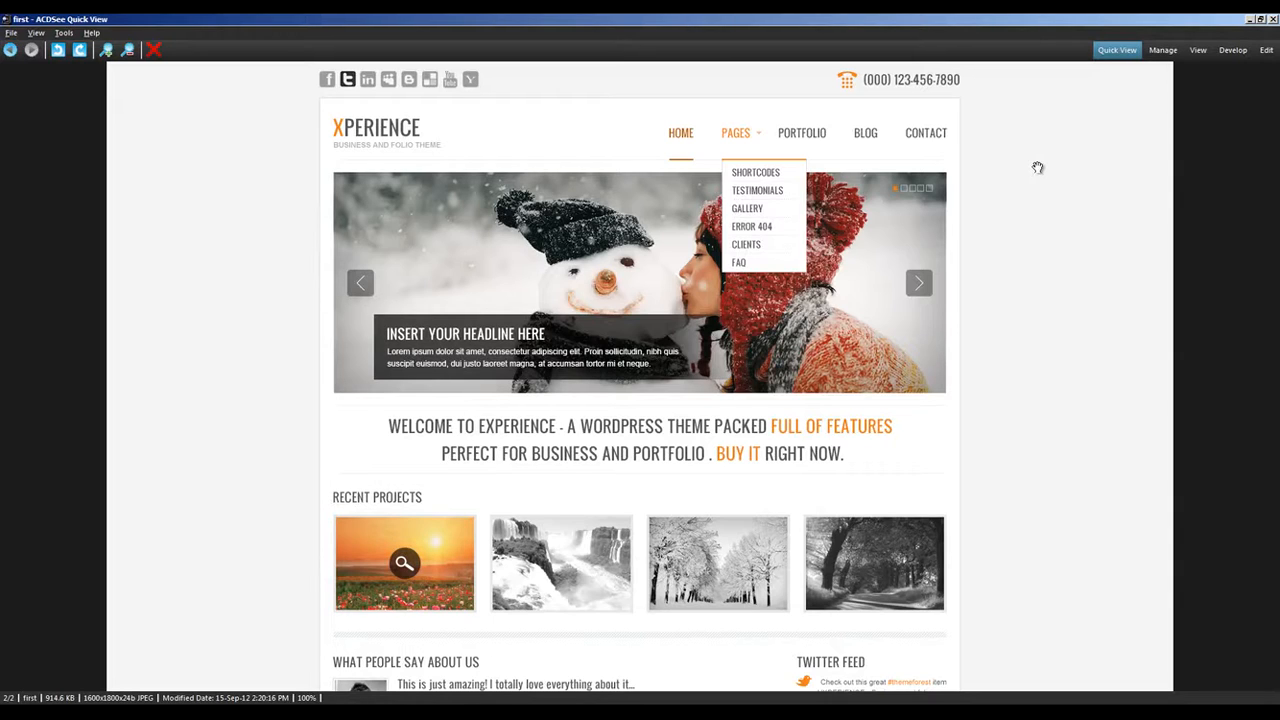
Open the 960 grid file from the desktop in Photoshop, and show and lock its guides.
{"action": "left_click", "coordinate": [1249, 20]}
{"action": "double_click", "coordinate": [27, 170]}
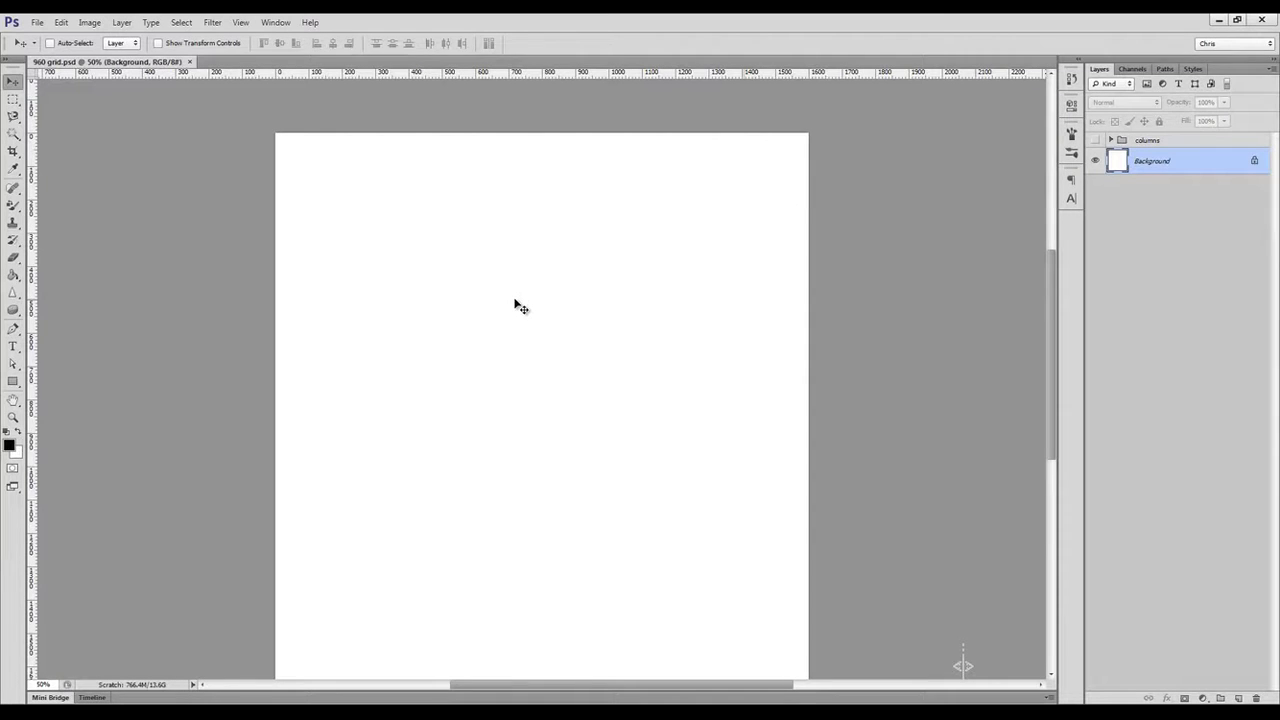
{"action": "key", "text": "ctrl+semicolon"}
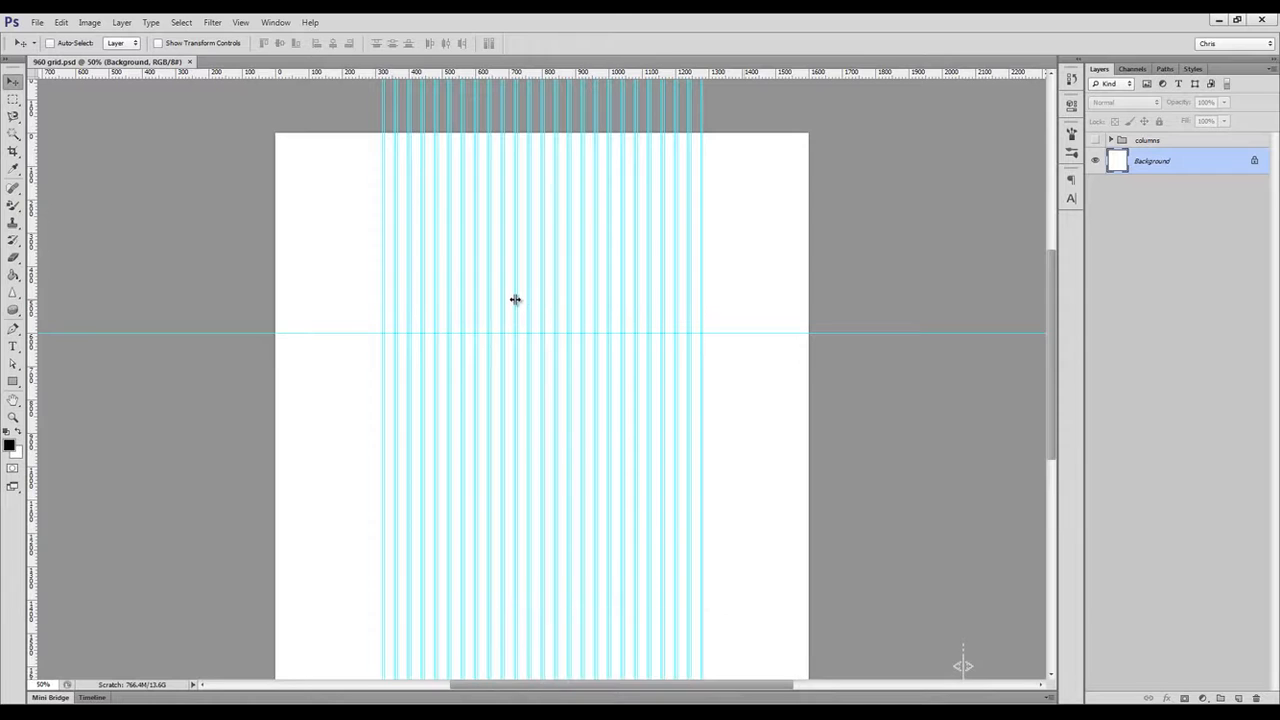
{"action": "key", "text": "ctrl+alt+semicolon"}
{"action": "left_click", "coordinate": [1111, 140]}
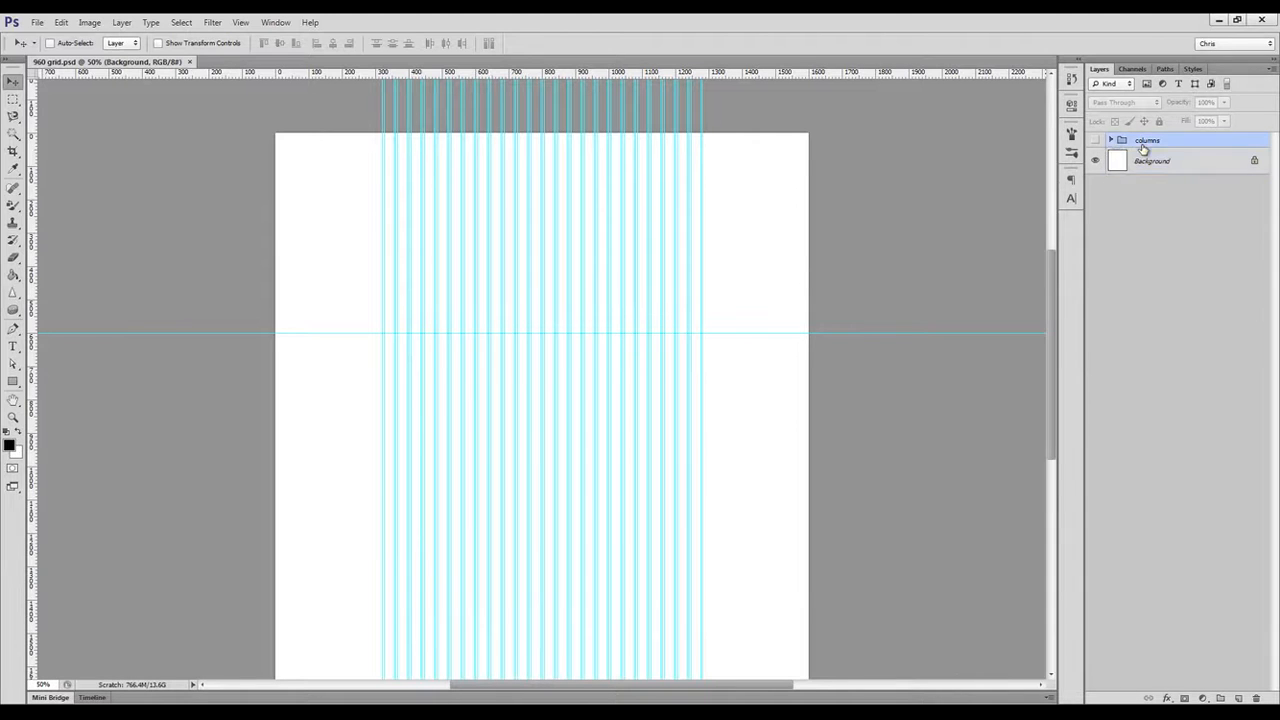
Place the first image from the desktop into the document and sample its light grey page background (#f4f4f4) as the foreground colour.
{"action": "key", "text": "ctrl+1"}
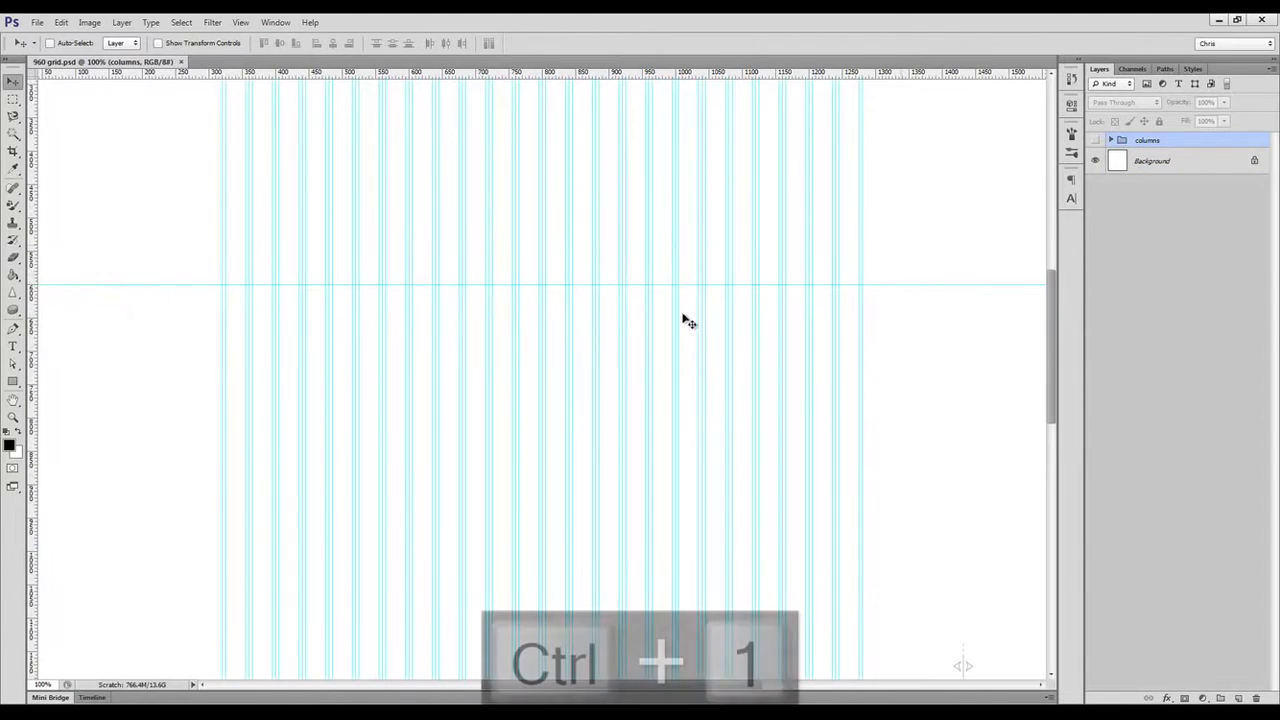
{"action": "key", "text": "super+d"}
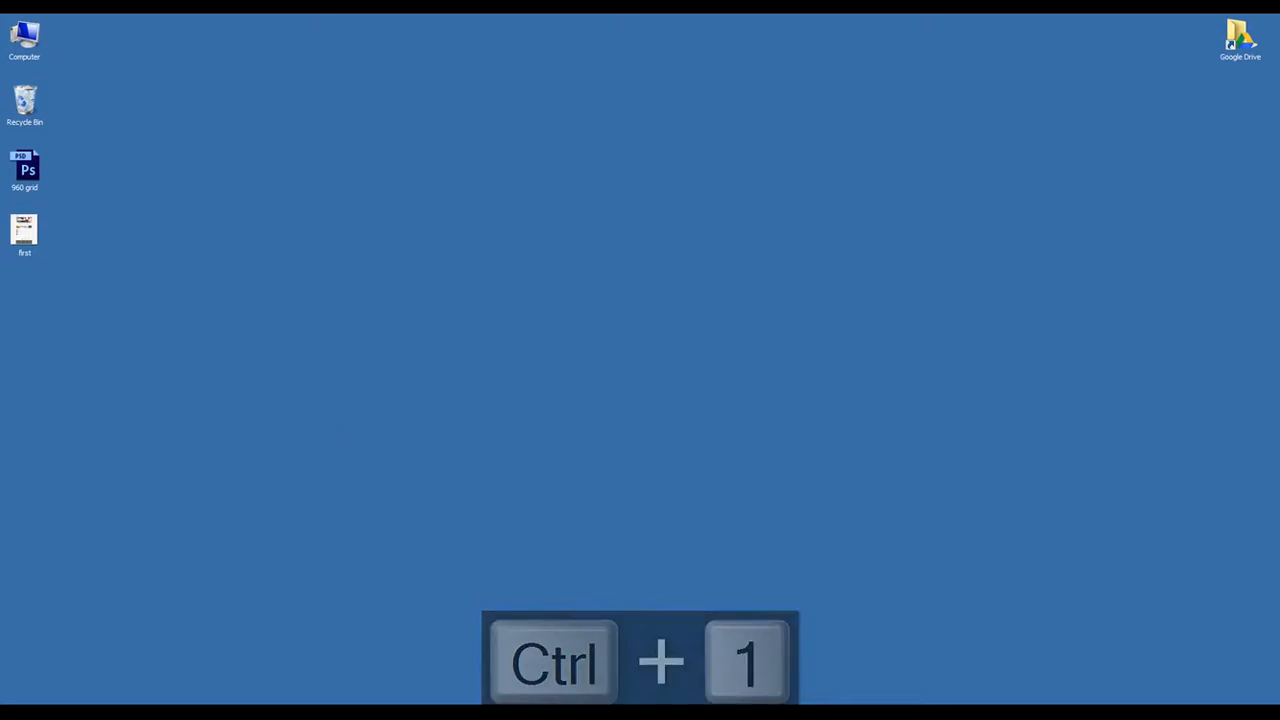
{"action": "key", "text": "super+d"}
{"action": "left_click_drag", "start_coordinate": [611, 449], "coordinate": [613, 452]}
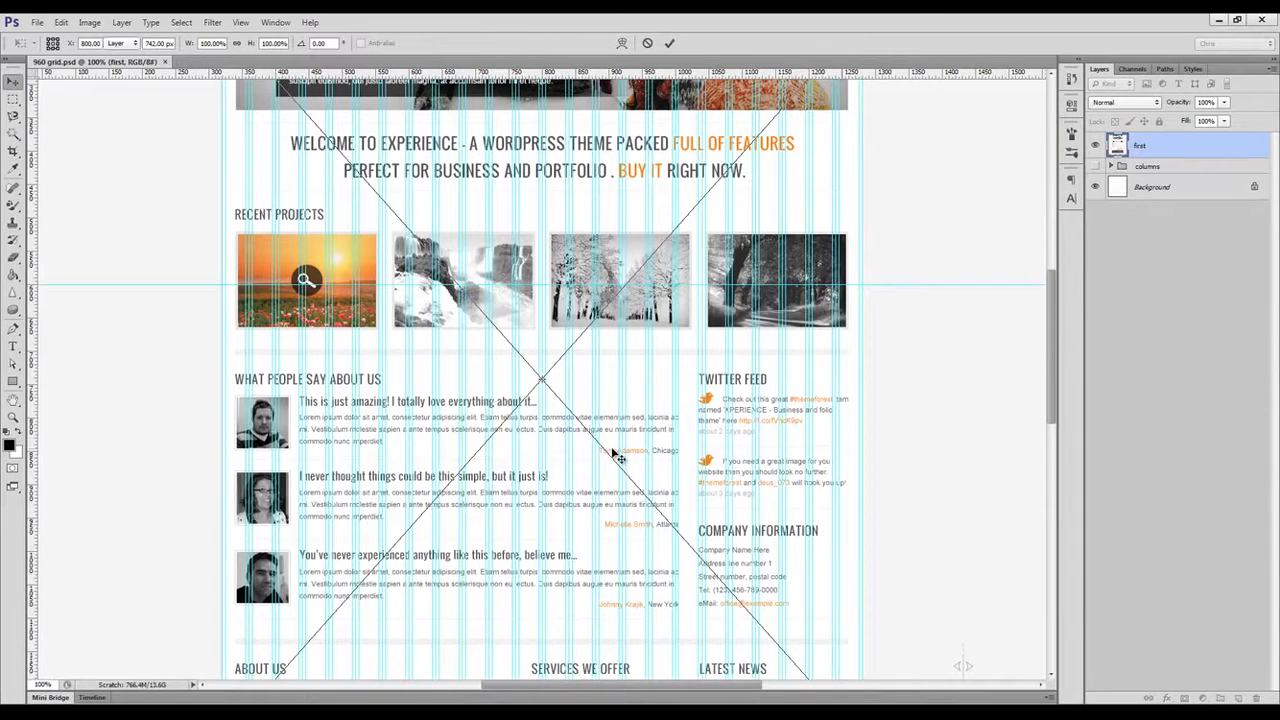
{"action": "key", "text": "Return"}
{"action": "key", "text": "i"}
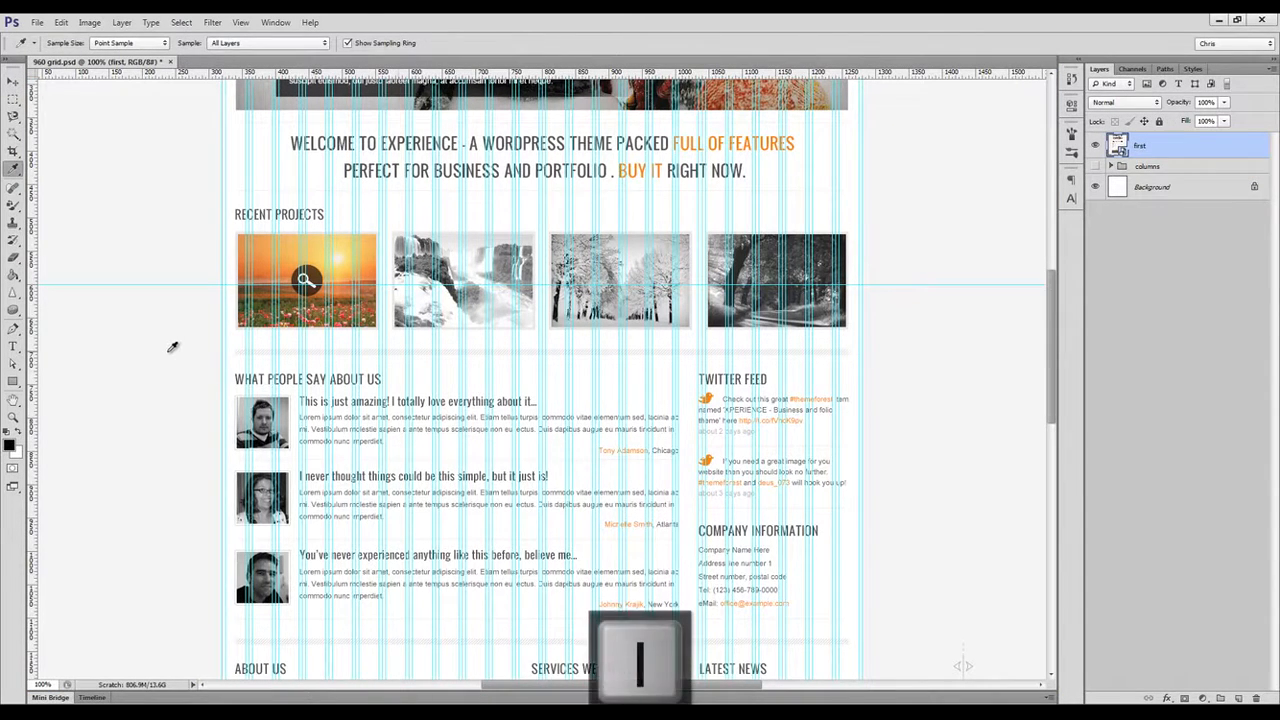
{"action": "left_click", "coordinate": [169, 346]}
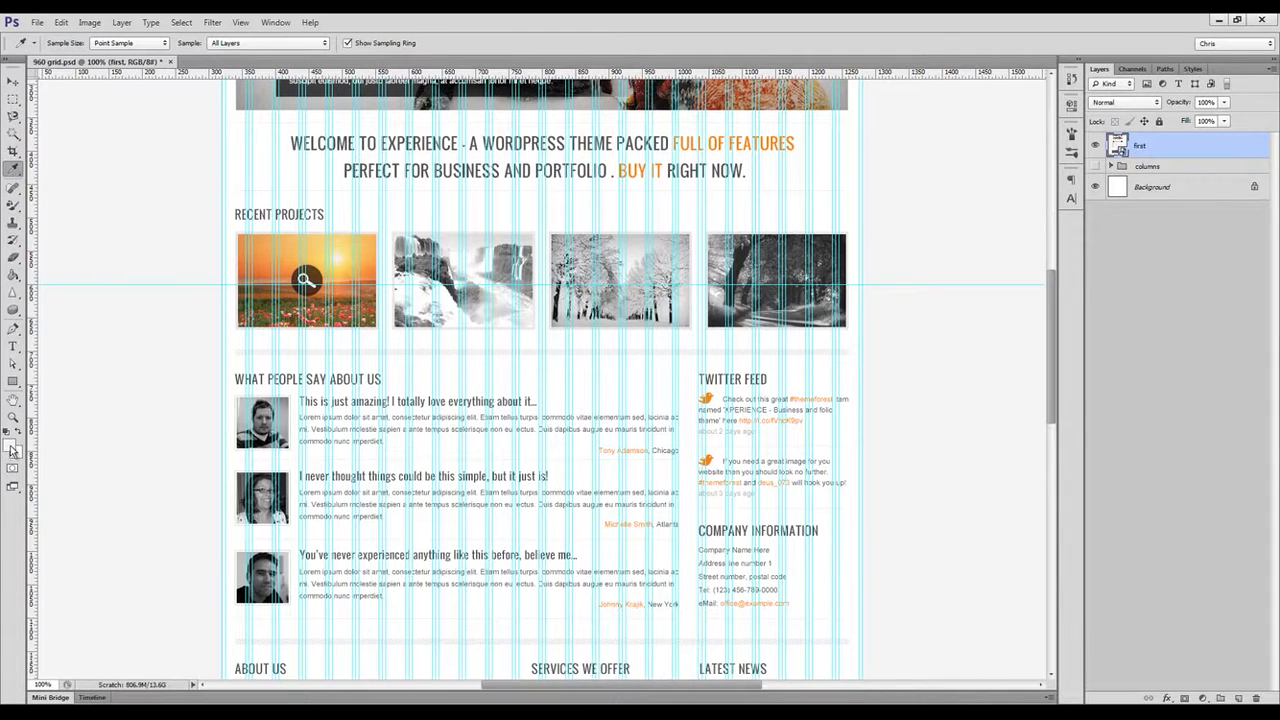
Delete the placed image layer and fill the Background layer with the sampled light grey.
{"action": "key", "text": "Delete"}
{"action": "left_click", "coordinate": [1166, 162]}
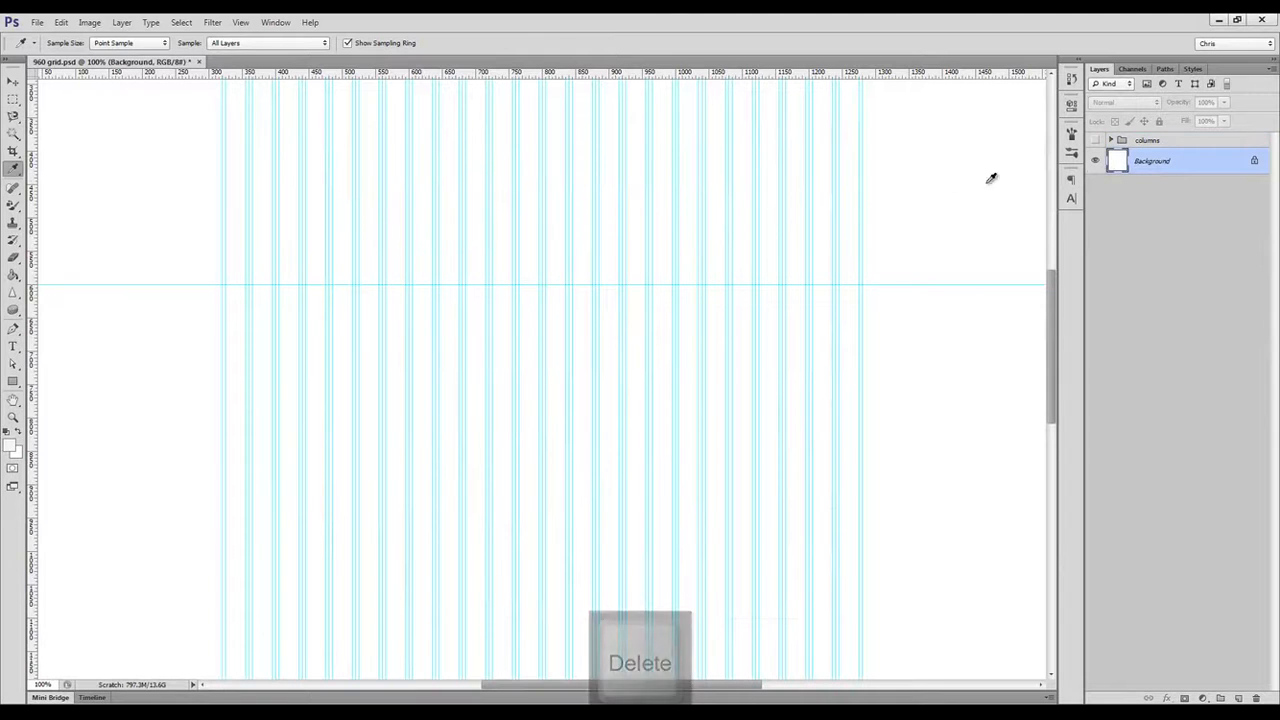
{"action": "key", "text": "g"}
{"action": "left_click", "coordinate": [903, 201]}
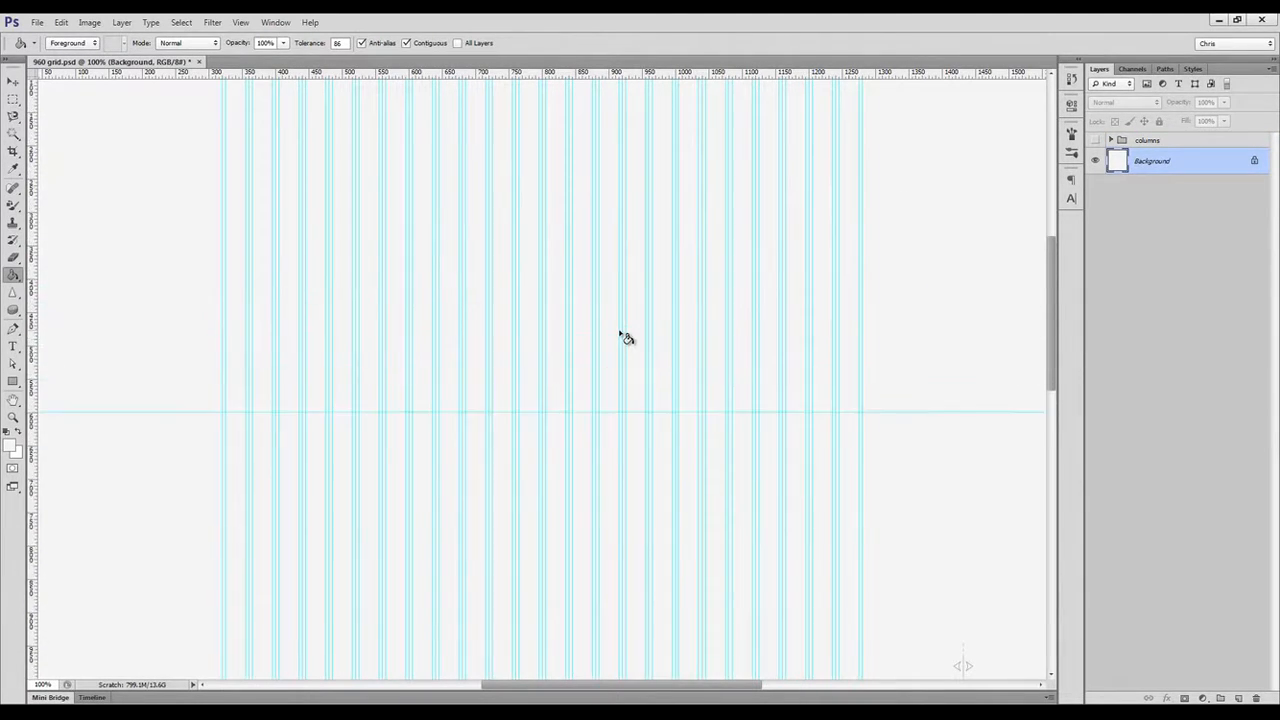
Save the document on the desktop as experience.psd with Maximize Compatibility enabled.
{"action": "scroll", "coordinate": [625, 338], "scroll_direction": "up", "scroll_amount": 1}
{"action": "left_click", "coordinate": [37, 22]}
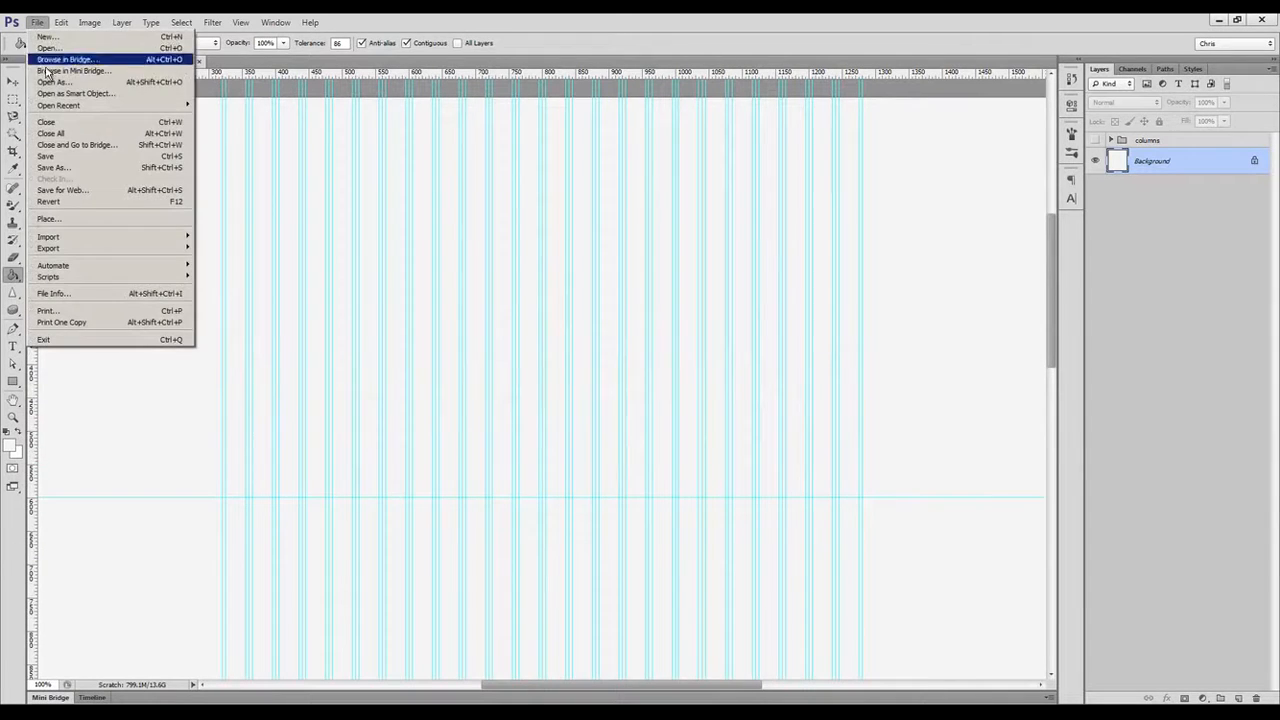
{"action": "left_click", "coordinate": [83, 172]}
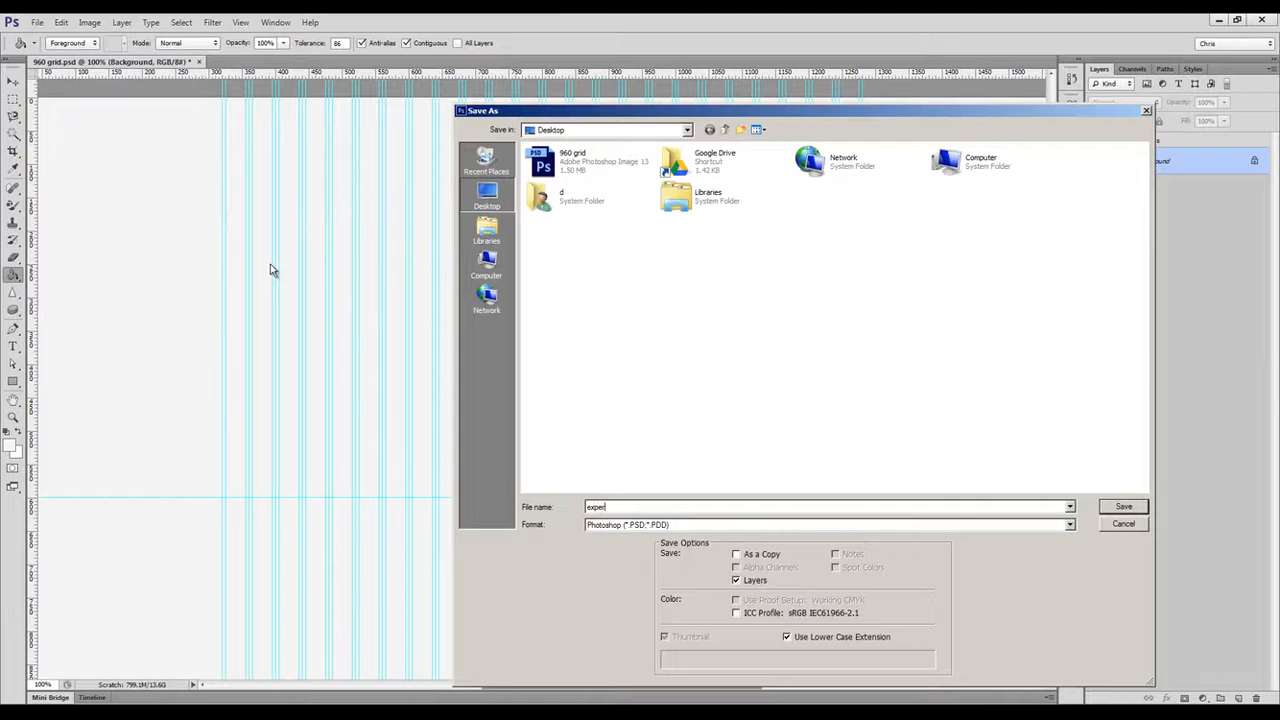
{"action": "left_click", "coordinate": [1121, 509]}
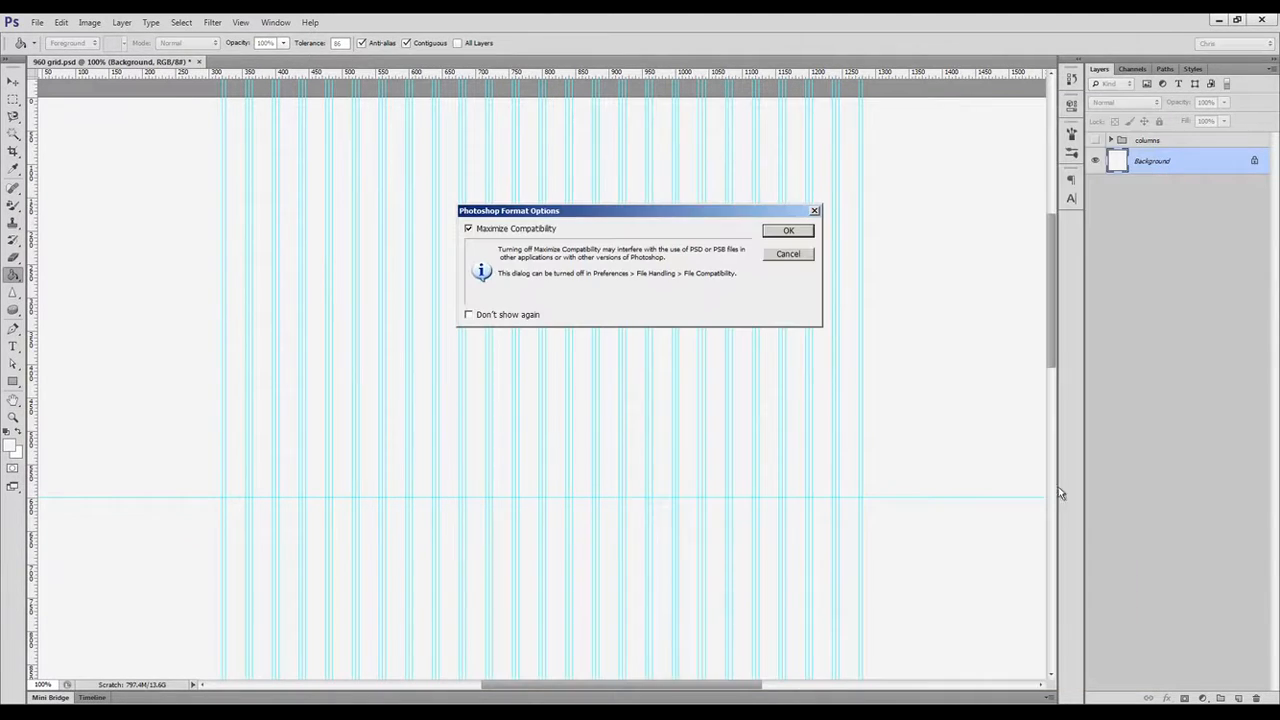
{"action": "left_click", "coordinate": [790, 232]}
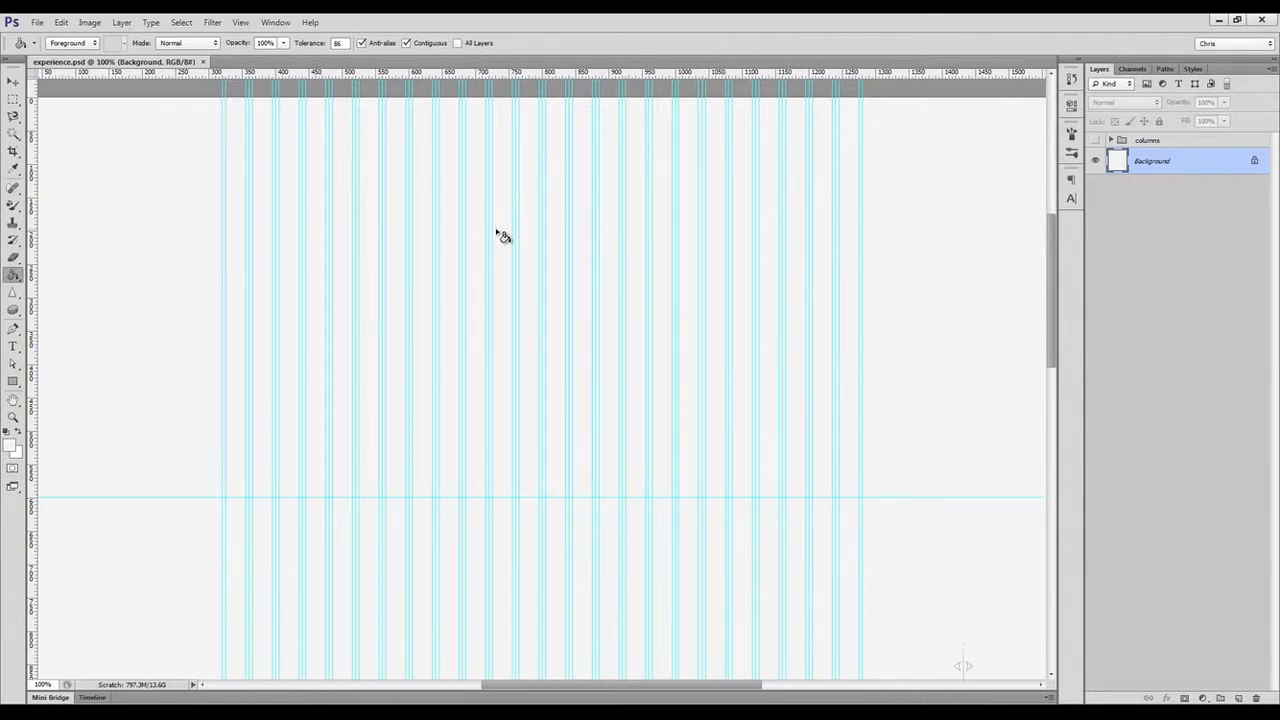
Draw a rectangle shape about 955 px wide and 781 px high across the column guides and fill it with white (#ffffff).
{"action": "key", "text": "u"}
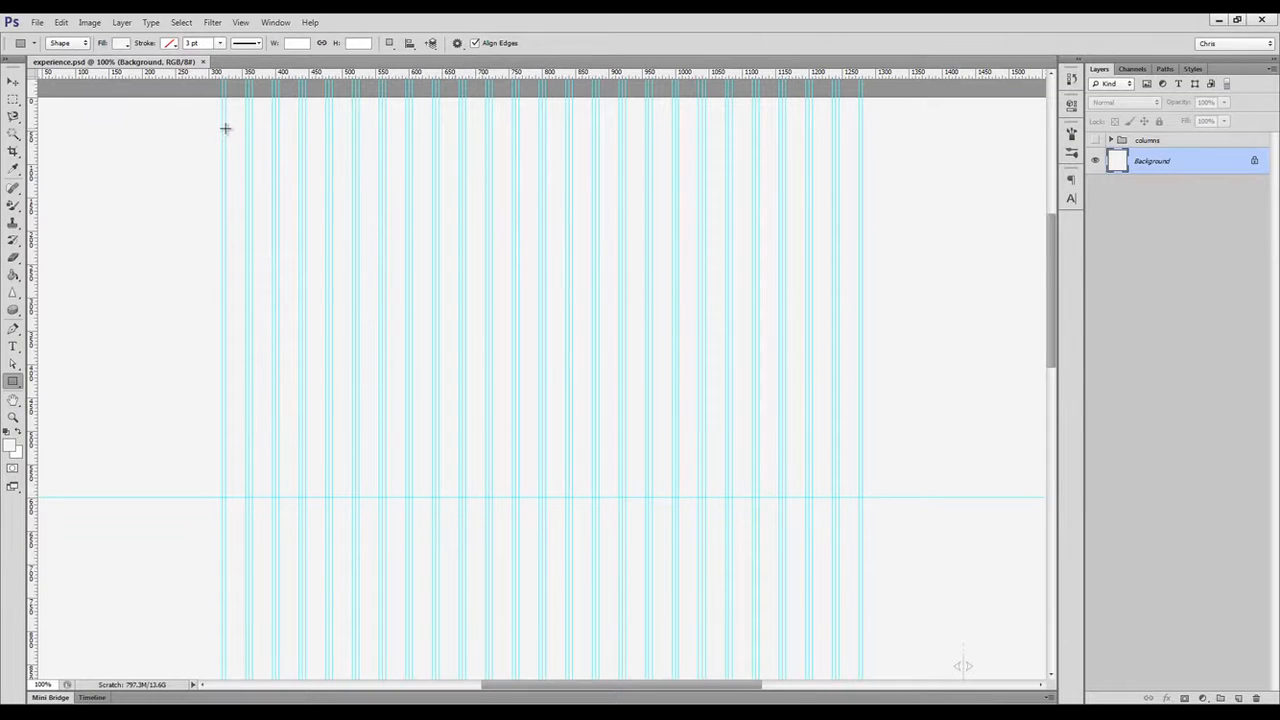
{"action": "left_click_drag", "start_coordinate": [225, 128], "coordinate": [864, 648]}
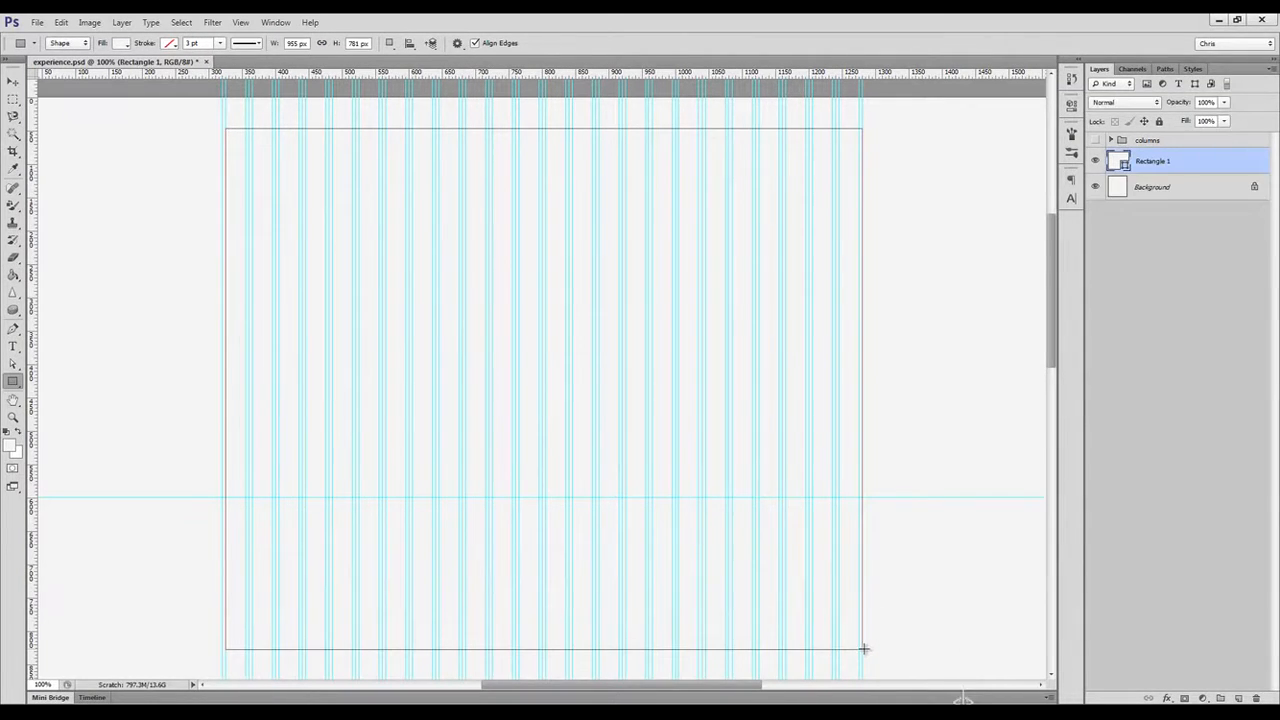
{"action": "double_click", "coordinate": [1117, 162]}
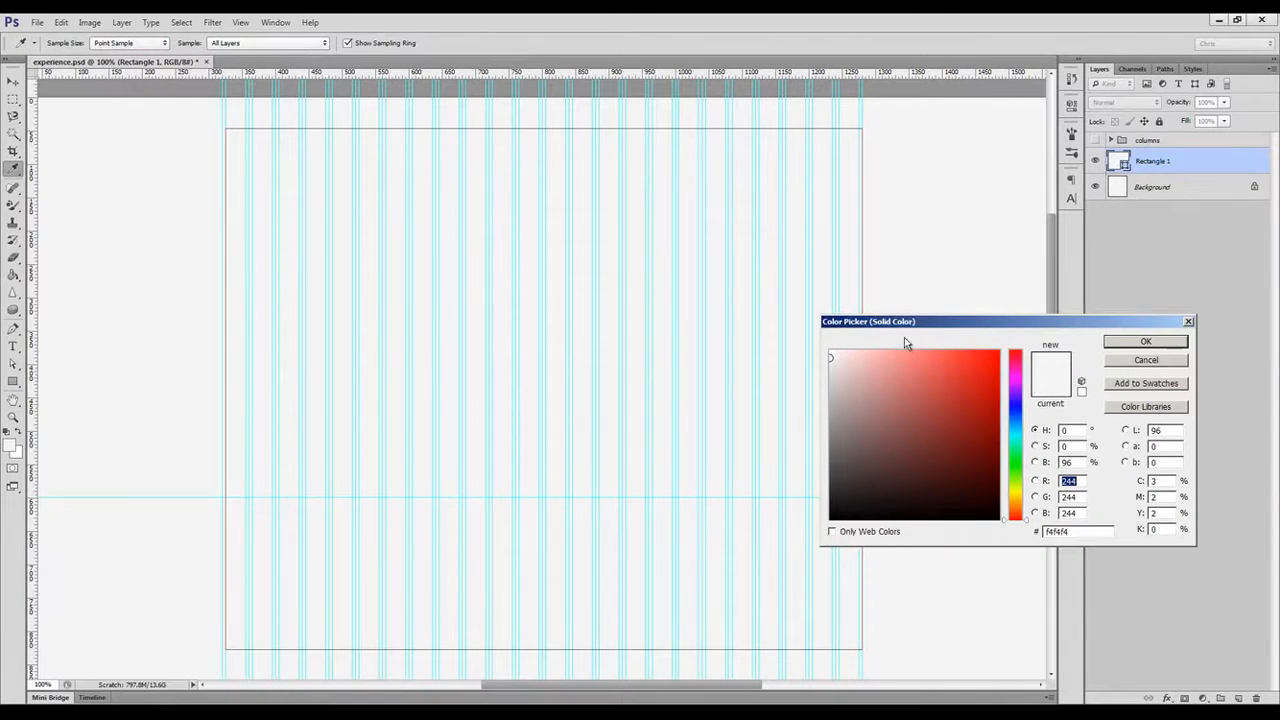
{"action": "left_click_drag", "start_coordinate": [842, 365], "coordinate": [828, 350]}
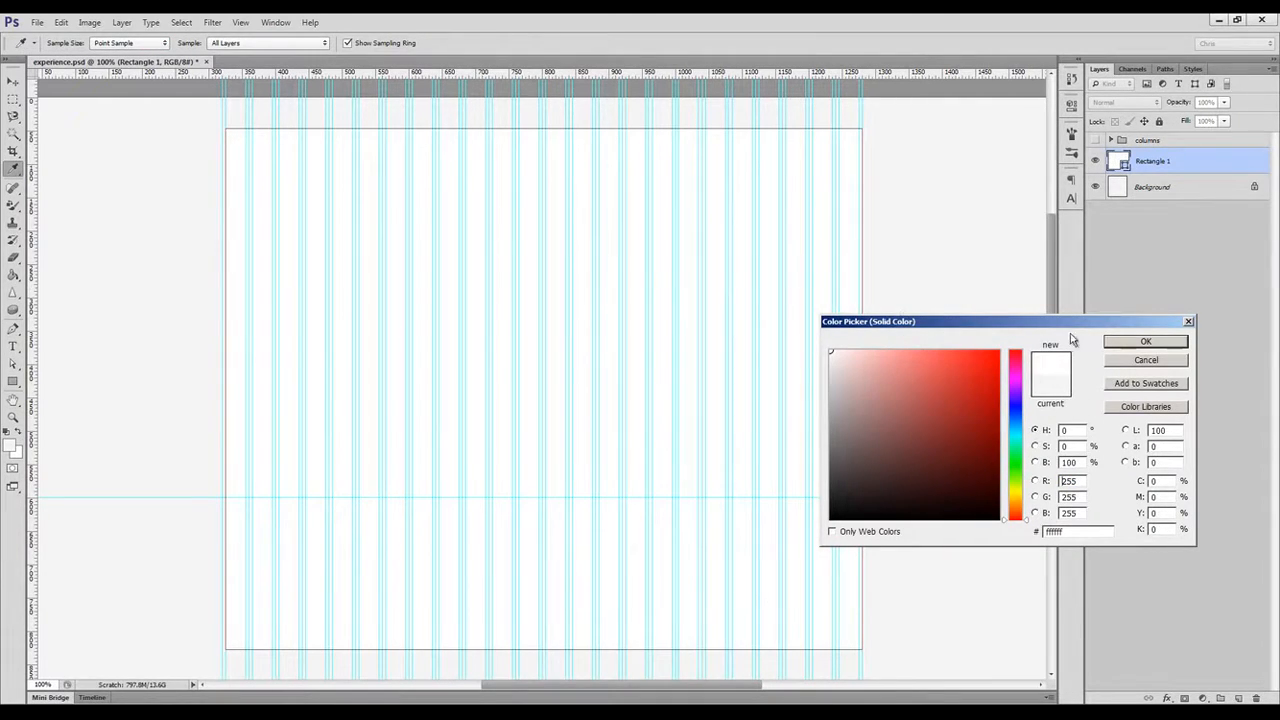
{"action": "left_click", "coordinate": [1108, 345]}
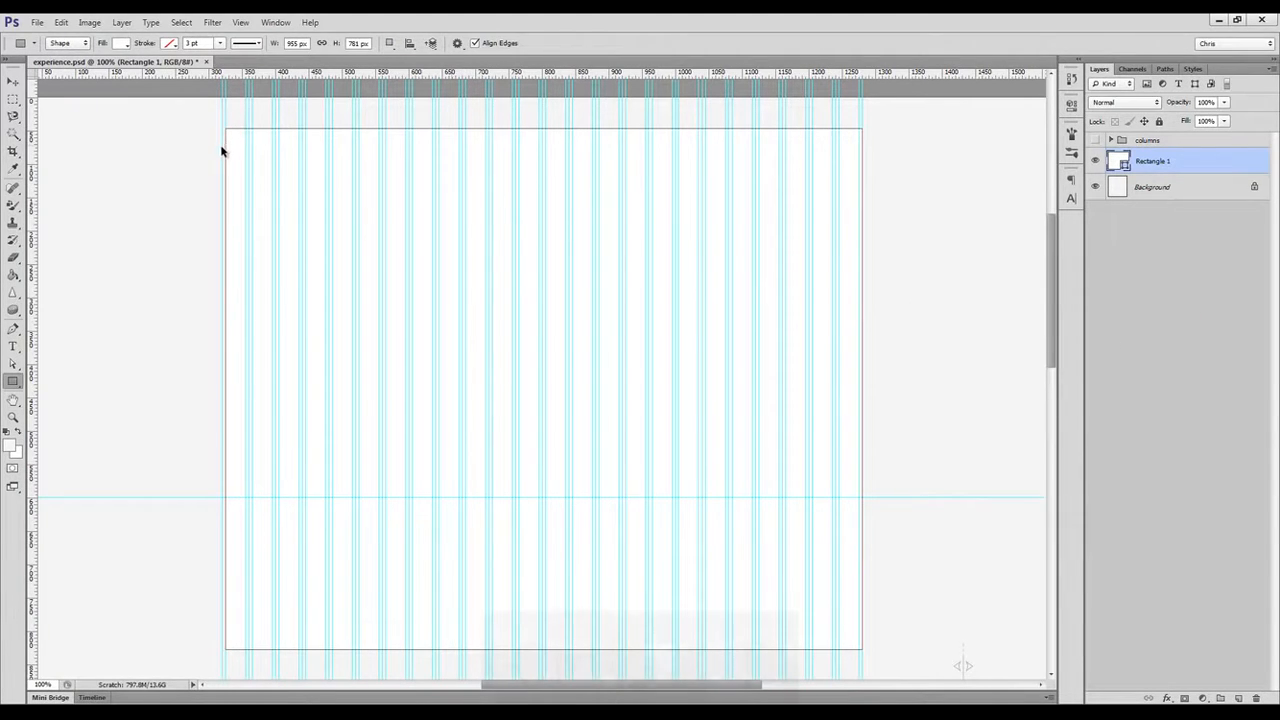
Stretch the rectangle's left edge to the outermost column guide, making the shape 960 px wide.
{"action": "key", "text": "ctrl+t"}
{"action": "left_click_drag", "start_coordinate": [225, 155], "coordinate": [221, 155]}
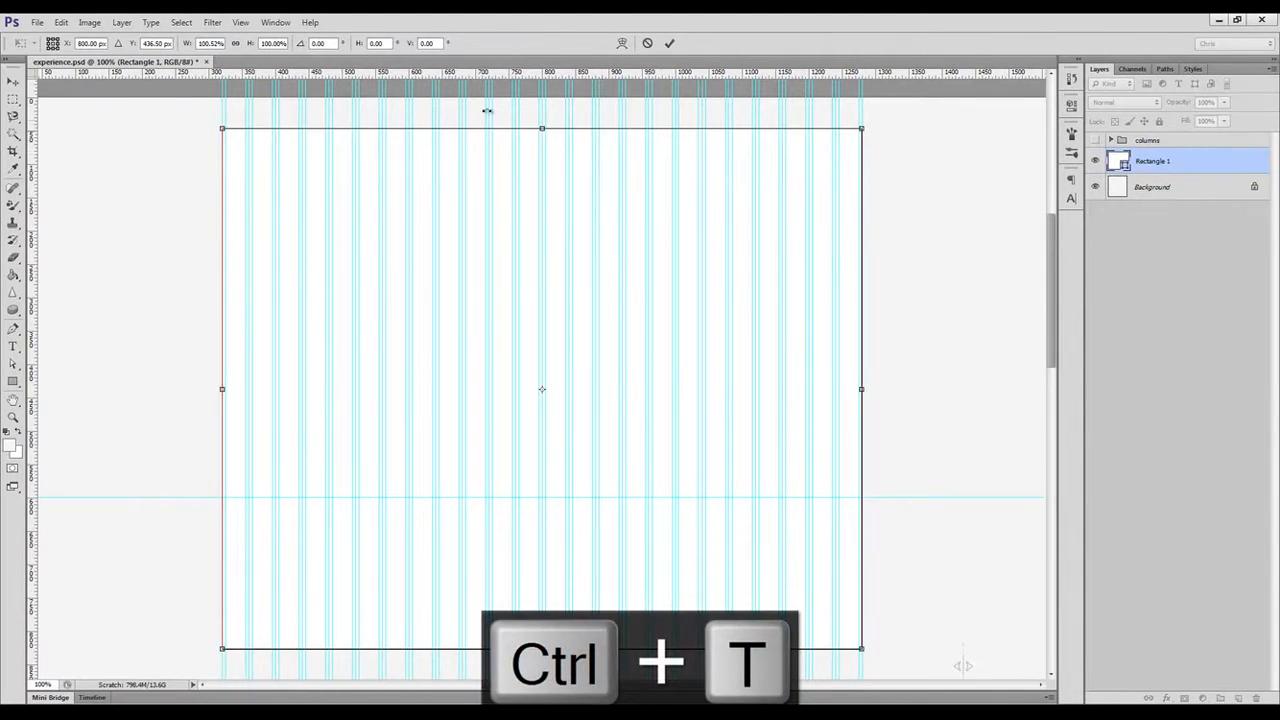
{"action": "left_click", "coordinate": [669, 43]}
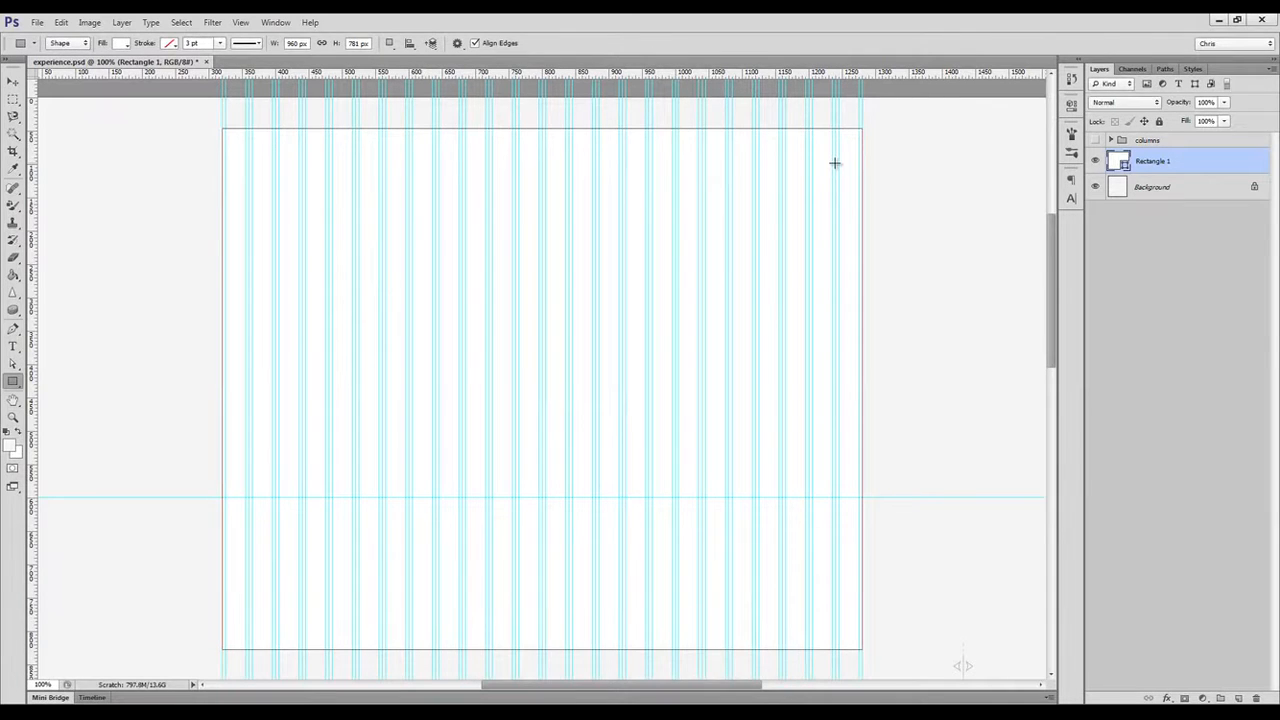
Lower the rectangle's top edge to make the shape 739 px high, and hide its path outline.
{"action": "key", "text": "ctrl+space"}
{"action": "left_click_drag", "start_coordinate": [874, 125], "coordinate": [911, 180]}
{"action": "key", "text": "ctrl+t"}
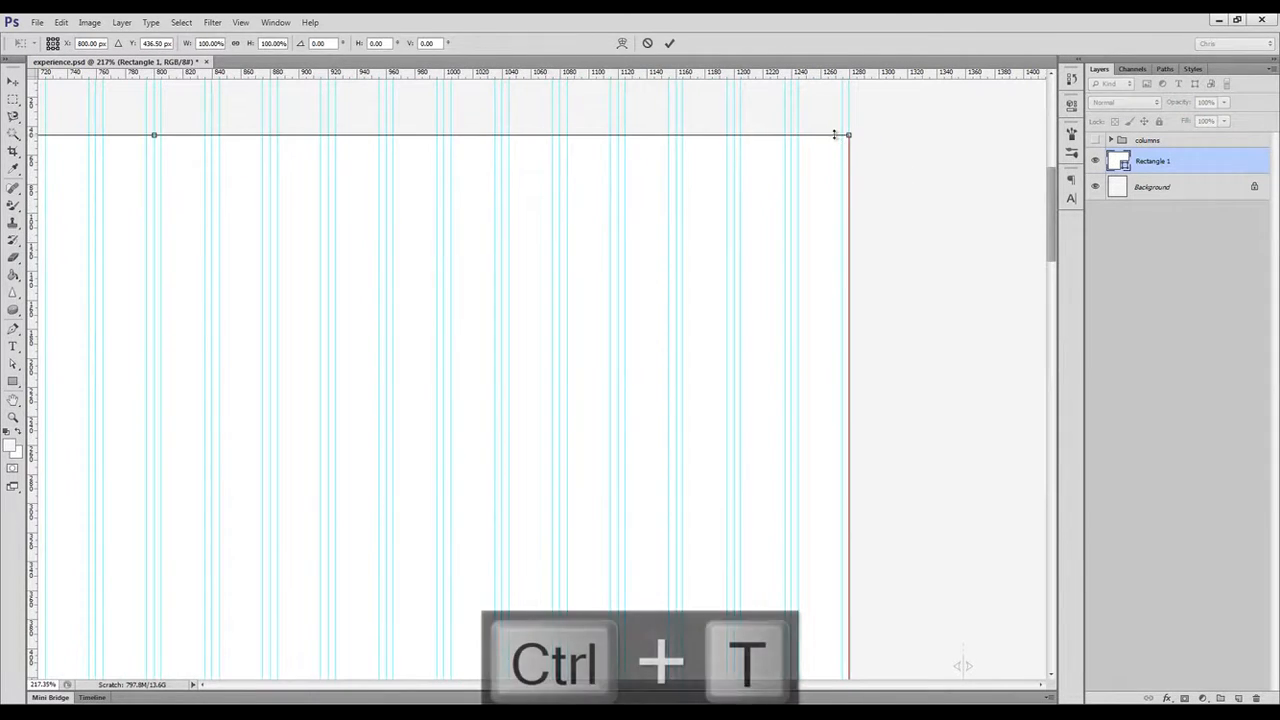
{"action": "left_click_drag", "start_coordinate": [836, 136], "coordinate": [835, 196]}
{"action": "key", "text": "Return"}
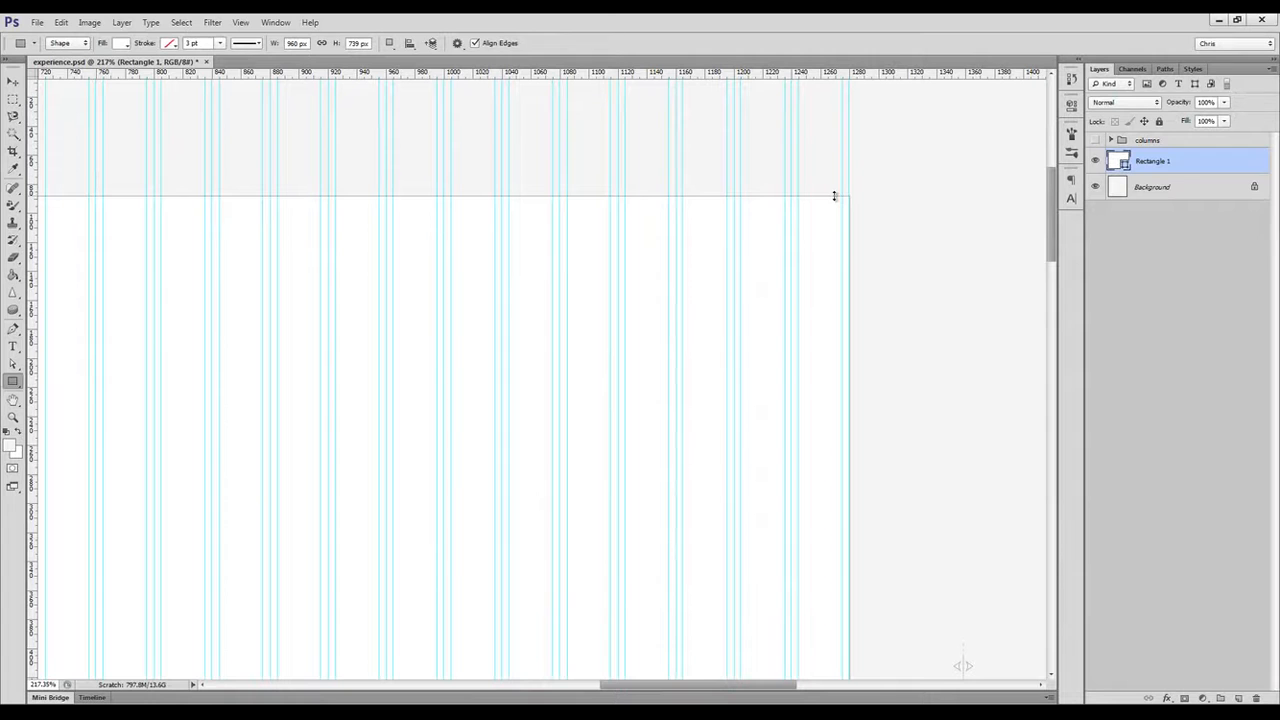
{"action": "key", "text": "ctrl+shift+h"}
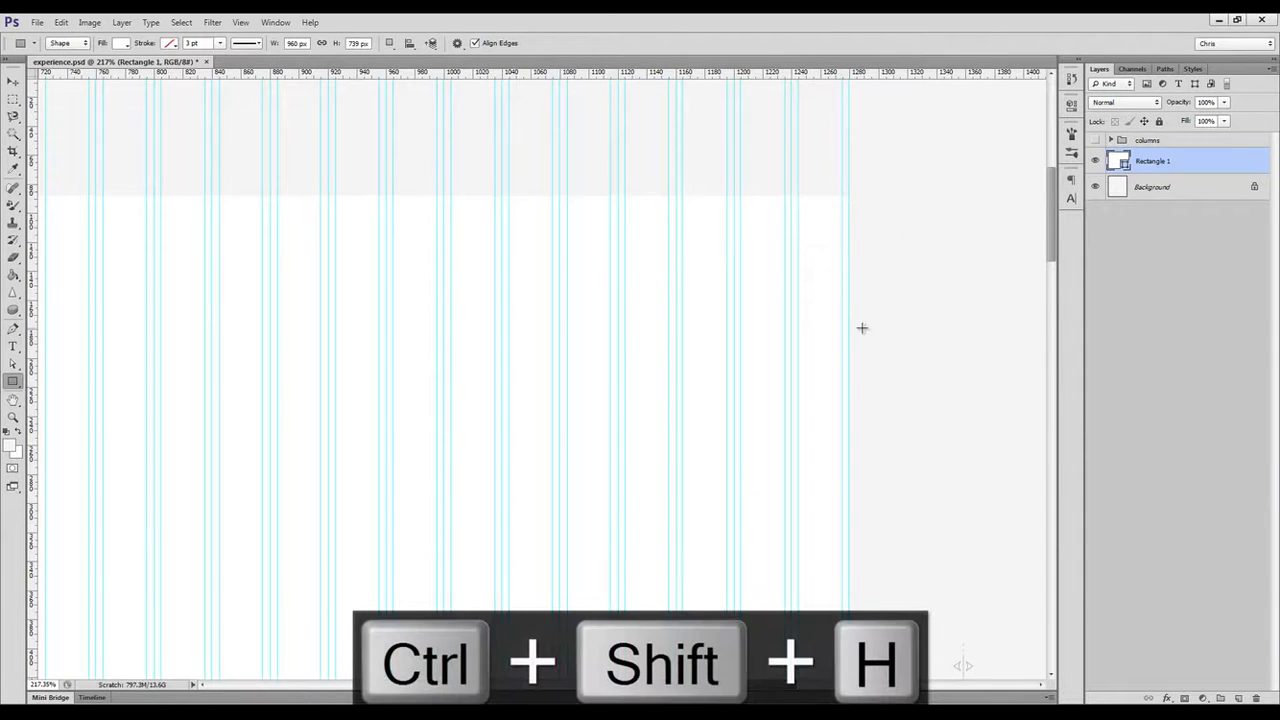
Add a 1 px outside Stroke in light grey #d4d4d4 to the rectangle layer and collapse its effects list.
{"action": "left_click", "coordinate": [1167, 698]}
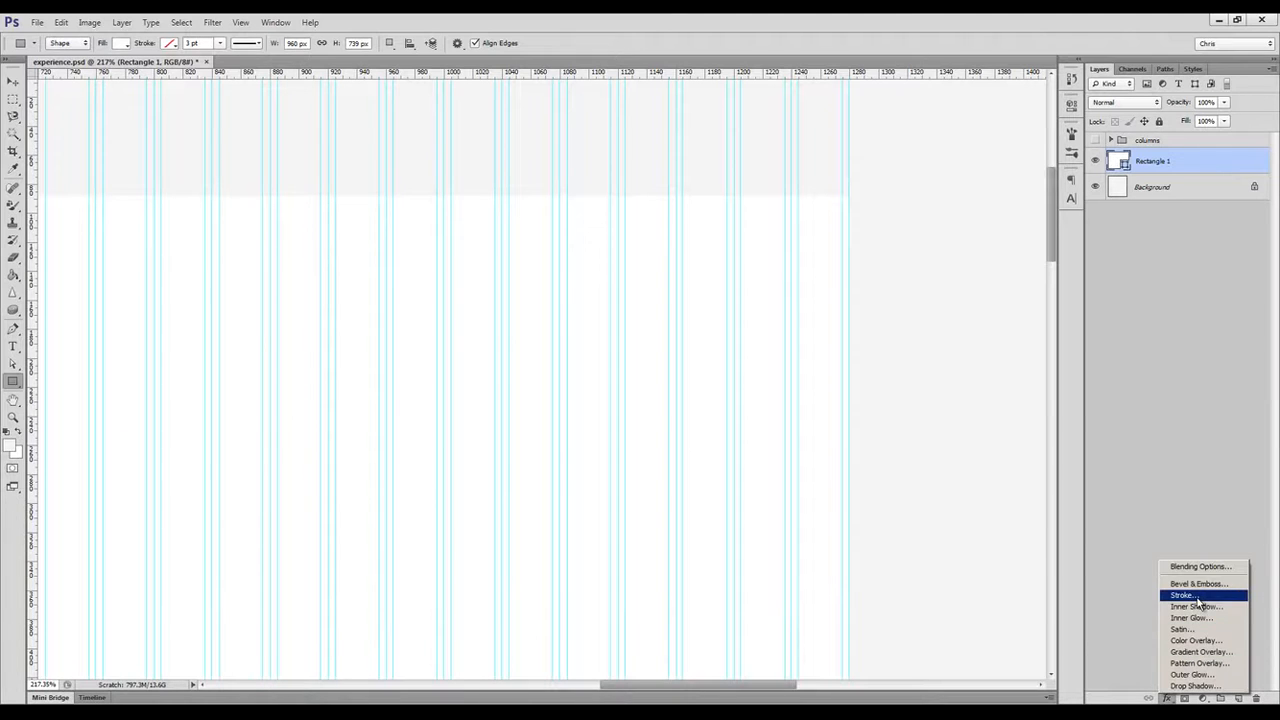
{"action": "left_click", "coordinate": [1197, 600]}
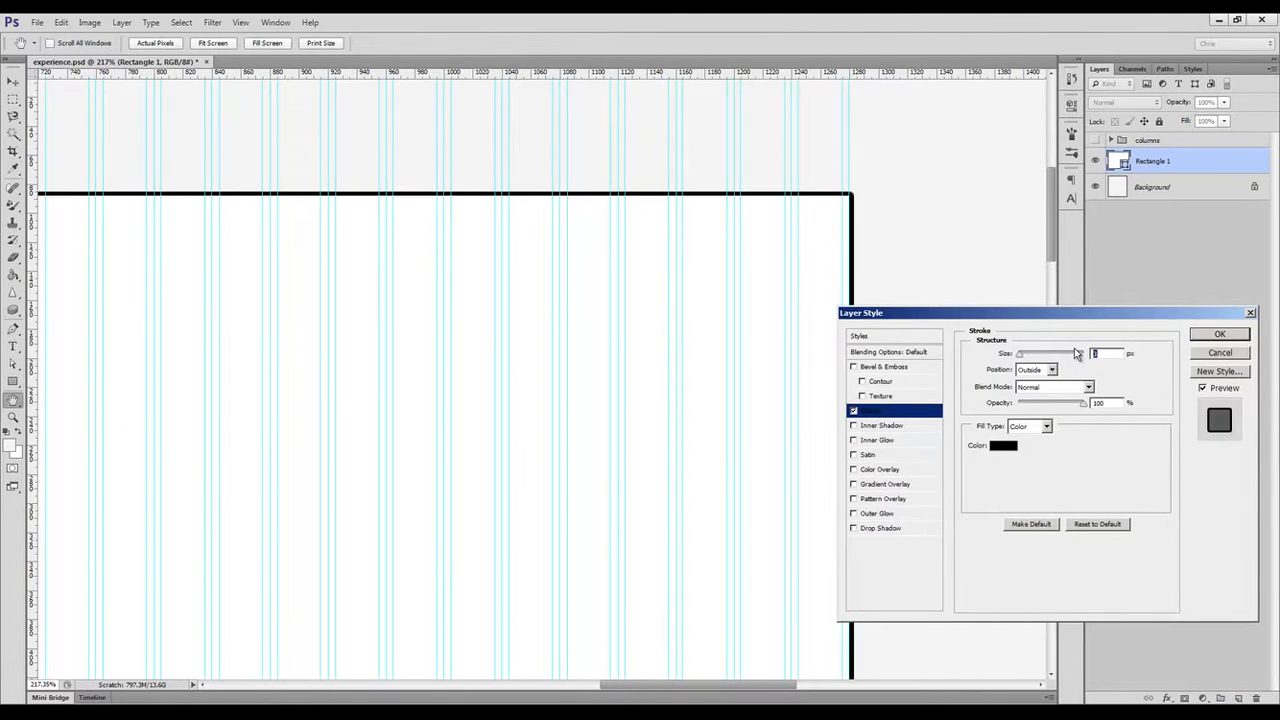
{"action": "type", "text": "1"}
{"action": "left_click", "coordinate": [1002, 445]}
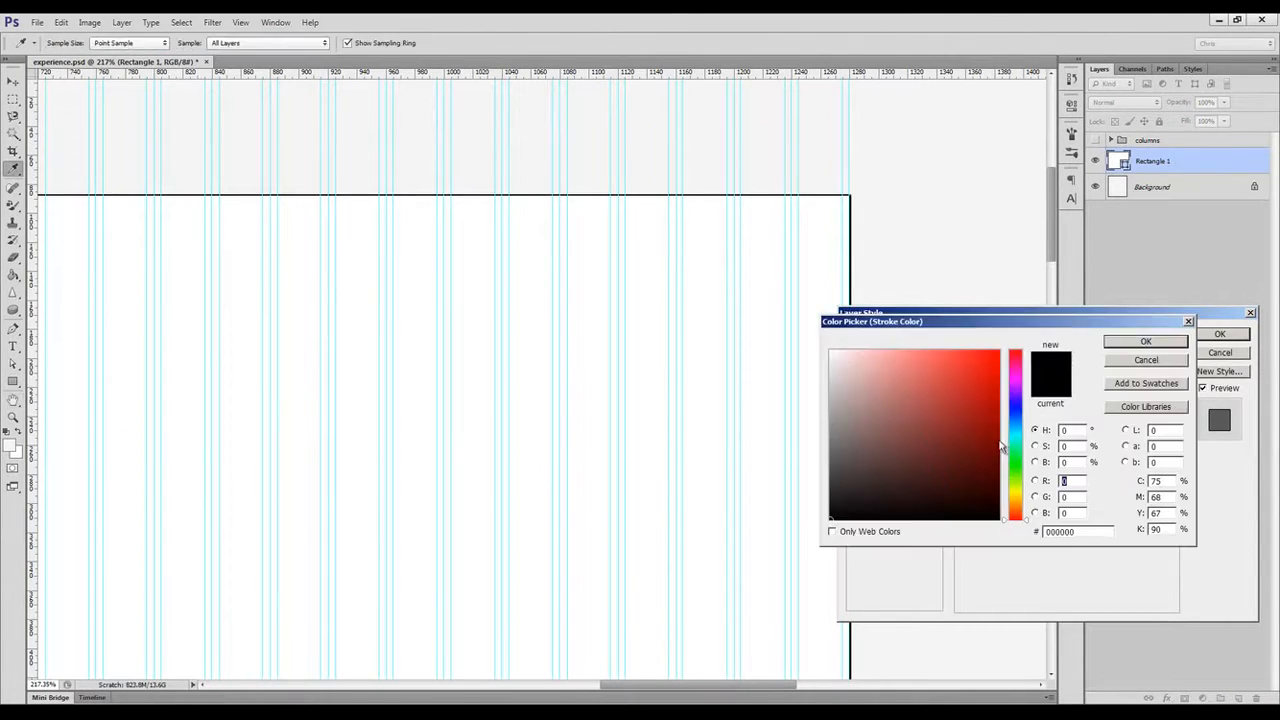
{"action": "left_click", "coordinate": [832, 385]}
{"action": "left_click_drag", "start_coordinate": [836, 387], "coordinate": [812, 374]}
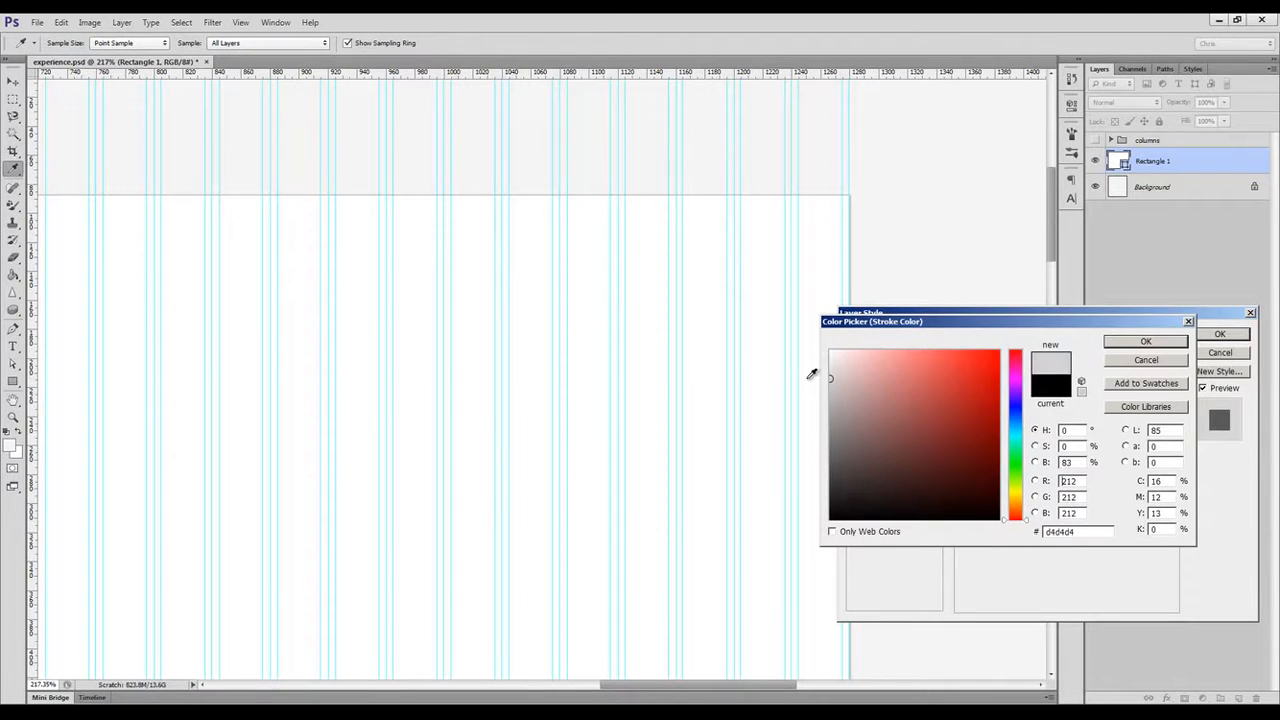
{"action": "left_click", "coordinate": [1145, 342]}
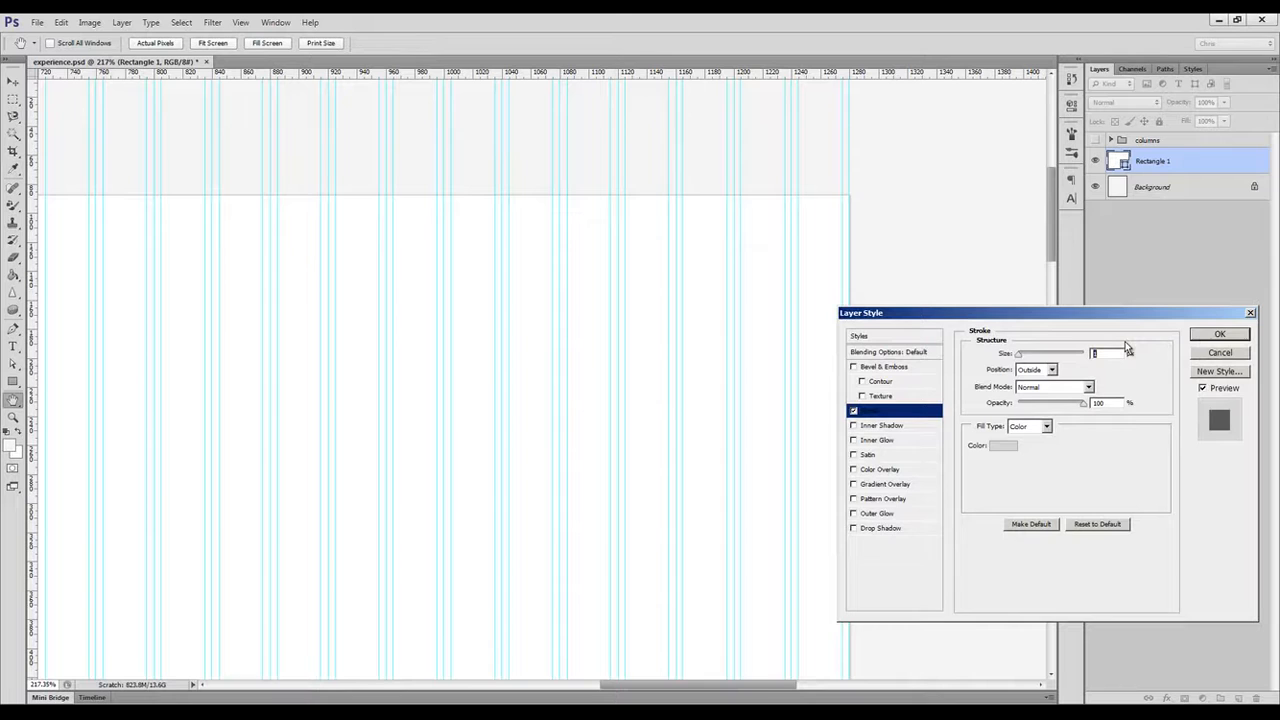
{"action": "left_click", "coordinate": [1218, 337]}
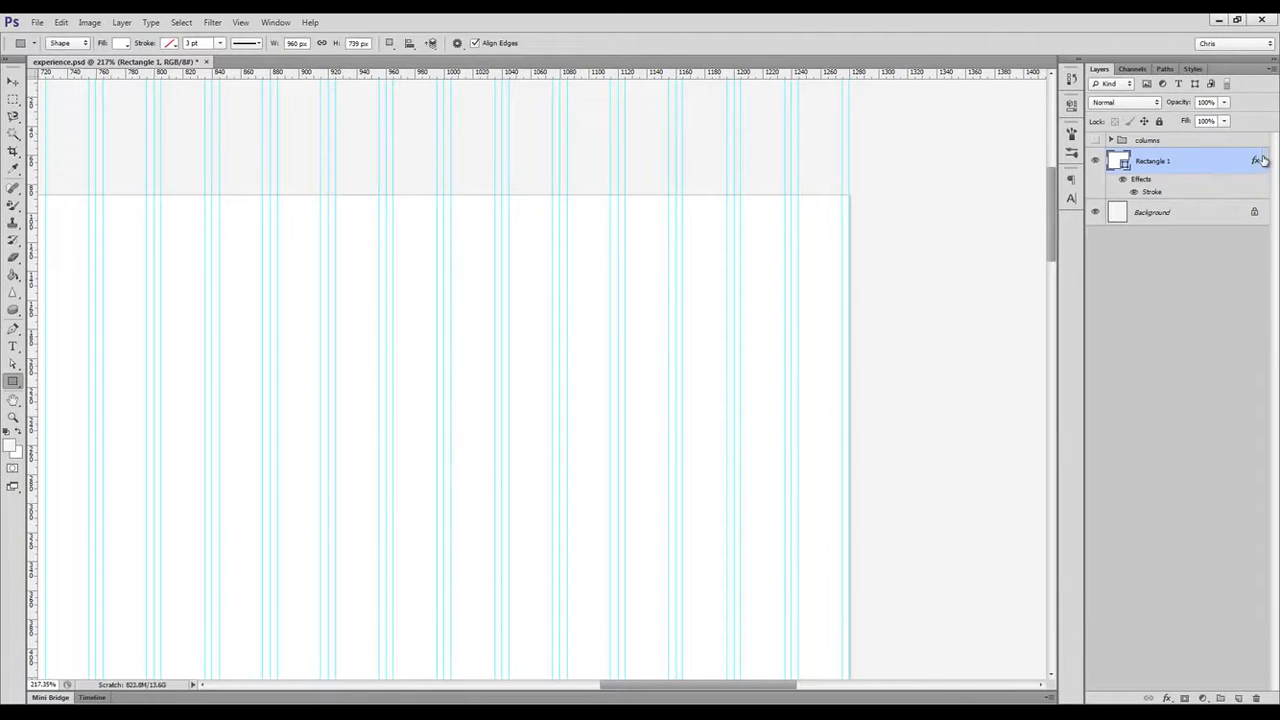
{"action": "left_click", "coordinate": [1266, 161]}
Switch to Google Web Fonts in the browser and search for the Oswald font.
{"action": "key", "text": "ctrl+1"}
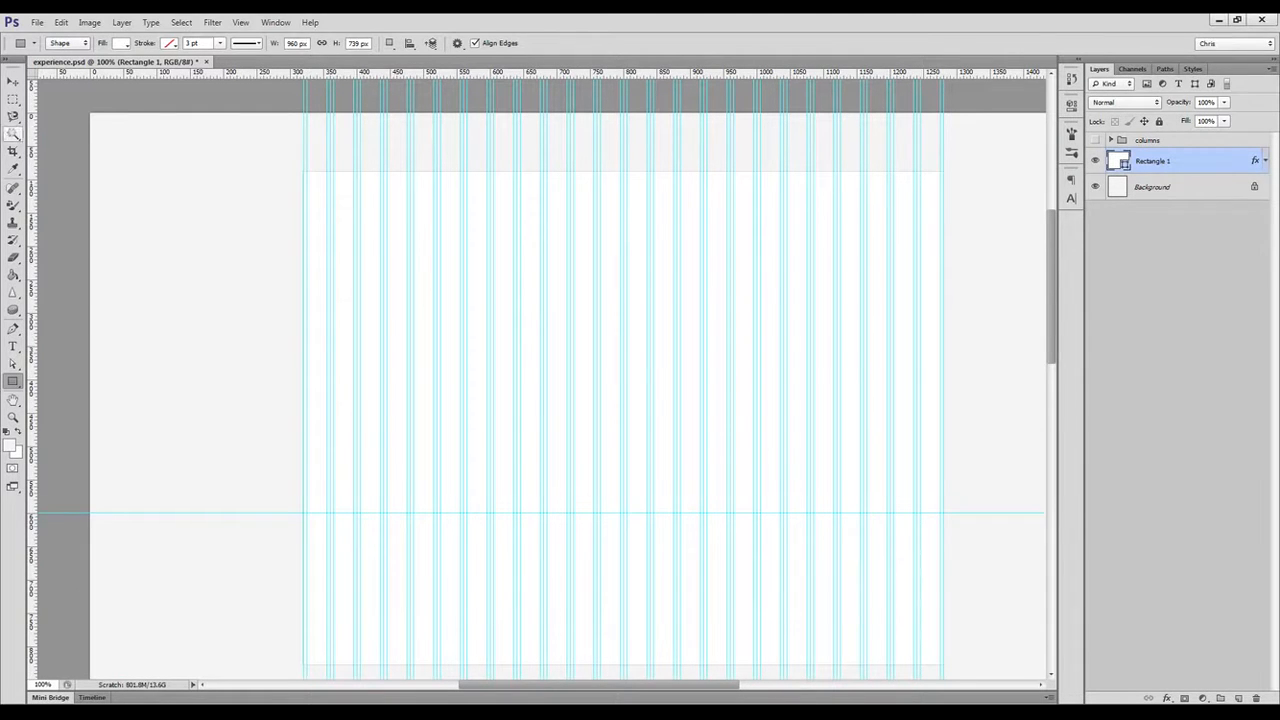
{"action": "left_click", "coordinate": [391, 703]}
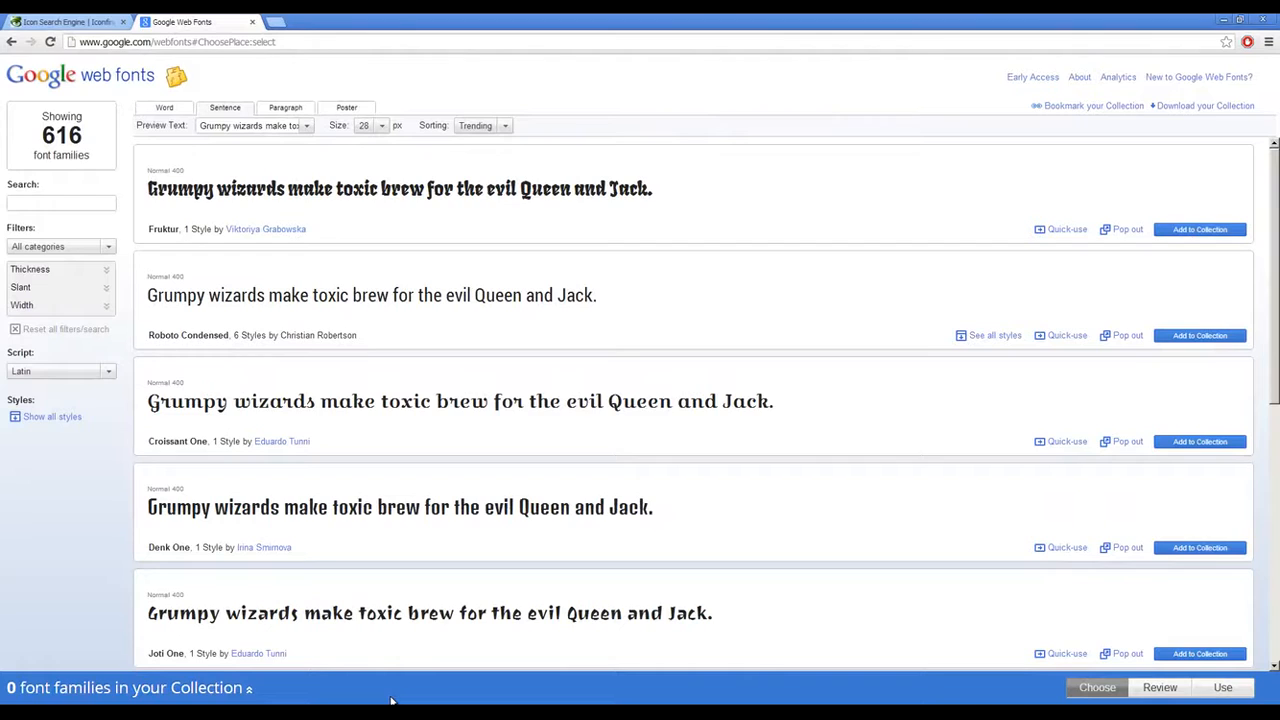
{"action": "left_click", "coordinate": [69, 198]}
{"action": "type", "text": "oswald"}
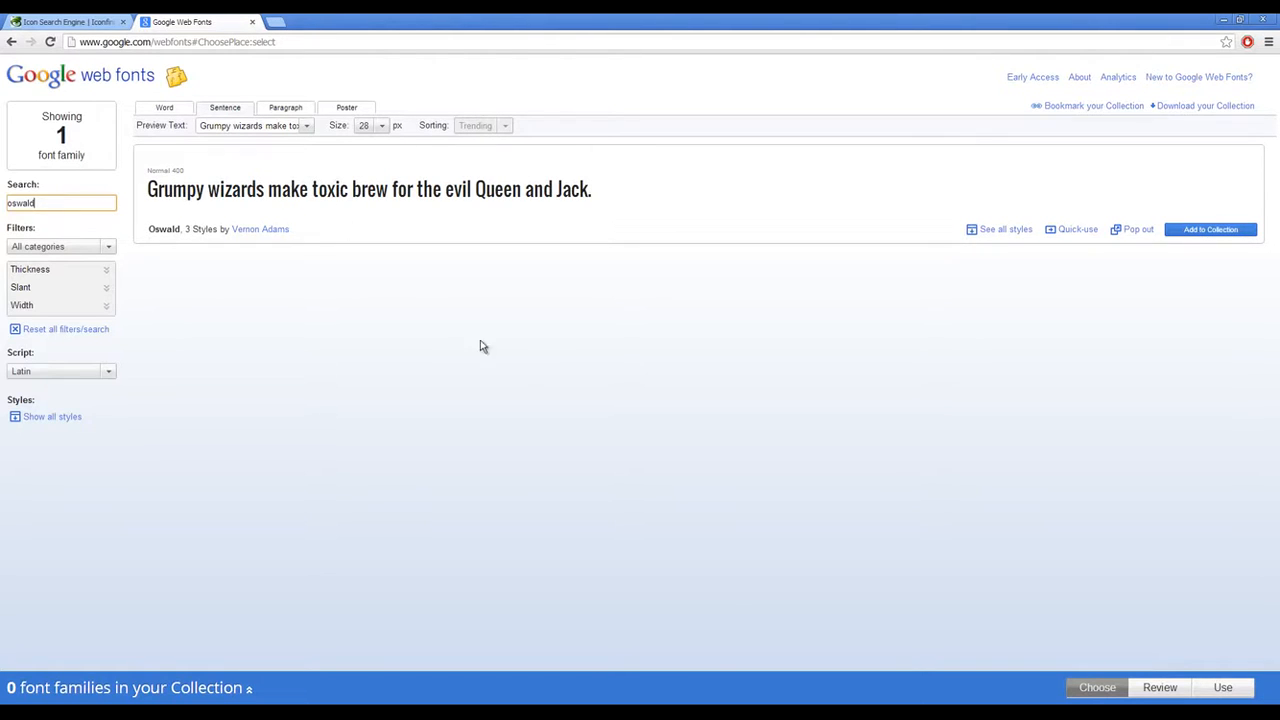
Switch to Photoshop and add the text "Xperience" near the top of the white content container.
{"action": "left_click", "coordinate": [736, 704]}
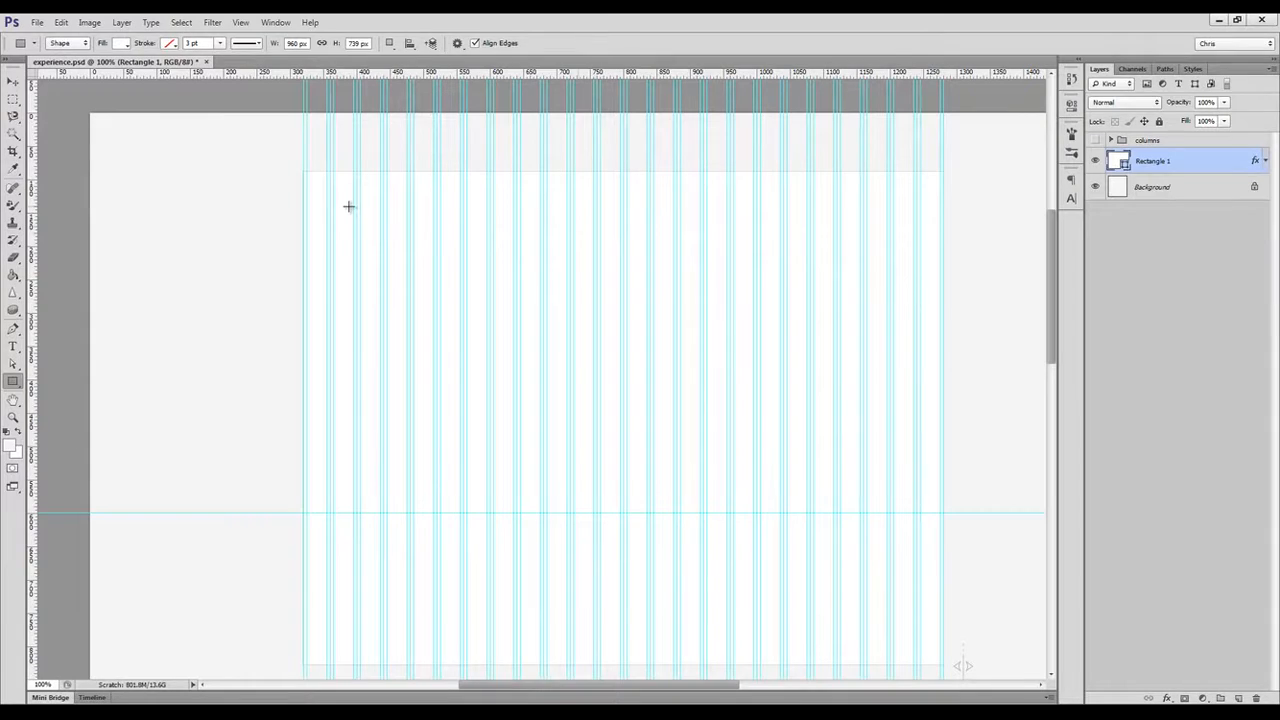
{"action": "key", "text": "t"}
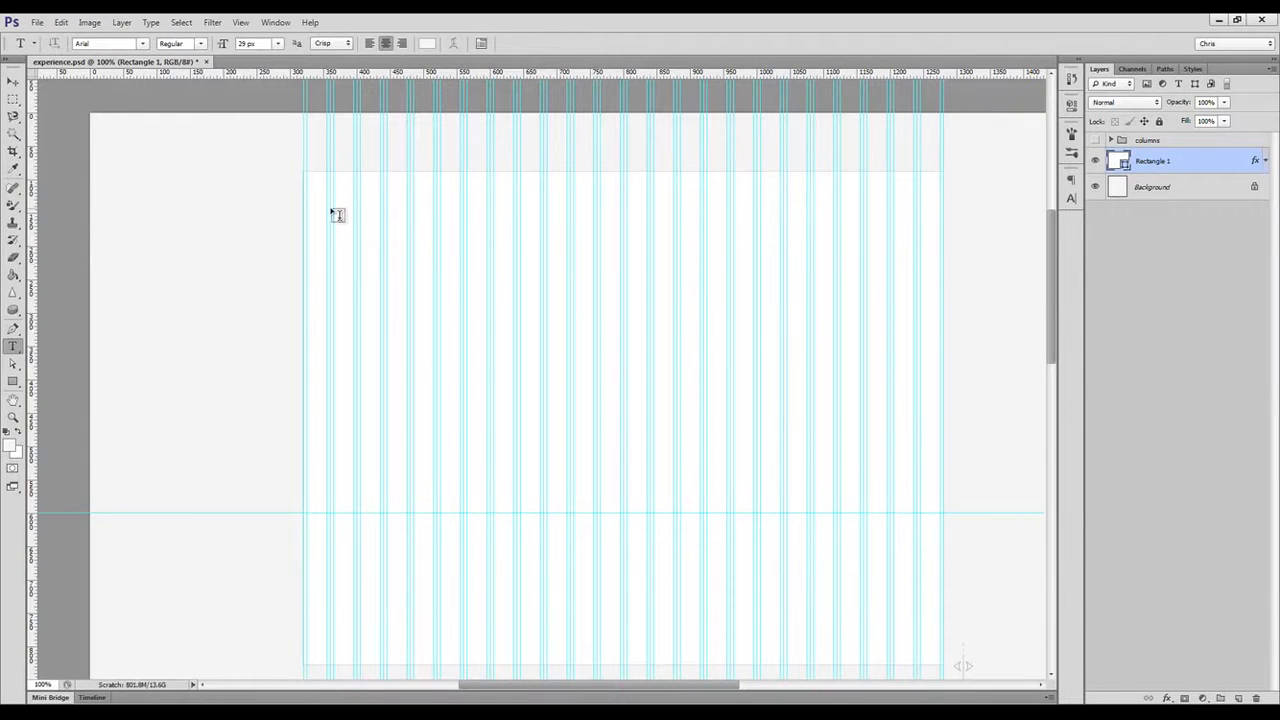
{"action": "left_click", "coordinate": [335, 213]}
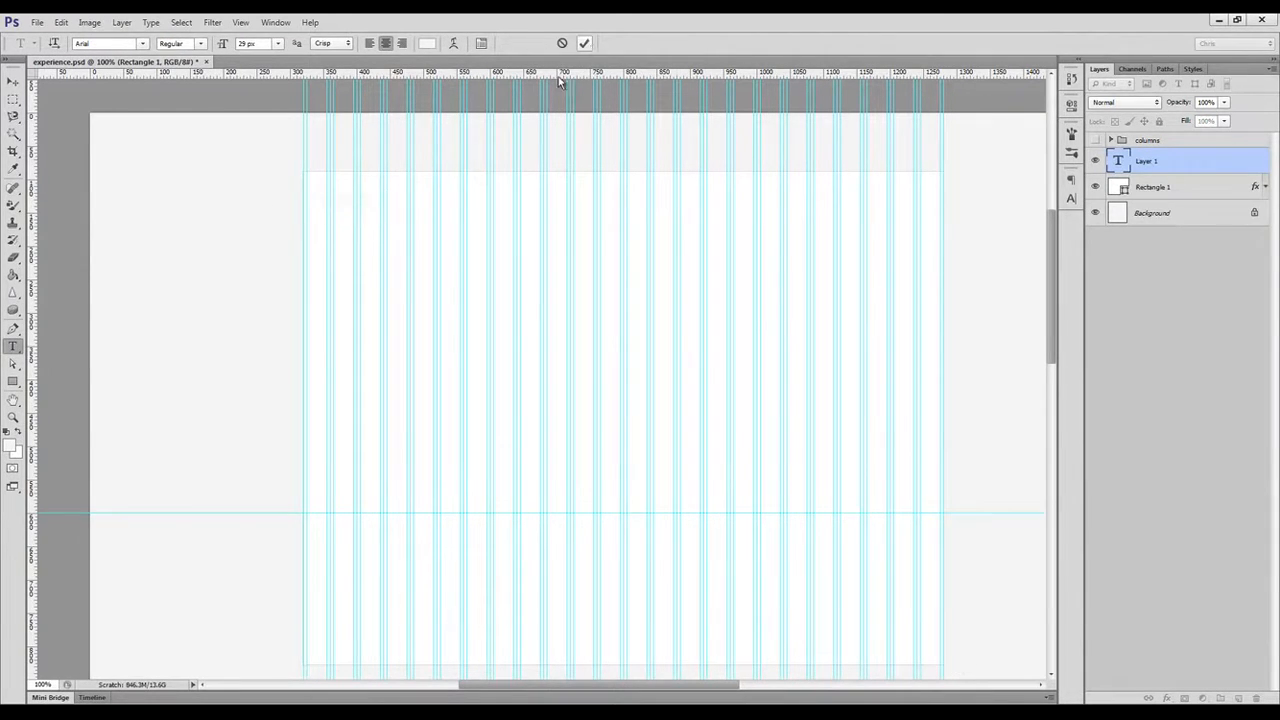
{"action": "left_click", "coordinate": [584, 43]}
Set the font of the Xperience text to Oswald.
{"action": "left_click", "coordinate": [1071, 199]}
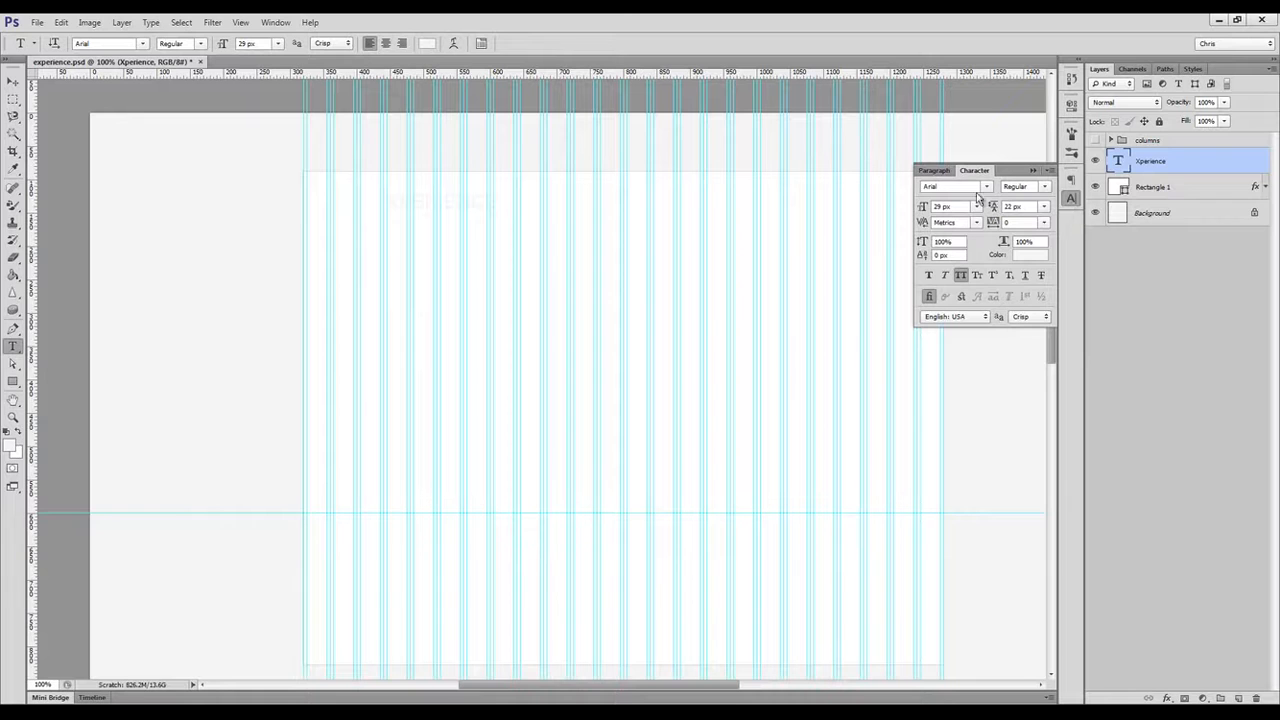
{"action": "left_click", "coordinate": [945, 186]}
{"action": "type", "text": "Oswald"}
{"action": "key", "text": "Return"}
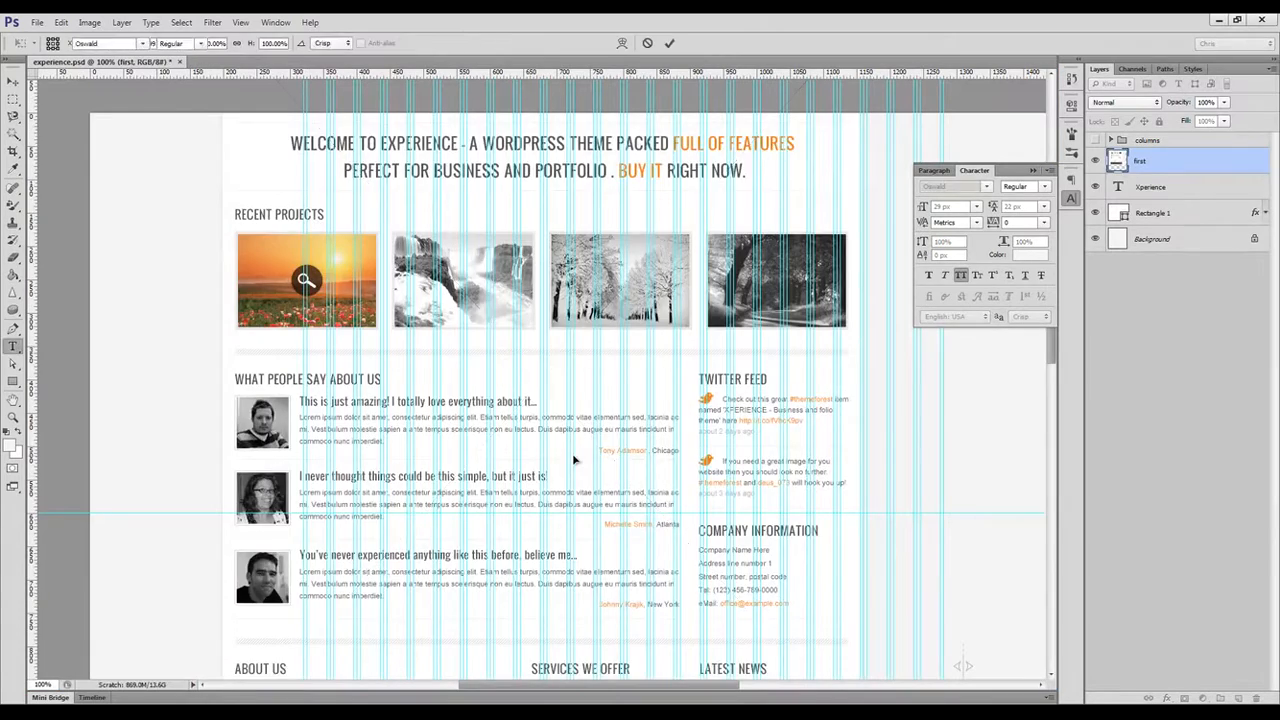
Place the reference layout image "first" lower on the canvas so its header shows, and hide the guides.
{"action": "left_click_drag", "start_coordinate": [286, 171], "coordinate": [301, 297]}
{"action": "key", "text": "ctrl+semicolon"}
Sample the dark grey #555555 from the reference logo's lettering as the foreground colour.
{"action": "key", "text": "z"}
{"action": "left_click_drag", "start_coordinate": [236, 248], "coordinate": [296, 300]}
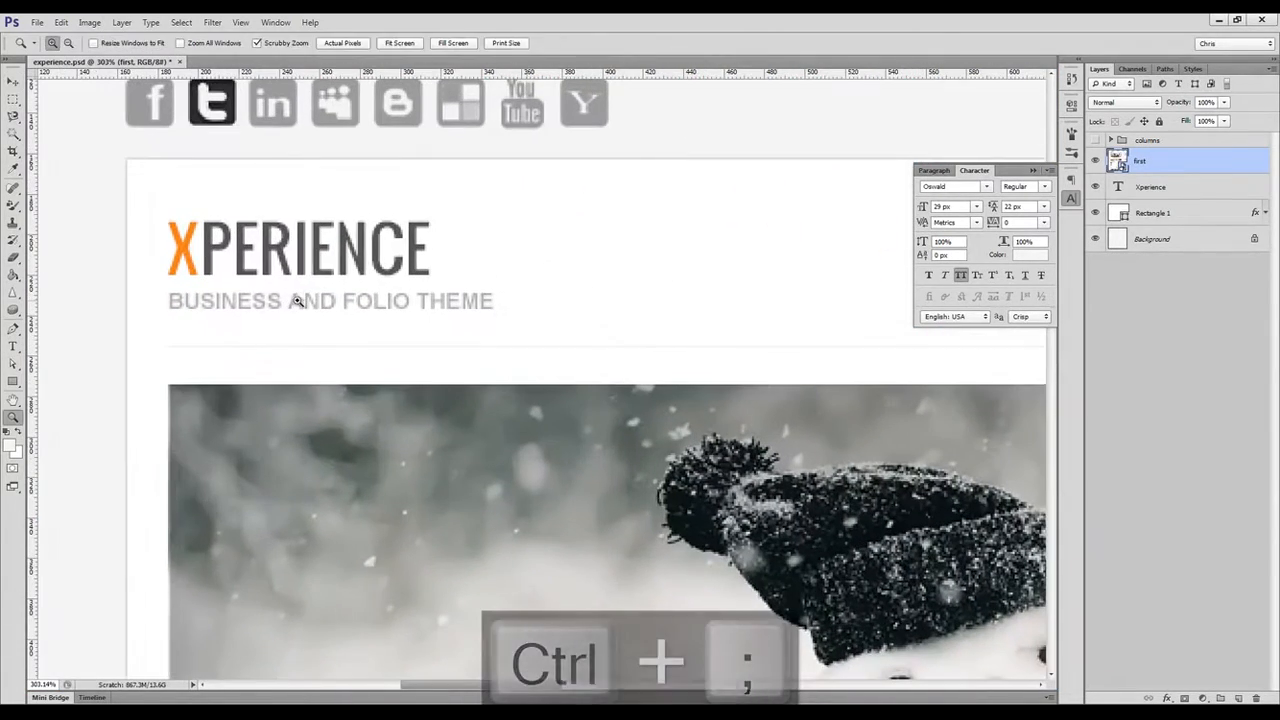
{"action": "key", "text": "i"}
{"action": "left_click", "coordinate": [366, 254]}
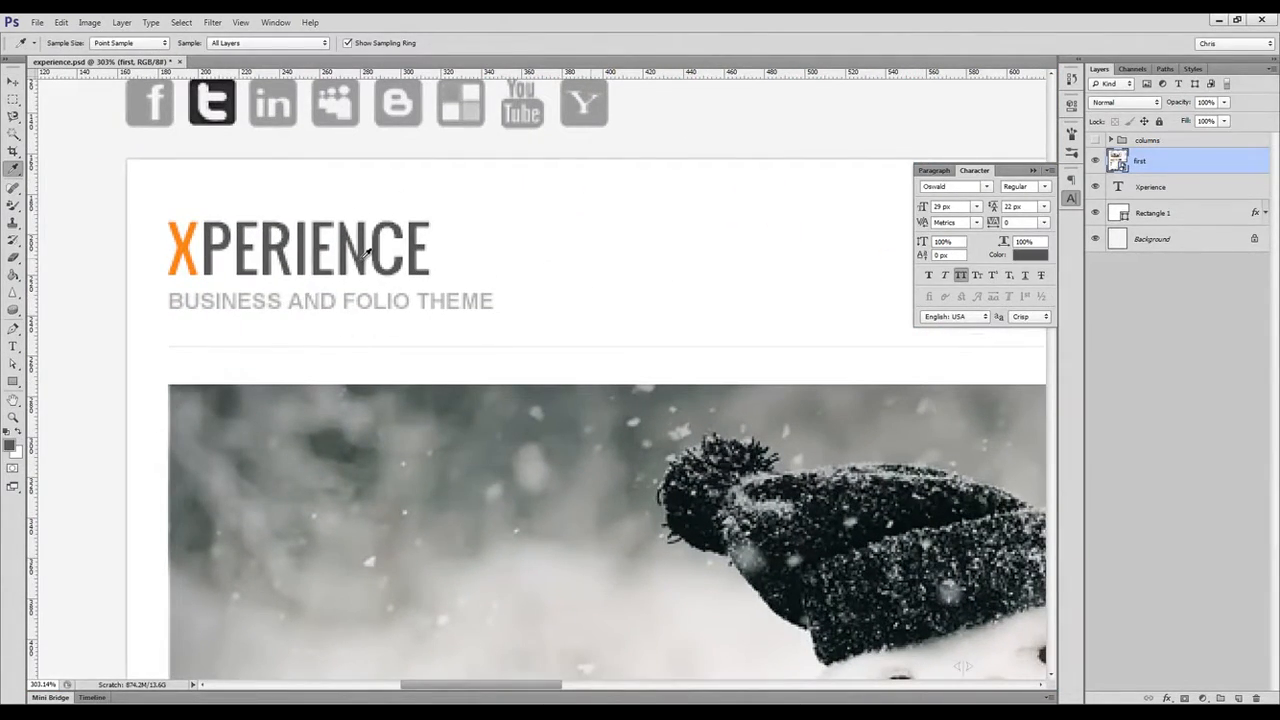
{"action": "left_click", "coordinate": [10, 445]}
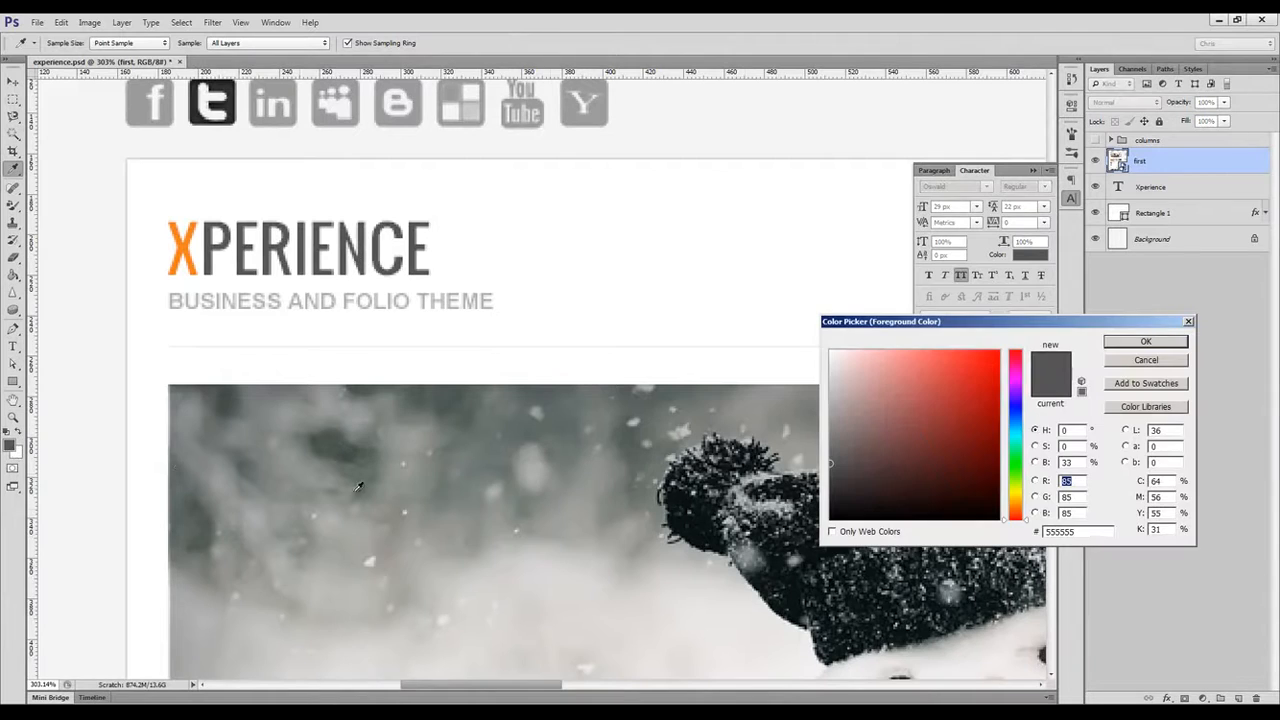
{"action": "left_click", "coordinate": [1146, 341]}
Hide the reference layer and recolour the whole Xperience text to the sampled dark grey #555555.
{"action": "left_click", "coordinate": [1094, 161]}
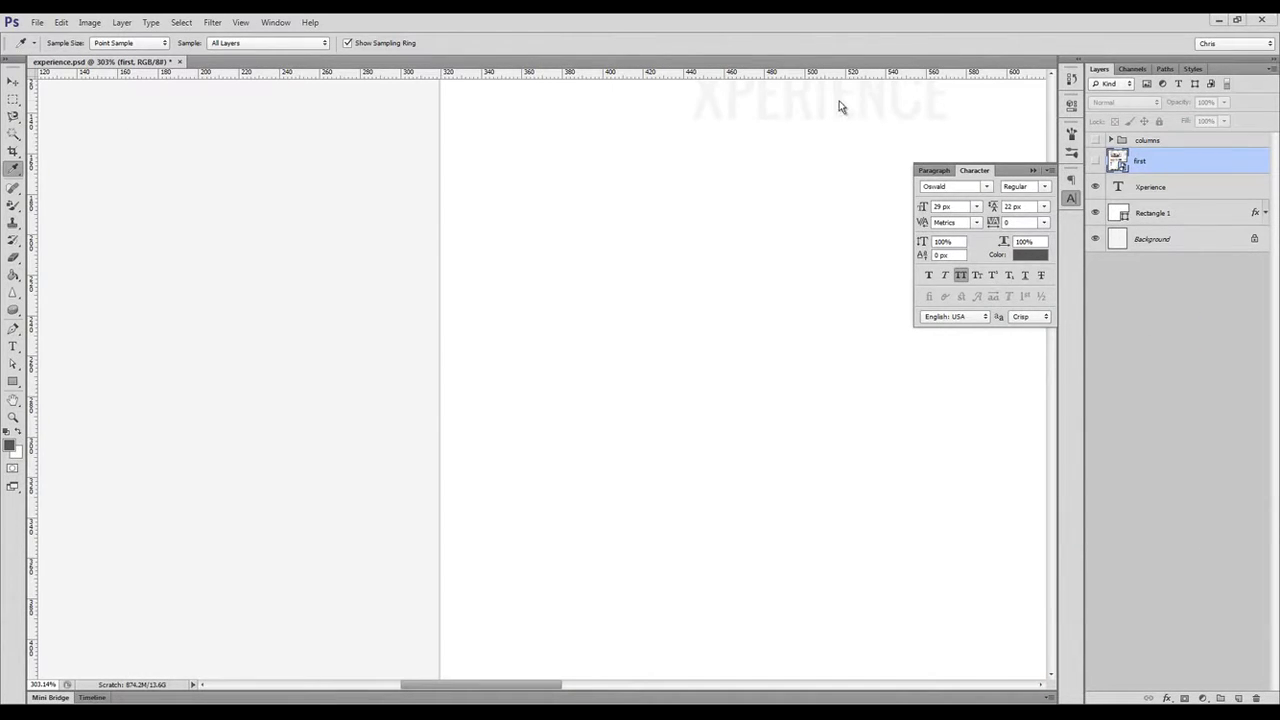
{"action": "key", "text": "t"}
{"action": "left_click", "coordinate": [826, 100]}
{"action": "key", "text": "ctrl+a"}
{"action": "left_click", "coordinate": [1030, 254]}
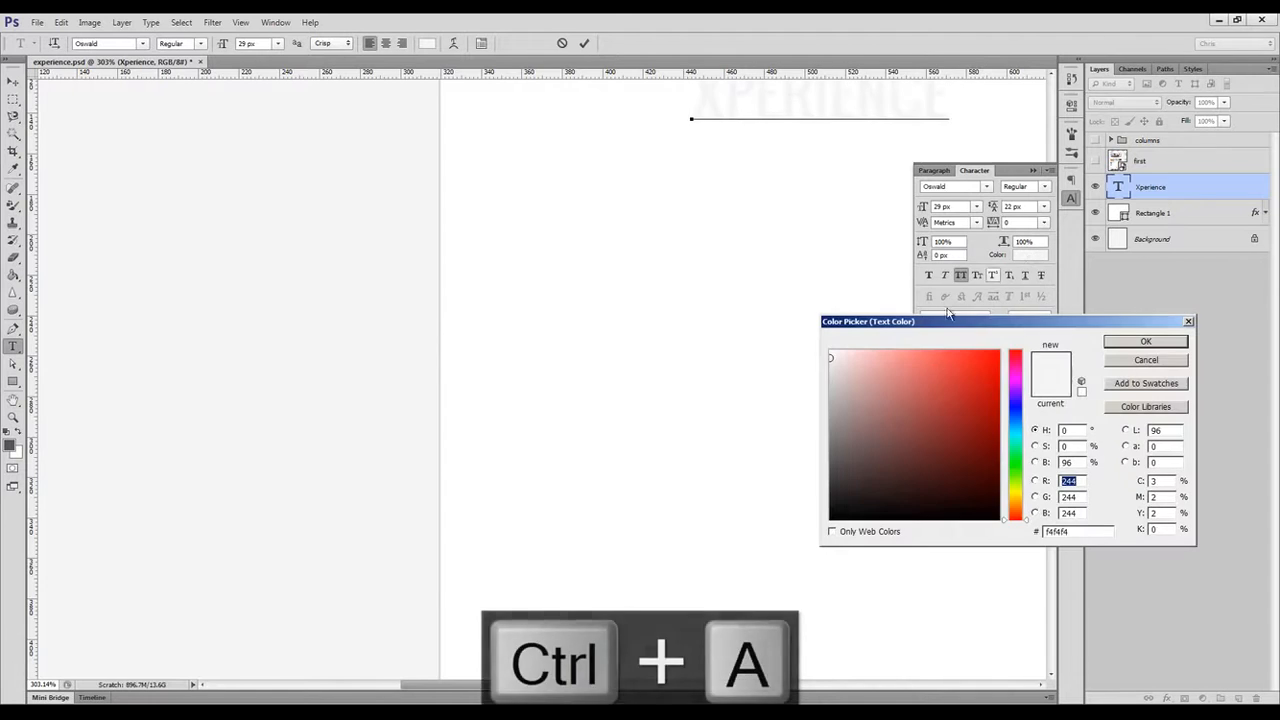
{"action": "double_click", "coordinate": [1060, 532]}
{"action": "type", "text": "333333"}
{"action": "left_click", "coordinate": [1146, 341]}
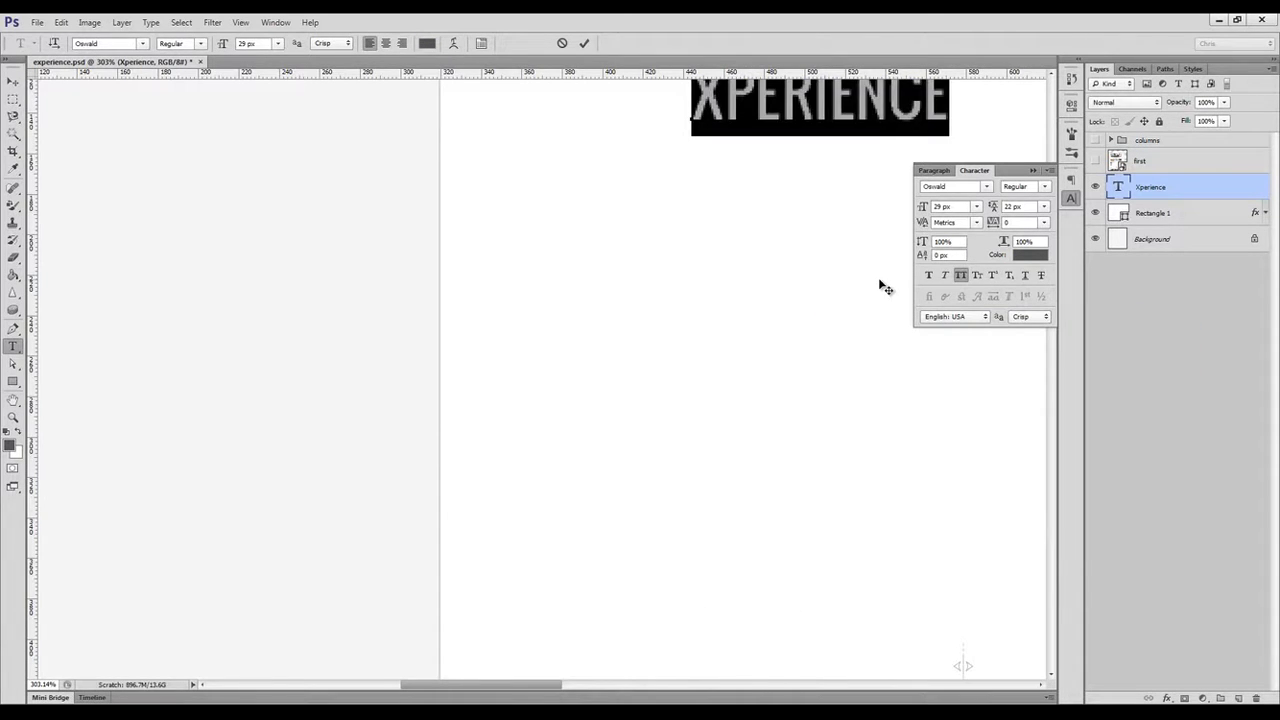
{"action": "key", "text": "ctrl+Return"}
{"action": "key", "text": "ctrl+1"}
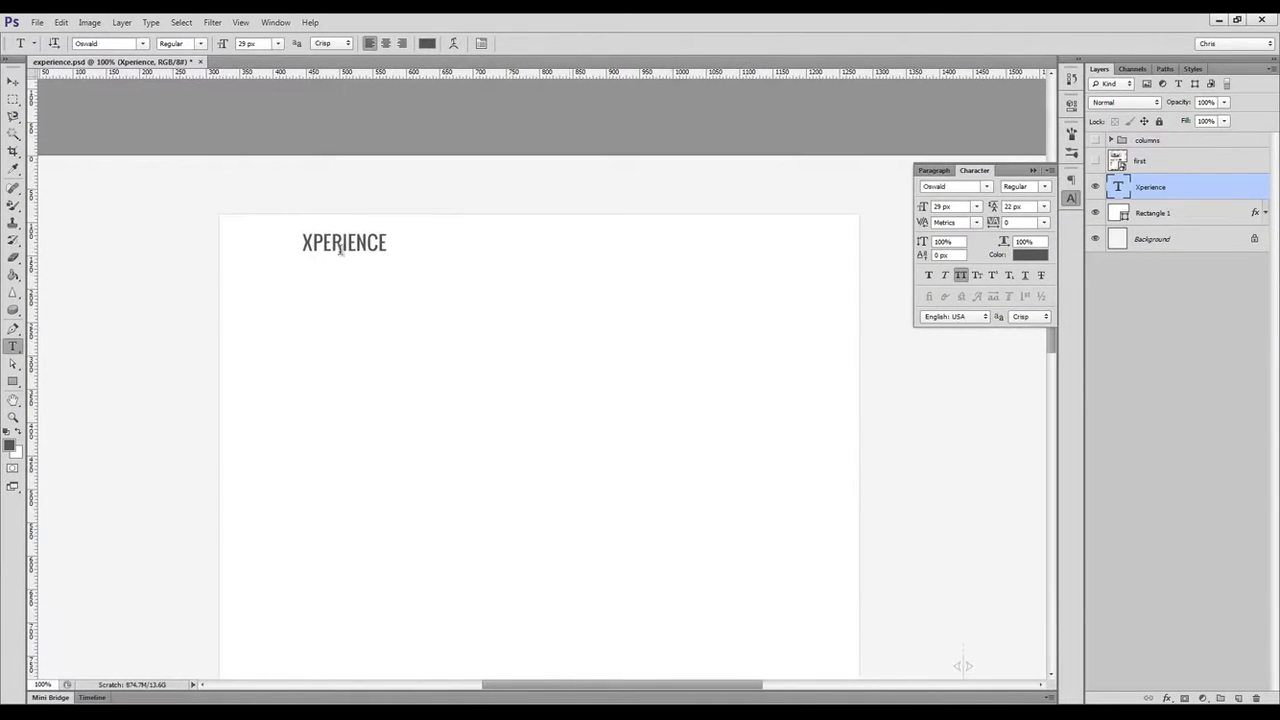
Show the reference layer, sample the orange of its logo's X as the foreground colour, and hide the layer again.
{"action": "left_click", "coordinate": [1096, 161]}
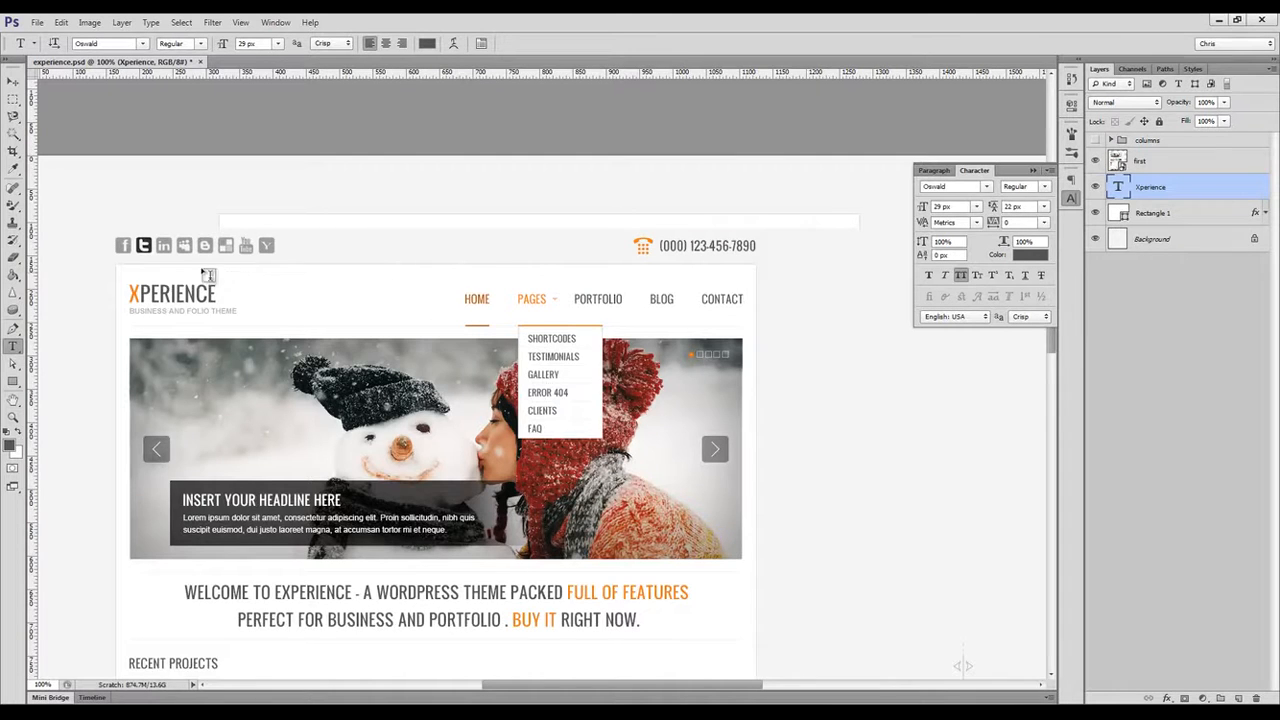
{"action": "key", "text": "i"}
{"action": "left_click", "coordinate": [137, 290]}
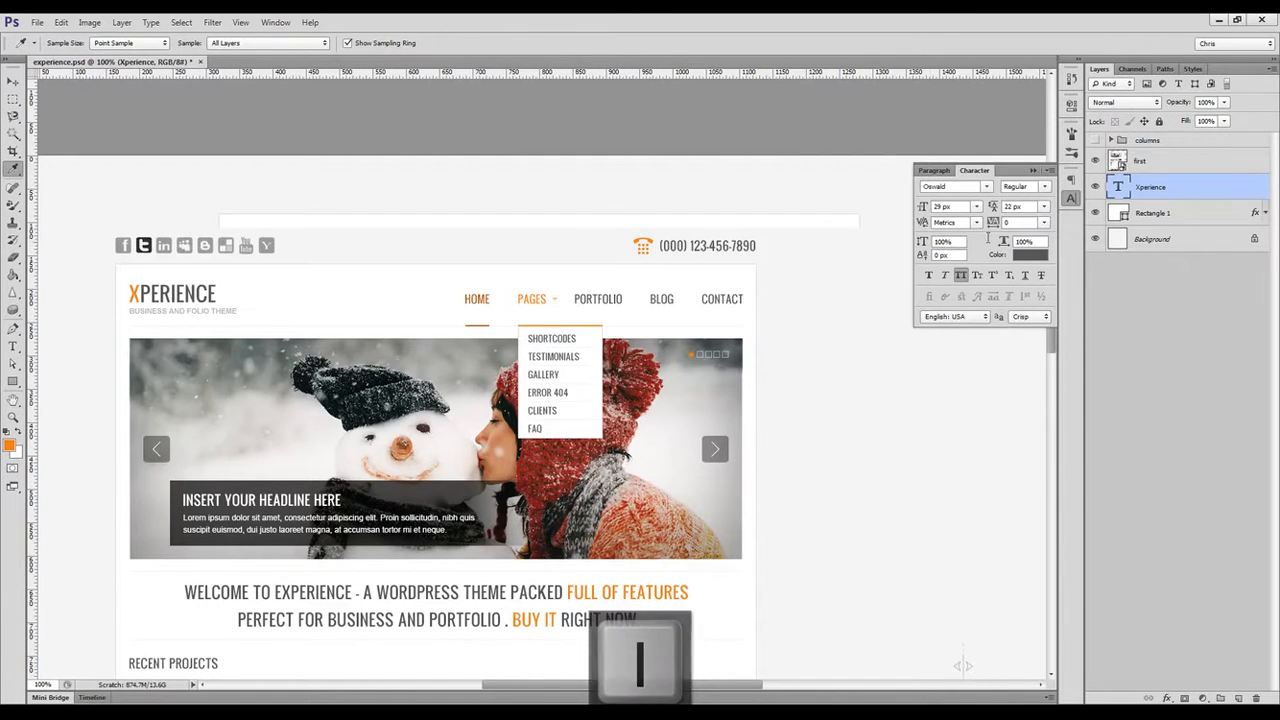
{"action": "left_click", "coordinate": [1096, 187]}
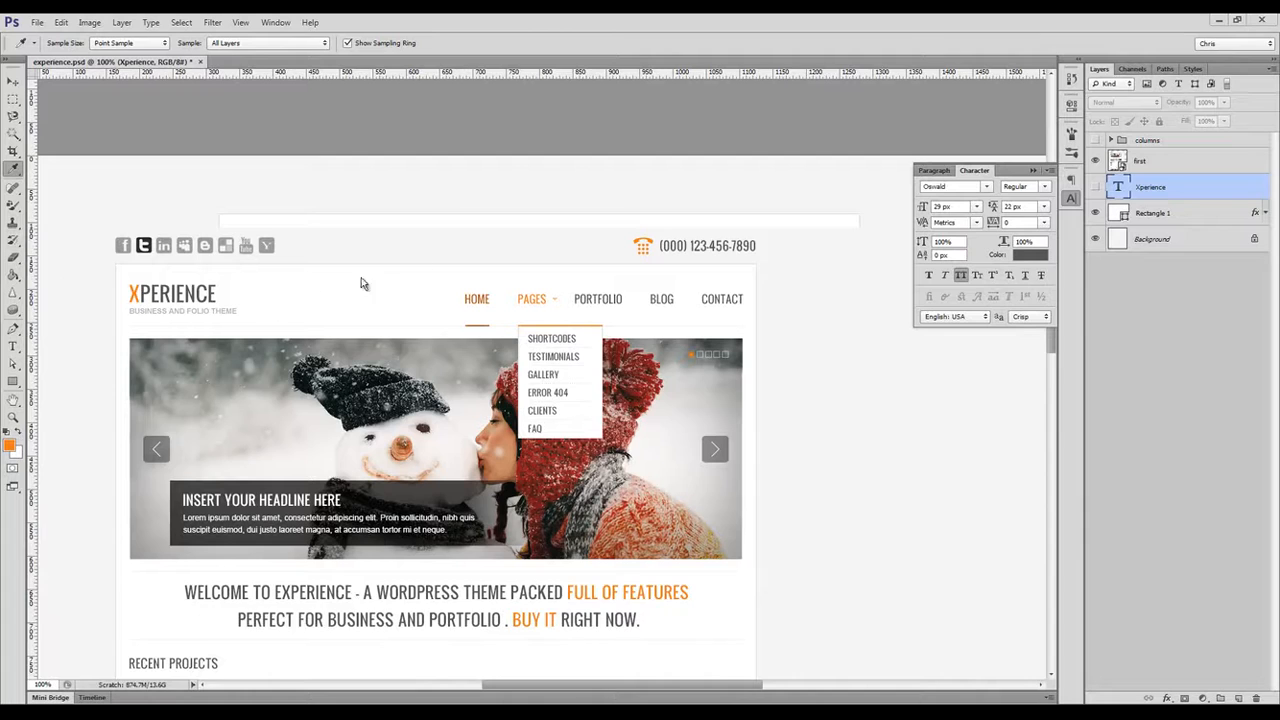
{"action": "left_click", "coordinate": [1096, 187]}
{"action": "left_click", "coordinate": [1096, 161]}
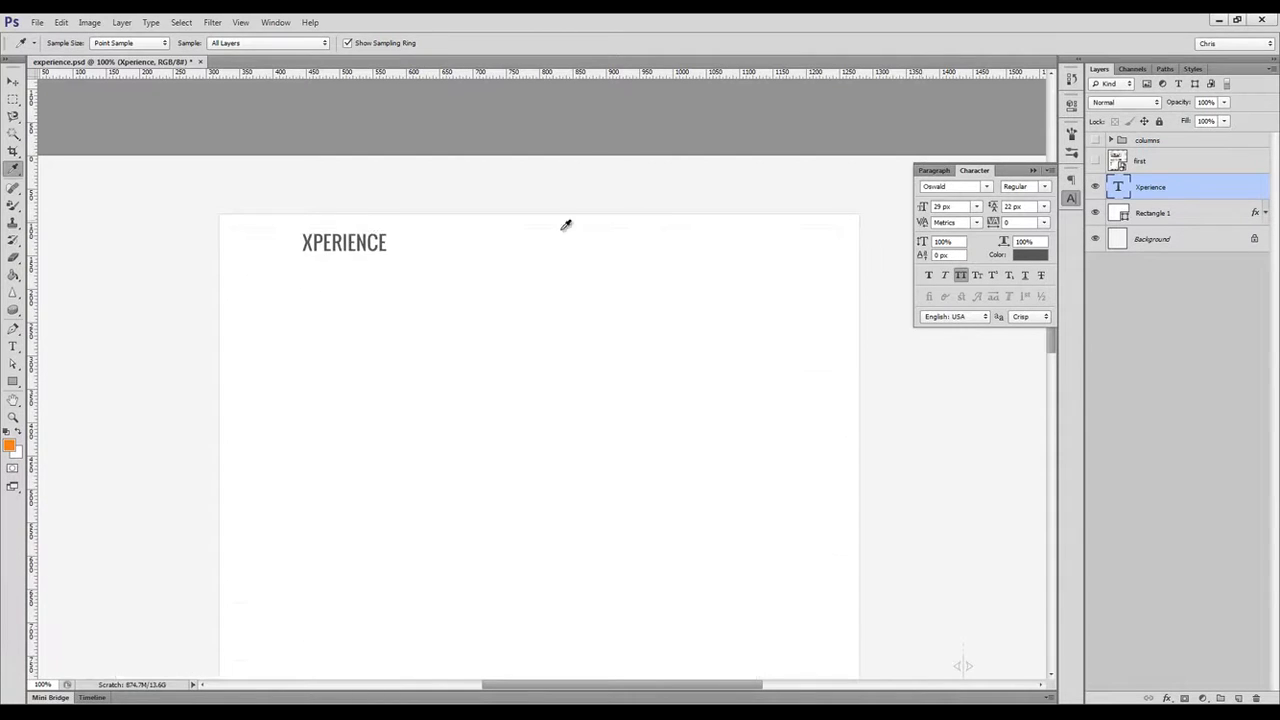
Recolour only the letter X of the Xperience text to the sampled orange #f07e1d.
{"action": "key", "text": "t"}
{"action": "left_click_drag", "start_coordinate": [303, 243], "coordinate": [316, 243]}
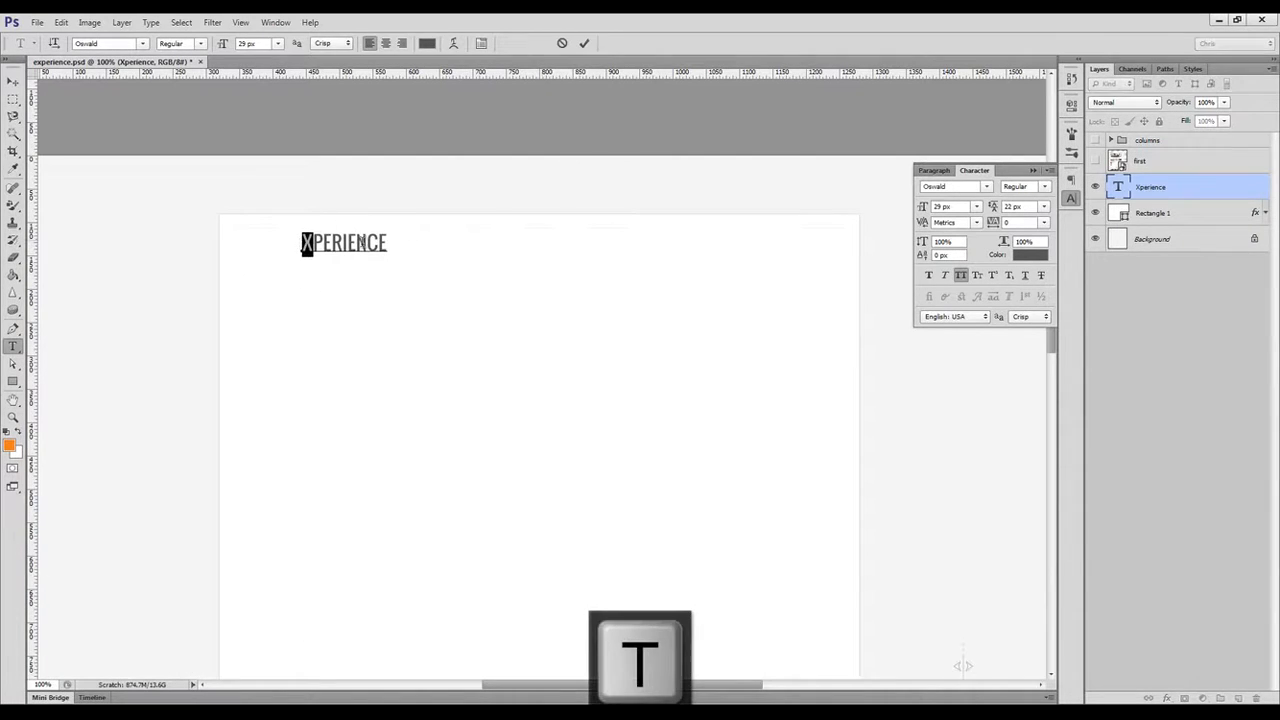
{"action": "left_click", "coordinate": [1030, 254]}
{"action": "left_click", "coordinate": [12, 443]}
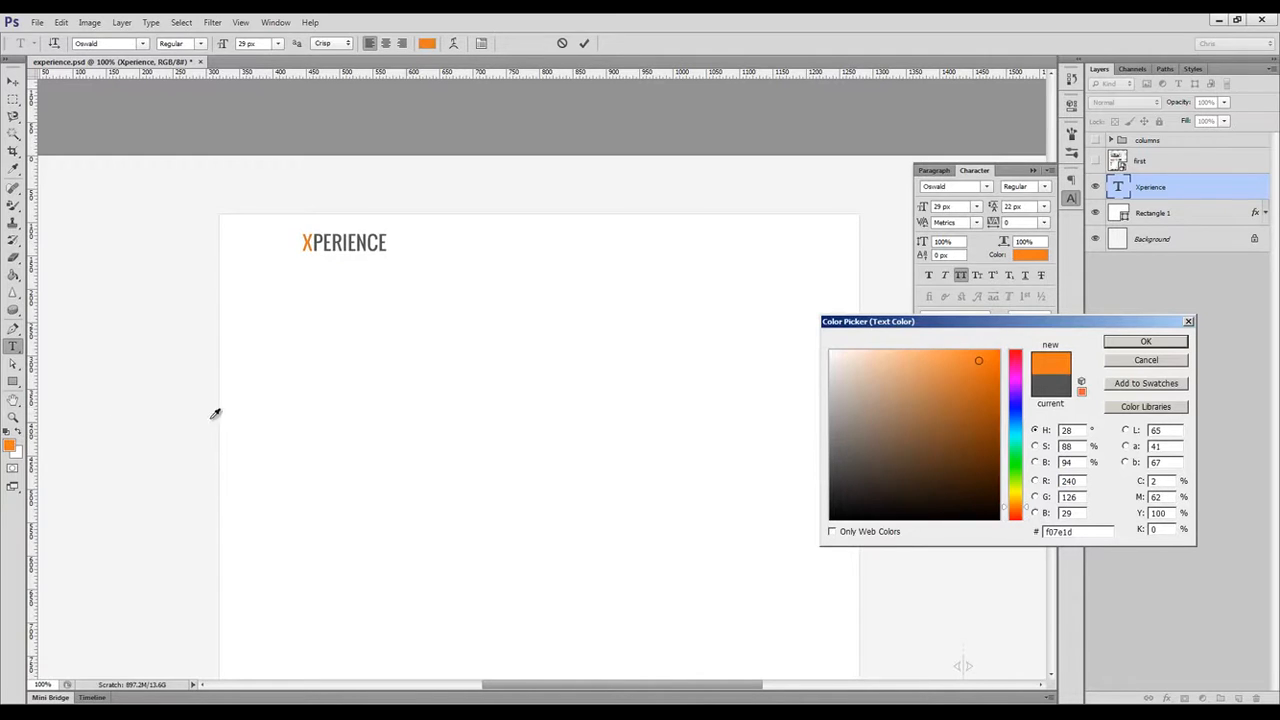
{"action": "key", "text": "Return"}
{"action": "left_click", "coordinate": [585, 44]}
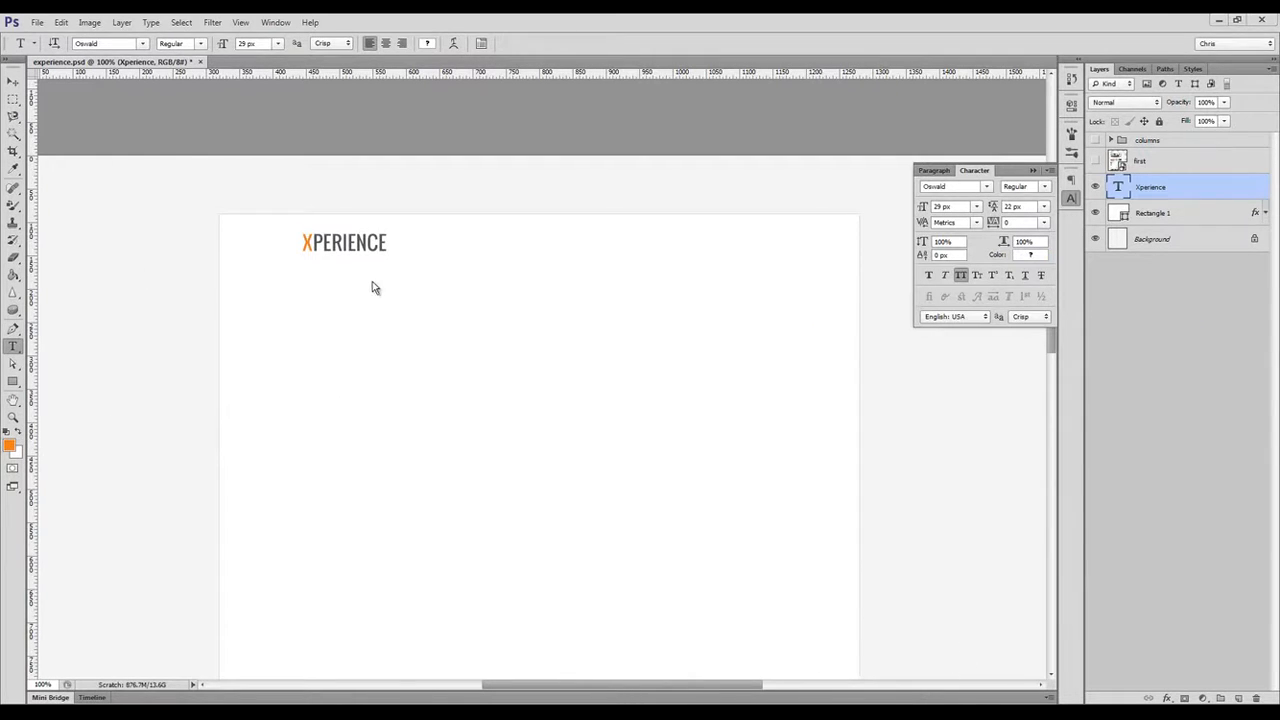
Add the tagline text "business and folio theme" just below the Xperience text.
{"action": "left_click", "coordinate": [306, 267]}
{"action": "type", "text": "BUSINESS And folio theme"}
{"action": "left_click", "coordinate": [12, 346]}
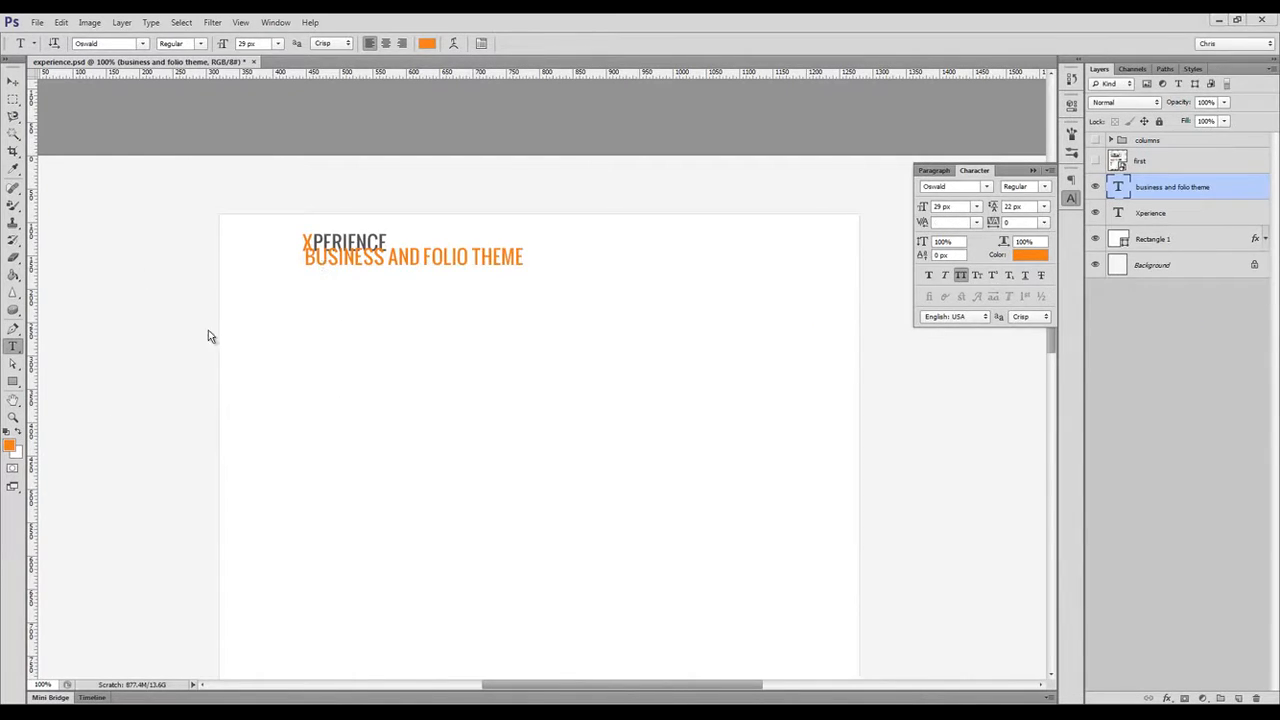
Restyle the tagline as 11 px Arial Bold in grey #aaaaaa.
{"action": "left_click", "coordinate": [1028, 255]}
{"action": "left_click_drag", "start_coordinate": [836, 357], "coordinate": [829, 382]}
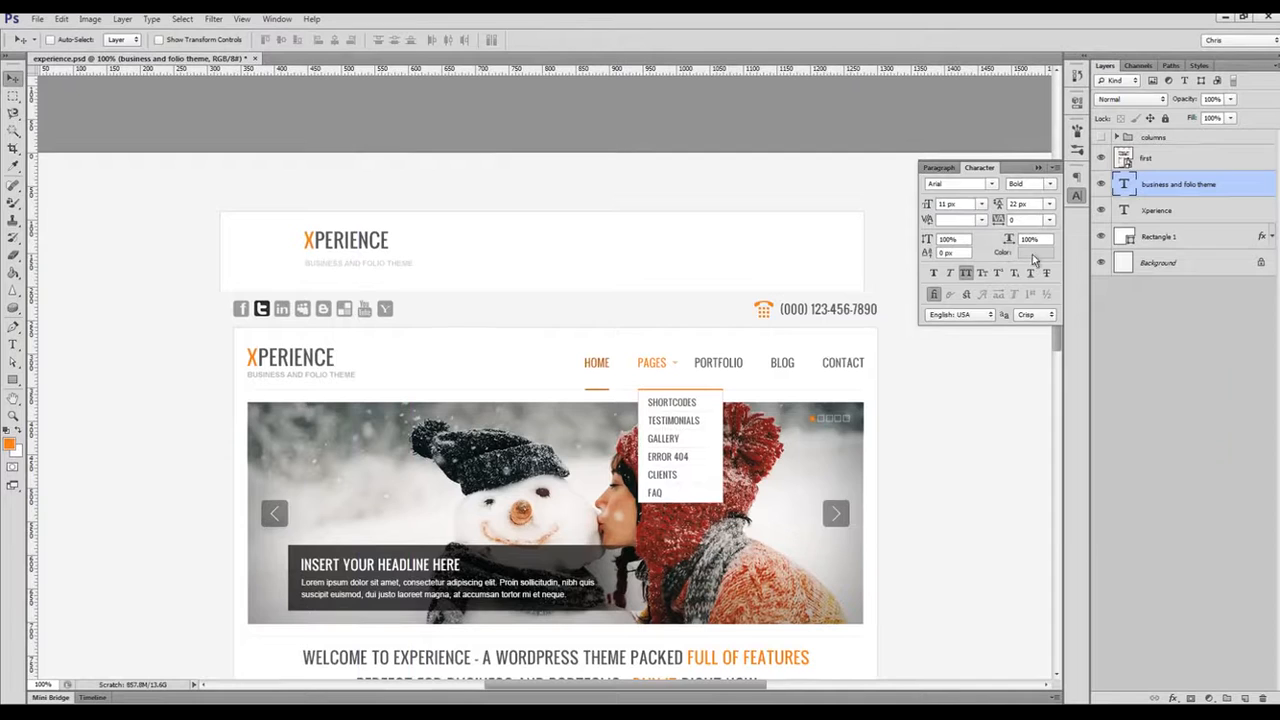
{"action": "left_click", "coordinate": [1030, 252]}
{"action": "left_click", "coordinate": [832, 406]}
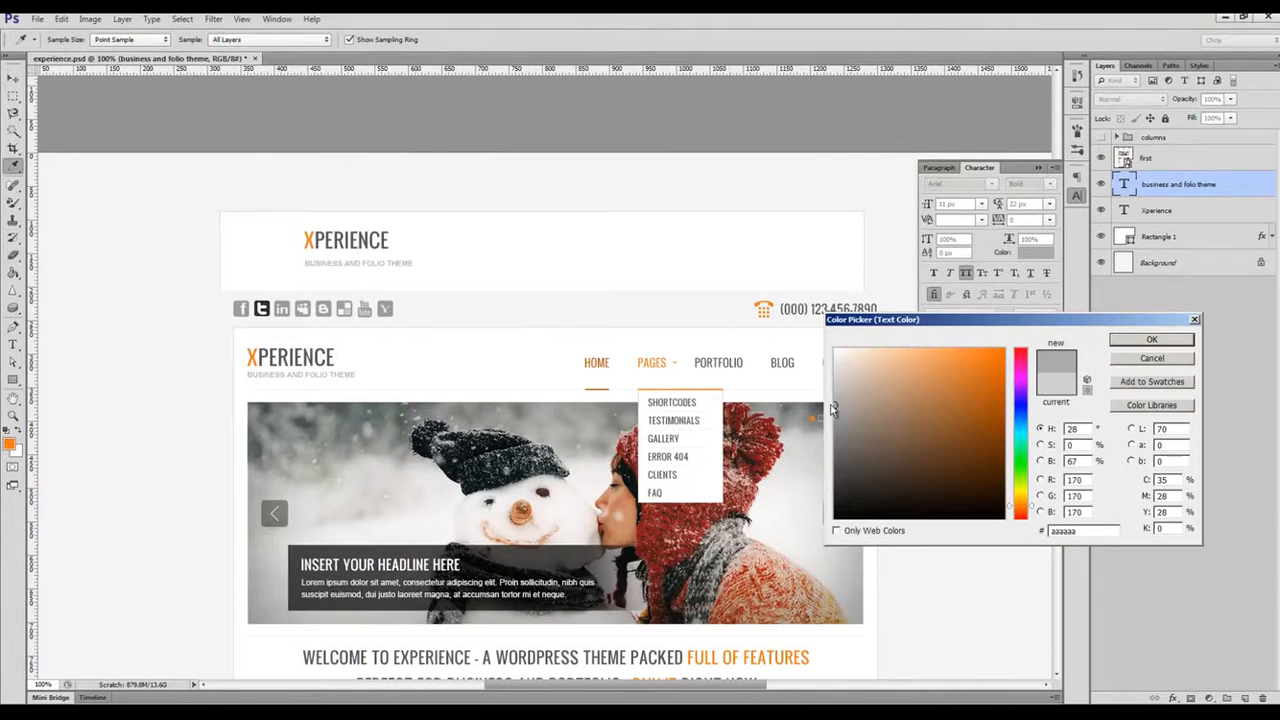
{"action": "left_click", "coordinate": [1129, 340]}
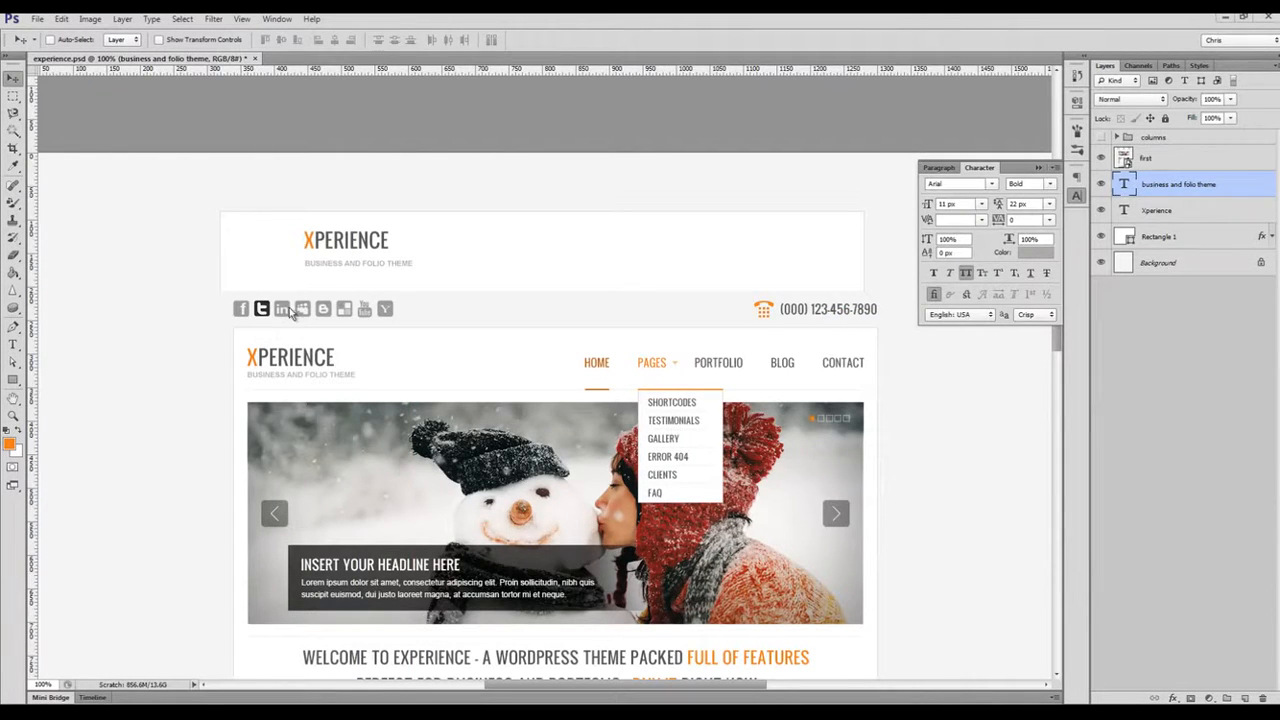
Align the left edges of the tagline and the Xperience text, and nudge the tagline up about 6 px.
{"action": "left_click", "coordinate": [1160, 210], "text": "shift"}
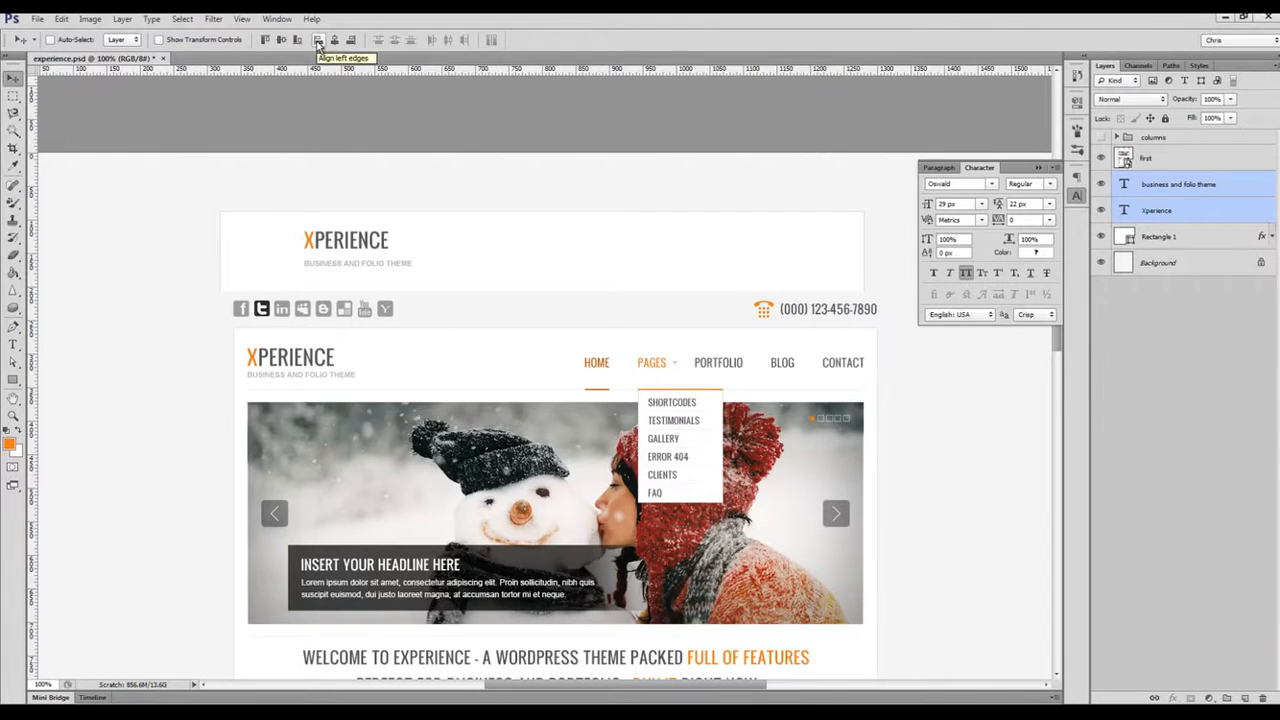
{"action": "left_click", "coordinate": [1167, 188]}
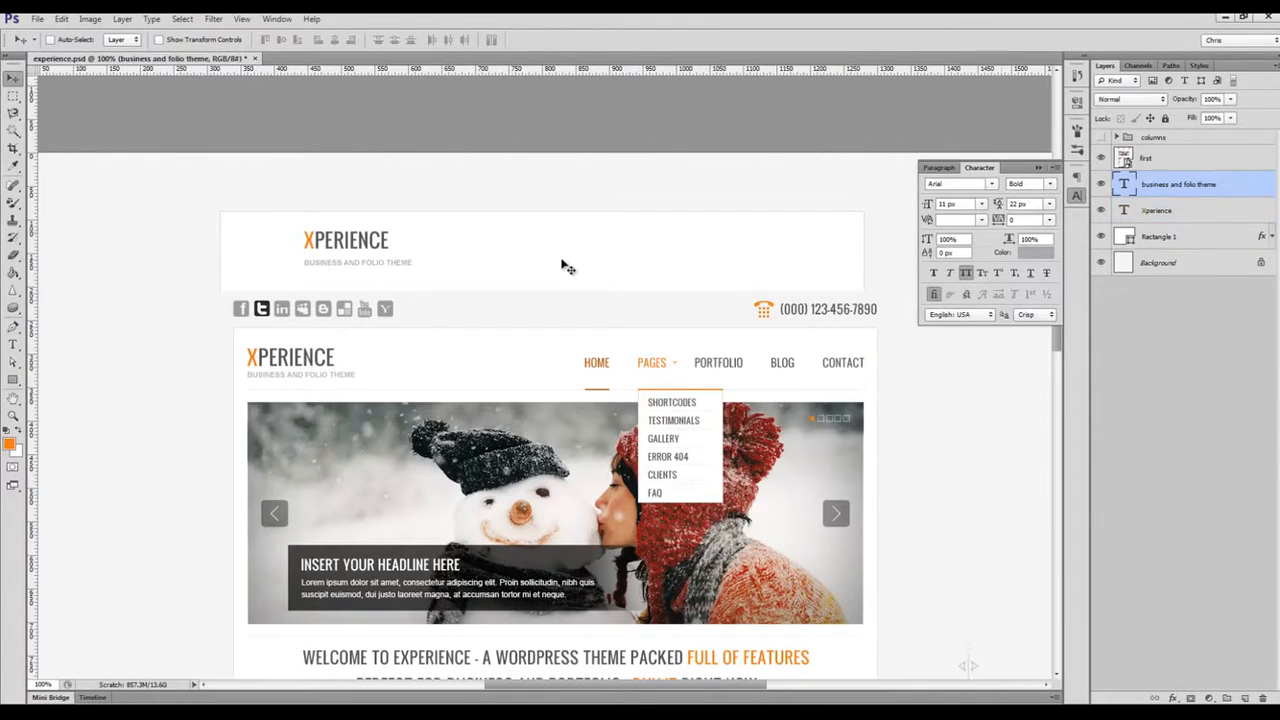
{"action": "key", "text": "Up"}
{"action": "key", "text": "Up"}
{"action": "key", "text": "Up"}
{"action": "key", "text": "Up"}
{"action": "key", "text": "Up"}
{"action": "key", "text": "Up"}
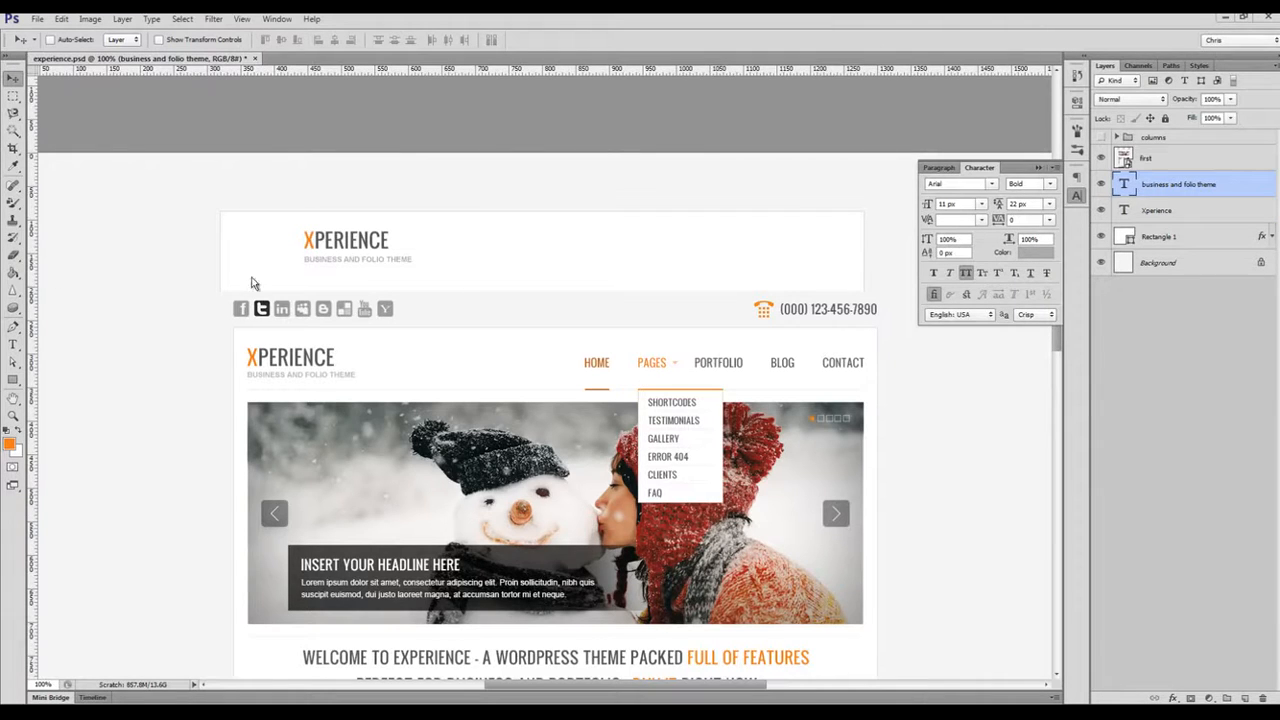
Group the tagline and Xperience text layers and name the group "logo".
{"action": "left_click", "coordinate": [1177, 218], "text": "shift"}
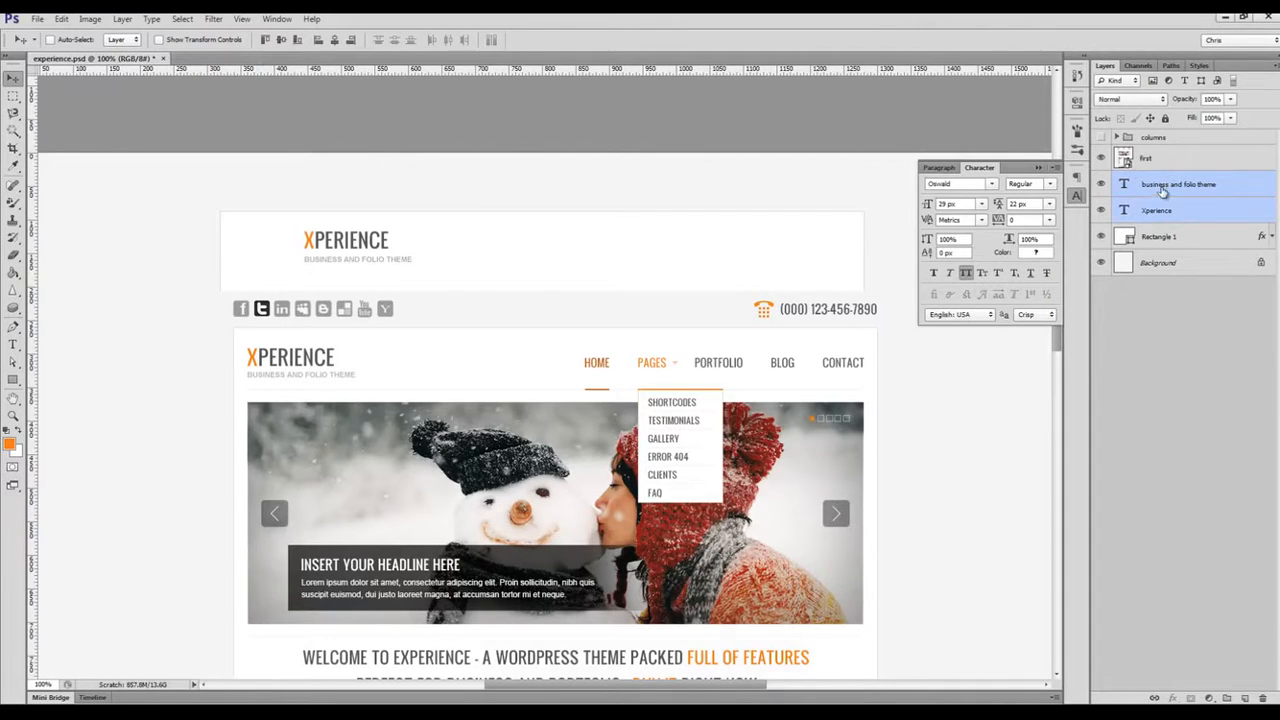
{"action": "key", "text": "ctrl+g"}
{"action": "double_click", "coordinate": [1155, 180]}
{"action": "type", "text": "logo"}
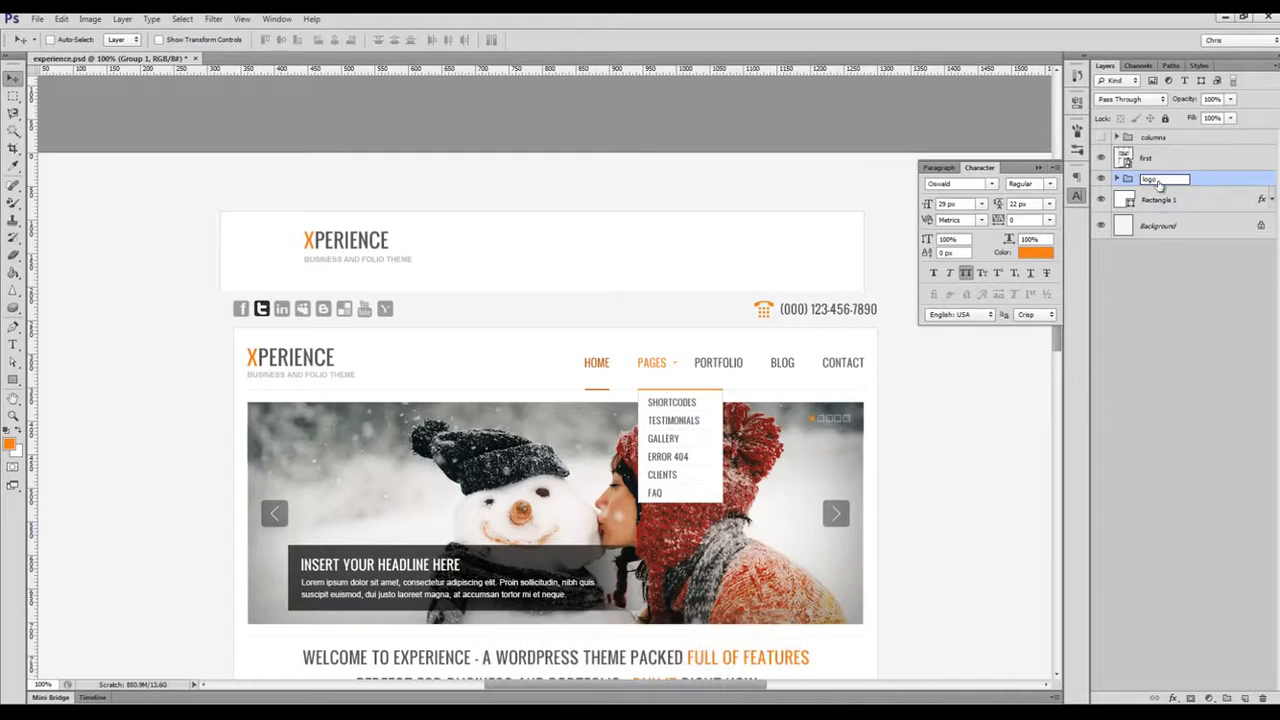
{"action": "key", "text": "Return"}
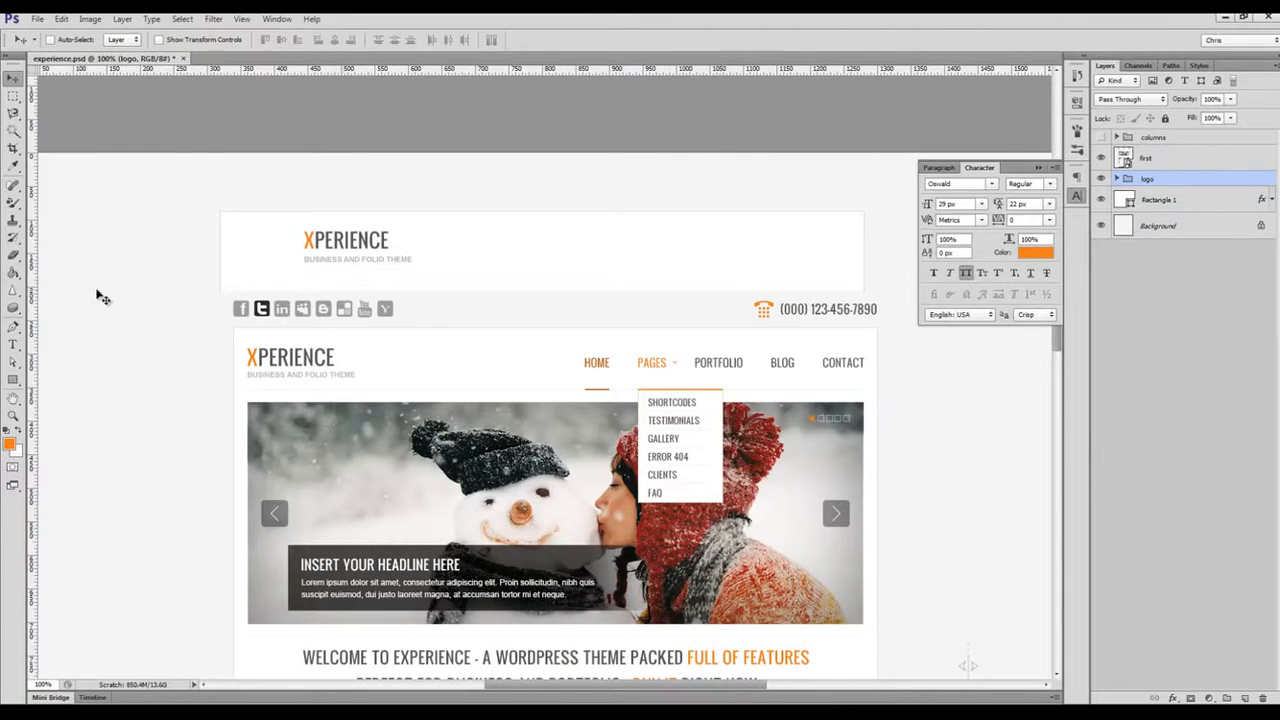
Add the navigation text "Home pages portfolio blog contact" to the right of the logo and move it down level with the logo.
{"action": "key", "text": "t"}
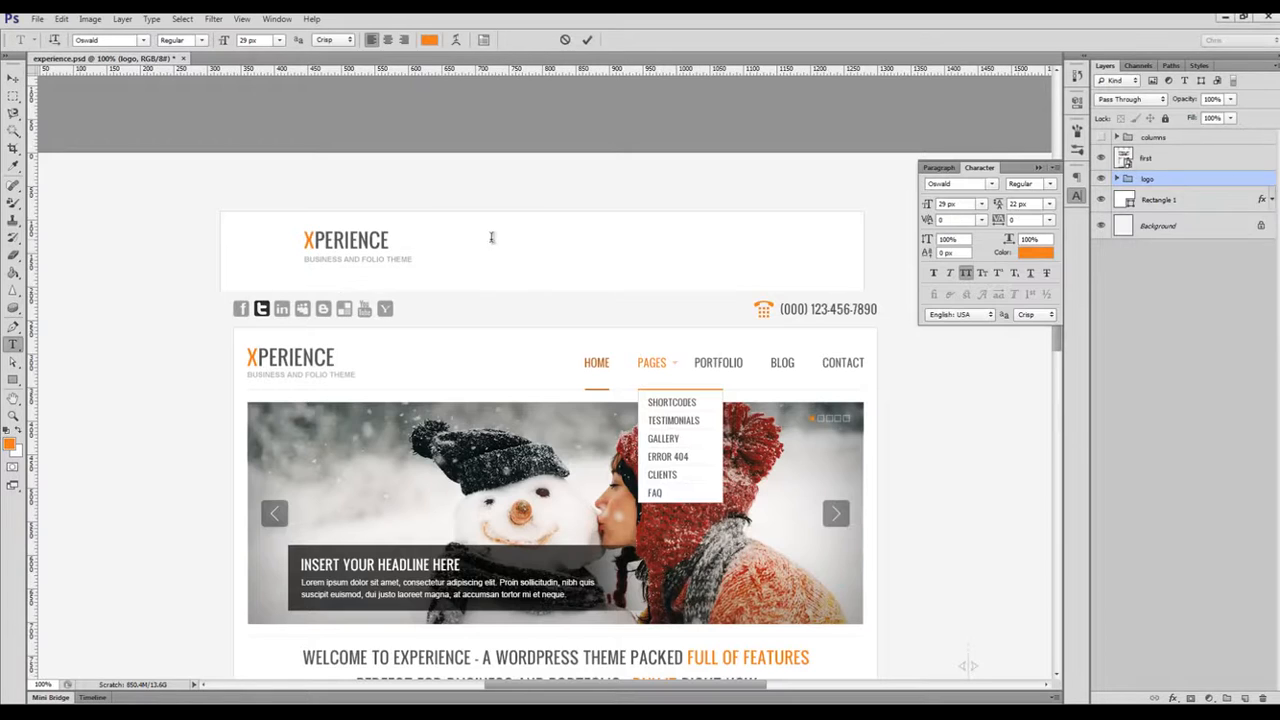
{"action": "left_click", "coordinate": [489, 238]}
{"action": "type", "text": "HOME PAGES PORTF"}
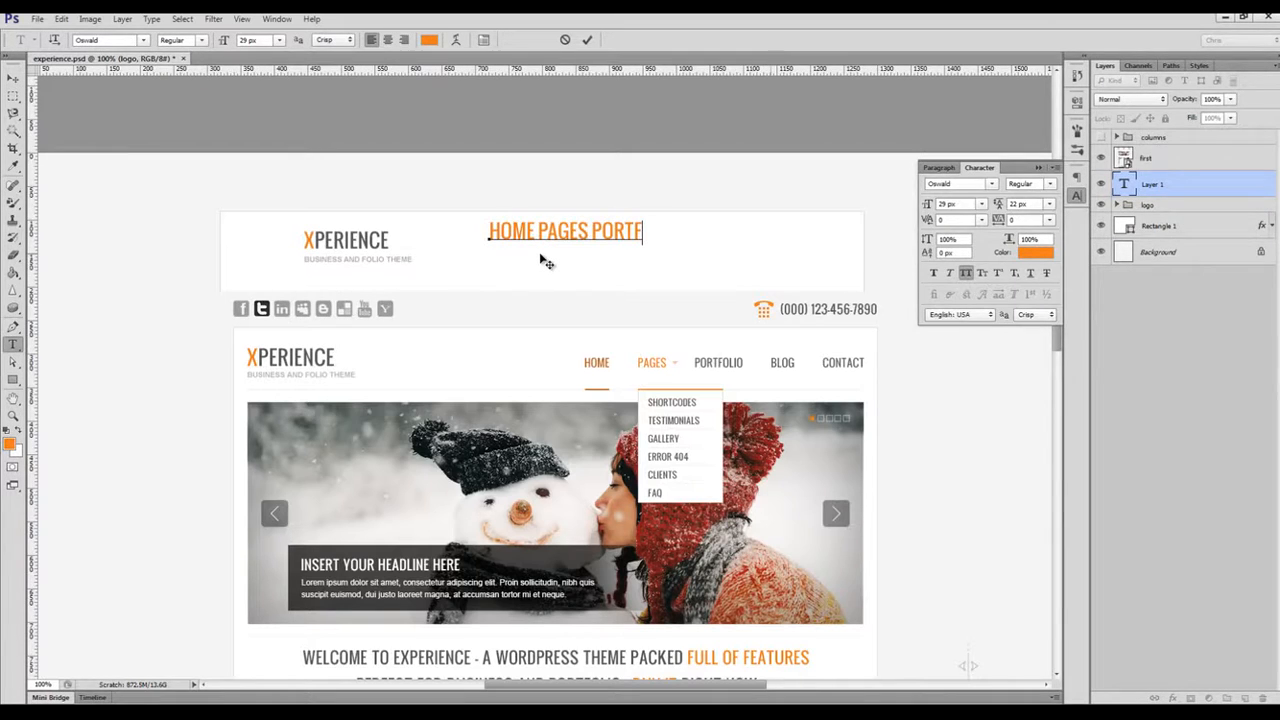
{"action": "type", "text": "OLIO BLOG CONTACT"}
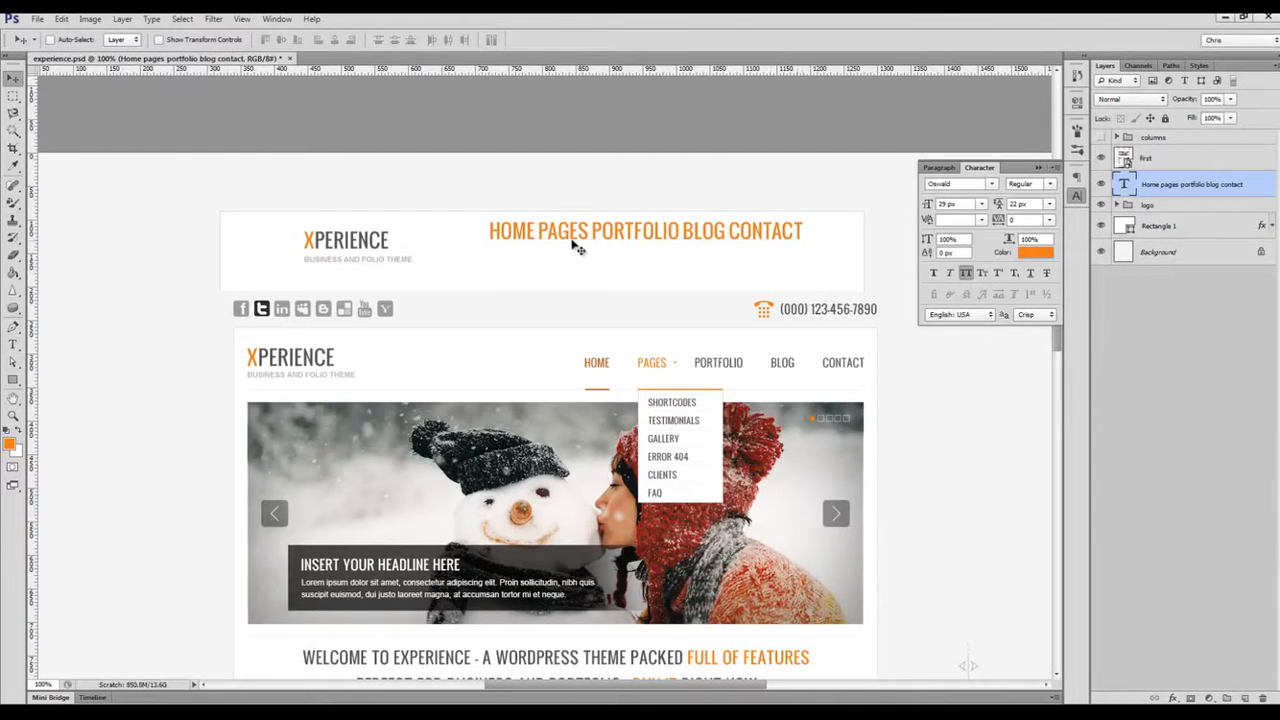
{"action": "left_click_drag", "start_coordinate": [577, 243], "coordinate": [563, 263]}
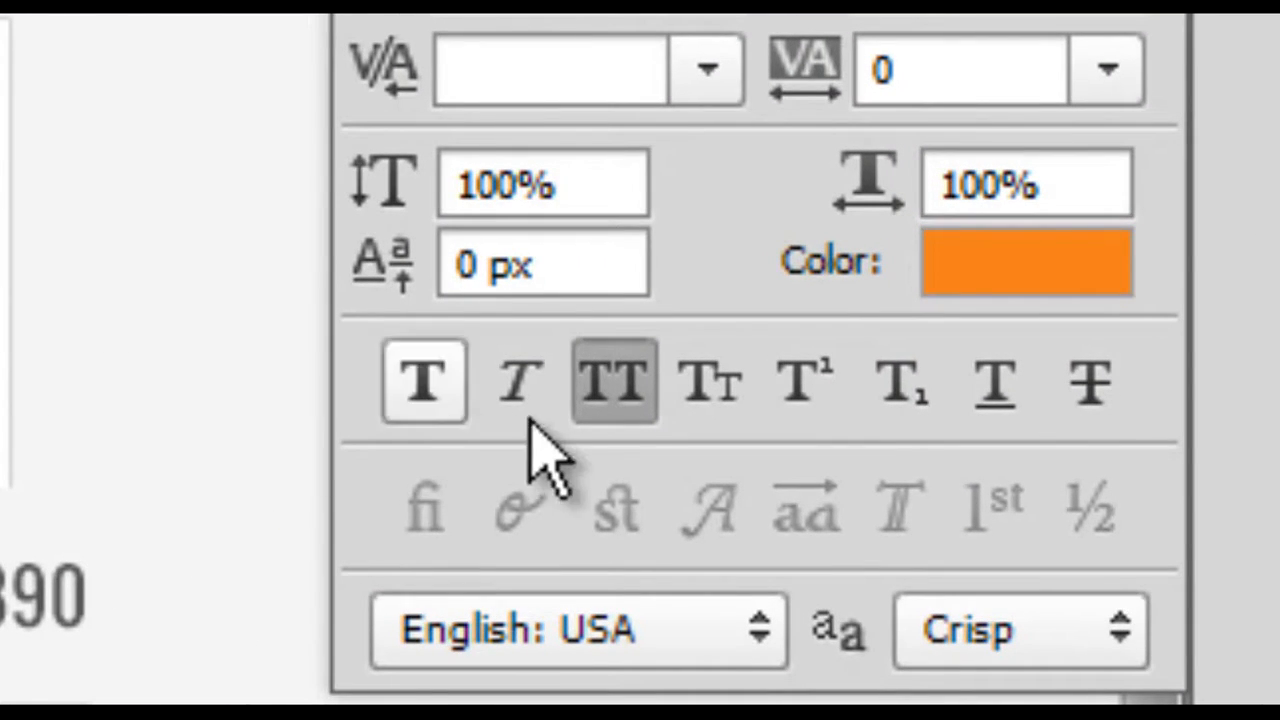
Set the navigation text in all caps and recolor it with the dark grey #555555 sampled from the logo text.
{"action": "left_click", "coordinate": [602, 400]}
{"action": "left_click", "coordinate": [610, 404]}
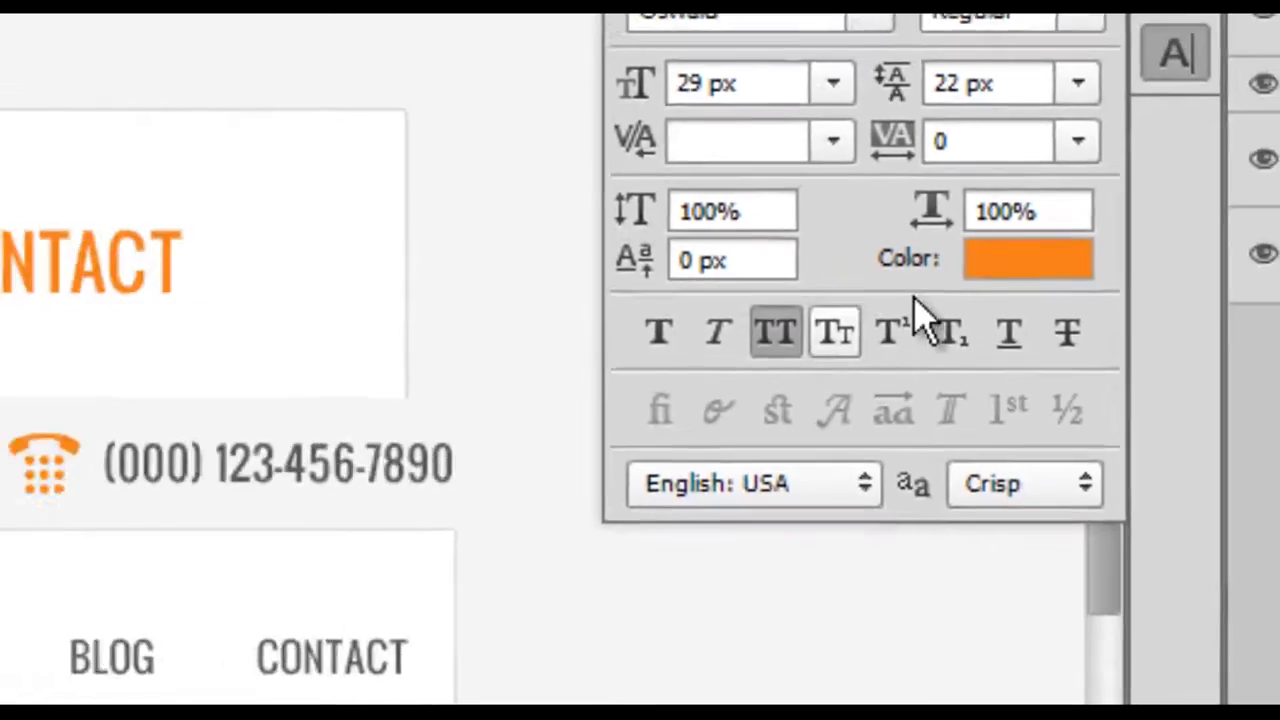
{"action": "left_click", "coordinate": [1015, 264]}
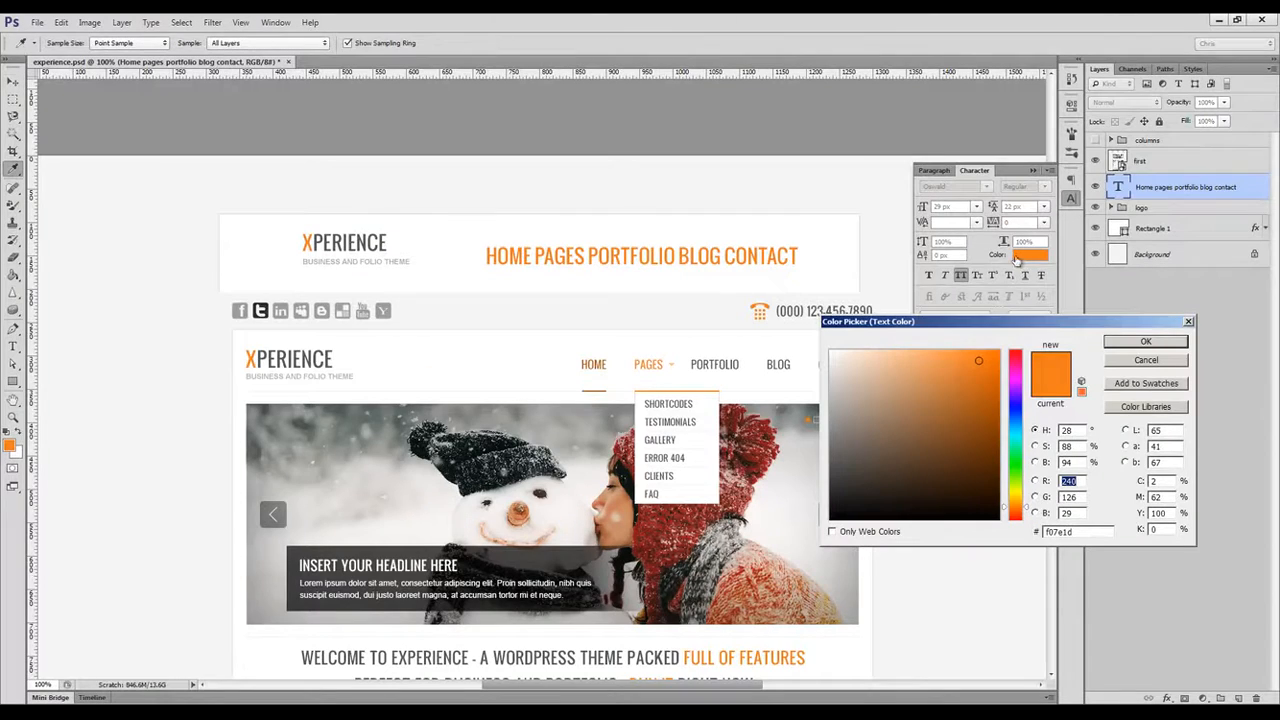
{"action": "left_click", "coordinate": [385, 243]}
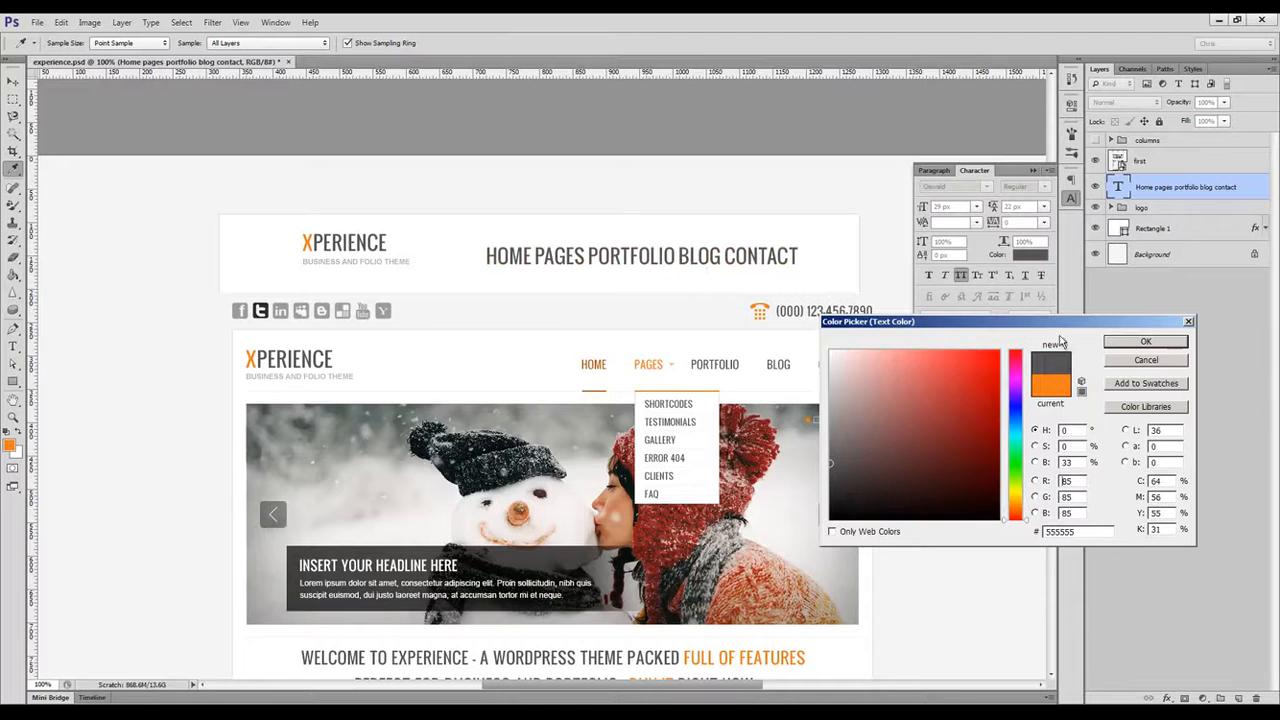
{"action": "left_click", "coordinate": [1146, 342]}
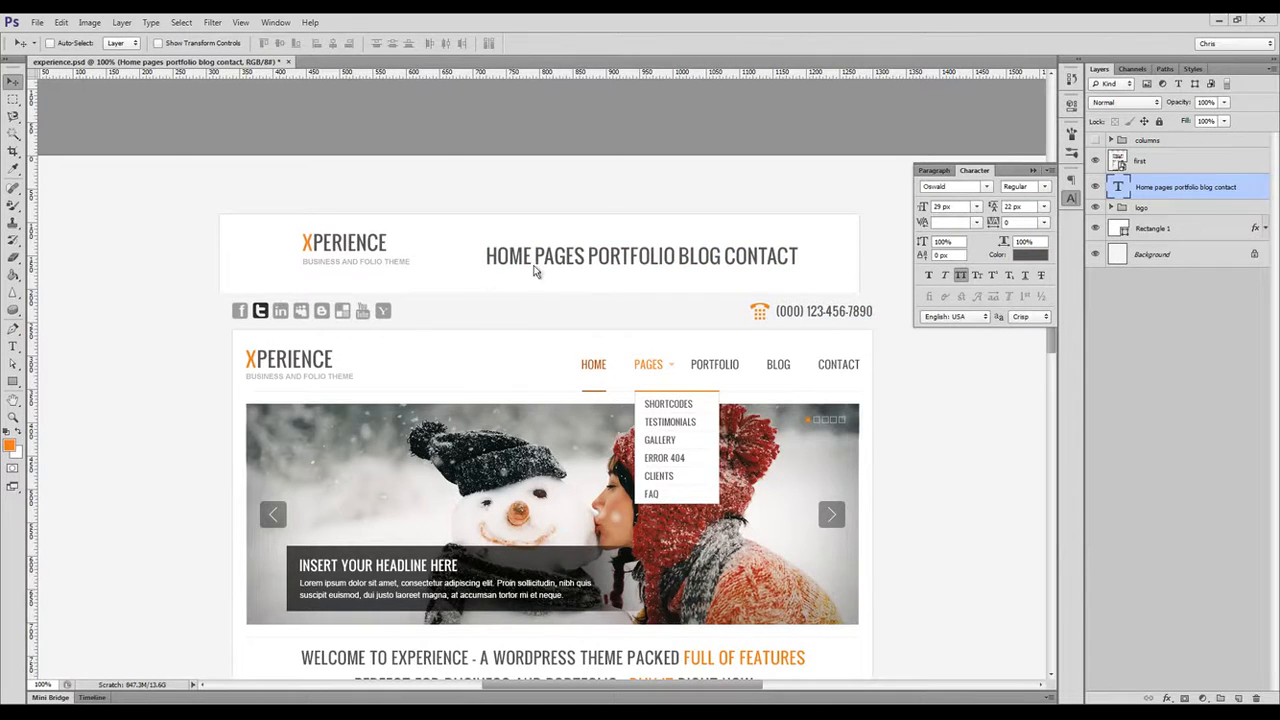
Set the navigation text's font size to 20 px.
{"action": "left_click_drag", "start_coordinate": [926, 207], "coordinate": [921, 207]}
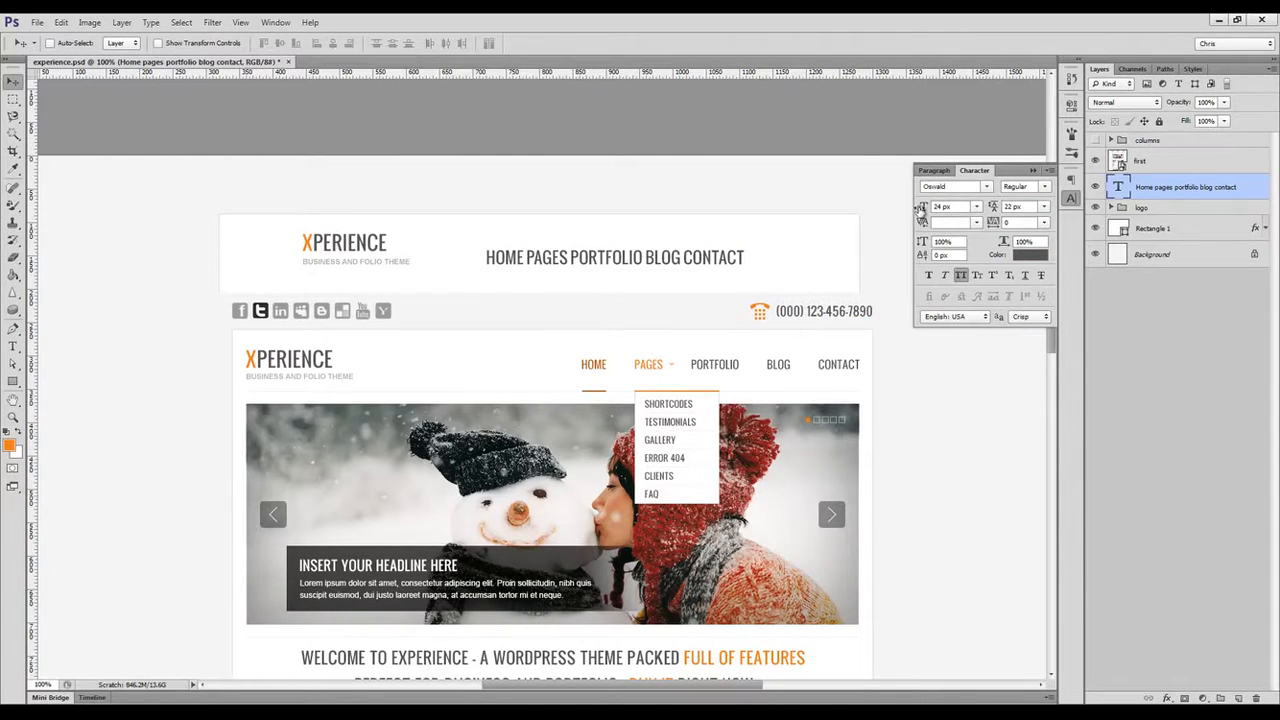
{"action": "left_click", "coordinate": [921, 209]}
{"action": "type", "text": "20"}
{"action": "key", "text": "Return"}
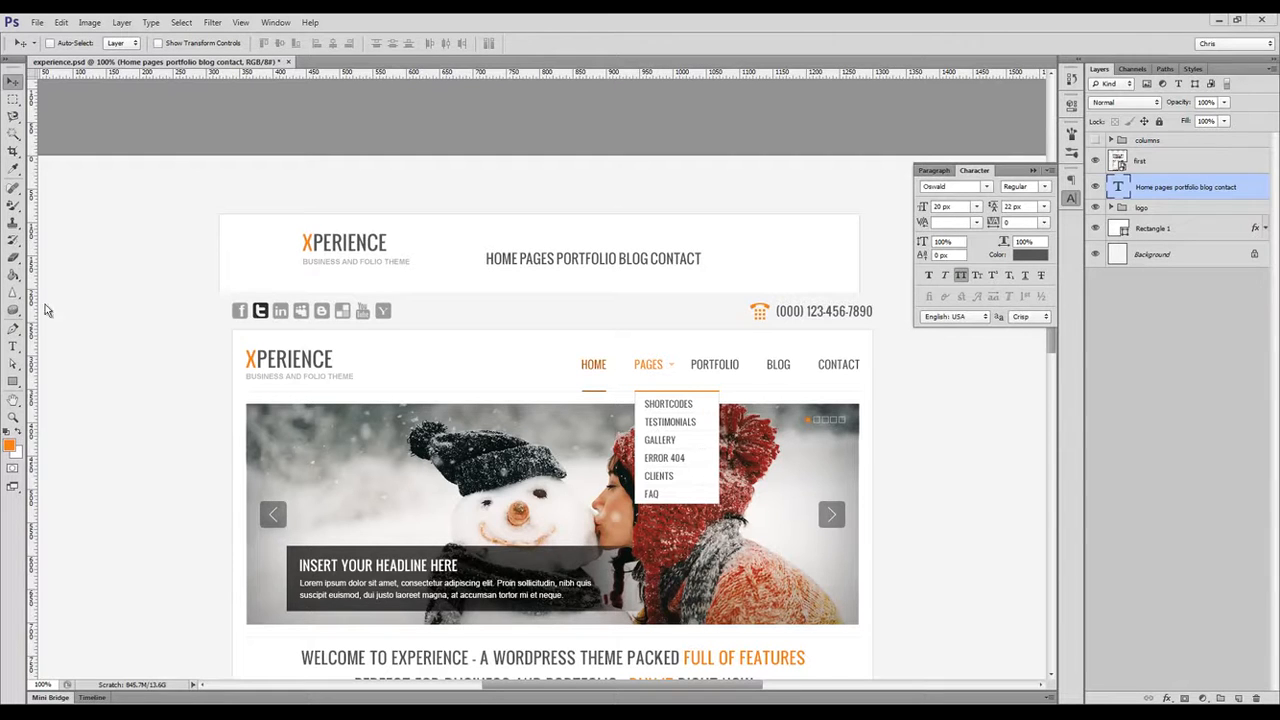
Insert equal wide spacing between the navigation words Home, Pages, Portfolio, Blog and Contact by copying the first gap into the others.
{"action": "key", "text": "t"}
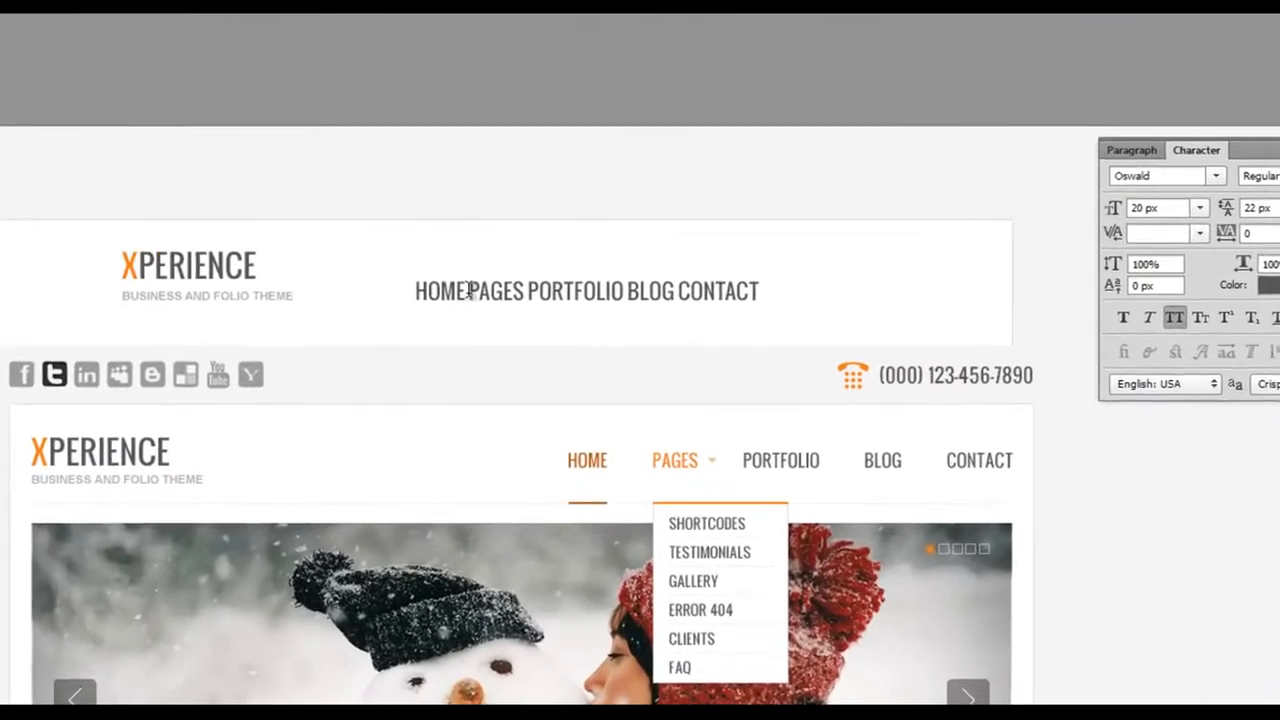
{"action": "left_click", "coordinate": [518, 258]}
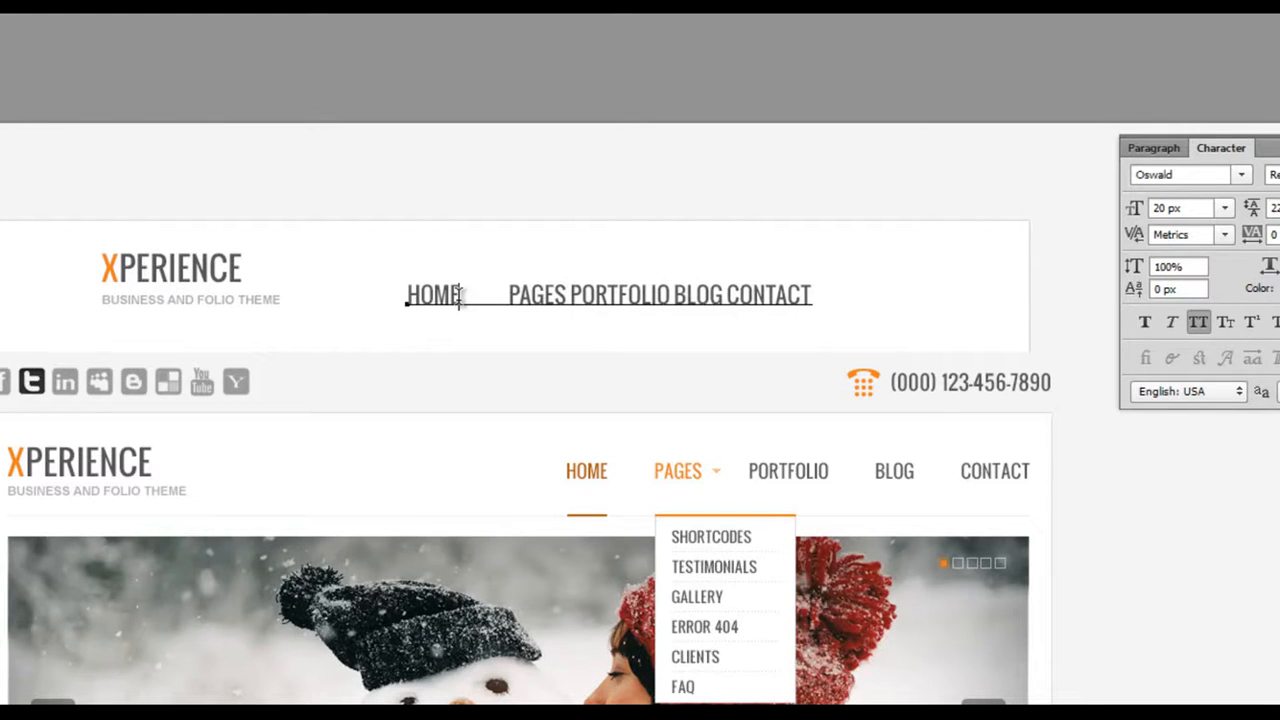
{"action": "left_click_drag", "start_coordinate": [460, 295], "coordinate": [509, 295]}
{"action": "key", "text": "ctrl+c"}
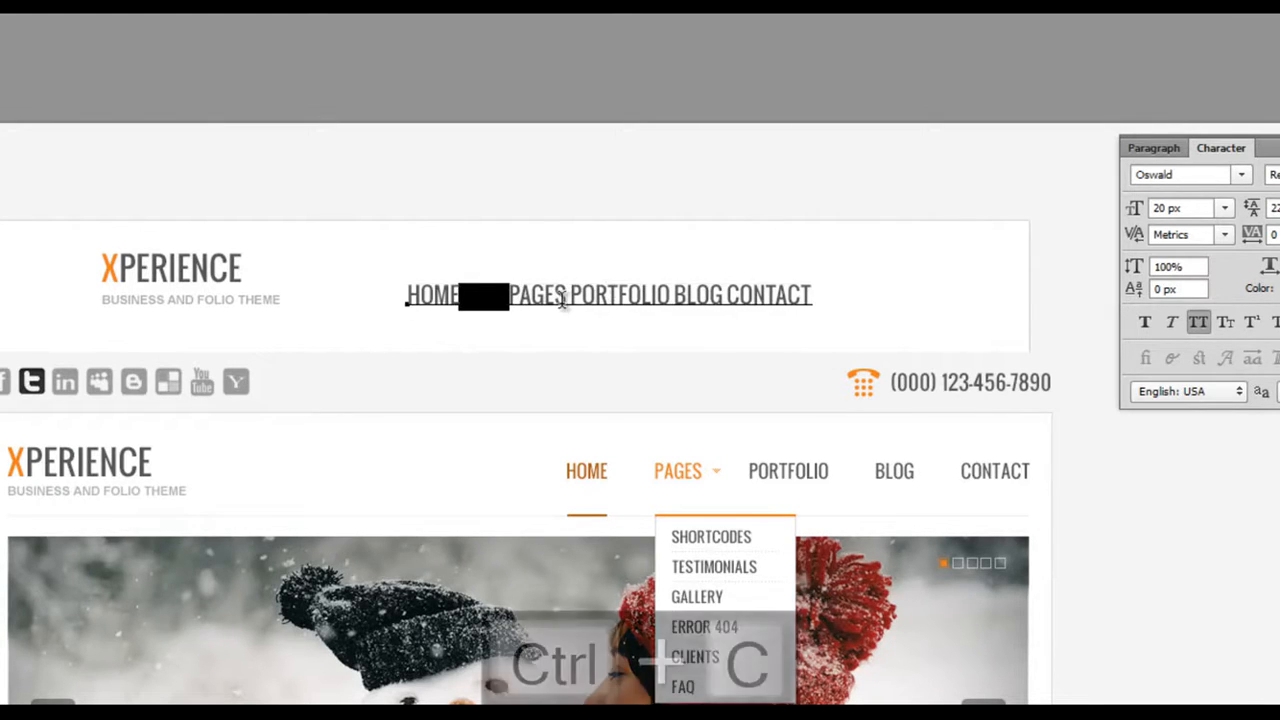
{"action": "left_click", "coordinate": [566, 296]}
{"action": "key", "text": "ctrl+v"}
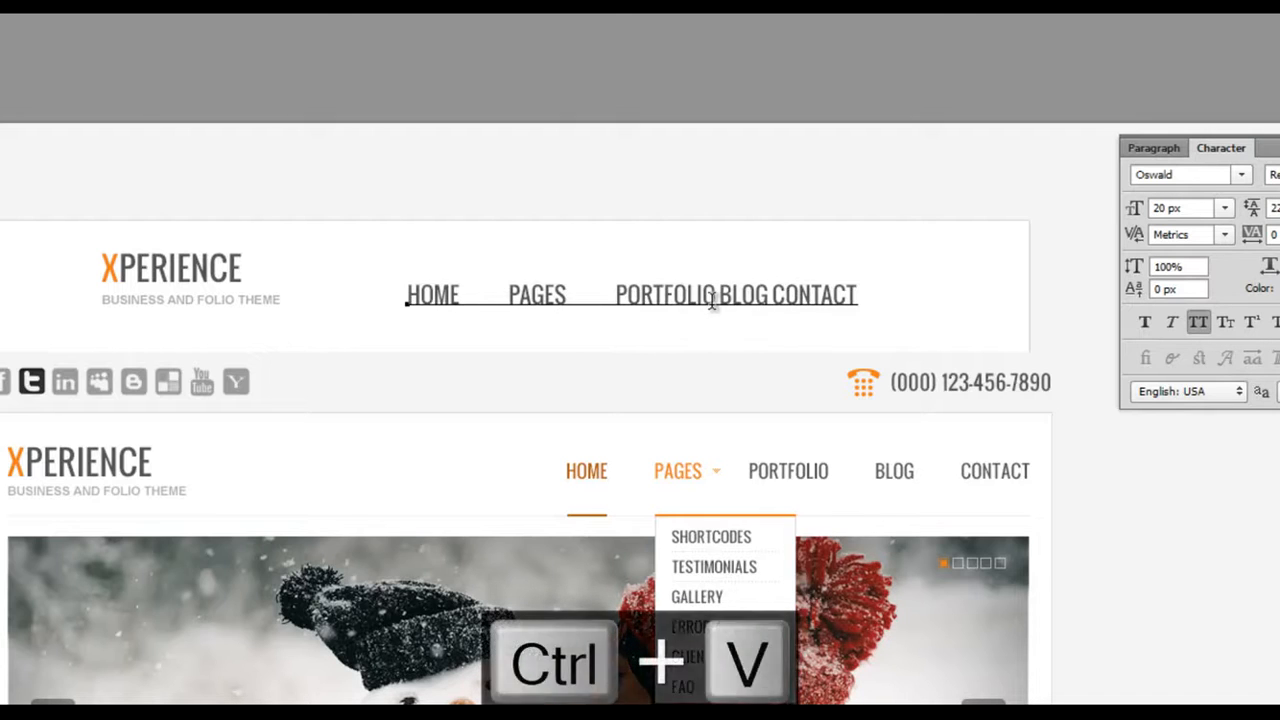
{"action": "left_click", "coordinate": [716, 300]}
{"action": "key", "text": "ctrl+v"}
{"action": "left_click", "coordinate": [814, 298]}
{"action": "key", "text": "ctrl+v"}
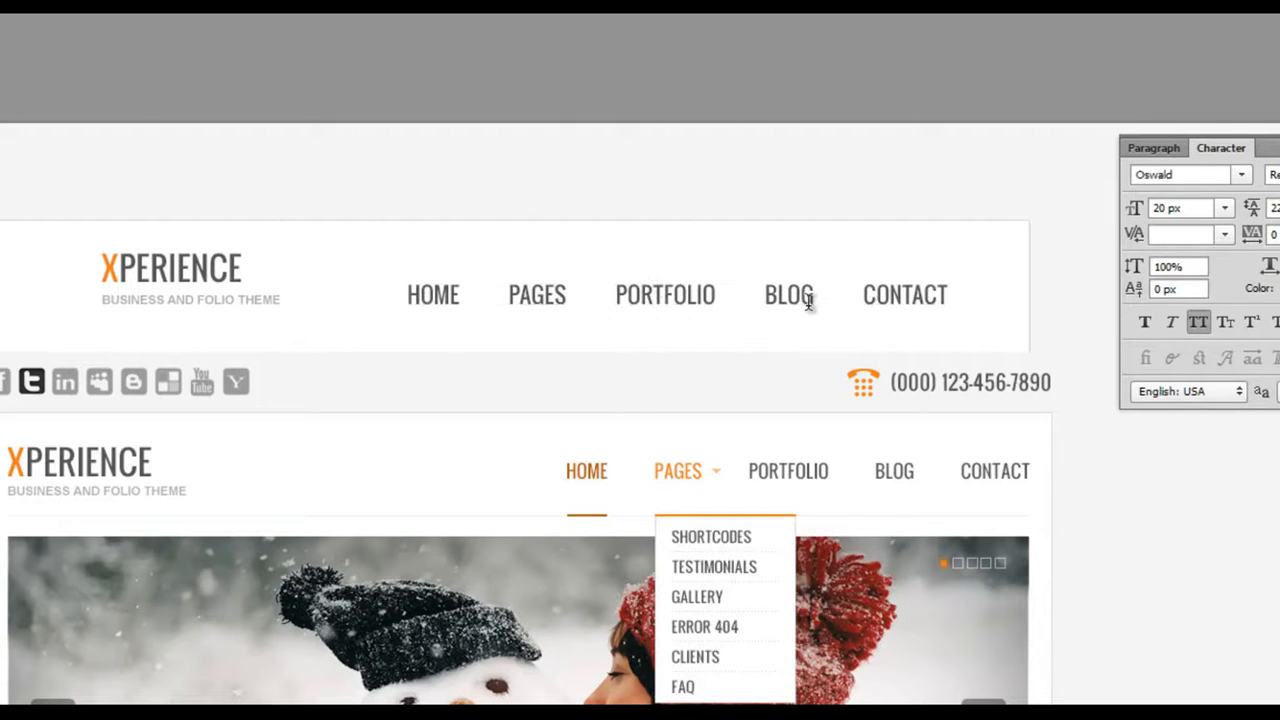
{"action": "key", "text": "ctrl+Return"}
Reduce the navigation text's font size to 18 px.
{"action": "key", "text": "v"}
{"action": "left_click", "coordinate": [1197, 210]}
{"action": "key", "text": "Down"}
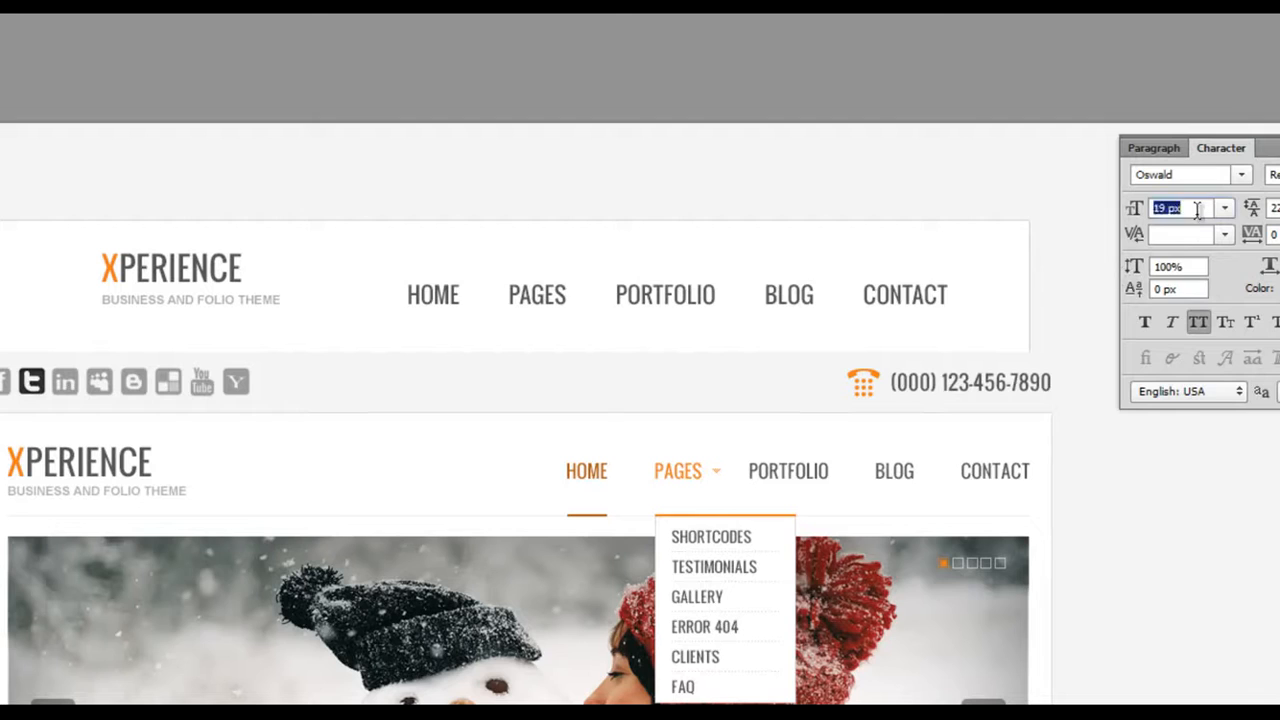
{"action": "key", "text": "Down"}
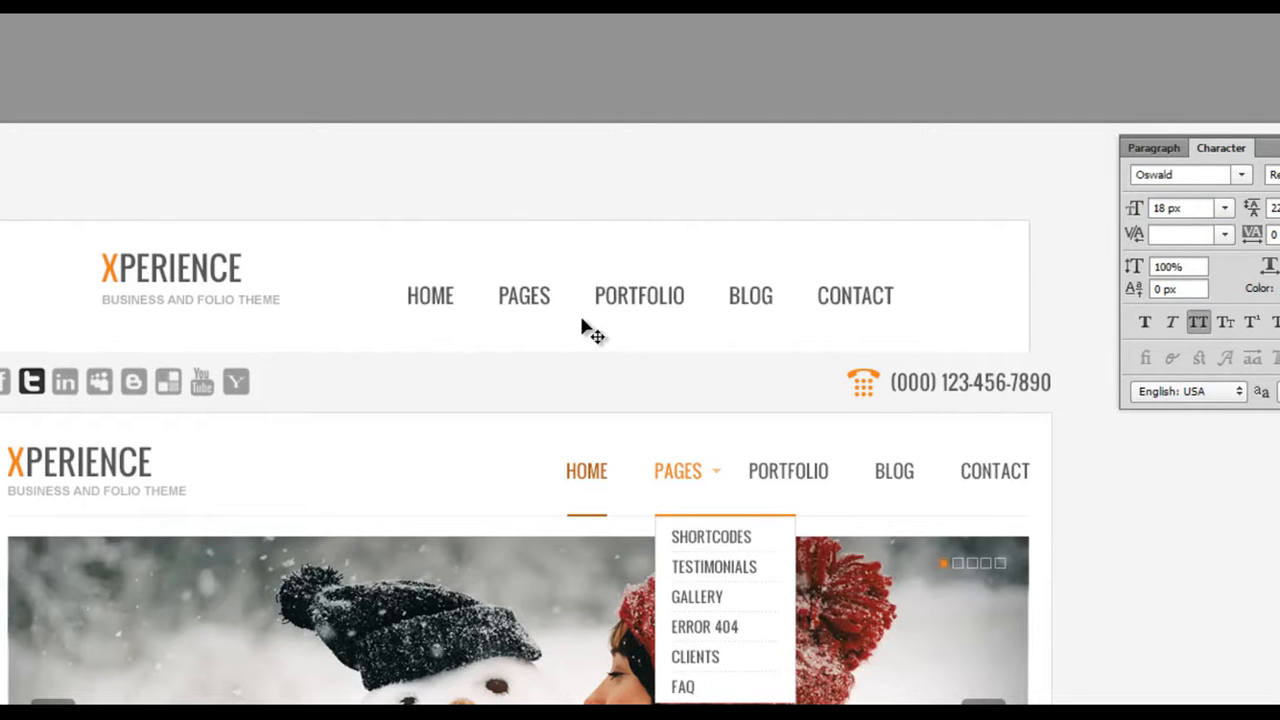
Recolor the word HOME in the navigation to the dark orange #b75a0b.
{"action": "double_click", "coordinate": [458, 296]}
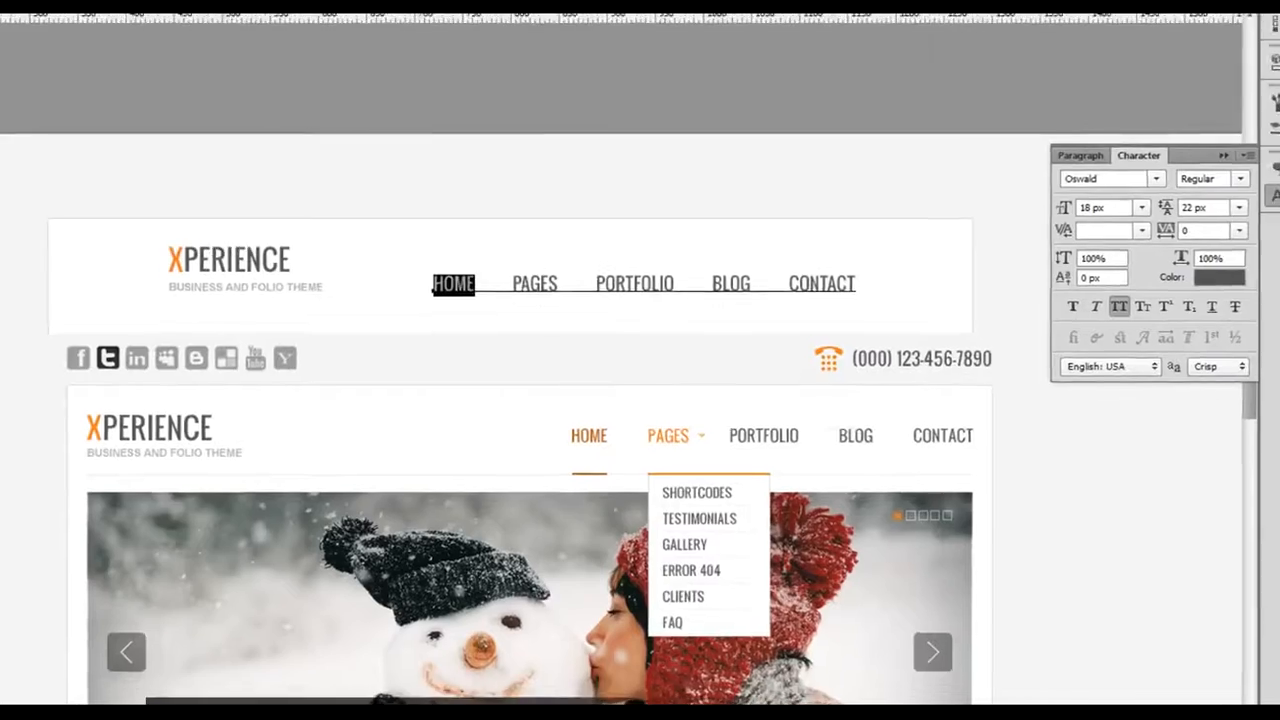
{"action": "left_click", "coordinate": [410, 27]}
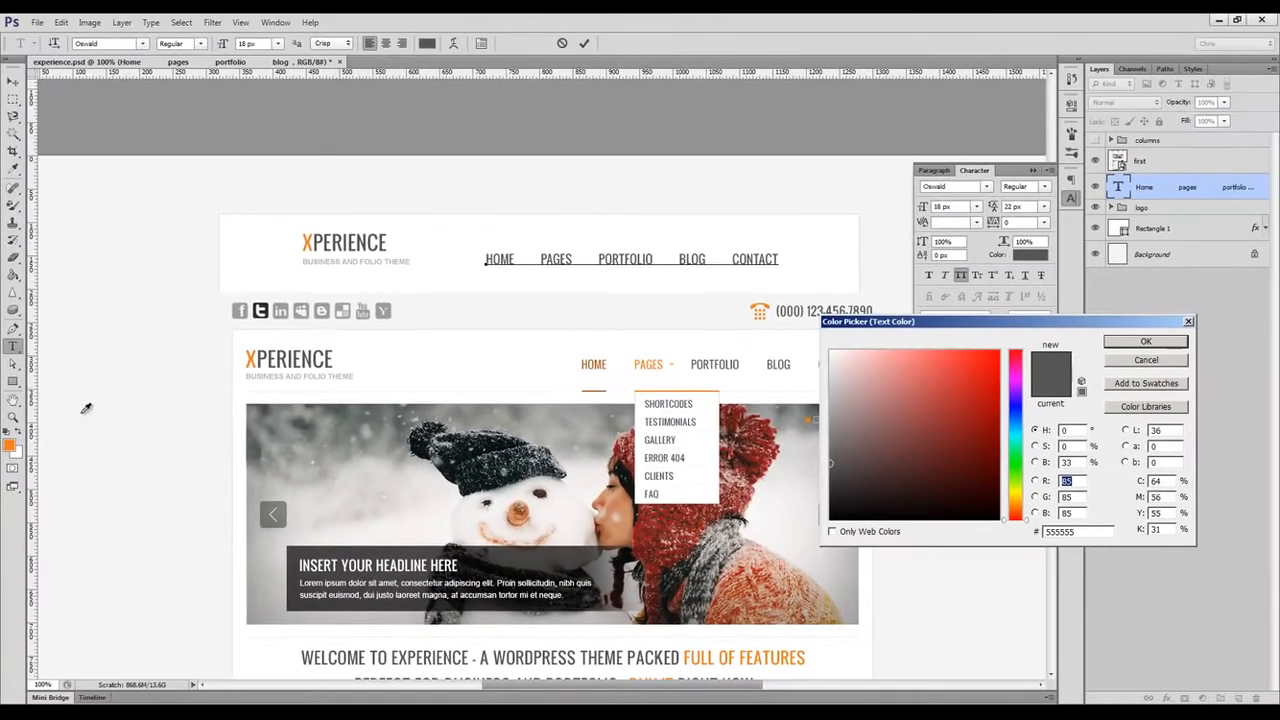
{"action": "left_click", "coordinate": [14, 441]}
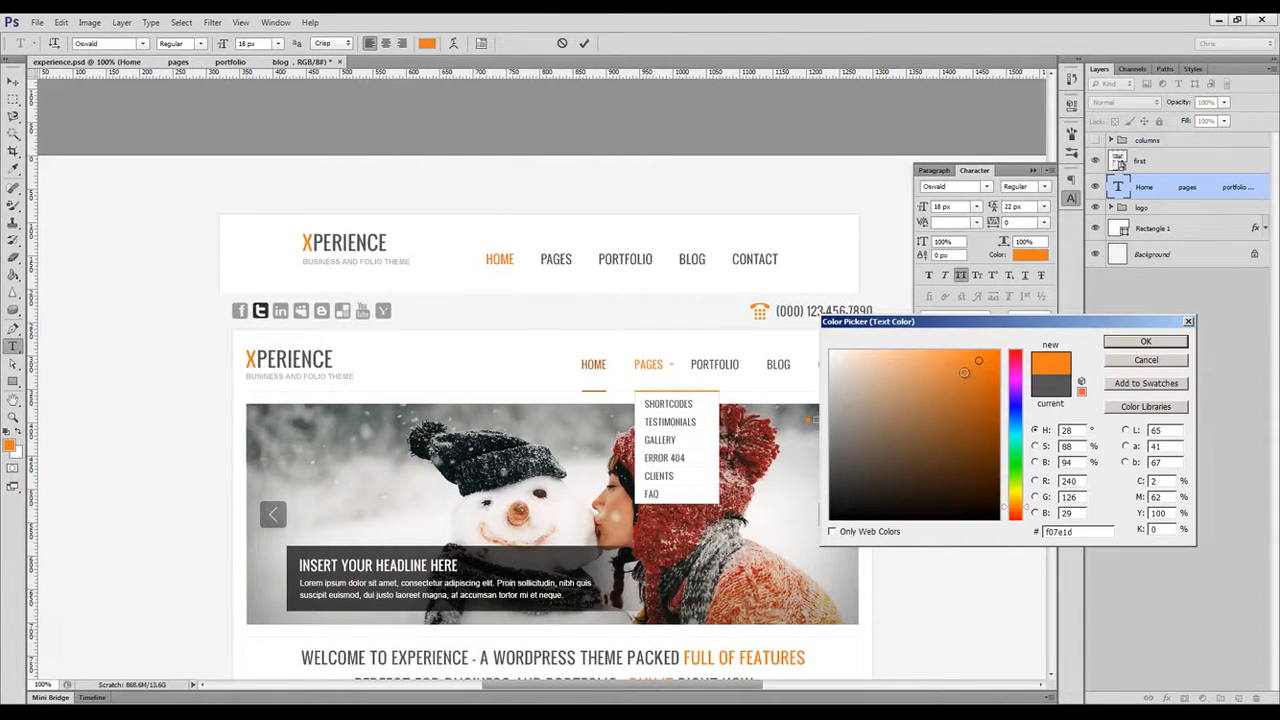
{"action": "left_click", "coordinate": [985, 391]}
{"action": "left_click", "coordinate": [988, 398]}
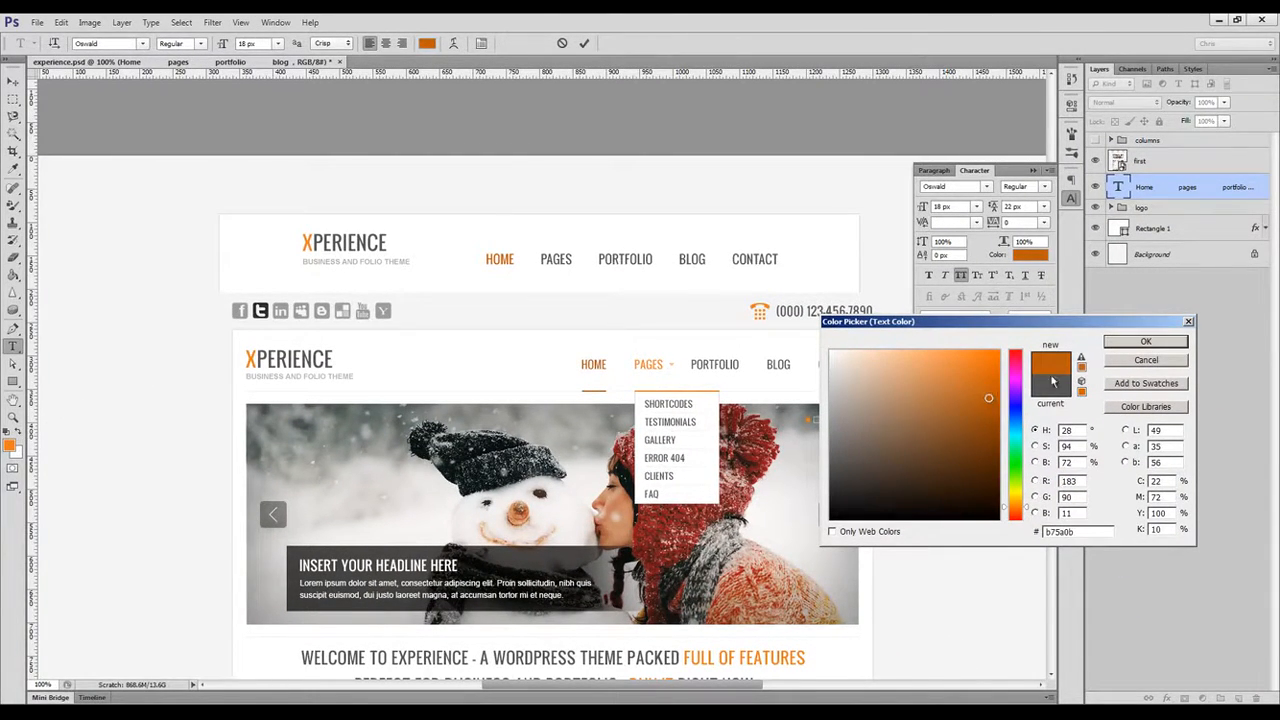
{"action": "left_click", "coordinate": [1146, 342]}
Recolor the word PAGES with the orange #f07e1d sampled from the logo's X and commit the text edit.
{"action": "double_click", "coordinate": [570, 259]}
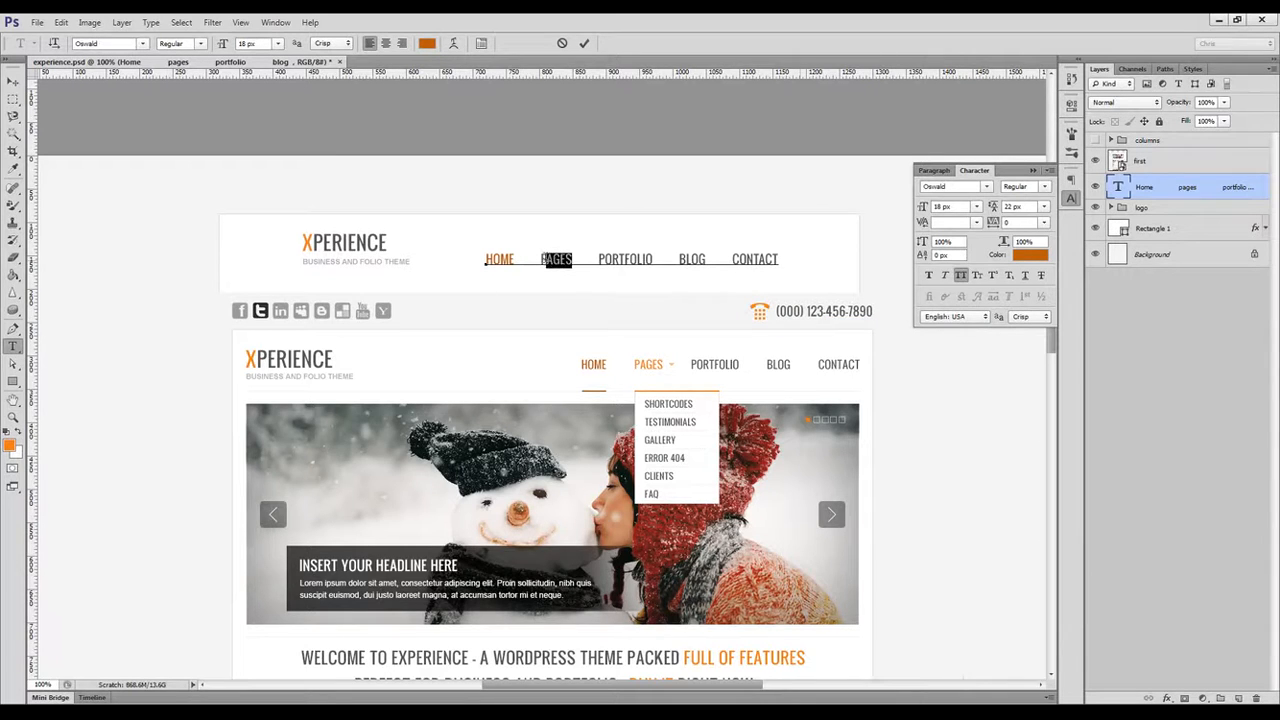
{"action": "left_click", "coordinate": [426, 43]}
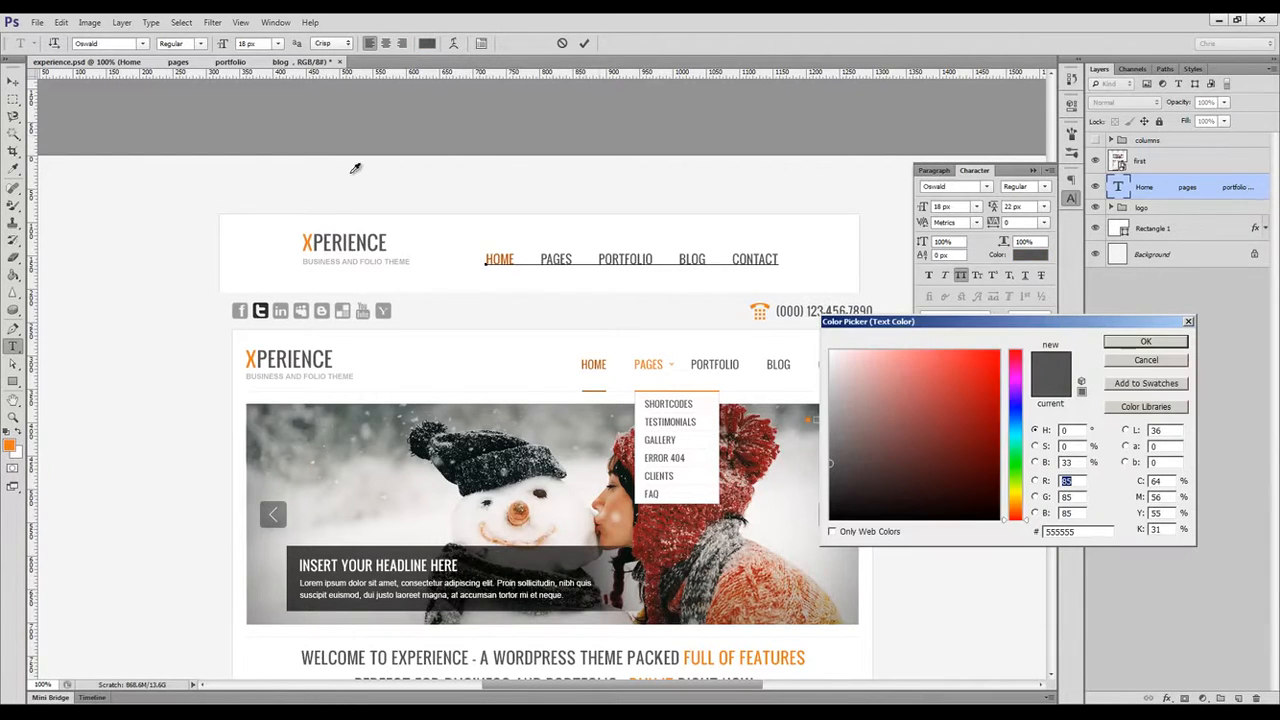
{"action": "left_click", "coordinate": [310, 243]}
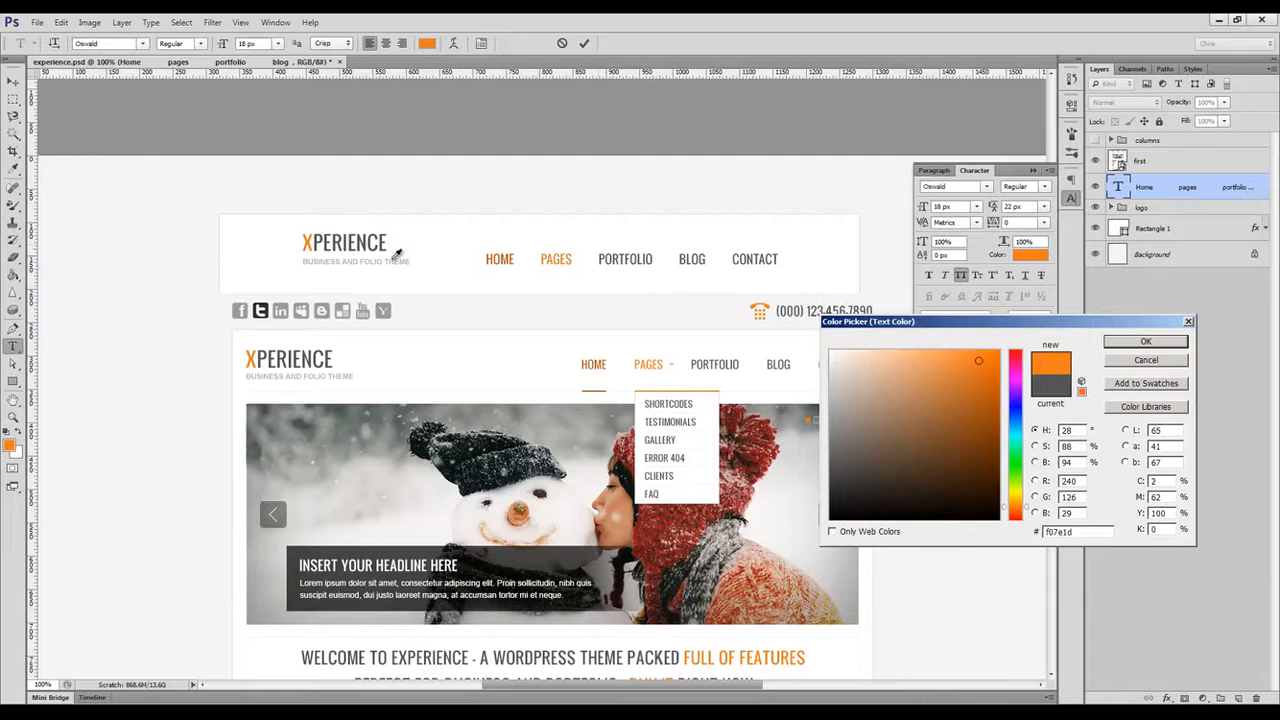
{"action": "left_click", "coordinate": [1114, 344]}
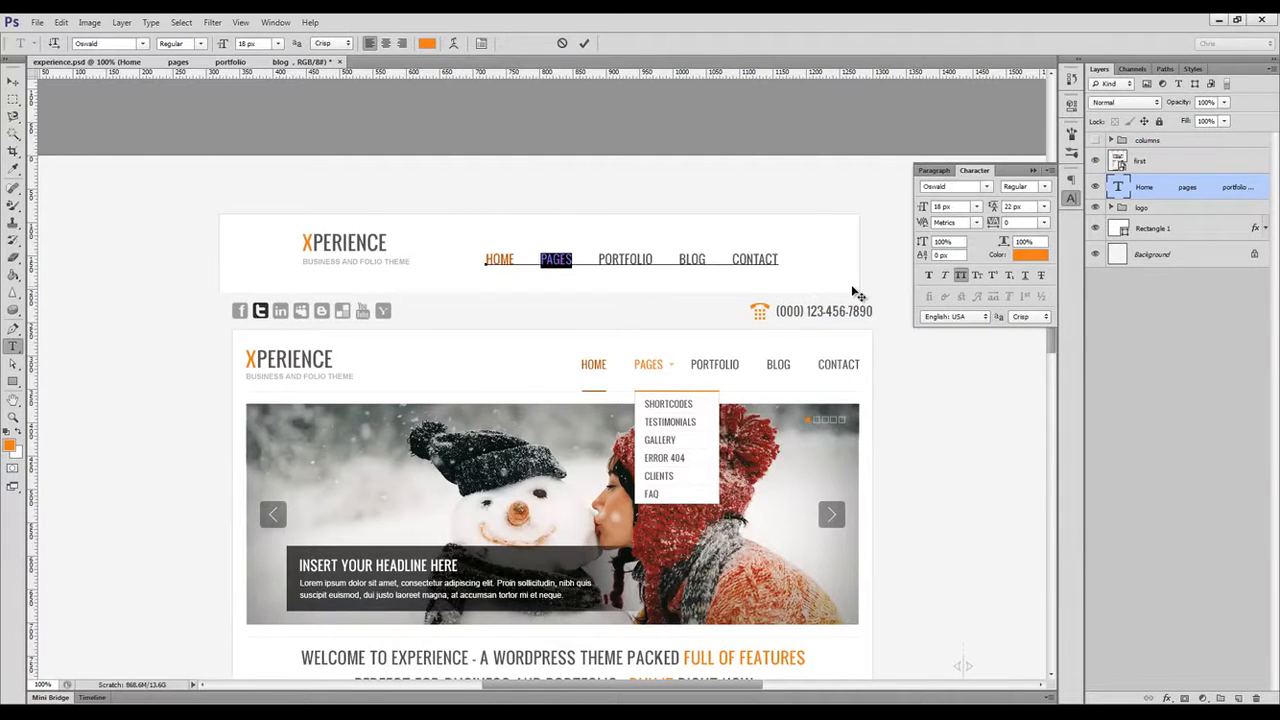
{"action": "key", "text": "ctrl+Return"}
{"action": "key", "text": "v"}
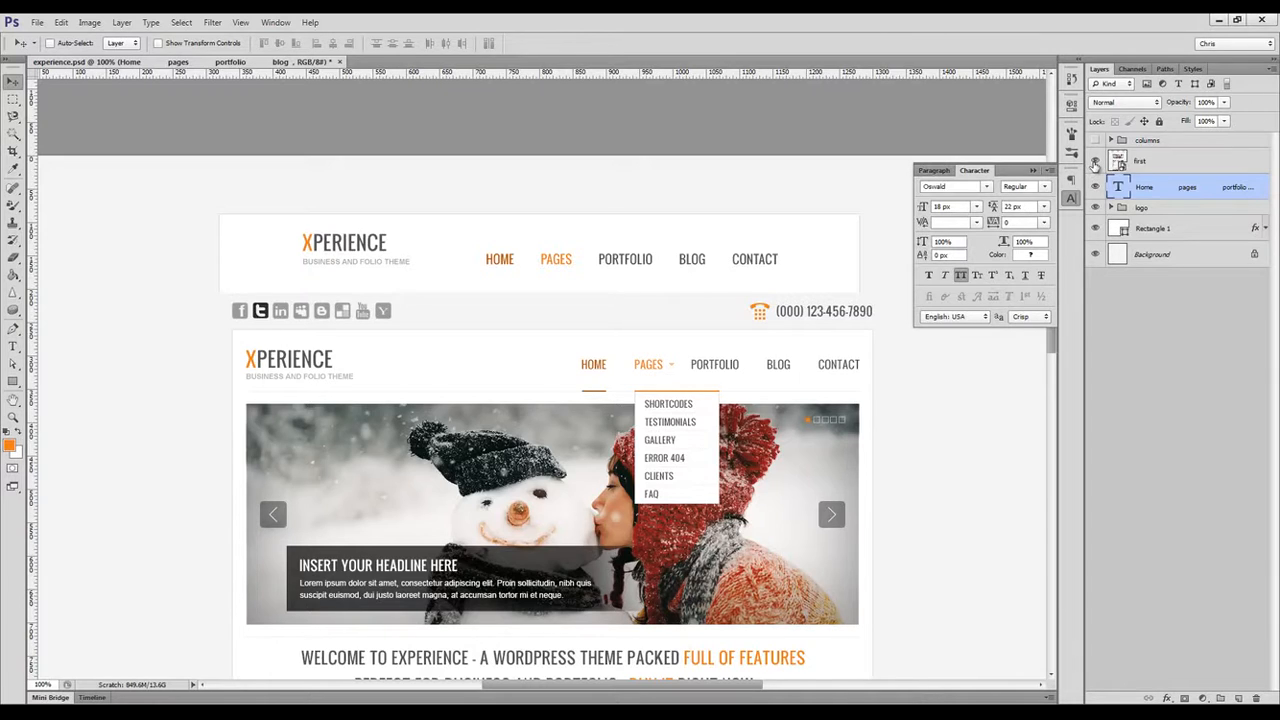
Hide the "first" reference layer and add a new empty layer above the navigation text.
{"action": "left_click", "coordinate": [1095, 161]}
{"action": "key", "text": "ctrl+plus"}
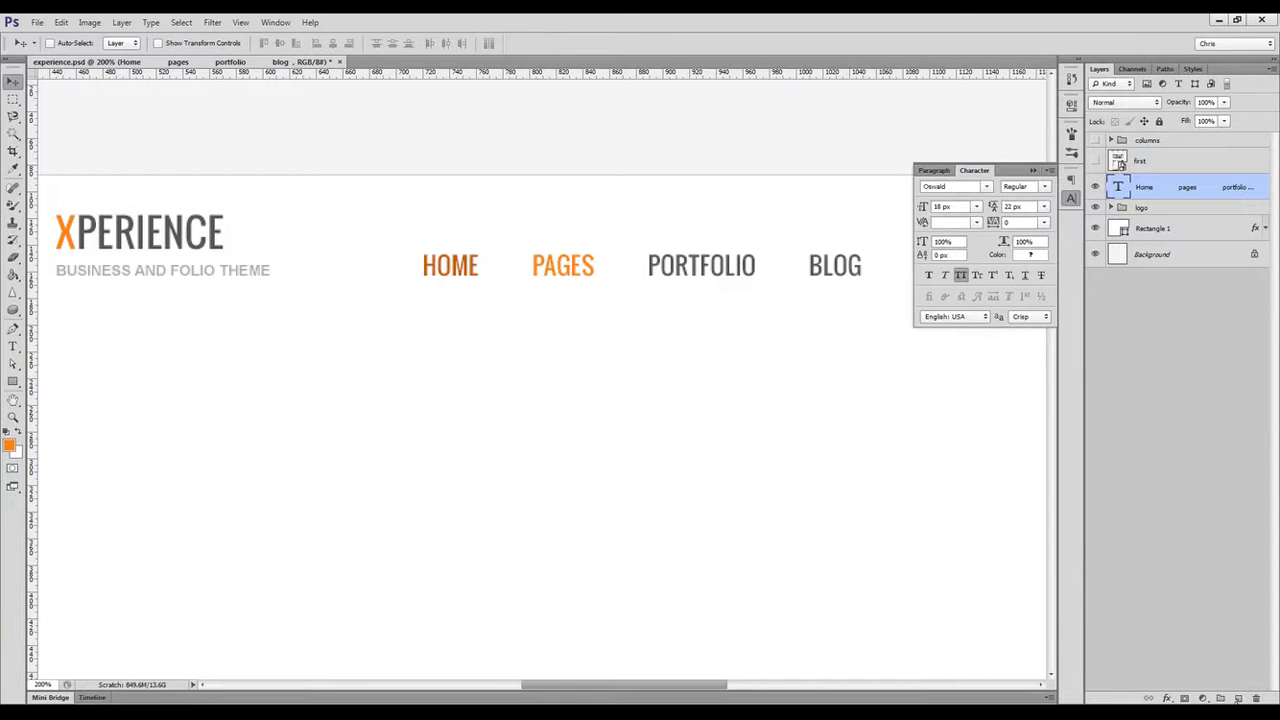
{"action": "left_click", "coordinate": [1238, 698]}
Draw a small orange downward-pointing pixel arrow between PAGES and PORTFOLIO with the 1 px Pencil tool.
{"action": "key", "text": "b"}
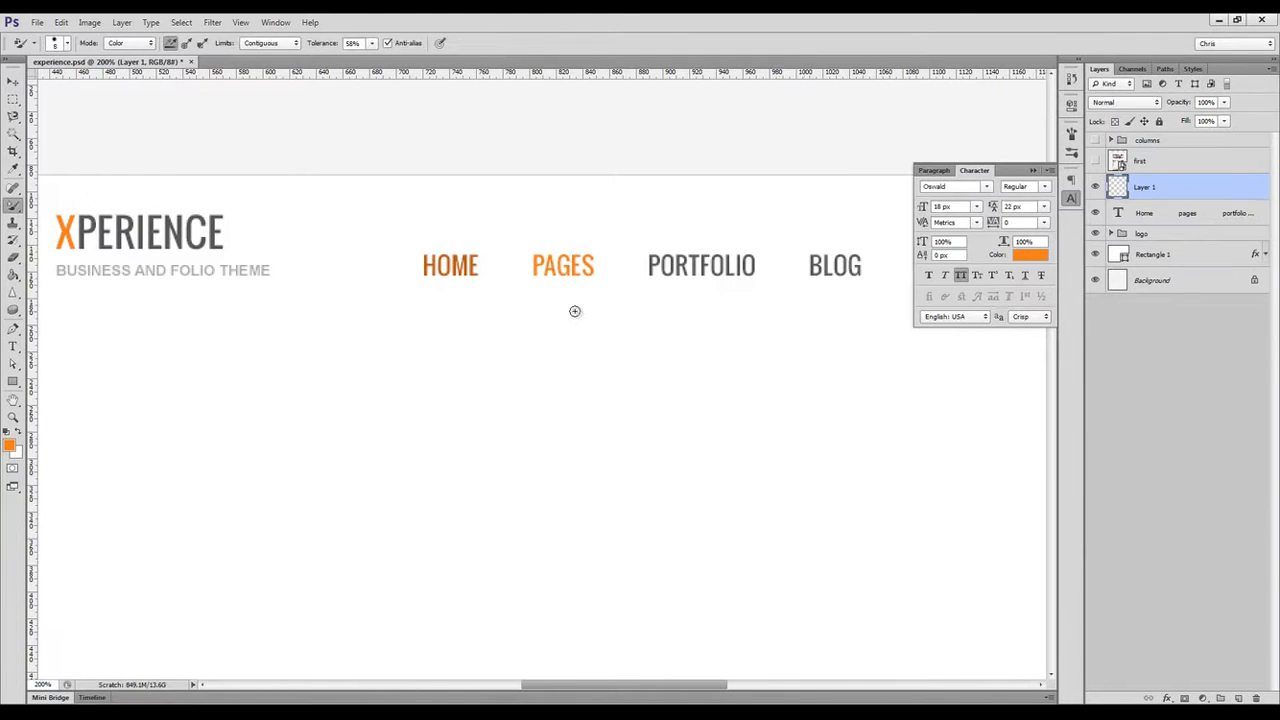
{"action": "key", "text": "shift+b"}
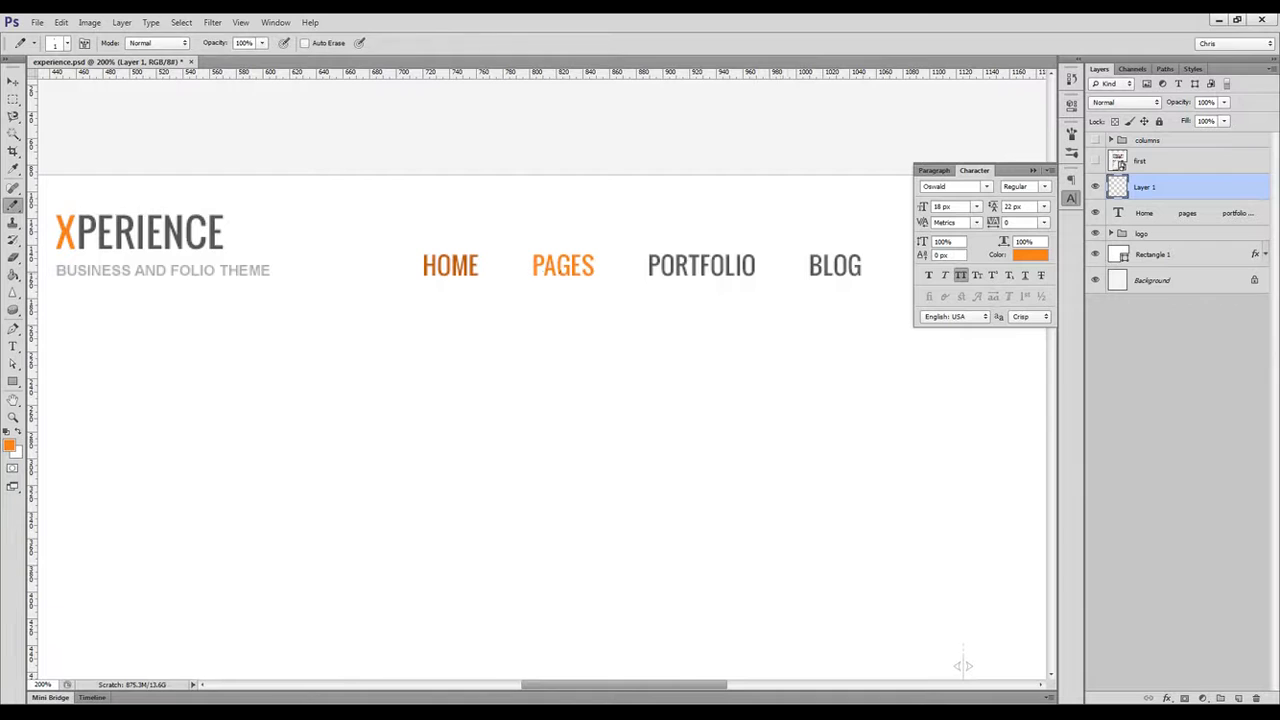
{"action": "right_click", "coordinate": [12, 206]}
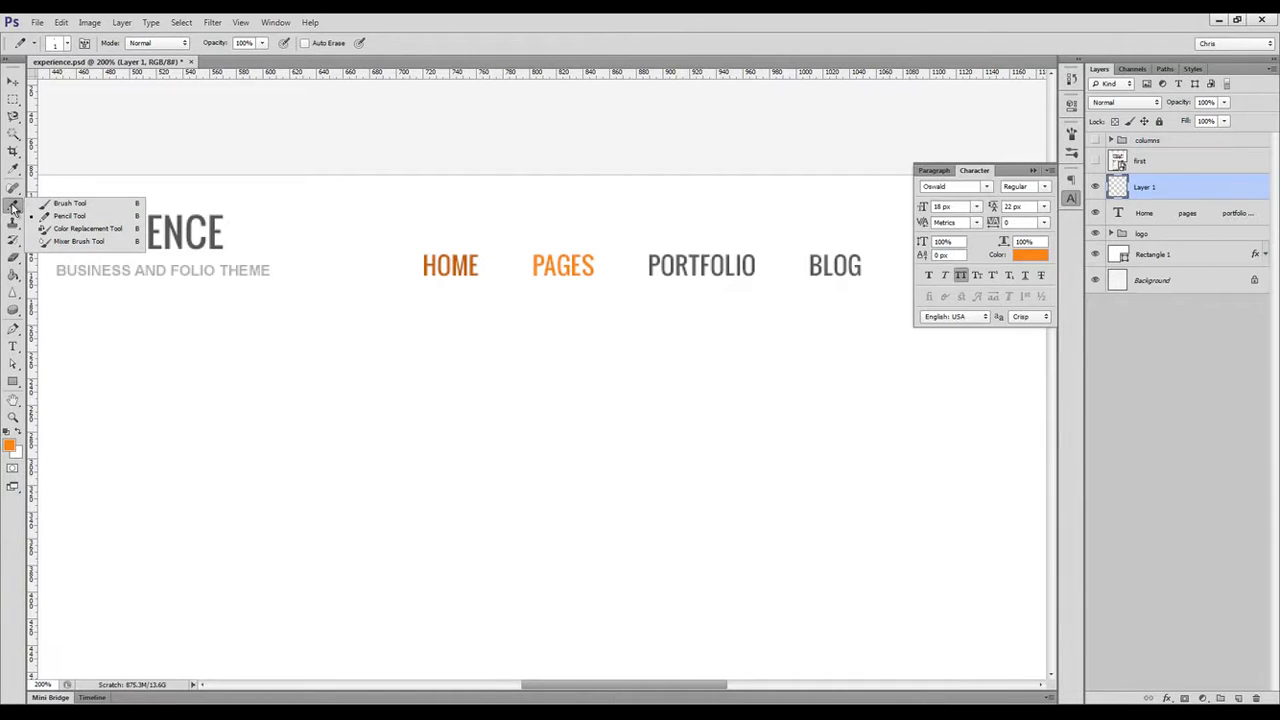
{"action": "left_click", "coordinate": [85, 219]}
{"action": "key", "text": "z"}
{"action": "left_click", "coordinate": [600, 253]}
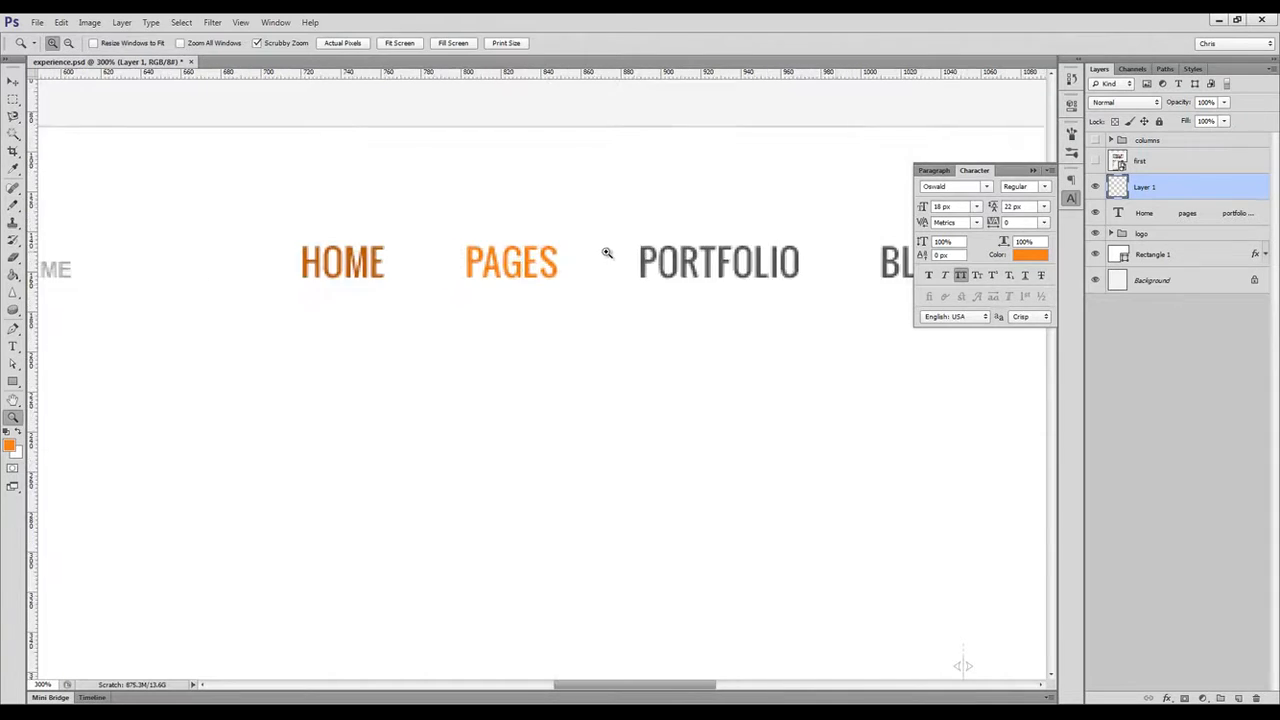
{"action": "left_click", "coordinate": [595, 254]}
{"action": "key", "text": "b"}
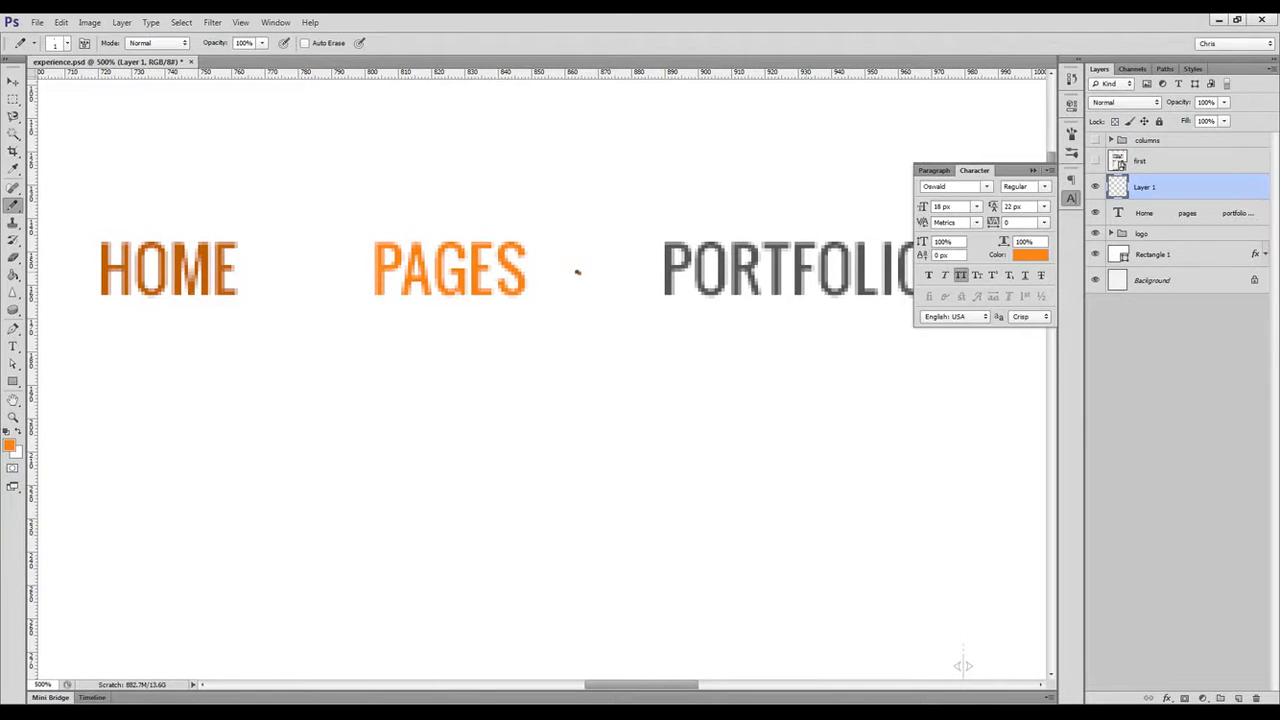
{"action": "key", "text": "z"}
{"action": "left_click", "coordinate": [580, 269]}
{"action": "key", "text": "b"}
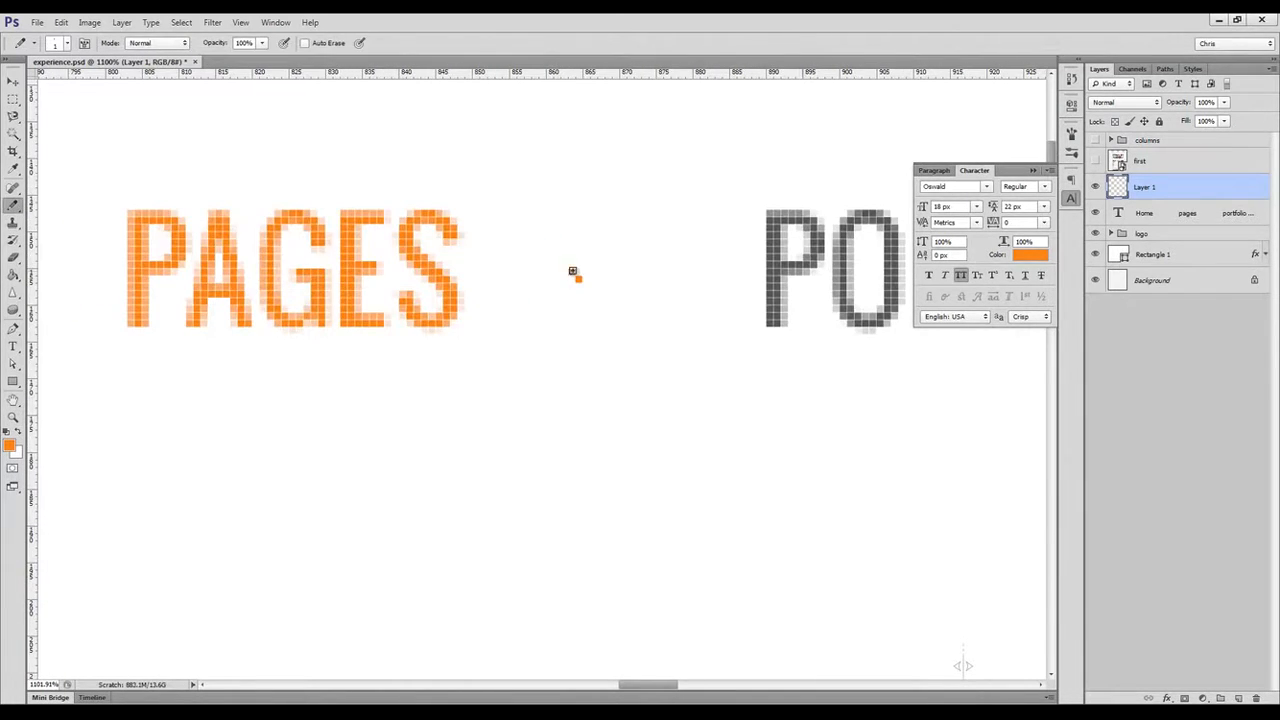
{"action": "left_click", "coordinate": [588, 271]}
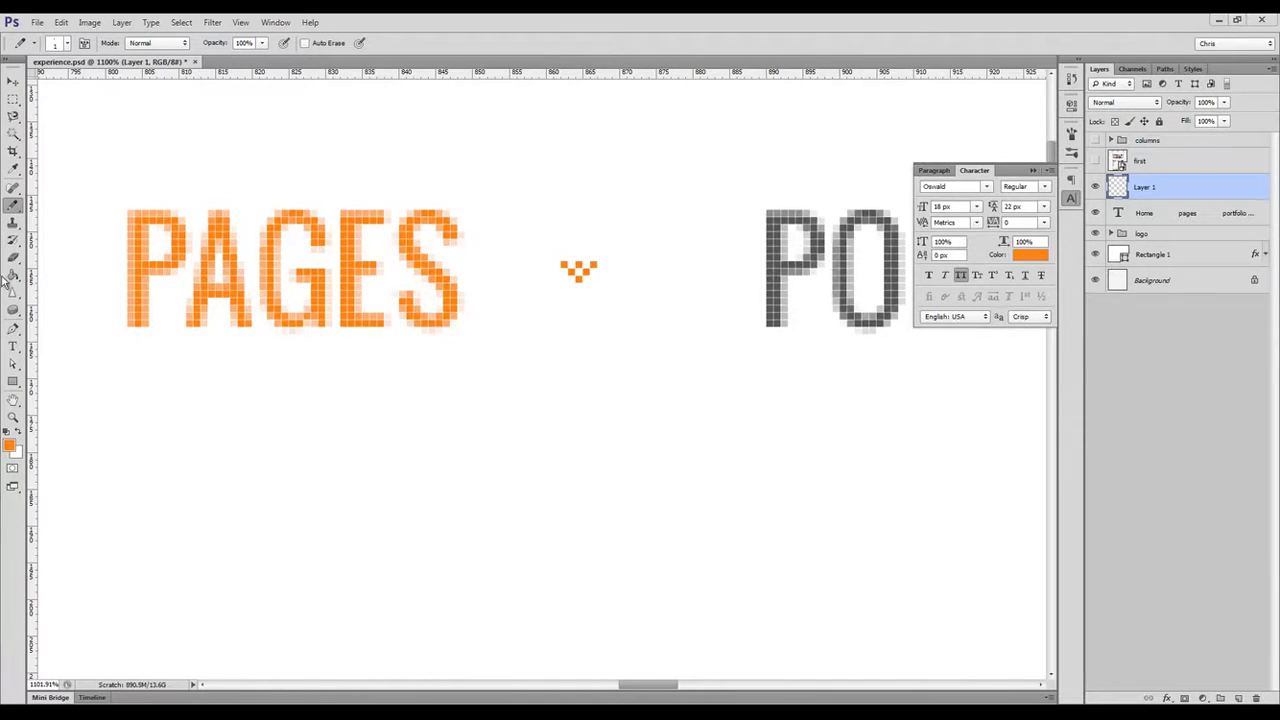
Rename the new layer as "arrow".
{"action": "double_click", "coordinate": [1145, 188]}
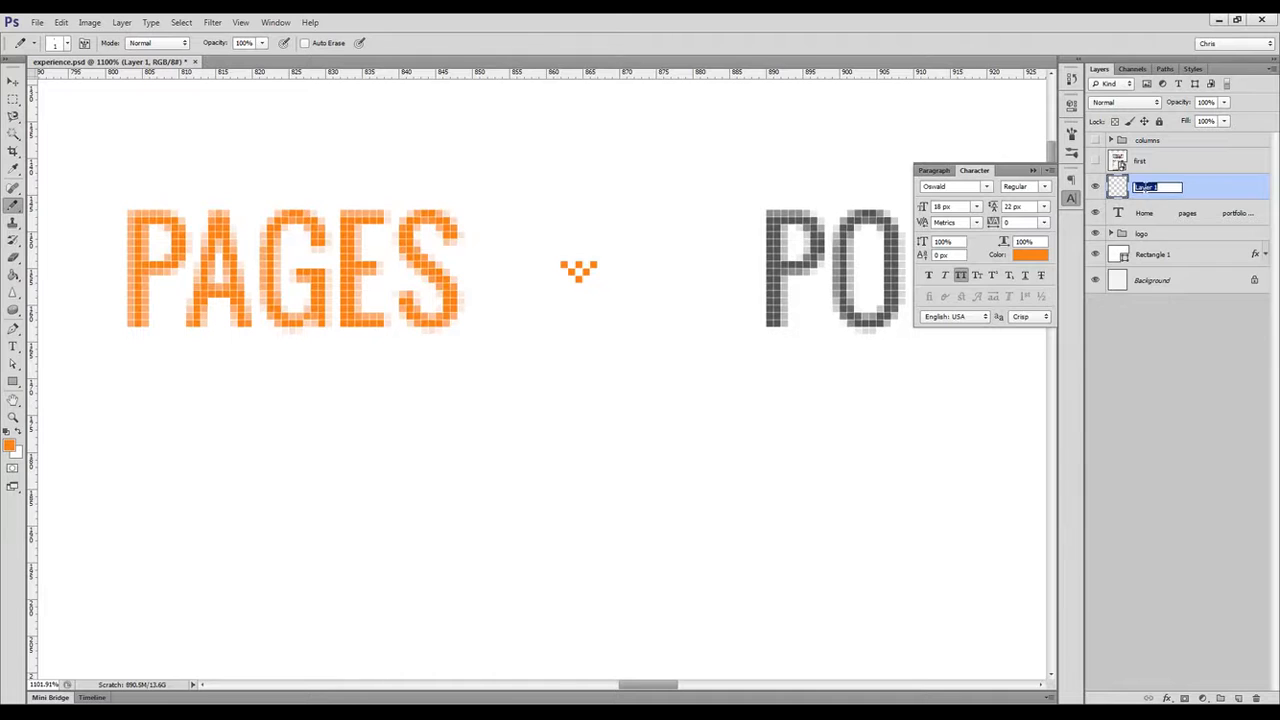
{"action": "type", "text": "arrow"}
{"action": "key", "text": "Return"}
Move the arrow up against the end of PAGES, and nudge it 10 px to the right.
{"action": "key", "text": "v"}
{"action": "left_click_drag", "start_coordinate": [577, 281], "coordinate": [487, 276]}
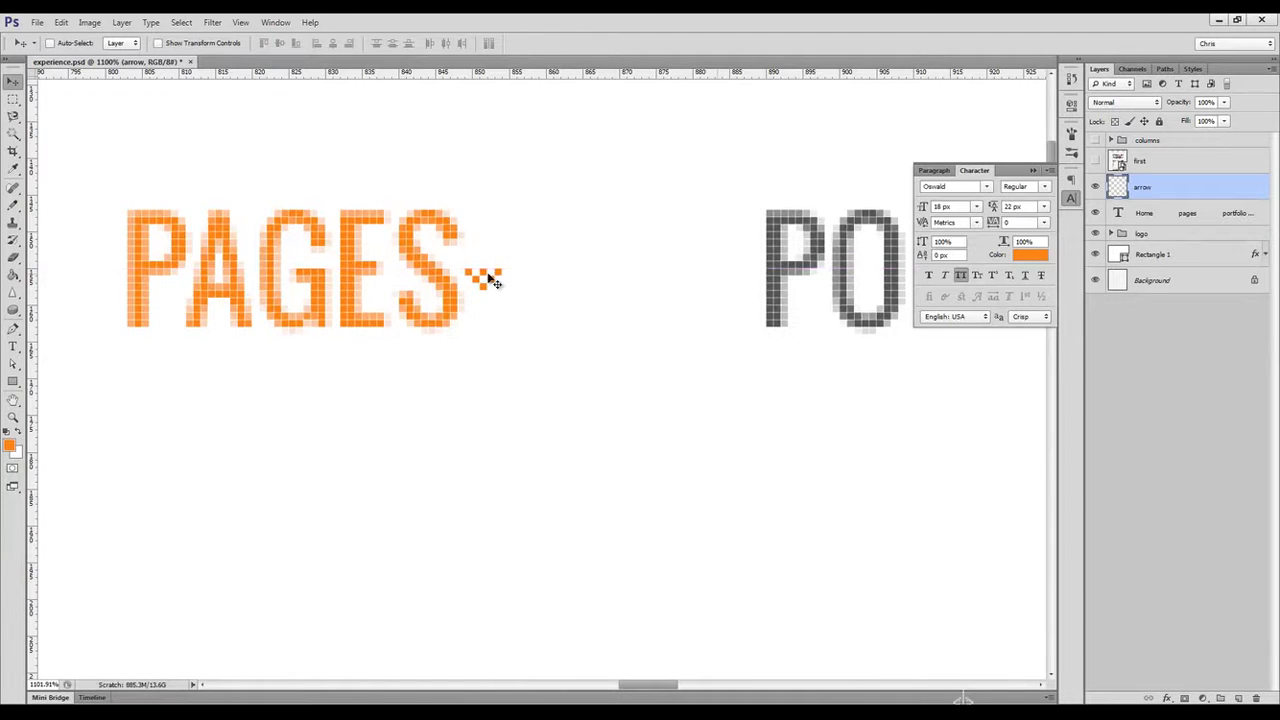
{"action": "key", "text": "shift+Right"}
{"action": "key", "text": "ctrl+1"}
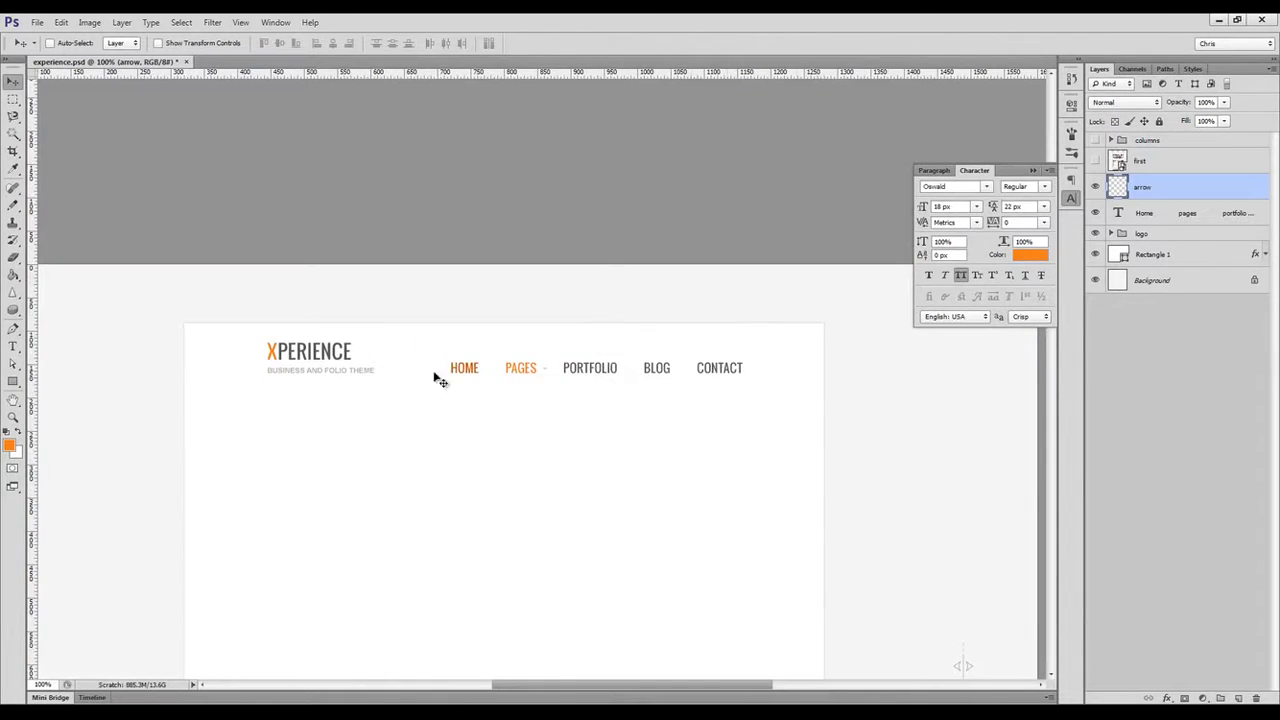
Center the arrow vertically on the PAGES letters, using a temporary selection around the letter S as the alignment reference.
{"action": "key", "text": "m"}
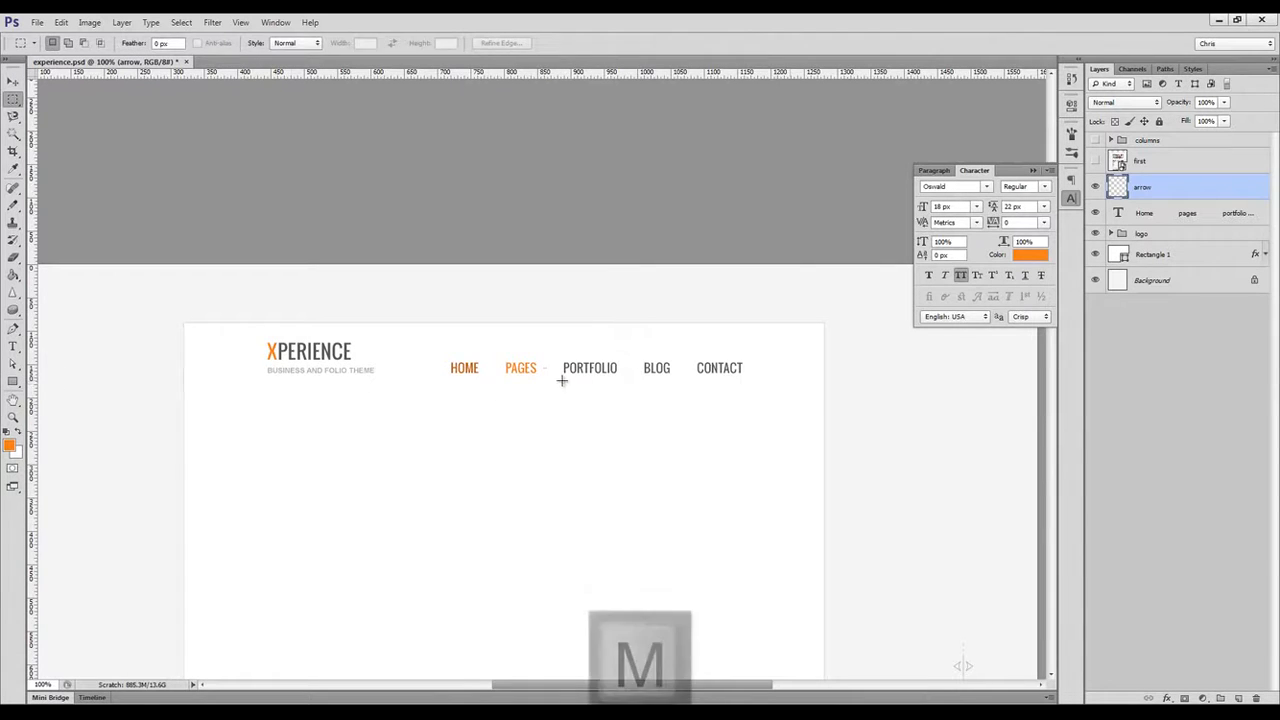
{"action": "scroll", "coordinate": [575, 386], "scroll_direction": "up", "scroll_amount": 5}
{"action": "left_click_drag", "start_coordinate": [487, 354], "coordinate": [518, 414]}
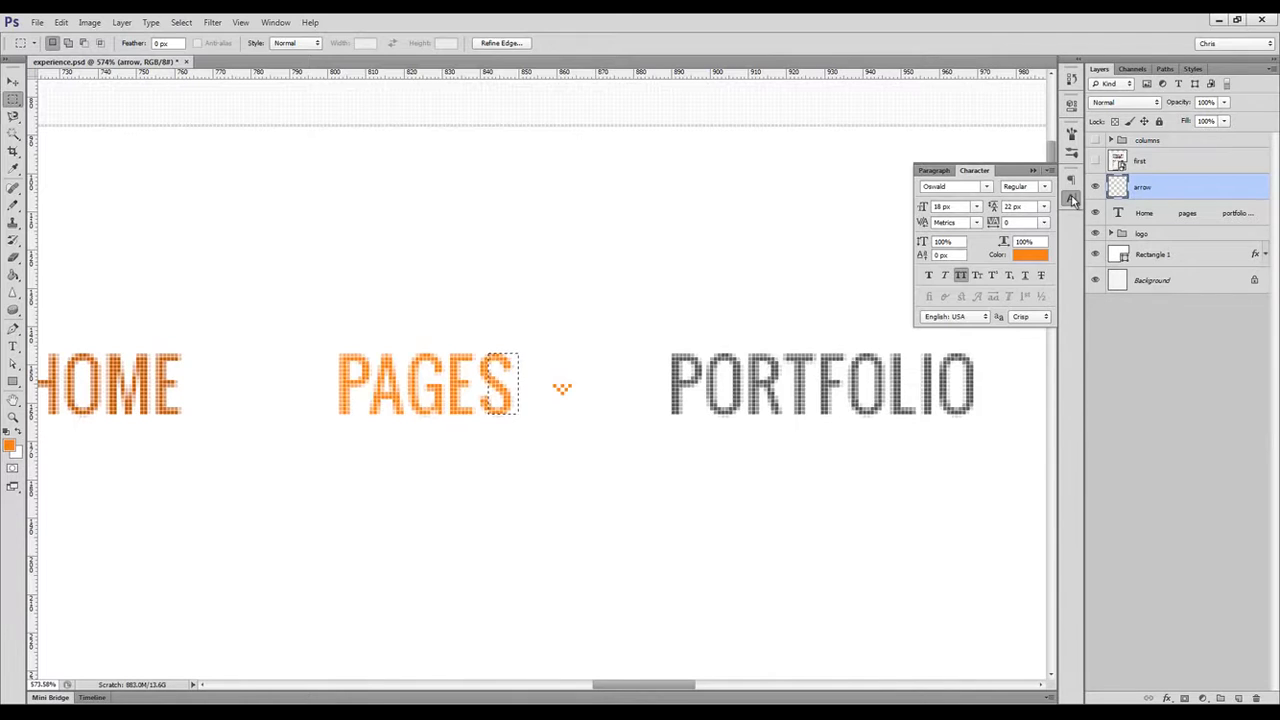
{"action": "left_click", "coordinate": [1071, 200]}
{"action": "key", "text": "v"}
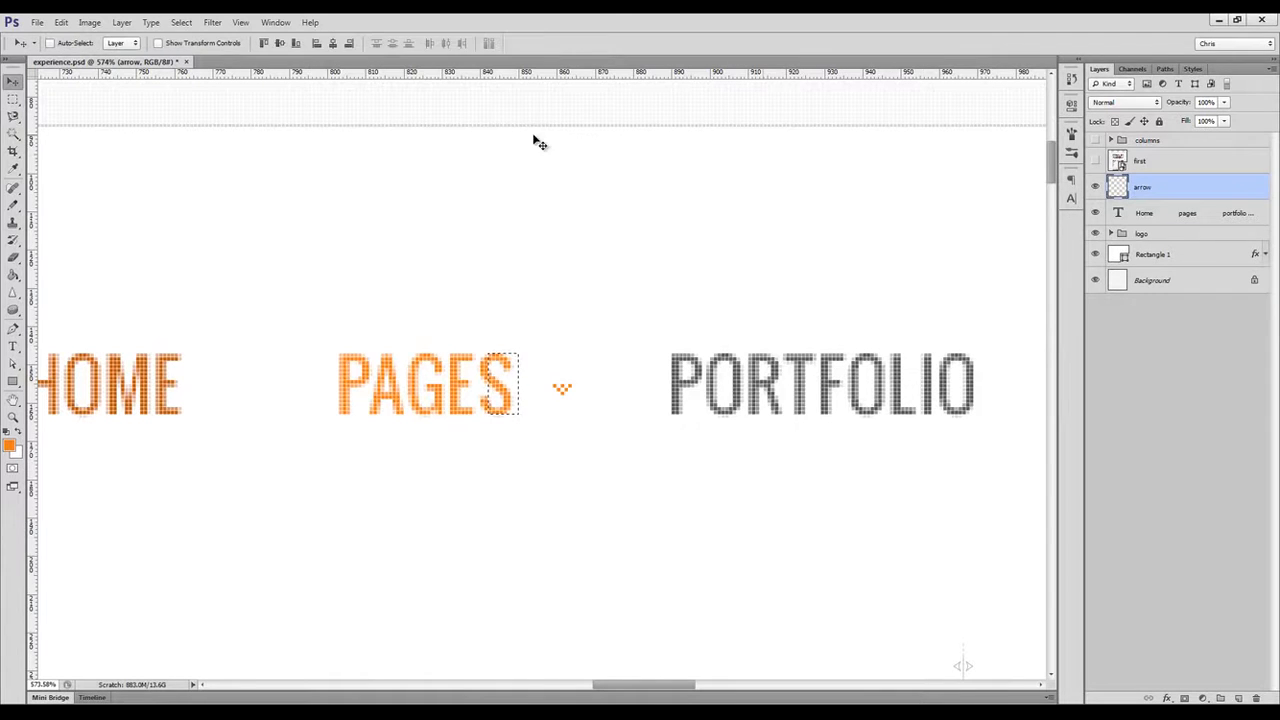
{"action": "left_click", "coordinate": [281, 44]}
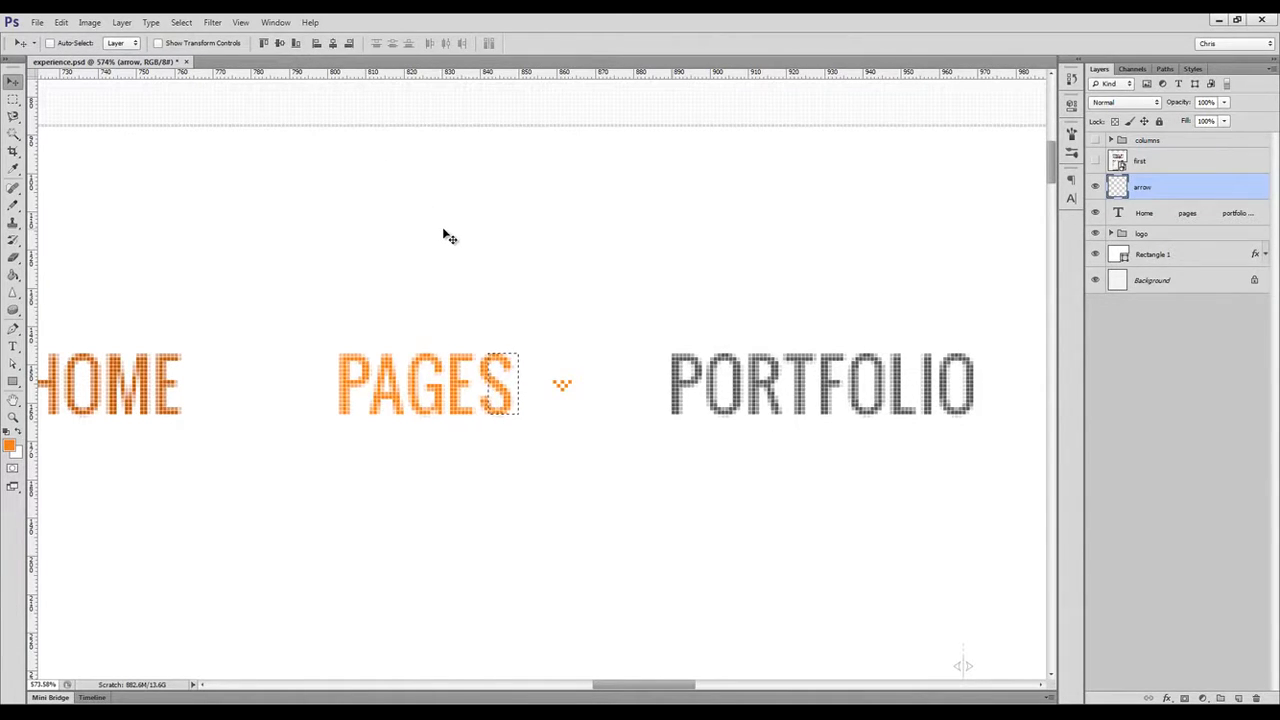
{"action": "key", "text": "ctrl+d"}
{"action": "key", "text": "ctrl+1"}
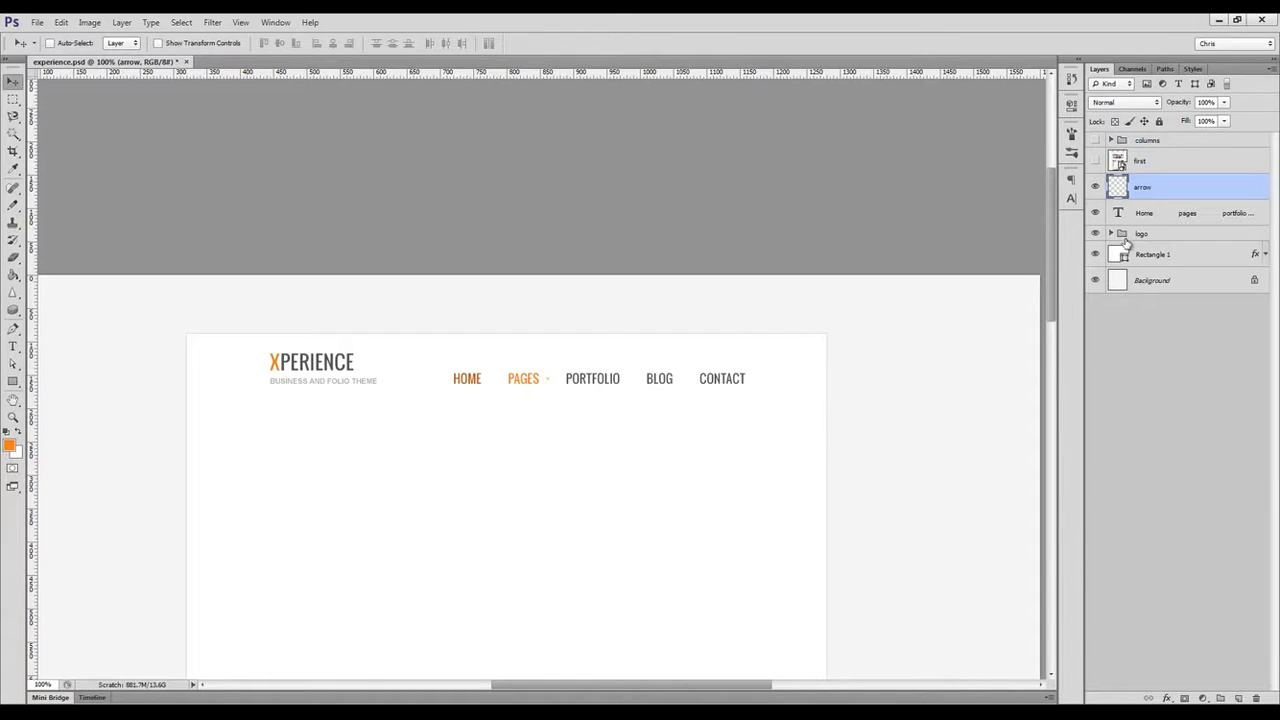
Group the arrow and navigation text layers, and name the group "menu".
{"action": "left_click", "coordinate": [1172, 216], "text": "shift"}
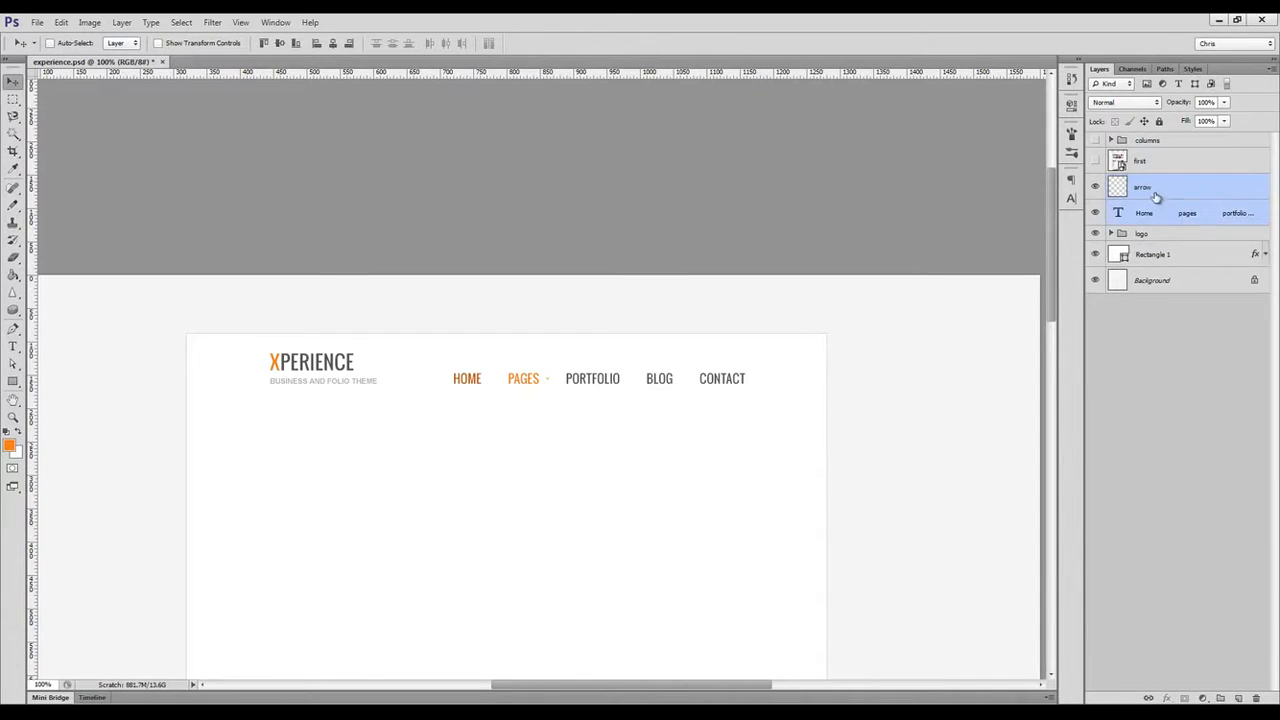
{"action": "key", "text": "ctrl+g"}
{"action": "double_click", "coordinate": [1148, 182]}
{"action": "type", "text": "menu"}
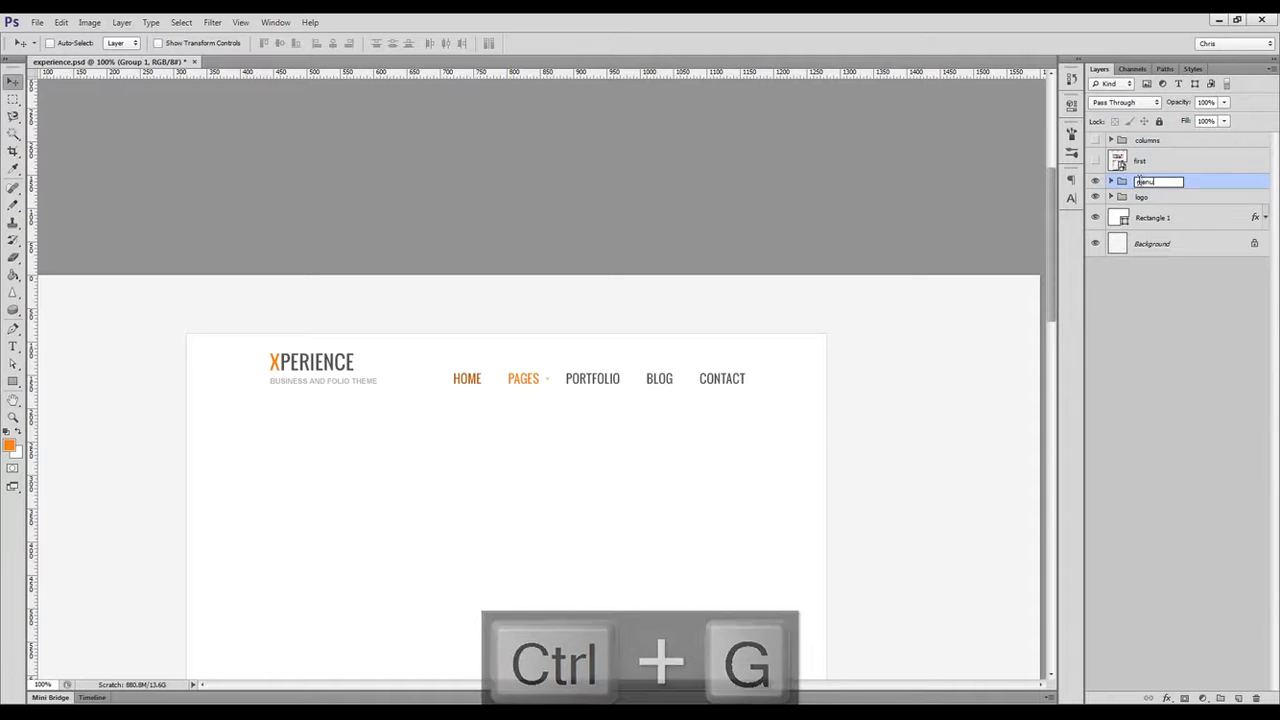
{"action": "key", "text": "Return"}
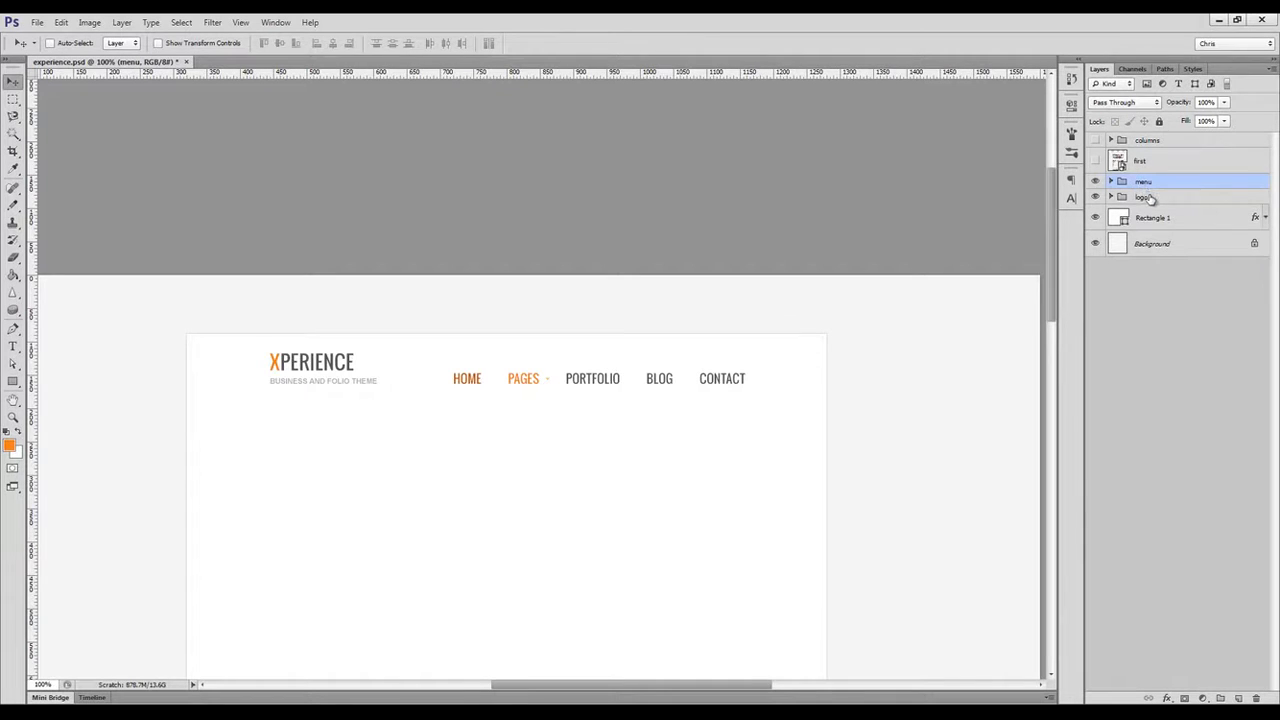
Align the menu and logo groups by their vertical centers, and move the menu toward the right side of the white container.
{"action": "left_click", "coordinate": [1150, 199], "text": "shift"}
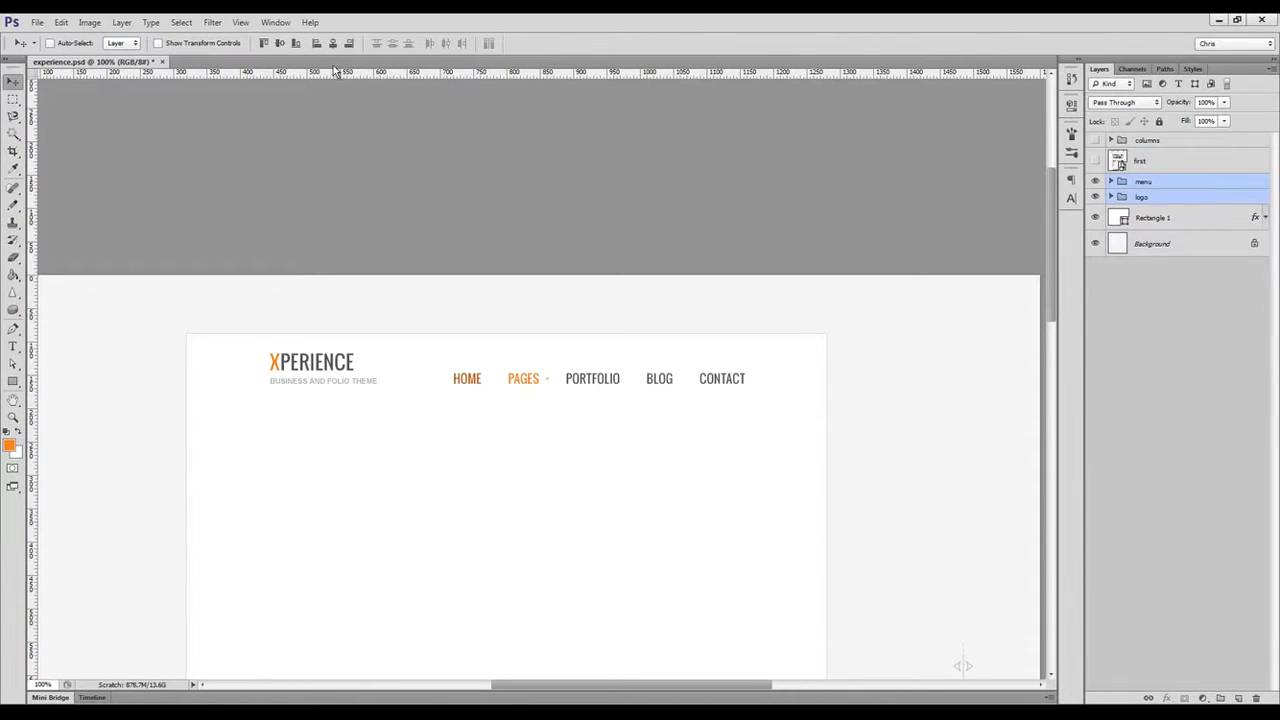
{"action": "left_click", "coordinate": [279, 43]}
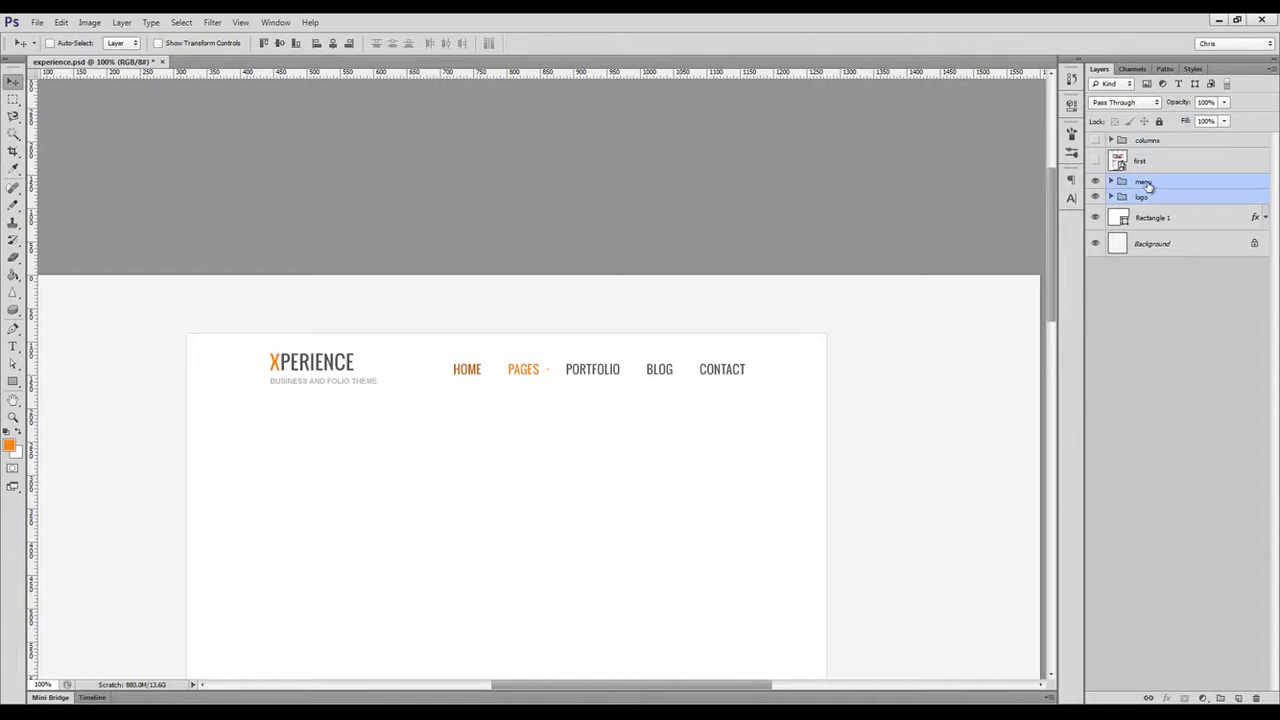
{"action": "left_click", "coordinate": [1147, 186]}
{"action": "left_click_drag", "start_coordinate": [686, 329], "coordinate": [744, 317]}
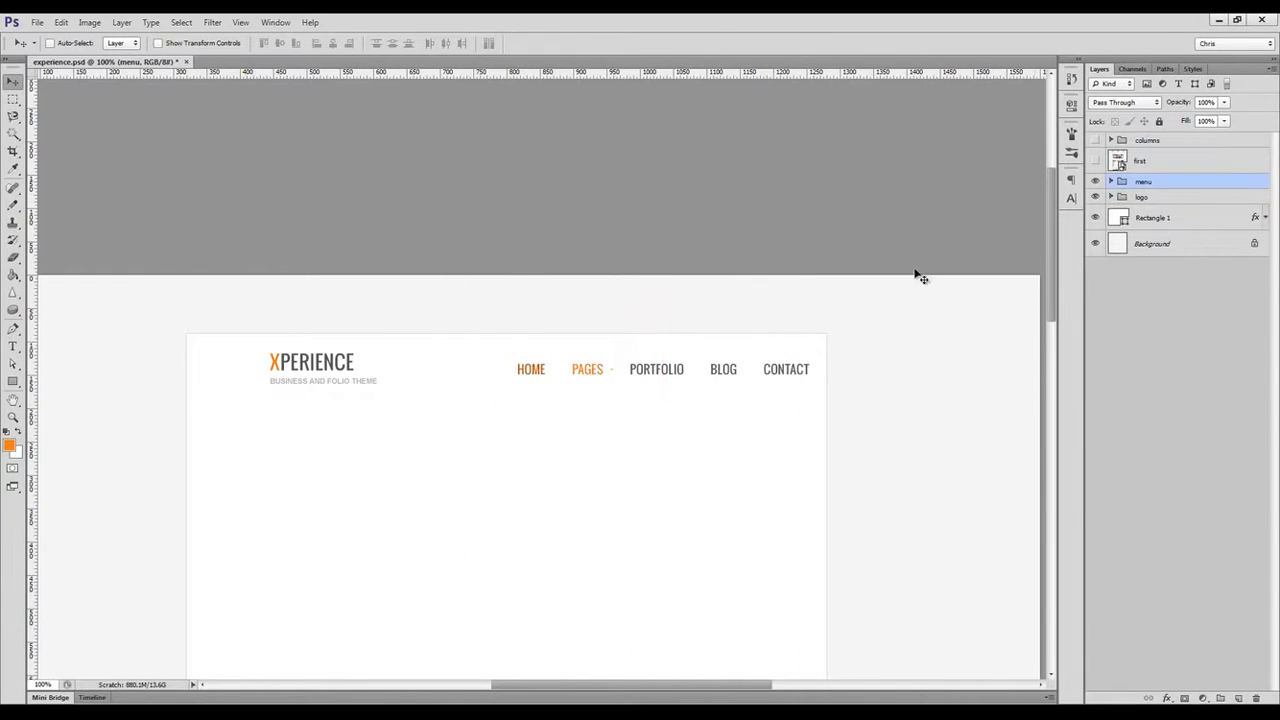
Show the guides and move the logo group against the left edge of the white container.
{"action": "left_click", "coordinate": [1138, 199]}
{"action": "left_click_drag", "start_coordinate": [570, 290], "coordinate": [512, 297]}
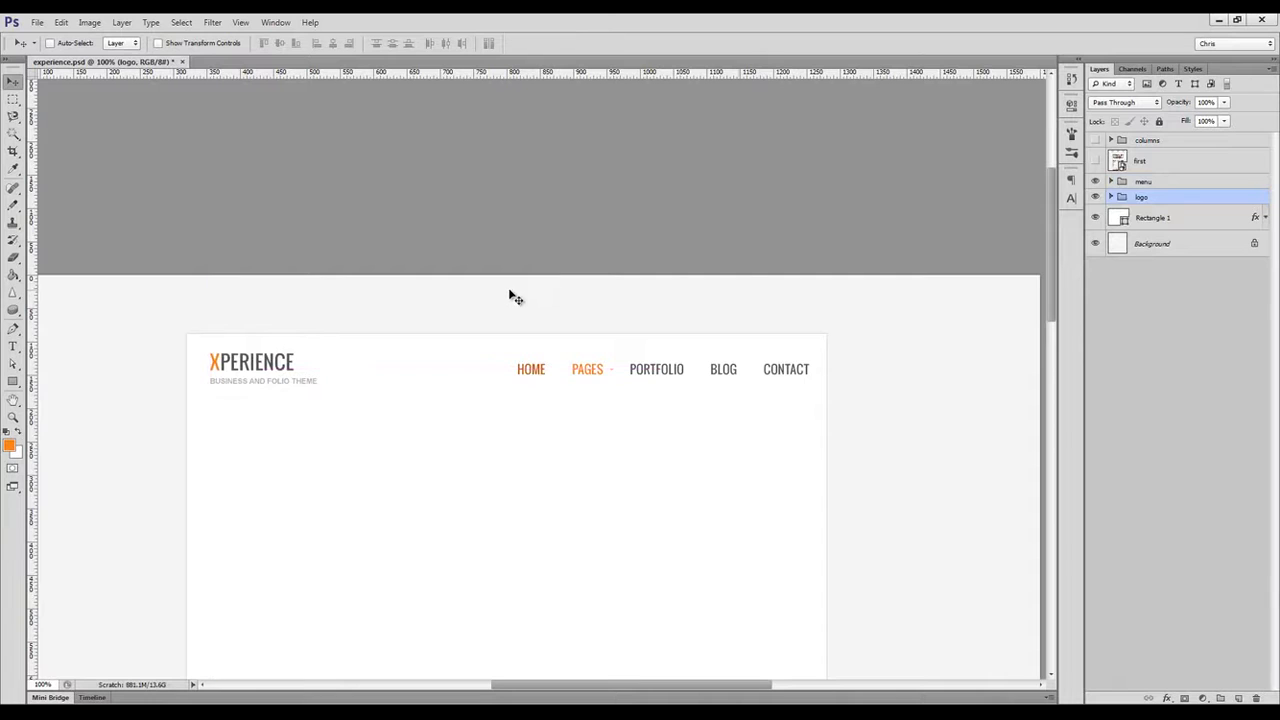
{"action": "key", "text": "ctrl+semicolon"}
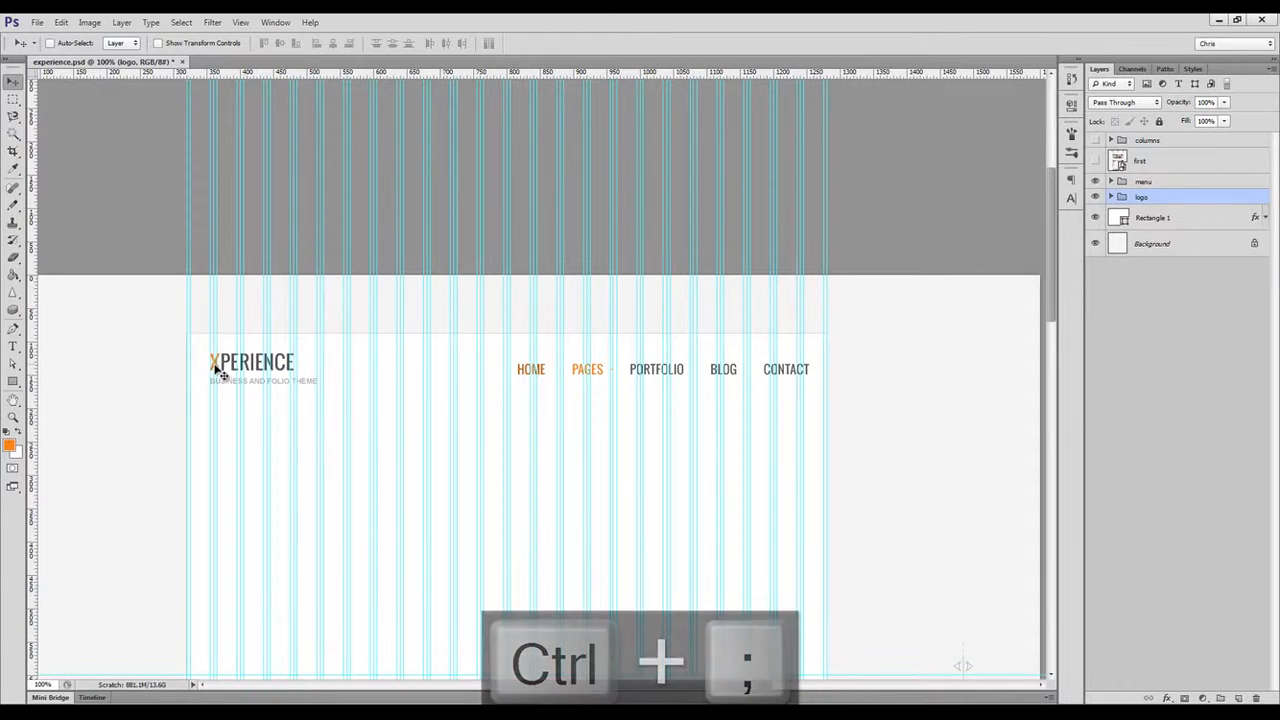
{"action": "left_click_drag", "start_coordinate": [240, 372], "coordinate": [210, 366]}
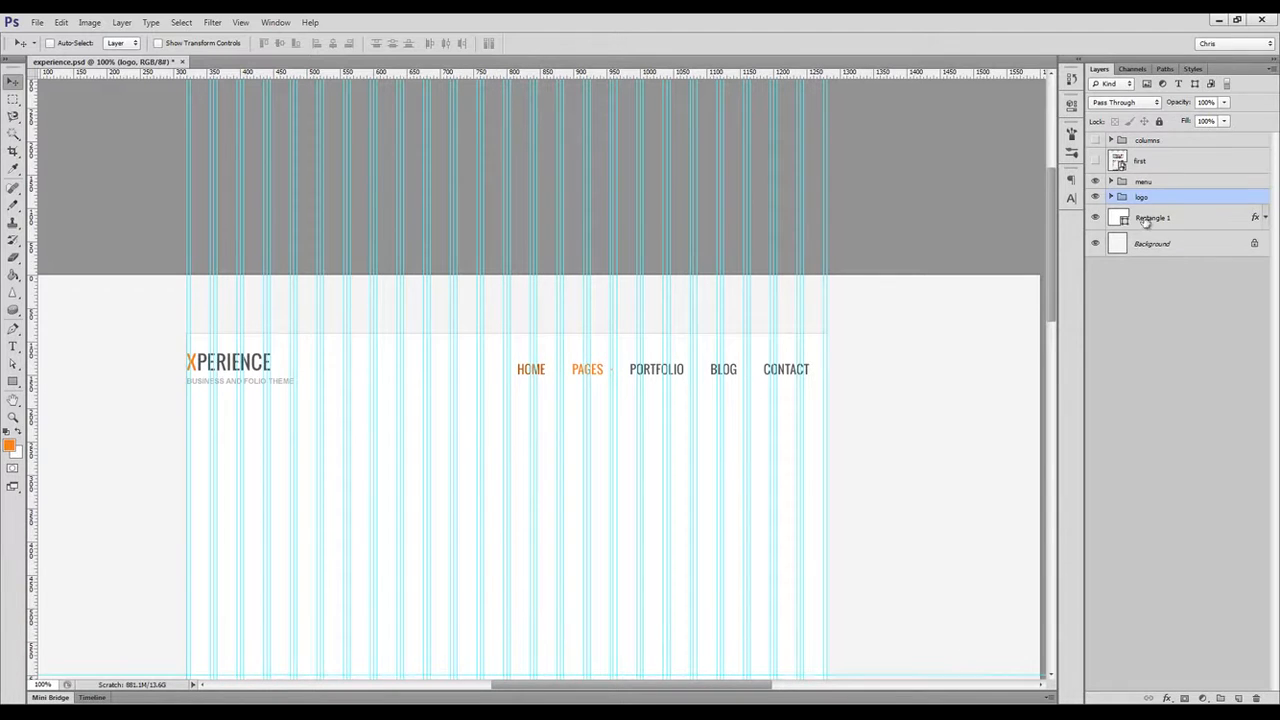
Move the menu group to the right edge of the white container, and nudge it 20 px back to the left.
{"action": "left_click", "coordinate": [1158, 182]}
{"action": "left_click_drag", "start_coordinate": [791, 354], "coordinate": [804, 351]}
{"action": "key", "text": "shift+Left"}
{"action": "key", "text": "shift+Left"}
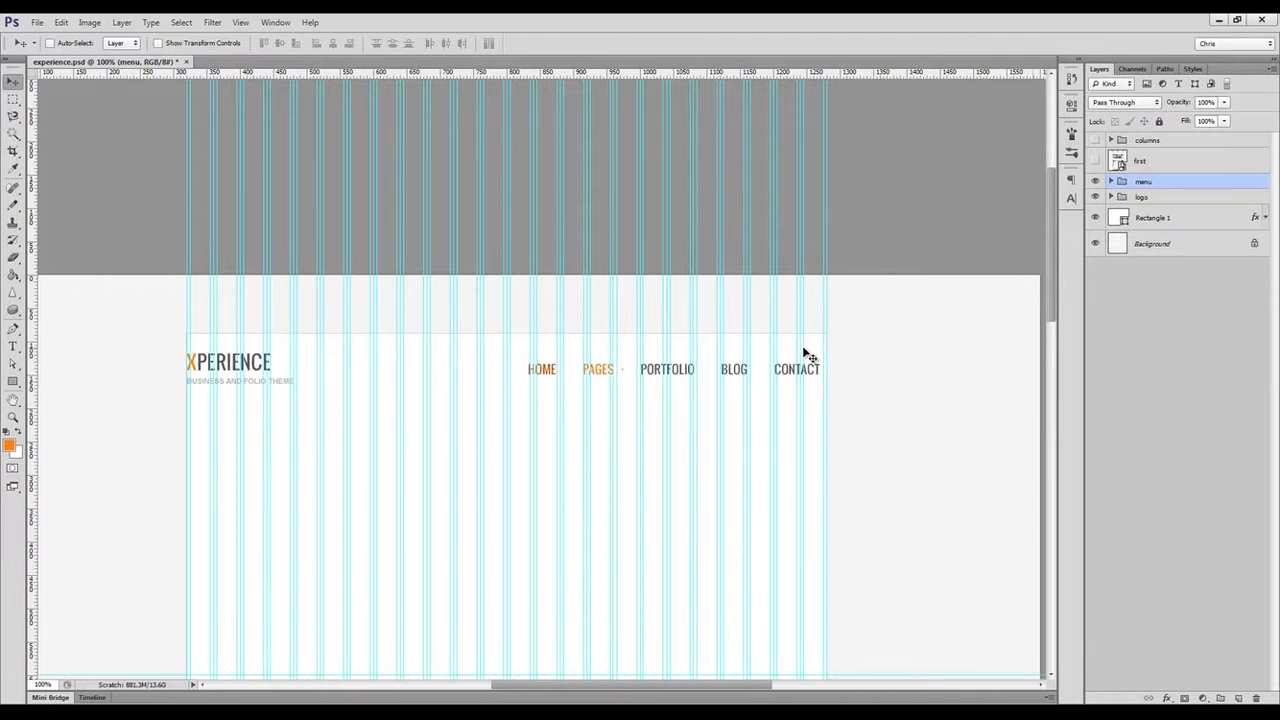
Nudge the logo group about 20 px to the right from the container's left edge, and hide the guides.
{"action": "left_click", "coordinate": [1141, 197]}
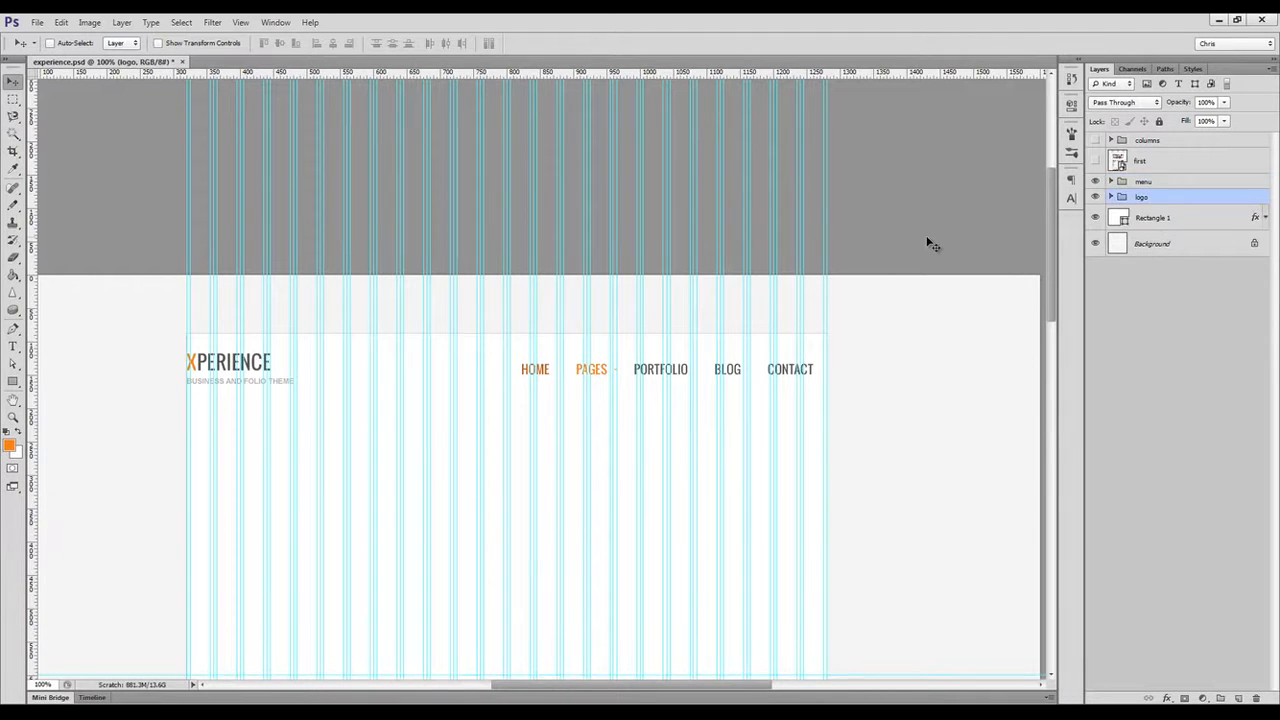
{"action": "key", "text": "shift+Right"}
{"action": "key", "text": "Right"}
{"action": "key", "text": "Right"}
{"action": "key", "text": "Right"}
{"action": "key", "text": "Right"}
{"action": "key", "text": "Right"}
{"action": "key", "text": "Right"}
{"action": "key", "text": "Right"}
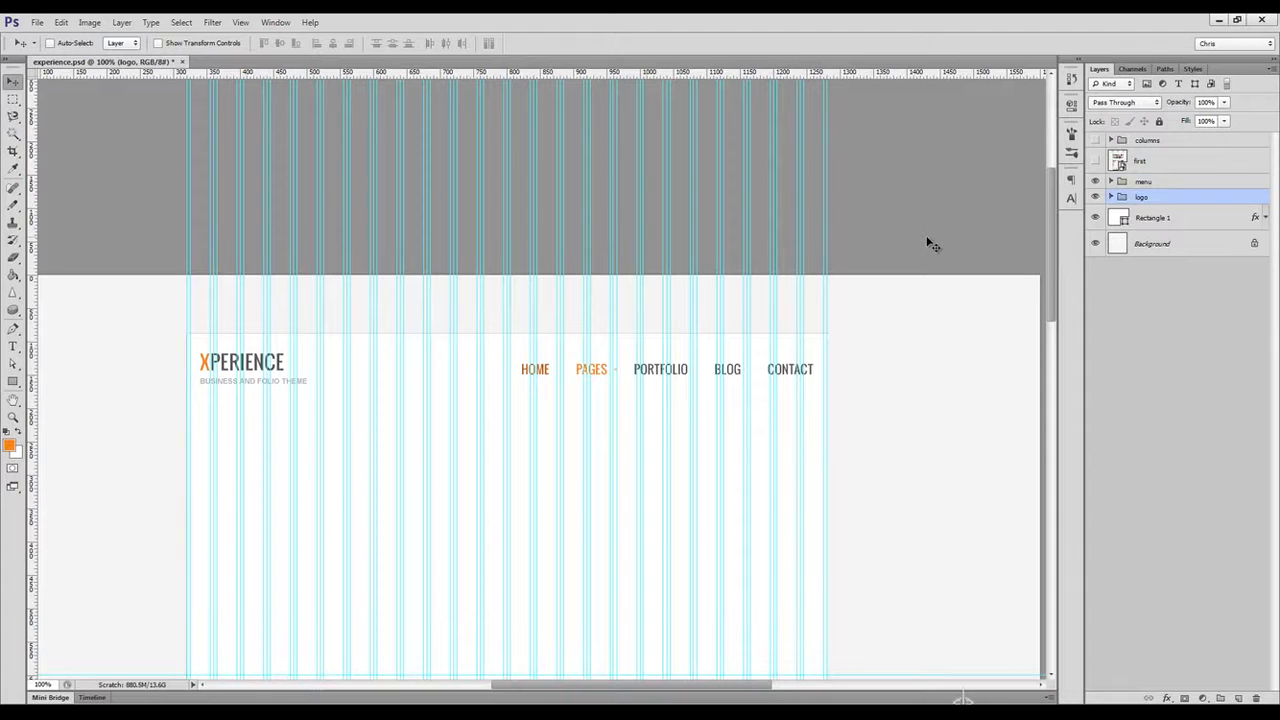
{"action": "scroll", "coordinate": [700, 406], "scroll_direction": "down", "scroll_amount": 2}
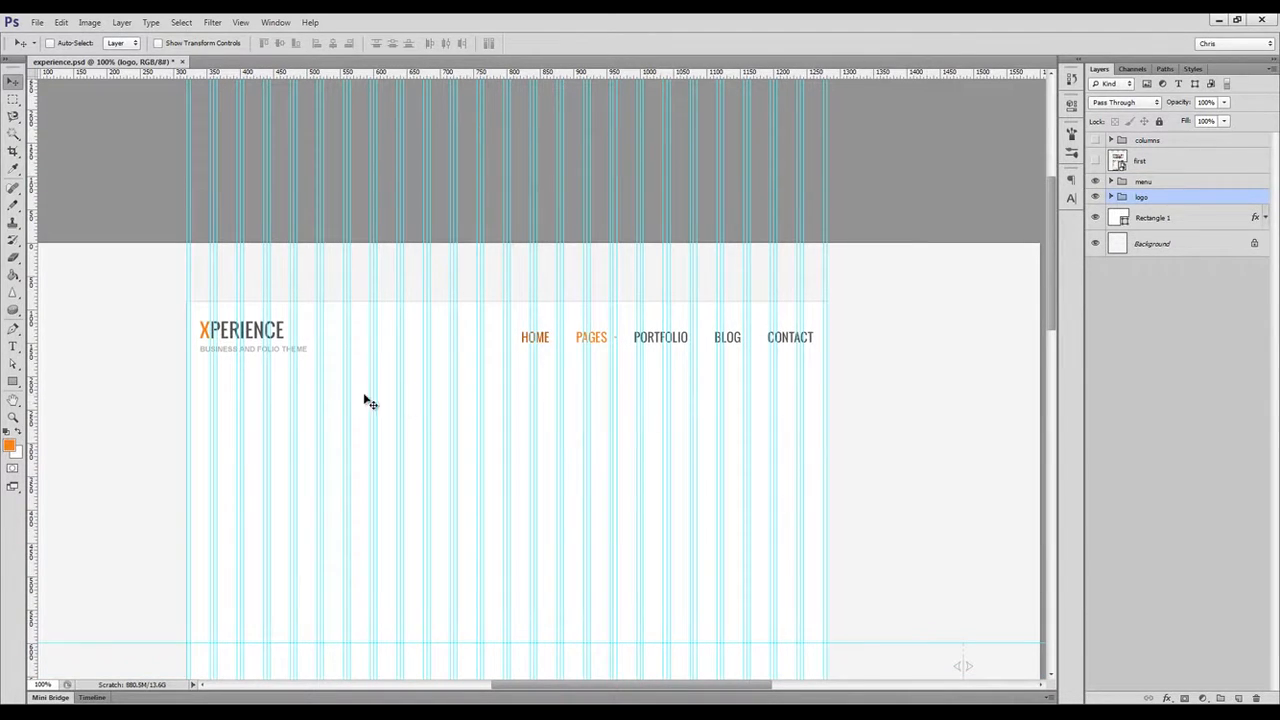
{"action": "key", "text": "ctrl+semicolon"}
Measure the gap between the container's left edge and the logo with a rectangular selection, and deselect.
{"action": "key", "text": "m"}
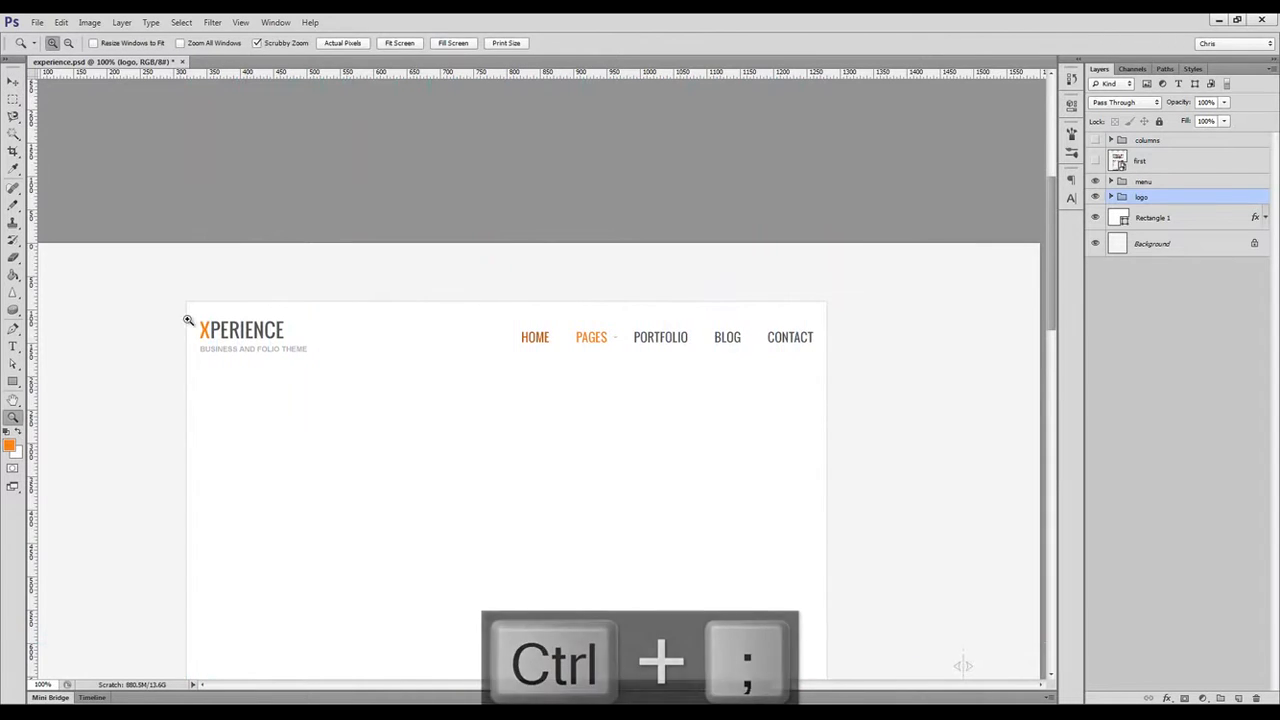
{"action": "scroll", "coordinate": [187, 320], "scroll_direction": "up", "scroll_amount": 3}
{"action": "left_click_drag", "start_coordinate": [185, 338], "coordinate": [225, 428]}
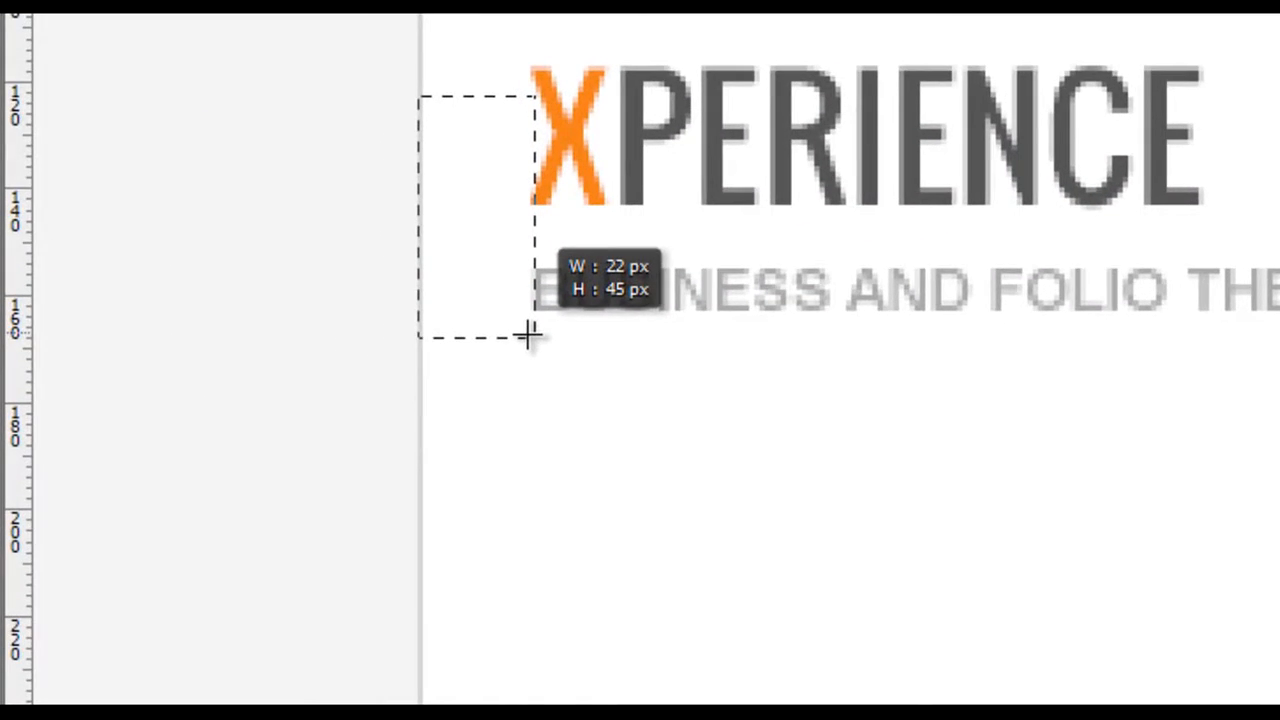
{"action": "left_click_drag", "start_coordinate": [529, 336], "coordinate": [530, 337]}
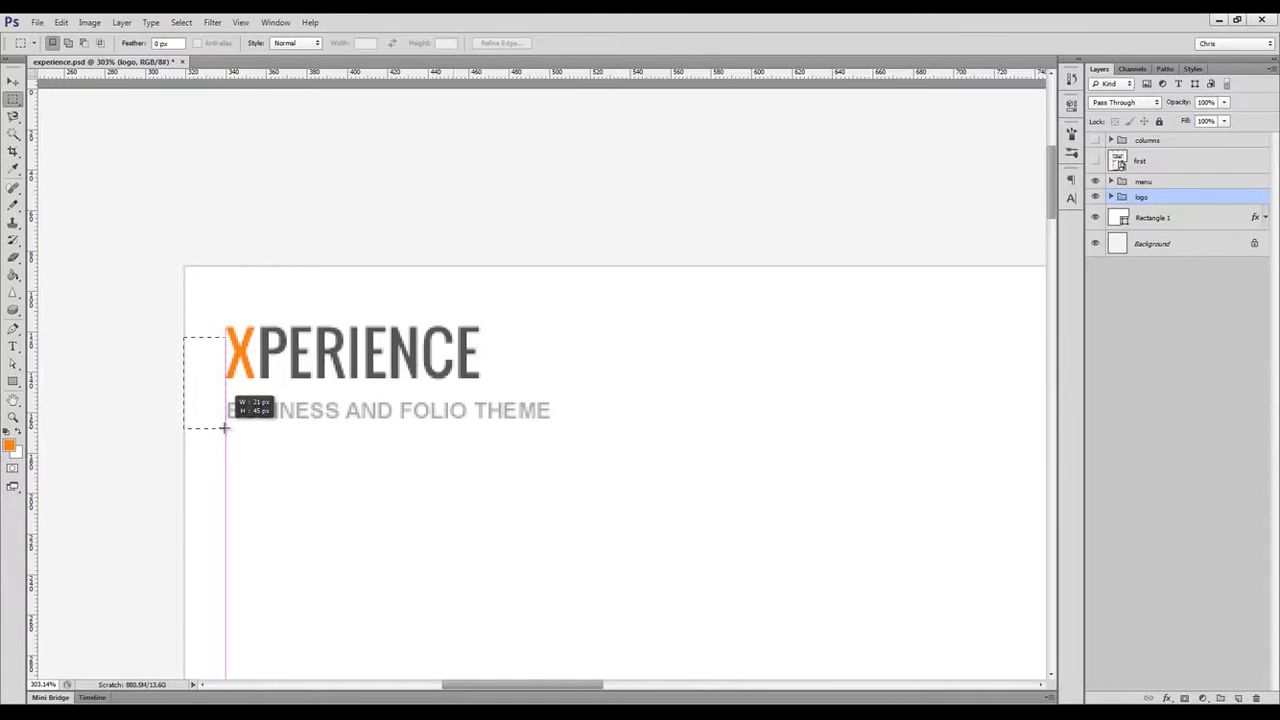
{"action": "left_click_drag", "start_coordinate": [225, 428], "coordinate": [225, 428]}
{"action": "key", "text": "ctrl+d"}
{"action": "key", "text": "ctrl+1"}
Measure the gap between CONTACT and the container's right edge with a rectangular selection, and deselect.
{"action": "left_click_drag", "start_coordinate": [978, 371], "coordinate": [580, 375]}
{"action": "left_click_drag", "start_coordinate": [645, 390], "coordinate": [770, 399]}
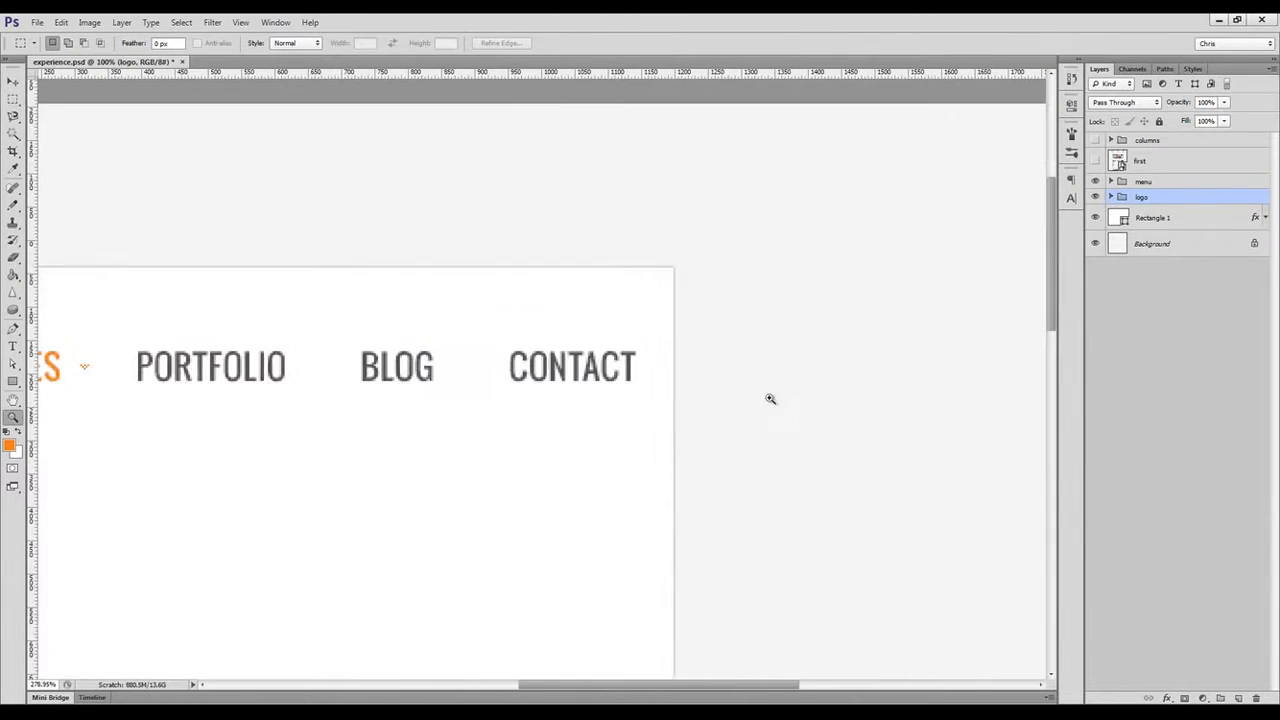
{"action": "key", "text": "m"}
{"action": "left_click_drag", "start_coordinate": [632, 338], "coordinate": [671, 386]}
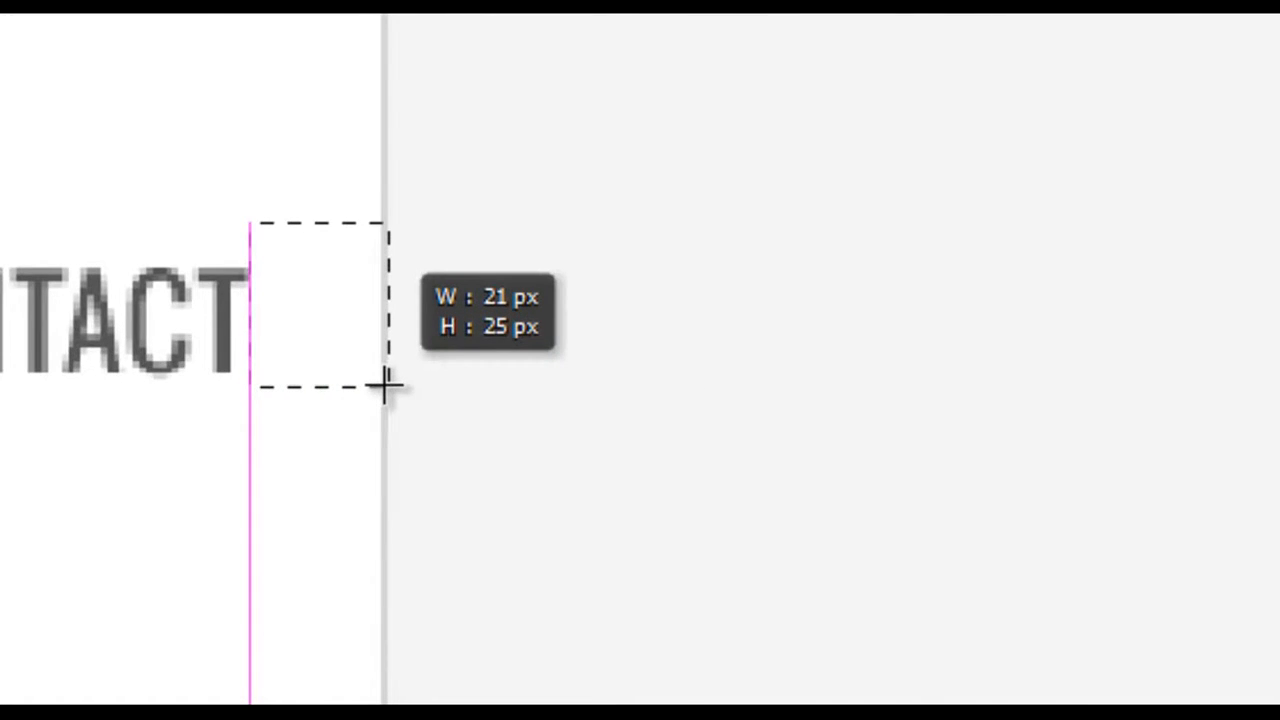
{"action": "left_click_drag", "start_coordinate": [385, 386], "coordinate": [385, 388]}
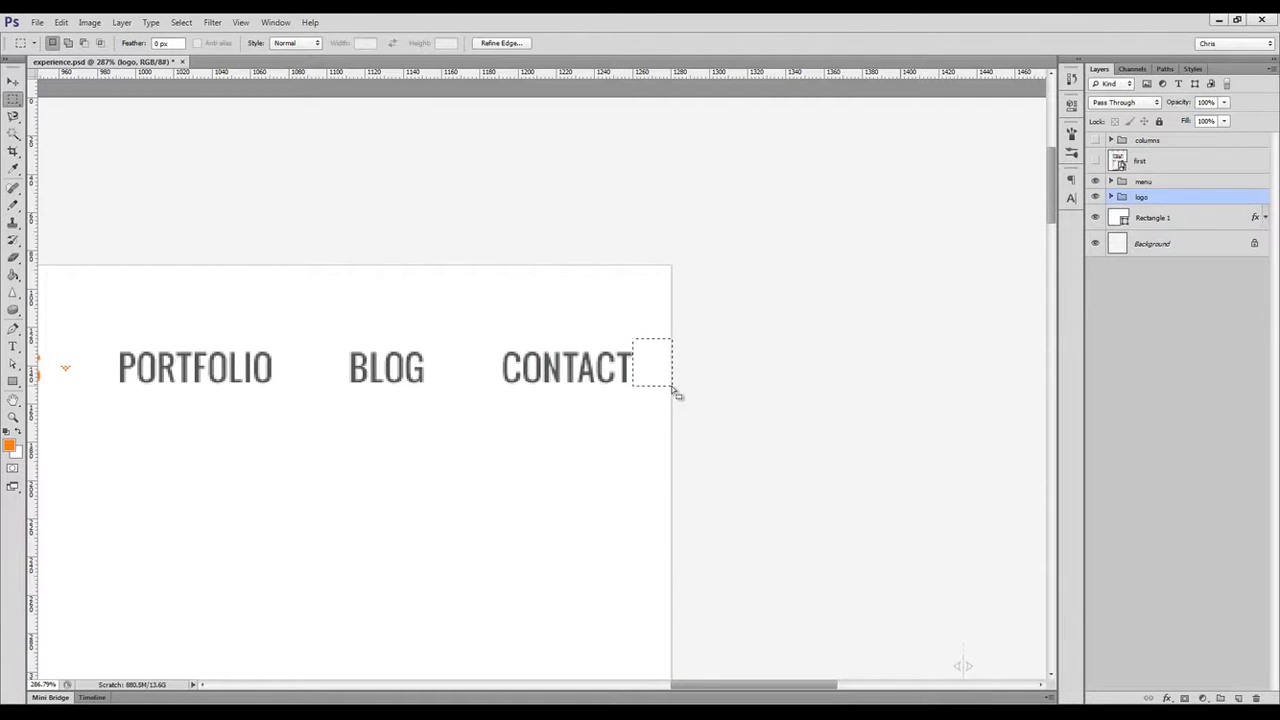
{"action": "key", "text": "ctrl+d"}
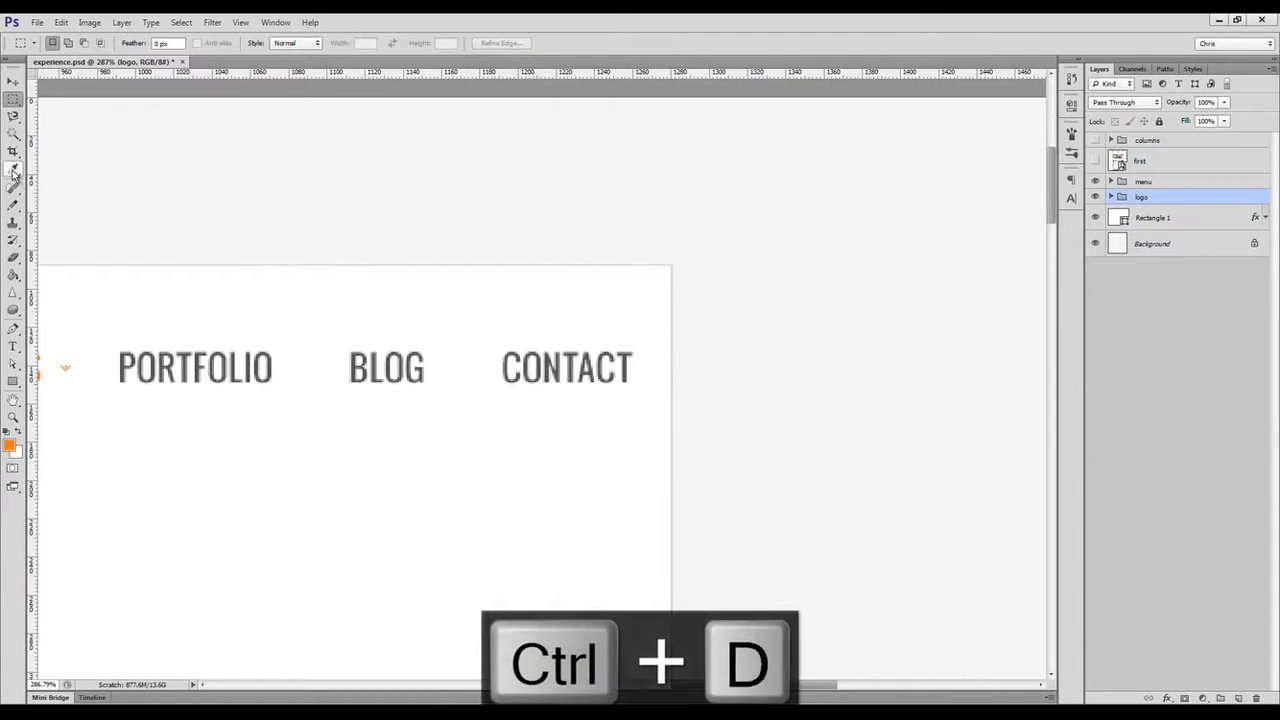
Measure the gap after CONTACT up to the container edge with the Ruler tool, and clear the measurement.
{"action": "left_click", "coordinate": [14, 168]}
{"action": "left_click", "coordinate": [66, 192]}
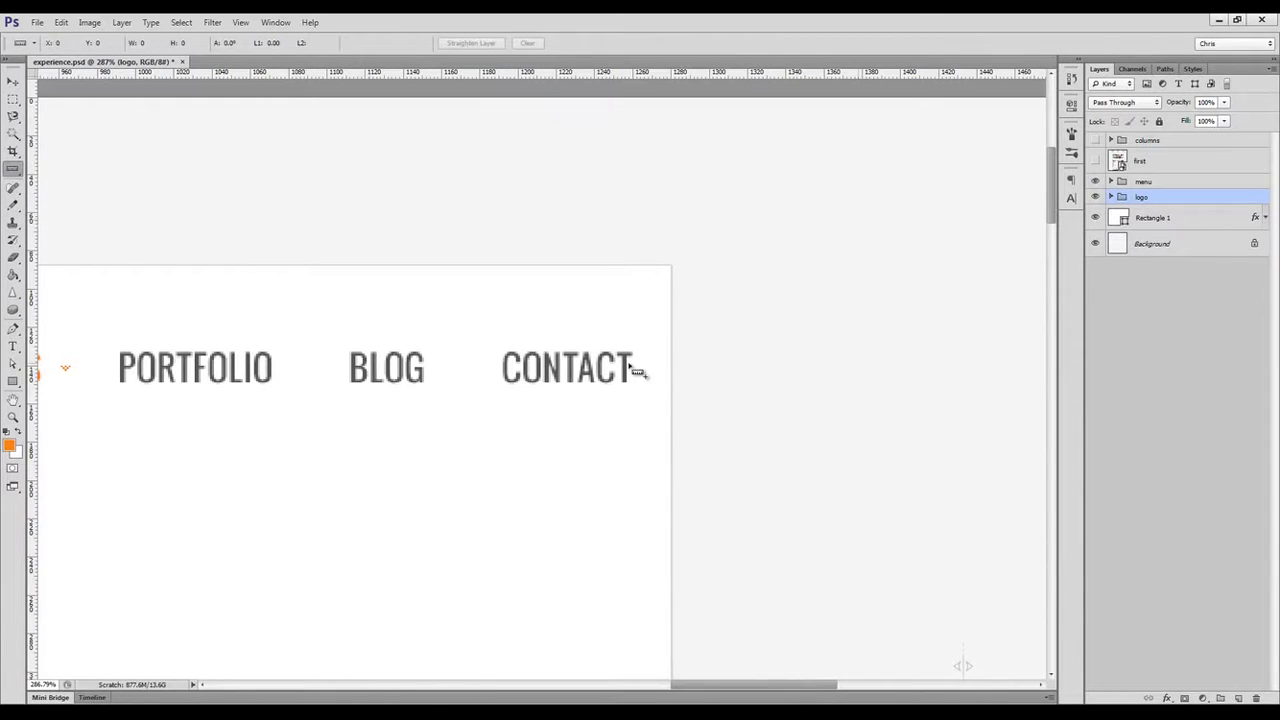
{"action": "left_click_drag", "start_coordinate": [634, 356], "coordinate": [672, 356]}
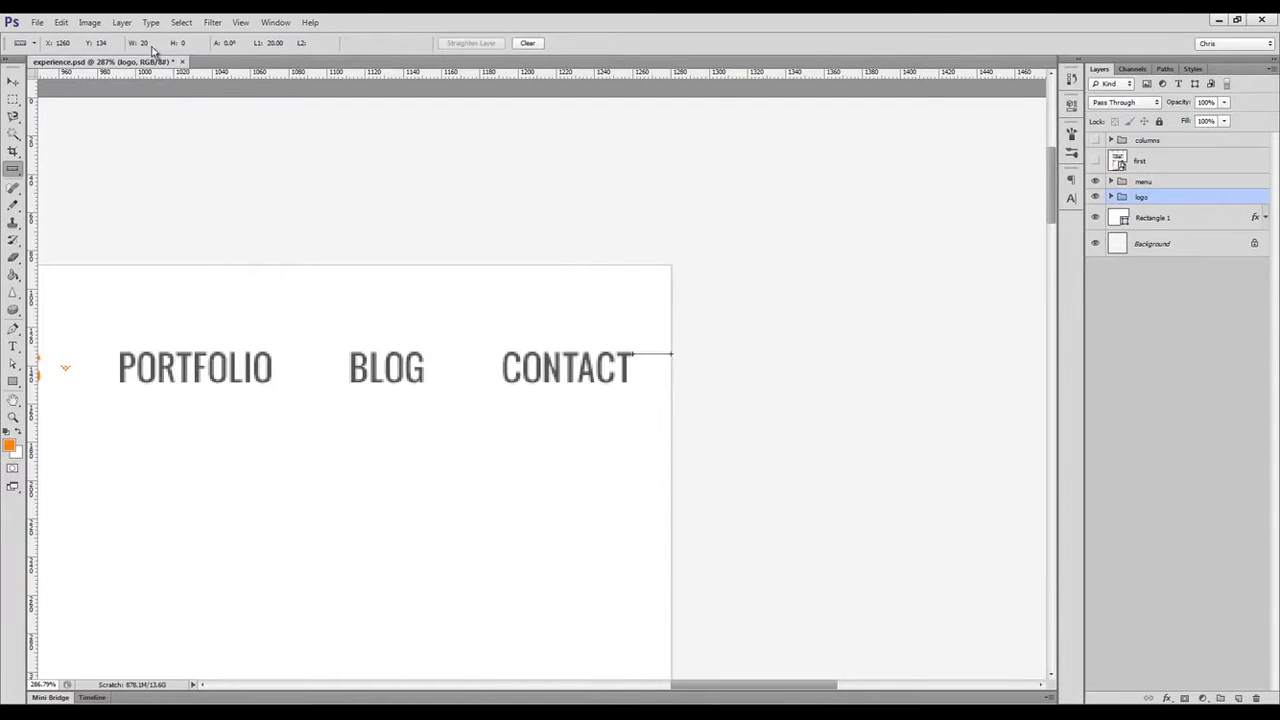
{"action": "left_click", "coordinate": [527, 44]}
{"action": "key", "text": "v"}
Measure the vertical gap between the container's top edge and CONTACT with a rectangular selection.
{"action": "key", "text": "m"}
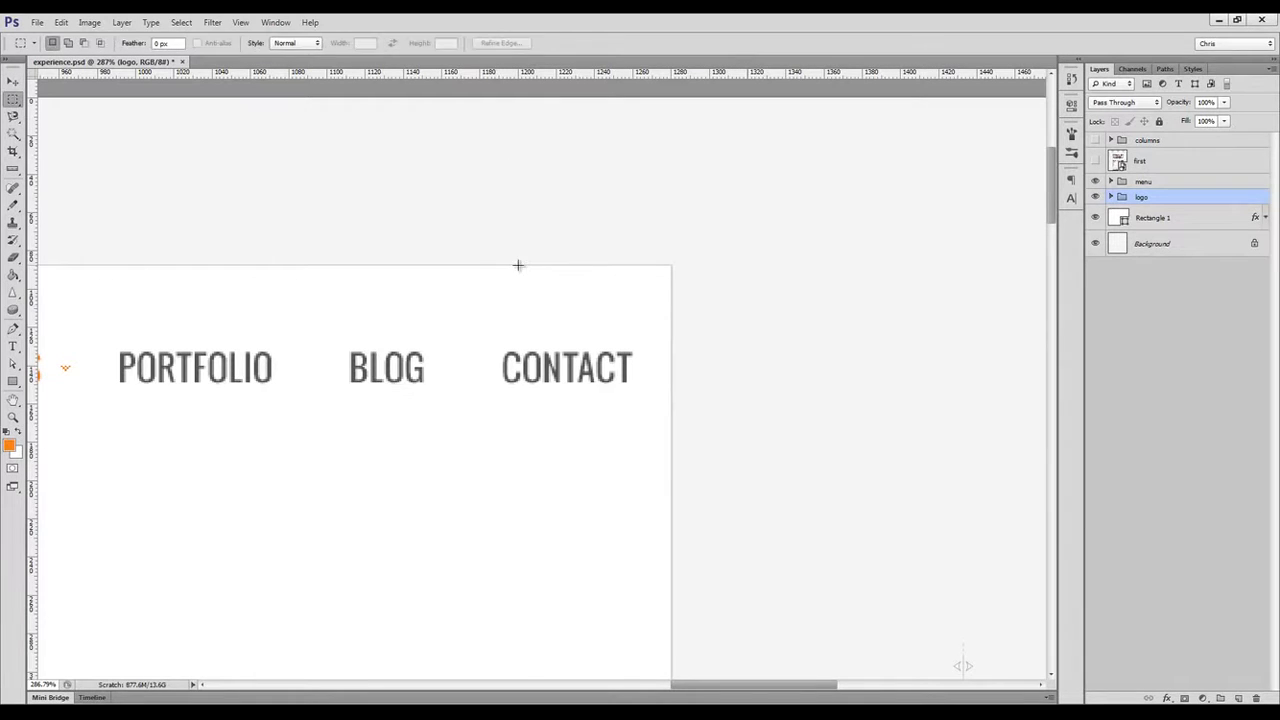
{"action": "left_click_drag", "start_coordinate": [518, 265], "coordinate": [558, 348]}
{"action": "left_click_drag", "start_coordinate": [560, 348], "coordinate": [560, 350]}
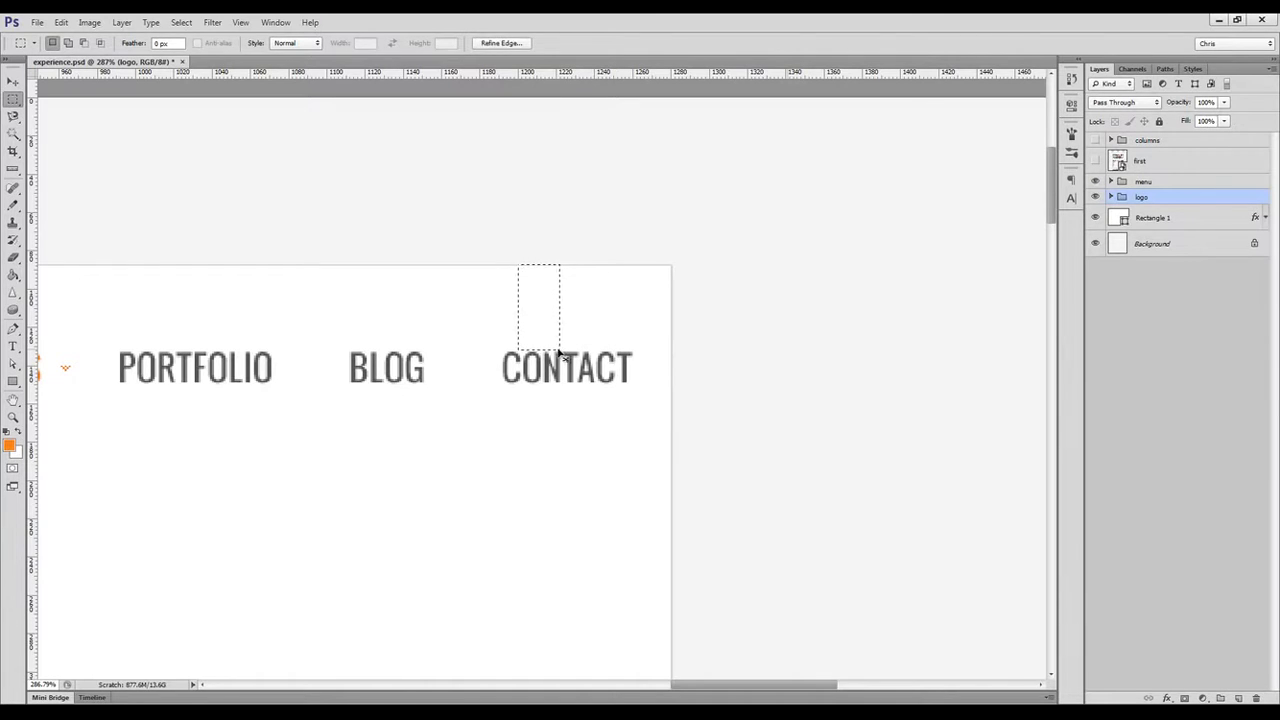
{"action": "key", "text": "ctrl+1"}
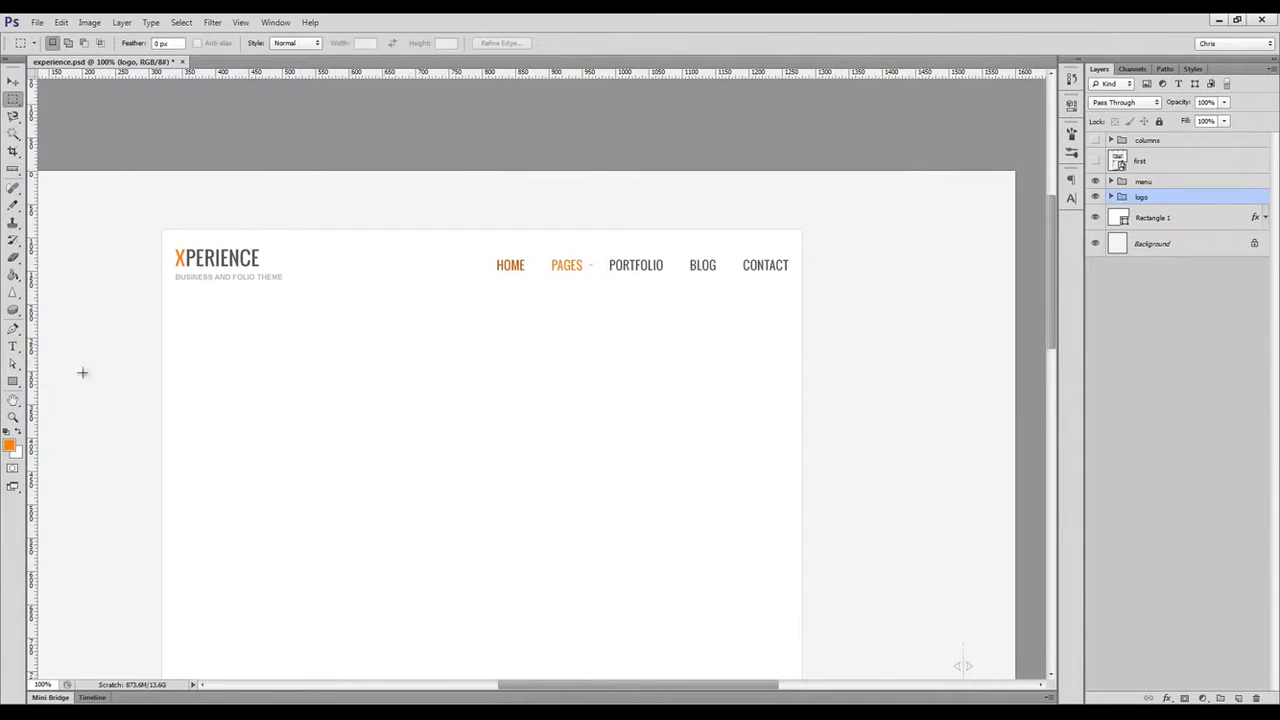
Draw a 1 px orange horizontal line about 919 px long below the header, starting at the logo's left edge.
{"action": "left_click", "coordinate": [13, 381]}
{"action": "key", "text": "shift+u"}
{"action": "key", "text": "shift+u"}
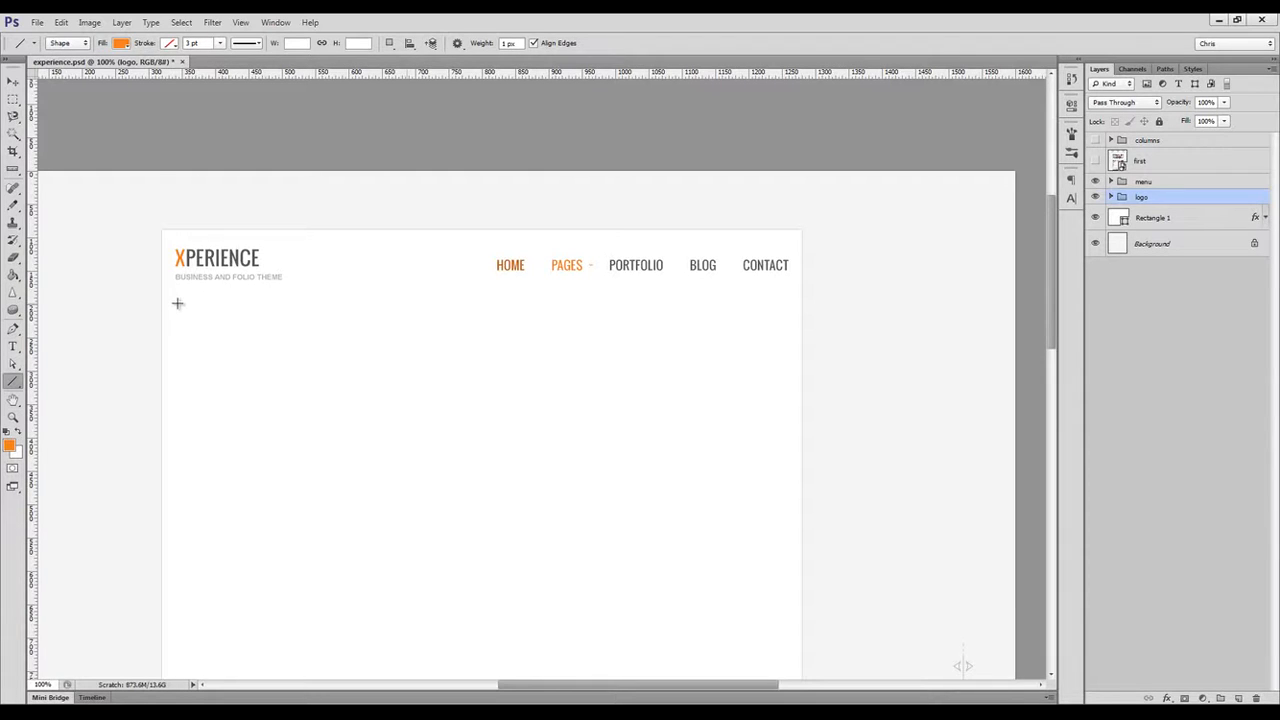
{"action": "left_click_drag", "start_coordinate": [178, 303], "coordinate": [789, 317]}
{"action": "key", "text": "z"}
{"action": "left_click_drag", "start_coordinate": [175, 287], "coordinate": [183, 360]}
{"action": "key", "text": "ctrl+t"}
{"action": "key", "text": "Return"}
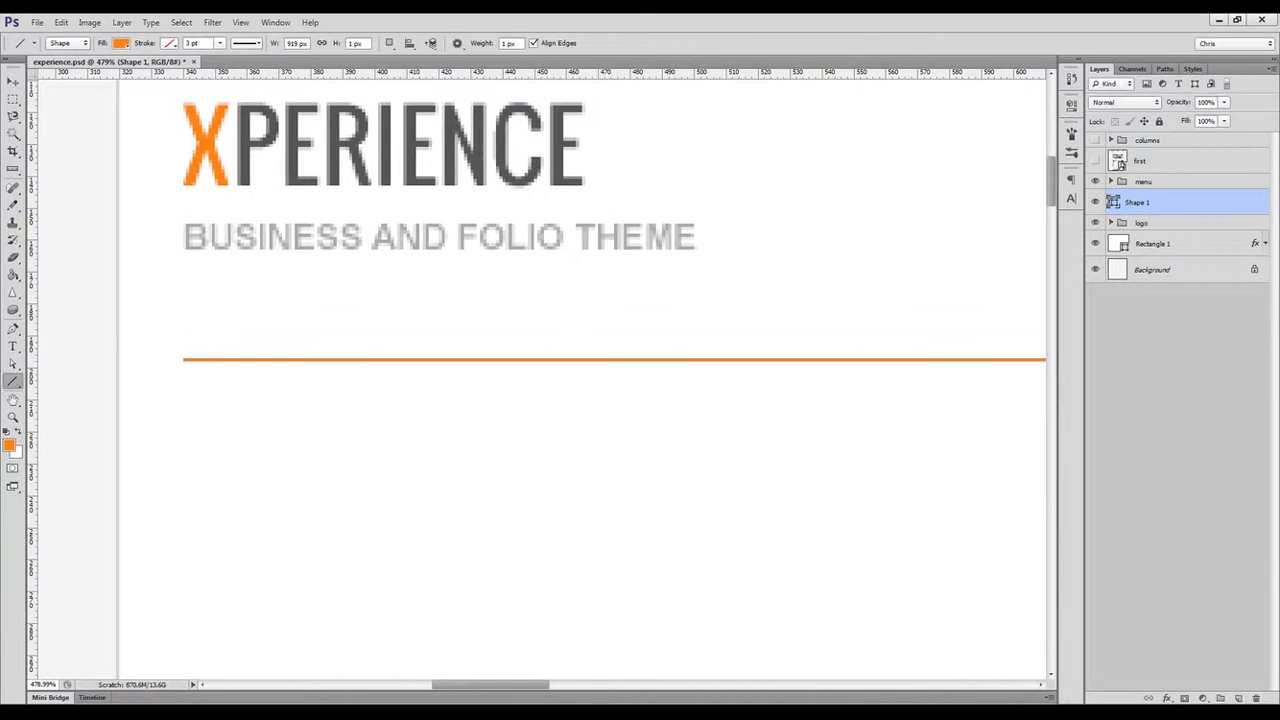
Stretch the orange line's right end to line up with the end of CONTACT.
{"action": "key", "text": "ctrl+1"}
{"action": "left_click_drag", "start_coordinate": [960, 400], "coordinate": [785, 400]}
{"action": "key", "text": "z"}
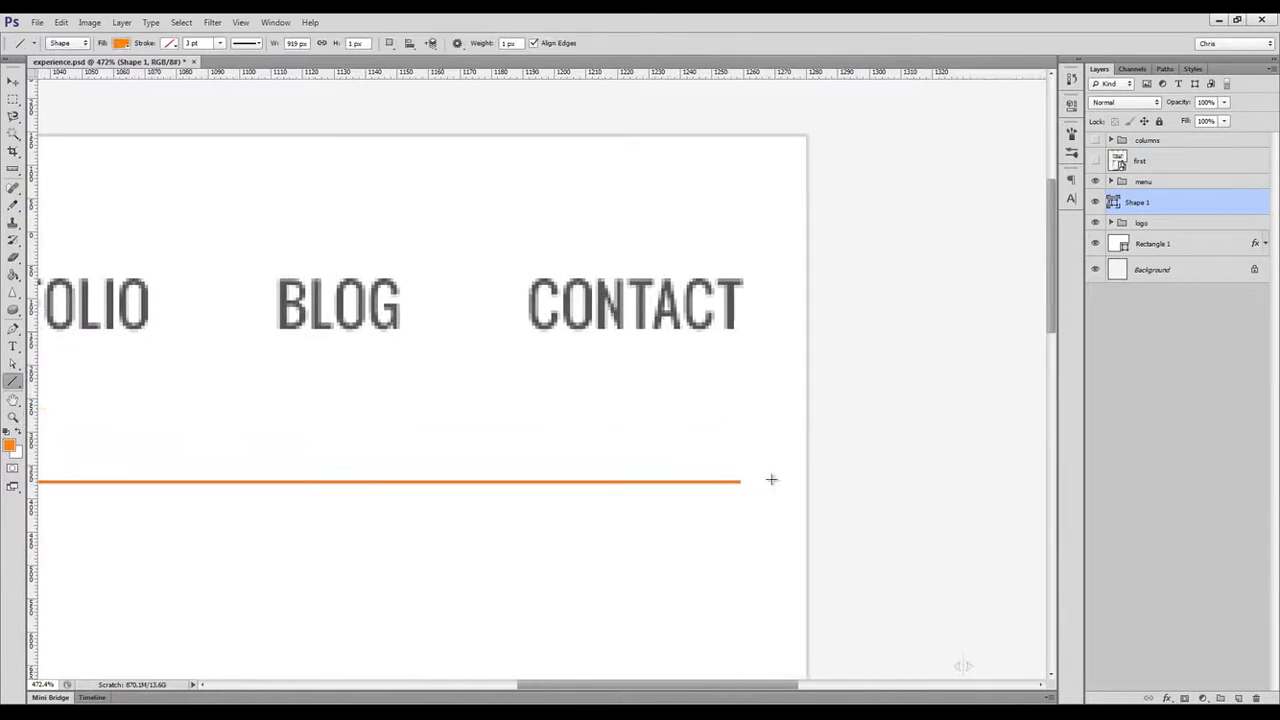
{"action": "key", "text": "ctrl+t"}
{"action": "left_click_drag", "start_coordinate": [740, 481], "coordinate": [745, 481]}
{"action": "key", "text": "Return"}
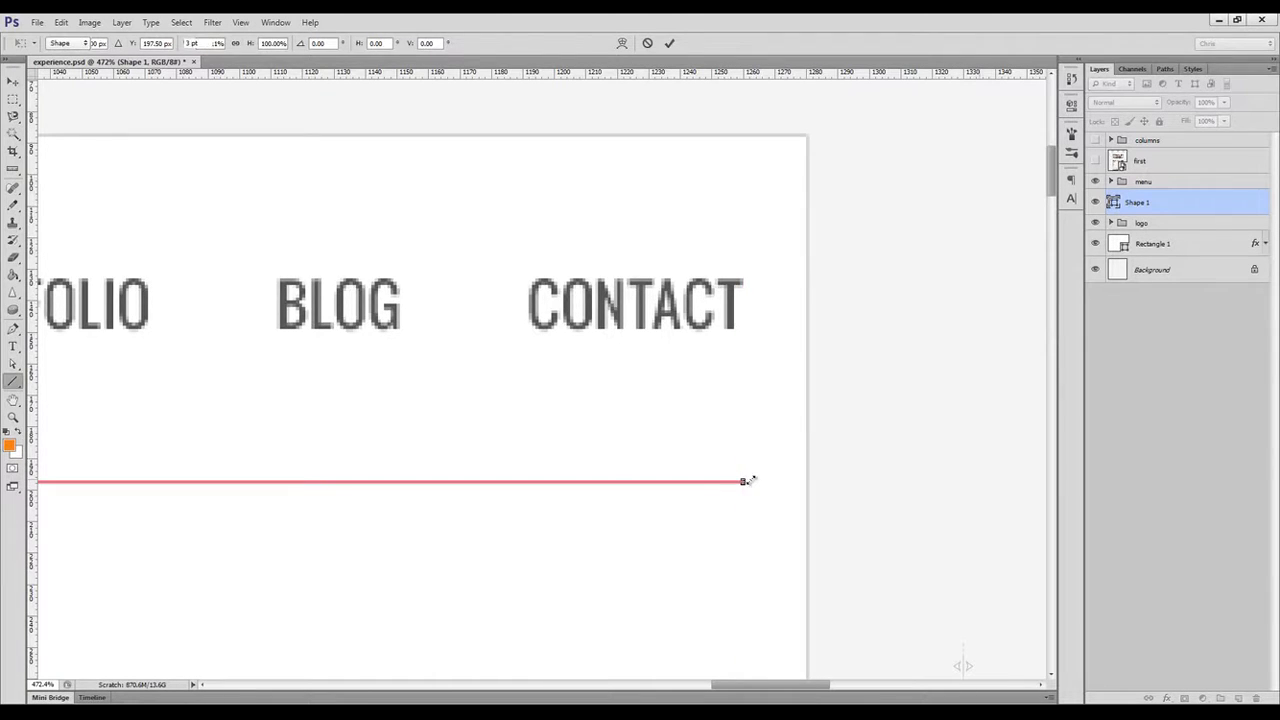
Recolor the header divider line with the light gray d4d4d4 sampled from the container's border.
{"action": "double_click", "coordinate": [1113, 203]}
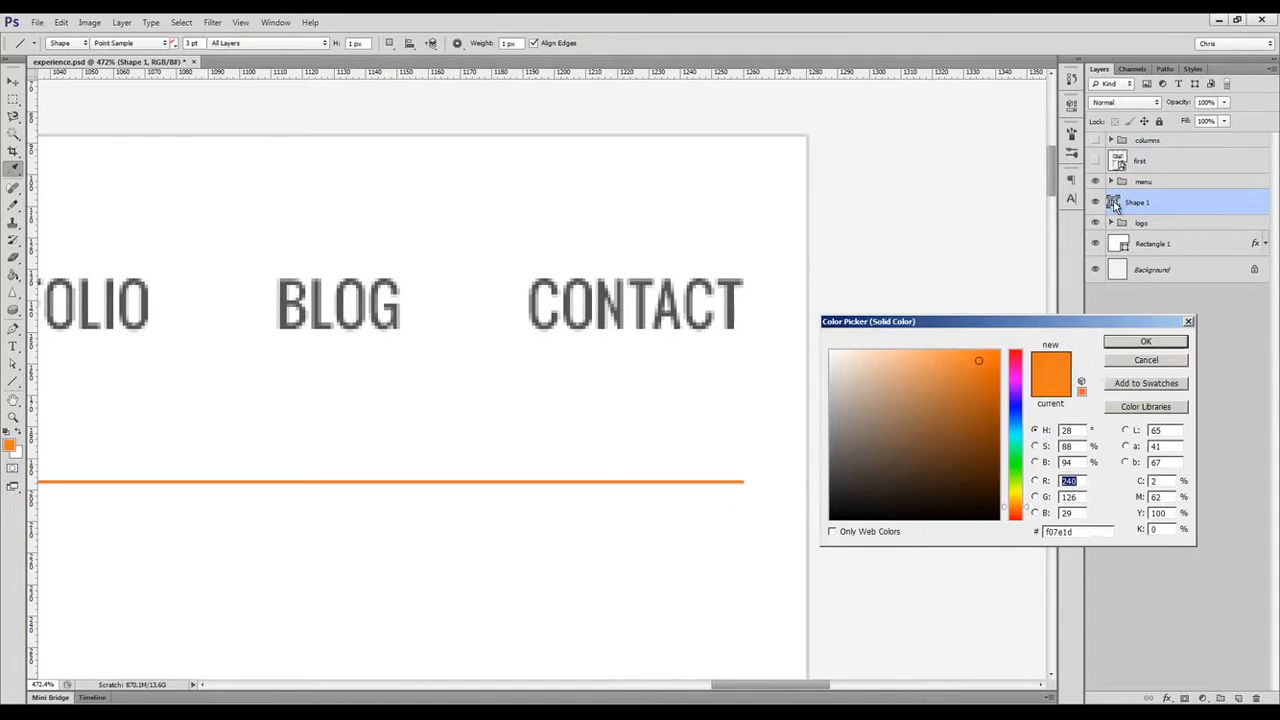
{"action": "left_click", "coordinate": [811, 248]}
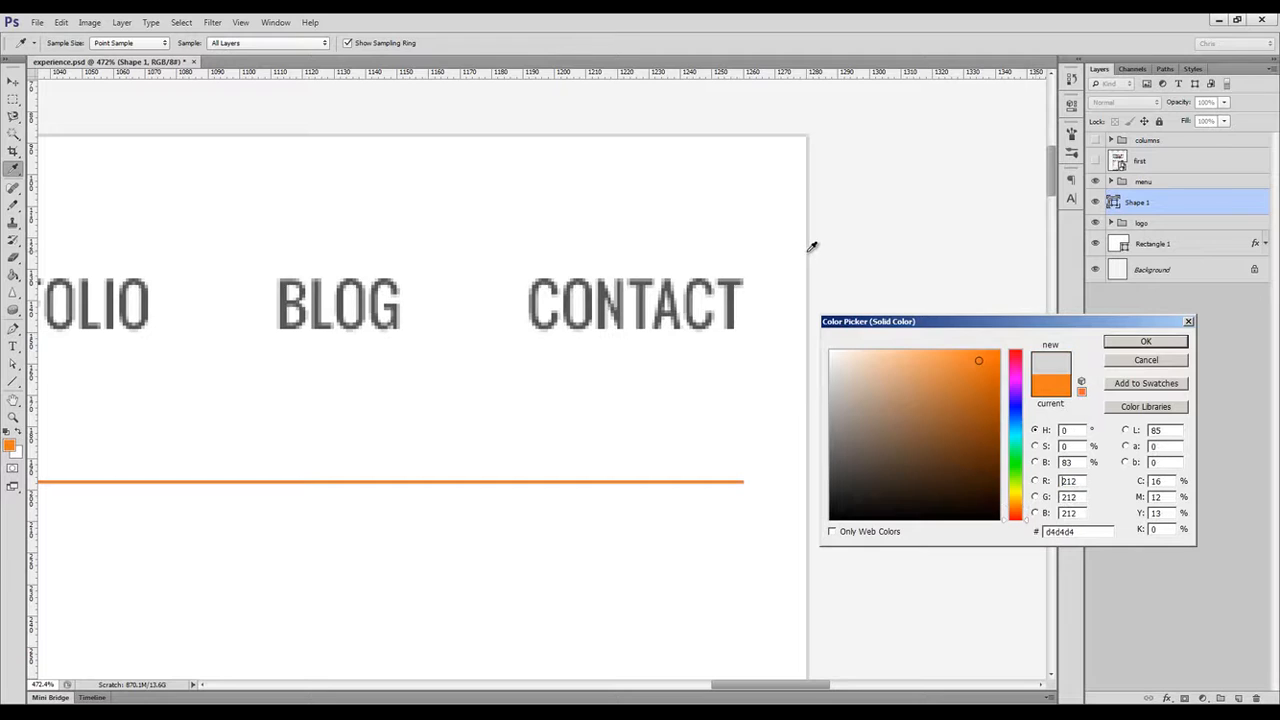
{"action": "left_click", "coordinate": [1120, 346]}
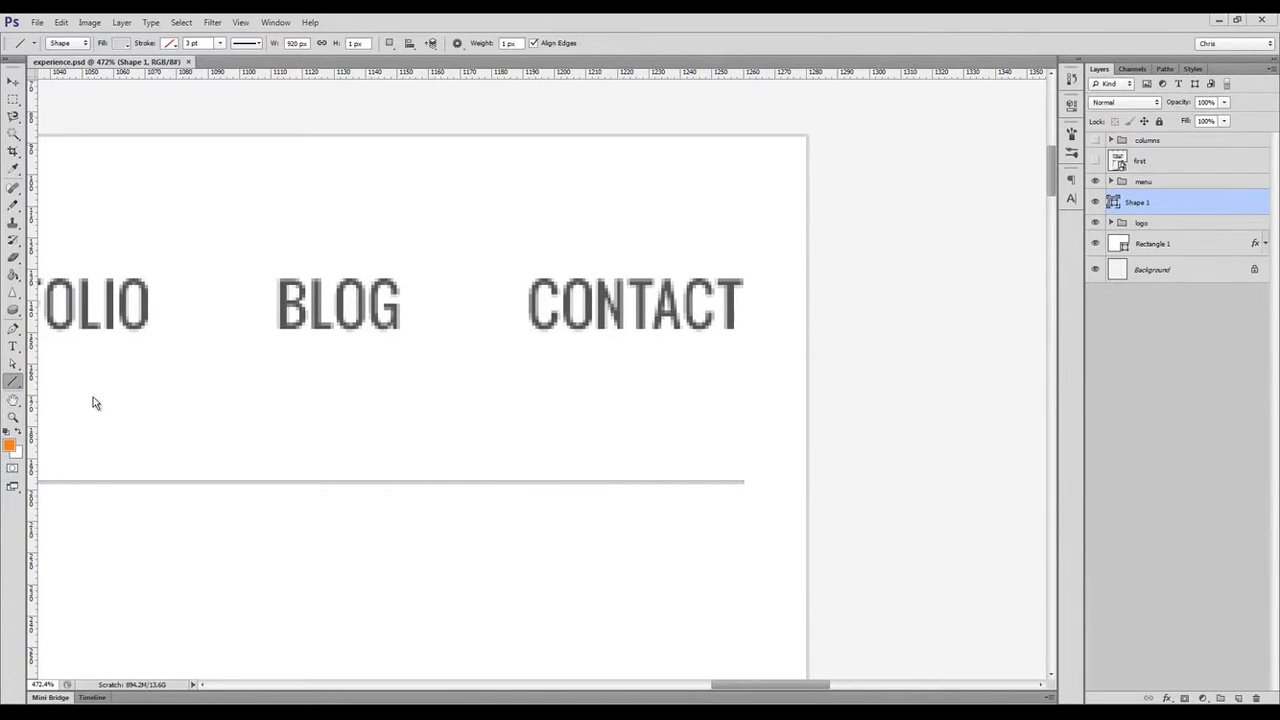
Show the reference design and draw a 3 px thick line about 110 px long on the divider beneath PAGES.
{"action": "key", "text": "ctrl+1"}
{"action": "key", "text": "v"}
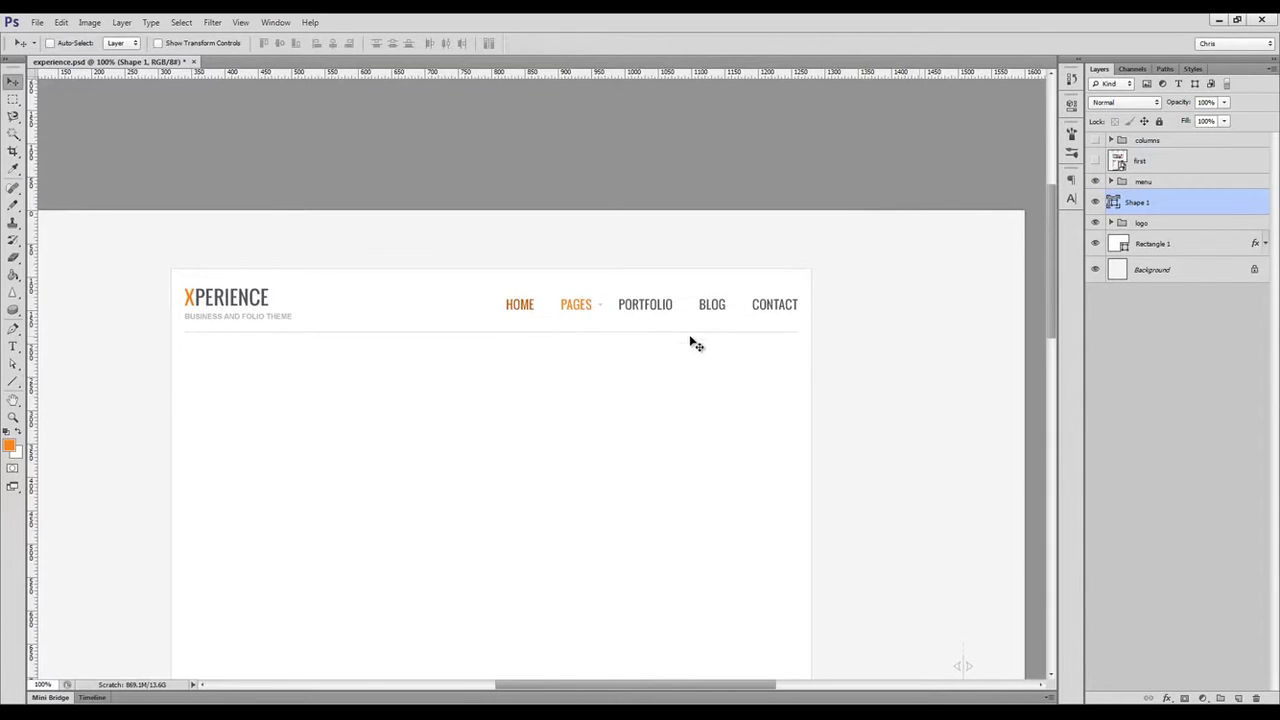
{"action": "left_click", "coordinate": [1095, 161]}
{"action": "scroll", "coordinate": [641, 327], "scroll_direction": "up", "scroll_amount": 1}
{"action": "left_click", "coordinate": [13, 381]}
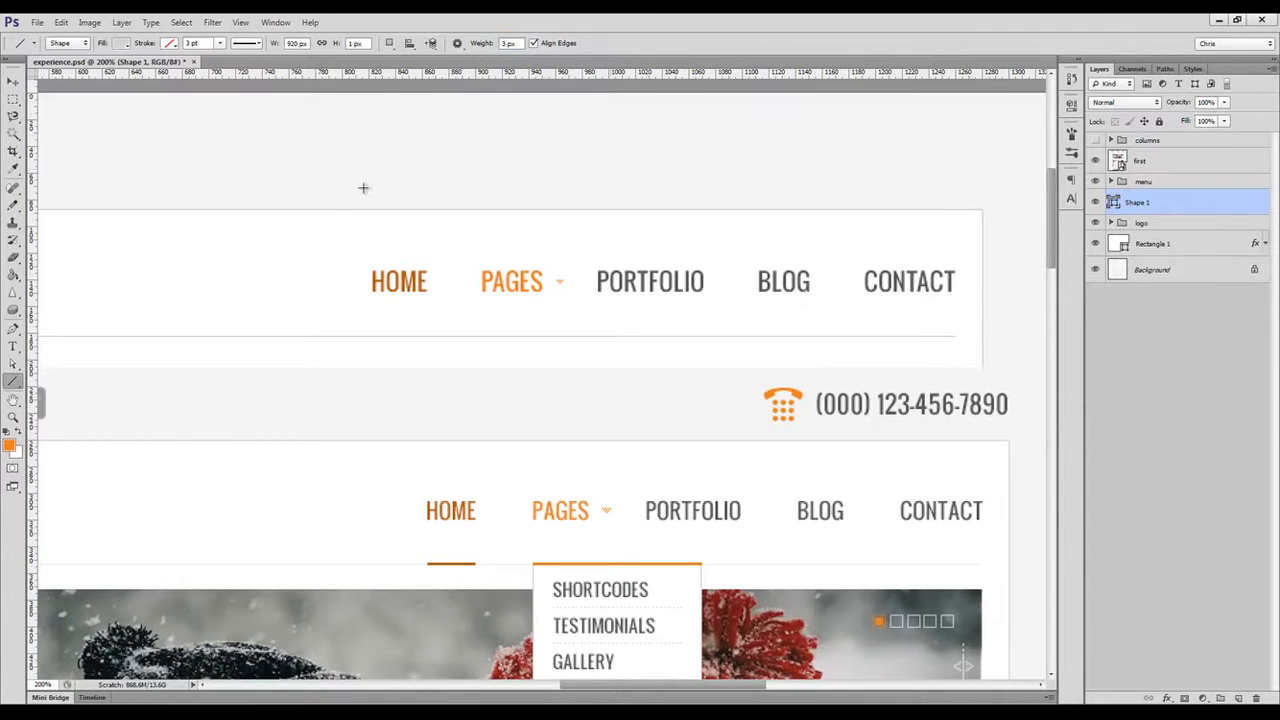
{"action": "key", "text": "x"}
{"action": "left_click_drag", "start_coordinate": [485, 334], "coordinate": [632, 336]}
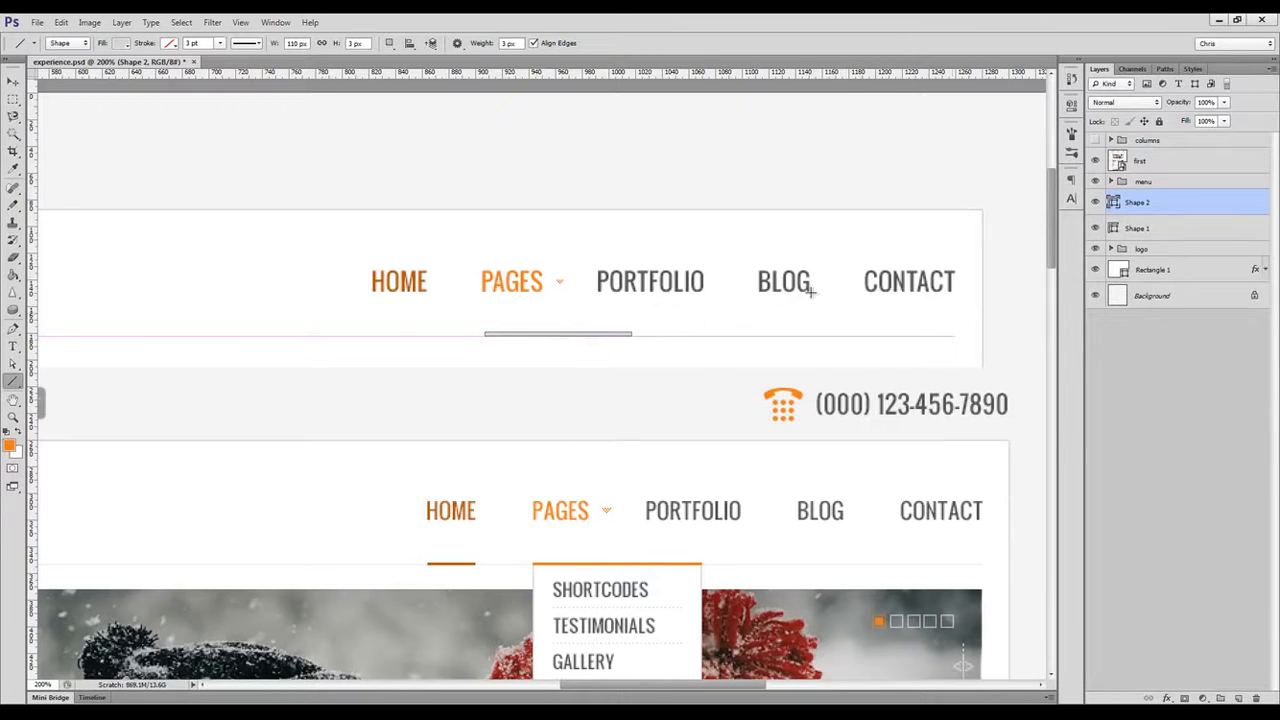
Fill the short line with the orange sampled from PAGES and nudge it down onto the divider.
{"action": "double_click", "coordinate": [1113, 203]}
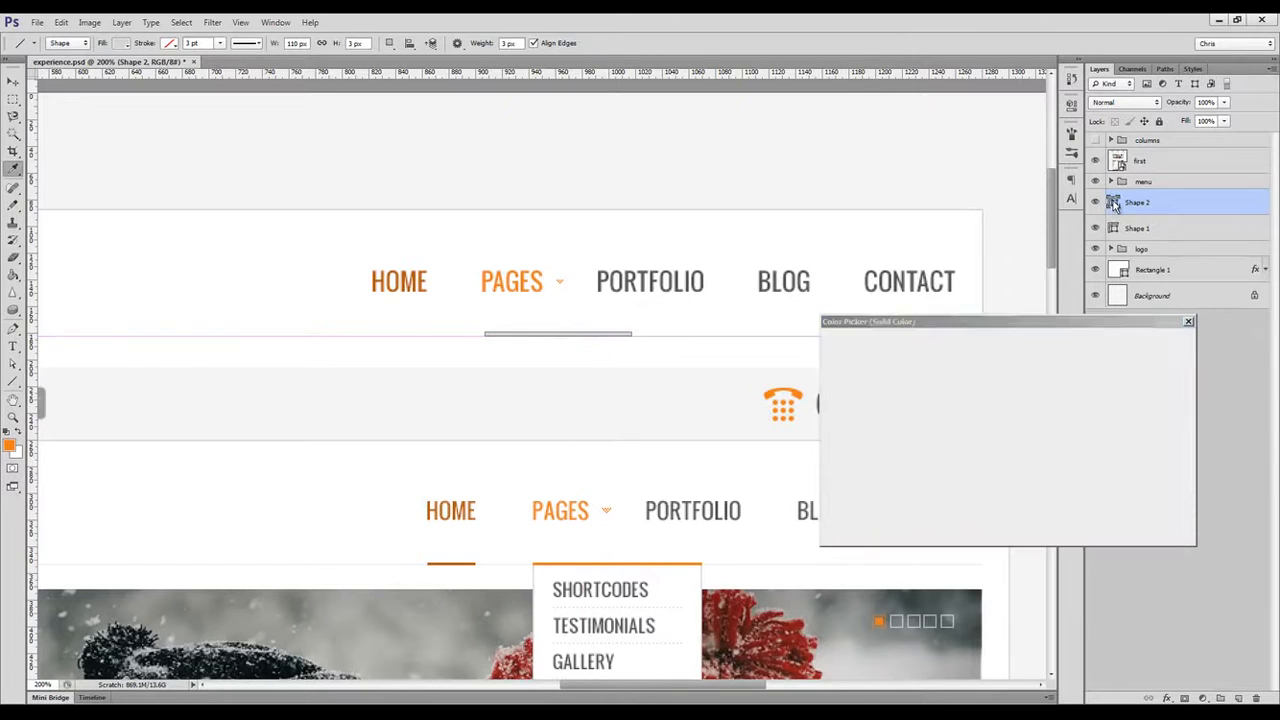
{"action": "left_click", "coordinate": [488, 283]}
{"action": "left_click", "coordinate": [1140, 342]}
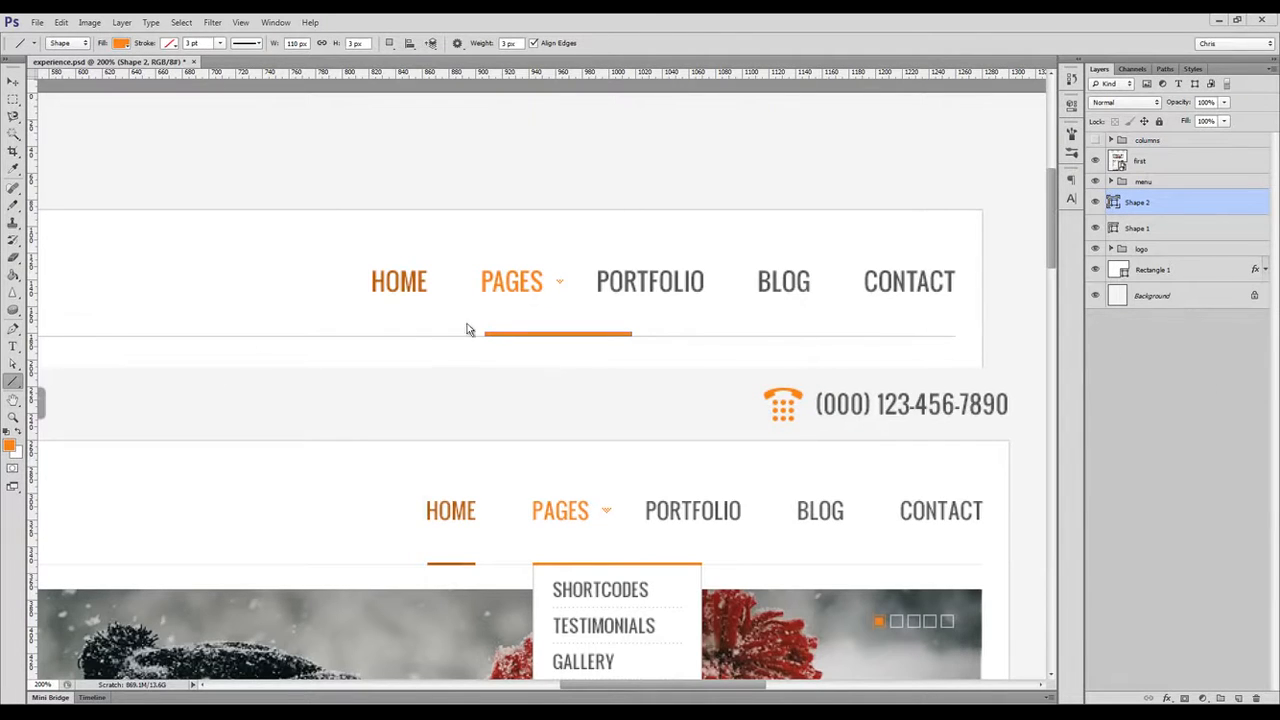
{"action": "key", "text": "v"}
{"action": "key", "text": "Down"}
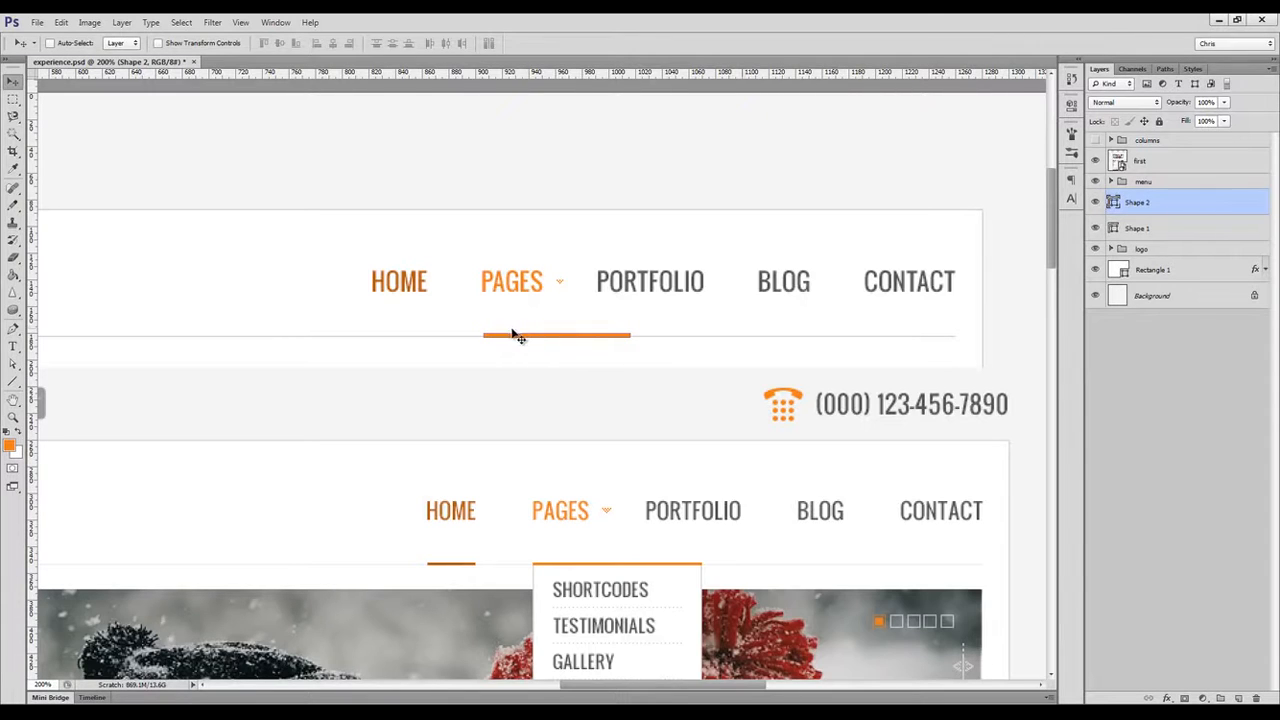
Draw a rectangle about 111 by 127 px downward from the orange line for the dropdown background.
{"action": "key", "text": "u"}
{"action": "key", "text": "shift+u"}
{"action": "key", "text": "shift+u"}
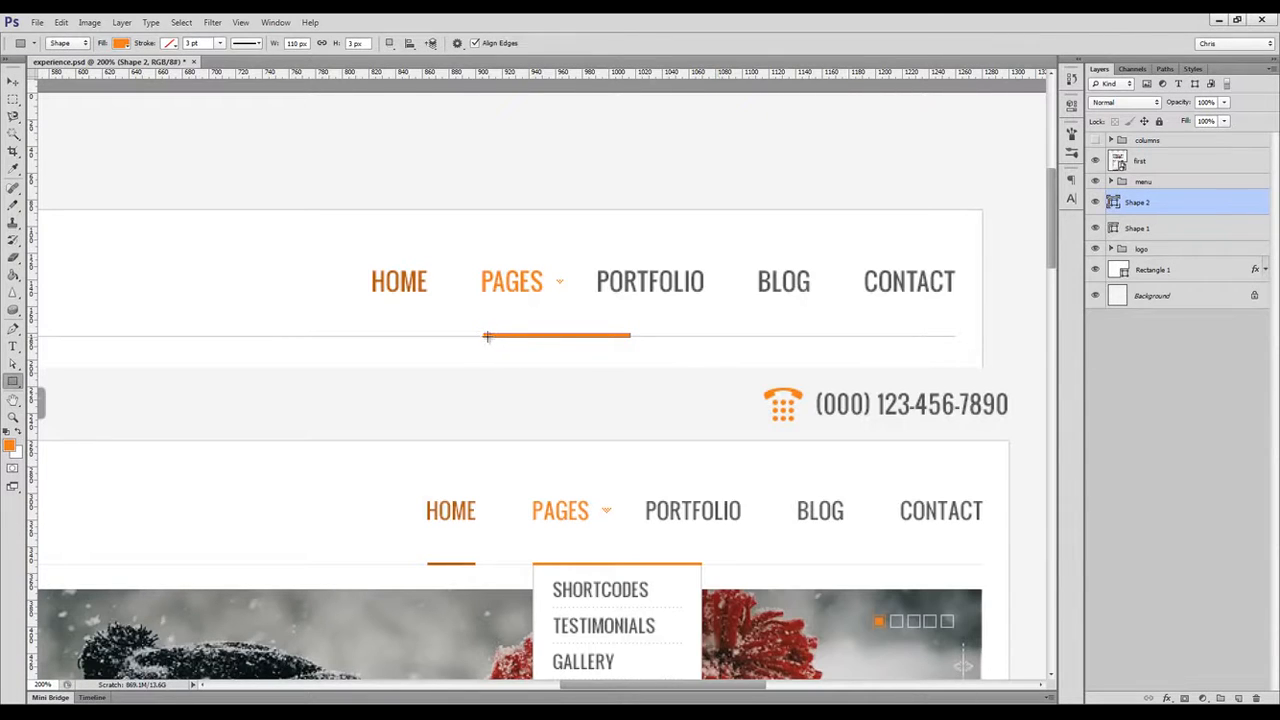
{"action": "left_click_drag", "start_coordinate": [484, 336], "coordinate": [630, 507]}
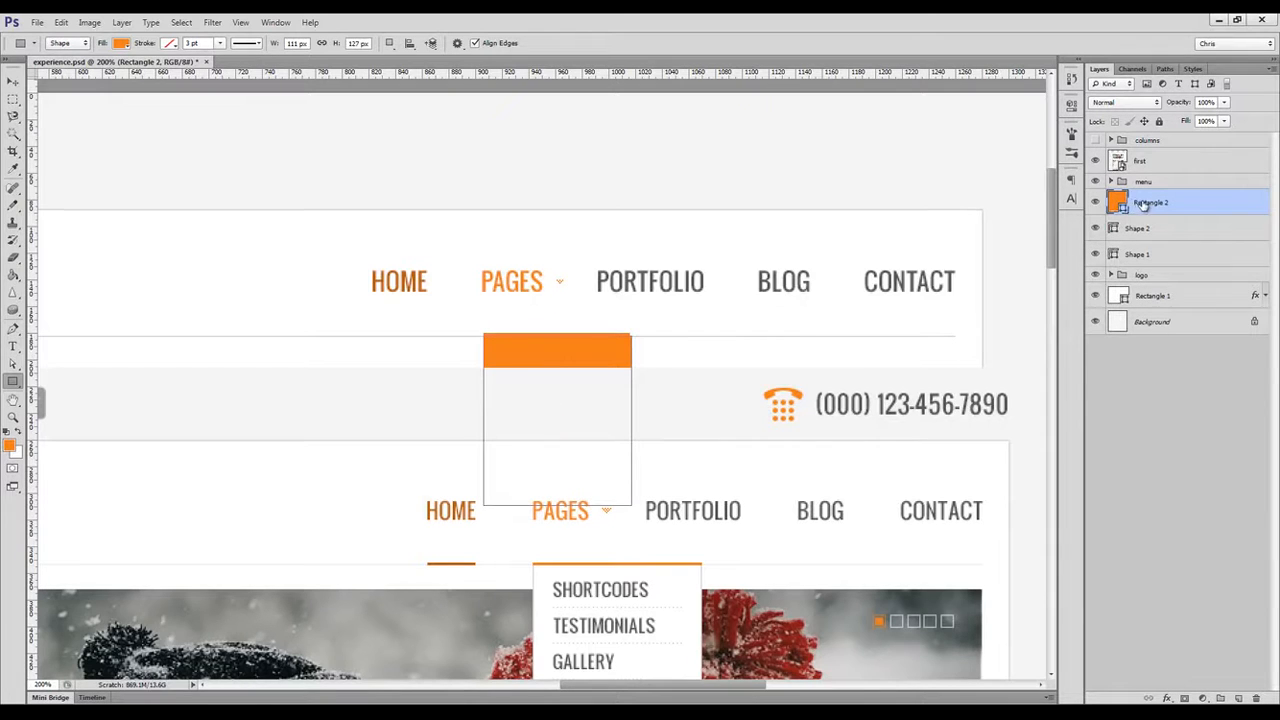
Rename the dropdown rectangle's layer as bg and fill it with white ffffff sampled from the container.
{"action": "double_click", "coordinate": [1140, 202]}
{"action": "type", "text": "bg"}
{"action": "key", "text": "Return"}
{"action": "double_click", "coordinate": [1121, 202]}
{"action": "left_click", "coordinate": [852, 302]}
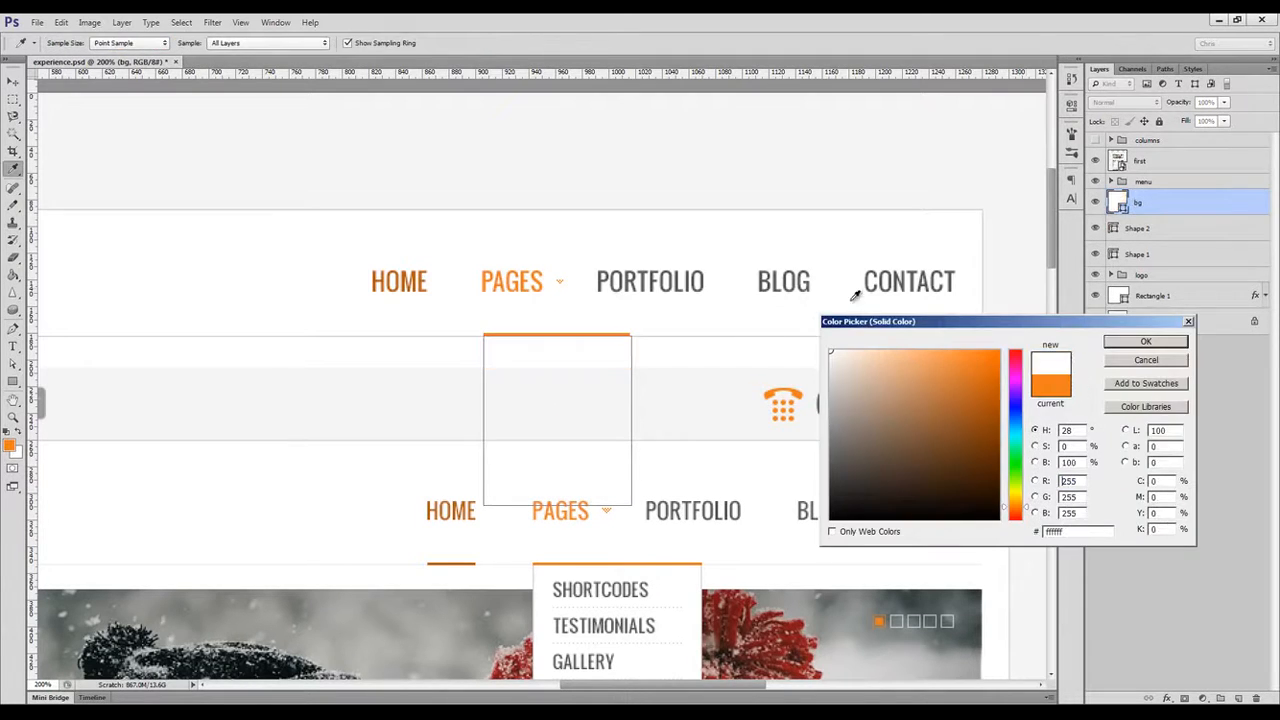
{"action": "left_click", "coordinate": [1140, 340]}
Hide the reference design and add an outside black stroke to the bg rectangle.
{"action": "left_click", "coordinate": [1113, 163]}
{"action": "left_click", "coordinate": [1095, 161]}
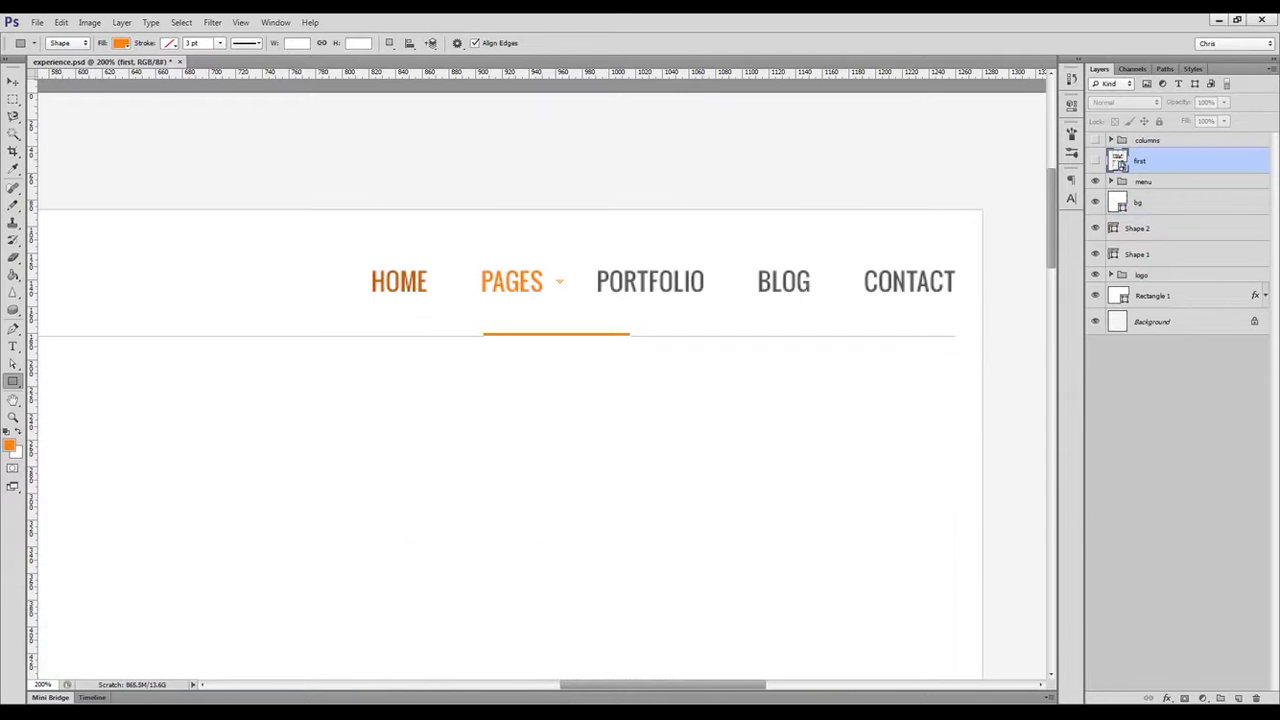
{"action": "key", "text": "v"}
{"action": "left_click", "coordinate": [546, 397], "text": "ctrl"}
{"action": "left_click", "coordinate": [1166, 698]}
{"action": "left_click", "coordinate": [1182, 599]}
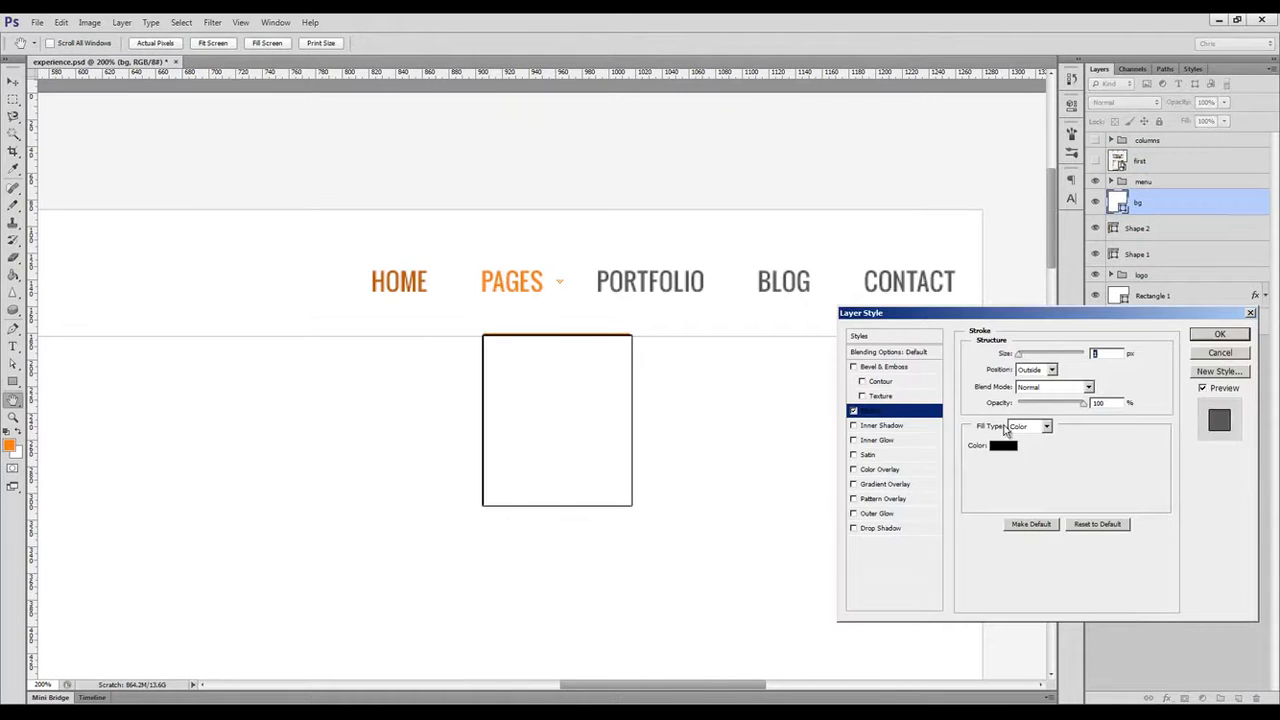
{"action": "left_click", "coordinate": [1221, 338]}
Show the reference design again and move it further down, clear of the dropdown box.
{"action": "left_click", "coordinate": [1095, 161]}
{"action": "left_click_drag", "start_coordinate": [748, 492], "coordinate": [760, 650]}
{"action": "left_click_drag", "start_coordinate": [720, 548], "coordinate": [580, 325]}
Add a text layer inside the dropdown box listing SHORTCODES, TESTIMONIALS, GALLERY, ERROR 404, CLIENTS and FAQ on separate lines.
{"action": "key", "text": "t"}
{"action": "left_click", "coordinate": [356, 134]}
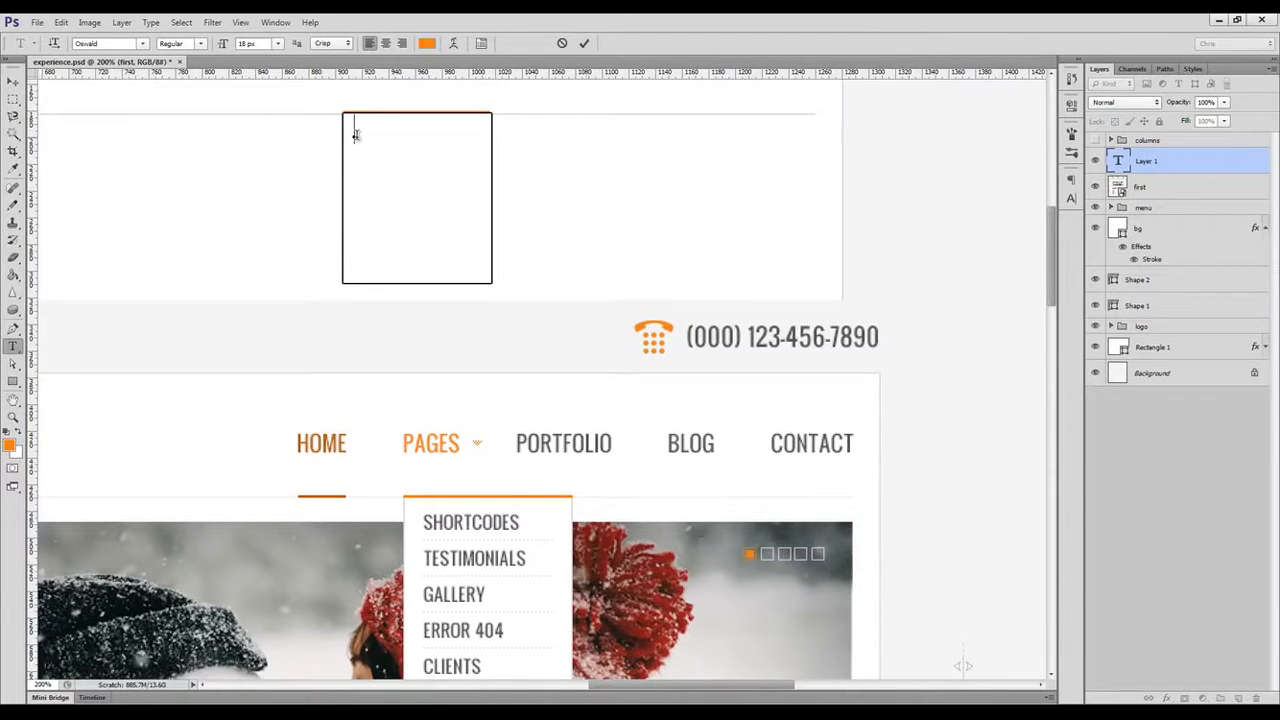
{"action": "type", "text": "SHORTCODES"}
{"action": "key", "text": "Return"}
{"action": "type", "text": "T"}
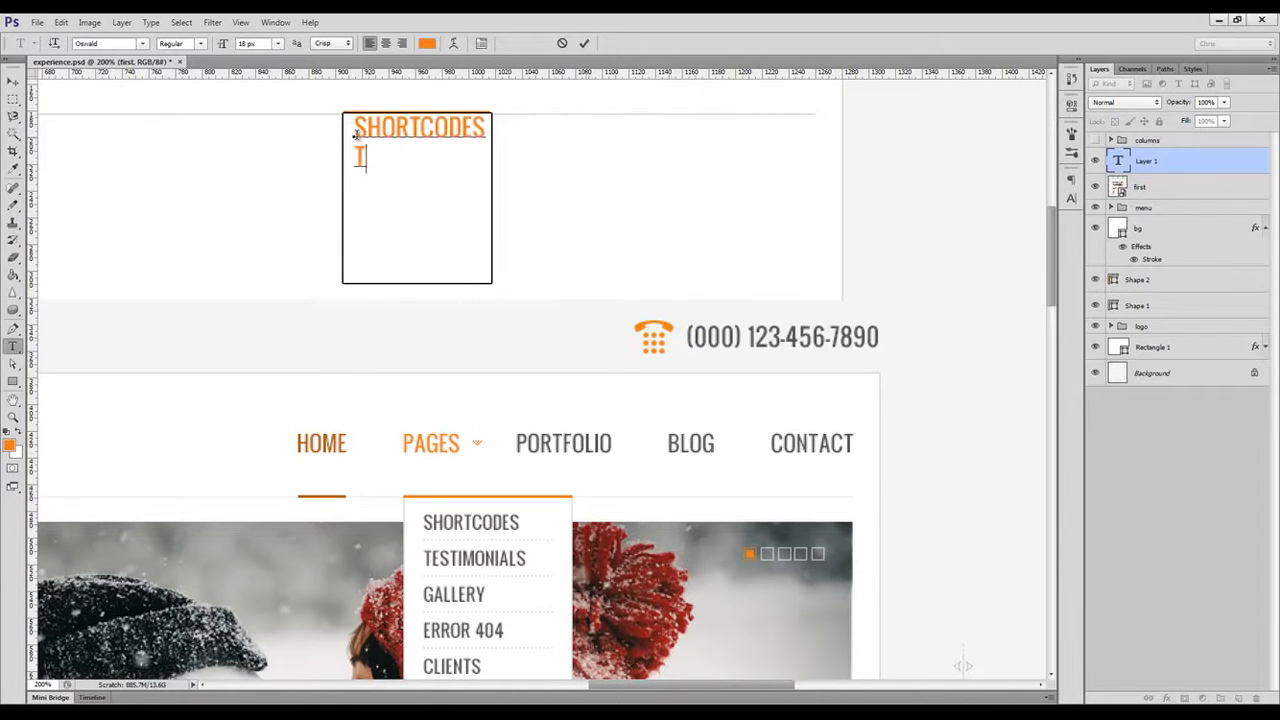
{"action": "type", "text": "ESTIMONIALS"}
{"action": "key", "text": "Return"}
{"action": "type", "text": "GALLERY"}
{"action": "key", "text": "Return"}
{"action": "type", "text": "ERROR 404"}
{"action": "key", "text": "Return"}
{"action": "type", "text": "CLIENTS"}
{"action": "scroll", "coordinate": [305, 196], "scroll_direction": "down", "scroll_amount": 1}
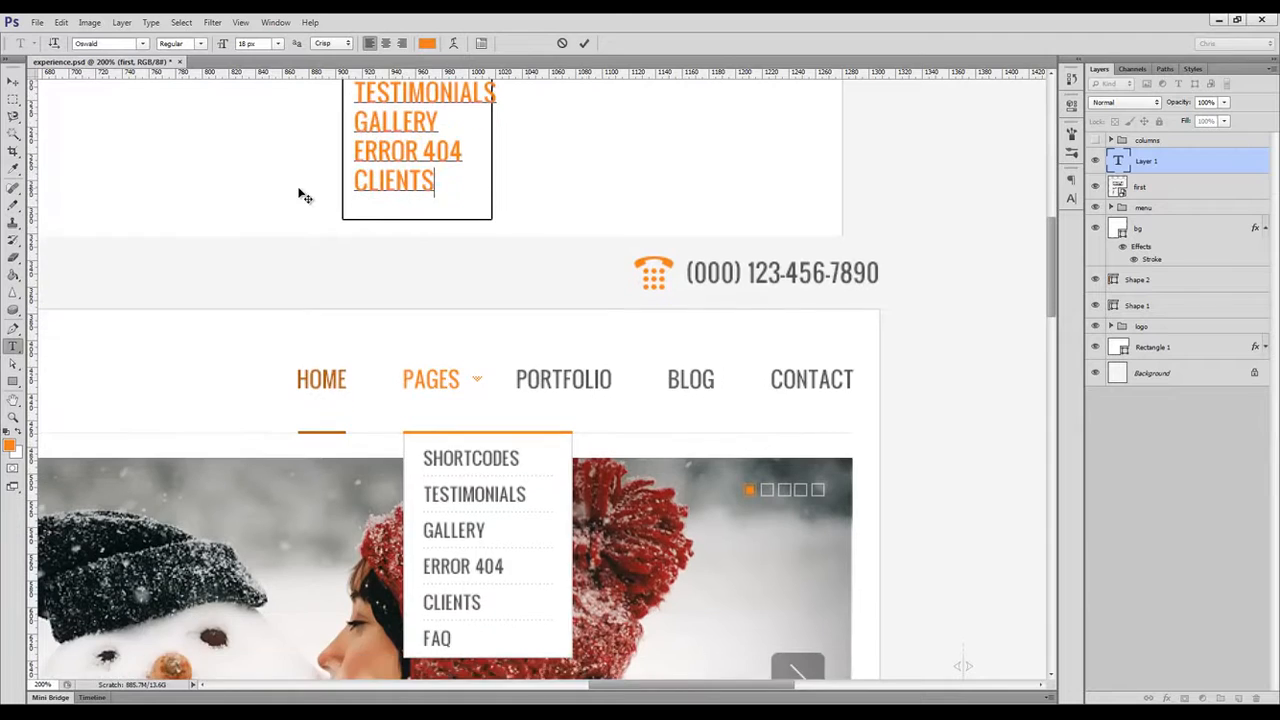
{"action": "key", "text": "Return"}
{"action": "type", "text": "FAQ"}
{"action": "scroll", "coordinate": [305, 196], "scroll_direction": "up", "scroll_amount": 5}
{"action": "key", "text": "ctrl+Return"}
Set the dropdown text to 14 px in dark gray 555555.
{"action": "key", "text": "v"}
{"action": "left_click", "coordinate": [1072, 199]}
{"action": "left_click_drag", "start_coordinate": [933, 207], "coordinate": [972, 215]}
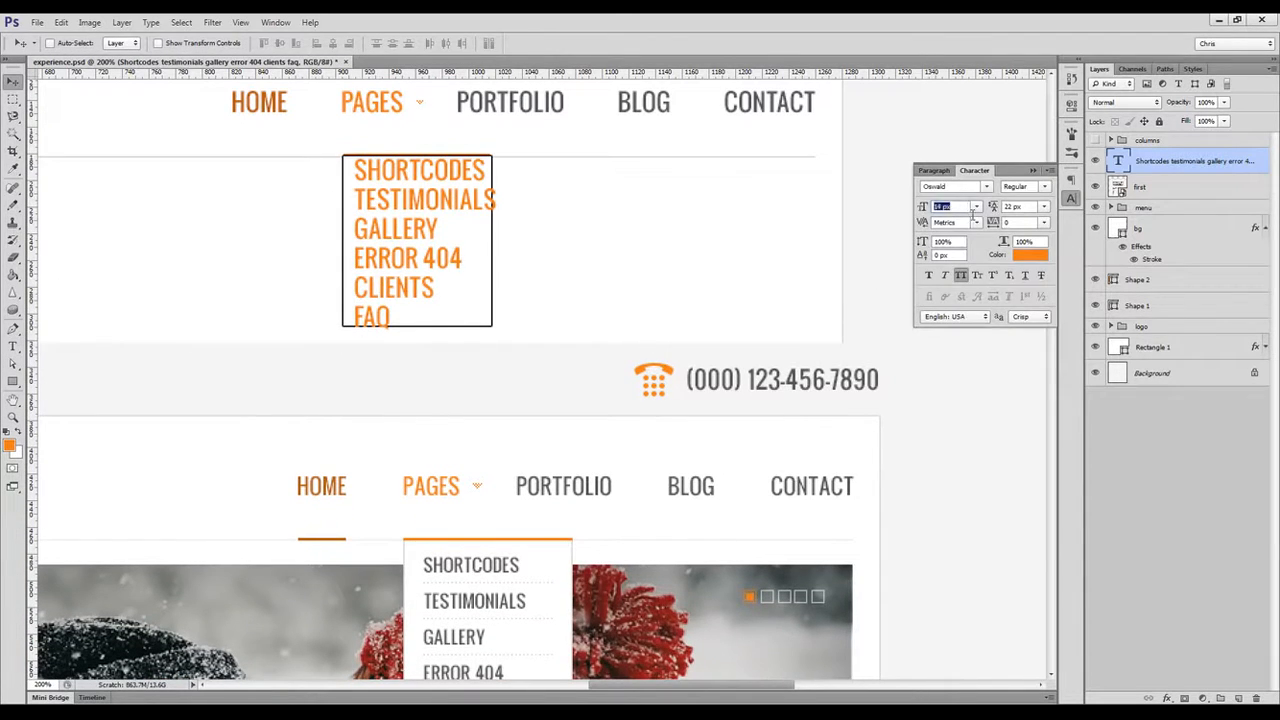
{"action": "type", "text": "14"}
{"action": "key", "text": "Return"}
{"action": "left_click", "coordinate": [1030, 255]}
{"action": "type", "text": "555555"}
{"action": "key", "text": "Return"}
Shift the dropdown text down slightly and set its leading to 28 px.
{"action": "left_click_drag", "start_coordinate": [351, 270], "coordinate": [351, 278]}
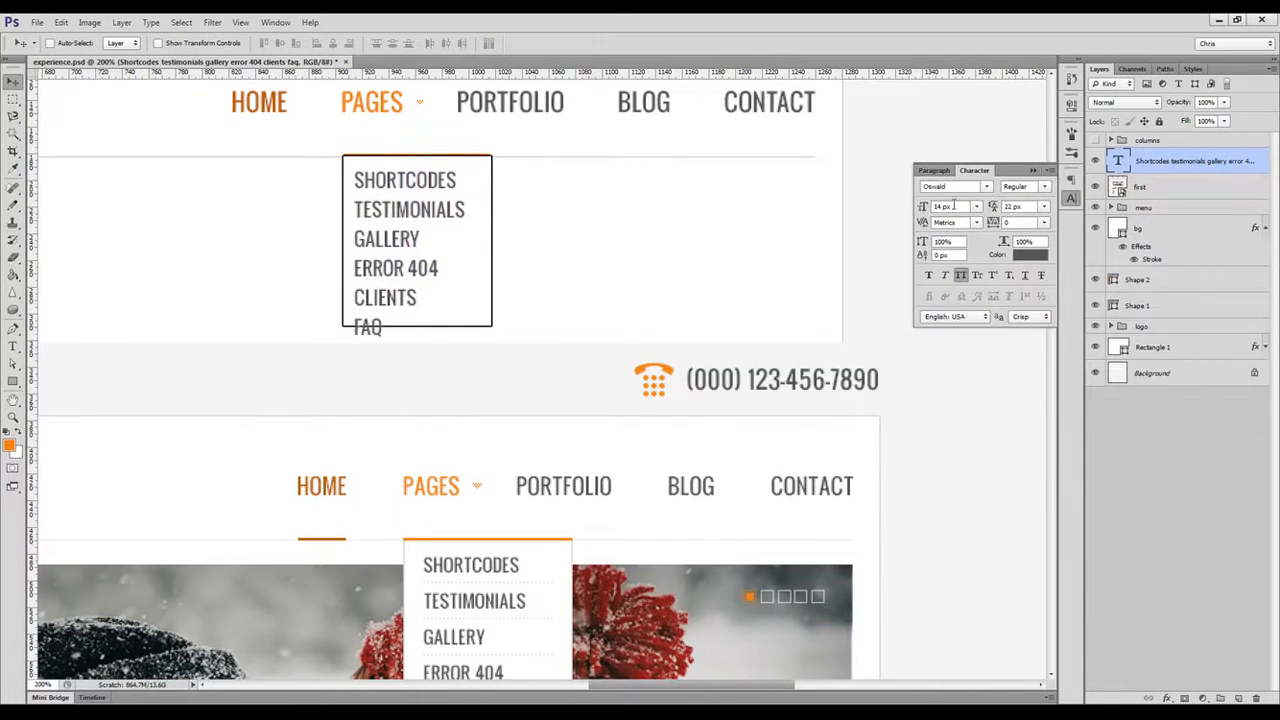
{"action": "type", "text": "27"}
{"action": "key", "text": "Return"}
{"action": "left_click_drag", "start_coordinate": [994, 209], "coordinate": [995, 208]}
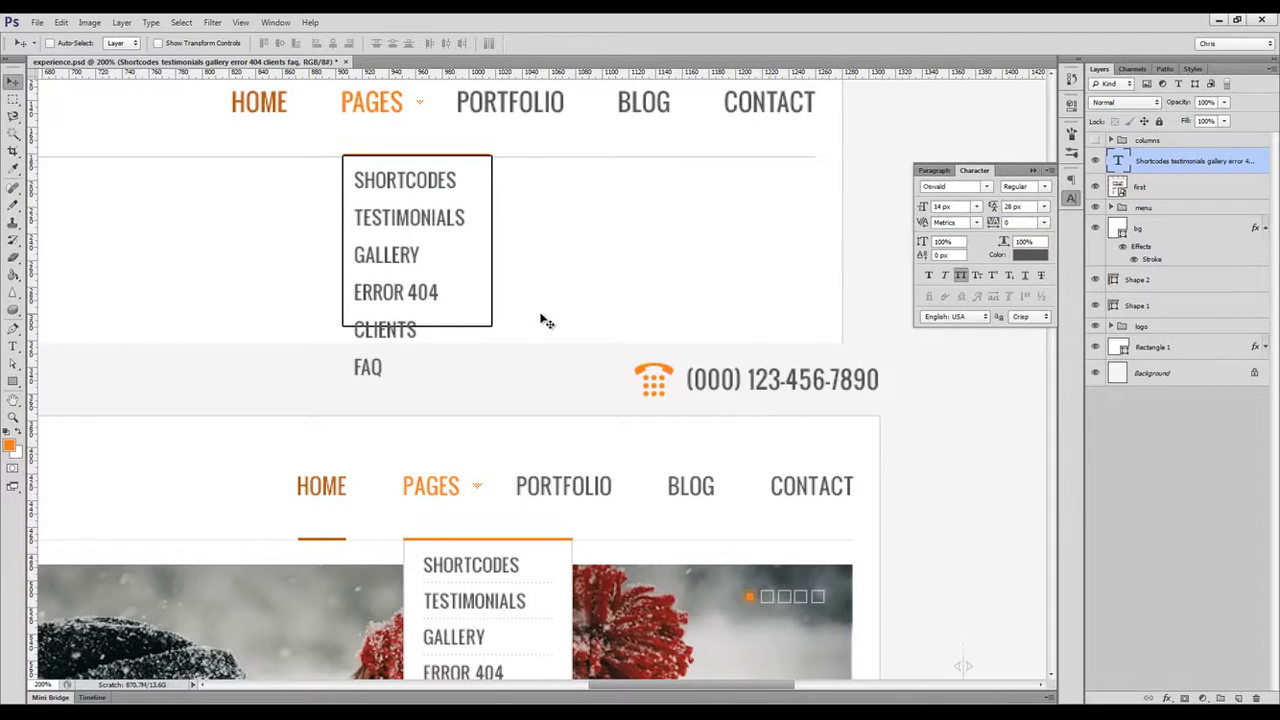
Stretch the dropdown background downward to enclose FAQ and move the reference design lower.
{"action": "left_click", "coordinate": [480, 332], "text": "ctrl"}
{"action": "key", "text": "ctrl+t"}
{"action": "left_click_drag", "start_coordinate": [416, 327], "coordinate": [436, 403]}
{"action": "key", "text": "Return"}
{"action": "left_click", "coordinate": [1140, 192]}
{"action": "left_click_drag", "start_coordinate": [648, 368], "coordinate": [657, 496]}
Change the bg rectangle's stroke to the light gray sampled from the header divider and collapse its layer effects.
{"action": "left_click", "coordinate": [466, 388], "text": "ctrl"}
{"action": "double_click", "coordinate": [1150, 260]}
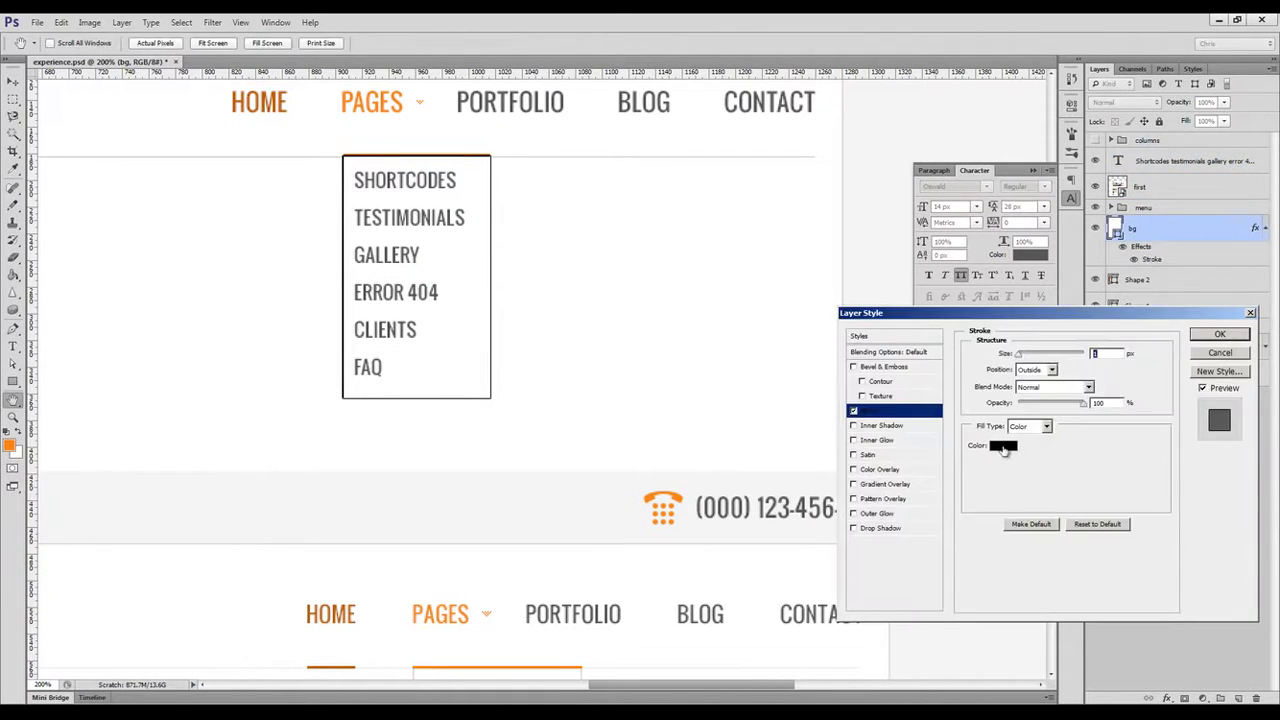
{"action": "left_click", "coordinate": [1004, 446]}
{"action": "left_click", "coordinate": [791, 152]}
{"action": "left_click", "coordinate": [1143, 339]}
{"action": "left_click", "coordinate": [1218, 336]}
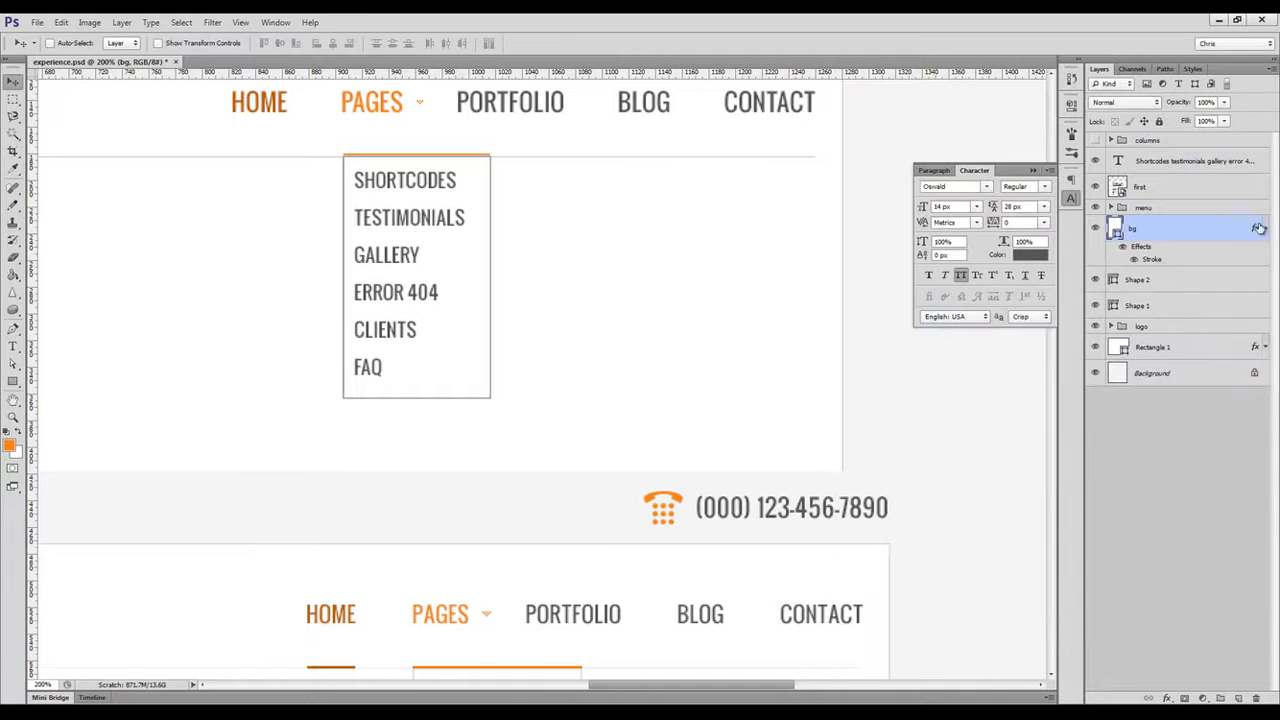
{"action": "left_click", "coordinate": [1265, 228]}
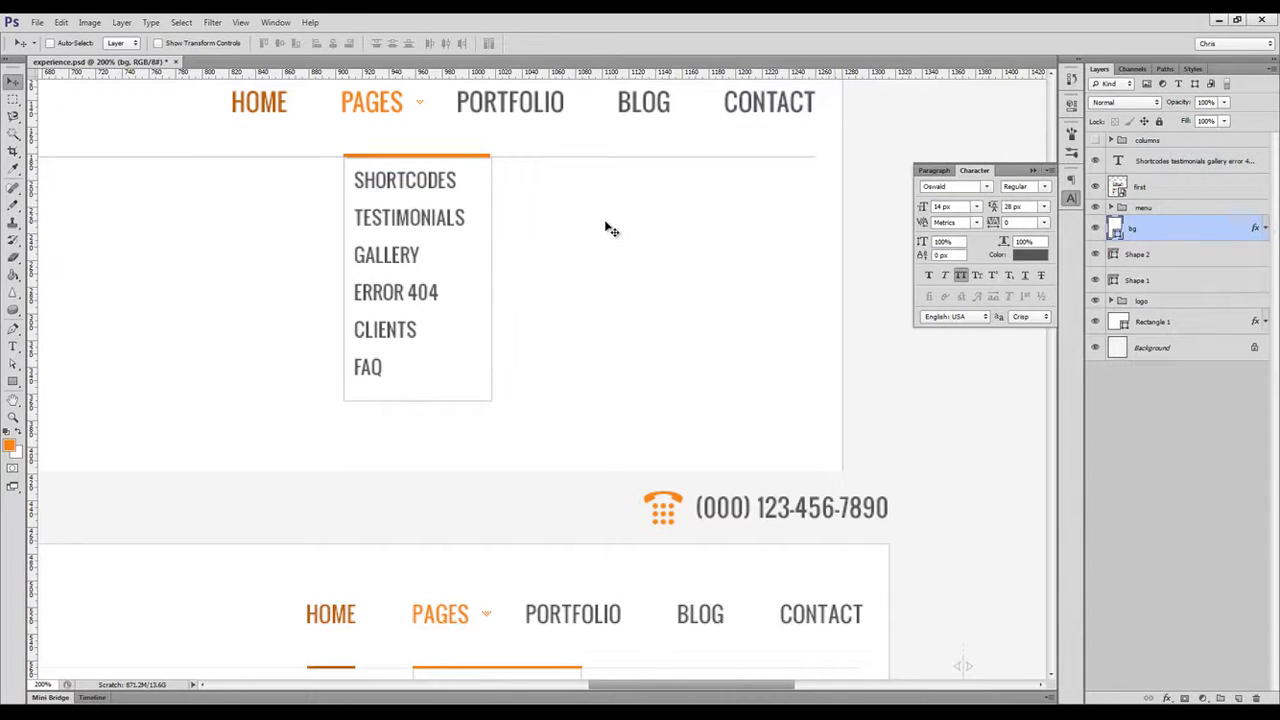
Place the bg layer beneath the short orange line and stretch the line's right end to the dropdown box's edge.
{"action": "left_click_drag", "start_coordinate": [1172, 234], "coordinate": [1155, 264]}
{"action": "left_click", "coordinate": [1141, 233]}
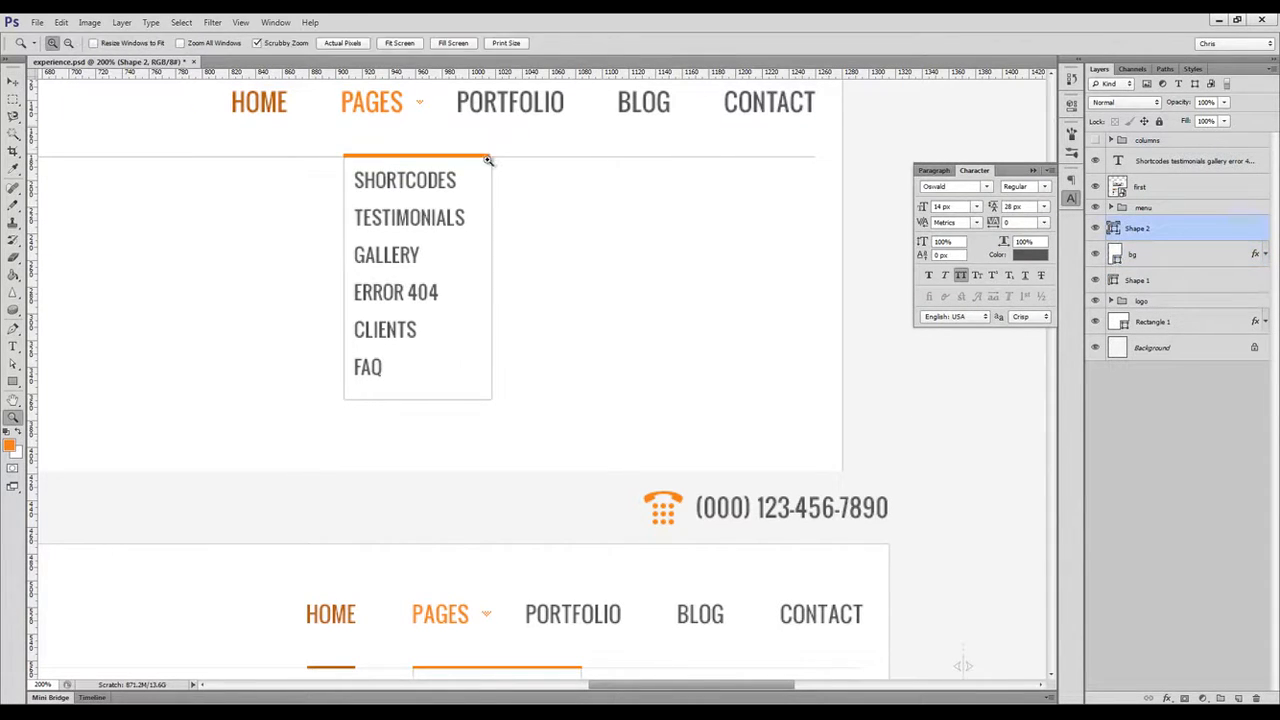
{"action": "key", "text": "ctrl+t"}
{"action": "left_click_drag", "start_coordinate": [485, 155], "coordinate": [605, 212]}
{"action": "key", "text": "Return"}
{"action": "key", "text": "ctrl+t"}
{"action": "left_click_drag", "start_coordinate": [491, 202], "coordinate": [511, 203]}
{"action": "key", "text": "Return"}
Nudge the dropdown text down 2 px within its box.
{"action": "key", "text": "ctrl+1"}
{"action": "left_click_drag", "start_coordinate": [588, 418], "coordinate": [600, 353], "text": "space"}
{"action": "left_click_drag", "start_coordinate": [511, 336], "coordinate": [566, 366], "text": "ctrl+space"}
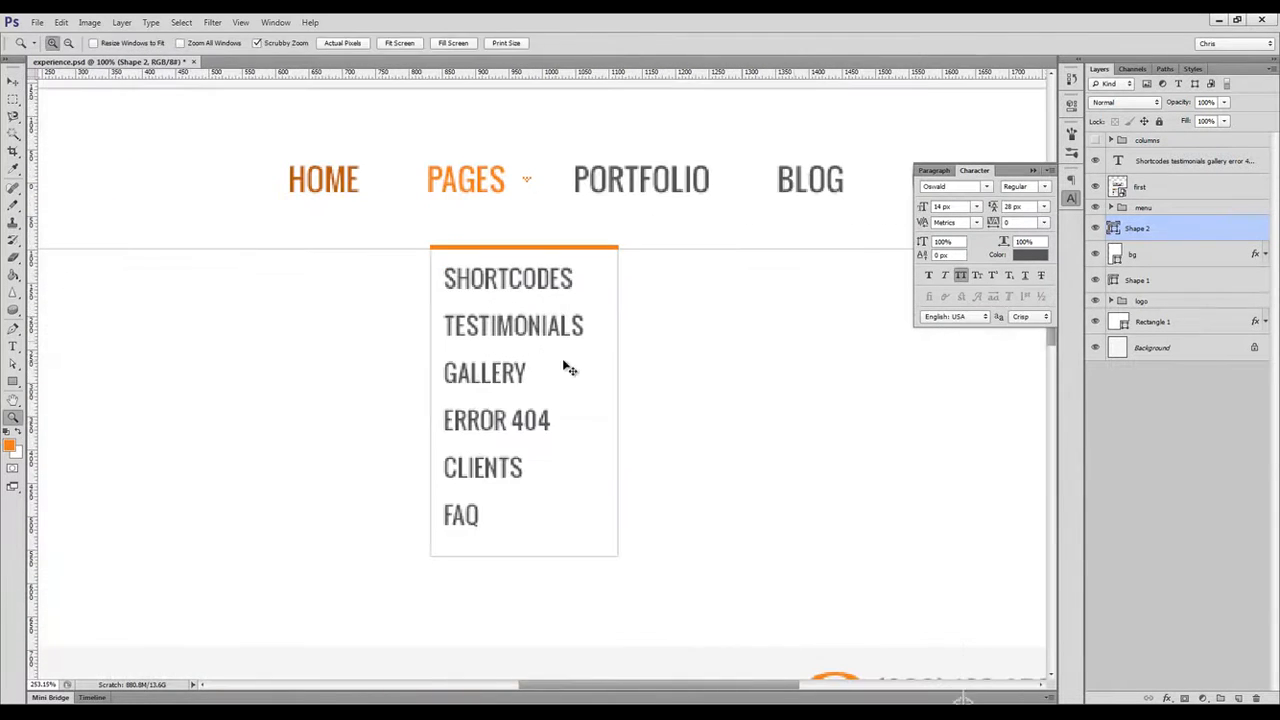
{"action": "left_click", "coordinate": [507, 326], "text": "ctrl"}
{"action": "key", "text": "Down"}
{"action": "key", "text": "Down"}
{"action": "key", "text": "Down"}
{"action": "key", "text": "Up"}
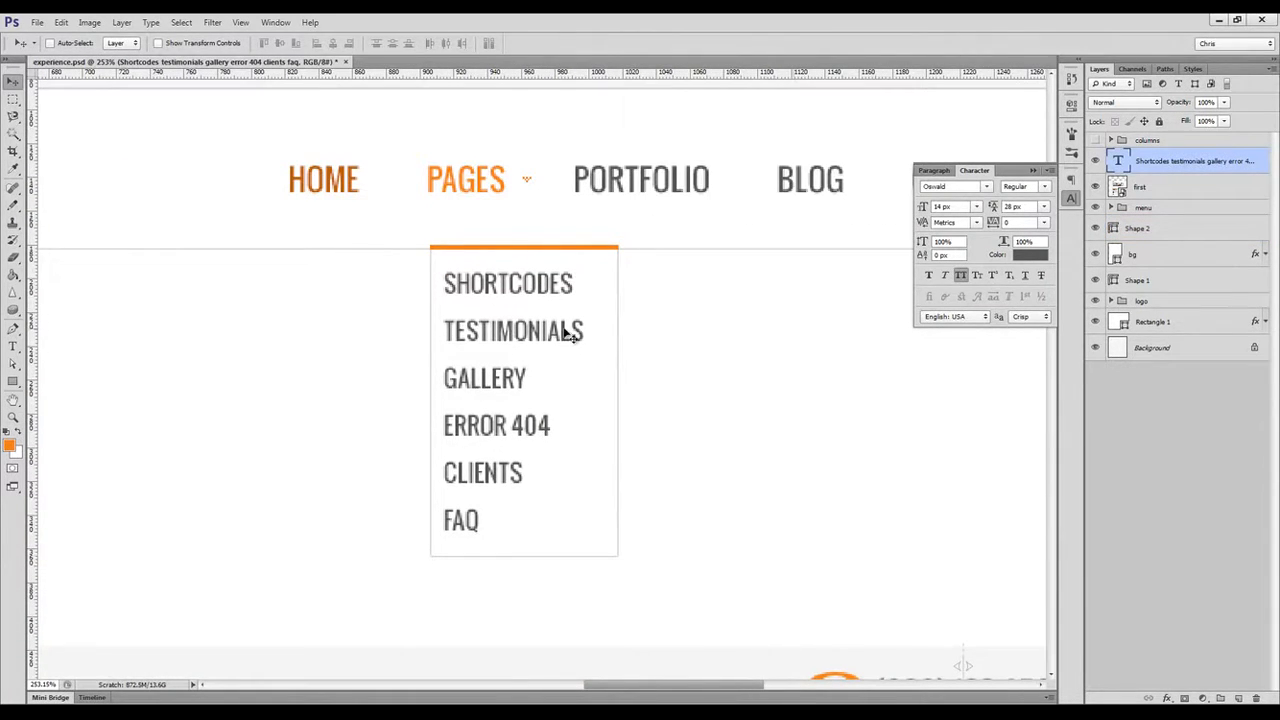
On a new layer, draw a dotted orange line between SHORTCODES and TESTIMONIALS with a 1 px Pencil using widened brush spacing.
{"action": "key", "text": "b"}
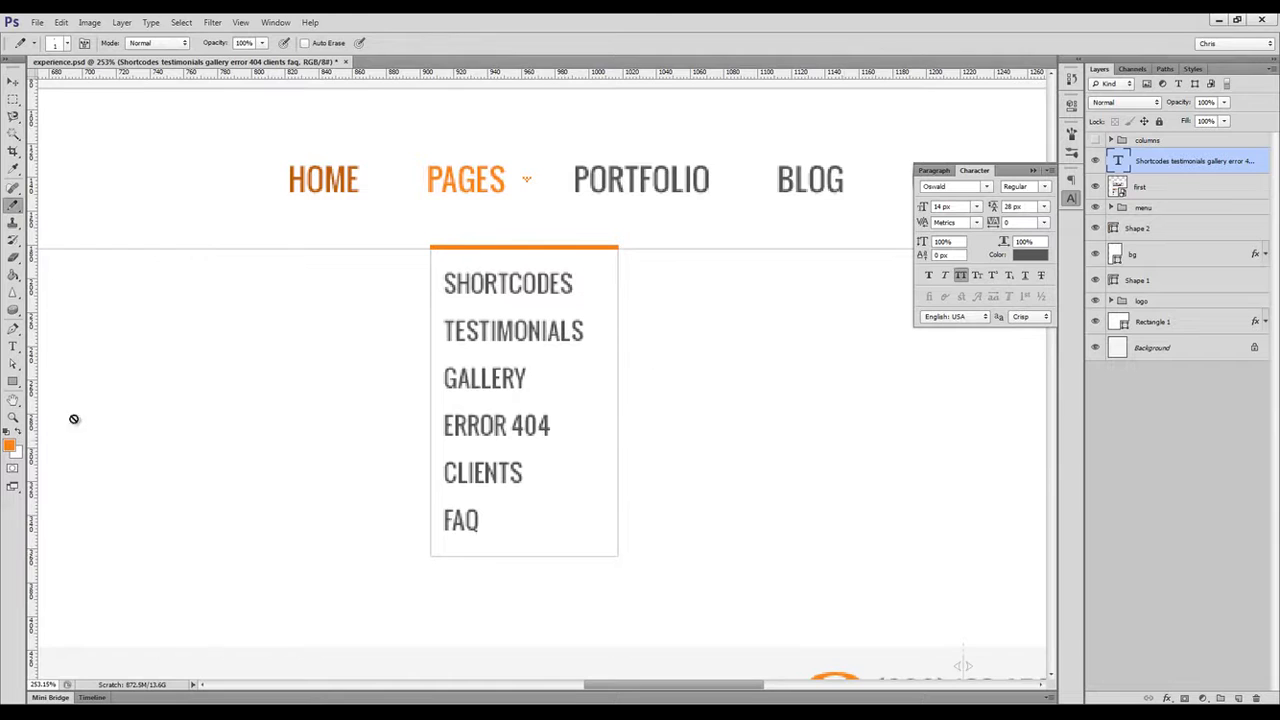
{"action": "left_click", "coordinate": [1238, 698]}
{"action": "left_click", "coordinate": [84, 43]}
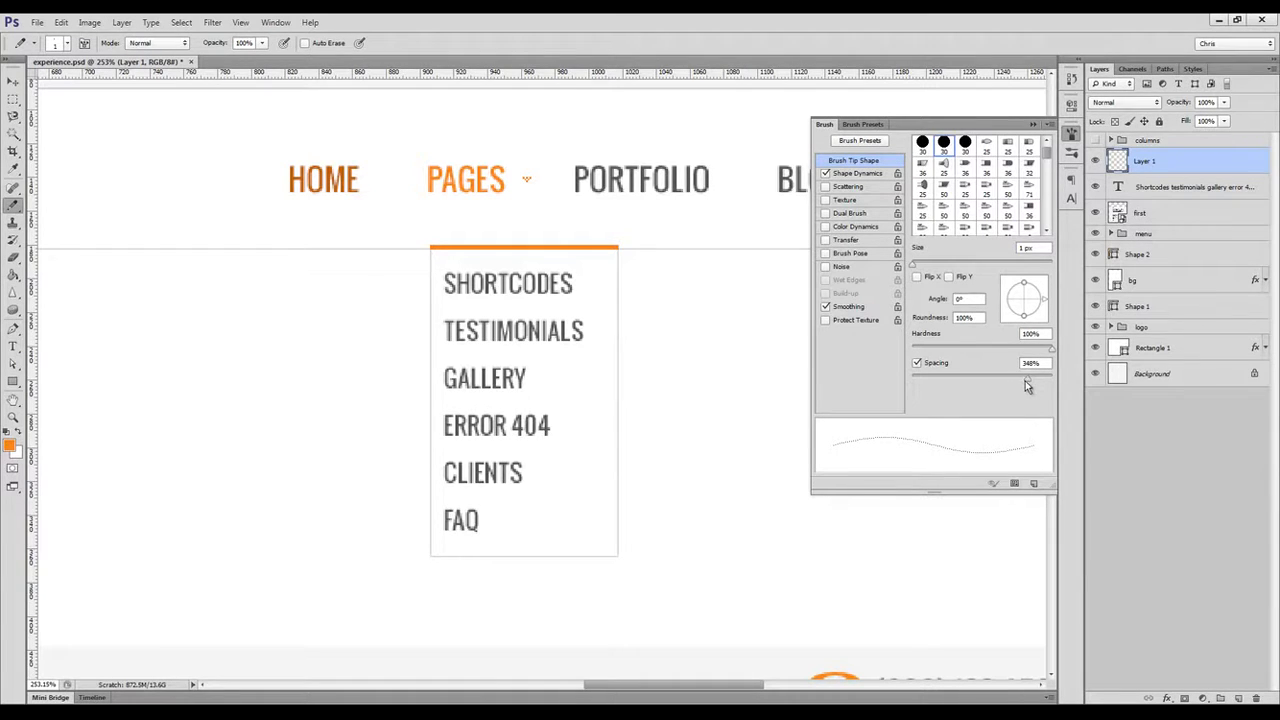
{"action": "left_click_drag", "start_coordinate": [1026, 381], "coordinate": [937, 385]}
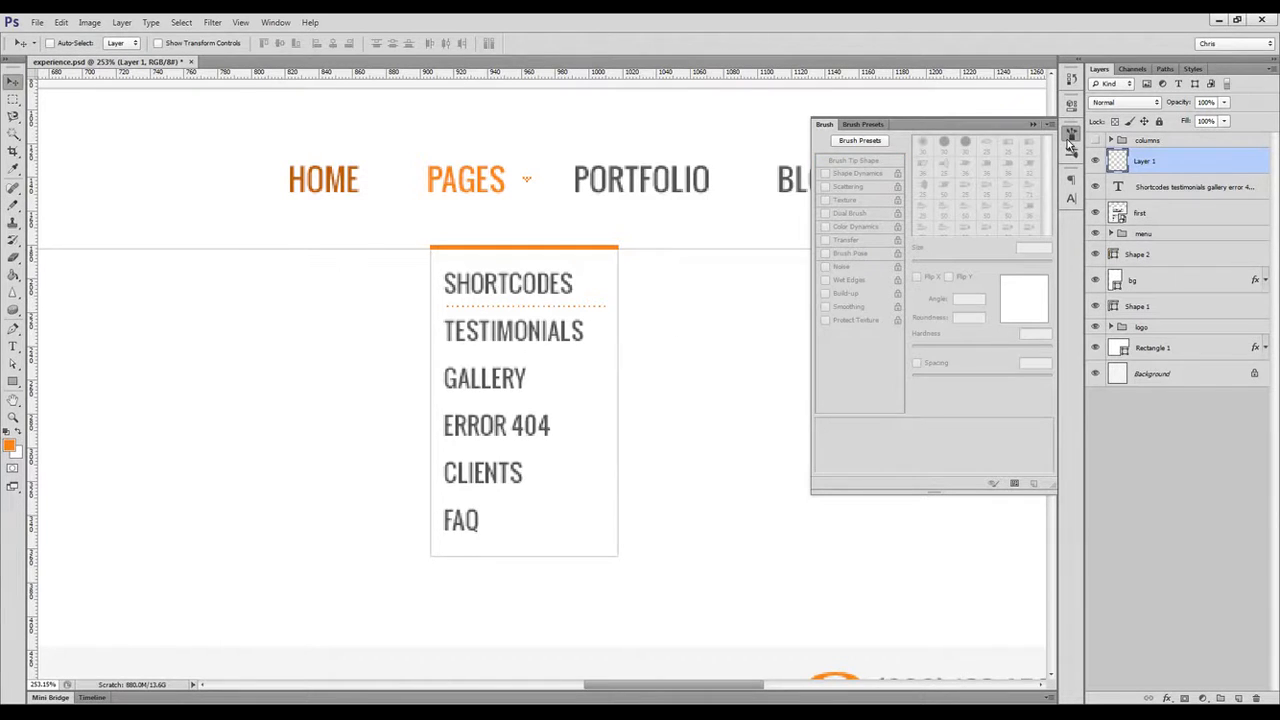
{"action": "left_click", "coordinate": [1071, 133]}
Align the dotted line with the left edge of the dropdown text and delete the excess dots at its right end.
{"action": "key", "text": "v"}
{"action": "scroll", "coordinate": [503, 323], "scroll_direction": "up", "scroll_amount": 5}
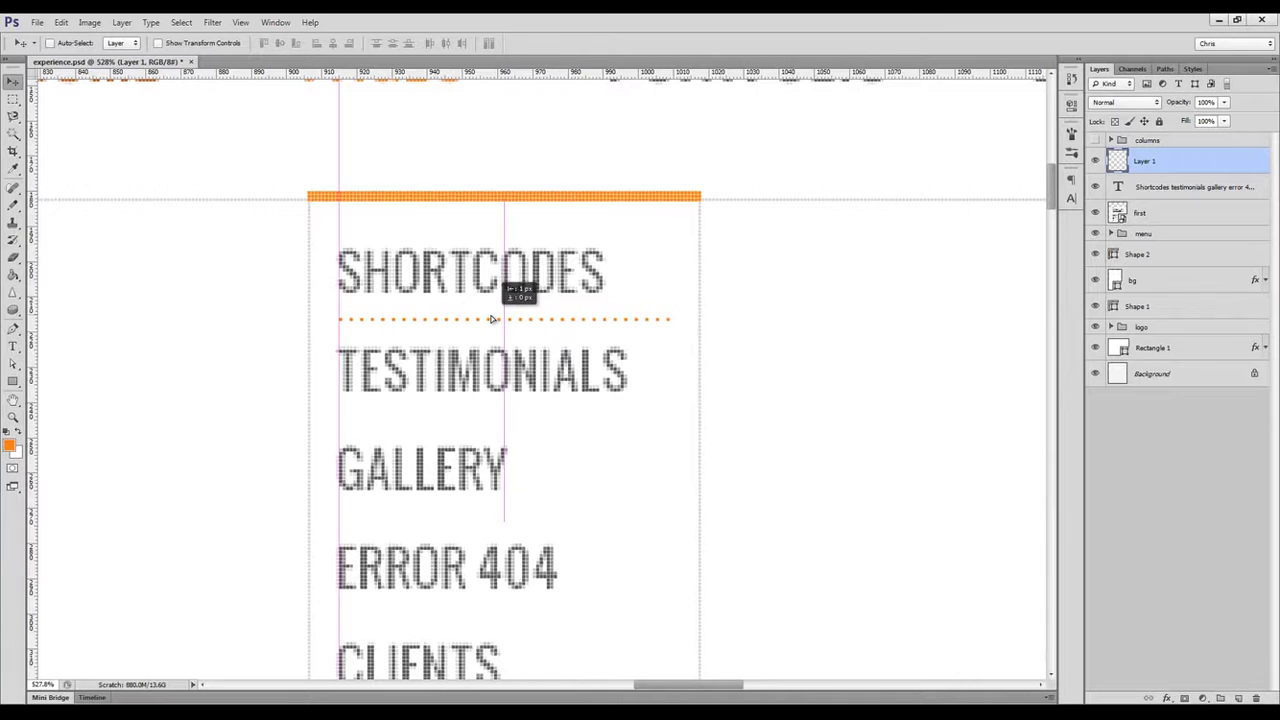
{"action": "key", "text": "m"}
{"action": "key", "text": "e"}
{"action": "key", "text": "shift+e"}
{"action": "key", "text": "m"}
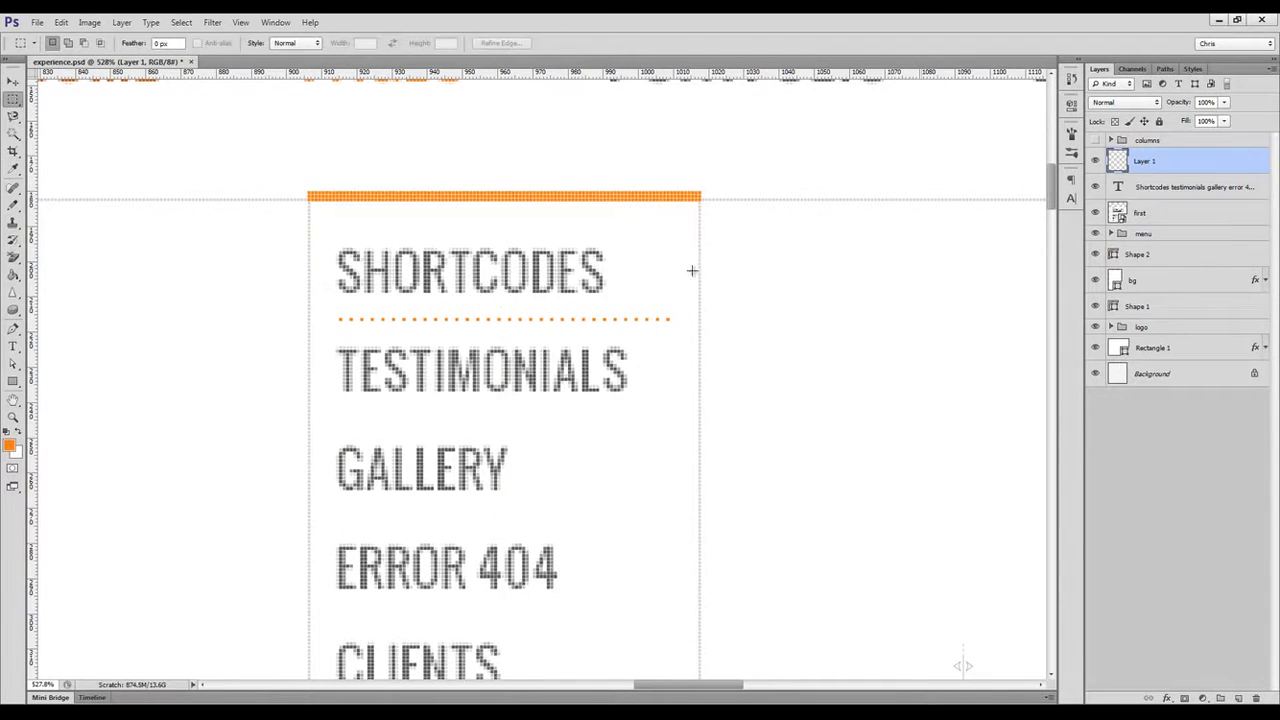
{"action": "left_click_drag", "start_coordinate": [694, 265], "coordinate": [666, 356]}
{"action": "key", "text": "Delete"}
{"action": "key", "text": "ctrl+d"}
Apply a Color Overlay in light gray b8b8b8 to the dotted line.
{"action": "left_click", "coordinate": [1168, 698]}
{"action": "left_click", "coordinate": [1185, 650]}
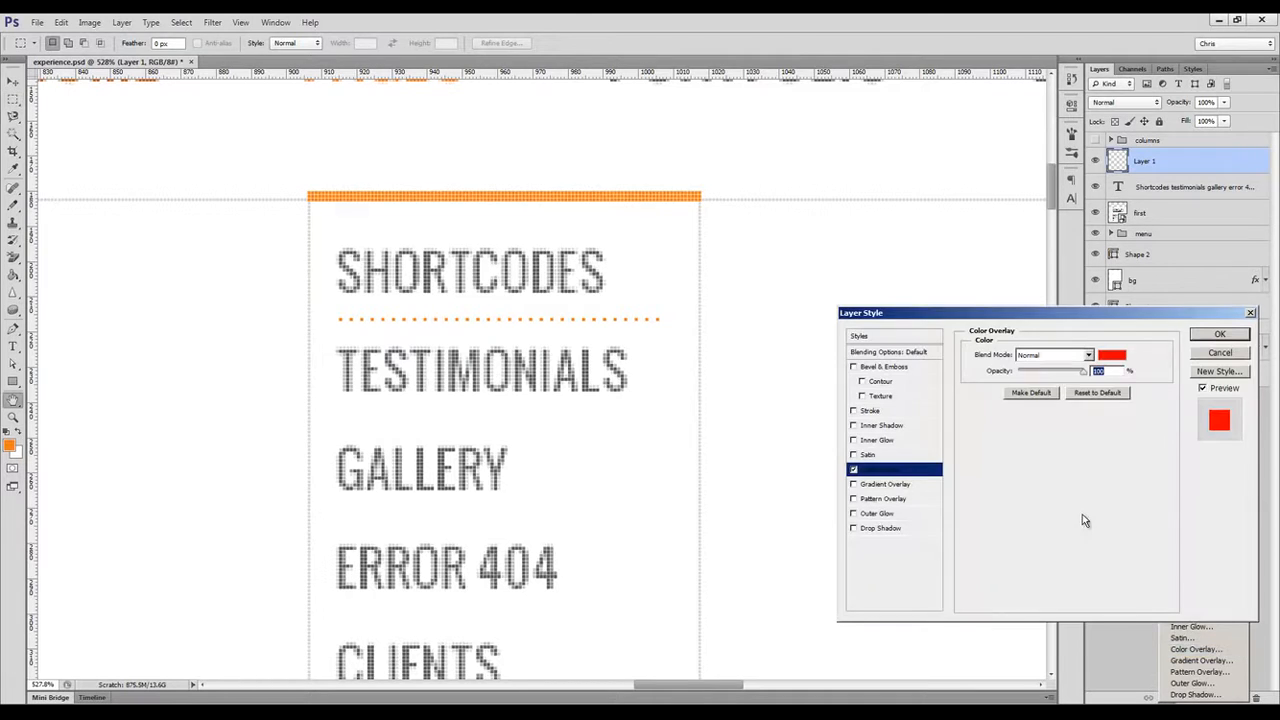
{"action": "left_click", "coordinate": [1112, 358]}
{"action": "left_click_drag", "start_coordinate": [871, 425], "coordinate": [797, 396]}
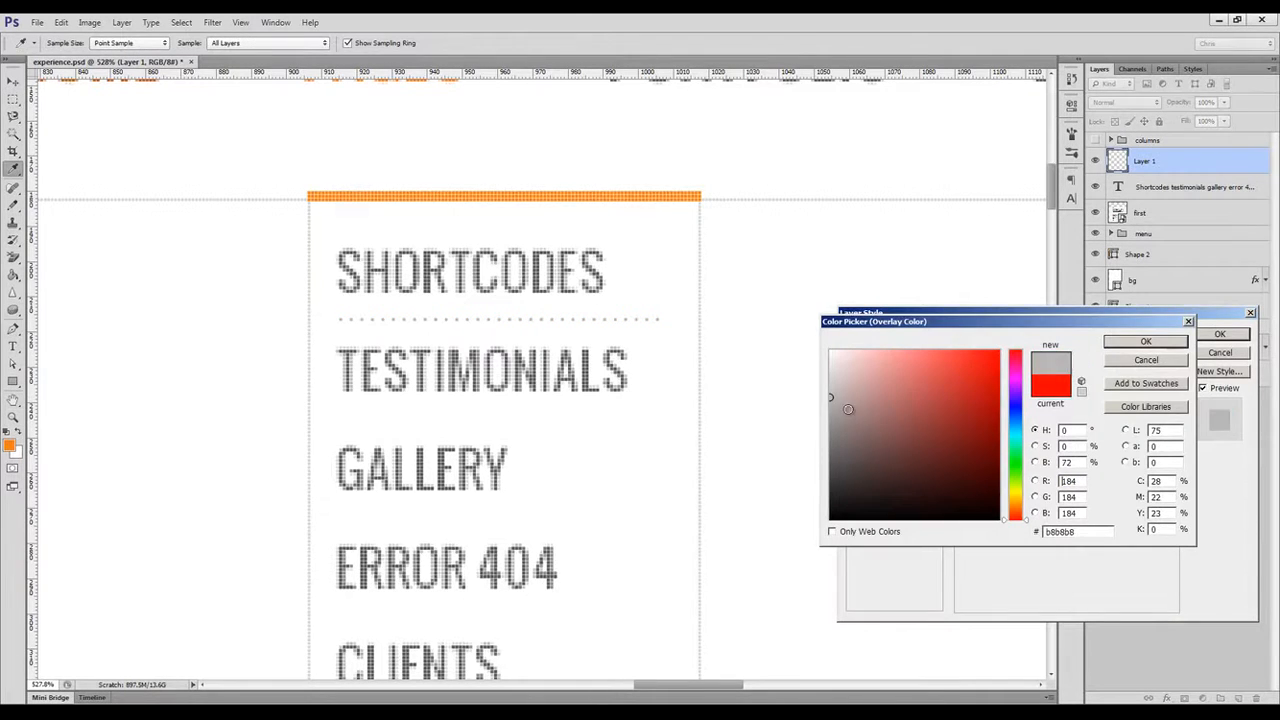
{"action": "left_click", "coordinate": [1146, 341]}
{"action": "left_click", "coordinate": [1219, 334]}
Convert the dotted line layer to a smart object and rename it "dotted".
{"action": "right_click", "coordinate": [1163, 165]}
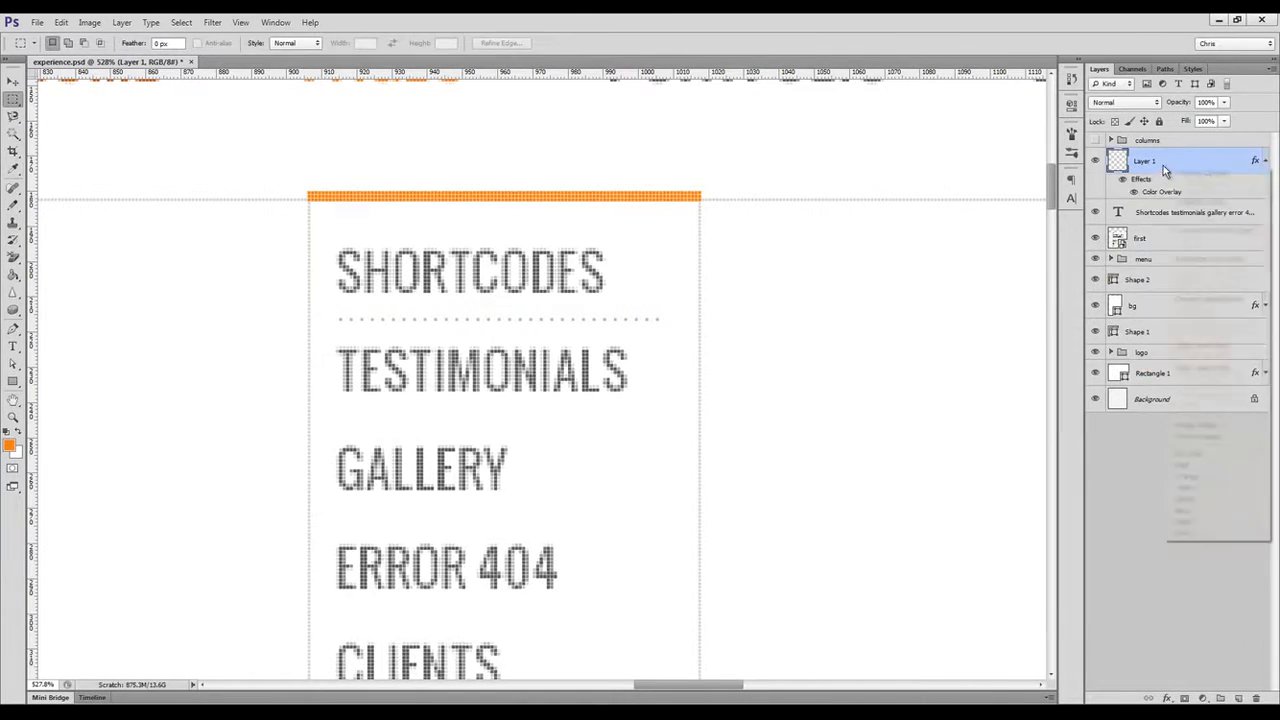
{"action": "left_click", "coordinate": [1189, 229]}
{"action": "double_click", "coordinate": [1145, 161]}
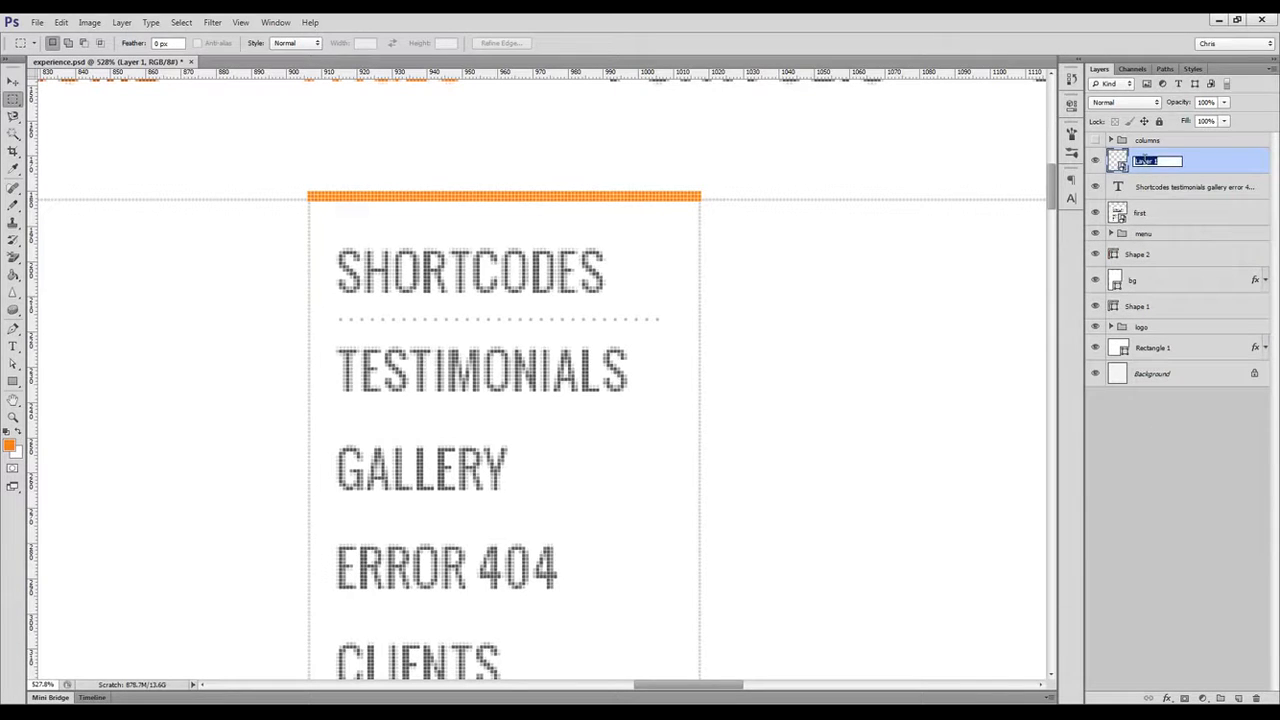
{"action": "type", "text": "dotted"}
{"action": "key", "text": "Return"}
Duplicate the dotted line four times, placing one copy beneath each of TESTIMONIALS, GALLERY, ERROR 404 and CLIENTS.
{"action": "key", "text": "v"}
{"action": "scroll", "coordinate": [486, 357], "scroll_direction": "down", "scroll_amount": 3}
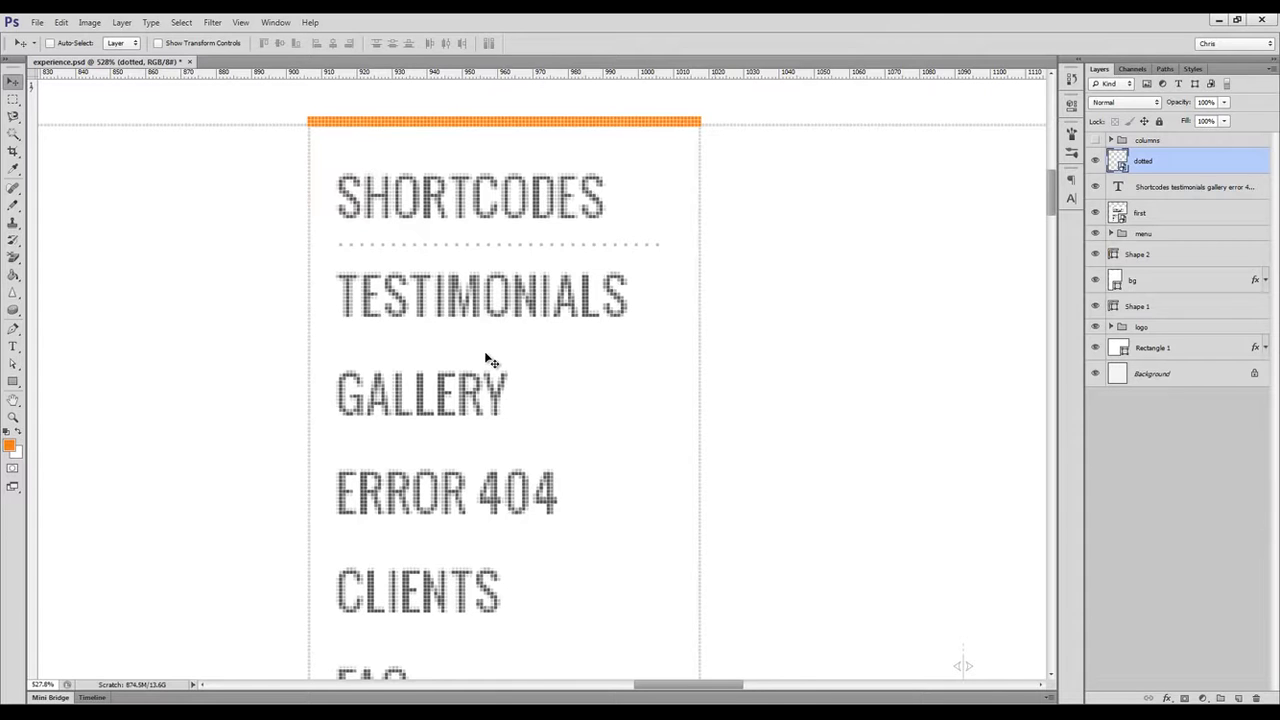
{"action": "scroll", "coordinate": [490, 360], "scroll_direction": "down", "scroll_amount": 1}
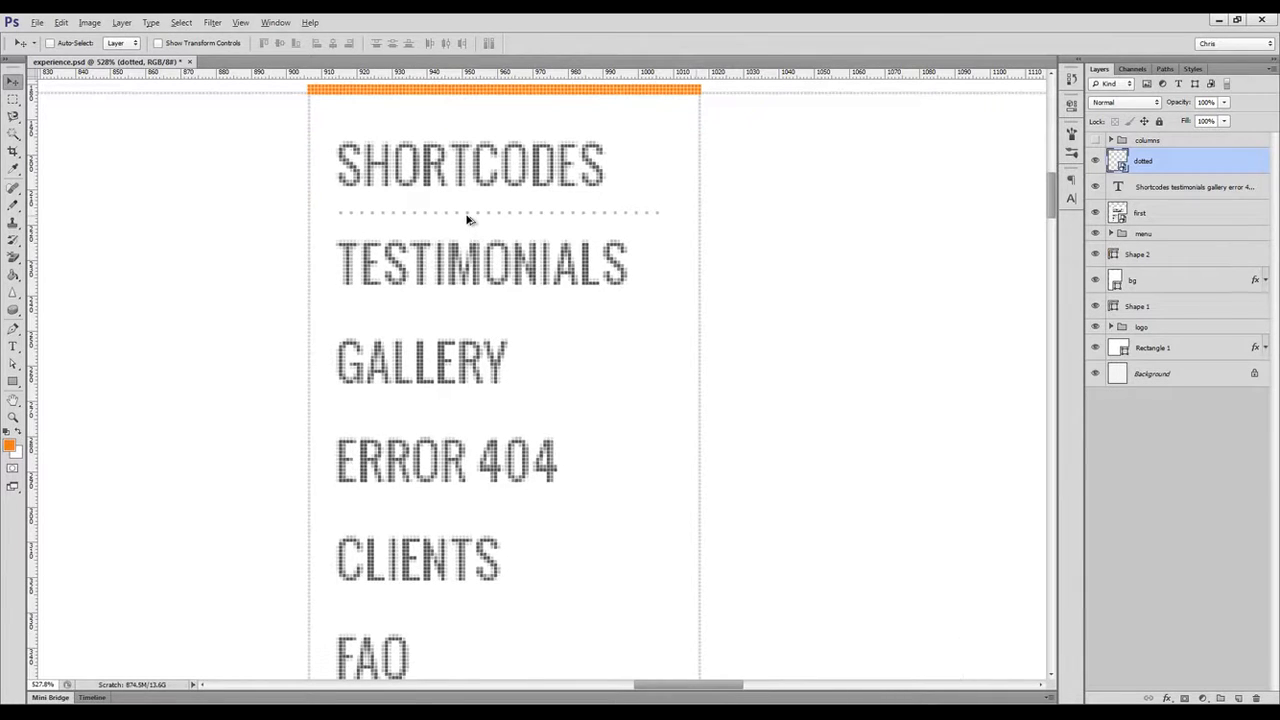
{"action": "left_click_drag", "start_coordinate": [466, 214], "coordinate": [457, 410]}
{"action": "left_click_drag", "start_coordinate": [457, 410], "coordinate": [457, 506]}
{"action": "left_click_drag", "start_coordinate": [457, 506], "coordinate": [457, 604]}
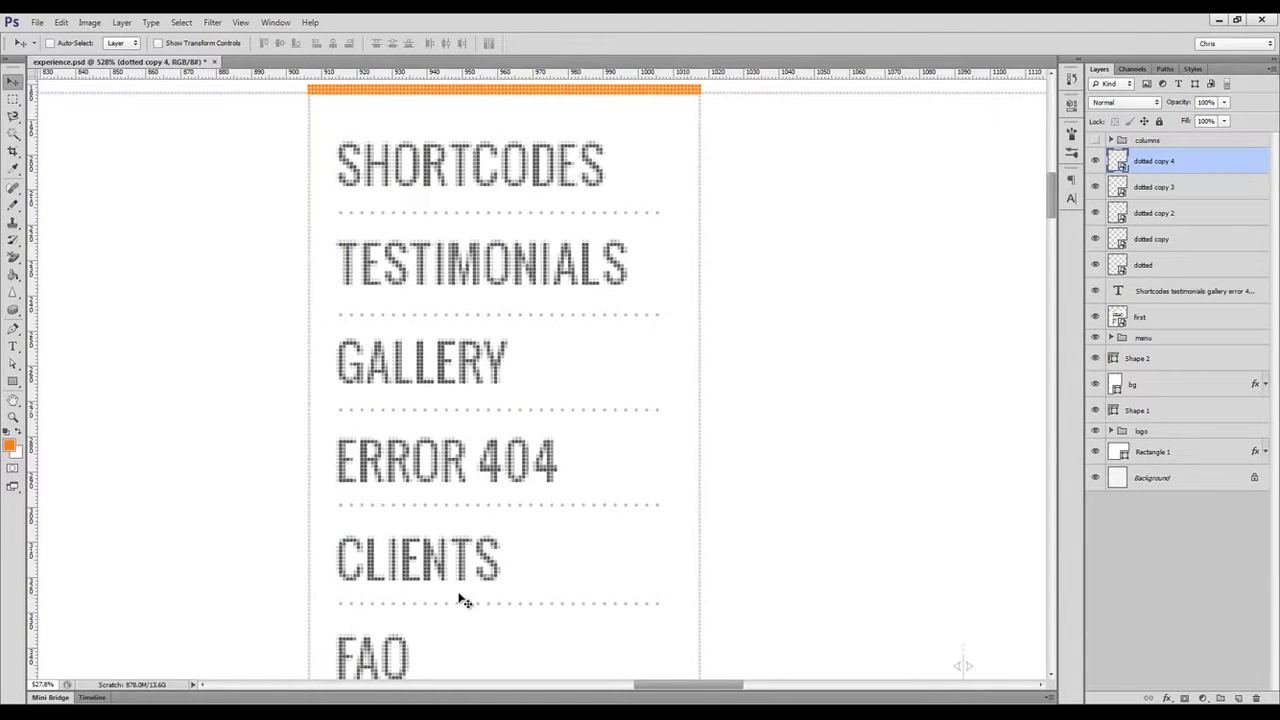
Center the first dotted line vertically between SHORTCODES and TESTIMONIALS, using a marquee selection of the gap as reference.
{"action": "left_click", "coordinate": [1177, 268]}
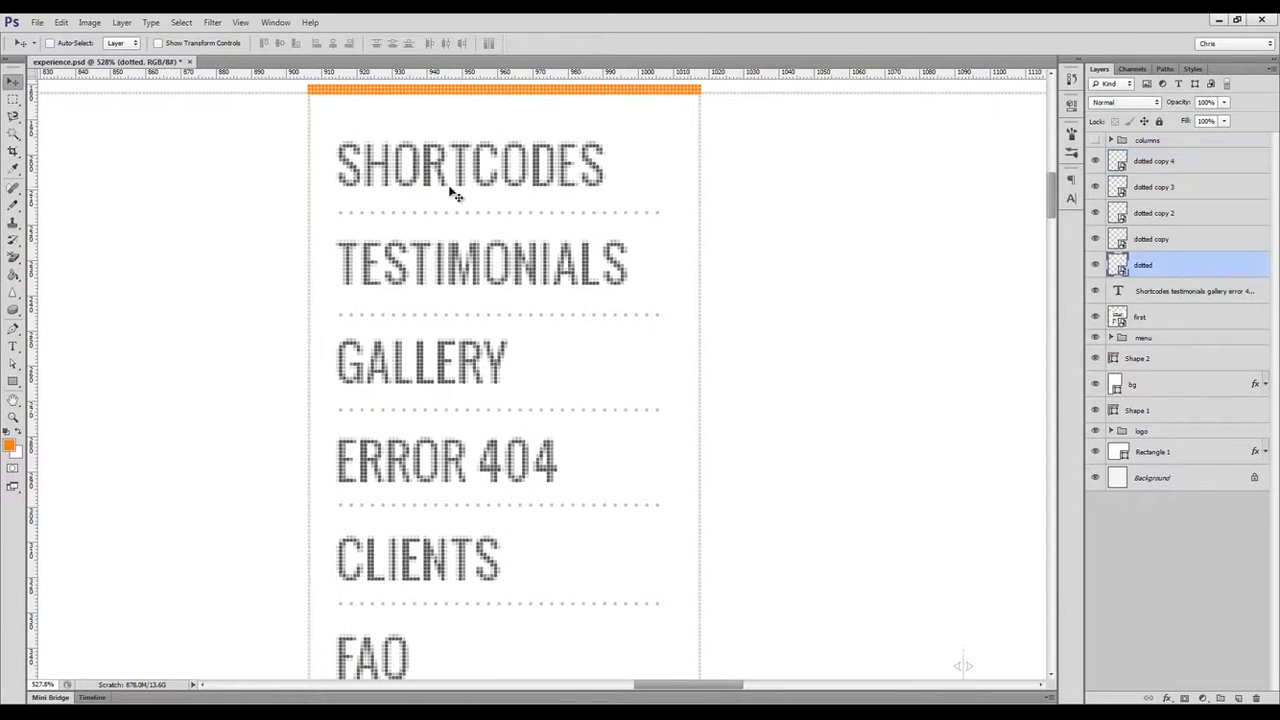
{"action": "key", "text": "m"}
{"action": "left_click_drag", "start_coordinate": [339, 188], "coordinate": [374, 240]}
{"action": "key", "text": "v"}
{"action": "left_click", "coordinate": [280, 43]}
Center the lowest dotted line vertically between CLIENTS and FAQ, and distribute all five dotted lines evenly.
{"action": "scroll", "coordinate": [428, 486], "scroll_direction": "down", "scroll_amount": 3}
{"action": "left_click", "coordinate": [341, 509], "text": "ctrl"}
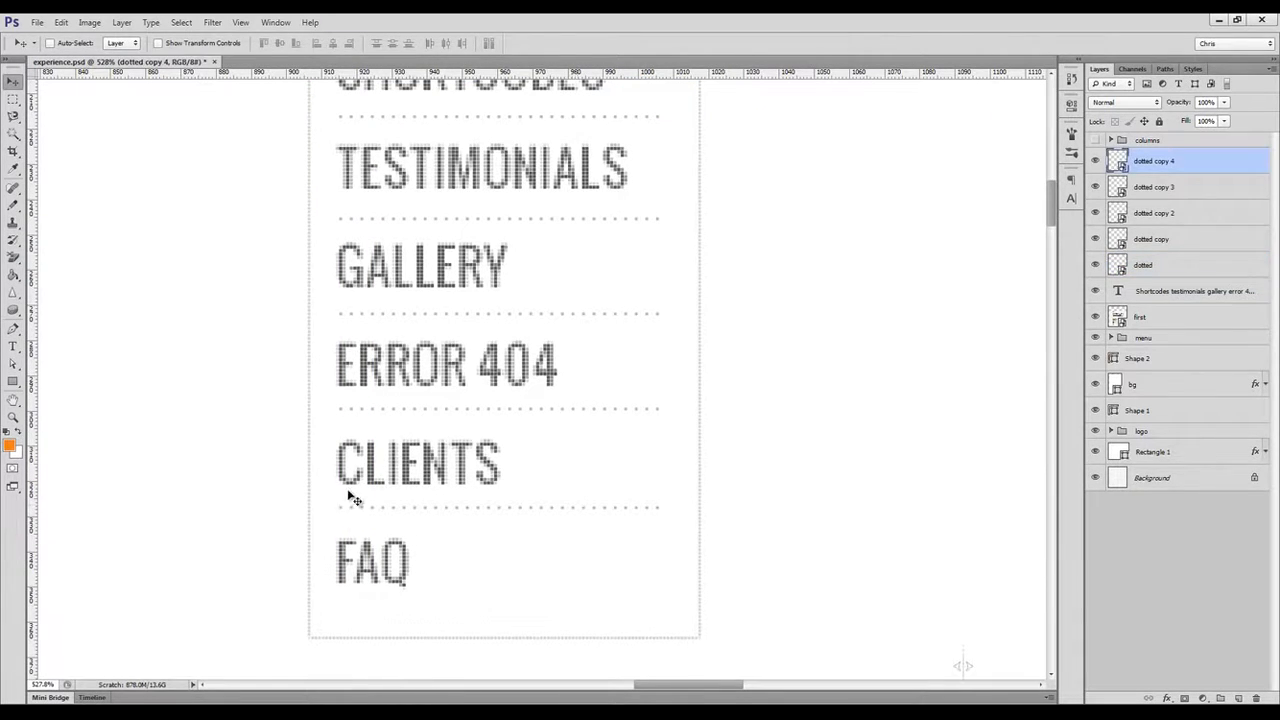
{"action": "key", "text": "m"}
{"action": "left_click_drag", "start_coordinate": [341, 485], "coordinate": [383, 537]}
{"action": "key", "text": "v"}
{"action": "left_click", "coordinate": [281, 46]}
{"action": "left_click", "coordinate": [1144, 265], "text": "shift"}
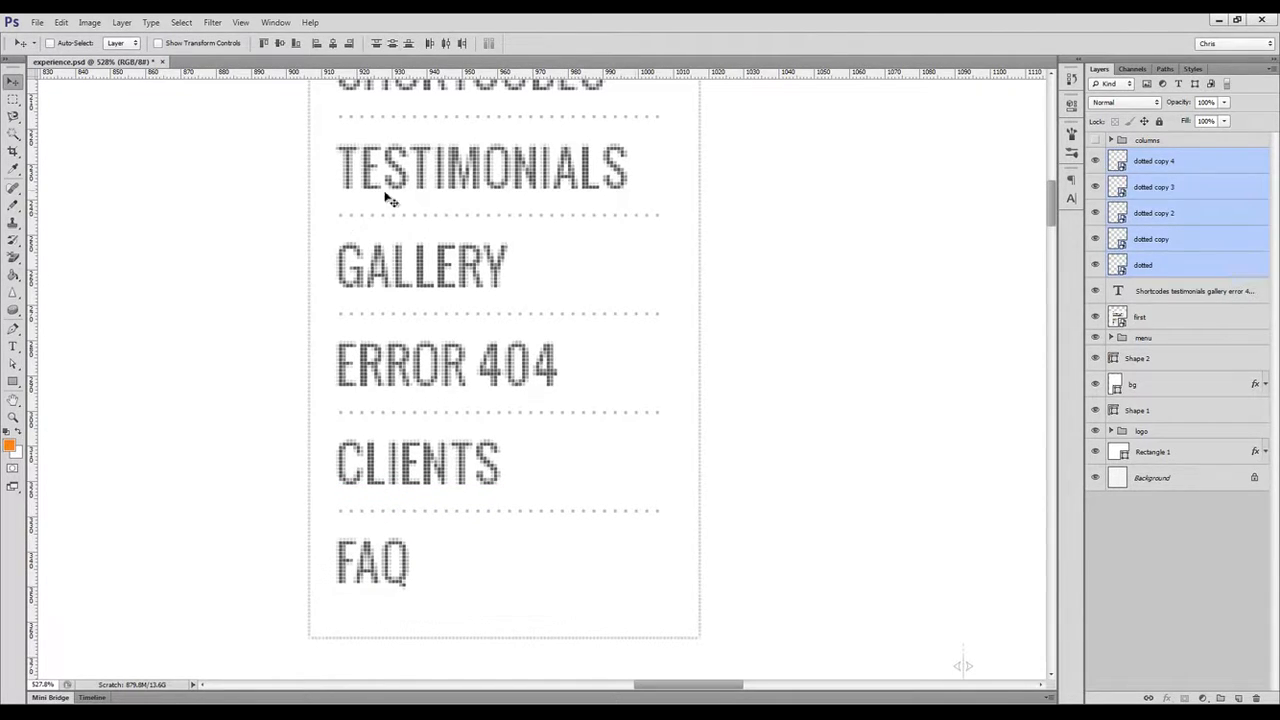
Shorten the dropdown's background box from its bottom edge to 97.24% of its height.
{"action": "left_click", "coordinate": [494, 614], "text": "ctrl"}
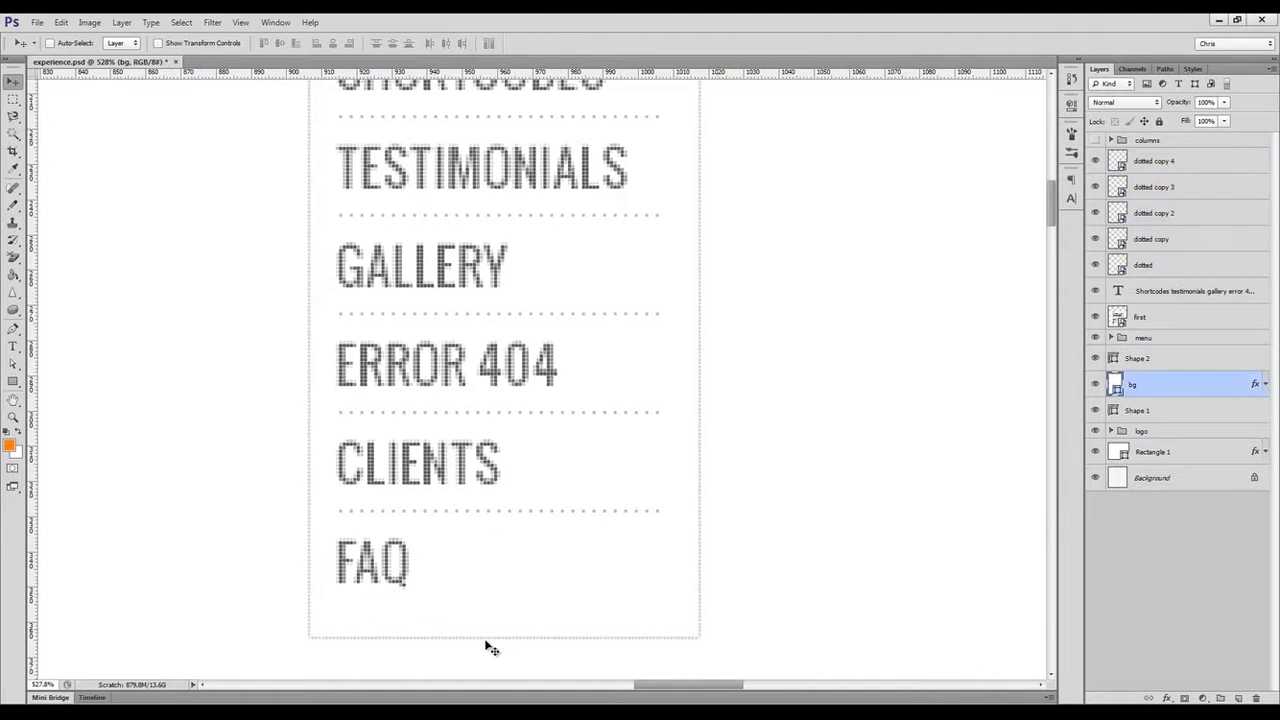
{"action": "key", "text": "ctrl+t"}
{"action": "left_click_drag", "start_coordinate": [486, 638], "coordinate": [488, 624]}
{"action": "key", "text": "Return"}
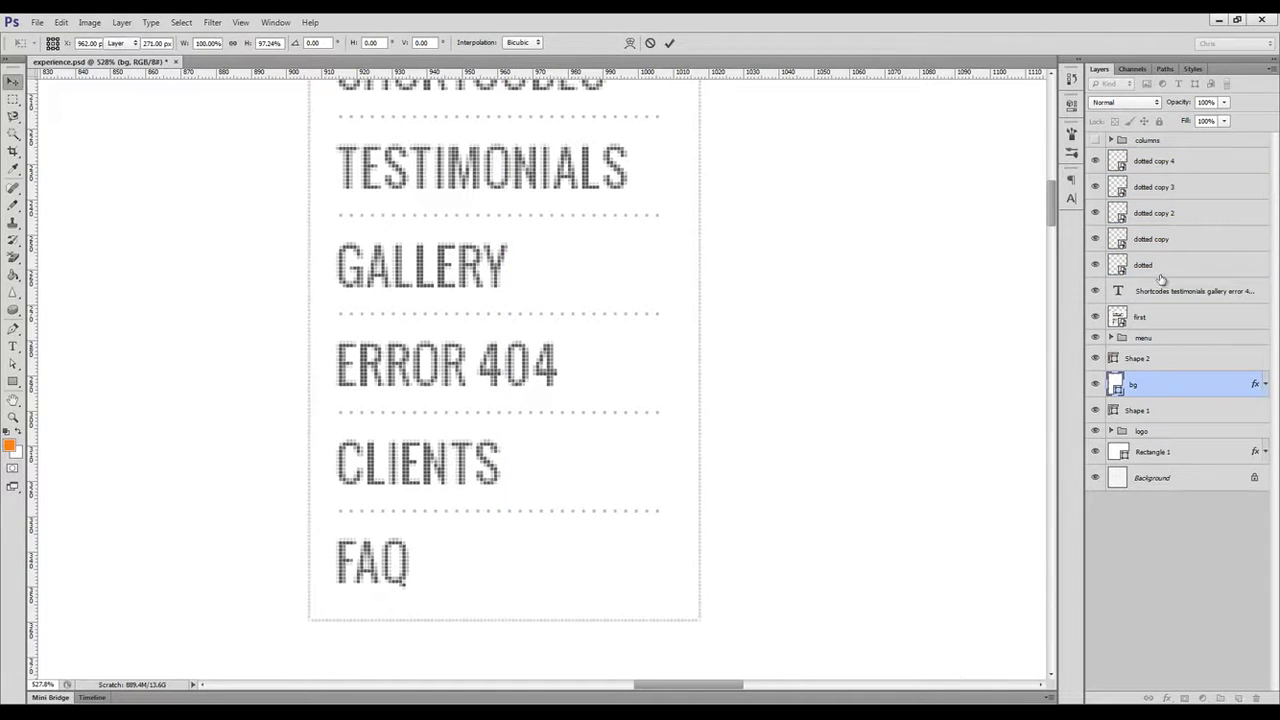
Group the five dotted line layers and name the group "separators".
{"action": "left_click", "coordinate": [1144, 265]}
{"action": "left_click", "coordinate": [1160, 162], "text": "shift"}
{"action": "key", "text": "ctrl+g"}
{"action": "double_click", "coordinate": [1149, 156]}
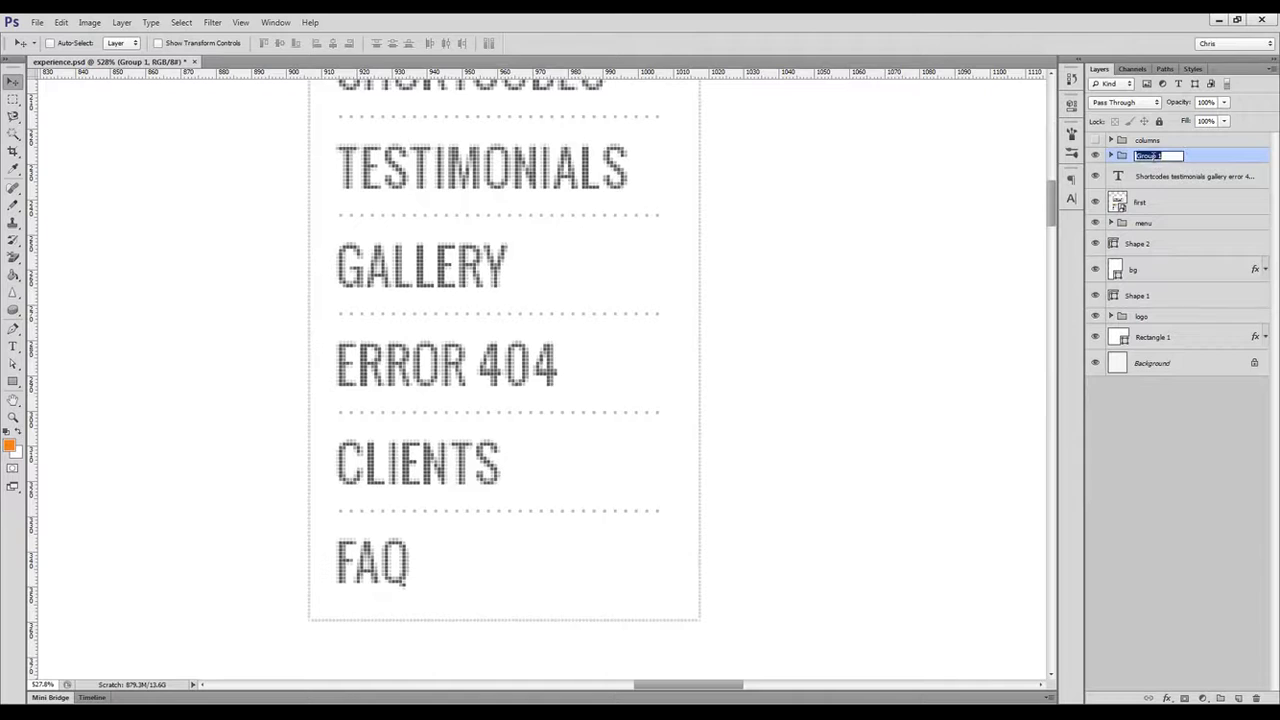
{"action": "type", "text": "separators"}
{"action": "key", "text": "Return"}
Group the separators, the dropdown text, the bg box and the orange Shape 2 bar under the name "dropdown".
{"action": "left_click", "coordinate": [474, 278], "text": "ctrl+shift"}
{"action": "left_click", "coordinate": [687, 596], "text": "ctrl+shift"}
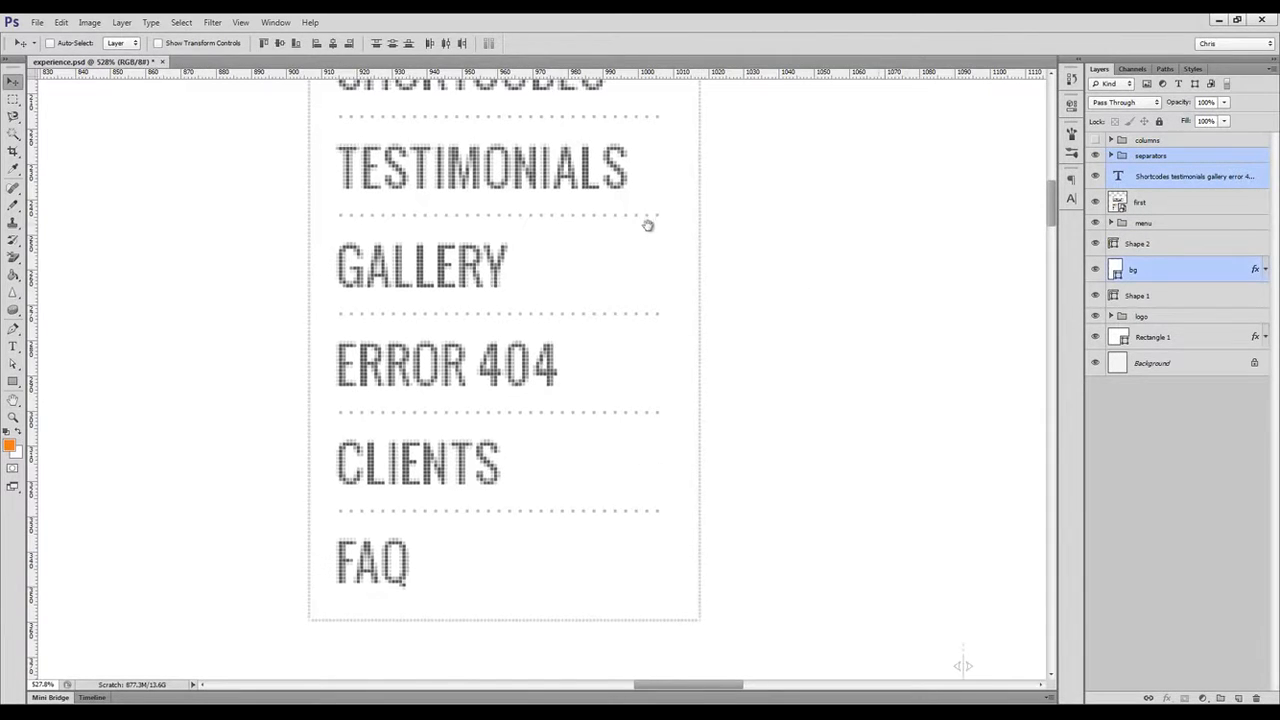
{"action": "scroll", "coordinate": [734, 343], "scroll_direction": "up", "scroll_amount": 3}
{"action": "left_click", "coordinate": [1144, 244], "text": "ctrl"}
{"action": "key", "text": "ctrl+g"}
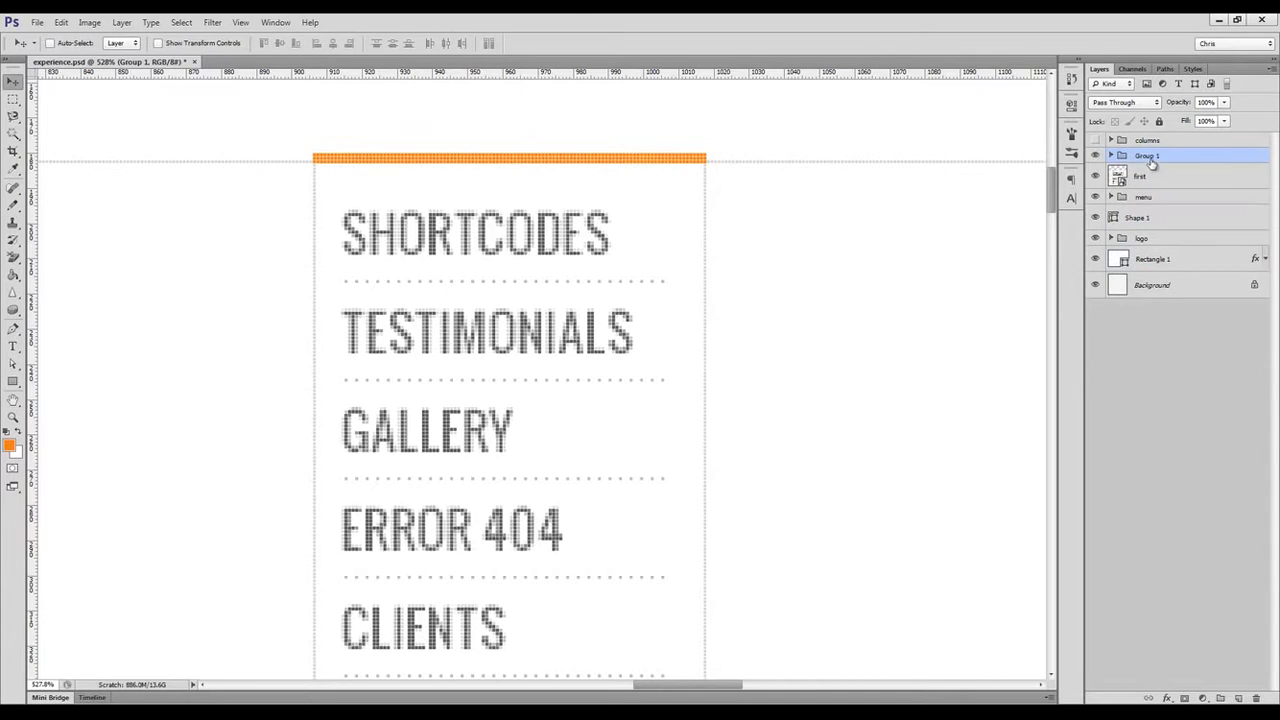
{"action": "double_click", "coordinate": [1150, 157]}
{"action": "type", "text": "dropdown"}
{"action": "key", "text": "Return"}
Color-code the dropdown group red and check it at 100% view by hiding and showing it.
{"action": "right_click", "coordinate": [1096, 158]}
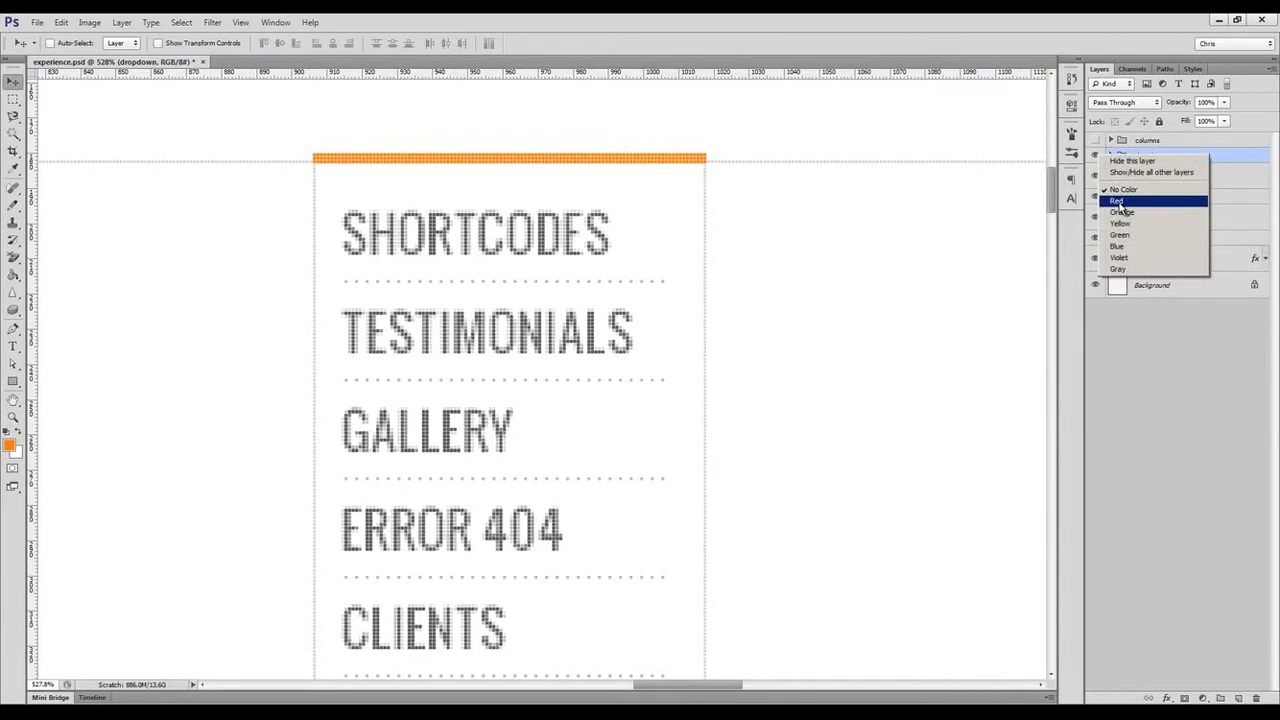
{"action": "left_click", "coordinate": [1118, 200]}
{"action": "left_click", "coordinate": [1096, 158]}
{"action": "left_click", "coordinate": [1096, 158]}
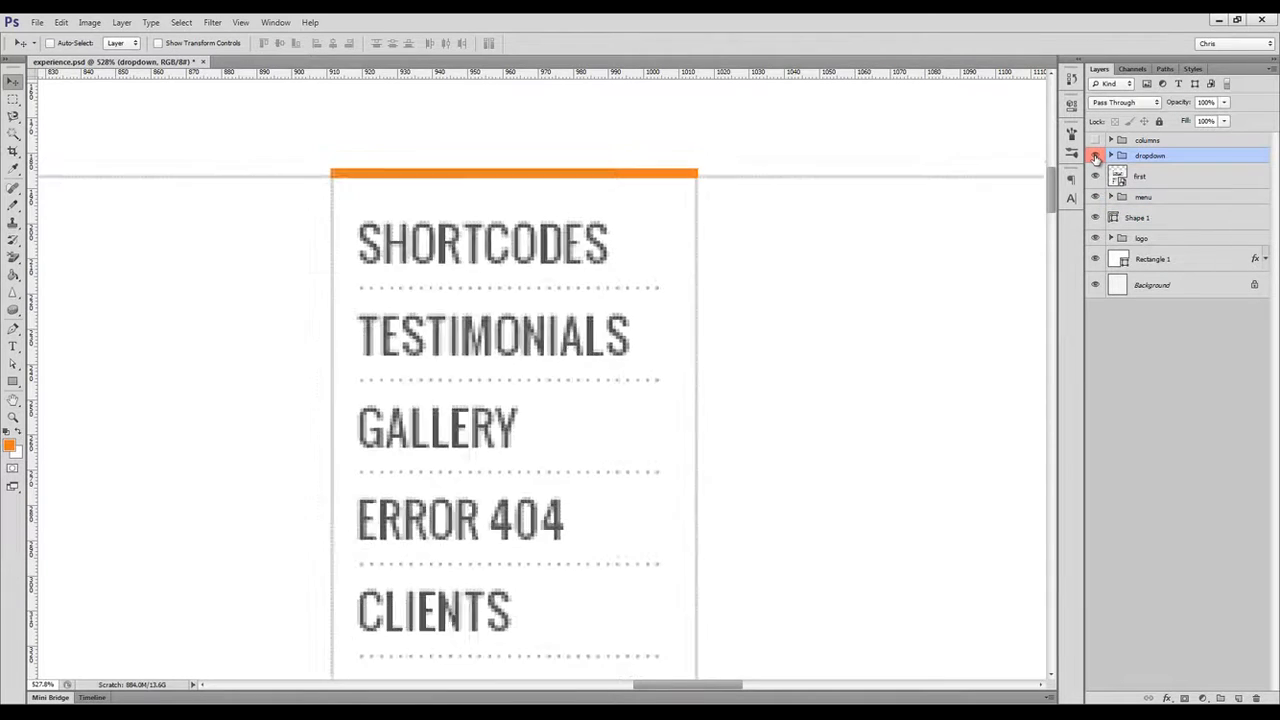
{"action": "key", "text": "ctrl+1"}
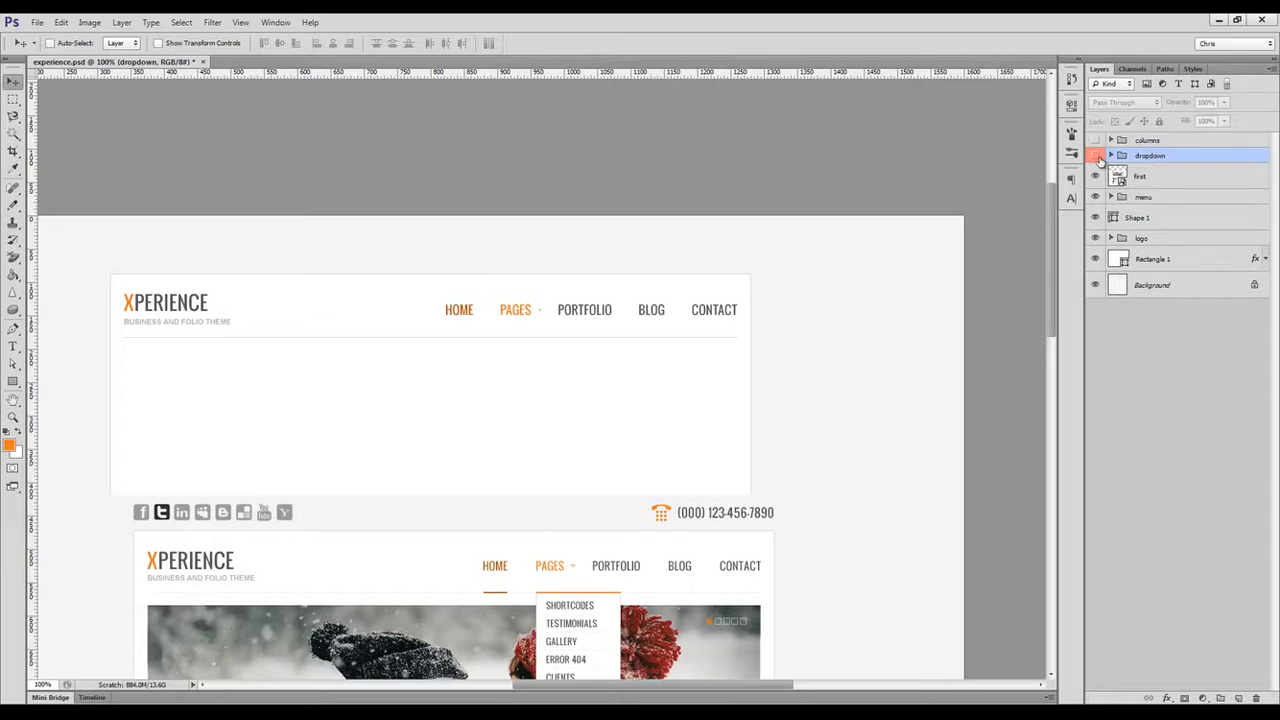
{"action": "left_click", "coordinate": [1096, 158]}
Move the orange Shape 2 bar from the dropdown group into the menu group and remove its color label.
{"action": "left_click", "coordinate": [1110, 156]}
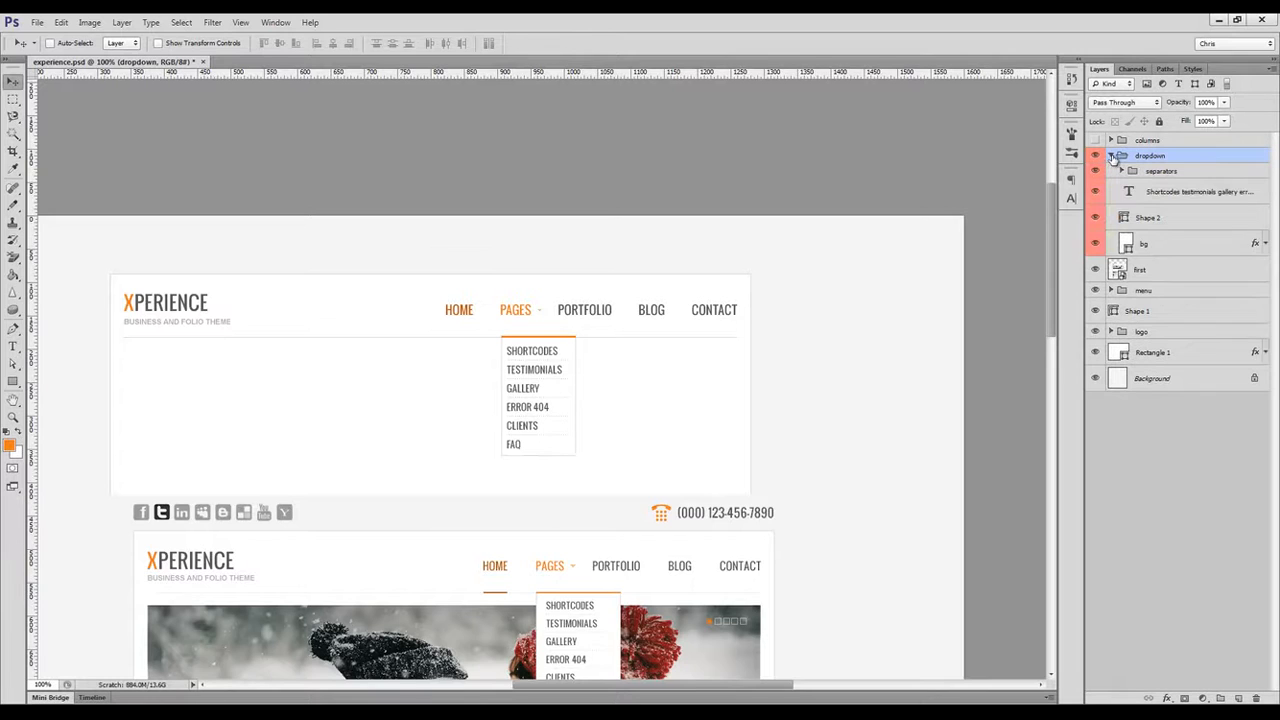
{"action": "left_click", "coordinate": [1152, 219]}
{"action": "left_click", "coordinate": [1110, 290]}
{"action": "left_click_drag", "start_coordinate": [1155, 222], "coordinate": [1161, 304]}
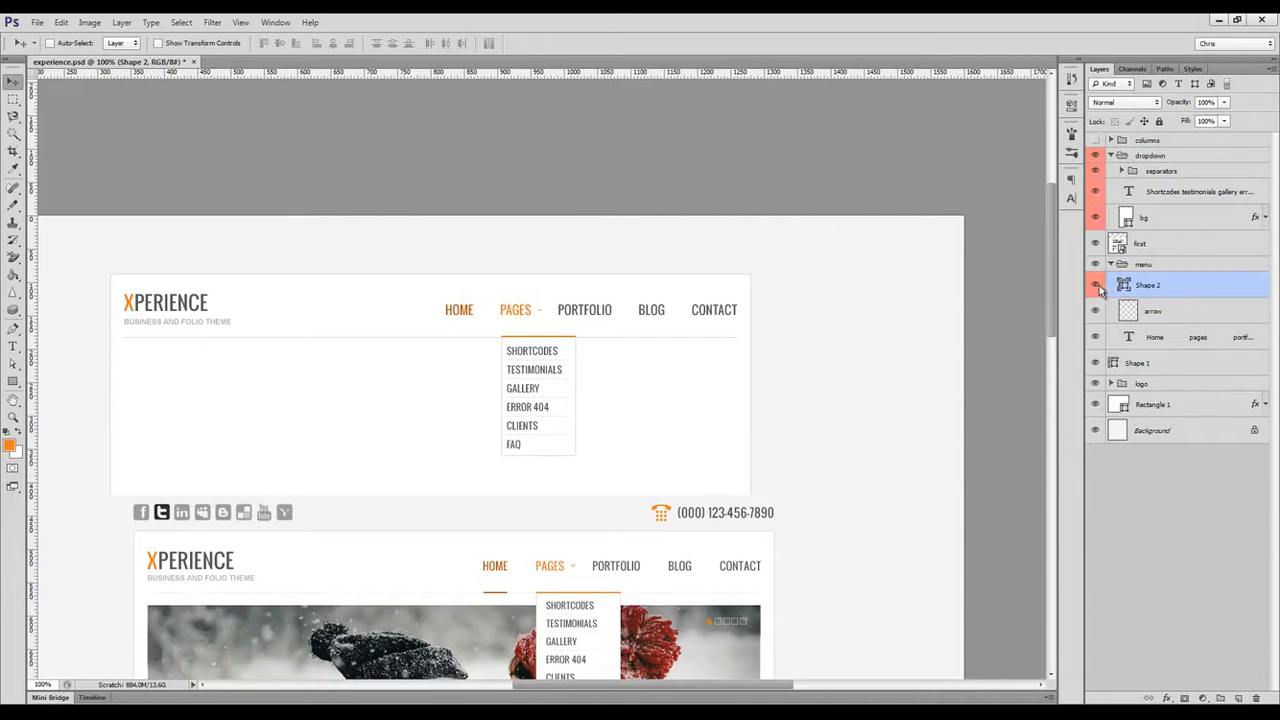
{"action": "right_click", "coordinate": [1099, 288]}
{"action": "left_click", "coordinate": [1117, 323]}
{"action": "left_click", "coordinate": [1111, 265]}
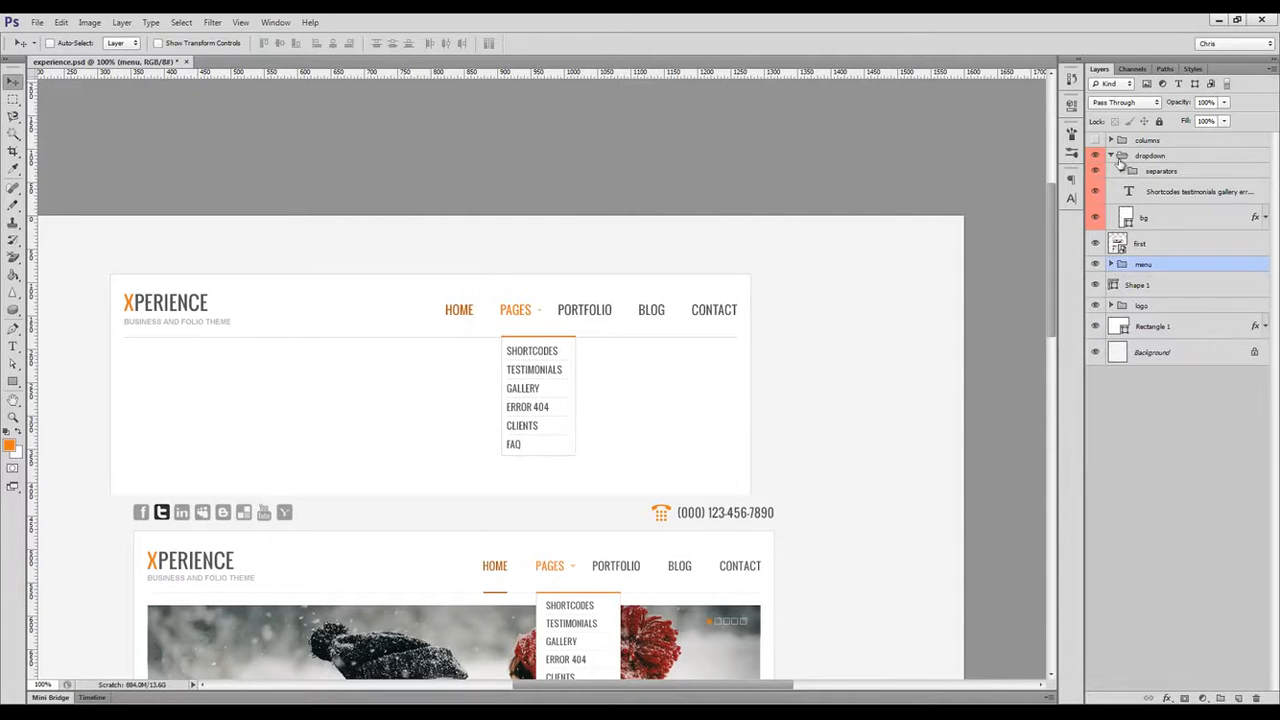
{"action": "left_click", "coordinate": [1110, 156]}
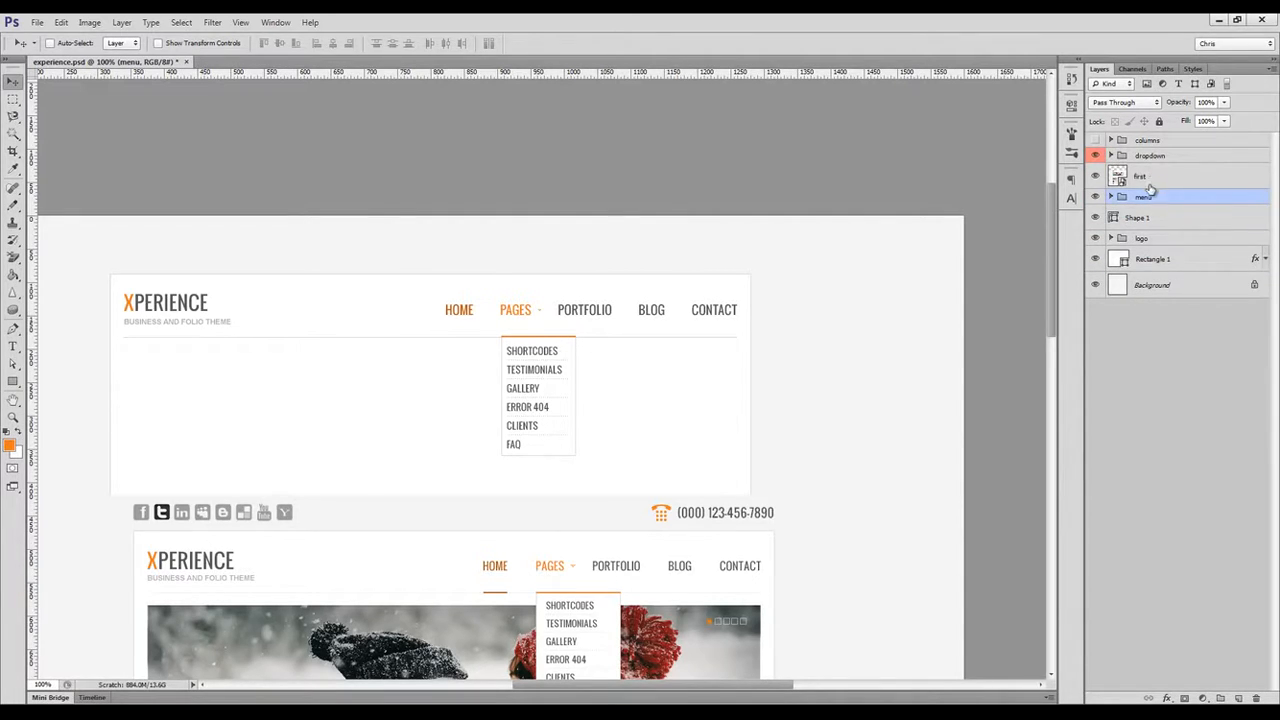
Add a text layer with the phone number above the header, on top of the "first" layer.
{"action": "left_click", "coordinate": [1167, 180]}
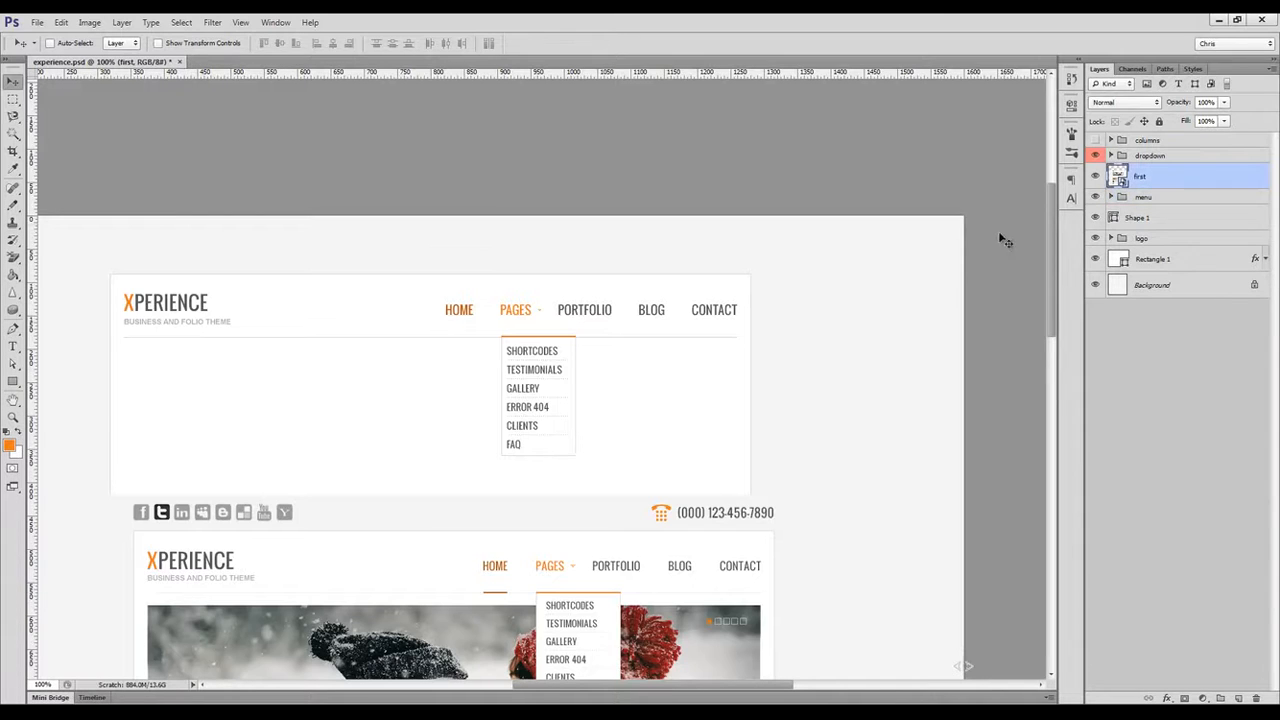
{"action": "key", "text": "t"}
{"action": "left_click", "coordinate": [628, 250]}
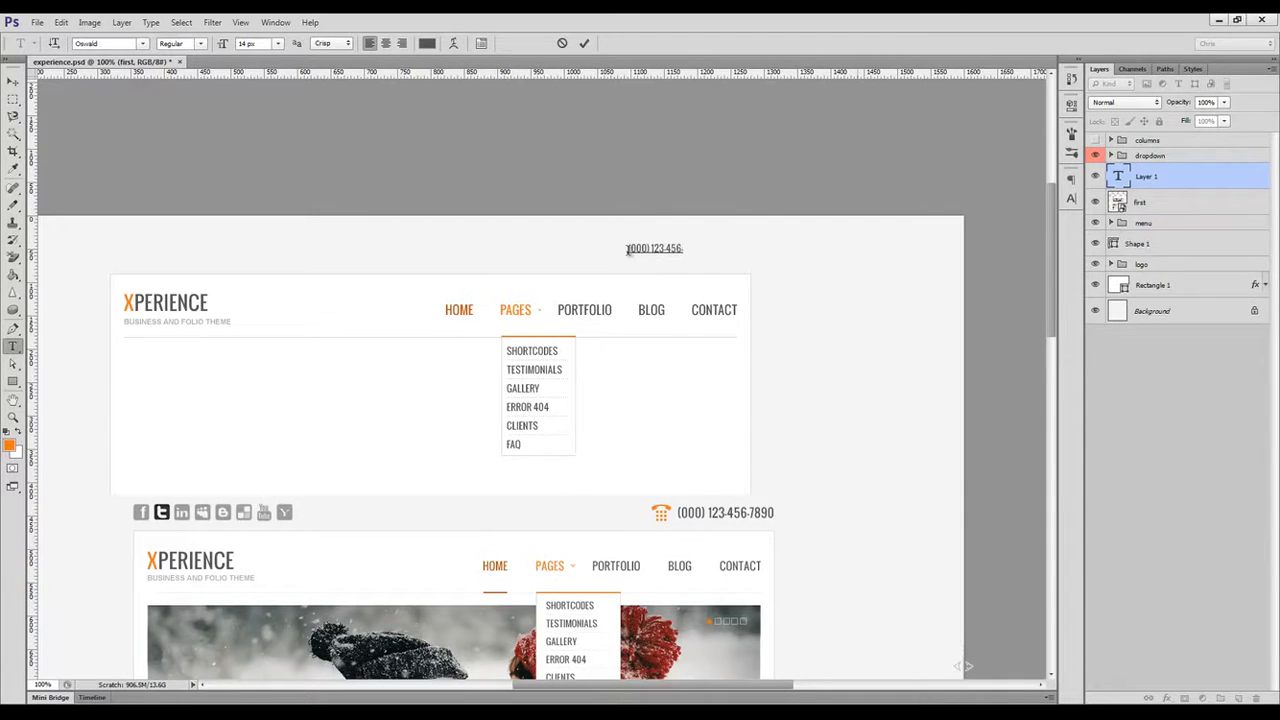
{"action": "key", "text": "ctrl+Return"}
Set the phone number's font size to 18 px and align it with the right edge of the white content box.
{"action": "left_click", "coordinate": [1076, 200]}
{"action": "double_click", "coordinate": [948, 208]}
{"action": "type", "text": "16"}
{"action": "key", "text": "Return"}
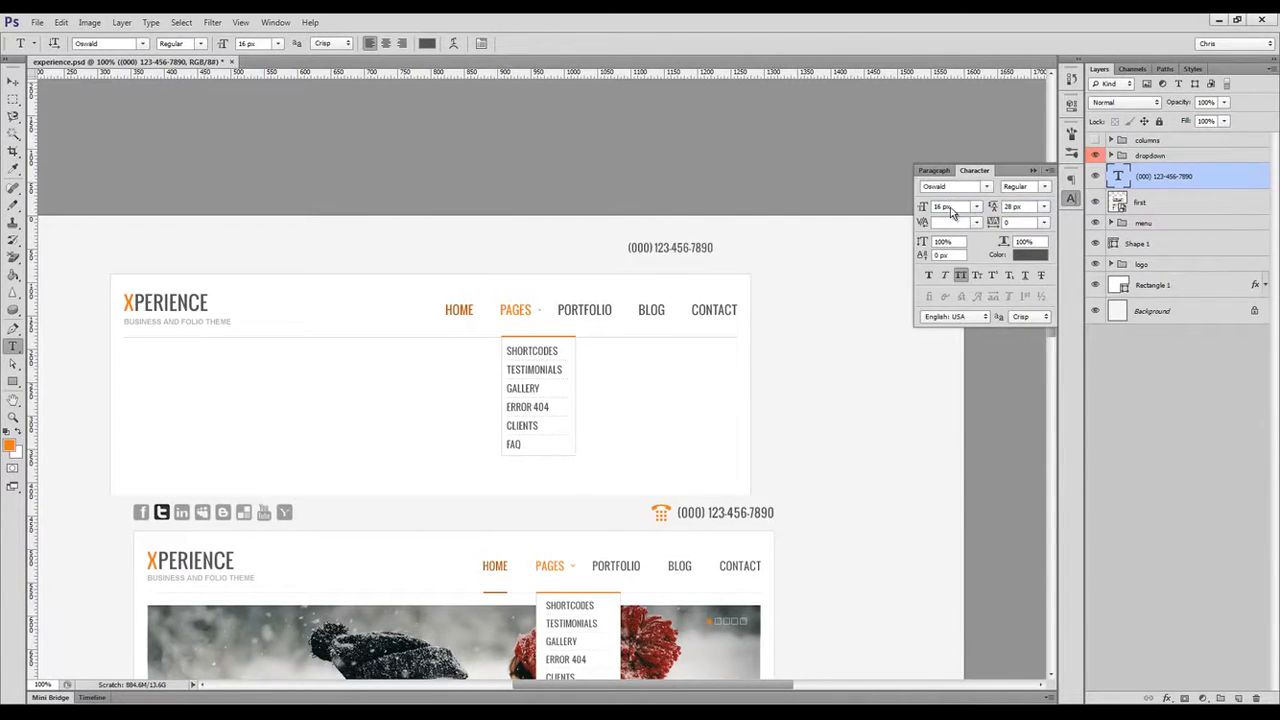
{"action": "double_click", "coordinate": [950, 208]}
{"action": "type", "text": "18"}
{"action": "key", "text": "Return"}
{"action": "key", "text": "v"}
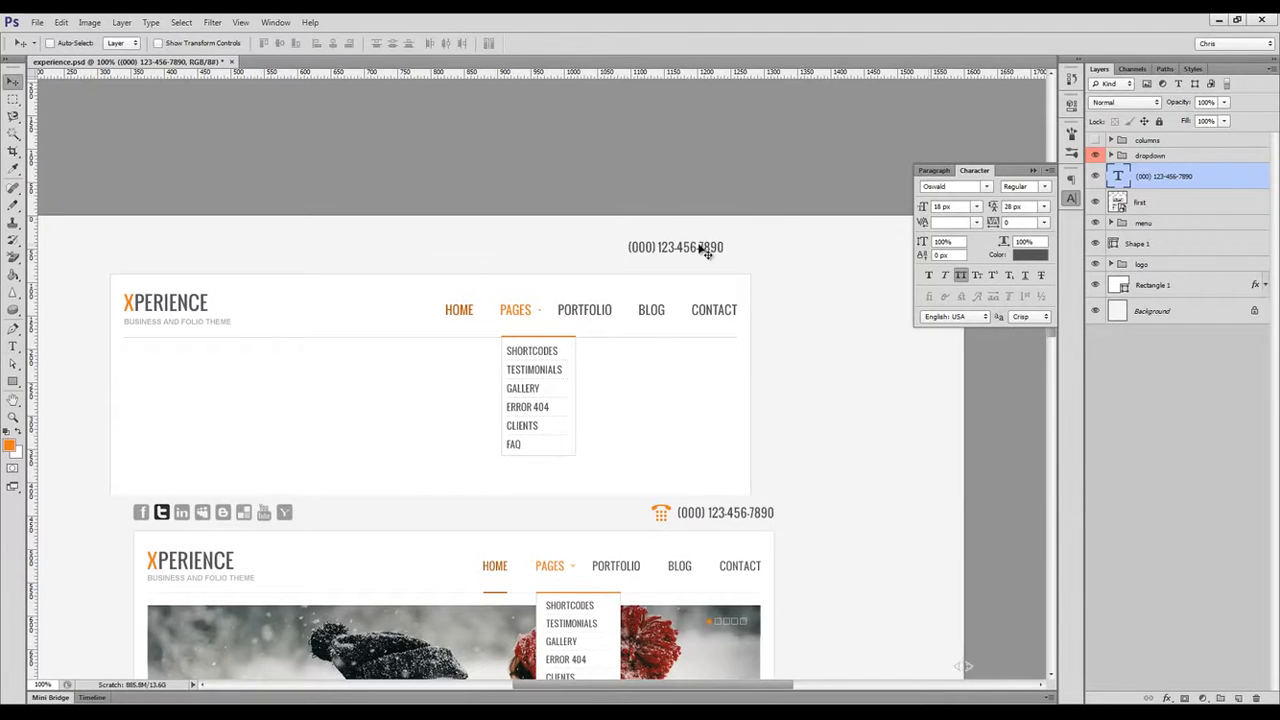
{"action": "left_click_drag", "start_coordinate": [700, 249], "coordinate": [727, 257]}
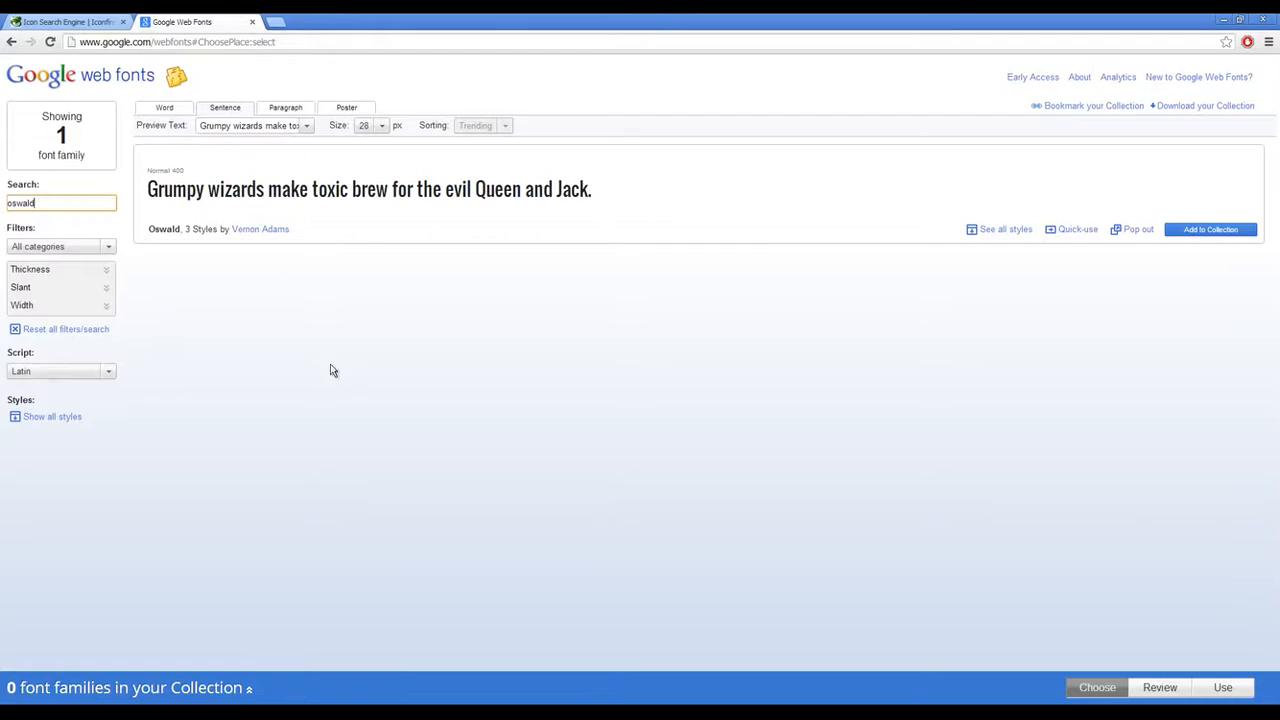
Switch to Iconfinder in the web browser and search for "phone" icons.
{"action": "left_click", "coordinate": [90, 22]}
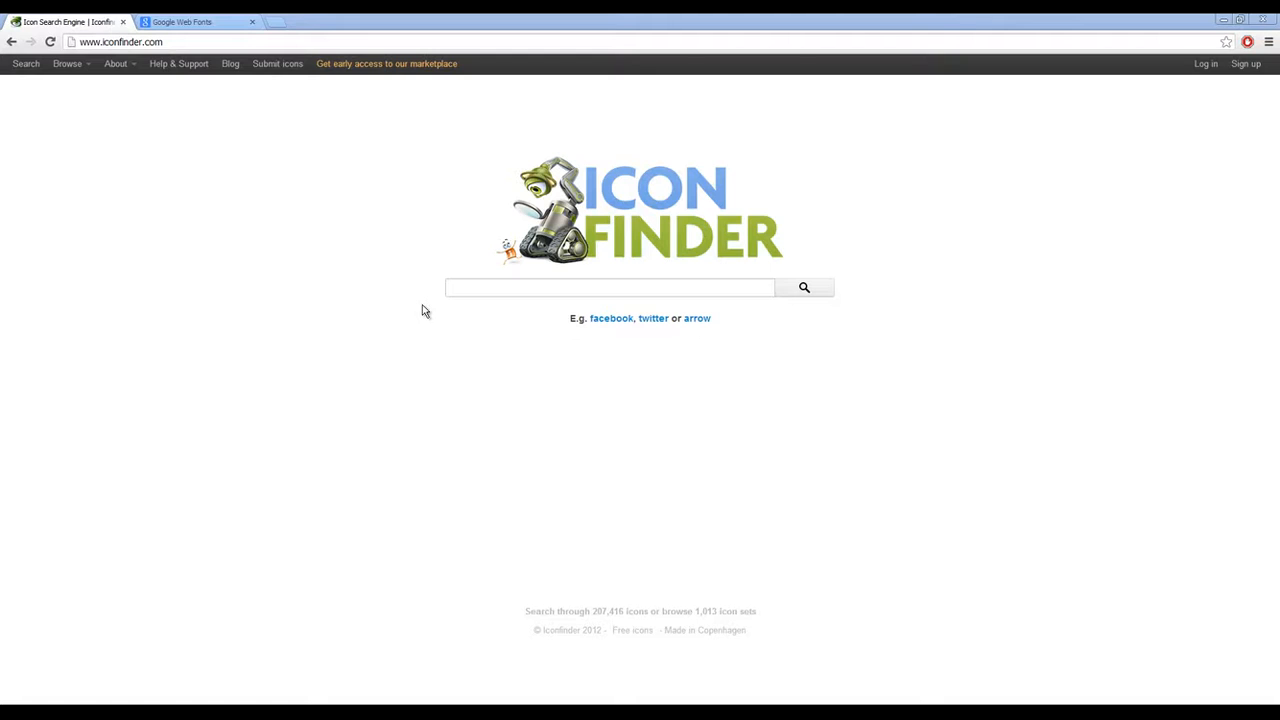
{"action": "left_click", "coordinate": [466, 291]}
{"action": "type", "text": "pho"}
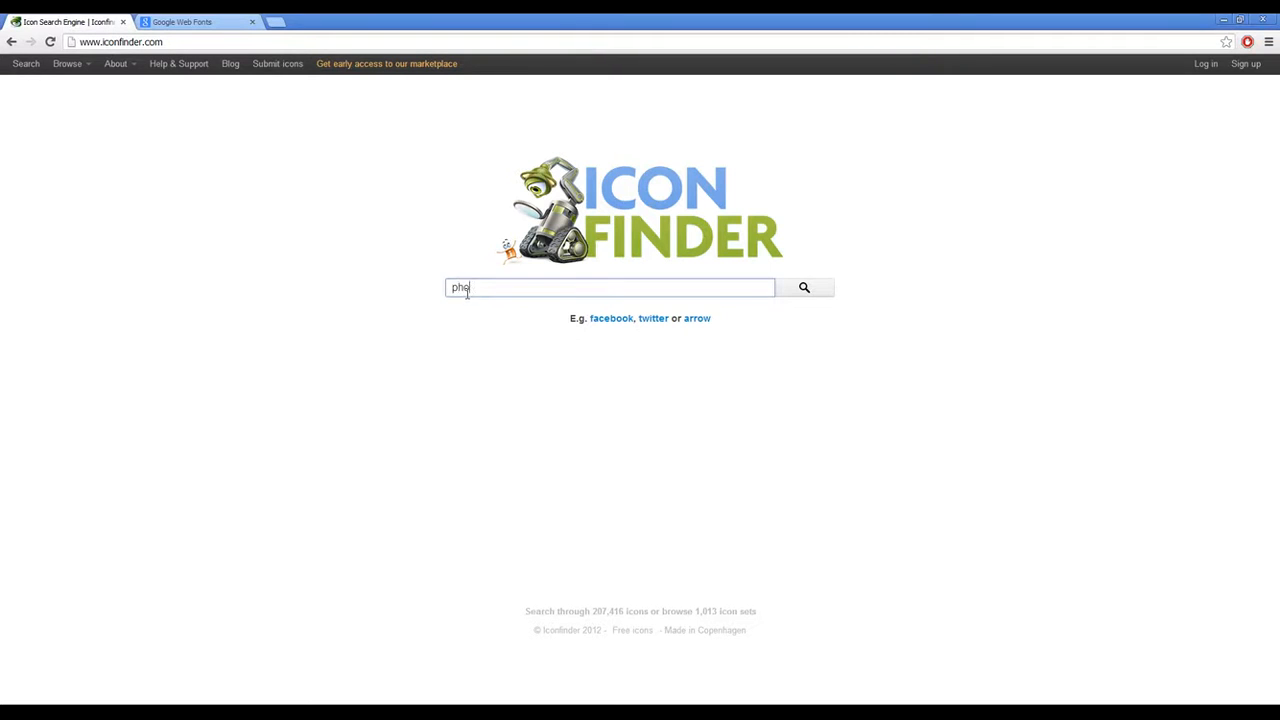
{"action": "type", "text": "ne"}
{"action": "key", "text": "Return"}
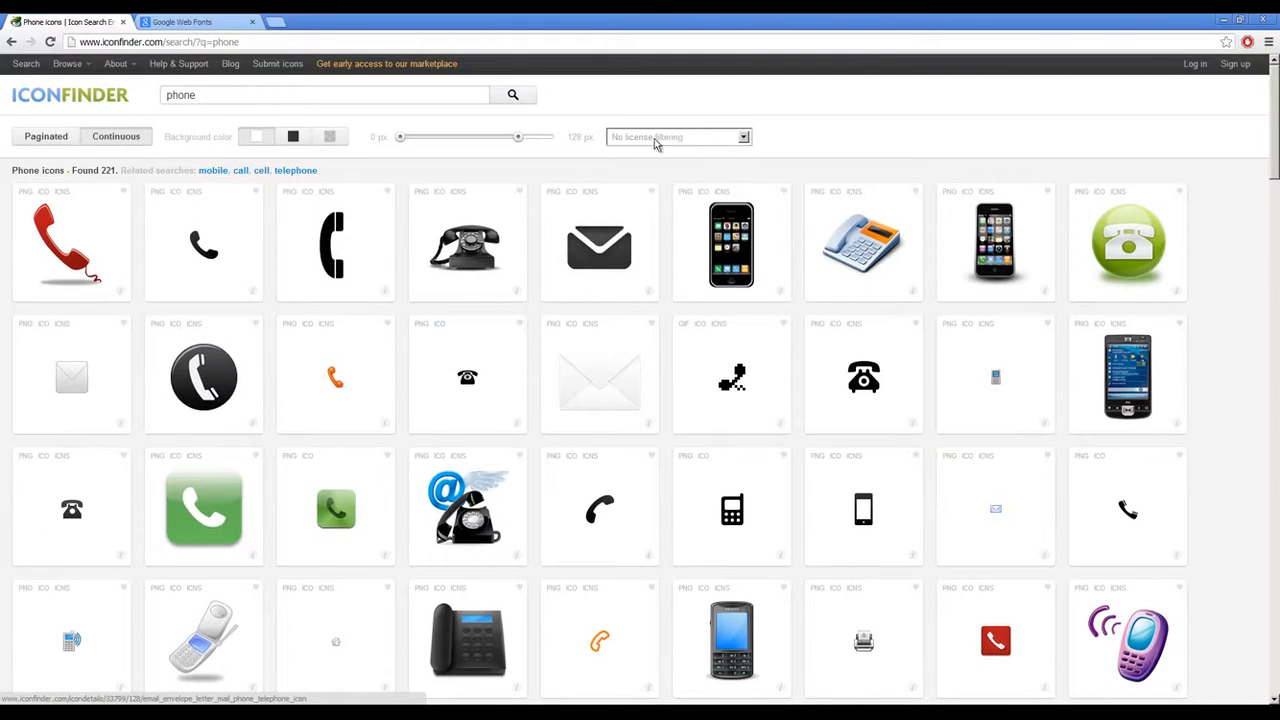
Filter the icons to "Allowed for commercial use" and download the small black handset icon as PNG.
{"action": "left_click", "coordinate": [703, 139]}
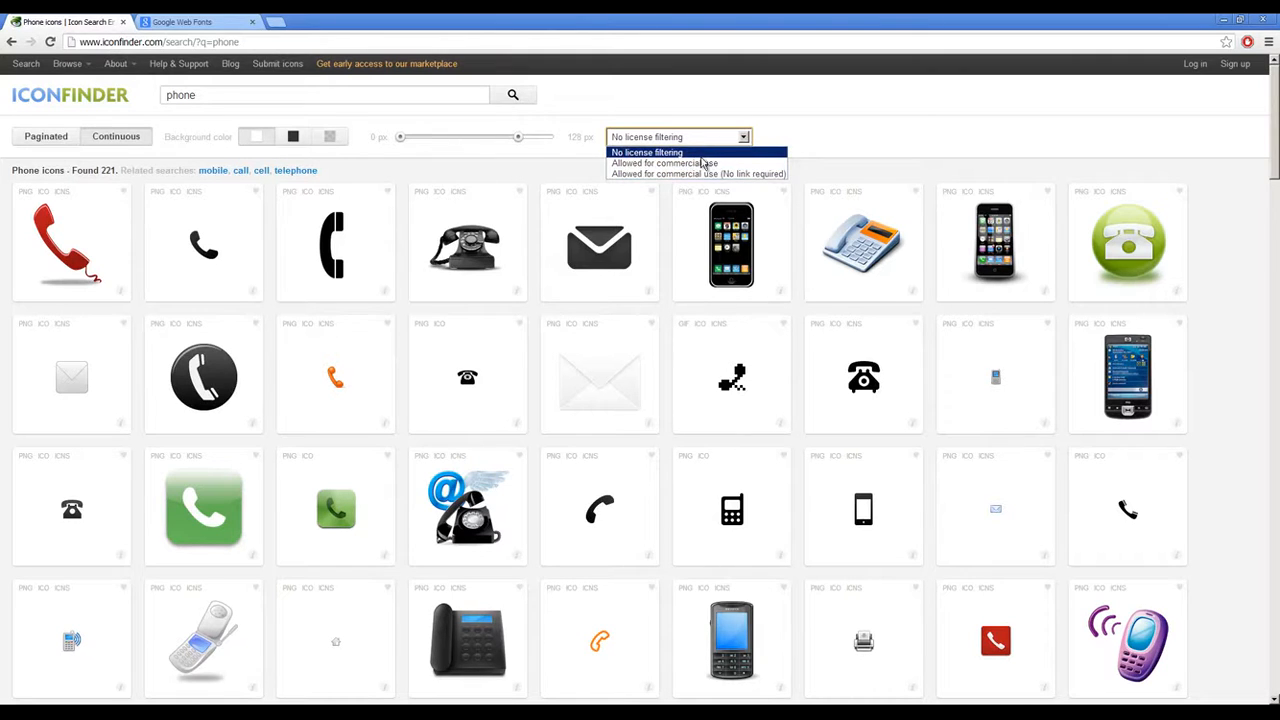
{"action": "left_click", "coordinate": [701, 163]}
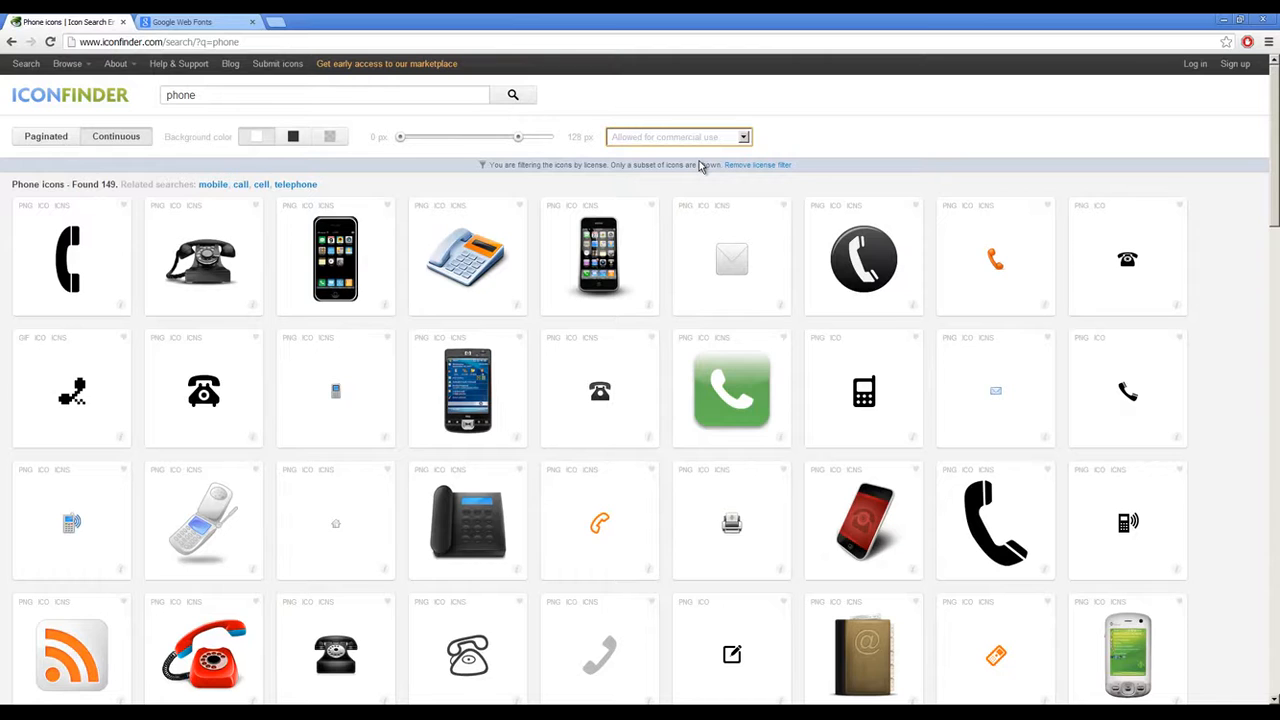
{"action": "left_click", "coordinate": [1082, 343]}
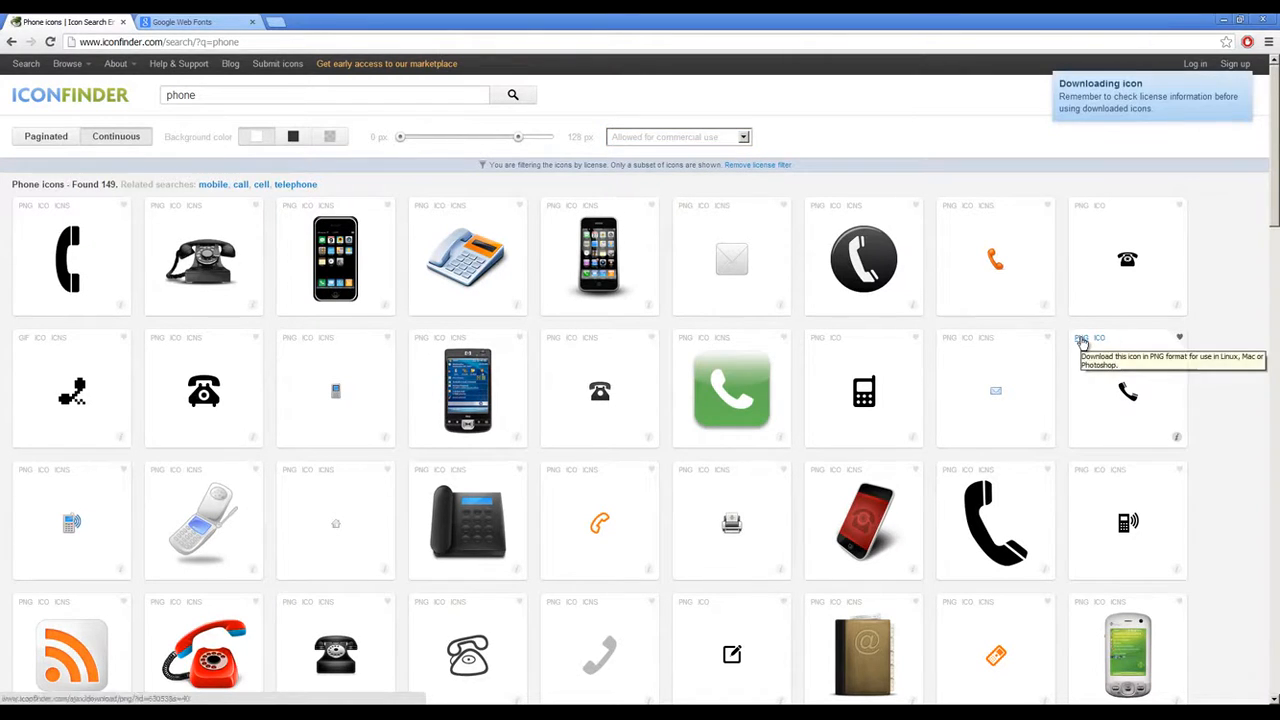
Return to Photoshop and place the downloaded handset icon just left of the phone number.
{"action": "left_click", "coordinate": [1223, 19]}
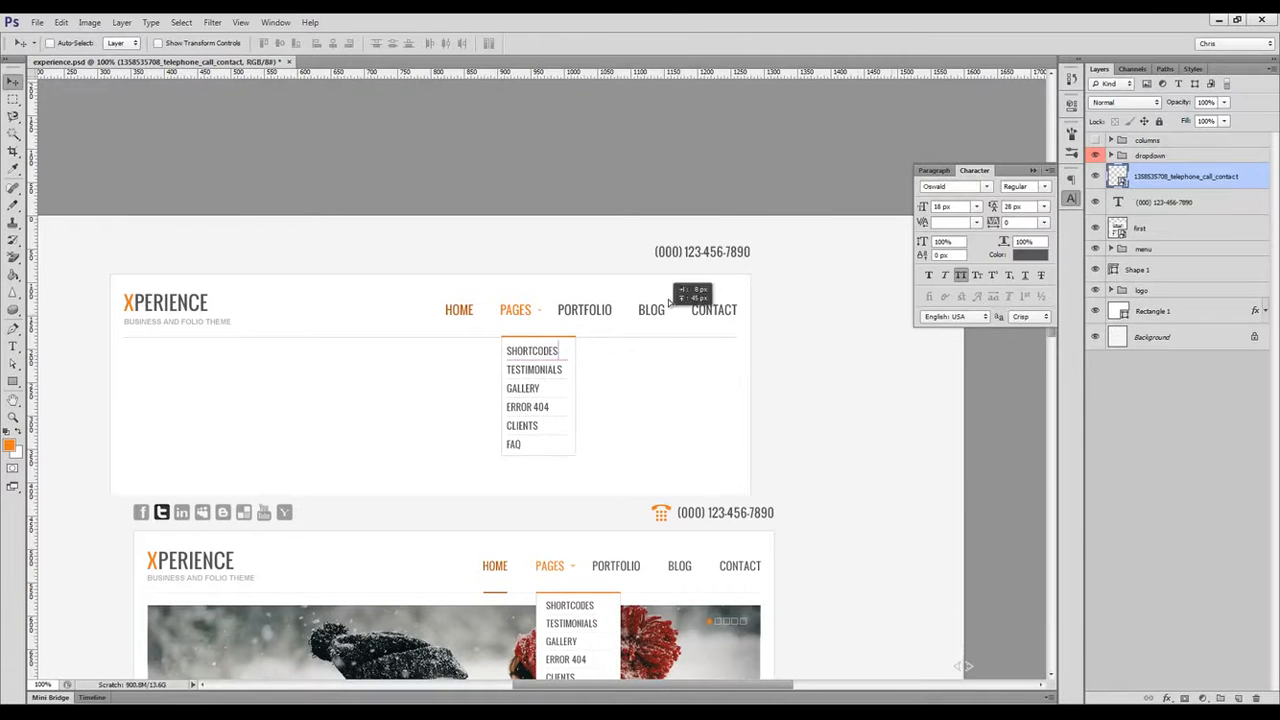
{"action": "left_click_drag", "start_coordinate": [700, 292], "coordinate": [760, 228]}
Apply a Color Overlay to the handset icon, sampling the orange #f07e1d from the logo's X.
{"action": "left_click", "coordinate": [1168, 698]}
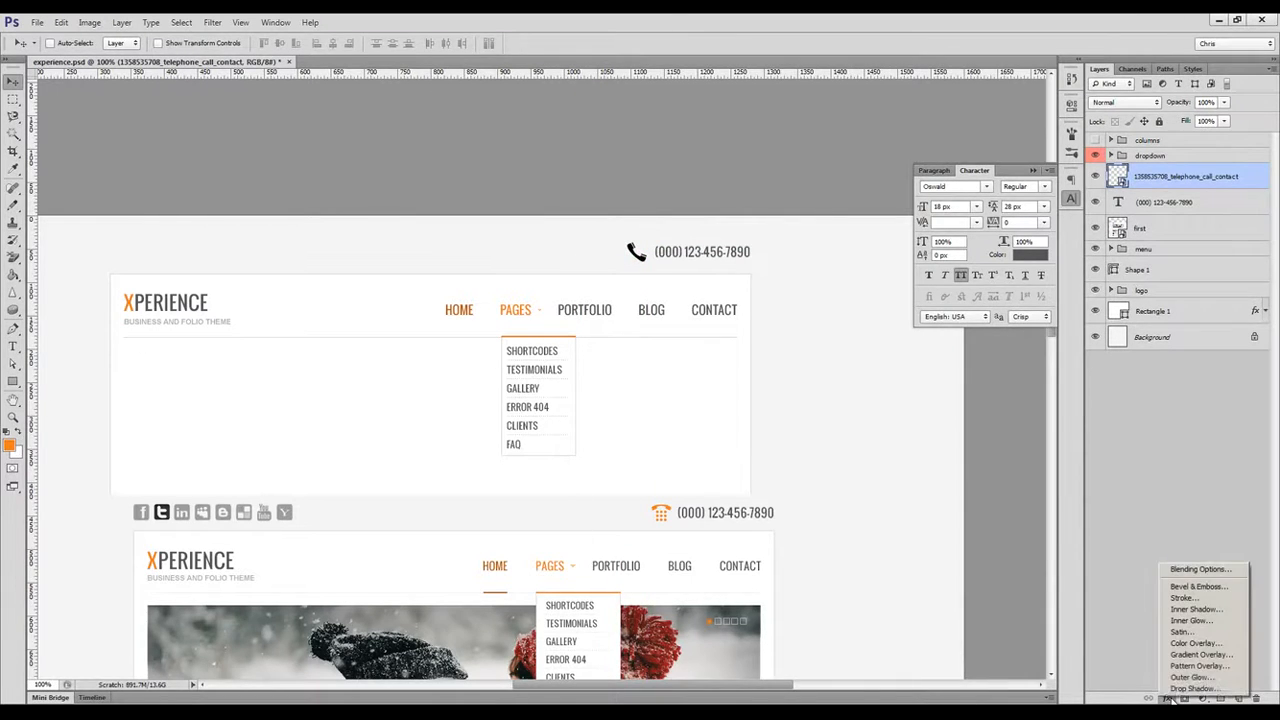
{"action": "left_click", "coordinate": [1197, 648]}
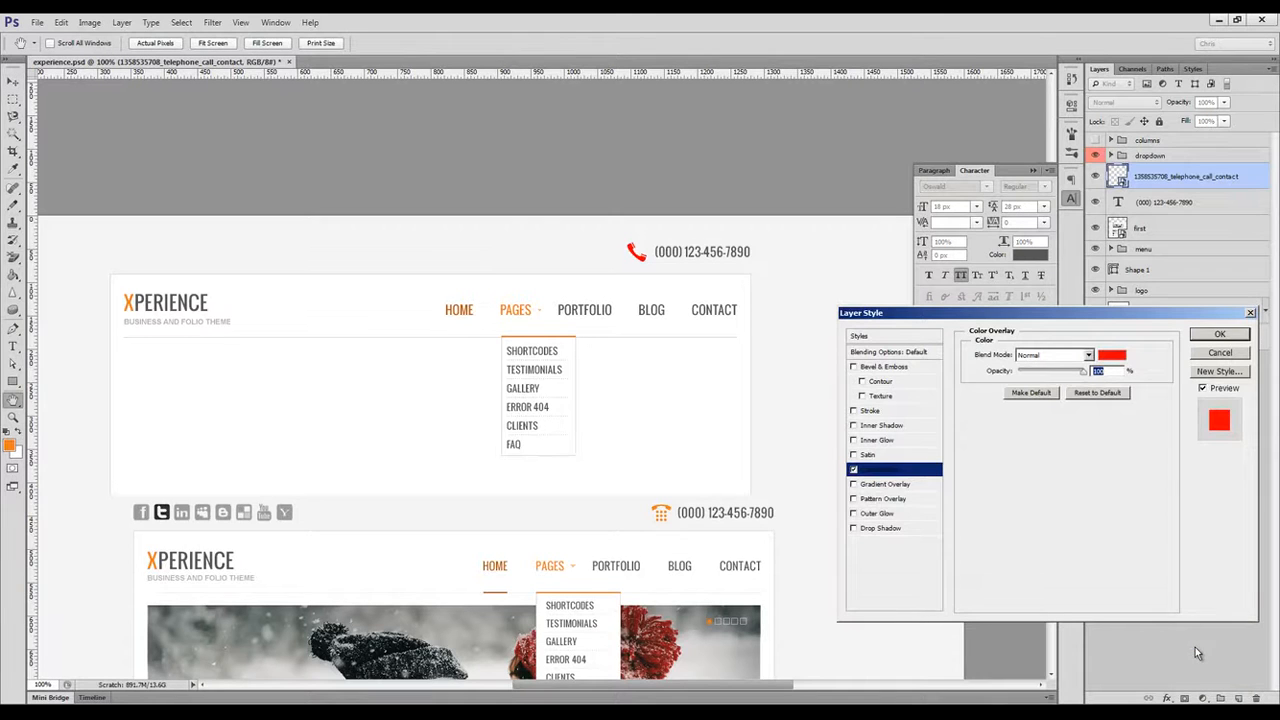
{"action": "left_click", "coordinate": [1108, 358]}
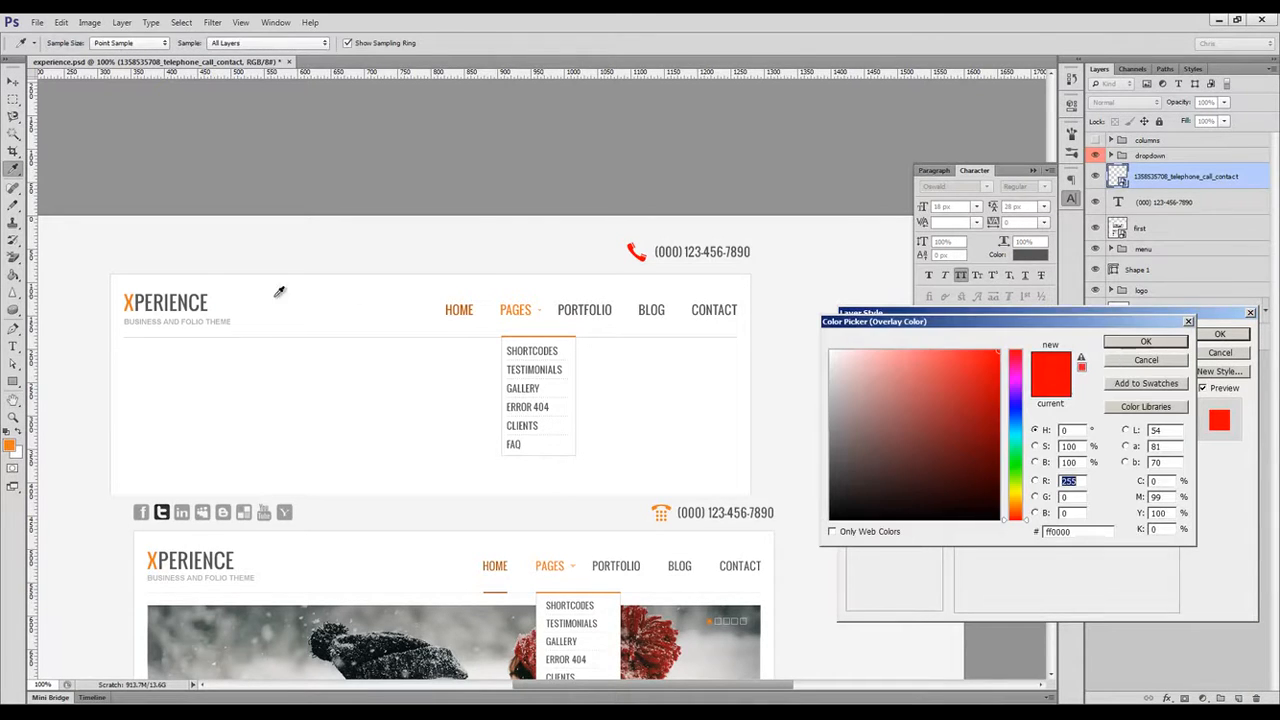
{"action": "left_click", "coordinate": [131, 300]}
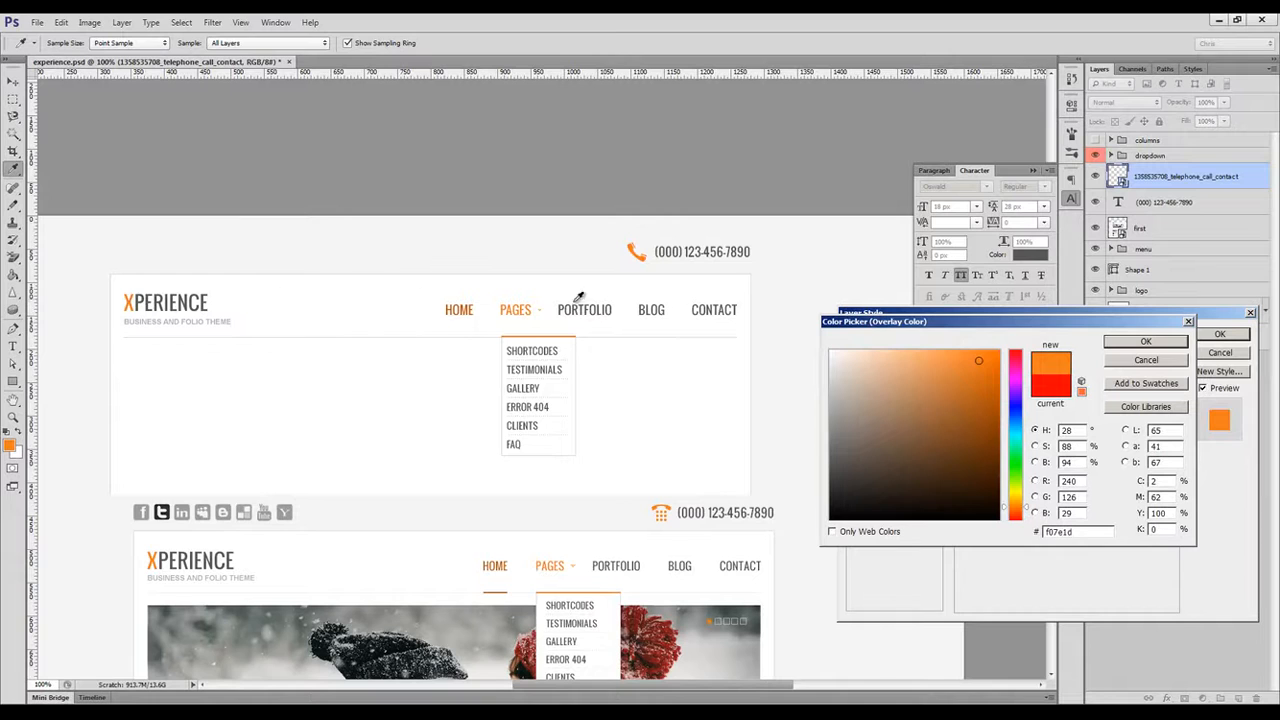
{"action": "left_click", "coordinate": [1143, 343]}
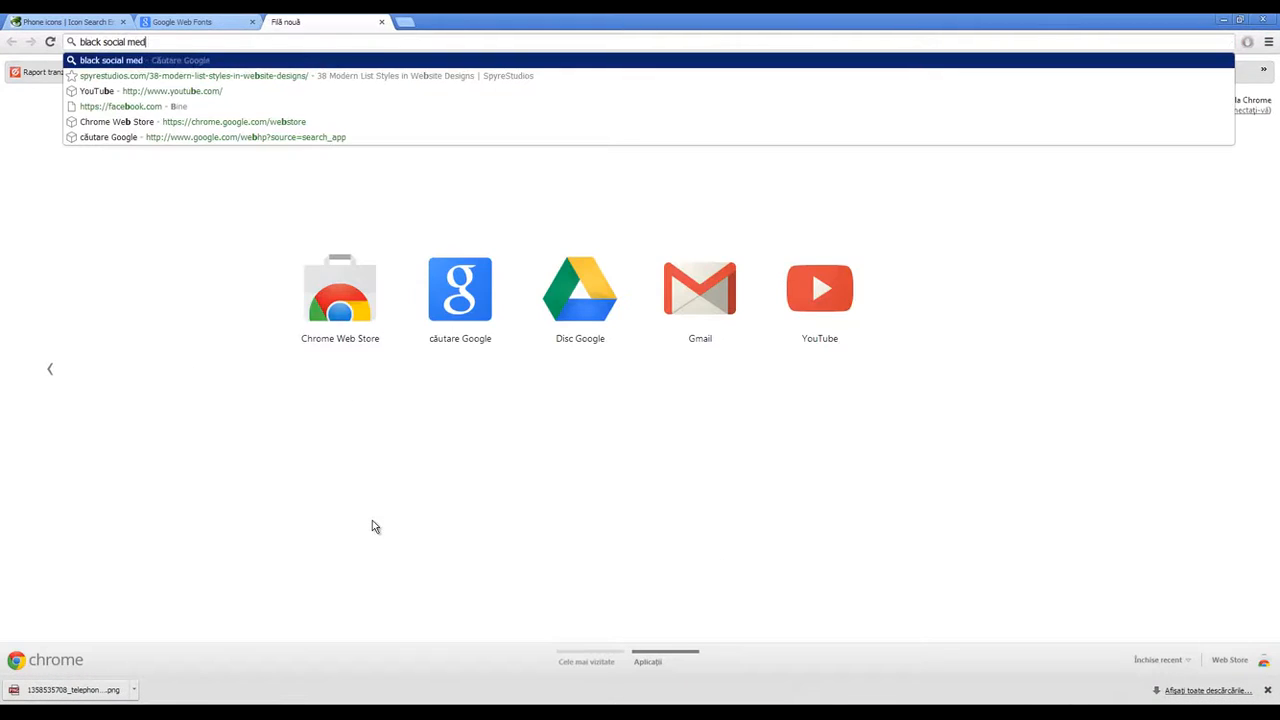
Switch to the web browser, search Google for "black social media icons" and open the Iconfinder black-icon-social-media set.
{"action": "type", "text": "ia icons"}
{"action": "key", "text": "Return"}
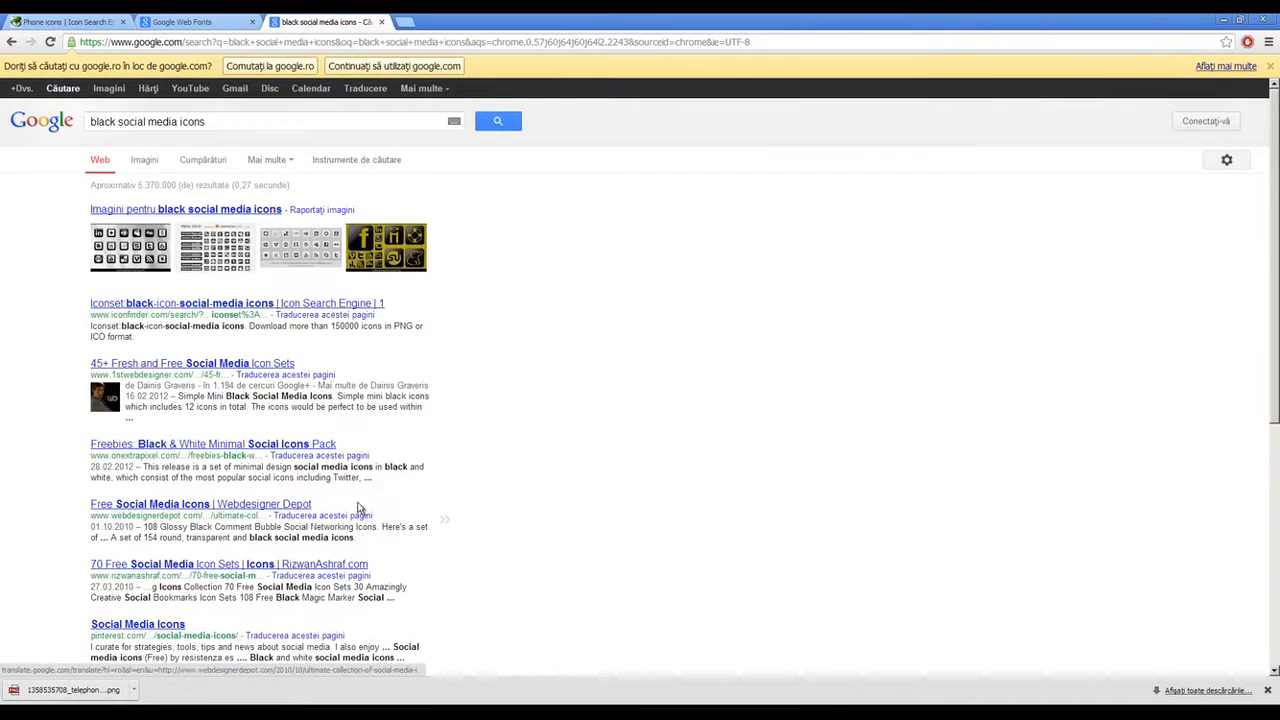
{"action": "left_click", "coordinate": [253, 305]}
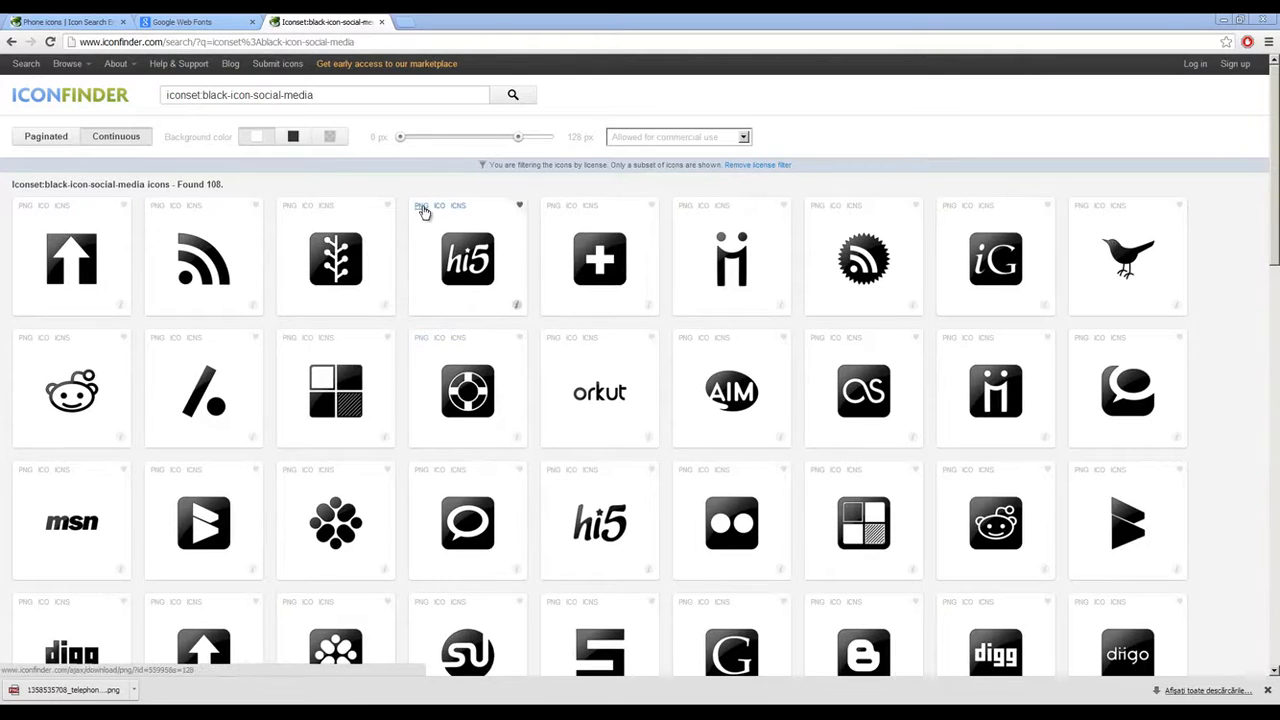
Download the hi5, Google, Delicious, Yahoo, Facebook, Twitter and LinkedIn square icons from the set as PNG files.
{"action": "left_click", "coordinate": [422, 206]}
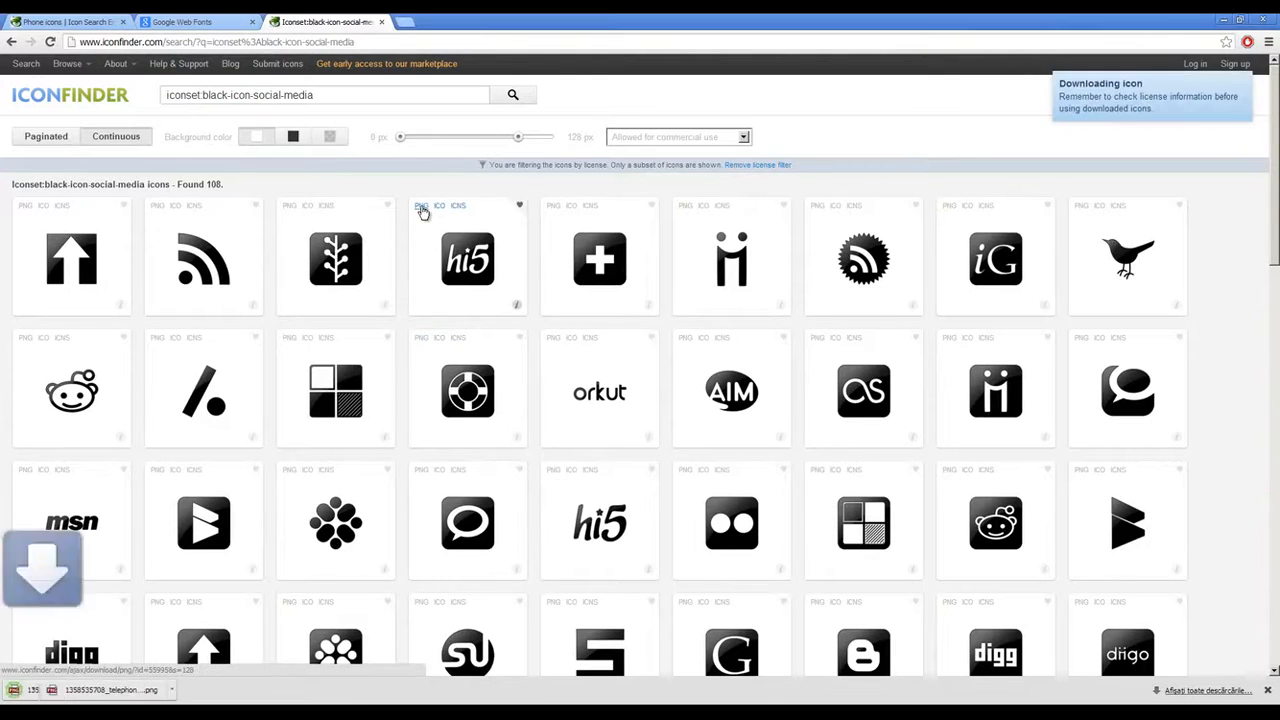
{"action": "scroll", "coordinate": [676, 402], "scroll_direction": "down", "scroll_amount": 1}
{"action": "left_click", "coordinate": [684, 538]}
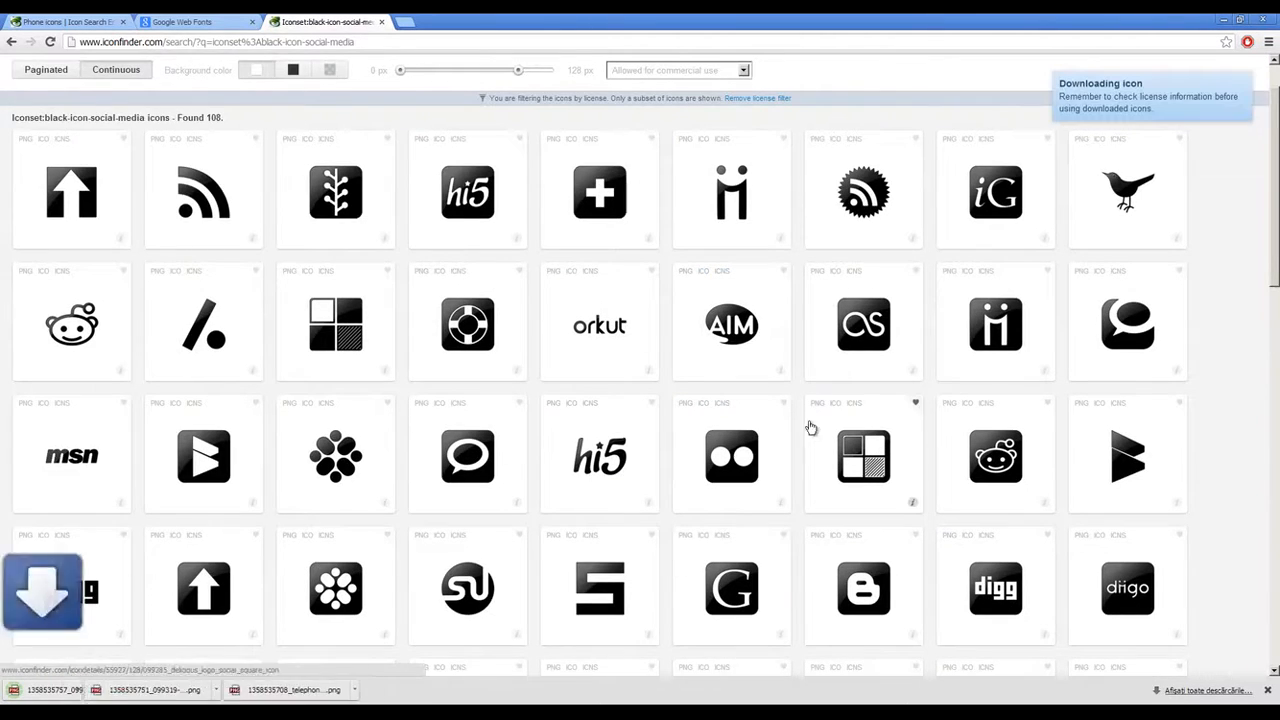
{"action": "left_click", "coordinate": [817, 407]}
{"action": "scroll", "coordinate": [817, 408], "scroll_direction": "down", "scroll_amount": 3}
{"action": "left_click", "coordinate": [290, 468]}
{"action": "scroll", "coordinate": [494, 477], "scroll_direction": "down", "scroll_amount": 2}
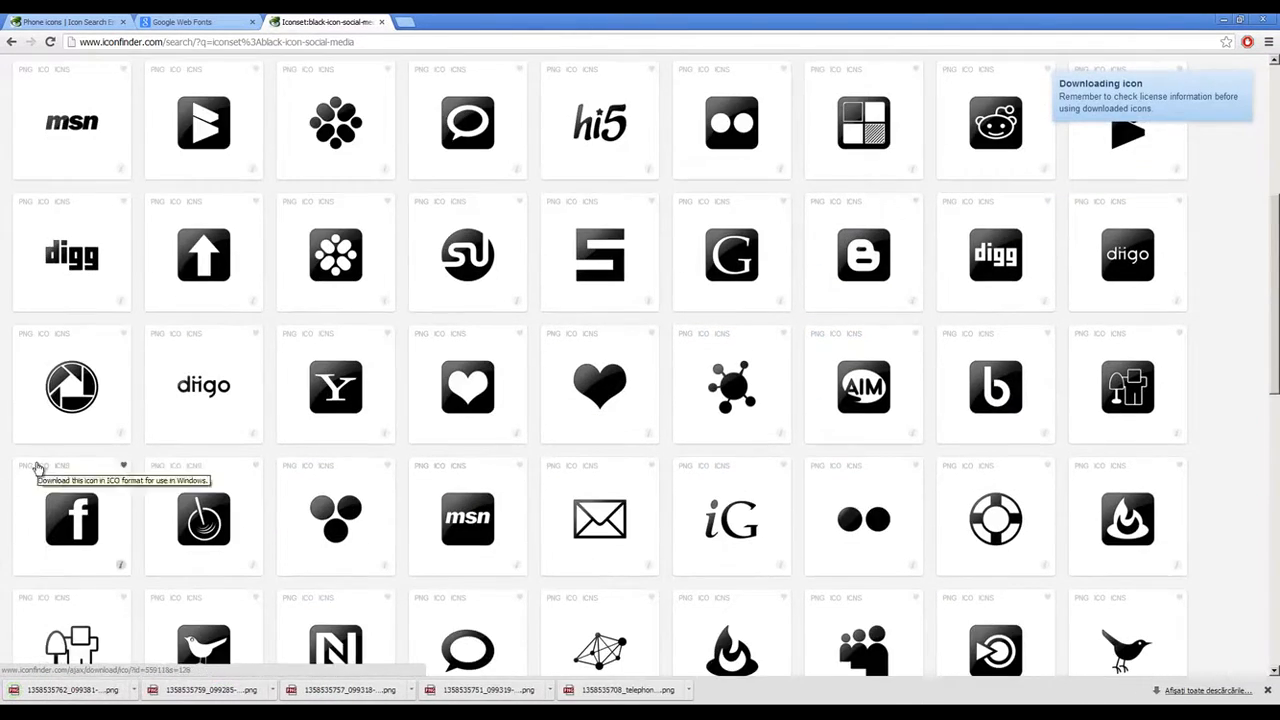
{"action": "left_click", "coordinate": [28, 467]}
{"action": "scroll", "coordinate": [302, 476], "scroll_direction": "down", "scroll_amount": 1}
{"action": "scroll", "coordinate": [302, 476], "scroll_direction": "down", "scroll_amount": 1}
{"action": "left_click", "coordinate": [423, 531]}
{"action": "left_click", "coordinate": [820, 534]}
{"action": "scroll", "coordinate": [835, 520], "scroll_direction": "down", "scroll_amount": 2}
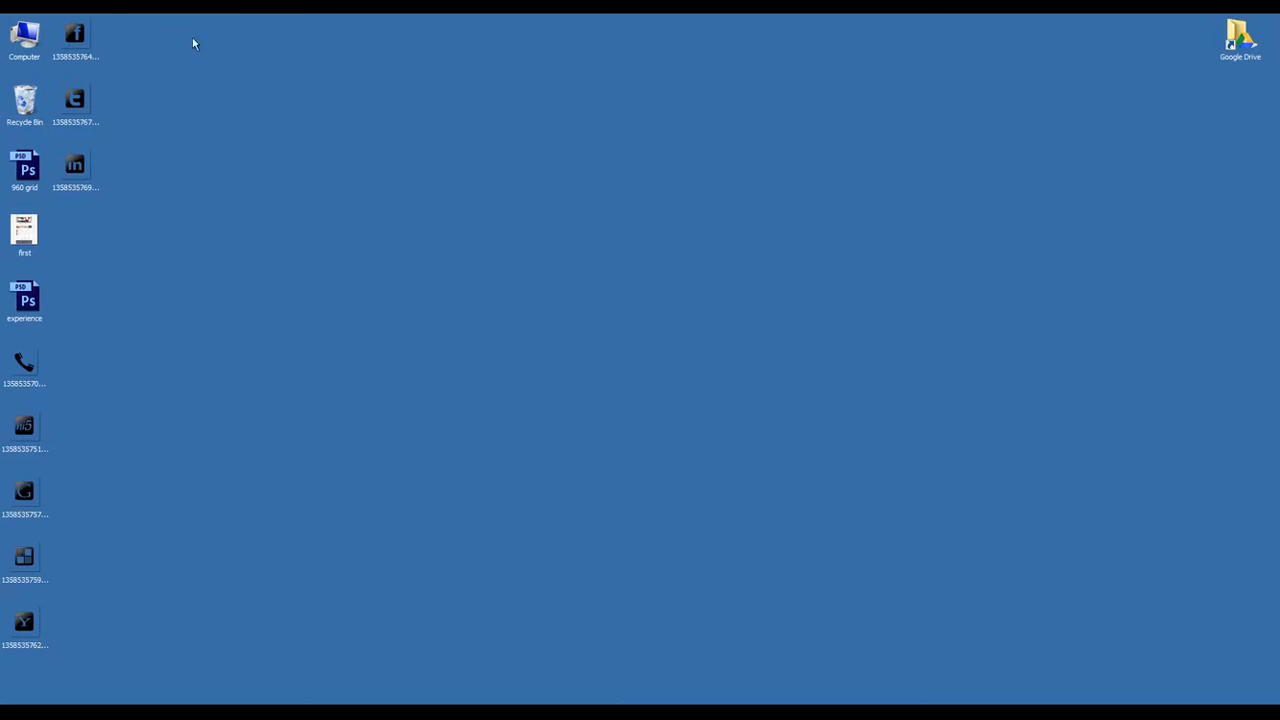
Select the seven downloaded social icons on the desktop and place them all in the Photoshop document.
{"action": "left_click_drag", "start_coordinate": [157, 14], "coordinate": [88, 230]}
{"action": "left_click_drag", "start_coordinate": [47, 497], "coordinate": [20, 628]}
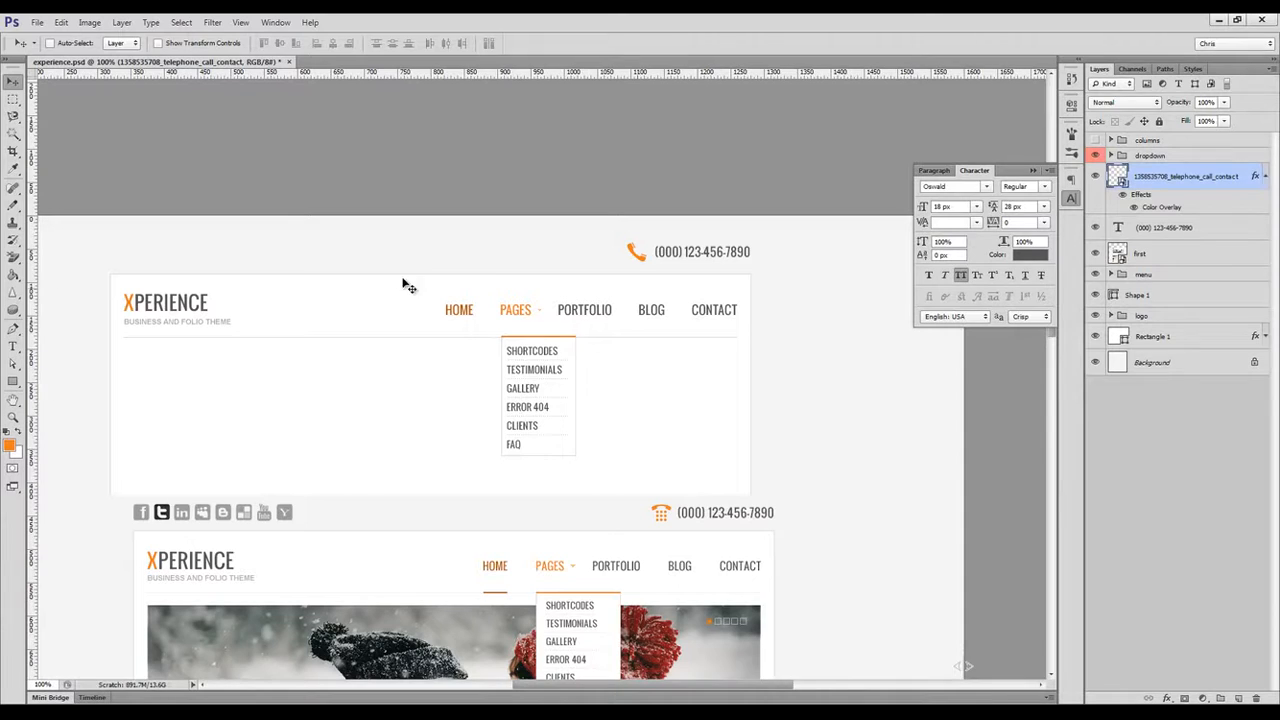
{"action": "key", "text": "Return"}
{"action": "key", "text": "Return"}
{"action": "key", "text": "Return"}
{"action": "key", "text": "Return"}
{"action": "key", "text": "Return"}
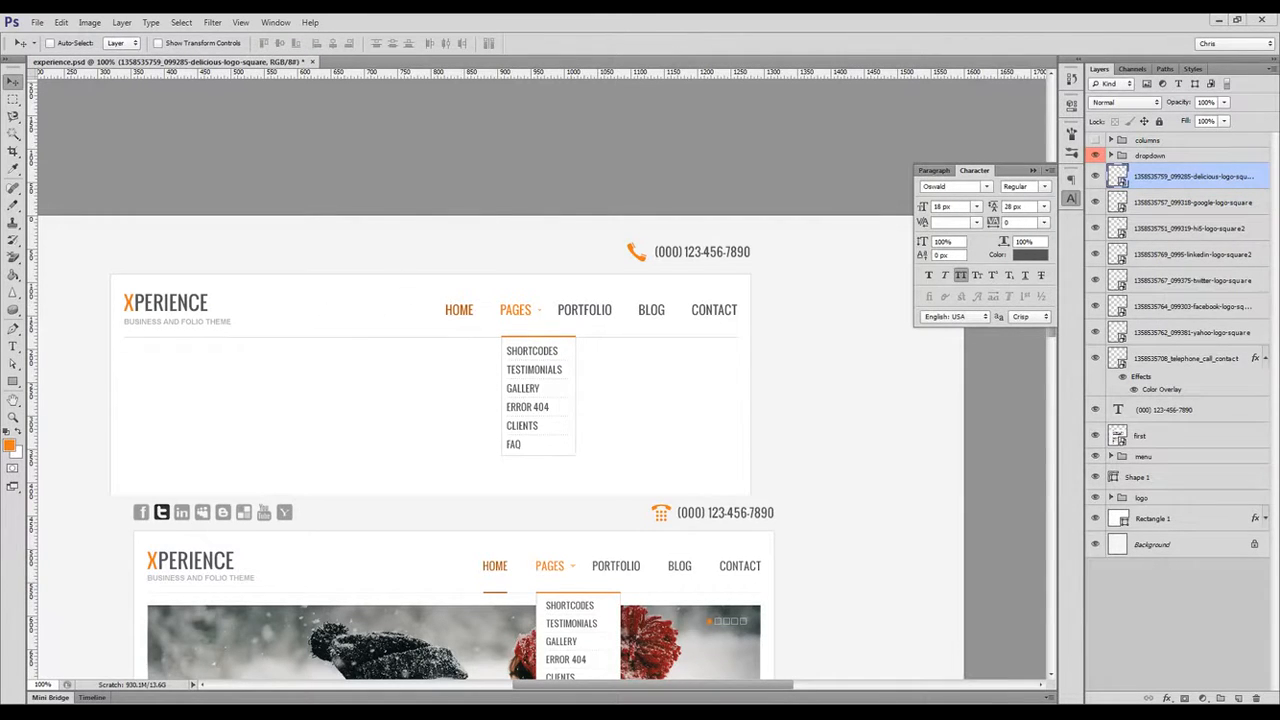
Line up the seven social icons in a row above the logo and distribute them evenly by horizontal centers.
{"action": "left_click", "coordinate": [1147, 332], "text": "shift"}
{"action": "left_click_drag", "start_coordinate": [577, 362], "coordinate": [176, 235]}
{"action": "key", "text": "ctrl+t"}
{"action": "left_click_drag", "start_coordinate": [167, 279], "coordinate": [350, 252]}
{"action": "key", "text": "Return"}
{"action": "left_click", "coordinate": [1198, 180]}
{"action": "left_click", "coordinate": [1190, 332], "text": "shift"}
{"action": "left_click", "coordinate": [444, 43]}
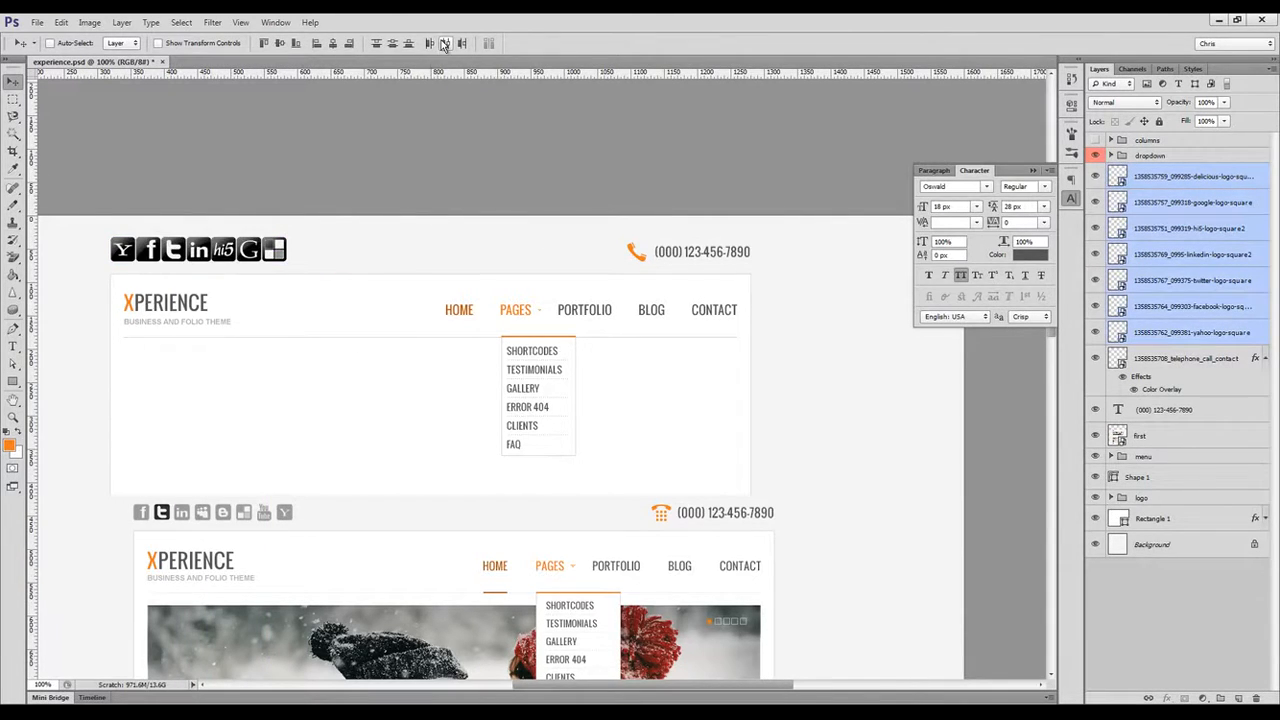
Scale the row of social icons down to about 82%.
{"action": "key", "text": "ctrl+t"}
{"action": "left_click_drag", "start_coordinate": [286, 262], "coordinate": [256, 257]}
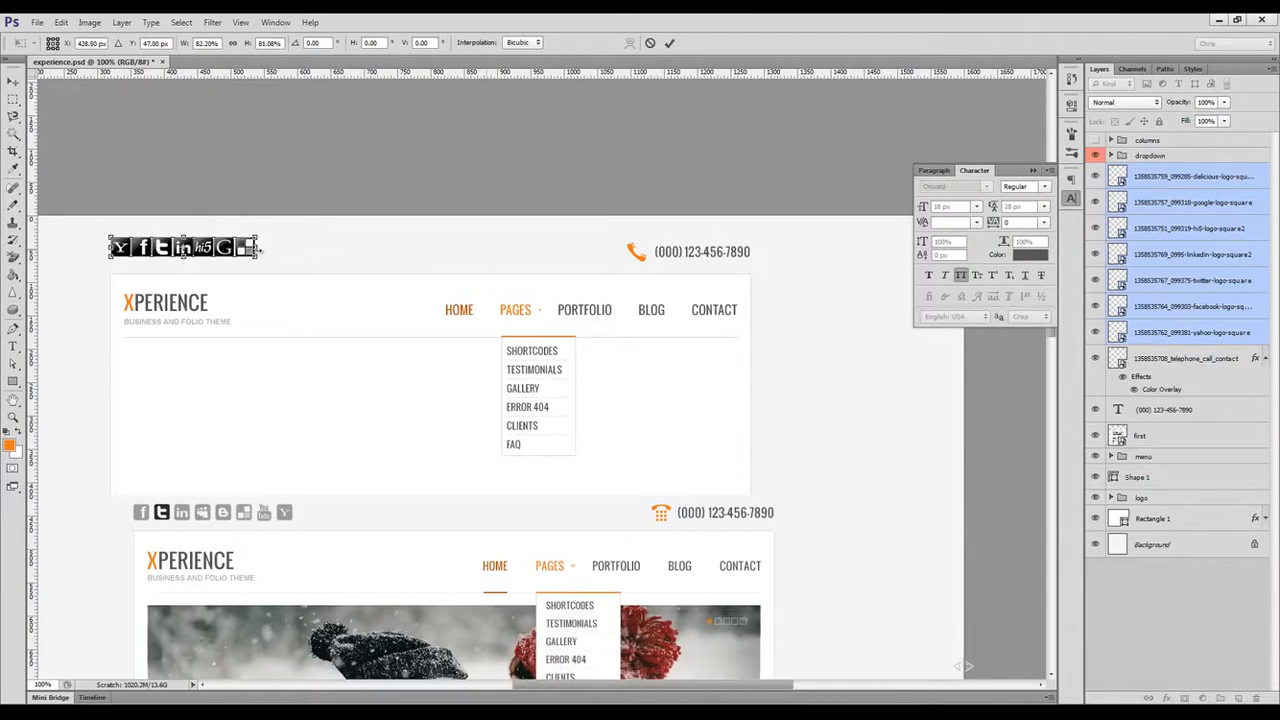
{"action": "key", "text": "Return"}
Shift the Delicious icon 20 px right and redistribute the seven social icons by horizontal centers.
{"action": "left_click", "coordinate": [1223, 183]}
{"action": "key", "text": "shift+Right"}
{"action": "key", "text": "shift+Right"}
{"action": "left_click", "coordinate": [1204, 335], "text": "shift"}
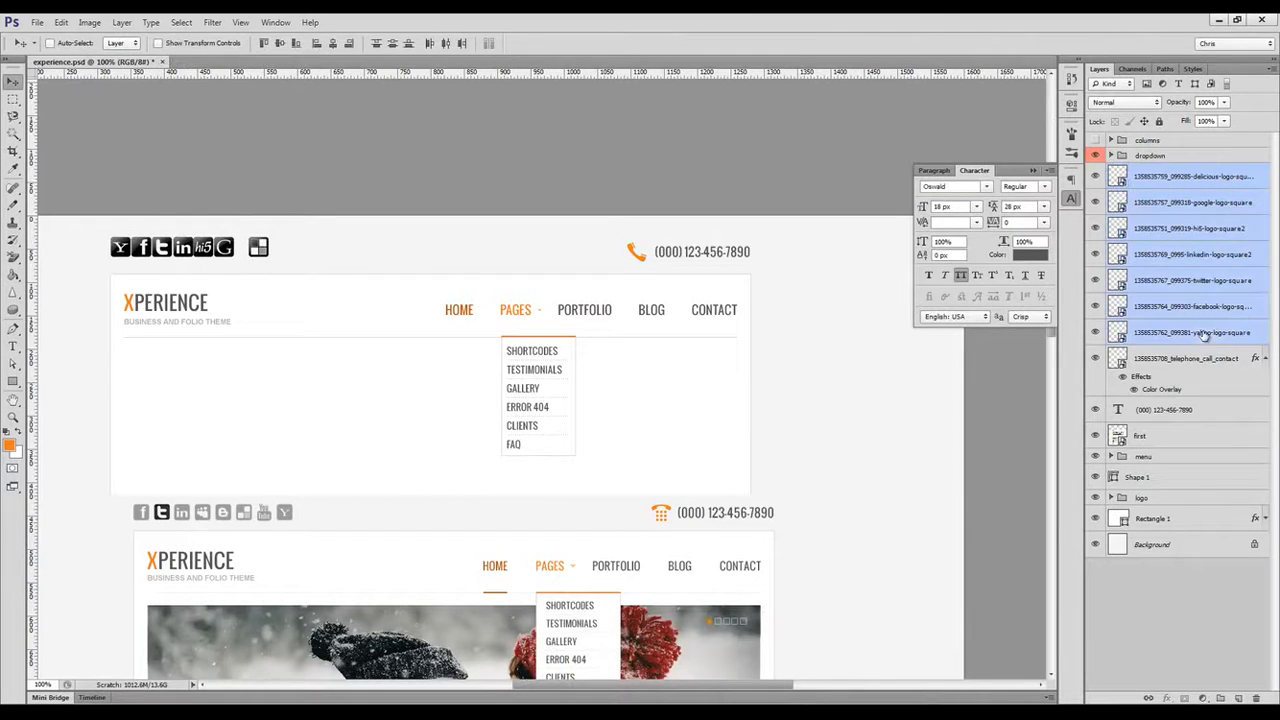
{"action": "left_click", "coordinate": [446, 44]}
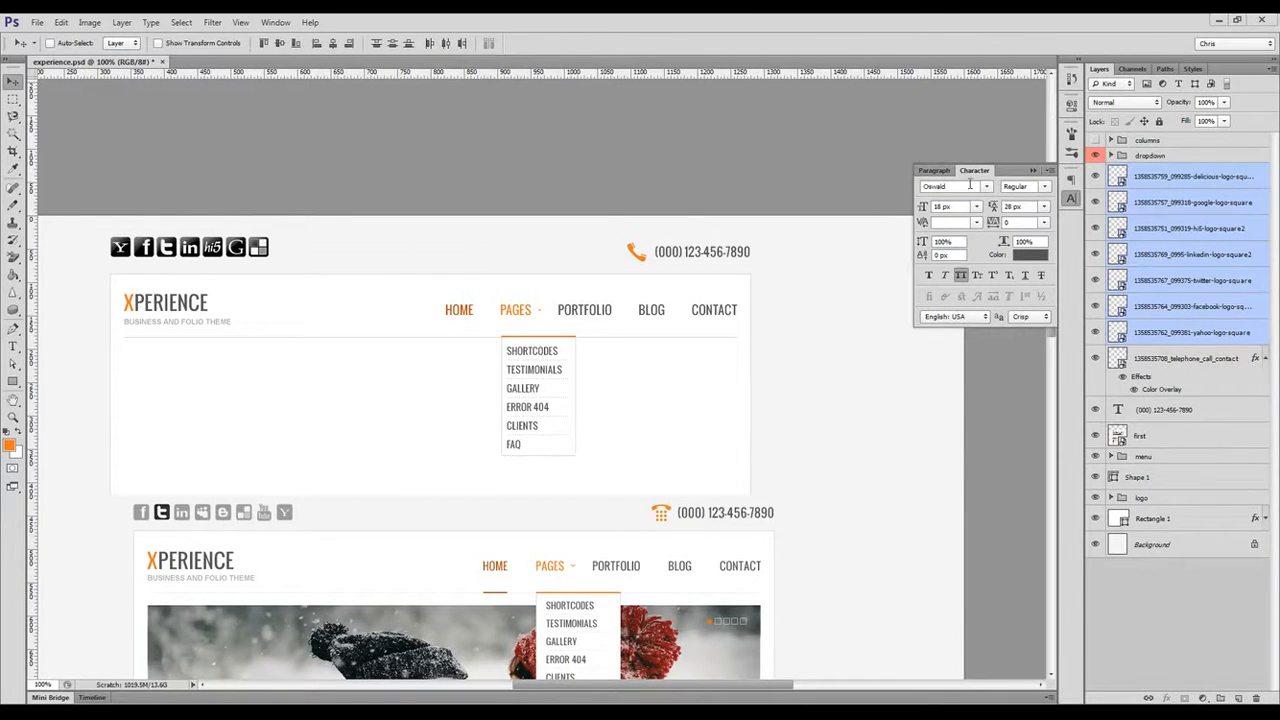
Set every social icon except Google to 50% opacity and group all seven as "social media" without a color label.
{"action": "left_click_drag", "start_coordinate": [1182, 104], "coordinate": [1170, 105]}
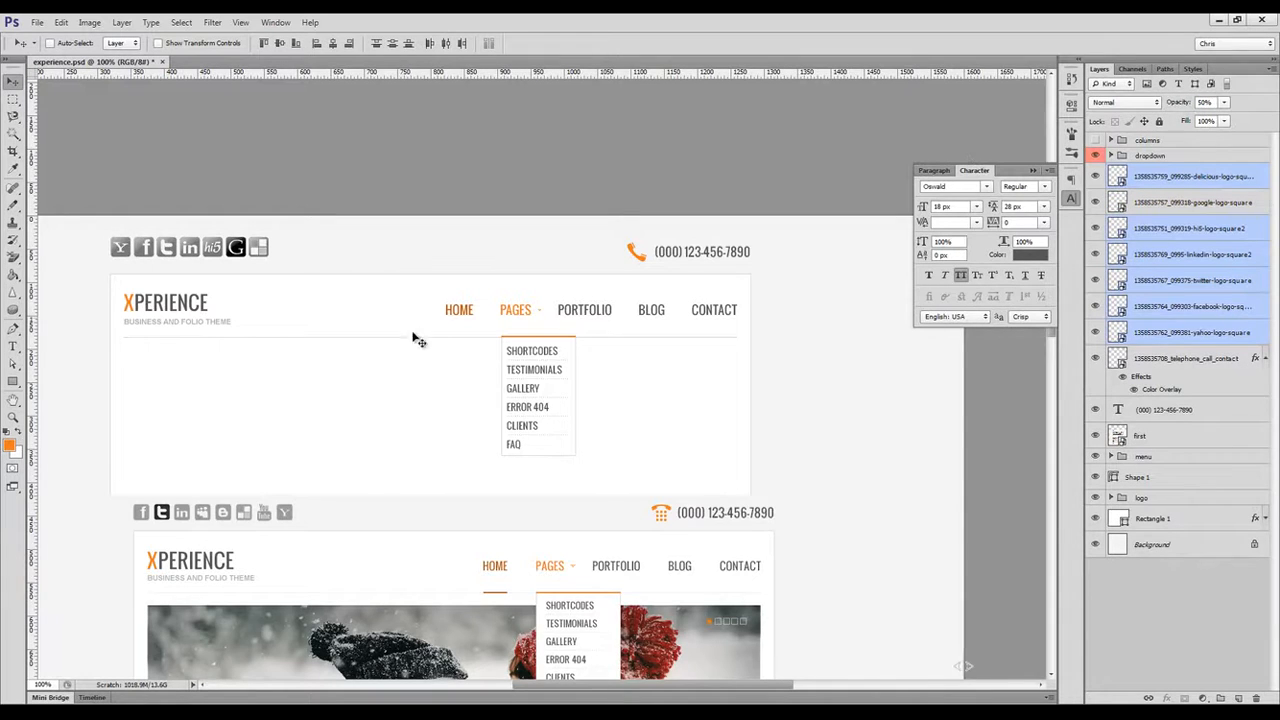
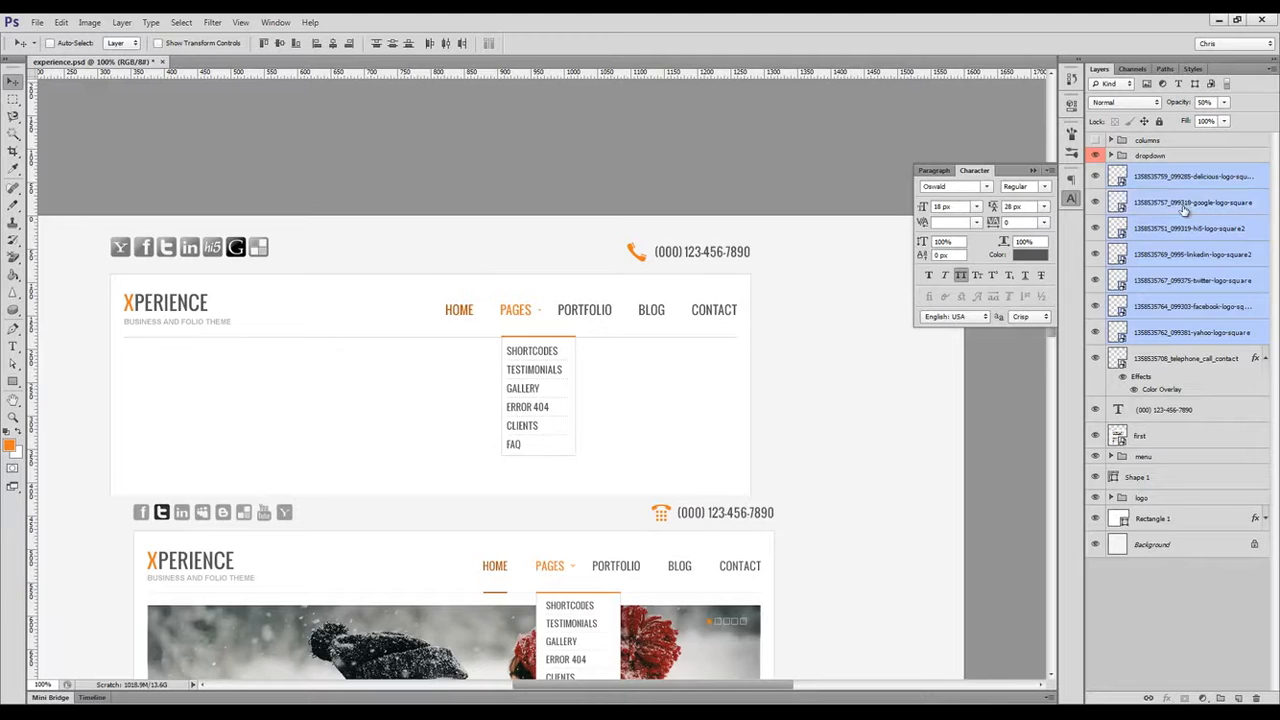
{"action": "key", "text": "ctrl+g"}
{"action": "double_click", "coordinate": [1150, 171]}
{"action": "type", "text": "social media"}
{"action": "key", "text": "Return"}
{"action": "right_click", "coordinate": [1096, 172]}
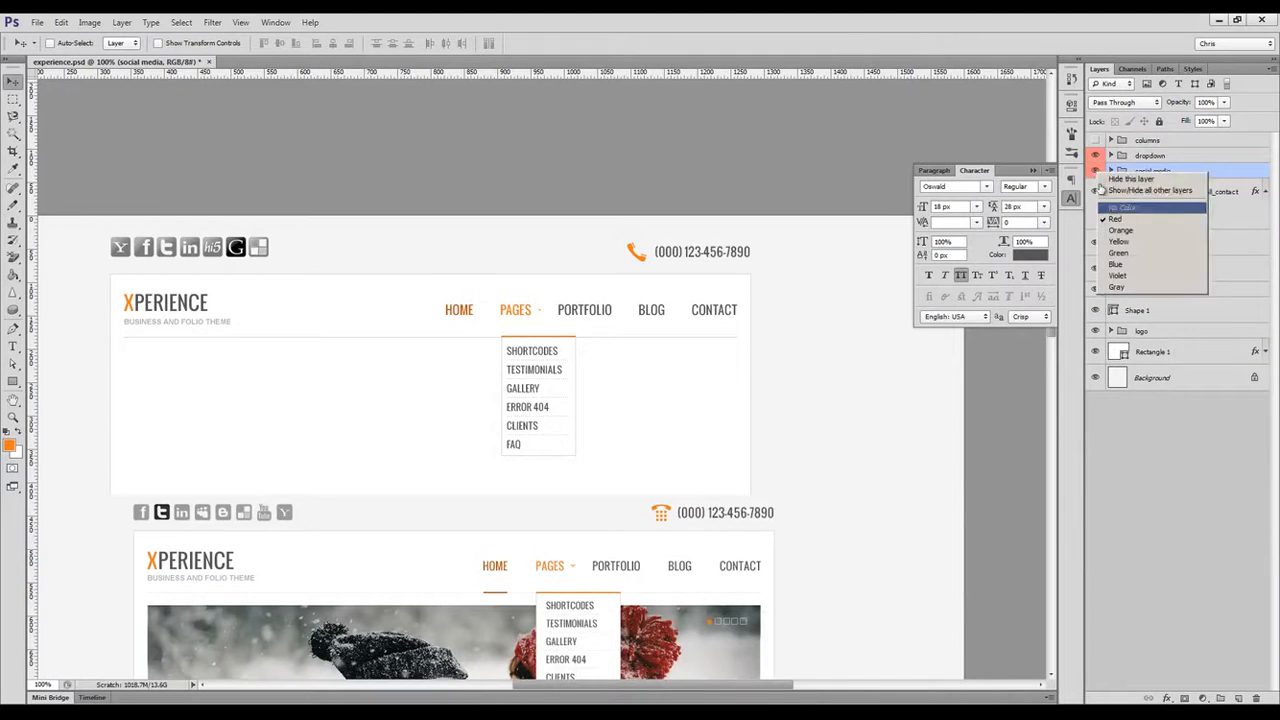
{"action": "left_click", "coordinate": [1118, 206]}
Group the handset icon and the phone number layers and name the group "phone".
{"action": "left_click", "coordinate": [1152, 191]}
{"action": "left_click", "coordinate": [1160, 243], "text": "ctrl"}
{"action": "key", "text": "ctrl+g"}
{"action": "double_click", "coordinate": [1156, 187]}
{"action": "type", "text": "phone"}
{"action": "key", "text": "Return"}
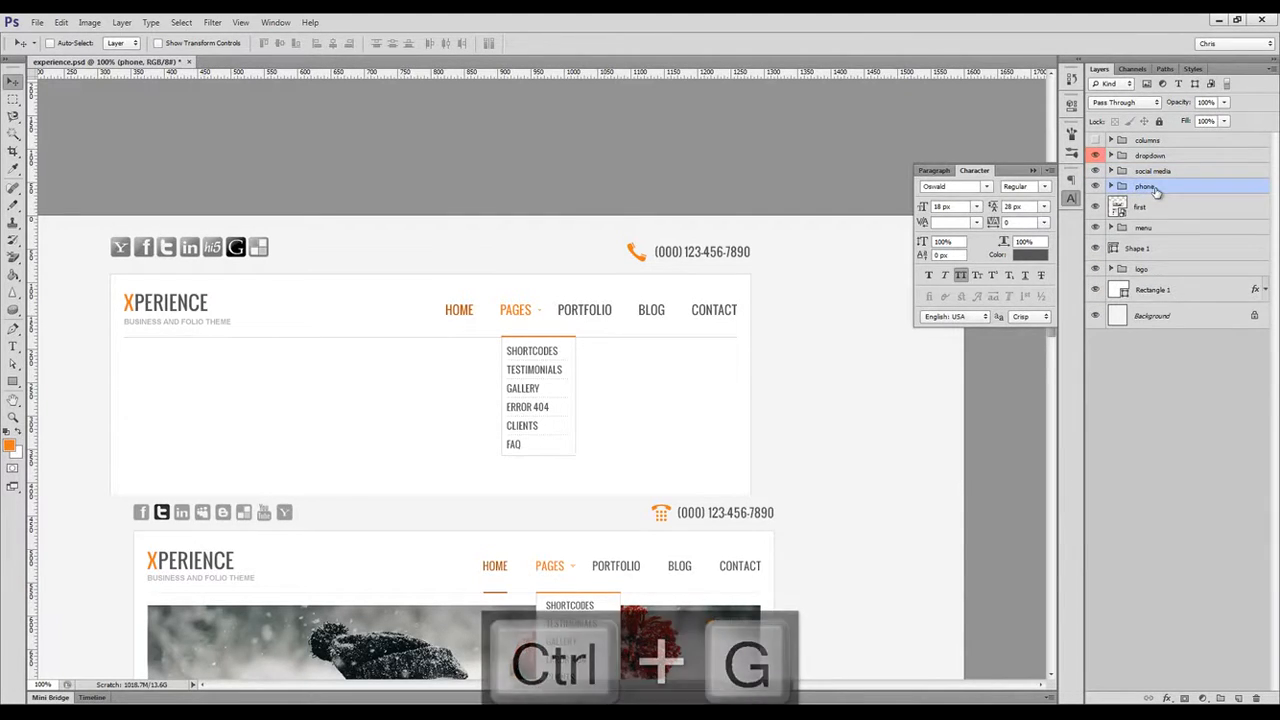
Move the reference screenshot layer "first" lower to make room for the slider below the header.
{"action": "left_click", "coordinate": [1152, 171], "text": "ctrl"}
{"action": "scroll", "coordinate": [556, 335], "scroll_direction": "down", "scroll_amount": 2}
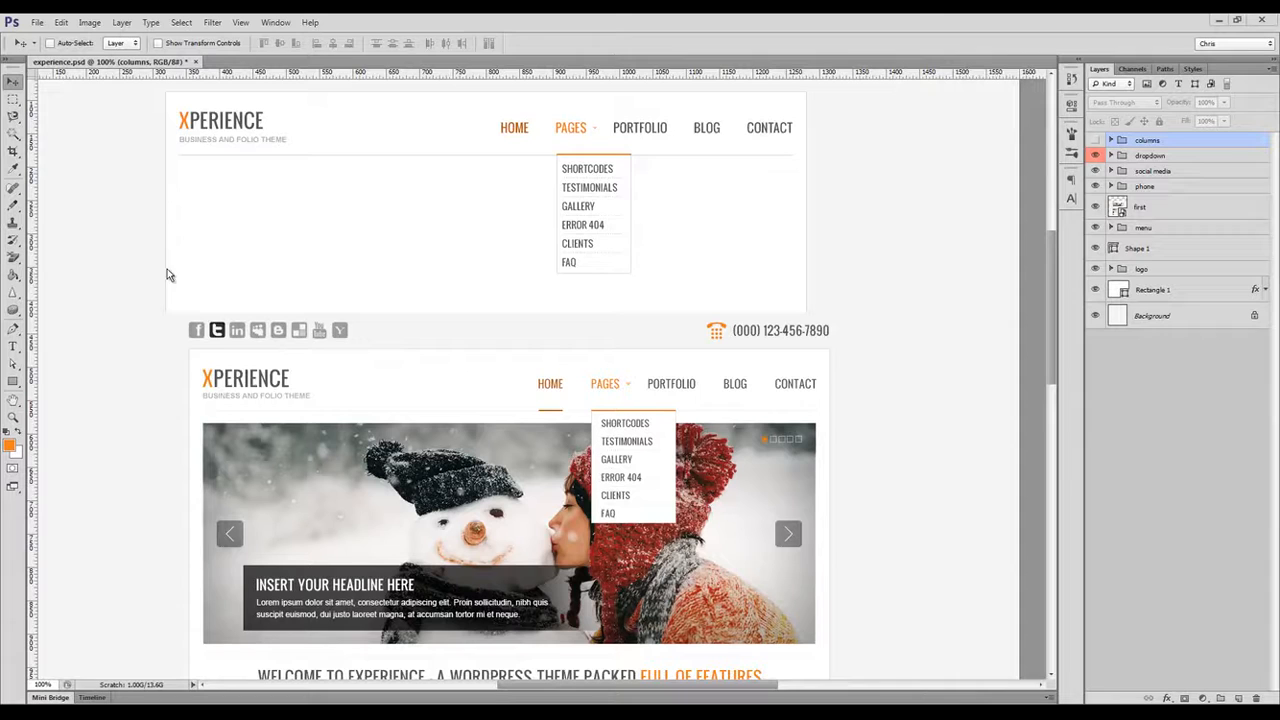
{"action": "left_click", "coordinate": [381, 379], "text": "ctrl"}
{"action": "left_click_drag", "start_coordinate": [457, 378], "coordinate": [429, 440]}
{"action": "left_click_drag", "start_coordinate": [394, 553], "coordinate": [374, 531]}
Draw an orange rectangle as wide as the menu divider and position it slightly below that line.
{"action": "left_click", "coordinate": [13, 381]}
{"action": "left_click", "coordinate": [50, 383]}
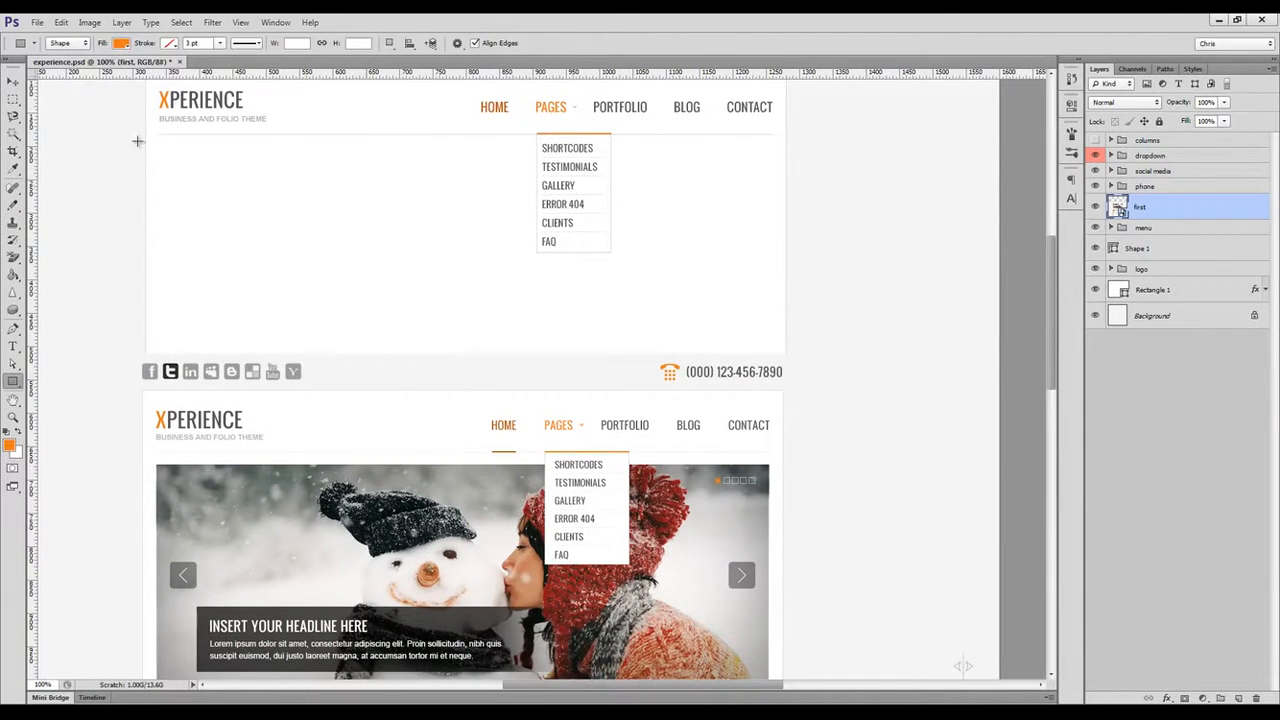
{"action": "left_click_drag", "start_coordinate": [158, 135], "coordinate": [772, 344]}
{"action": "key", "text": "v"}
{"action": "left_click_drag", "start_coordinate": [649, 263], "coordinate": [646, 276]}
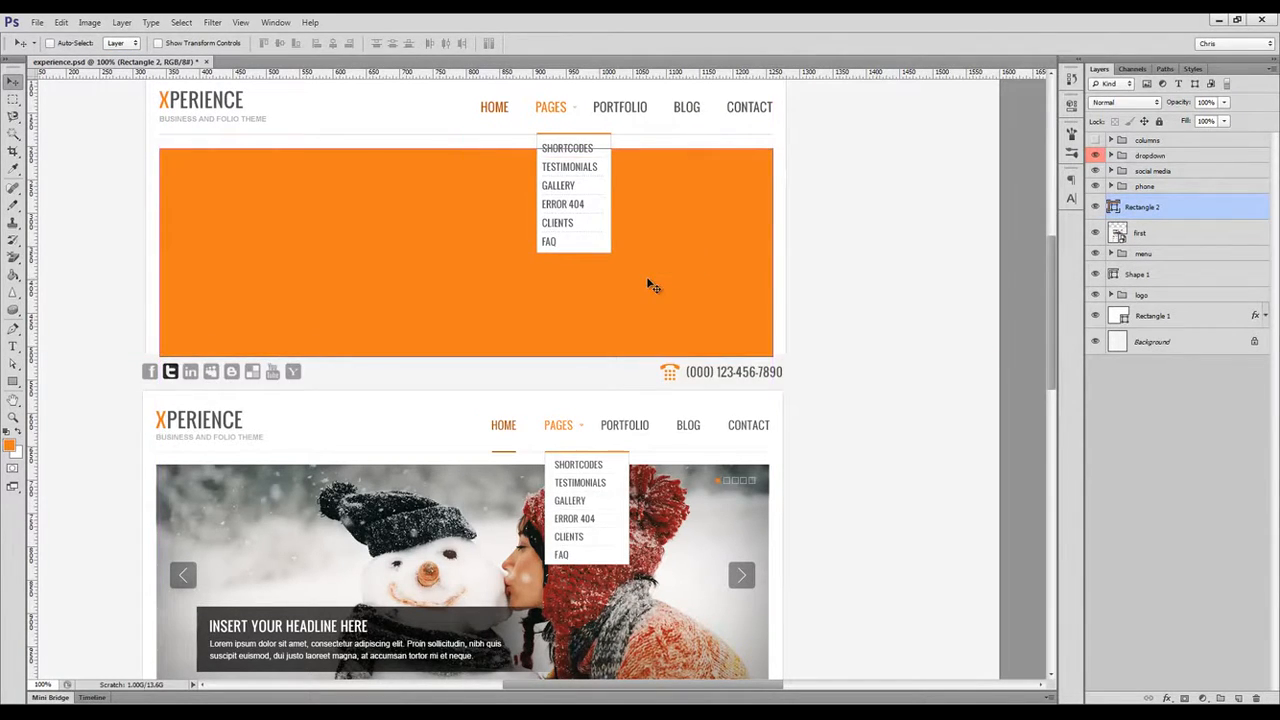
Place the snowman photo "img" over the orange rectangle and clip it to that shape.
{"action": "left_click", "coordinate": [1216, 21]}
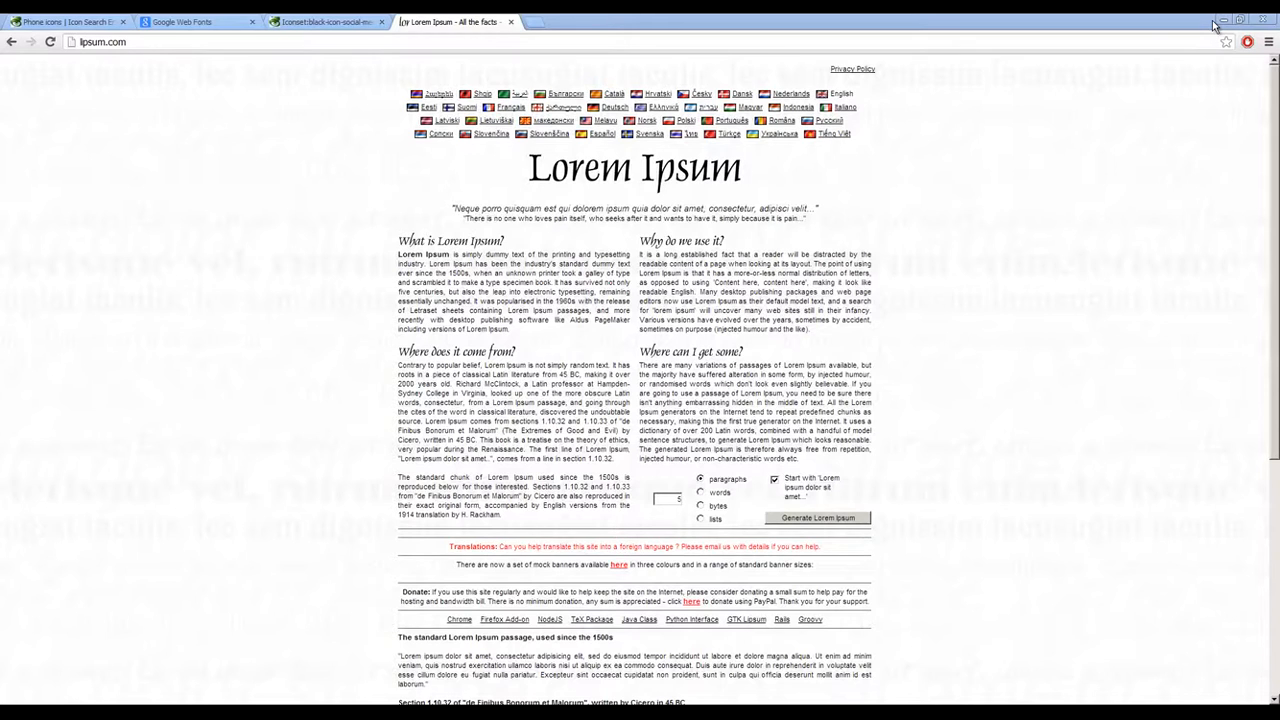
{"action": "left_click", "coordinate": [1222, 20]}
{"action": "left_click", "coordinate": [1250, 19]}
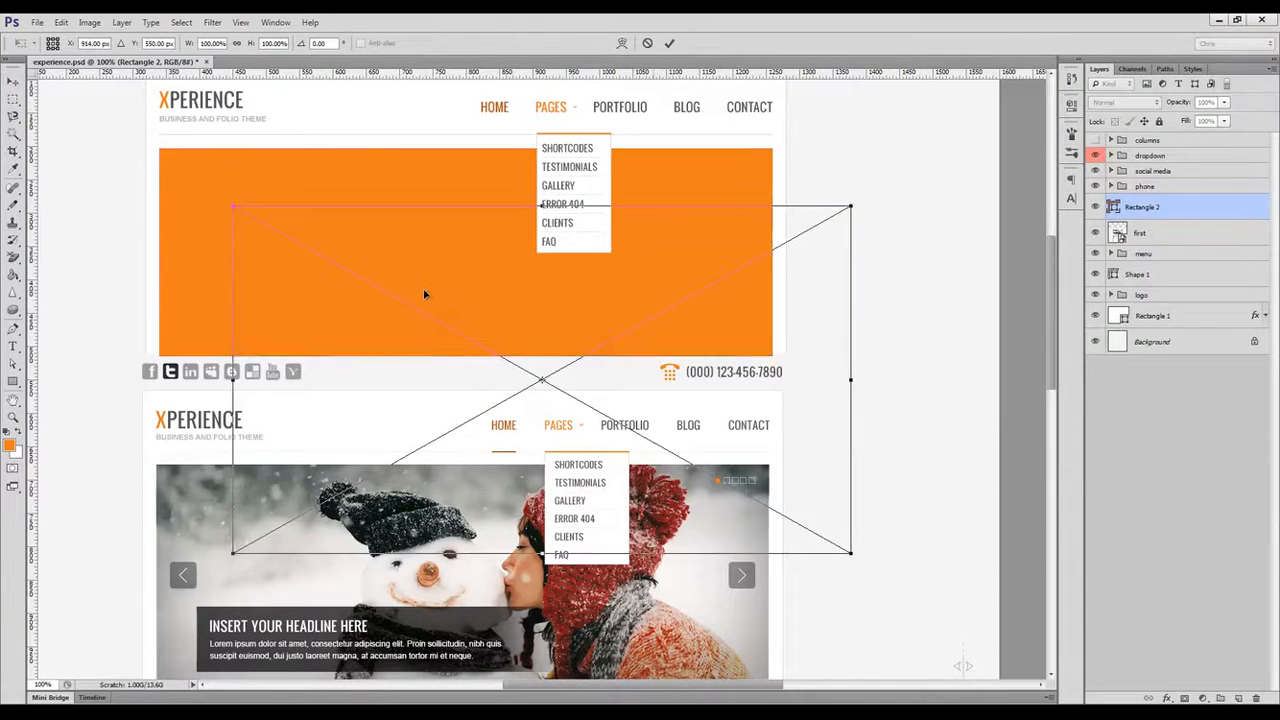
{"action": "left_click_drag", "start_coordinate": [542, 318], "coordinate": [455, 218]}
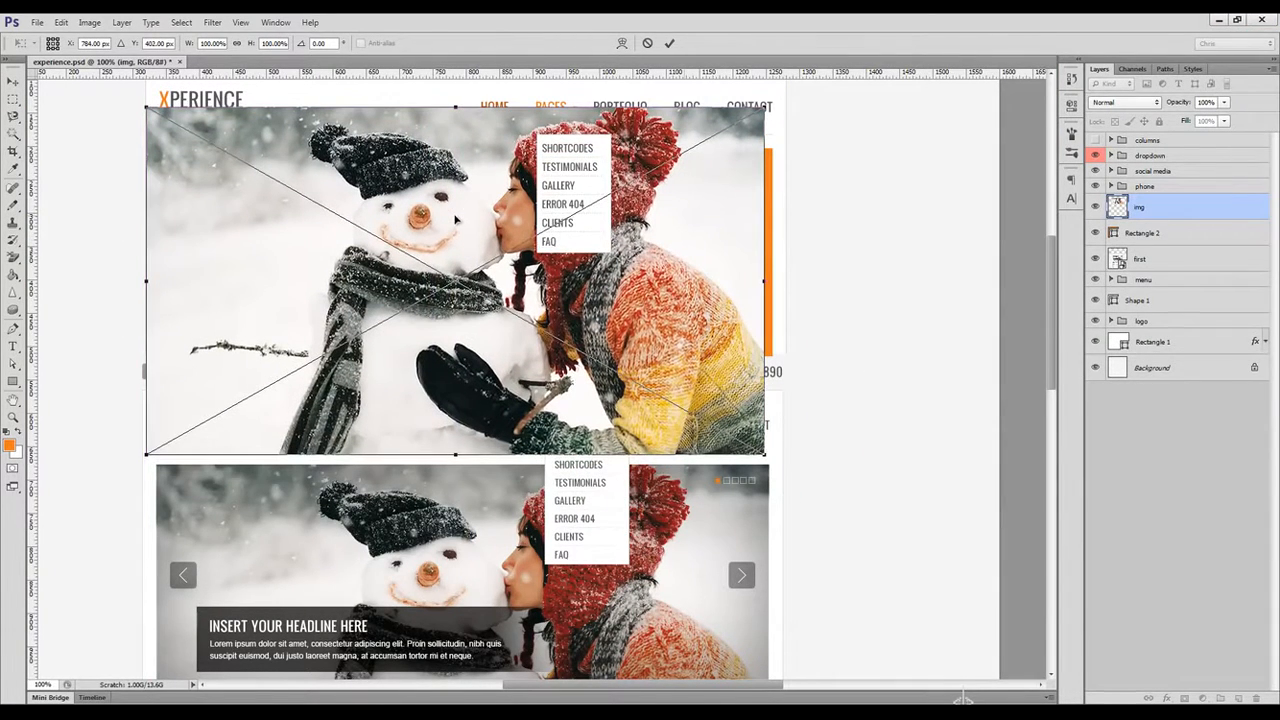
{"action": "key", "text": "Return"}
{"action": "key", "text": "ctrl+alt+g"}
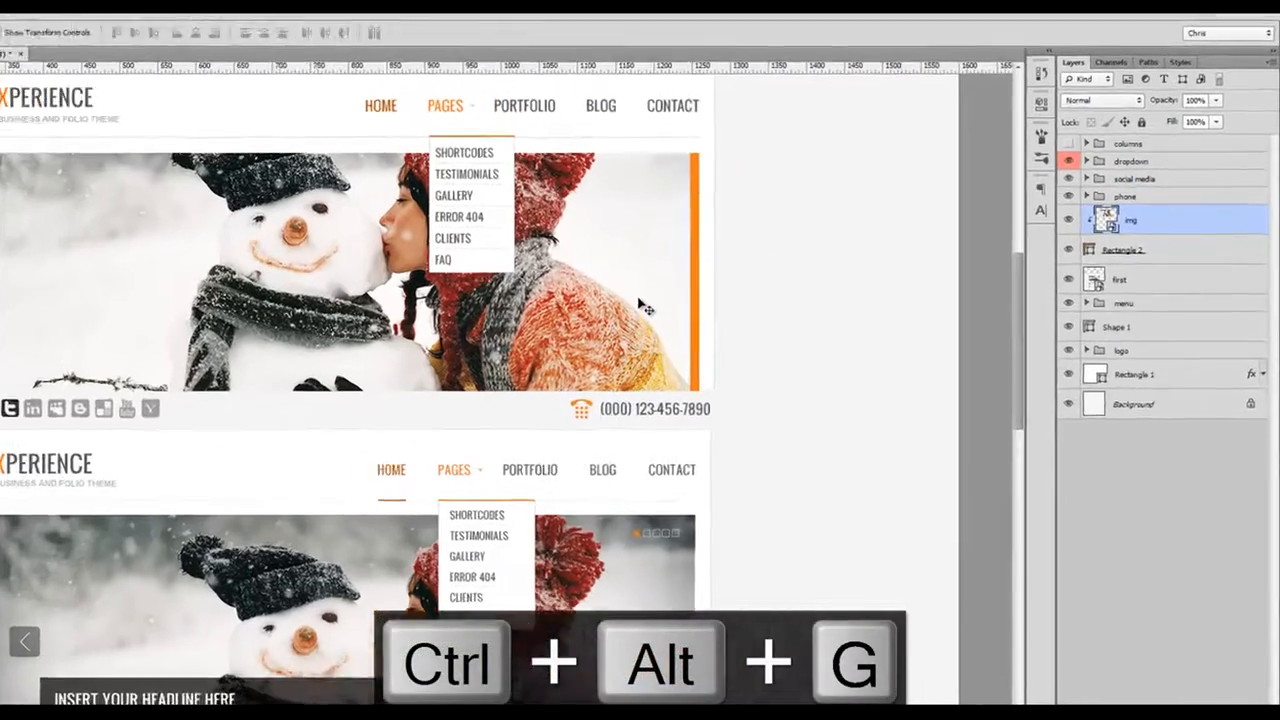
Reposition the clipped snowman photo so it covers the full width of the rectangle.
{"action": "left_click_drag", "start_coordinate": [639, 299], "coordinate": [647, 313]}
{"action": "left_click_drag", "start_coordinate": [248, 438], "coordinate": [248, 438]}
{"action": "left_click_drag", "start_coordinate": [178, 391], "coordinate": [177, 434]}
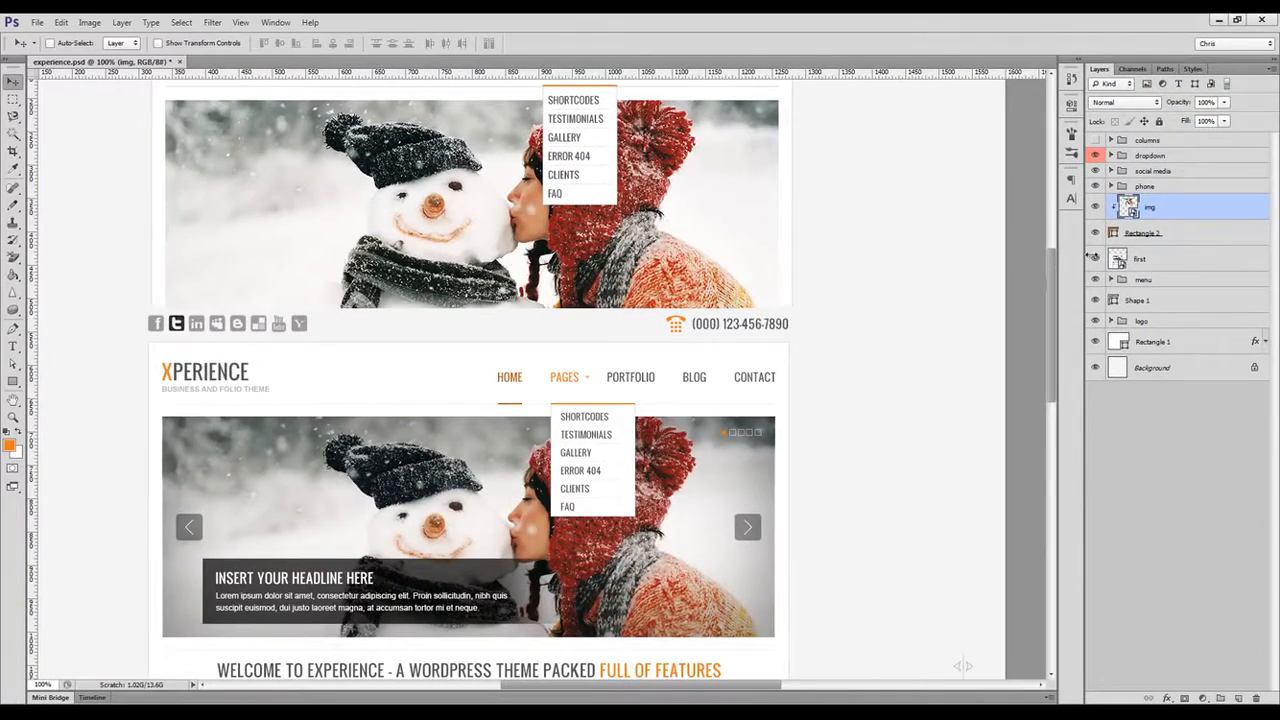
Extend the photo's base rectangle downward to make the slider taller and move the reference screenshot lower.
{"action": "left_click", "coordinate": [1160, 234]}
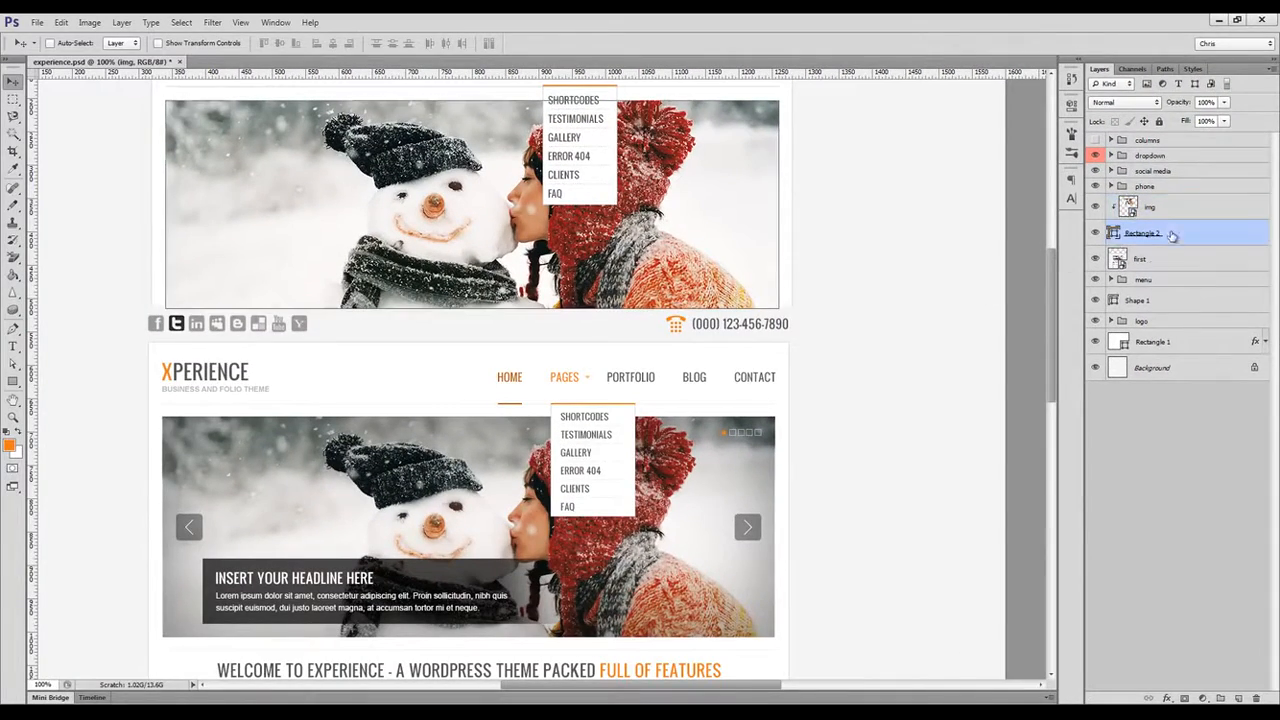
{"action": "key", "text": "ctrl+t"}
{"action": "left_click_drag", "start_coordinate": [519, 312], "coordinate": [533, 487]}
{"action": "key", "text": "Return"}
{"action": "left_click", "coordinate": [529, 380], "text": "ctrl"}
Move the snowman photo 4 px right to center it horizontally in the slider rectangle.
{"action": "left_click", "coordinate": [530, 286], "text": "ctrl"}
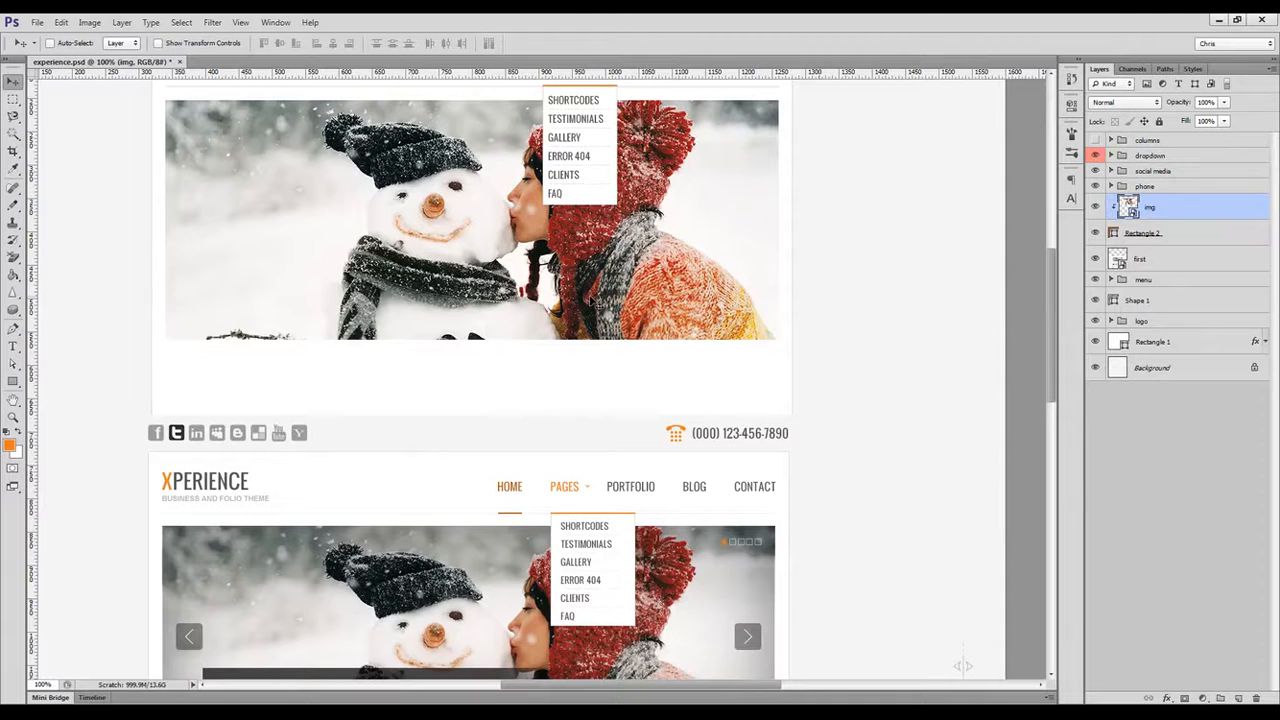
{"action": "key", "text": "ctrl+t"}
{"action": "left_click_drag", "start_coordinate": [596, 298], "coordinate": [600, 298]}
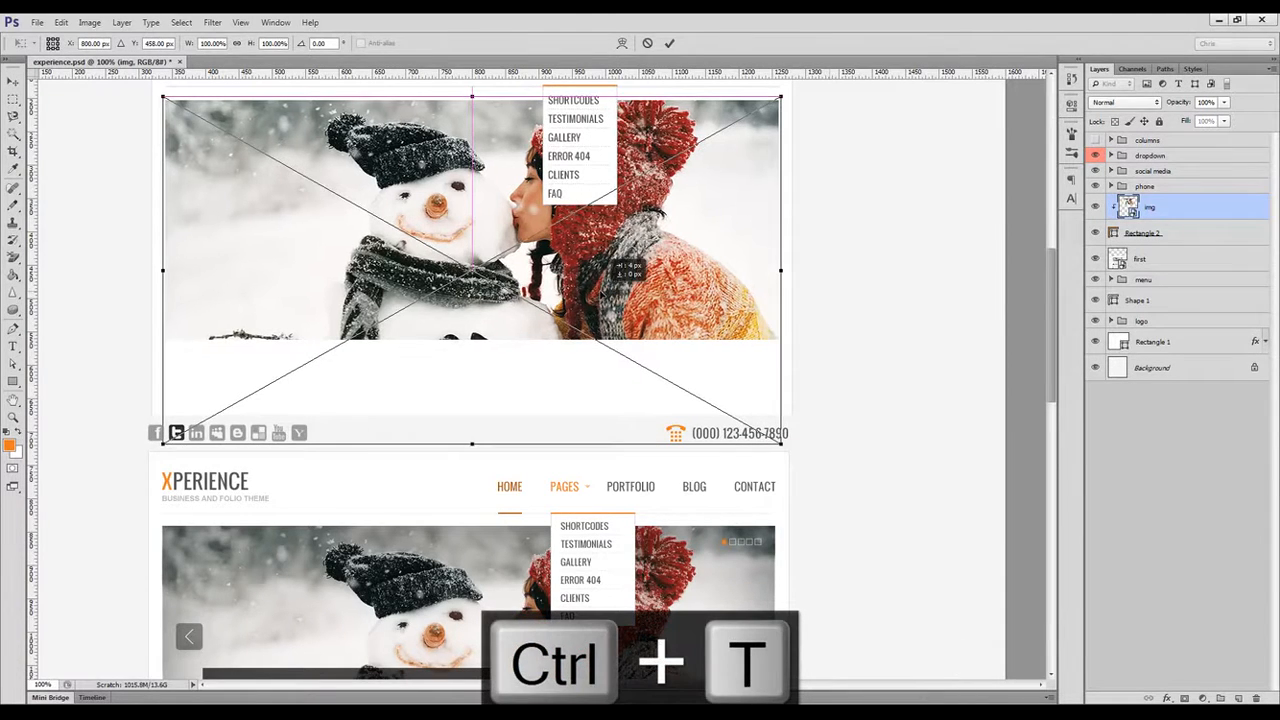
{"action": "key", "text": "Return"}
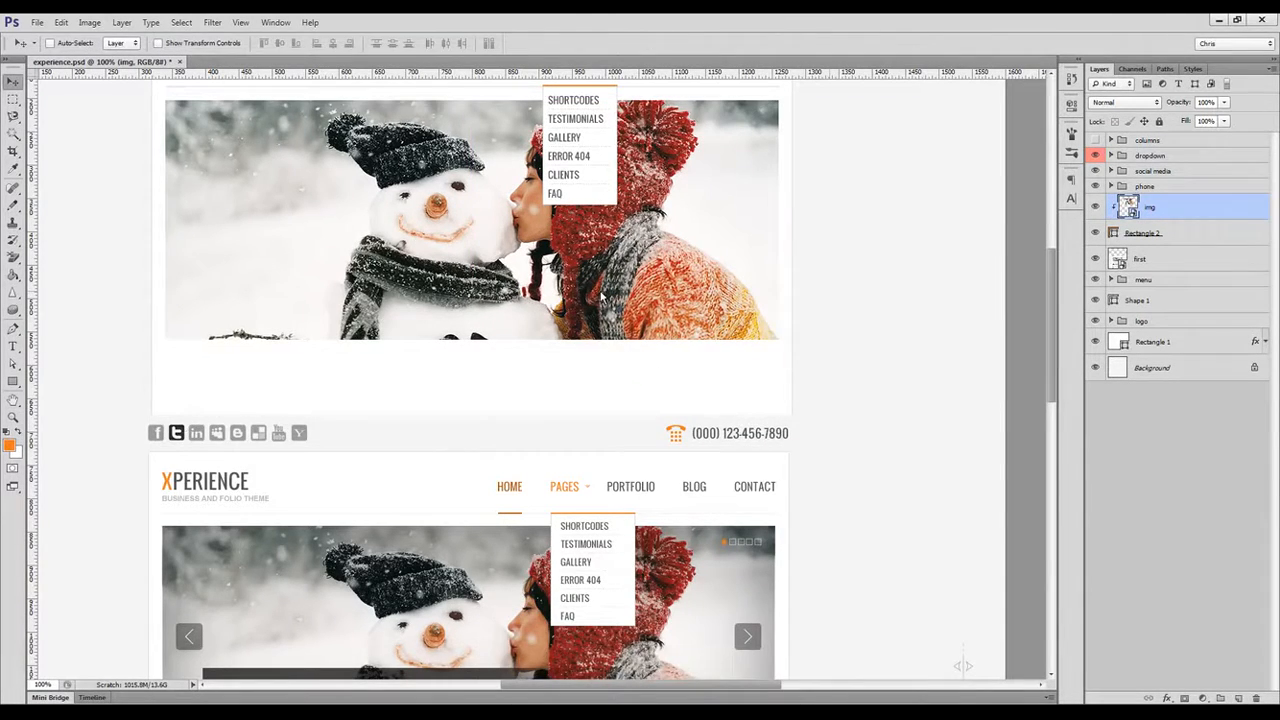
Draw a small rounded square with a 5 px radius near the photo's left edge and center it vertically on the slider.
{"action": "scroll", "coordinate": [330, 323], "scroll_direction": "up", "scroll_amount": 2}
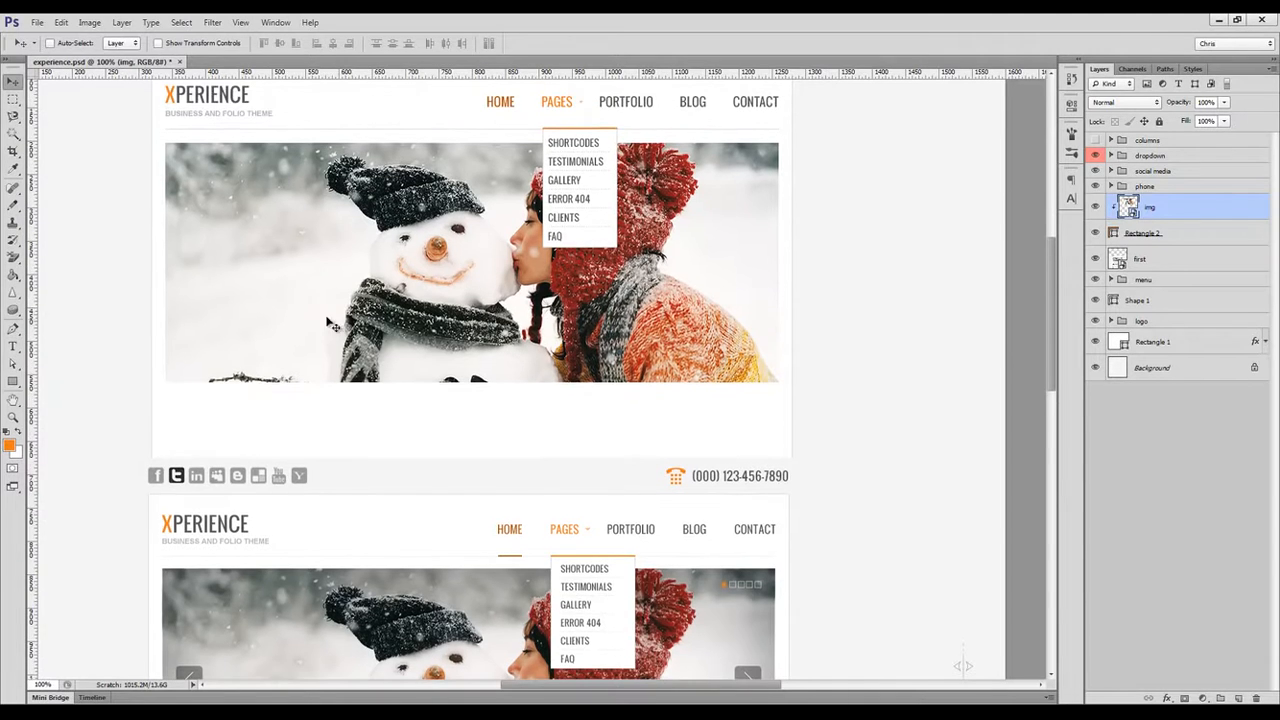
{"action": "left_click_drag", "start_coordinate": [12, 383], "coordinate": [85, 392]}
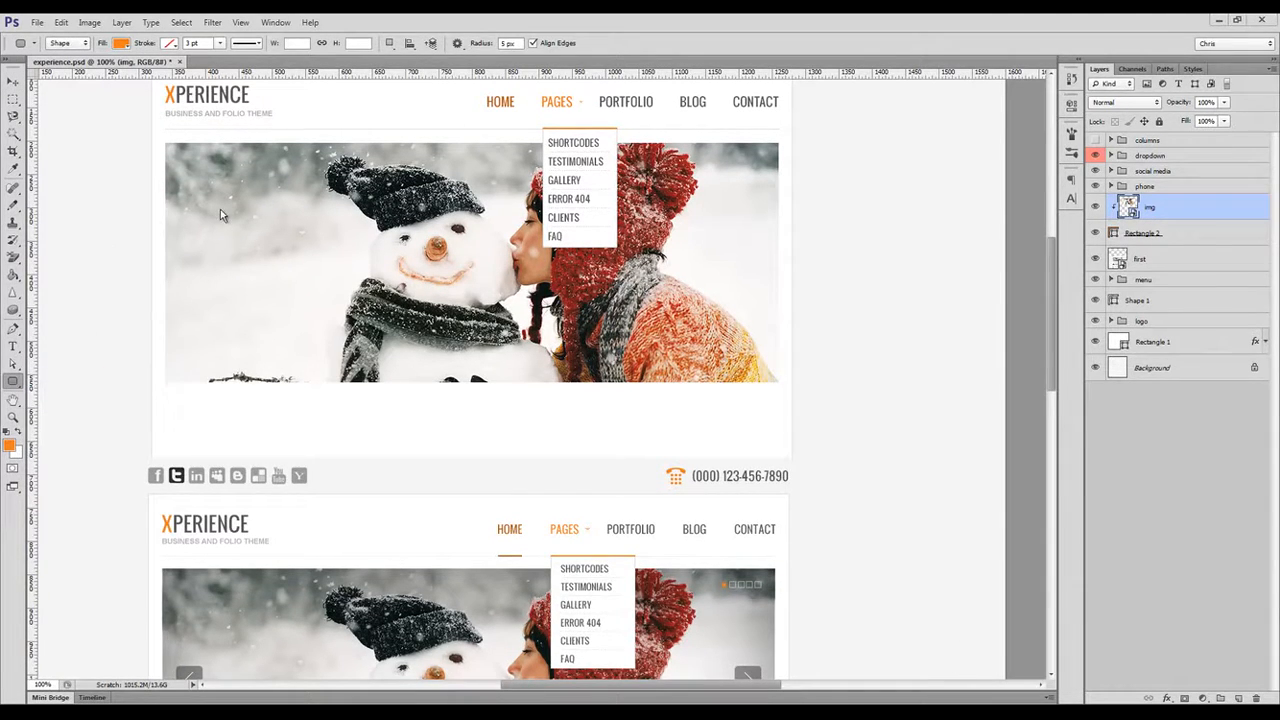
{"action": "left_click_drag", "start_coordinate": [176, 241], "coordinate": [215, 280]}
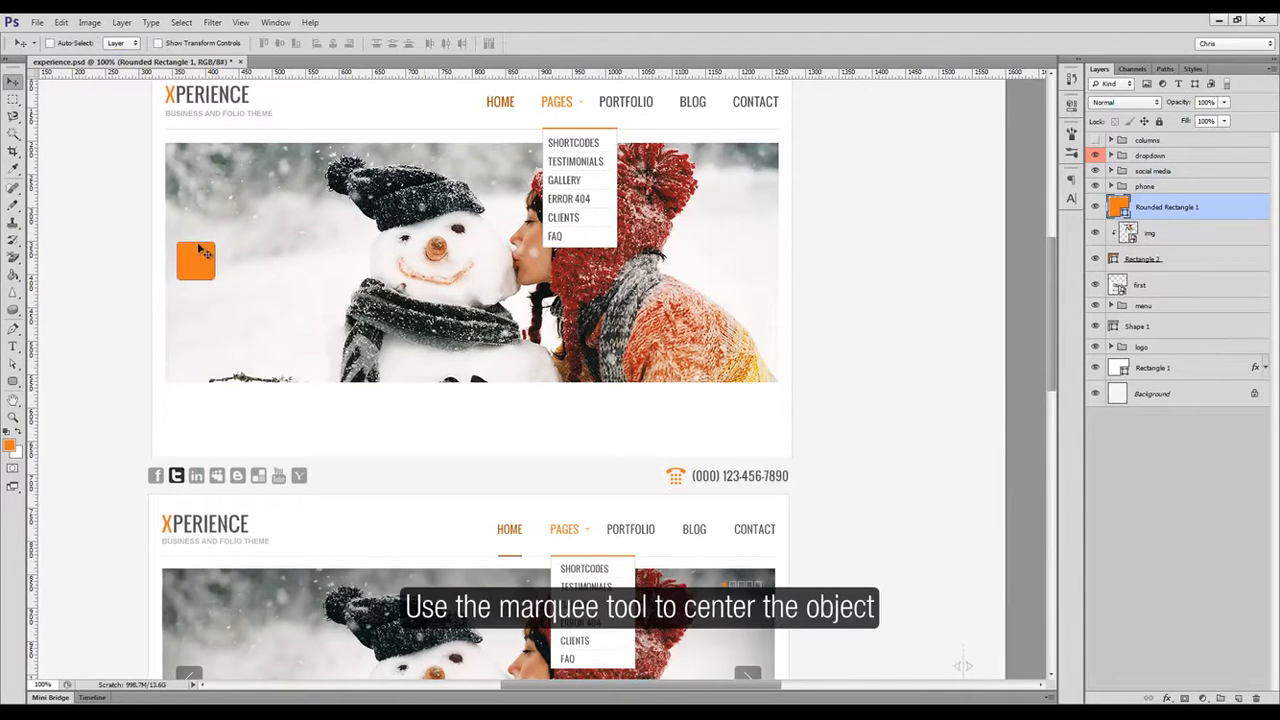
{"action": "key", "text": "m"}
{"action": "left_click_drag", "start_coordinate": [206, 144], "coordinate": [287, 382]}
{"action": "key", "text": "v"}
{"action": "left_click", "coordinate": [280, 44]}
{"action": "key", "text": "ctrl+d"}
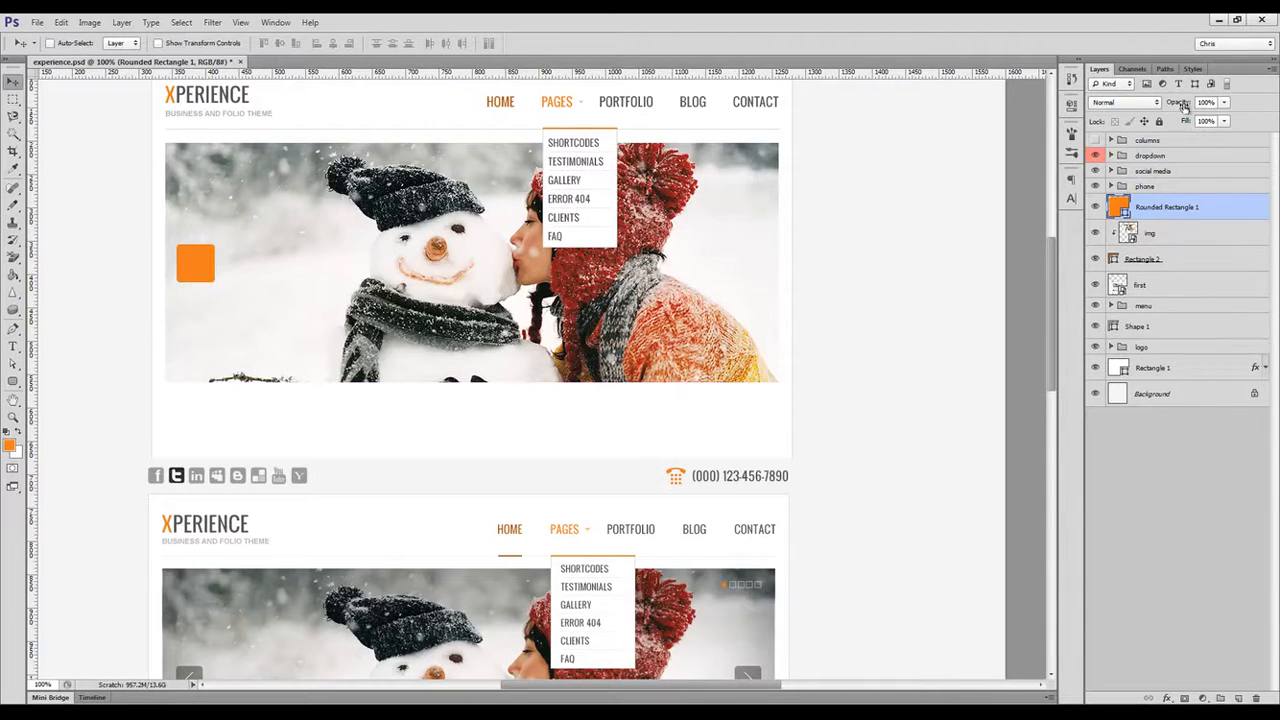
Fill the rounded square with black (000000) and lower its layer opacity to 42%.
{"action": "left_click_drag", "start_coordinate": [1184, 108], "coordinate": [1180, 104]}
{"action": "double_click", "coordinate": [1116, 208]}
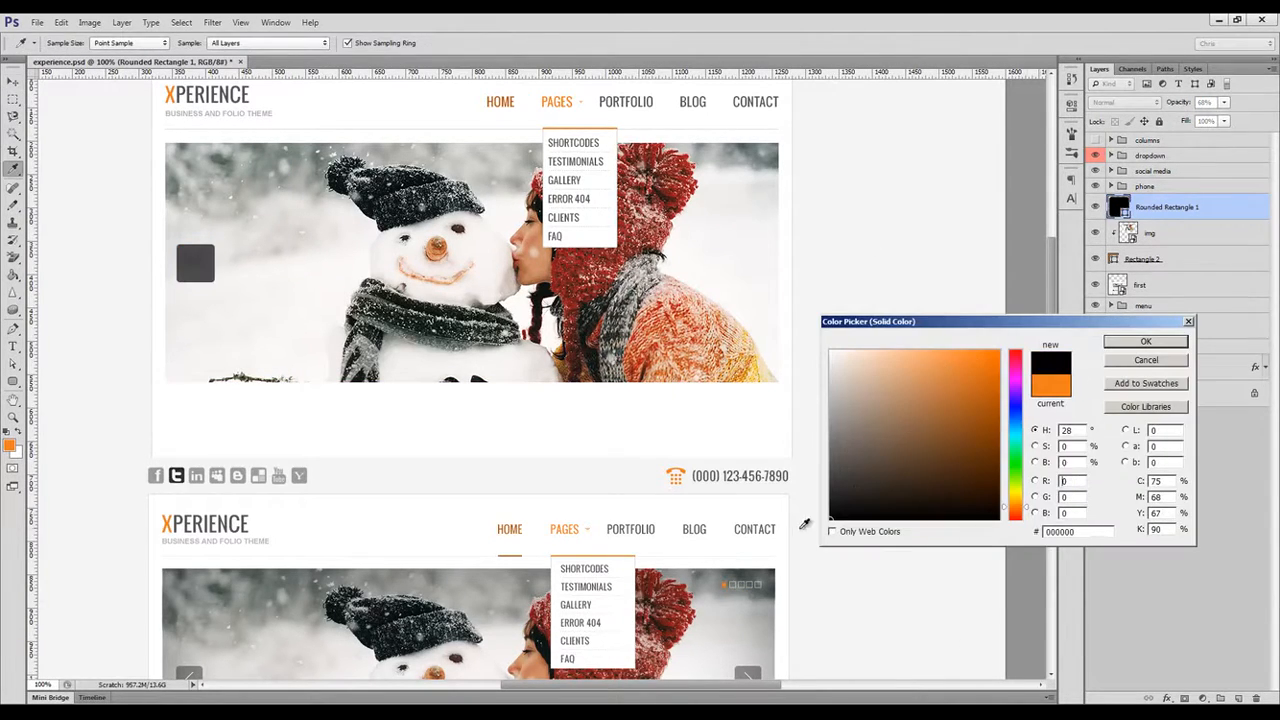
{"action": "left_click", "coordinate": [1140, 342]}
{"action": "left_click_drag", "start_coordinate": [1181, 103], "coordinate": [1175, 104]}
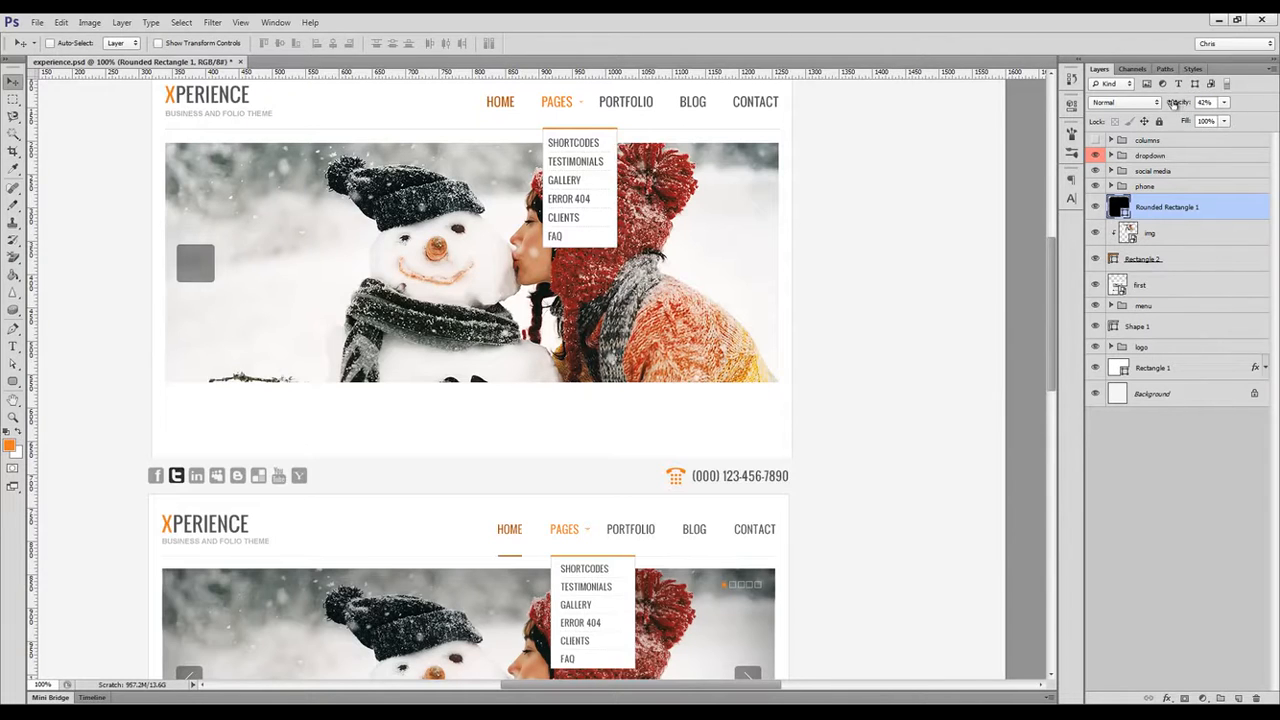
Add a custom chevron shape rotated to point left and center it on the rounded square.
{"action": "left_click_drag", "start_coordinate": [13, 381], "coordinate": [72, 440]}
{"action": "left_click", "coordinate": [510, 45]}
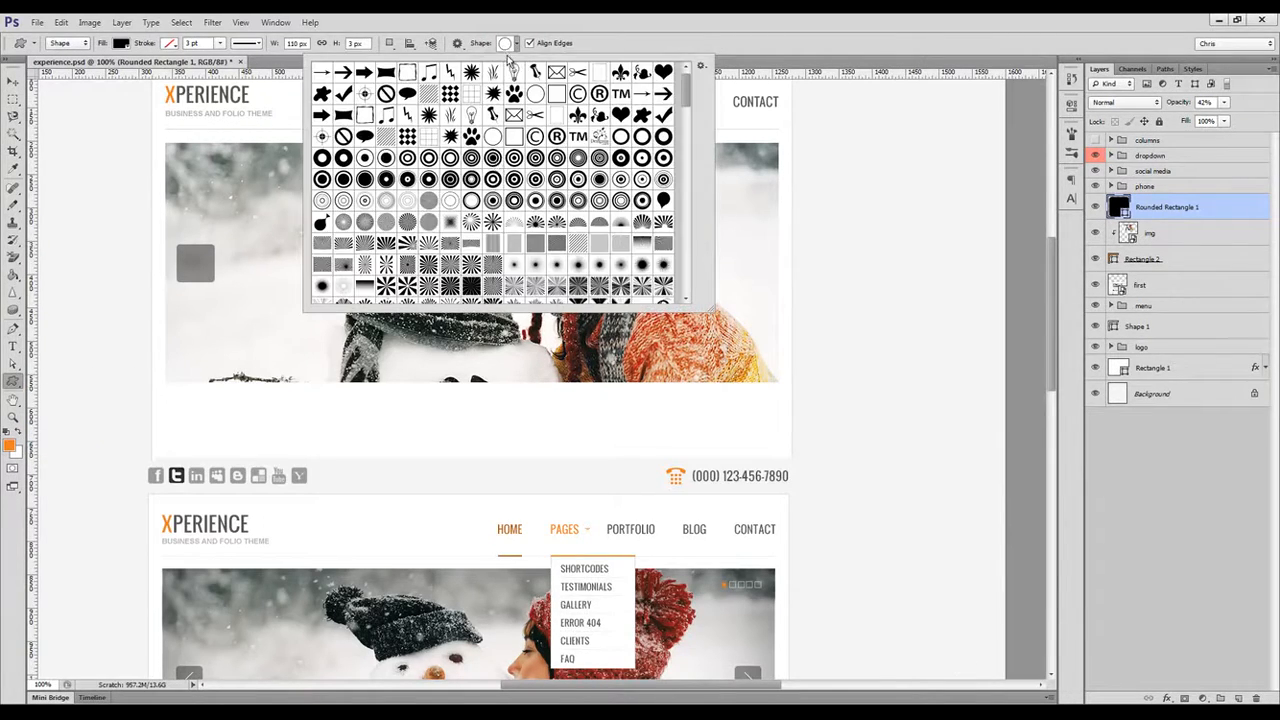
{"action": "scroll", "coordinate": [497, 212], "scroll_direction": "down", "scroll_amount": 5}
{"action": "scroll", "coordinate": [497, 212], "scroll_direction": "down", "scroll_amount": 2}
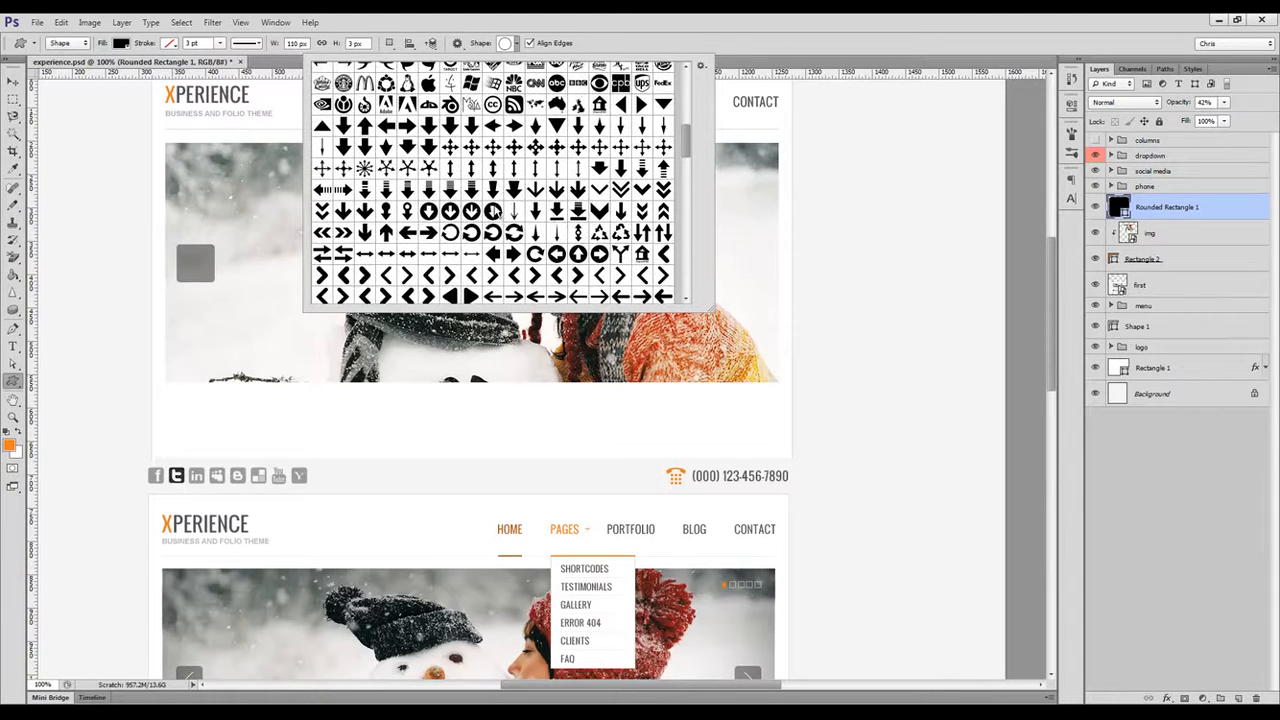
{"action": "left_click", "coordinate": [687, 23]}
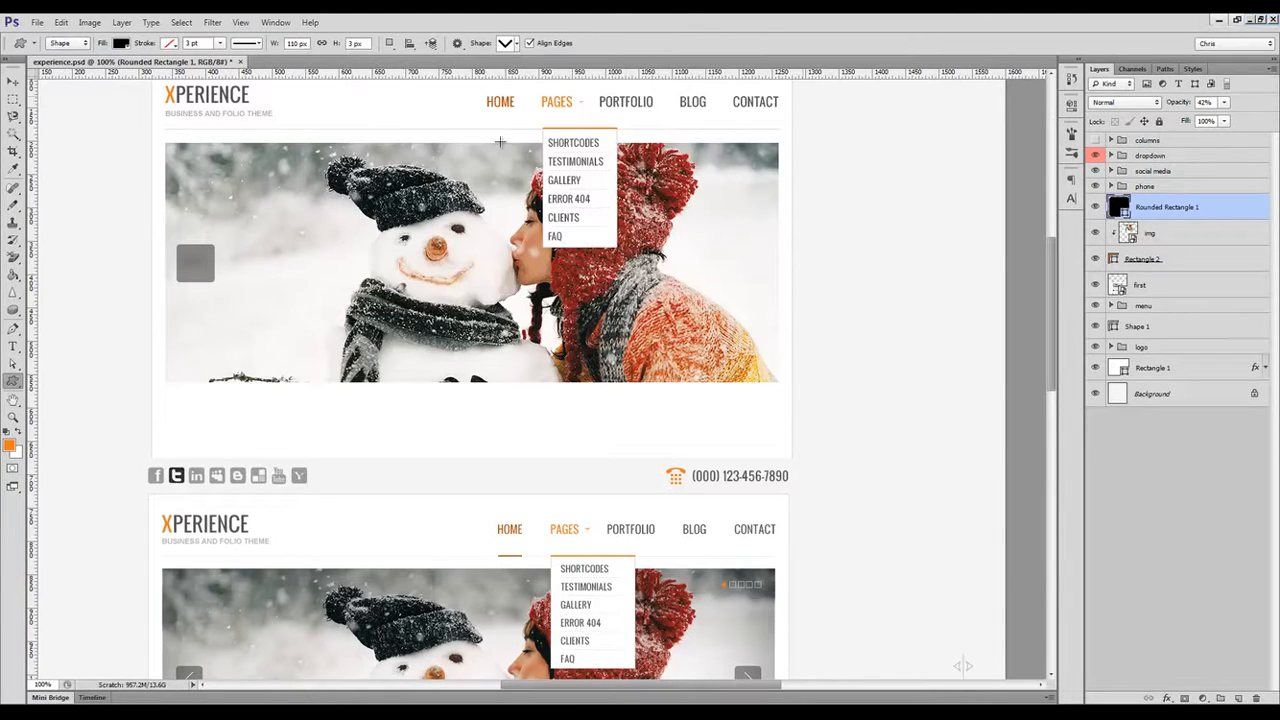
{"action": "mouse_move", "coordinate": [203, 260]}
{"action": "left_mouse_down"}
{"action": "mouse_move", "coordinate": [251, 276]}
{"action": "mouse_move", "coordinate": [234, 296]}
{"action": "left_mouse_up"}
{"action": "key", "text": "ctrl+t"}
{"action": "left_click", "coordinate": [668, 45]}
{"action": "key", "text": "v"}
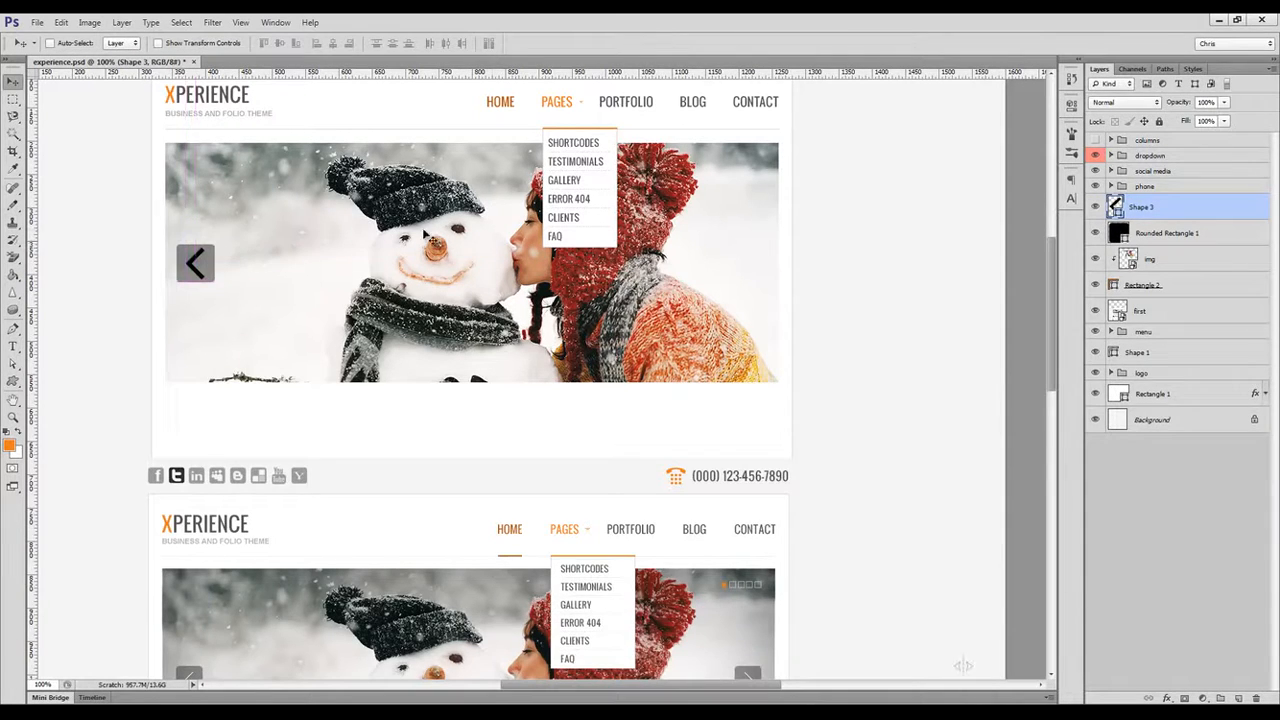
Recolor the chevron white and scale it down slightly inside the rounded square.
{"action": "double_click", "coordinate": [1115, 206]}
{"action": "left_click", "coordinate": [1146, 340]}
{"action": "key", "text": "ctrl+t"}
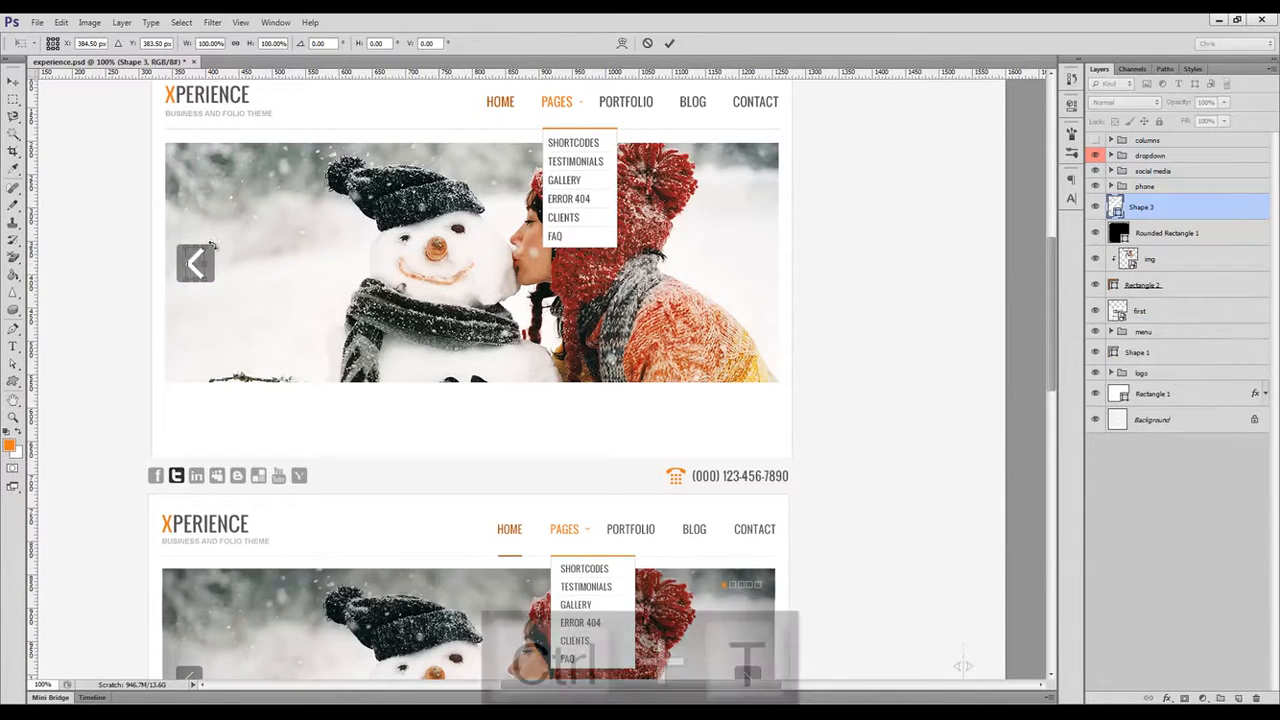
{"action": "left_click", "coordinate": [669, 43]}
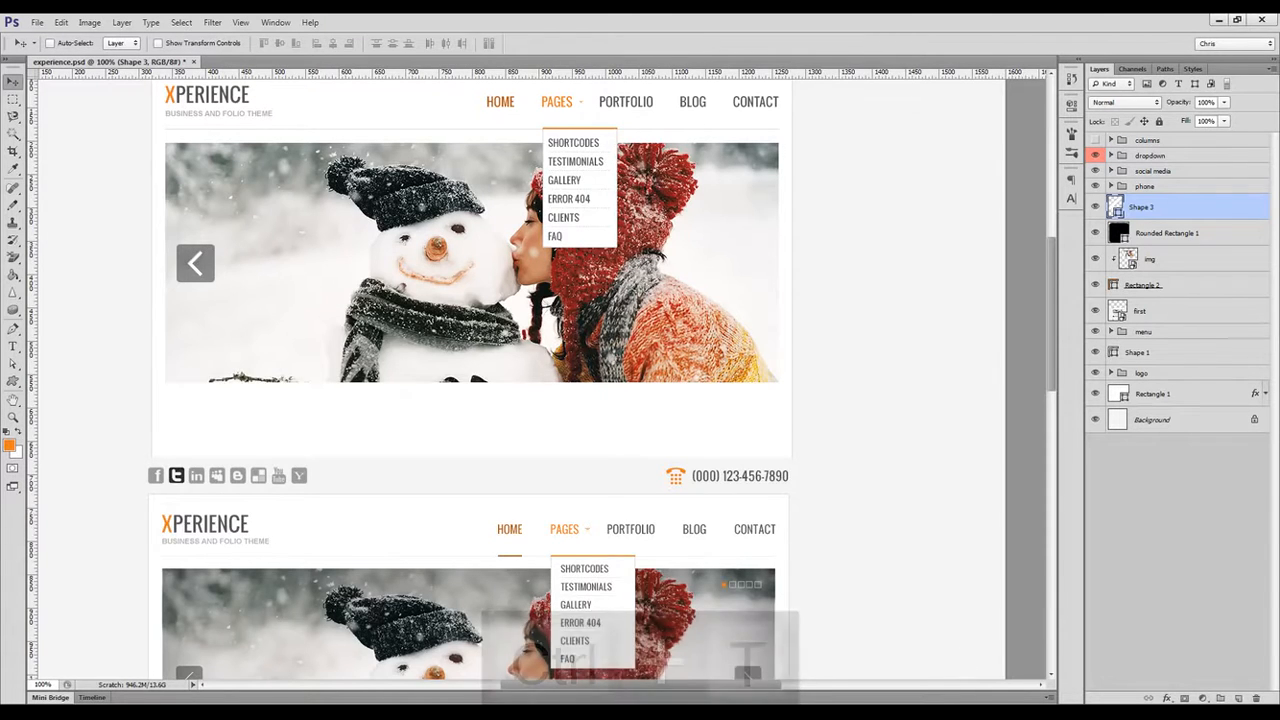
Group the white chevron and its rounded square background into one layer group.
{"action": "left_click", "coordinate": [213, 268], "text": "ctrl+shift"}
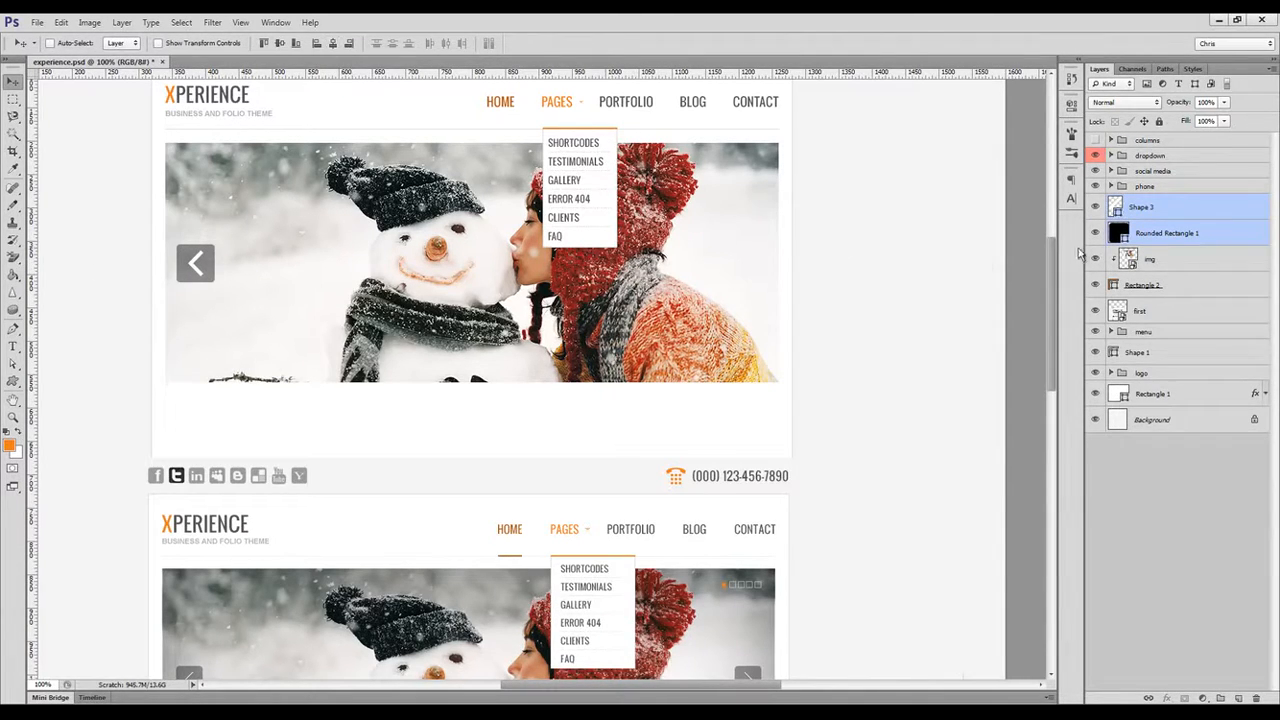
{"action": "left_click", "coordinate": [1186, 232]}
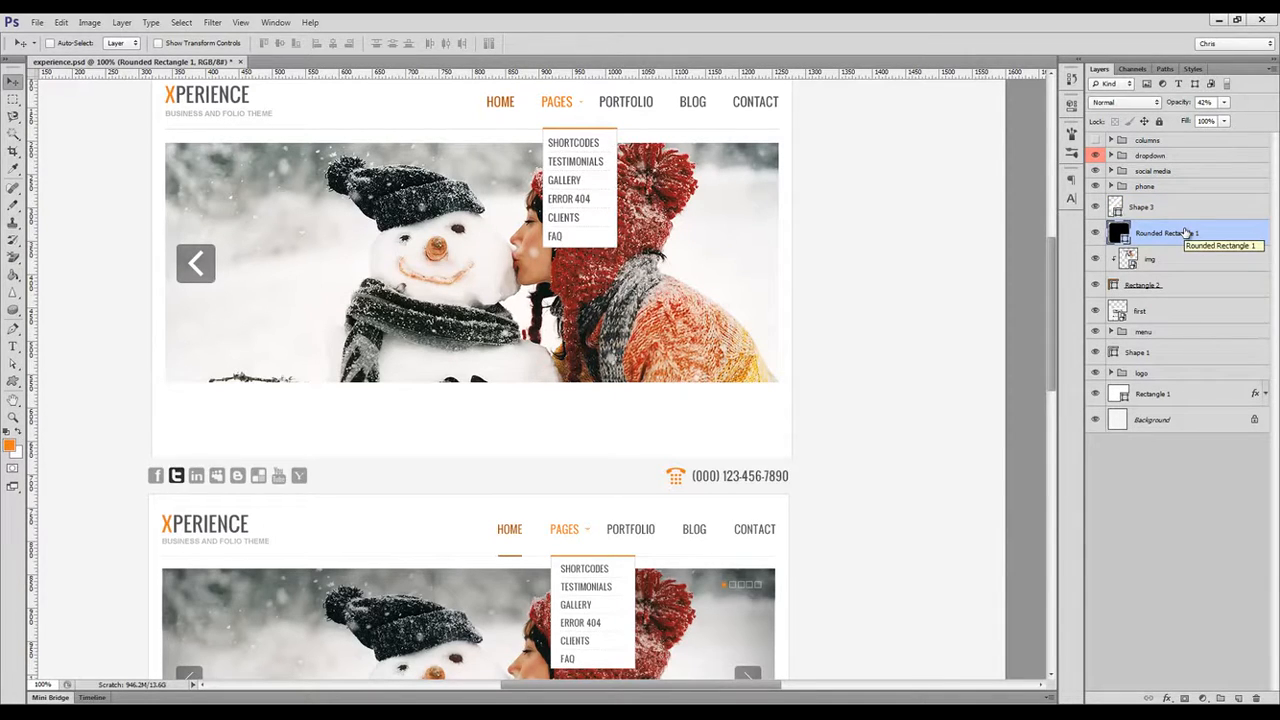
{"action": "left_click", "coordinate": [1158, 210], "text": "shift"}
{"action": "key", "text": "ctrl+g"}
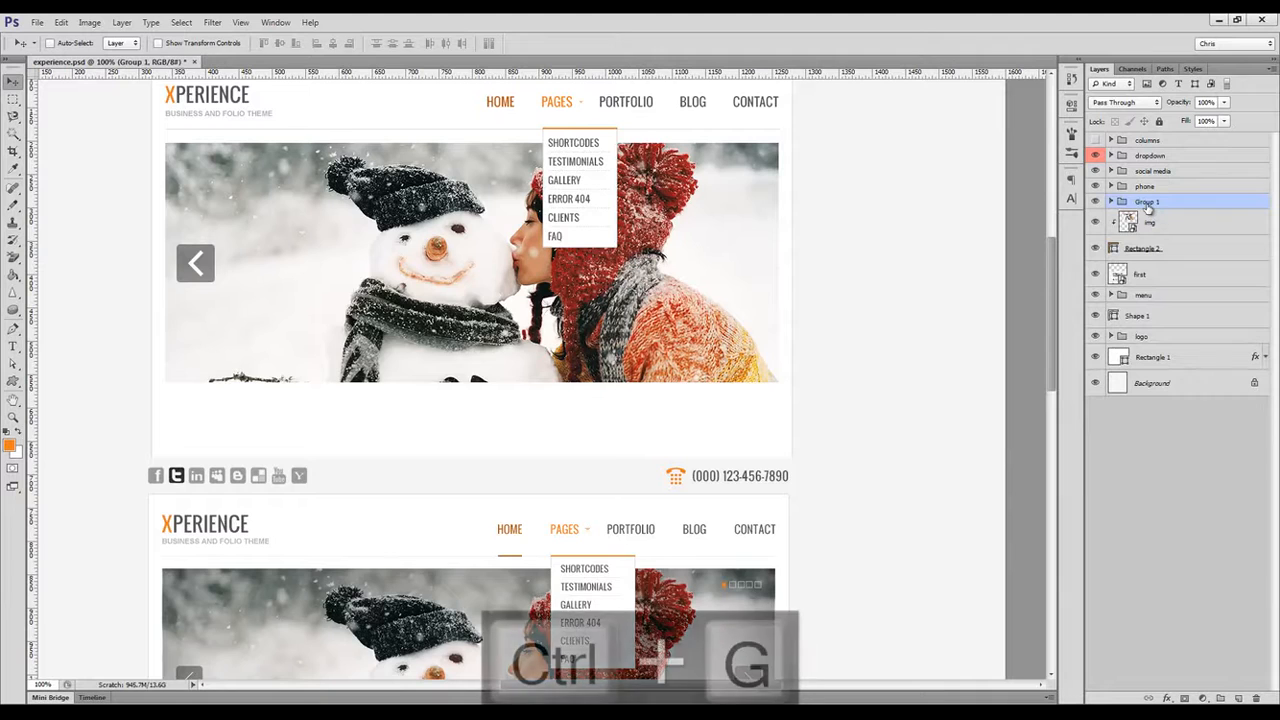
Duplicate the arrow group, move the copy near the photo's right edge, and flip it horizontally to point right.
{"action": "key", "text": "ctrl+j"}
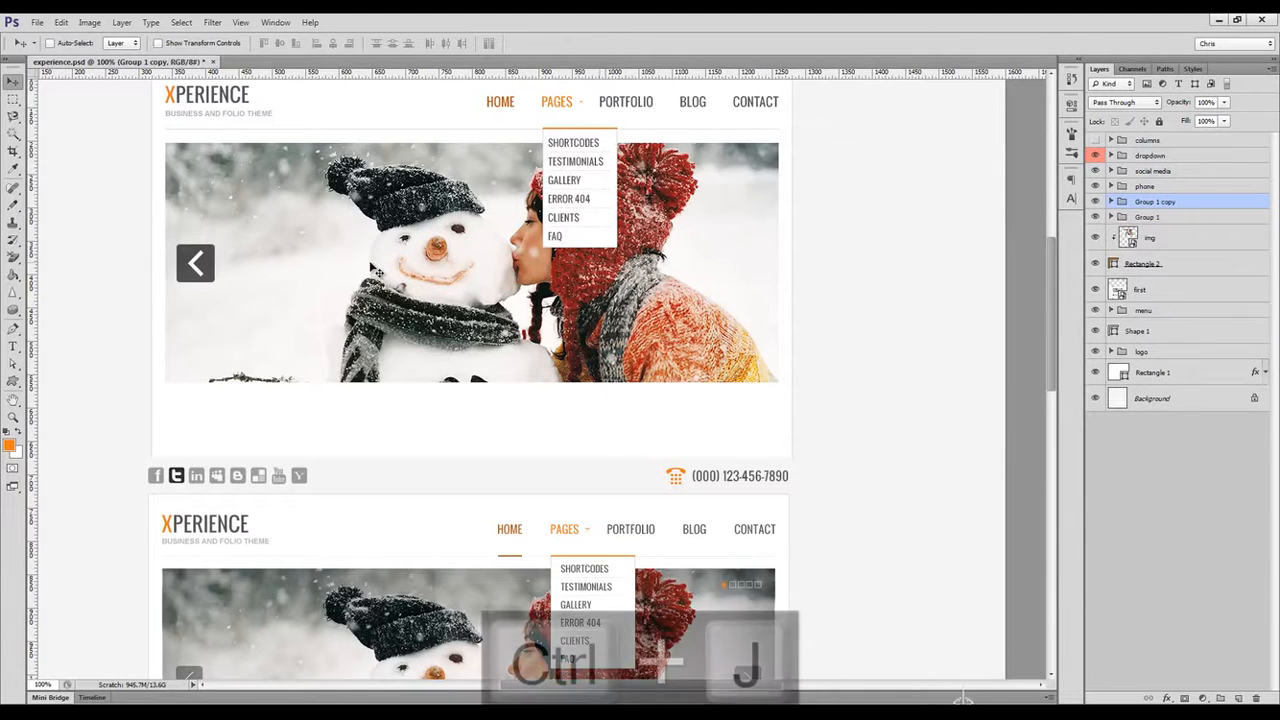
{"action": "left_click_drag", "start_coordinate": [280, 262], "coordinate": [827, 254]}
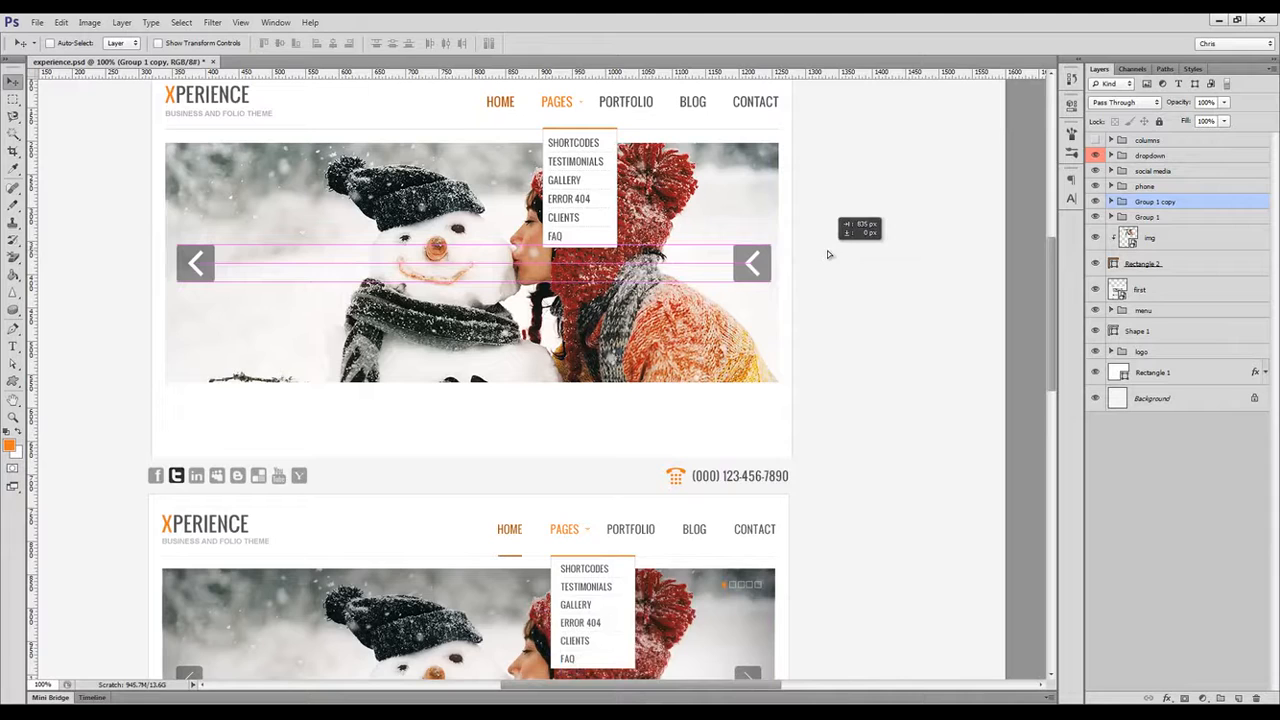
{"action": "key", "text": "ctrl+t"}
{"action": "right_click", "coordinate": [750, 272]}
{"action": "left_click", "coordinate": [778, 438]}
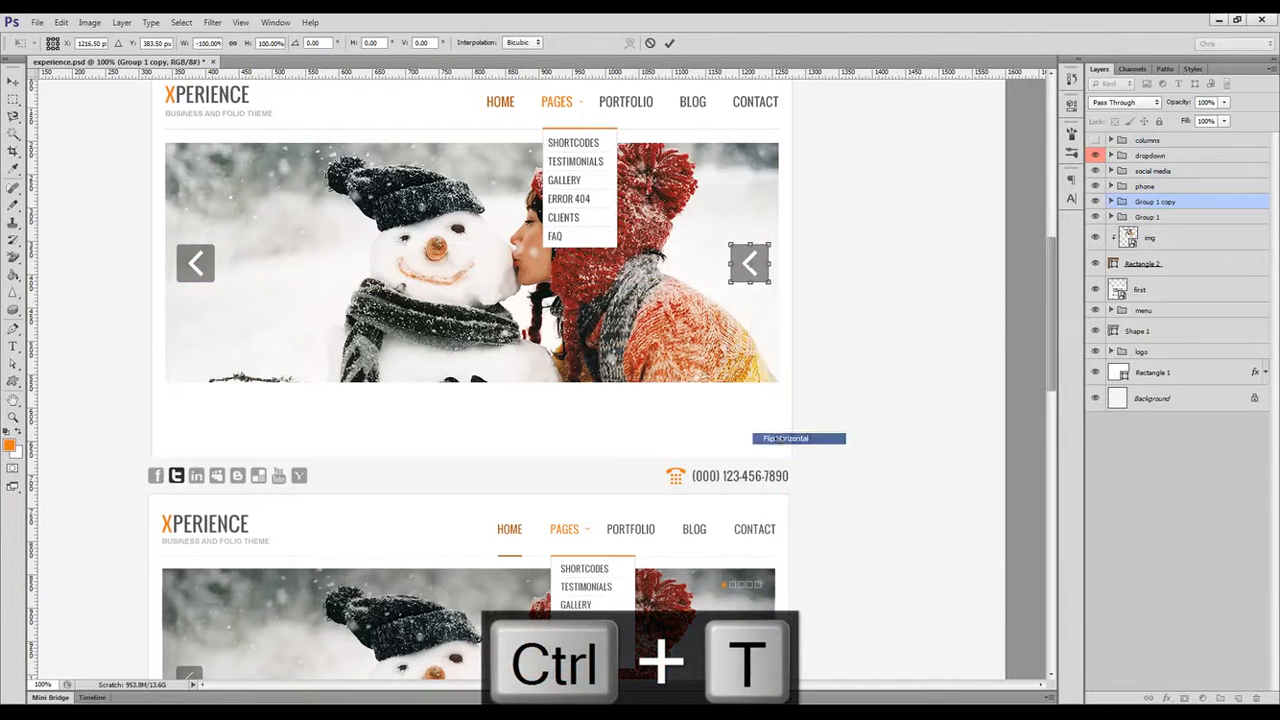
{"action": "left_click", "coordinate": [669, 43]}
{"action": "left_click_drag", "start_coordinate": [808, 274], "coordinate": [792, 277]}
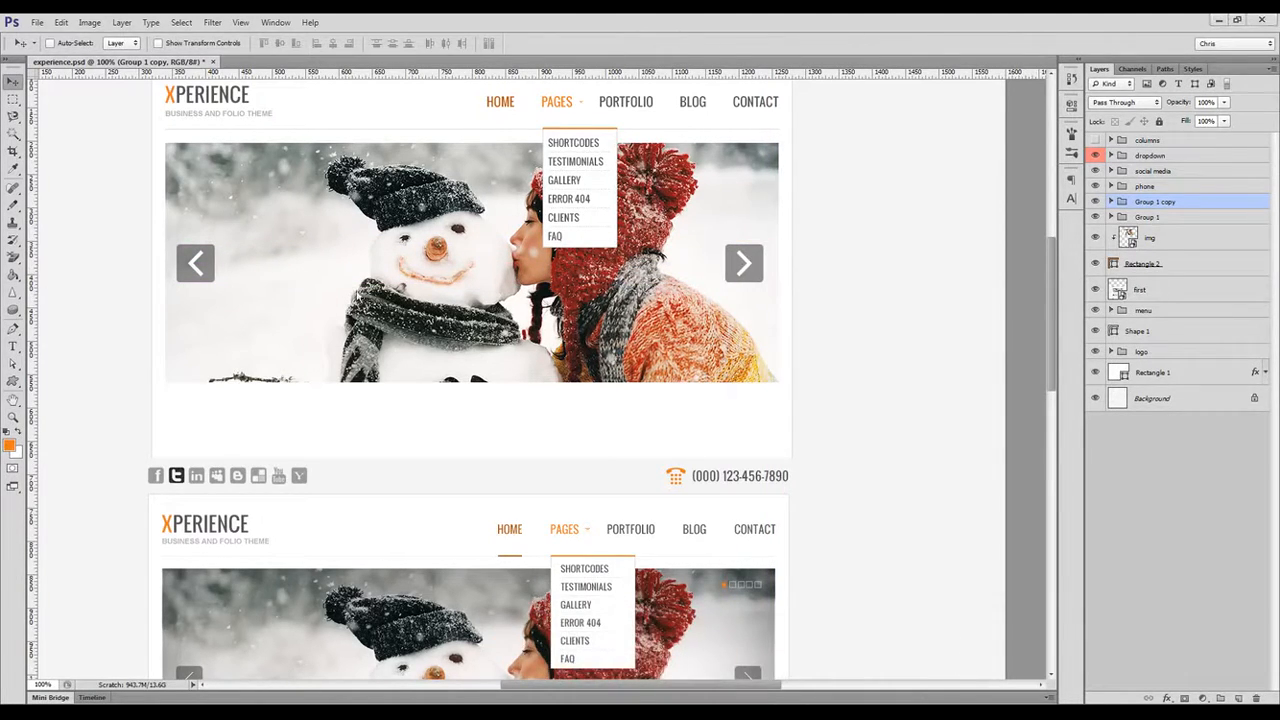
Rename the two arrow groups "arrow right" and "arrow left".
{"action": "double_click", "coordinate": [1146, 202]}
{"action": "type", "text": "arrow rig"}
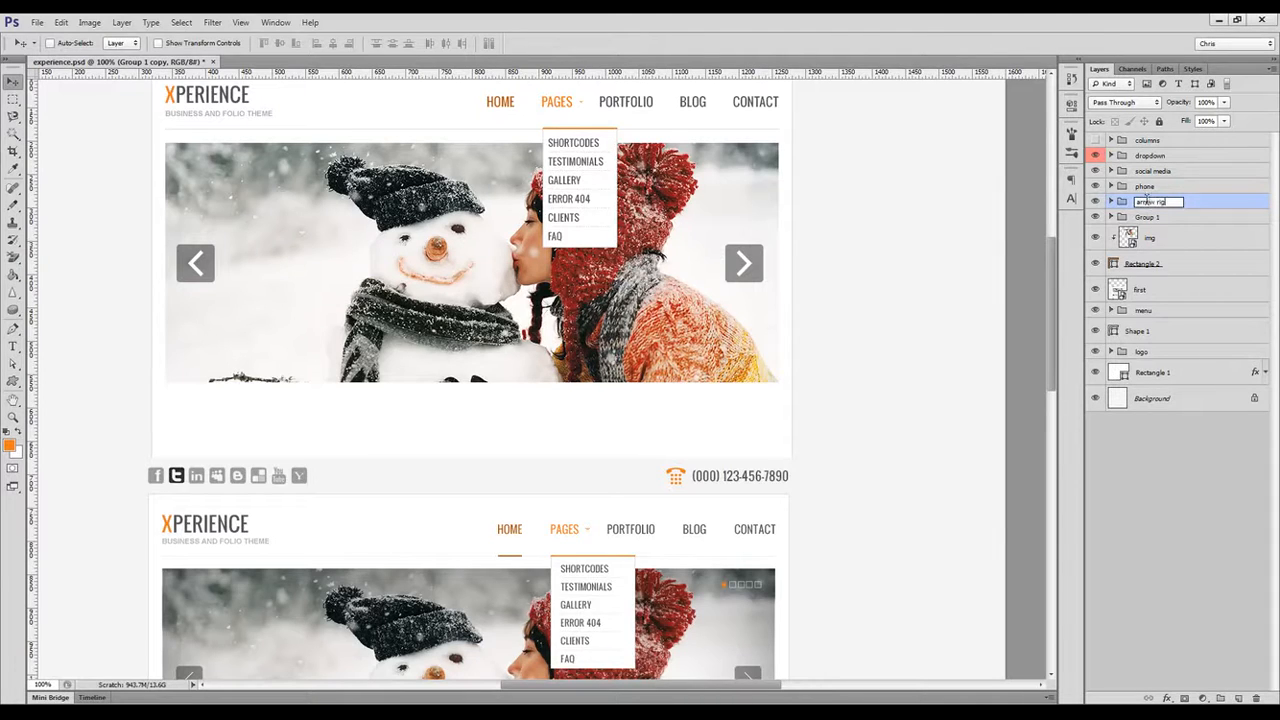
{"action": "type", "text": "ht"}
{"action": "key", "text": "Tab"}
{"action": "type", "text": "arro"}
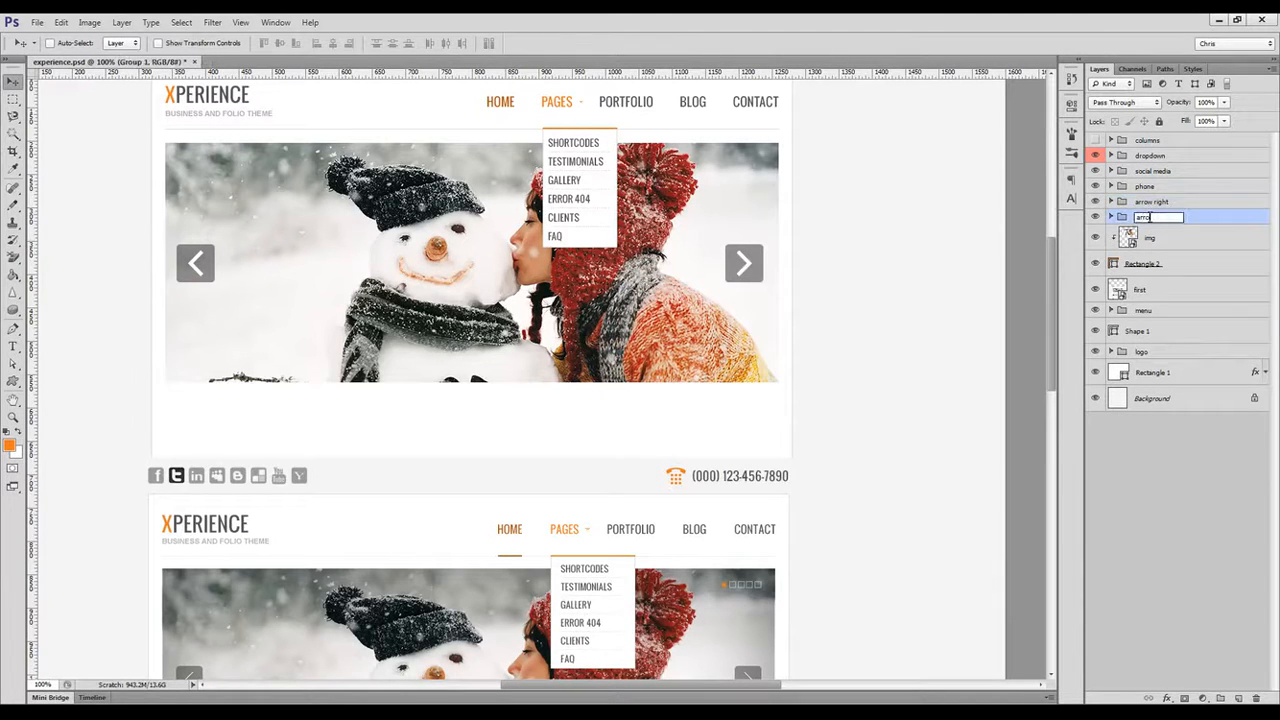
{"action": "type", "text": "w left"}
{"action": "key", "text": "Return"}
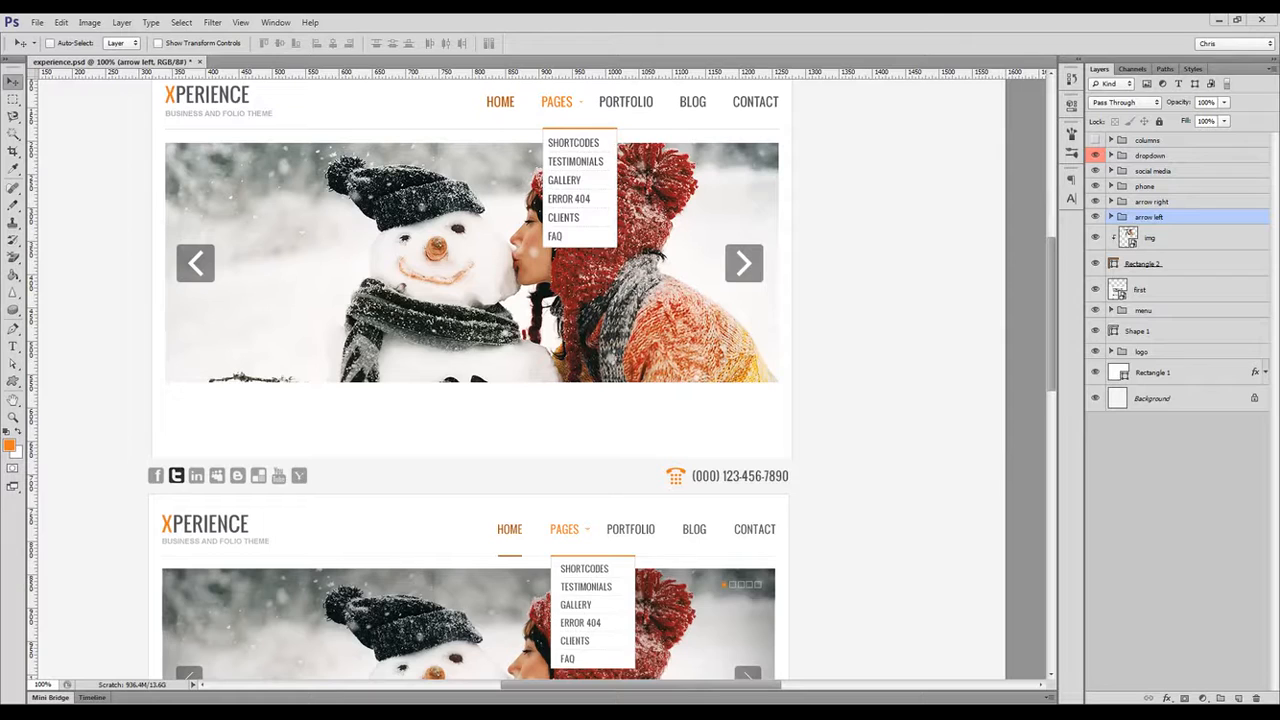
Draw a white 21 px square with the Rectangle tool near the photo's upper-right corner.
{"action": "left_click", "coordinate": [14, 381]}
{"action": "right_click", "coordinate": [14, 381]}
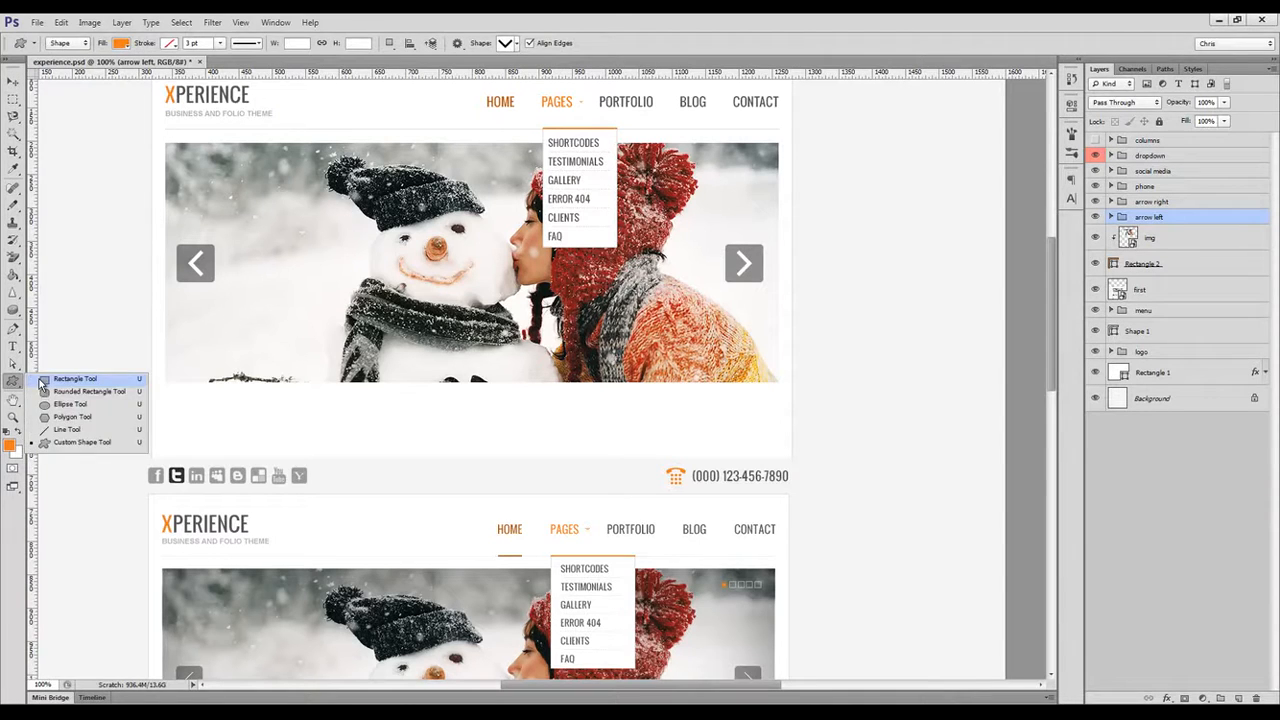
{"action": "left_click", "coordinate": [70, 379]}
{"action": "key", "text": "x"}
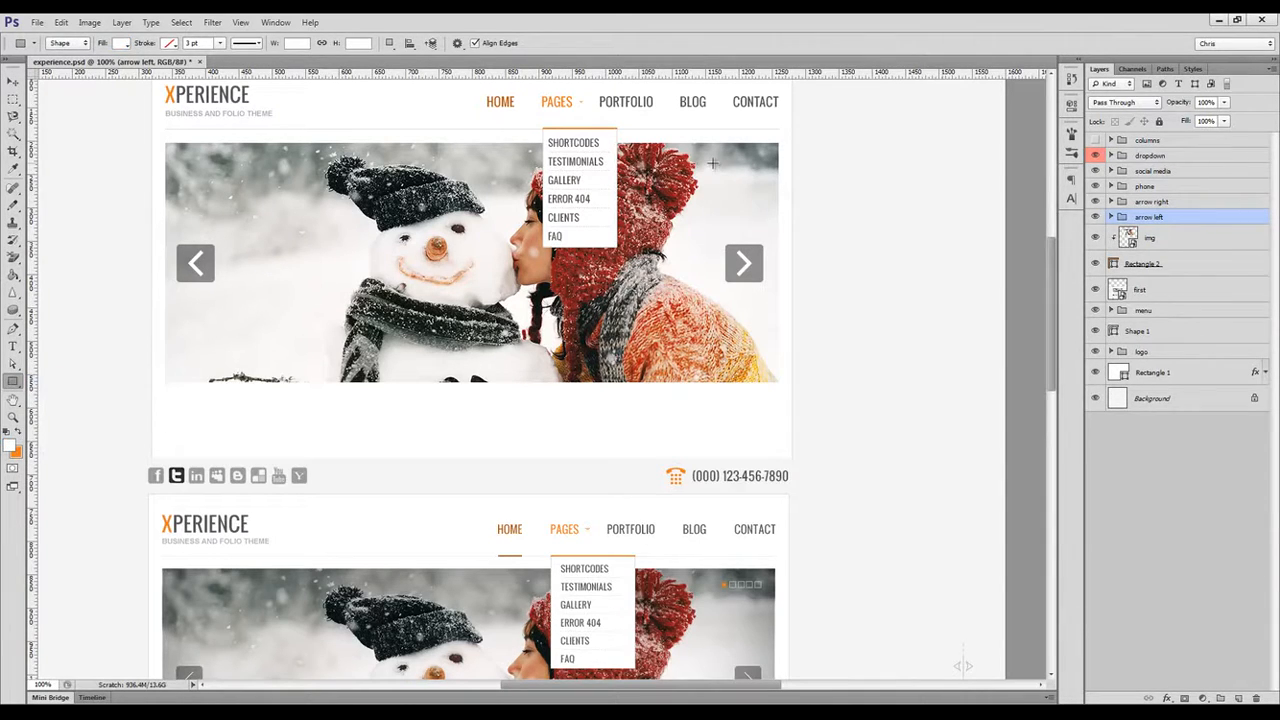
{"action": "left_click_drag", "start_coordinate": [712, 163], "coordinate": [723, 175]}
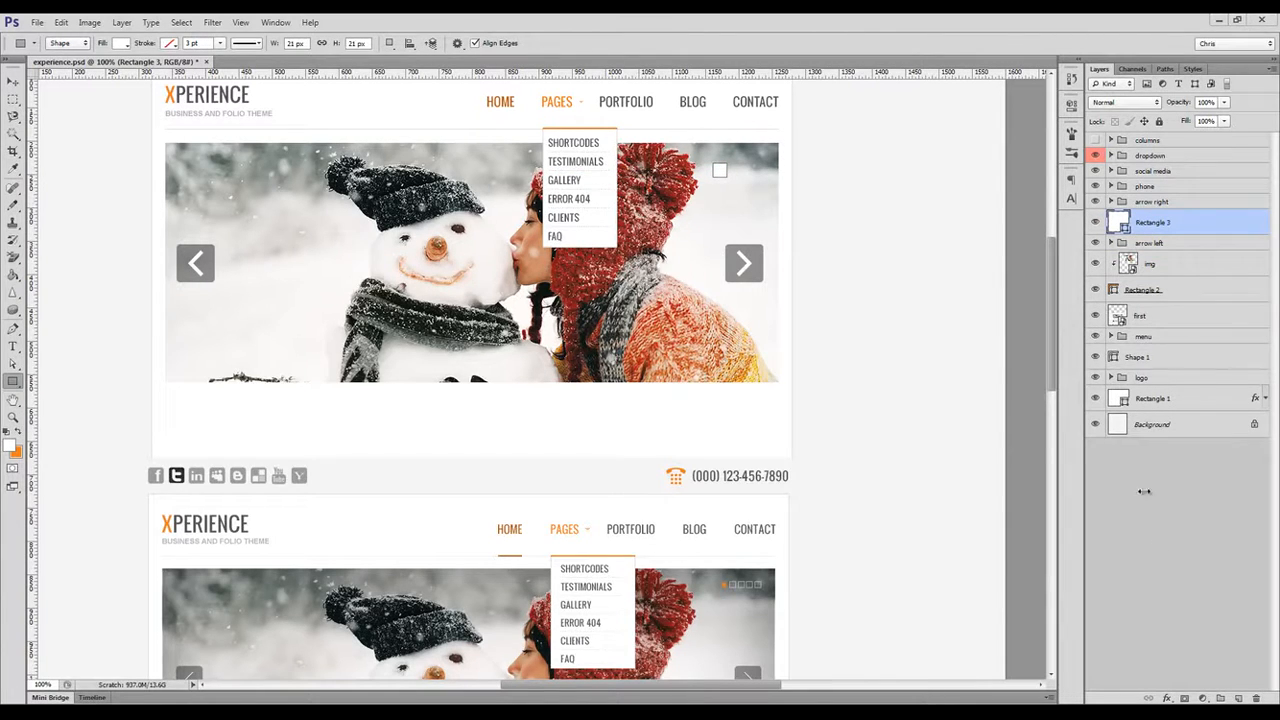
Give the small square a 1 px white outside stroke and set its layer fill to 0%.
{"action": "left_click", "coordinate": [1167, 698]}
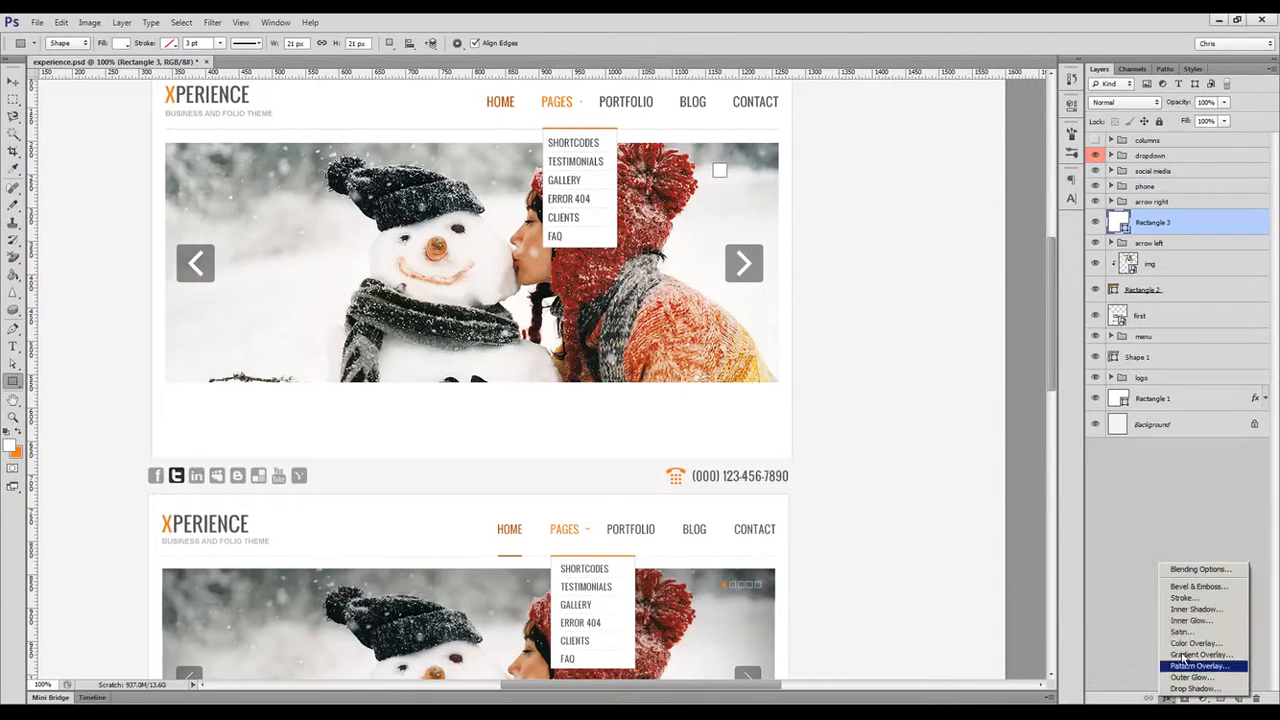
{"action": "left_click", "coordinate": [1190, 600]}
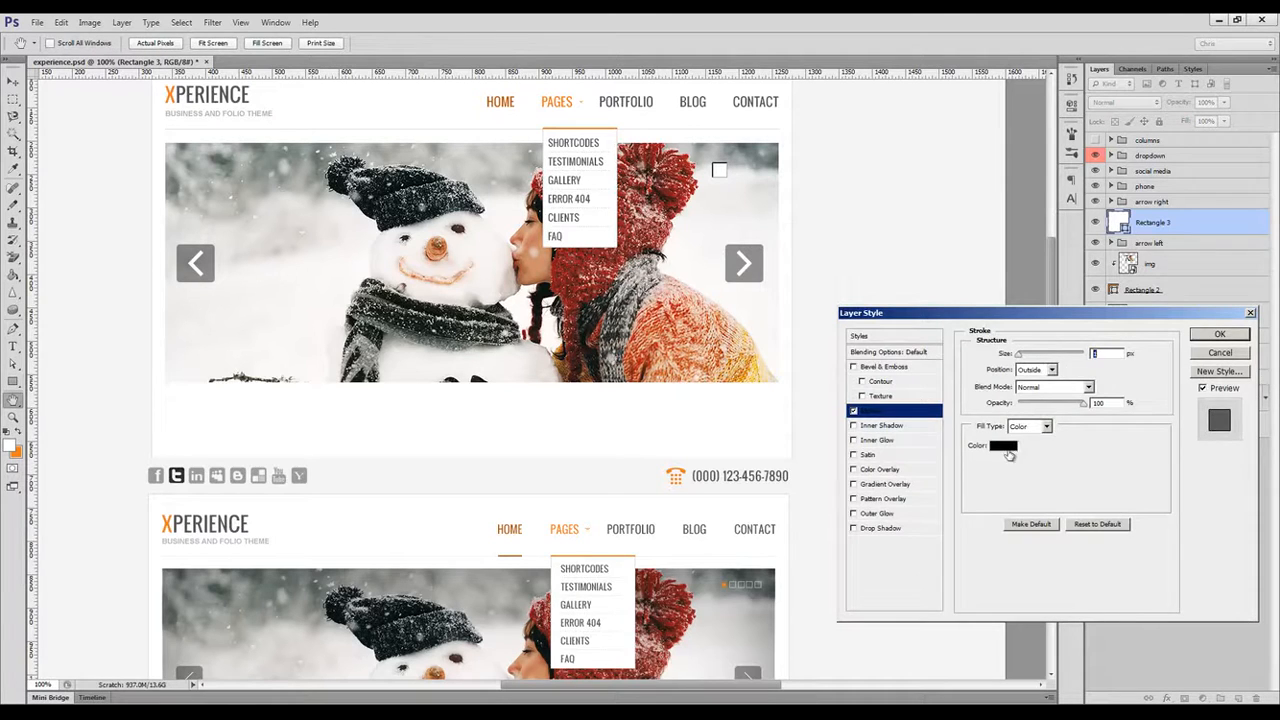
{"action": "left_click", "coordinate": [1008, 447]}
{"action": "left_click", "coordinate": [758, 287]}
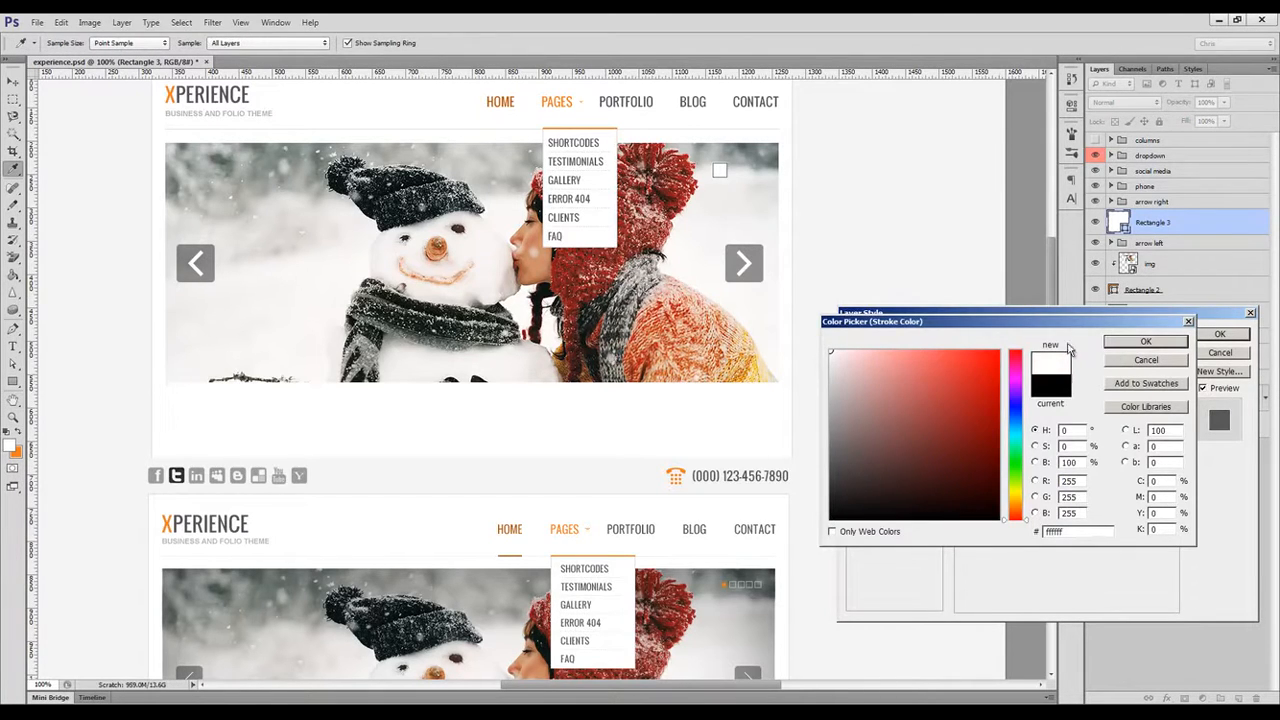
{"action": "left_click", "coordinate": [1142, 343]}
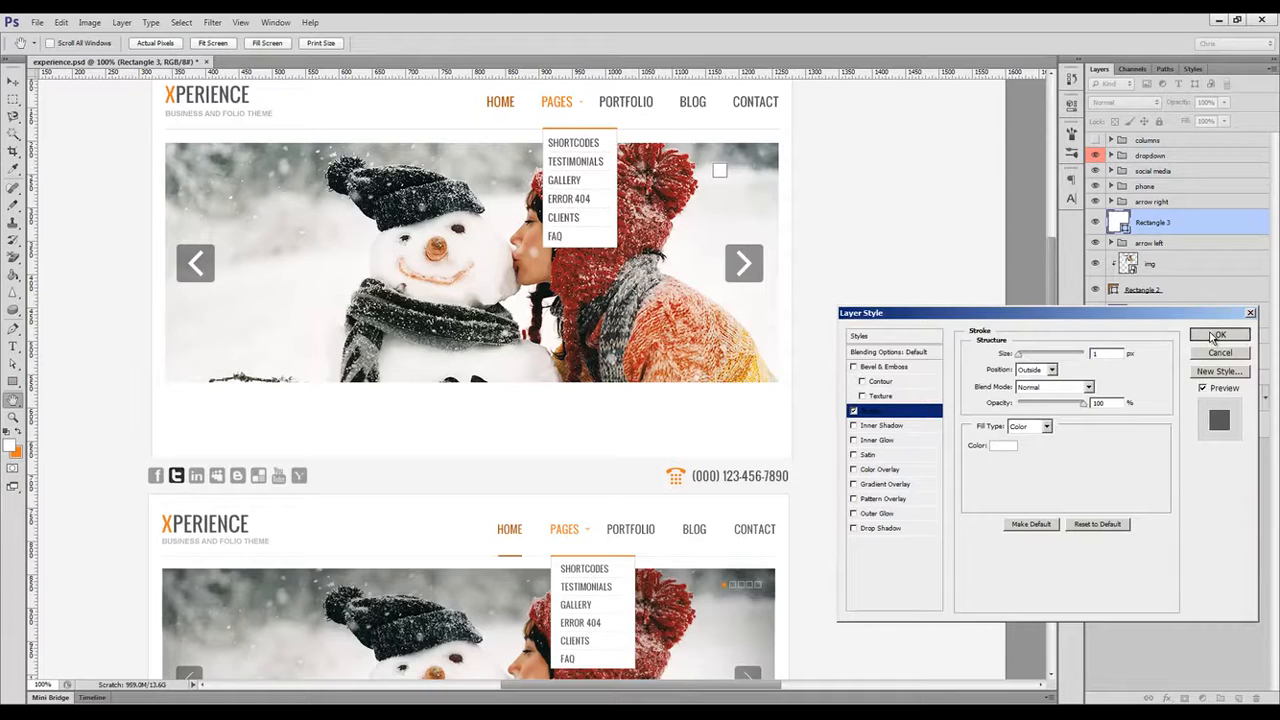
{"action": "left_click", "coordinate": [1215, 336]}
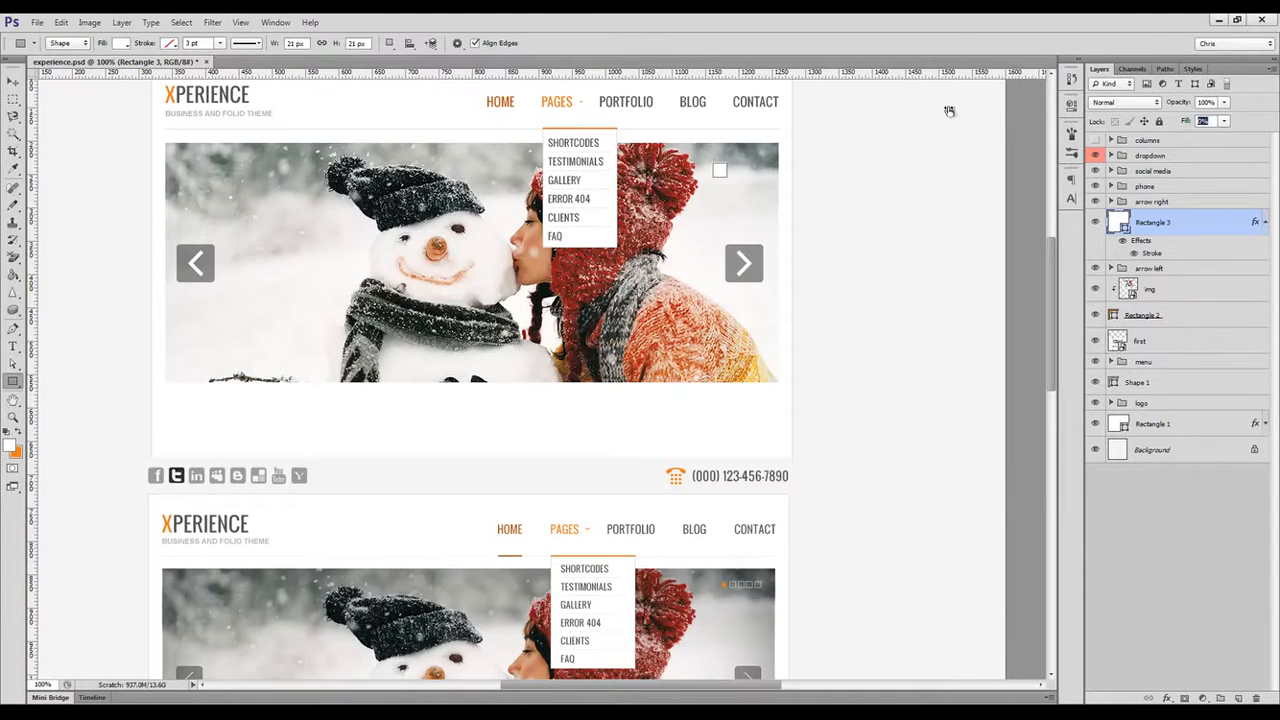
{"action": "type", "text": "0"}
{"action": "key", "text": "Return"}
{"action": "key", "text": "v"}
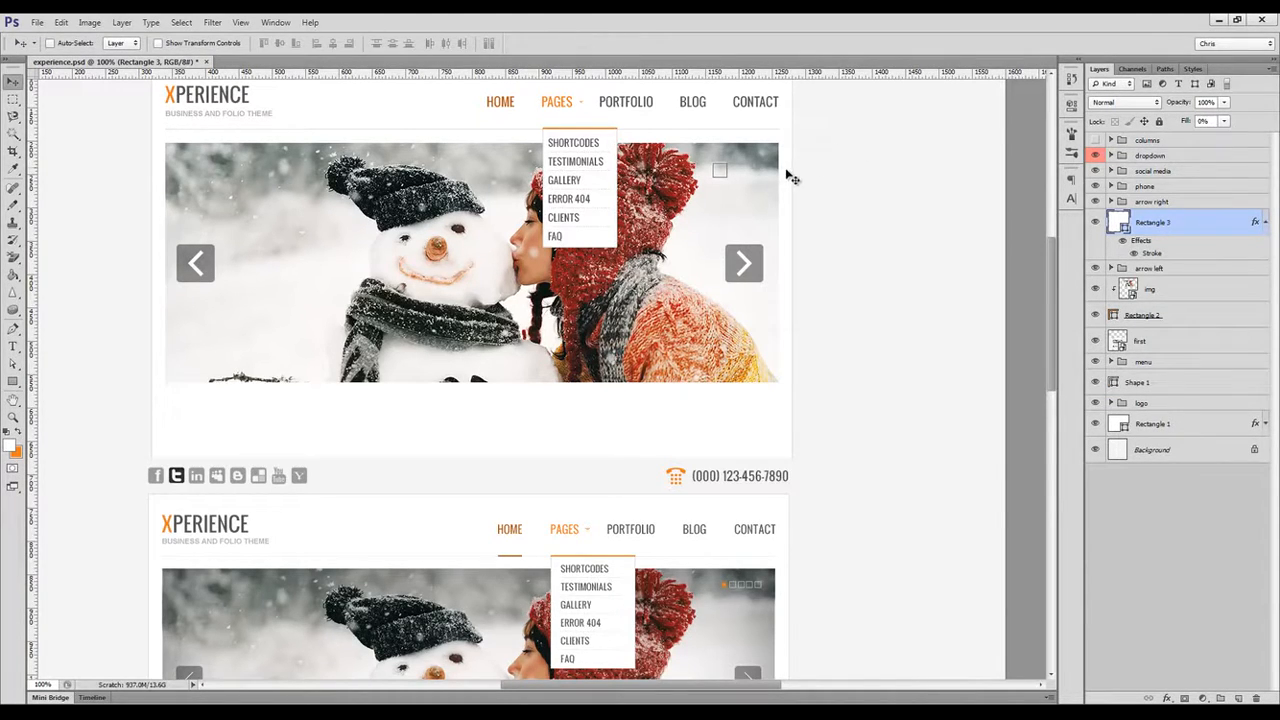
Shrink the outlined square, duplicate it into a row of four in the photo's upper-right corner, and collapse their effect lists.
{"action": "key", "text": "ctrl+shift+h"}
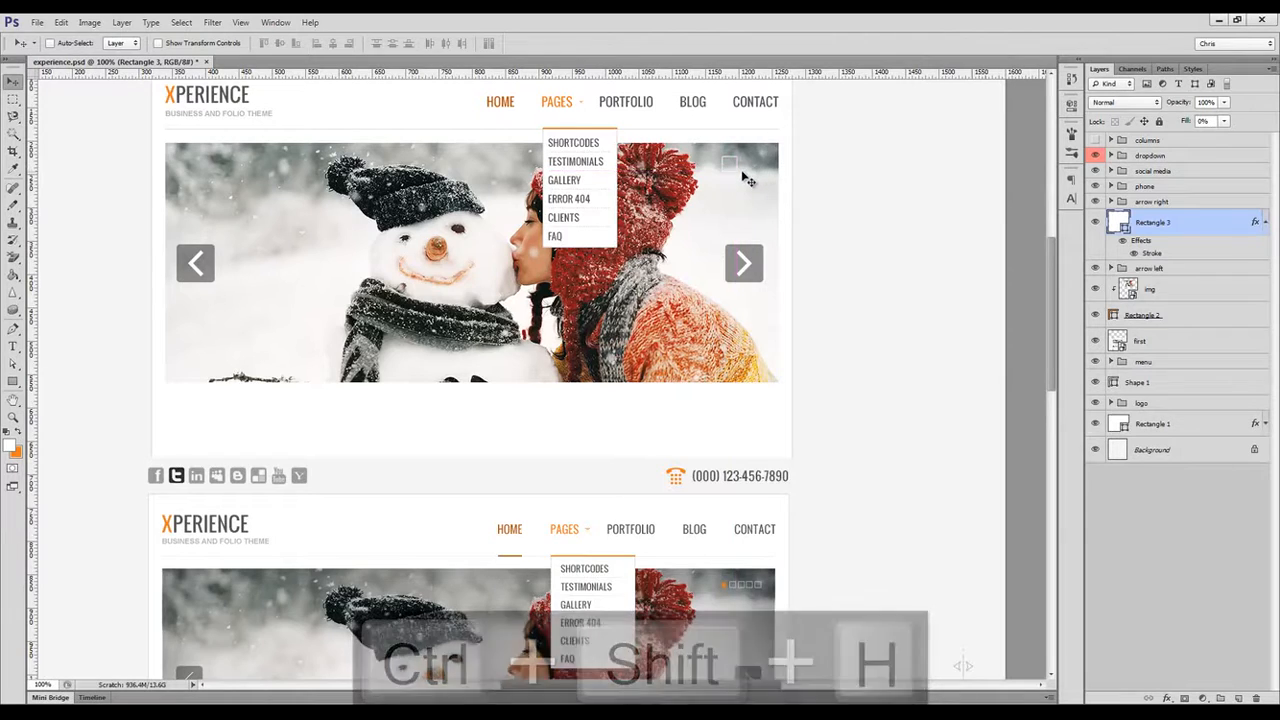
{"action": "key", "text": "ctrl+t"}
{"action": "mouse_move", "coordinate": [741, 176]}
{"action": "left_mouse_down"}
{"action": "mouse_move", "coordinate": [718, 162]}
{"action": "mouse_move", "coordinate": [762, 167]}
{"action": "mouse_move", "coordinate": [731, 161]}
{"action": "left_mouse_up"}
{"action": "key", "text": "Return"}
{"action": "key", "text": "ctrl+t"}
{"action": "left_click", "coordinate": [671, 45]}
{"action": "left_click", "coordinate": [1241, 386], "text": "shift"}
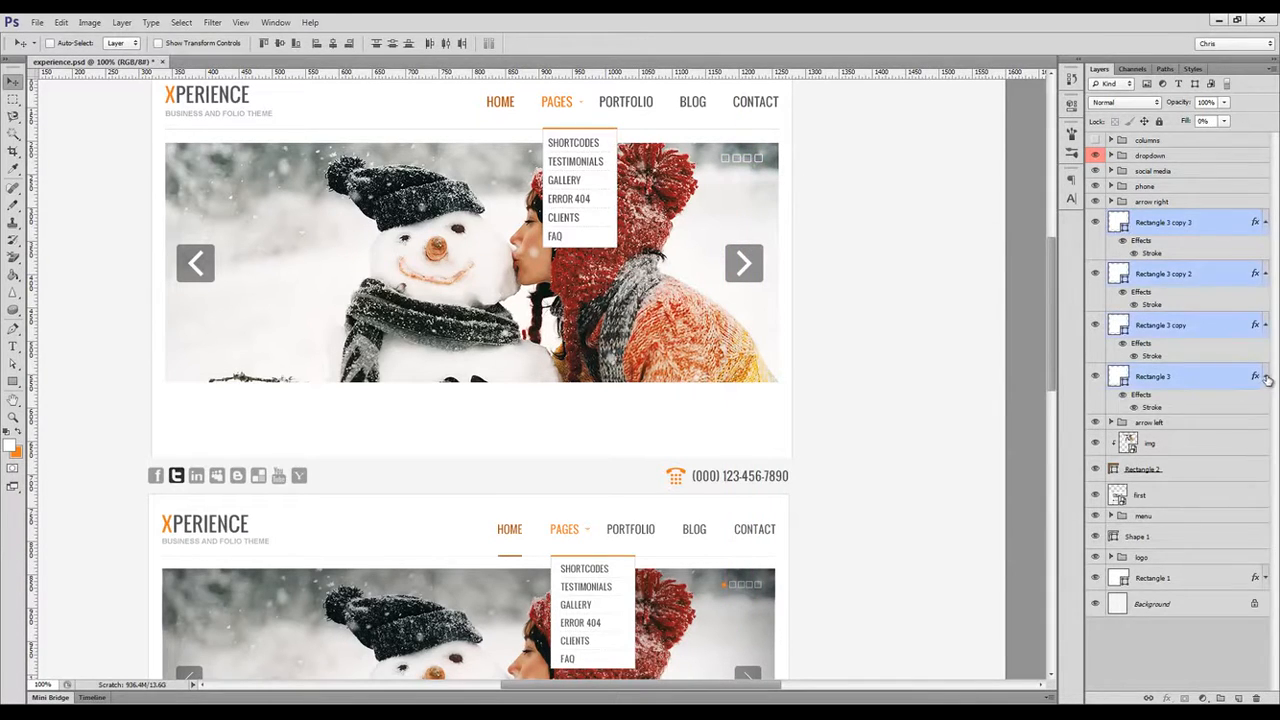
{"action": "left_click", "coordinate": [1265, 377], "text": "alt"}
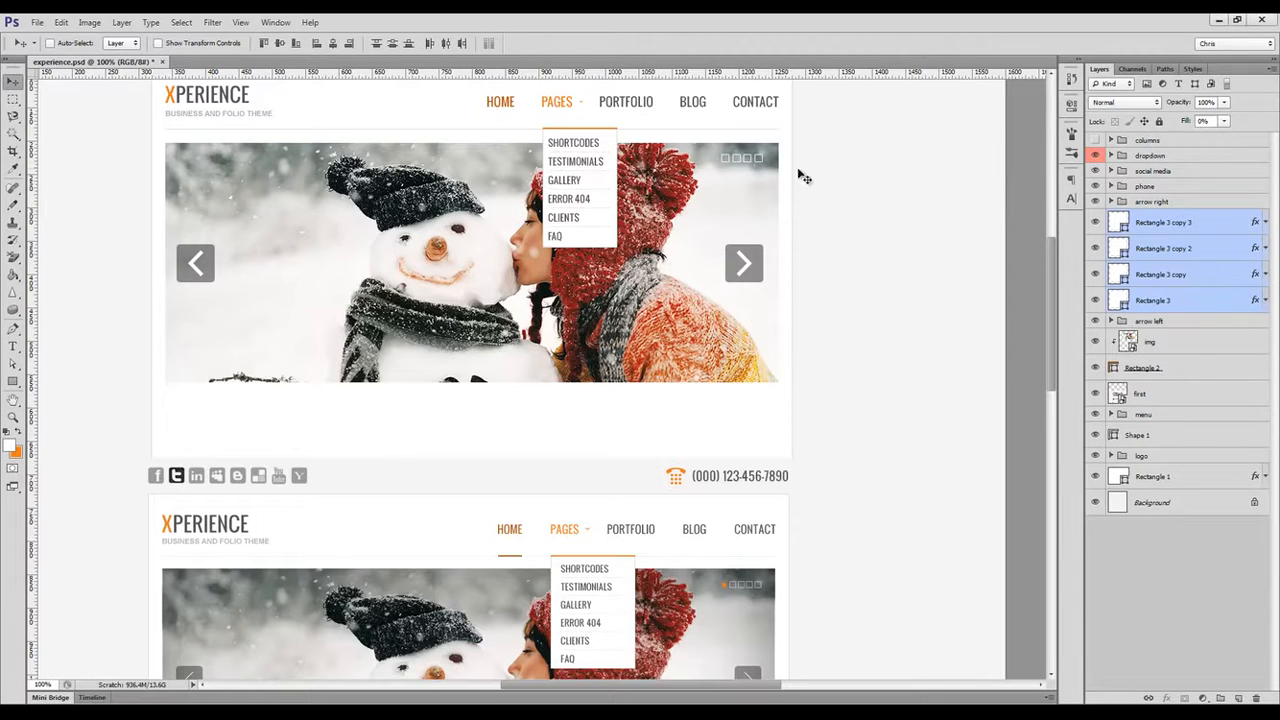
Duplicate the first outlined square as a fifth one beside the row's left end and recolour its stroke with the logo's orange.
{"action": "left_click", "coordinate": [1163, 231]}
{"action": "left_click_drag", "start_coordinate": [731, 159], "coordinate": [719, 159]}
{"action": "left_click", "coordinate": [1167, 698]}
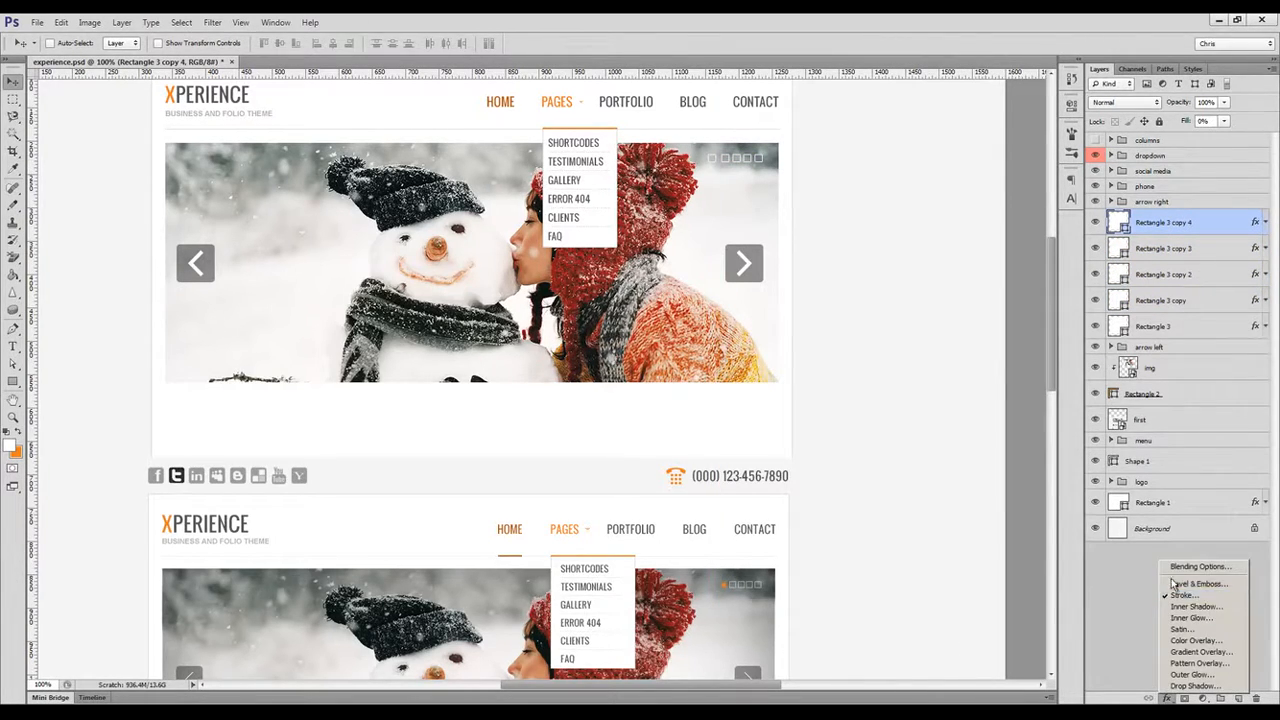
{"action": "left_click", "coordinate": [1182, 595]}
{"action": "left_click", "coordinate": [1012, 449]}
{"action": "left_click", "coordinate": [175, 93]}
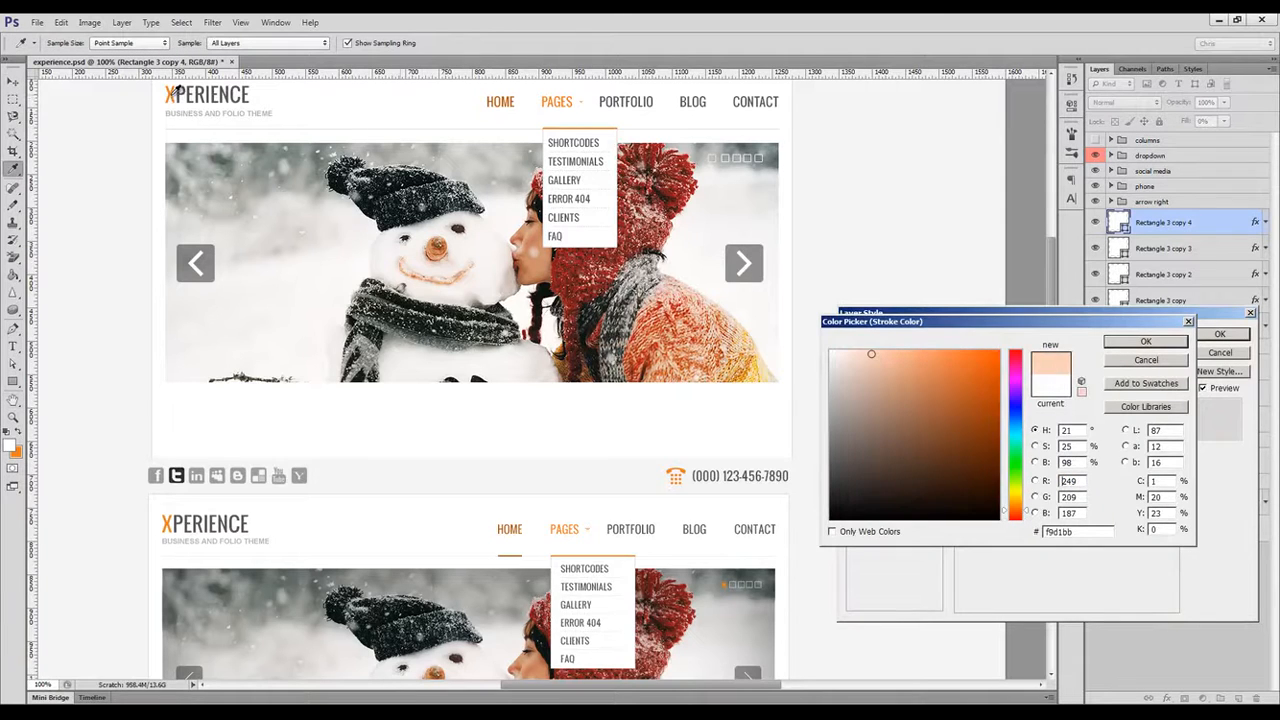
{"action": "left_click", "coordinate": [1146, 341]}
{"action": "left_click", "coordinate": [1220, 333]}
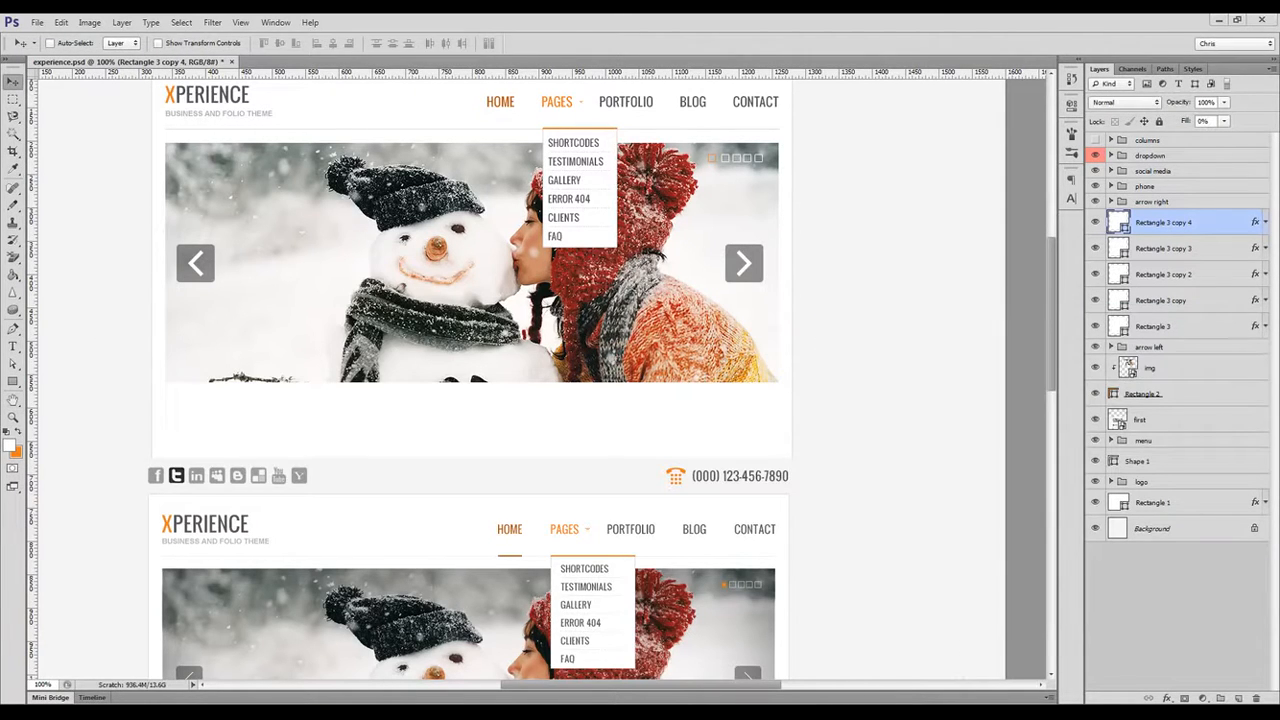
Draw a solid square of about 6 px inside the orange outline and fill it with the outline's orange.
{"action": "scroll", "coordinate": [717, 150], "scroll_direction": "up", "scroll_amount": 6}
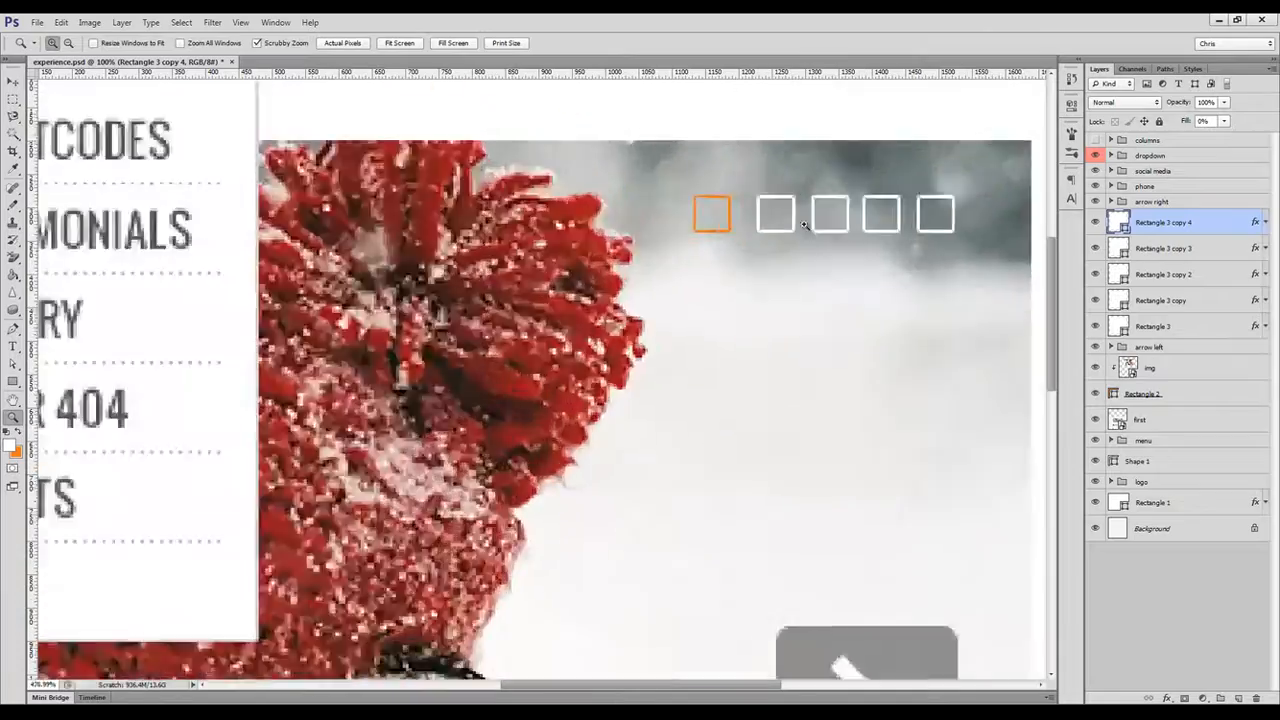
{"action": "key", "text": "u"}
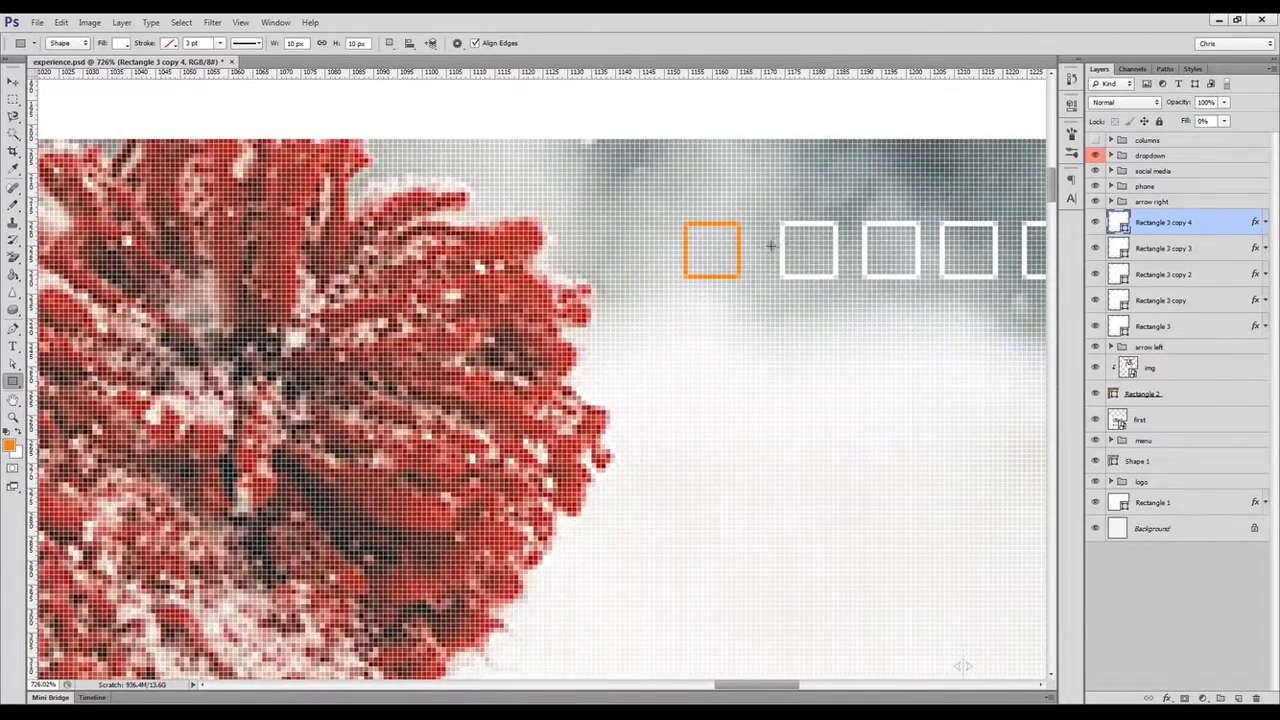
{"action": "left_click_drag", "start_coordinate": [698, 232], "coordinate": [727, 262]}
{"action": "double_click", "coordinate": [1118, 224]}
{"action": "left_click", "coordinate": [711, 271]}
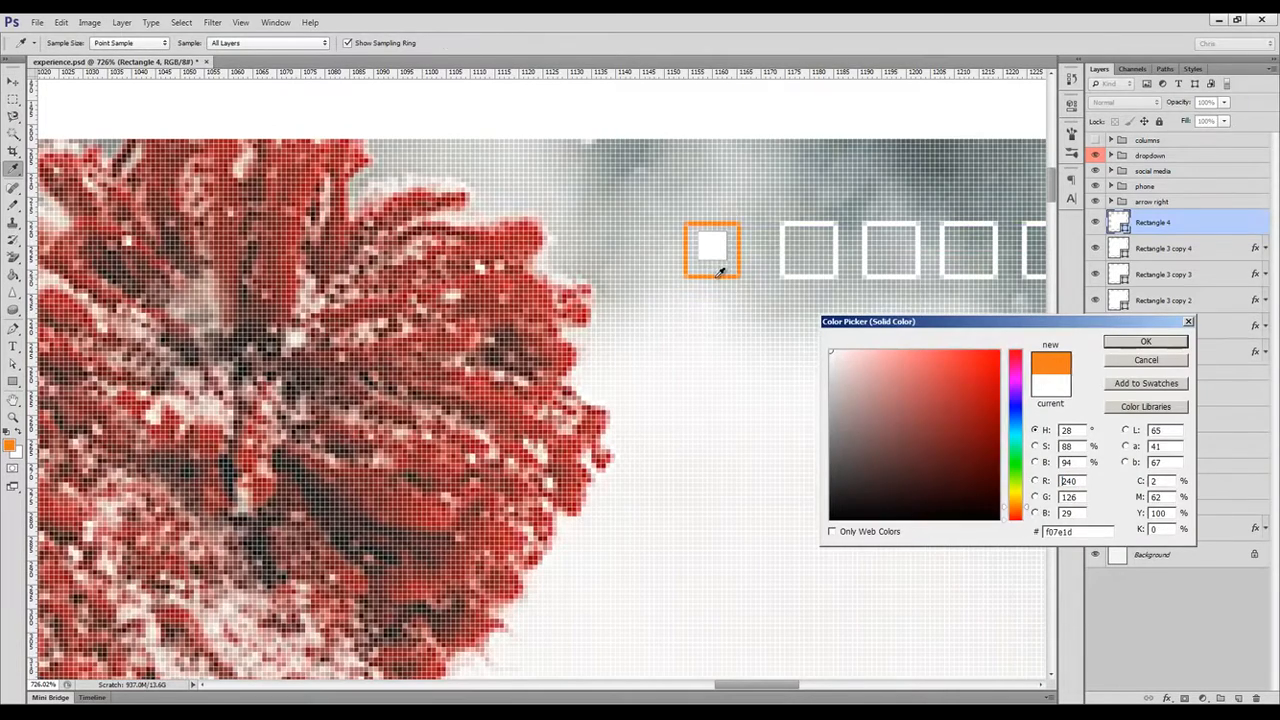
{"action": "left_click", "coordinate": [1146, 342]}
Center the small solid orange square inside its orange outline.
{"action": "key", "text": "v"}
{"action": "key", "text": "ctrl+space"}
{"action": "left_click_drag", "start_coordinate": [769, 229], "coordinate": [845, 306]}
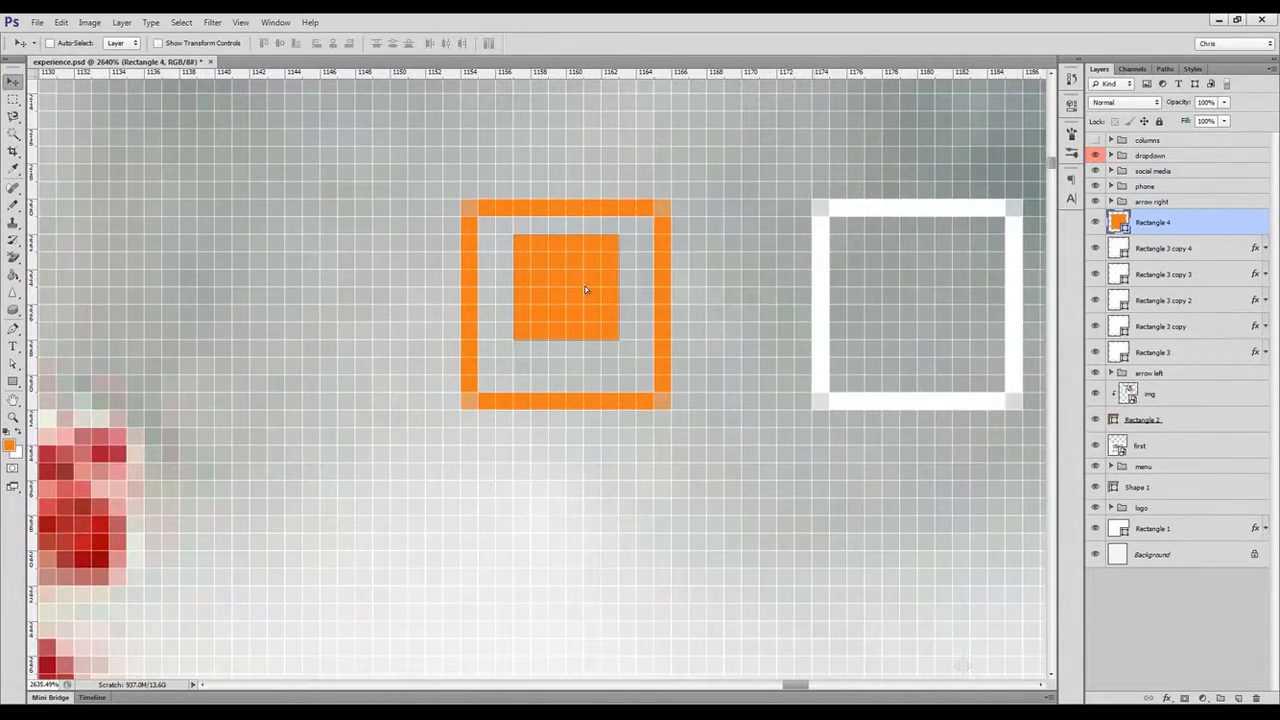
{"action": "left_click_drag", "start_coordinate": [586, 287], "coordinate": [586, 304]}
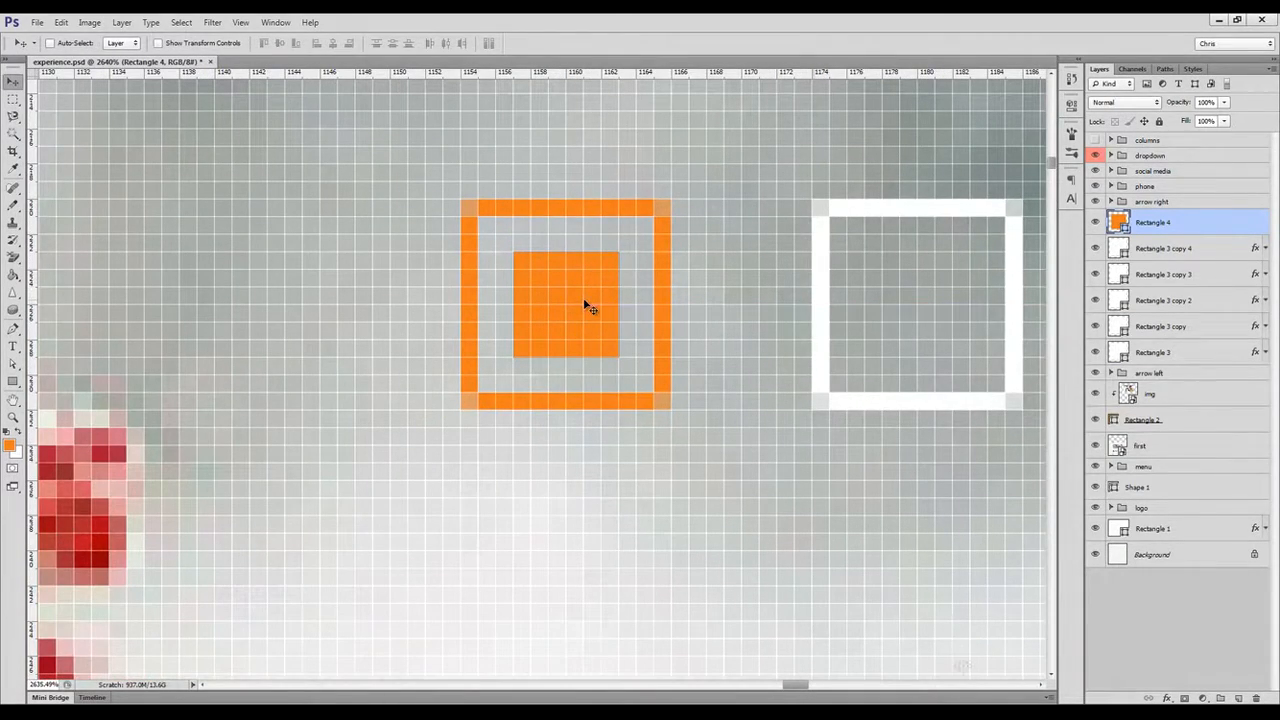
Group the solid orange square with the five outlined squares and name the group "squares".
{"action": "left_click", "coordinate": [1165, 357]}
{"action": "left_click", "coordinate": [1163, 224], "text": "shift"}
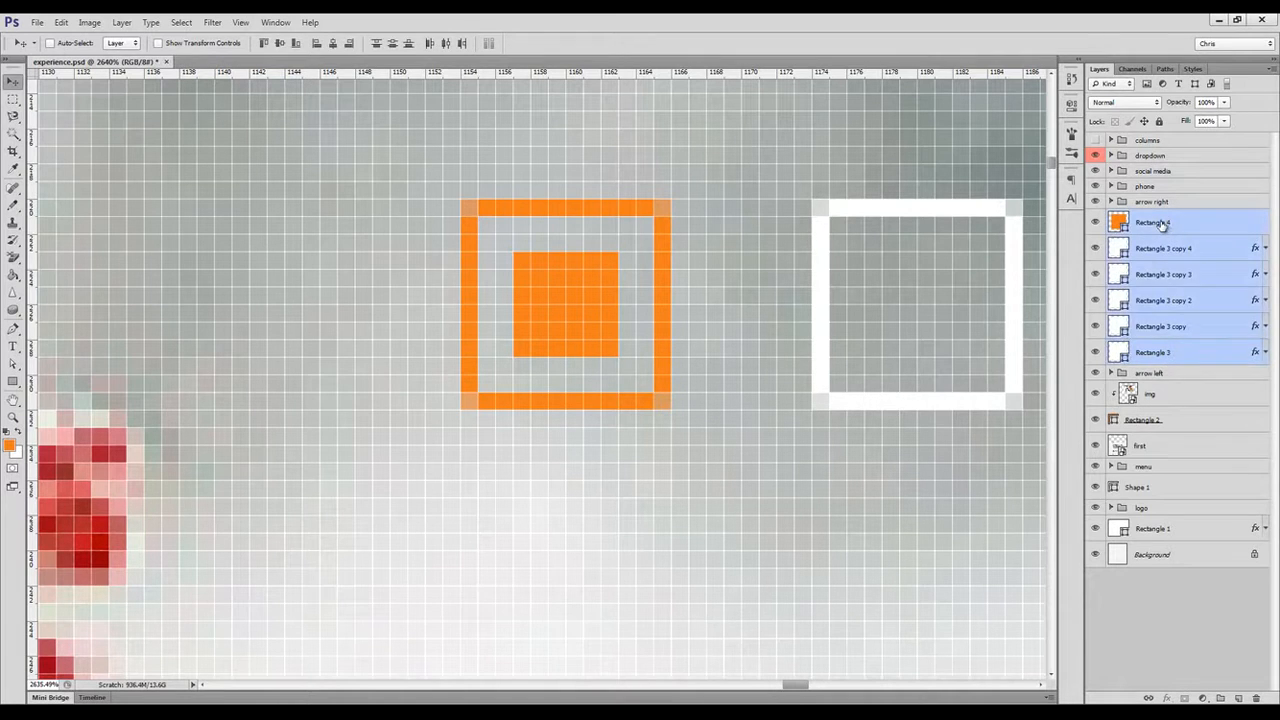
{"action": "key", "text": "ctrl+g"}
{"action": "double_click", "coordinate": [1148, 217]}
{"action": "type", "text": "scuares"}
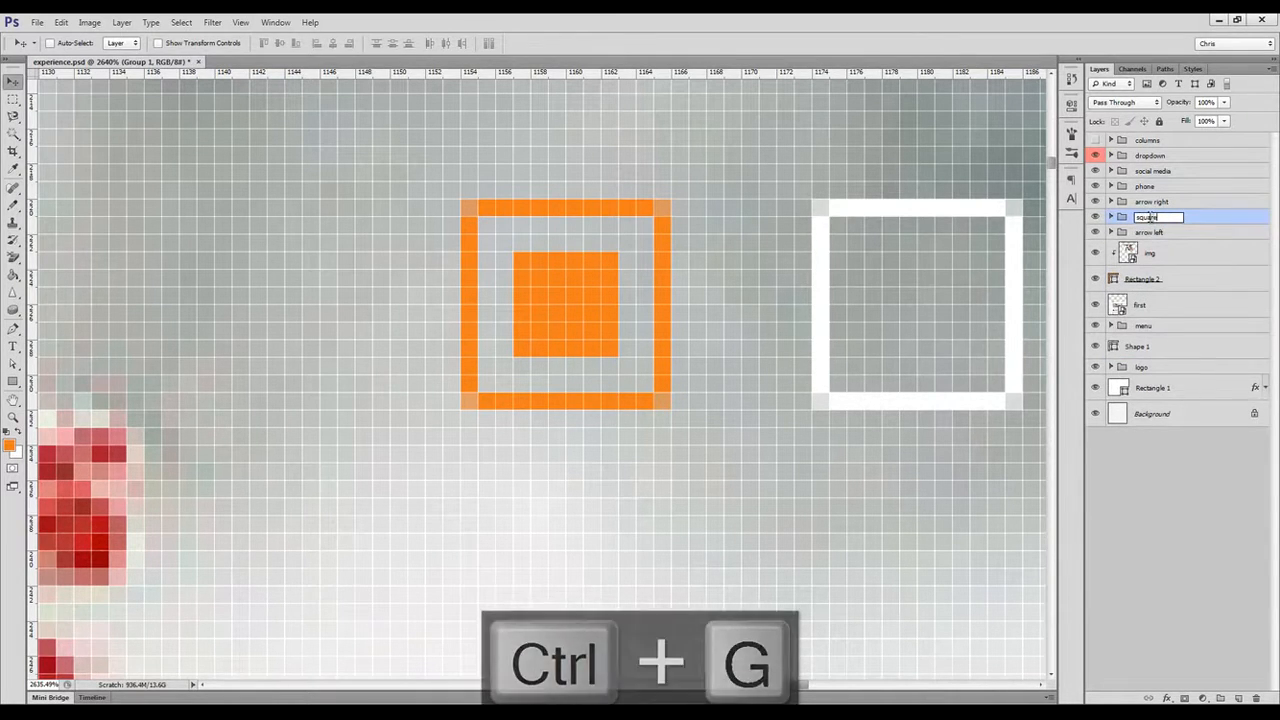
{"action": "key", "text": "Return"}
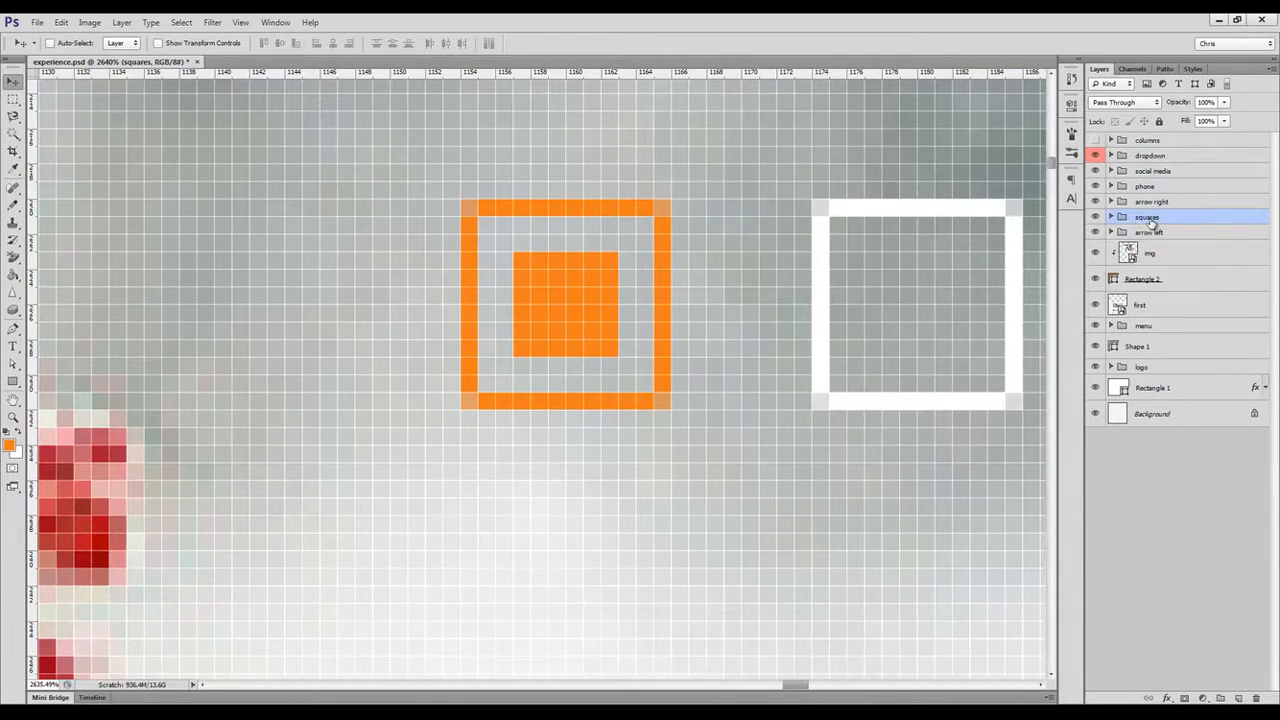
Lower the opacity of the five outlined squares to about 67% and collapse their group.
{"action": "left_click", "coordinate": [1020, 257], "text": "ctrl"}
{"action": "left_click", "coordinate": [1190, 266]}
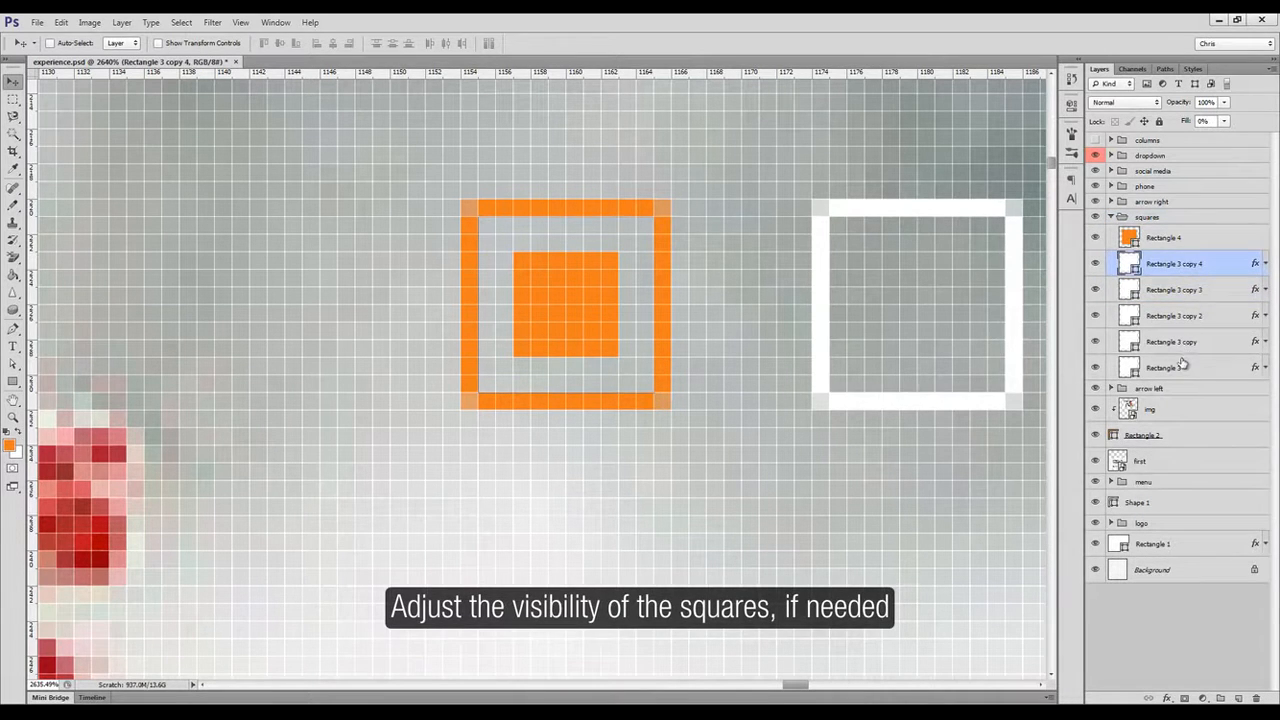
{"action": "left_click", "coordinate": [1183, 366], "text": "shift"}
{"action": "left_click_drag", "start_coordinate": [1181, 104], "coordinate": [1170, 105]}
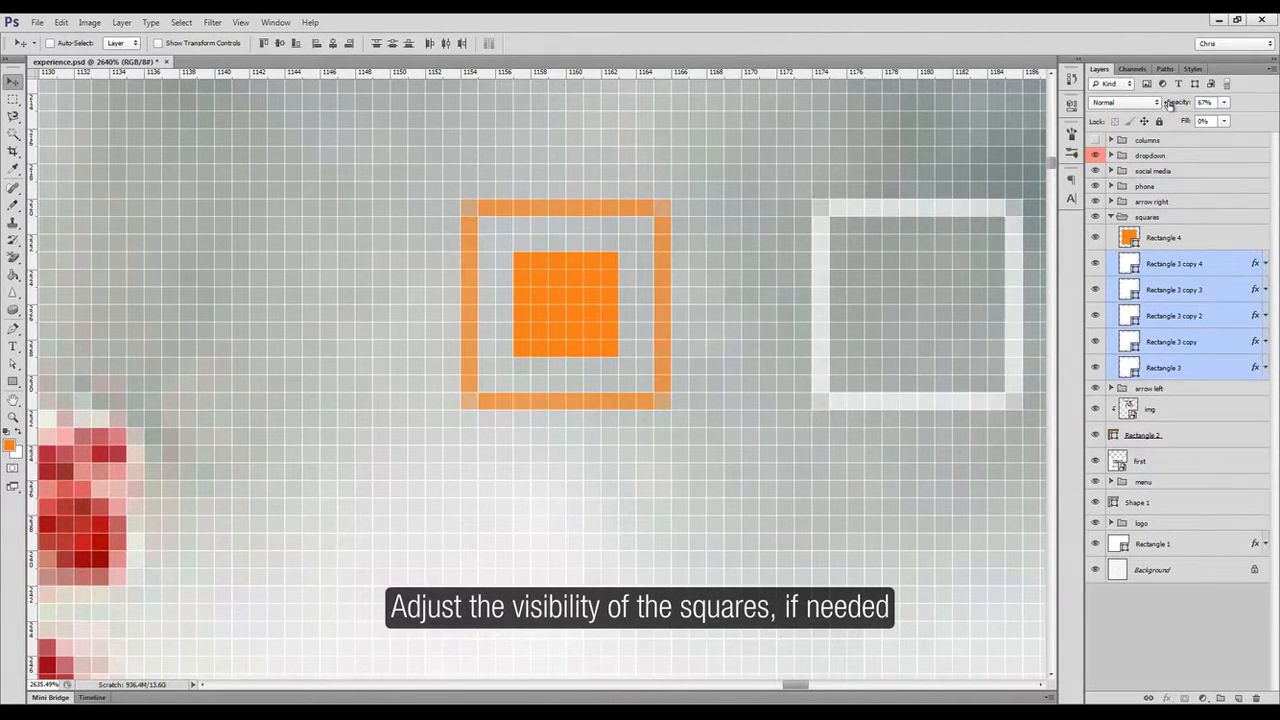
{"action": "key", "text": "ctrl+1"}
{"action": "left_click_drag", "start_coordinate": [608, 323], "coordinate": [760, 166]}
{"action": "left_click", "coordinate": [1112, 217]}
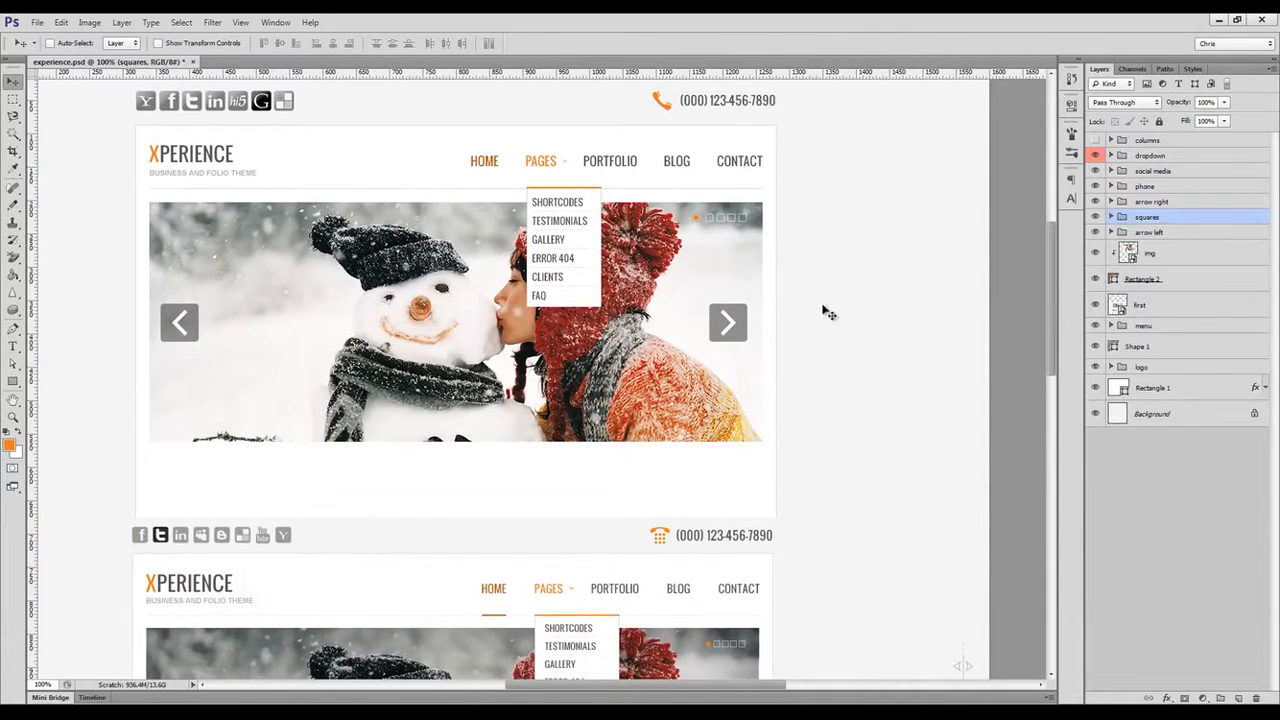
Add a Satin effect with a 12 px distance and adjusted size to the img layer, and collapse its effect list.
{"action": "left_click", "coordinate": [1190, 253]}
{"action": "left_click", "coordinate": [1166, 698]}
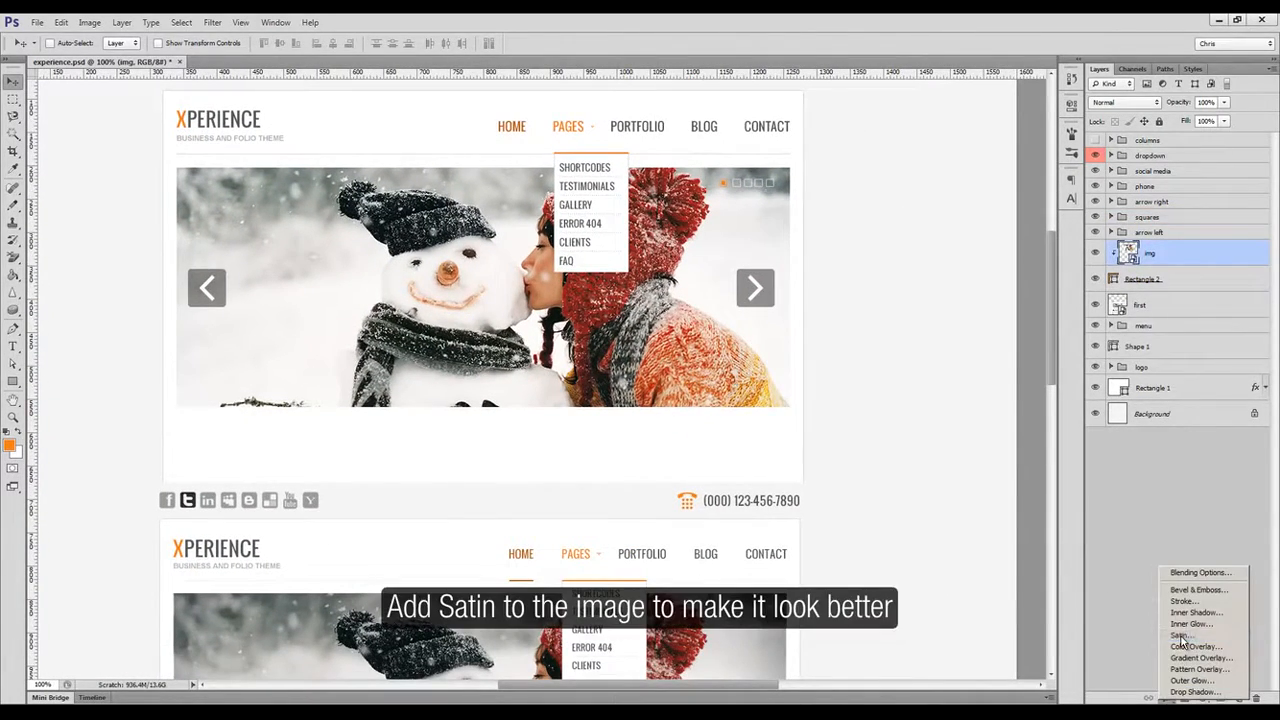
{"action": "left_click", "coordinate": [1180, 636]}
{"action": "left_click_drag", "start_coordinate": [1030, 429], "coordinate": [1026, 414]}
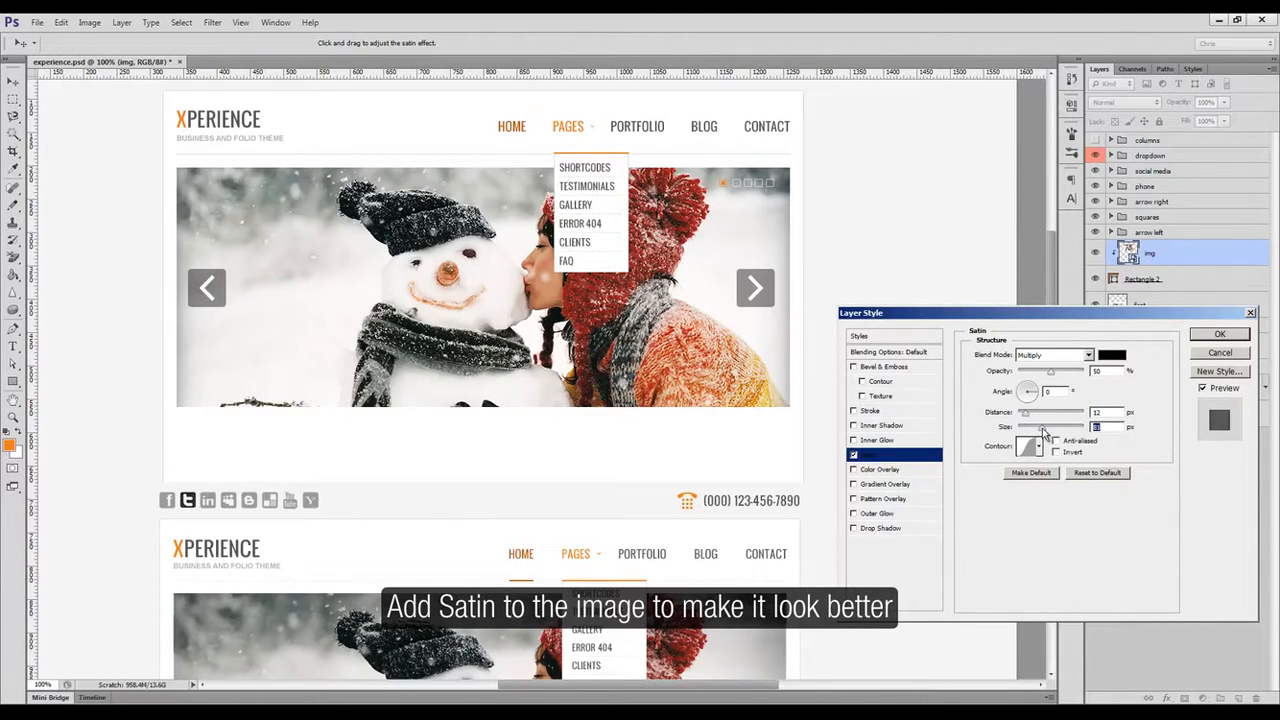
{"action": "left_click", "coordinate": [1220, 335]}
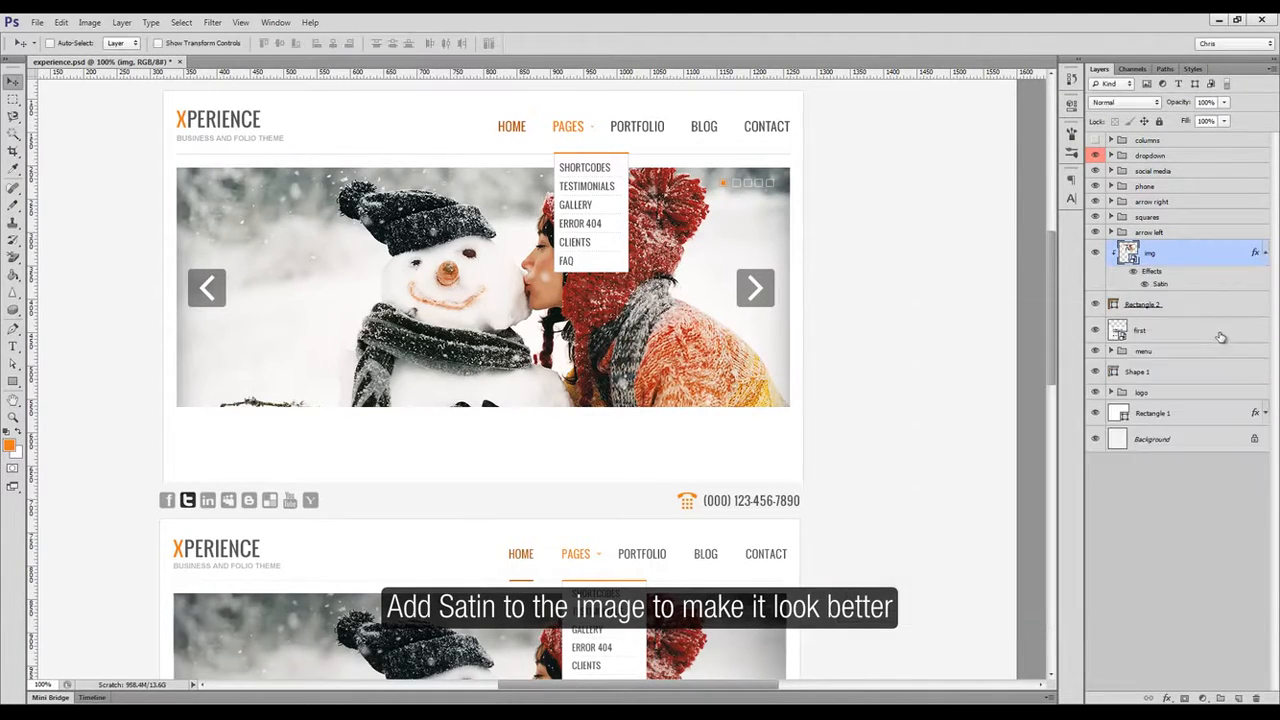
{"action": "left_click", "coordinate": [1265, 254]}
Draw a 453 x 124 px rectangle over the lower-left part of the slider photo and fill it with near-black 070707.
{"action": "scroll", "coordinate": [394, 357], "scroll_direction": "down", "scroll_amount": 3}
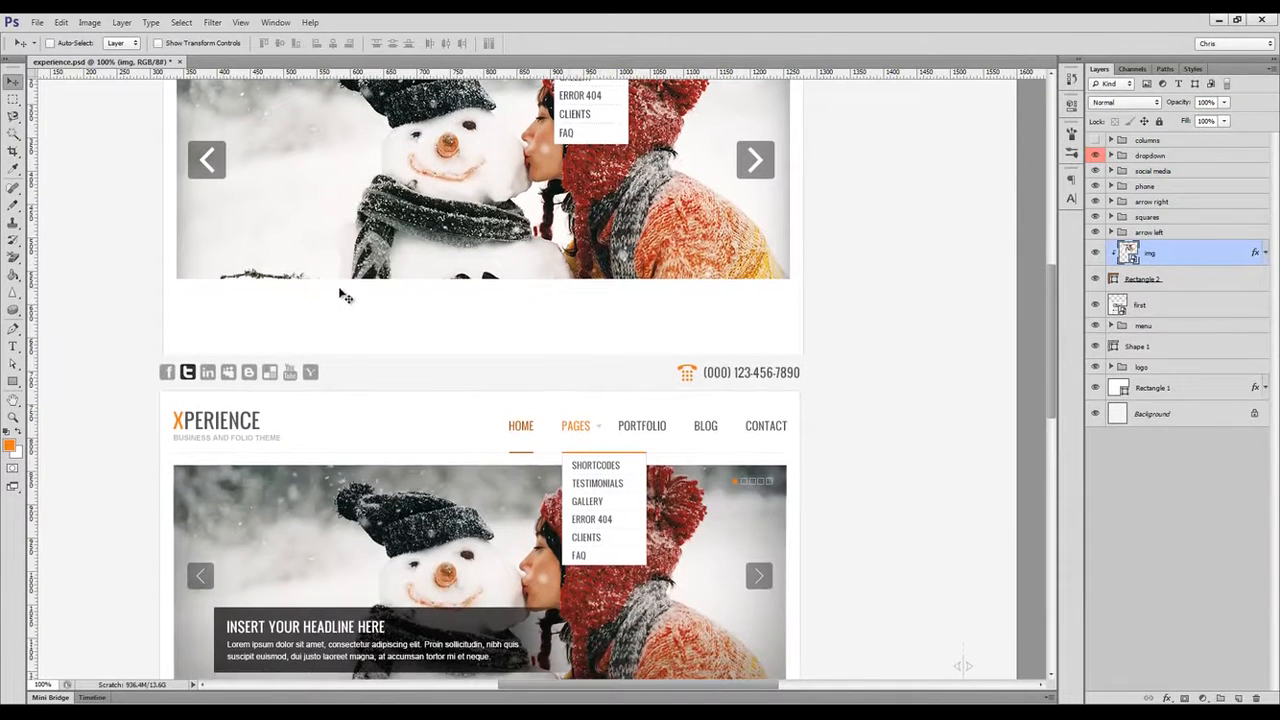
{"action": "left_click_drag", "start_coordinate": [13, 381], "coordinate": [46, 386]}
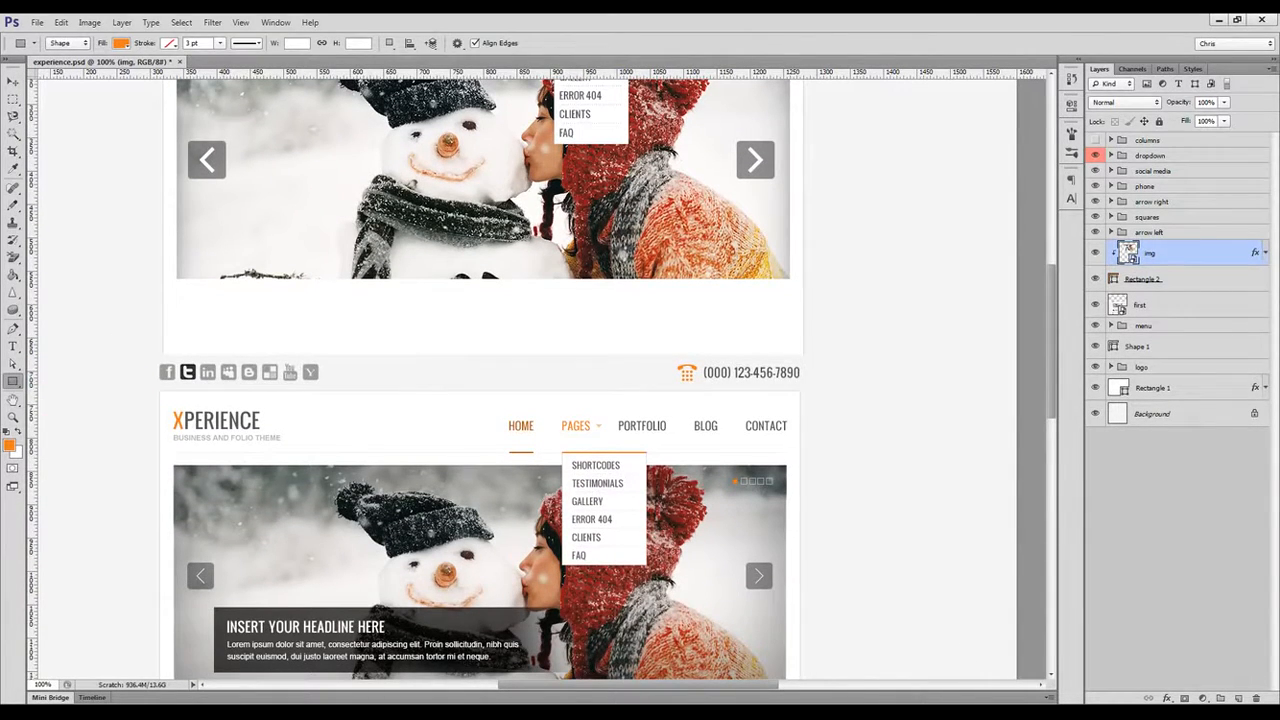
{"action": "scroll", "coordinate": [183, 251], "scroll_direction": "up", "scroll_amount": 1}
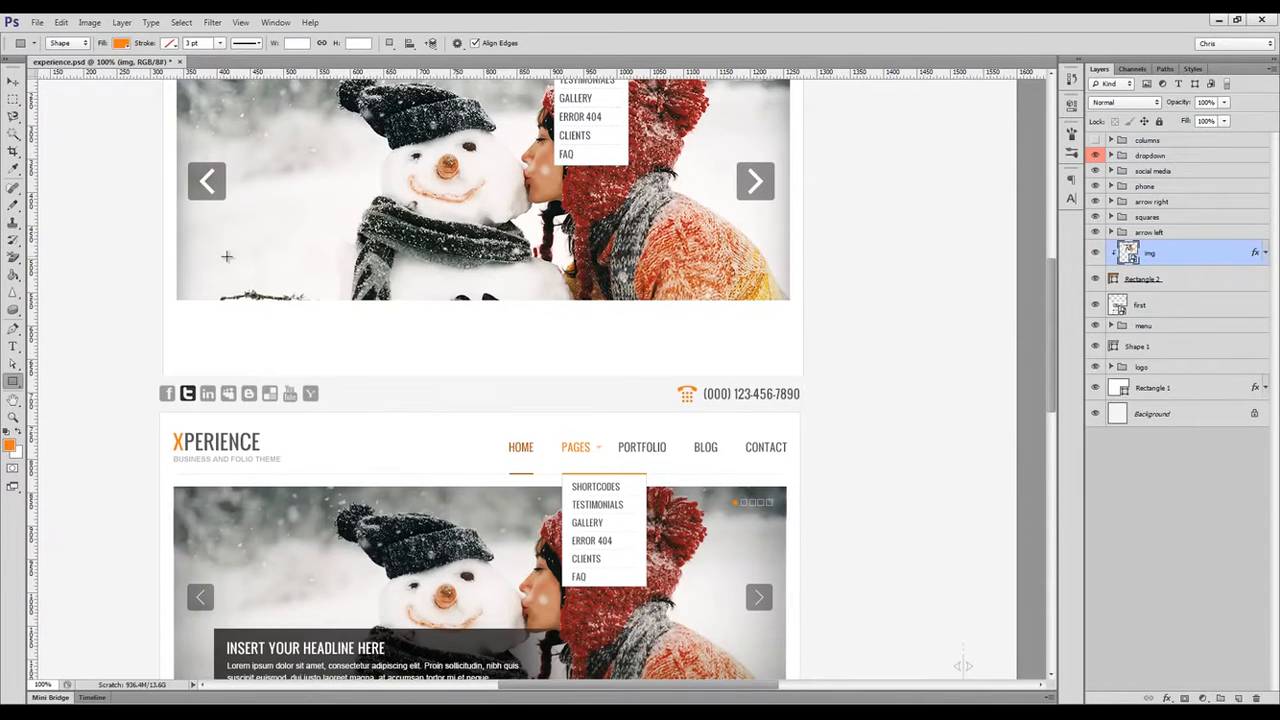
{"action": "left_click_drag", "start_coordinate": [242, 196], "coordinate": [545, 278]}
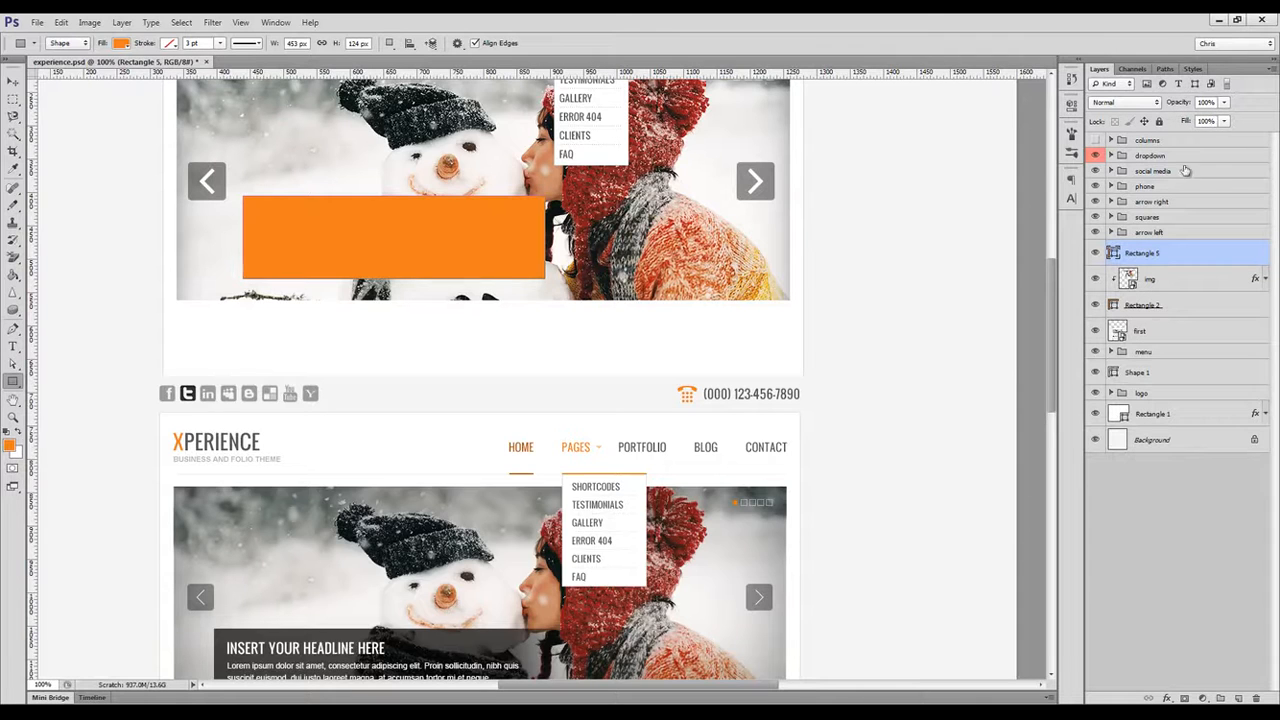
{"action": "double_click", "coordinate": [1114, 256]}
{"action": "left_click", "coordinate": [832, 524]}
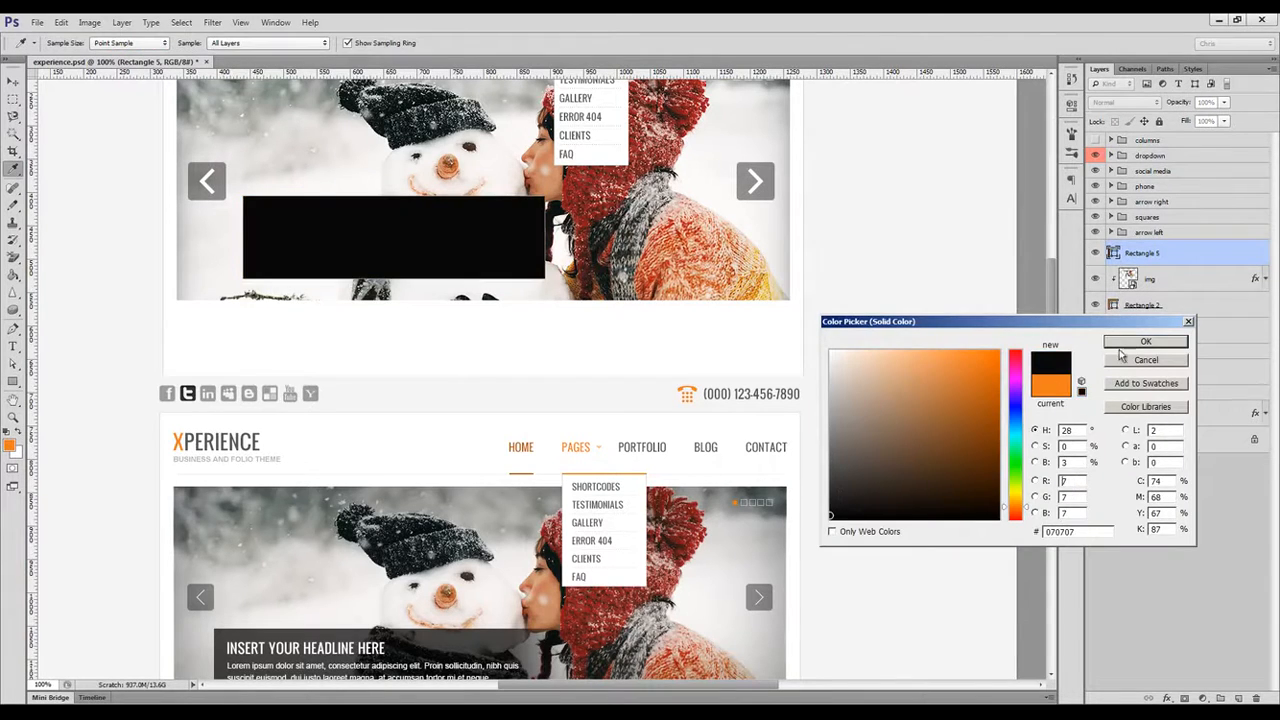
{"action": "left_click", "coordinate": [1131, 343]}
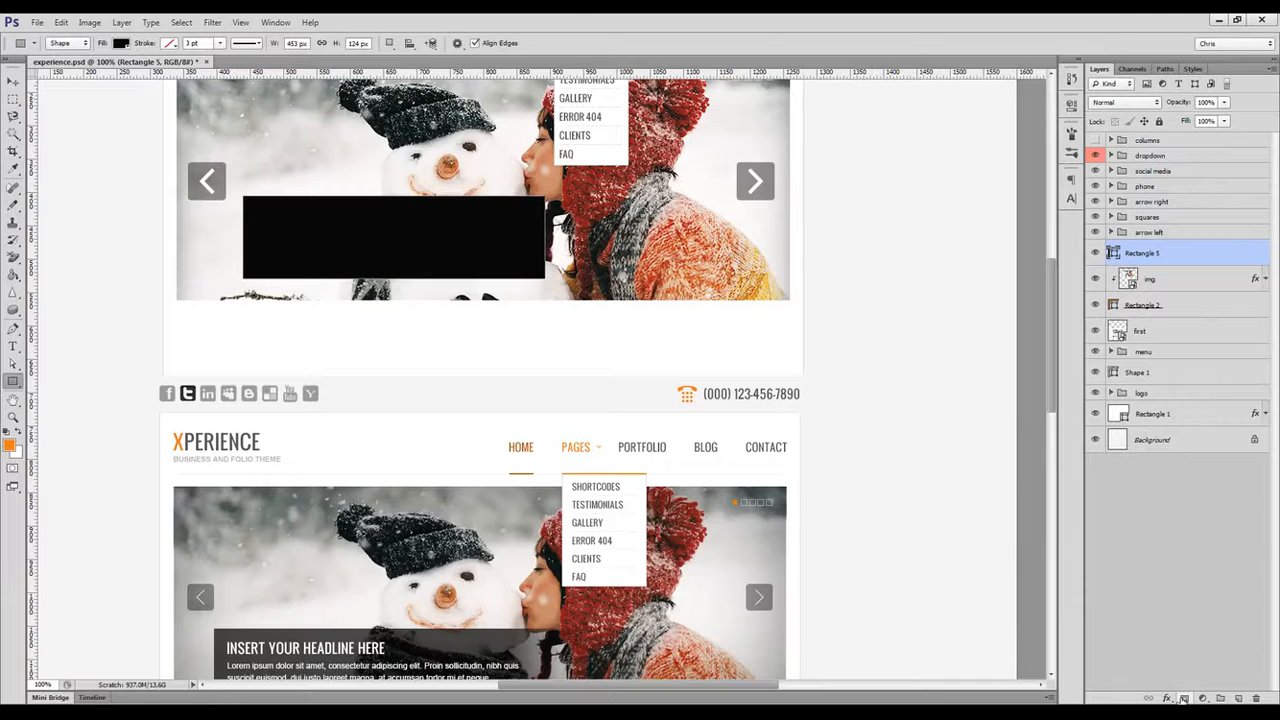
Add a layer mask to the dark rectangle and choose the black-to-white Foreground to Background preset for the Gradient tool.
{"action": "left_click", "coordinate": [1183, 698]}
{"action": "key", "text": "d"}
{"action": "key", "text": "g"}
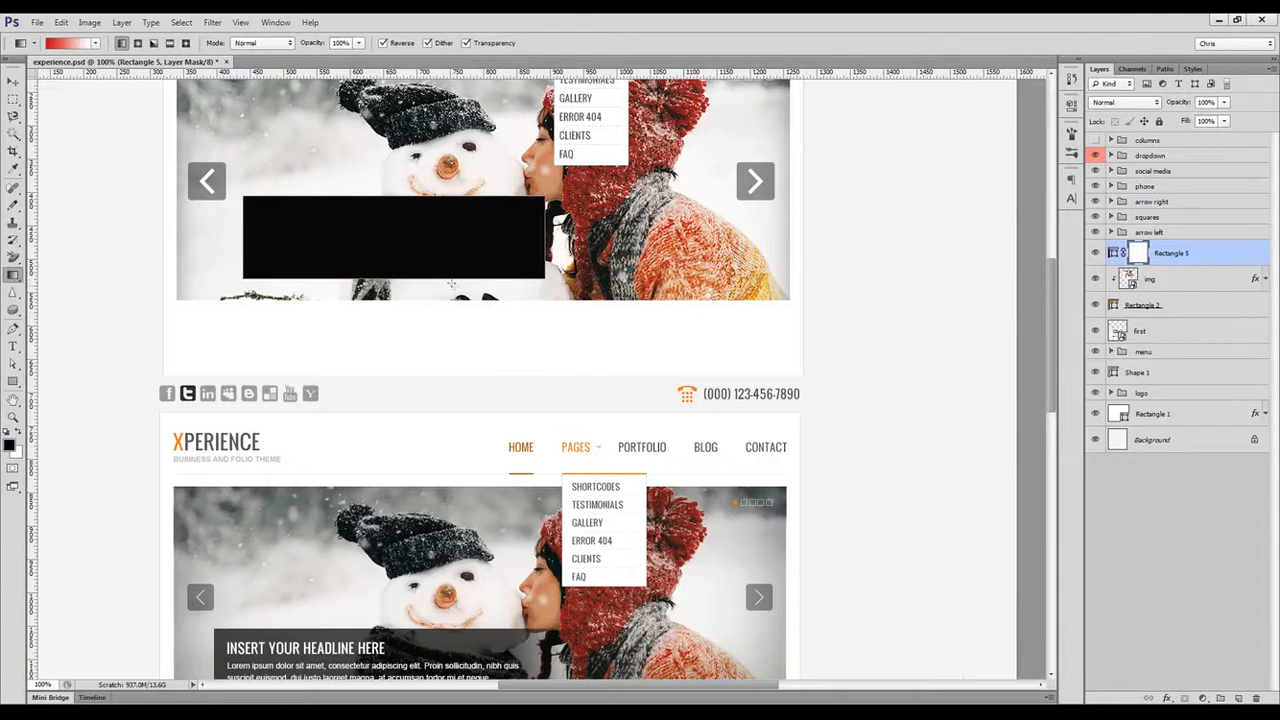
{"action": "left_click", "coordinate": [86, 45]}
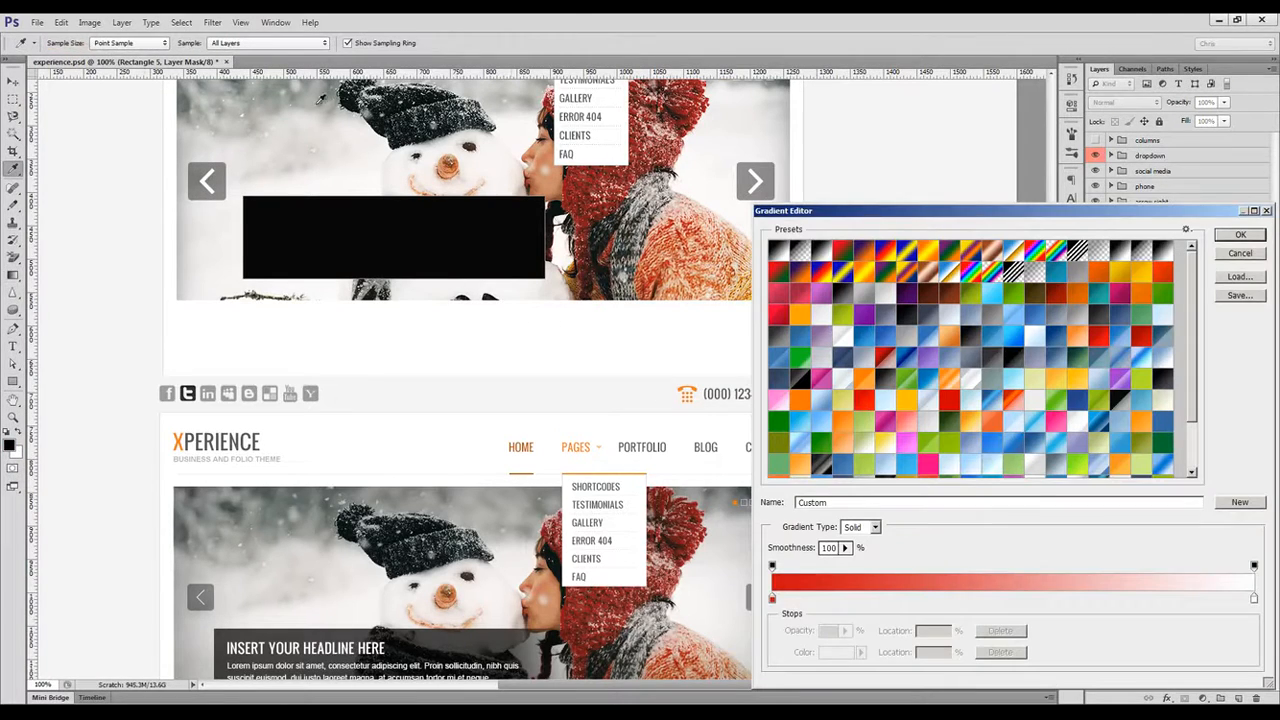
{"action": "left_click", "coordinate": [778, 252]}
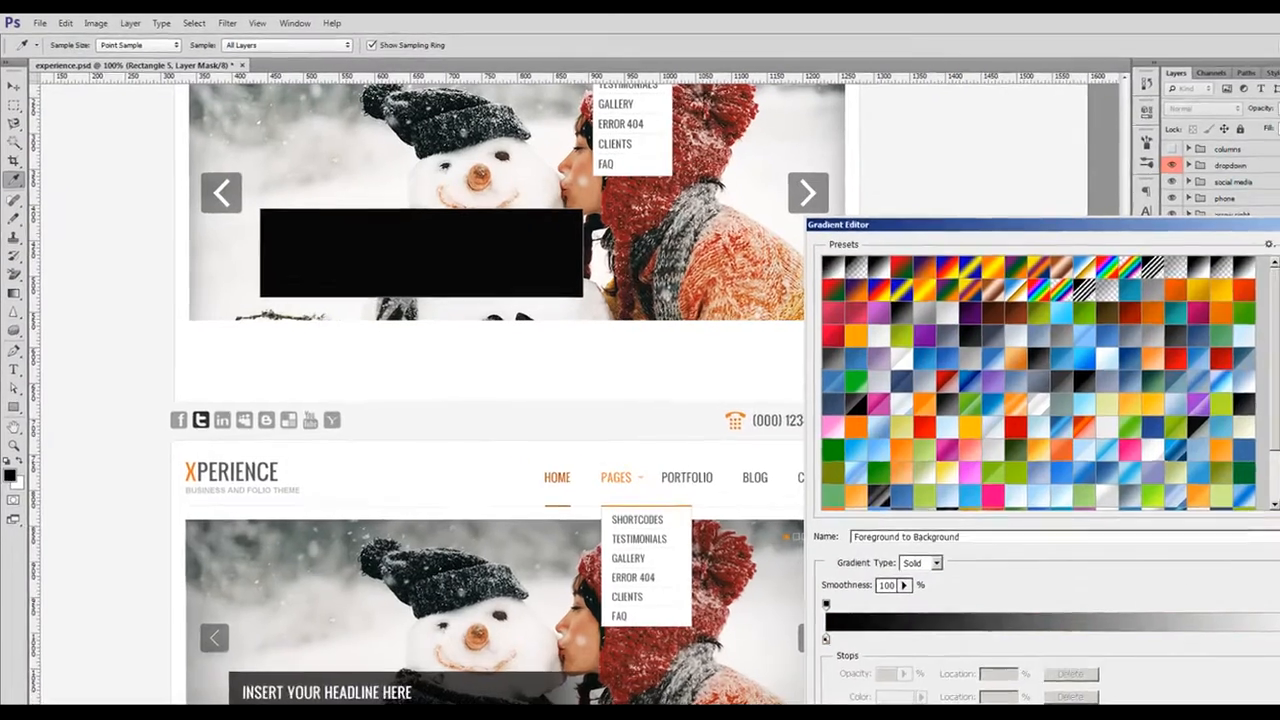
{"action": "left_click", "coordinate": [1240, 235]}
Fade out the dark rectangle's right end with a gradient on its mask, hide its path outline and set its opacity to 76%.
{"action": "left_click_drag", "start_coordinate": [694, 321], "coordinate": [765, 330]}
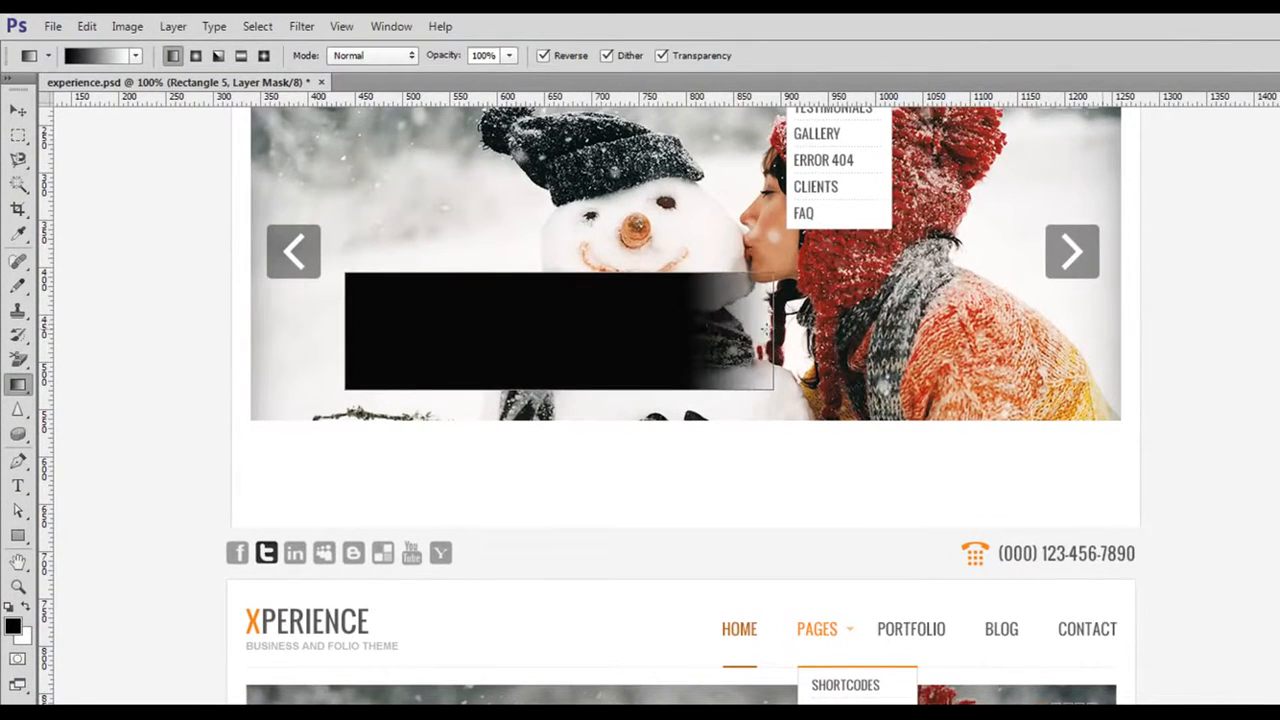
{"action": "left_click_drag", "start_coordinate": [606, 316], "coordinate": [746, 337]}
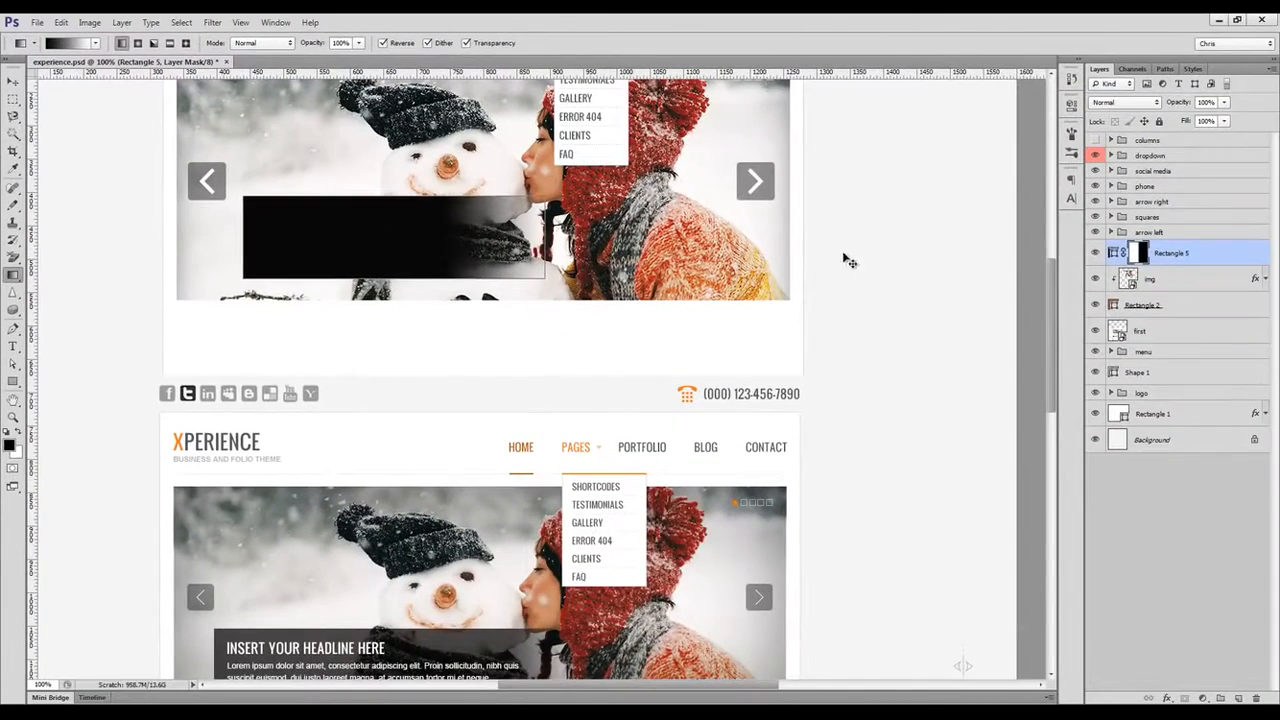
{"action": "key", "text": "ctrl+h"}
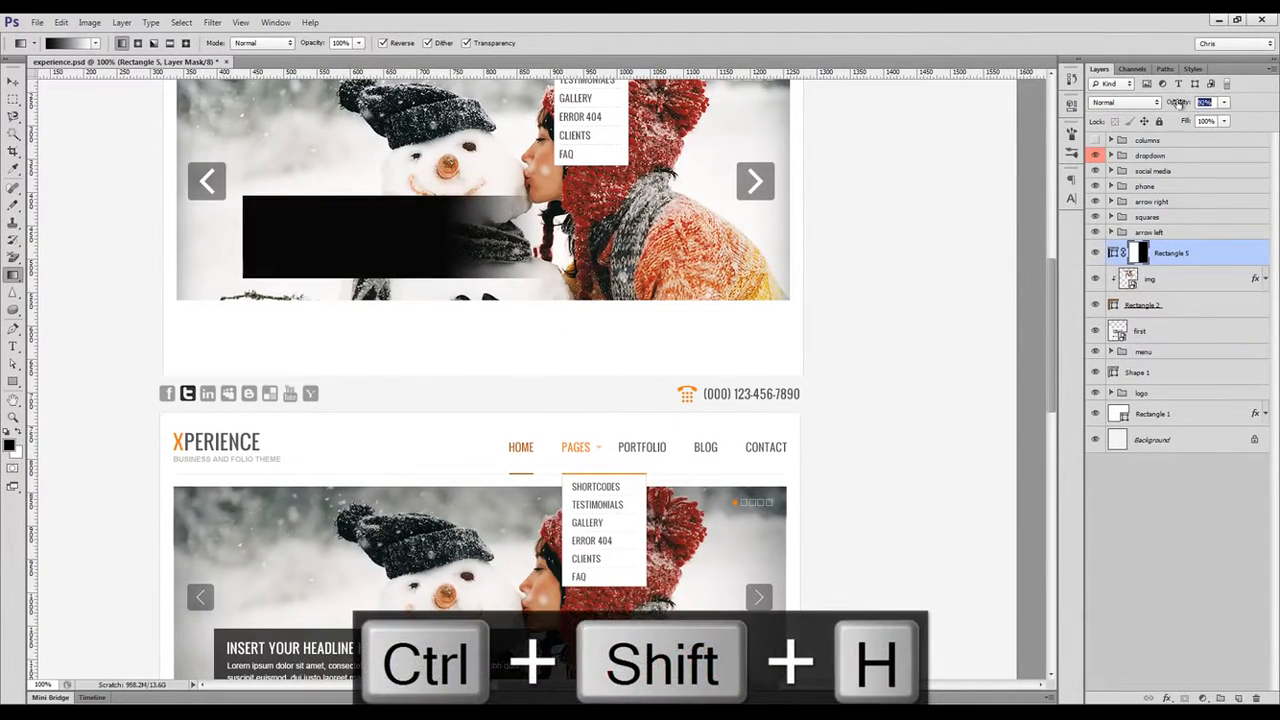
{"action": "left_click_drag", "start_coordinate": [1179, 103], "coordinate": [1176, 104]}
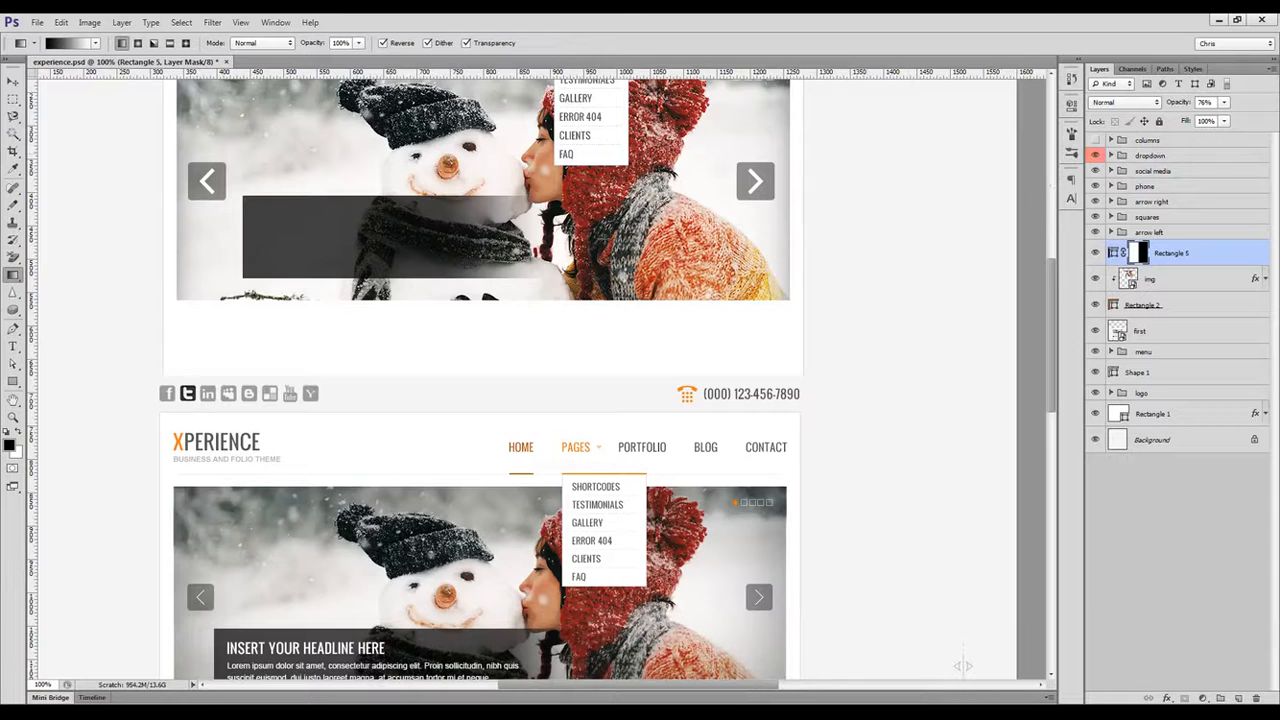
Add the Oswald text "INSERT YOUR HEADLINE HERE" in the upper-left corner of the dark rectangle.
{"action": "key", "text": "t"}
{"action": "left_click", "coordinate": [256, 215]}
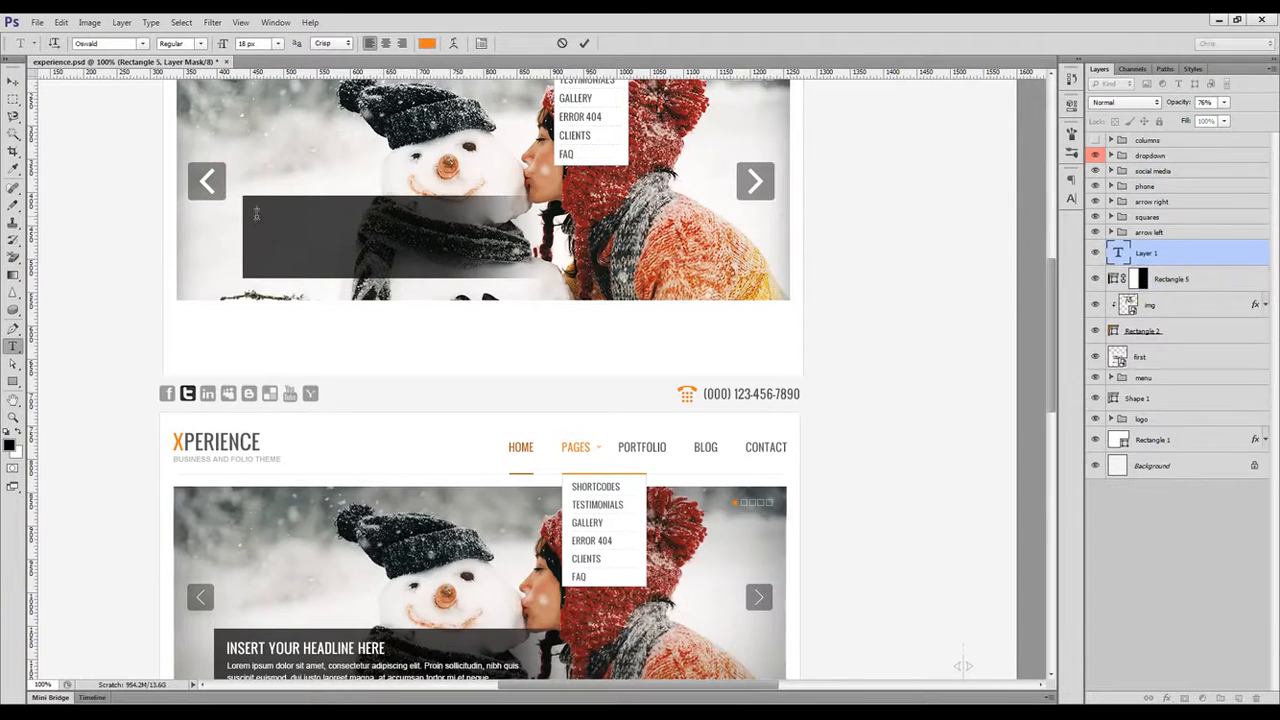
{"action": "type", "text": "INSERT YOUR HEADLINE HERE"}
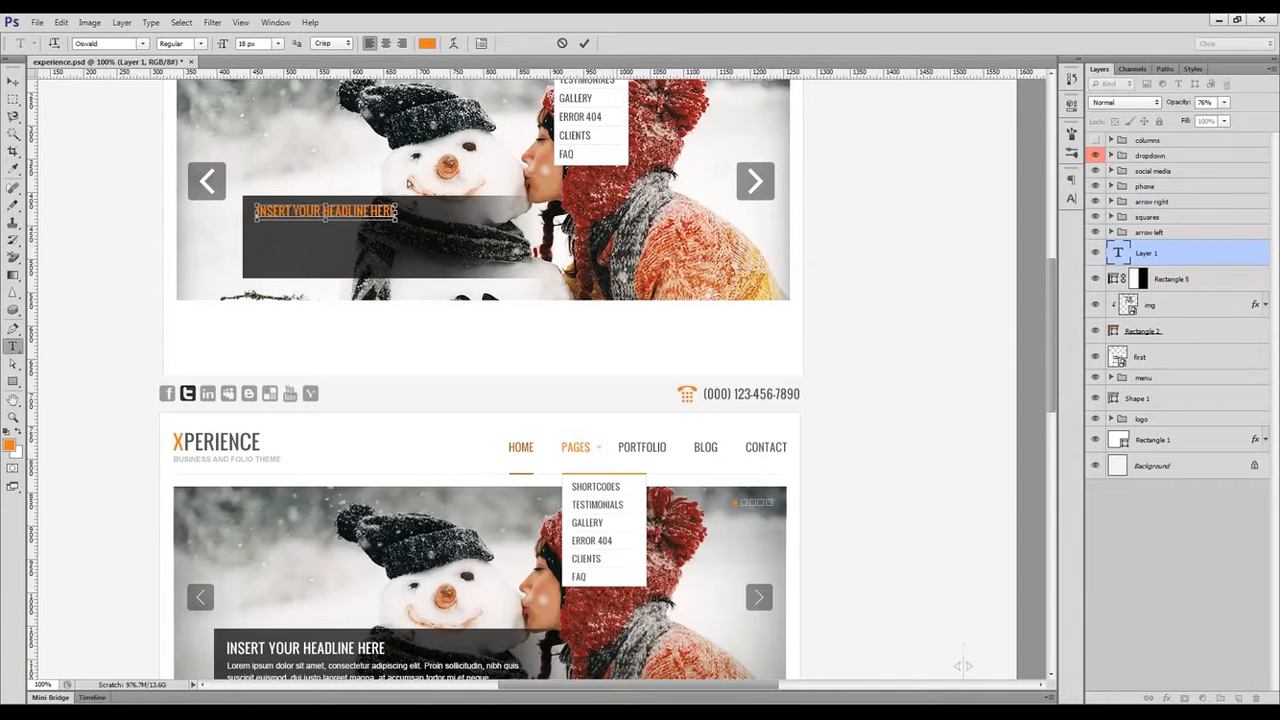
Recolour the headline text white (ffffff) and set its font size to 22 px.
{"action": "key", "text": "ctrl+a"}
{"action": "left_click", "coordinate": [427, 43]}
{"action": "left_click", "coordinate": [793, 262]}
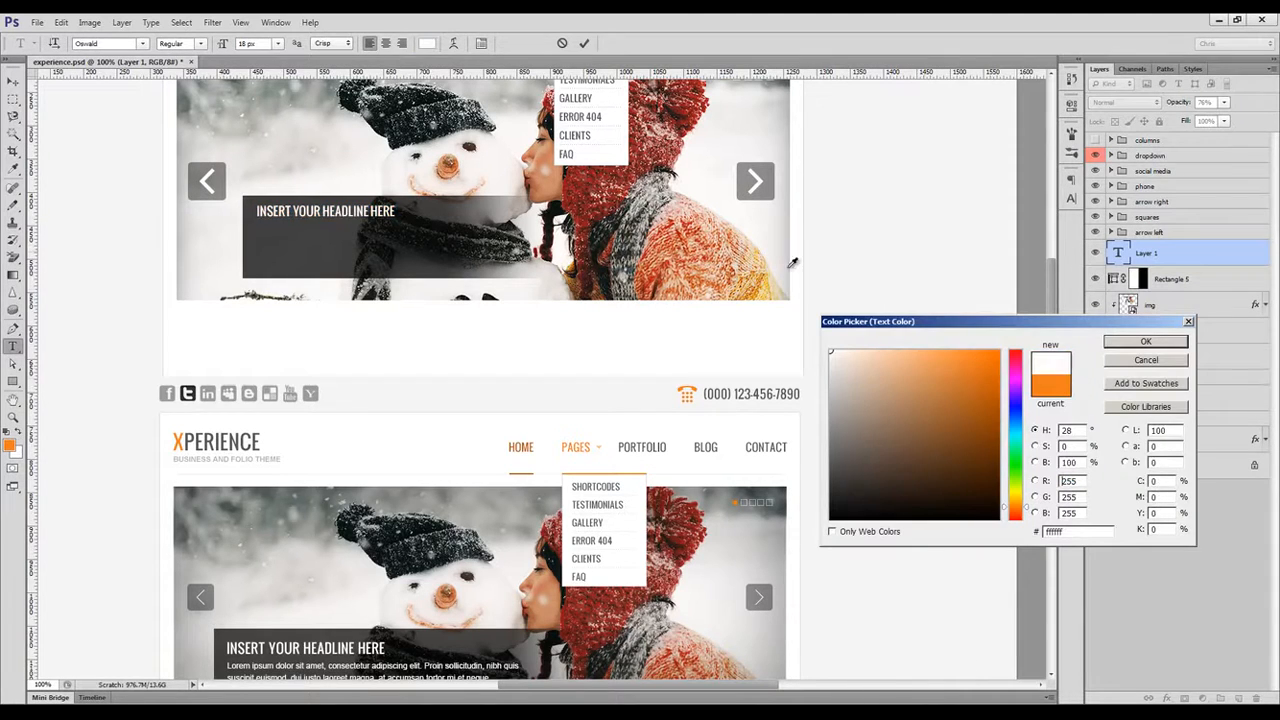
{"action": "left_click", "coordinate": [1128, 346]}
{"action": "left_click_drag", "start_coordinate": [228, 45], "coordinate": [232, 48]}
{"action": "left_click", "coordinate": [584, 43]}
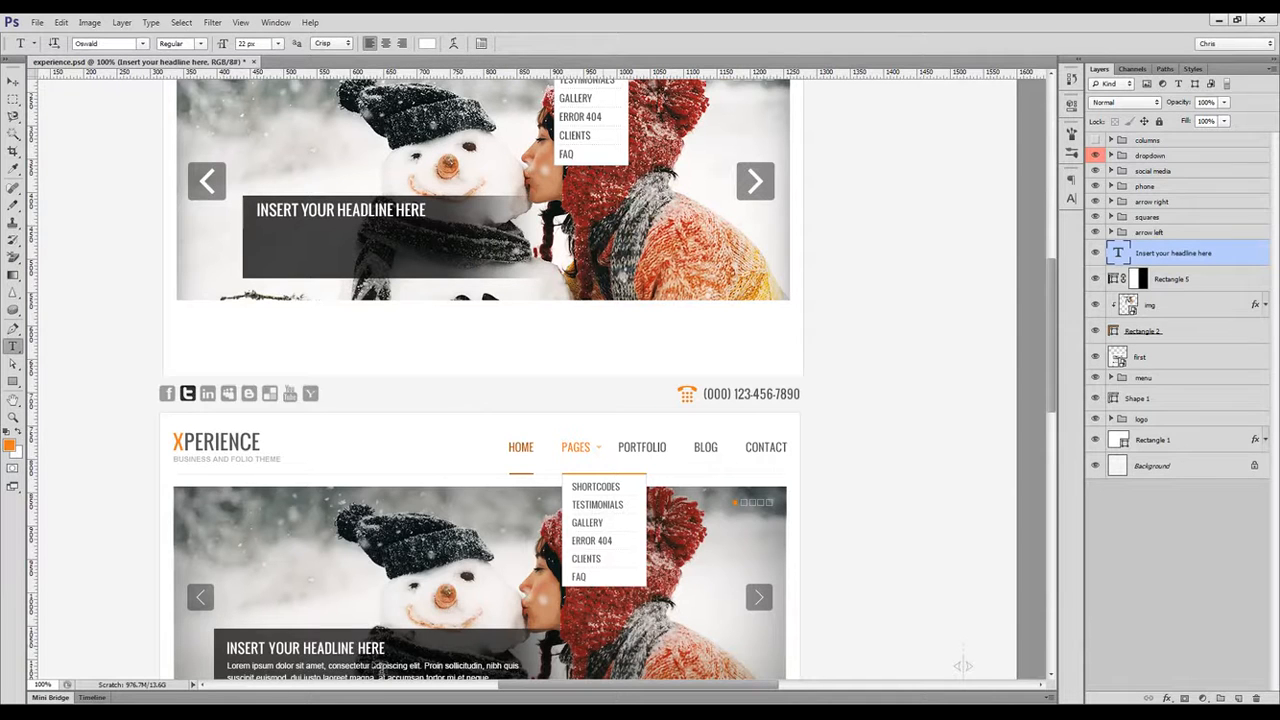
Switch to the browser, generate Lorem Ipsum on lipsum.com, copy its first three sentences and return to Photoshop.
{"action": "key", "text": "alt+Tab"}
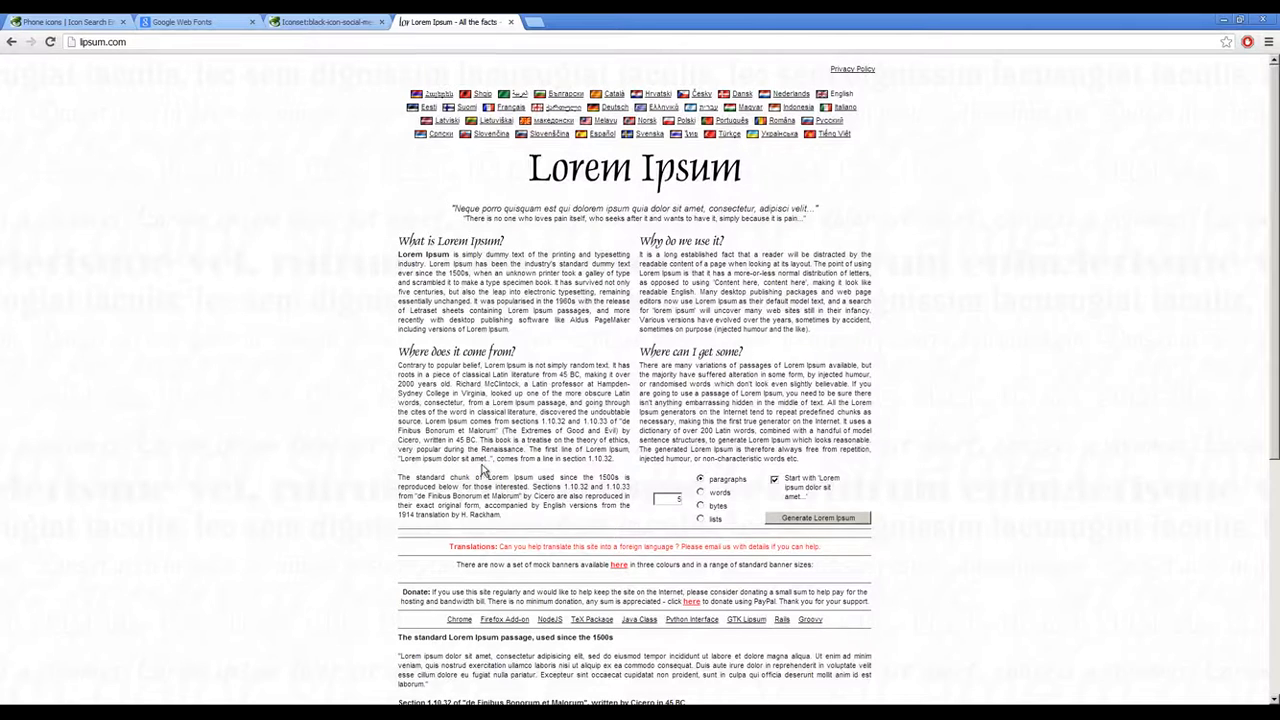
{"action": "left_click", "coordinate": [809, 517]}
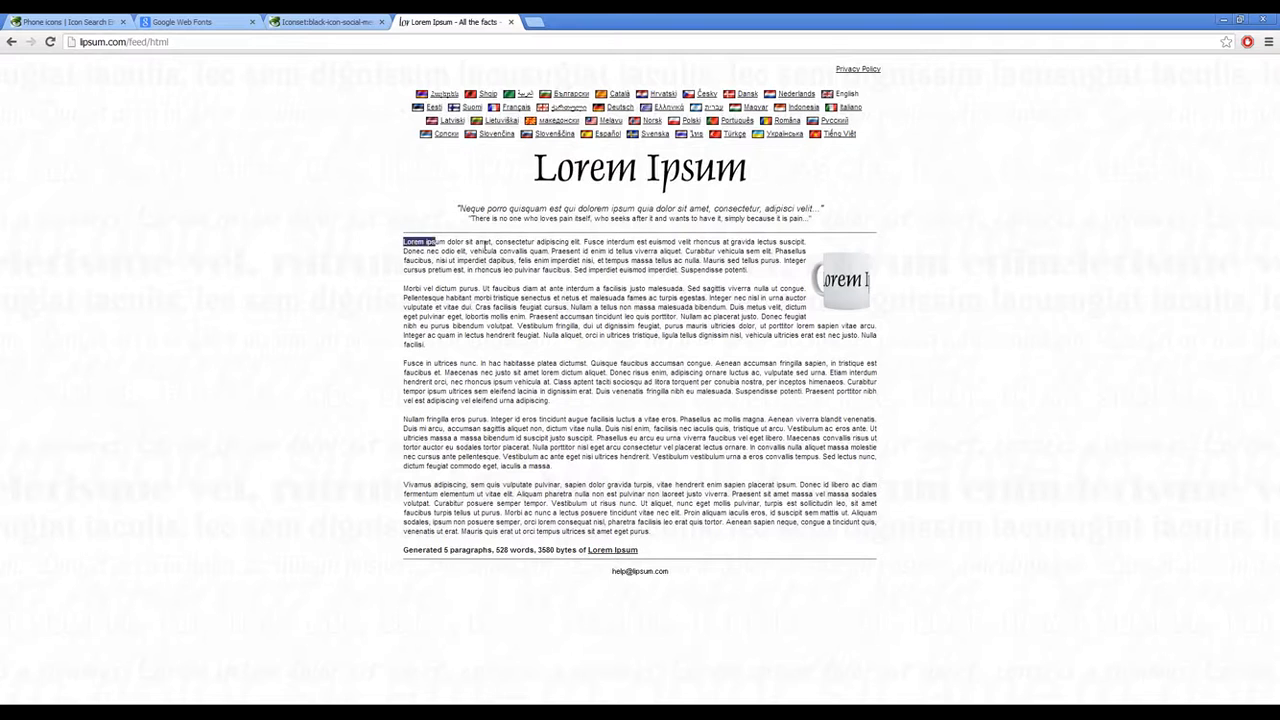
{"action": "left_click_drag", "start_coordinate": [484, 244], "coordinate": [570, 250]}
{"action": "key", "text": "alt+Tab"}
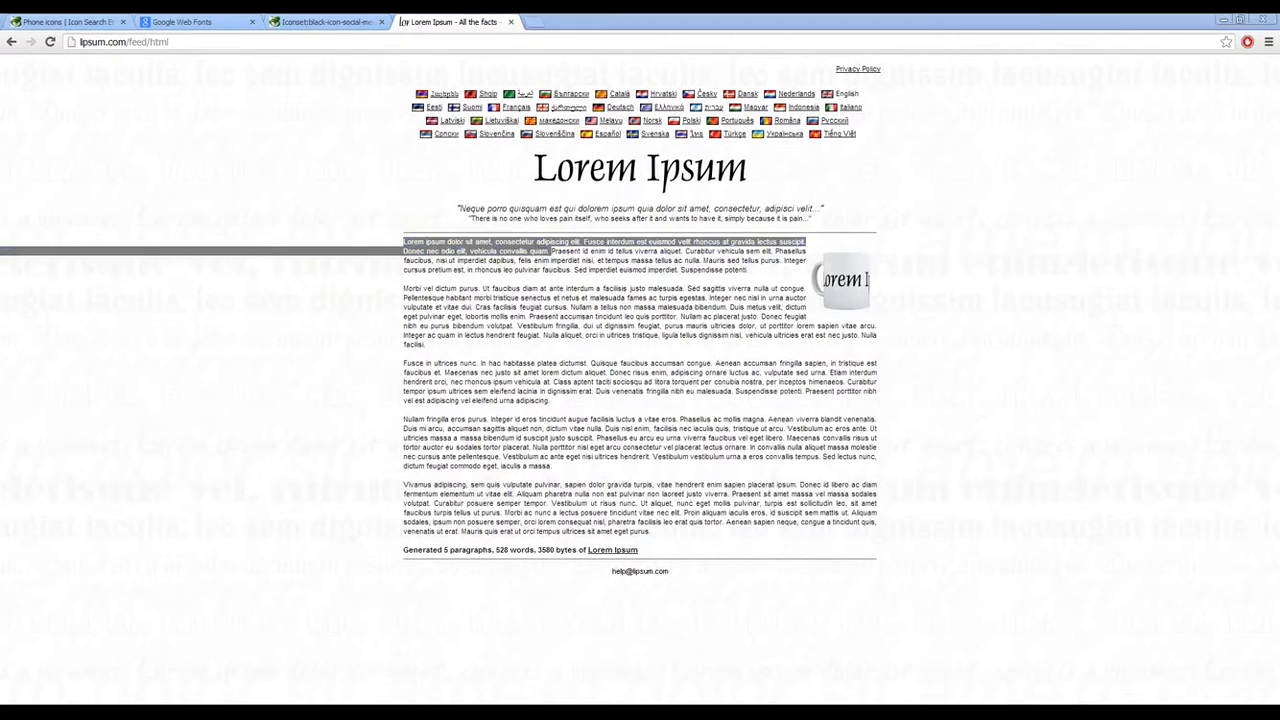
Add the copied Lorem Ipsum as a paragraph text box under the slider headline and select all of its text.
{"action": "left_click_drag", "start_coordinate": [258, 230], "coordinate": [534, 266]}
{"action": "type", "text": "LOREM IPSUM DOLOR SIT AMET, CONSECTETUR ADIPISCING ELIT. FUSCE"}
{"action": "key", "text": "ctrl+a"}
Turn off All Caps for the caption text and change its font to Arial.
{"action": "left_click", "coordinate": [1071, 199]}
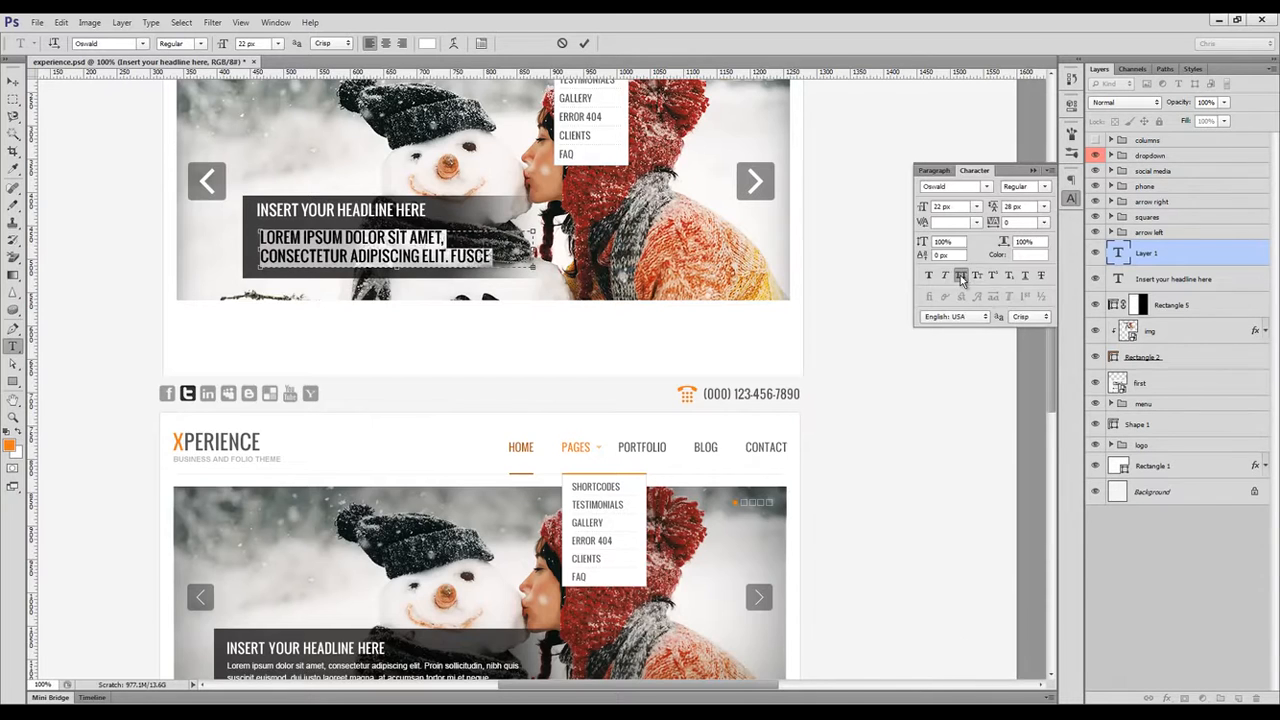
{"action": "left_click", "coordinate": [961, 276]}
{"action": "left_click", "coordinate": [960, 186]}
{"action": "type", "text": "Arial"}
{"action": "key", "text": "Return"}
Set the caption text to 12 px with 18 px leading and Sharp anti-aliasing.
{"action": "left_click_drag", "start_coordinate": [925, 211], "coordinate": [917, 214]}
{"action": "scroll", "coordinate": [957, 208], "scroll_direction": "up", "scroll_amount": 2}
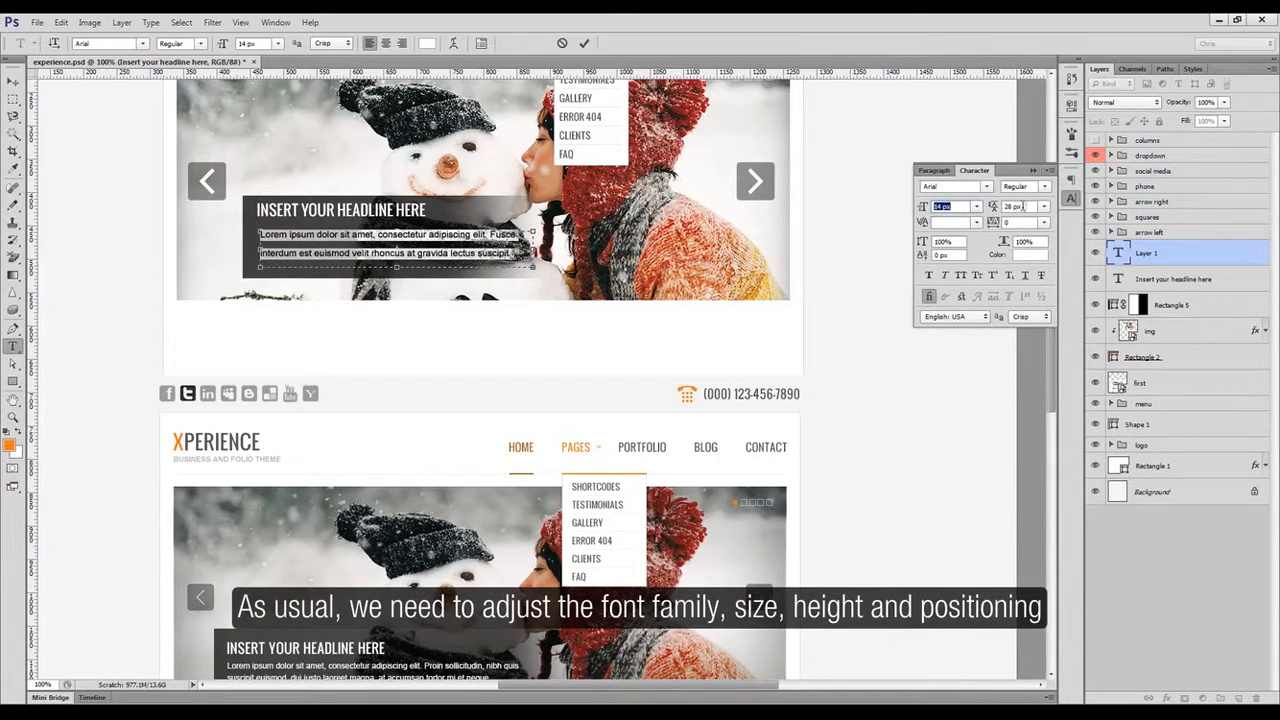
{"action": "left_click", "coordinate": [1034, 206]}
{"action": "scroll", "coordinate": [1034, 206], "scroll_direction": "down", "scroll_amount": 7}
{"action": "left_click", "coordinate": [945, 206]}
{"action": "scroll", "coordinate": [945, 206], "scroll_direction": "down", "scroll_amount": 2}
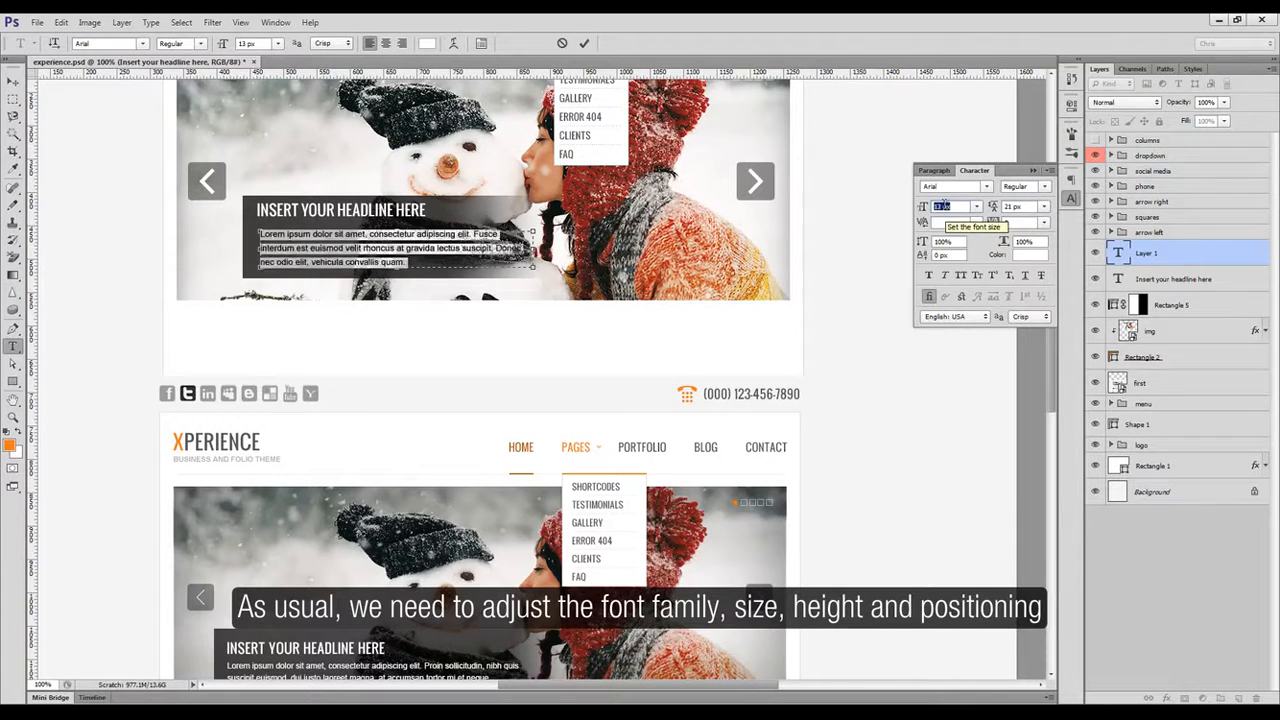
{"action": "key", "text": "ctrl+Return"}
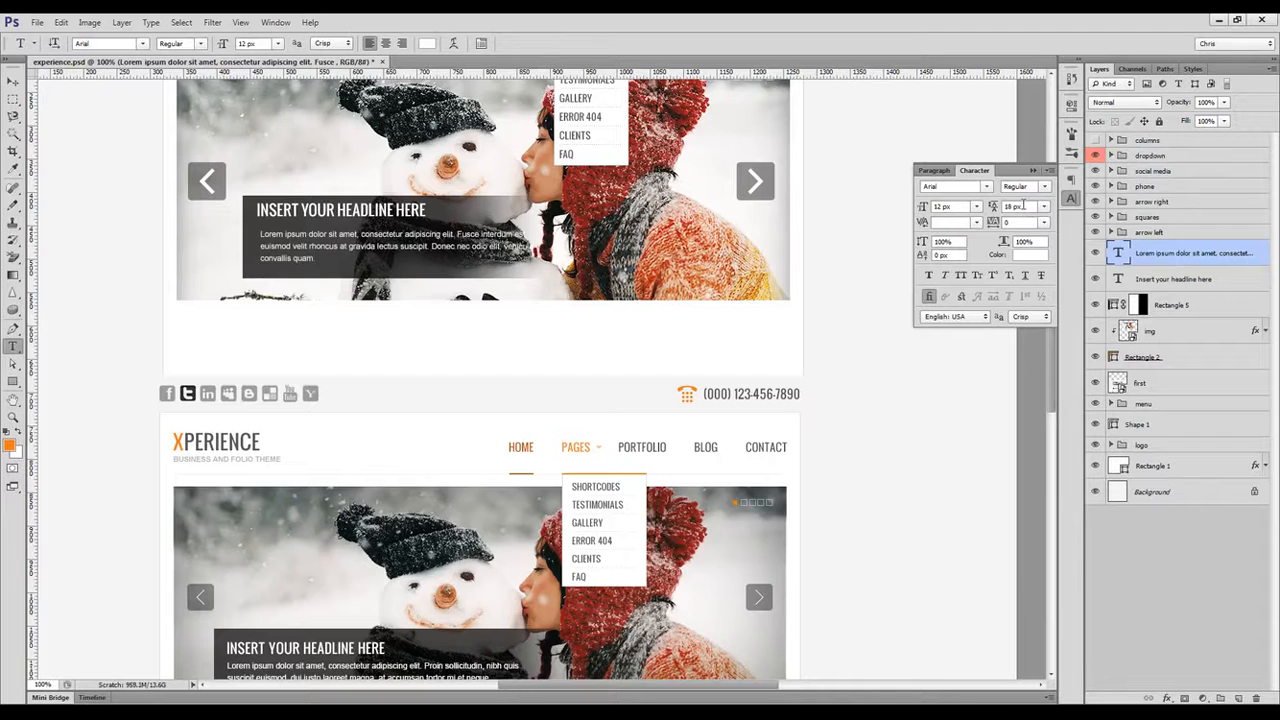
{"action": "scroll", "coordinate": [415, 306], "scroll_direction": "down", "scroll_amount": 1}
{"action": "left_click", "coordinate": [1030, 316]}
{"action": "left_click", "coordinate": [1029, 342]}
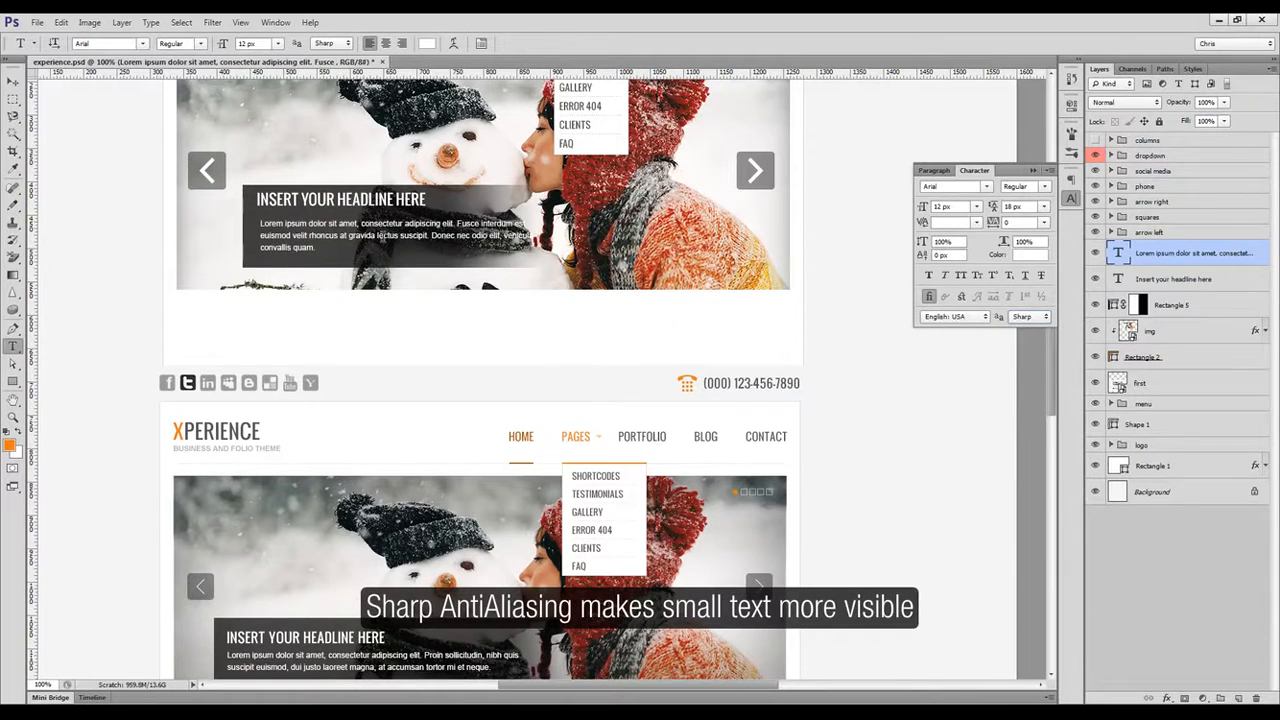
Align the left edges of the caption and headline, and nudge both text layers slightly down.
{"action": "key", "text": "v"}
{"action": "left_click", "coordinate": [301, 205], "text": "ctrl+shift"}
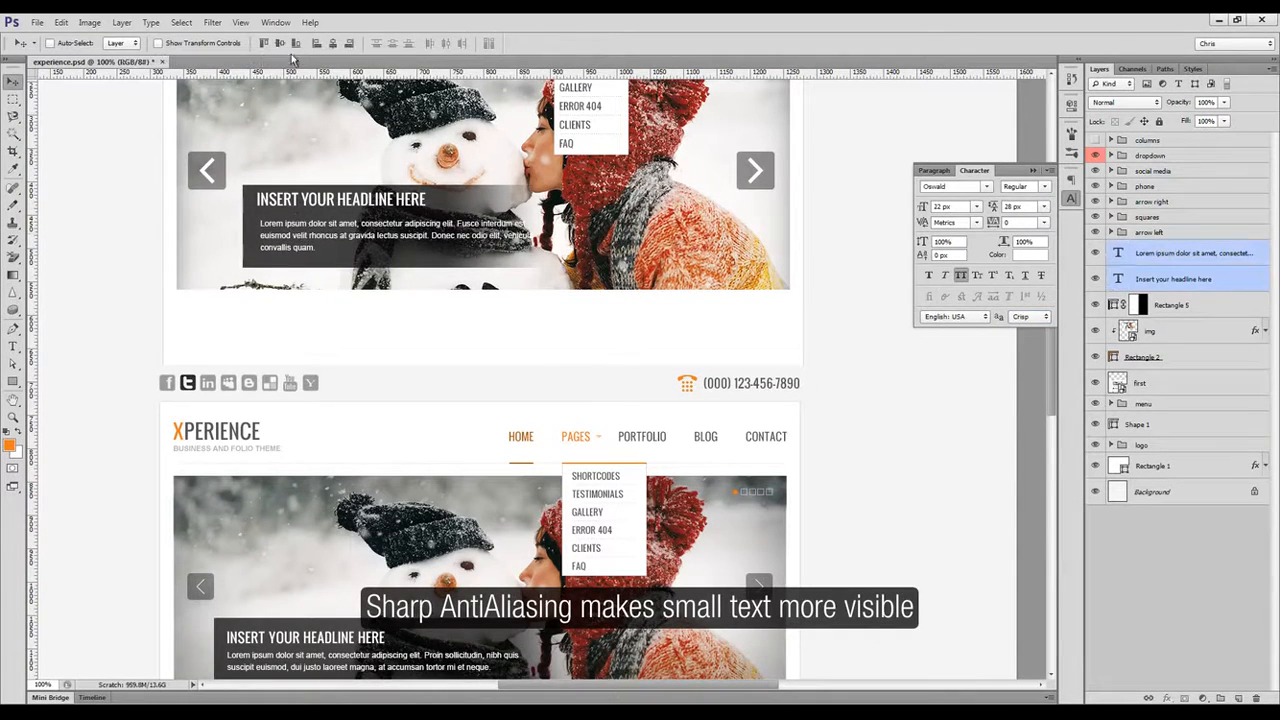
{"action": "left_click", "coordinate": [316, 43]}
{"action": "key", "text": "Down"}
{"action": "key", "text": "Down"}
{"action": "key", "text": "Down"}
{"action": "scroll", "coordinate": [445, 193], "scroll_direction": "down", "scroll_amount": 1}
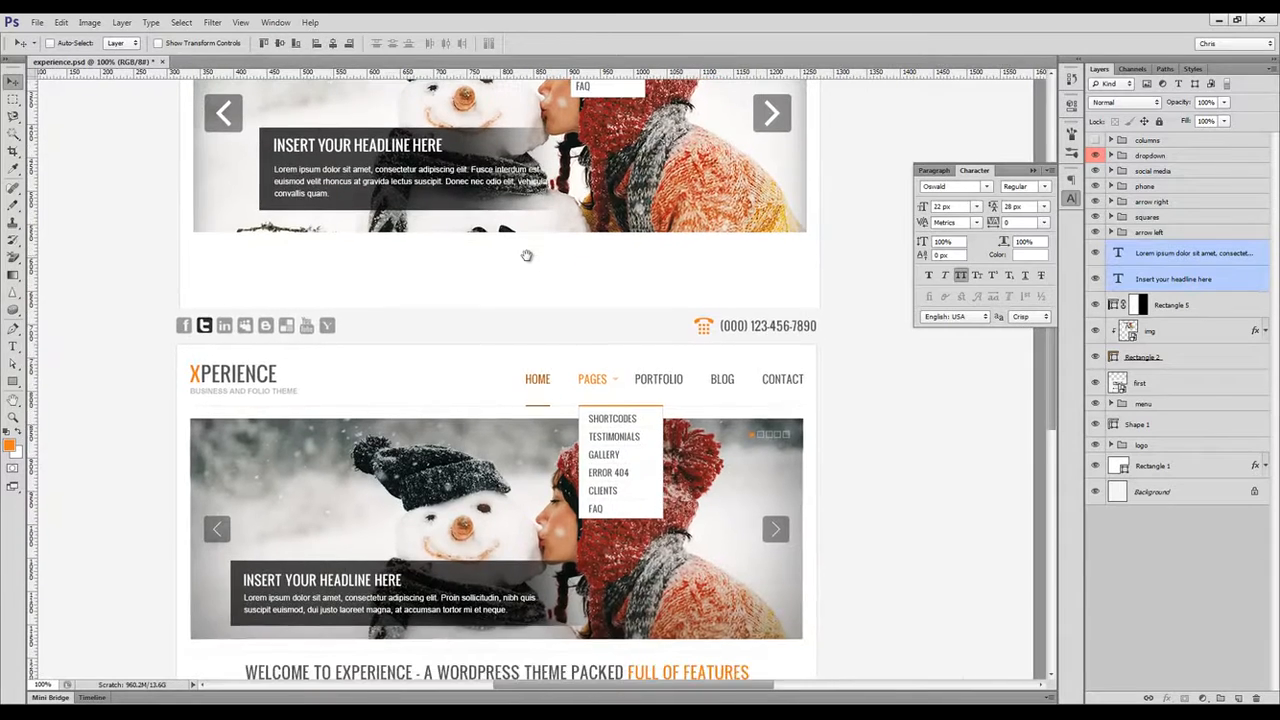
Shorten the caption to two lines by deleting "vehicula convallis quam" from its end.
{"action": "key", "text": "t"}
{"action": "left_click", "coordinate": [300, 212]}
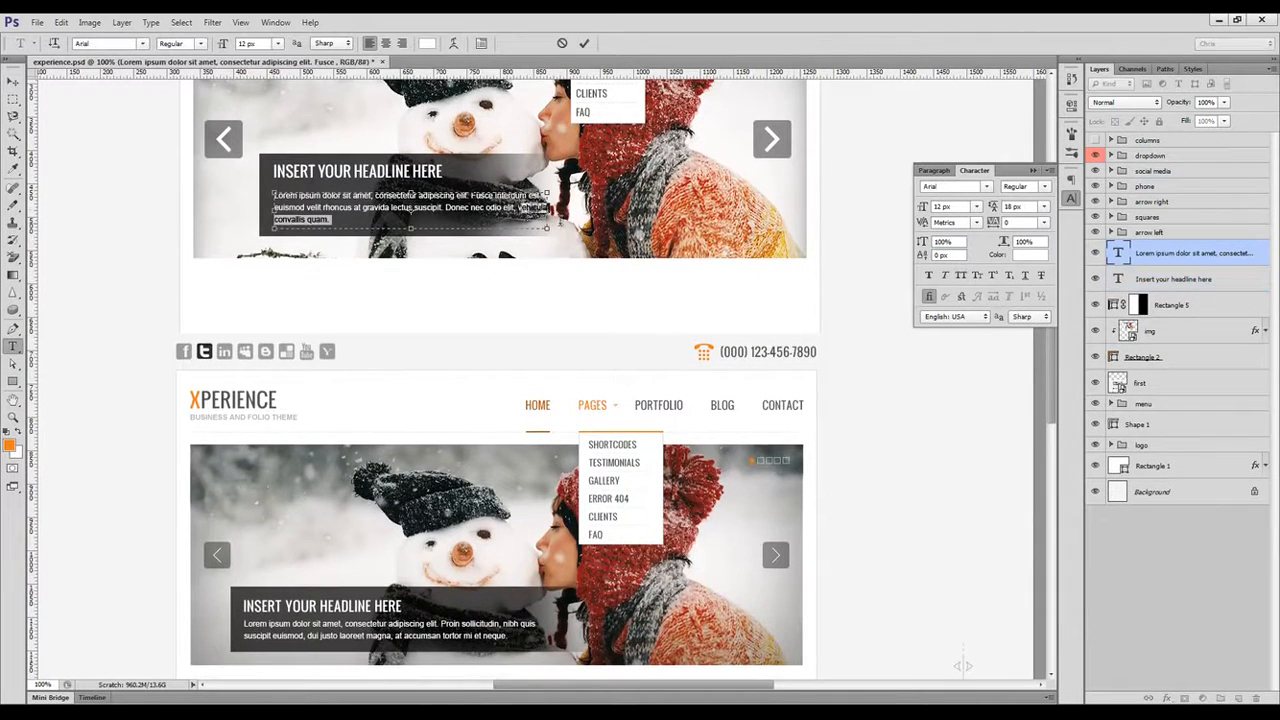
{"action": "key", "text": "ctrl+Return"}
Reduce the dark rectangle's height from its lower edge to fit the two-line caption, and nudge the caption up.
{"action": "key", "text": "v"}
{"action": "left_click", "coordinate": [342, 228], "text": "ctrl"}
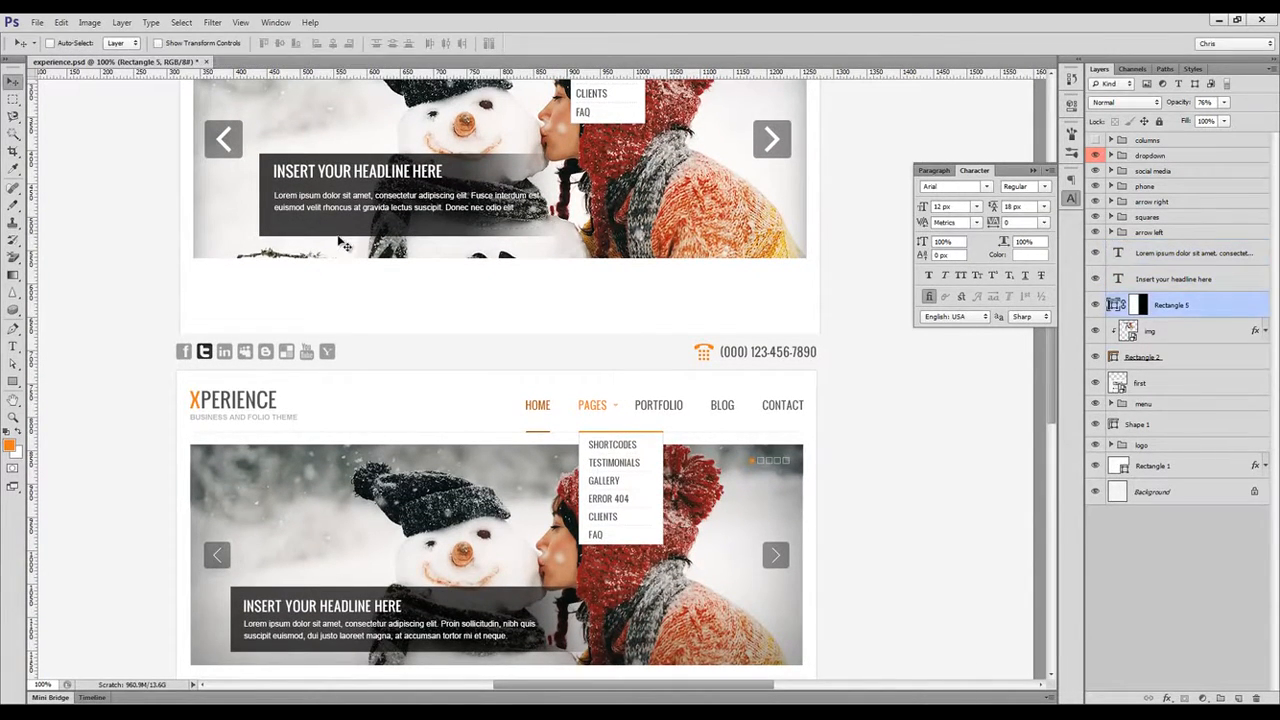
{"action": "key", "text": "ctrl+t"}
{"action": "left_click_drag", "start_coordinate": [344, 236], "coordinate": [333, 208]}
{"action": "key", "text": "Return"}
{"action": "left_click", "coordinate": [338, 211], "text": "ctrl"}
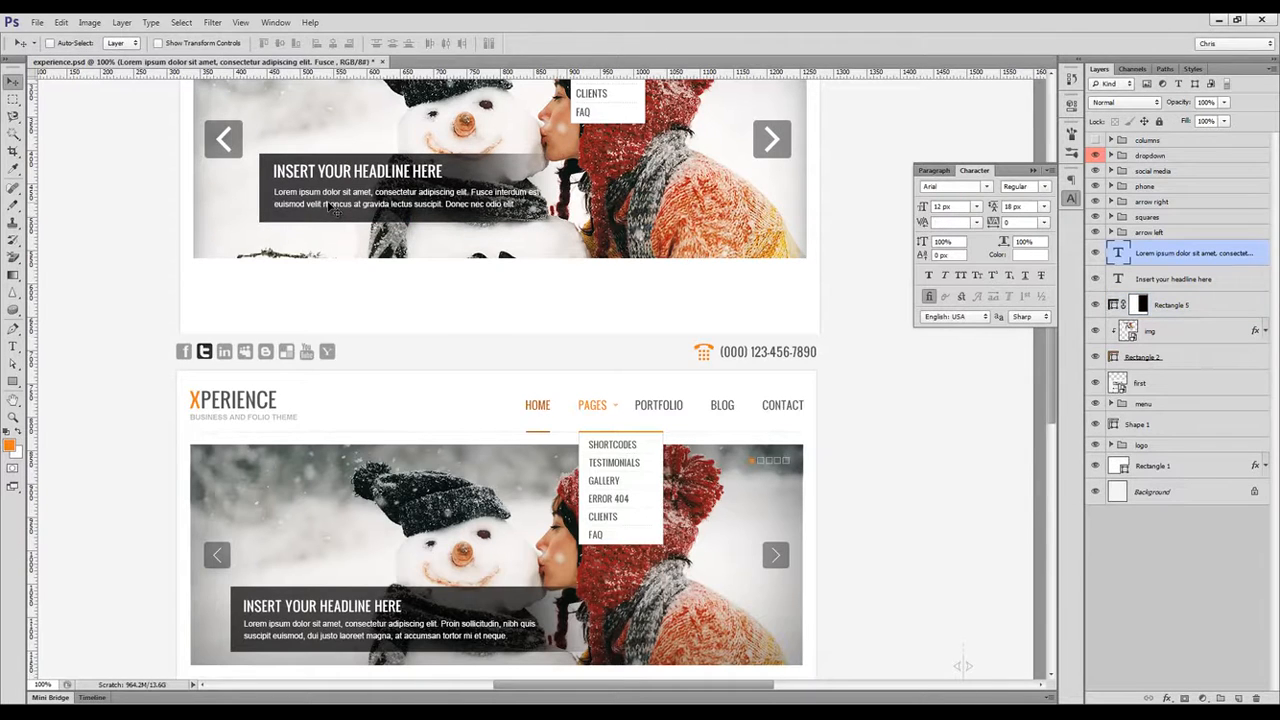
Widen the dark rectangle behind the headline by extending its right end.
{"action": "left_click", "coordinate": [480, 173], "text": "ctrl"}
{"action": "key", "text": "ctrl+t"}
{"action": "left_click_drag", "start_coordinate": [548, 188], "coordinate": [609, 188]}
{"action": "key", "text": "Return"}
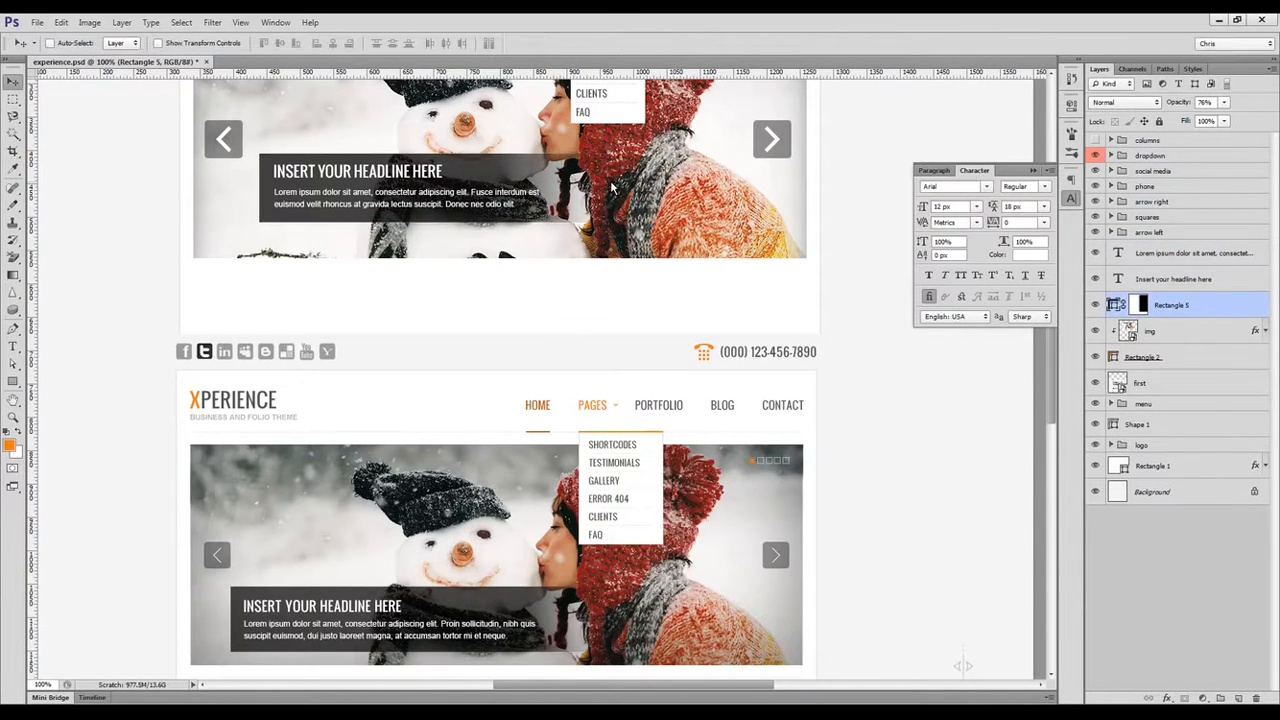
Group the headline, caption and dark rectangle layers as "message" and move the group slightly down.
{"action": "scroll", "coordinate": [588, 295], "scroll_direction": "up", "scroll_amount": 2}
{"action": "scroll", "coordinate": [589, 296], "scroll_direction": "up", "scroll_amount": 1}
{"action": "left_click", "coordinate": [1169, 258], "text": "shift"}
{"action": "key", "text": "ctrl+g"}
{"action": "double_click", "coordinate": [1149, 247]}
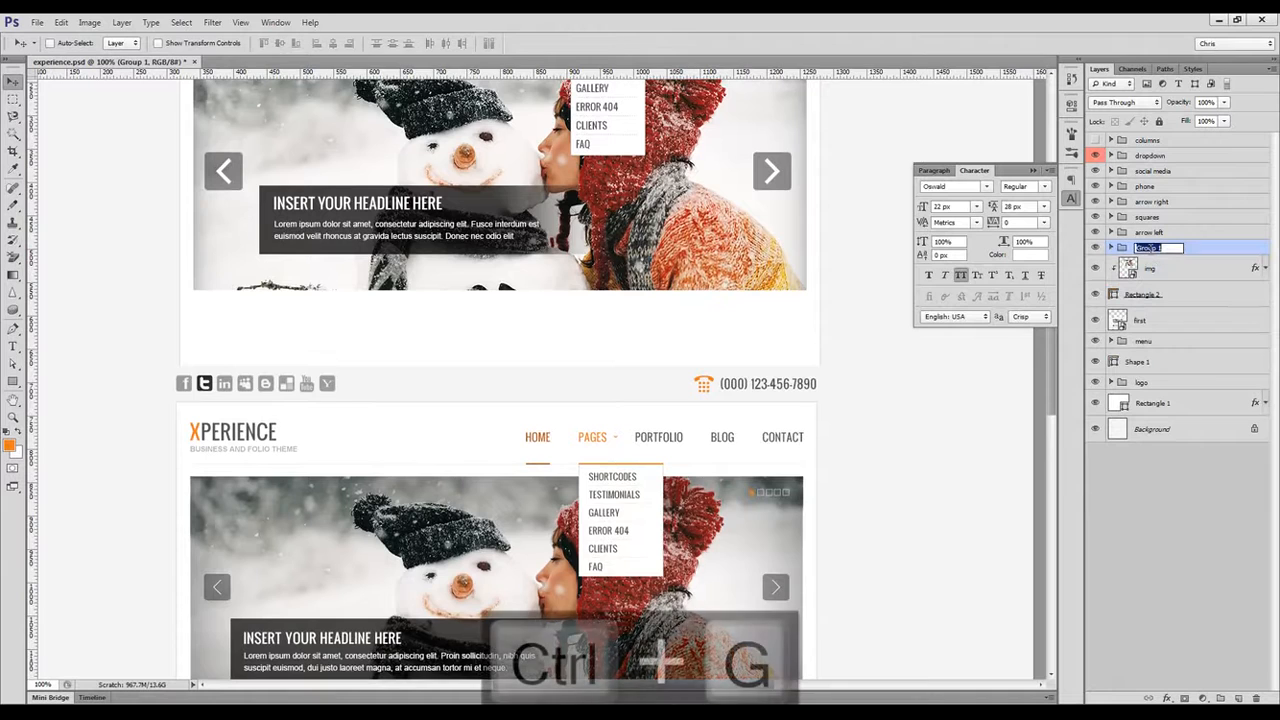
{"action": "type", "text": "message"}
{"action": "key", "text": "Return"}
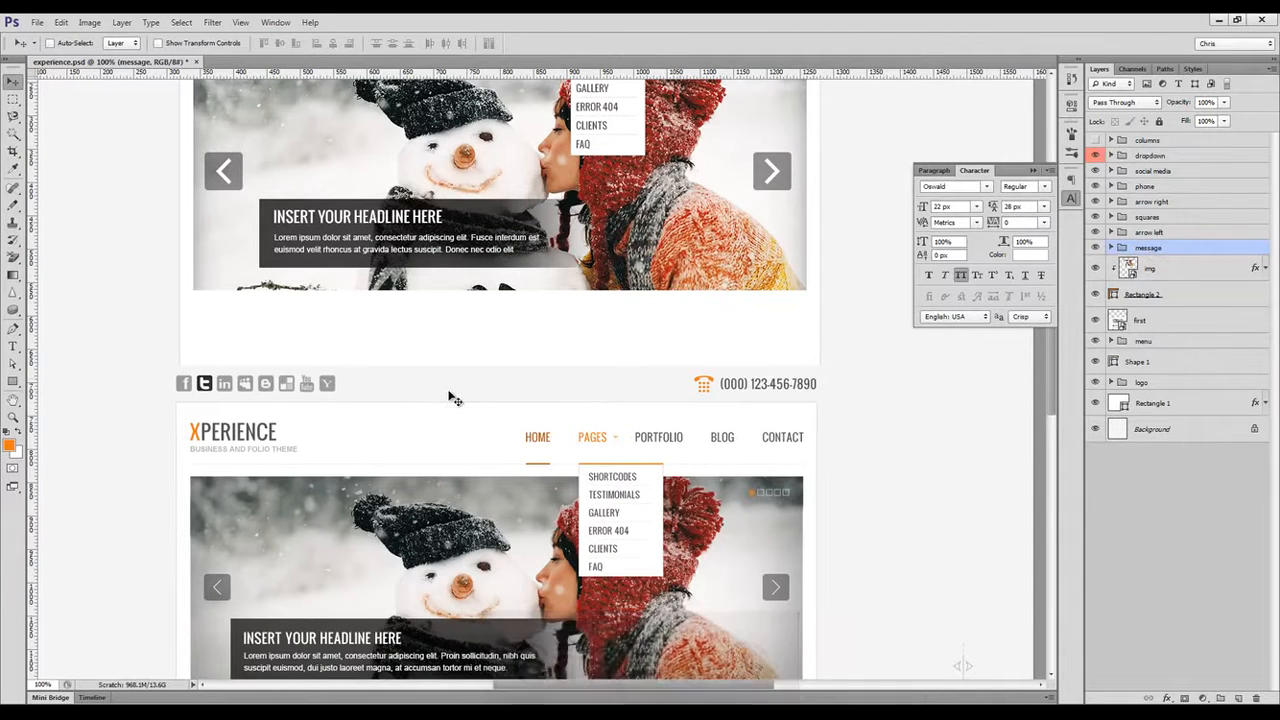
Add the two-line text "Welcome to experience - a wordpress theme packed full of features / perfect for business and portfolio. Buy it right now." below the slider.
{"action": "scroll", "coordinate": [450, 397], "scroll_direction": "down", "scroll_amount": 3}
{"action": "scroll", "coordinate": [450, 397], "scroll_direction": "down", "scroll_amount": 1}
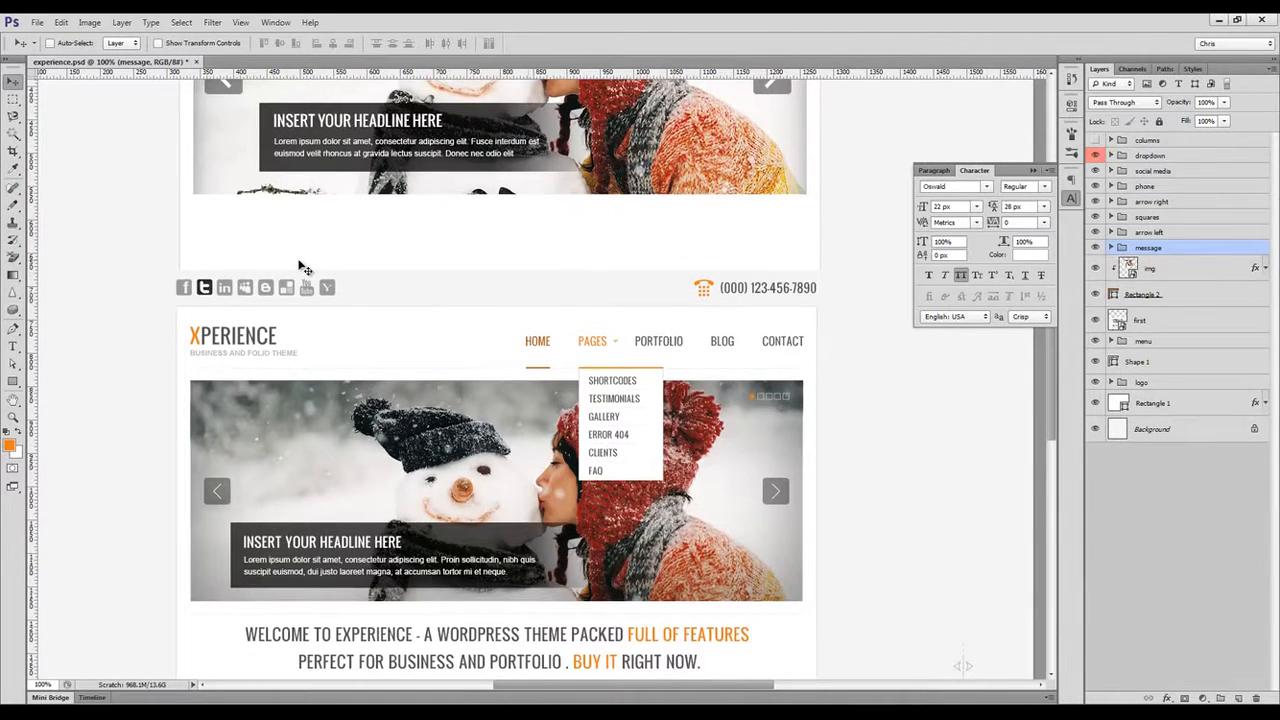
{"action": "key", "text": "t"}
{"action": "left_click", "coordinate": [252, 226]}
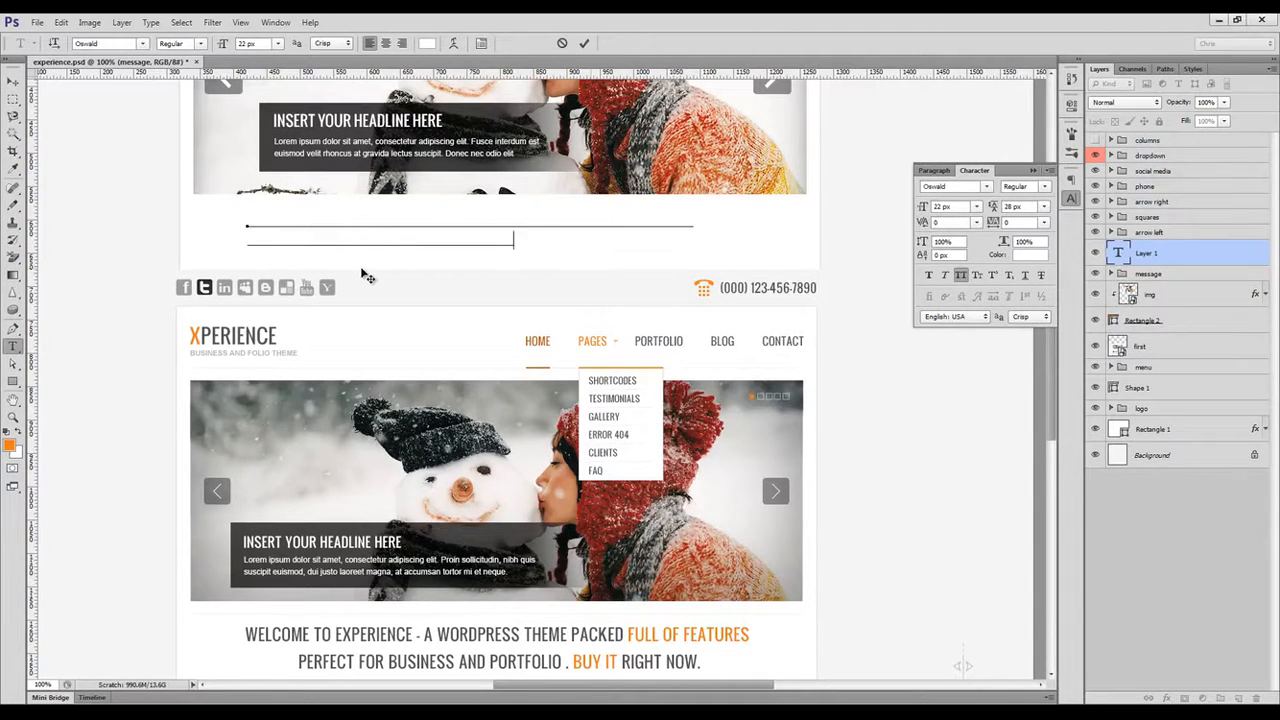
Colour the whole welcome text dark grey (555) and centre-align its lines.
{"action": "key", "text": "ctrl+a"}
{"action": "left_click", "coordinate": [1030, 255]}
{"action": "double_click", "coordinate": [1066, 531]}
{"action": "type", "text": "555"}
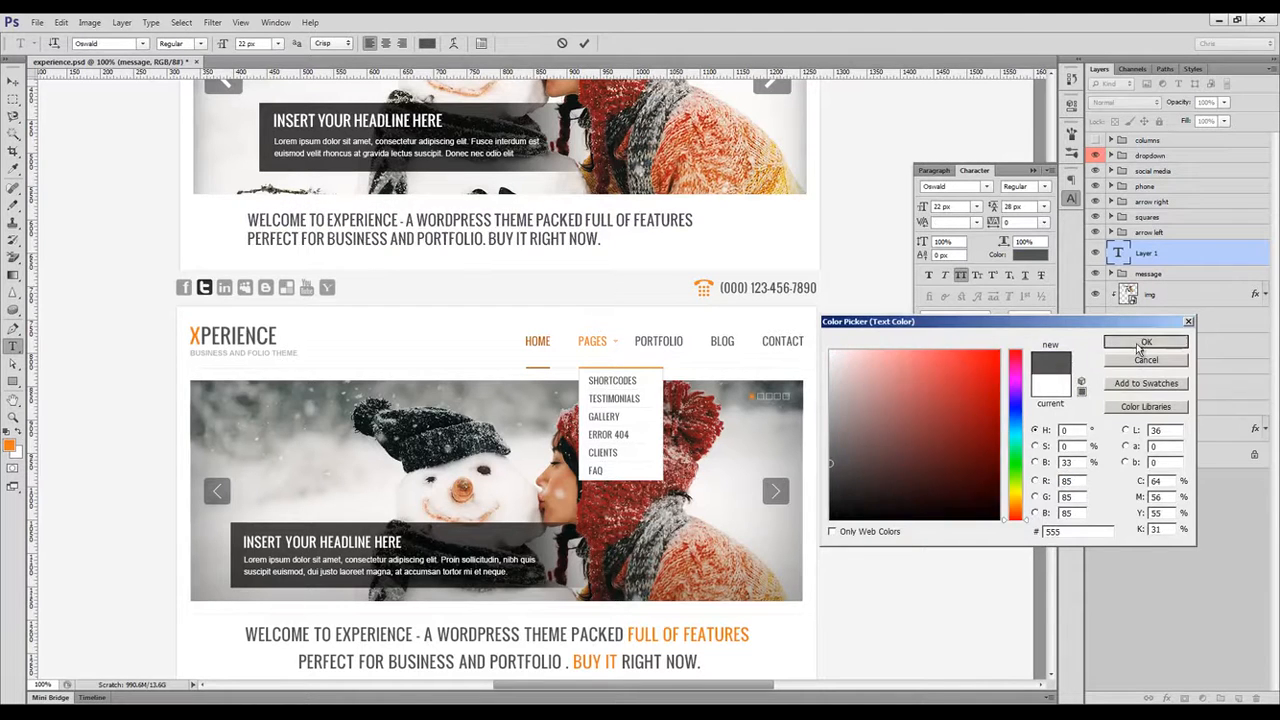
{"action": "left_click", "coordinate": [1144, 345]}
{"action": "left_click", "coordinate": [385, 43]}
{"action": "left_click", "coordinate": [584, 43]}
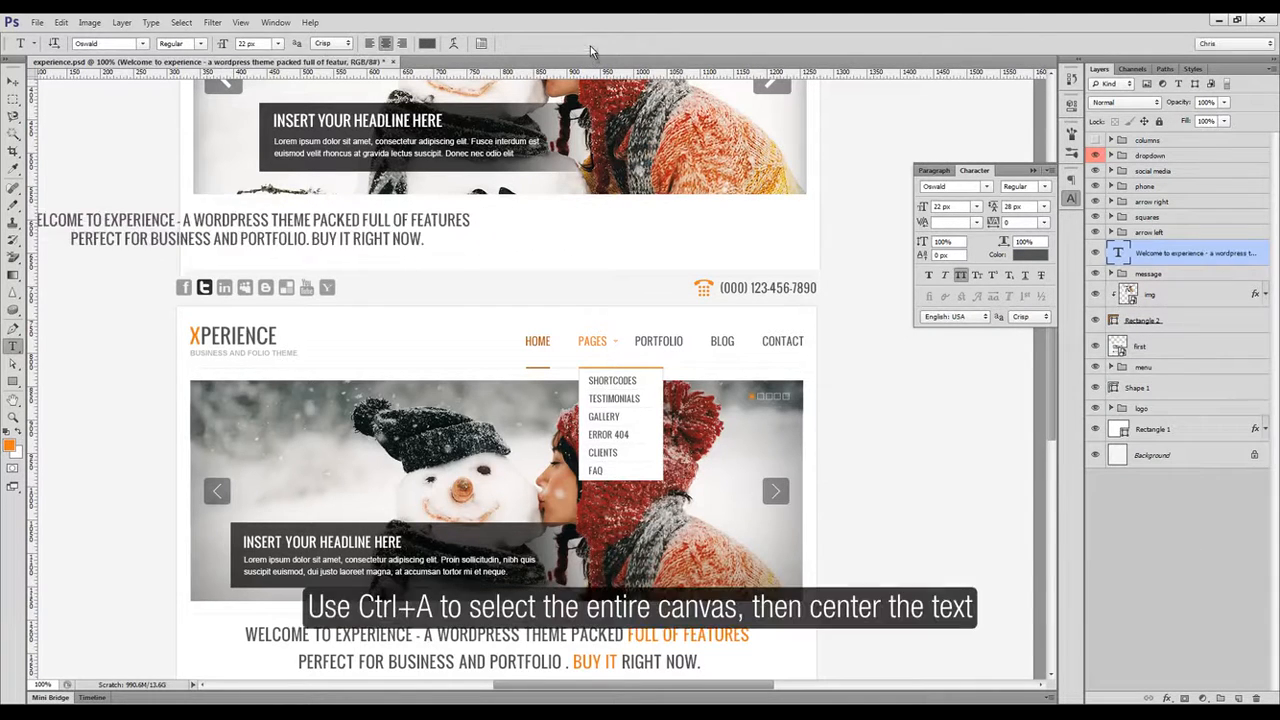
Centre the welcome text horizontally on the entire canvas and clear the selection.
{"action": "left_click_drag", "start_coordinate": [506, 123], "coordinate": [622, 387]}
{"action": "key", "text": "v"}
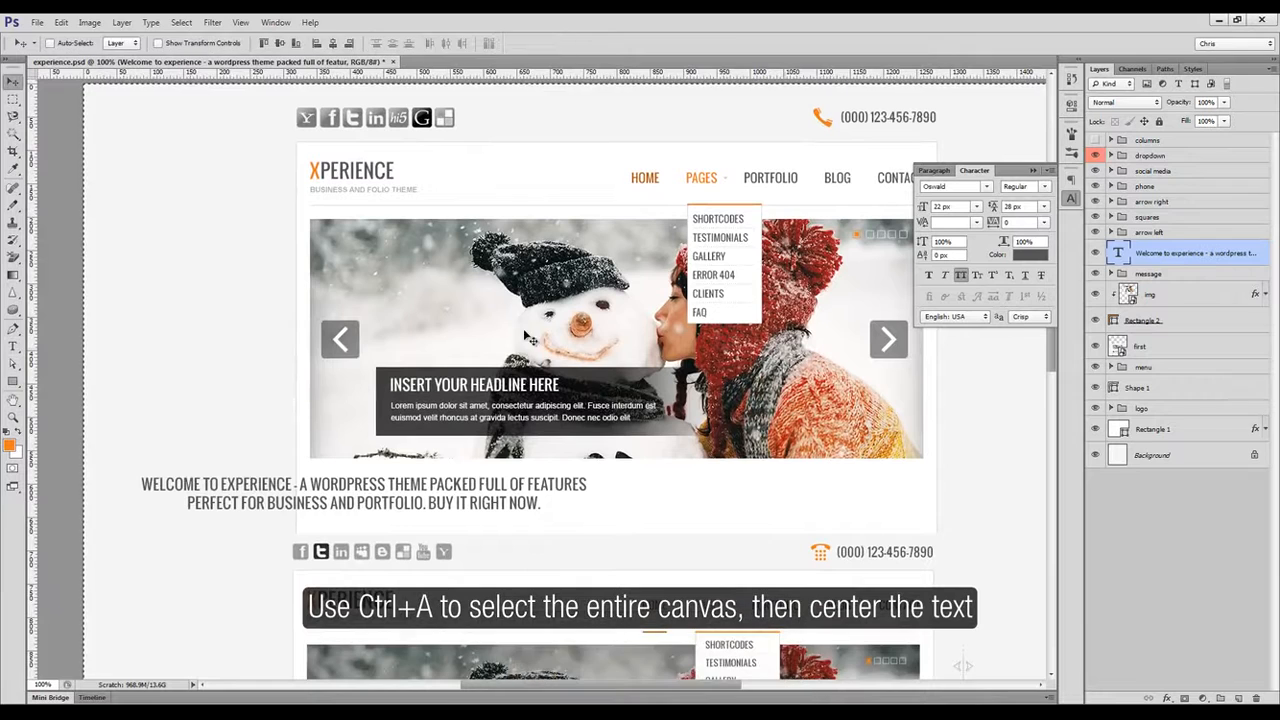
{"action": "left_click", "coordinate": [333, 43]}
{"action": "key", "text": "ctrl+d"}
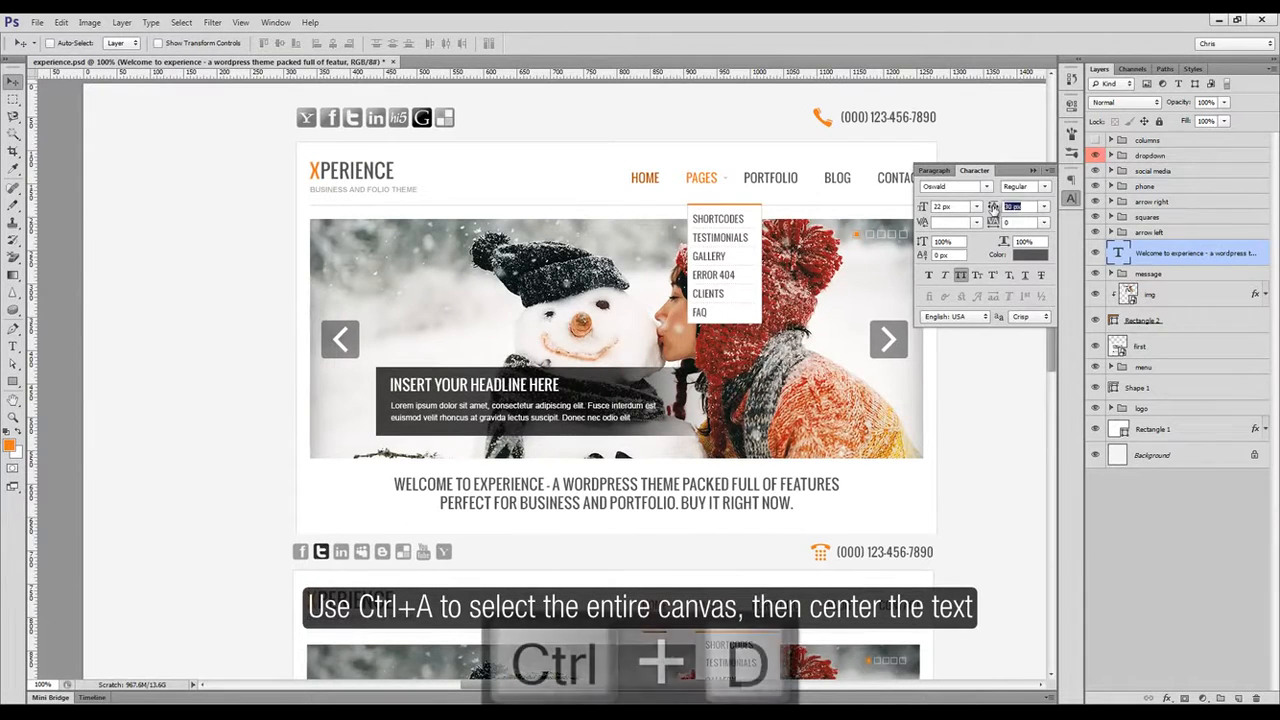
Set the welcome text to 24 px with 38 px leading and tracking of 20.
{"action": "double_click", "coordinate": [953, 207]}
{"action": "type", "text": "24"}
{"action": "key", "text": "Tab"}
{"action": "type", "text": "36"}
{"action": "key", "text": "Return"}
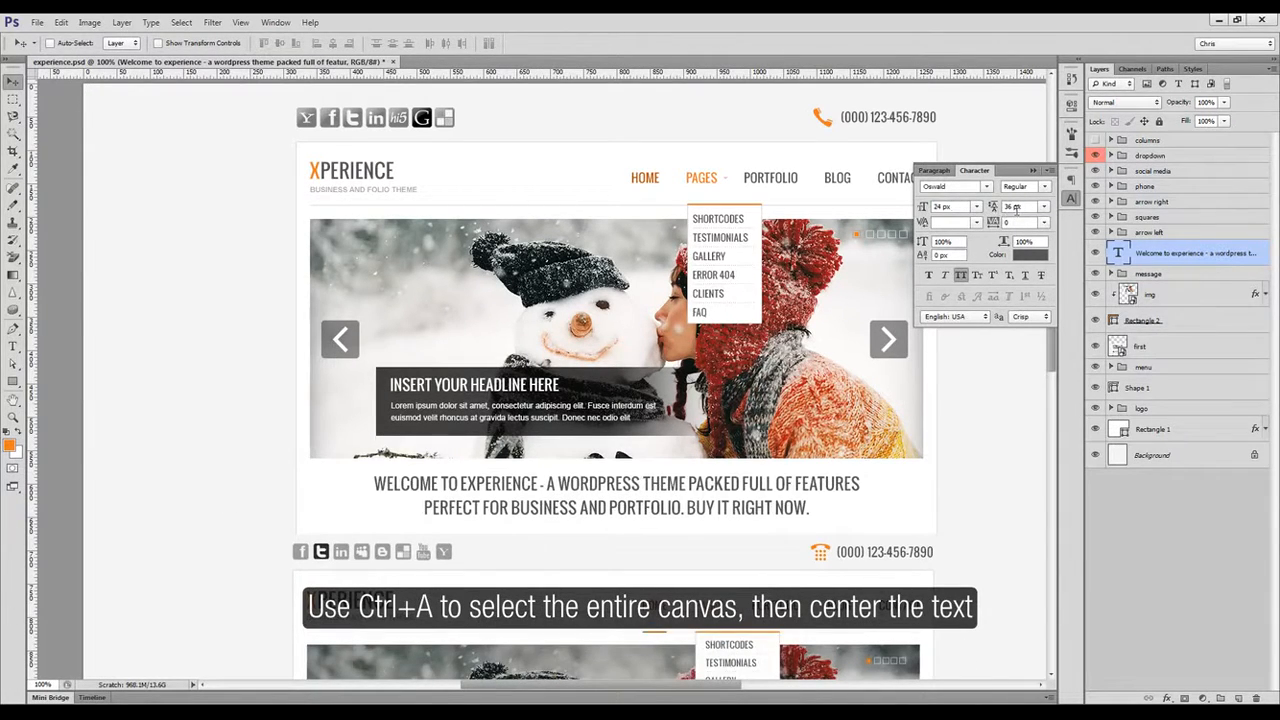
{"action": "scroll", "coordinate": [718, 462], "scroll_direction": "down", "scroll_amount": 5}
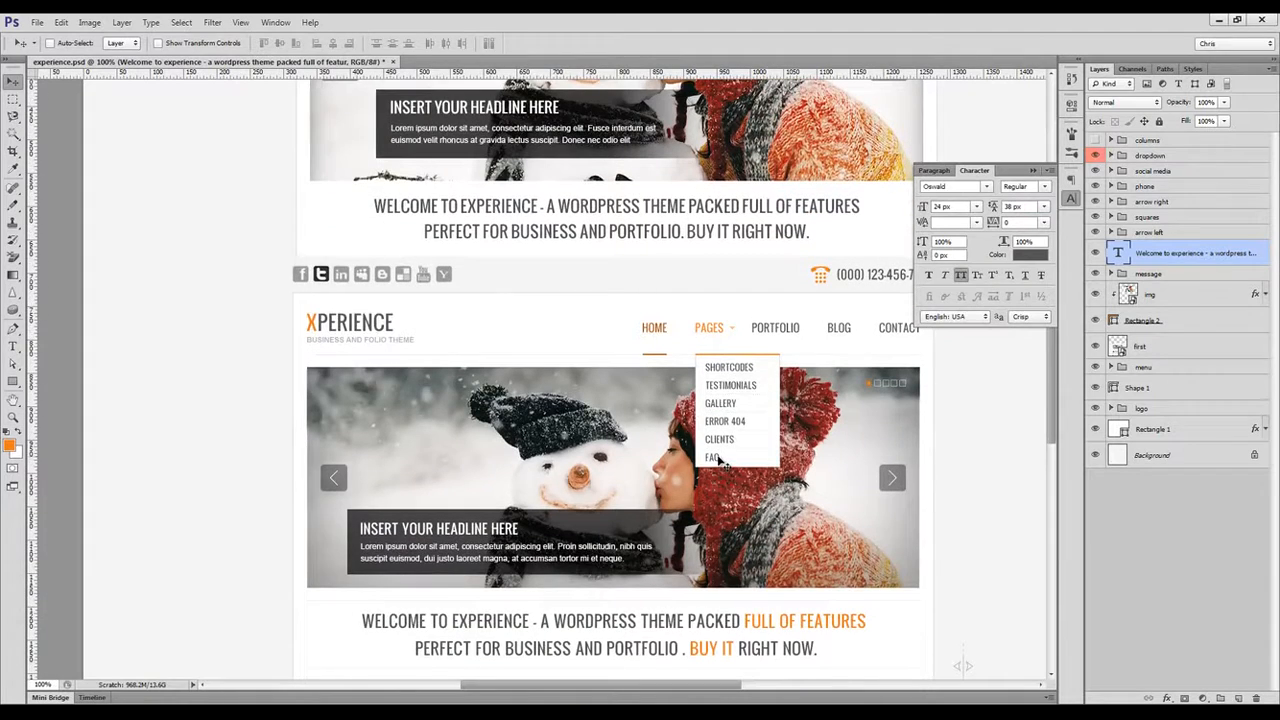
{"action": "type", "text": "20"}
{"action": "key", "text": "Return"}
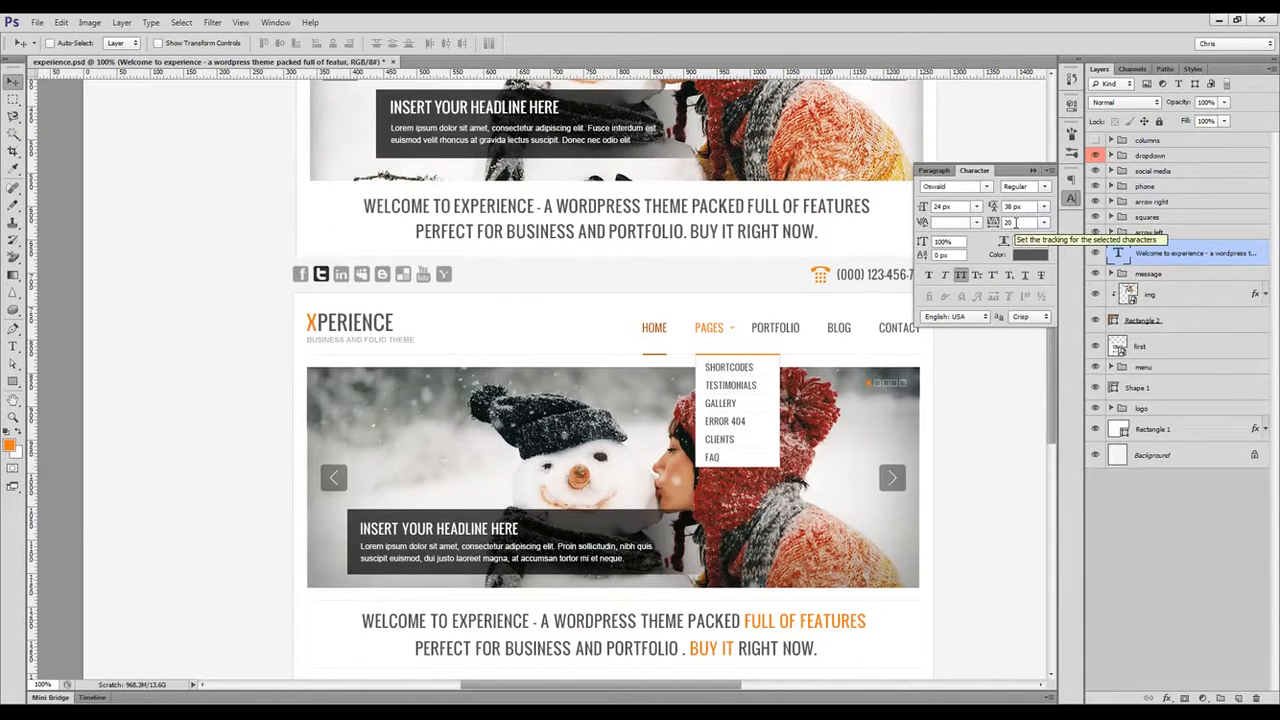
Recolour the words "FULL OF FEATURES" in the welcome text with the orange foreground colour (f07e1d).
{"action": "key", "text": "t"}
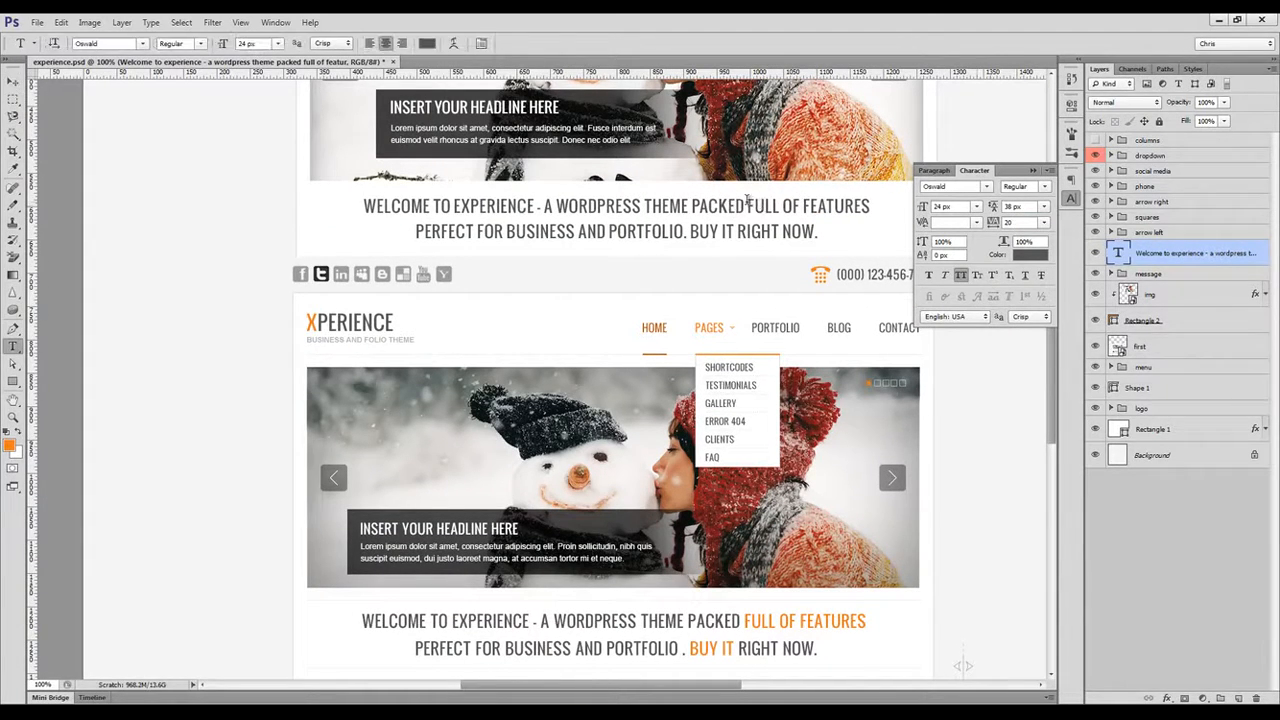
{"action": "left_click_drag", "start_coordinate": [748, 207], "coordinate": [870, 207]}
{"action": "left_click", "coordinate": [1031, 256]}
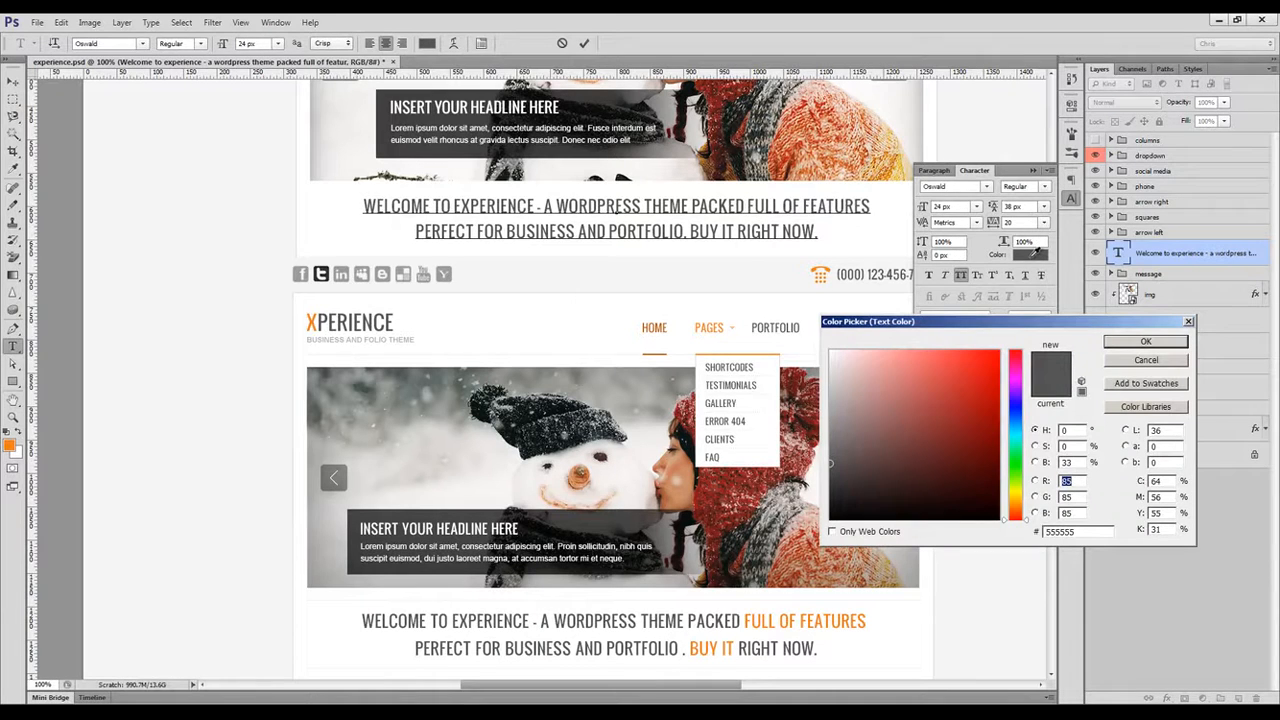
{"action": "left_click", "coordinate": [13, 443]}
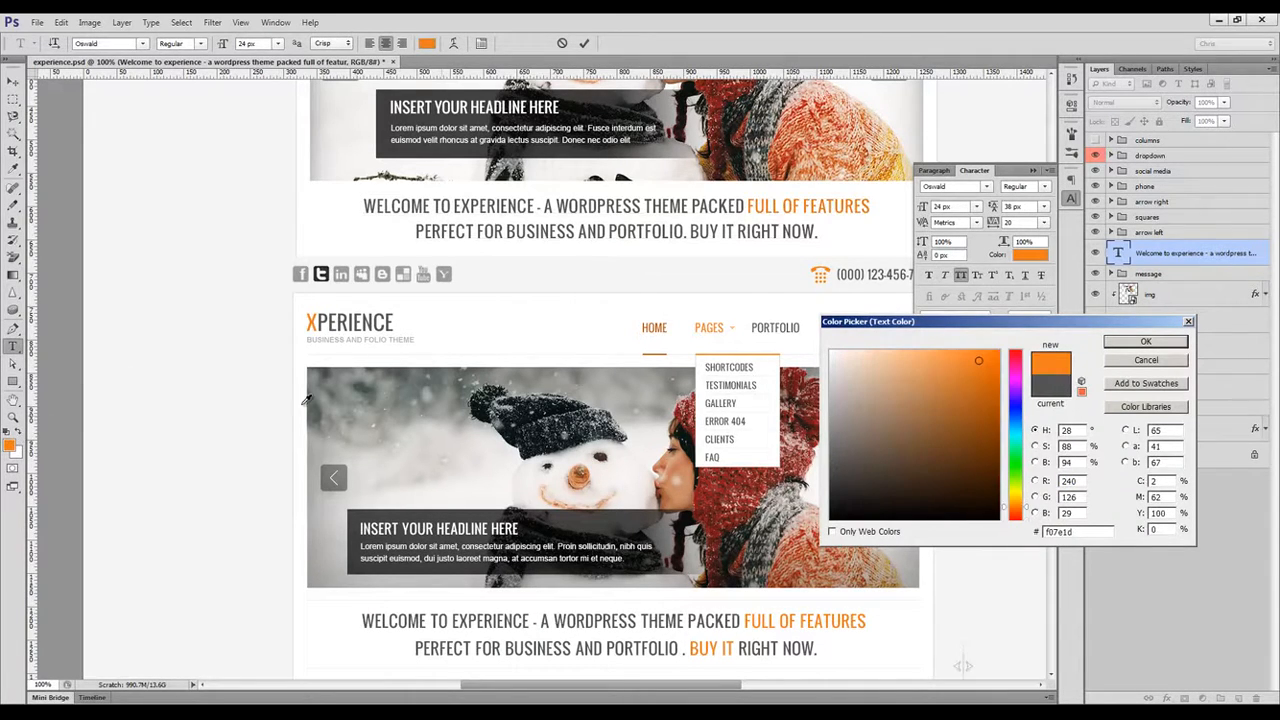
{"action": "left_click", "coordinate": [1143, 342]}
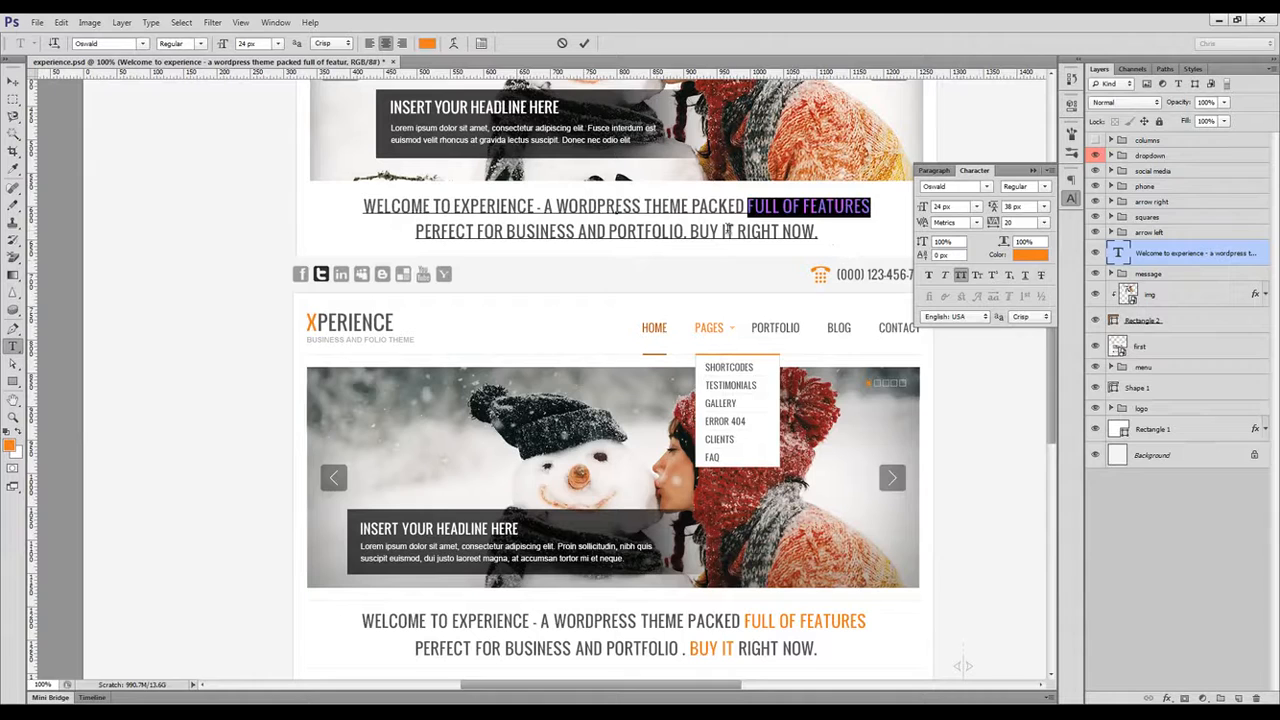
Recolour the words "BUY IT" orange (f07e1d), collapse the character settings and commit the text.
{"action": "left_click_drag", "start_coordinate": [734, 231], "coordinate": [690, 231]}
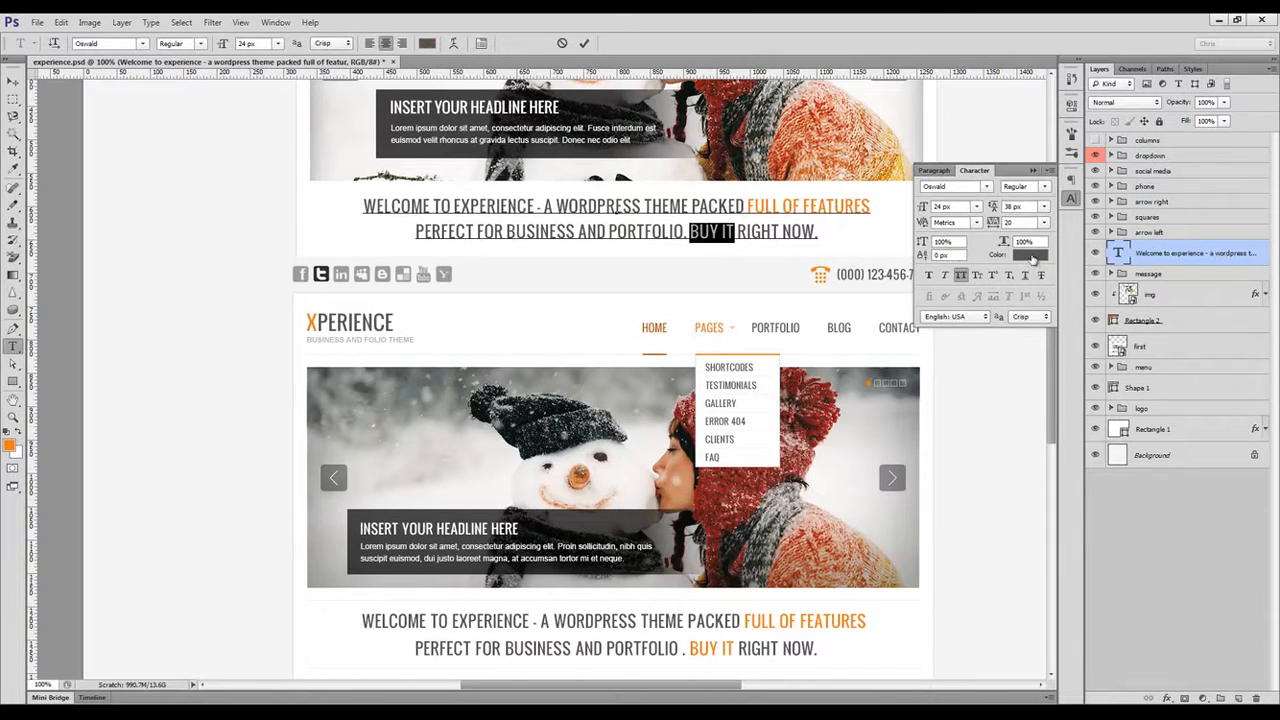
{"action": "left_click", "coordinate": [1031, 256]}
{"action": "left_click", "coordinate": [15, 436]}
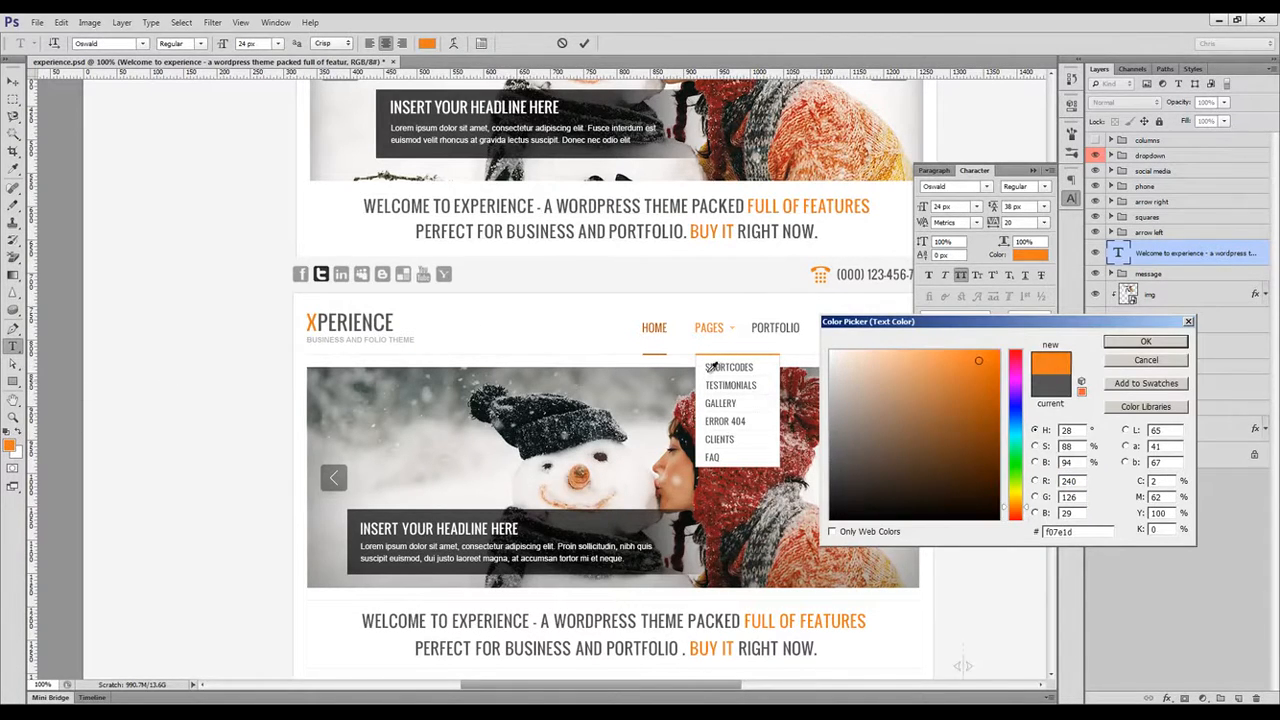
{"action": "left_click", "coordinate": [1145, 343]}
{"action": "left_click", "coordinate": [1069, 201]}
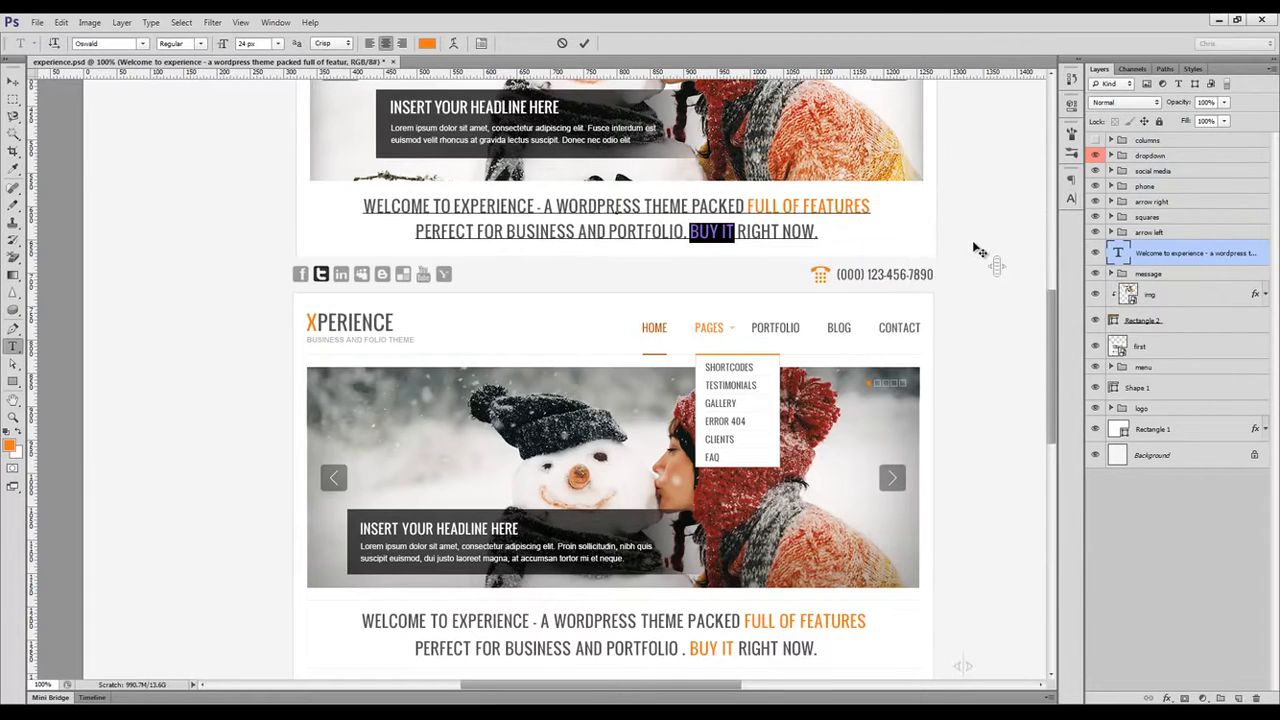
{"action": "key", "text": "ctrl+Return"}
Select the horizontal line below the navigation menu and rename its layer "hr line".
{"action": "key", "text": "v"}
{"action": "scroll", "coordinate": [688, 277], "scroll_direction": "up", "scroll_amount": 5}
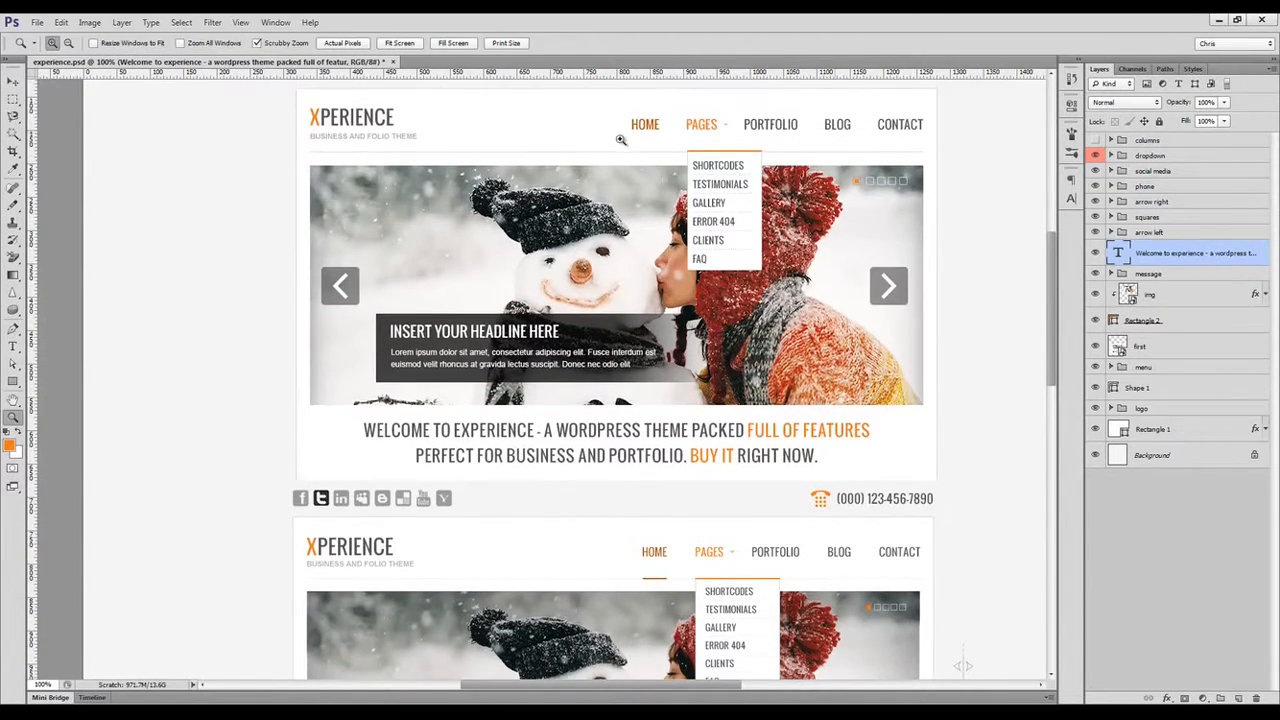
{"action": "left_click_drag", "start_coordinate": [613, 138], "coordinate": [651, 165]}
{"action": "left_click", "coordinate": [643, 179], "text": "ctrl"}
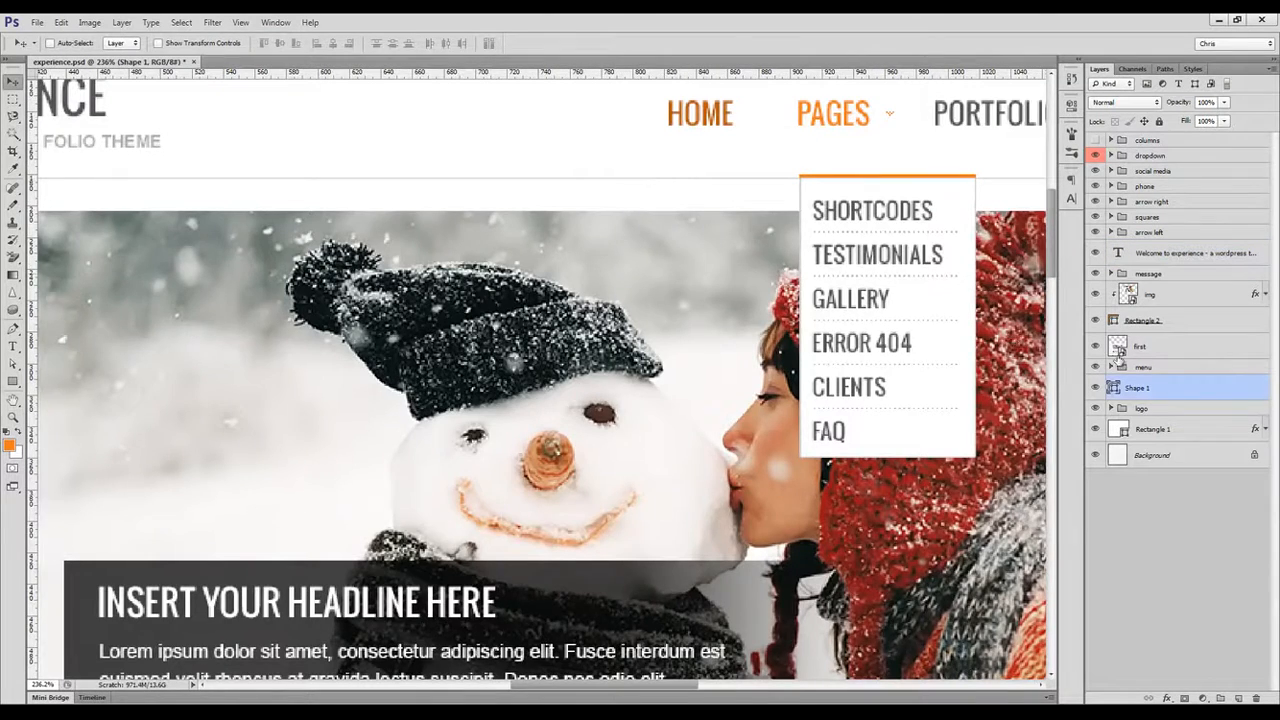
{"action": "key", "text": "ctrl+1"}
{"action": "double_click", "coordinate": [1137, 387]}
{"action": "type", "text": "hr line"}
{"action": "key", "text": "Return"}
Duplicate the hr line above the message group and place the copy between the slider and the welcome text.
{"action": "left_click_drag", "start_coordinate": [1190, 253], "coordinate": [1168, 262]}
{"action": "left_click_drag", "start_coordinate": [615, 432], "coordinate": [612, 222]}
{"action": "left_click_drag", "start_coordinate": [590, 114], "coordinate": [608, 375]}
{"action": "scroll", "coordinate": [608, 375], "scroll_direction": "down", "scroll_amount": 2}
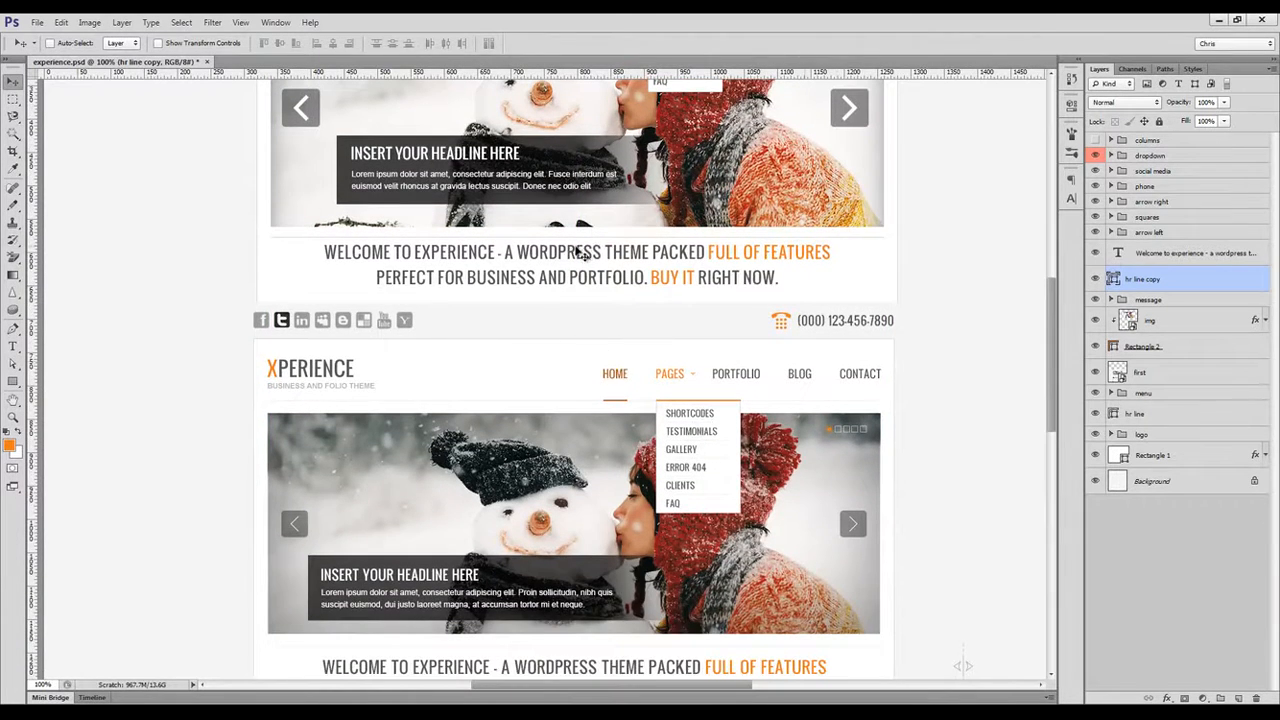
Duplicate the divider line beneath the welcome text and move the reference mockup down to uncover more of the white page.
{"action": "key", "text": "ctrl+z"}
{"action": "left_click_drag", "start_coordinate": [615, 165], "coordinate": [612, 440]}
{"action": "left_click_drag", "start_coordinate": [559, 250], "coordinate": [562, 313]}
{"action": "left_click_drag", "start_coordinate": [613, 351], "coordinate": [614, 480]}
Centre the welcome text vertically between the two divider lines using a selection that spans them, and remove the selection.
{"action": "left_click", "coordinate": [525, 250], "text": "ctrl"}
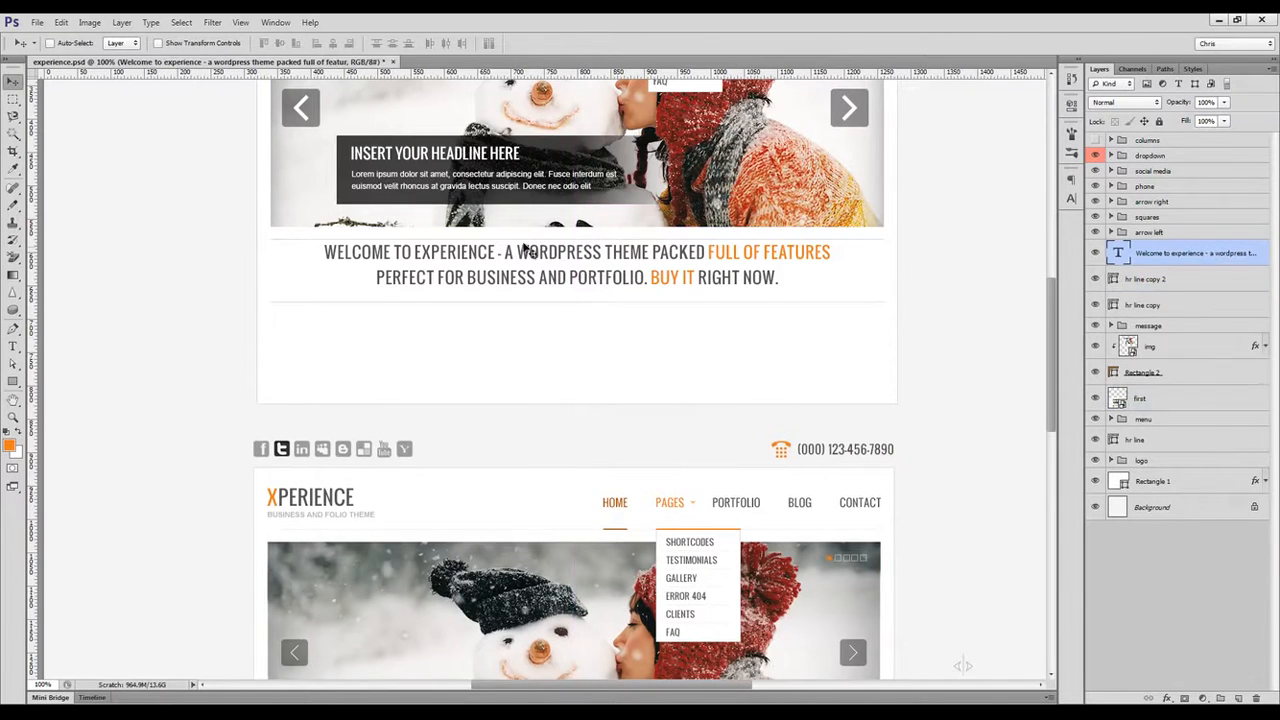
{"action": "key", "text": "m"}
{"action": "left_click_drag", "start_coordinate": [525, 240], "coordinate": [577, 302]}
{"action": "key", "text": "v"}
{"action": "left_click", "coordinate": [280, 43]}
{"action": "key", "text": "ctrl+d"}
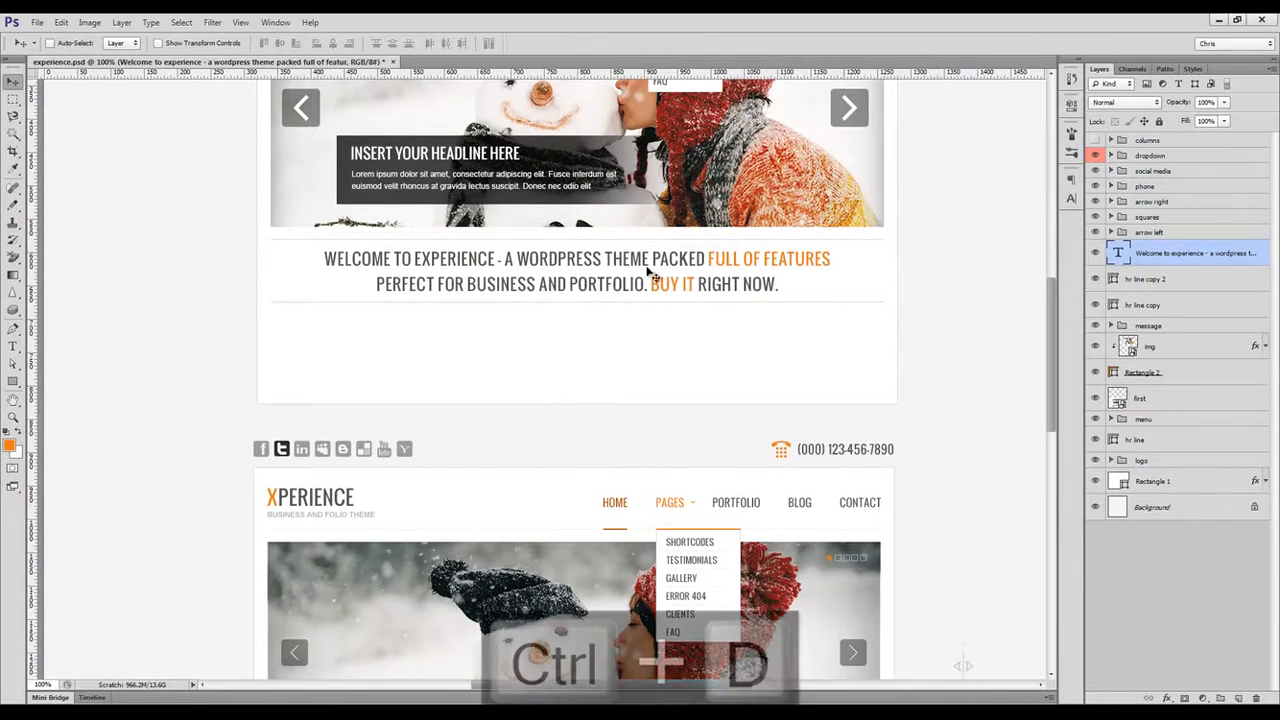
Group the welcome text with its two divider lines and name the group "central message".
{"action": "left_click", "coordinate": [1150, 304], "text": "shift"}
{"action": "key", "text": "ctrl+g"}
{"action": "double_click", "coordinate": [1150, 248]}
{"action": "type", "text": "central message"}
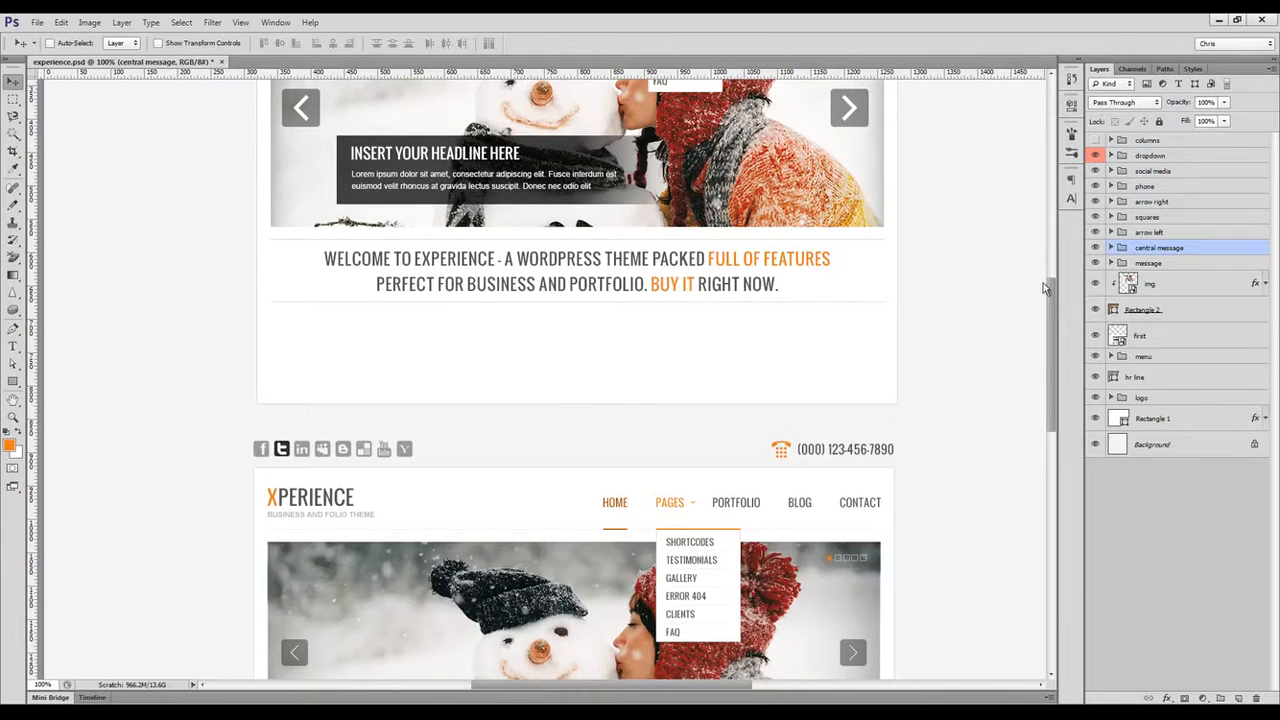
Move the reference mockup further down and stretch the white page rectangle downward to a height of about 1054 px.
{"action": "scroll", "coordinate": [846, 338], "scroll_direction": "up", "scroll_amount": 4}
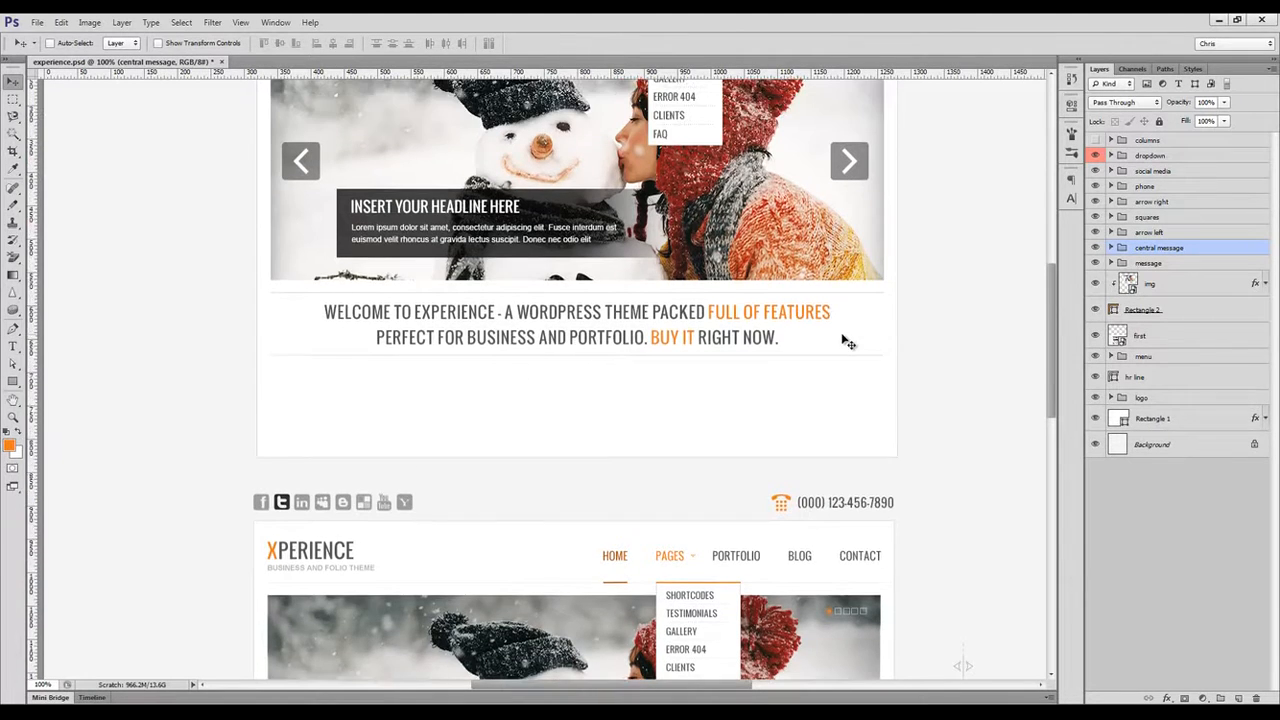
{"action": "key", "text": "f"}
{"action": "key", "text": "f"}
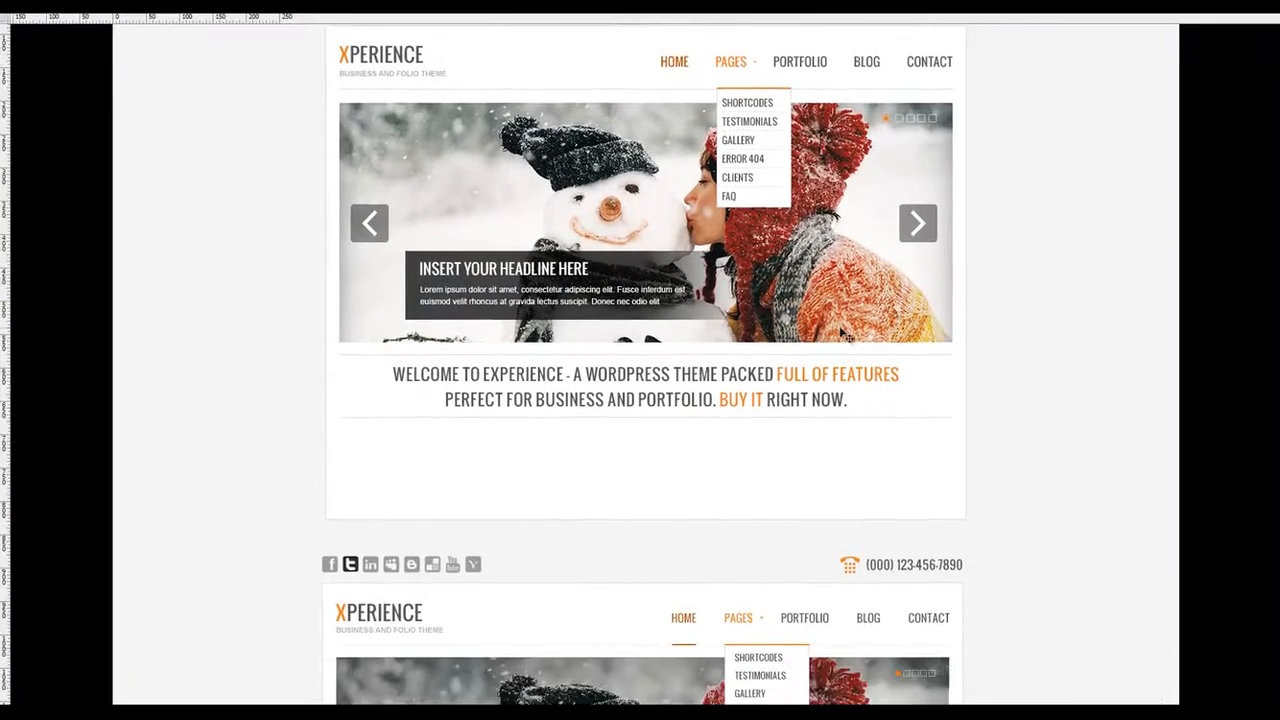
{"action": "scroll", "coordinate": [846, 338], "scroll_direction": "up", "scroll_amount": 3}
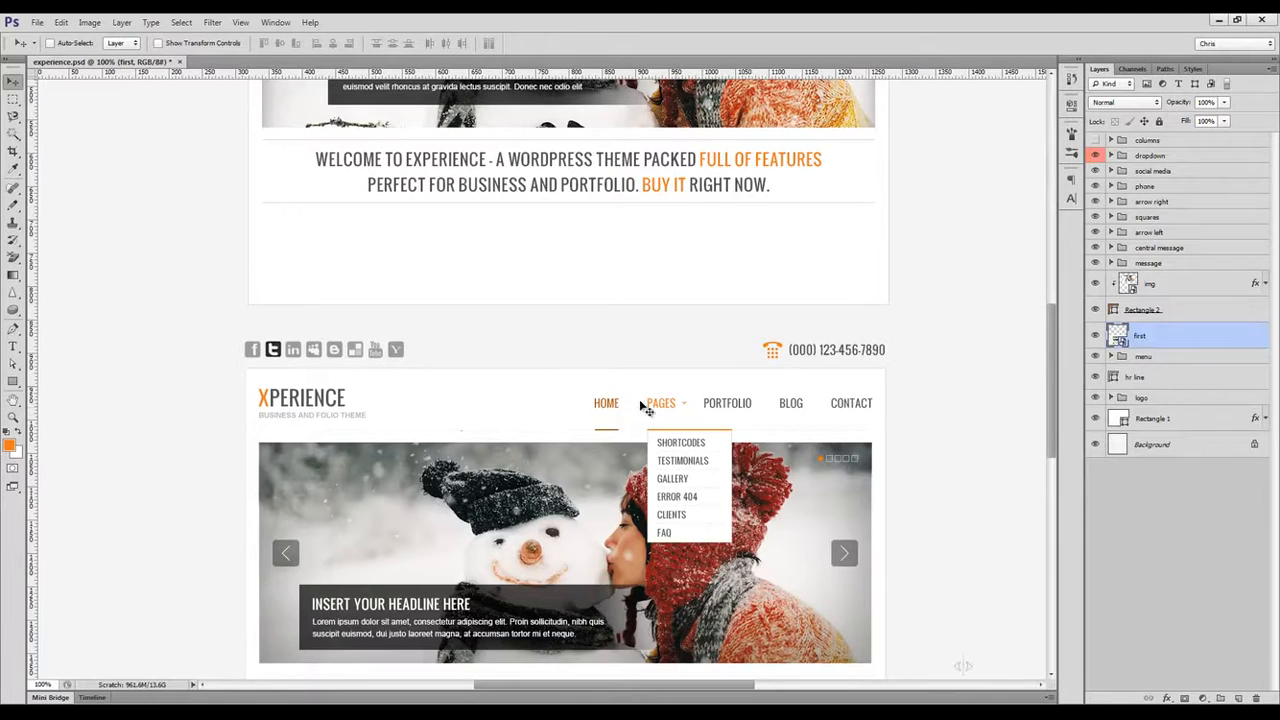
{"action": "left_click_drag", "start_coordinate": [676, 386], "coordinate": [682, 575]}
{"action": "left_click", "coordinate": [556, 281], "text": "ctrl"}
{"action": "key", "text": "ctrl+t"}
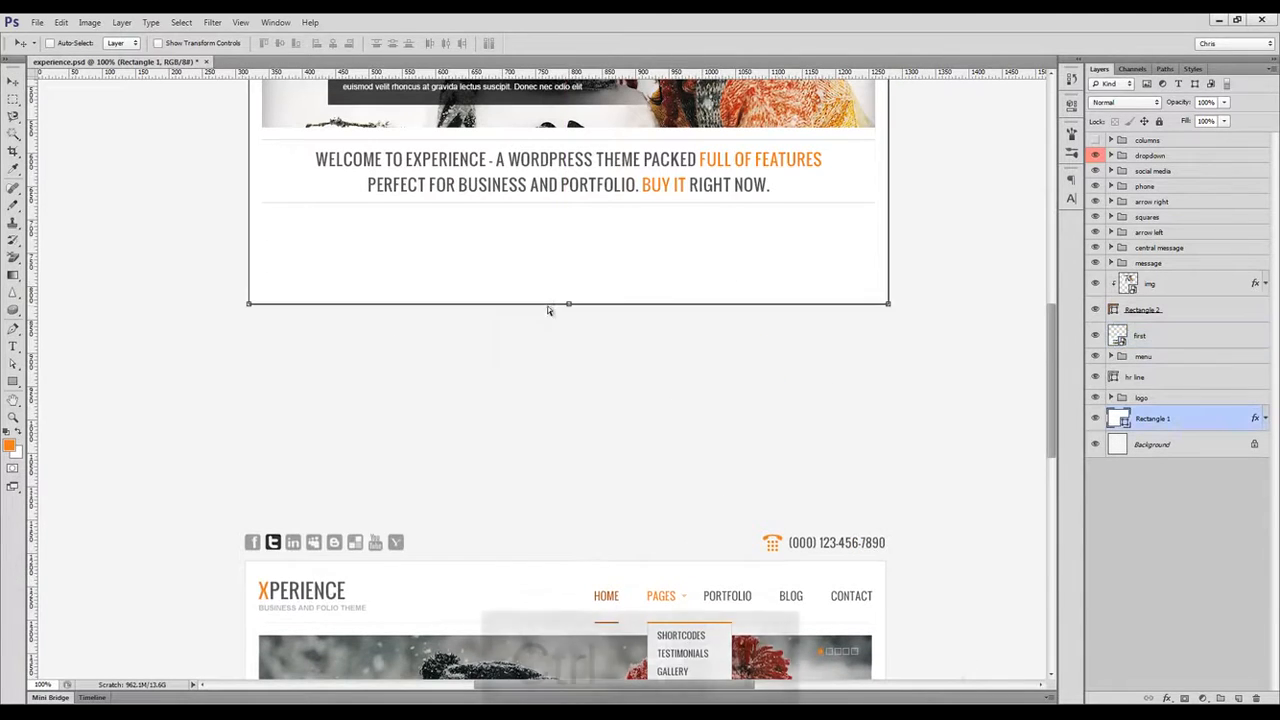
{"action": "left_click_drag", "start_coordinate": [569, 305], "coordinate": [577, 516]}
{"action": "key", "text": "Return"}
Draw a rectangle below the lower divider line, starting at the content's left margin, and fill it with grey c3c3c3.
{"action": "key", "text": "u"}
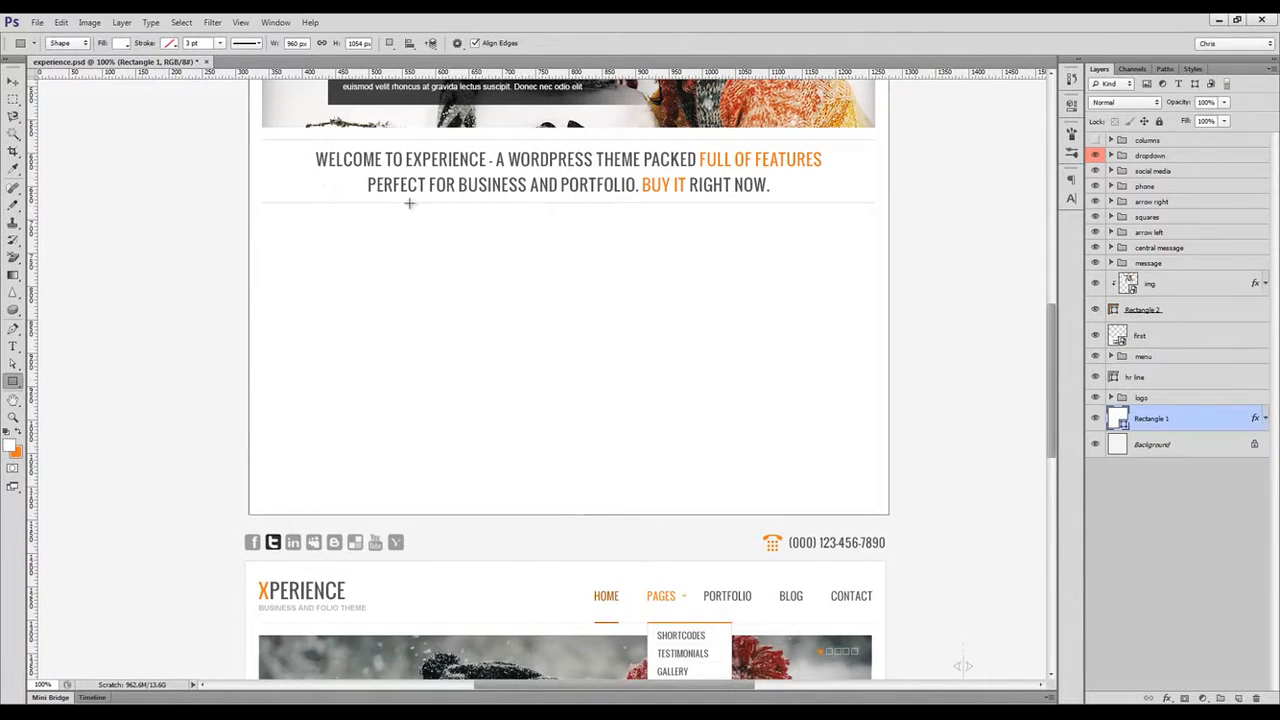
{"action": "key", "text": "ctrl+shift+h"}
{"action": "mouse_move", "coordinate": [263, 222]}
{"action": "left_mouse_down"}
{"action": "mouse_move", "coordinate": [318, 287]}
{"action": "mouse_move", "coordinate": [440, 354]}
{"action": "left_mouse_up"}
{"action": "double_click", "coordinate": [1117, 420]}
{"action": "left_click", "coordinate": [830, 390]}
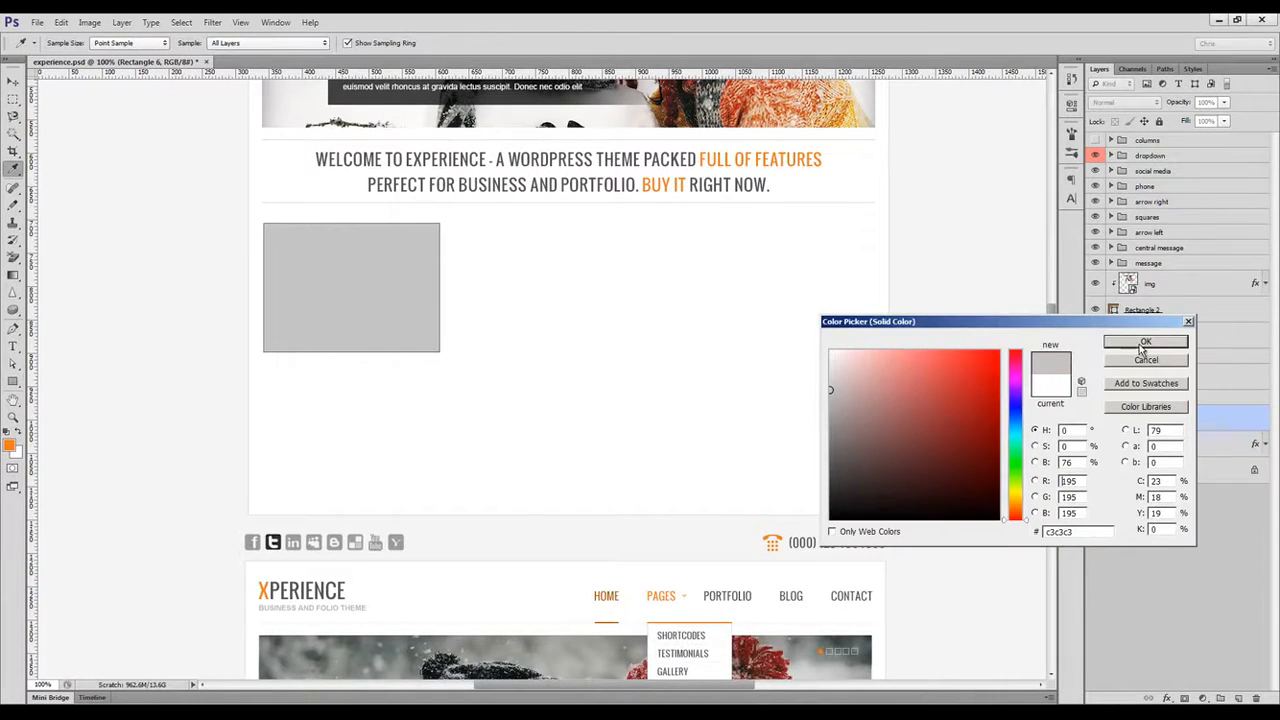
{"action": "left_click", "coordinate": [1145, 343]}
Duplicate the grey rectangle three times to form a horizontal row of four.
{"action": "key", "text": "v"}
{"action": "left_click_drag", "start_coordinate": [322, 264], "coordinate": [483, 280]}
{"action": "left_click_drag", "start_coordinate": [484, 281], "coordinate": [670, 295]}
{"action": "left_click_drag", "start_coordinate": [670, 295], "coordinate": [912, 300]}
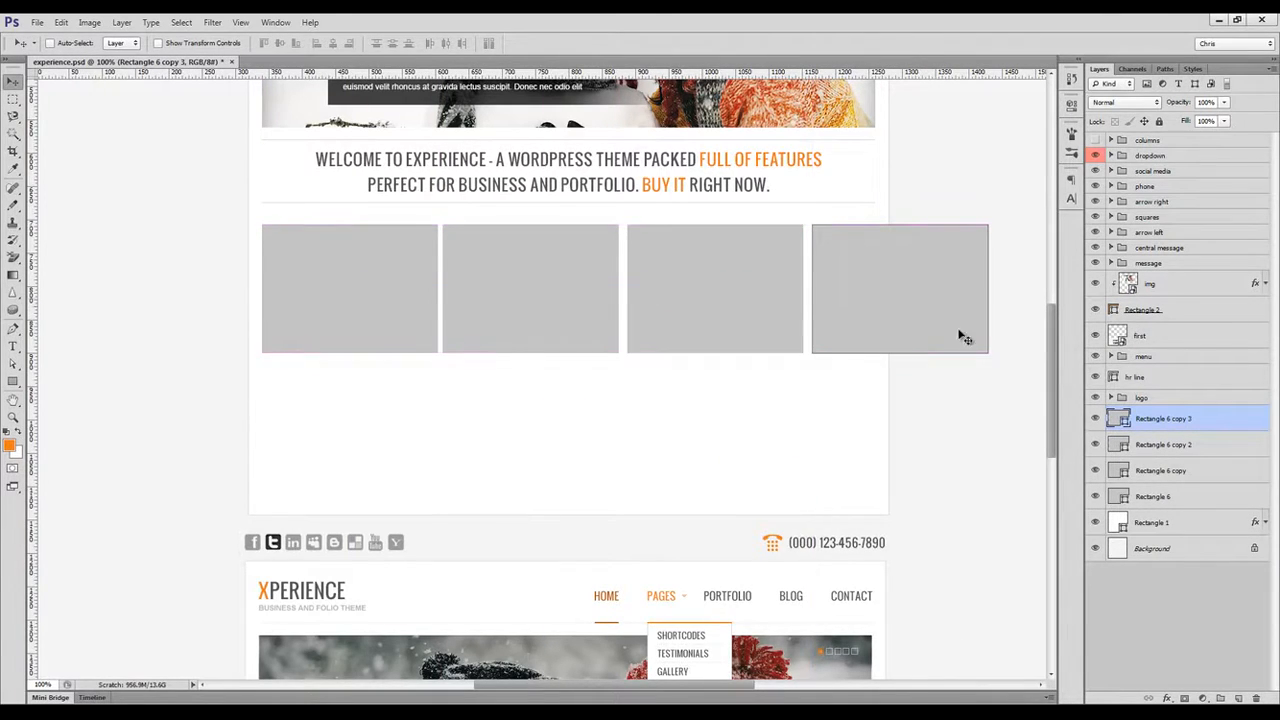
Scale the four grey rectangles together to 84.48% width to fit the content width, and distribute them evenly.
{"action": "left_click", "coordinate": [1158, 496], "text": "shift"}
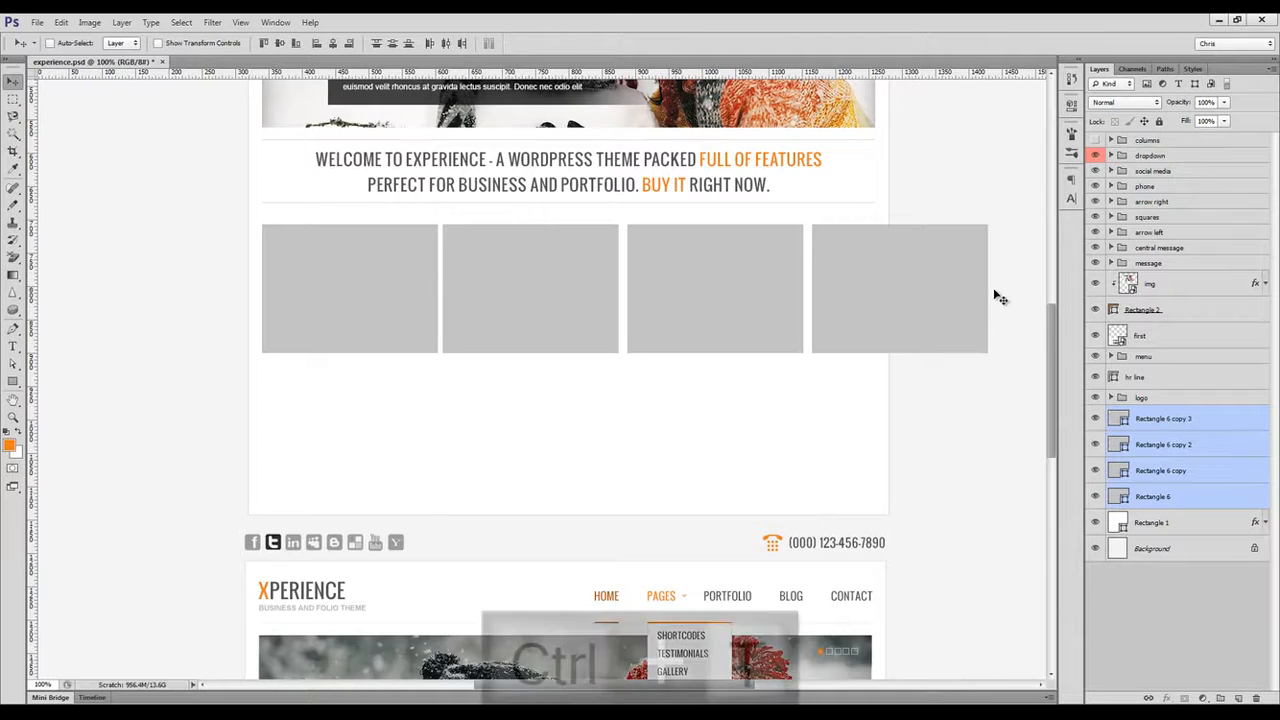
{"action": "key", "text": "ctrl+t"}
{"action": "left_click_drag", "start_coordinate": [987, 288], "coordinate": [878, 288]}
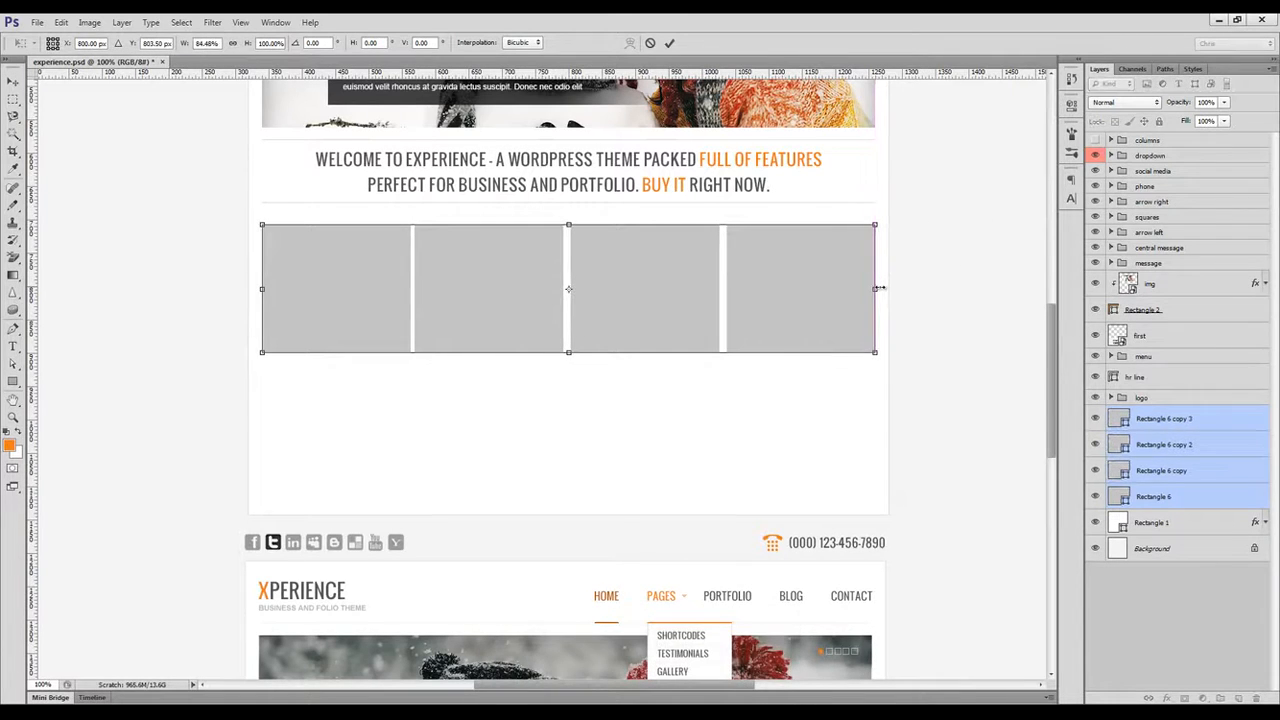
{"action": "key", "text": "Return"}
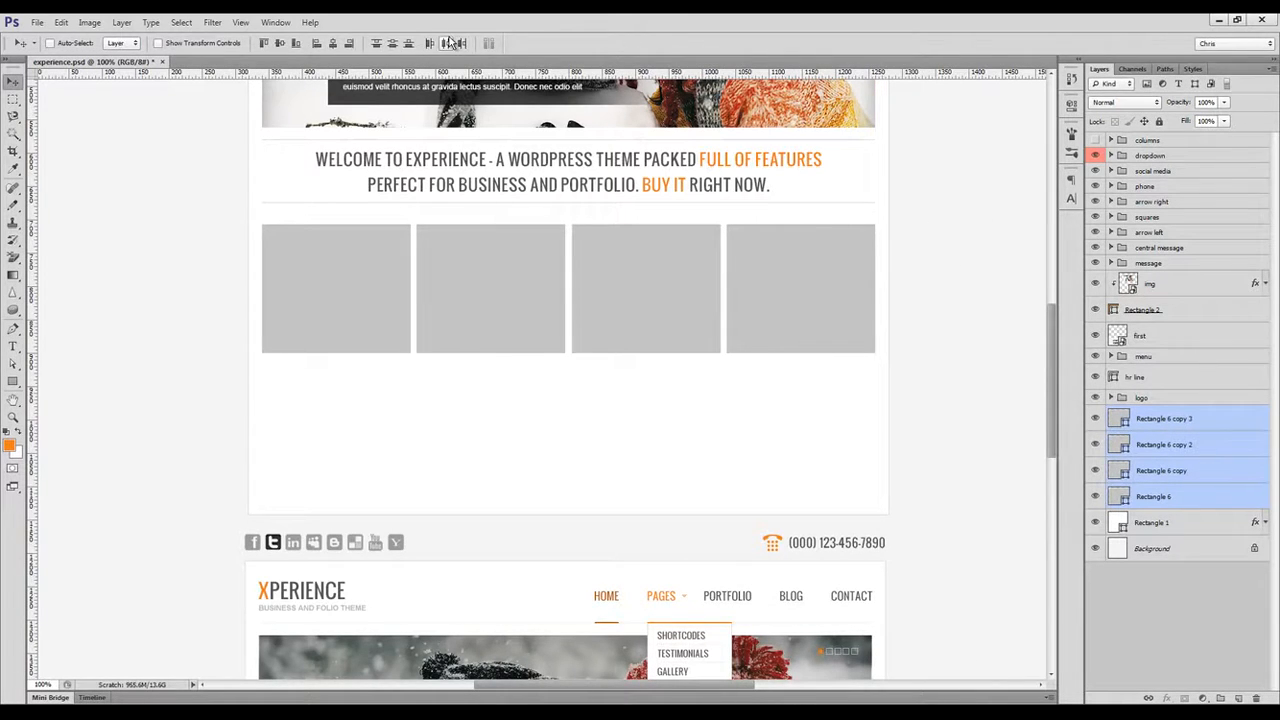
Snap the fourth grey rectangle to the content's right margin and move the whole row up closer to the divider line.
{"action": "left_click", "coordinate": [846, 251], "text": "ctrl"}
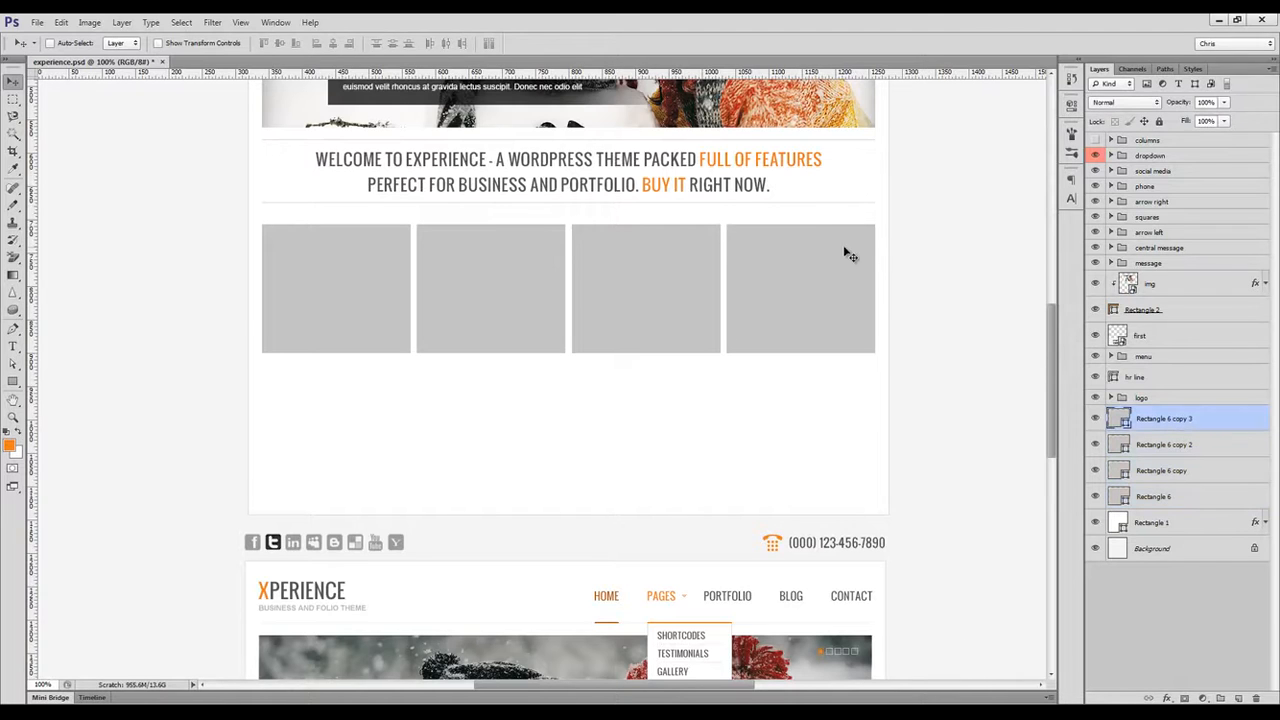
{"action": "left_click_drag", "start_coordinate": [840, 255], "coordinate": [846, 260]}
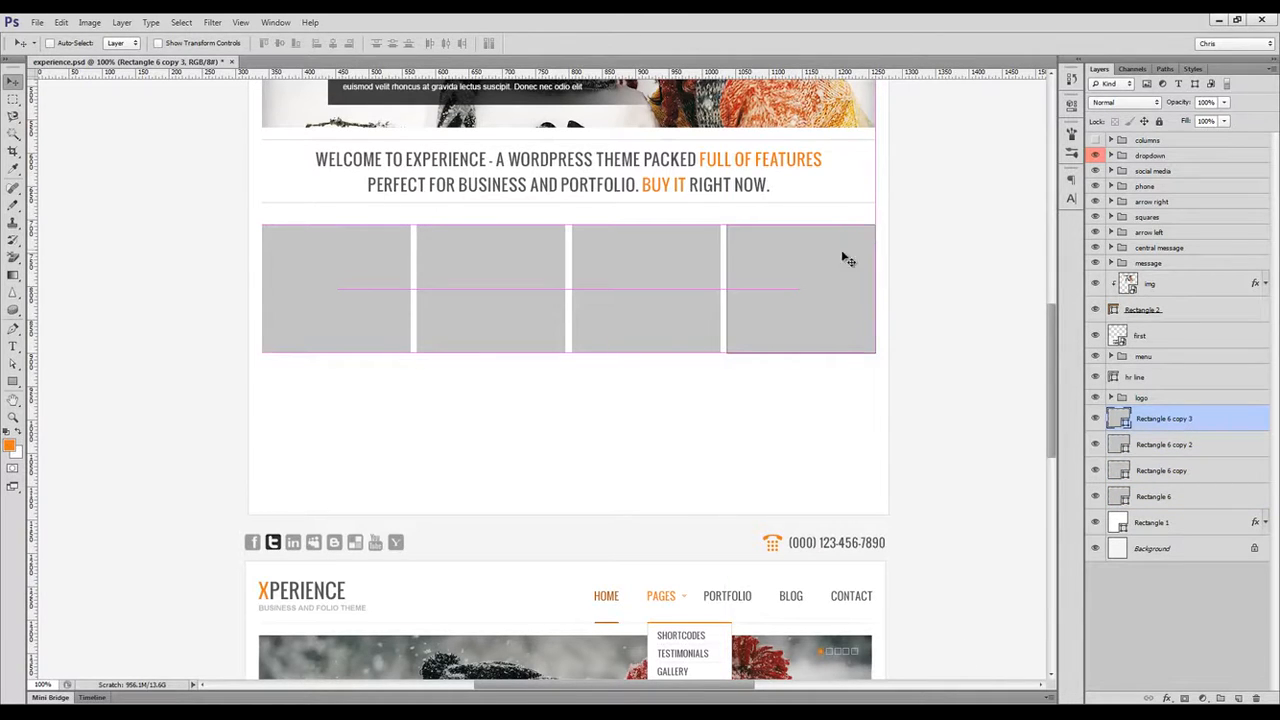
{"action": "left_click", "coordinate": [1171, 494], "text": "shift"}
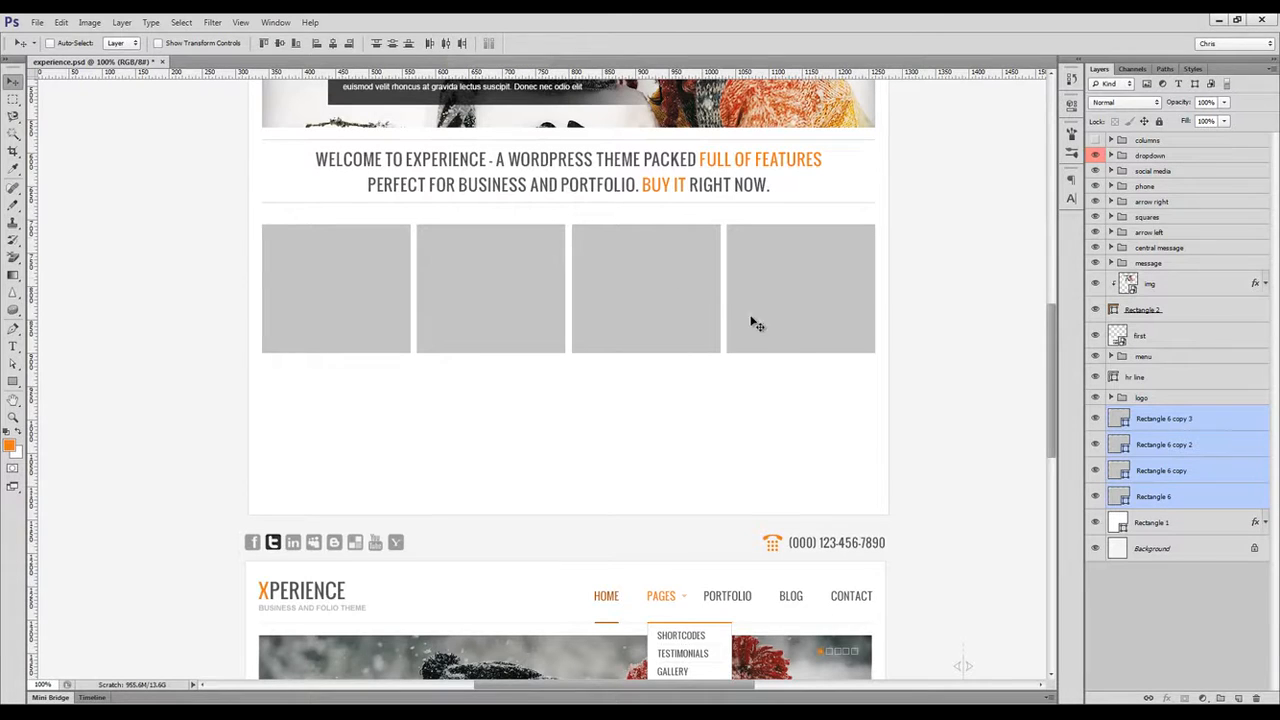
{"action": "left_click_drag", "start_coordinate": [770, 312], "coordinate": [768, 299]}
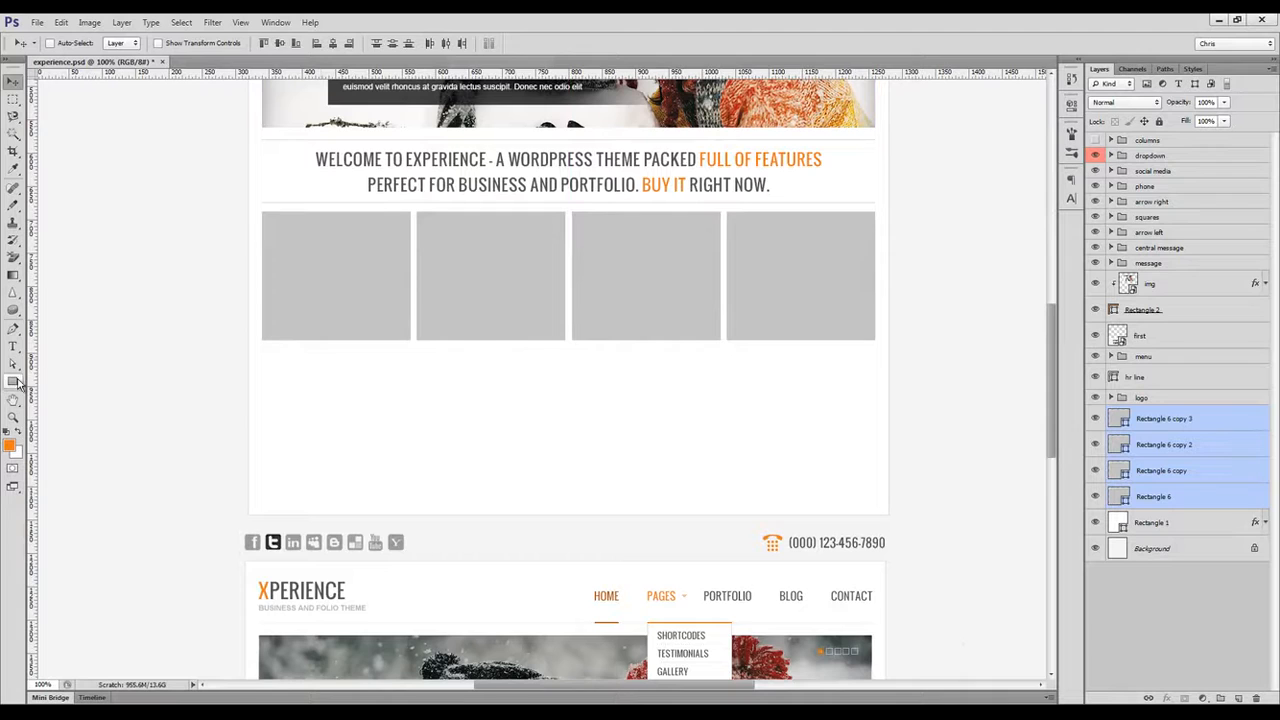
Draw another grey rectangle under the first one in the row and resize it to about 217 × 185 px.
{"action": "left_click_drag", "start_coordinate": [17, 381], "coordinate": [60, 380]}
{"action": "left_click_drag", "start_coordinate": [263, 353], "coordinate": [410, 484]}
{"action": "key", "text": "ctrl+space"}
{"action": "left_click_drag", "start_coordinate": [265, 394], "coordinate": [316, 387]}
{"action": "key", "text": "v"}
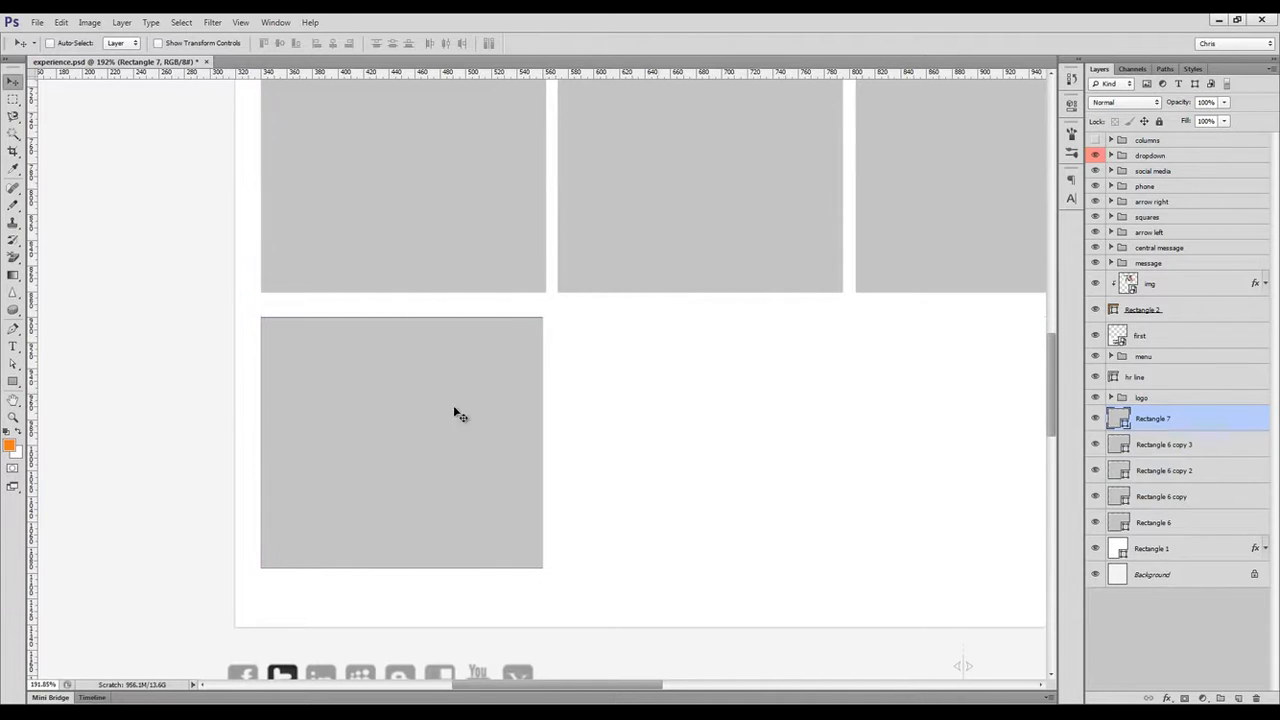
{"action": "key", "text": "ctrl+t"}
{"action": "left_click_drag", "start_coordinate": [539, 553], "coordinate": [539, 554]}
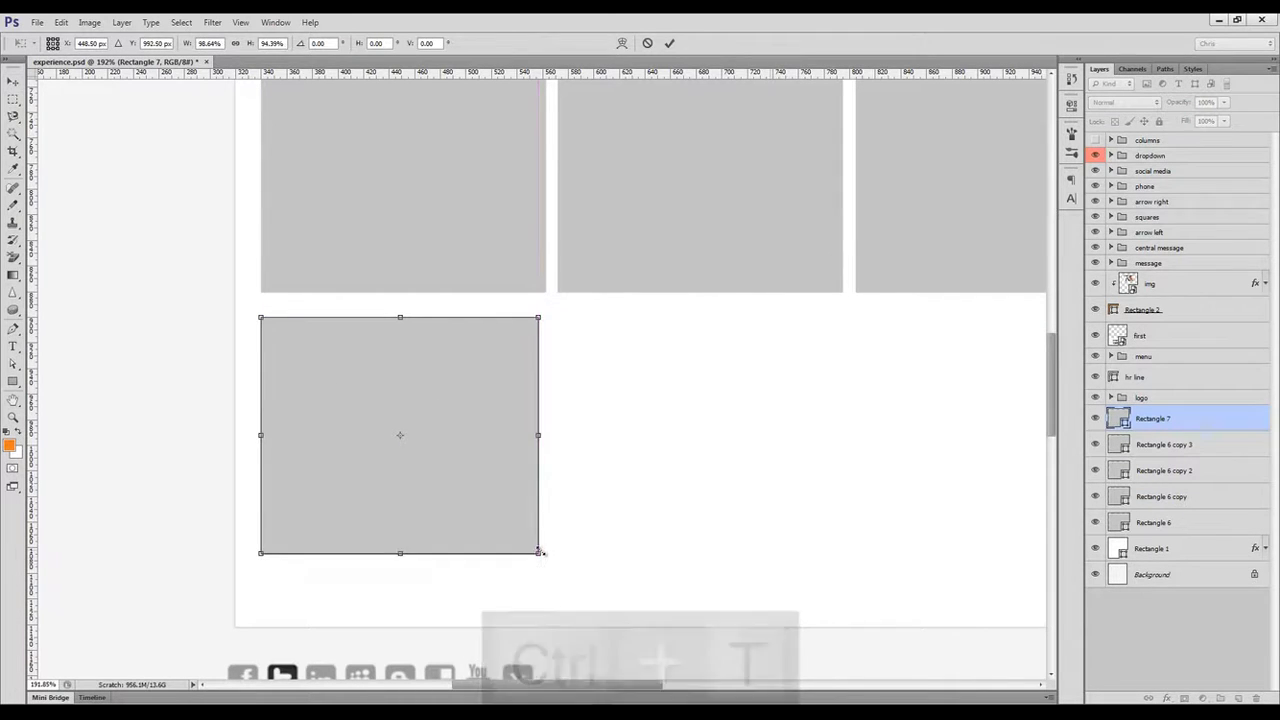
{"action": "key", "text": "Return"}
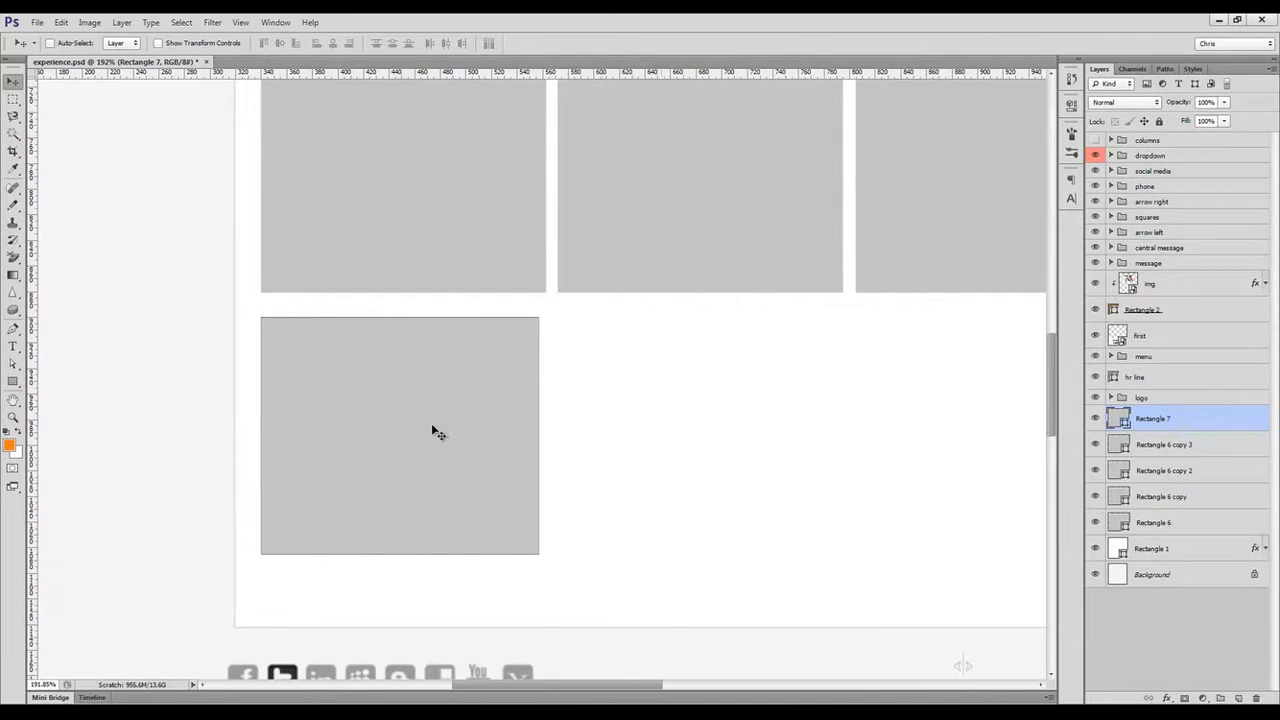
Draw a slightly smaller rectangle inside the new grey one and fill it with near-black 050505.
{"action": "key", "text": "u"}
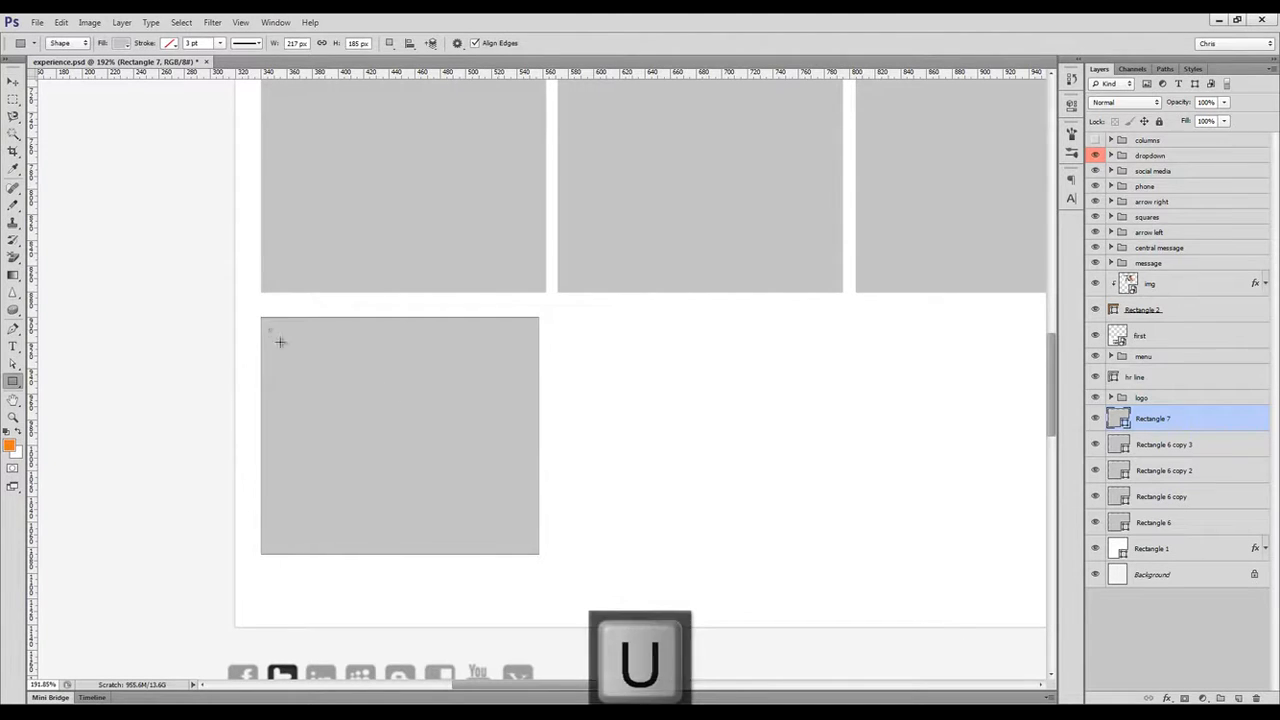
{"action": "left_click_drag", "start_coordinate": [268, 328], "coordinate": [531, 543]}
{"action": "double_click", "coordinate": [1118, 418]}
{"action": "left_click_drag", "start_coordinate": [903, 457], "coordinate": [774, 515]}
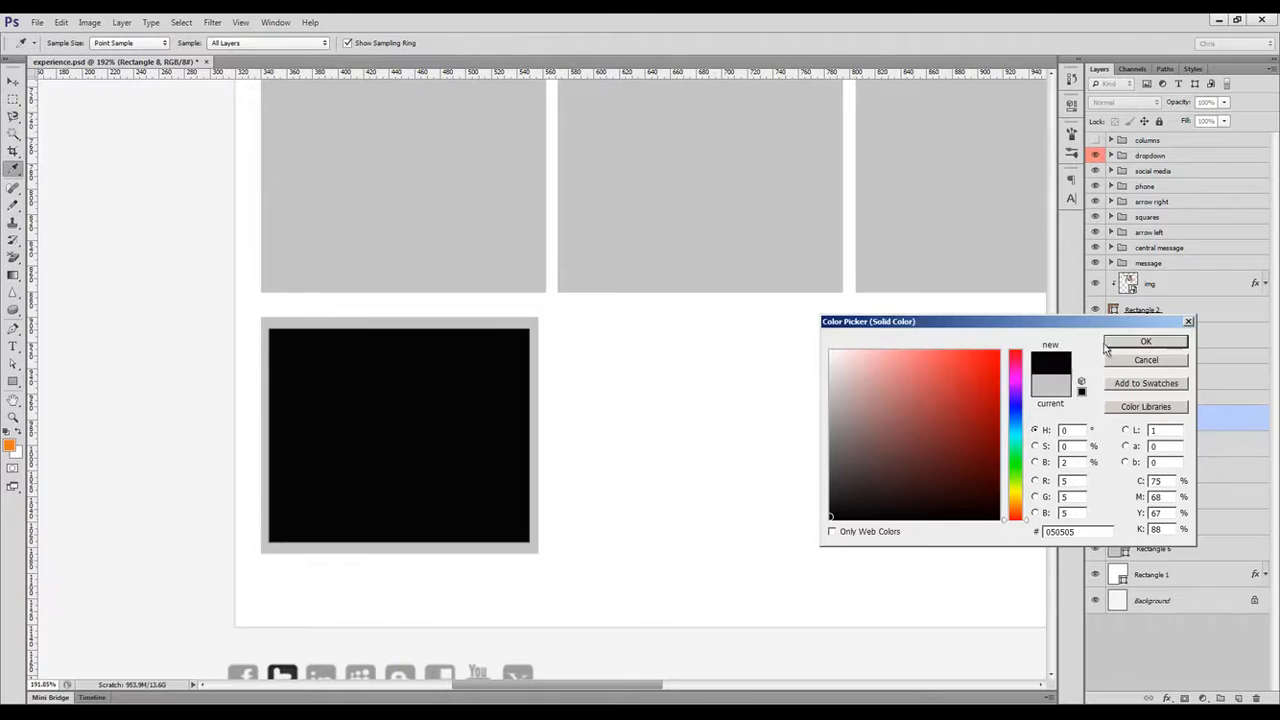
{"action": "left_click", "coordinate": [1143, 341]}
Resize the black rectangle so that its top gap to the grey frame matches the left gap.
{"action": "key", "text": "v"}
{"action": "key", "text": "z"}
{"action": "left_click_drag", "start_coordinate": [274, 327], "coordinate": [302, 318]}
{"action": "key", "text": "ctrl+t"}
{"action": "key", "text": "Return"}
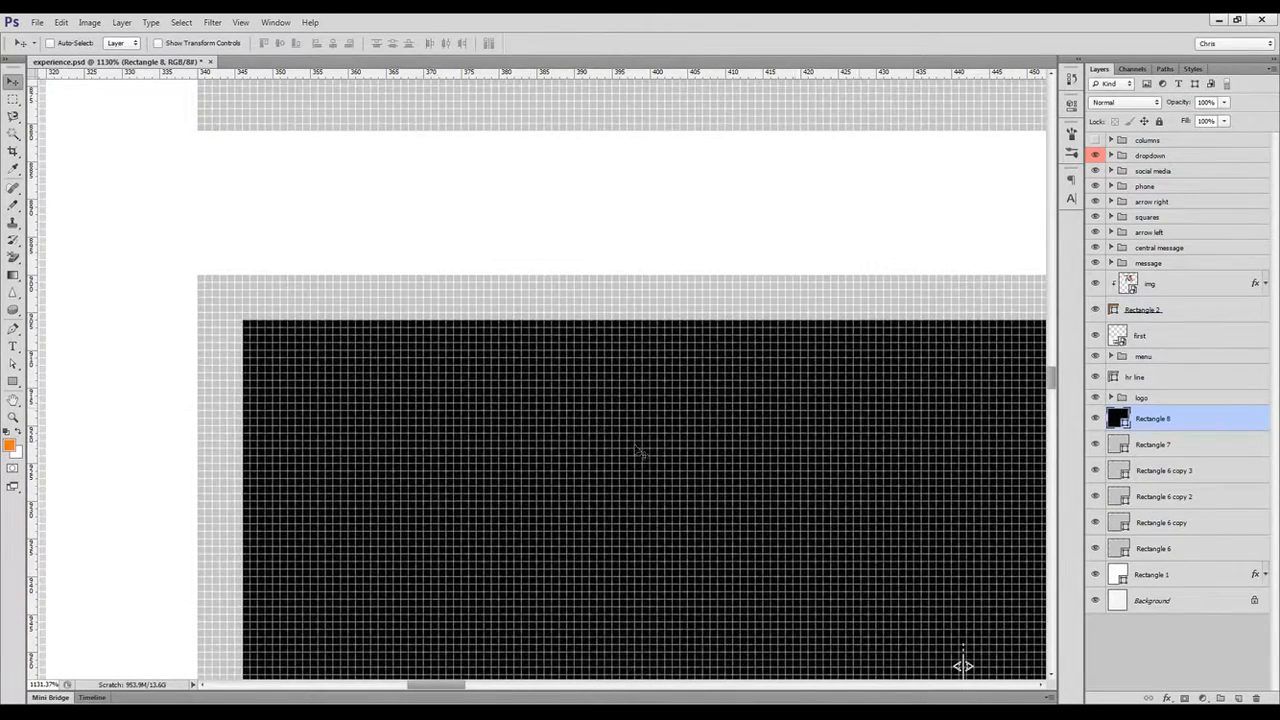
Check the black rectangle's alignment with the grey frame and fine-tune its edges for an even border all round.
{"action": "key", "text": "ctrl+1"}
{"action": "left_click", "coordinate": [1150, 445], "text": "shift"}
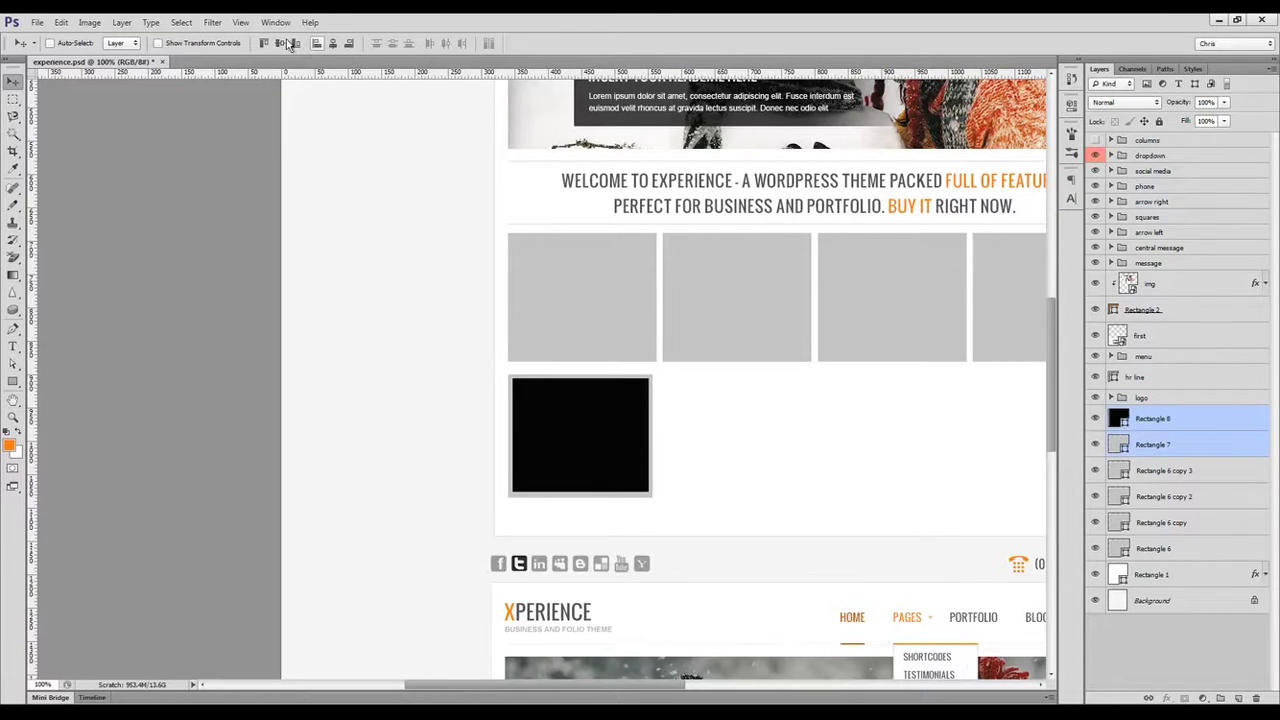
{"action": "left_click_drag", "start_coordinate": [570, 395], "coordinate": [592, 397]}
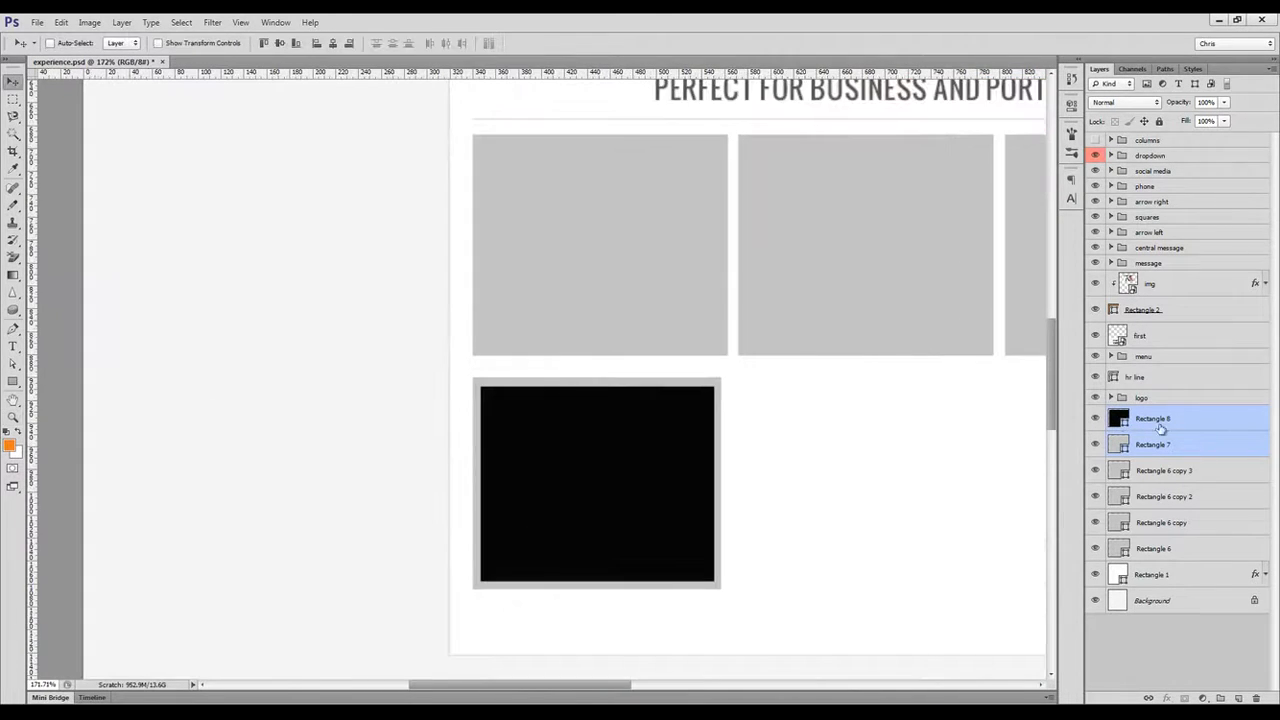
{"action": "left_click", "coordinate": [1160, 425]}
{"action": "key", "text": "z"}
{"action": "left_click_drag", "start_coordinate": [506, 394], "coordinate": [504, 355]}
{"action": "key", "text": "ctrl+t"}
{"action": "key", "text": "Return"}
{"action": "key", "text": "ctrl+1"}
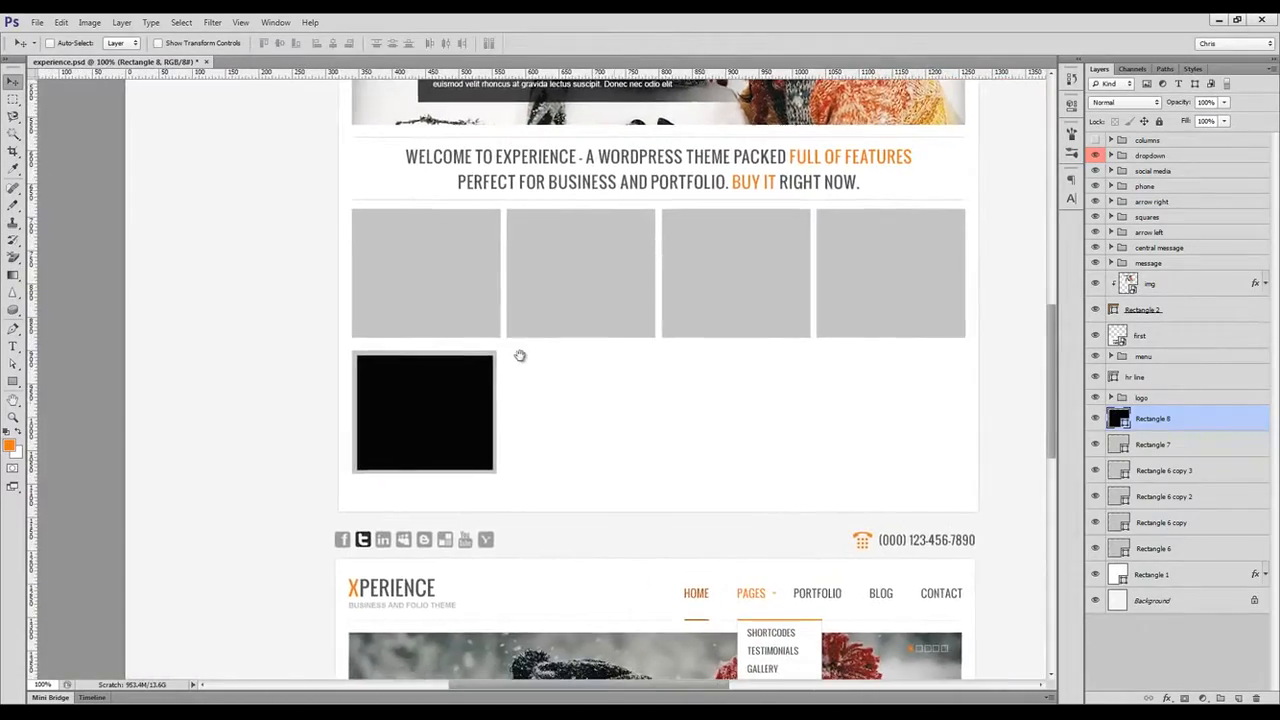
Place the stock image [wallcoo.com]_widescreen_nature_wallpaper_IMG0023 above the black rectangle and clip it to that shape.
{"action": "left_click", "coordinate": [383, 455]}
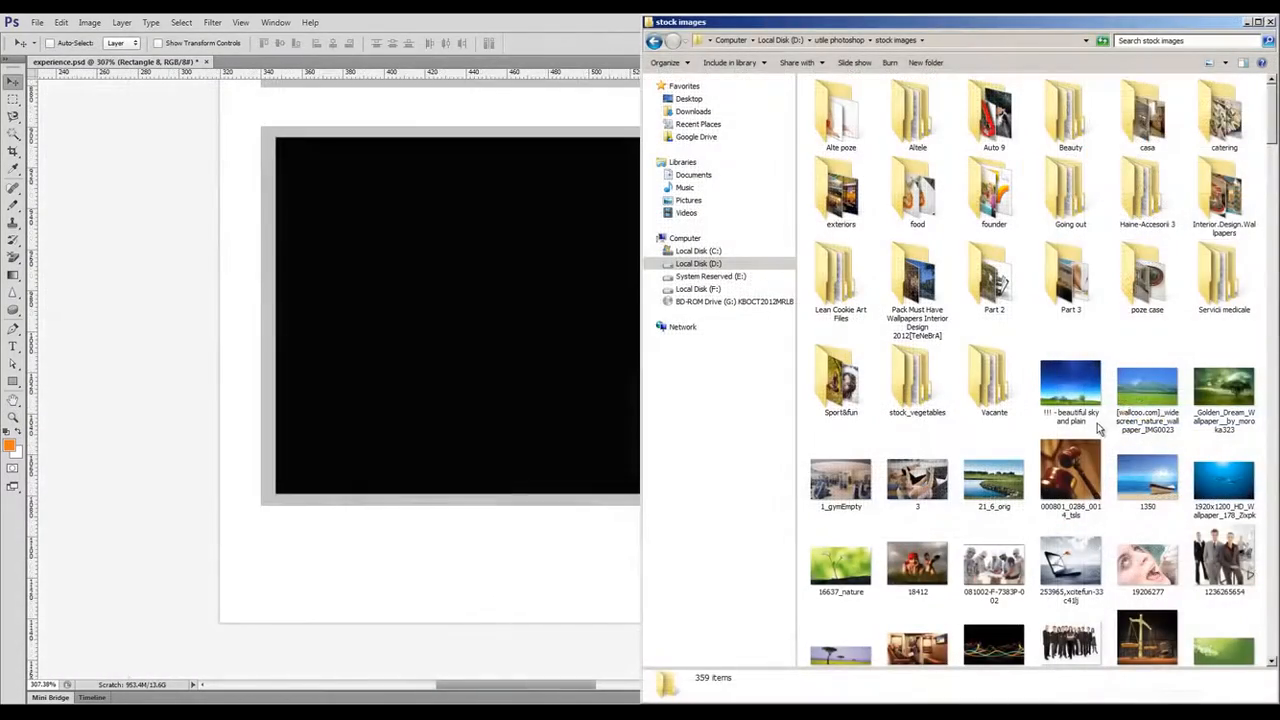
{"action": "left_click_drag", "start_coordinate": [1136, 390], "coordinate": [531, 343]}
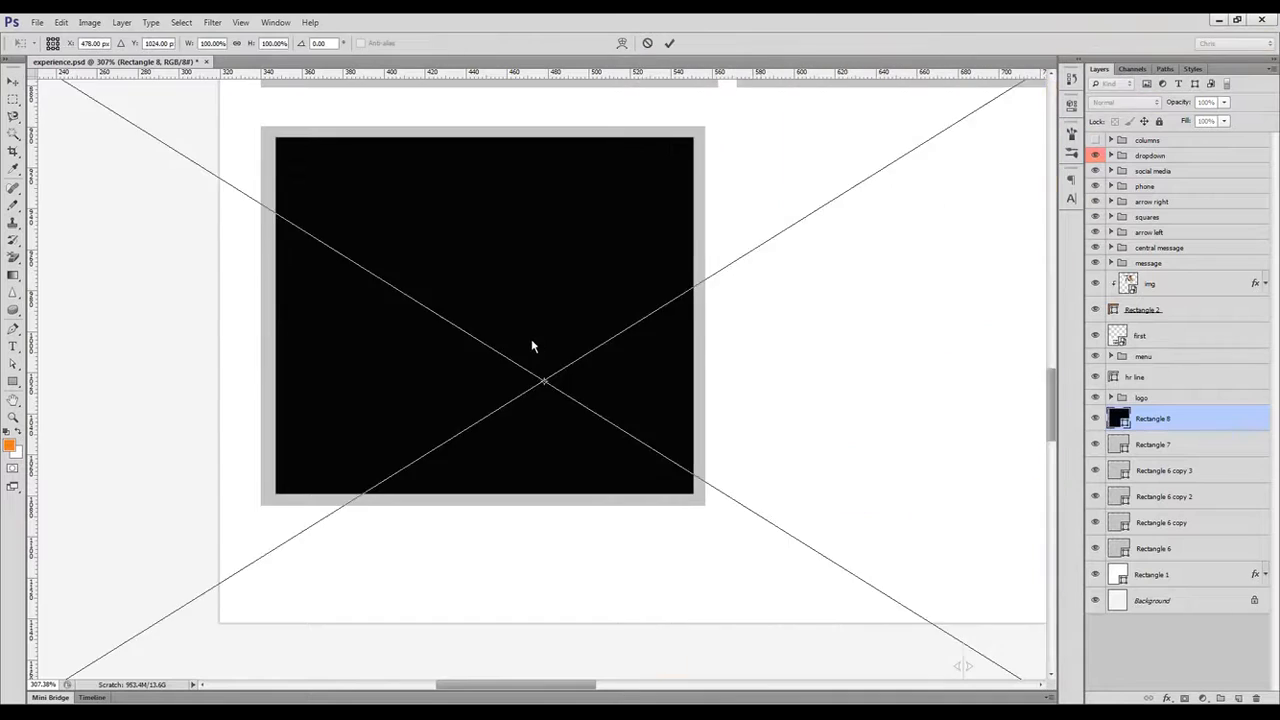
{"action": "key", "text": "Return"}
{"action": "key", "text": "ctrl+alt+g"}
{"action": "key", "text": "ctrl+1"}
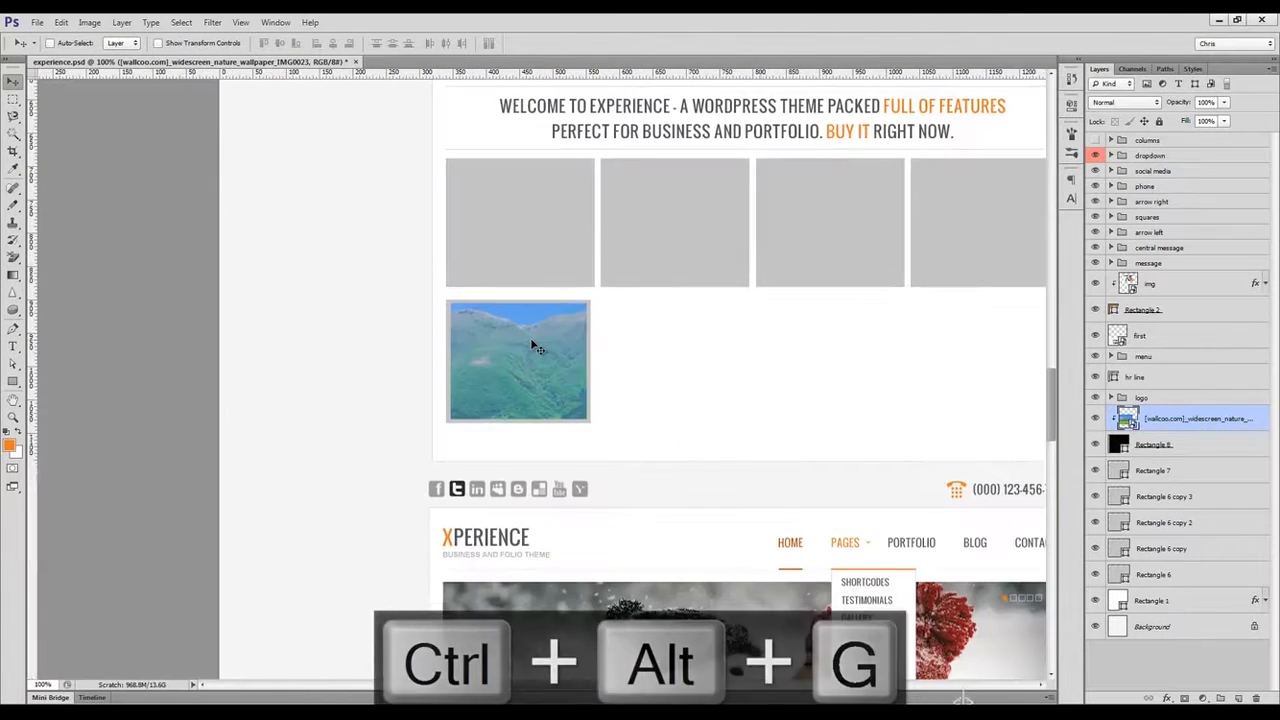
Scale the clipped landscape image to about 20.8% and position it to fill the thumbnail.
{"action": "key", "text": "ctrl+t"}
{"action": "left_click_drag", "start_coordinate": [833, 567], "coordinate": [825, 509]}
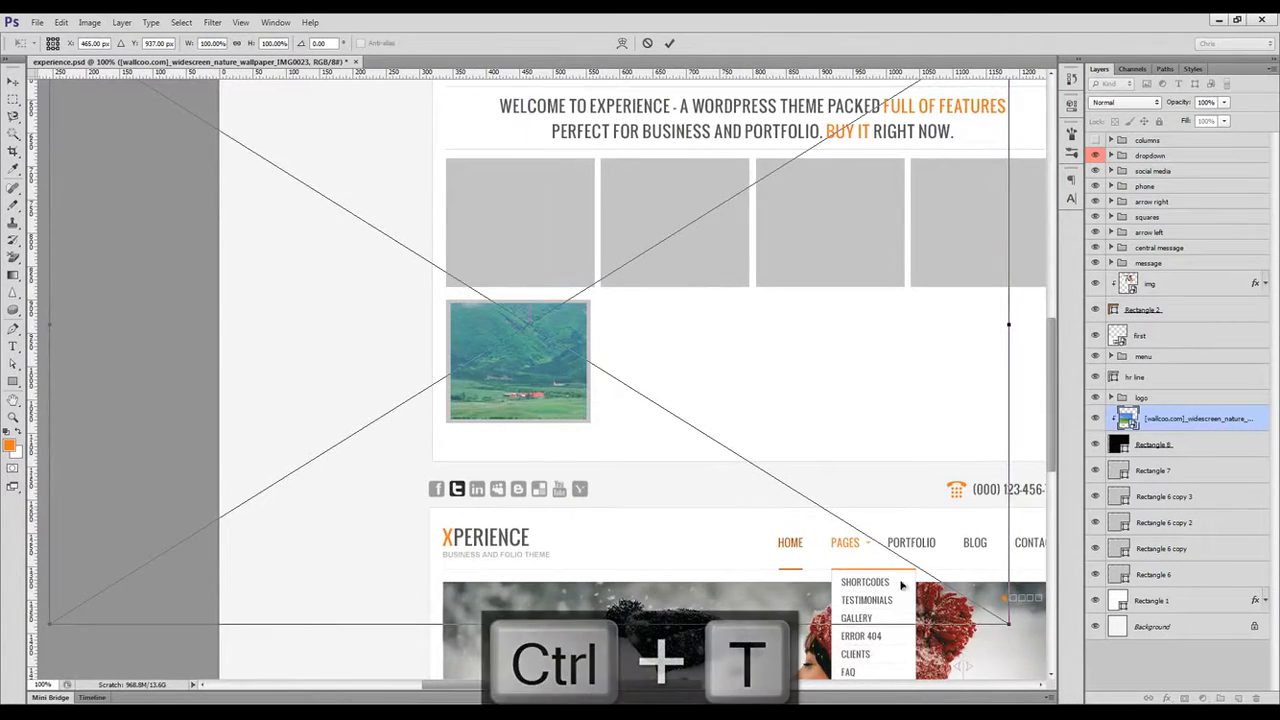
{"action": "left_click_drag", "start_coordinate": [1003, 621], "coordinate": [629, 385]}
{"action": "left_click_drag", "start_coordinate": [561, 355], "coordinate": [565, 387]}
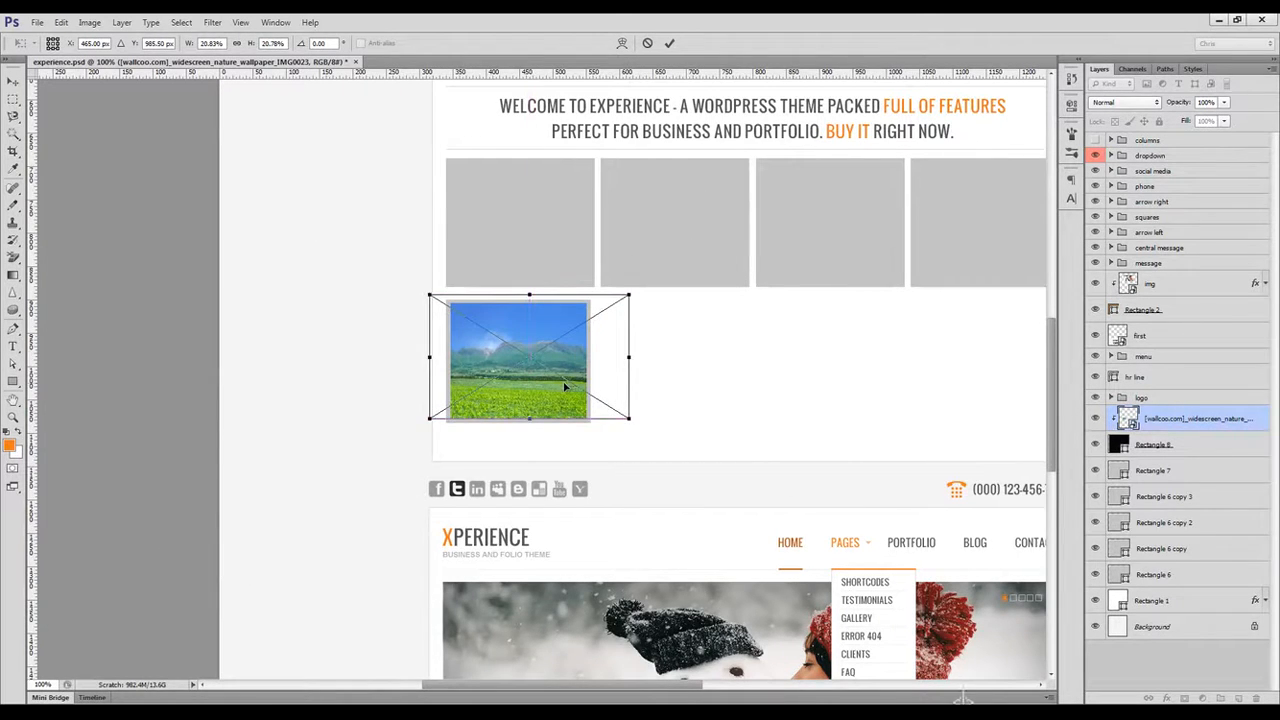
{"action": "key", "text": "Return"}
Change the outer frame rectangle's fill to white (ffffff) and hide its path outline.
{"action": "double_click", "coordinate": [1118, 470]}
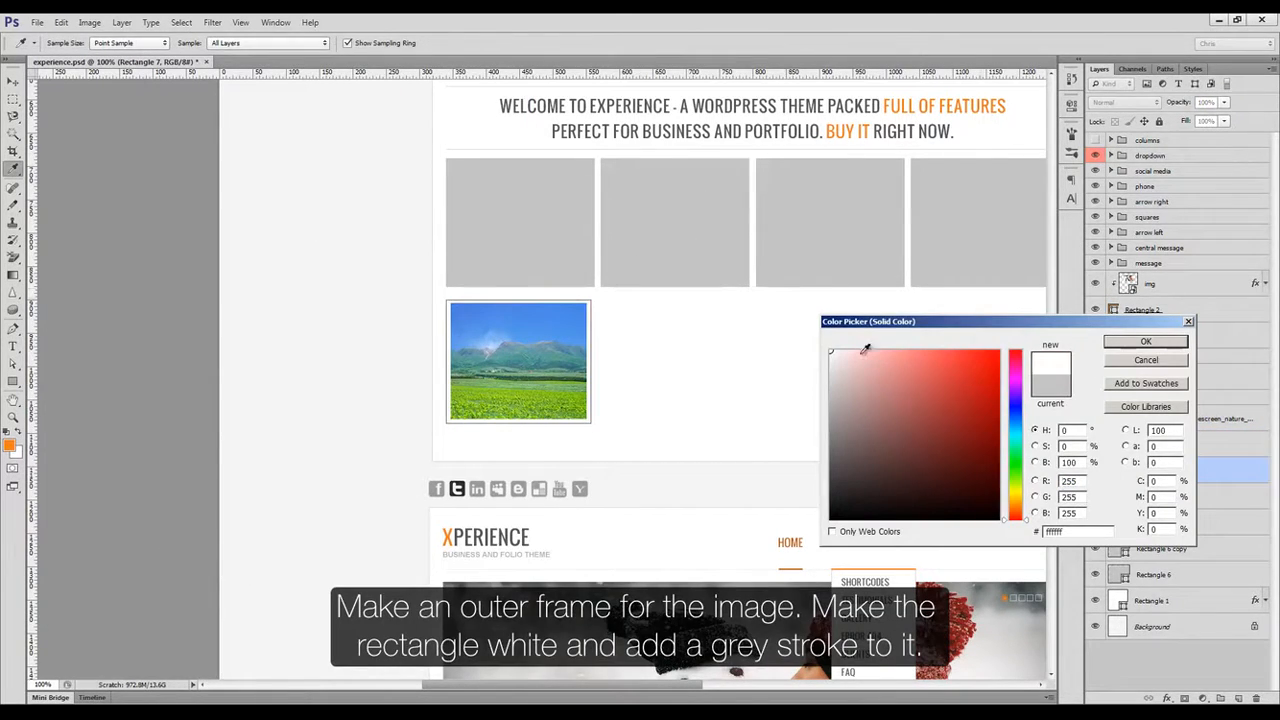
{"action": "key", "text": "Return"}
{"action": "key", "text": "ctrl+shift+h"}
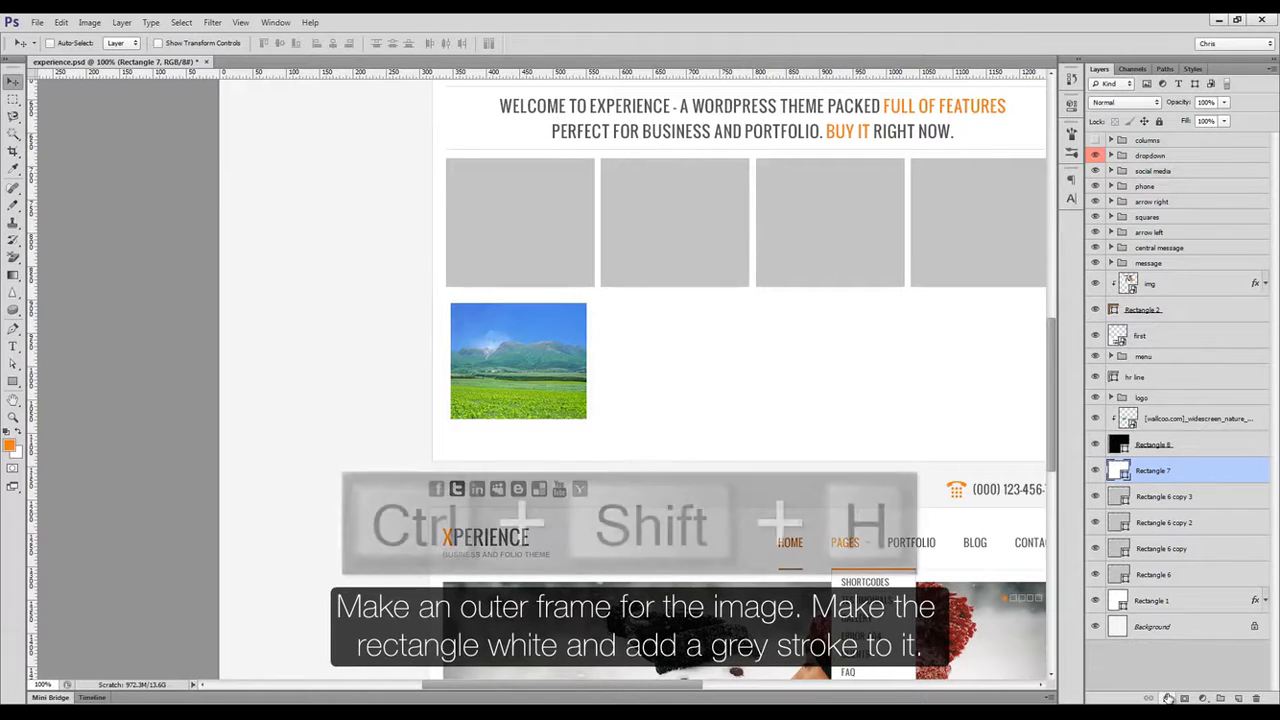
Add a light grey d4d4d4 stroke to the outer frame rectangle and collapse its layer effects.
{"action": "left_click", "coordinate": [1166, 697]}
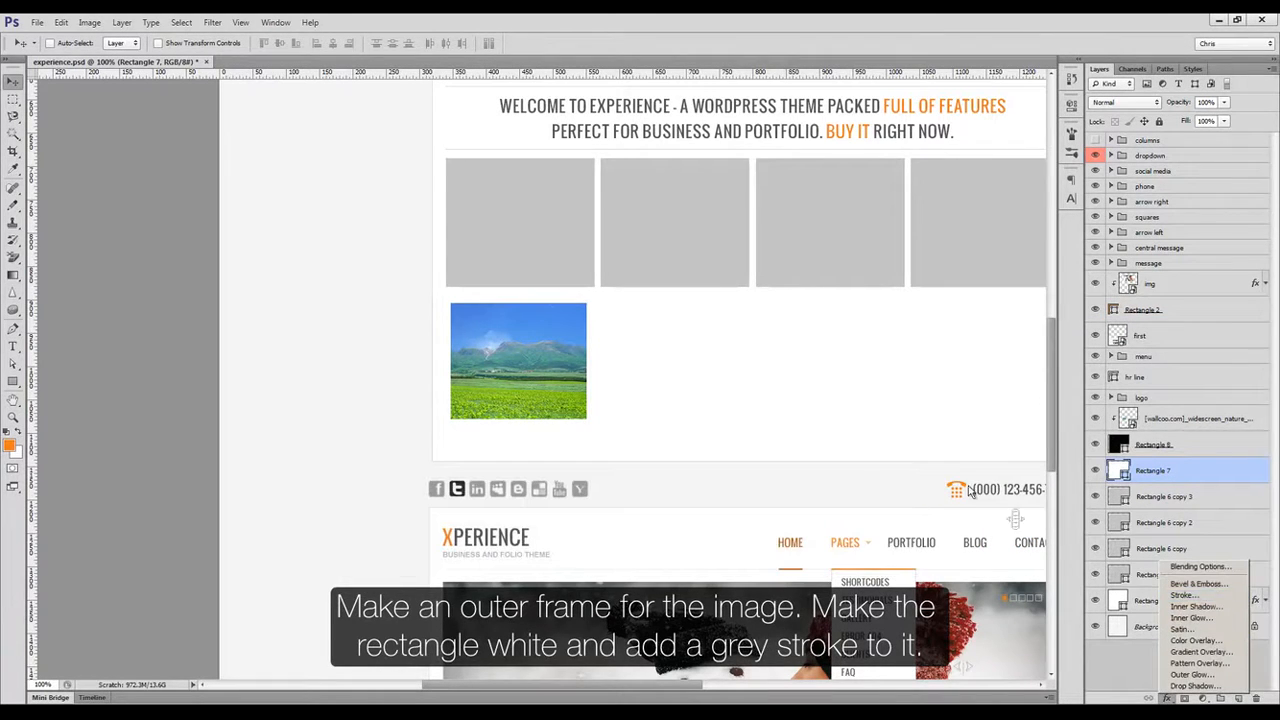
{"action": "left_click", "coordinate": [1185, 595]}
{"action": "left_click", "coordinate": [1003, 446]}
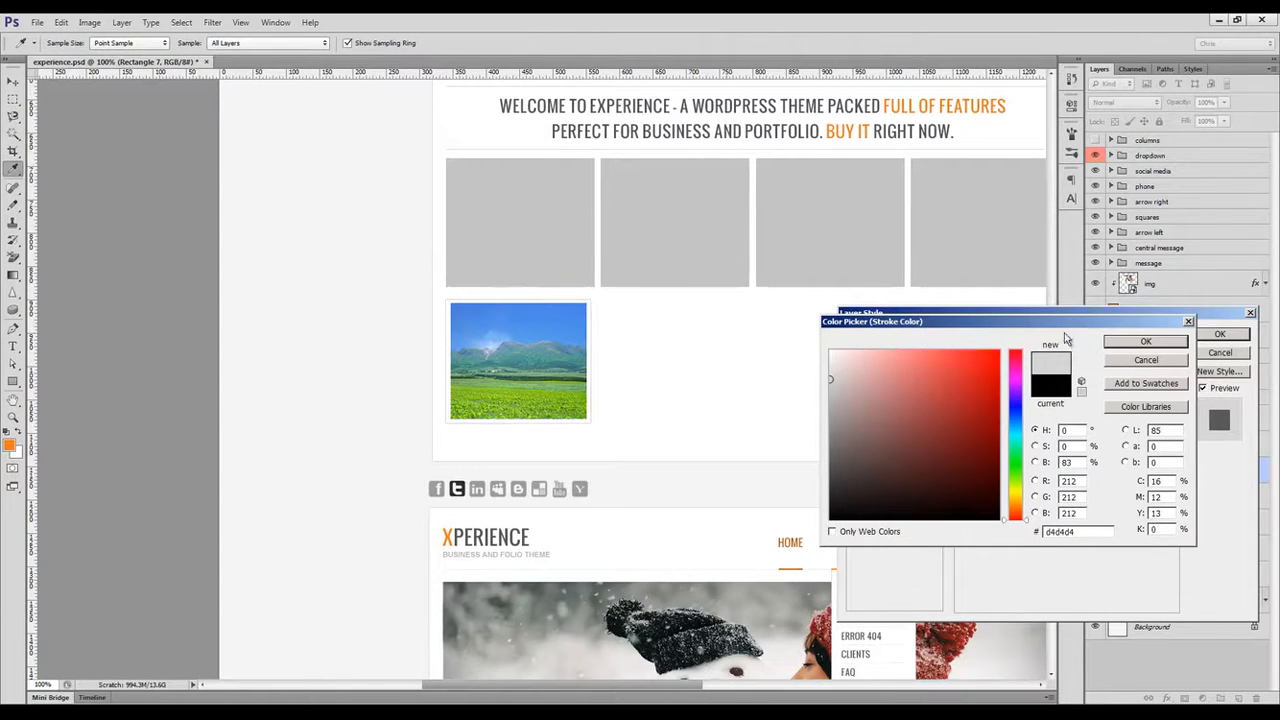
{"action": "left_click", "coordinate": [1146, 343]}
{"action": "left_click", "coordinate": [1217, 335]}
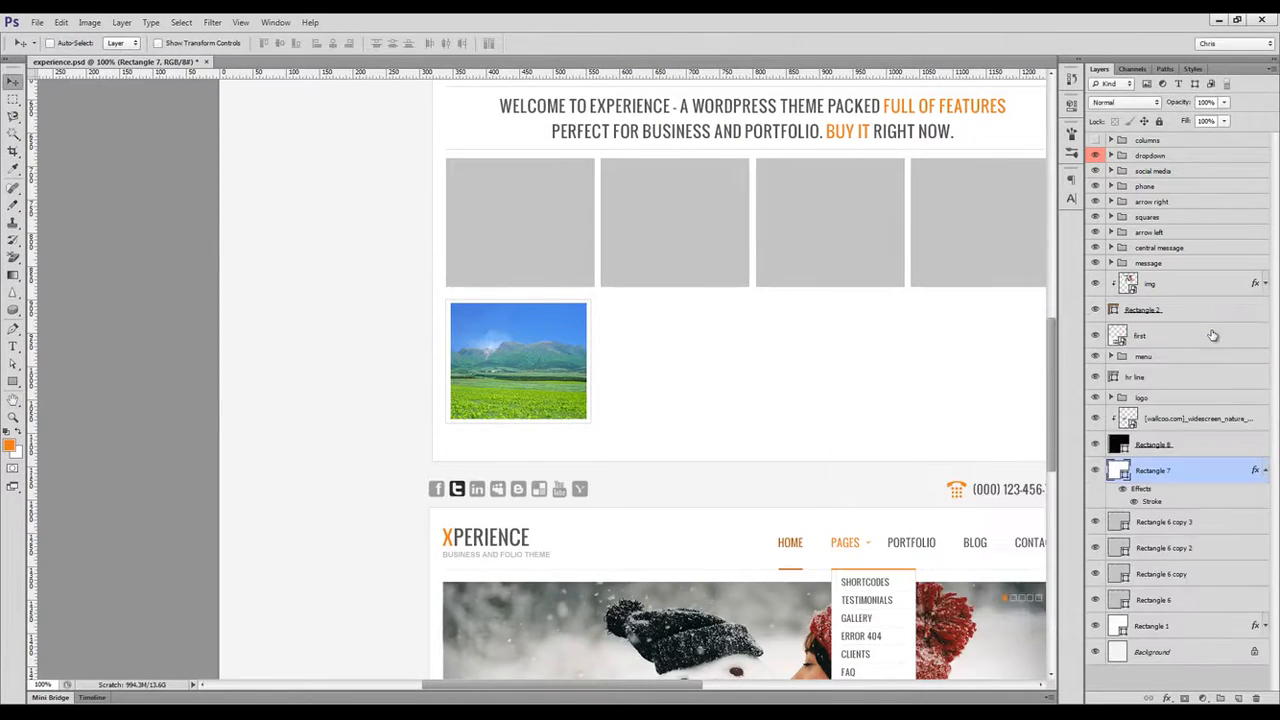
{"action": "left_click", "coordinate": [1265, 470]}
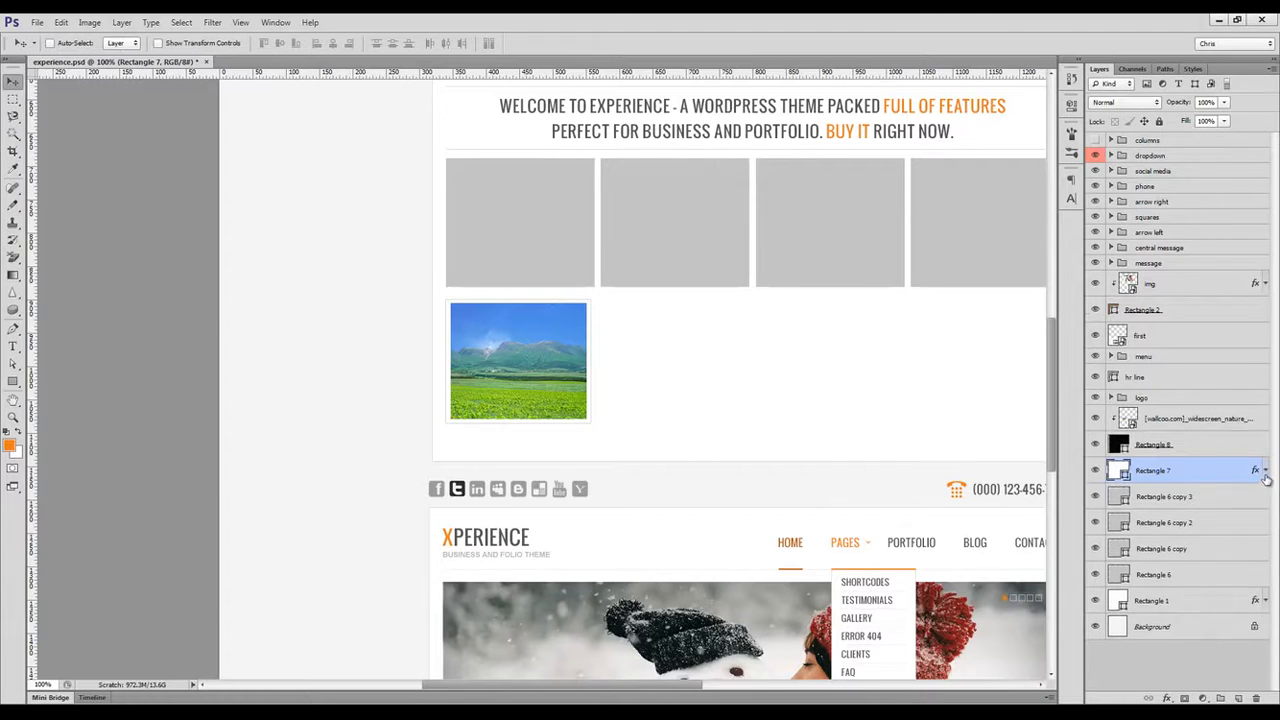
Group the frame, black rectangle and clipped landscape image layers and name the group project.
{"action": "left_click", "coordinate": [1181, 448], "text": "shift"}
{"action": "key", "text": "ctrl+g"}
{"action": "double_click", "coordinate": [1150, 413]}
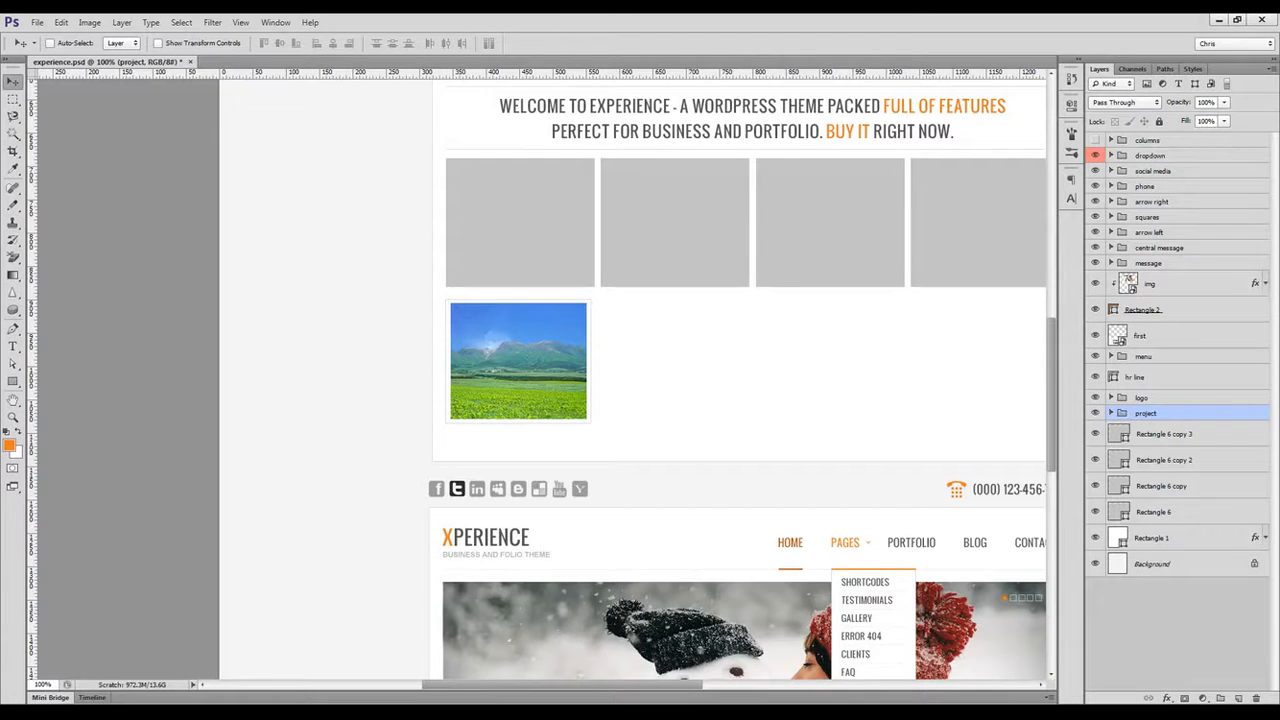
Duplicate the project group three times across the row and distribute the four thumbnails evenly horizontally.
{"action": "left_click_drag", "start_coordinate": [512, 368], "coordinate": [650, 373]}
{"action": "left_click_drag", "start_coordinate": [638, 376], "coordinate": [812, 376]}
{"action": "left_click", "coordinate": [1150, 462], "text": "shift"}
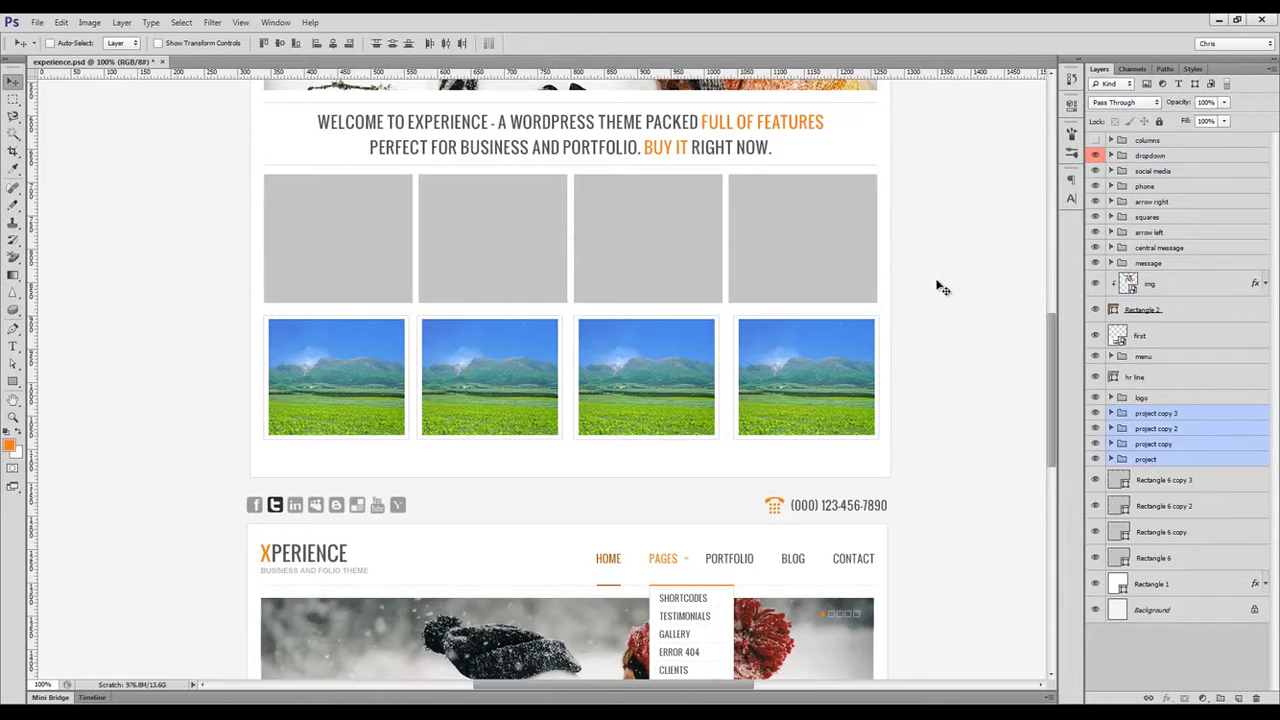
{"action": "left_click", "coordinate": [445, 45]}
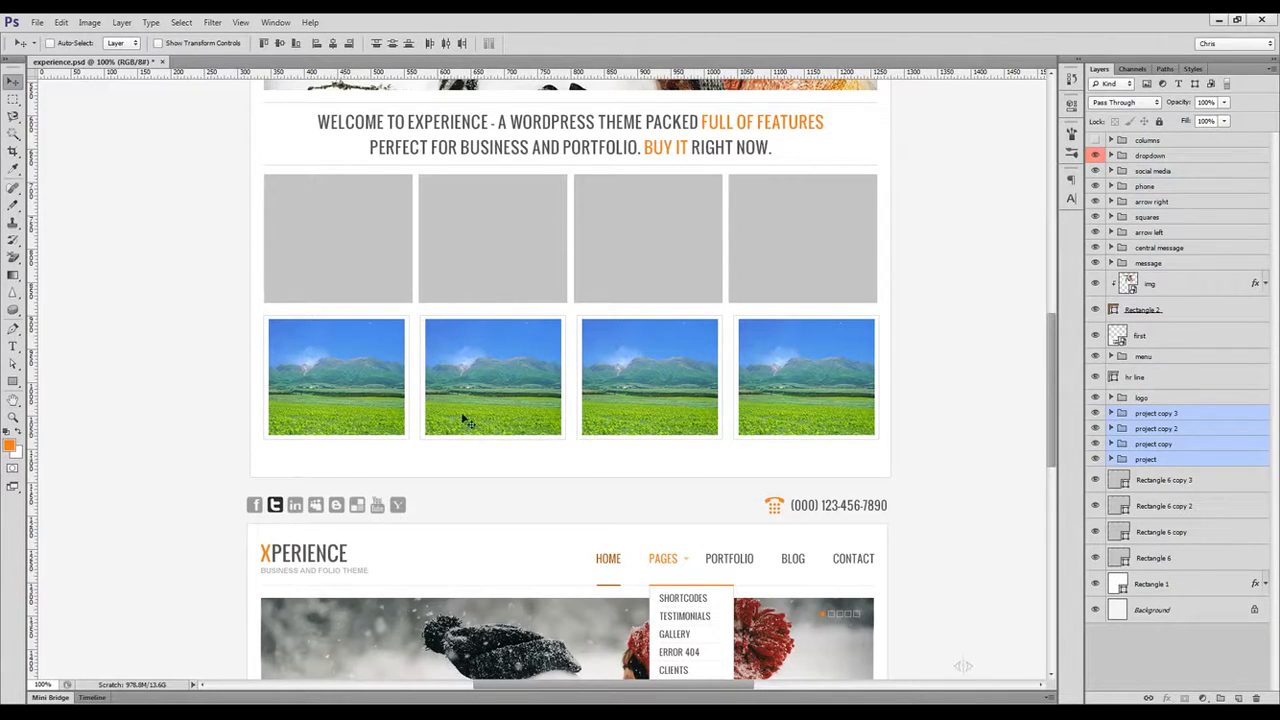
Place the stock image _Golden_Dream_Wallpaper__by_moroka323 over the second thumbnail and clip it to the thumbnail shape.
{"action": "left_click", "coordinate": [492, 462], "text": "ctrl"}
{"action": "left_click", "coordinate": [490, 402], "text": "ctrl"}
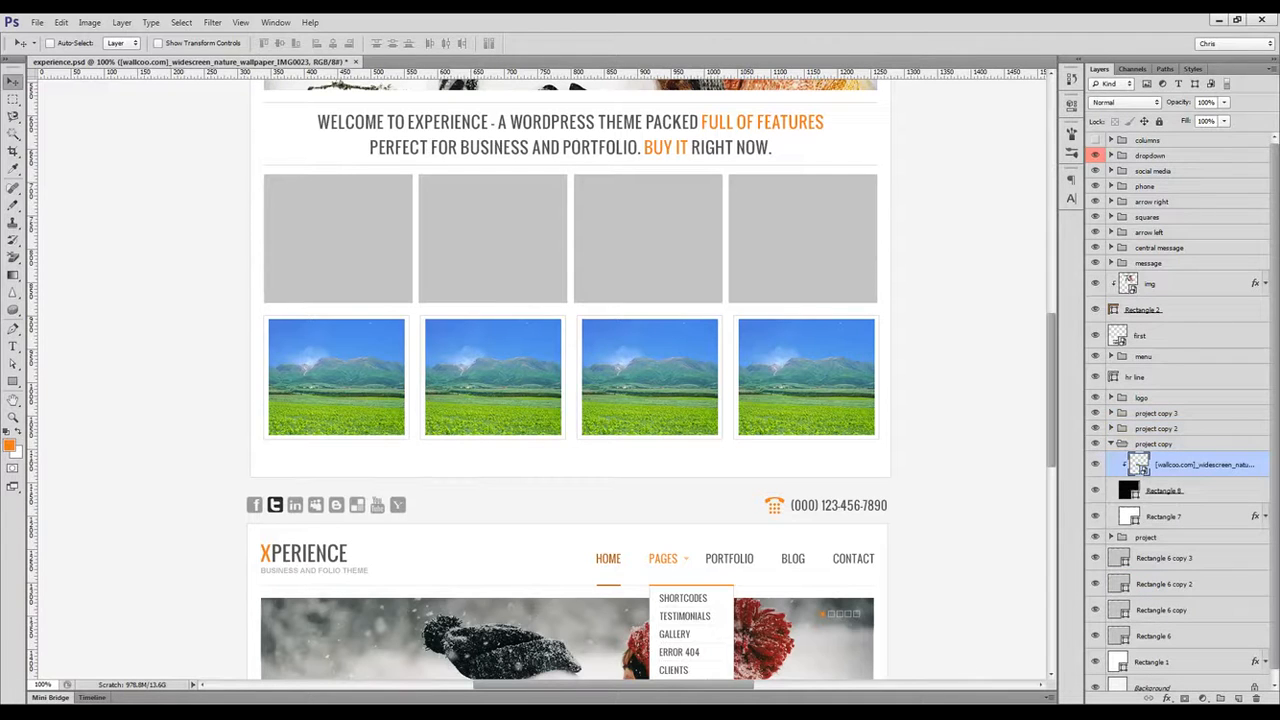
{"action": "key", "text": "alt+Tab"}
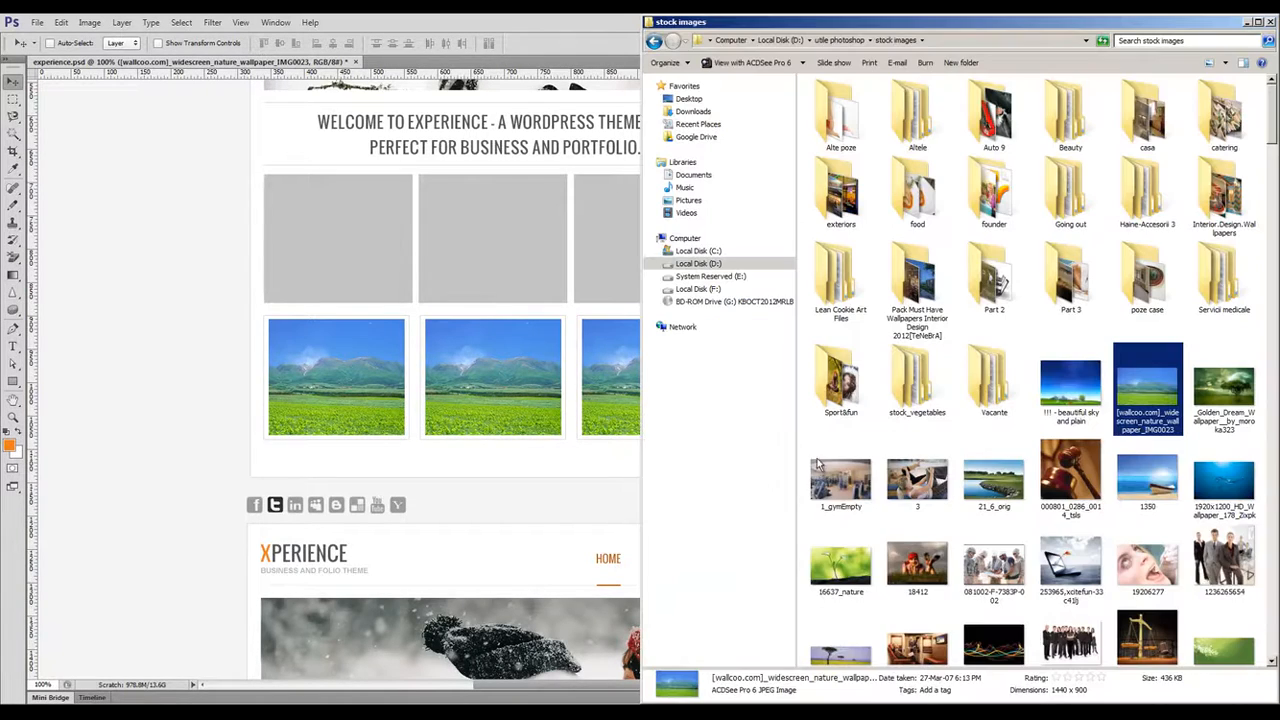
{"action": "left_click_drag", "start_coordinate": [1236, 396], "coordinate": [490, 352]}
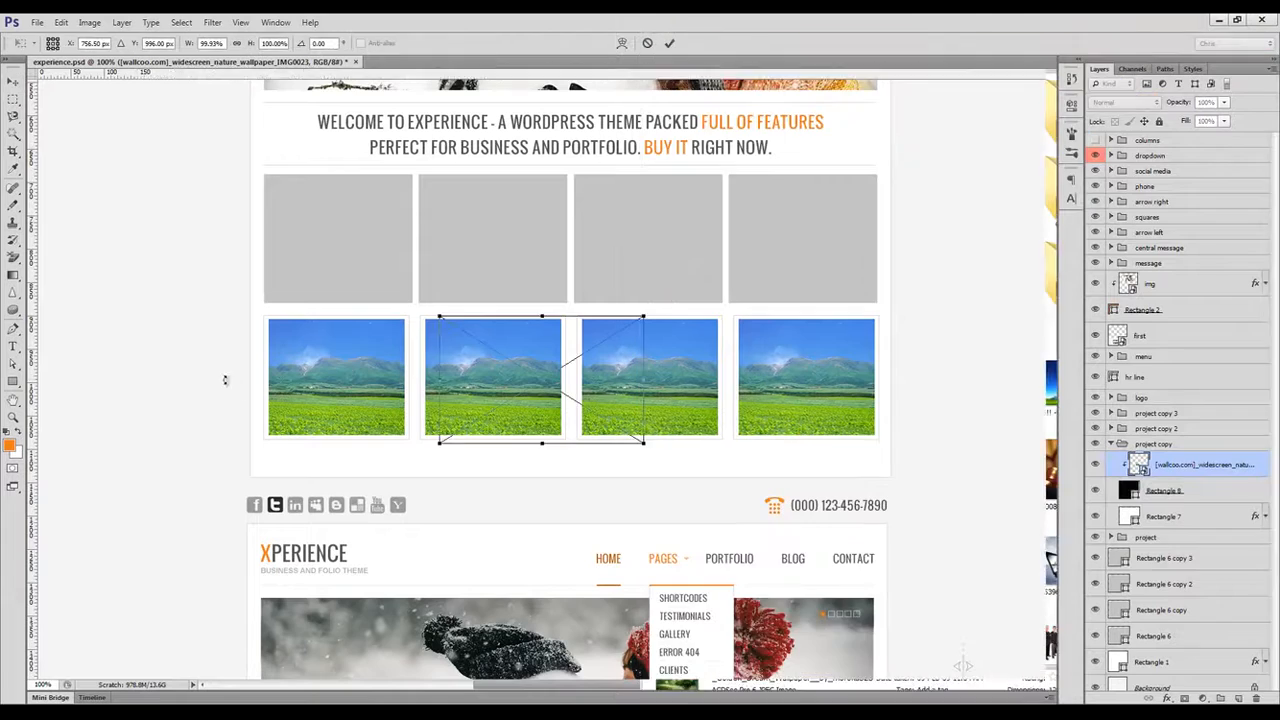
{"action": "key", "text": "Return"}
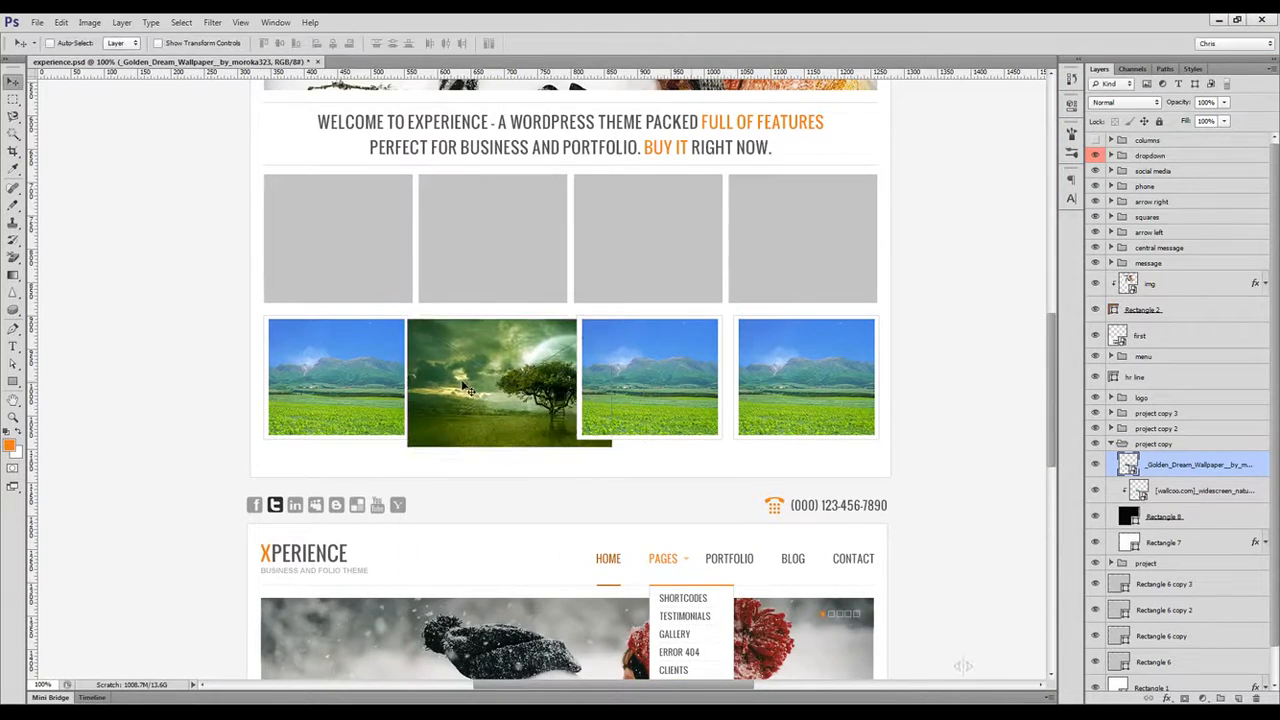
{"action": "key", "text": "ctrl+alt+g"}
Place the stock image 1350 in the third thumbnail's group and clip it to the thumbnail shape.
{"action": "key", "text": "alt+Tab"}
{"action": "left_click_drag", "start_coordinate": [1147, 480], "coordinate": [672, 400]}
{"action": "key", "text": "Return"}
{"action": "key", "text": "ctrl+alt+g"}
Scale the clipped beach image to about 15.8% and position it to fill the third thumbnail with the boat showing.
{"action": "key", "text": "ctrl+t"}
{"action": "left_click_drag", "start_coordinate": [537, 496], "coordinate": [536, 369]}
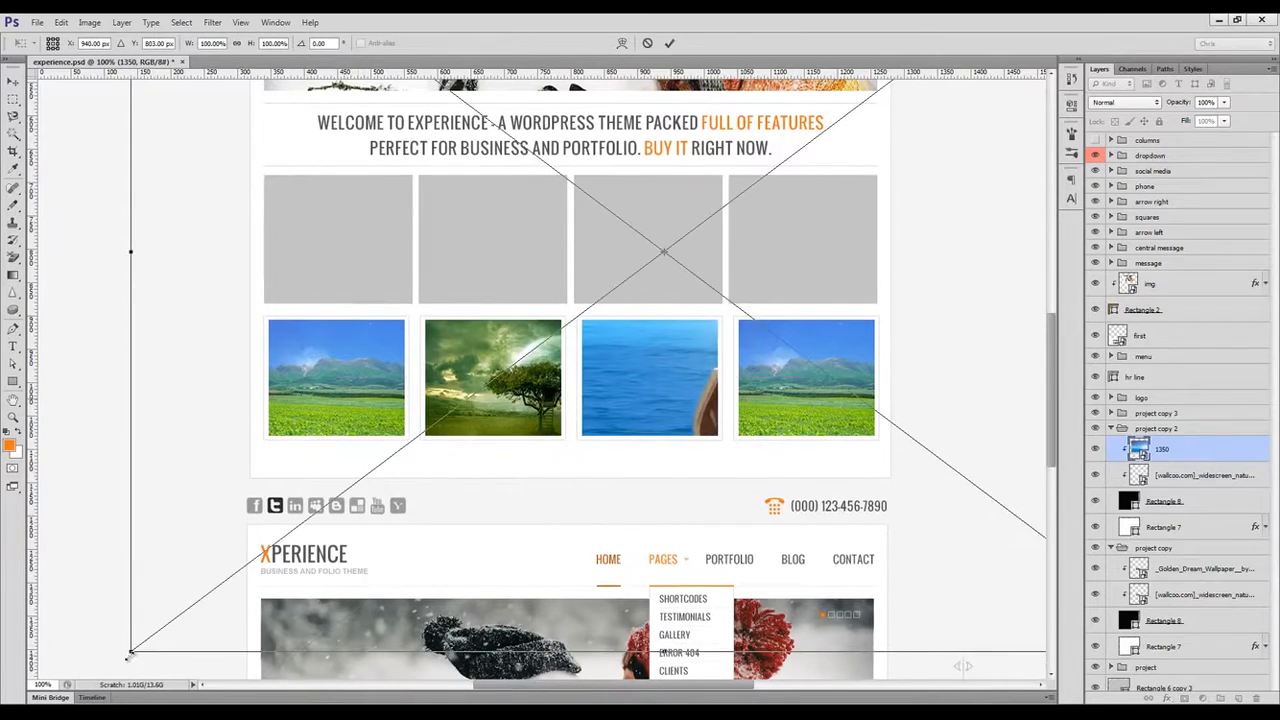
{"action": "left_click_drag", "start_coordinate": [131, 654], "coordinate": [576, 380]}
{"action": "left_click_drag", "start_coordinate": [671, 308], "coordinate": [697, 451]}
{"action": "left_click_drag", "start_coordinate": [803, 477], "coordinate": [742, 437]}
{"action": "left_click_drag", "start_coordinate": [694, 397], "coordinate": [687, 401]}
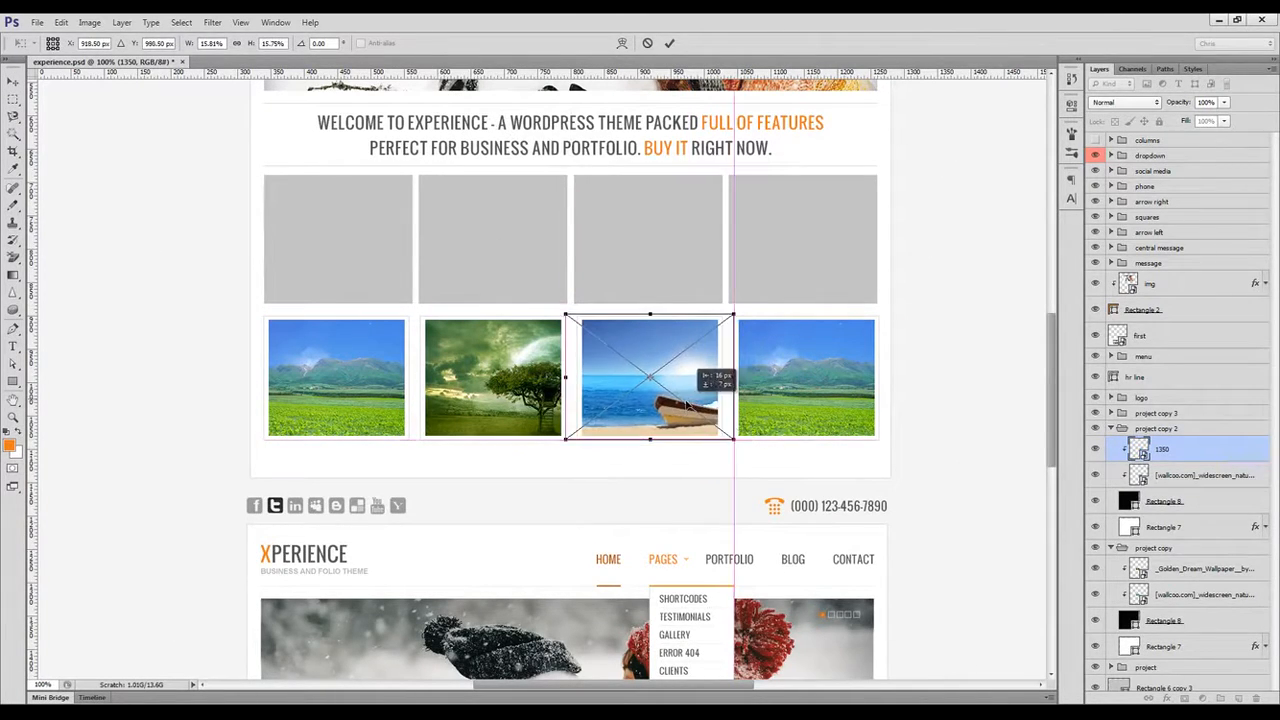
{"action": "key", "text": "Return"}
Place the stock image 21_6_orig above the fourth thumbnail's landscape image and clip it to the thumbnail shape.
{"action": "left_click", "coordinate": [774, 402], "text": "ctrl"}
{"action": "key", "text": "alt+Tab"}
{"action": "left_click_drag", "start_coordinate": [986, 505], "coordinate": [637, 430]}
{"action": "key", "text": "Return"}
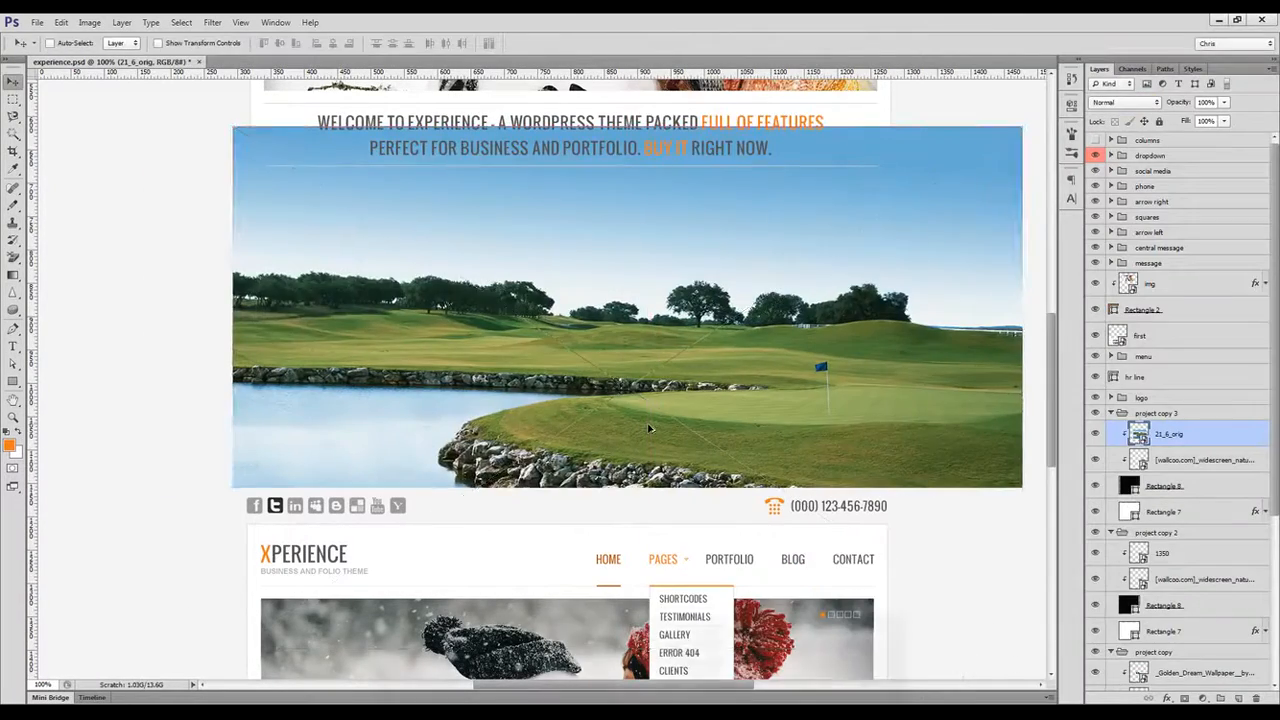
{"action": "key", "text": "ctrl+alt+g"}
Scale down the clipped golf course image and position it to fill the fourth thumbnail.
{"action": "key", "text": "ctrl+t"}
{"action": "left_click_drag", "start_coordinate": [232, 650], "coordinate": [516, 508]}
{"action": "left_click_drag", "start_coordinate": [656, 455], "coordinate": [765, 458]}
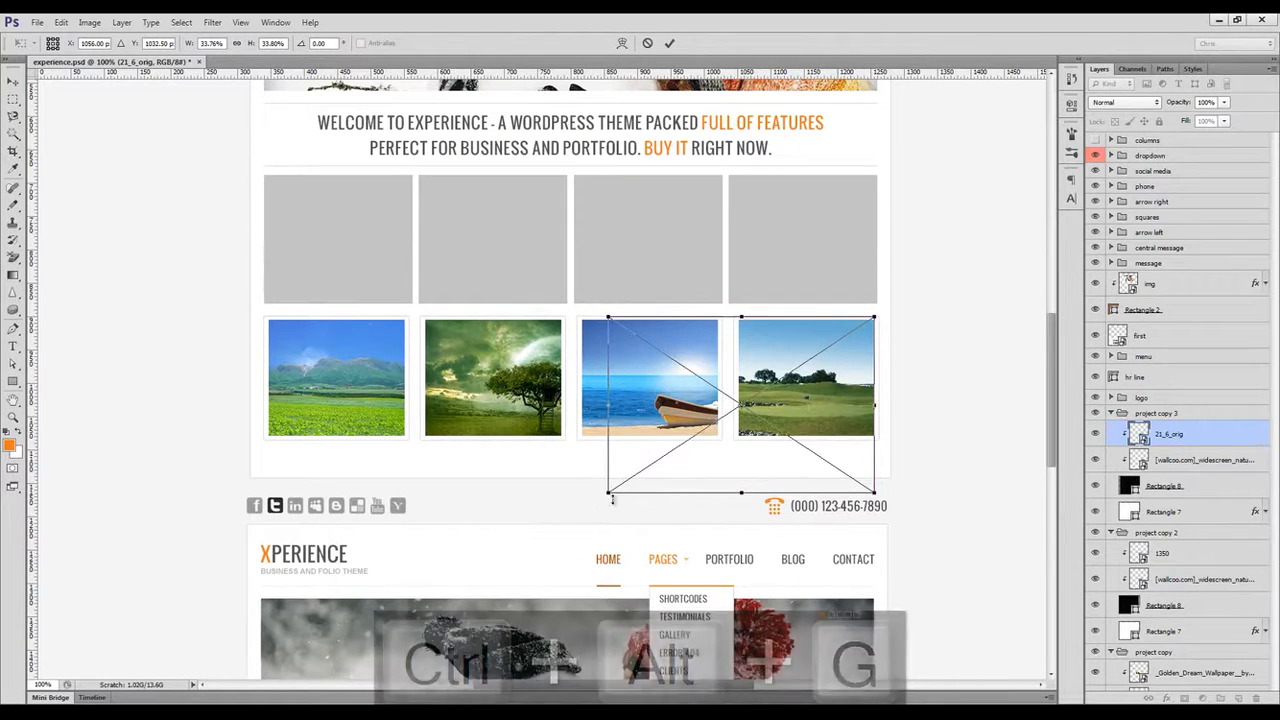
{"action": "left_click_drag", "start_coordinate": [610, 462], "coordinate": [680, 460]}
{"action": "key", "text": "Return"}
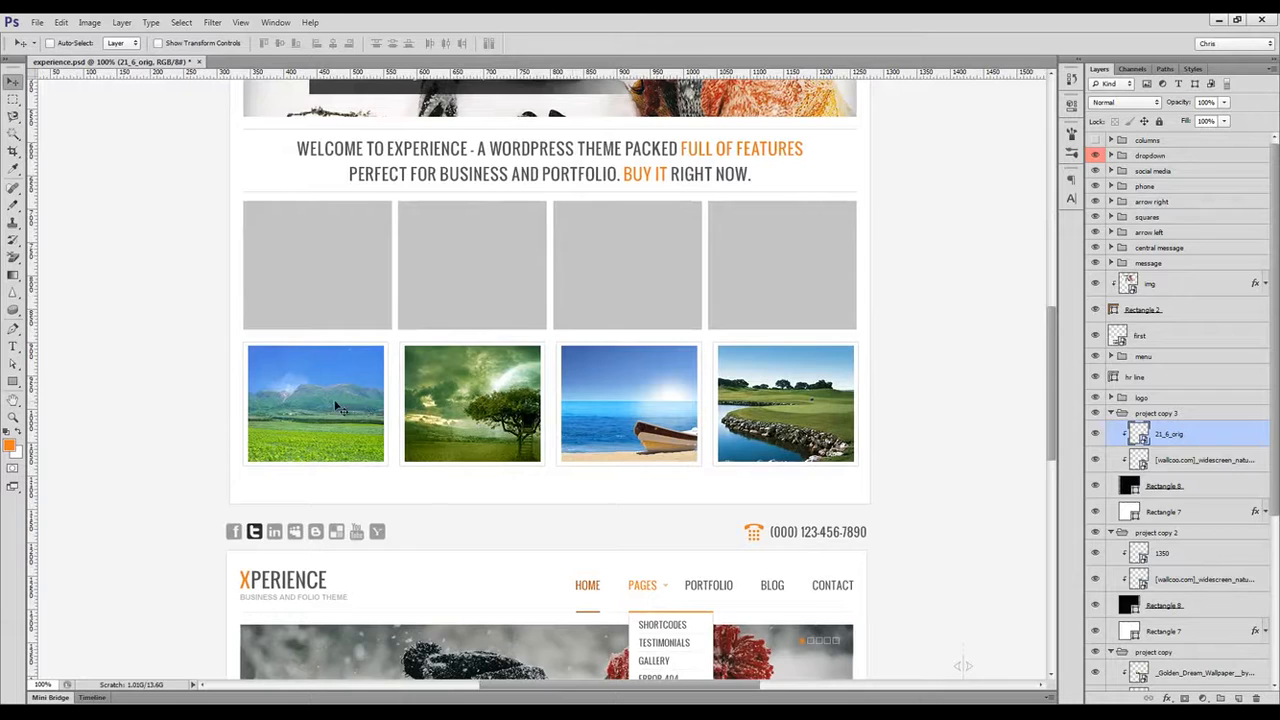
Draw an orange circle with the Ellipse tool near the middle of the first thumbnail, above its landscape image.
{"action": "left_click", "coordinate": [300, 404], "text": "ctrl"}
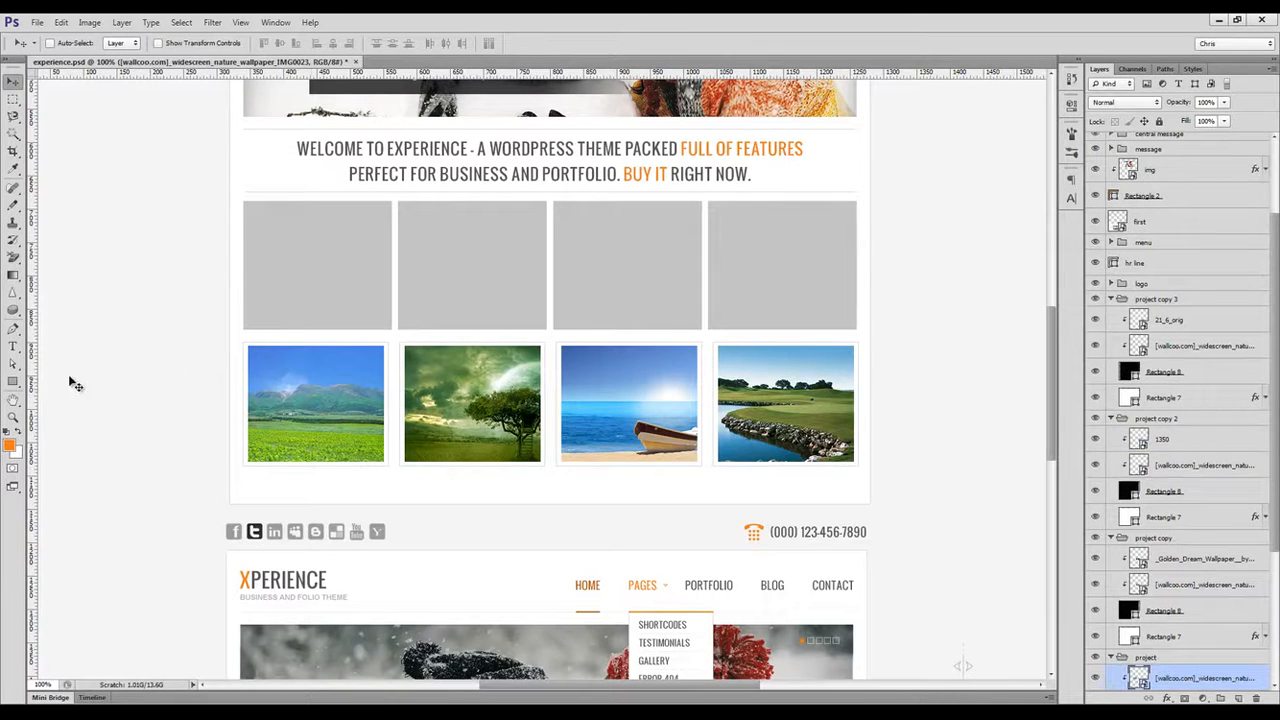
{"action": "left_click_drag", "start_coordinate": [17, 381], "coordinate": [45, 406]}
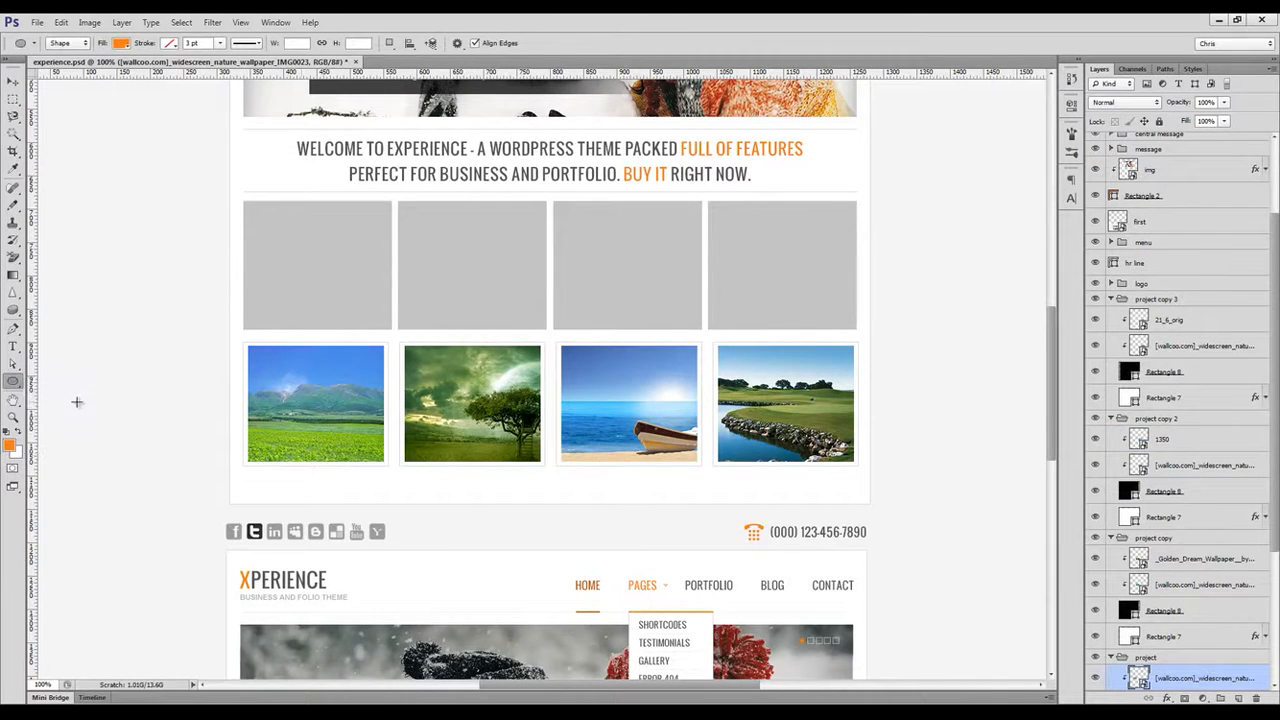
{"action": "mouse_move", "coordinate": [316, 412]}
{"action": "left_mouse_down"}
{"action": "mouse_move", "coordinate": [290, 392]}
{"action": "mouse_move", "coordinate": [356, 434]}
{"action": "mouse_move", "coordinate": [310, 405]}
{"action": "left_mouse_up"}
Centre the orange circle within the first thumbnail's image area and lower its opacity to 71%.
{"action": "key", "text": "v"}
{"action": "key", "text": "m"}
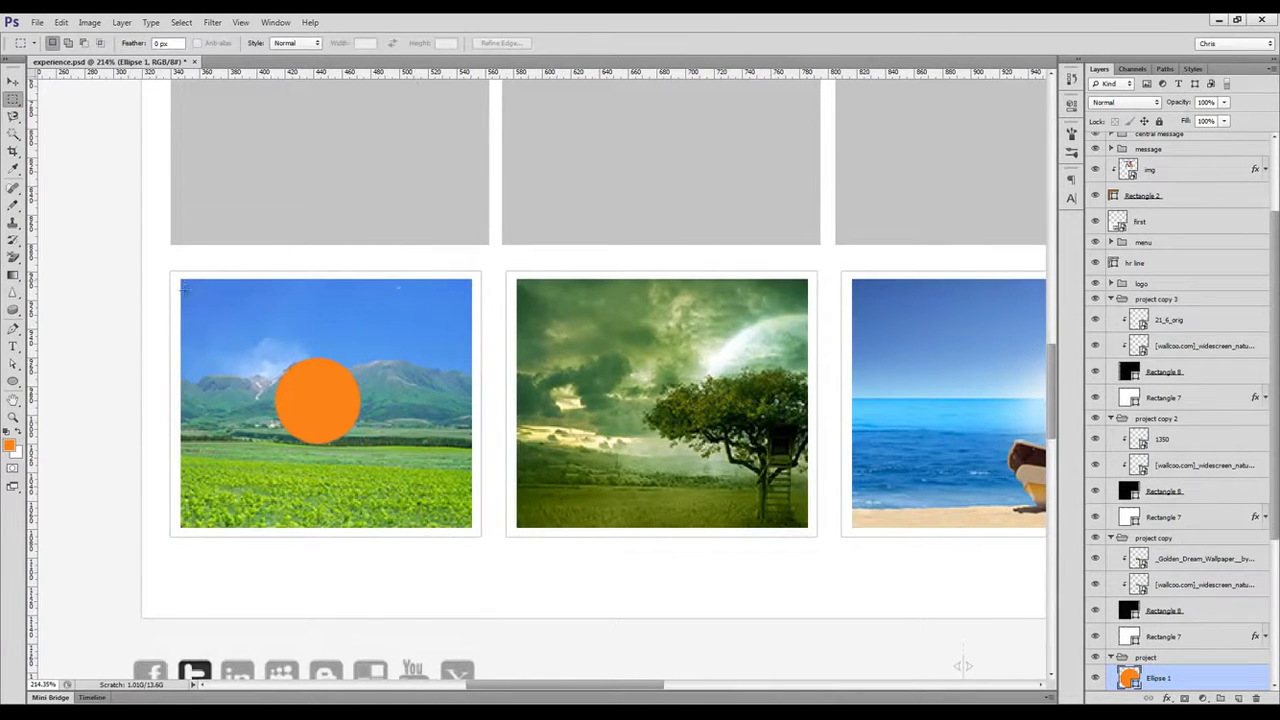
{"action": "left_click_drag", "start_coordinate": [181, 280], "coordinate": [471, 526]}
{"action": "key", "text": "v"}
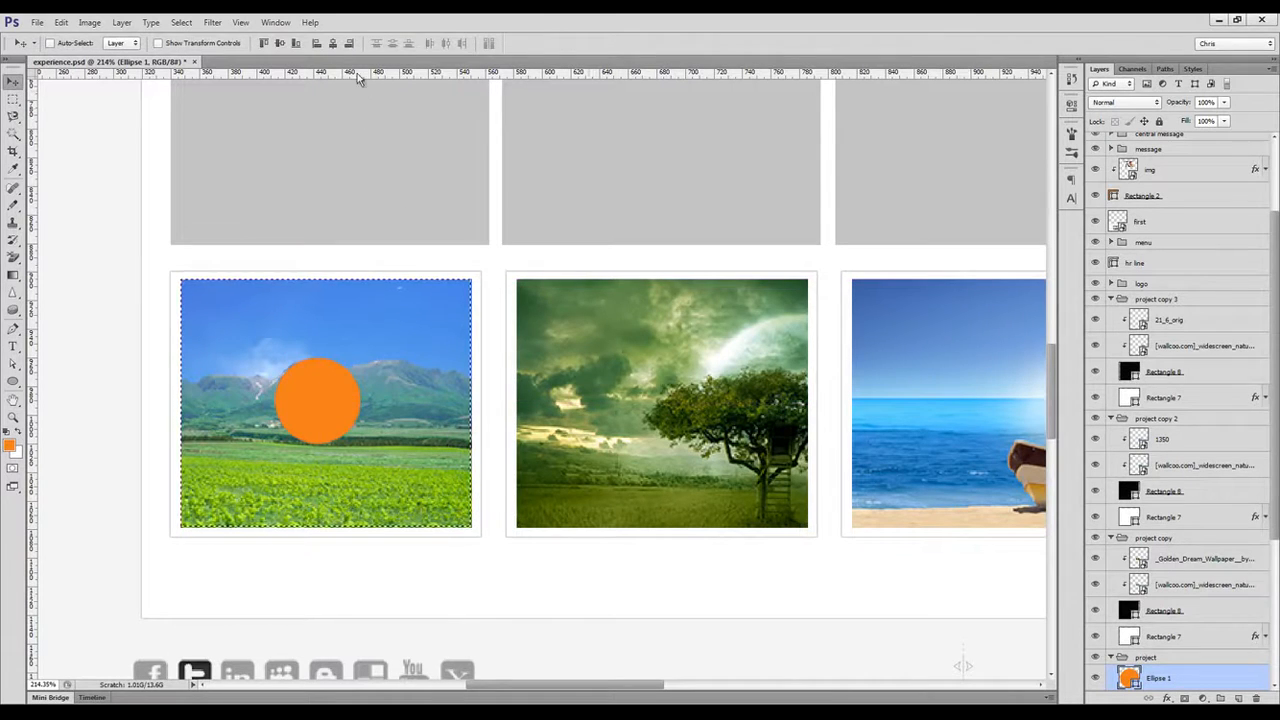
{"action": "left_click", "coordinate": [333, 44]}
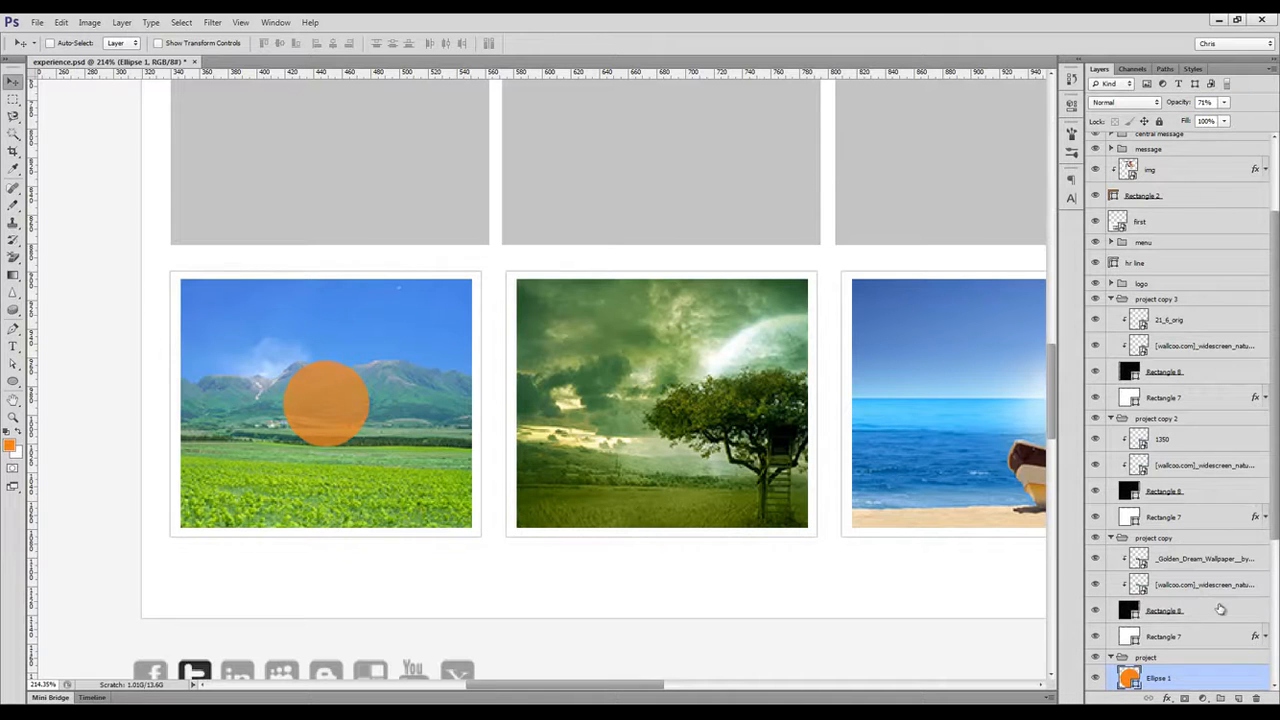
Change the circle's fill colour to white (ffffff).
{"action": "double_click", "coordinate": [1128, 678]}
{"action": "left_click", "coordinate": [815, 339]}
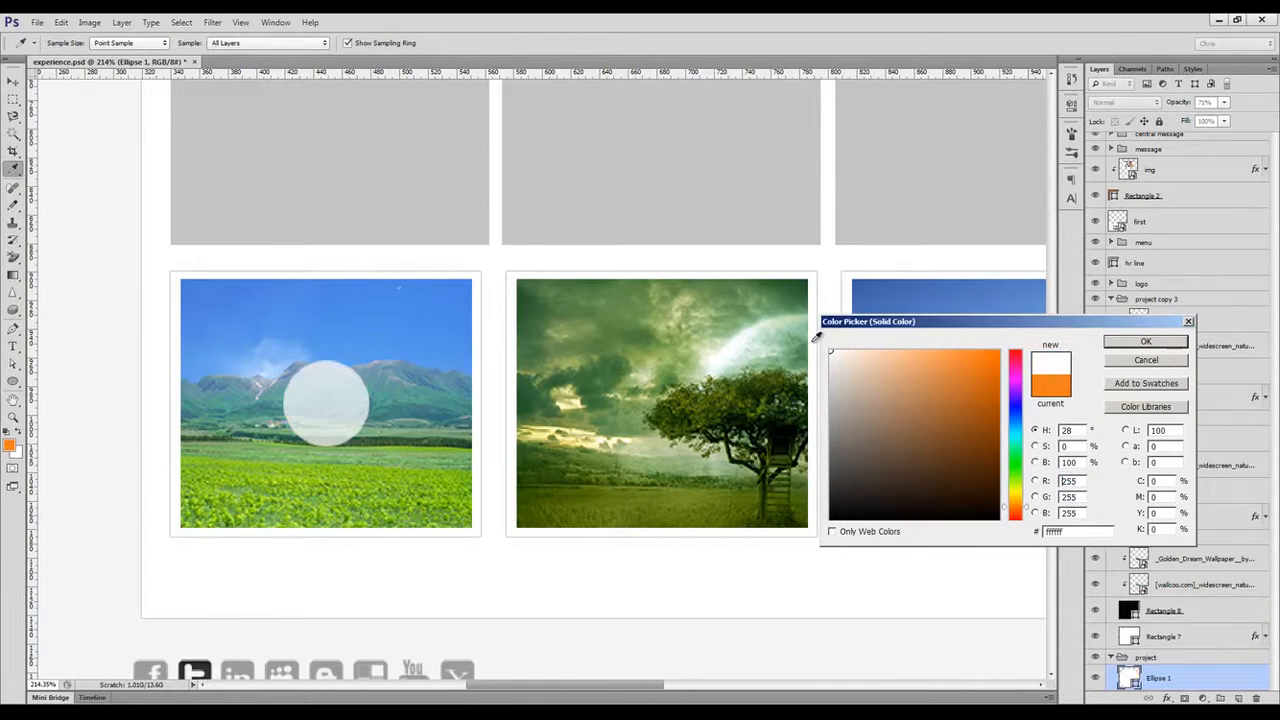
Recolor the circle over the first project image to black (000000).
{"action": "left_click_drag", "start_coordinate": [835, 497], "coordinate": [830, 522]}
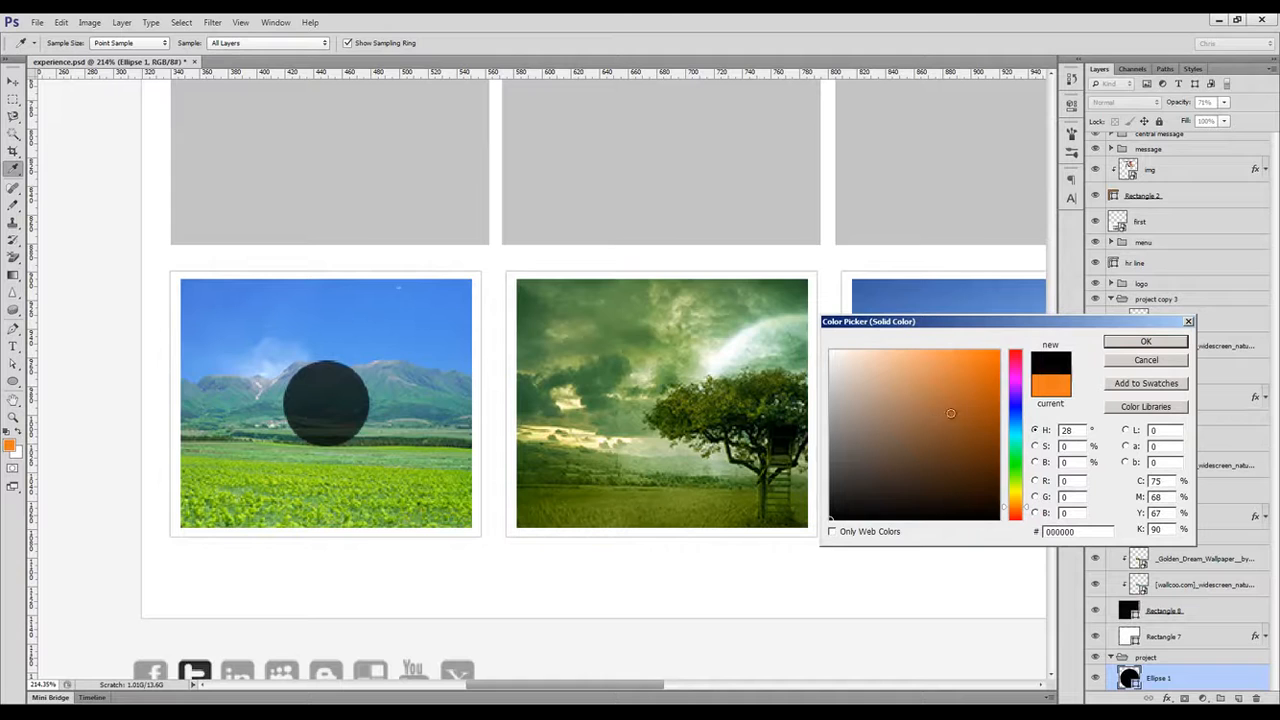
{"action": "left_click", "coordinate": [1118, 347]}
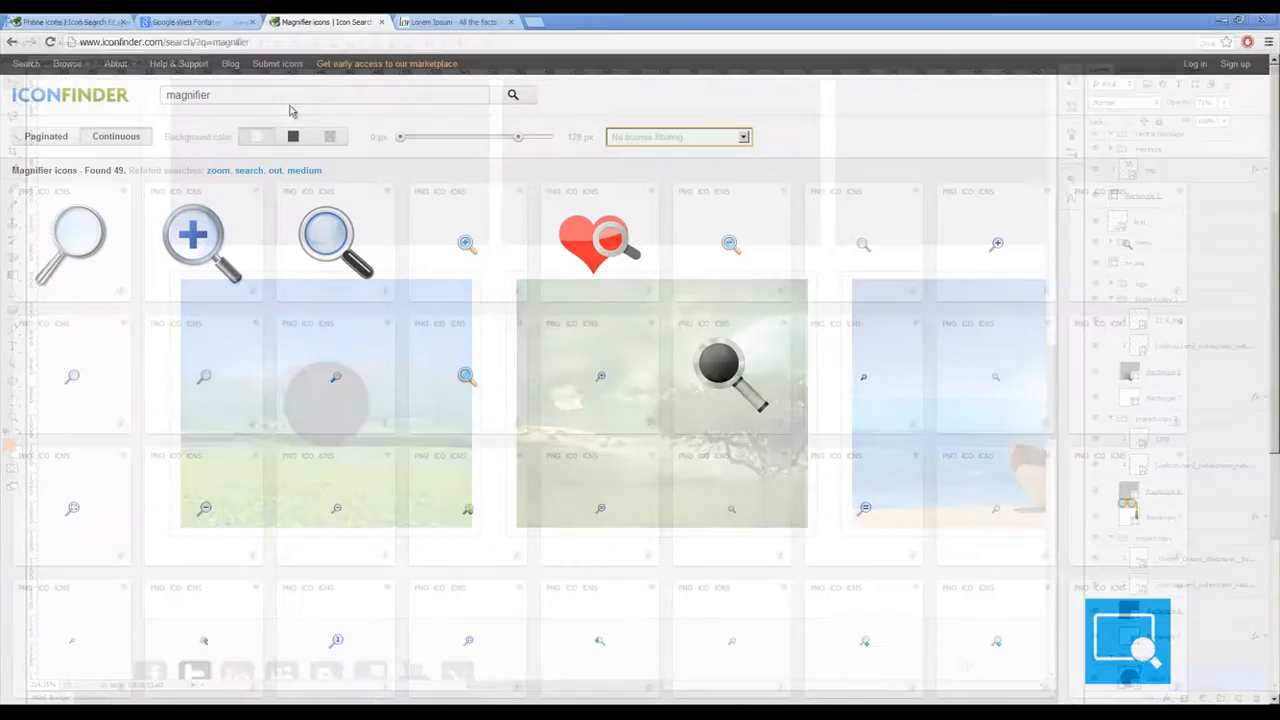
Search Iconfinder for "search" icons allowed for commercial use, download the bold black magnifier as PNG, and return to Photoshop.
{"action": "type", "text": "search"}
{"action": "key", "text": "Return"}
{"action": "left_click", "coordinate": [652, 137]}
{"action": "left_click", "coordinate": [648, 164]}
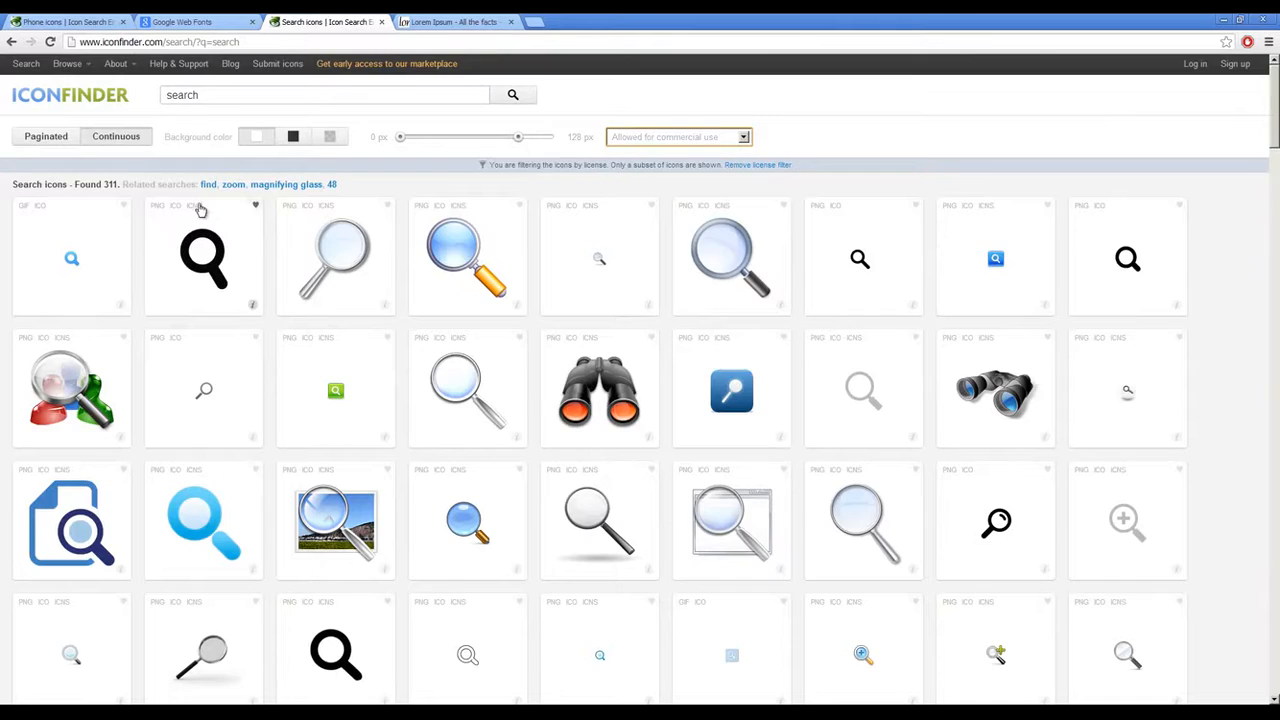
{"action": "left_click", "coordinate": [157, 207]}
{"action": "left_click", "coordinate": [1222, 20]}
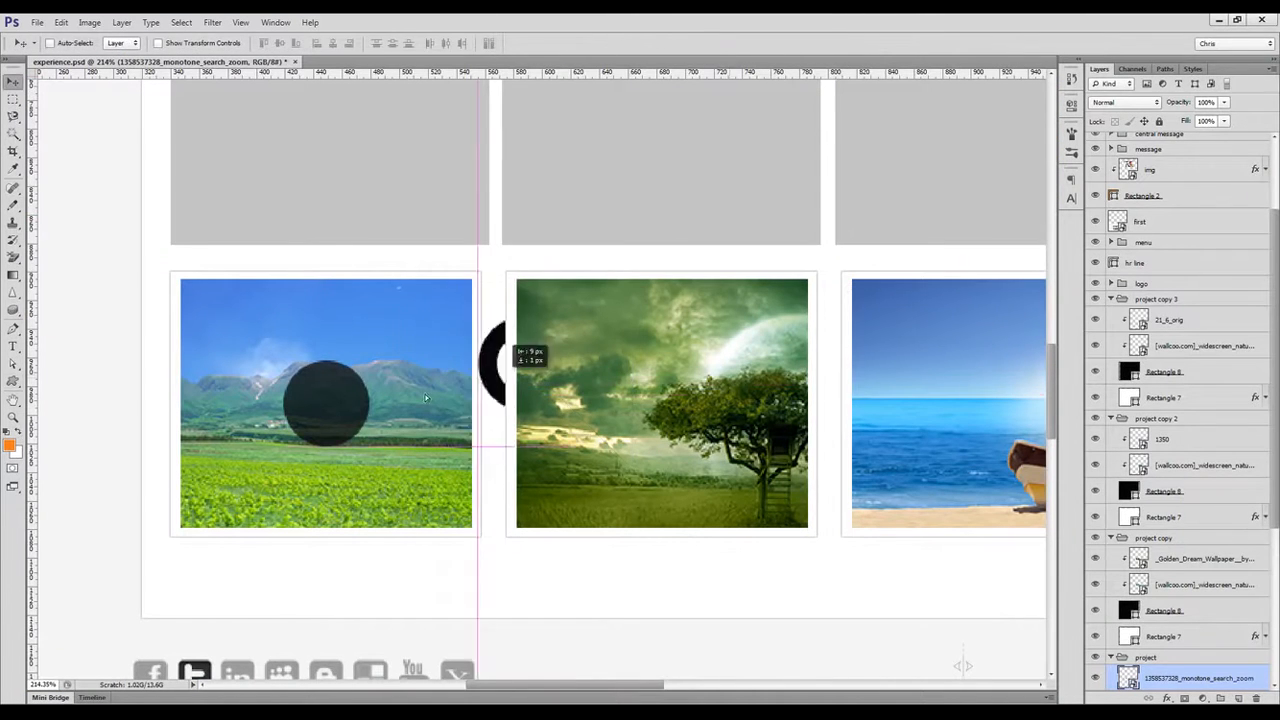
Scale the magnifier icon down so it fits inside the dark circle on the first project image.
{"action": "key", "text": "ctrl+t"}
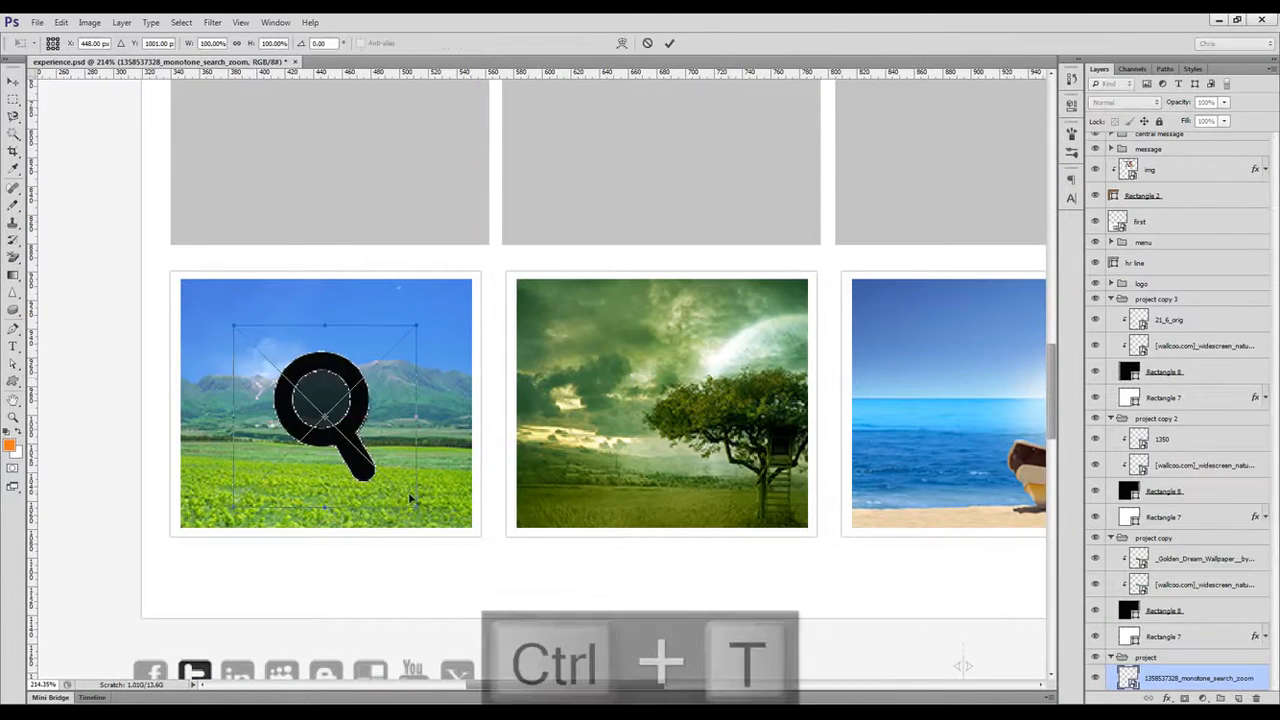
{"action": "left_click_drag", "start_coordinate": [416, 507], "coordinate": [338, 415]}
{"action": "key", "text": "Return"}
Apply a white Color Overlay layer style to the magnifier icon.
{"action": "left_click", "coordinate": [1167, 698]}
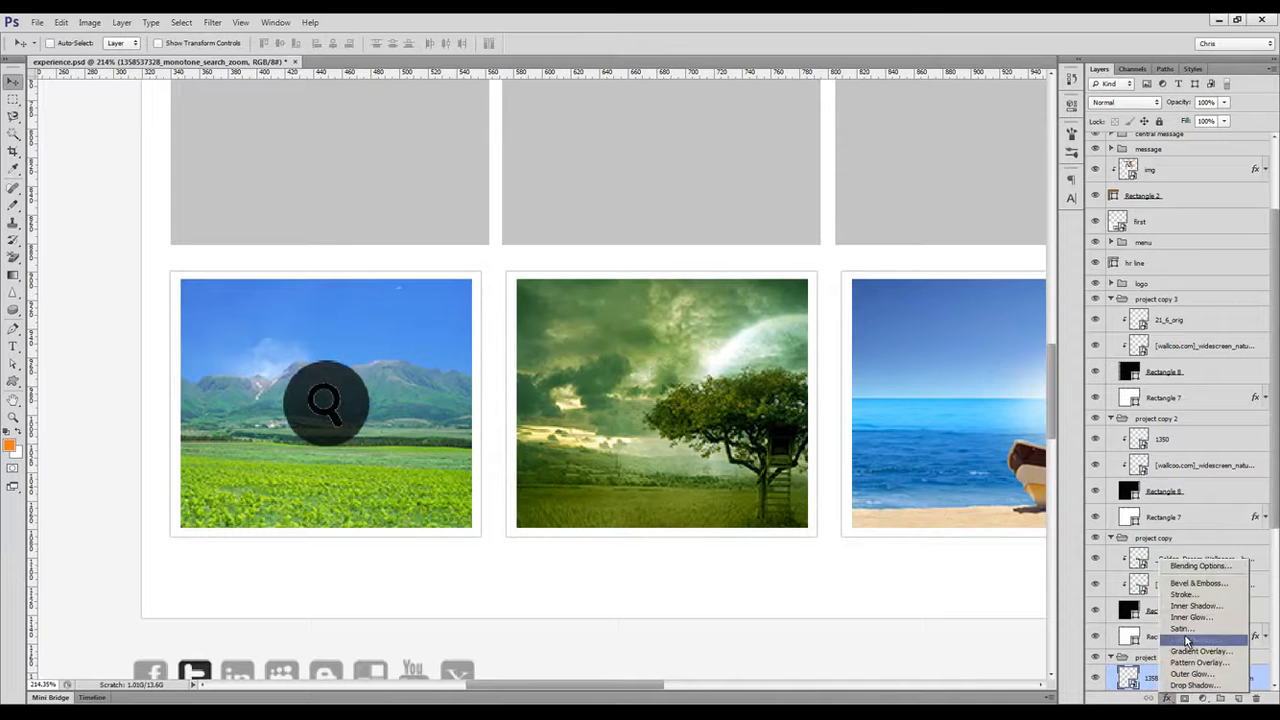
{"action": "left_click", "coordinate": [1187, 641]}
{"action": "left_click", "coordinate": [1111, 358]}
{"action": "left_click", "coordinate": [717, 267]}
{"action": "key", "text": "Return"}
{"action": "key", "text": "Return"}
Group the magnifier icon with the Ellipse 1 circle layer and name the group "hover".
{"action": "scroll", "coordinate": [1196, 657], "scroll_direction": "down", "scroll_amount": 2}
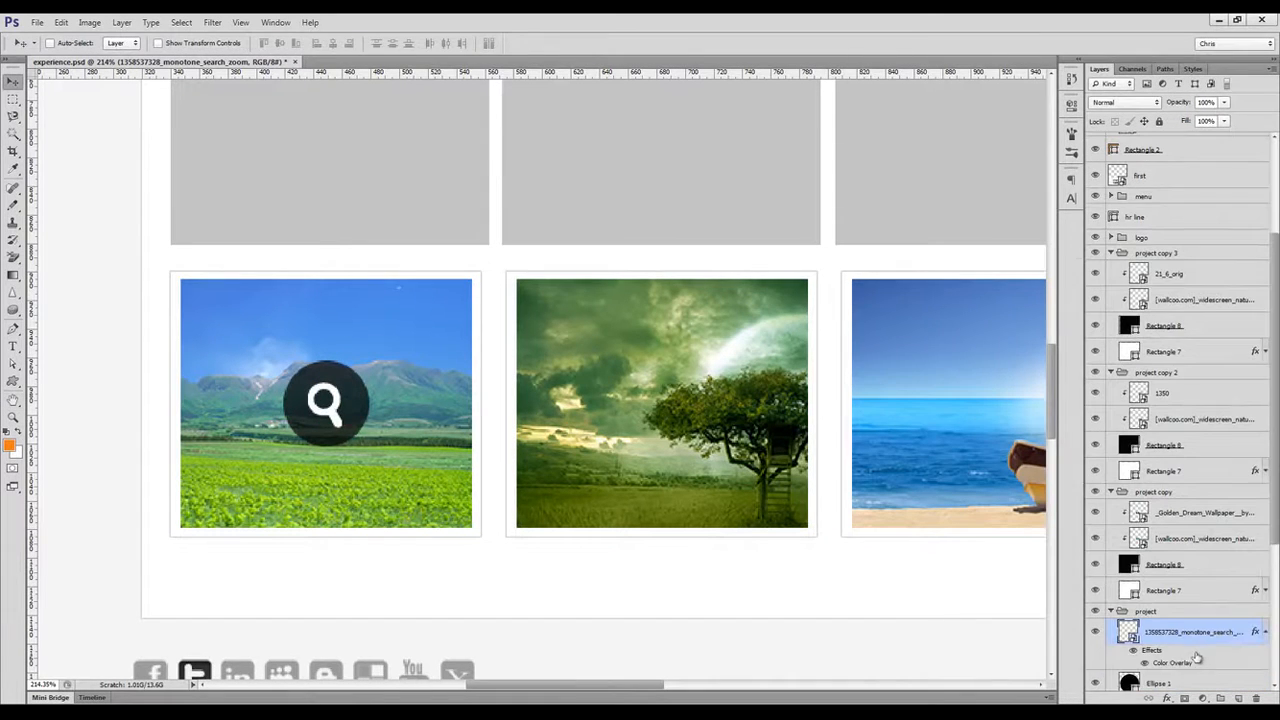
{"action": "left_click", "coordinate": [1177, 685], "text": "shift"}
{"action": "key", "text": "ctrl+g"}
{"action": "double_click", "coordinate": [1150, 626]}
{"action": "type", "text": "hover"}
{"action": "key", "text": "Return"}
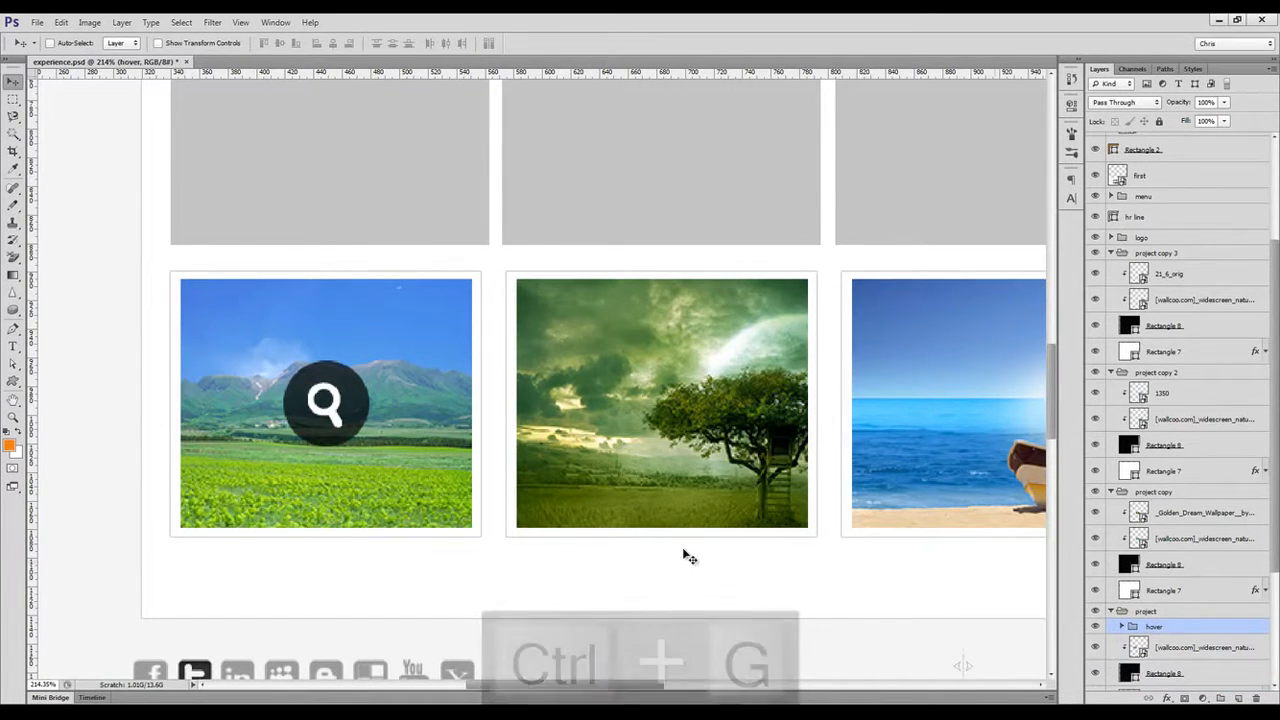
Select a rectangular area around the second, third and fourth project images and add a Black & White adjustment layer masked to it.
{"action": "key", "text": "ctrl+1"}
{"action": "left_click_drag", "start_coordinate": [543, 362], "coordinate": [543, 346]}
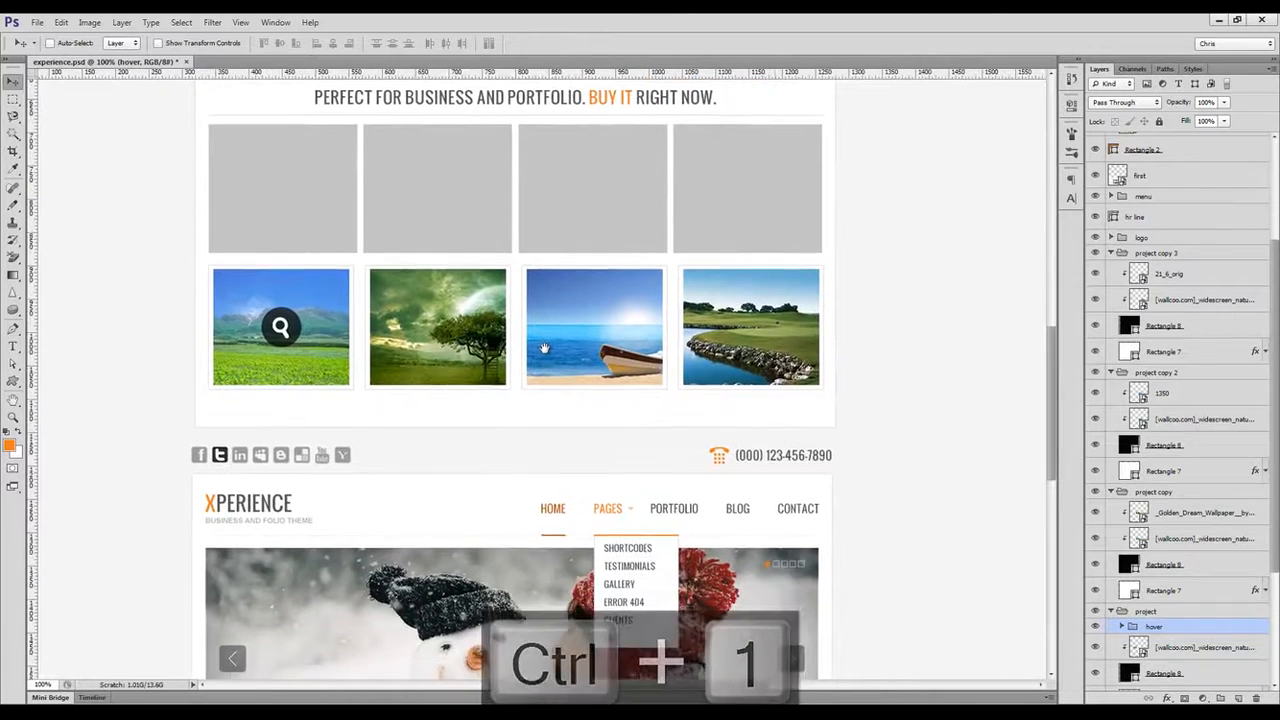
{"action": "key", "text": "m"}
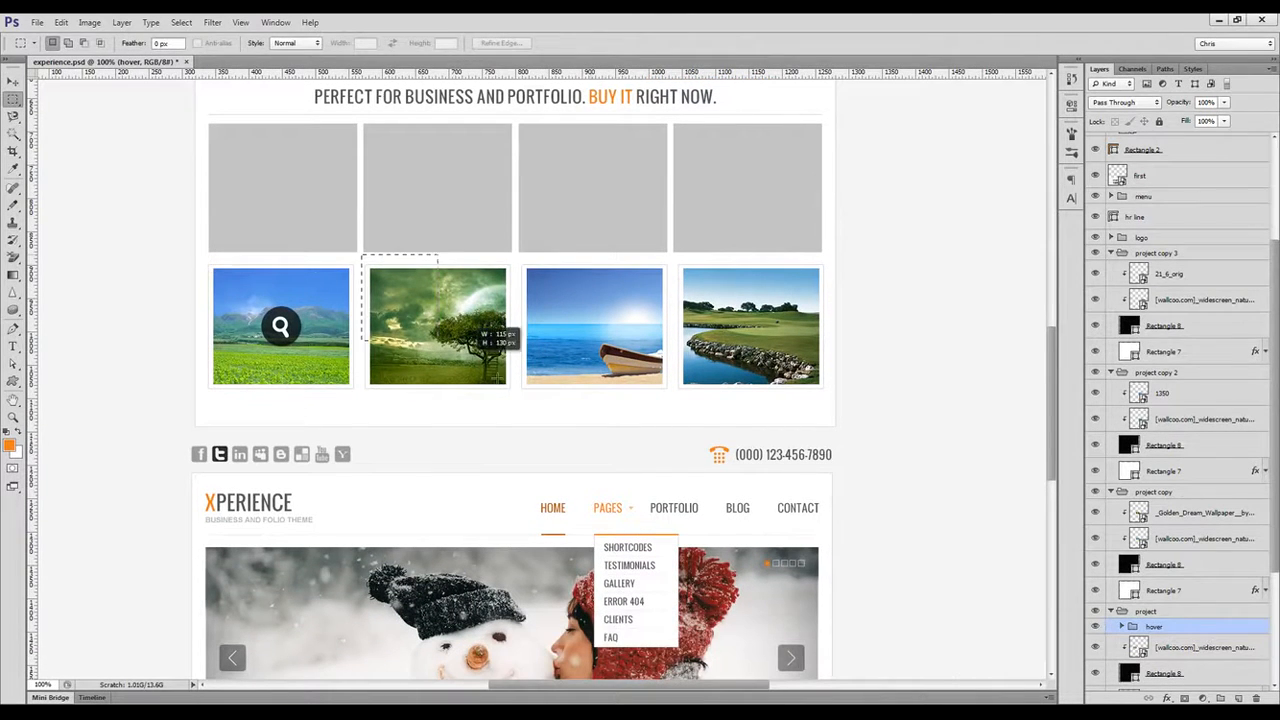
{"action": "left_click_drag", "start_coordinate": [465, 361], "coordinate": [833, 406]}
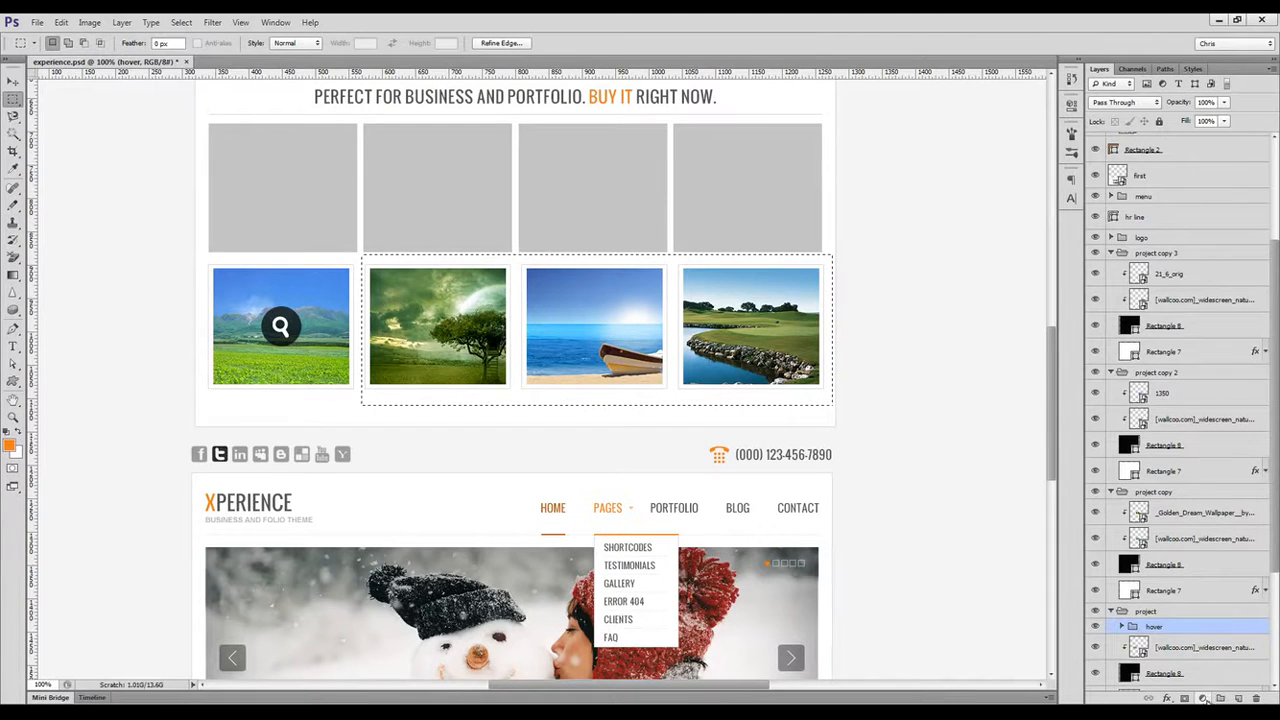
{"action": "left_click", "coordinate": [1204, 699]}
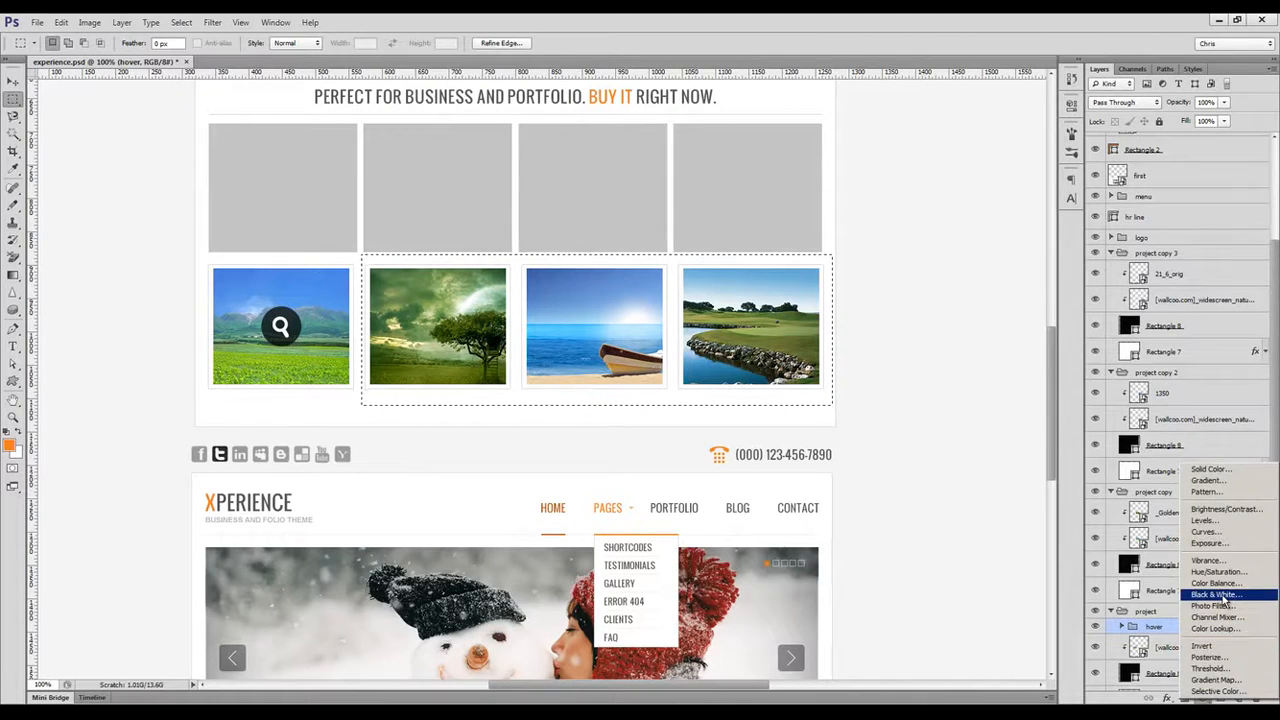
{"action": "left_click", "coordinate": [1216, 595]}
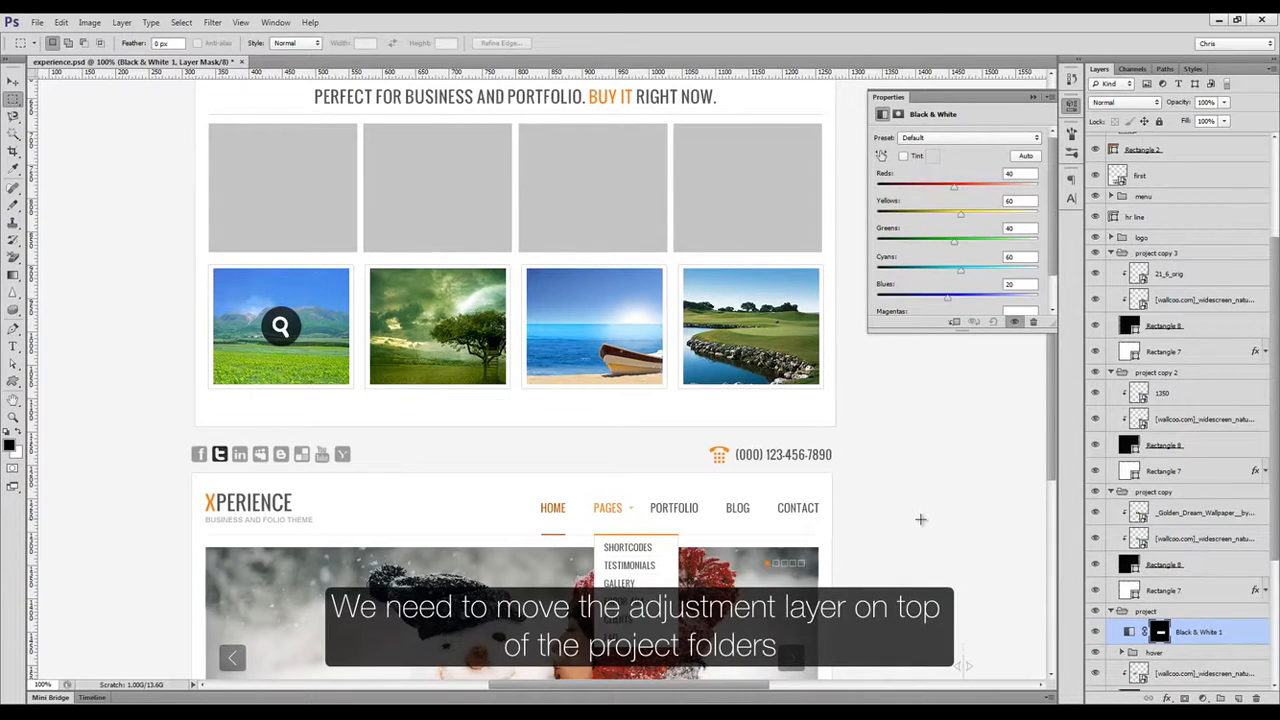
Move the Black & White 1 adjustment layer above the project copy 3 group and collapse the project copy groups.
{"action": "scroll", "coordinate": [1162, 590], "scroll_direction": "down", "scroll_amount": 3}
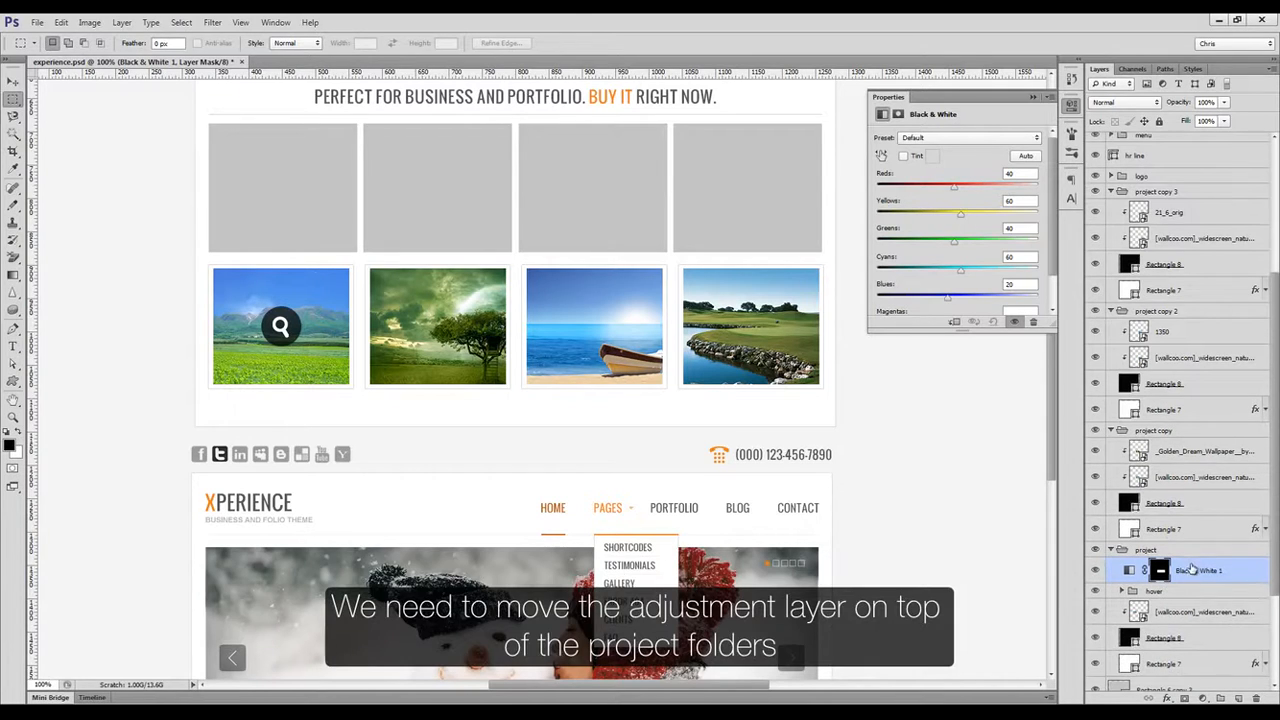
{"action": "left_click_drag", "start_coordinate": [1160, 570], "coordinate": [1176, 190]}
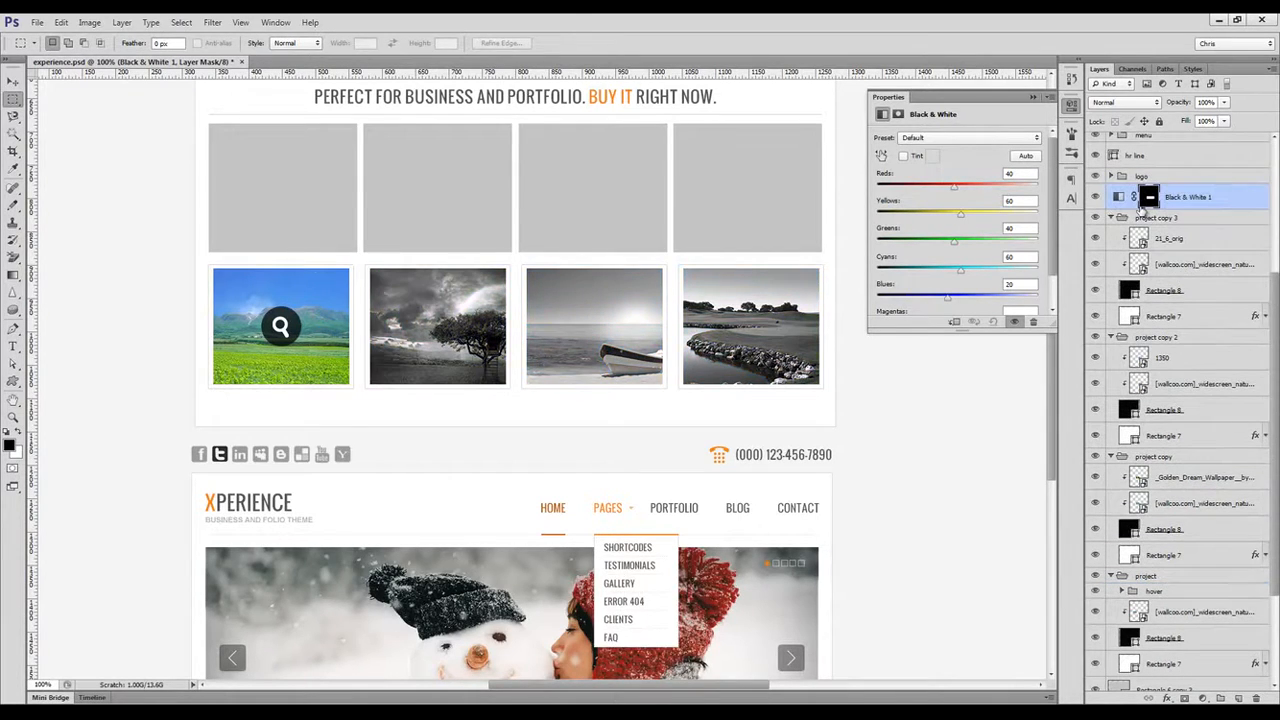
{"action": "left_click", "coordinate": [1111, 218]}
{"action": "left_click", "coordinate": [1112, 243]}
{"action": "left_click", "coordinate": [1112, 322]}
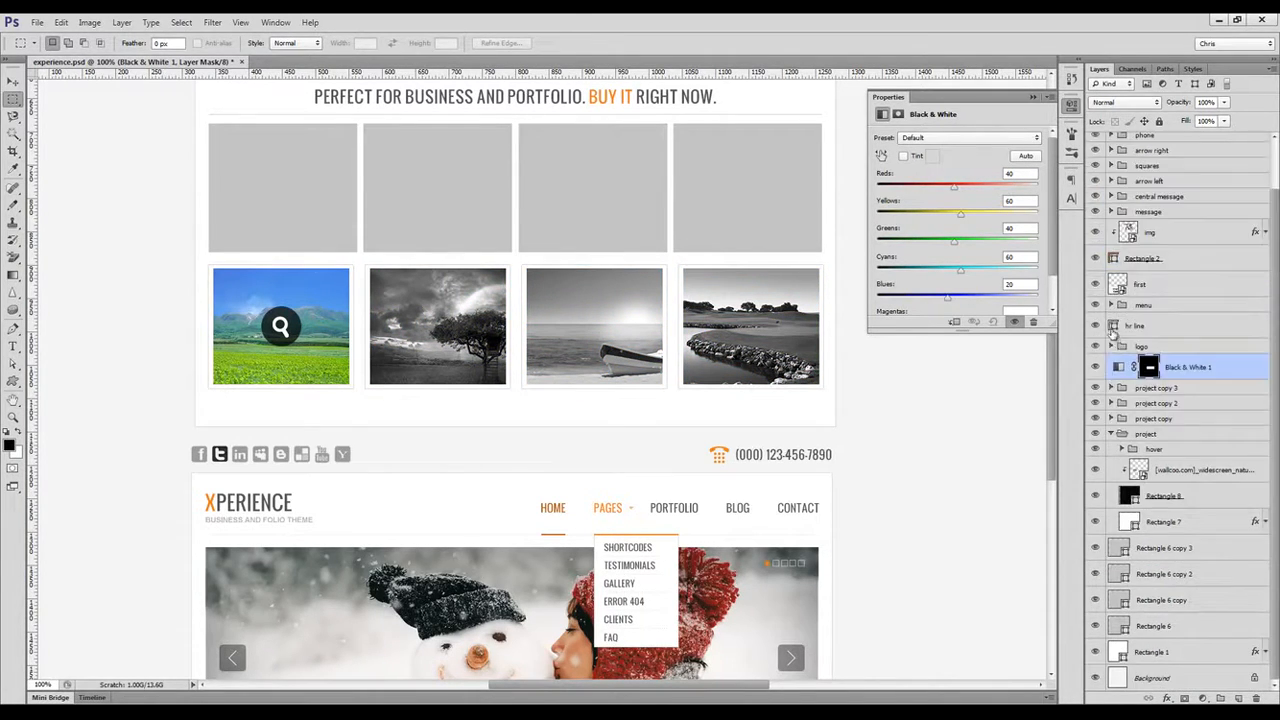
Delete the four gray placeholder rectangles, Rectangle 6 and its three copies.
{"action": "left_click", "coordinate": [1180, 548]}
{"action": "left_click", "coordinate": [1180, 628], "text": "shift"}
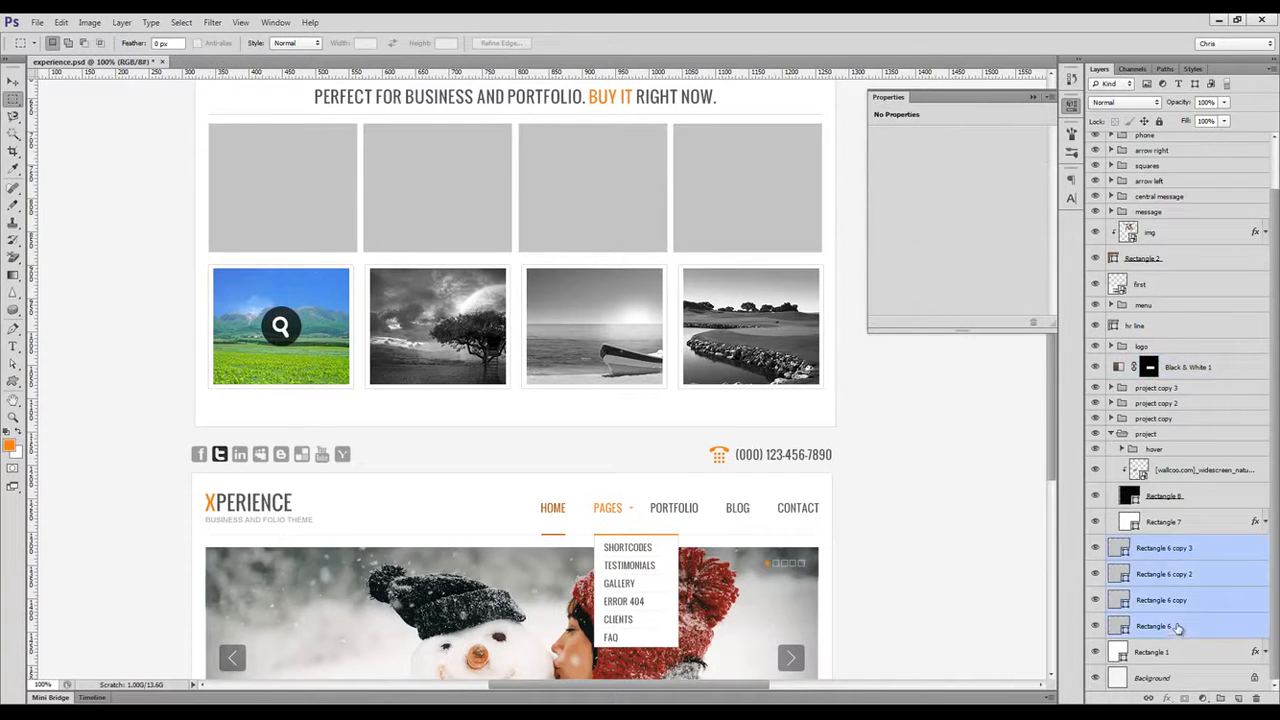
{"action": "key", "text": "Delete"}
Move the four project groups together with the Black & White adjustment up to just below the welcome message, nudging them down 5 px.
{"action": "left_click", "coordinate": [1178, 486]}
{"action": "key", "text": "v"}
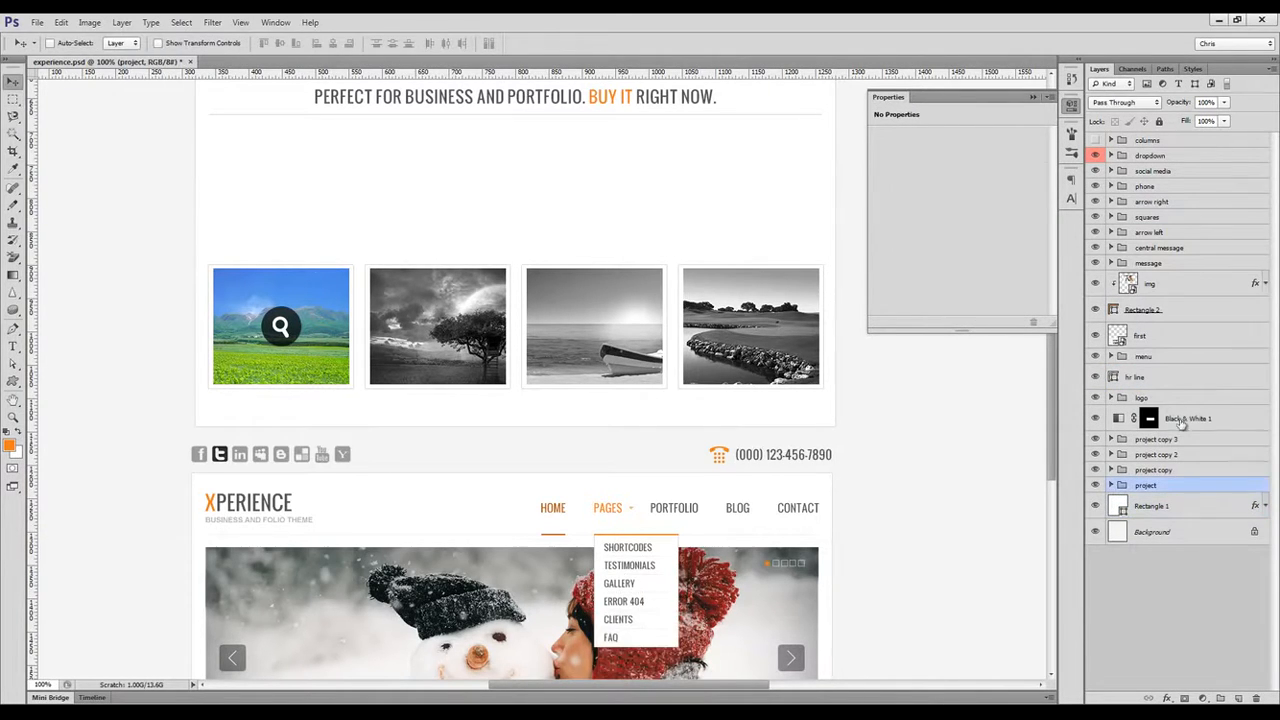
{"action": "left_click", "coordinate": [1184, 418], "text": "shift"}
{"action": "scroll", "coordinate": [568, 386], "scroll_direction": "up", "scroll_amount": 3}
{"action": "left_click_drag", "start_coordinate": [567, 406], "coordinate": [570, 273]}
{"action": "scroll", "coordinate": [596, 370], "scroll_direction": "up", "scroll_amount": 2}
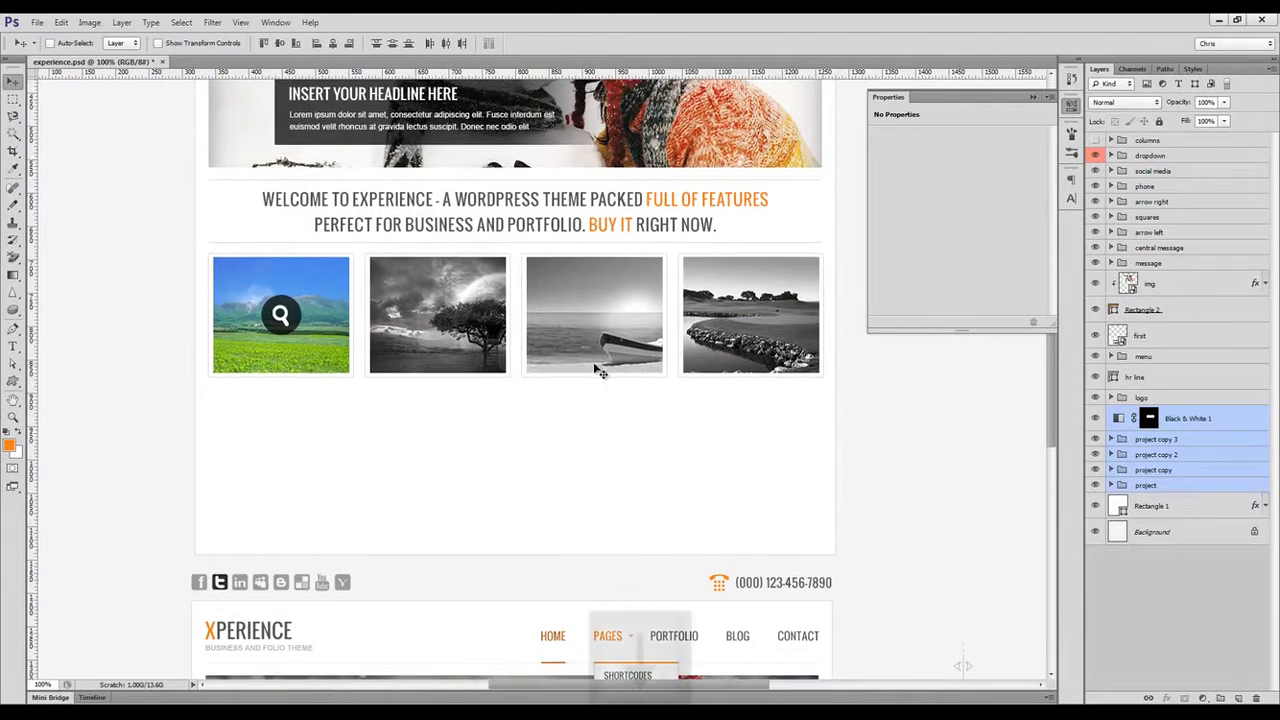
{"action": "key", "text": "Down"}
{"action": "key", "text": "Down"}
{"action": "key", "text": "Down"}
{"action": "key", "text": "Down"}
{"action": "key", "text": "Down"}
Raise the reference layout on the page and shift the project row with its adjustment layer down to leave room for a title.
{"action": "scroll", "coordinate": [590, 450], "scroll_direction": "down", "scroll_amount": 4}
{"action": "left_click_drag", "start_coordinate": [585, 527], "coordinate": [589, 469]}
{"action": "left_click", "coordinate": [1187, 418]}
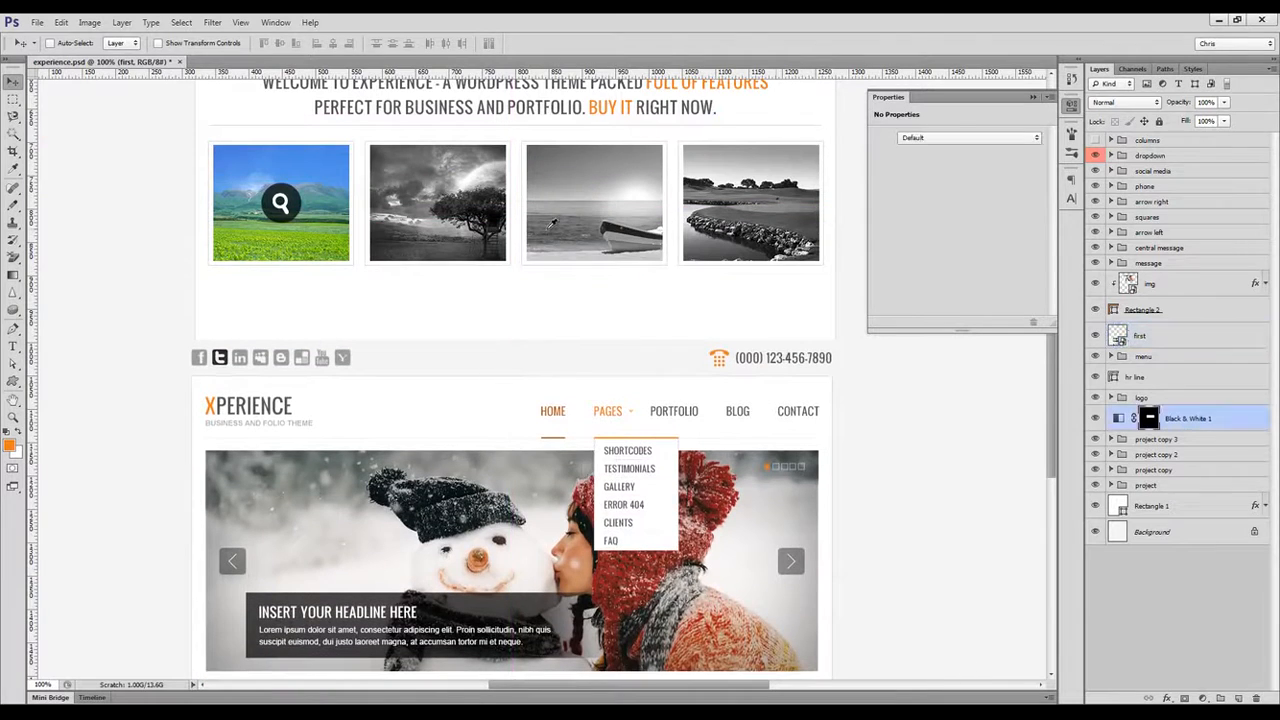
{"action": "left_click", "coordinate": [1145, 485], "text": "shift"}
{"action": "left_click_drag", "start_coordinate": [641, 231], "coordinate": [641, 266]}
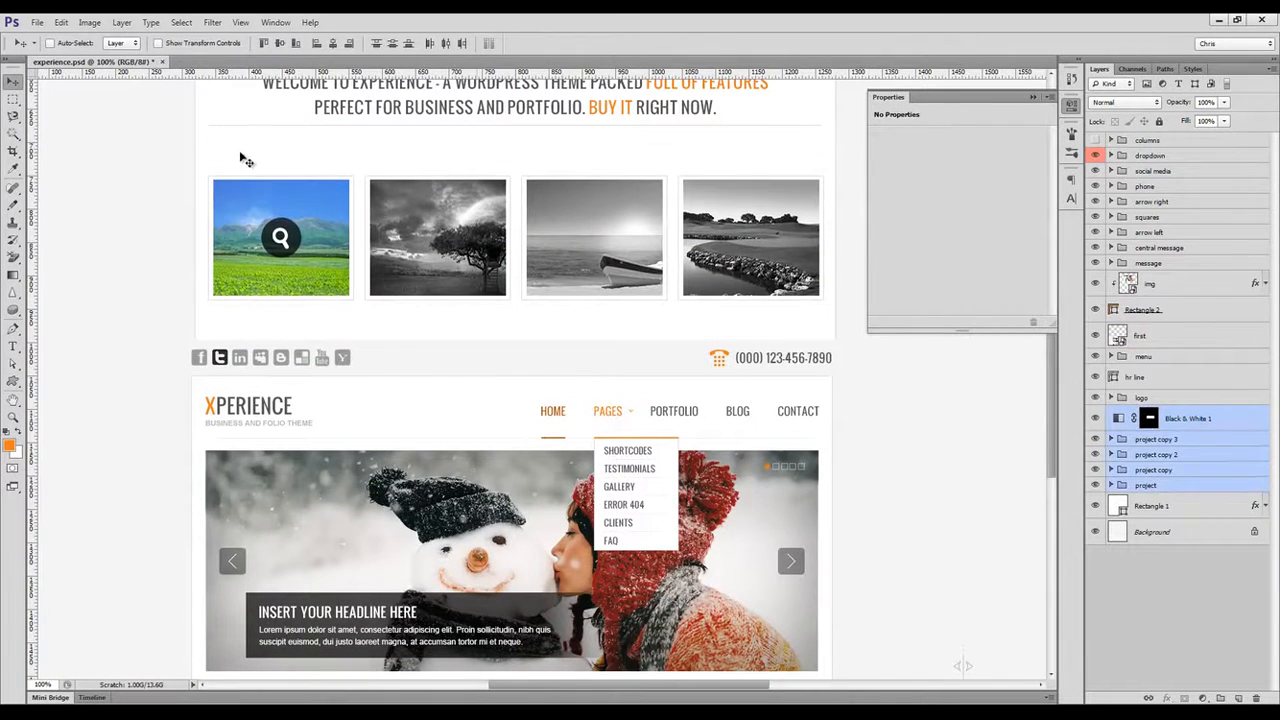
Add the left-aligned title "RECENT PROJECTS" above the first project image.
{"action": "key", "text": "t"}
{"action": "left_click", "coordinate": [218, 150]}
{"action": "type", "text": "RECENT PROJE"}
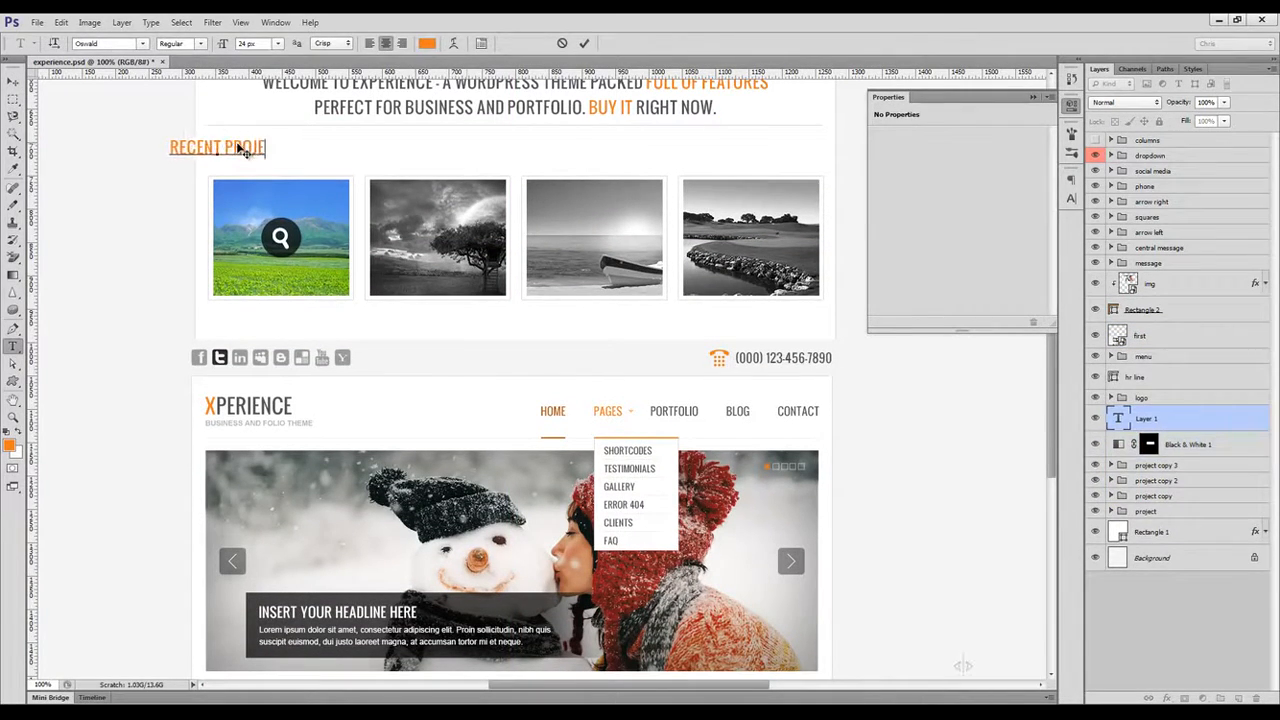
{"action": "type", "text": "CTS"}
{"action": "key", "text": "ctrl+a"}
{"action": "left_click", "coordinate": [369, 43]}
Set the Recent Projects title's color to #444 and its font size to 18 px.
{"action": "left_click", "coordinate": [427, 43]}
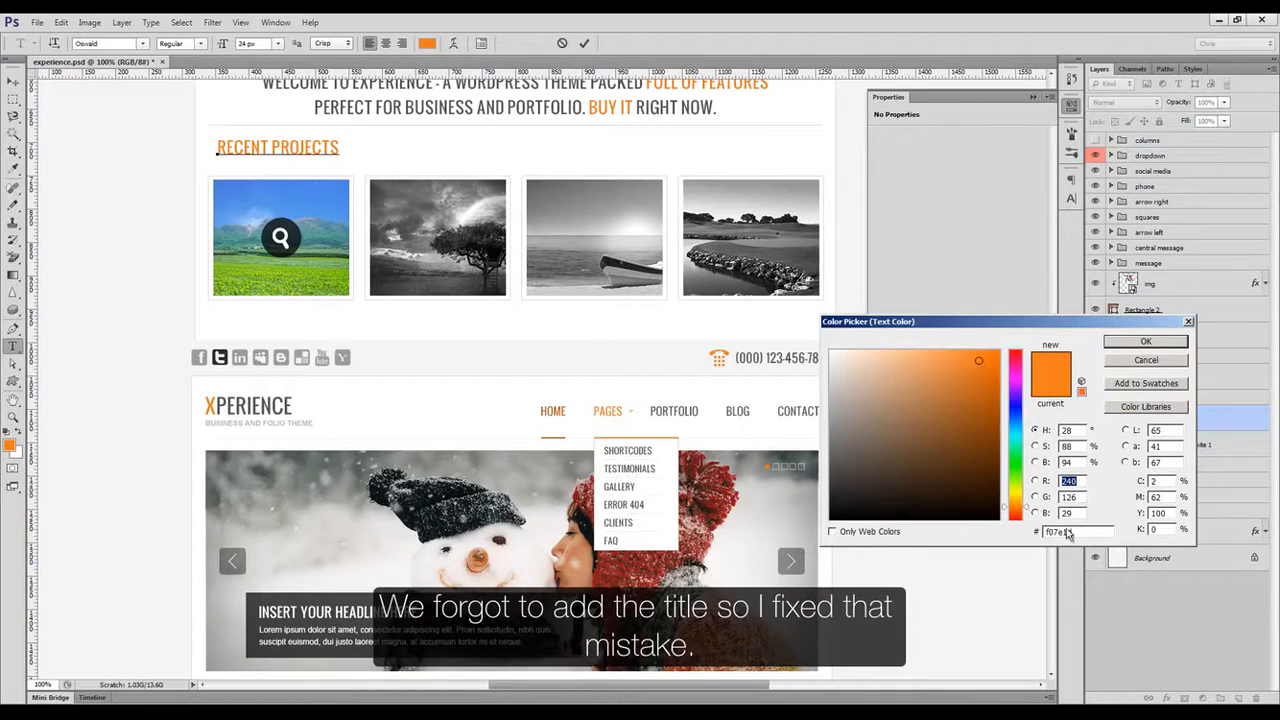
{"action": "type", "text": "444"}
{"action": "left_click", "coordinate": [1146, 342]}
{"action": "left_click", "coordinate": [1072, 106]}
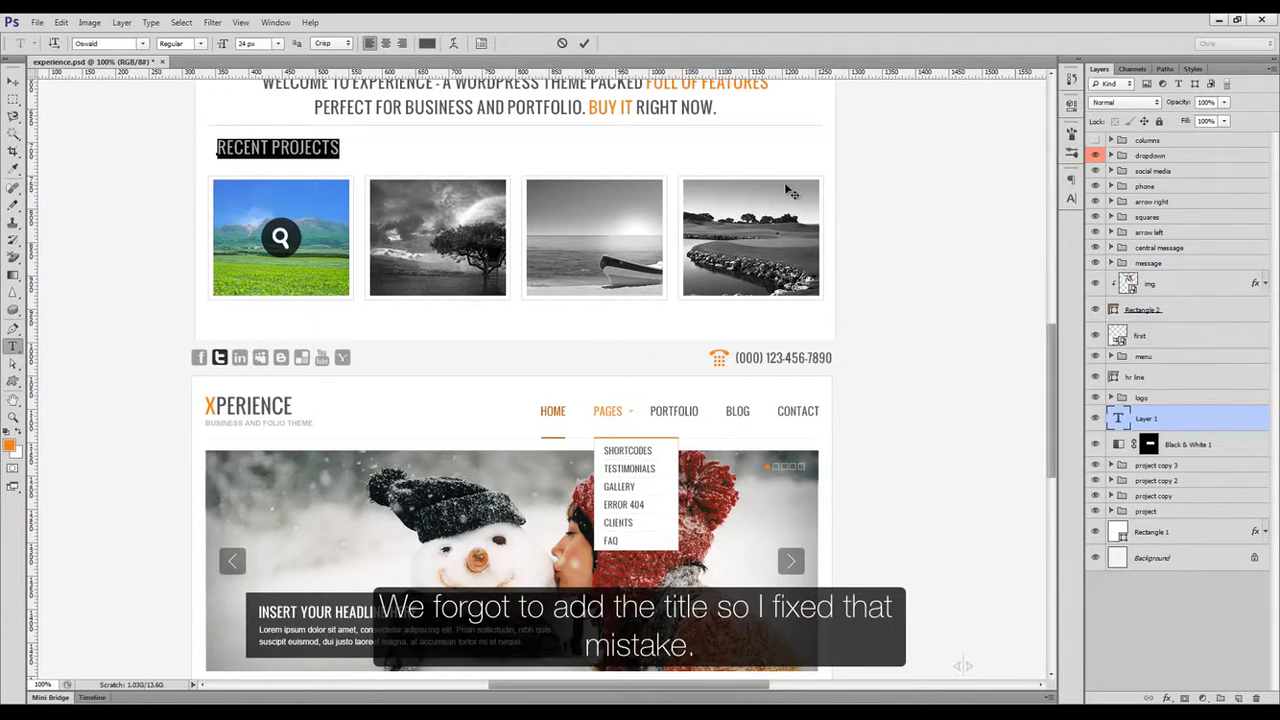
{"action": "left_click", "coordinate": [1073, 197]}
{"action": "left_click", "coordinate": [976, 206]}
{"action": "left_click", "coordinate": [955, 316]}
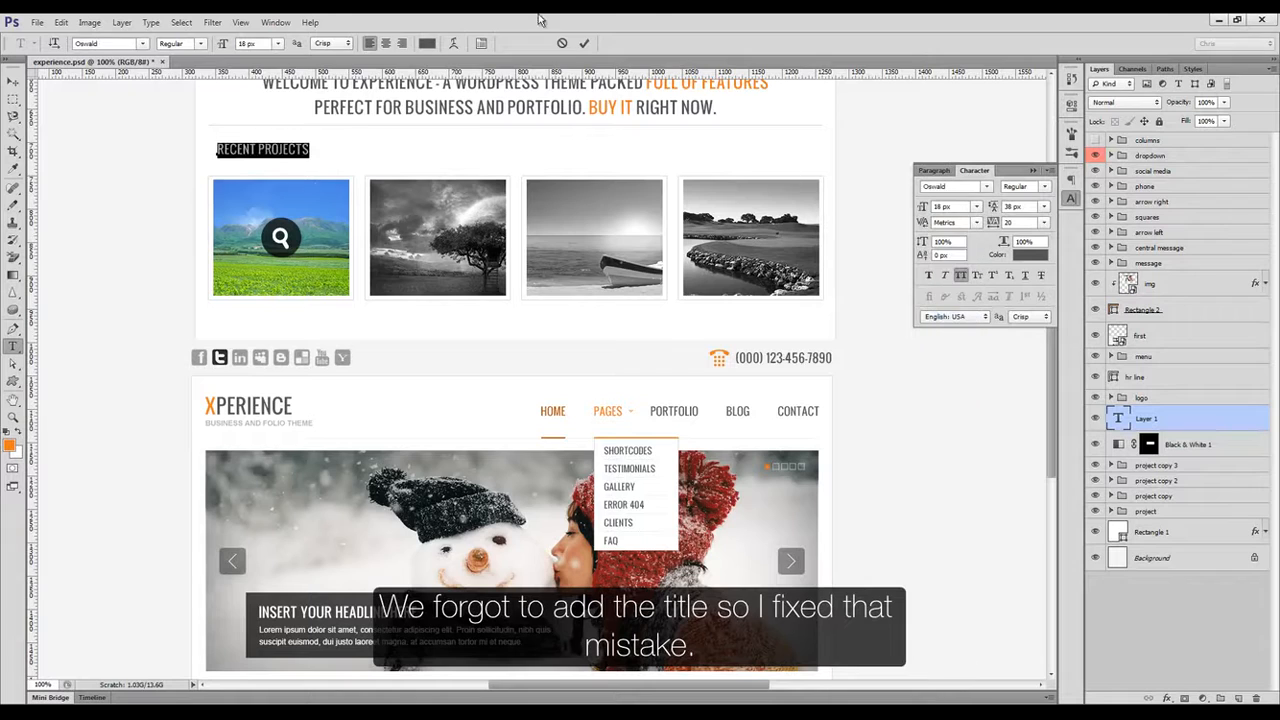
{"action": "left_click", "coordinate": [584, 43]}
Align the Recent Projects title with the project row's left edge, about 13 px to the left, and nudge it up 6 px.
{"action": "key", "text": "v"}
{"action": "left_click_drag", "start_coordinate": [274, 150], "coordinate": [265, 150]}
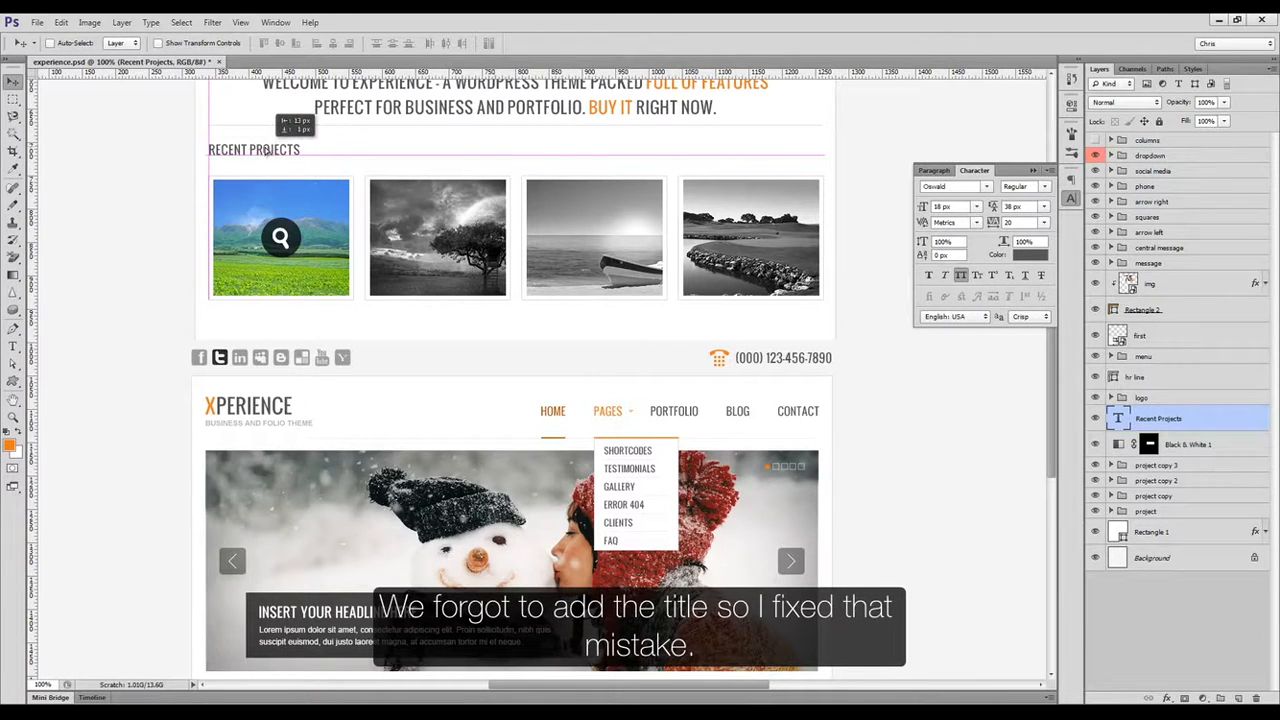
{"action": "key", "text": "Up"}
{"action": "key", "text": "Up"}
{"action": "key", "text": "Up"}
{"action": "key", "text": "Up"}
{"action": "key", "text": "Up"}
{"action": "key", "text": "Up"}
Move the project groups and the Black & White adjustment up 20 px, closer to the Recent Projects title.
{"action": "left_click", "coordinate": [1242, 444]}
{"action": "left_click", "coordinate": [1167, 511], "text": "shift"}
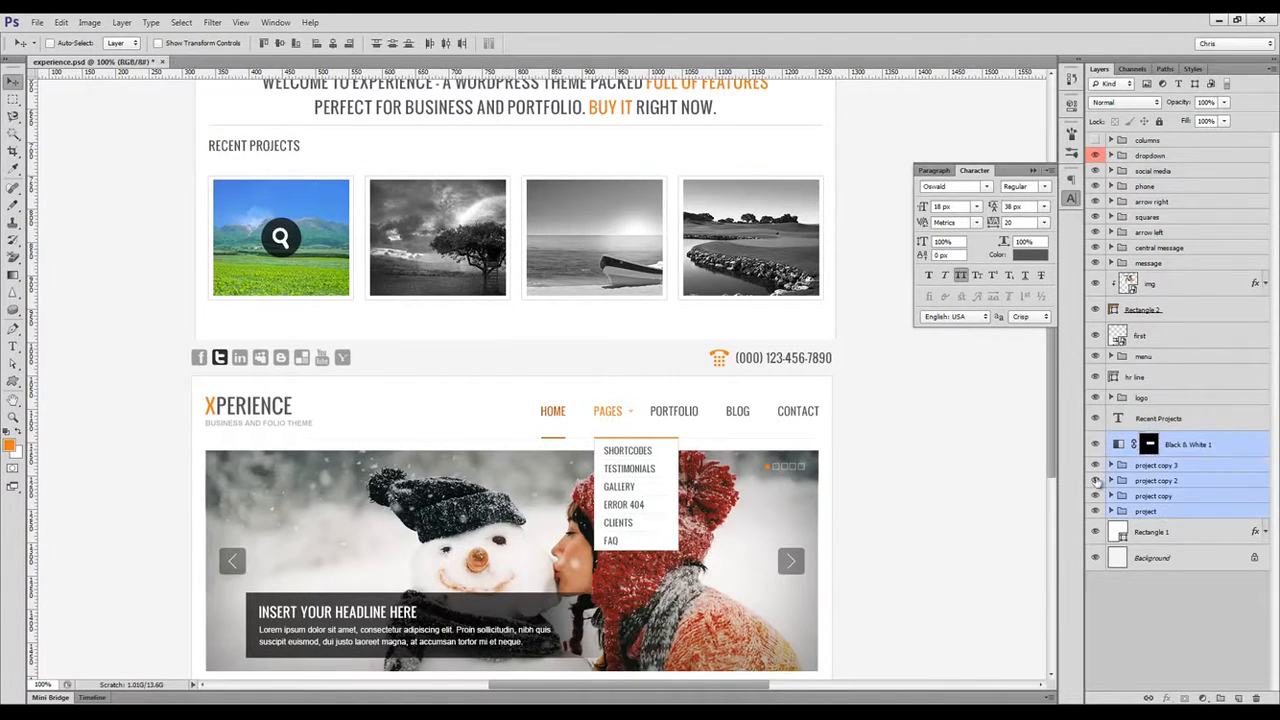
{"action": "key", "text": "shift+Up"}
{"action": "key", "text": "shift+Up"}
Select the reference layout layer "first" and move it up so its Recent Projects section and separator are in view.
{"action": "scroll", "coordinate": [739, 384], "scroll_direction": "up", "scroll_amount": 1}
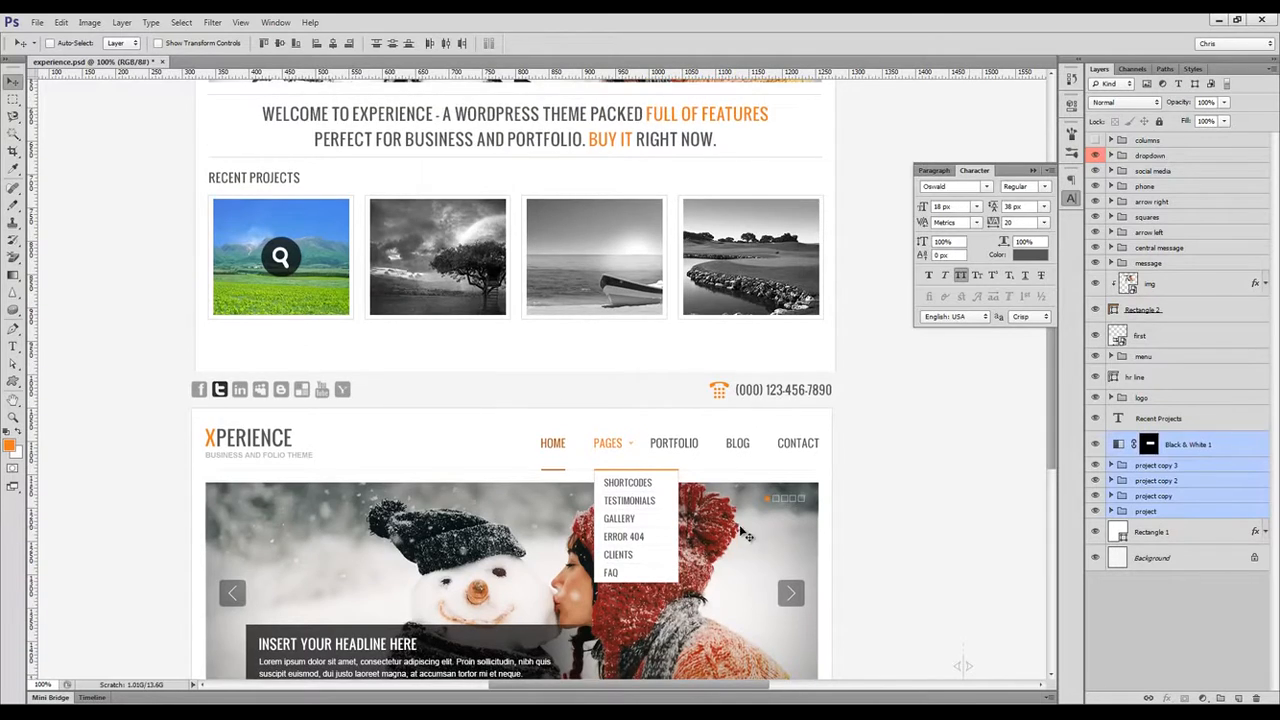
{"action": "scroll", "coordinate": [745, 535], "scroll_direction": "down", "scroll_amount": 8}
{"action": "scroll", "coordinate": [660, 534], "scroll_direction": "up", "scroll_amount": 6}
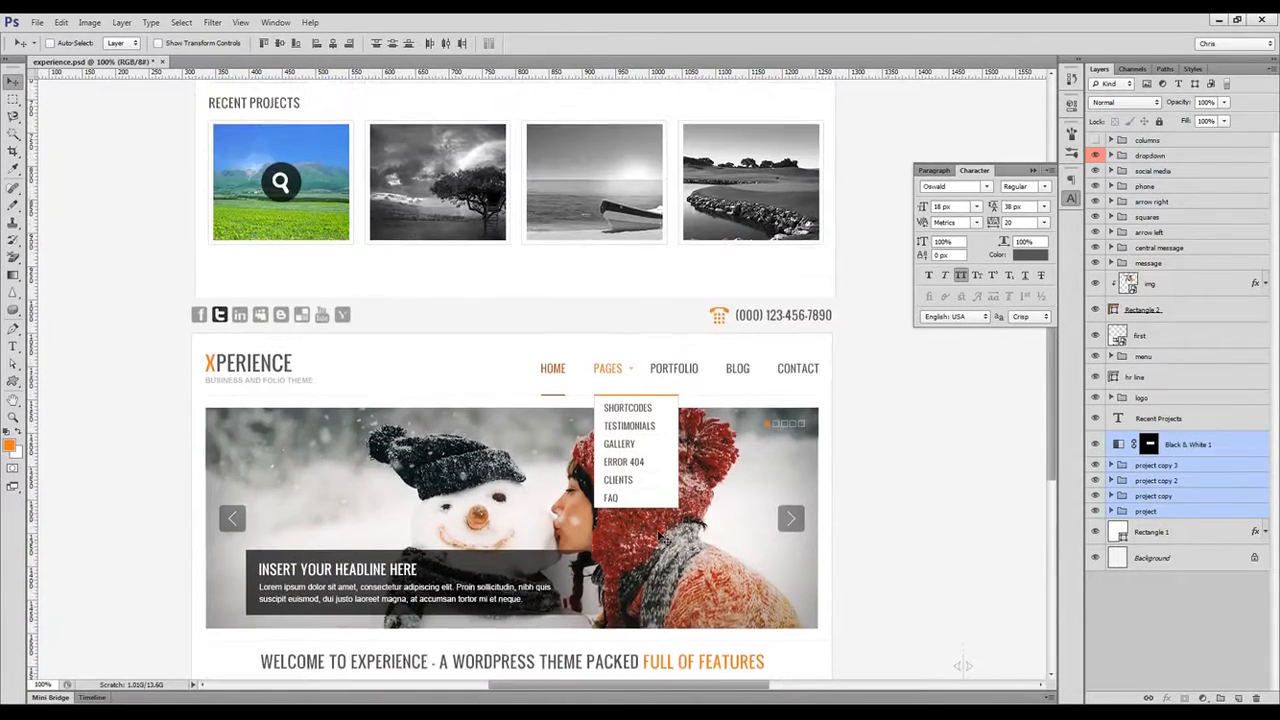
{"action": "scroll", "coordinate": [660, 535], "scroll_direction": "up", "scroll_amount": 5}
{"action": "left_click", "coordinate": [657, 531], "text": "ctrl"}
{"action": "left_click_drag", "start_coordinate": [657, 531], "coordinate": [637, 206]}
{"action": "left_click_drag", "start_coordinate": [613, 503], "coordinate": [612, 486]}
Copy the separator strip from the reference layout to its own layer named "separator", hide the reference, and place the strip below the project images.
{"action": "key", "text": "m"}
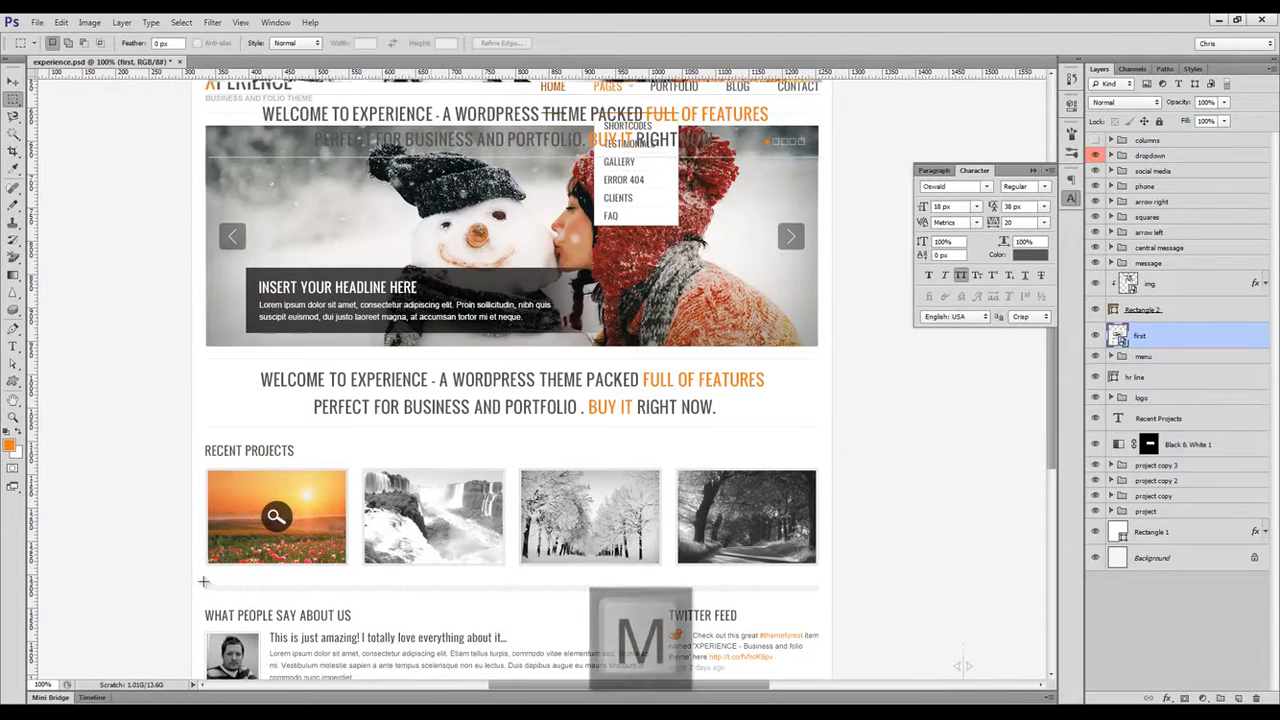
{"action": "left_click_drag", "start_coordinate": [202, 581], "coordinate": [824, 594]}
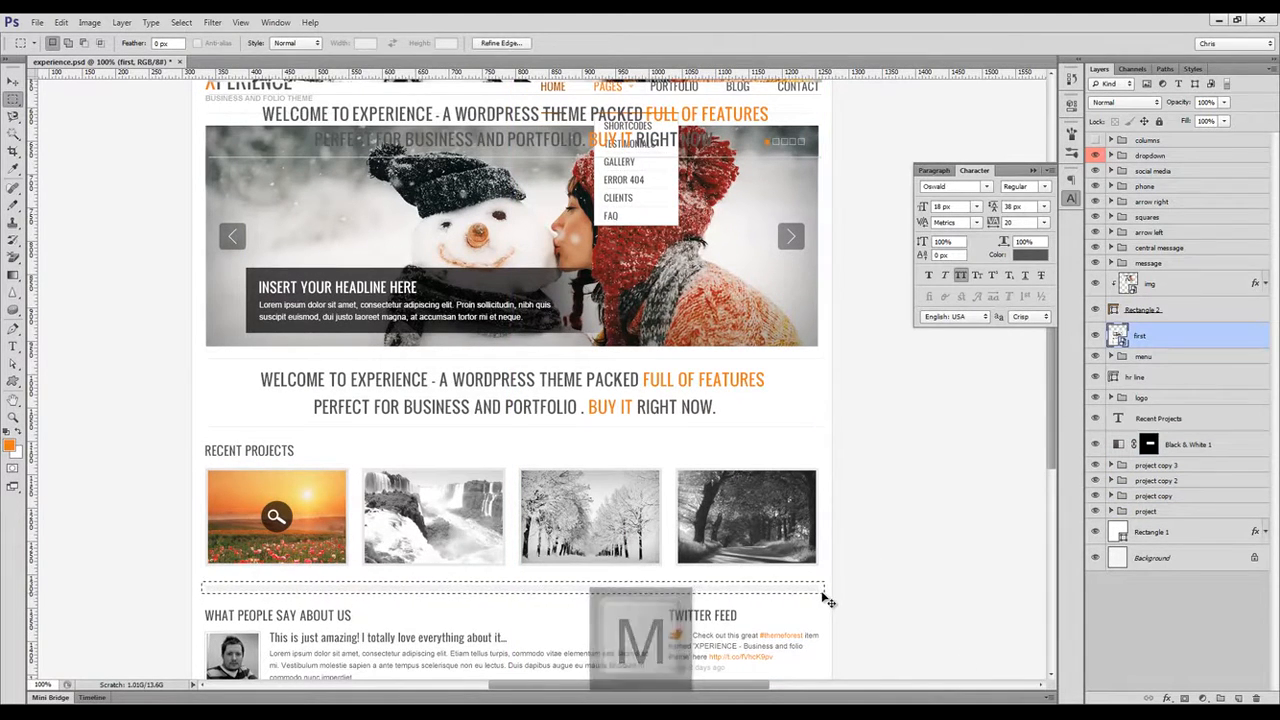
{"action": "key", "text": "ctrl+j"}
{"action": "left_click", "coordinate": [1095, 361]}
{"action": "key", "text": "v"}
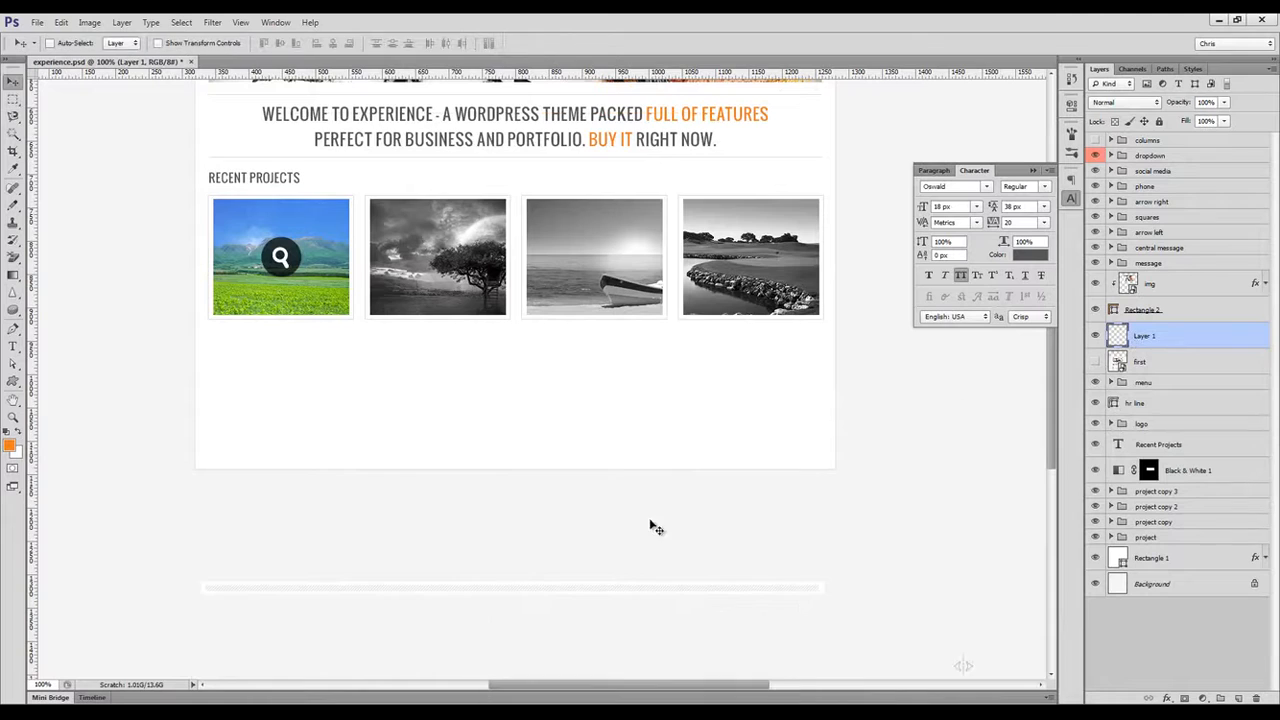
{"action": "left_click_drag", "start_coordinate": [654, 526], "coordinate": [652, 280]}
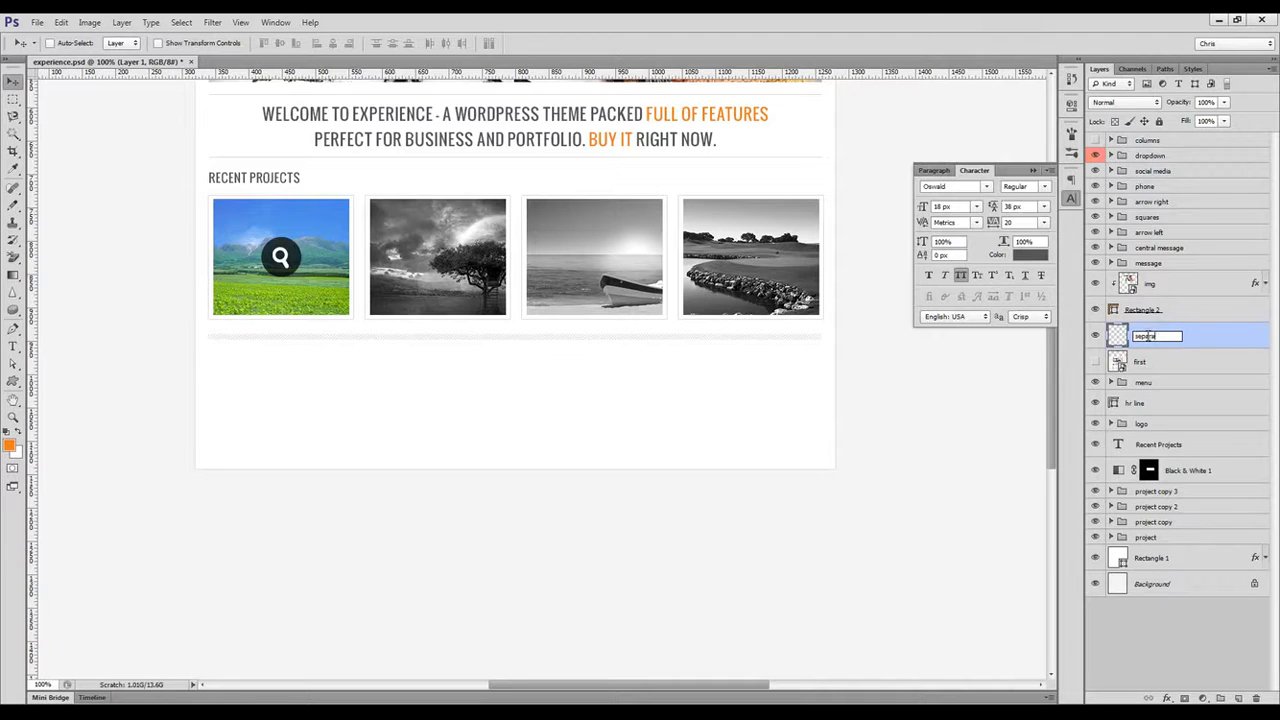
Group the separator, the Recent Projects title, the Black & White adjustment and the four project groups as "recent projects".
{"action": "left_click", "coordinate": [1165, 538]}
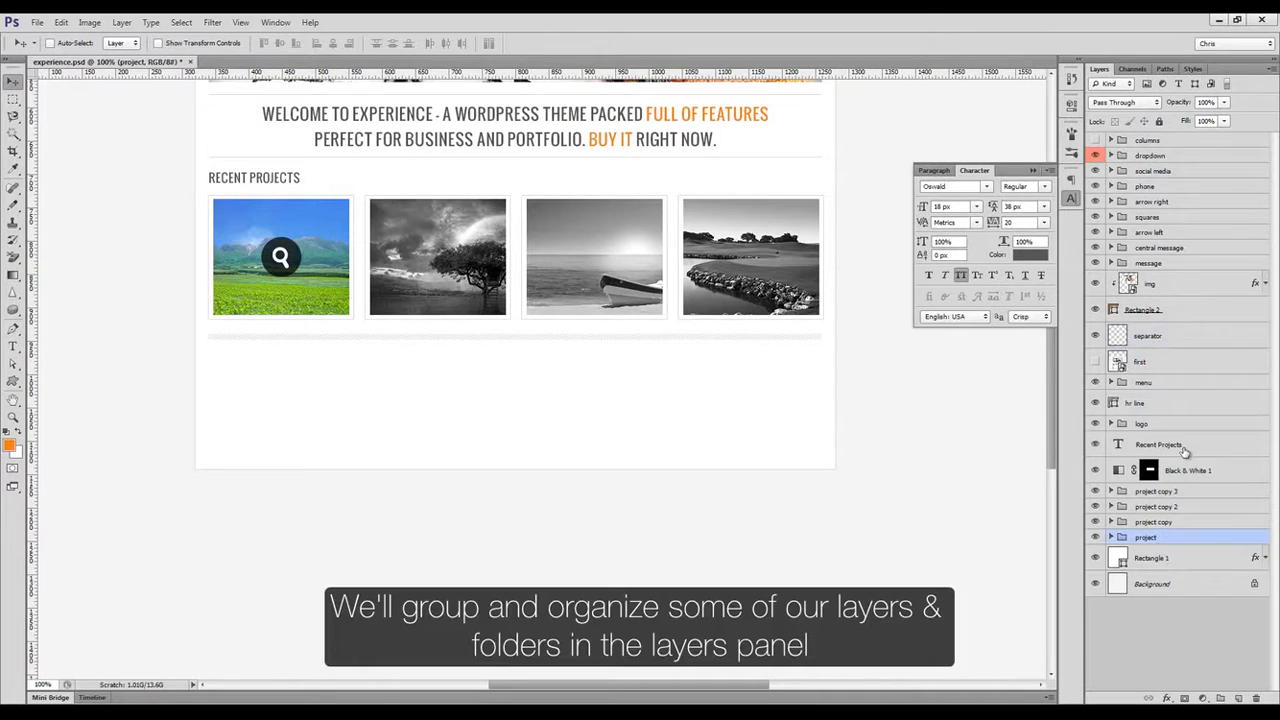
{"action": "left_click", "coordinate": [1182, 447], "text": "shift"}
{"action": "key", "text": "ctrl+g"}
{"action": "double_click", "coordinate": [1150, 331]}
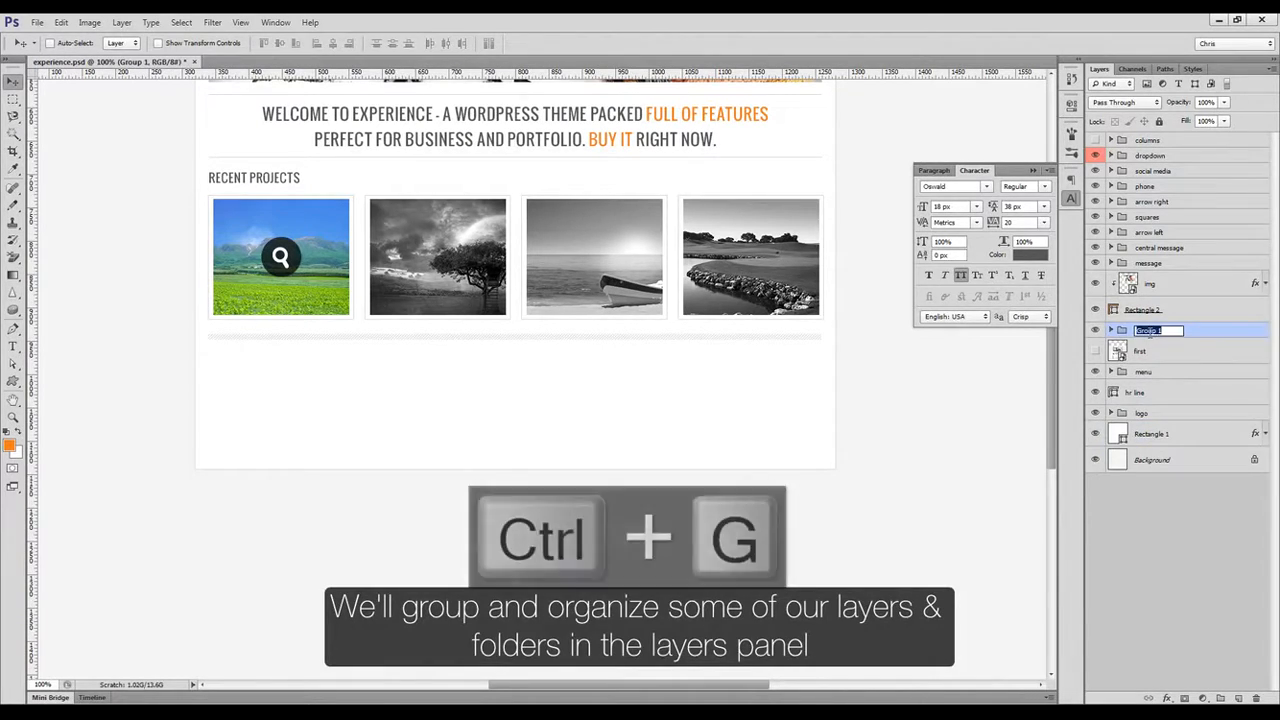
{"action": "type", "text": "recent projects"}
{"action": "key", "text": "Return"}
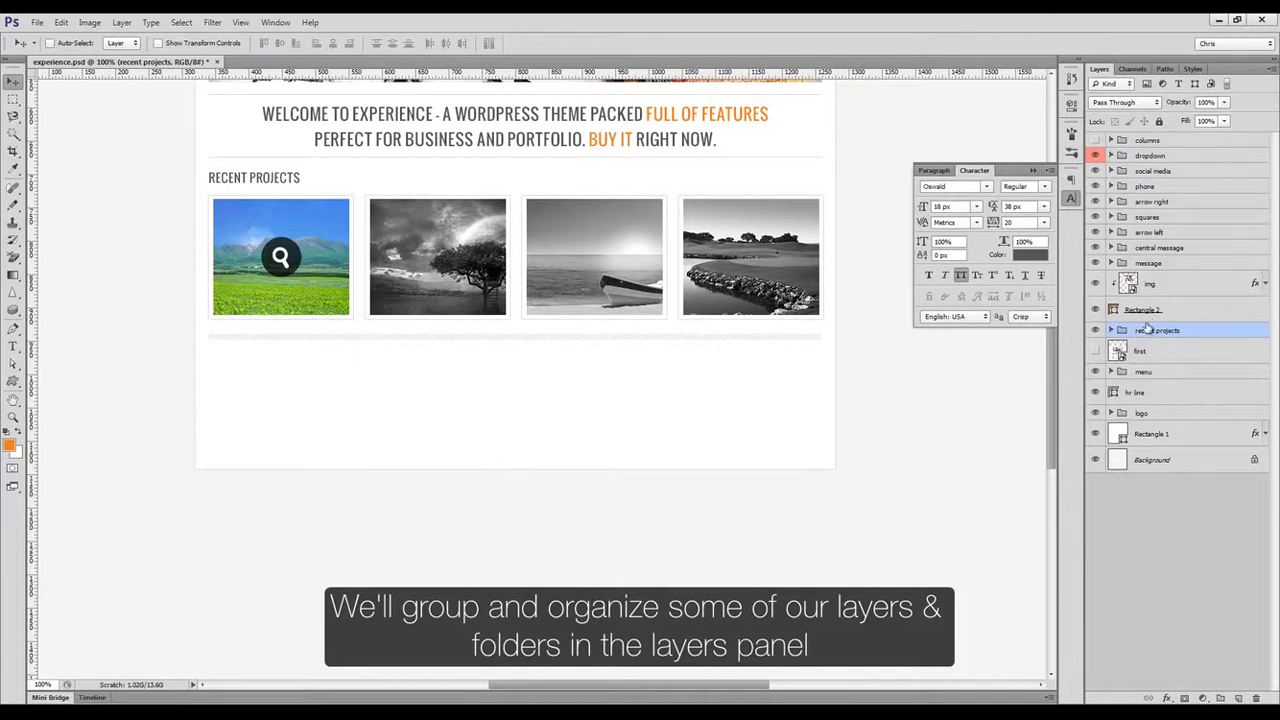
Group the img and Rectangle 2 layers with the message, arrow left, squares and arrow right groups as "hero area".
{"action": "left_click", "coordinate": [1153, 308]}
{"action": "left_click", "coordinate": [1150, 286], "text": "shift"}
{"action": "scroll", "coordinate": [826, 372], "scroll_direction": "up", "scroll_amount": 3}
{"action": "left_click", "coordinate": [1097, 264]}
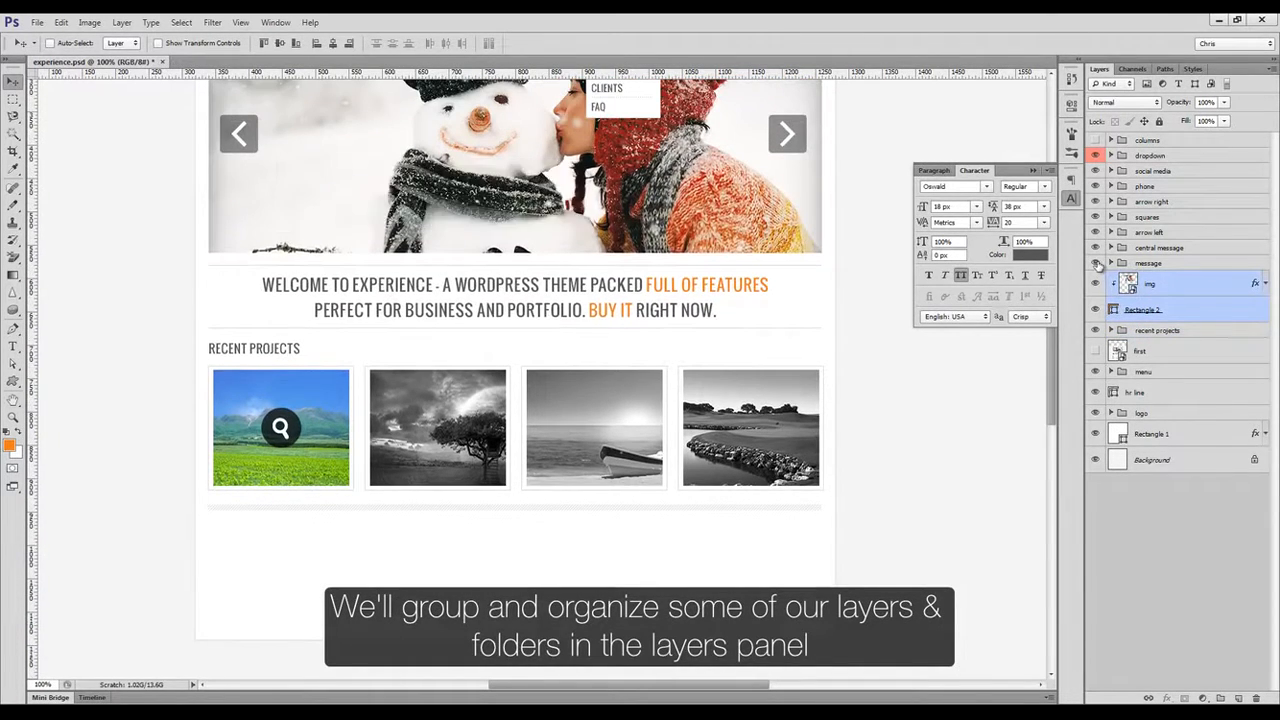
{"action": "left_click", "coordinate": [1097, 264]}
{"action": "left_click", "coordinate": [1148, 263], "text": "ctrl"}
{"action": "left_click", "coordinate": [1149, 232], "text": "ctrl"}
{"action": "left_click", "coordinate": [1147, 217], "text": "ctrl"}
{"action": "scroll", "coordinate": [789, 383], "scroll_direction": "up", "scroll_amount": 3}
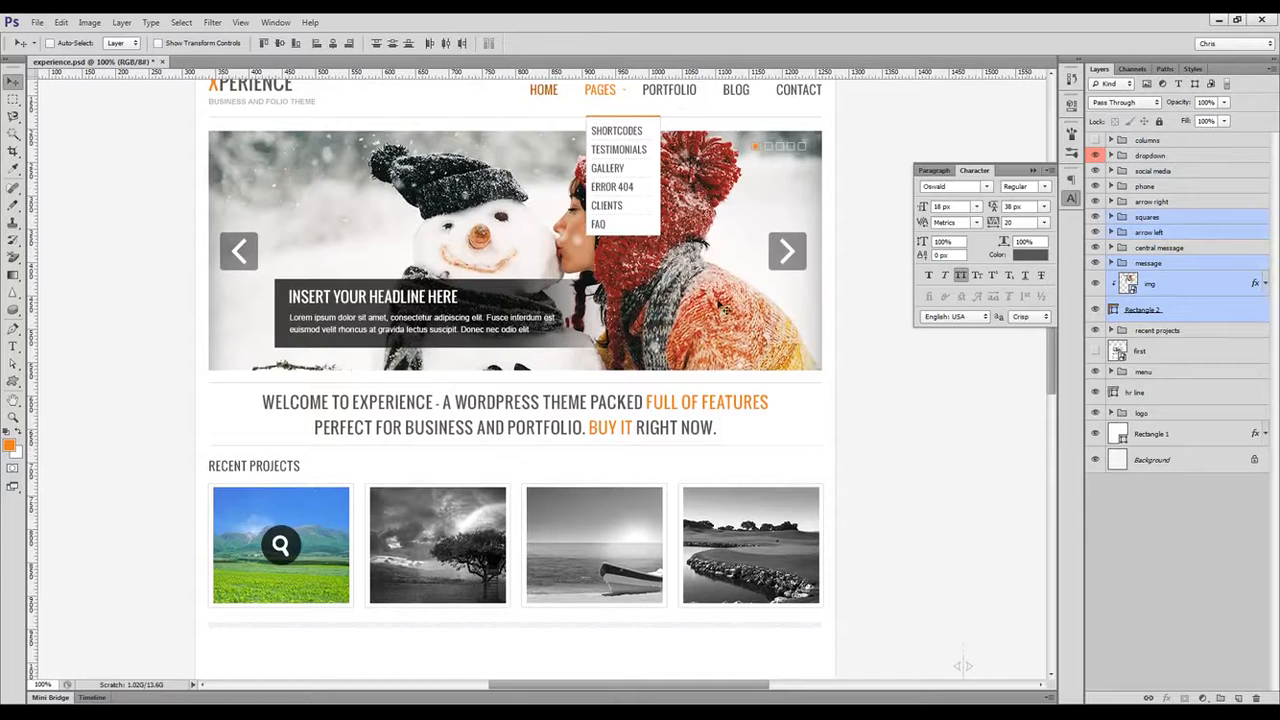
{"action": "left_click", "coordinate": [1172, 203], "text": "ctrl"}
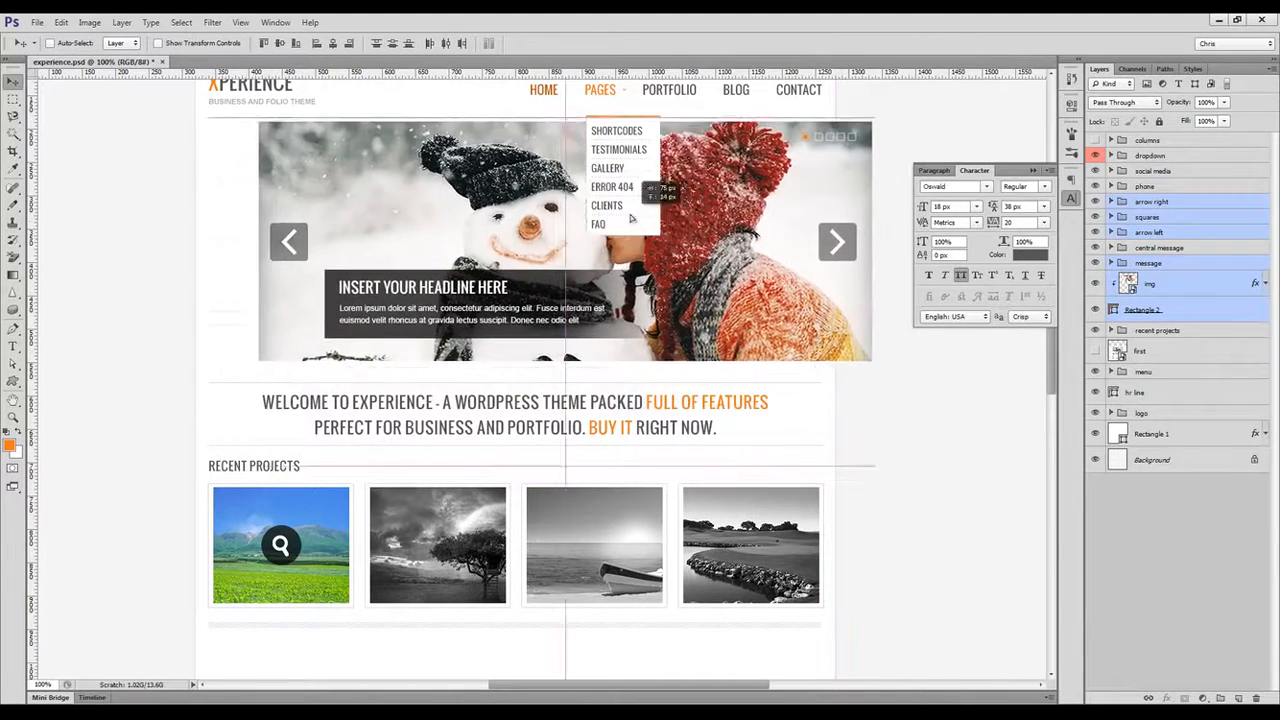
{"action": "key", "text": "ctrl+g"}
{"action": "double_click", "coordinate": [1147, 201]}
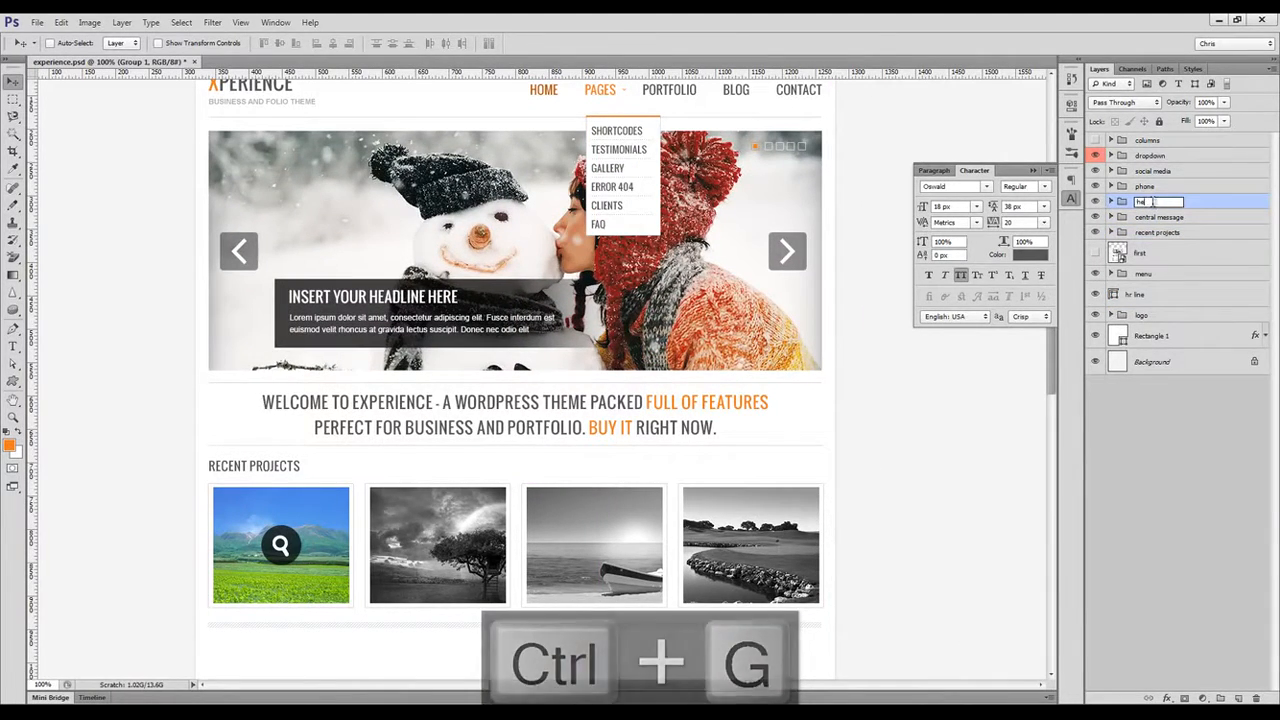
{"action": "type", "text": "hero area"}
{"action": "key", "text": "Return"}
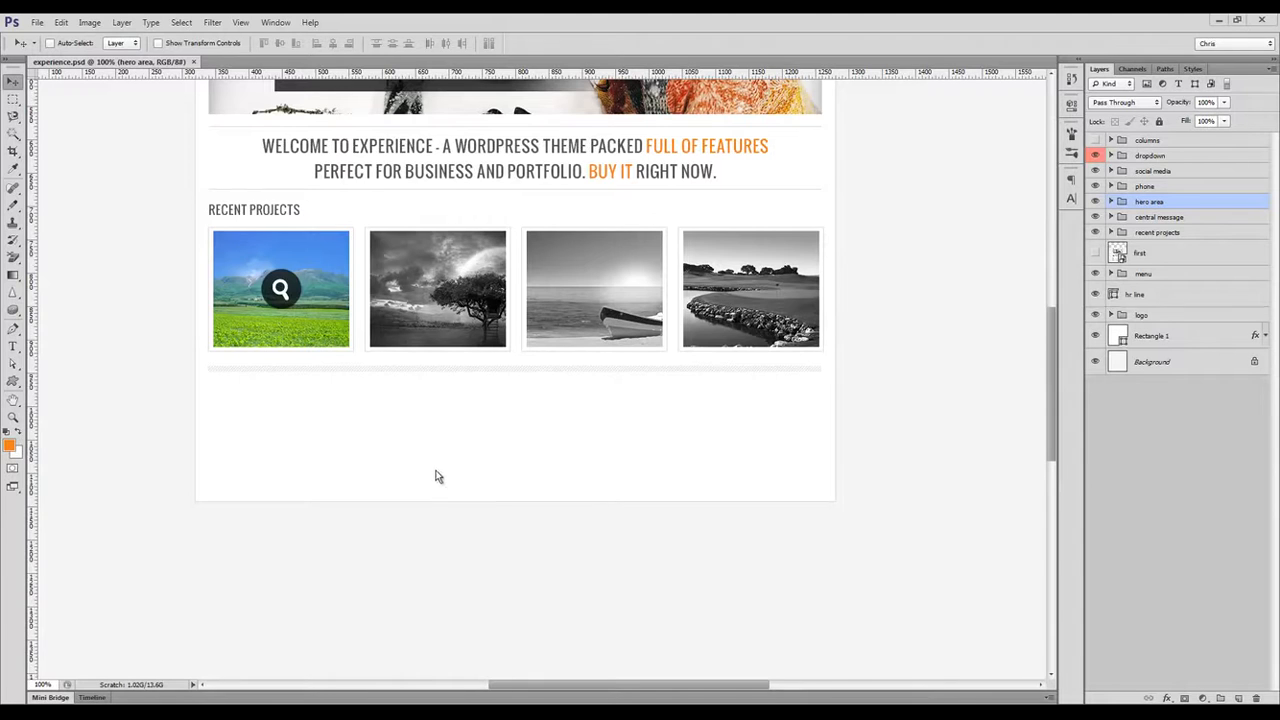
Stretch the white page background Rectangle 1 downward to a height of about 1392 px.
{"action": "left_click", "coordinate": [490, 447], "text": "ctrl"}
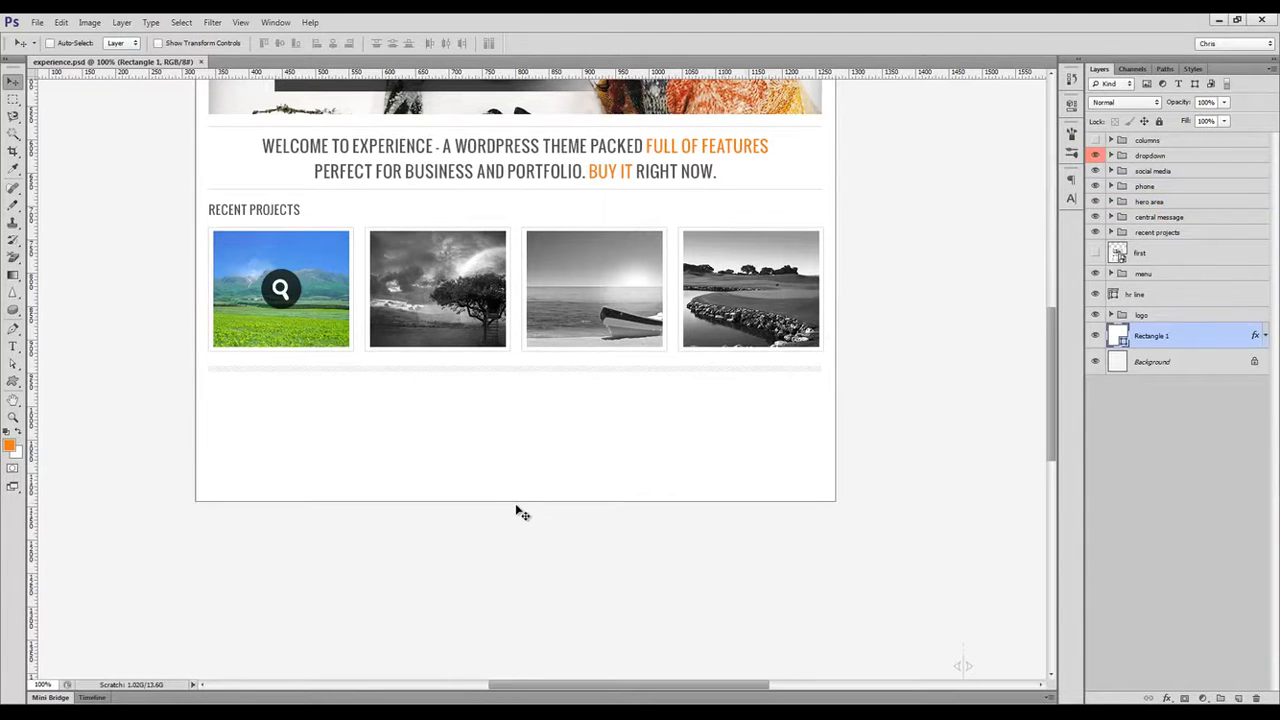
{"action": "scroll", "coordinate": [522, 513], "scroll_direction": "down", "scroll_amount": 3}
{"action": "key", "text": "ctrl+t"}
{"action": "left_click_drag", "start_coordinate": [515, 416], "coordinate": [515, 640]}
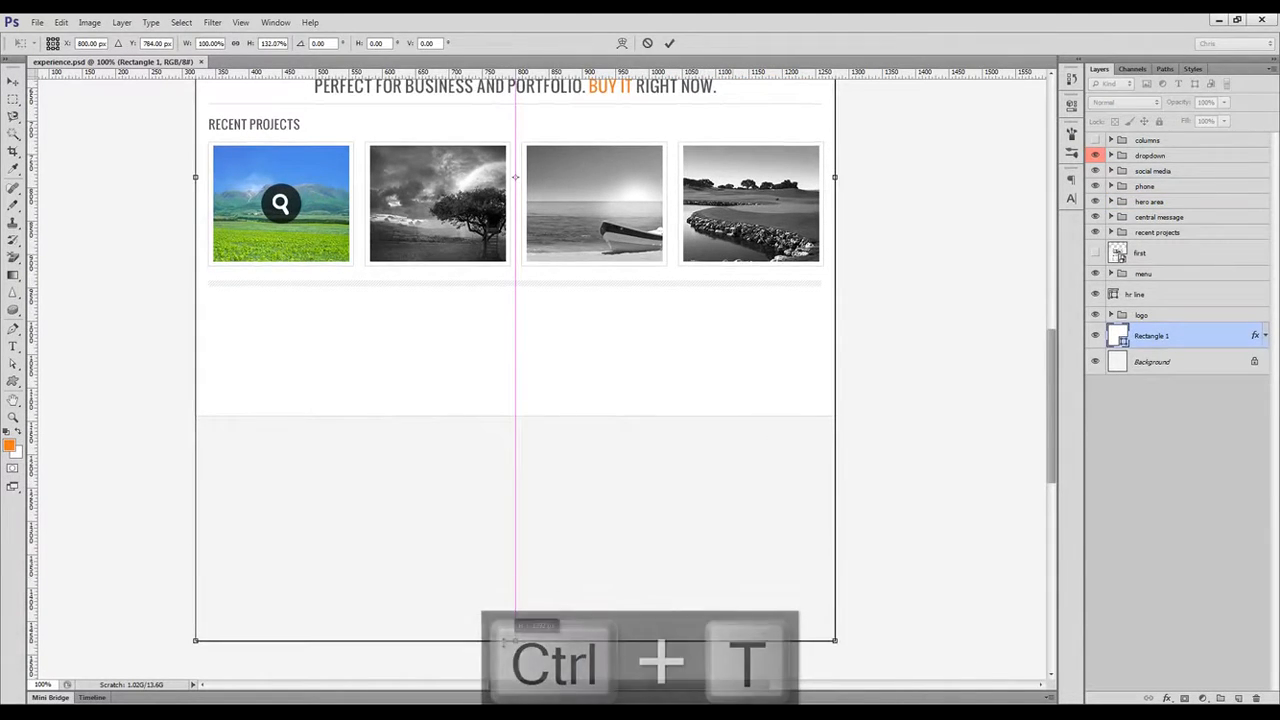
{"action": "key", "text": "Return"}
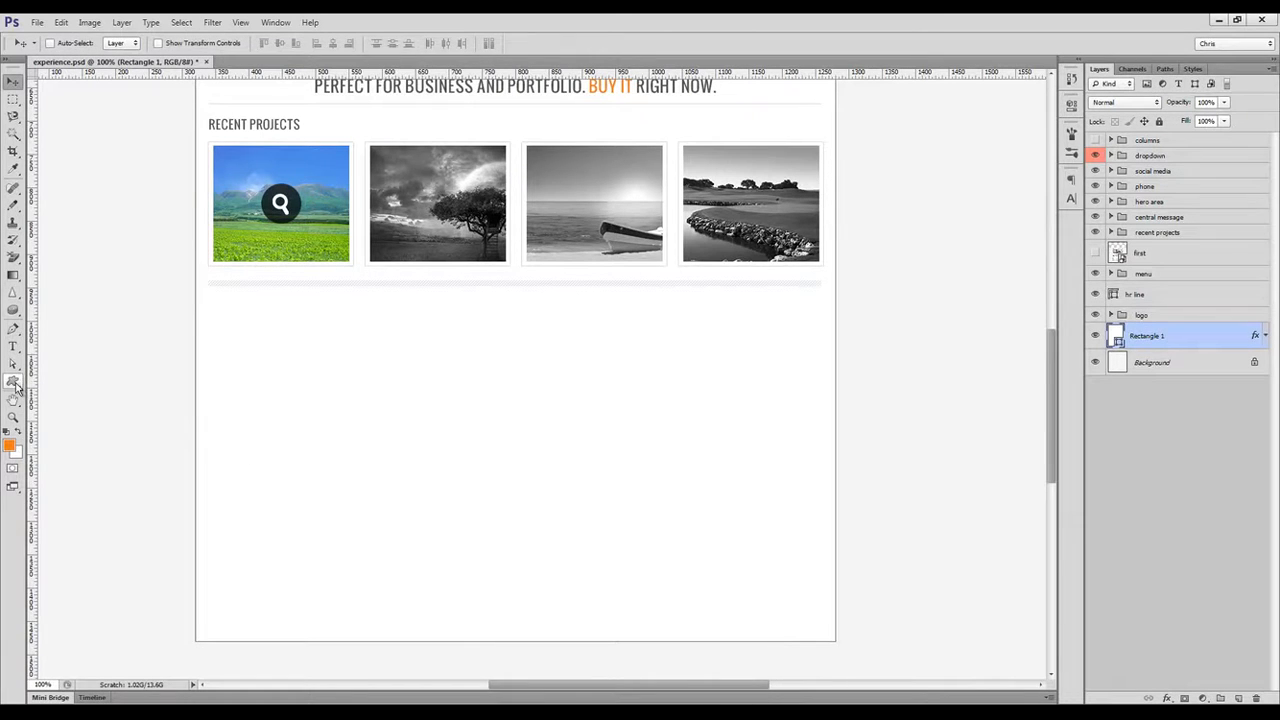
Draw a white rectangle about 111 by 104 px below the separator, near its left end.
{"action": "key", "text": "ctrl+shift+h"}
{"action": "left_click", "coordinate": [13, 381]}
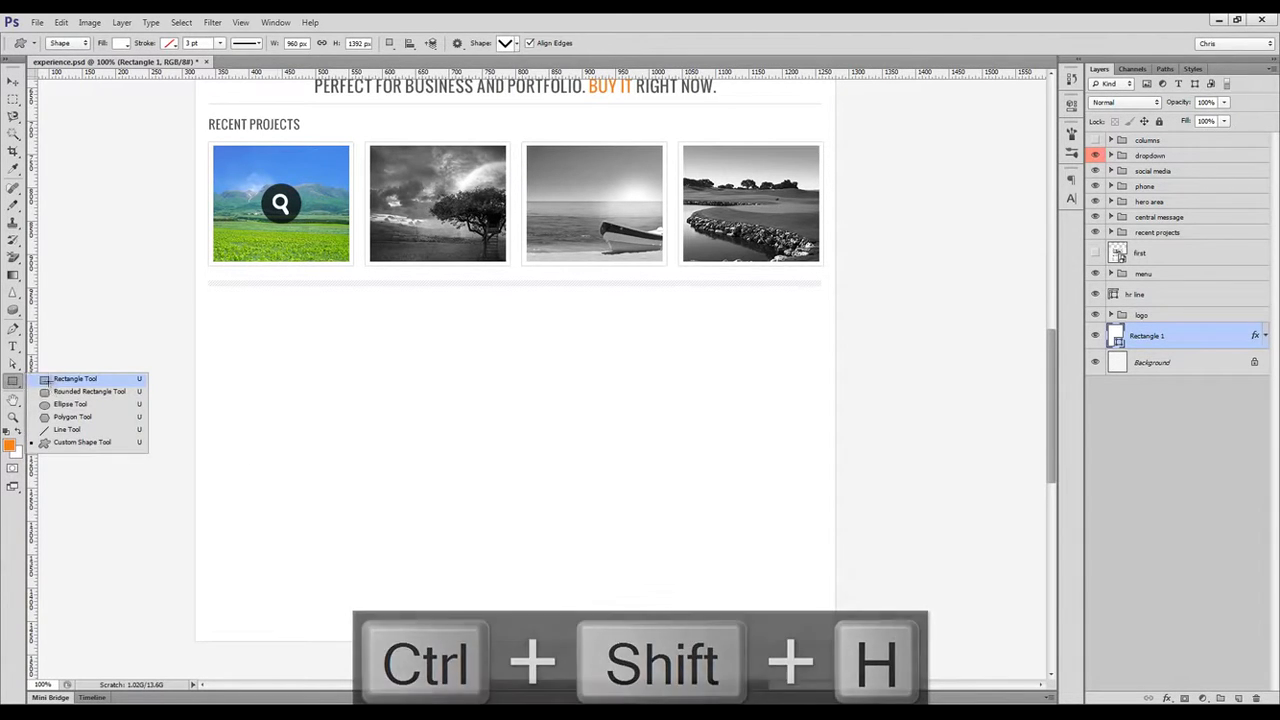
{"action": "left_click", "coordinate": [75, 379]}
{"action": "left_click_drag", "start_coordinate": [209, 310], "coordinate": [283, 379]}
{"action": "scroll", "coordinate": [238, 338], "scroll_direction": "up", "scroll_amount": 3}
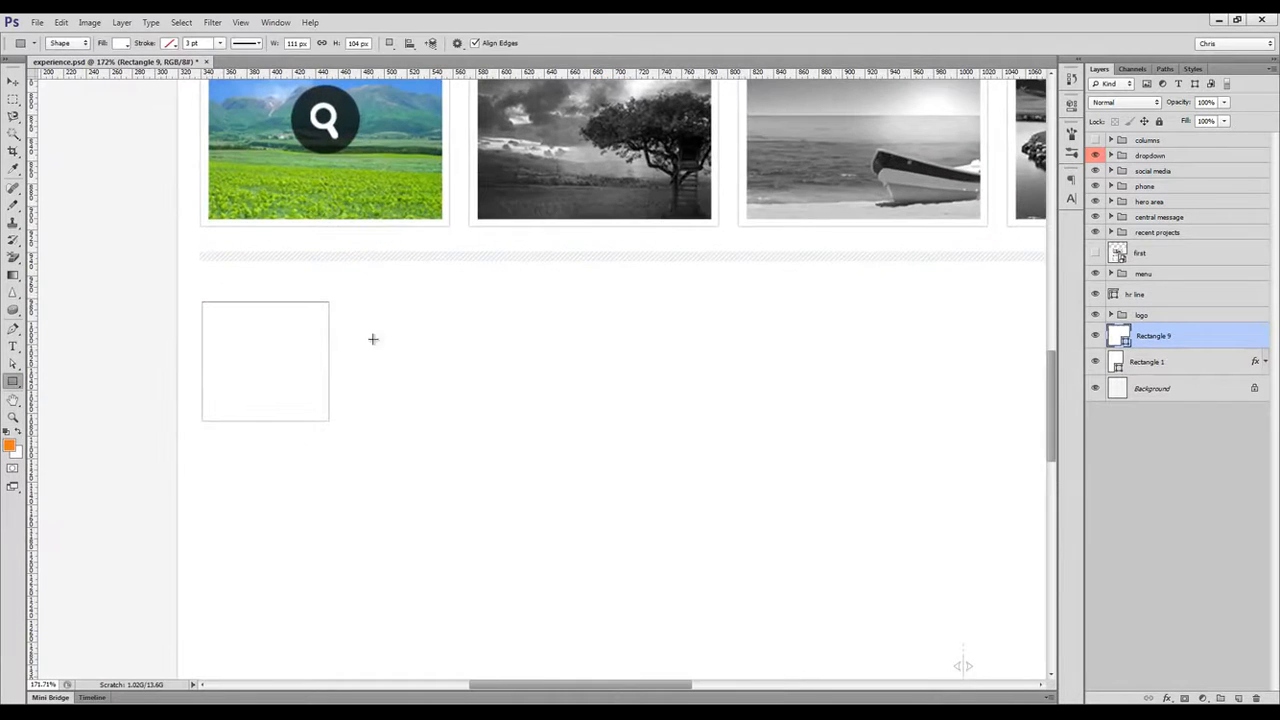
Add a #d9d9d9 stroke to the new rectangle and nudge it into line with the separator's left end.
{"action": "left_click", "coordinate": [1167, 698]}
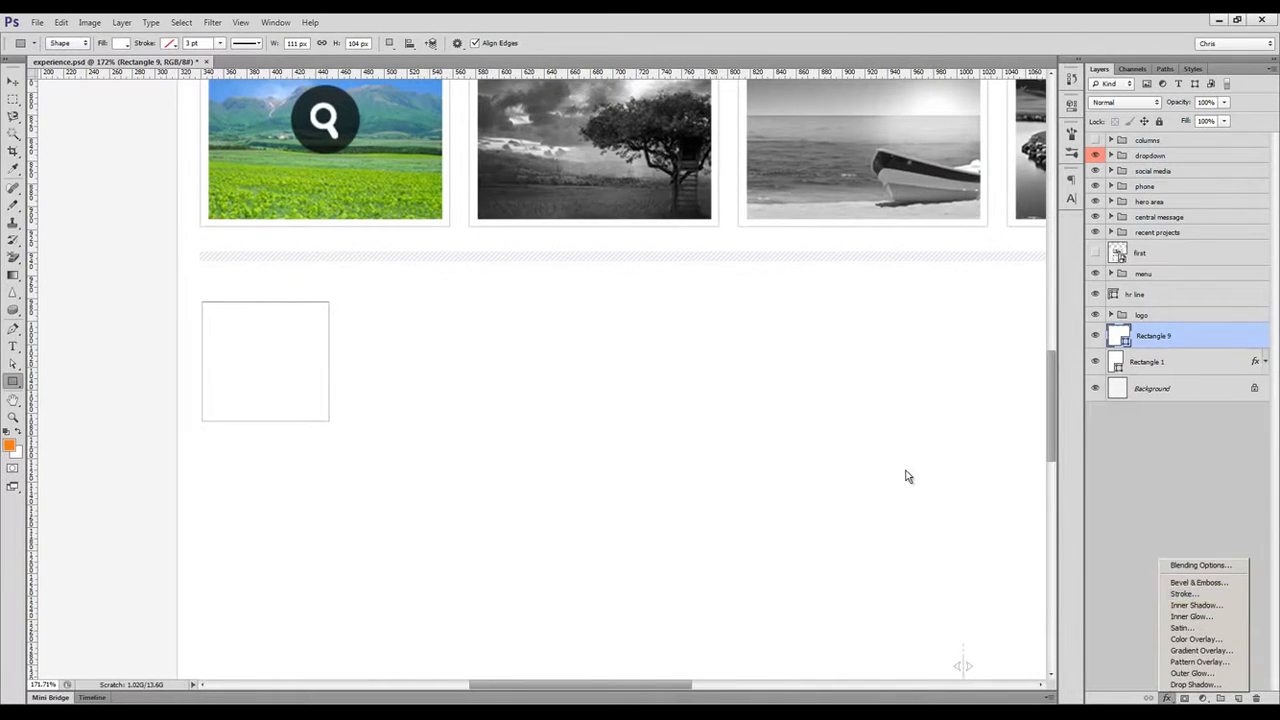
{"action": "left_click", "coordinate": [1185, 594]}
{"action": "left_click", "coordinate": [1002, 443]}
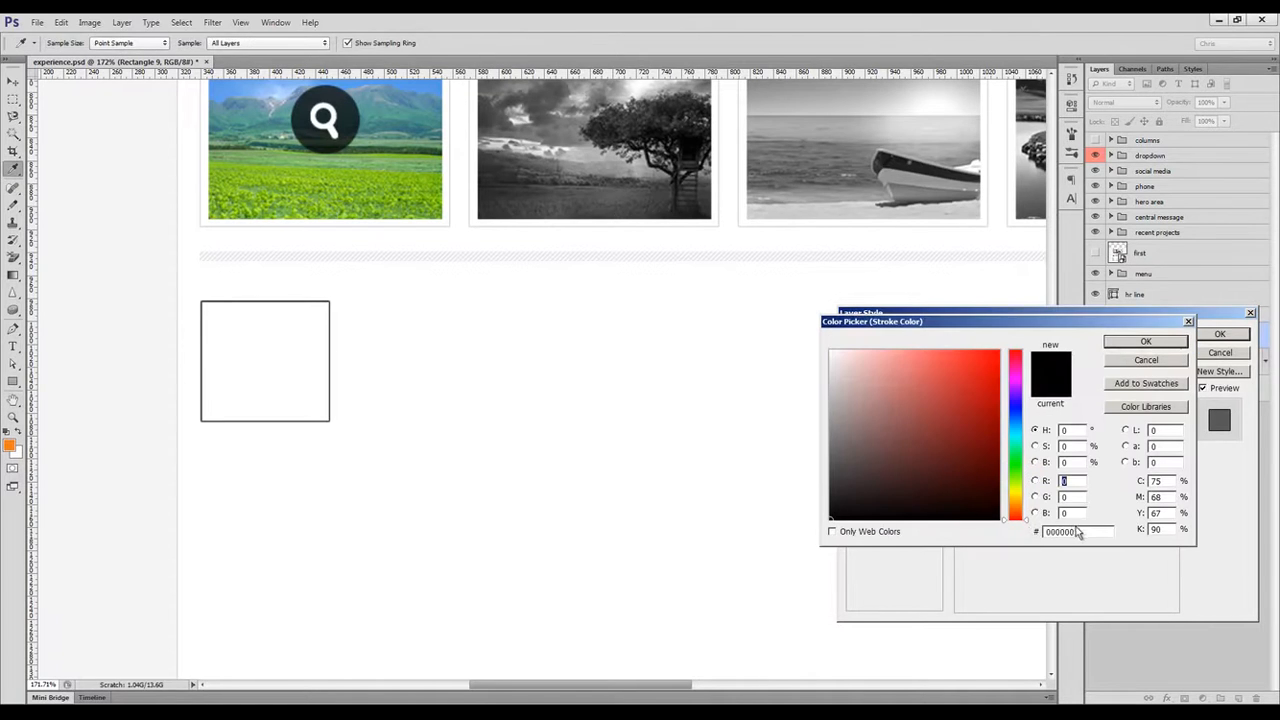
{"action": "type", "text": "d9d9d9"}
{"action": "key", "text": "Return"}
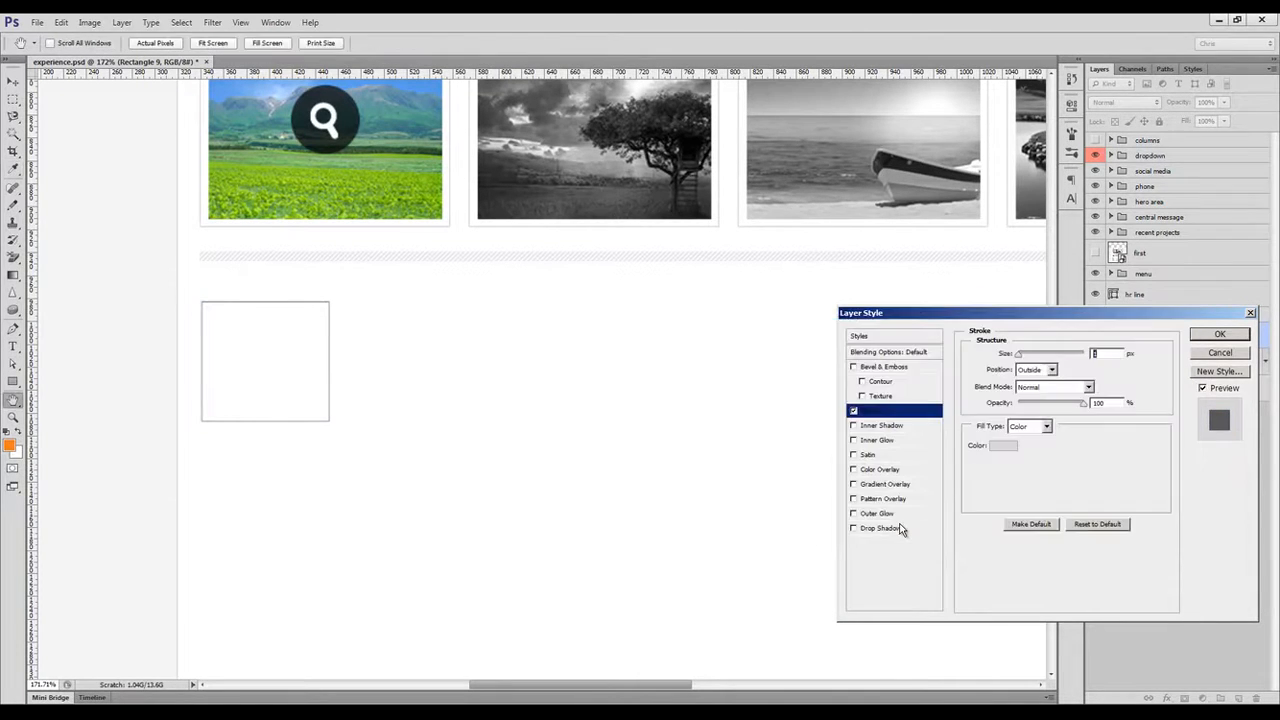
{"action": "key", "text": "Return"}
{"action": "key", "text": "ctrl+shift+h"}
{"action": "left_click_drag", "start_coordinate": [287, 351], "coordinate": [286, 348]}
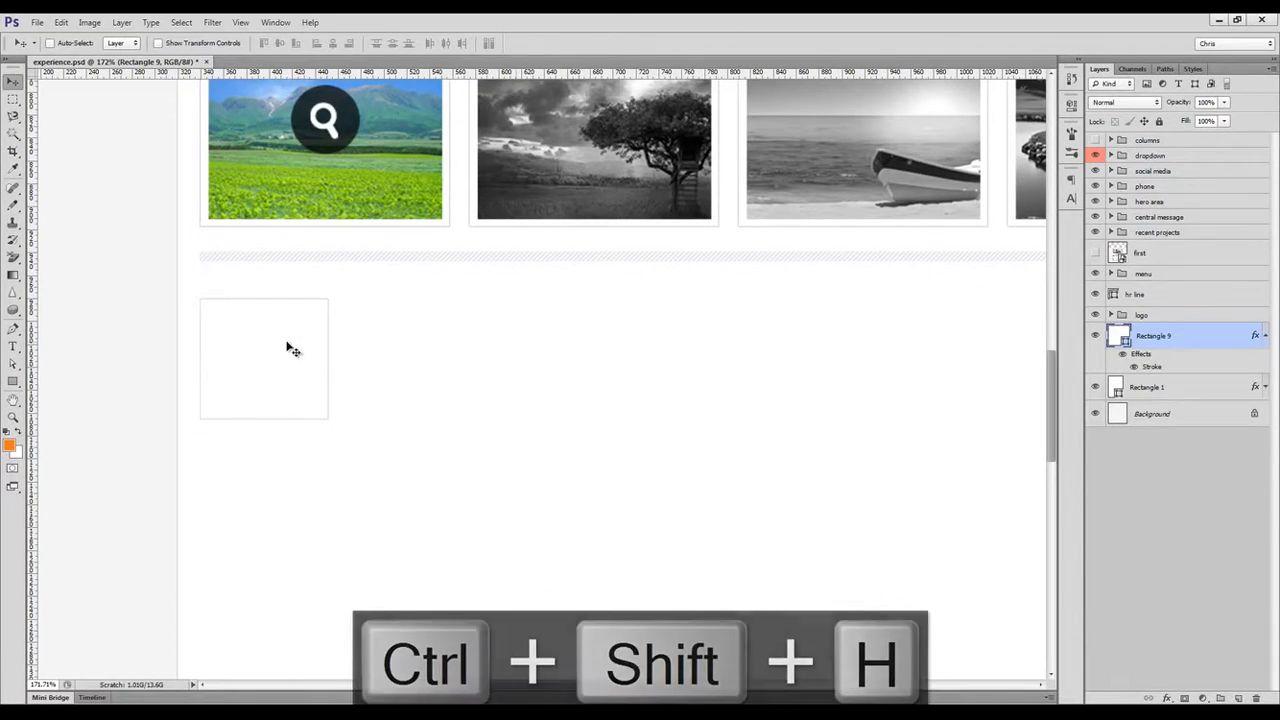
{"action": "left_click", "coordinate": [1265, 336]}
Duplicate the stroked rectangle and shrink the copy about its centre to form a thin inner frame.
{"action": "key", "text": "ctrl+j"}
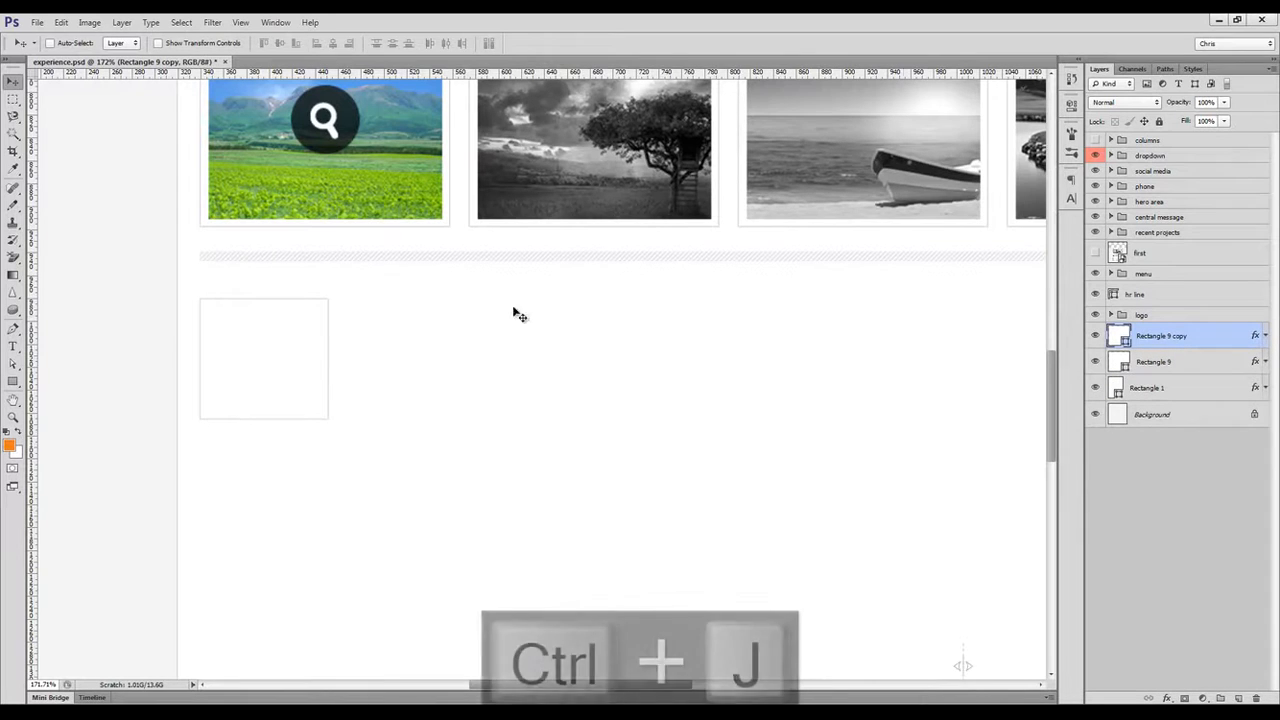
{"action": "key", "text": "ctrl+t"}
{"action": "left_click_drag", "start_coordinate": [327, 418], "coordinate": [324, 414]}
{"action": "key", "text": "Return"}
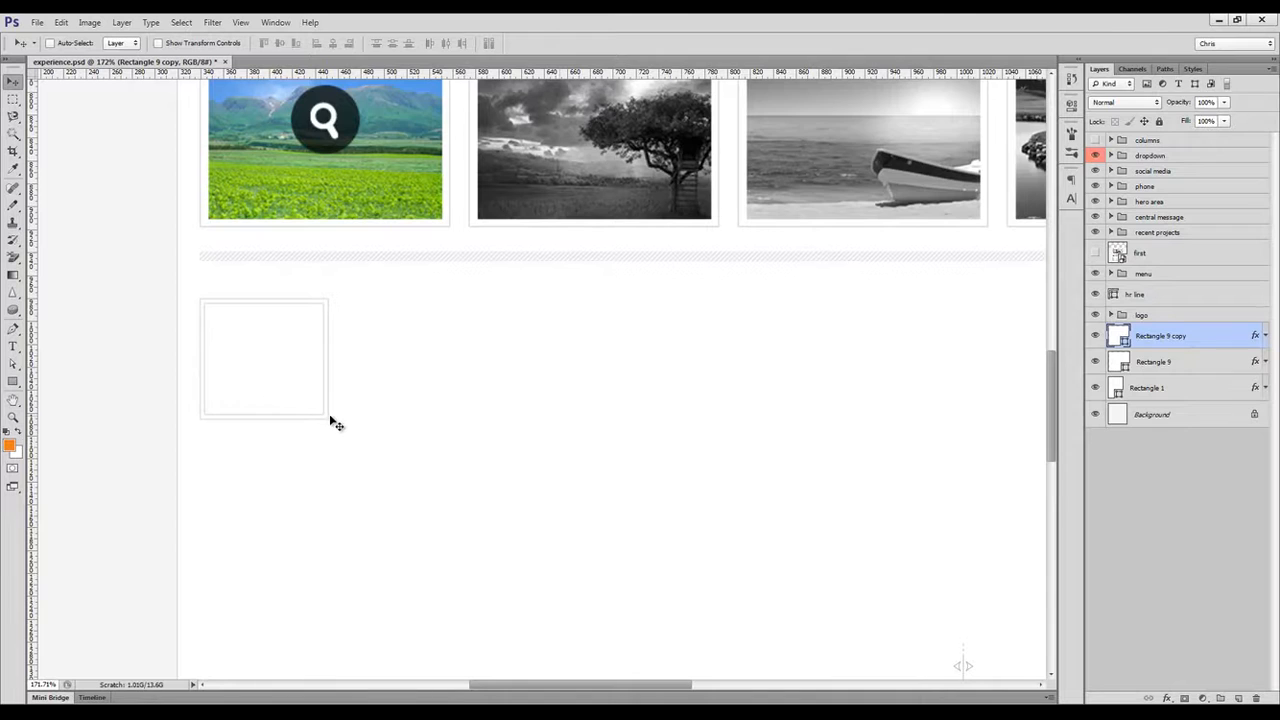
Place the photo best-doctors-in-Montreal1, clip it to the inner rectangle and scale it down to fit the frame.
{"action": "key", "text": "alt+Tab"}
{"action": "scroll", "coordinate": [1043, 429], "scroll_direction": "down", "scroll_amount": 3}
{"action": "left_click_drag", "start_coordinate": [991, 563], "coordinate": [402, 383]}
{"action": "key", "text": "Return"}
{"action": "left_click_drag", "start_coordinate": [520, 366], "coordinate": [363, 374]}
{"action": "key", "text": "ctrl+alt+g"}
{"action": "key", "text": "ctrl+t"}
{"action": "left_click_drag", "start_coordinate": [611, 543], "coordinate": [329, 349]}
{"action": "left_click_drag", "start_coordinate": [303, 329], "coordinate": [337, 386]}
{"action": "key", "text": "Return"}
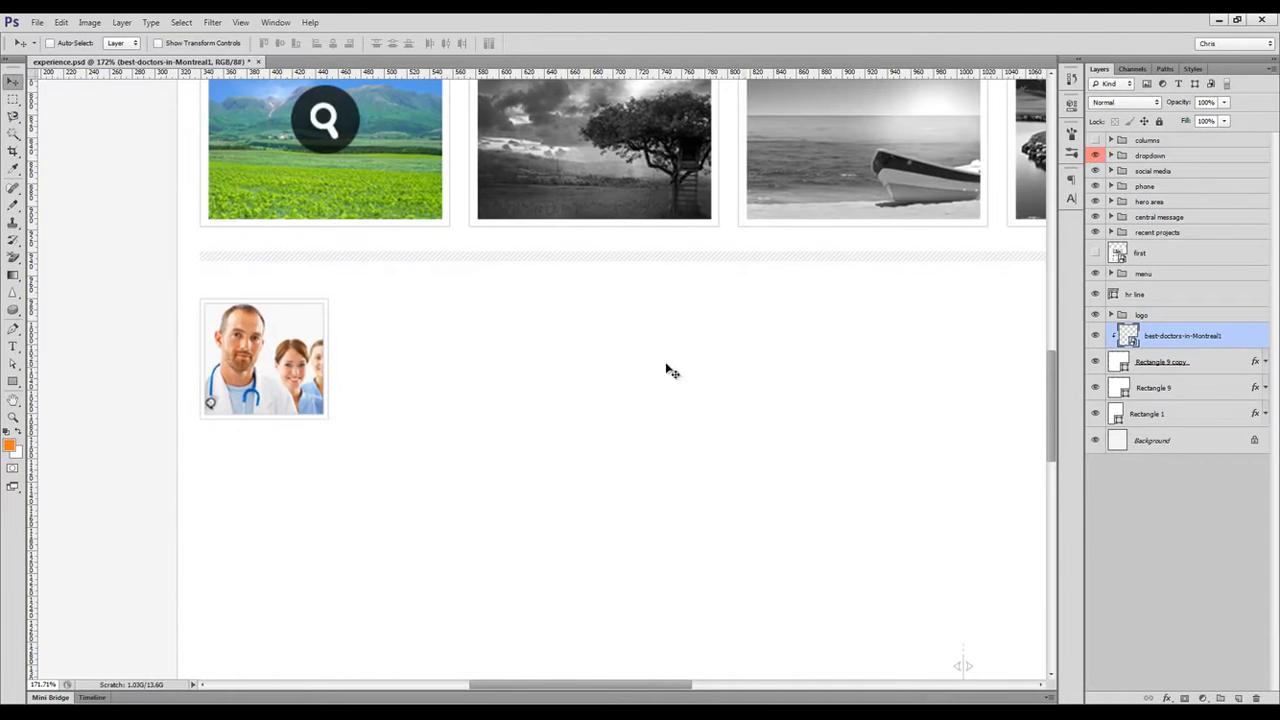
Group the photo and both frame rectangles as "thumbnail" and move the group down about 10 px.
{"action": "left_click", "coordinate": [1152, 388], "text": "shift"}
{"action": "key", "text": "ctrl+g"}
{"action": "double_click", "coordinate": [1147, 331]}
{"action": "type", "text": "thumbnail"}
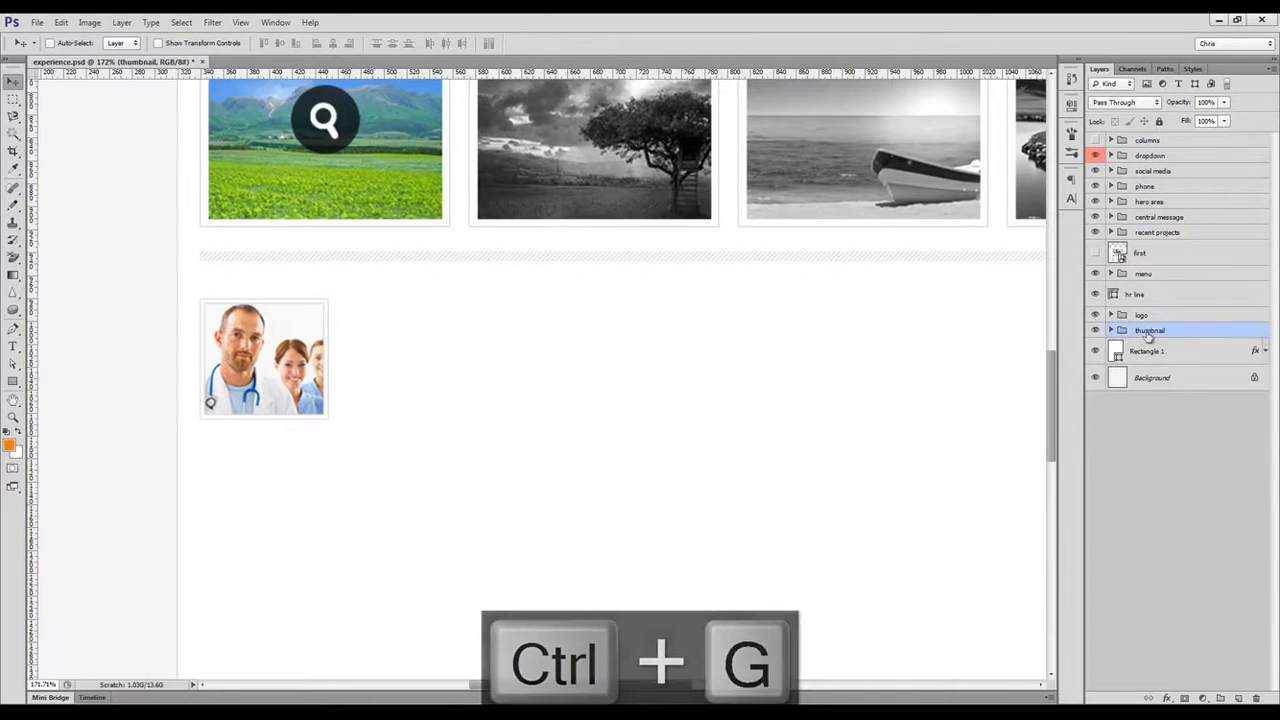
{"action": "left_click_drag", "start_coordinate": [287, 330], "coordinate": [283, 358]}
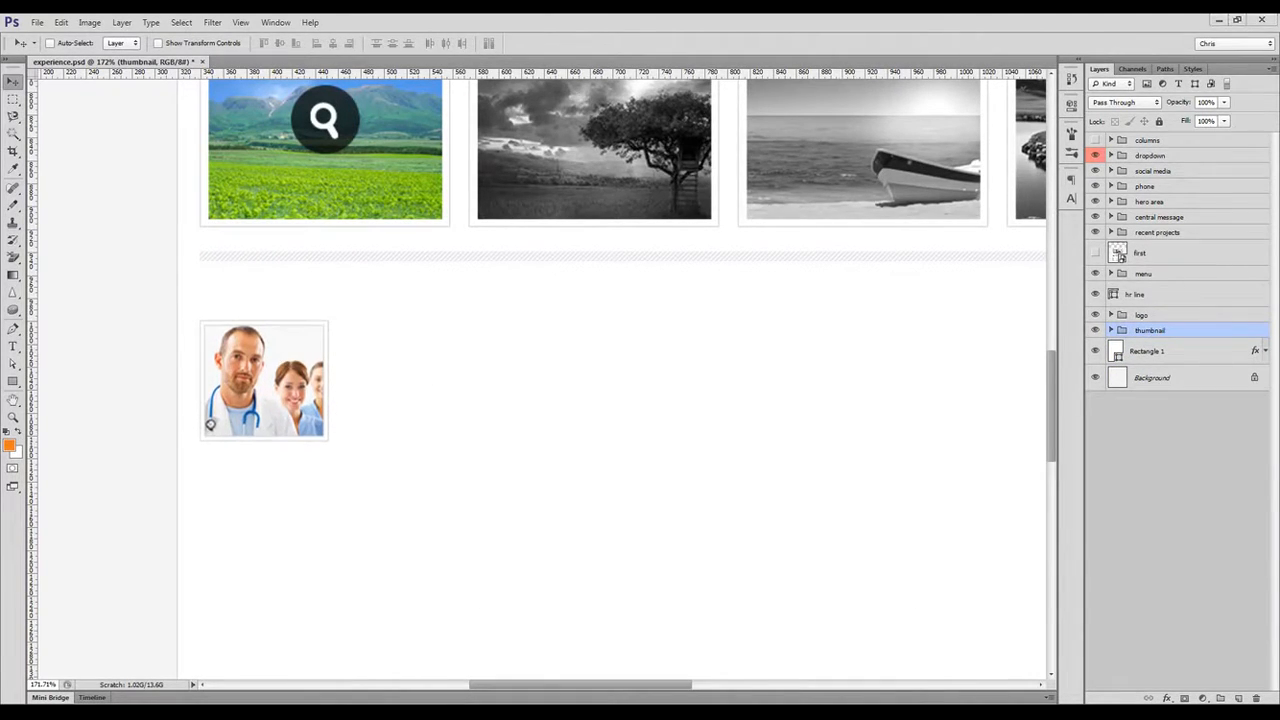
{"action": "key", "text": "alt+Tab"}
{"action": "key", "text": "alt+Tab"}
{"action": "key", "text": "t"}
{"action": "left_click", "coordinate": [204, 303]}
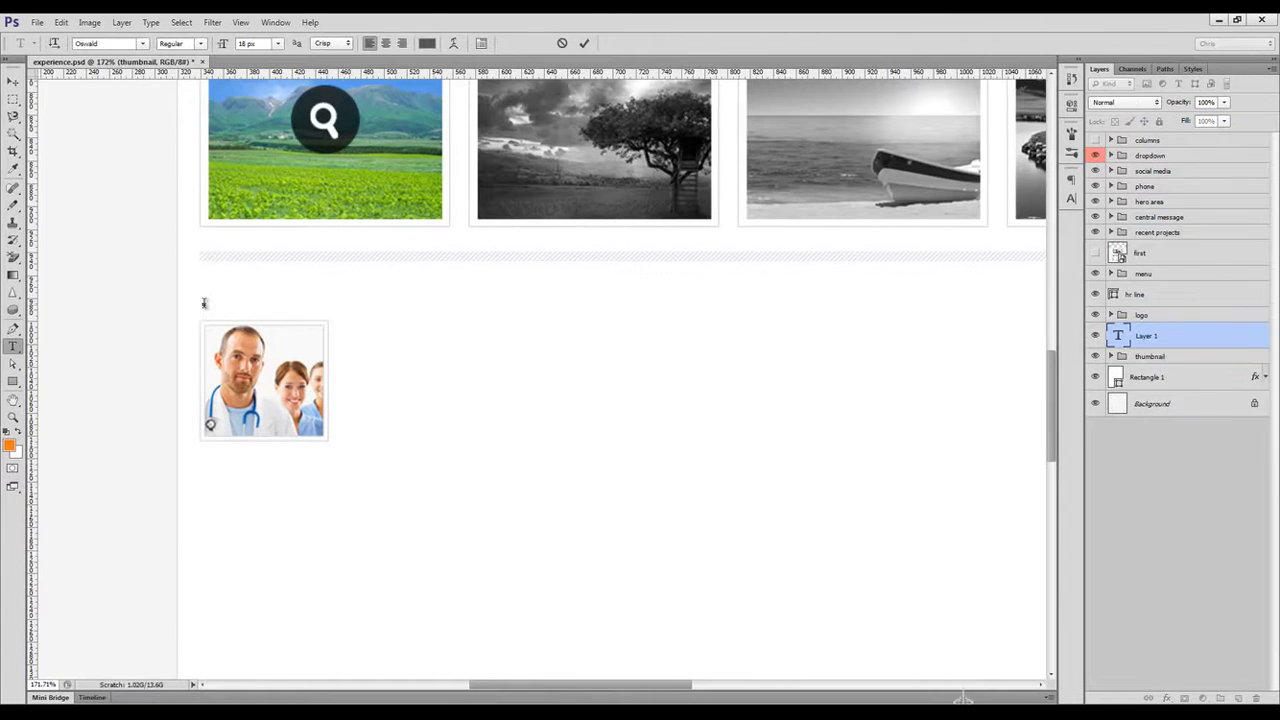
{"action": "key", "text": "Escape"}
Copy the Recent Projects title out of its group and place the copy between the separator and the thumbnail.
{"action": "key", "text": "ctrl+1"}
{"action": "key", "text": "v"}
{"action": "left_click", "coordinate": [428, 151], "text": "ctrl"}
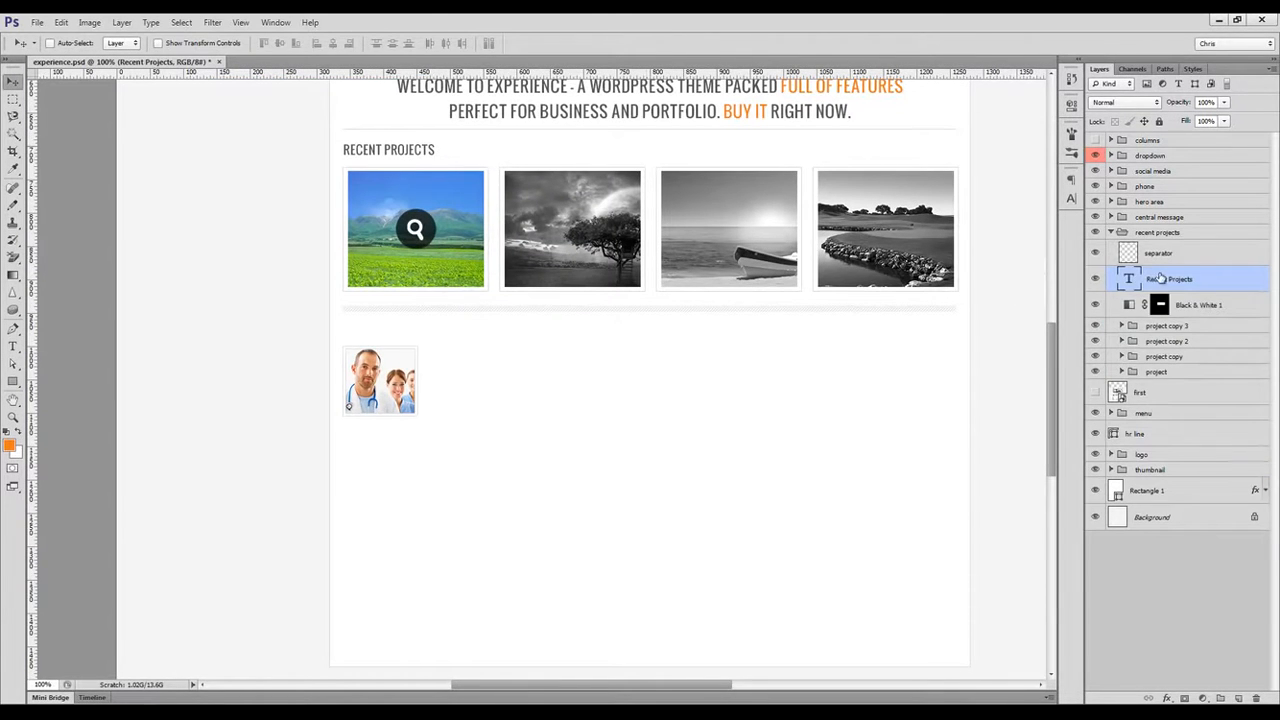
{"action": "left_click_drag", "start_coordinate": [1161, 278], "coordinate": [1170, 225]}
{"action": "left_click", "coordinate": [1111, 258]}
{"action": "left_click_drag", "start_coordinate": [486, 192], "coordinate": [486, 357]}
Change the copied title's text to "what people say about us".
{"action": "key", "text": "t"}
{"action": "triple_click", "coordinate": [407, 330]}
{"action": "type", "text": "WHAT PEOPLE SAY ABOUT US"}
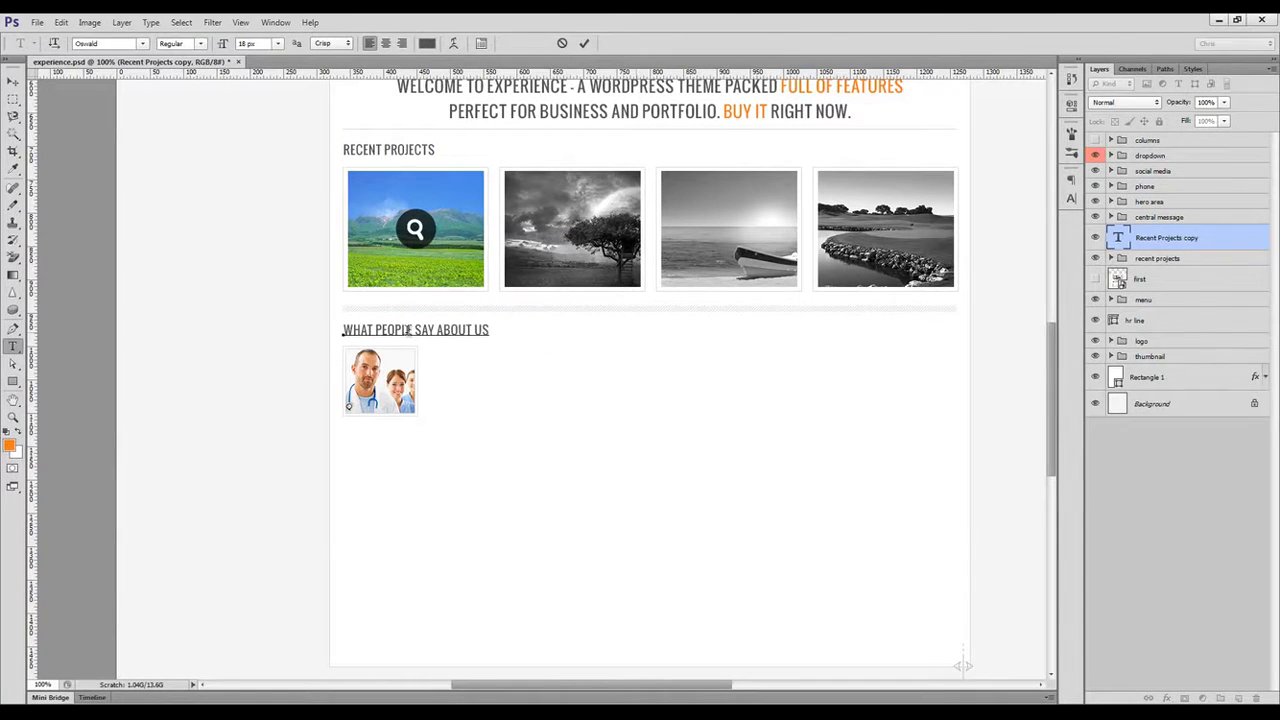
{"action": "key", "text": "ctrl+Return"}
{"action": "key", "text": "v"}
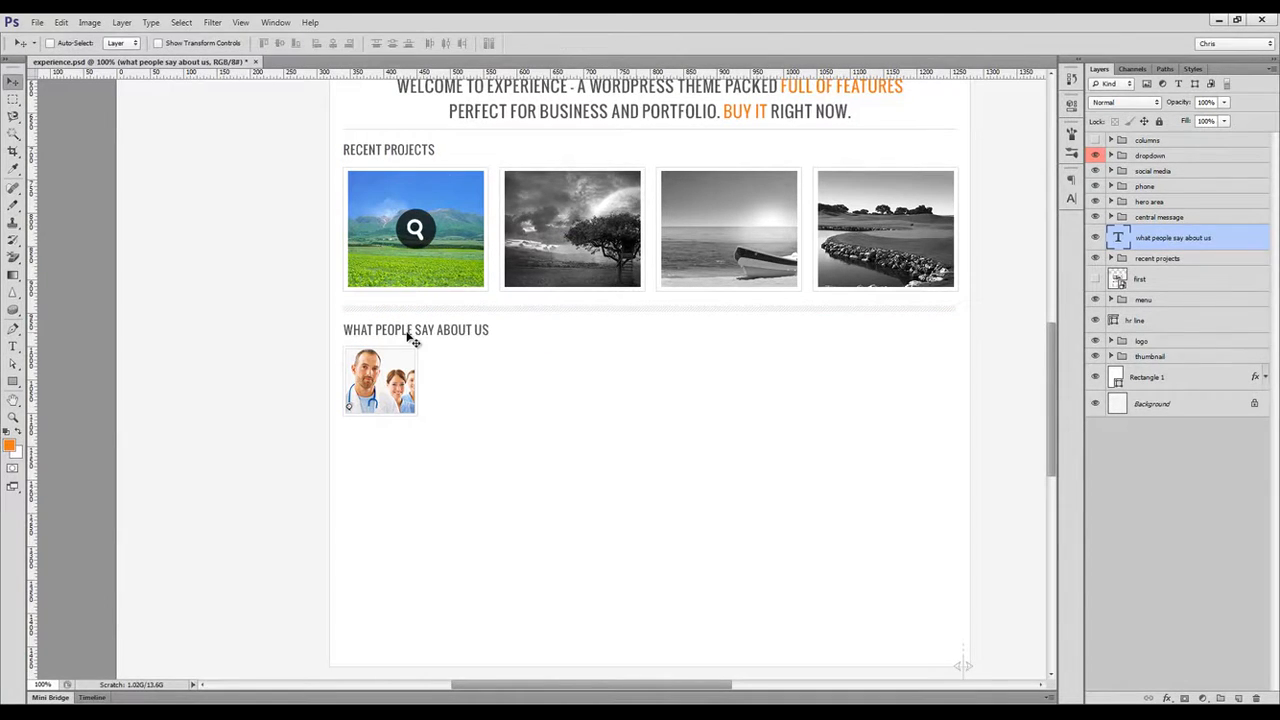
Copy the Lorem Ipsum passage from "Praesent id enim" to "Suspendisse potenti." in the browser, check the reference layout and return to Photoshop.
{"action": "left_click", "coordinate": [1219, 20]}
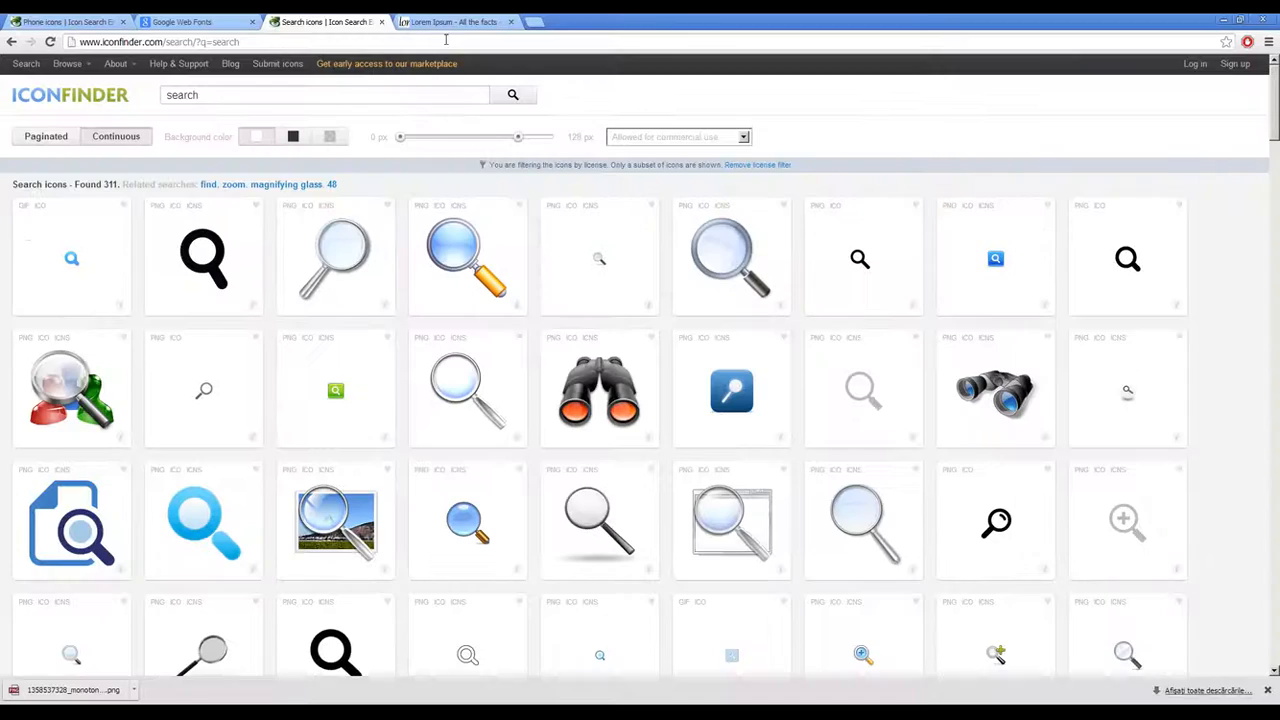
{"action": "left_click", "coordinate": [450, 24]}
{"action": "left_click", "coordinate": [586, 247]}
{"action": "left_click_drag", "start_coordinate": [552, 252], "coordinate": [748, 270]}
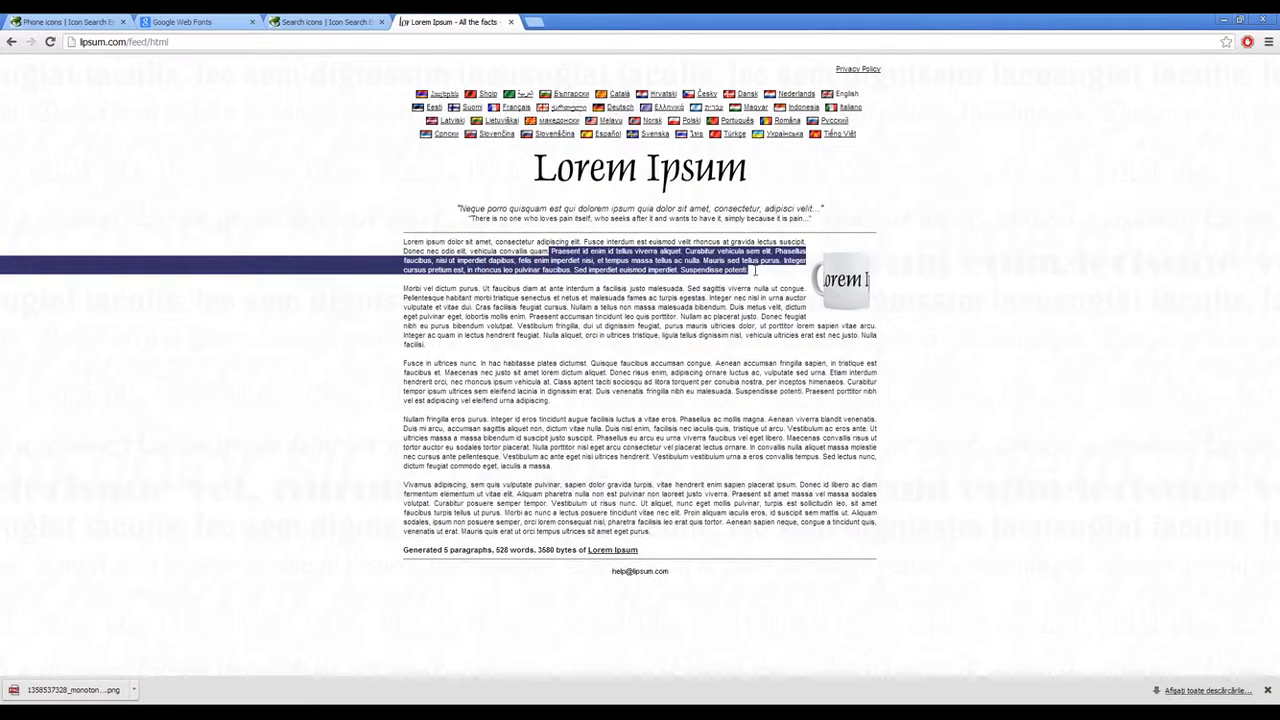
{"action": "key", "text": "alt+Tab"}
{"action": "key", "text": "alt+Tab"}
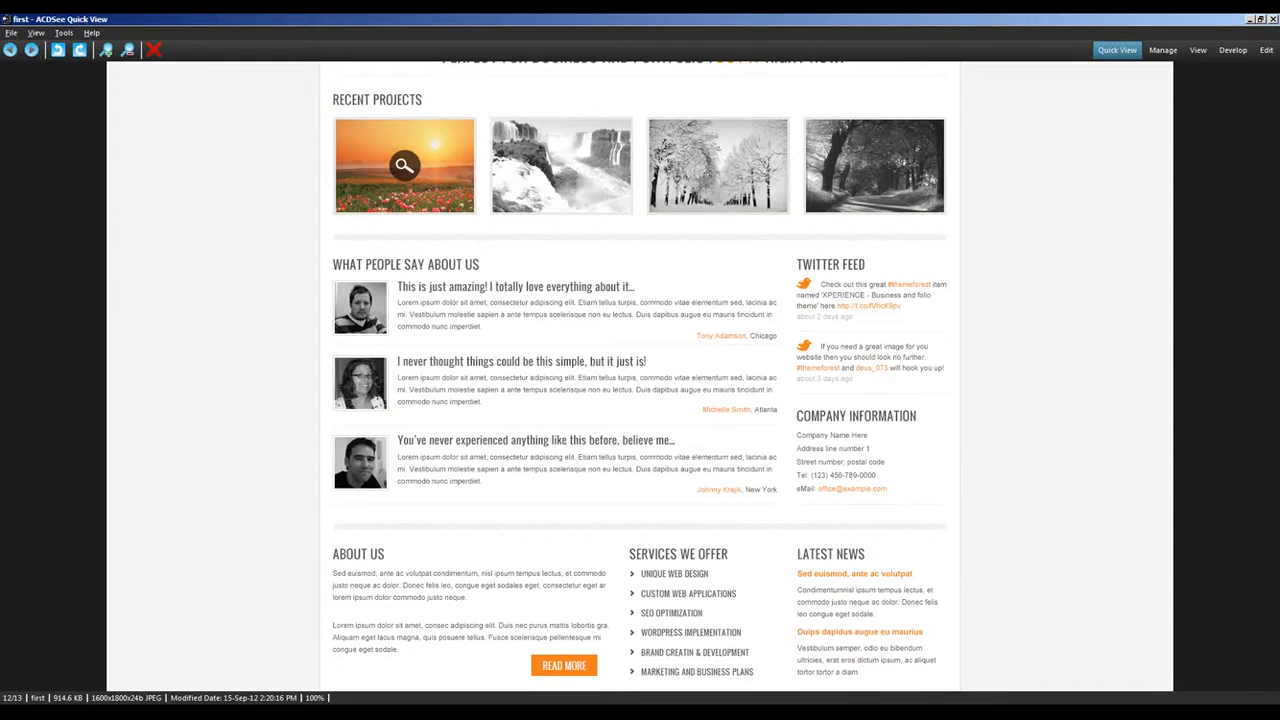
{"action": "key", "text": "alt+Tab"}
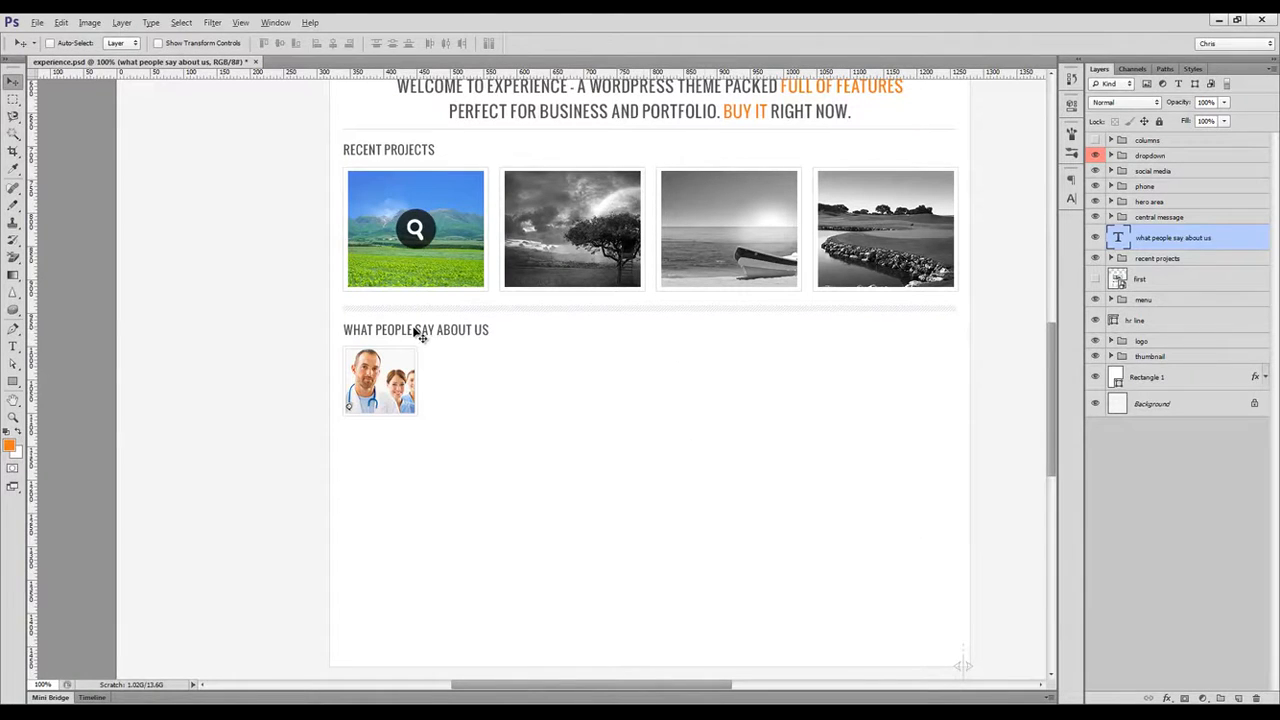
Duplicate the section title beside the top of the thumbnail and change its text to "This is an amazing theme! I love it...".
{"action": "left_click_drag", "start_coordinate": [420, 335], "coordinate": [501, 360]}
{"action": "key", "text": "t"}
{"action": "left_click", "coordinate": [480, 353]}
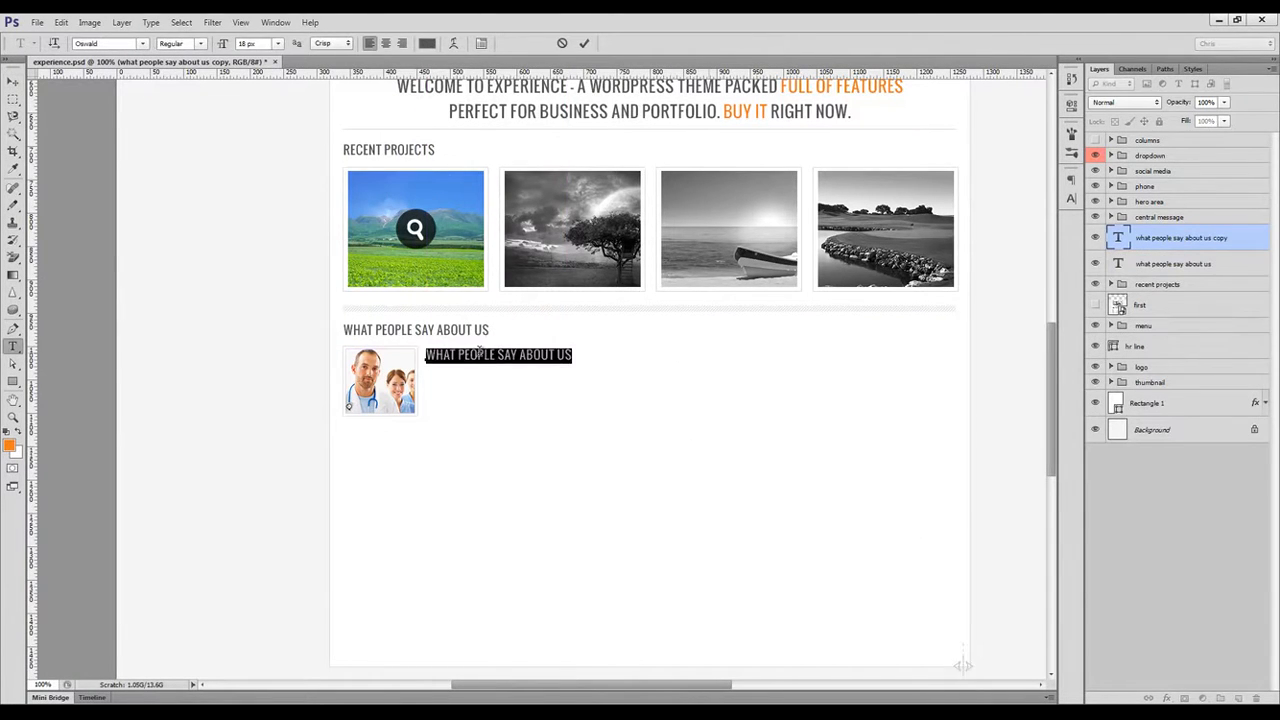
{"action": "type", "text": "THI"}
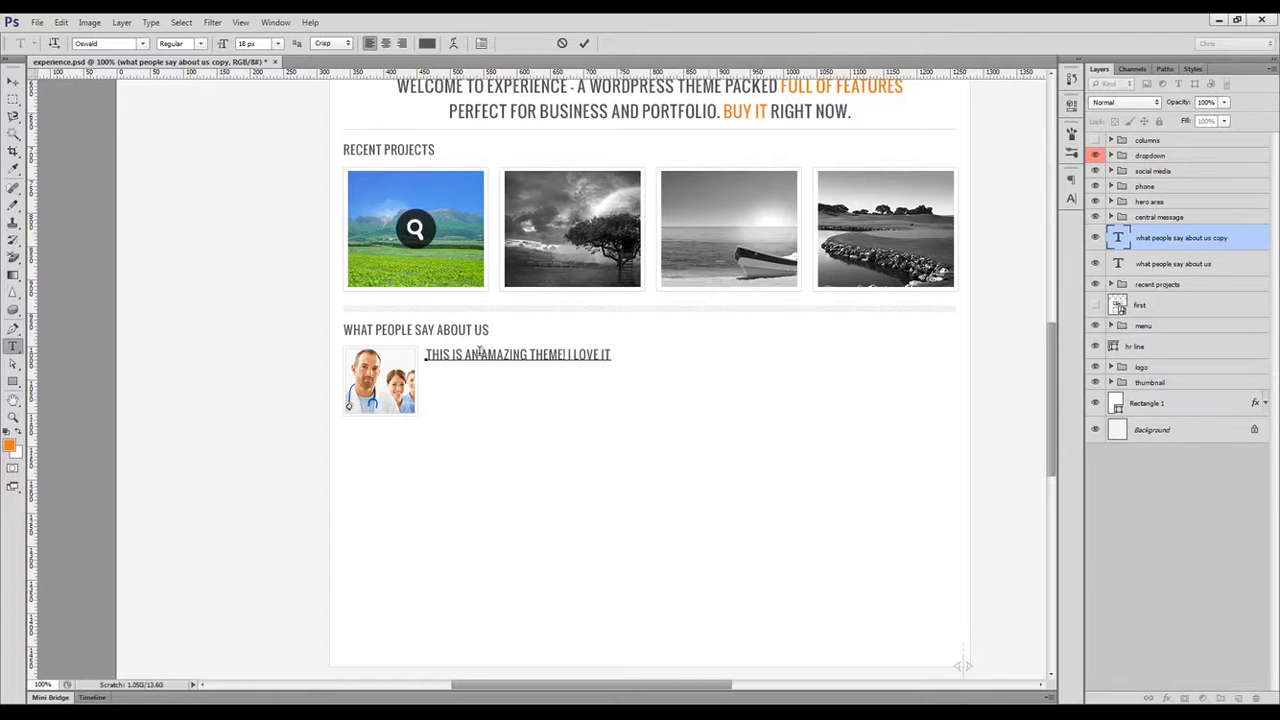
{"action": "key", "text": "ctrl+Return"}
Create a wide paragraph text box under the testimonial headline and paste the copied Lorem Ipsum passage into it.
{"action": "left_click_drag", "start_coordinate": [428, 370], "coordinate": [800, 435]}
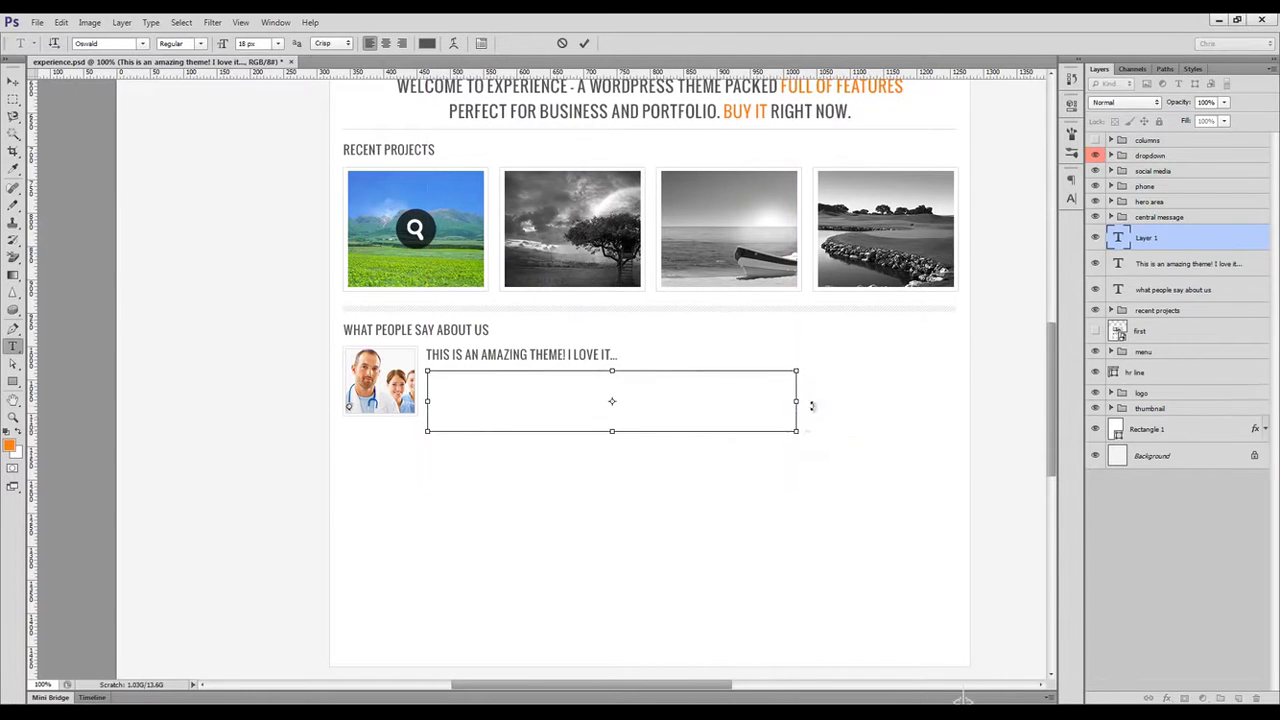
{"action": "type", "text": "PRAESENT ID ENIM ID TELLUS VIVERRA ALIQUET. CURABITUR VEHICULA SEM ELIT. PHASELLUS FAUCIBUS, NISI UT IMPERDIET DAPIBUS, FELIS ENIM IMPERDIET NISI, ET TEMPUS MASSA TELLUS AC NULLA. MAURIS SED"}
Format the whole testimonial paragraph in Arial at 13 px and turn off All Caps.
{"action": "key", "text": "ctrl+a"}
{"action": "left_click", "coordinate": [1071, 198]}
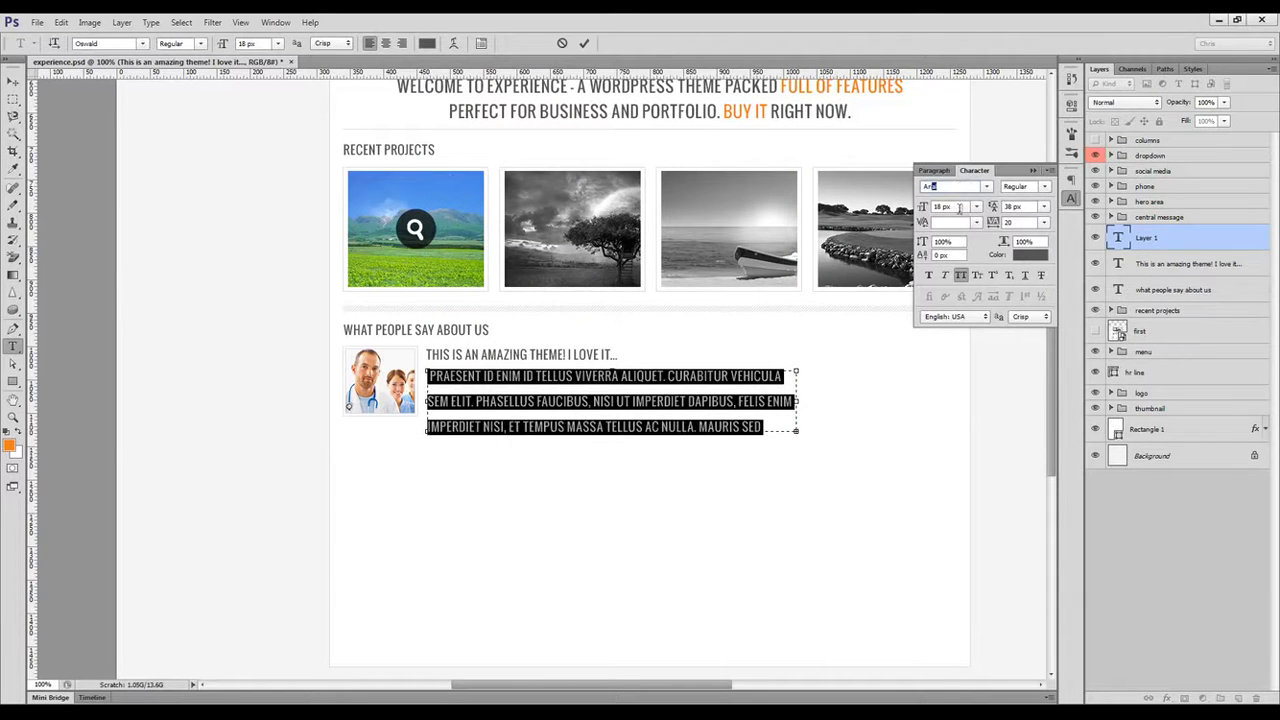
{"action": "key", "text": "Return"}
{"action": "left_click", "coordinate": [961, 275]}
{"action": "left_click", "coordinate": [957, 206]}
{"action": "key", "text": "Down"}
{"action": "key", "text": "Down"}
{"action": "key", "text": "Down"}
{"action": "key", "text": "Down"}
{"action": "key", "text": "Down"}
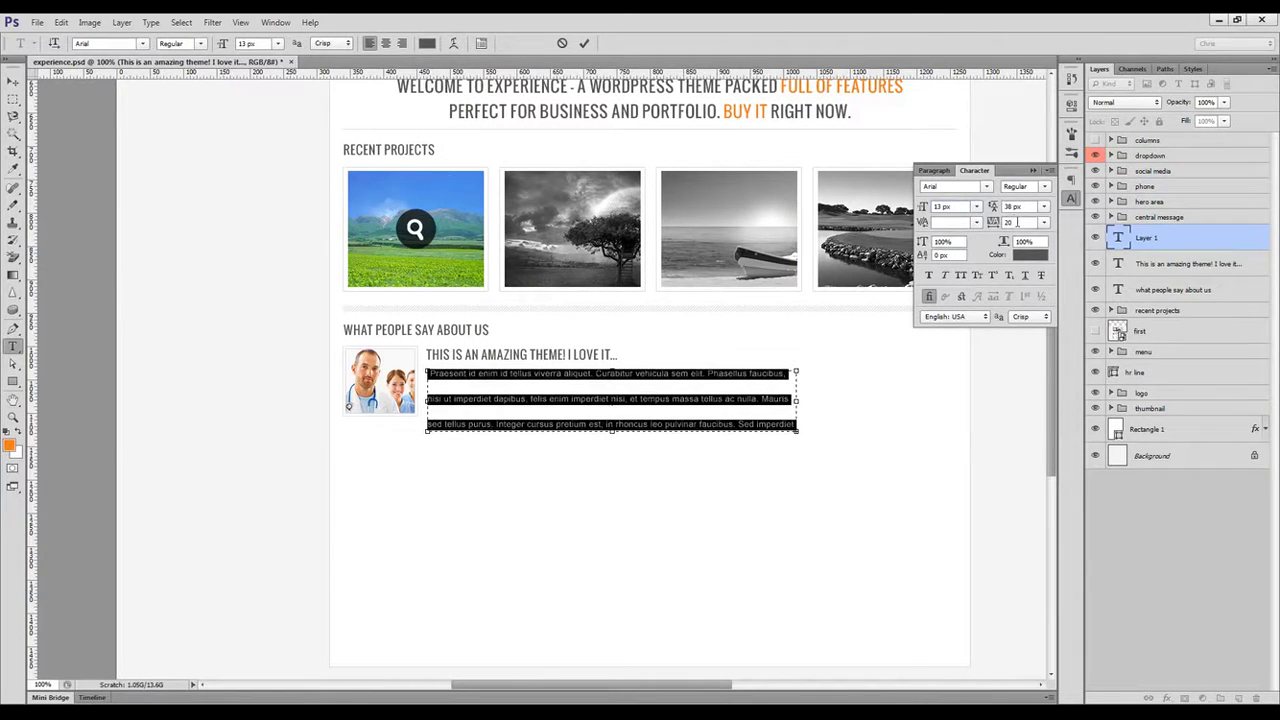
Set the testimonial paragraph's tracking to 0 and its leading to 20 px.
{"action": "left_click_drag", "start_coordinate": [1022, 222], "coordinate": [1008, 219]}
{"action": "type", "text": "0"}
{"action": "left_click", "coordinate": [1044, 207]}
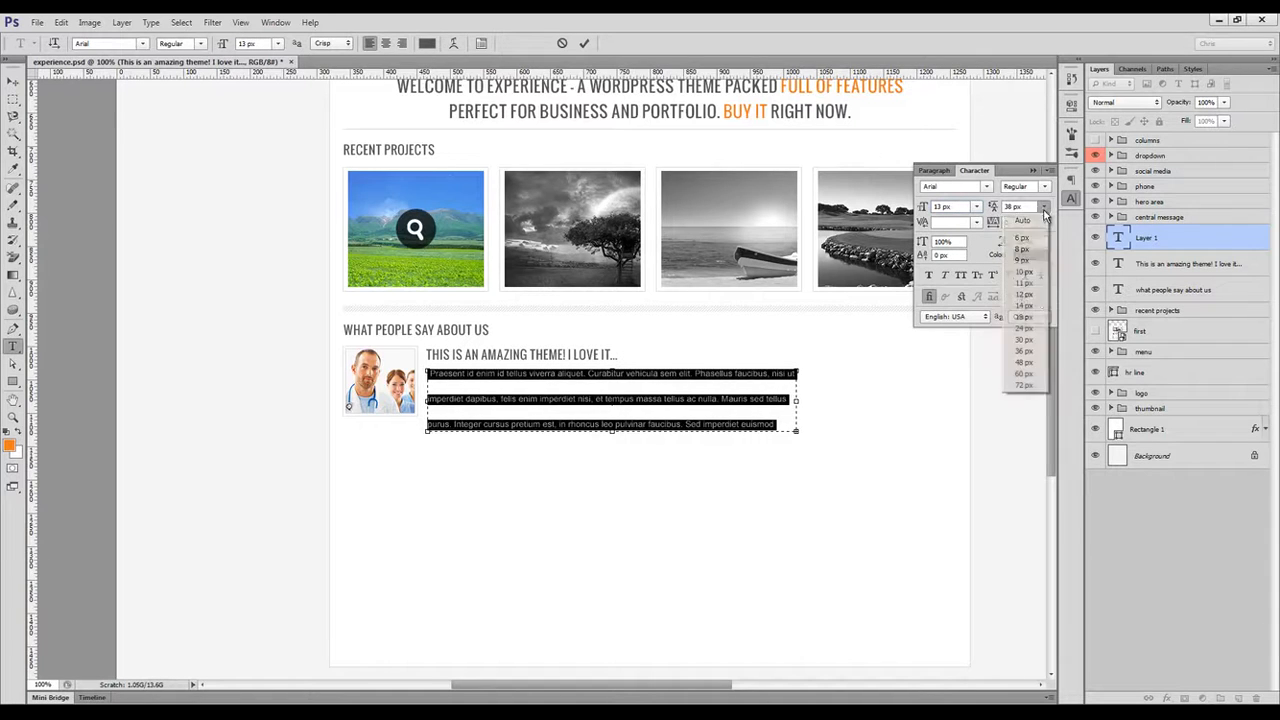
{"action": "left_click", "coordinate": [1030, 317]}
{"action": "left_click", "coordinate": [1016, 207]}
{"action": "key", "text": "Up"}
{"action": "key", "text": "Up"}
{"action": "left_click", "coordinate": [692, 387]}
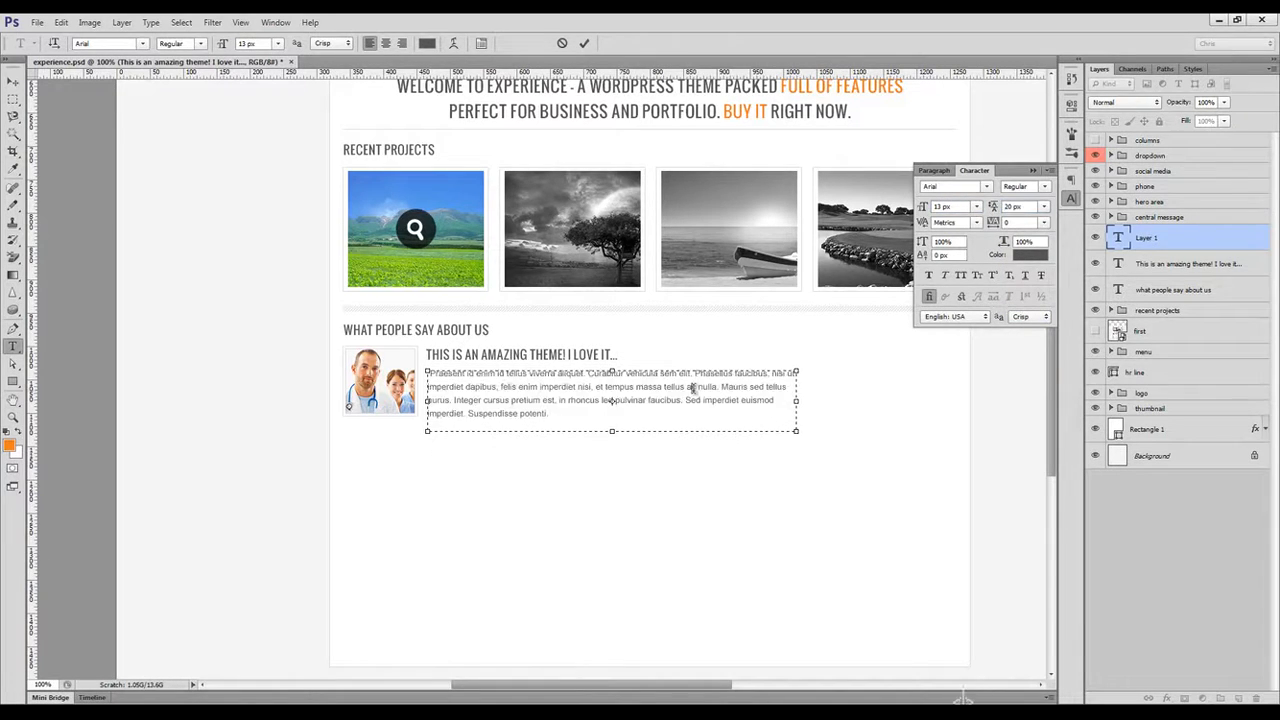
{"action": "key", "text": "ctrl+Return"}
Align the left edges of the testimonial headline and paragraph, and remove the blank space before "Praesent".
{"action": "key", "text": "v"}
{"action": "left_click", "coordinate": [549, 364], "text": "ctrl+shift"}
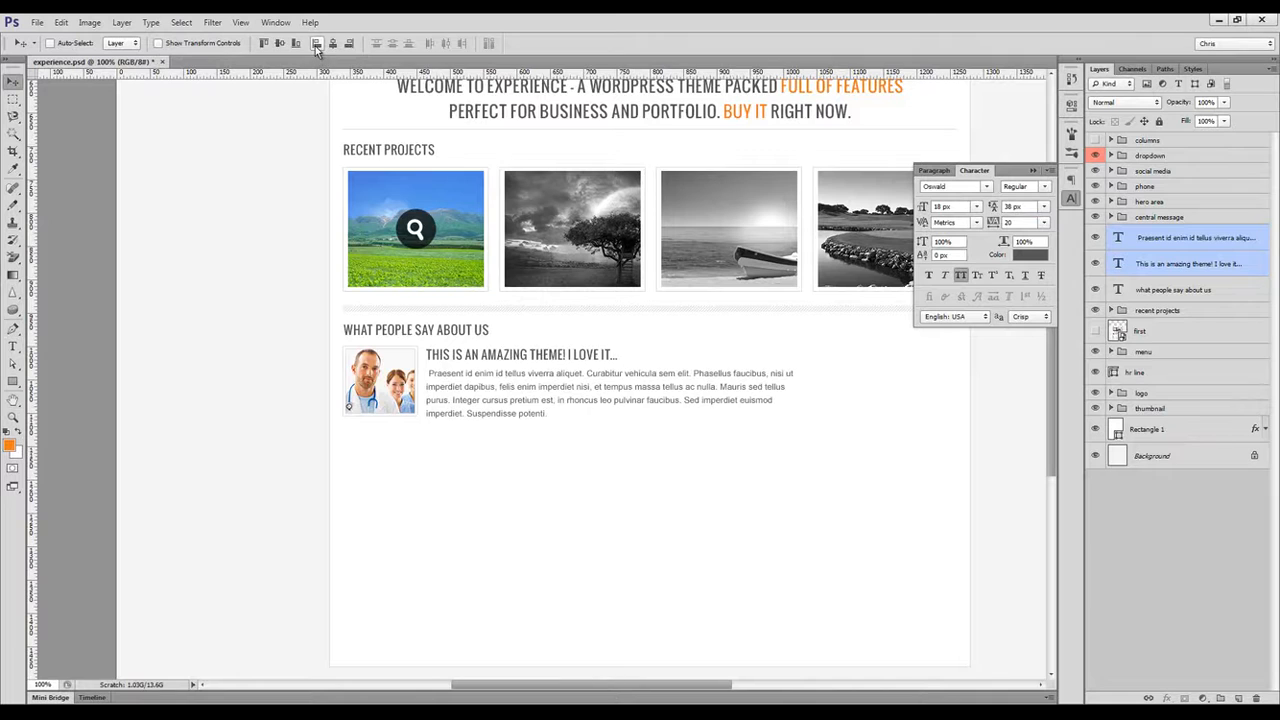
{"action": "key", "text": "t"}
{"action": "left_click", "coordinate": [429, 374]}
{"action": "key", "text": "BackSpace"}
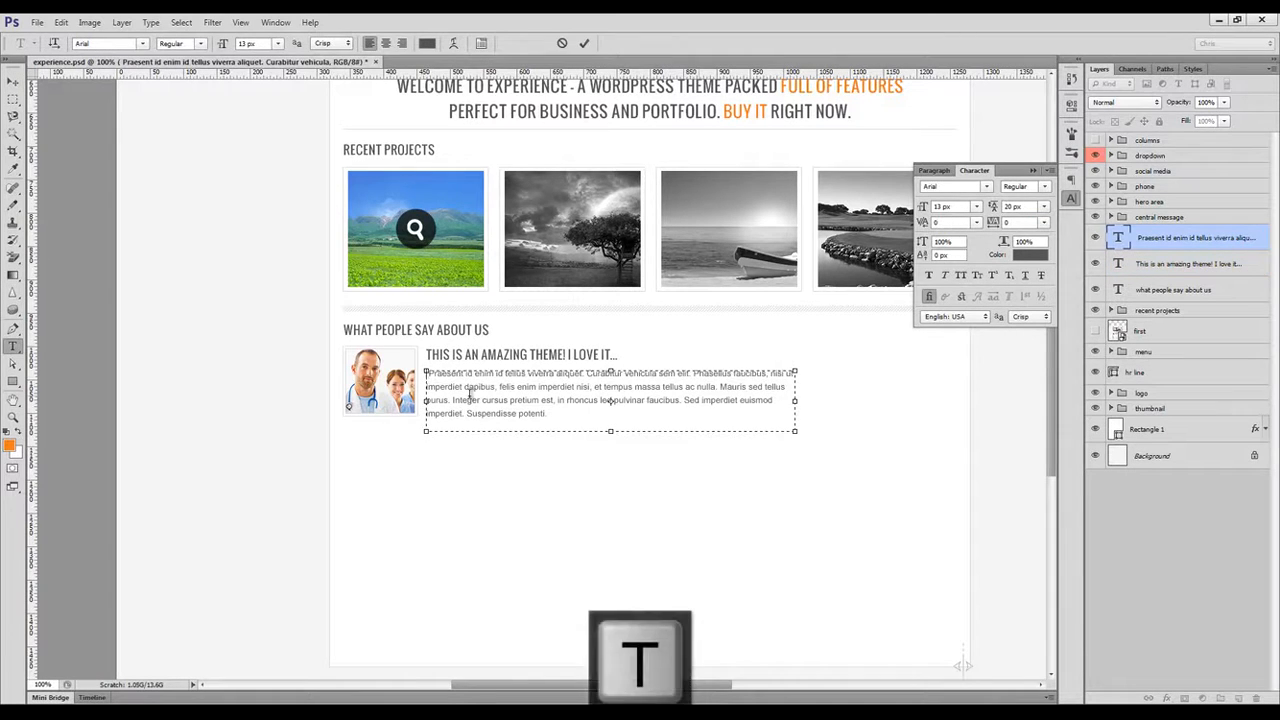
{"action": "key", "text": "ctrl+Return"}
{"action": "key", "text": "v"}
After checking the reference layout, turn off All Caps for the testimonial headline and change it to "This is an amazing theme! I totally love it...".
{"action": "key", "text": "alt+Tab"}
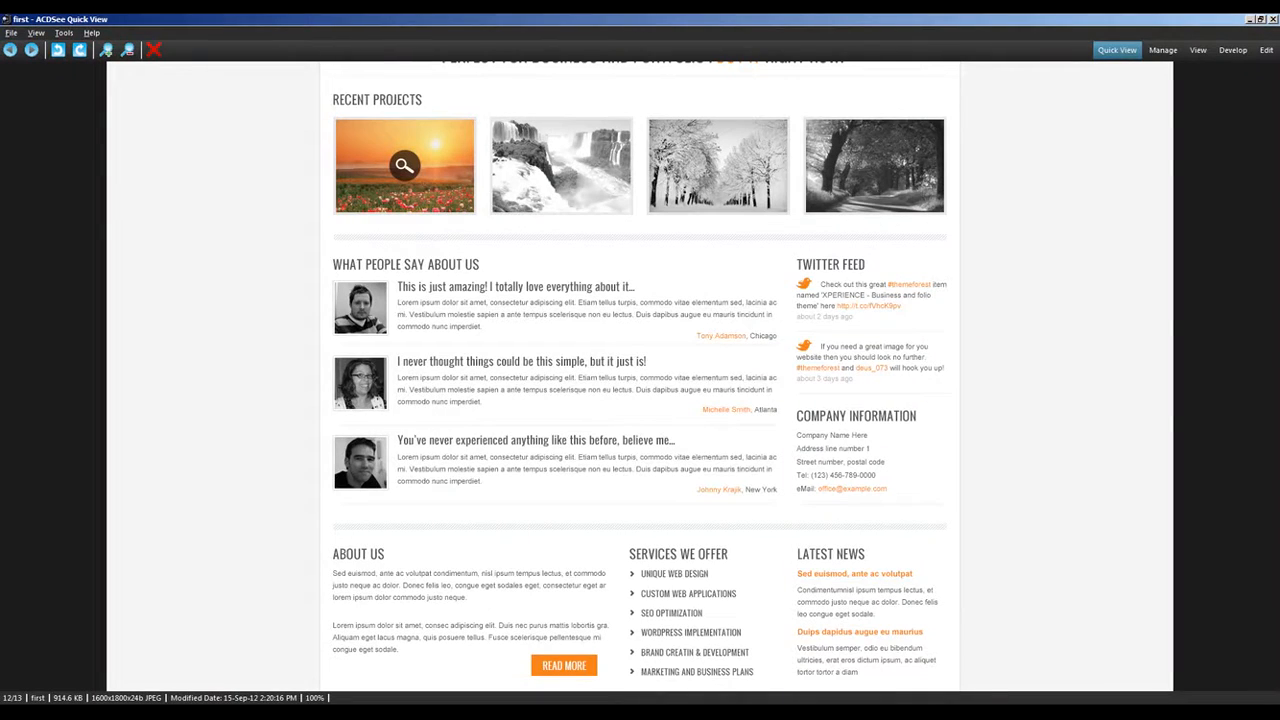
{"action": "key", "text": "alt+Tab"}
{"action": "left_click", "coordinate": [514, 355], "text": "ctrl"}
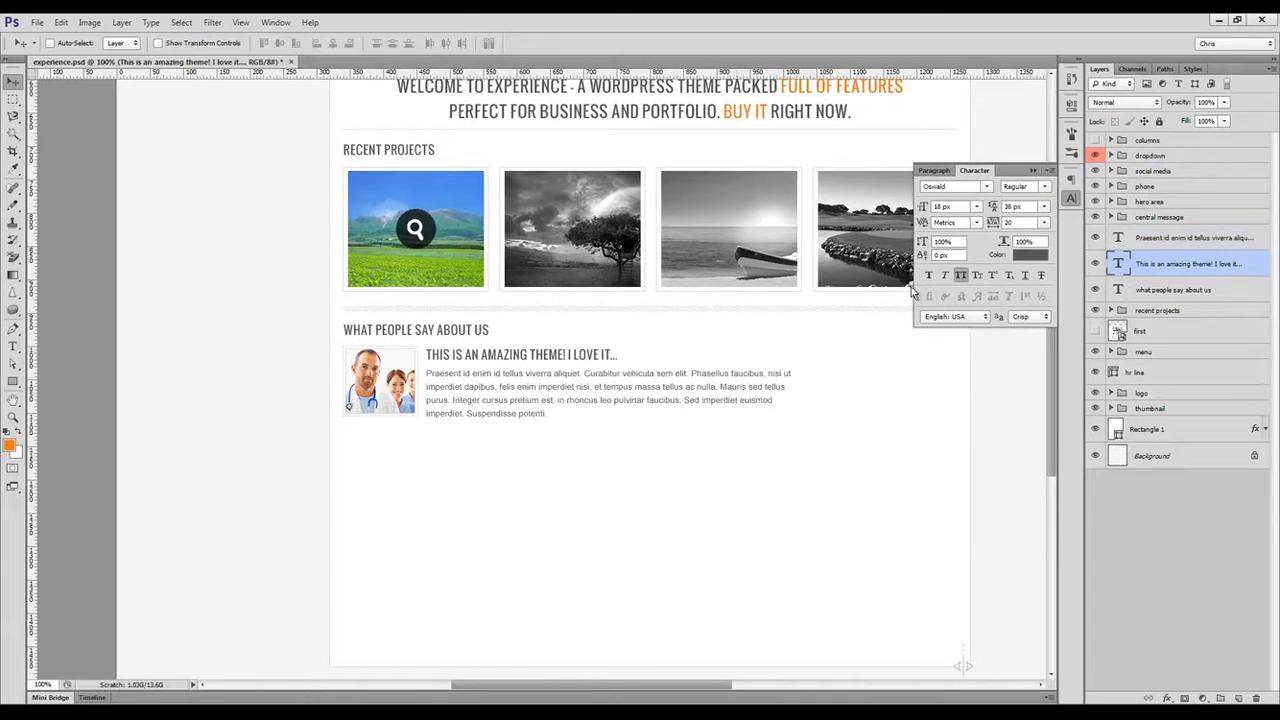
{"action": "left_click", "coordinate": [958, 277]}
{"action": "key", "text": "t"}
{"action": "left_click", "coordinate": [560, 355]}
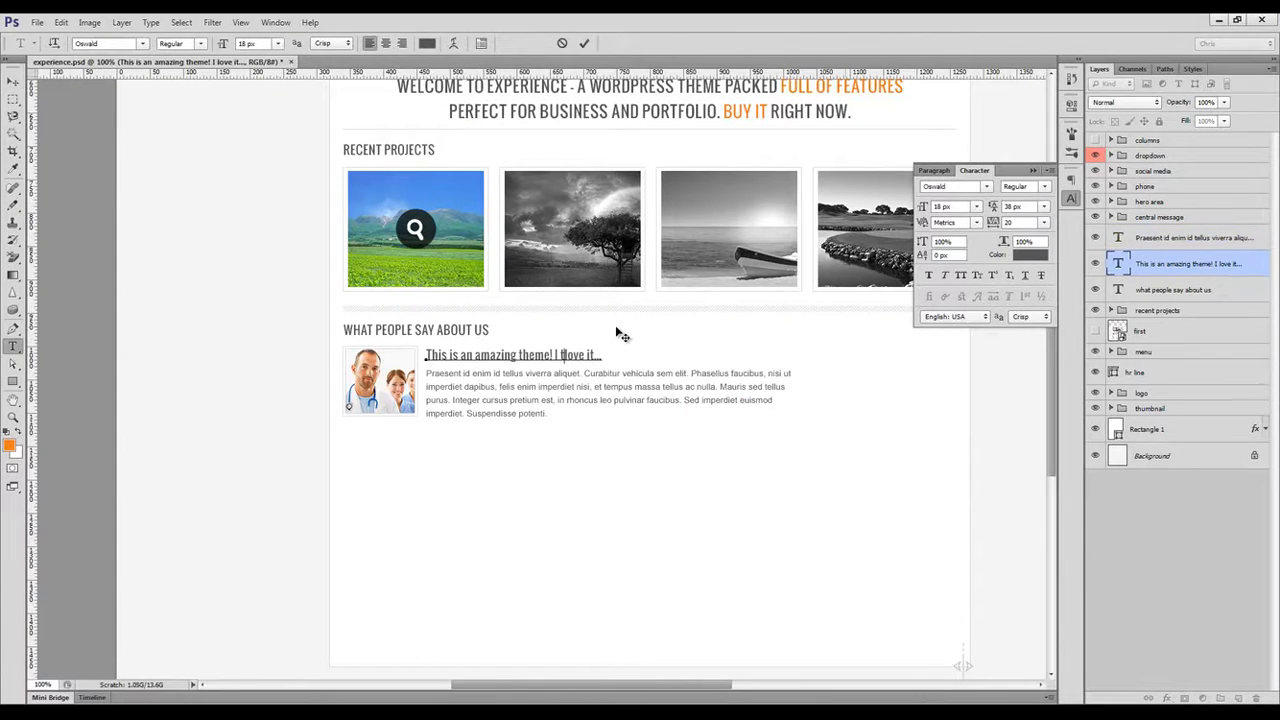
{"action": "key", "text": "ctrl+Return"}
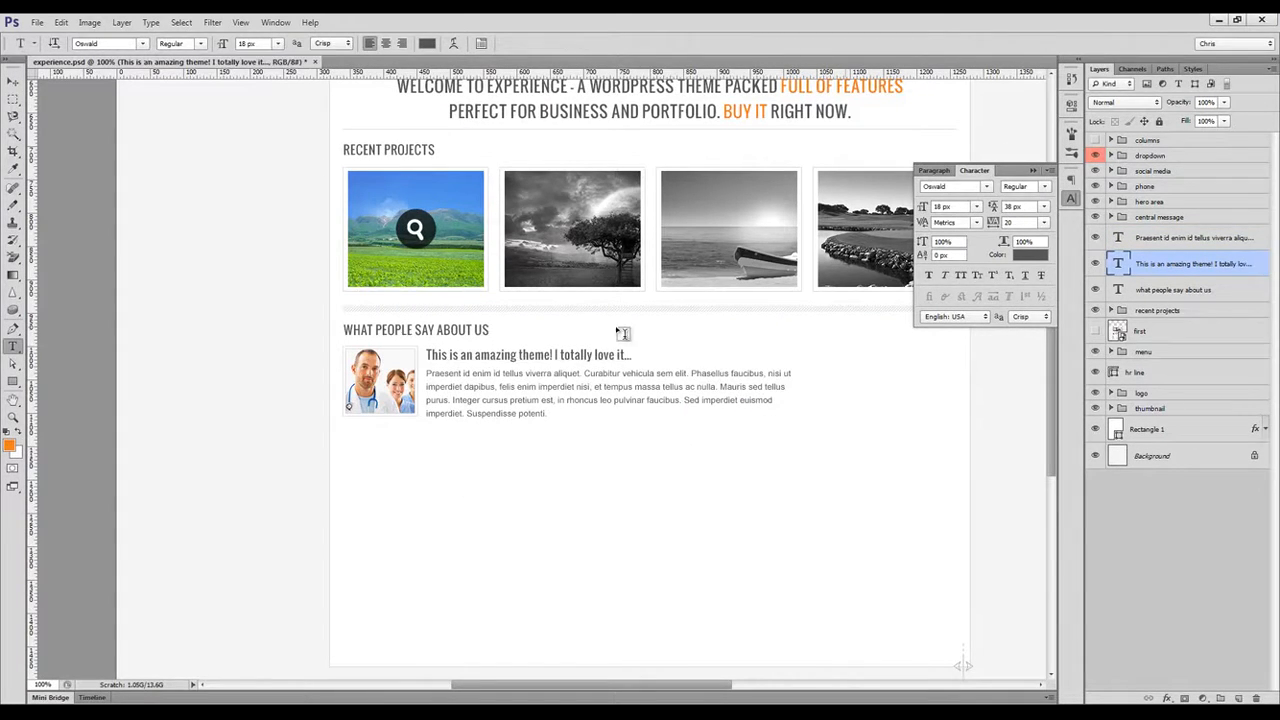
Delete the closing text "Sed imperdiet euismod imperdiet. Suspendisse potenti." from the testimonial paragraph.
{"action": "key", "text": "t"}
{"action": "left_click", "coordinate": [683, 400]}
{"action": "left_click_drag", "start_coordinate": [683, 400], "coordinate": [546, 413]}
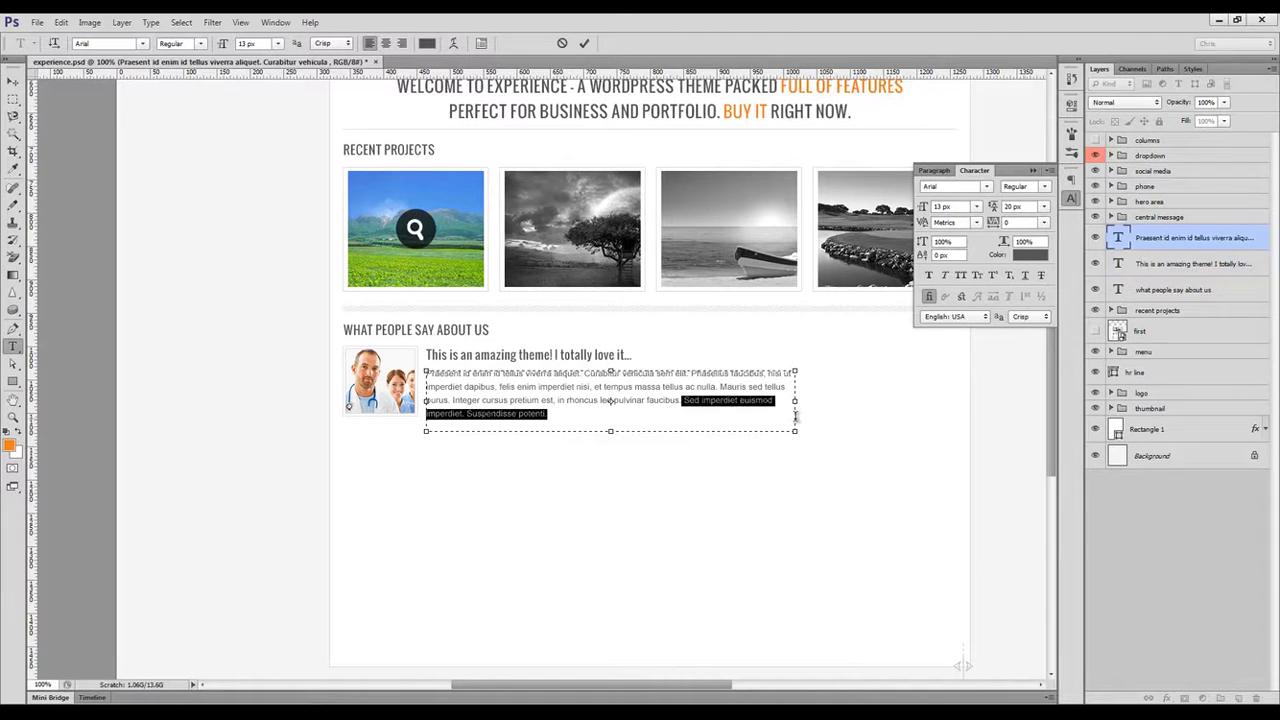
{"action": "key", "text": "BackSpace"}
{"action": "key", "text": "ctrl+Return"}
{"action": "key", "text": "v"}
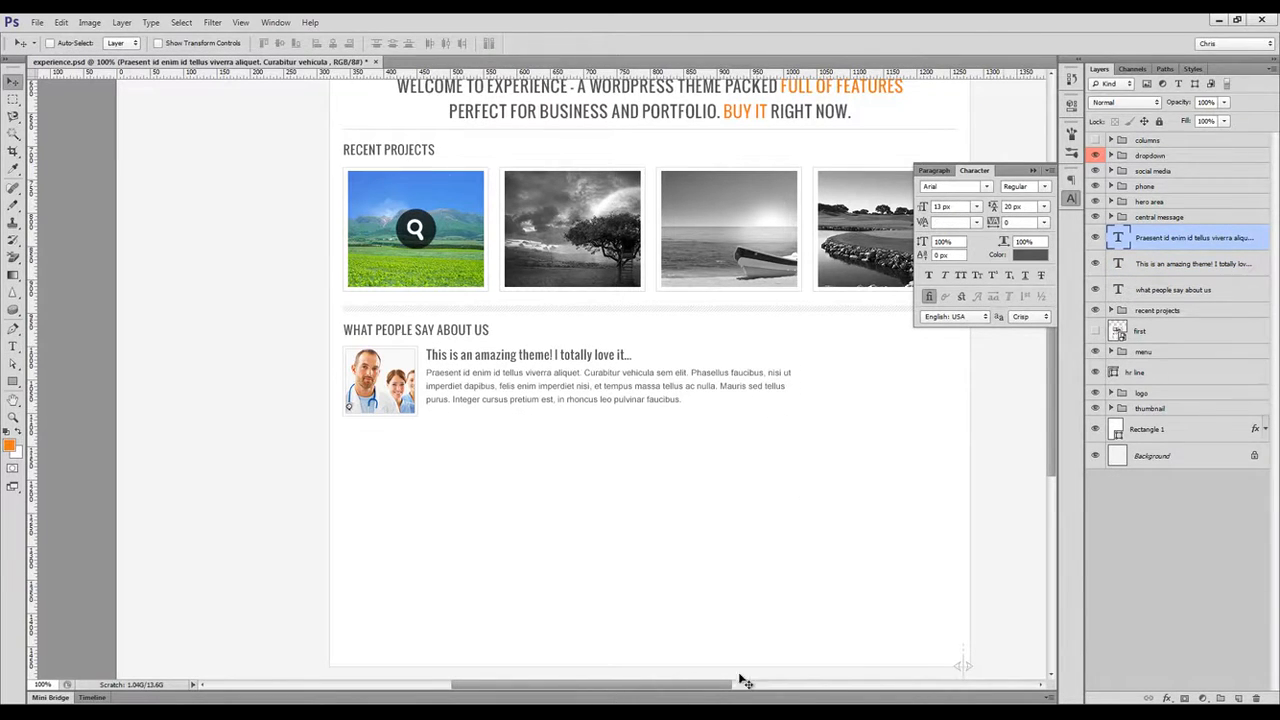
Check the reference layout and add a credit line with the reviewer's name followed by ", Chicago" below the paragraph's right end.
{"action": "key", "text": "alt+Tab"}
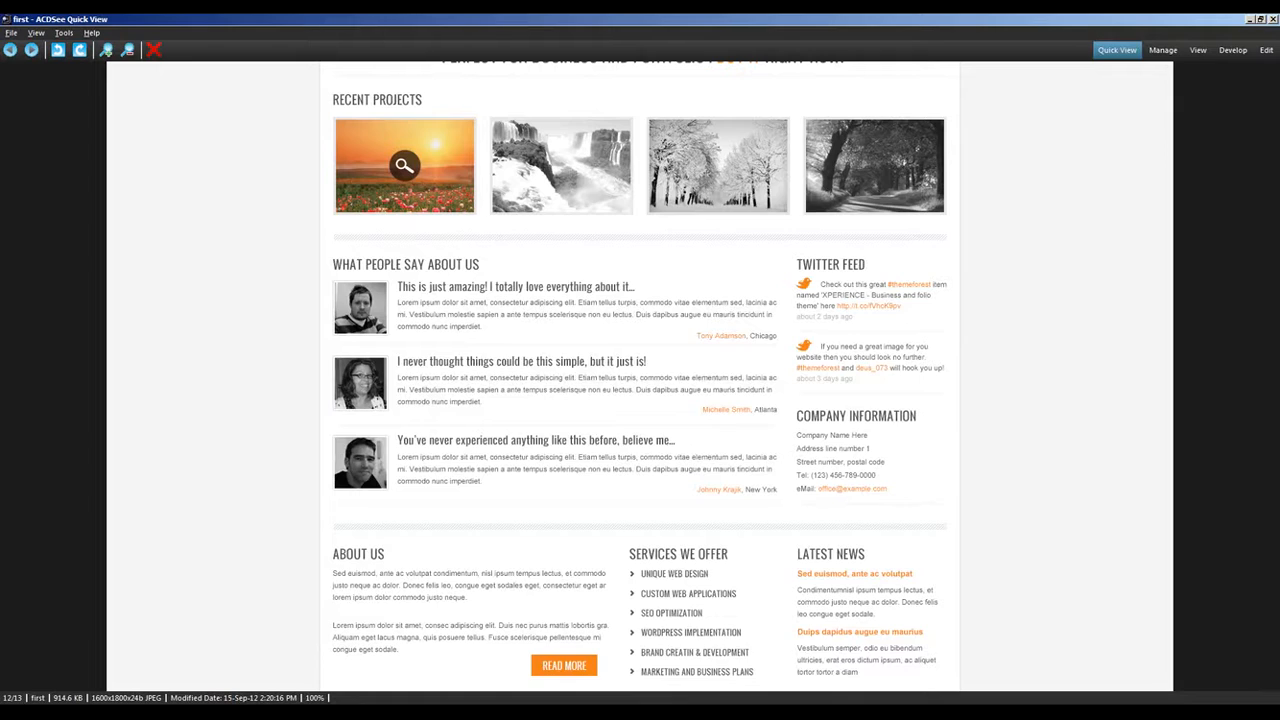
{"action": "key", "text": "alt+Tab"}
{"action": "key", "text": "t"}
{"action": "left_click", "coordinate": [704, 421]}
{"action": "type", "text": "Tony Adams, Ch"}
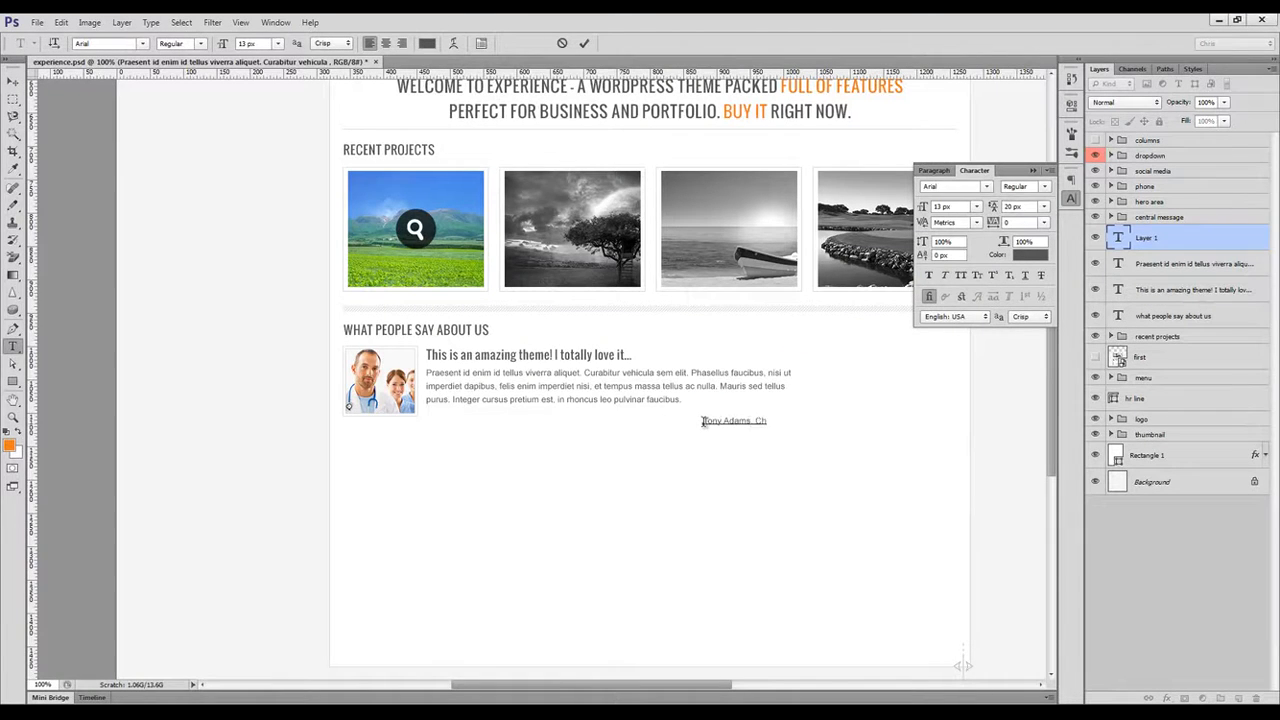
{"action": "key", "text": "ctrl+Return"}
Colour the reviewer's name in the credit line orange (#f07e1d) and make it bold.
{"action": "left_click_drag", "start_coordinate": [751, 420], "coordinate": [703, 421]}
{"action": "left_click", "coordinate": [1030, 255]}
{"action": "left_click", "coordinate": [10, 446]}
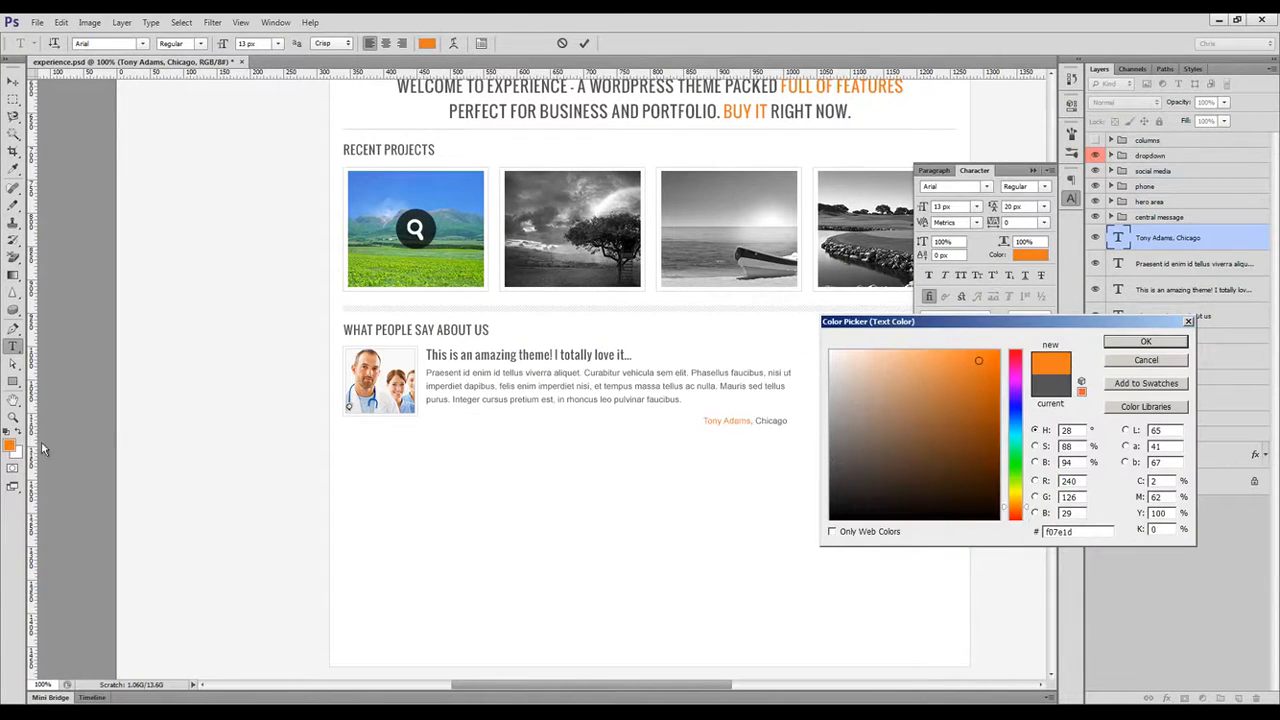
{"action": "left_click", "coordinate": [1146, 341]}
{"action": "left_click", "coordinate": [1044, 187]}
{"action": "left_click", "coordinate": [1022, 236]}
Set the credit line and the testimonial paragraph to 12 px, with 18 px leading for the paragraph.
{"action": "key", "text": "ctrl+a"}
{"action": "left_click", "coordinate": [945, 207]}
{"action": "key", "text": "Down"}
{"action": "key", "text": "ctrl+Return"}
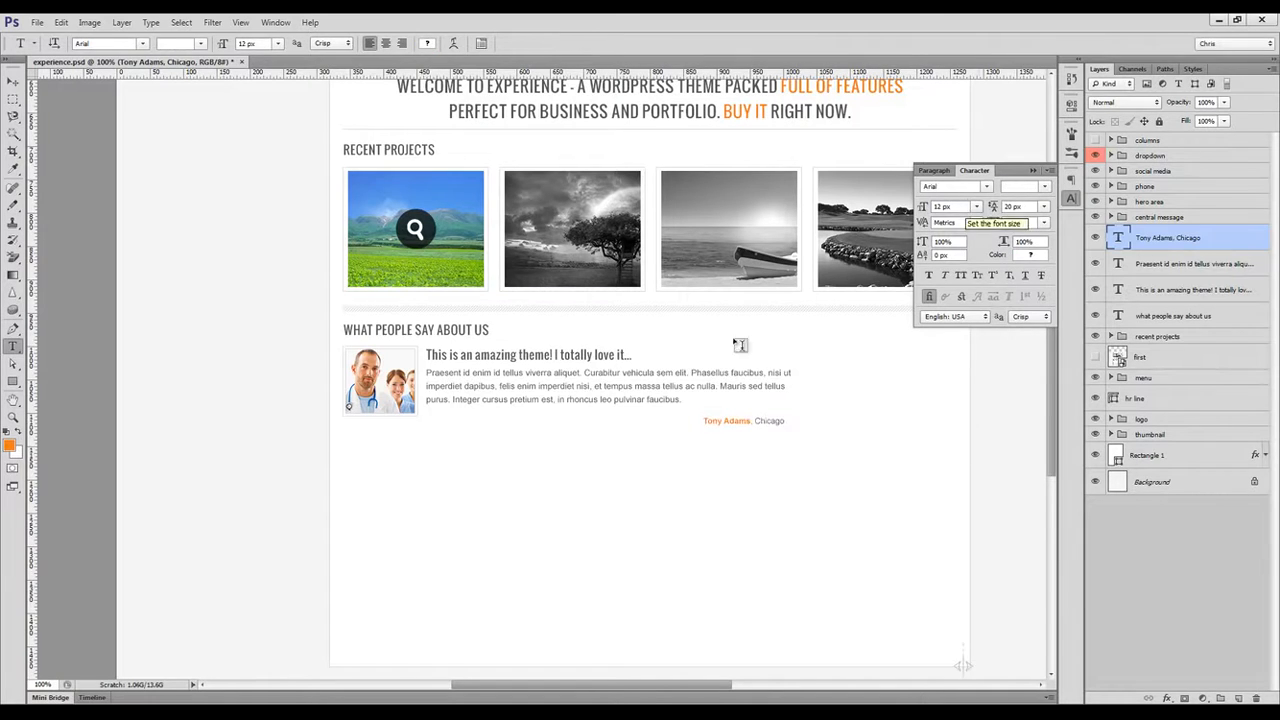
{"action": "left_click", "coordinate": [700, 386]}
{"action": "key", "text": "ctrl+a"}
{"action": "left_click", "coordinate": [944, 207]}
{"action": "key", "text": "Down"}
{"action": "key", "text": "ctrl+Return"}
{"action": "key", "text": "v"}
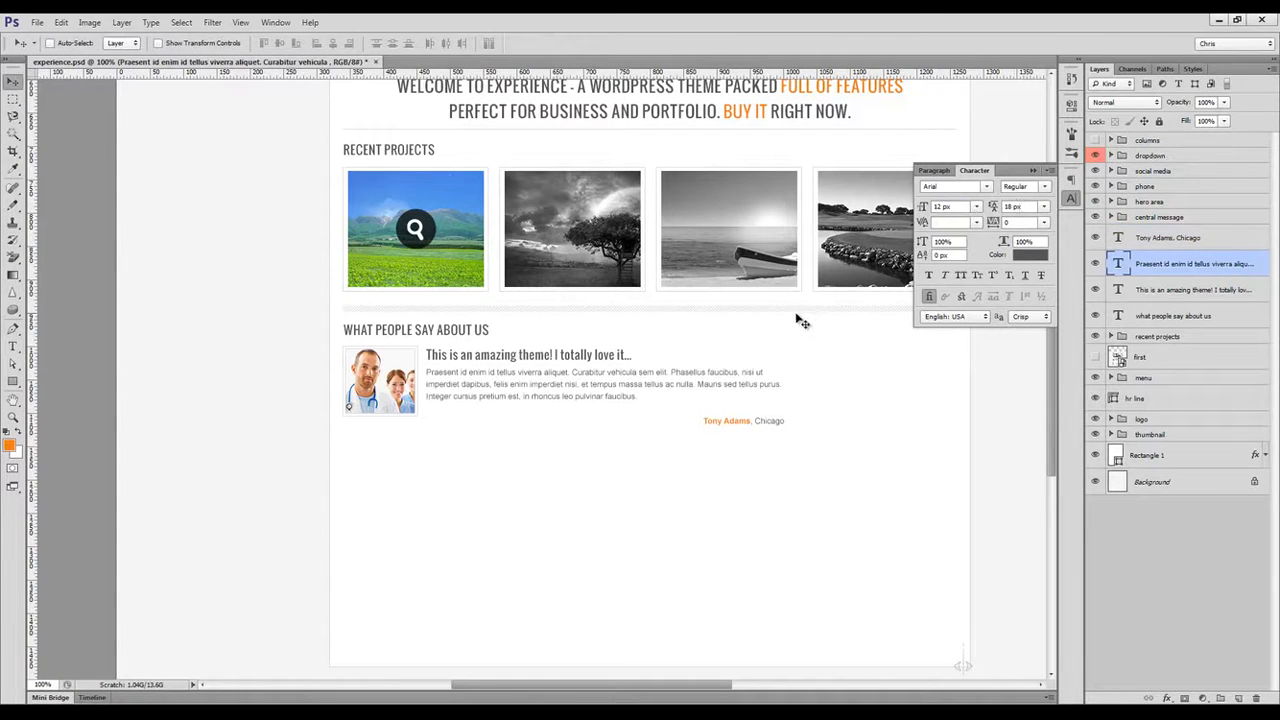
Move the credit line up under the paragraph's right edge and shorten the first "imperdiet" to "imperdi" so it fits the first line.
{"action": "left_click_drag", "start_coordinate": [752, 423], "coordinate": [746, 407]}
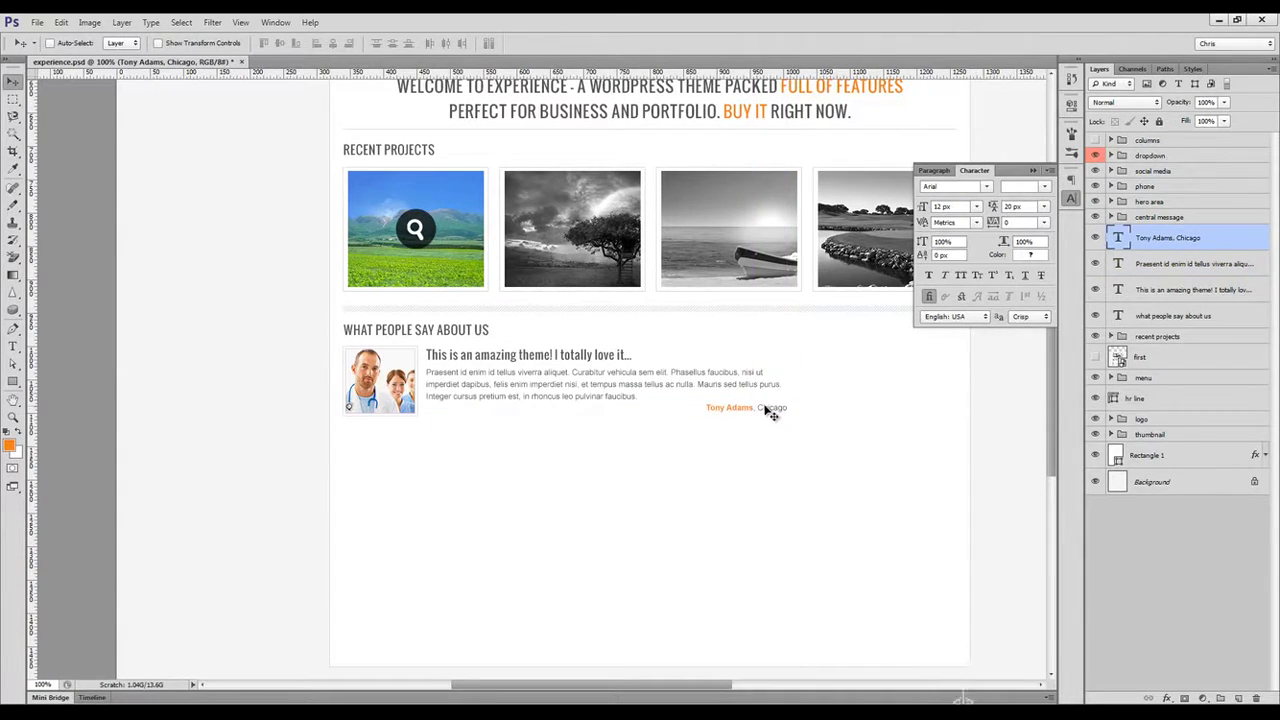
{"action": "key", "text": "t"}
{"action": "left_click", "coordinate": [464, 398]}
{"action": "key", "text": "BackSpace"}
{"action": "key", "text": "ctrl+Return"}
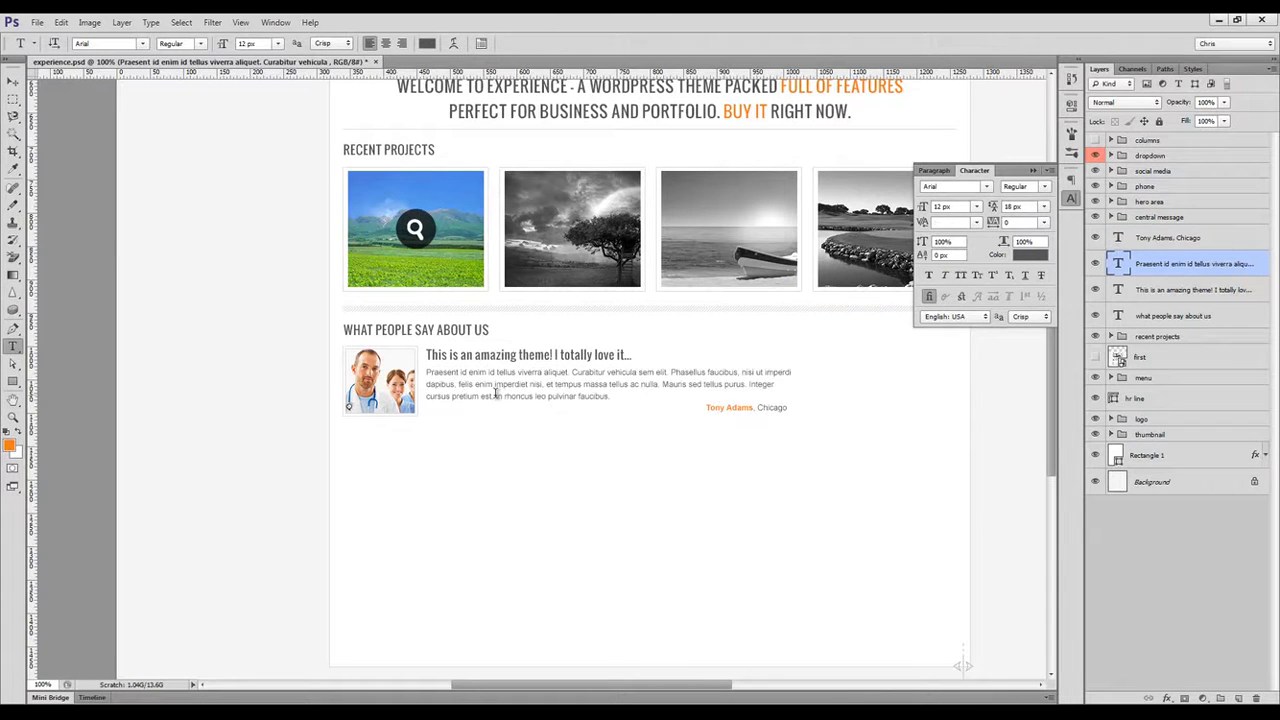
{"action": "key", "text": "v"}
{"action": "left_click_drag", "start_coordinate": [762, 410], "coordinate": [767, 410]}
Duplicate the thin divider below the welcome message, move the copy out of the central message group and place it under the testimonial.
{"action": "scroll", "coordinate": [557, 406], "scroll_direction": "up", "scroll_amount": 3}
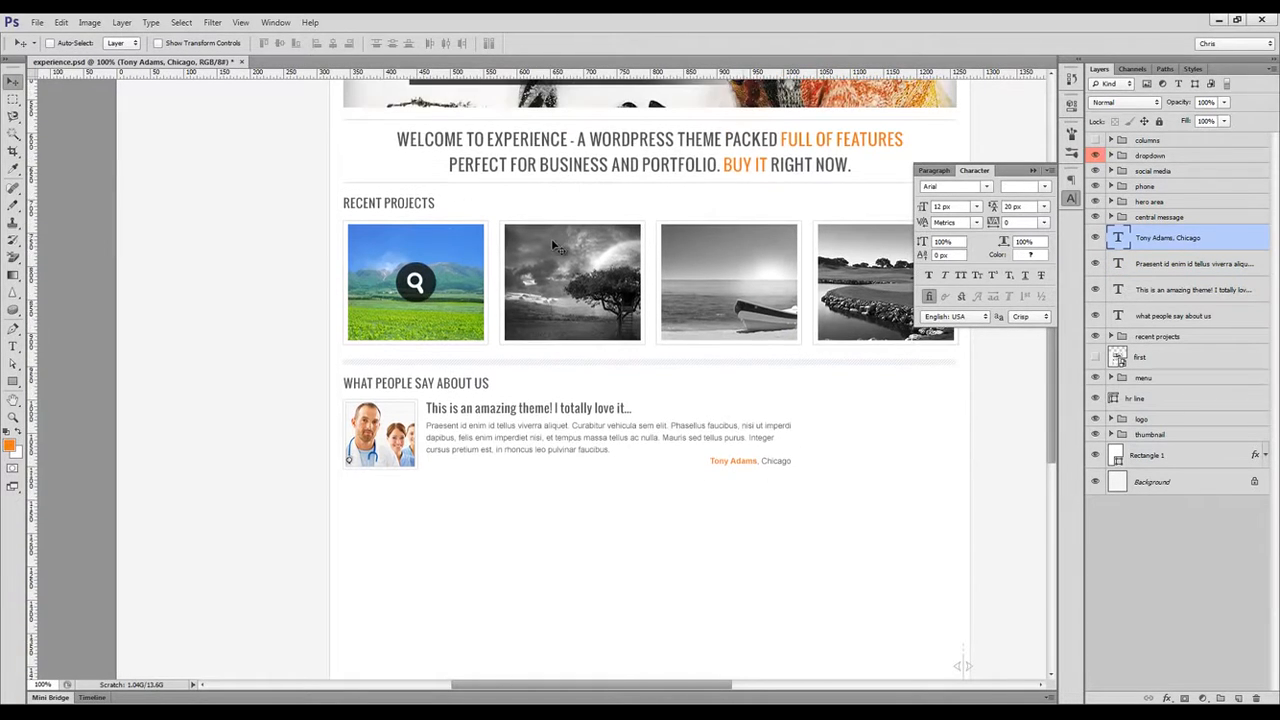
{"action": "key", "text": "z"}
{"action": "left_click", "coordinate": [541, 221]}
{"action": "left_click_drag", "start_coordinate": [541, 221], "coordinate": [563, 263]}
{"action": "key", "text": "v"}
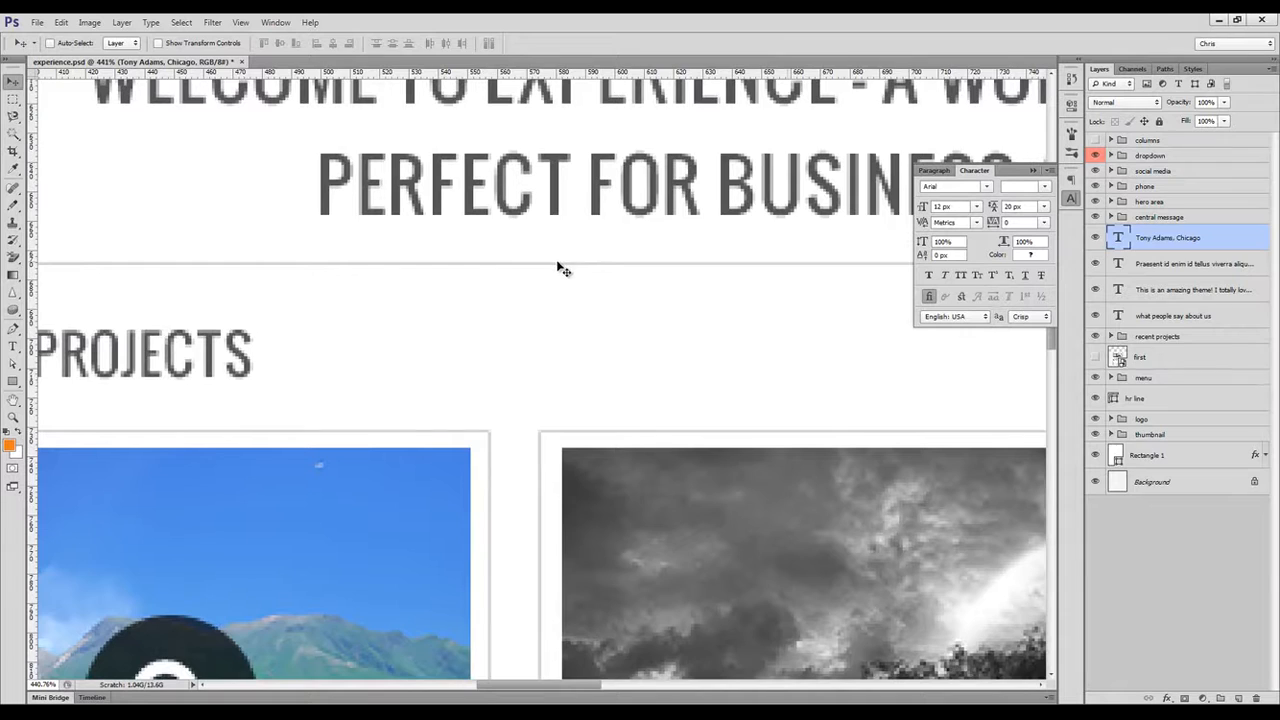
{"action": "left_click", "coordinate": [563, 270], "text": "ctrl"}
{"action": "key", "text": "ctrl+1"}
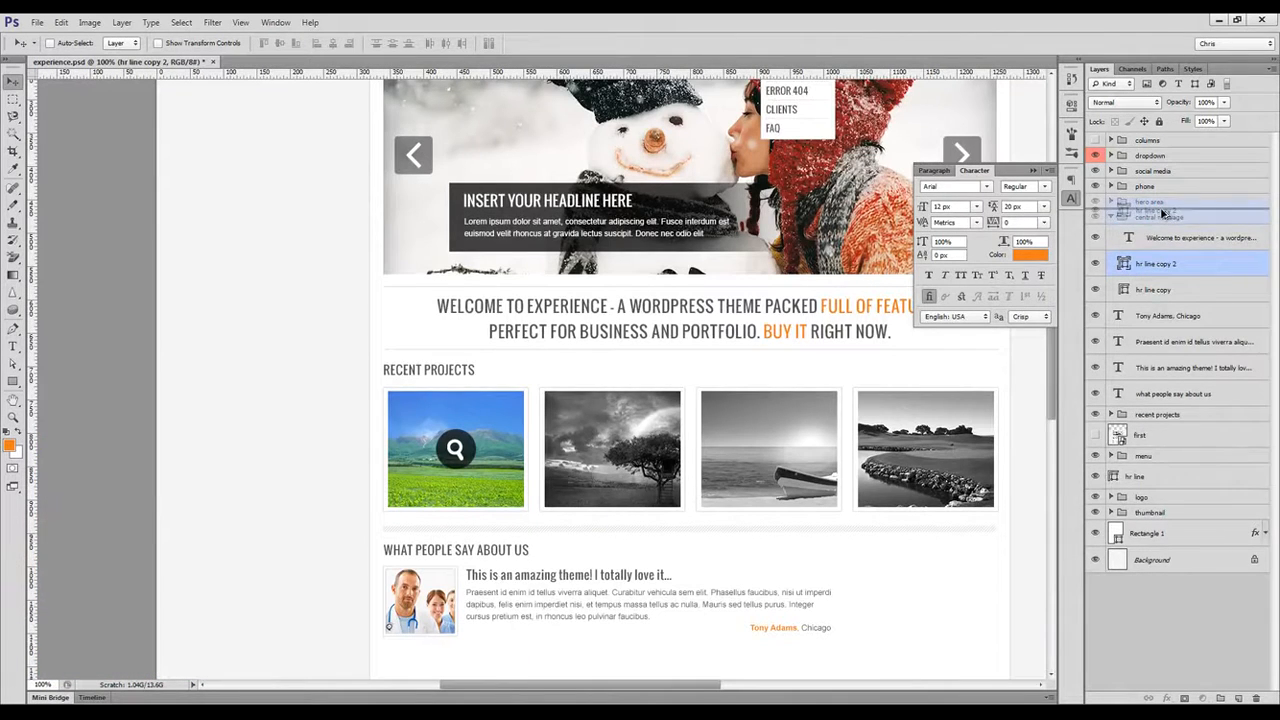
{"action": "left_click_drag", "start_coordinate": [1163, 213], "coordinate": [1162, 211]}
{"action": "left_click", "coordinate": [1111, 243]}
{"action": "left_click_drag", "start_coordinate": [766, 252], "coordinate": [760, 544]}
Shorten the copied divider from its right end so it stops just past the testimonial text.
{"action": "left_click_drag", "start_coordinate": [781, 527], "coordinate": [731, 497]}
{"action": "left_click_drag", "start_coordinate": [963, 665], "coordinate": [1000, 665]}
{"action": "key", "text": "ctrl+t"}
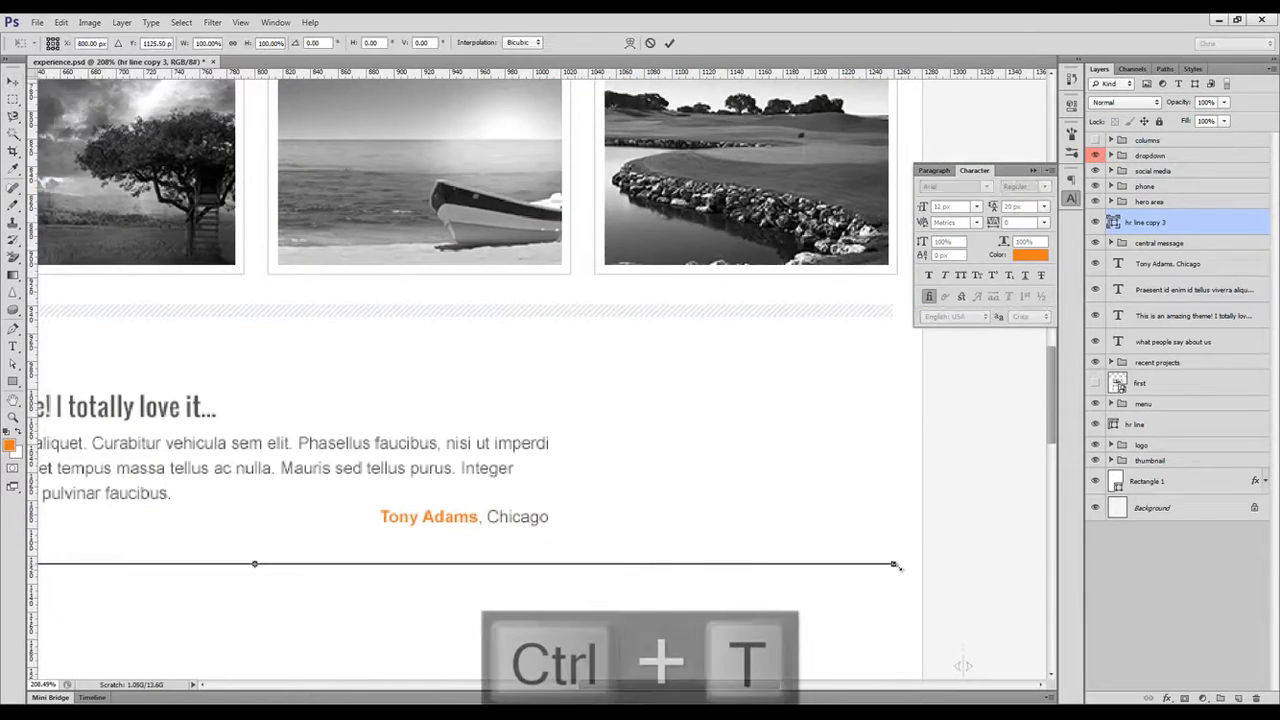
{"action": "left_click_drag", "start_coordinate": [895, 566], "coordinate": [571, 566]}
{"action": "key", "text": "Return"}
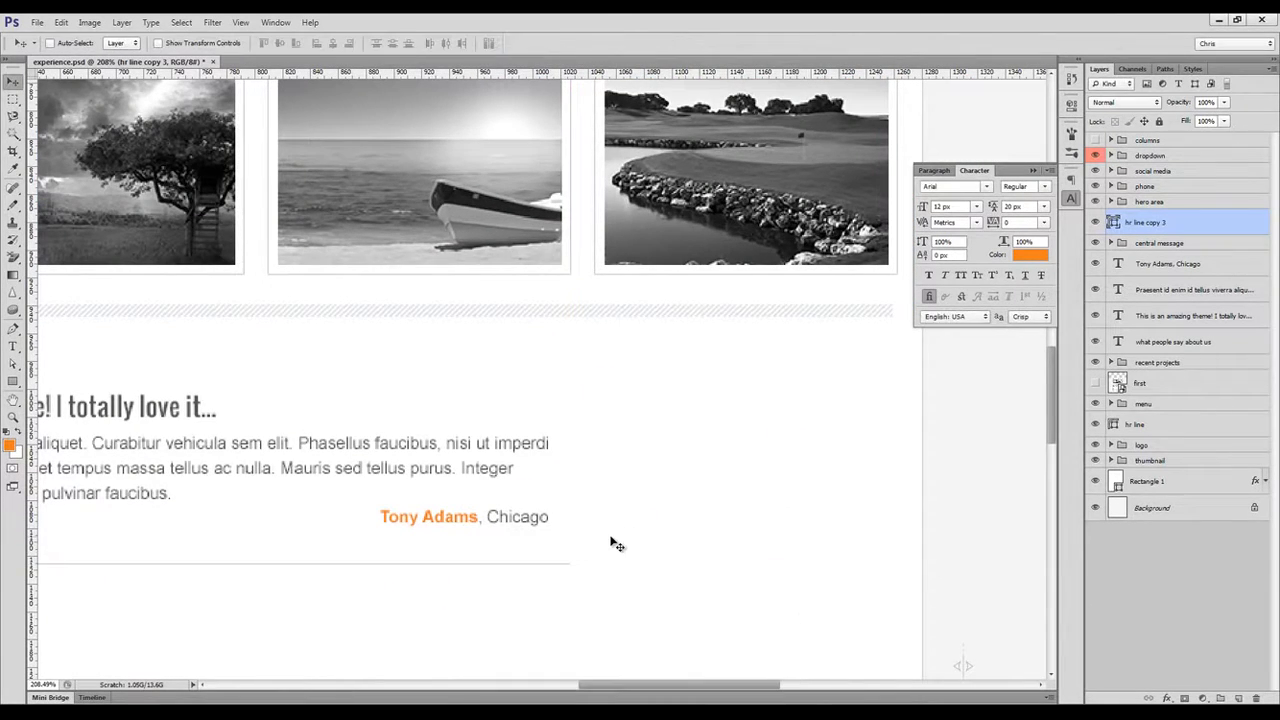
{"action": "key", "text": "ctrl+1"}
Group the three testimonial text layers with the thumbnail group and the hr line layer.
{"action": "left_click_drag", "start_coordinate": [335, 451], "coordinate": [495, 374]}
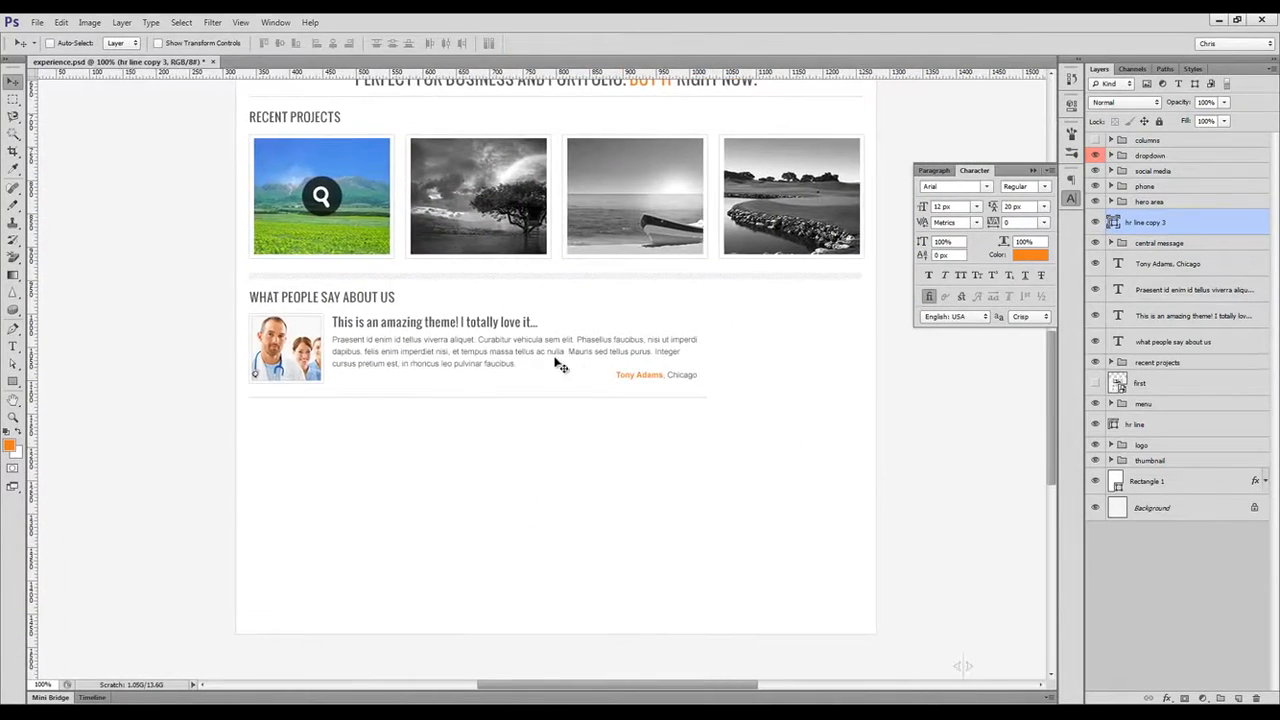
{"action": "left_click", "coordinate": [508, 366], "text": "ctrl"}
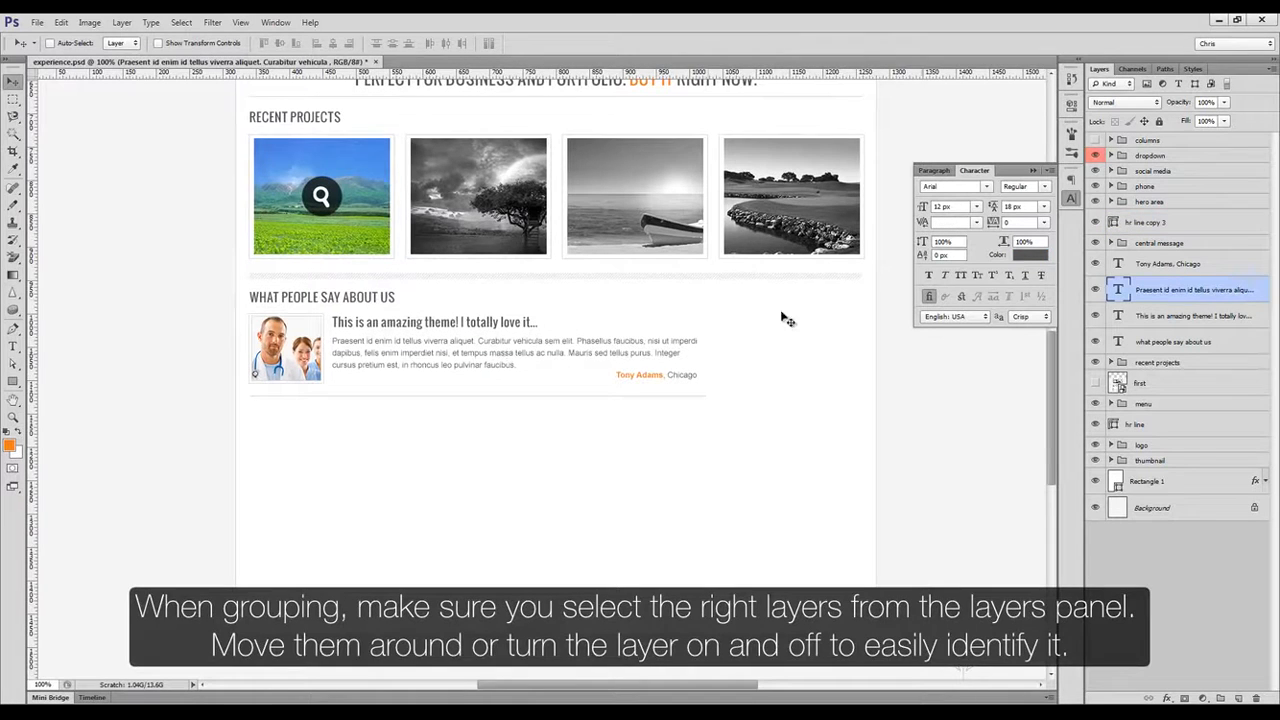
{"action": "left_click", "coordinate": [445, 328], "text": "ctrl+shift"}
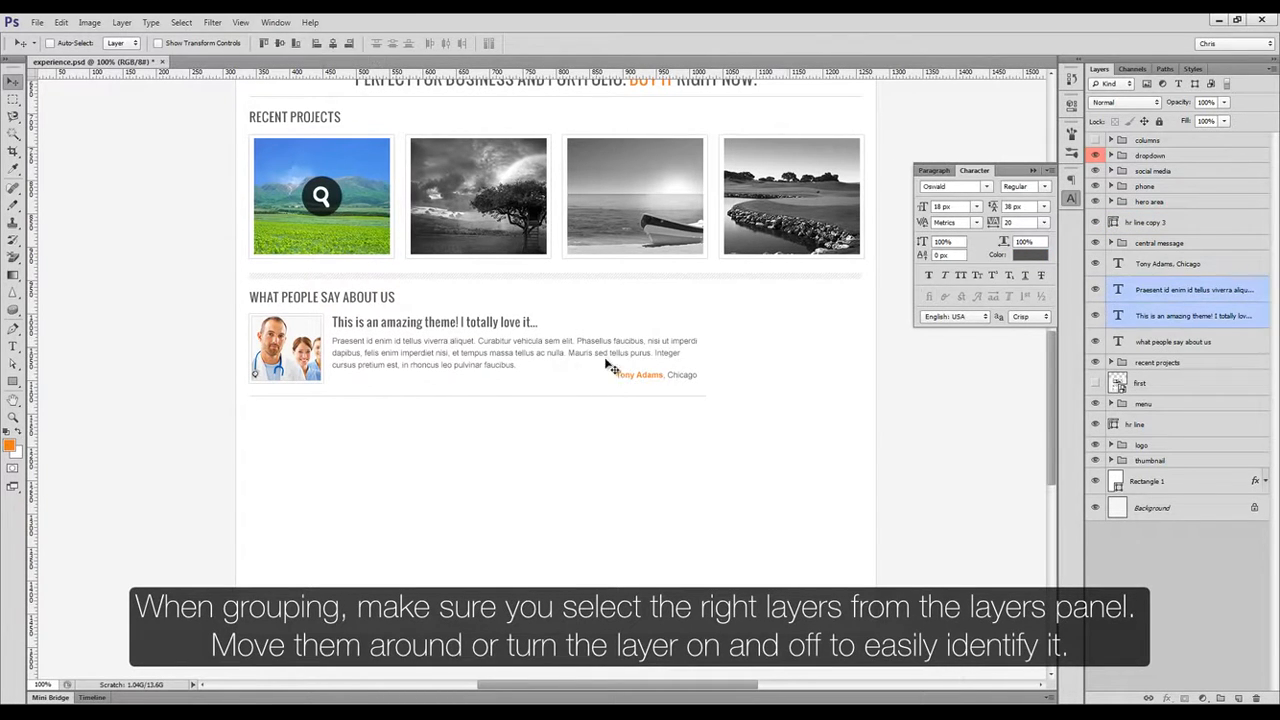
{"action": "left_click", "coordinate": [655, 378], "text": "ctrl+shift"}
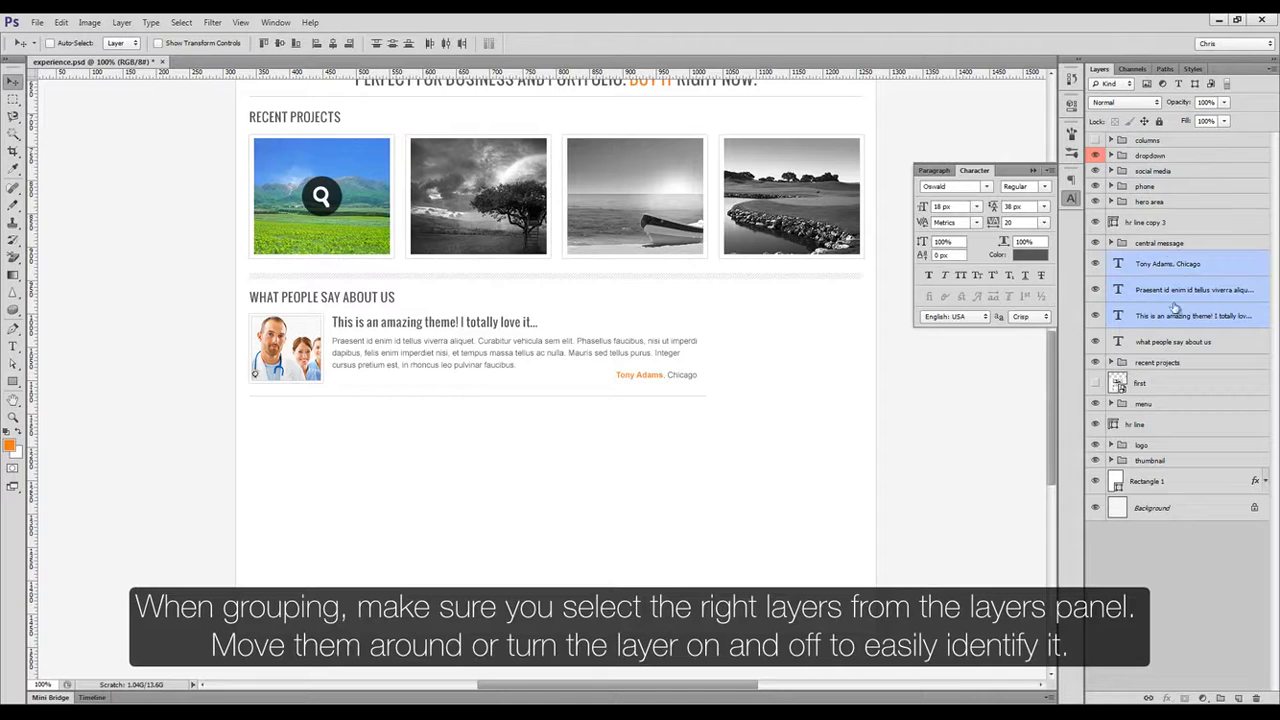
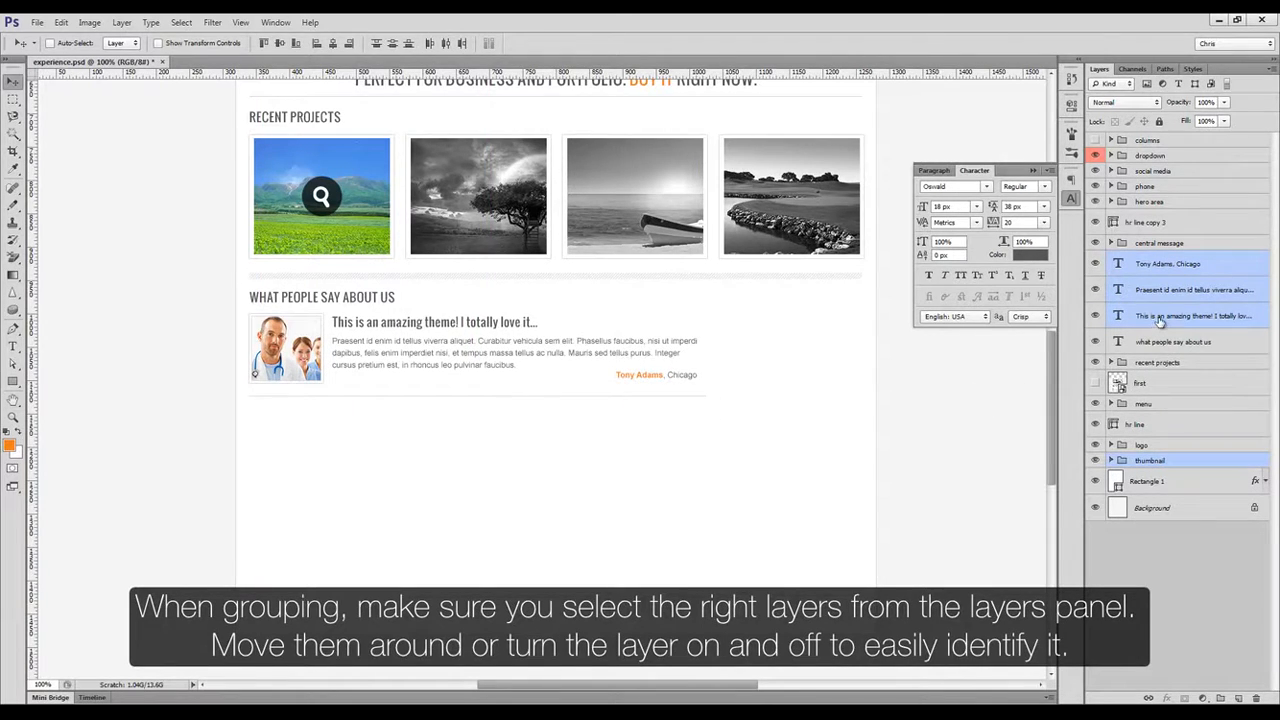
{"action": "left_click", "coordinate": [1149, 421], "text": "ctrl"}
{"action": "key", "text": "ctrl+g"}
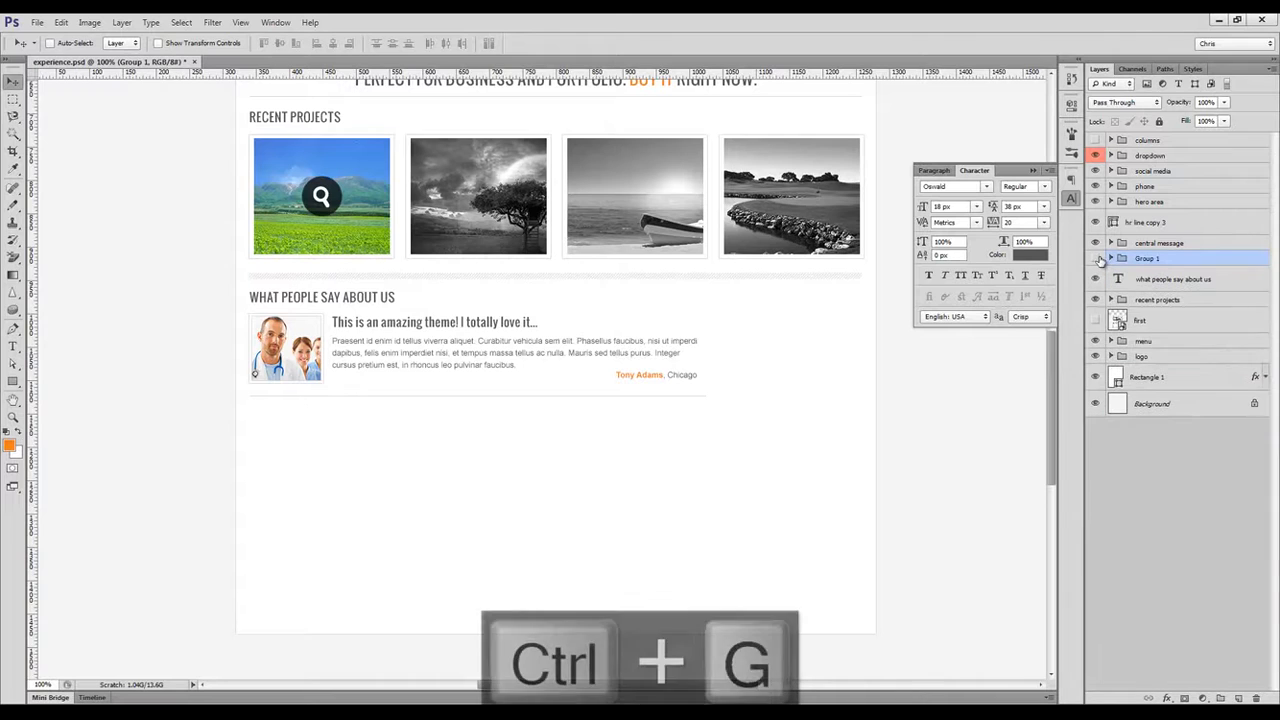
Check the new group by toggling its visibility and expanding it, and test-move its hr line layer to identify which divider it is.
{"action": "left_click", "coordinate": [1111, 258]}
{"action": "left_click", "coordinate": [1111, 258]}
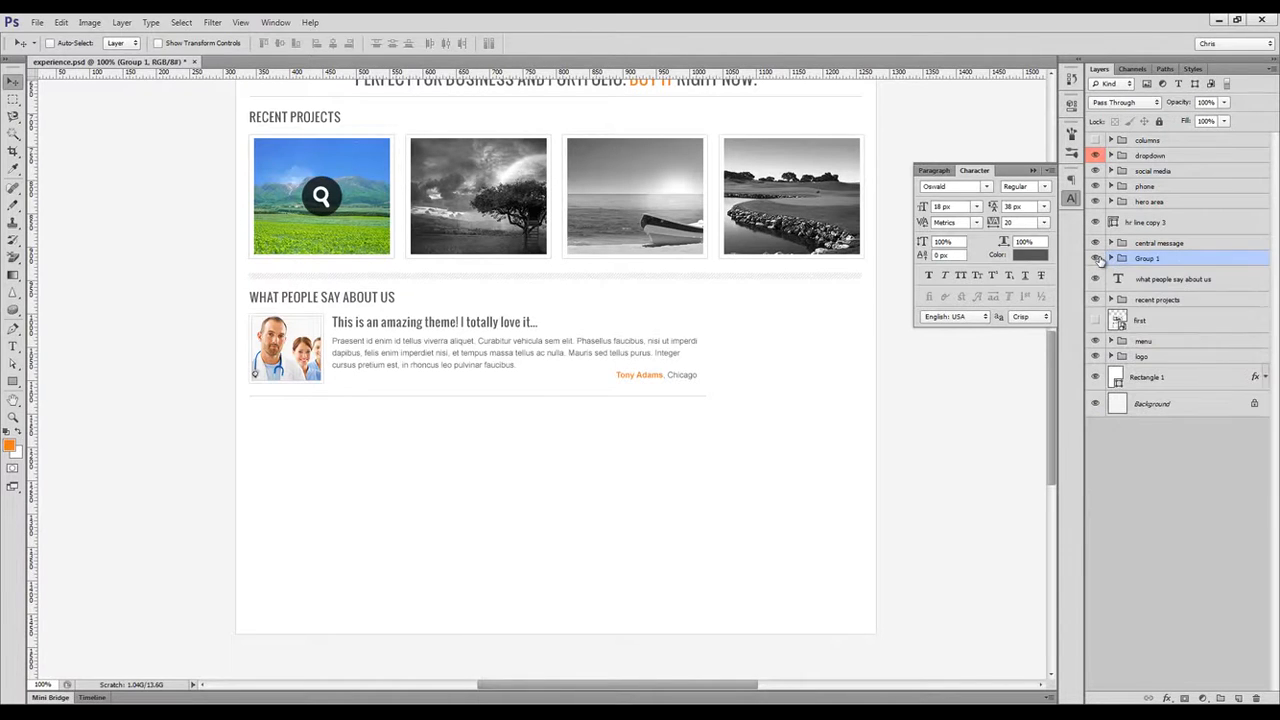
{"action": "left_click", "coordinate": [1095, 258]}
{"action": "left_click", "coordinate": [1095, 258]}
{"action": "left_click", "coordinate": [1112, 259]}
{"action": "left_click", "coordinate": [1144, 357]}
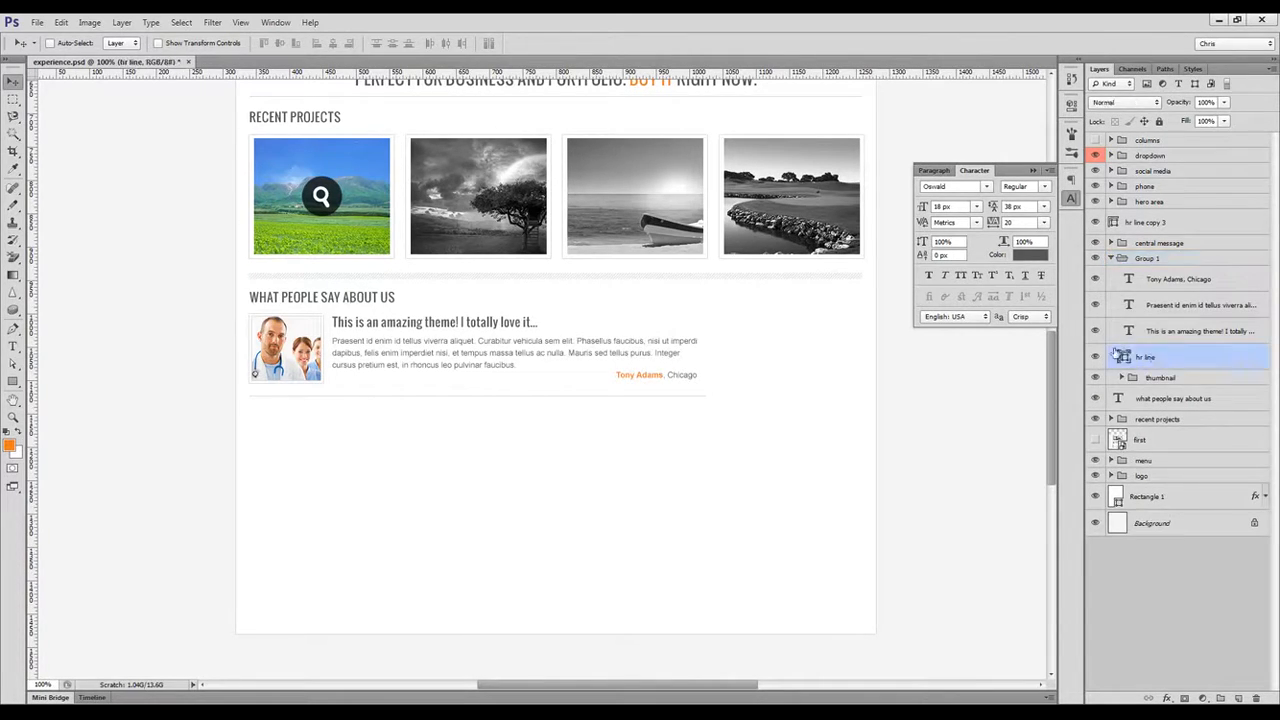
{"action": "left_click_drag", "start_coordinate": [830, 284], "coordinate": [963, 663]}
{"action": "left_click_drag", "start_coordinate": [659, 346], "coordinate": [624, 318]}
{"action": "key", "text": "ctrl+z"}
{"action": "key", "text": "ctrl+z"}
{"action": "key", "text": "ctrl+z"}
{"action": "key", "text": "ctrl+z"}
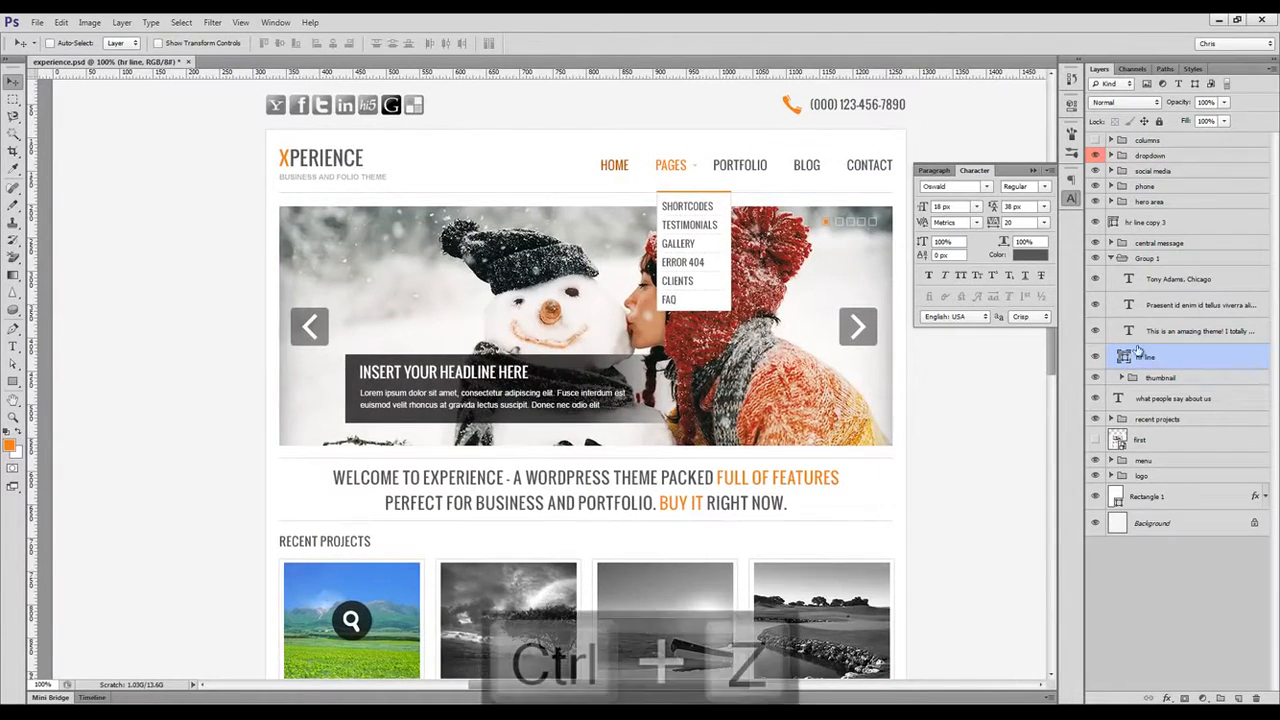
Replace the hr line layer in the group with hr line copy 3, rename the group "testimonial" and collapse it.
{"action": "scroll", "coordinate": [890, 418], "scroll_direction": "down", "scroll_amount": 5}
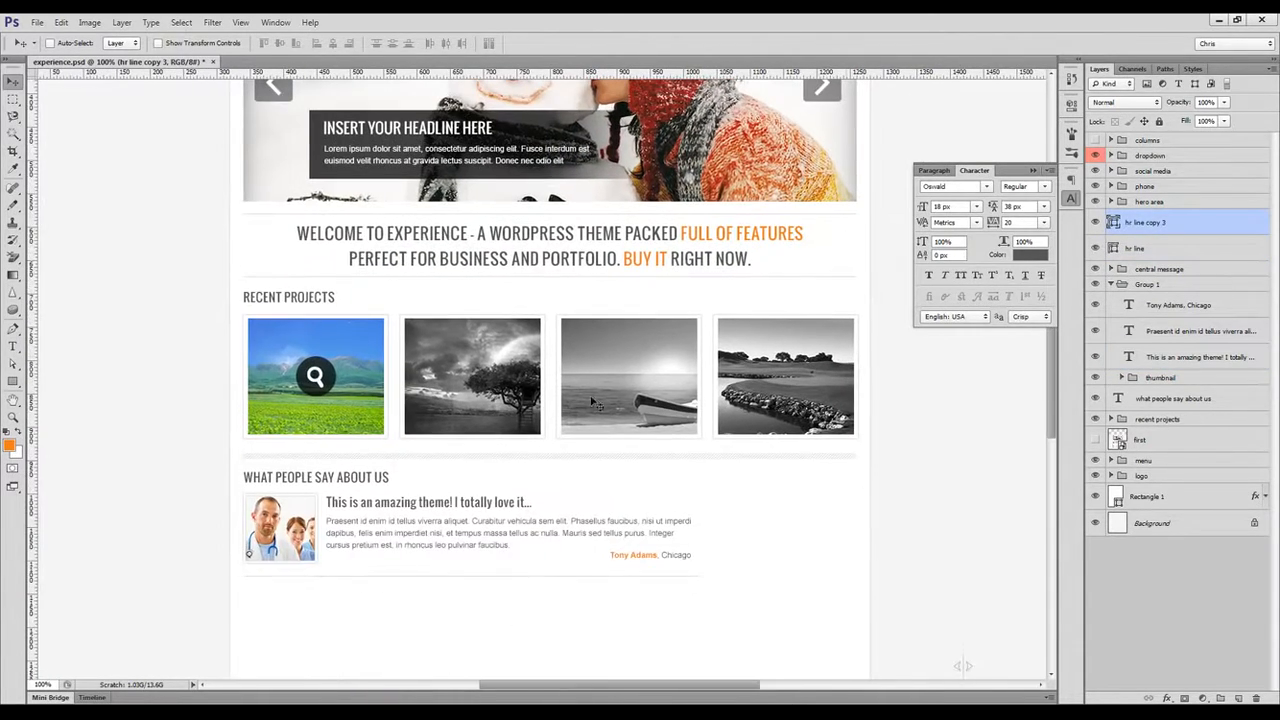
{"action": "key", "text": "ctrl+z"}
{"action": "double_click", "coordinate": [1147, 258]}
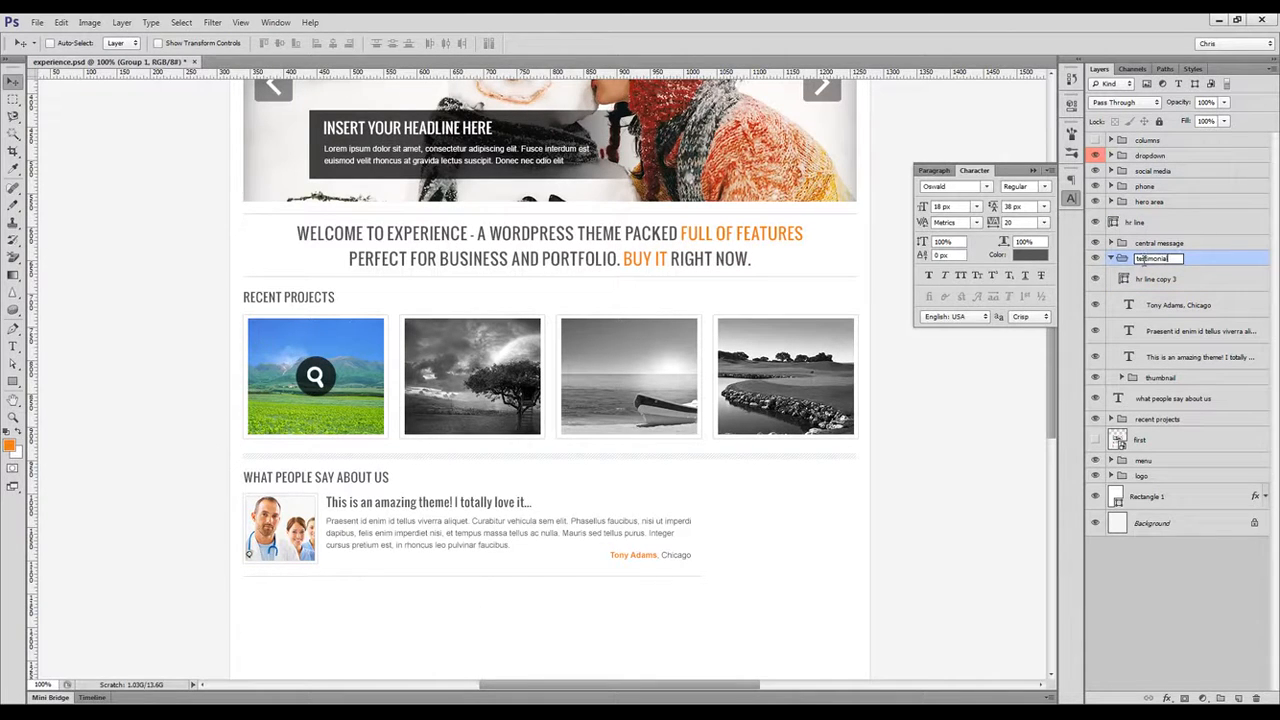
{"action": "left_click", "coordinate": [1110, 258]}
Duplicate the testimonial group twice and stack the copies below the original.
{"action": "scroll", "coordinate": [436, 344], "scroll_direction": "down", "scroll_amount": 4}
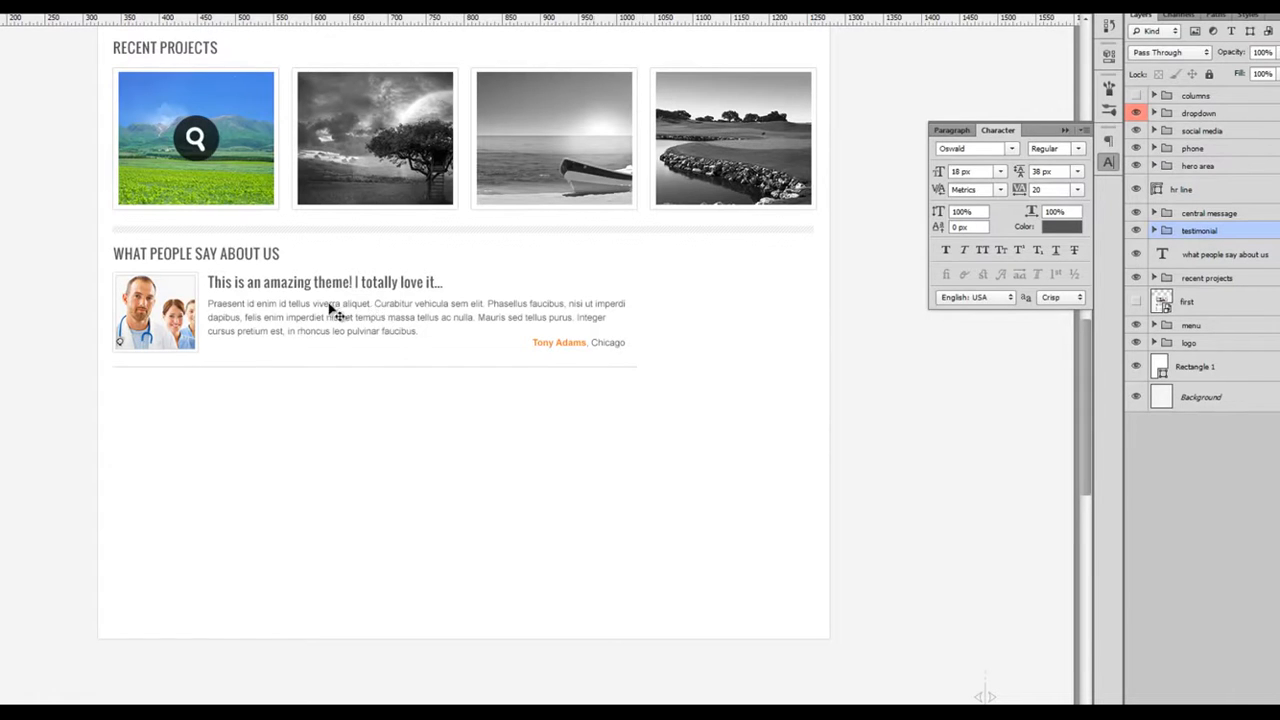
{"action": "left_click_drag", "start_coordinate": [330, 310], "coordinate": [312, 480]}
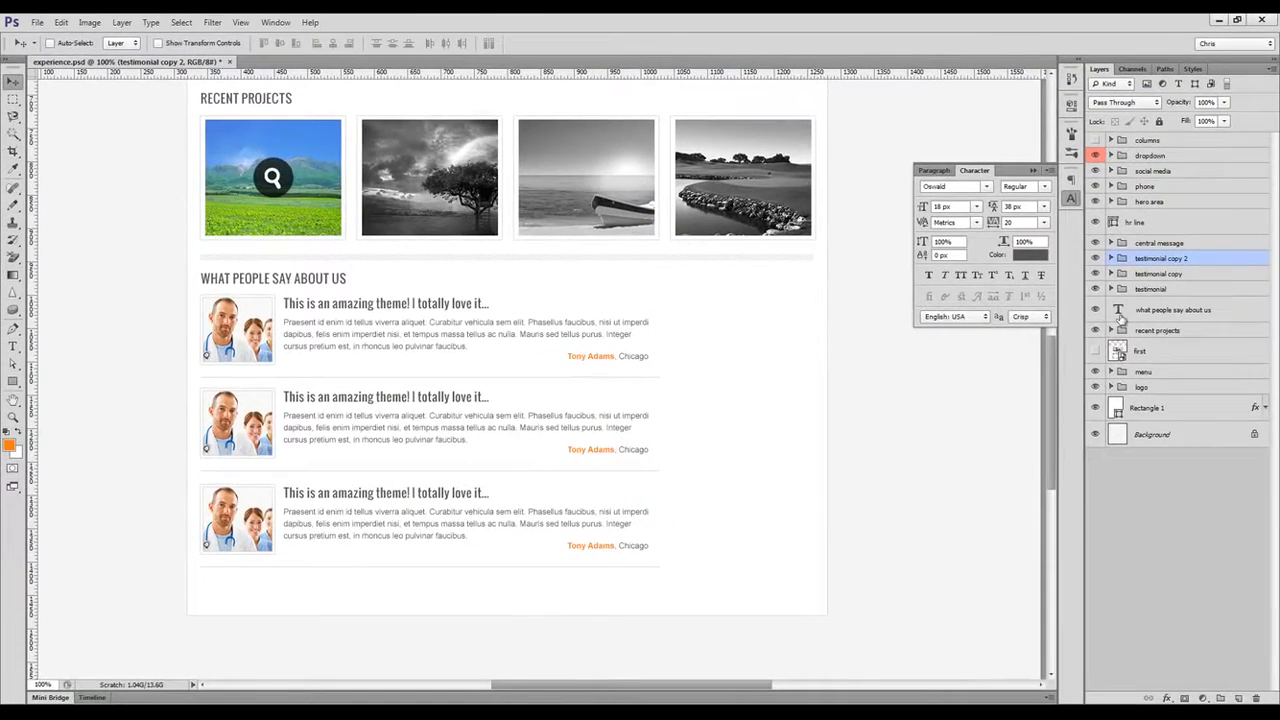
Distribute the three testimonial groups so they are evenly spaced vertically.
{"action": "left_click", "coordinate": [1150, 292], "text": "shift"}
{"action": "left_click", "coordinate": [393, 46]}
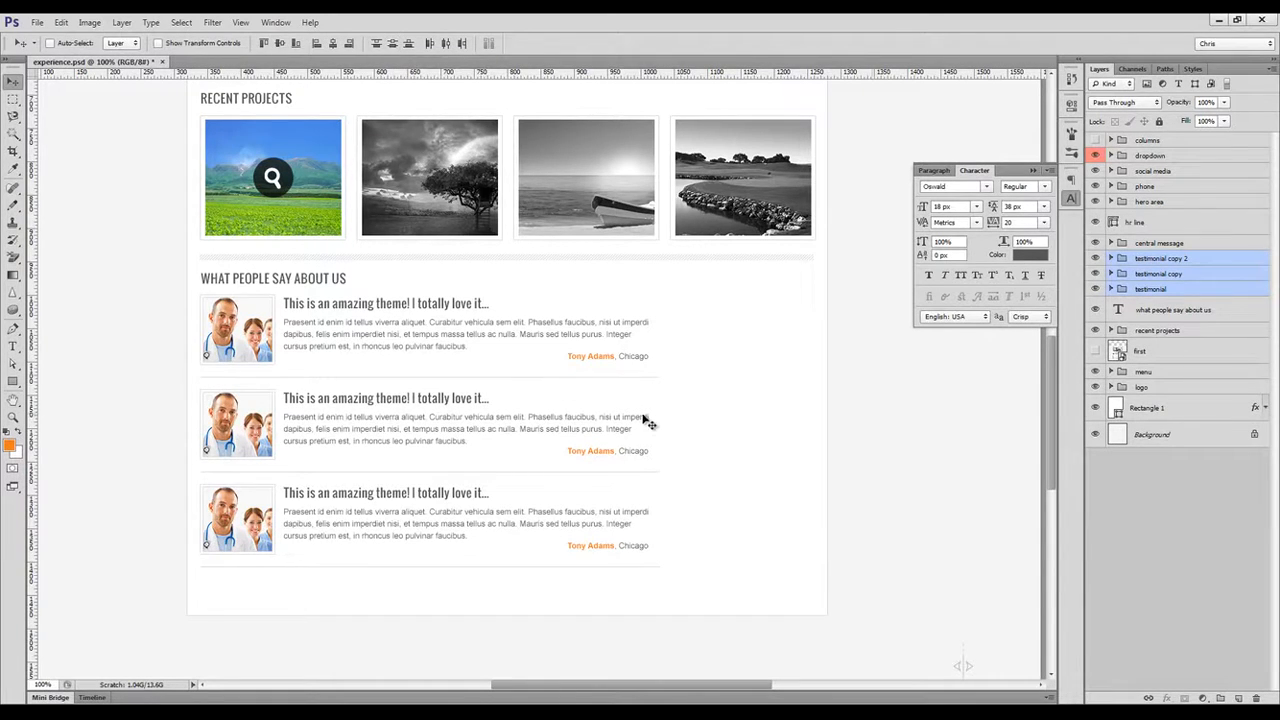
Place the bigstock_Pharmacy_50081571 stock photo in the second testimonial, clip it to the thumbnail frame and scale it down to fit.
{"action": "left_click", "coordinate": [239, 432], "text": "ctrl"}
{"action": "left_click", "coordinate": [740, 712]}
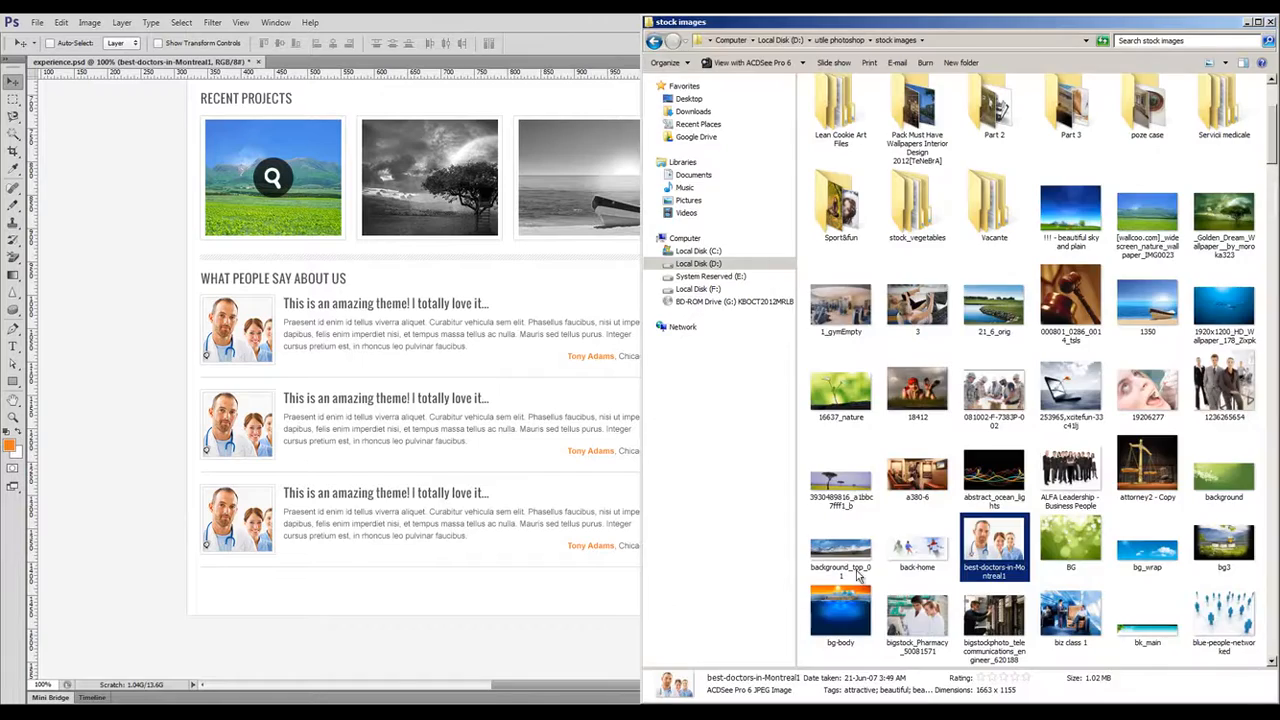
{"action": "left_click_drag", "start_coordinate": [928, 592], "coordinate": [462, 522]}
{"action": "left_click_drag", "start_coordinate": [566, 429], "coordinate": [282, 465]}
{"action": "key", "text": "Return"}
{"action": "key", "text": "ctrl+alt+g"}
{"action": "key", "text": "ctrl+t"}
{"action": "left_click_drag", "start_coordinate": [360, 365], "coordinate": [309, 398]}
{"action": "key", "text": "Return"}
Place the bigstockphoto_telecommunications_engineer_620188 stock photo over the third testimonial's thumbnail and clip it to the frame.
{"action": "left_click", "coordinate": [238, 520], "text": "ctrl"}
{"action": "left_click", "coordinate": [740, 712]}
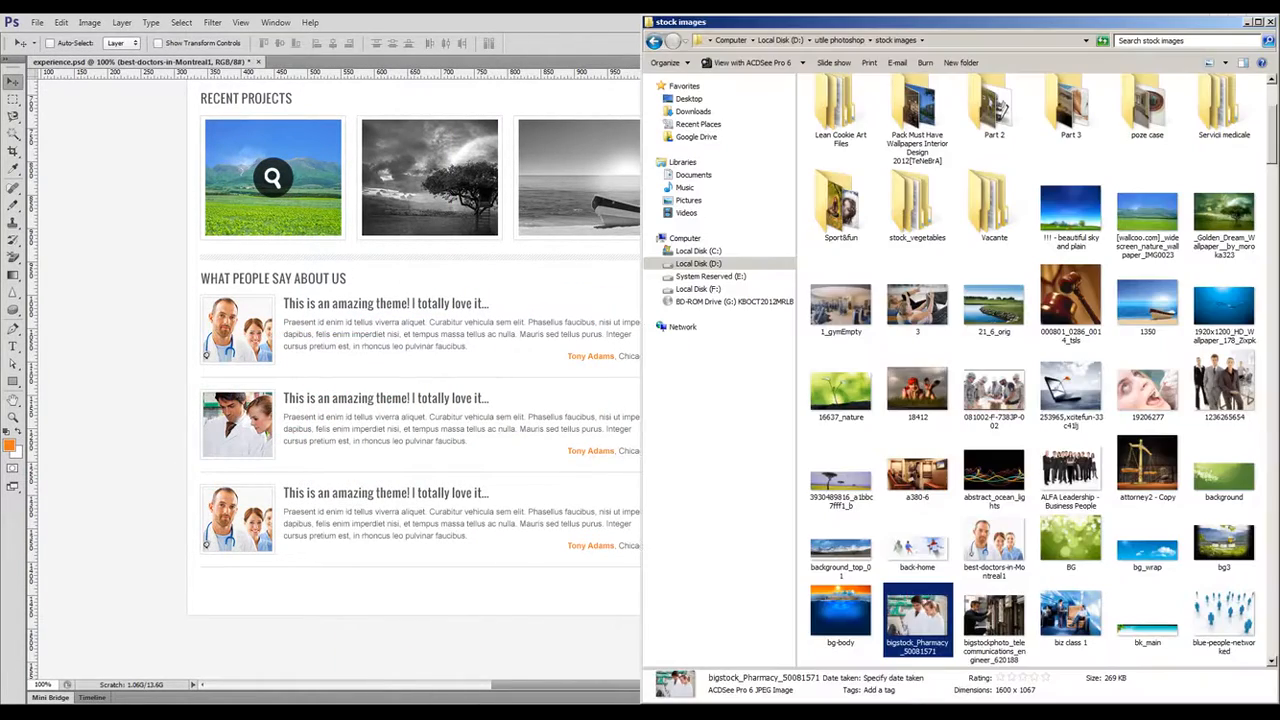
{"action": "scroll", "coordinate": [1010, 572], "scroll_direction": "down", "scroll_amount": 3}
{"action": "left_click_drag", "start_coordinate": [992, 360], "coordinate": [296, 455]}
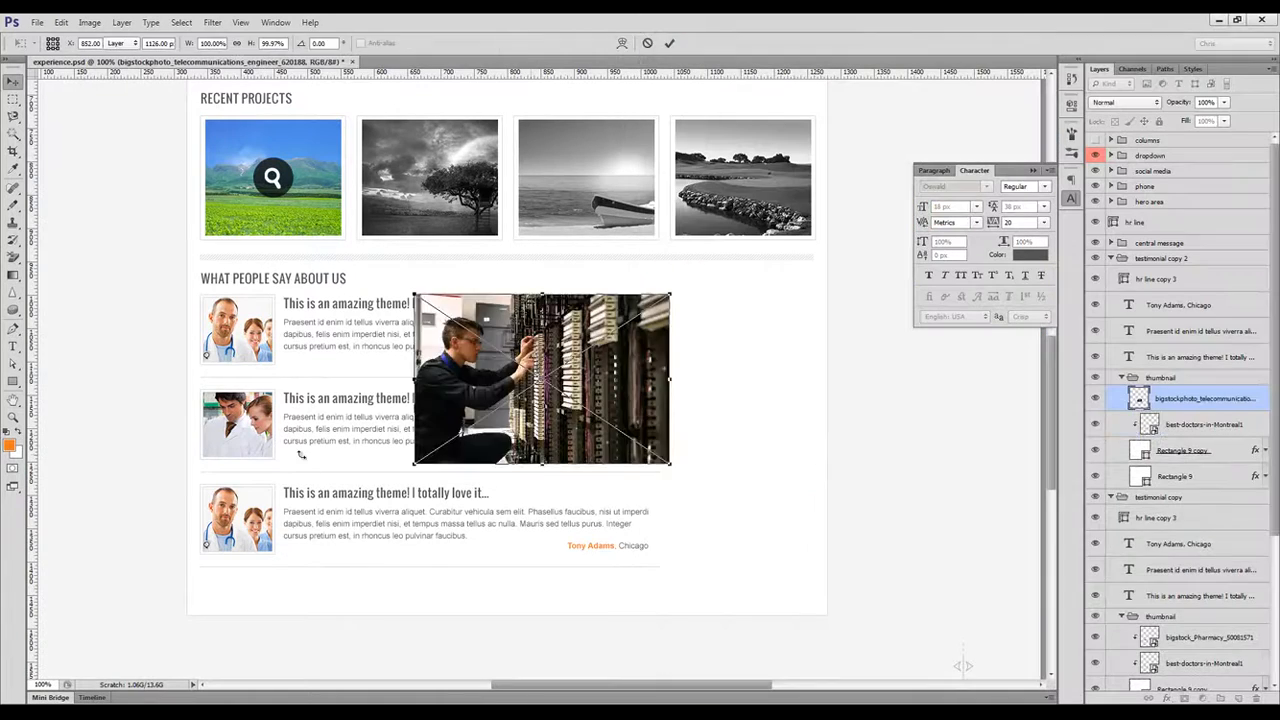
{"action": "key", "text": "Return"}
{"action": "left_click_drag", "start_coordinate": [514, 380], "coordinate": [371, 560]}
{"action": "key", "text": "ctrl+alt+g"}
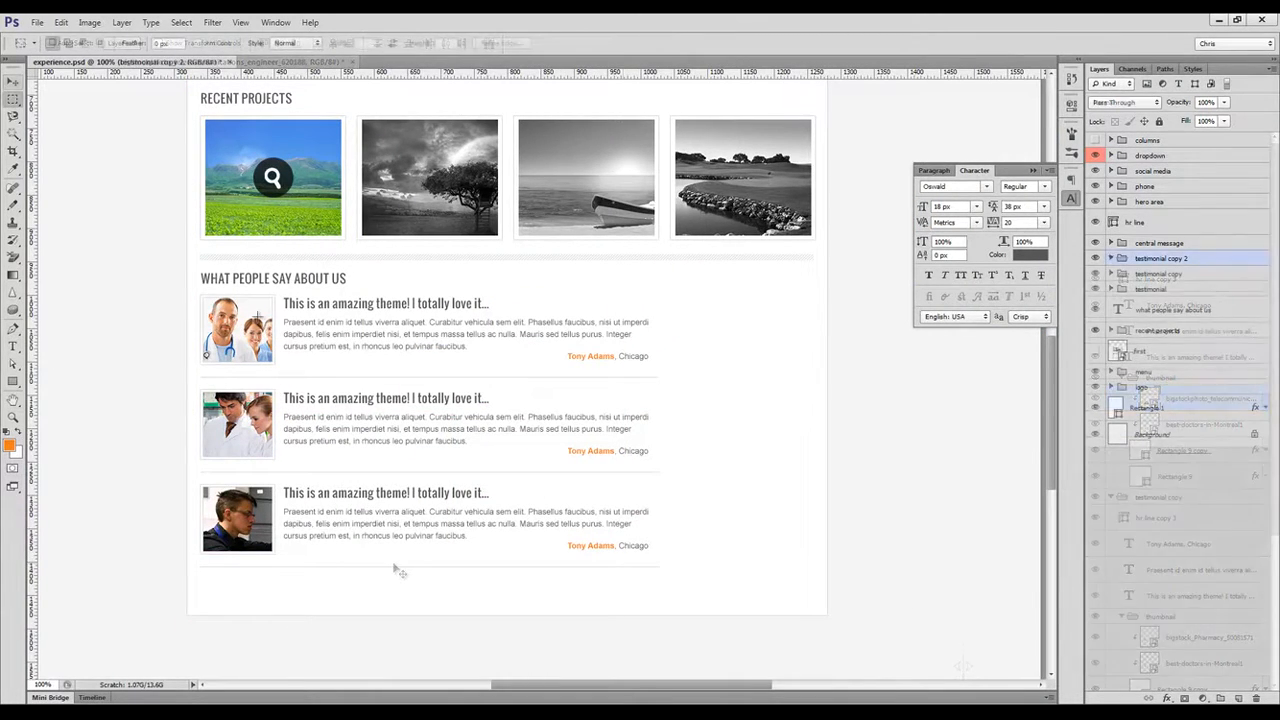
Add a Black & White adjustment layer clipped to the first testimonial's thumbnail group.
{"action": "left_click", "coordinate": [258, 324], "text": "ctrl"}
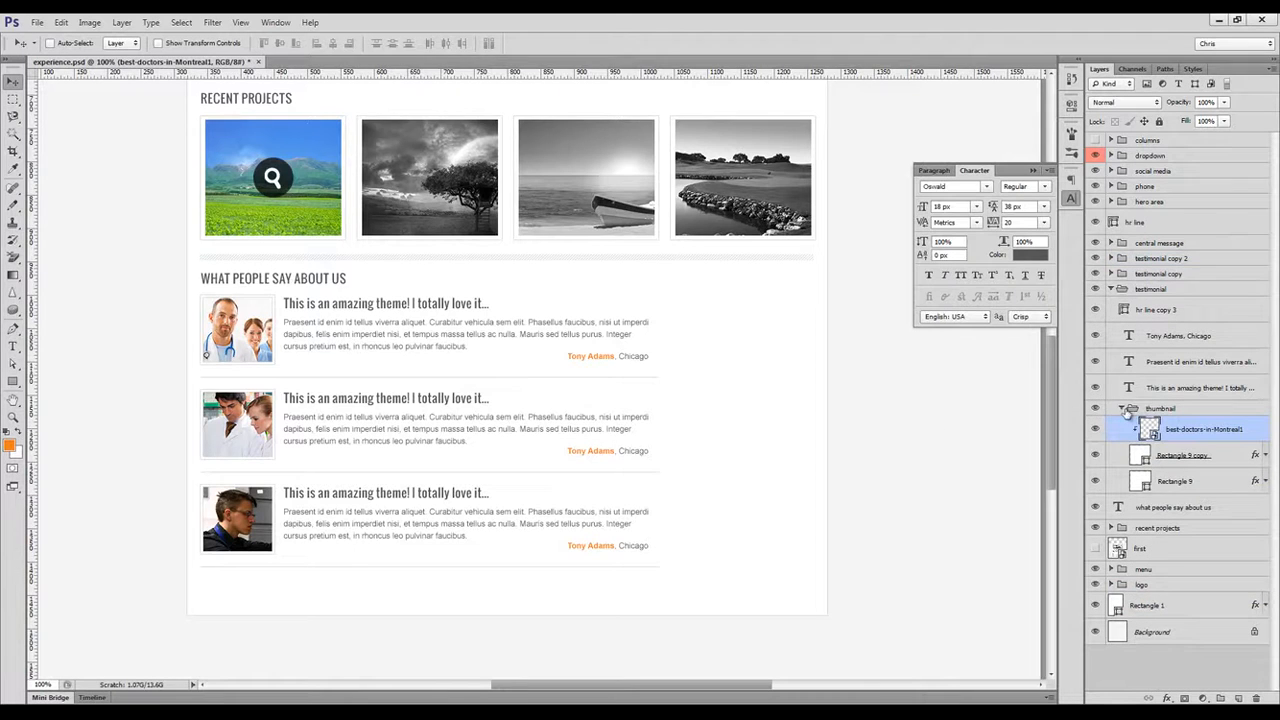
{"action": "left_click", "coordinate": [1124, 409]}
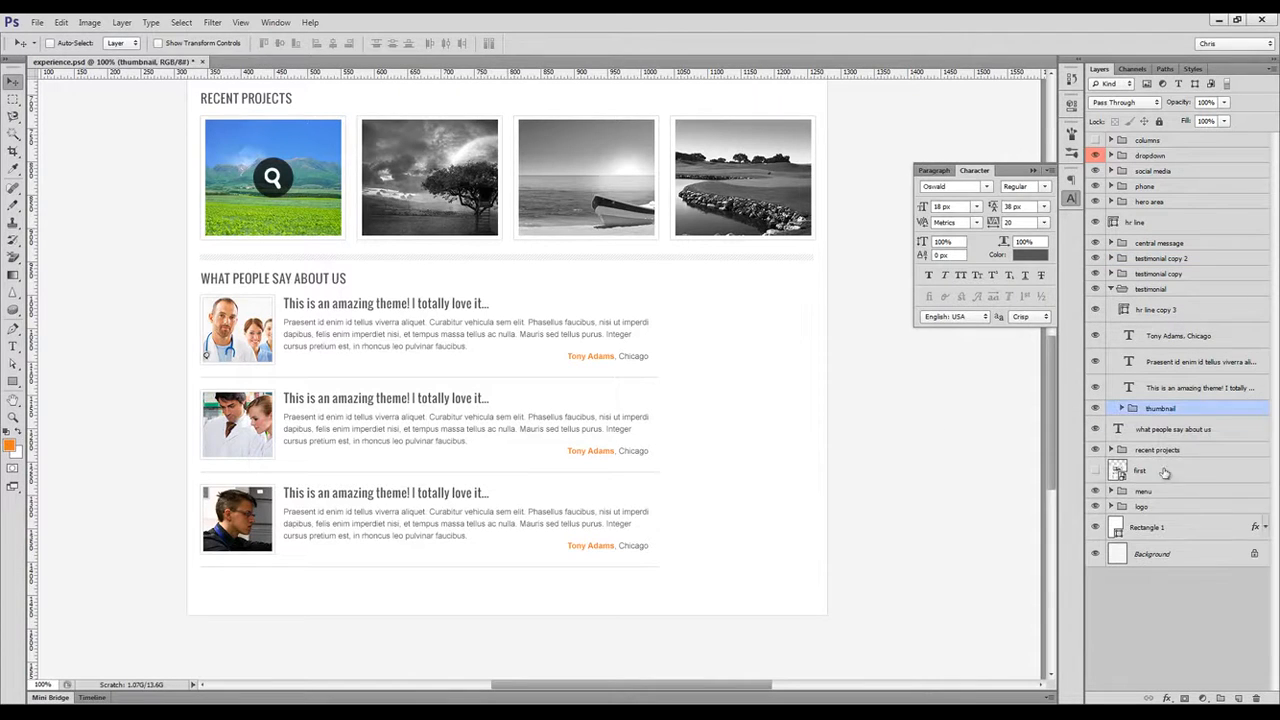
{"action": "left_click", "coordinate": [1202, 698]}
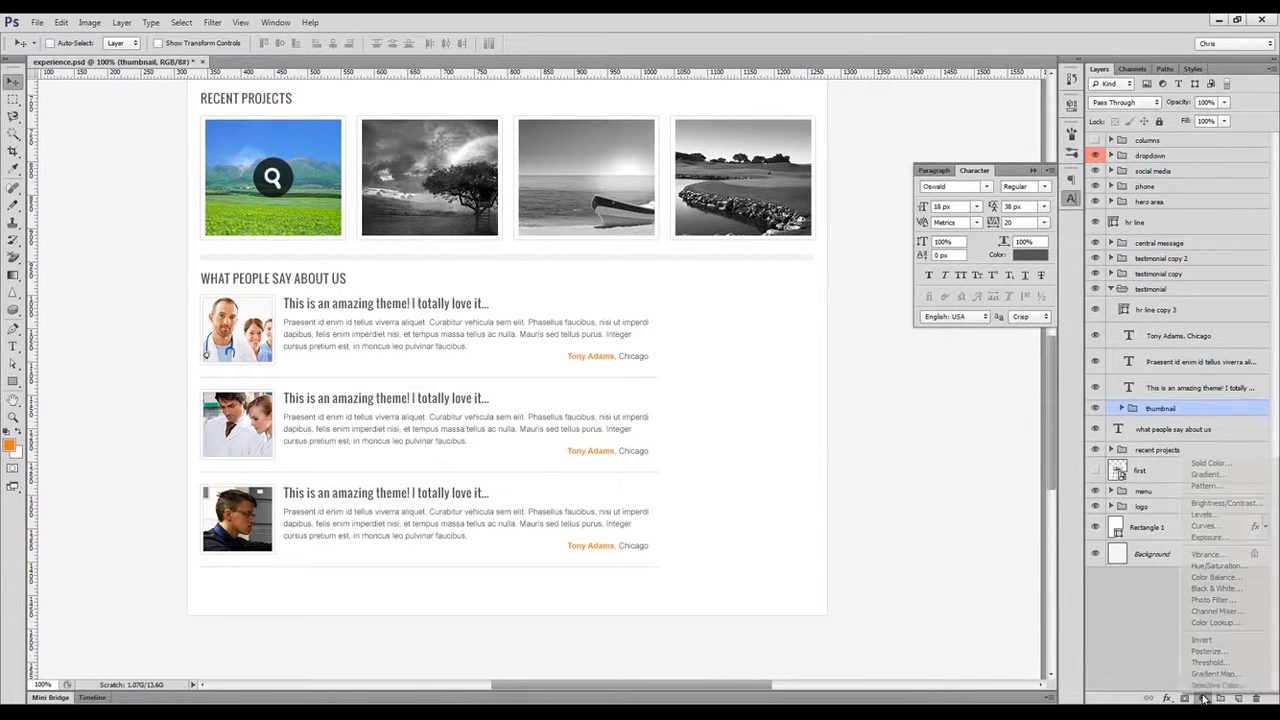
{"action": "left_click", "coordinate": [1215, 588]}
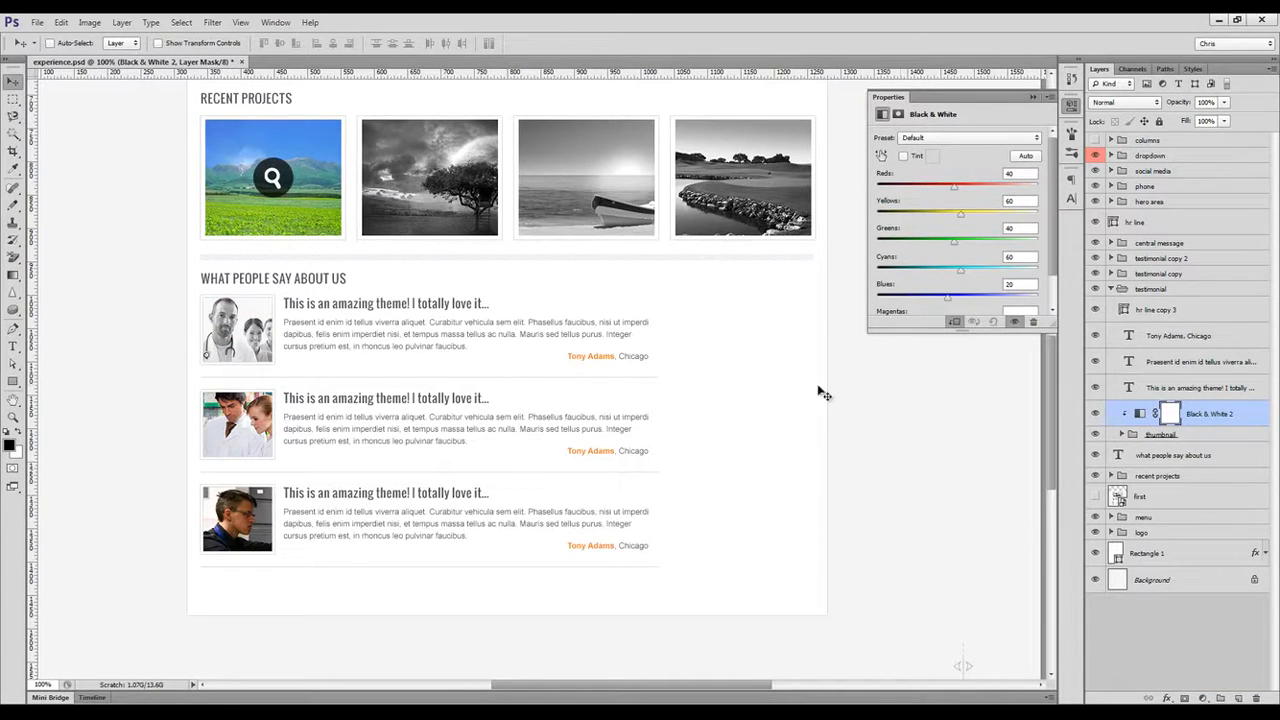
Copy the Black & White adjustment above the thumbnail groups of the second and third testimonials.
{"action": "left_click", "coordinate": [1111, 273]}
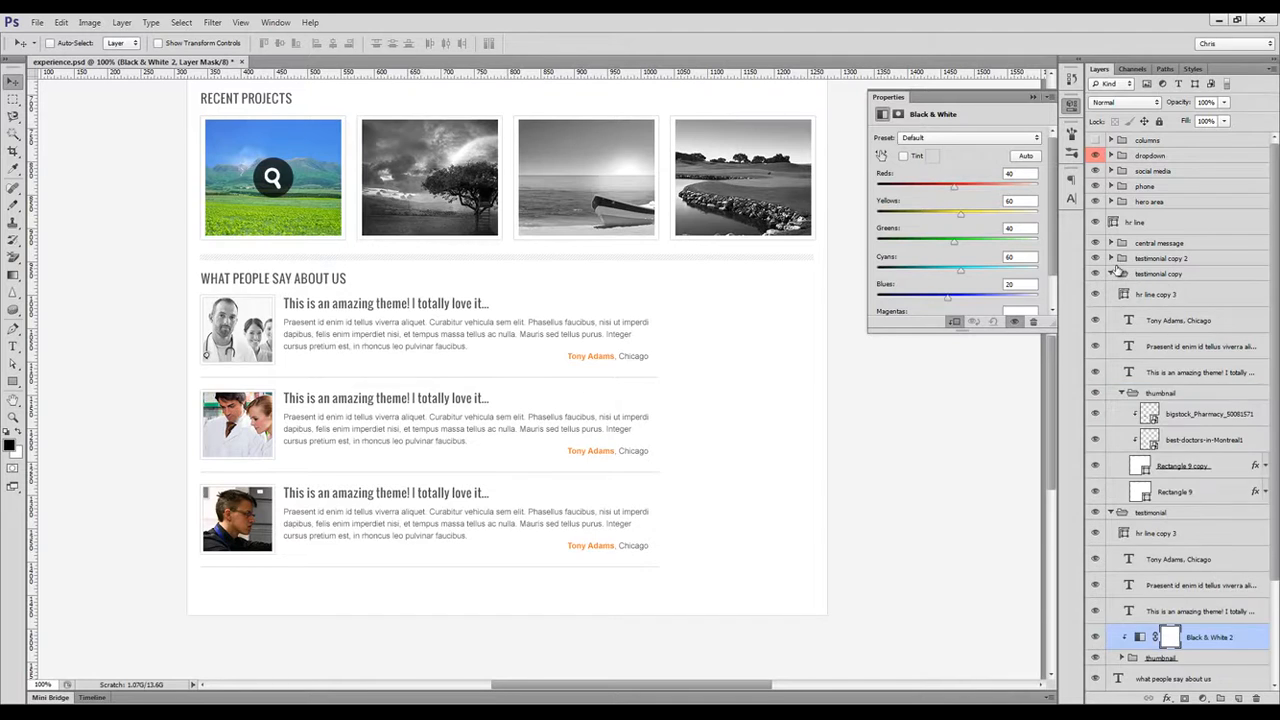
{"action": "left_click", "coordinate": [1124, 394]}
{"action": "left_click_drag", "start_coordinate": [1212, 533], "coordinate": [1186, 376]}
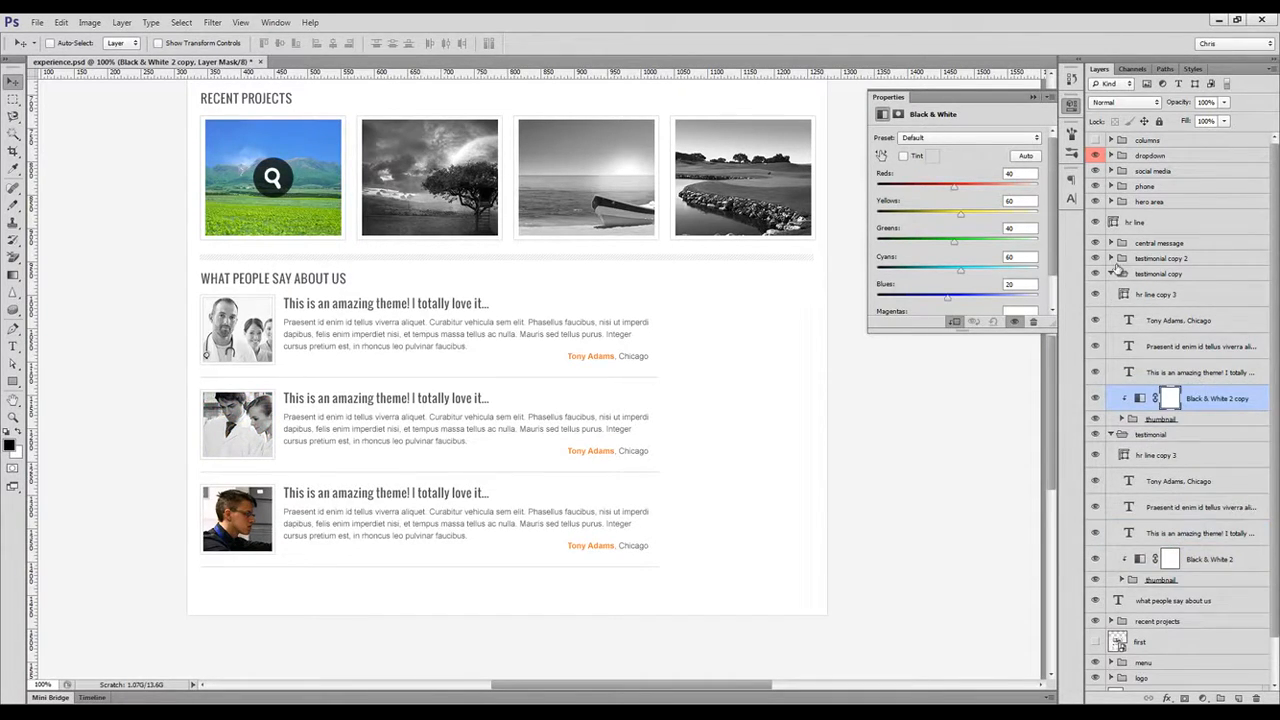
{"action": "left_click", "coordinate": [1120, 261]}
{"action": "left_click", "coordinate": [1111, 259]}
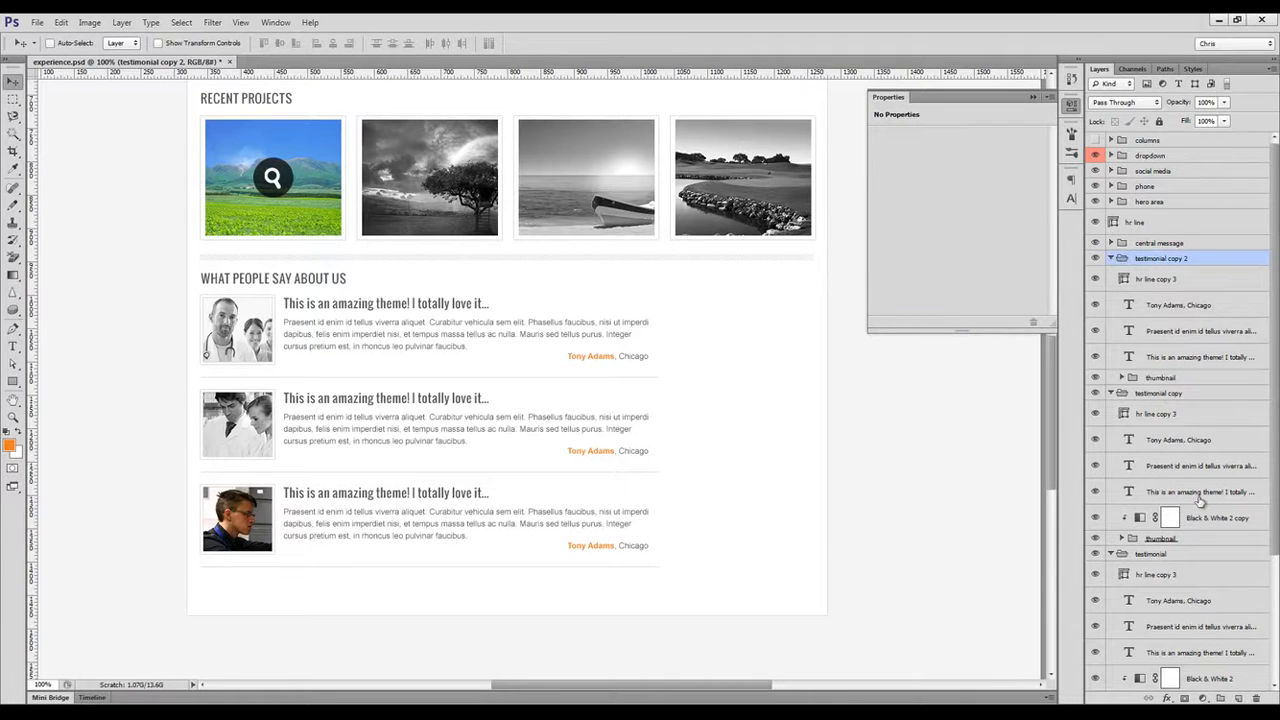
{"action": "left_click_drag", "start_coordinate": [1198, 514], "coordinate": [1172, 381]}
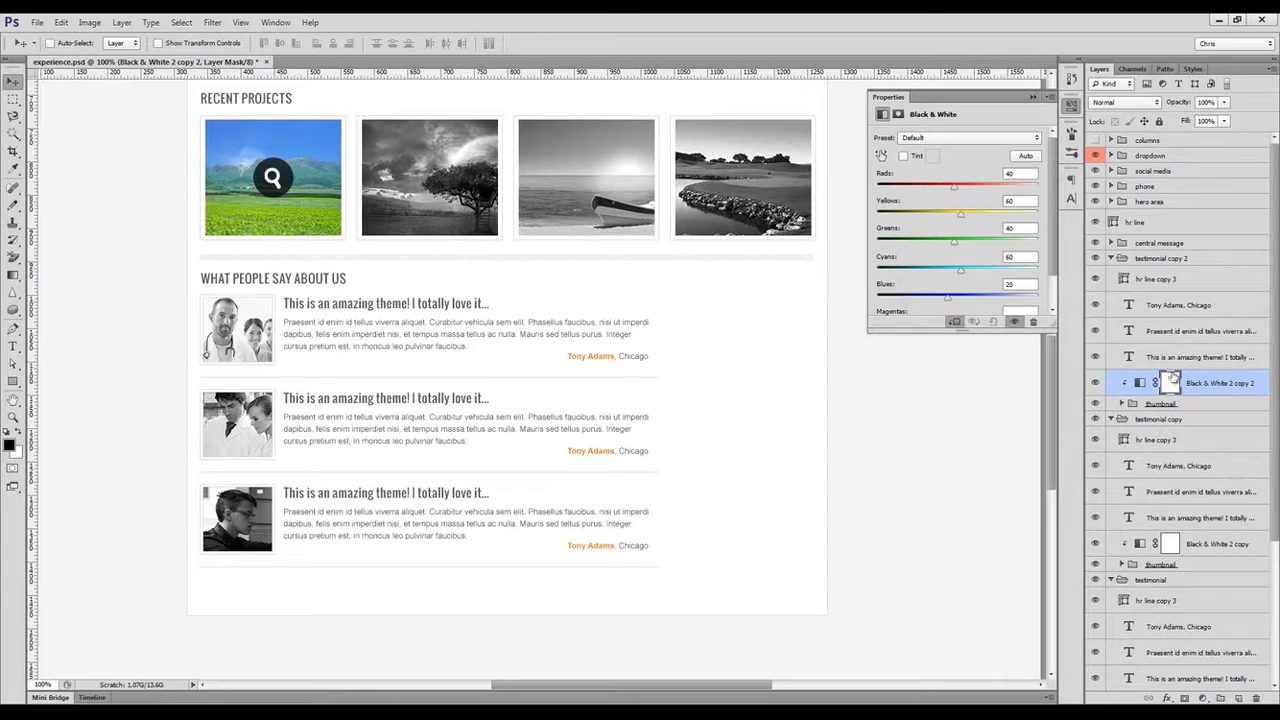
Collapse the three testimonial groups and put away the adjustment properties.
{"action": "left_click", "coordinate": [1112, 259]}
{"action": "left_click", "coordinate": [1111, 274]}
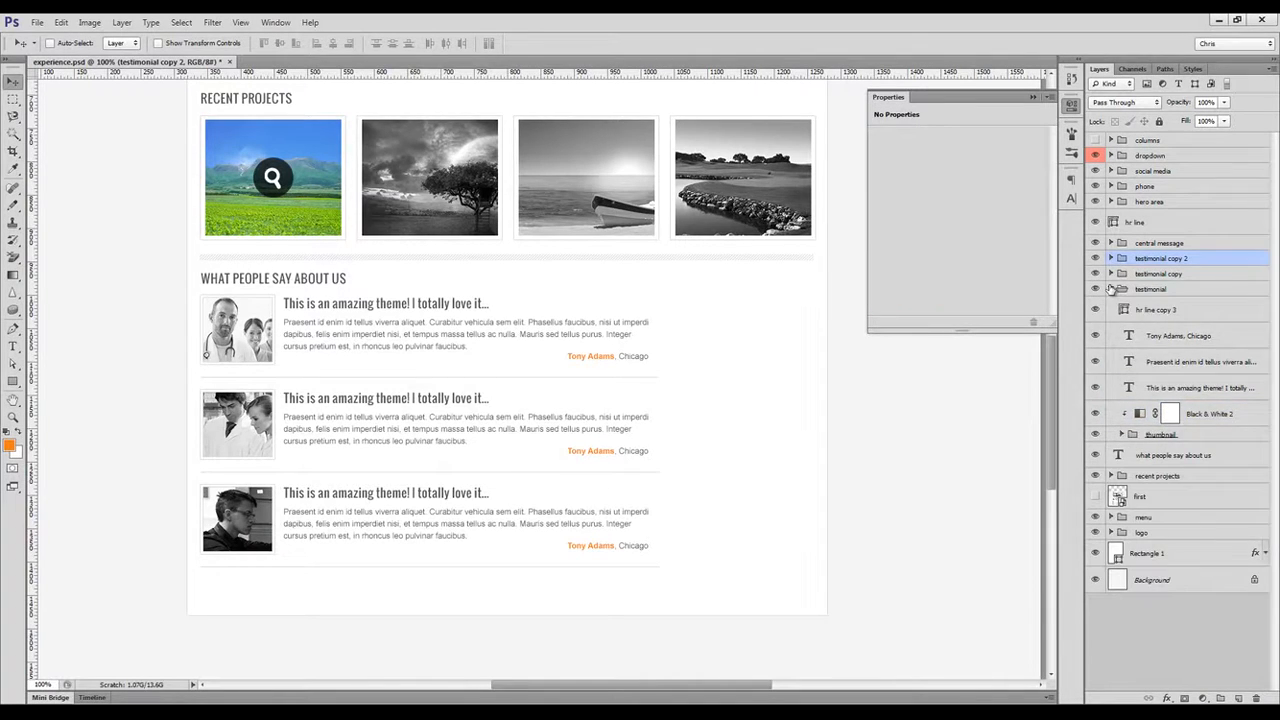
{"action": "left_click", "coordinate": [1111, 289]}
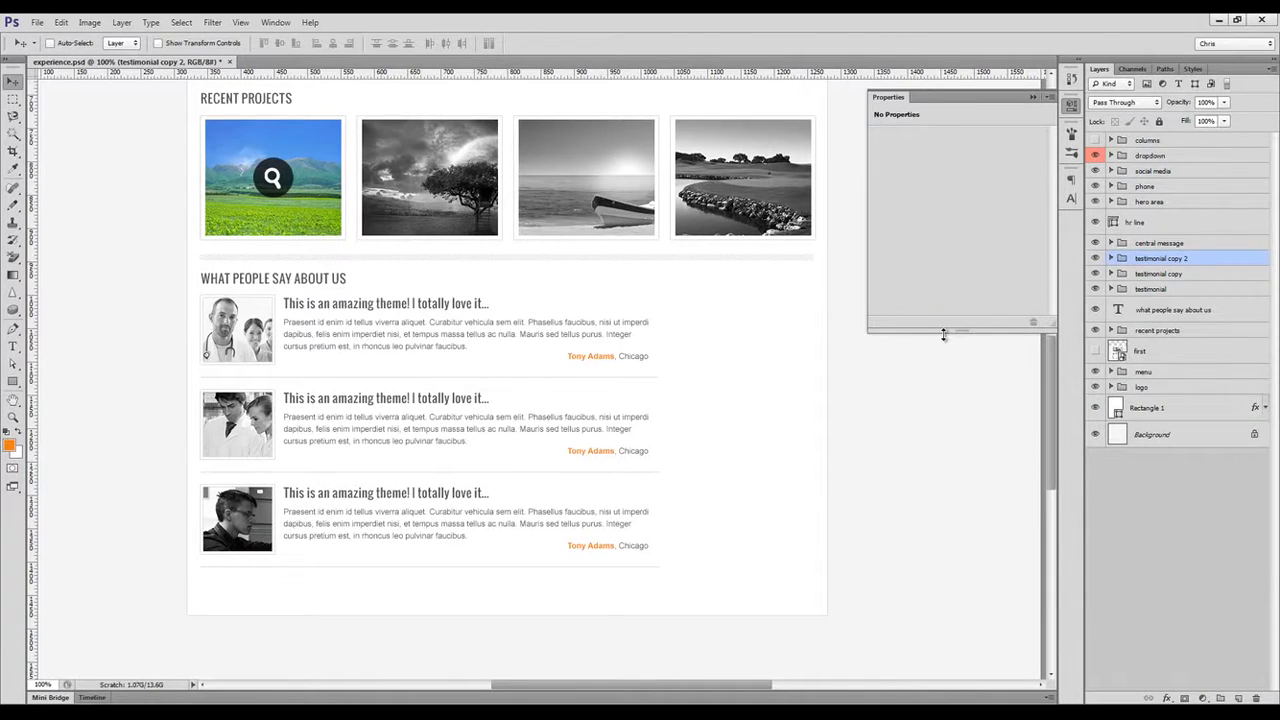
{"action": "left_click", "coordinate": [1069, 108]}
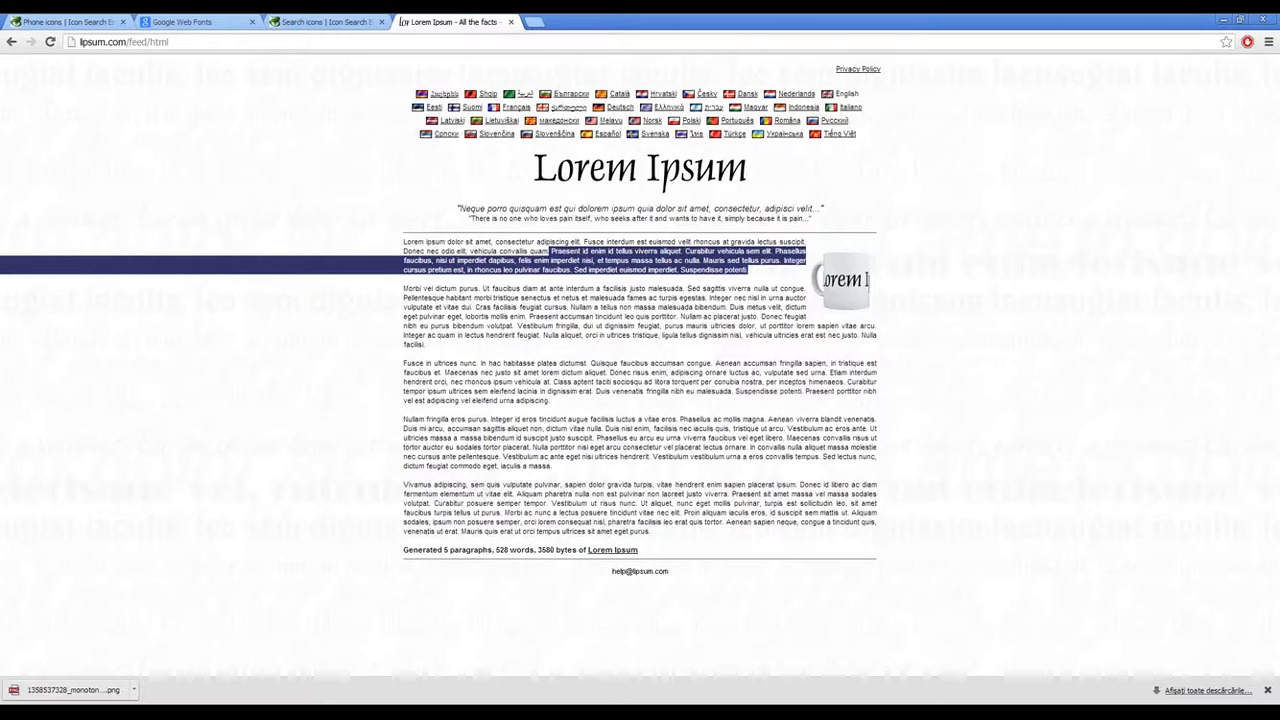
Search Iconfinder for "twitter bird" and download the solid black flying bird icon as a PNG.
{"action": "left_click", "coordinate": [325, 21]}
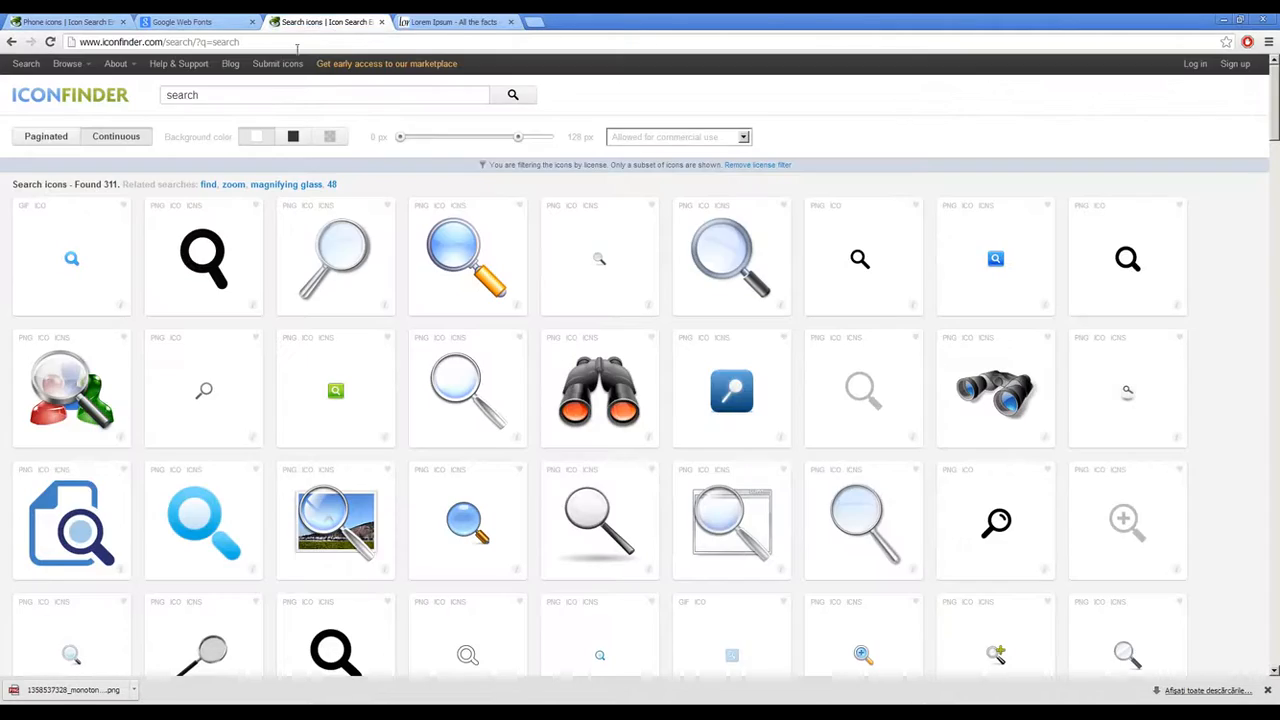
{"action": "double_click", "coordinate": [190, 94]}
{"action": "type", "text": "twitter bird"}
{"action": "key", "text": "Return"}
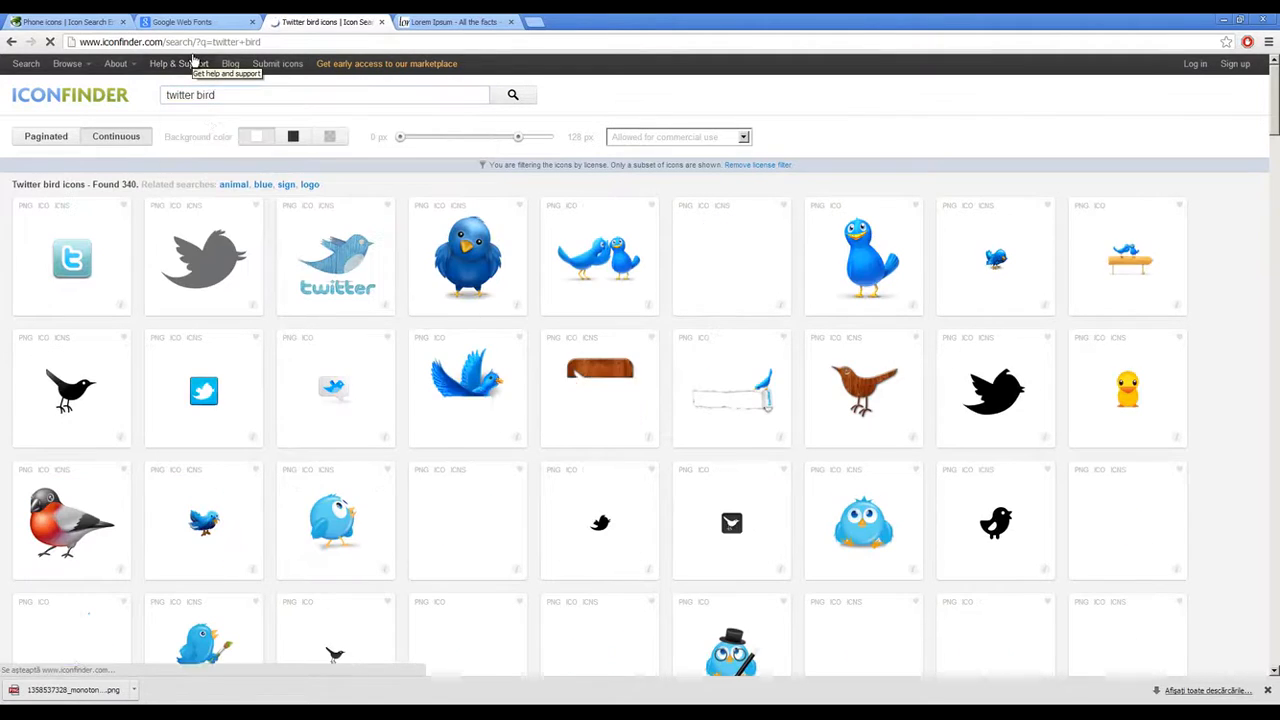
{"action": "left_click", "coordinate": [947, 337]}
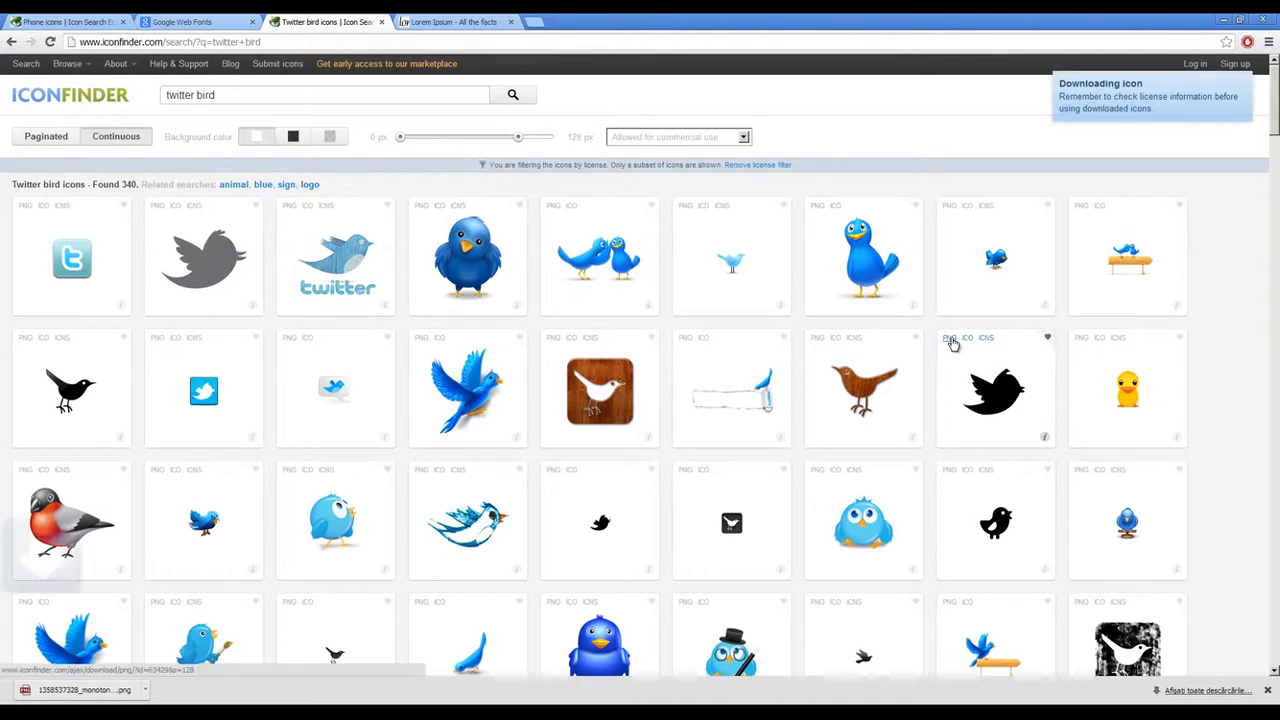
{"action": "left_click", "coordinate": [1221, 20]}
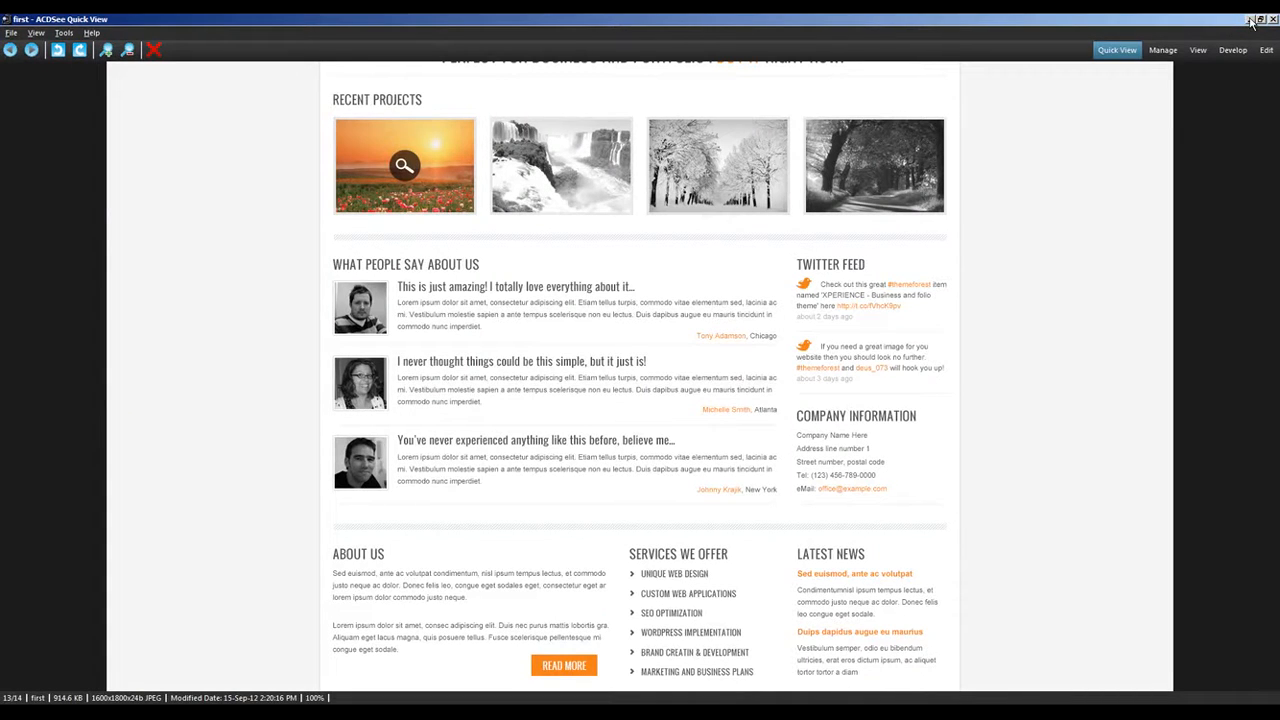
Place the downloaded bird_twitter icon from the desktop into the mockup, scaled down to a small icon beside the first testimonial.
{"action": "left_click", "coordinate": [1251, 20]}
{"action": "left_click", "coordinate": [1219, 22]}
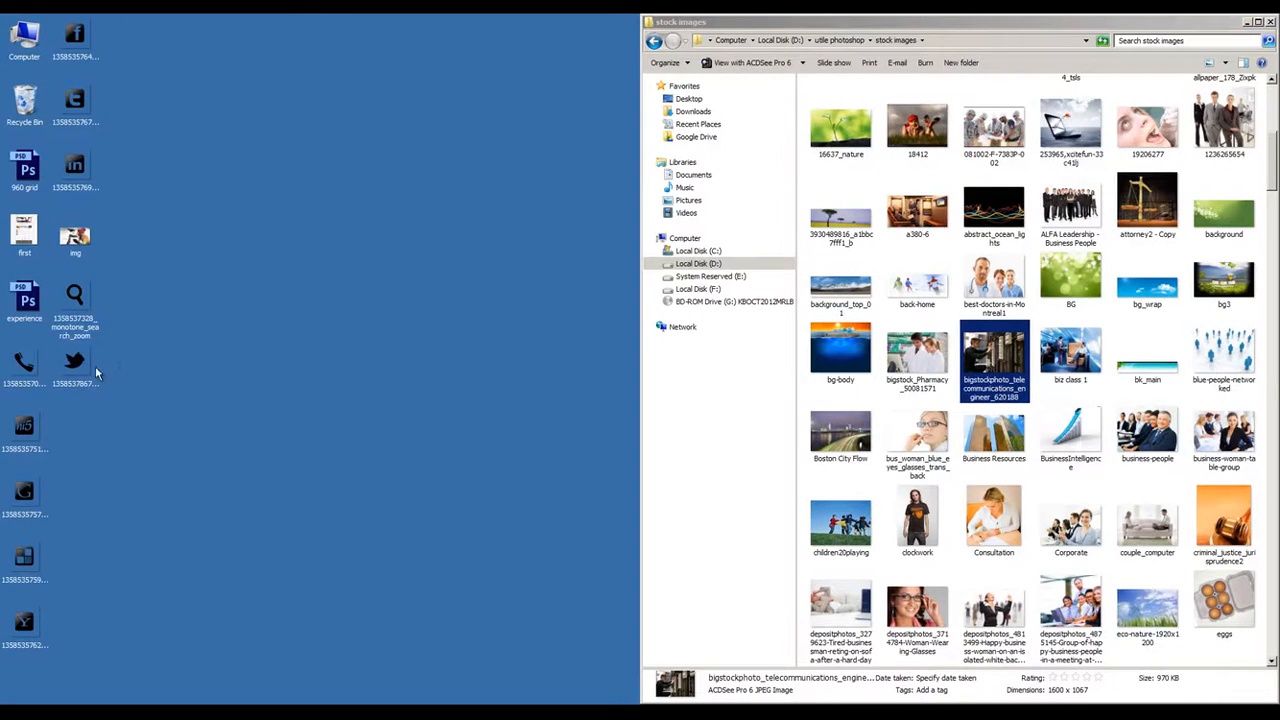
{"action": "left_click_drag", "start_coordinate": [94, 368], "coordinate": [740, 460]}
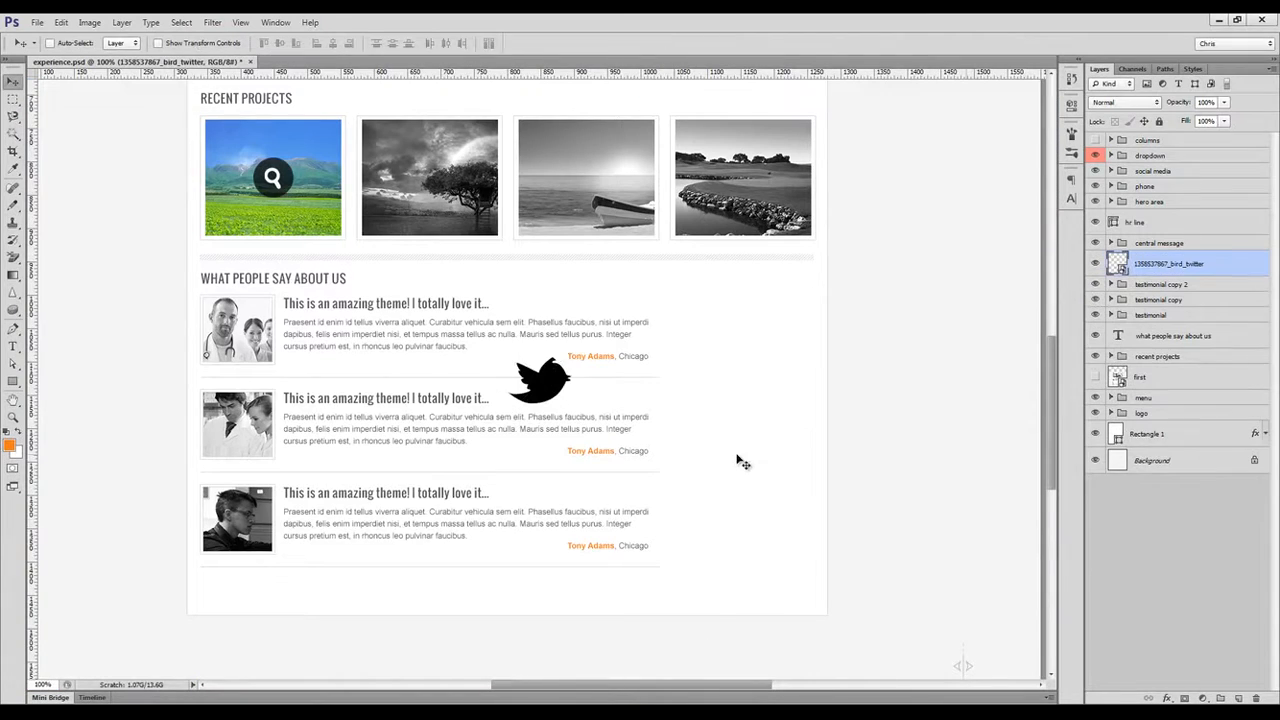
{"action": "left_click_drag", "start_coordinate": [591, 364], "coordinate": [755, 292]}
{"action": "key", "text": "ctrl+t"}
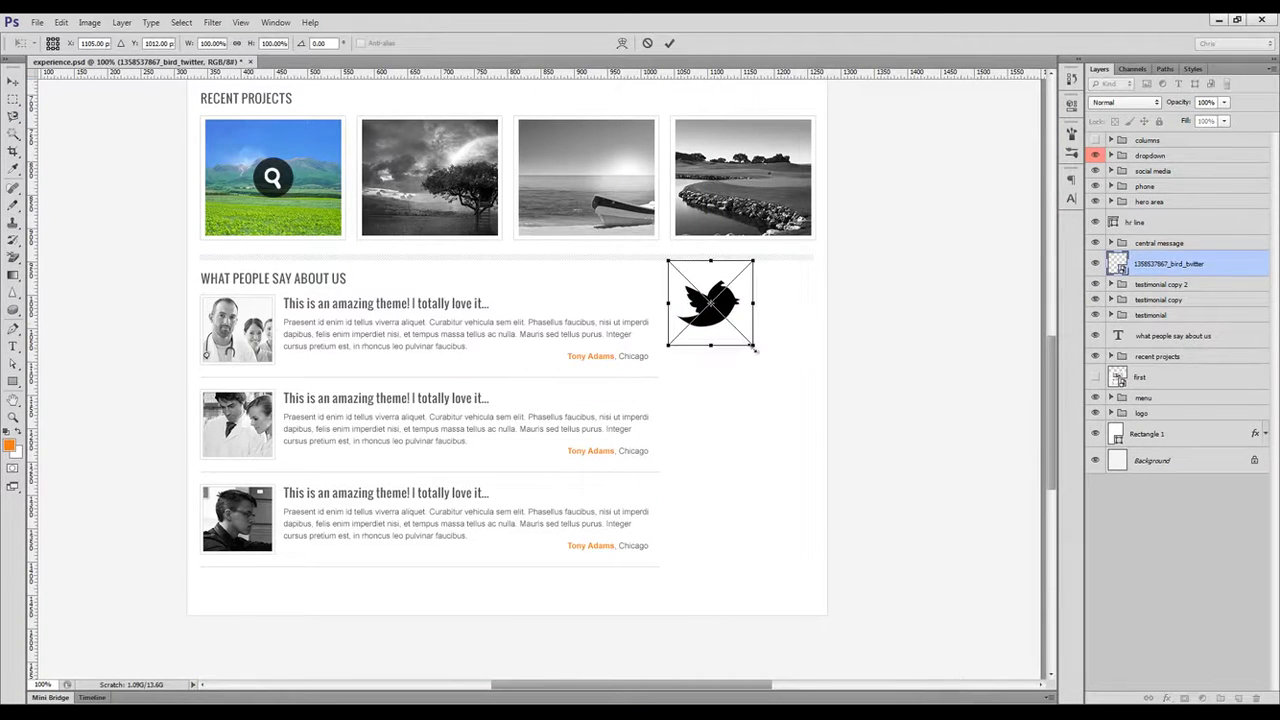
{"action": "left_click_drag", "start_coordinate": [760, 354], "coordinate": [705, 316]}
{"action": "key", "text": "Return"}
Group the What People Say About Us heading with the three testimonial groups as "testimonials".
{"action": "left_click", "coordinate": [314, 280], "text": "ctrl"}
{"action": "left_click", "coordinate": [1156, 290], "text": "shift"}
{"action": "key", "text": "ctrl+g"}
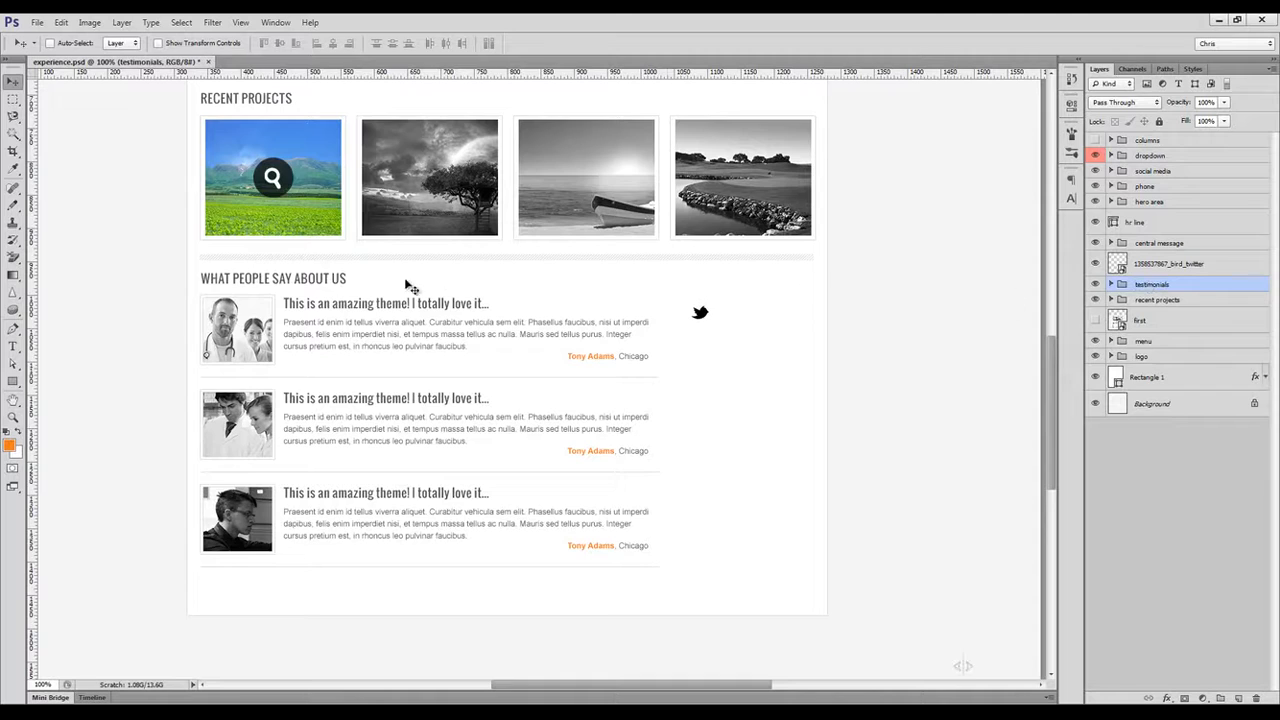
Duplicate the What People Say About Us heading outside its group, move it above the bird icon and change its text to "Recent Tweets".
{"action": "left_click", "coordinate": [328, 285], "text": "ctrl"}
{"action": "left_click_drag", "start_coordinate": [1175, 354], "coordinate": [1171, 278]}
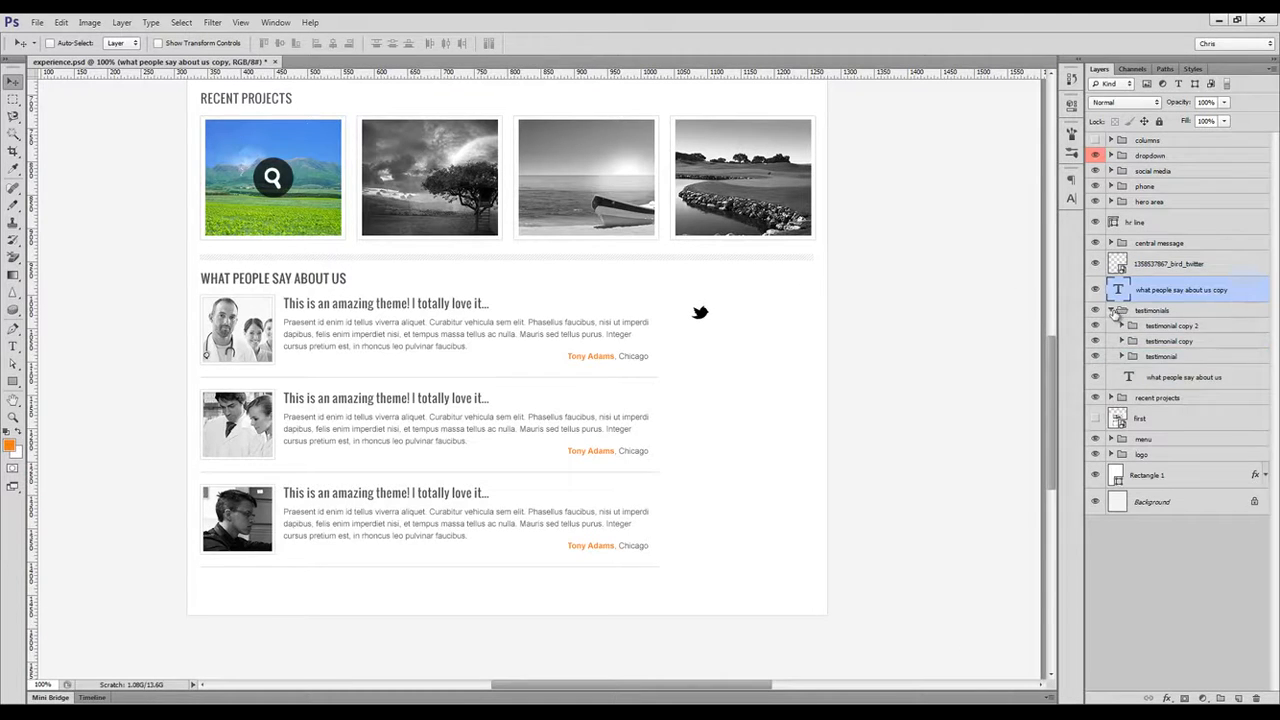
{"action": "left_click", "coordinate": [1111, 310]}
{"action": "left_click_drag", "start_coordinate": [395, 287], "coordinate": [869, 288]}
{"action": "key", "text": "t"}
{"action": "left_click", "coordinate": [753, 282]}
{"action": "key", "text": "ctrl+a"}
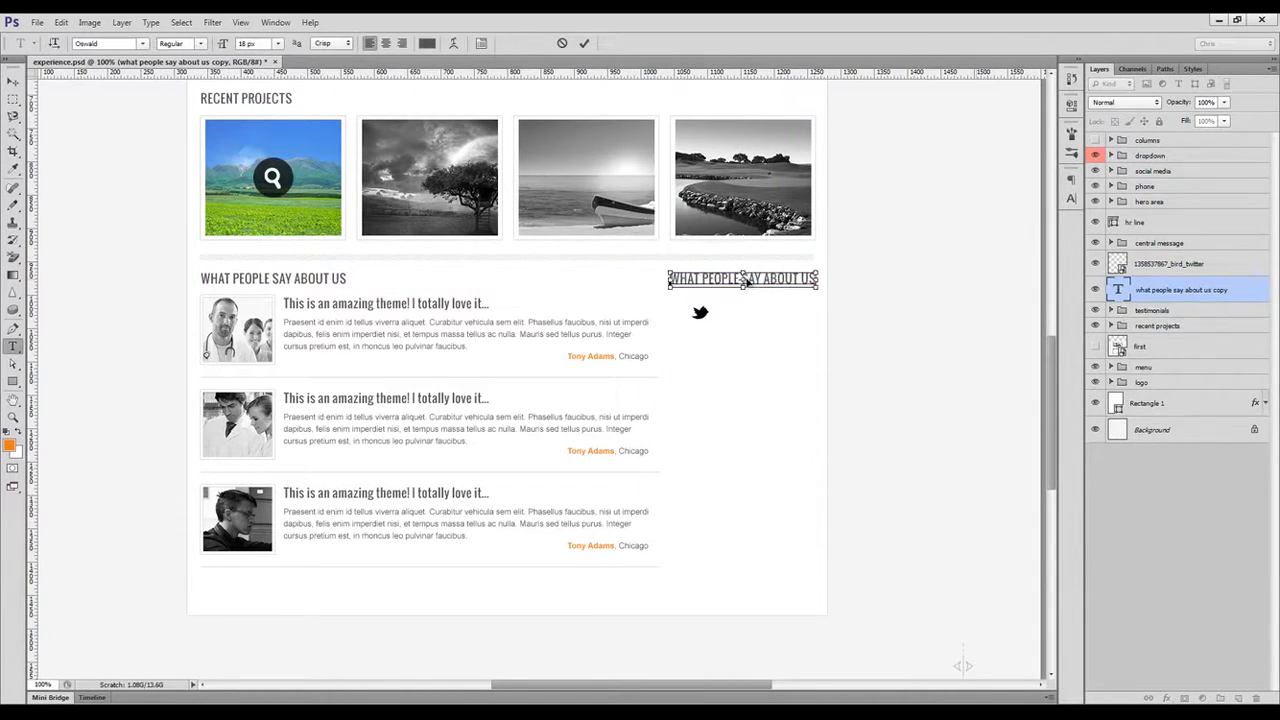
{"action": "type", "text": "RECENT Tweets"}
{"action": "key", "text": "ctrl+Return"}
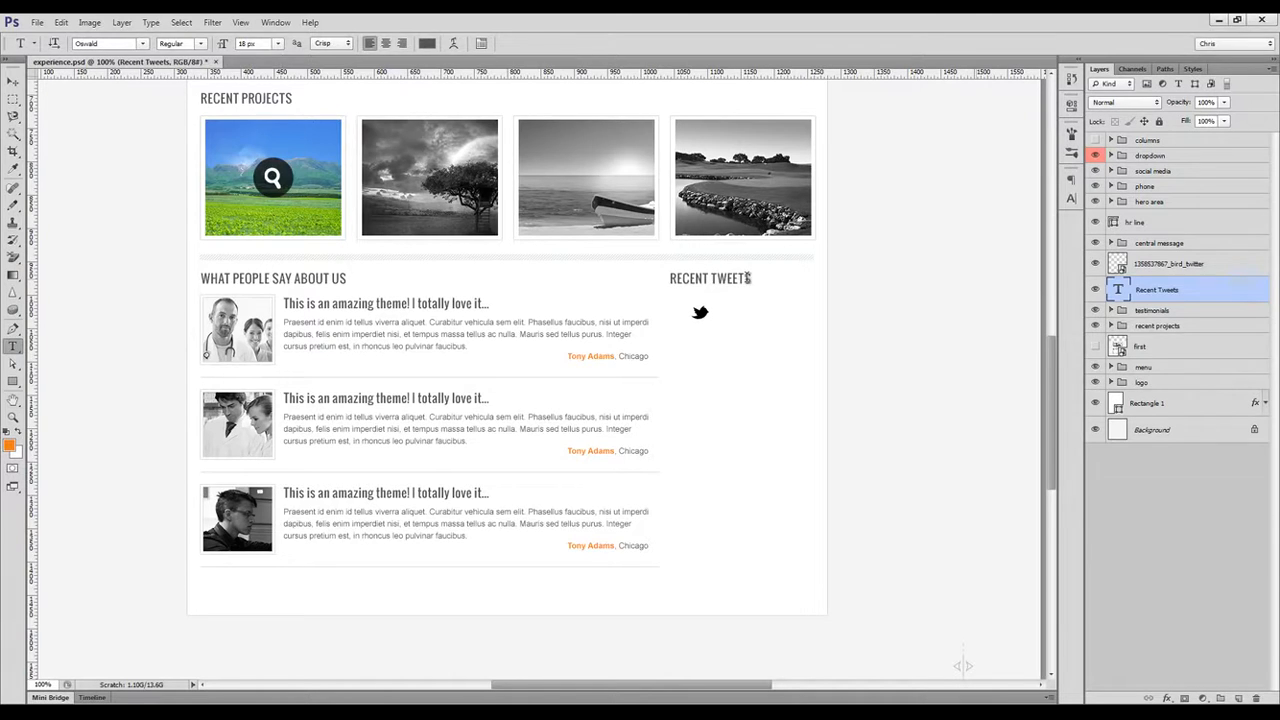
Align the Twitter bird icon beneath the start of the Recent Tweets heading and check the reference layout's Twitter feed.
{"action": "key", "text": "v"}
{"action": "left_click_drag", "start_coordinate": [699, 313], "coordinate": [679, 307]}
{"action": "key", "text": "alt+Tab"}
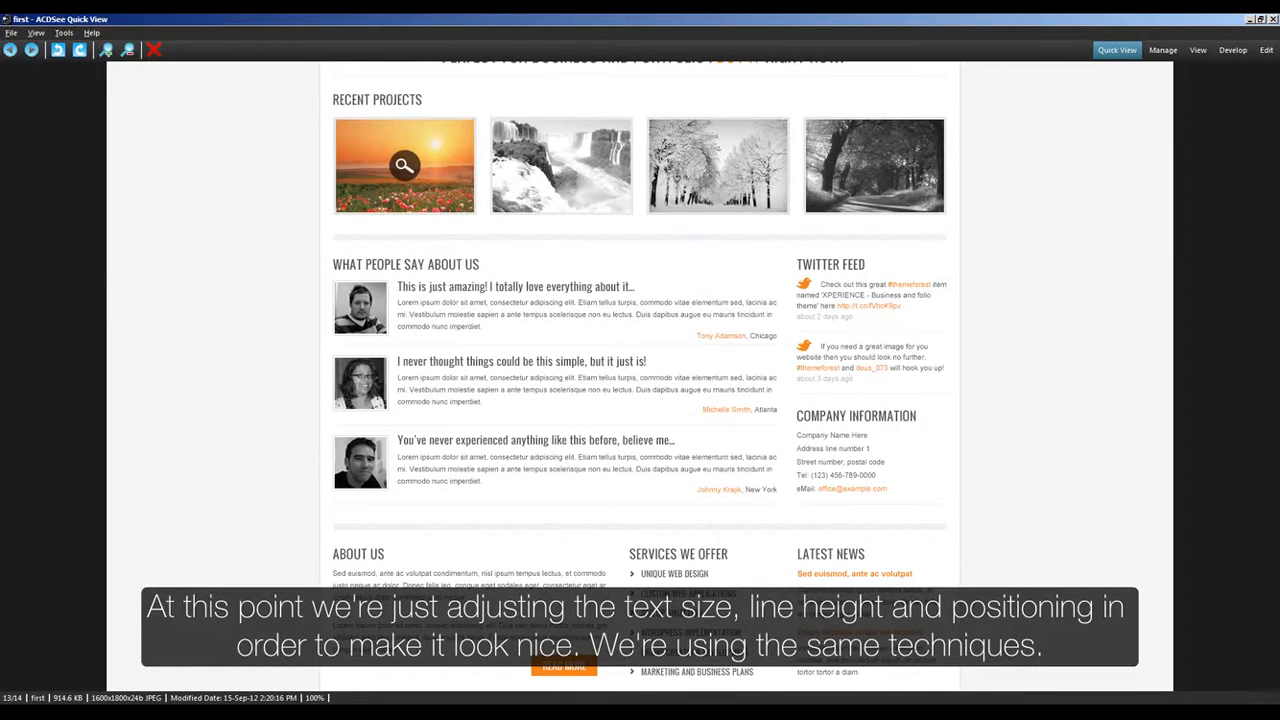
Copy the opening Lorem ipsum text from the browser and paste it into a new paragraph text box under Recent Tweets.
{"action": "key", "text": "alt+Tab"}
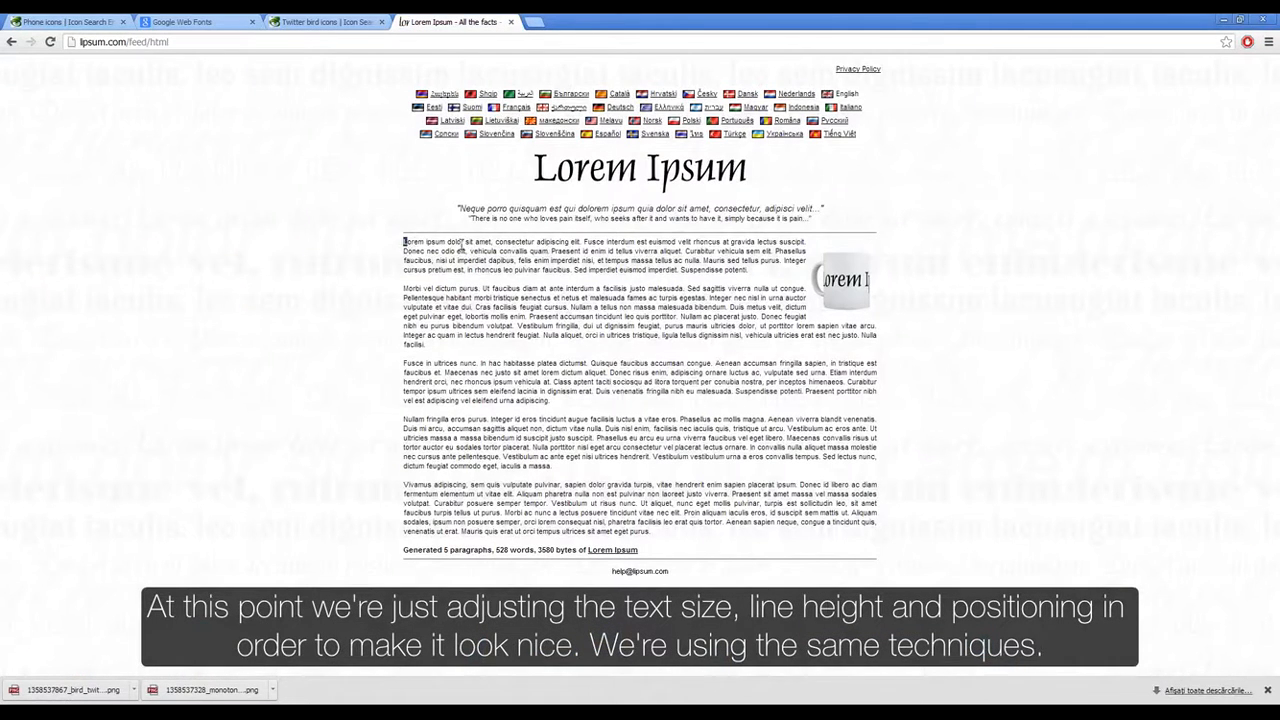
{"action": "left_click_drag", "start_coordinate": [404, 242], "coordinate": [545, 251]}
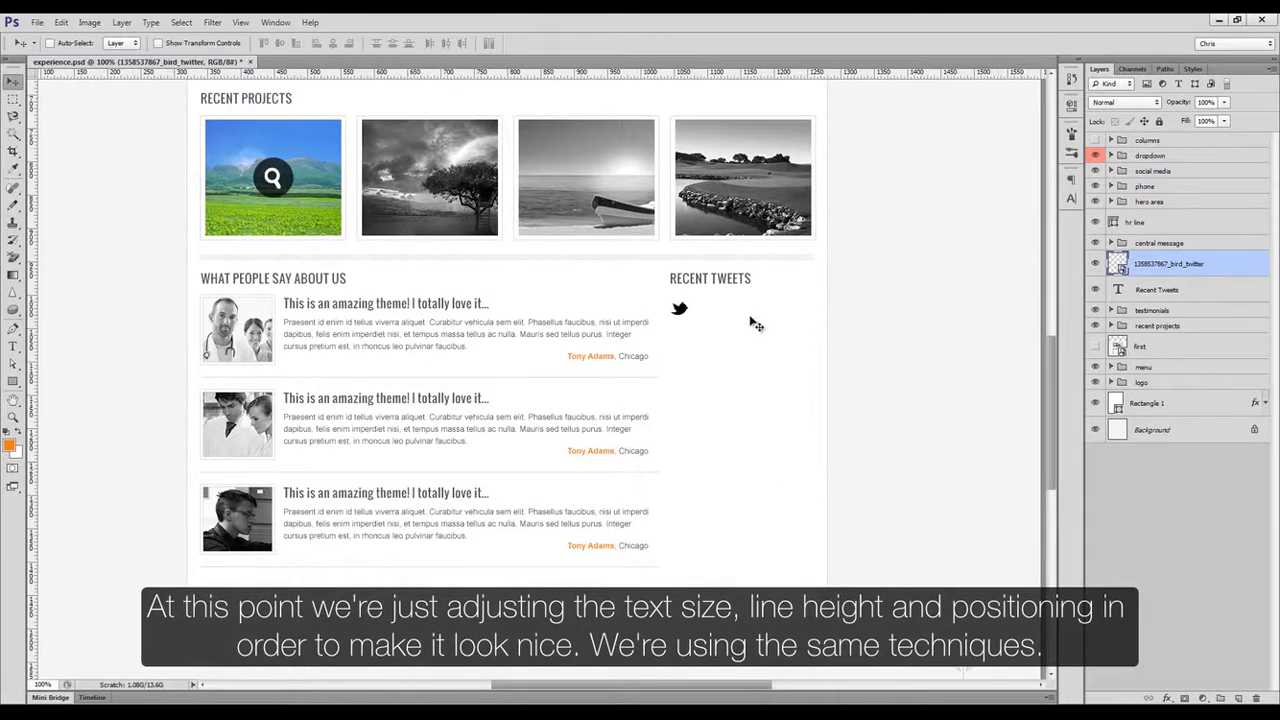
{"action": "scroll", "coordinate": [752, 323], "scroll_direction": "up", "scroll_amount": 1}
{"action": "left_click_drag", "start_coordinate": [620, 309], "coordinate": [900, 391]}
{"action": "key", "text": "t"}
{"action": "type", "text": "LOREM IPSUM DOLOR SIT AMET, CONSECTETUR"}
Format the tweet text as Arial 11 px with 14 px leading and 0 tracking.
{"action": "key", "text": "ctrl+a"}
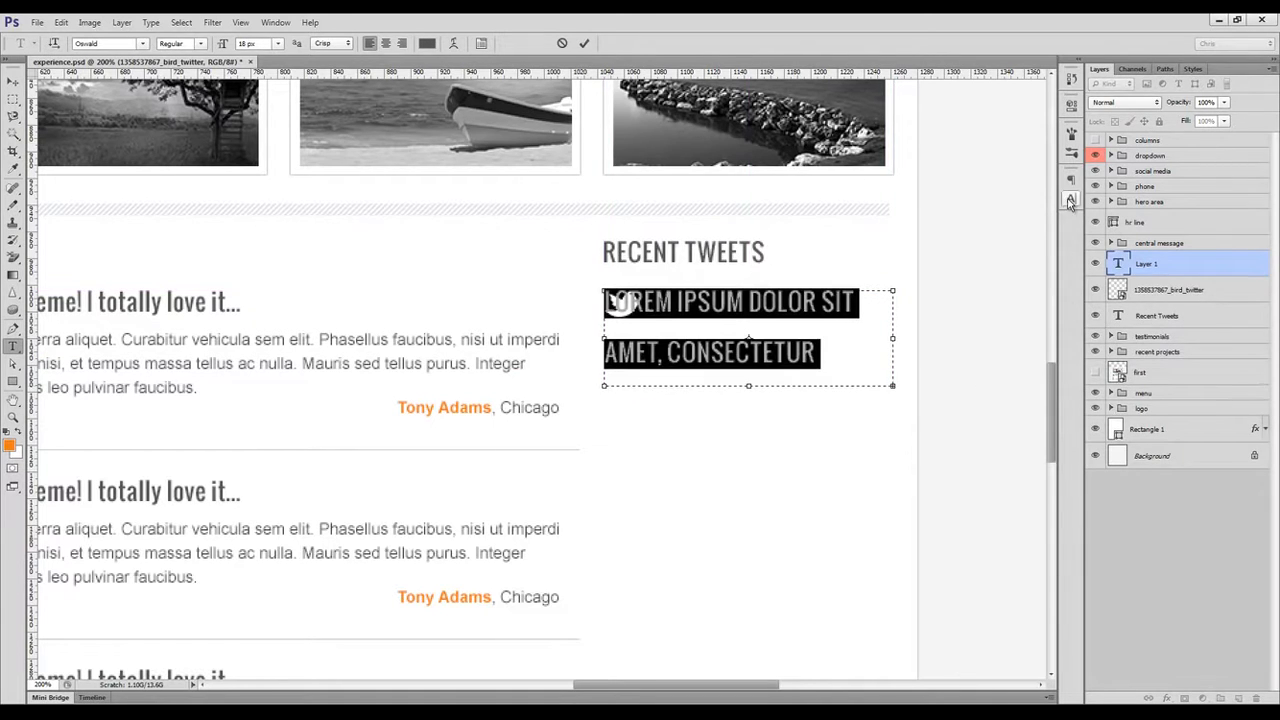
{"action": "left_click", "coordinate": [1071, 198]}
{"action": "key", "text": "Return"}
{"action": "left_click", "coordinate": [976, 207]}
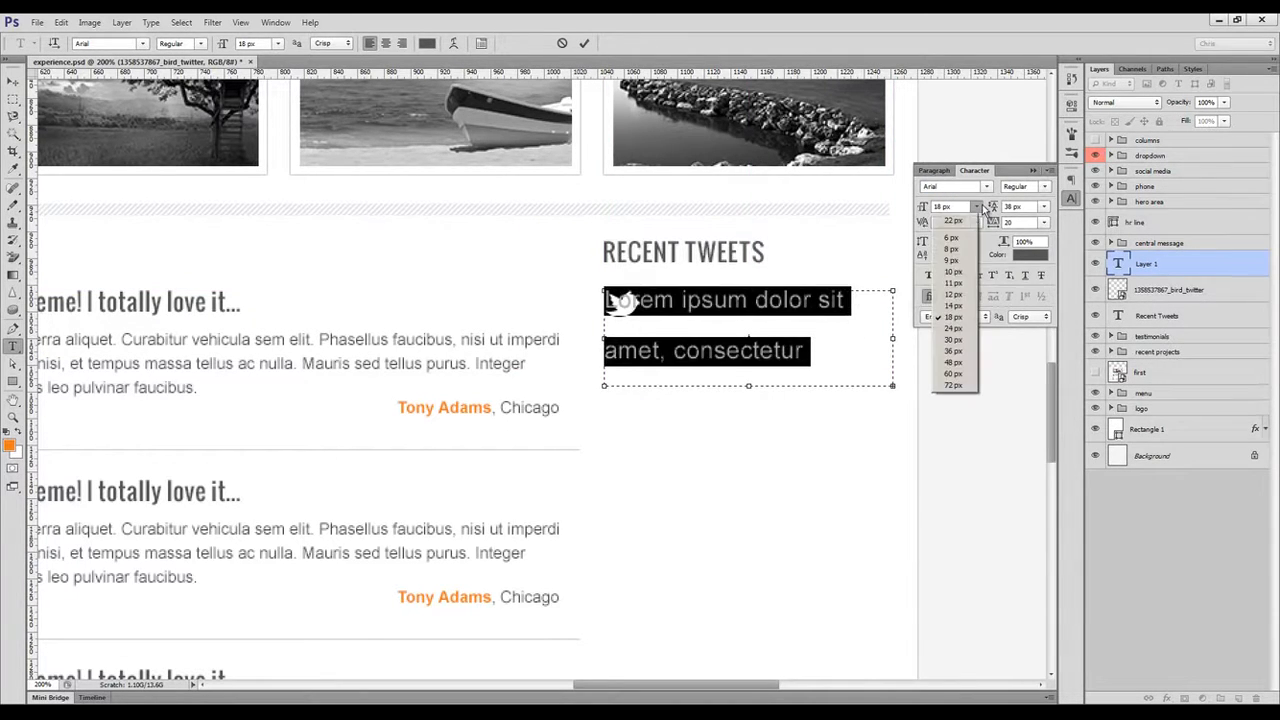
{"action": "left_click", "coordinate": [953, 284]}
{"action": "left_click", "coordinate": [1043, 206]}
{"action": "left_click", "coordinate": [1018, 305]}
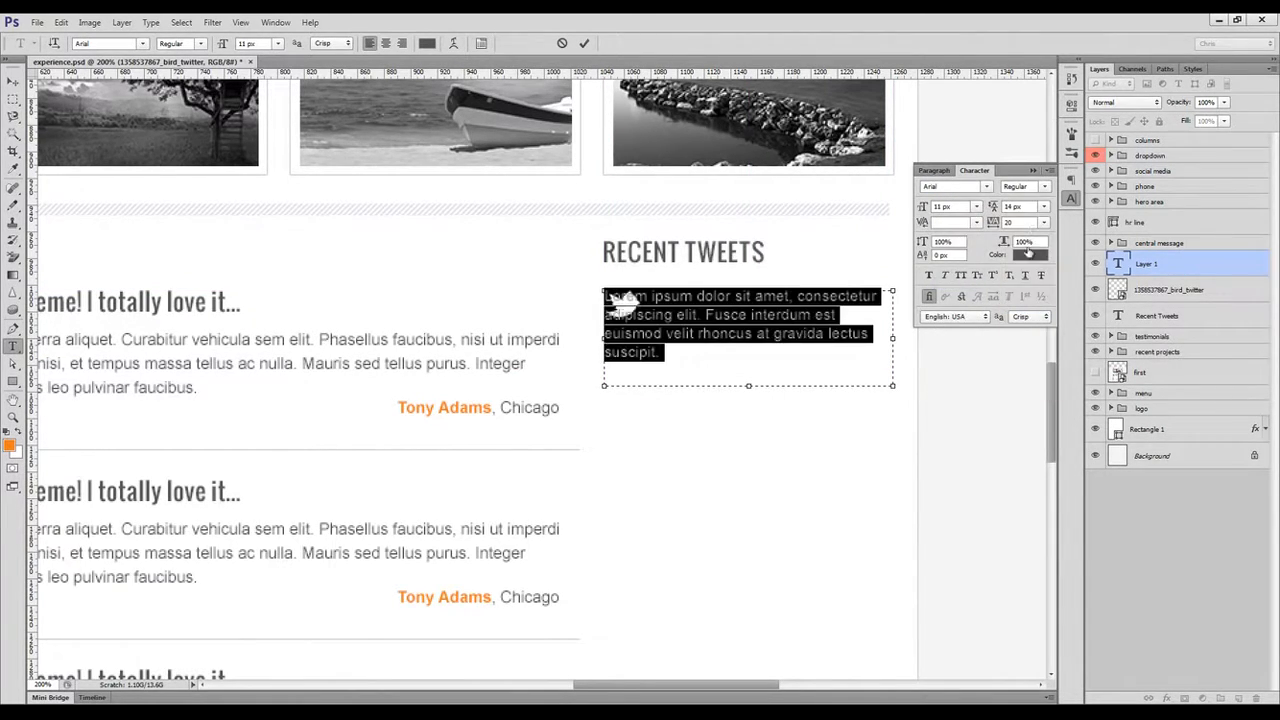
{"action": "left_click", "coordinate": [1027, 222]}
{"action": "type", "text": "20"}
{"action": "type", "text": "0"}
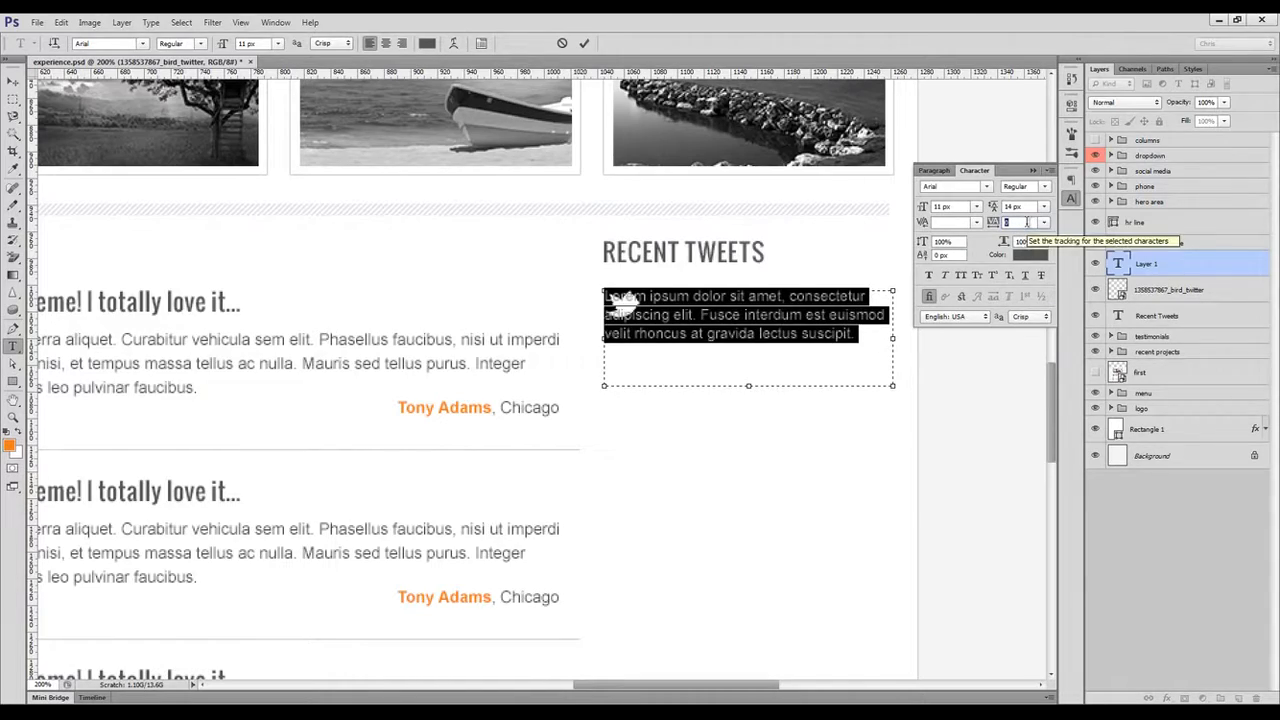
Increase the tweet text's leading to 20 px.
{"action": "left_click", "coordinate": [1015, 206]}
{"action": "key", "text": "Up"}
{"action": "key", "text": "Up"}
{"action": "key", "text": "Up"}
{"action": "key", "text": "Up"}
{"action": "key", "text": "Up"}
{"action": "key", "text": "Up"}
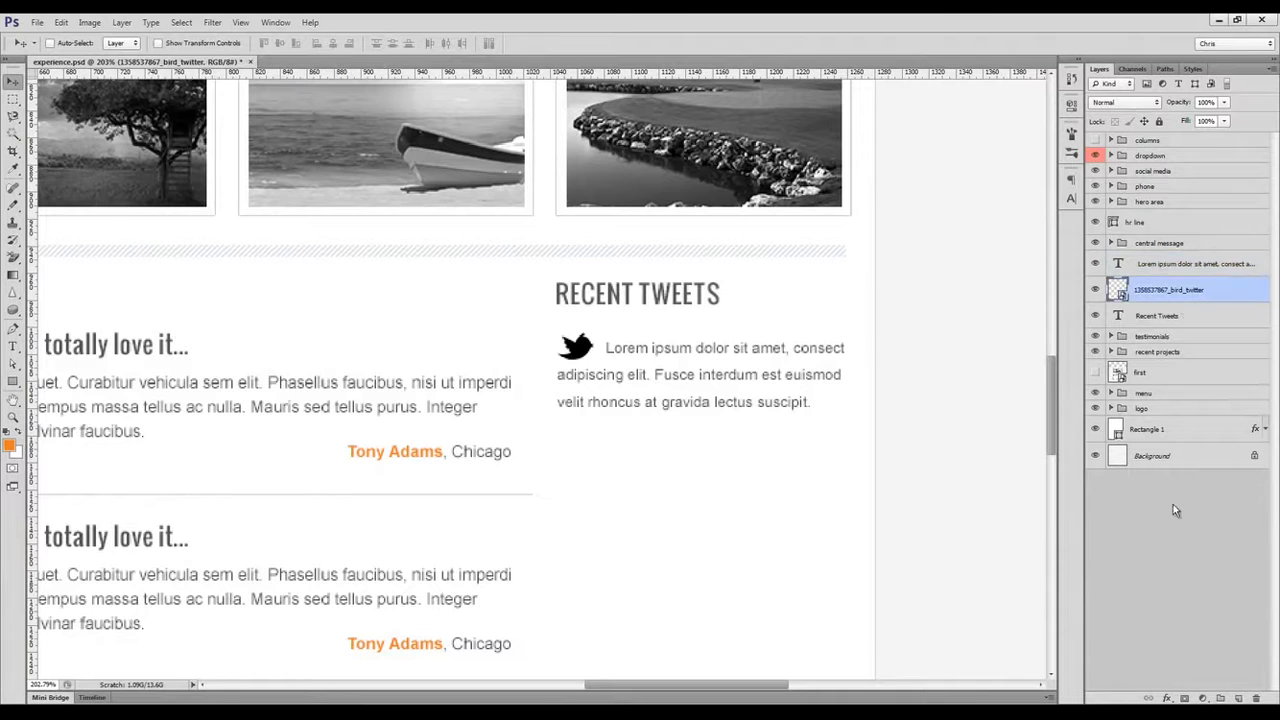
Apply an orange Color Overlay matching the foreground colour to the Twitter bird icon and scale the icon down slightly.
{"action": "left_click", "coordinate": [1166, 697]}
{"action": "left_click", "coordinate": [1196, 638]}
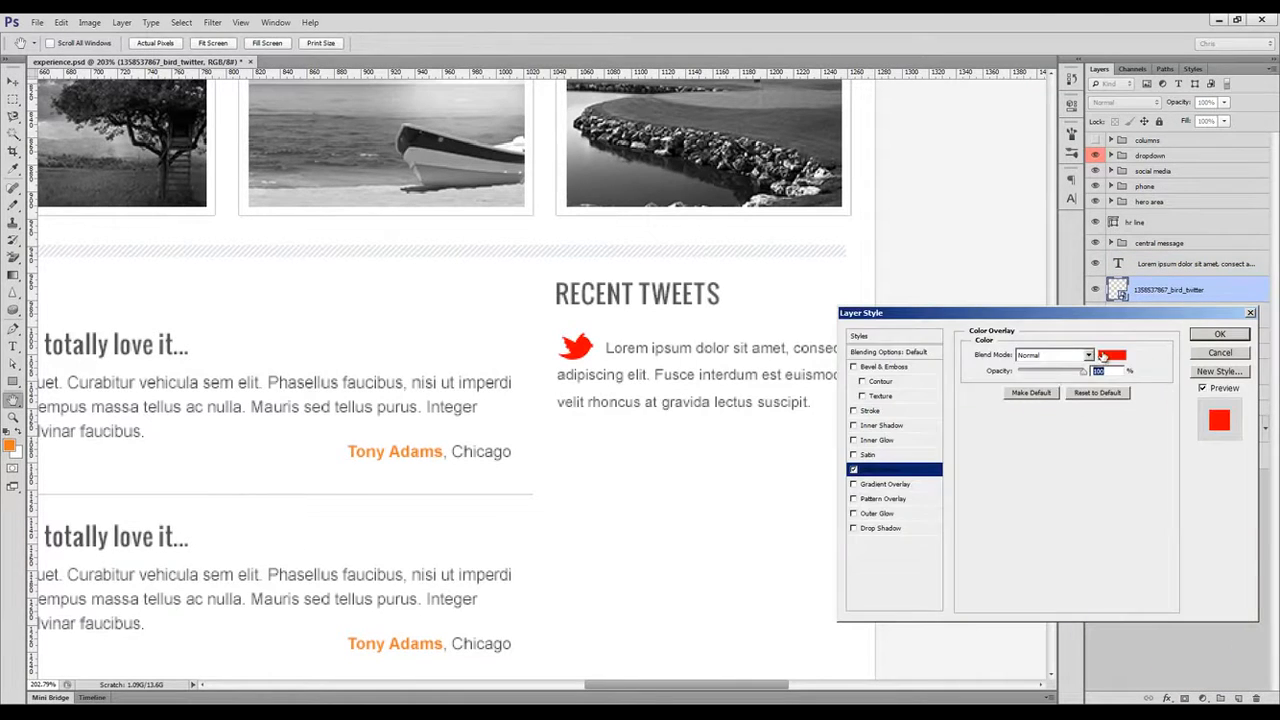
{"action": "left_click", "coordinate": [1103, 358]}
{"action": "left_click", "coordinate": [12, 443]}
{"action": "left_click", "coordinate": [1146, 341]}
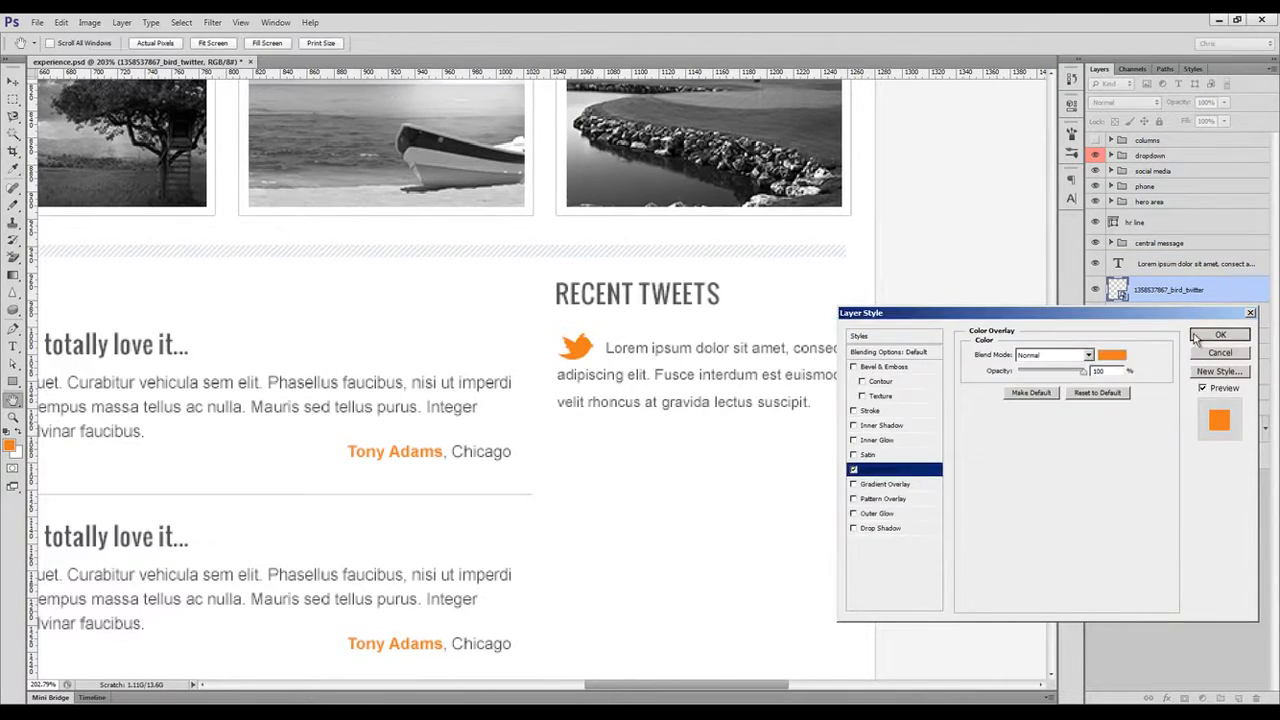
{"action": "left_click", "coordinate": [1219, 334]}
{"action": "key", "text": "ctrl+t"}
{"action": "key", "text": "Return"}
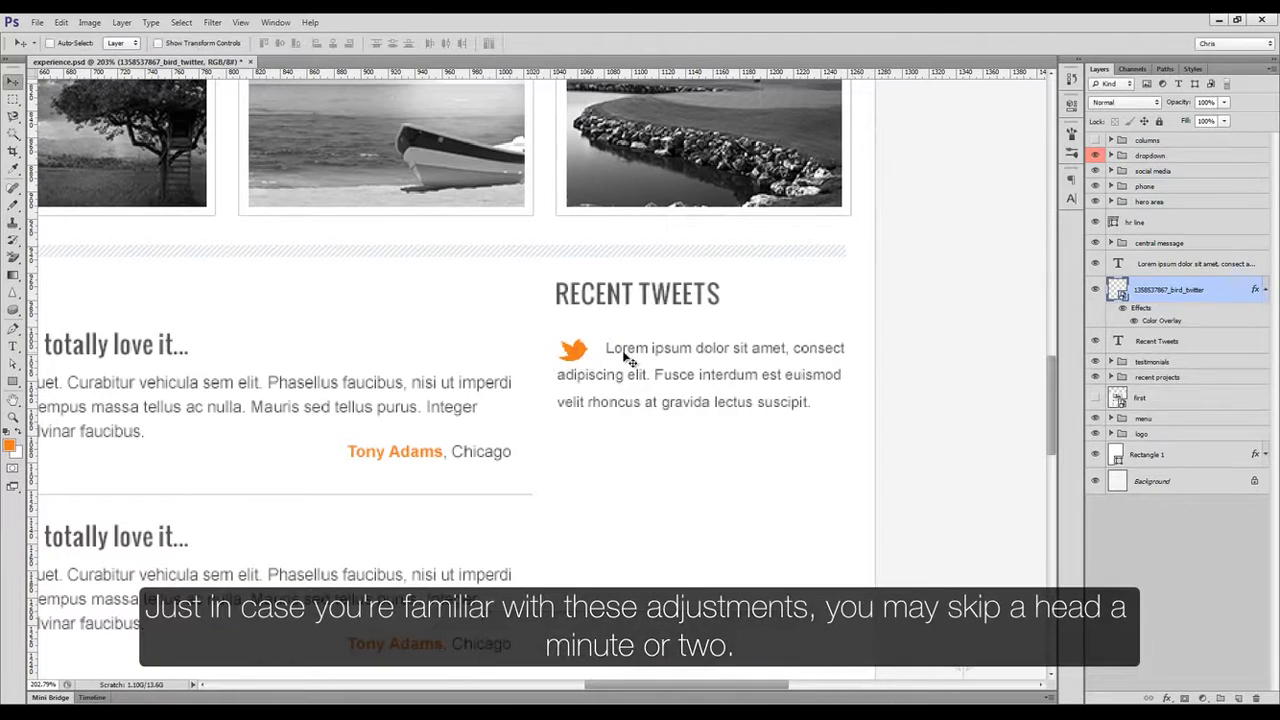
Nudge the tweet text down to line up with the bird icon and set its leading to 18 px.
{"action": "left_click", "coordinate": [637, 379], "text": "ctrl"}
{"action": "key", "text": "Down"}
{"action": "key", "text": "Down"}
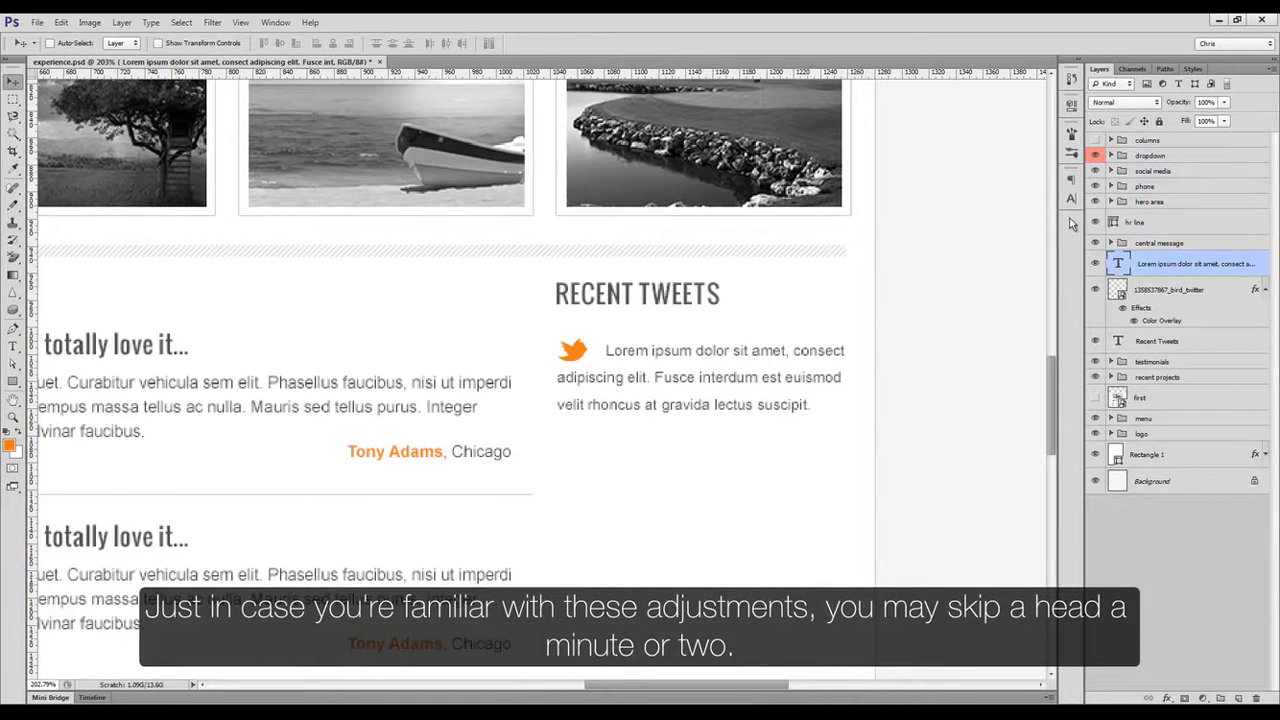
{"action": "left_click", "coordinate": [1071, 200]}
{"action": "double_click", "coordinate": [1017, 206]}
{"action": "key", "text": "Down"}
{"action": "key", "text": "Down"}
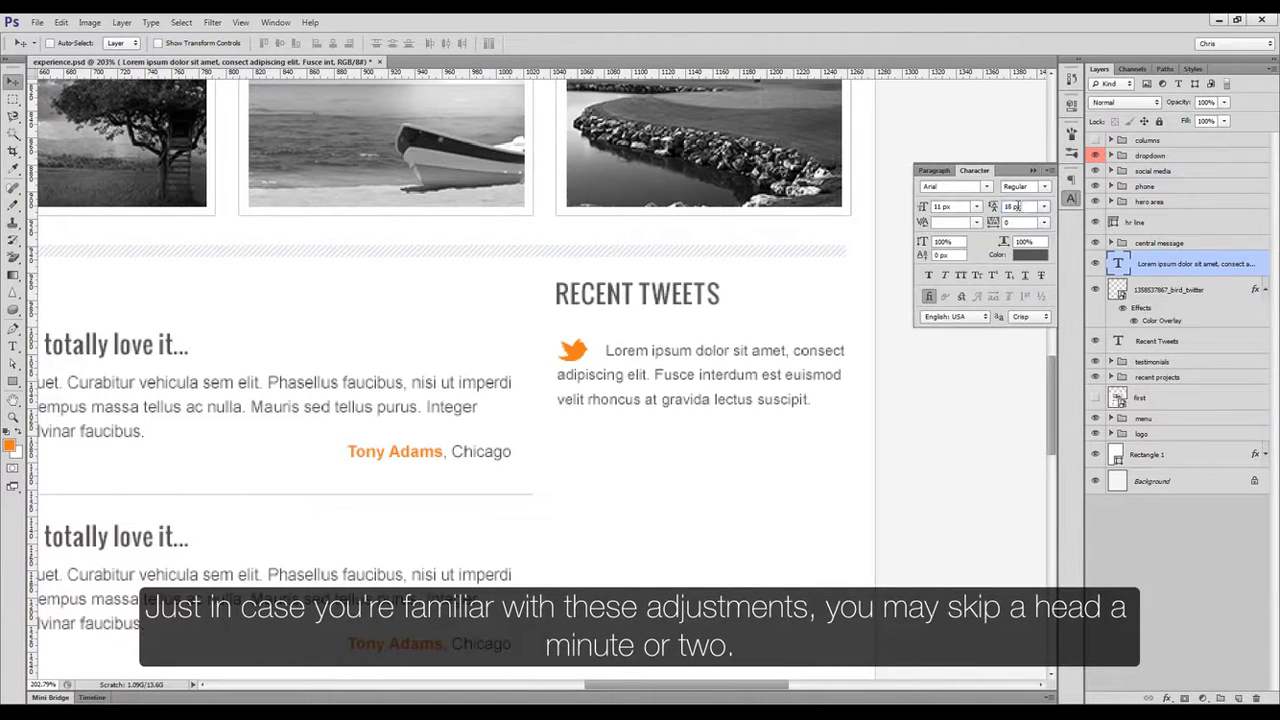
{"action": "left_click", "coordinate": [1071, 199]}
Duplicate the hr line layer and place the copy just beneath the tweet text.
{"action": "key", "text": "ctrl+minus"}
{"action": "key", "text": "ctrl+minus"}
{"action": "left_click_drag", "start_coordinate": [619, 365], "coordinate": [682, 301]}
{"action": "left_click", "coordinate": [1246, 290], "text": "shift"}
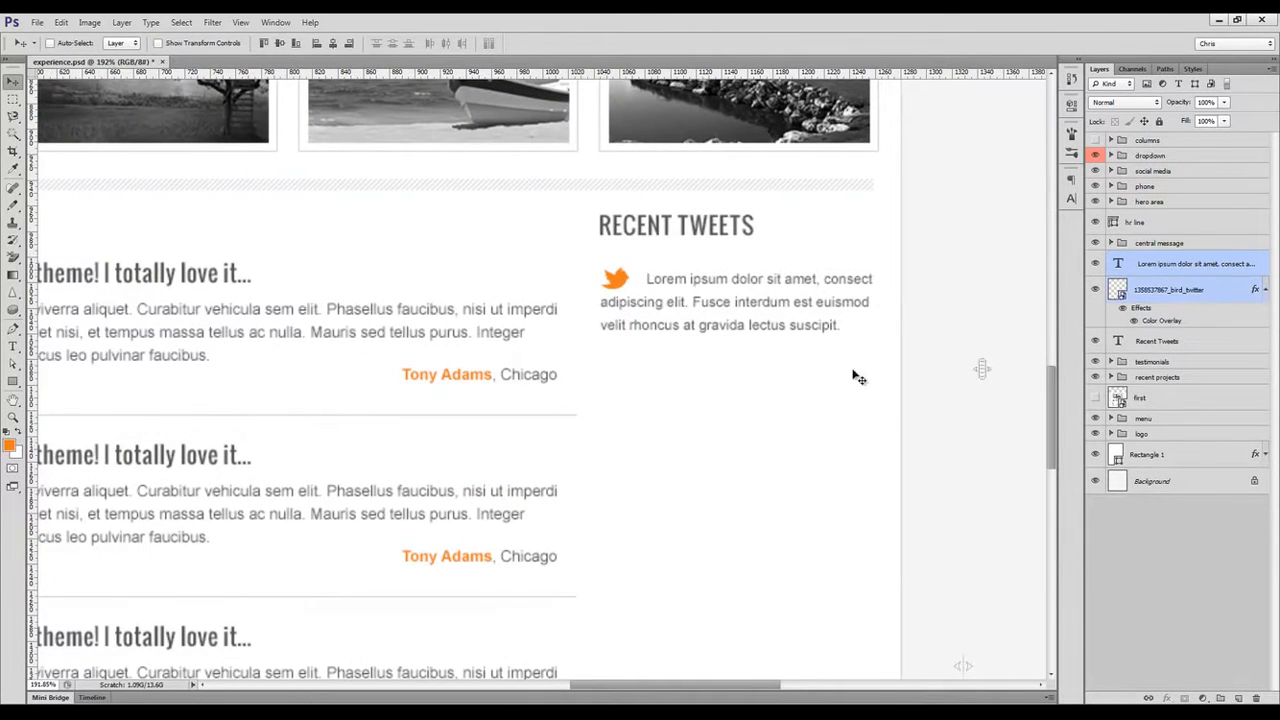
{"action": "left_click", "coordinate": [1265, 290]}
{"action": "left_click", "coordinate": [1155, 226]}
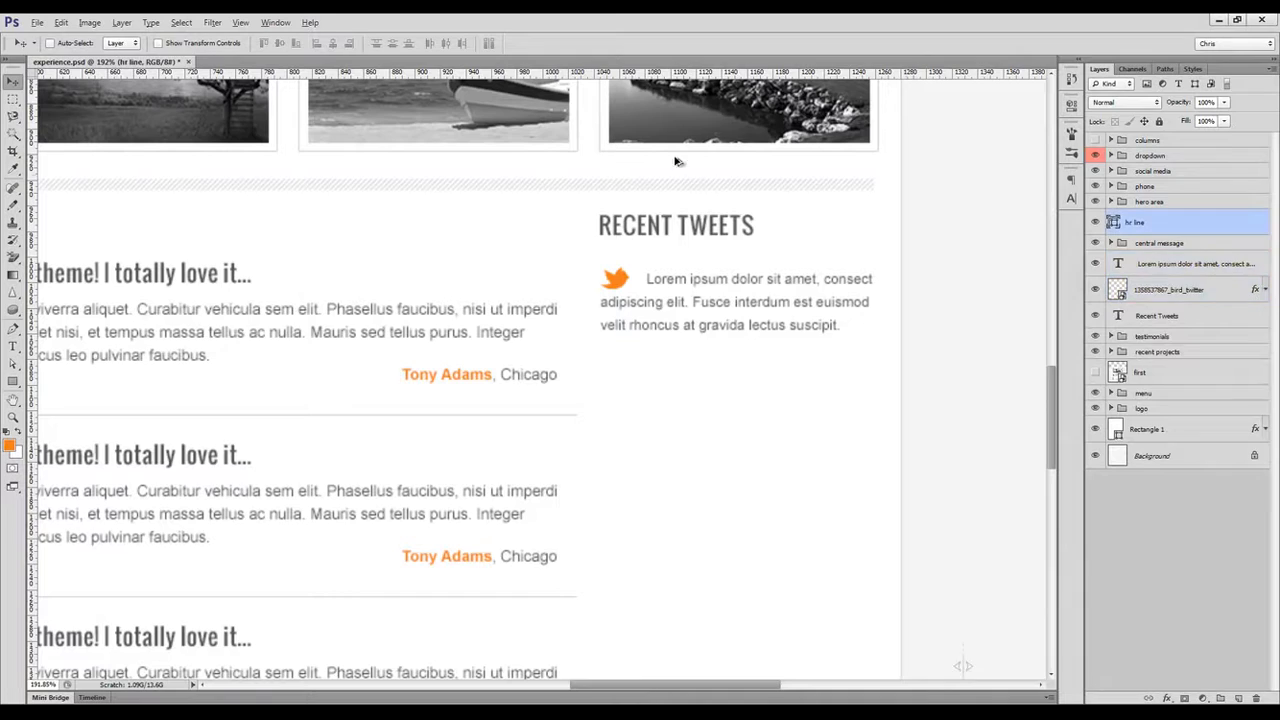
{"action": "key", "text": "ctrl+j"}
{"action": "key", "text": "ctrl+1"}
{"action": "left_click_drag", "start_coordinate": [586, 394], "coordinate": [595, 473]}
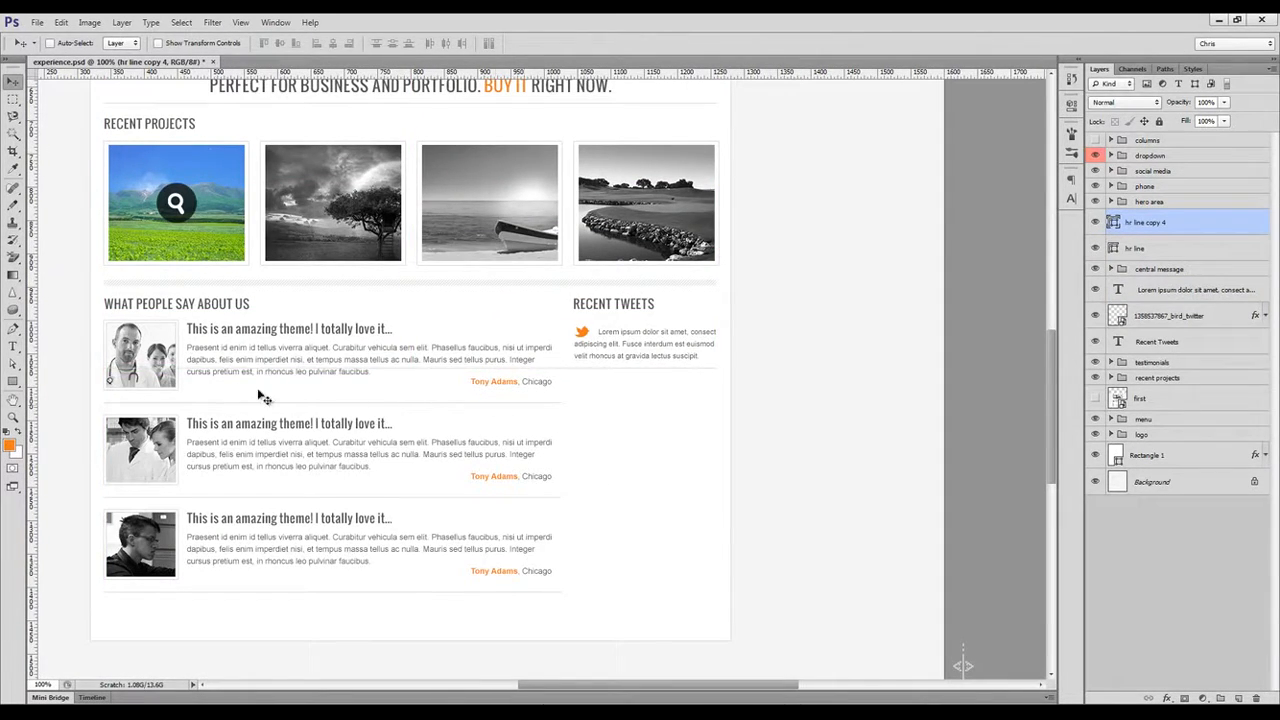
Shorten the copied line to the width of the Recent Tweets column and align it with the tweet text.
{"action": "left_click_drag", "start_coordinate": [100, 362], "coordinate": [320, 400]}
{"action": "key", "text": "ctrl+t"}
{"action": "key", "text": "Return"}
{"action": "key", "text": "ctrl+1"}
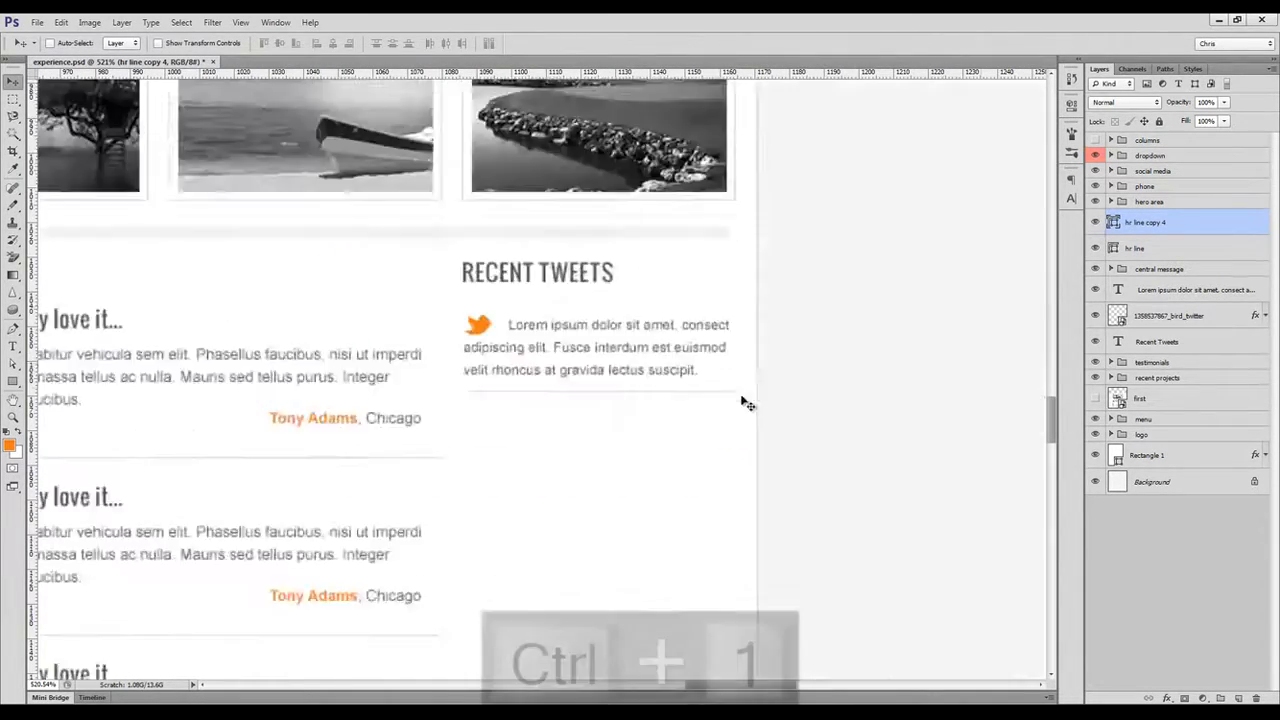
{"action": "left_click_drag", "start_coordinate": [602, 404], "coordinate": [646, 405]}
Group the tweet text, bird icon and divider line, and name the group "tweet".
{"action": "left_click", "coordinate": [482, 365], "text": "ctrl+shift"}
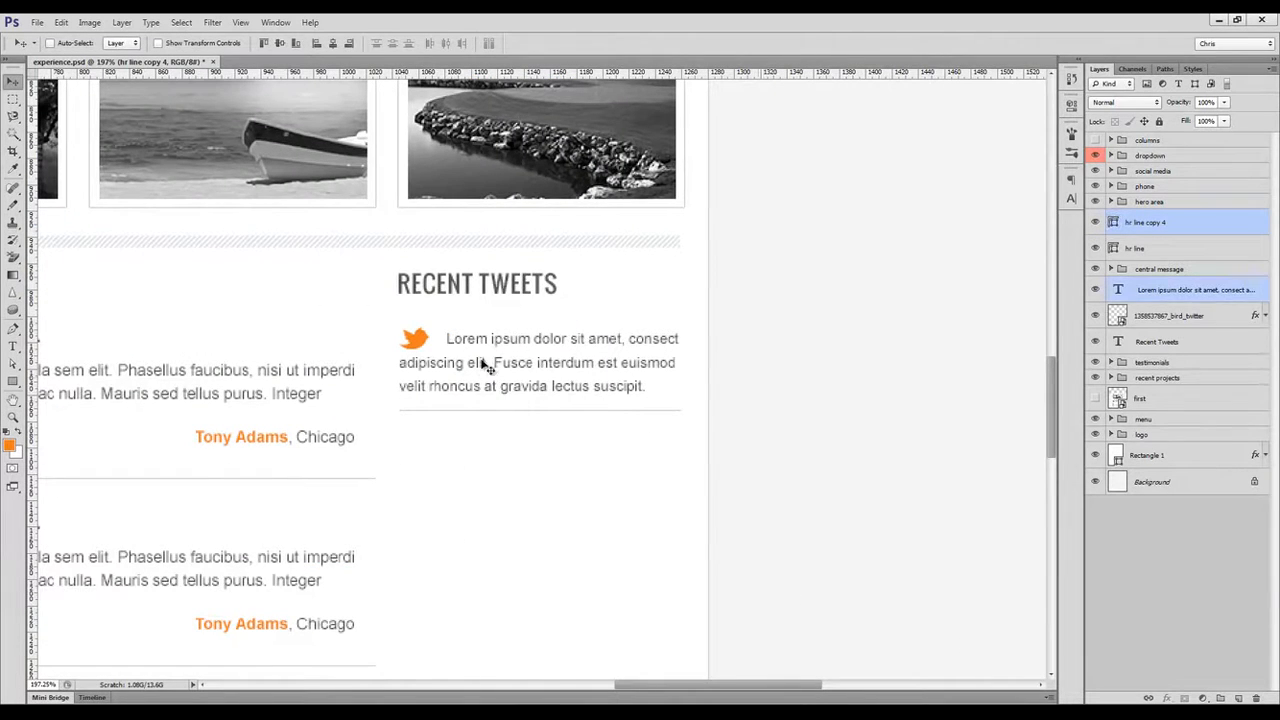
{"action": "left_click", "coordinate": [482, 365], "text": "ctrl+shift"}
{"action": "left_click", "coordinate": [1170, 290], "text": "ctrl"}
{"action": "left_click", "coordinate": [1134, 316], "text": "ctrl"}
{"action": "key", "text": "ctrl+g"}
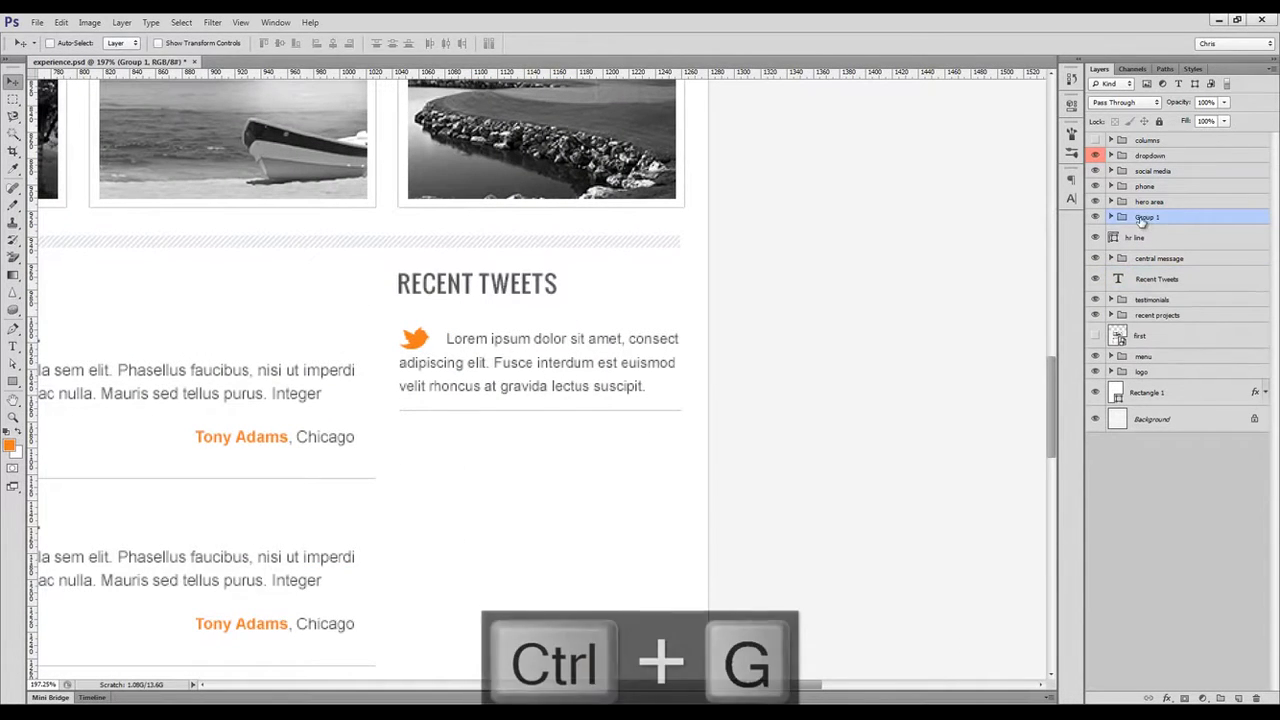
{"action": "double_click", "coordinate": [1143, 218]}
{"action": "type", "text": "tweet"}
{"action": "key", "text": "Return"}
Duplicate the tweet group and place the copy directly below the first tweet's divider line.
{"action": "left_click_drag", "start_coordinate": [648, 360], "coordinate": [677, 329]}
{"action": "key", "text": "ctrl+z"}
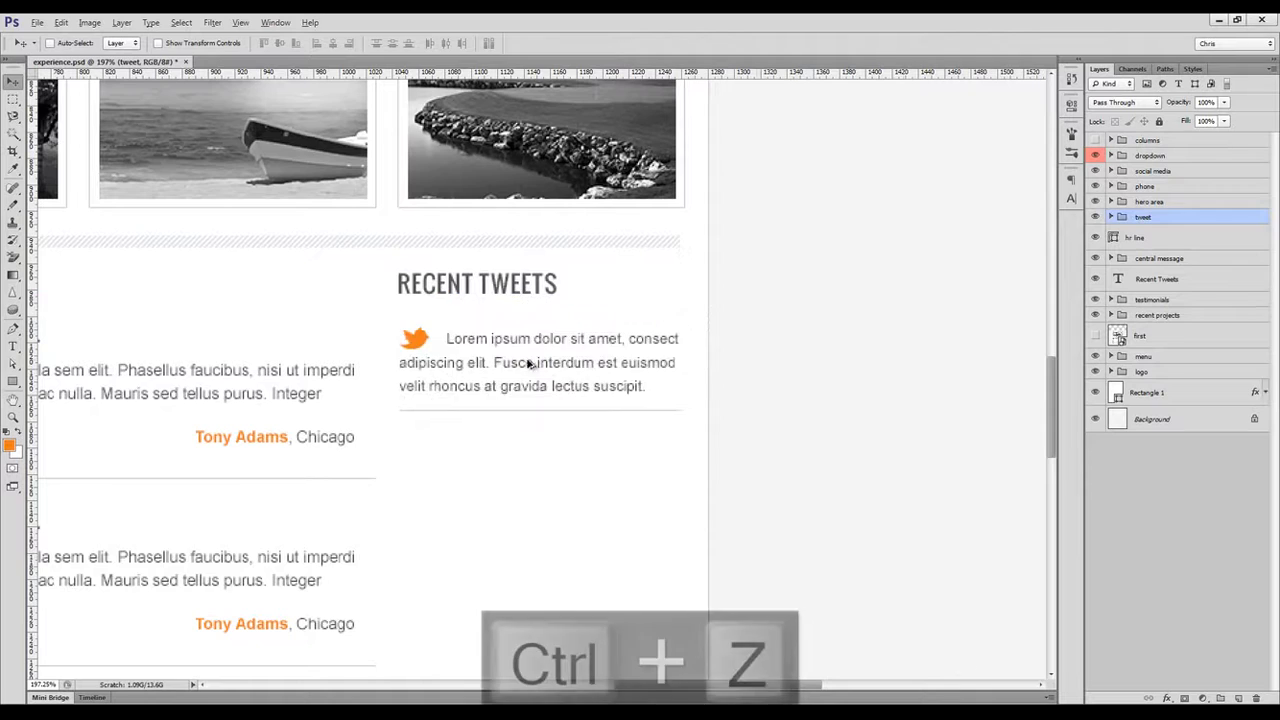
{"action": "left_click_drag", "start_coordinate": [531, 366], "coordinate": [535, 467]}
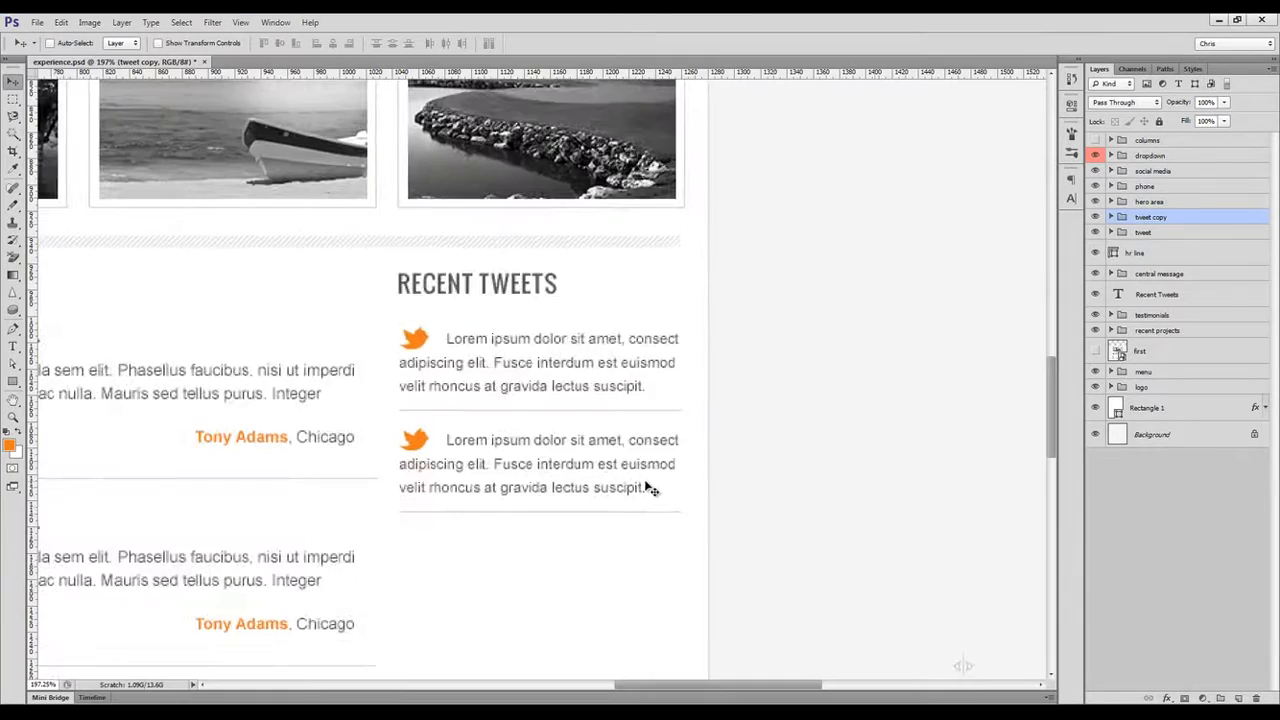
{"action": "scroll", "coordinate": [651, 486], "scroll_direction": "down", "scroll_amount": 3}
{"action": "scroll", "coordinate": [617, 323], "scroll_direction": "up", "scroll_amount": 1}
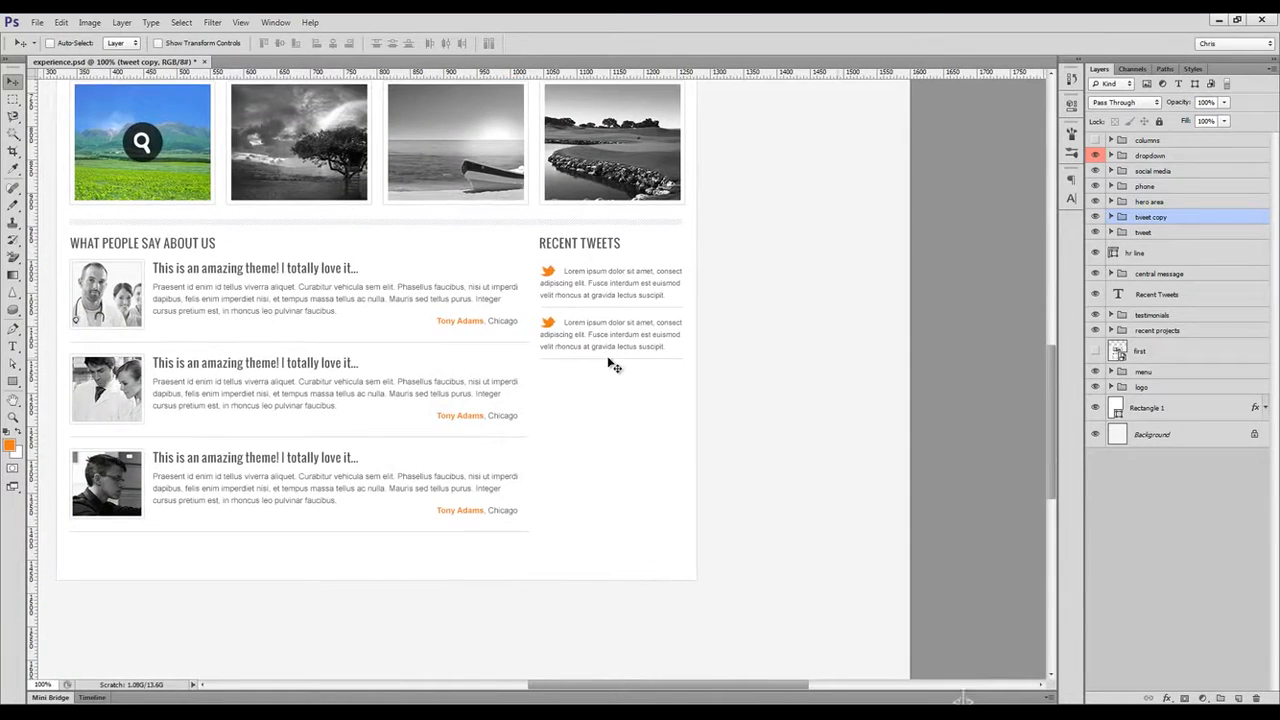
{"action": "scroll", "coordinate": [634, 371], "scroll_direction": "down", "scroll_amount": 1}
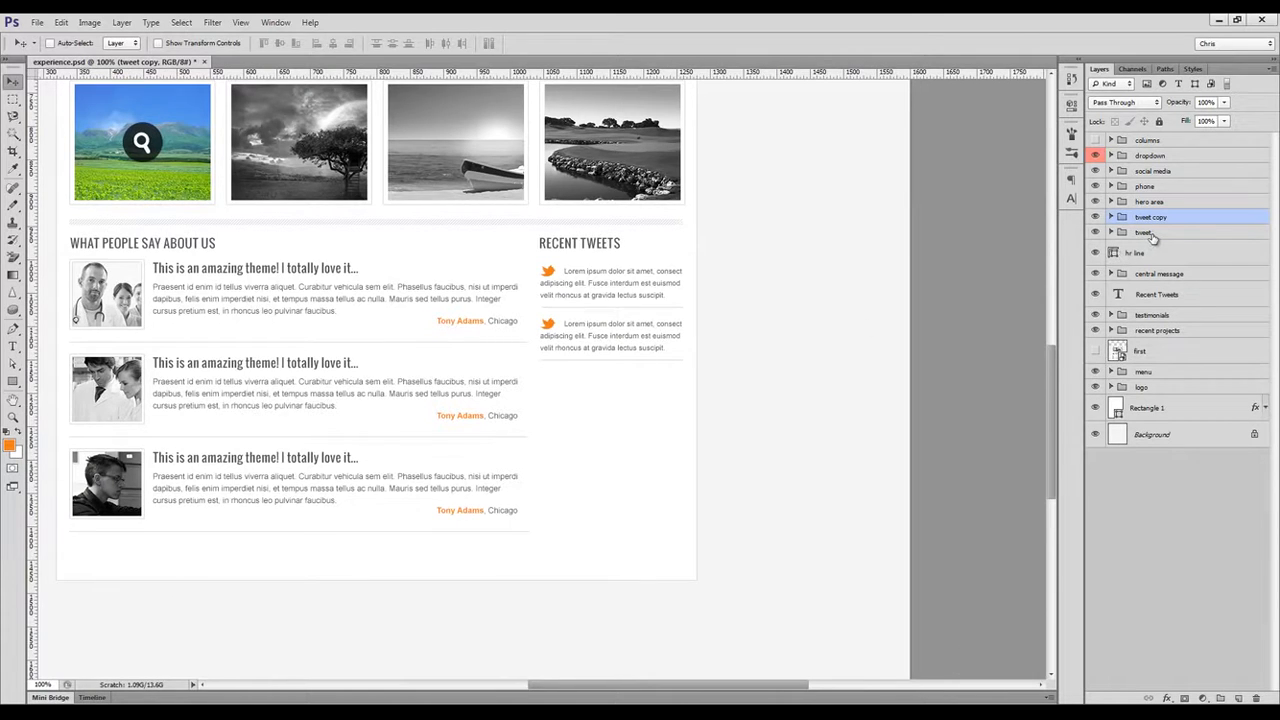
Group both tweets with the Recent Tweets heading and name the group "recent tweets".
{"action": "left_click", "coordinate": [1152, 235], "text": "shift"}
{"action": "left_click", "coordinate": [609, 248], "text": "ctrl+shift"}
{"action": "key", "text": "ctrl+g"}
{"action": "double_click", "coordinate": [1149, 218]}
{"action": "type", "text": "re"}
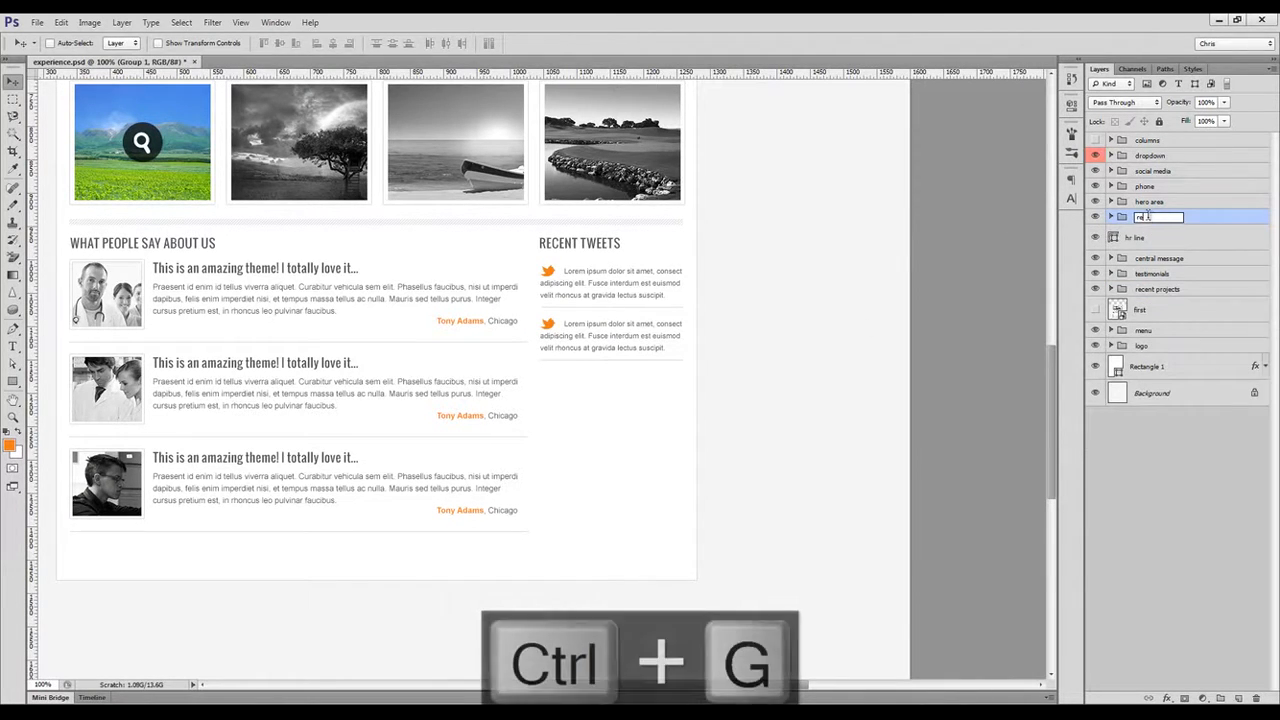
{"action": "type", "text": "cent tweets"}
{"action": "key", "text": "Return"}
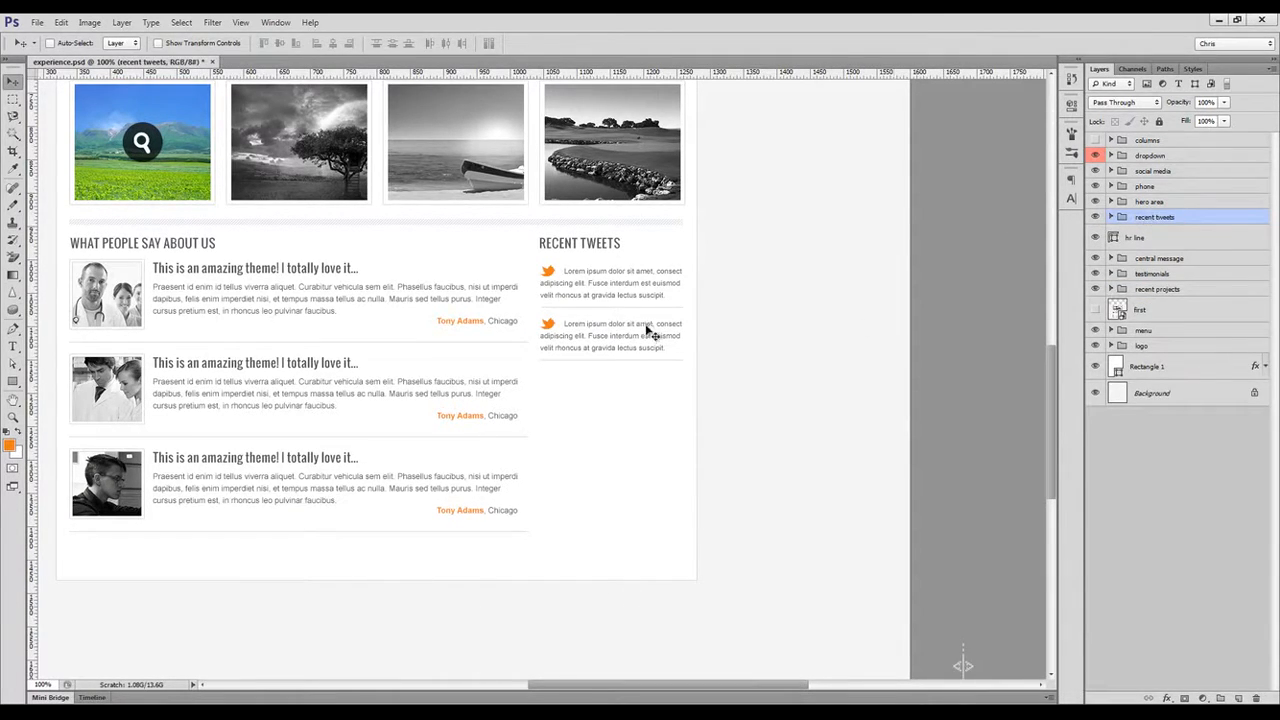
Duplicate the recent tweets group below the original and change the copy's heading to "COMPANY INFORMATION".
{"action": "left_click_drag", "start_coordinate": [613, 265], "coordinate": [613, 406]}
{"action": "key", "text": "t"}
{"action": "left_click", "coordinate": [590, 384]}
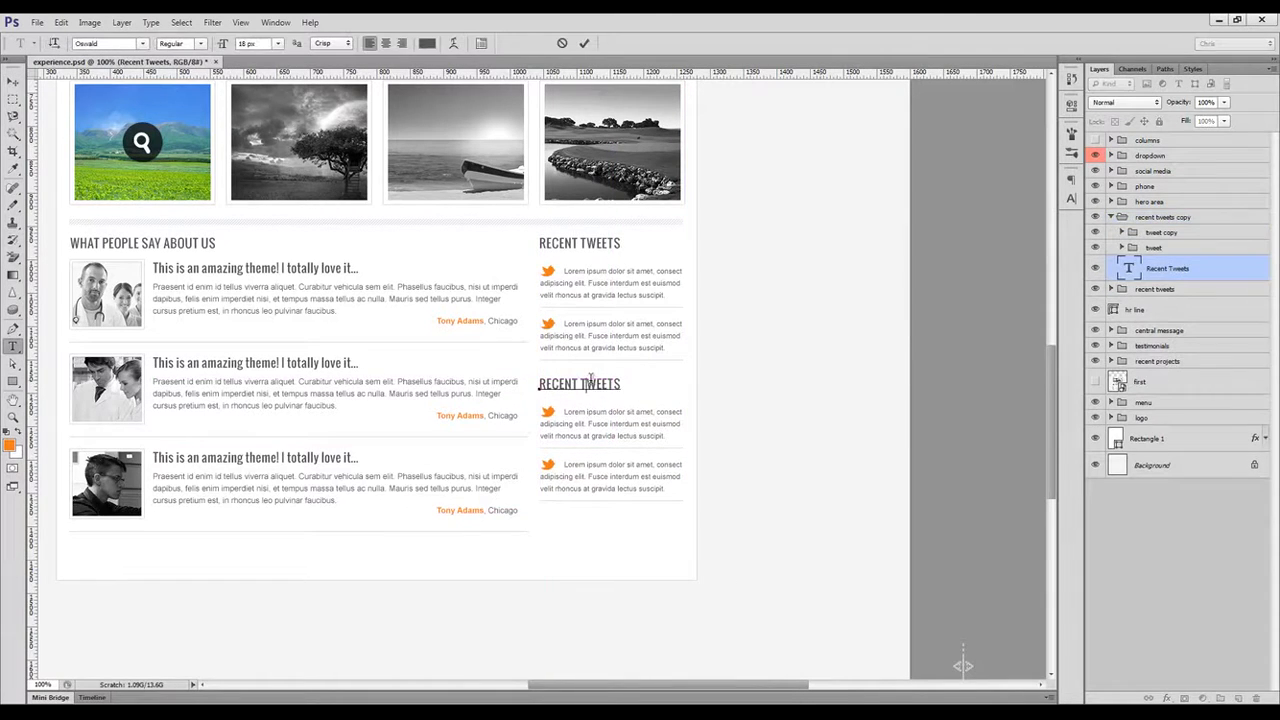
{"action": "key", "text": "ctrl+a"}
{"action": "type", "text": "COMPANY INFO"}
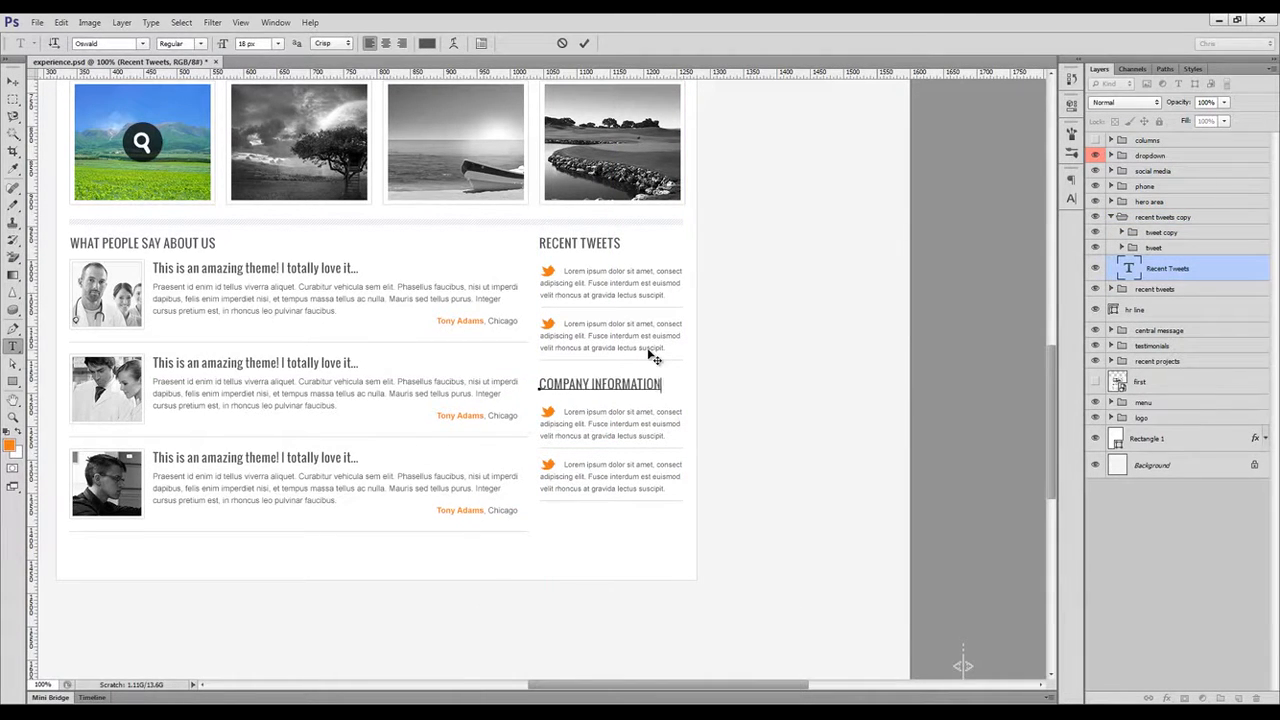
{"action": "key", "text": "ctrl+Return"}
{"action": "key", "text": "v"}
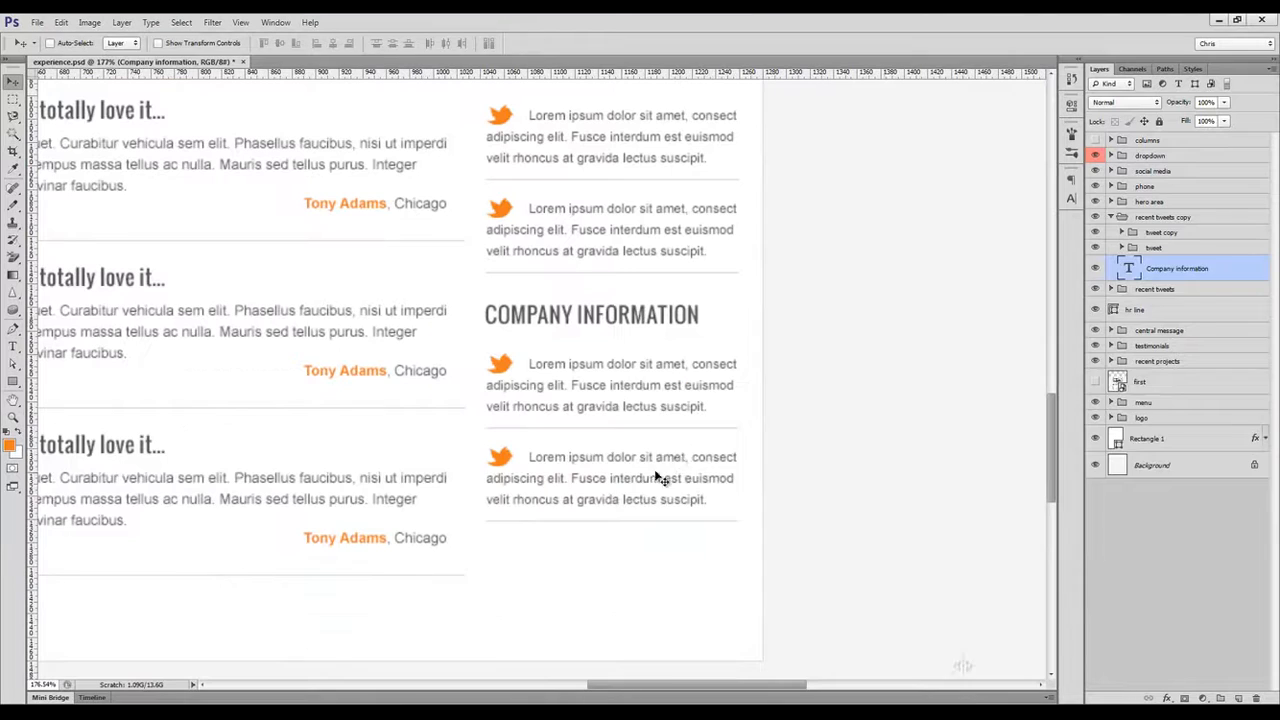
Rename the copied group "company information" and delete its second tweet and remaining Twitter bird icon.
{"action": "double_click", "coordinate": [1150, 217]}
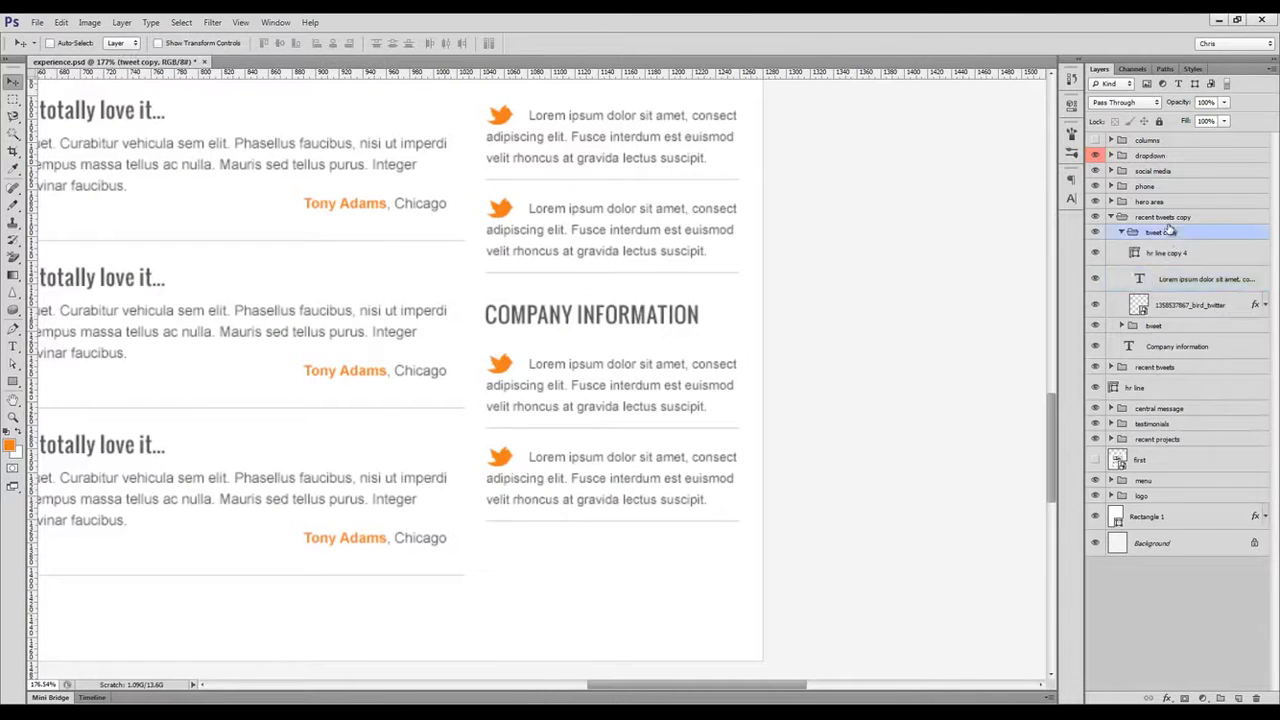
{"action": "type", "text": "company information"}
{"action": "key", "text": "Return"}
{"action": "left_click", "coordinate": [510, 367], "text": "ctrl"}
{"action": "key", "text": "Delete"}
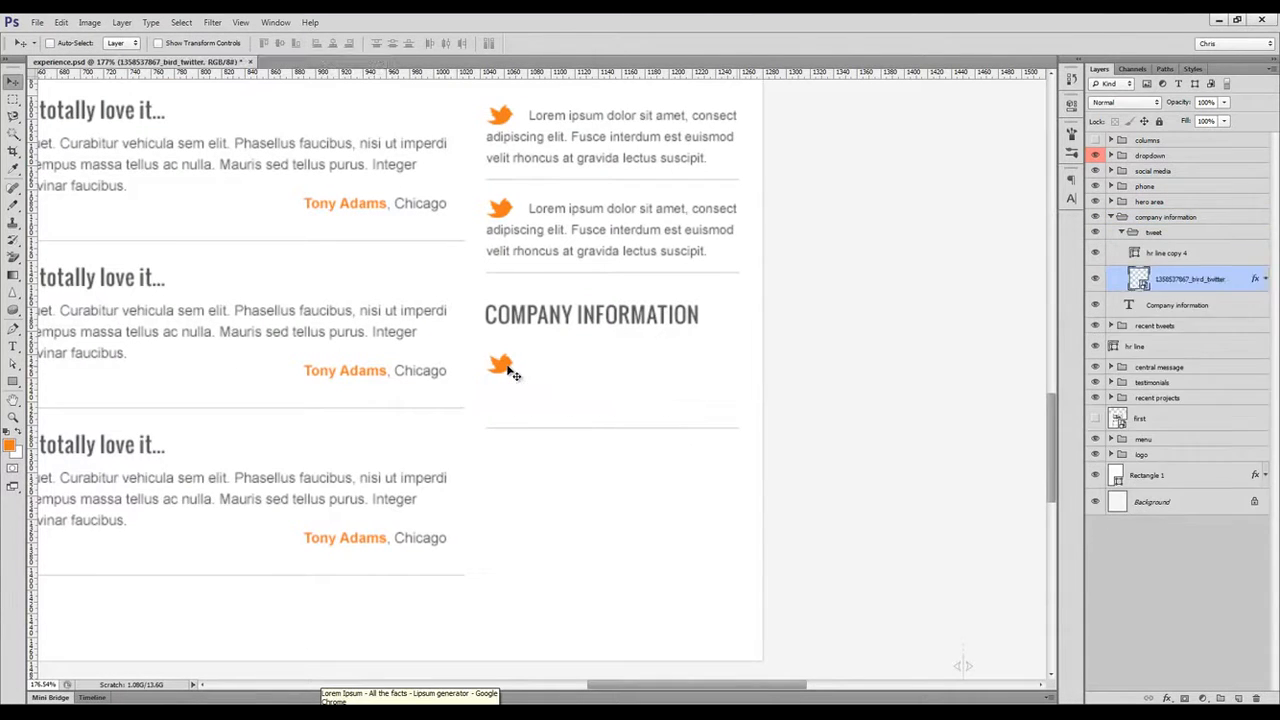
{"action": "key", "text": "ctrl+z"}
{"action": "left_click", "coordinate": [1164, 297]}
{"action": "key", "text": "Delete"}
Show the "first" reference layer and move it so its Company Information block sits near the new section.
{"action": "left_click", "coordinate": [325, 715]}
{"action": "left_click", "coordinate": [669, 712]}
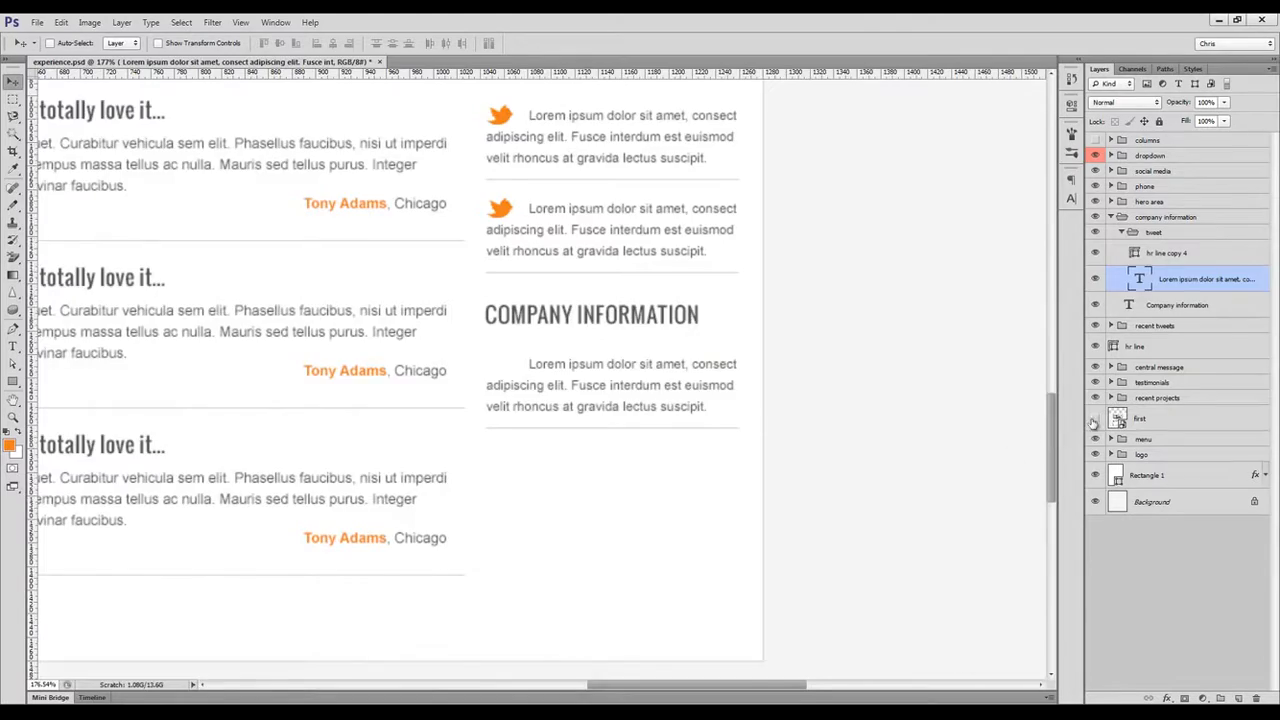
{"action": "left_click", "coordinate": [1095, 419]}
{"action": "left_click", "coordinate": [1140, 419]}
{"action": "key", "text": "ctrl+1"}
{"action": "left_click_drag", "start_coordinate": [562, 424], "coordinate": [262, 363]}
Replace the section's placeholder text with "Company Name here", "Address line number 1", "Street number, postal code", and phone and email lines.
{"action": "key", "text": "t"}
{"action": "left_click", "coordinate": [600, 381]}
{"action": "key", "text": "ctrl+a"}
{"action": "type", "text": "Company Name here"}
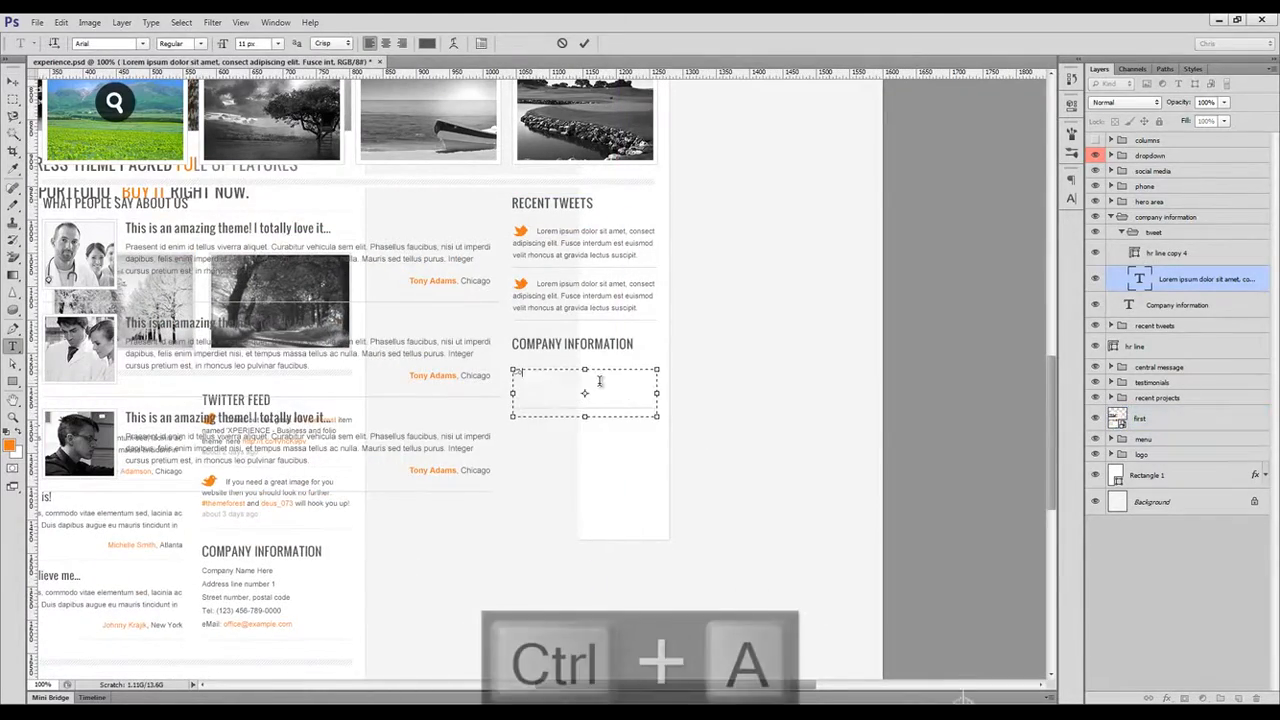
{"action": "key", "text": "Return"}
{"action": "type", "text": "Address line number 1"}
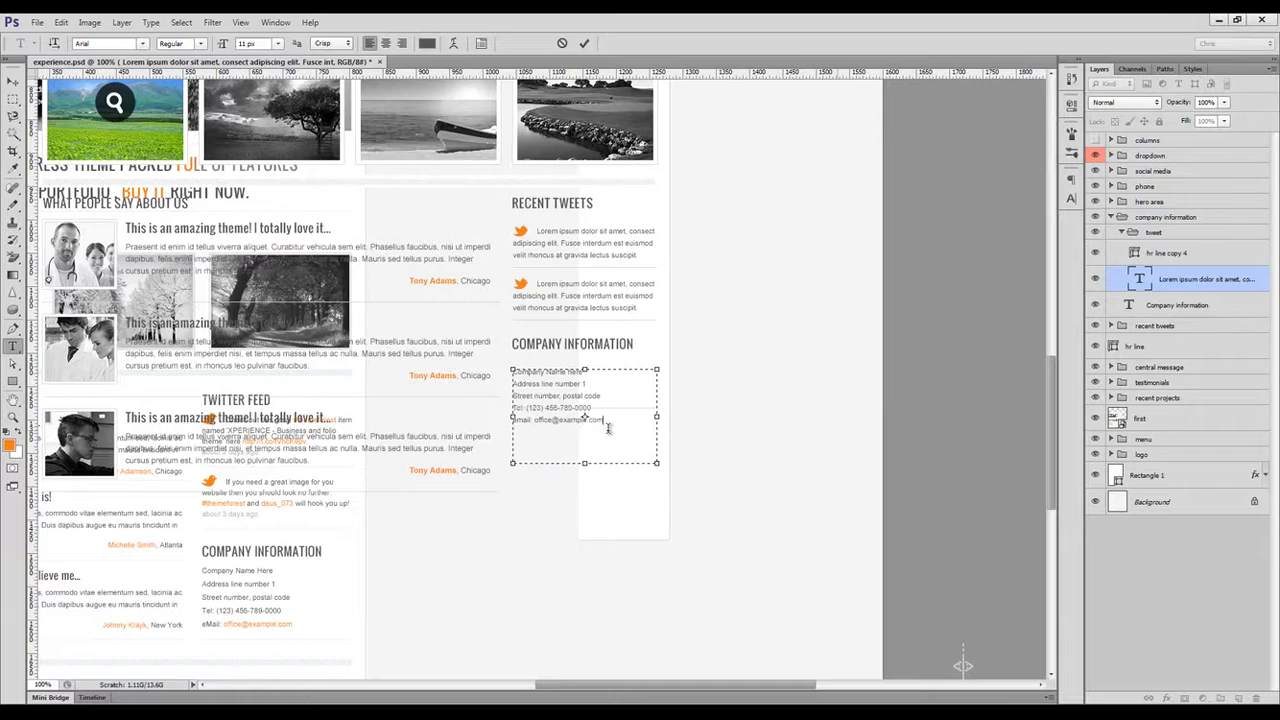
{"action": "key", "text": "ctrl+Return"}
Hide the "first" reference layer and colour the e-mail address in the company details orange.
{"action": "key", "text": "v"}
{"action": "left_click", "coordinate": [1140, 418]}
{"action": "left_click", "coordinate": [1095, 418]}
{"action": "scroll", "coordinate": [560, 411], "scroll_direction": "up", "scroll_amount": 4}
{"action": "key", "text": "t"}
{"action": "left_click_drag", "start_coordinate": [638, 427], "coordinate": [516, 426]}
{"action": "left_click", "coordinate": [427, 43]}
{"action": "left_click", "coordinate": [492, 101]}
{"action": "left_click", "coordinate": [1132, 342]}
{"action": "key", "text": "ctrl+Return"}
Move the divider line below the company details and shift the details up closer to the Company Information heading.
{"action": "key", "text": "v"}
{"action": "left_click", "coordinate": [1166, 256]}
{"action": "left_click_drag", "start_coordinate": [733, 399], "coordinate": [733, 452]}
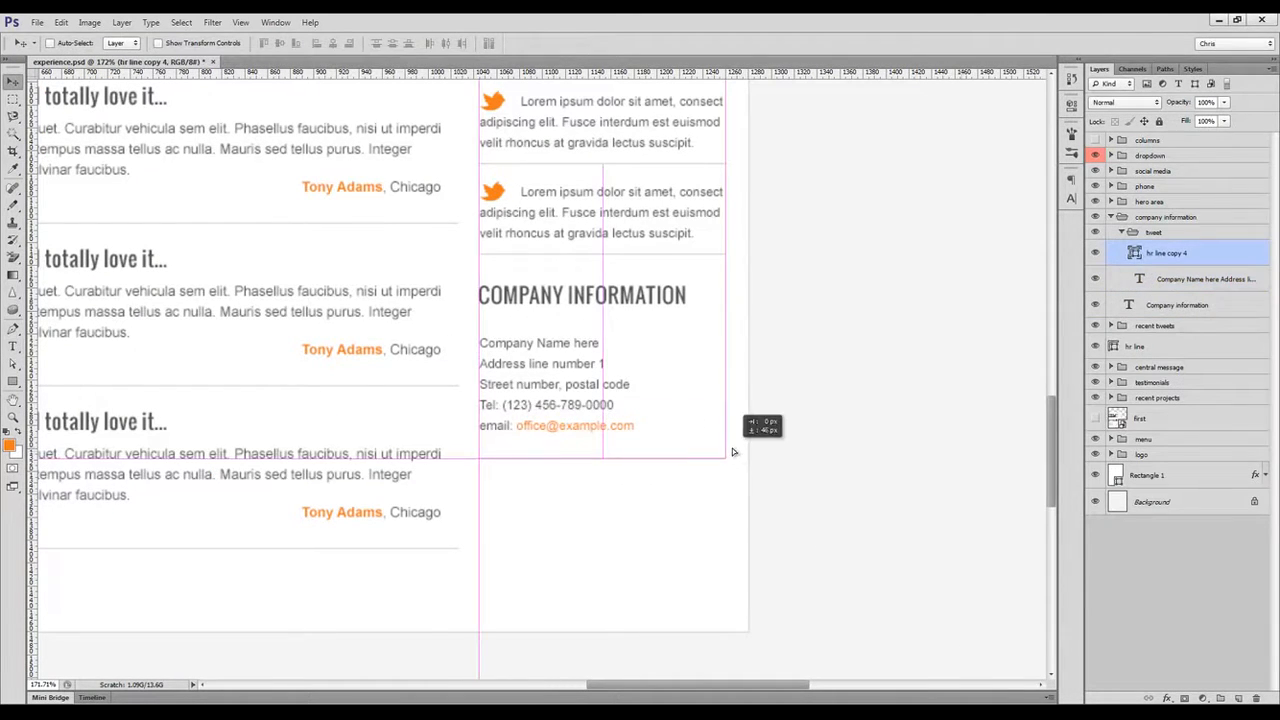
{"action": "left_click", "coordinate": [571, 391], "text": "ctrl"}
{"action": "left_click_drag", "start_coordinate": [571, 391], "coordinate": [578, 383]}
{"action": "left_click", "coordinate": [1186, 256]}
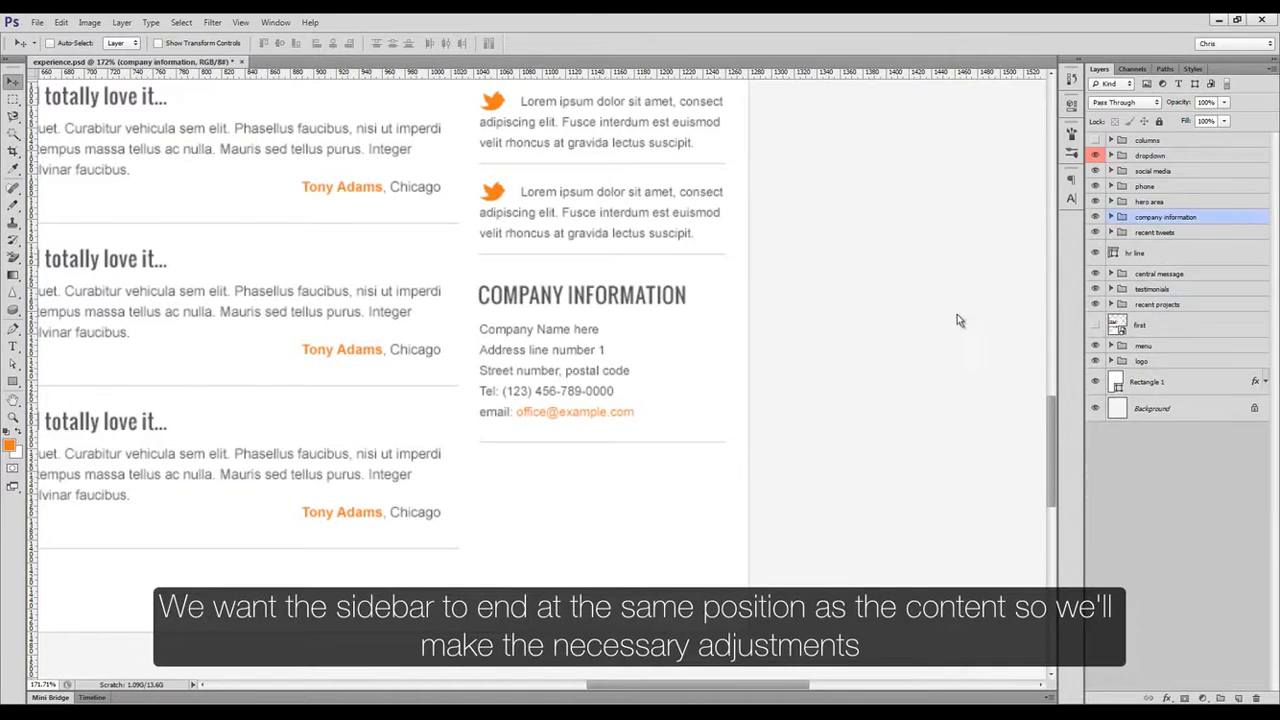
Add a third tweet copy below the second and lower the company information group to end level with the testimonials.
{"action": "key", "text": "z"}
{"action": "left_click", "coordinate": [590, 274], "text": "alt"}
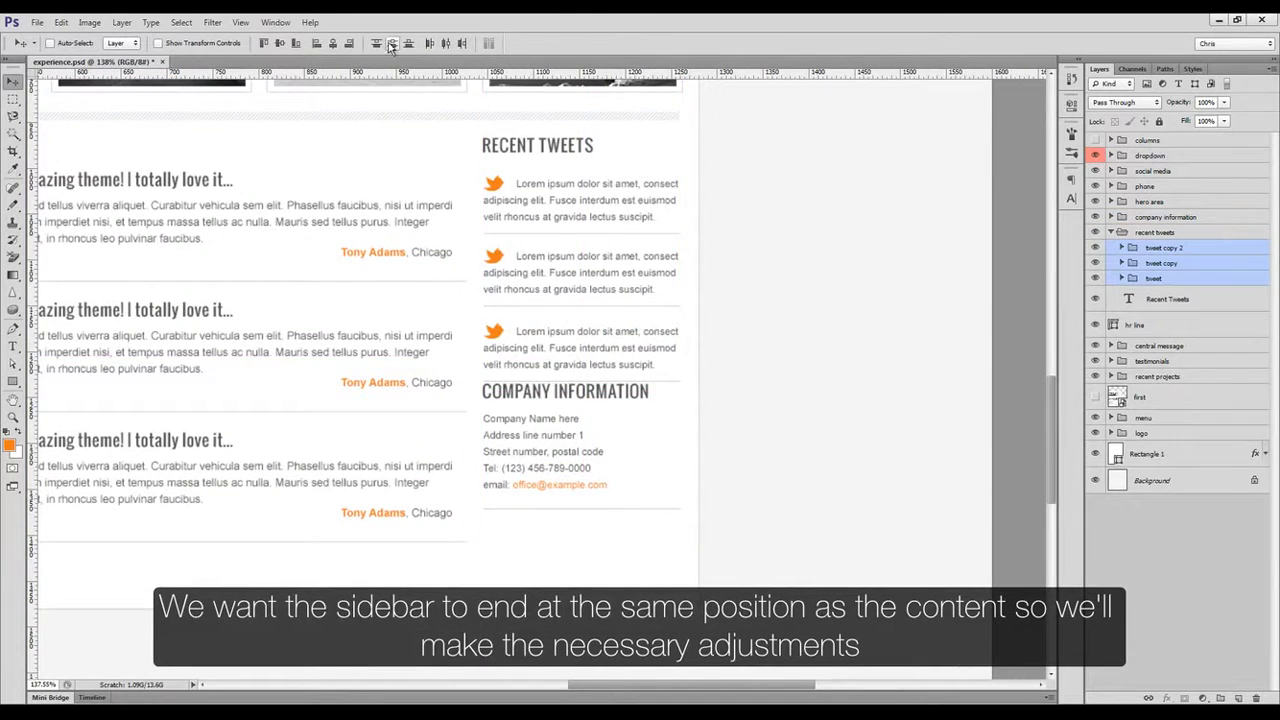
{"action": "left_click_drag", "start_coordinate": [820, 331], "coordinate": [821, 368]}
{"action": "key", "text": "z"}
{"action": "left_click_drag", "start_coordinate": [477, 520], "coordinate": [770, 458]}
{"action": "key", "text": "z"}
{"action": "left_click_drag", "start_coordinate": [428, 465], "coordinate": [140, 300]}
Adjust the third tweet's vertical position and distribute the three tweet groups evenly by their vertical centers.
{"action": "left_click", "coordinate": [1164, 248]}
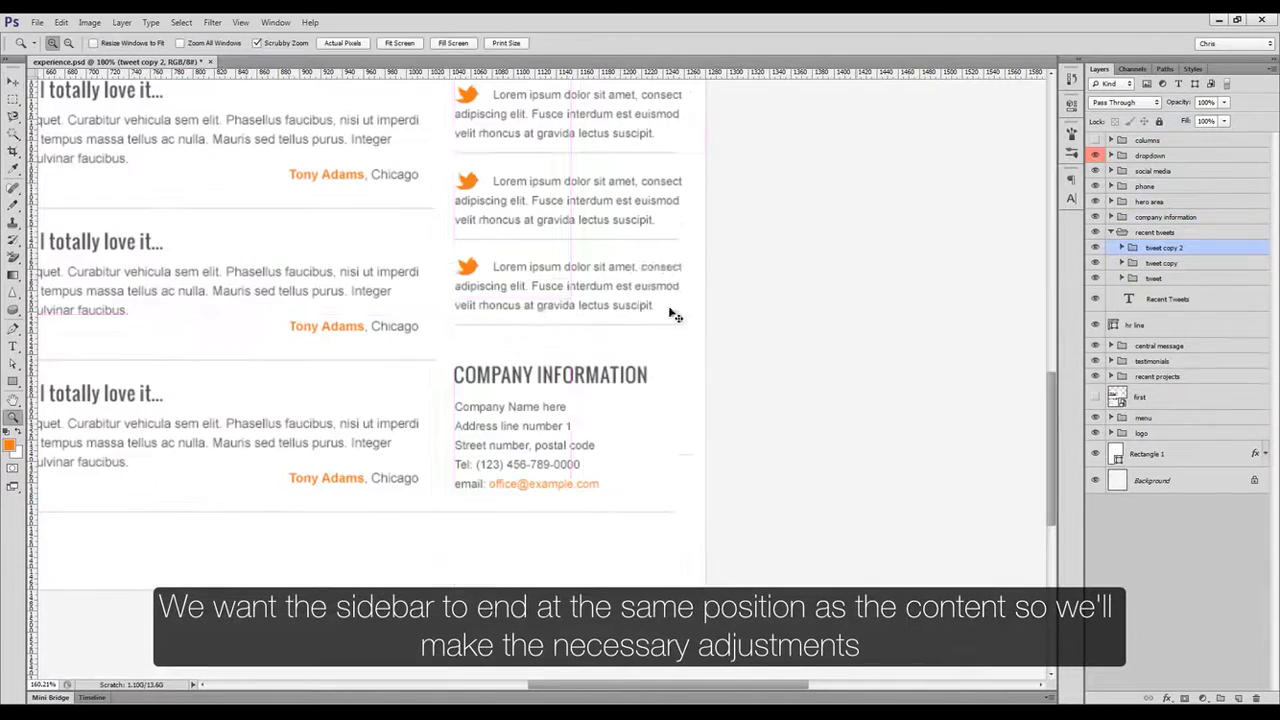
{"action": "key", "text": "v"}
{"action": "left_click_drag", "start_coordinate": [674, 317], "coordinate": [674, 333]}
{"action": "key", "text": "ctrl+1"}
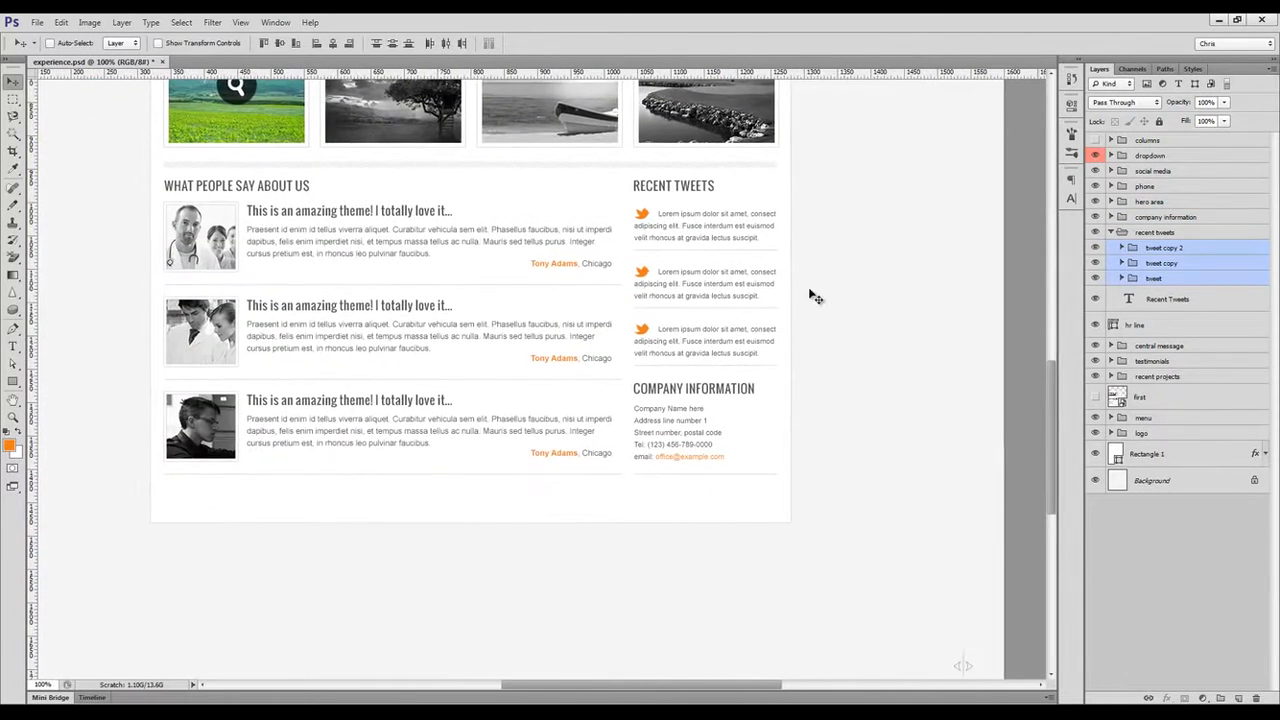
{"action": "key", "text": "shift+Up"}
{"action": "left_click", "coordinate": [1165, 279], "text": "shift"}
{"action": "left_click", "coordinate": [393, 44]}
{"action": "left_click", "coordinate": [1111, 233]}
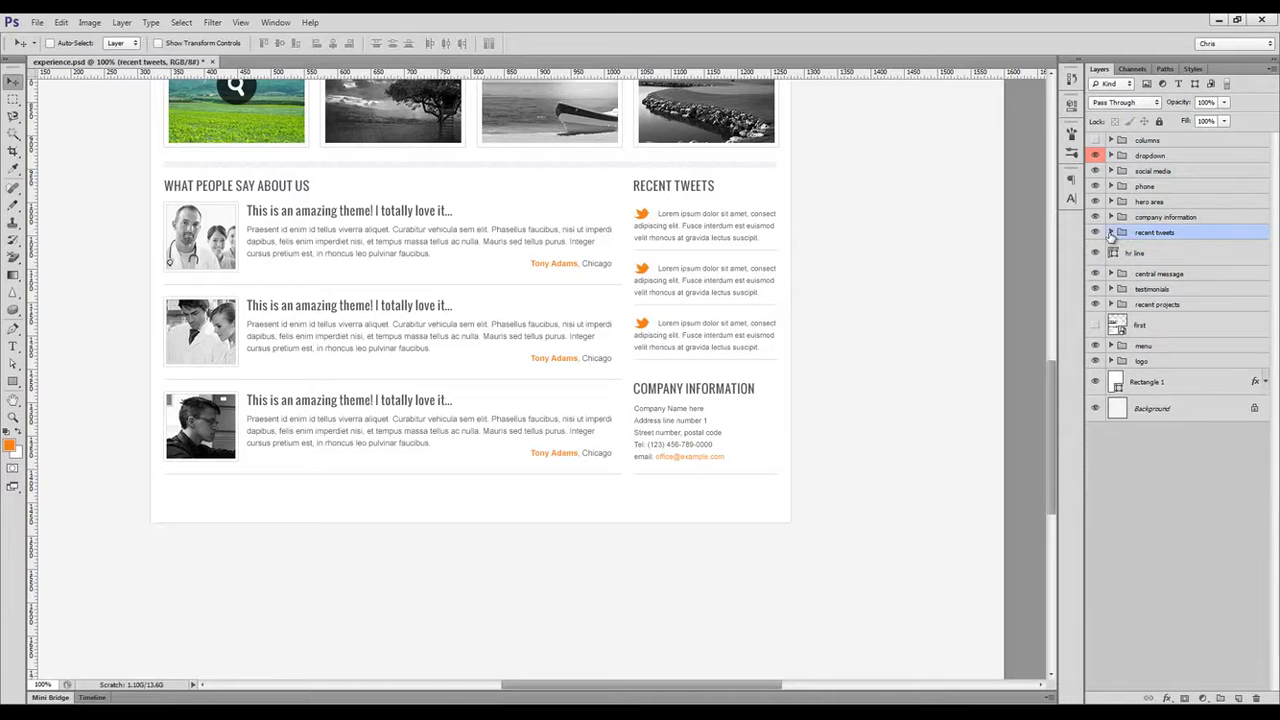
Stretch the white Rectangle 1 background downward to make room below the testimonials and company information.
{"action": "scroll", "coordinate": [693, 313], "scroll_direction": "down", "scroll_amount": 1}
{"action": "left_click", "coordinate": [463, 491], "text": "ctrl"}
{"action": "key", "text": "ctrl+t"}
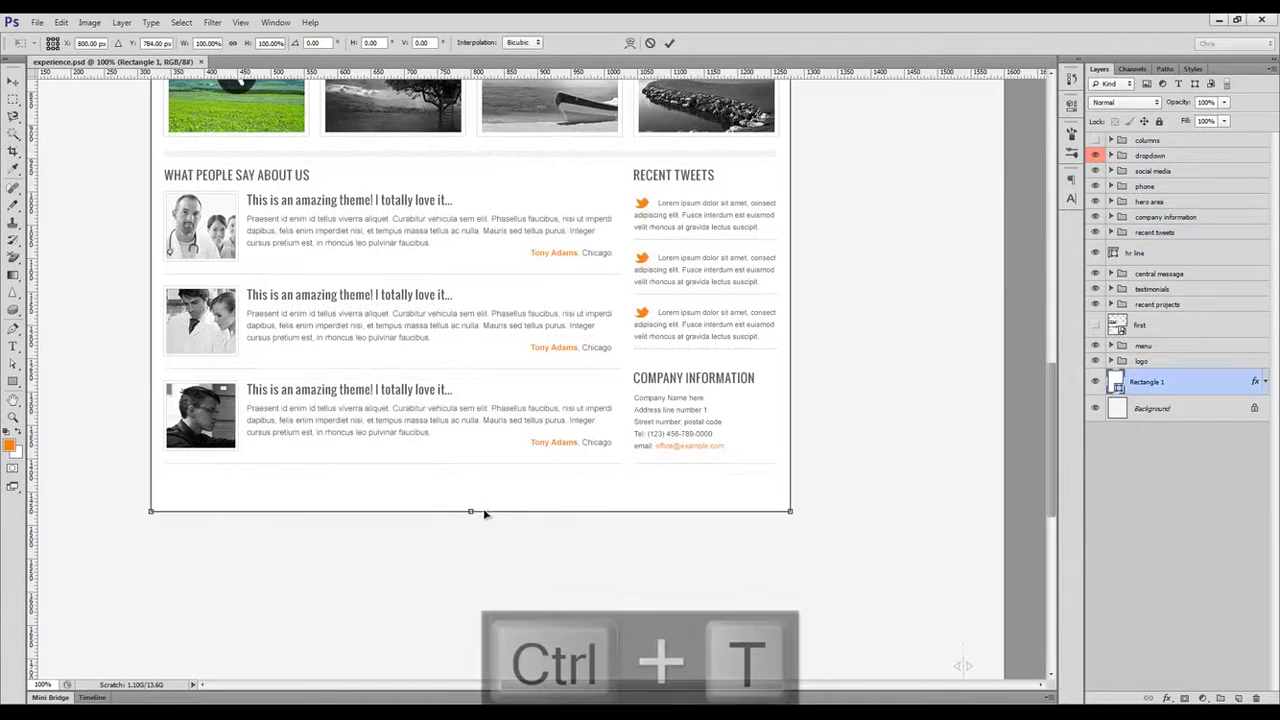
{"action": "left_click_drag", "start_coordinate": [486, 514], "coordinate": [491, 622]}
{"action": "key", "text": "Return"}
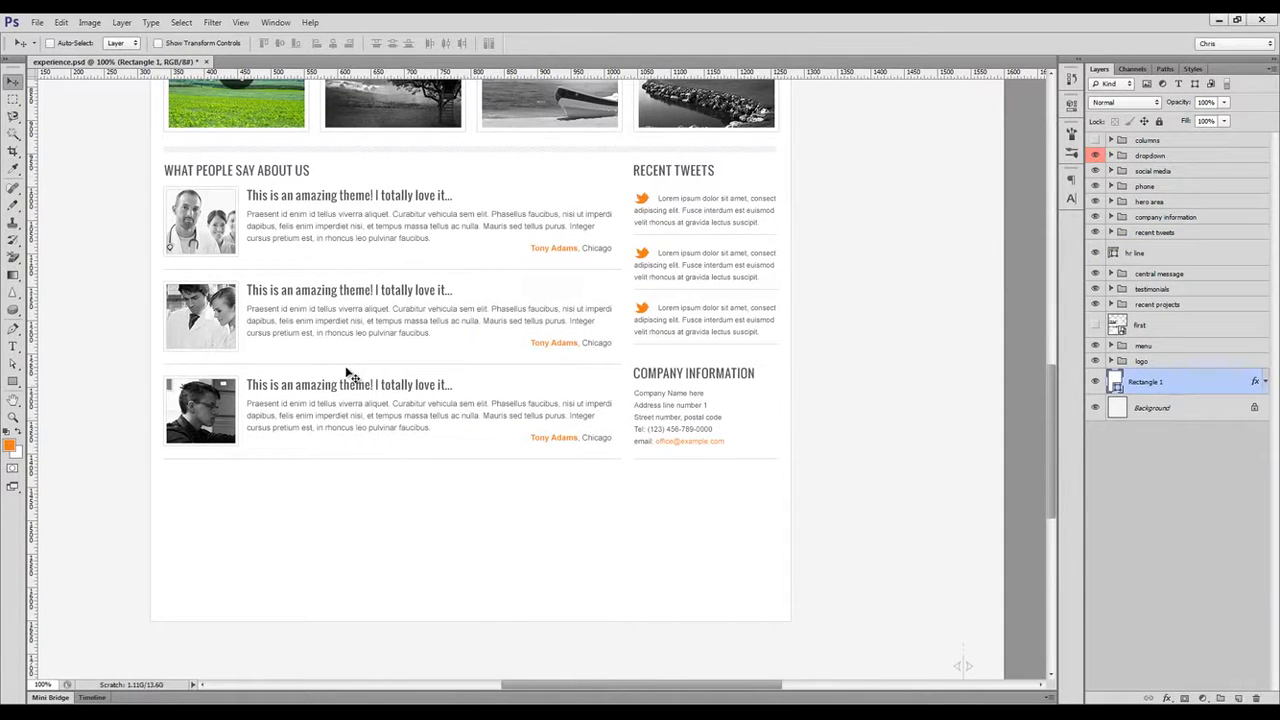
Duplicate the separator out of the recent projects group and place the copy below the testimonials and company information.
{"action": "key", "text": "alt+Tab"}
{"action": "key", "text": "alt+Tab"}
{"action": "left_click", "coordinate": [530, 152], "text": "ctrl"}
{"action": "left_click_drag", "start_coordinate": [1176, 316], "coordinate": [1168, 265]}
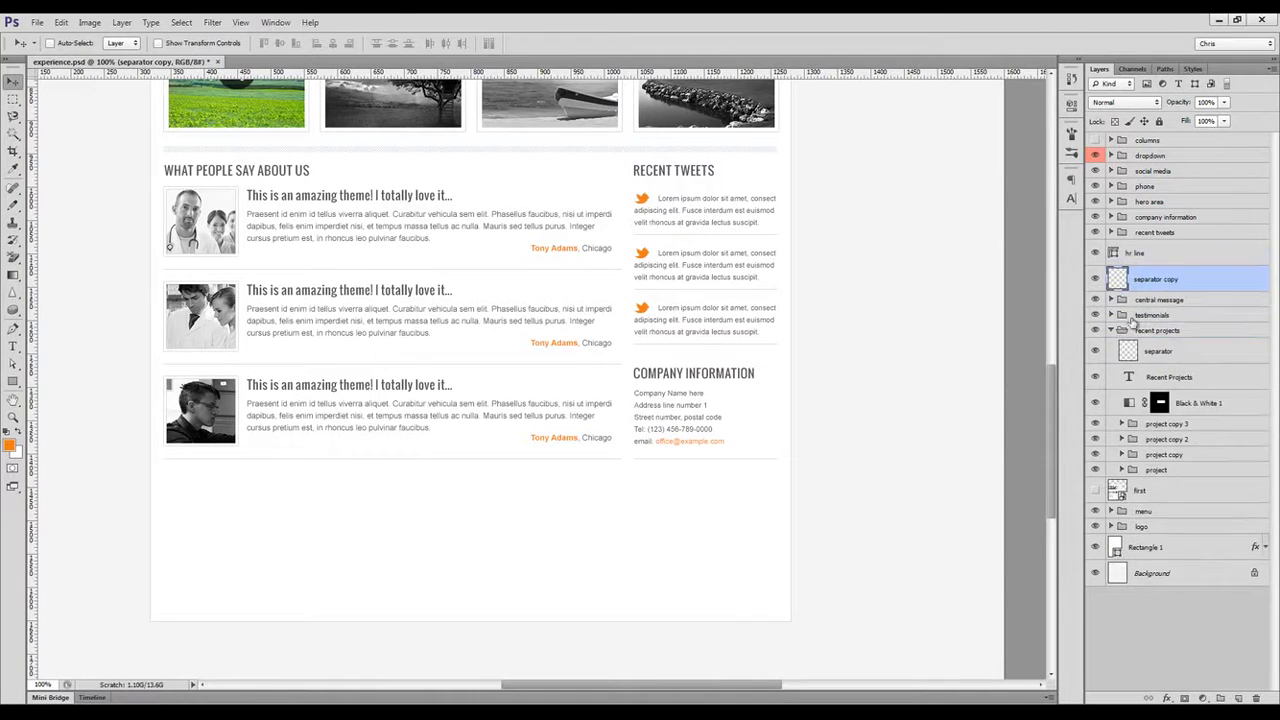
{"action": "left_click", "coordinate": [1111, 331]}
{"action": "left_click_drag", "start_coordinate": [604, 145], "coordinate": [629, 478]}
Duplicate the "What people say about us" heading out of its group, place it below the new separator and shorten its text to "About Us".
{"action": "left_click", "coordinate": [302, 171], "text": "ctrl"}
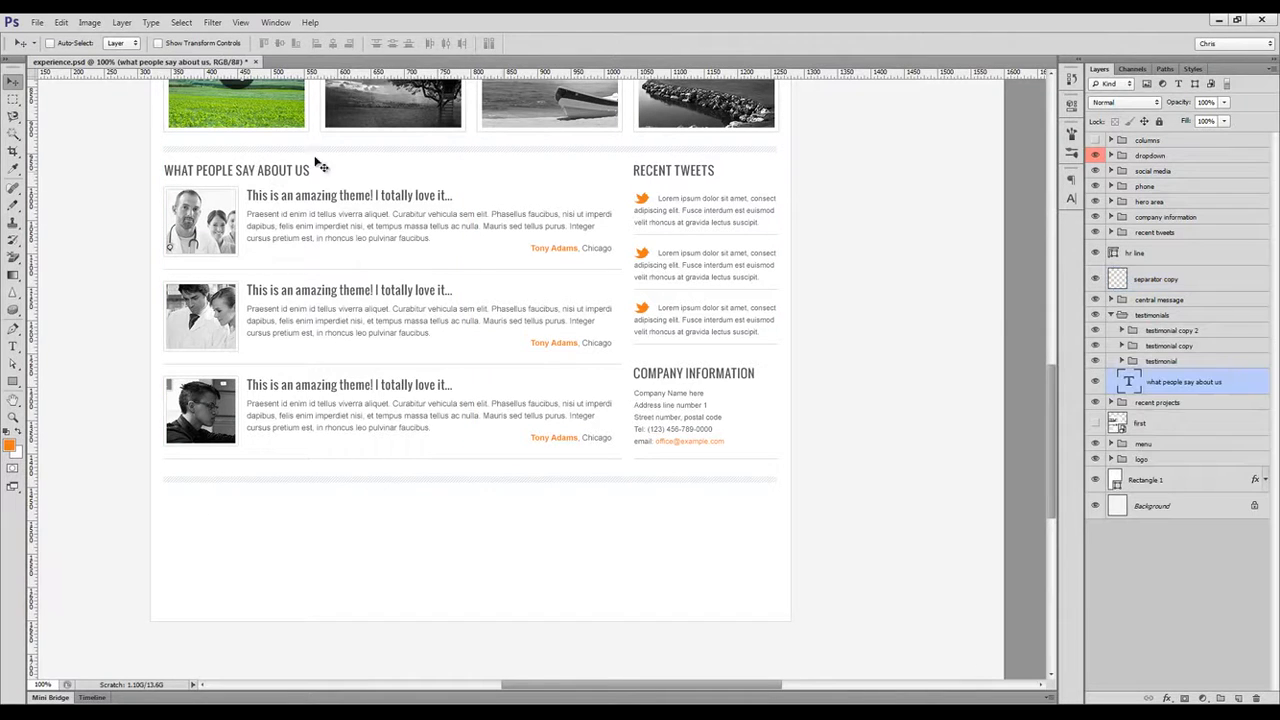
{"action": "left_click_drag", "start_coordinate": [1192, 379], "coordinate": [1170, 280]}
{"action": "left_click", "coordinate": [1111, 341]}
{"action": "left_click_drag", "start_coordinate": [340, 203], "coordinate": [356, 535]}
{"action": "key", "text": "t"}
{"action": "left_click_drag", "start_coordinate": [263, 508], "coordinate": [163, 508]}
{"action": "key", "text": "BackSpace"}
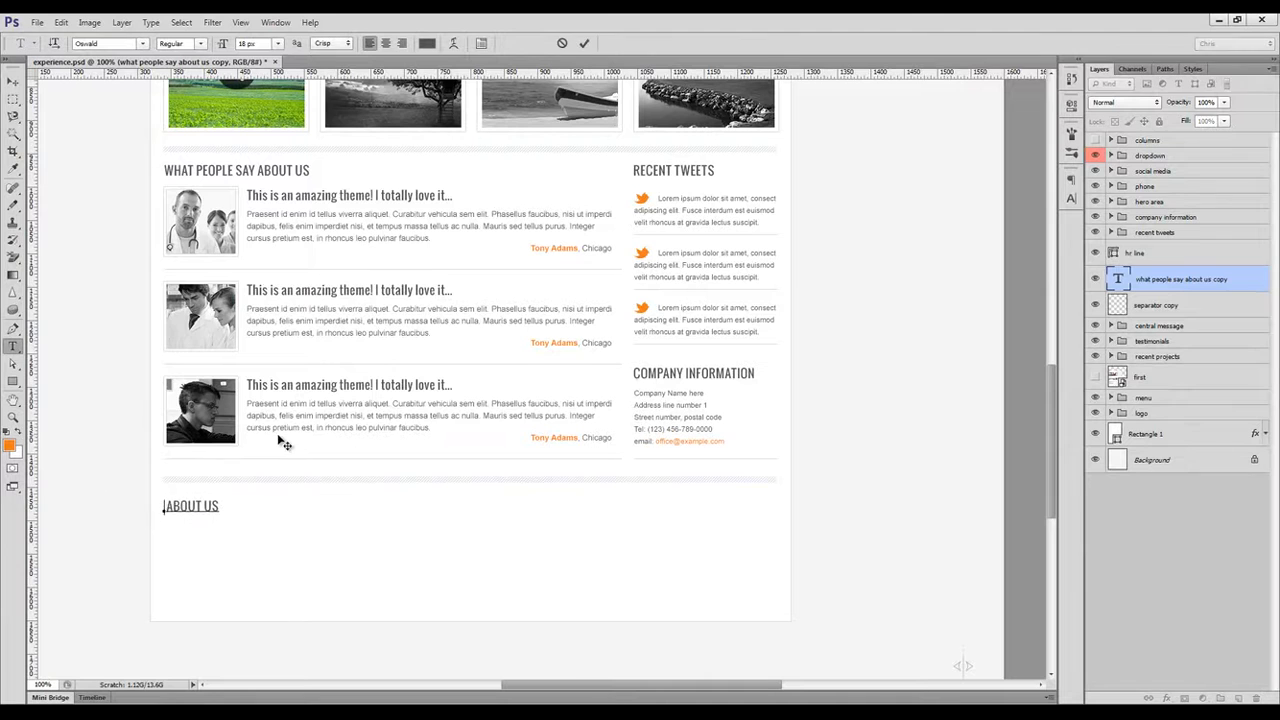
{"action": "key", "text": "ctrl+Return"}
Copy the first paragraph of placeholder text from the Lorem Ipsum page in the browser and return to Photoshop.
{"action": "key", "text": "alt+Tab"}
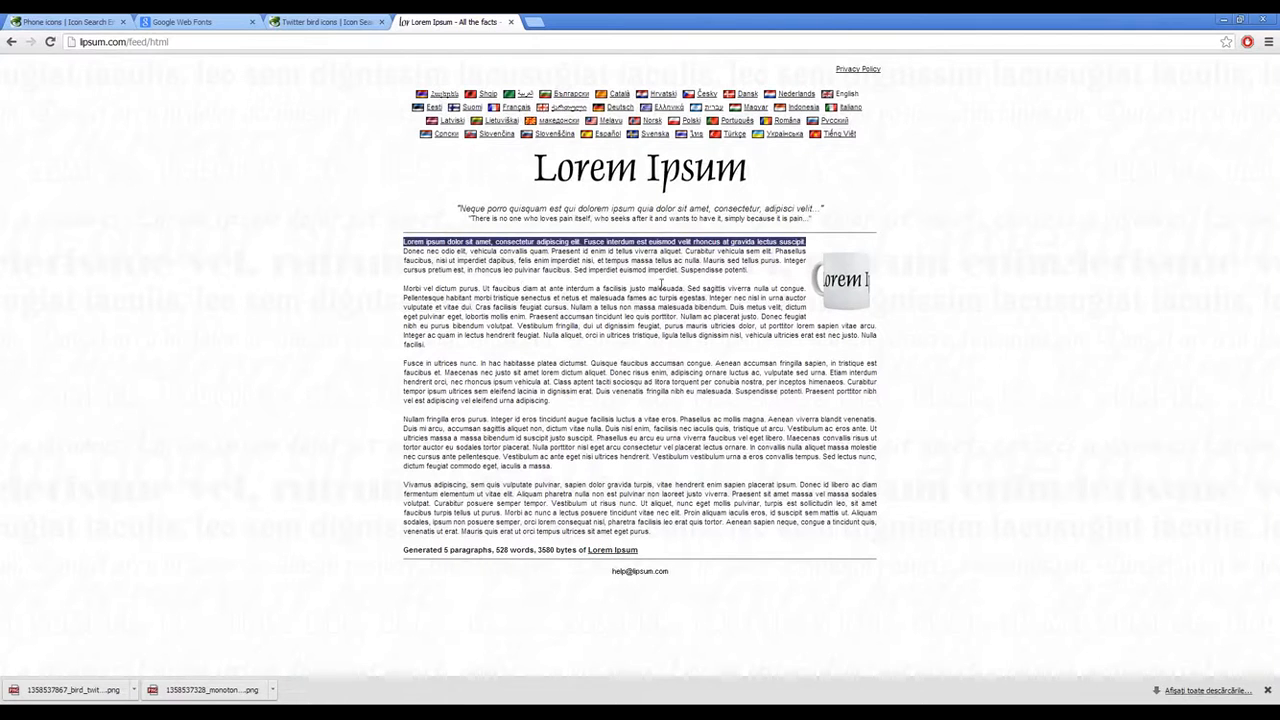
{"action": "mouse_move", "coordinate": [756, 289]}
{"action": "left_mouse_down"}
{"action": "mouse_move", "coordinate": [735, 270]}
{"action": "mouse_move", "coordinate": [401, 243]}
{"action": "mouse_move", "coordinate": [758, 269]}
{"action": "left_mouse_up"}
{"action": "left_click", "coordinate": [405, 243]}
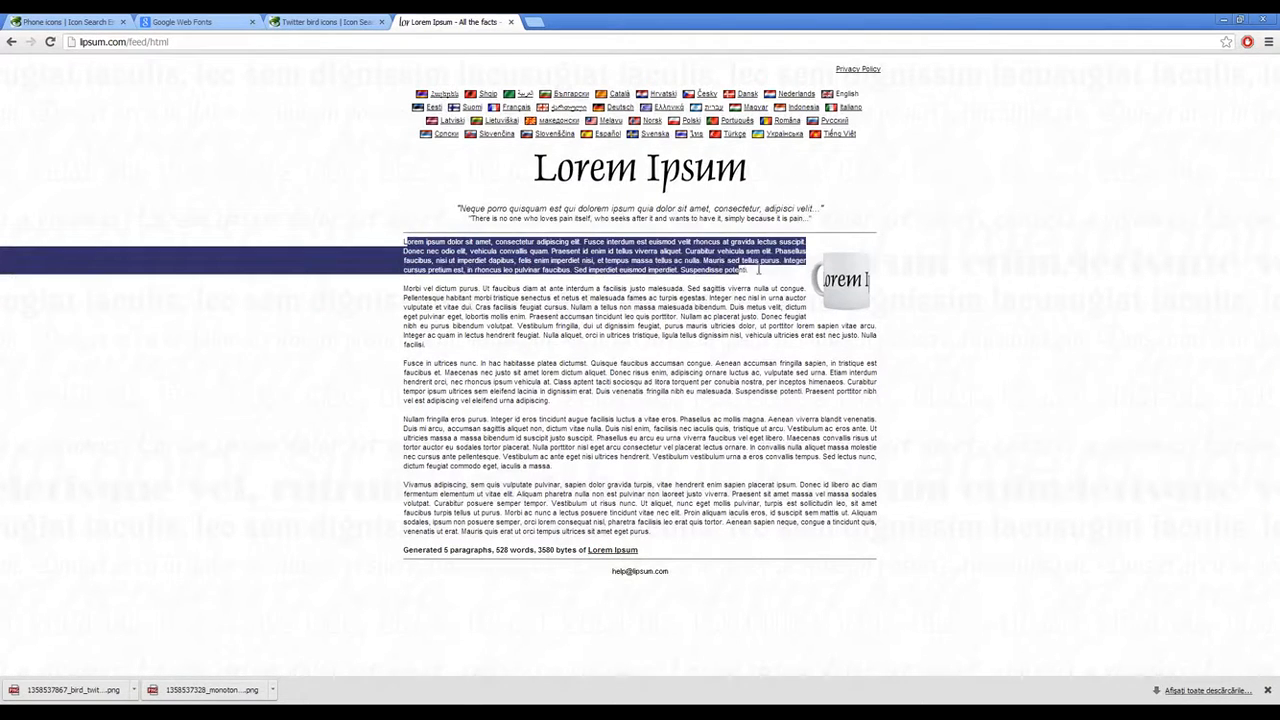
{"action": "key", "text": "ctrl+c"}
{"action": "key", "text": "alt+Tab"}
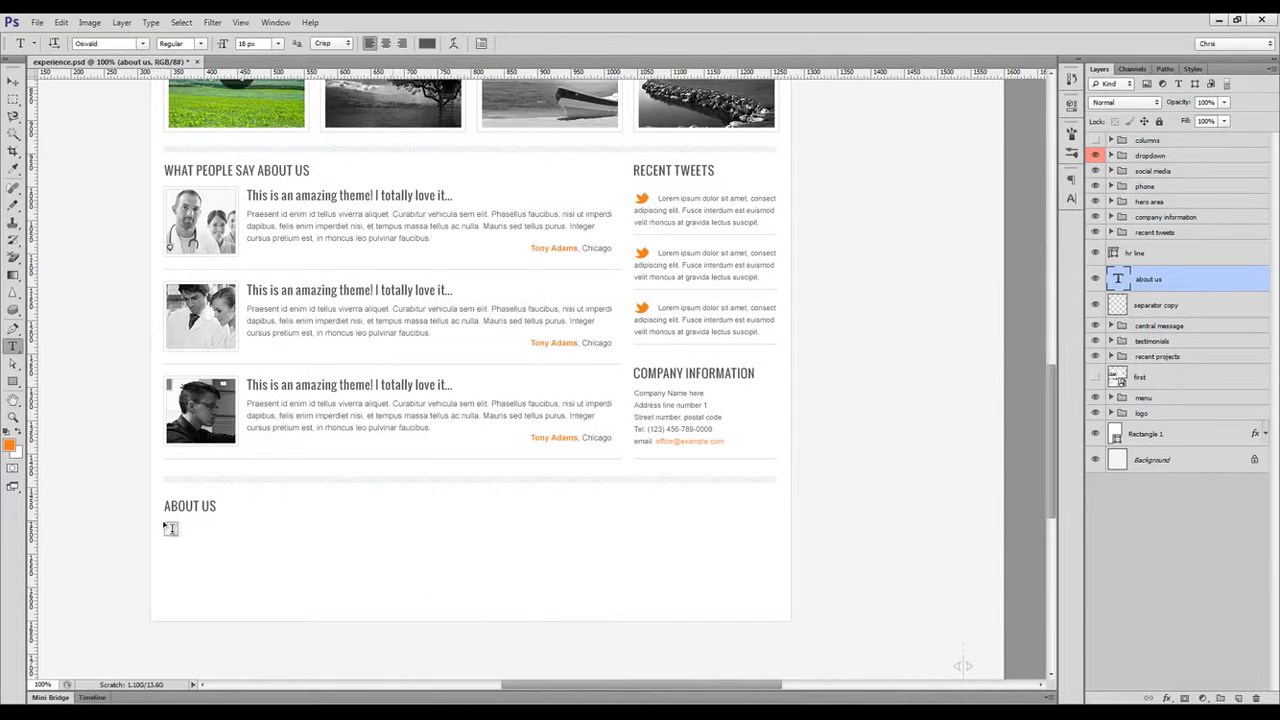
Duplicate the second testimonial's paragraph out of the testimonials group and place the copy under the About Us heading.
{"action": "key", "text": "v"}
{"action": "left_click", "coordinate": [346, 330], "text": "ctrl"}
{"action": "left_click_drag", "start_coordinate": [1178, 300], "coordinate": [1180, 305]}
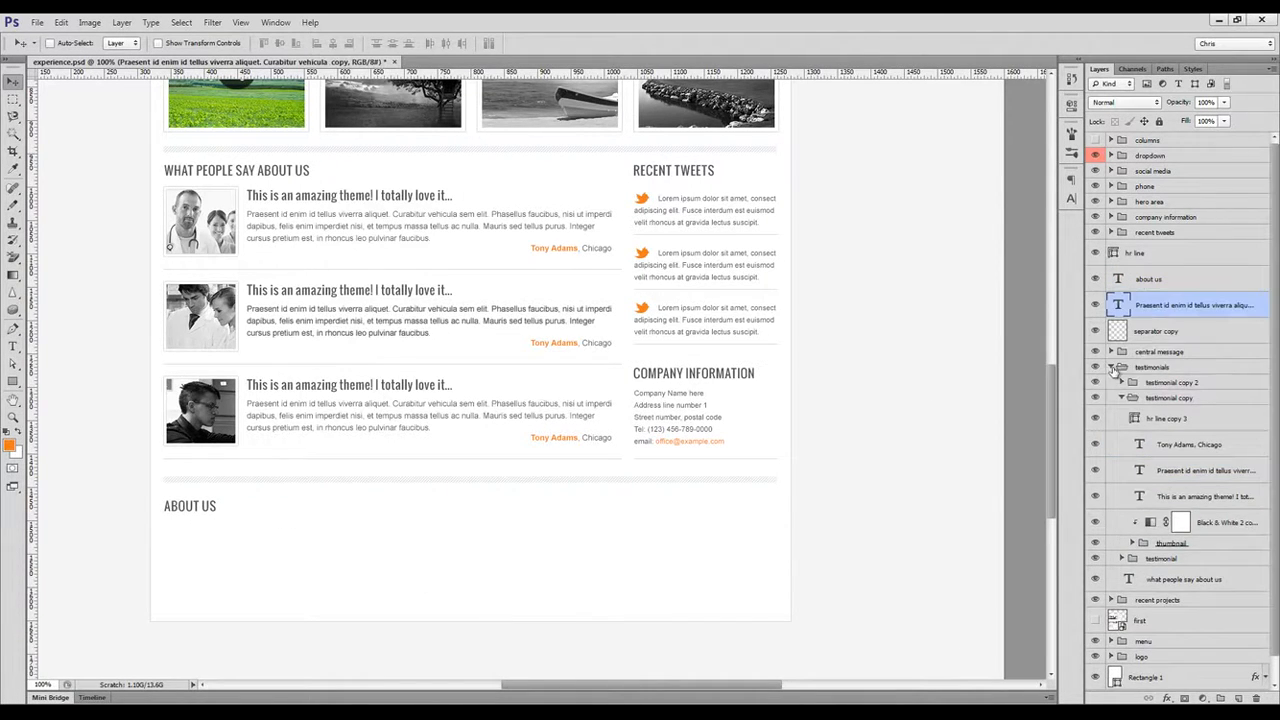
{"action": "left_click_drag", "start_coordinate": [409, 323], "coordinate": [311, 543]}
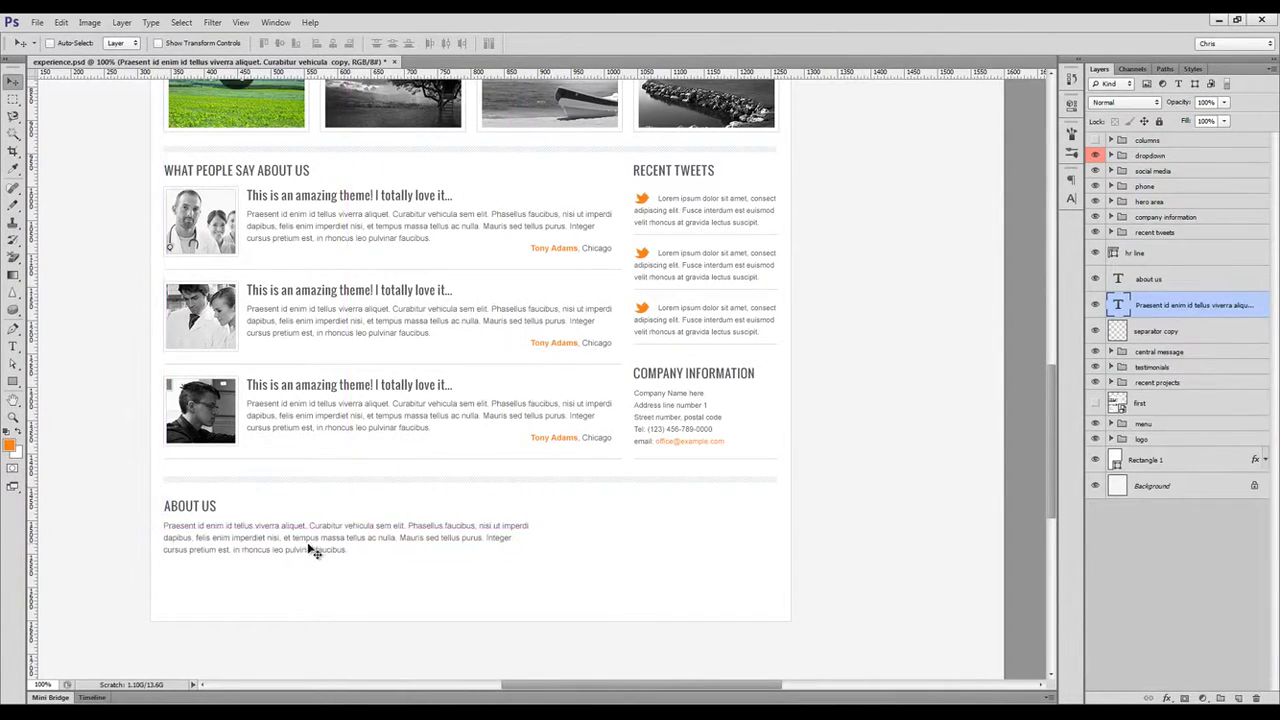
Replace the copied paragraph with the Lorem Ipsum text and make its text box narrower and taller.
{"action": "key", "text": "t"}
{"action": "left_click", "coordinate": [312, 545]}
{"action": "key", "text": "ctrl+a"}
{"action": "key", "text": "ctrl+v"}
{"action": "left_click_drag", "start_coordinate": [532, 585], "coordinate": [476, 617]}
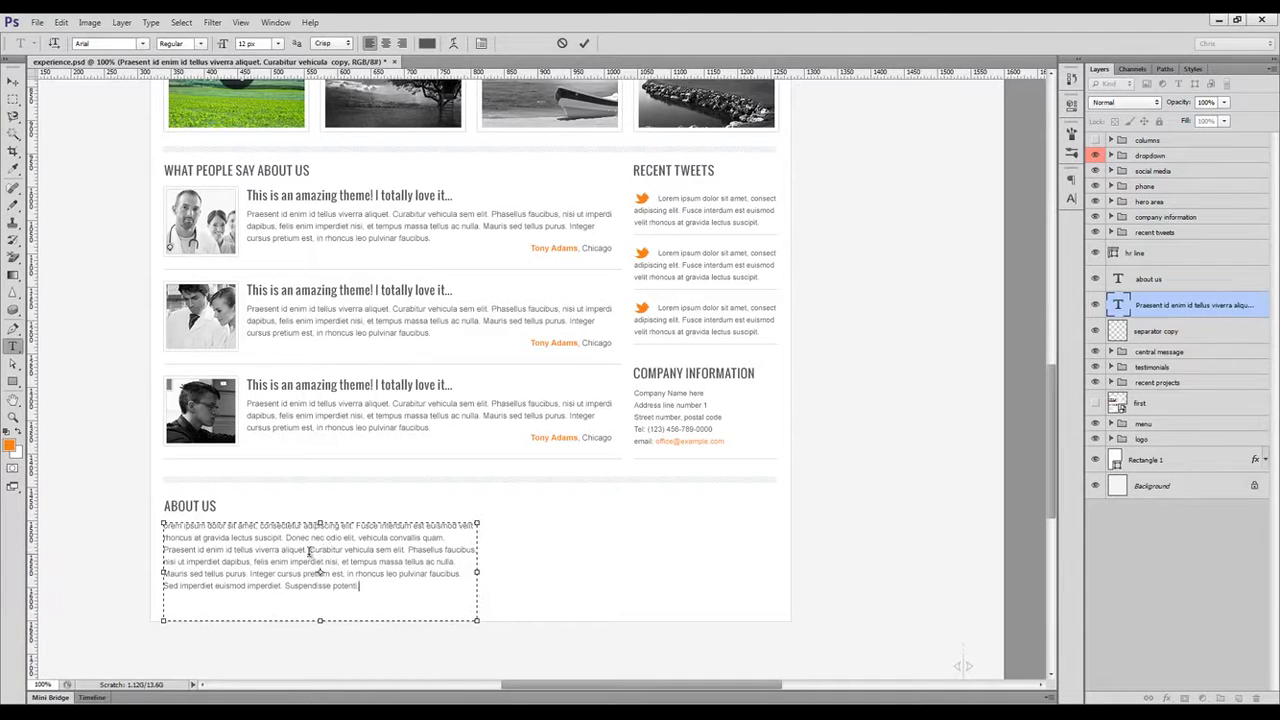
Split the About Us text into two paragraphs after "viverra aliquet." and remove its last two sentences.
{"action": "left_click", "coordinate": [309, 550]}
{"action": "key", "text": "Return"}
{"action": "key", "text": "Return"}
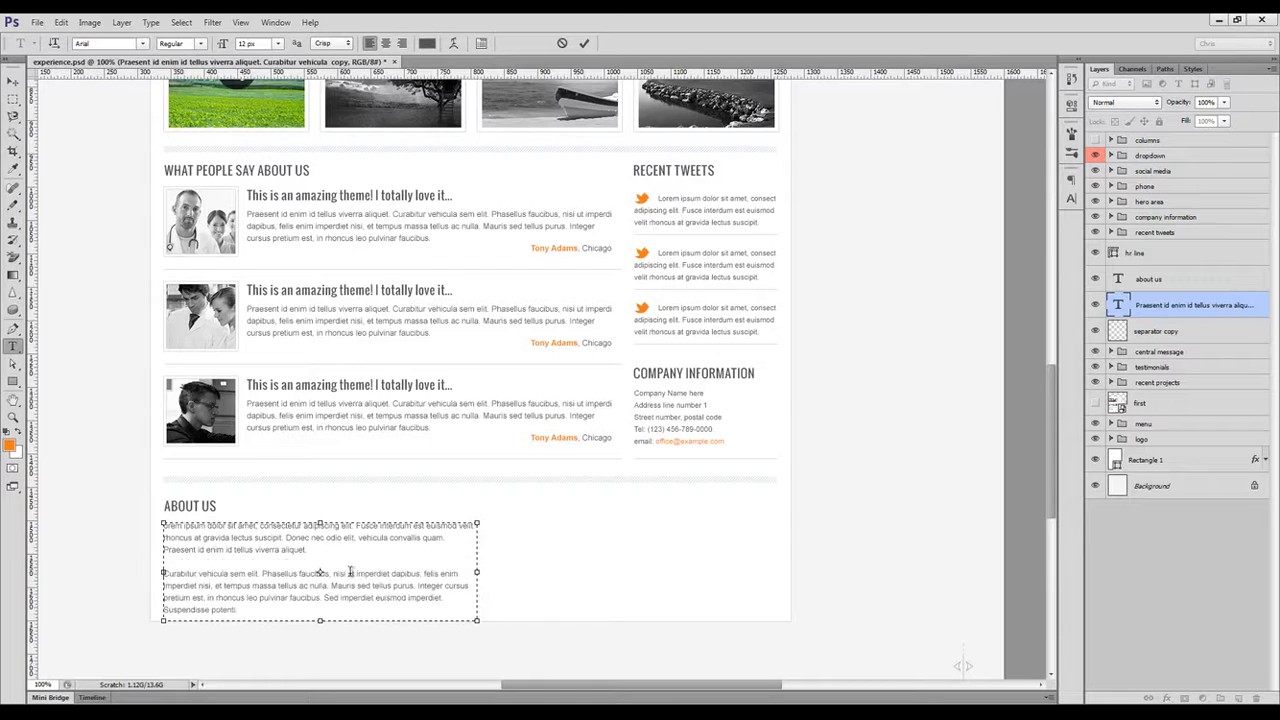
{"action": "key", "text": "ctrl+Return"}
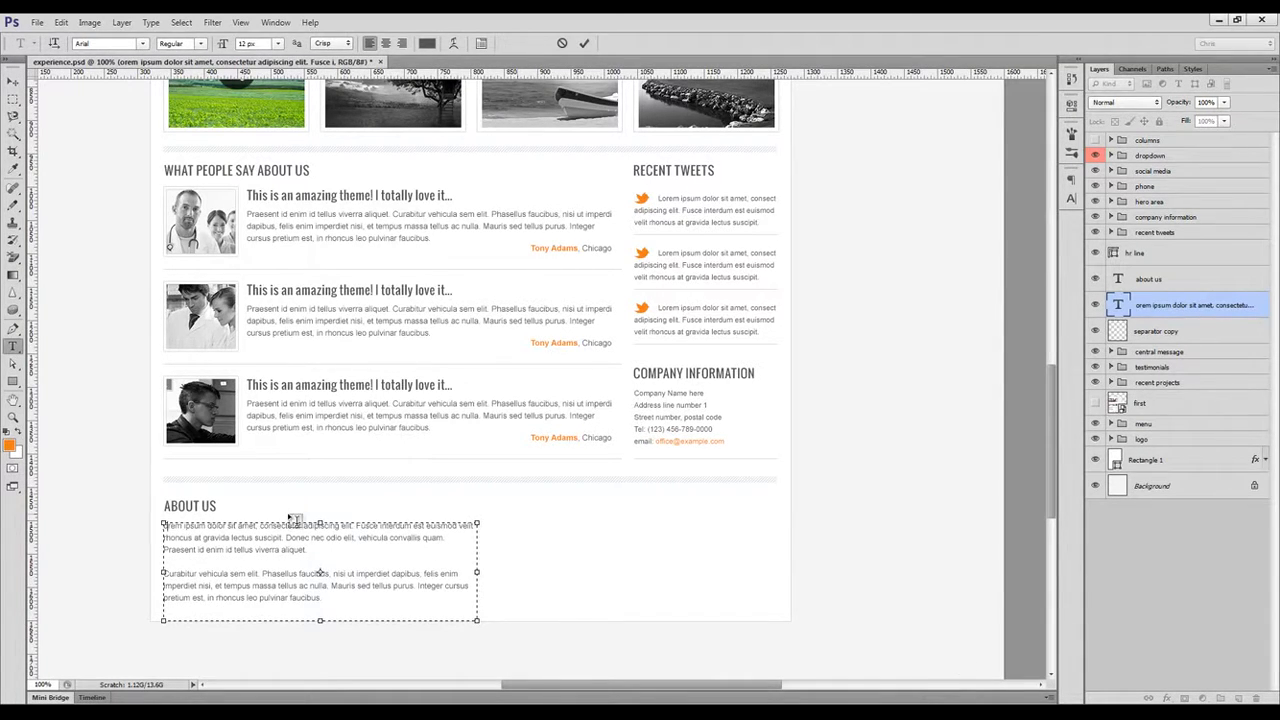
{"action": "key", "text": "ctrl+Return"}
Set the About Us body text's font size to 11 px.
{"action": "key", "text": "v"}
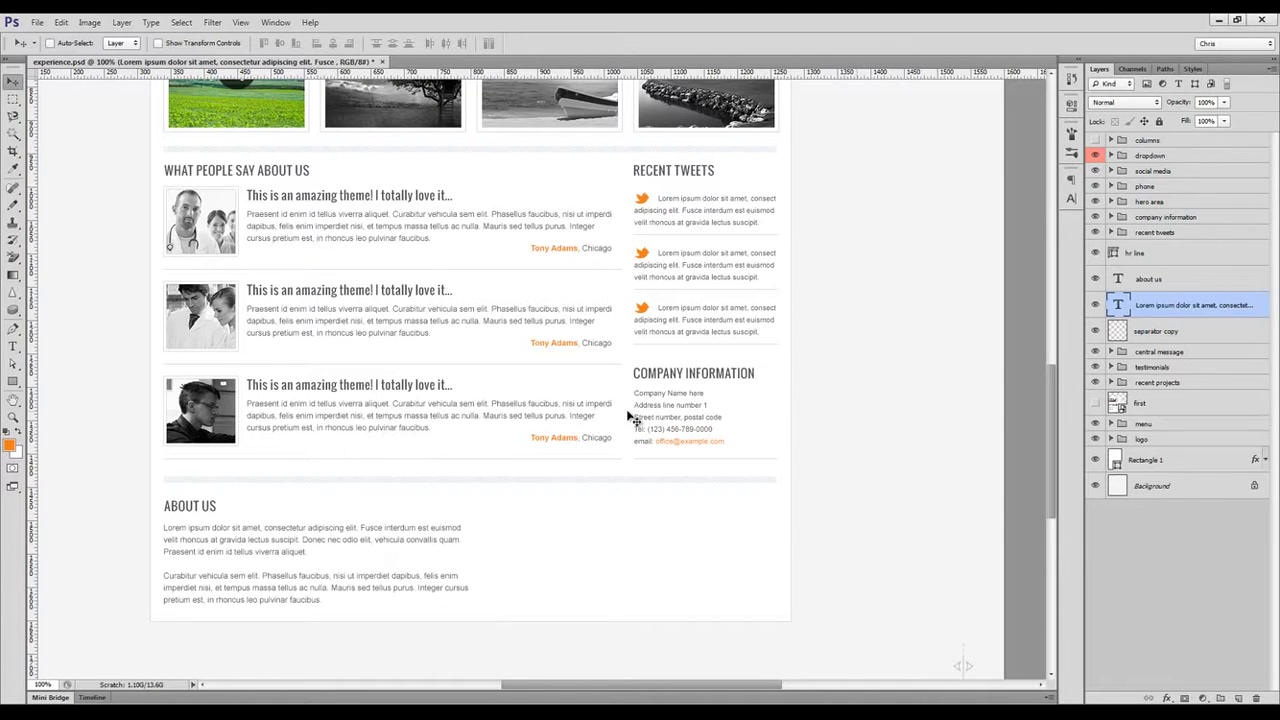
{"action": "left_click", "coordinate": [1073, 201]}
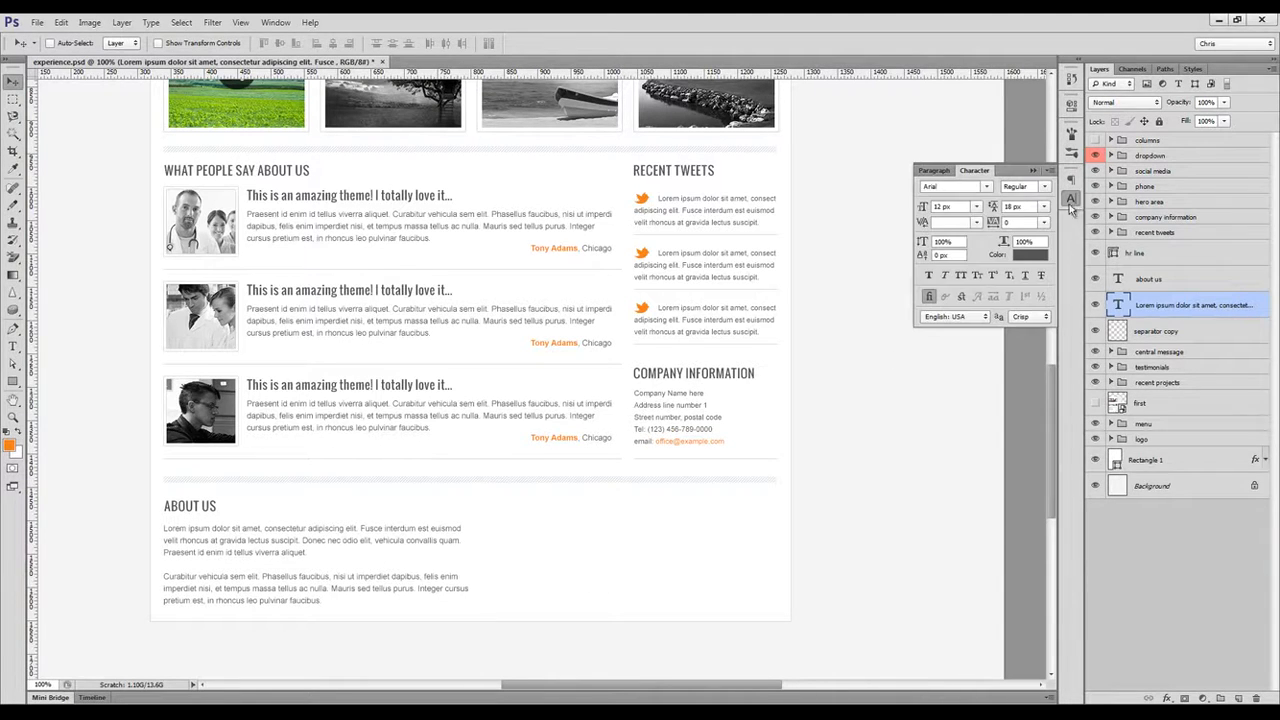
{"action": "scroll", "coordinate": [951, 203], "scroll_direction": "down", "scroll_amount": 1}
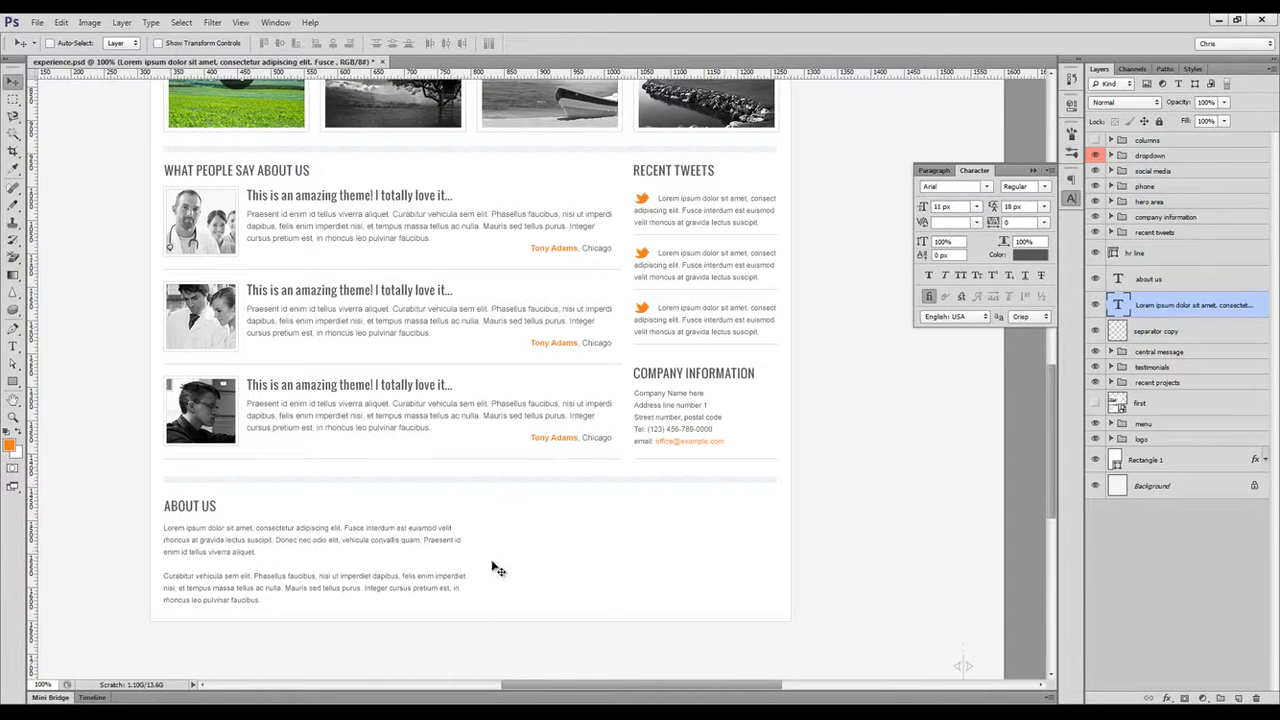
Stretch the white Rectangle 1 background downward to add space below the About Us text.
{"action": "scroll", "coordinate": [497, 568], "scroll_direction": "down", "scroll_amount": 3}
{"action": "left_click", "coordinate": [543, 491], "text": "ctrl"}
{"action": "key", "text": "ctrl+t"}
{"action": "left_click_drag", "start_coordinate": [546, 486], "coordinate": [549, 538]}
{"action": "key", "text": "Return"}
Extend the canvas downward to a height of 2400 pixels and stretch Rectangle 1 further down.
{"action": "left_click", "coordinate": [89, 22]}
{"action": "left_click", "coordinate": [110, 131]}
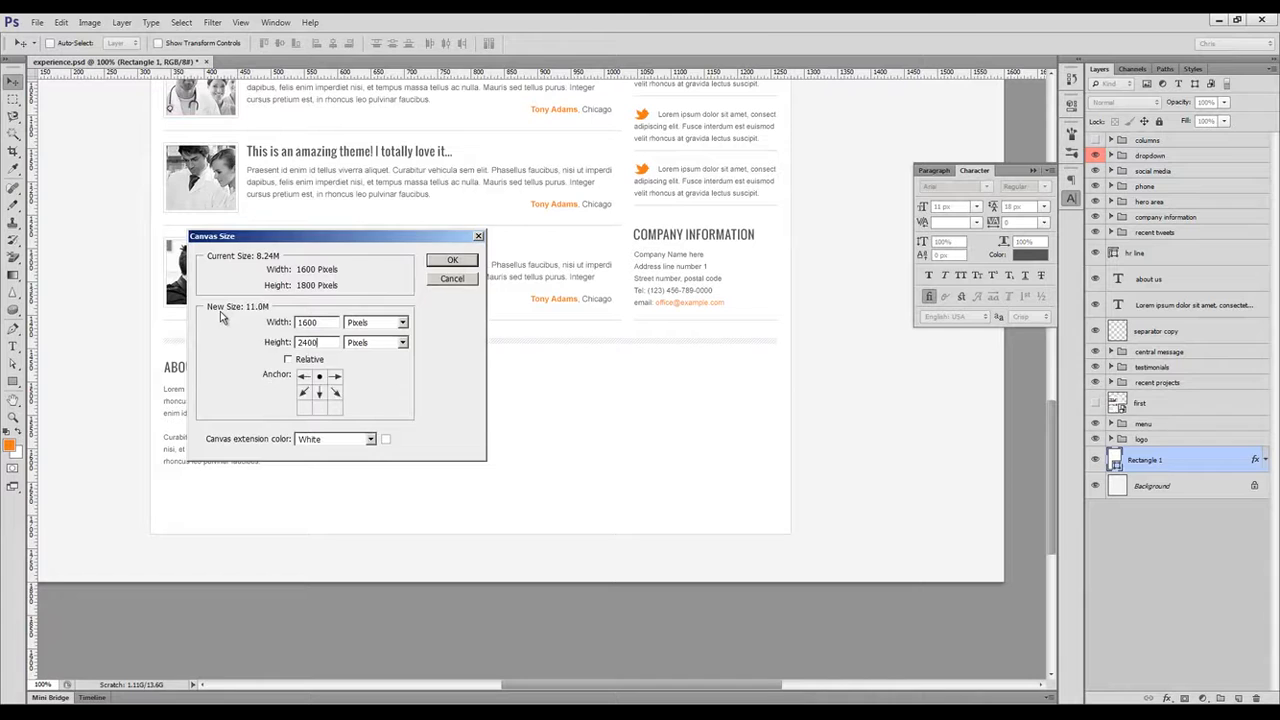
{"action": "key", "text": "Return"}
{"action": "left_click", "coordinate": [941, 515], "text": "ctrl"}
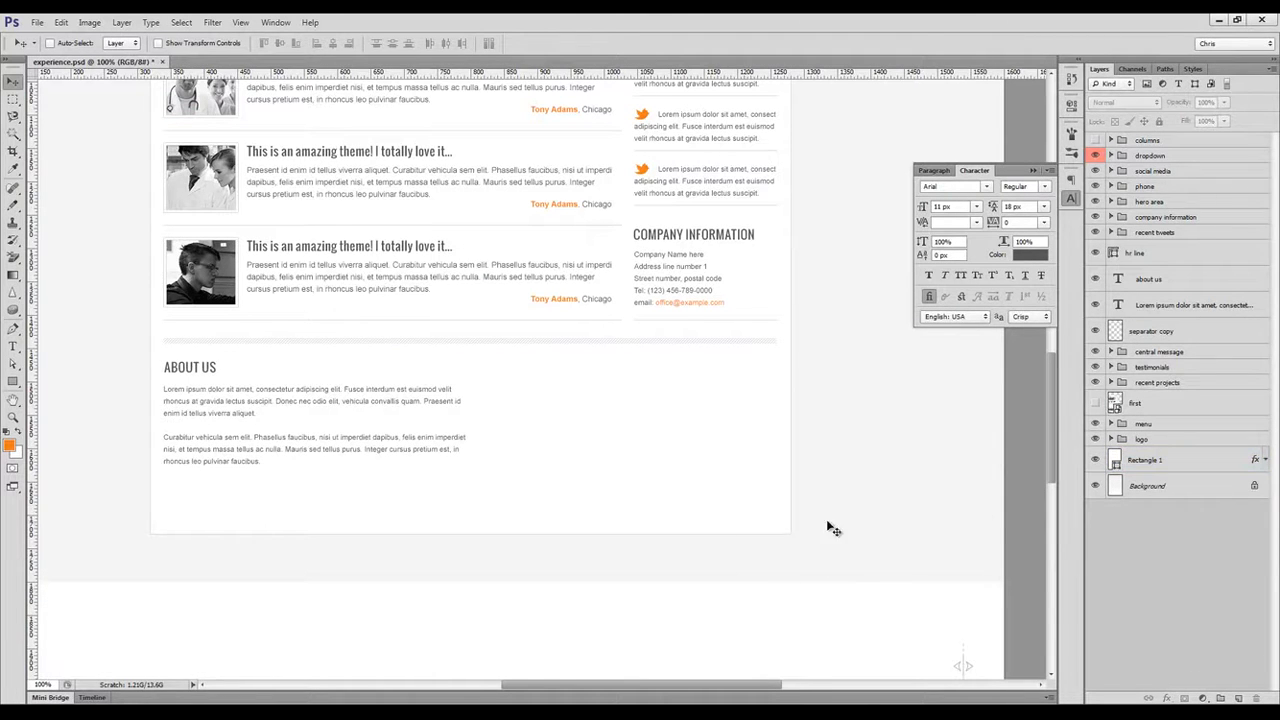
{"action": "key", "text": "ctrl+t"}
{"action": "key", "text": "Escape"}
Convert the locked Background into an editable layer and fill the added white canvas area with the page's light grey.
{"action": "double_click", "coordinate": [1147, 486]}
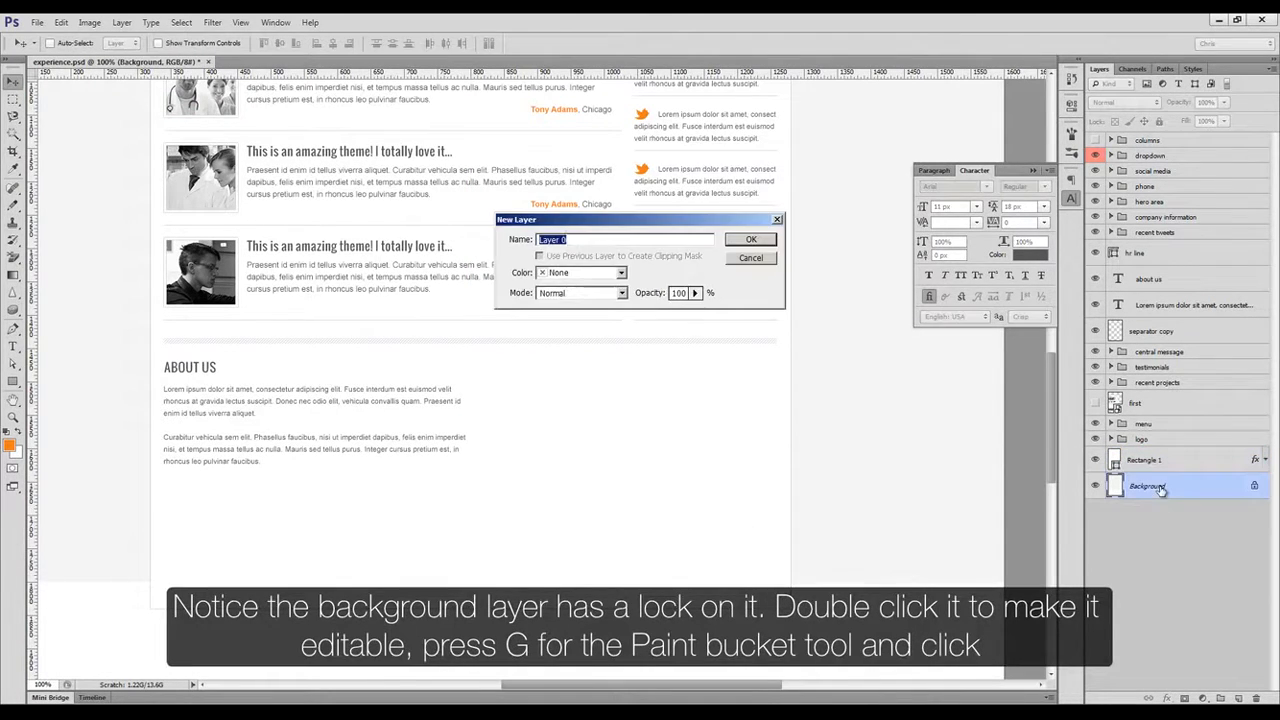
{"action": "key", "text": "Return"}
{"action": "scroll", "coordinate": [757, 537], "scroll_direction": "down", "scroll_amount": 2}
{"action": "key", "text": "ctrl+t"}
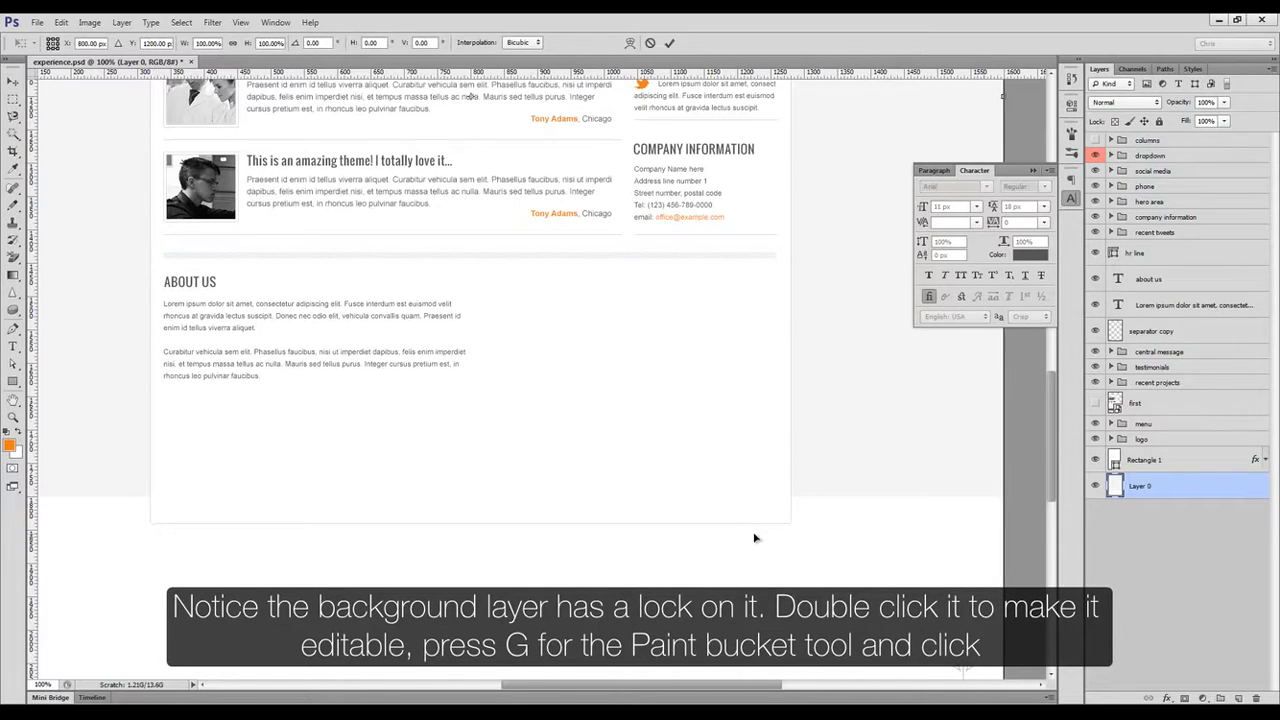
{"action": "key", "text": "Escape"}
{"action": "key", "text": "x"}
{"action": "key", "text": "g"}
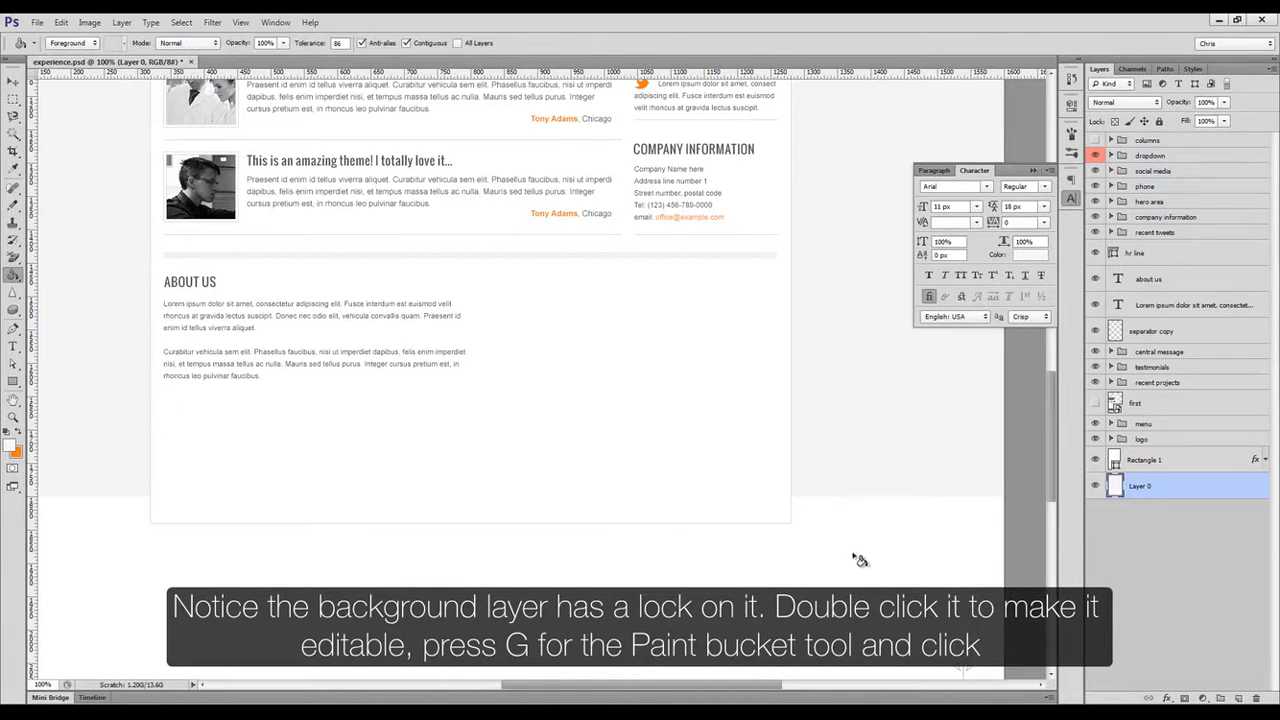
{"action": "left_click", "coordinate": [853, 556]}
Stretch the white Rectangle 1 further down to a height of about 1838 px.
{"action": "key", "text": "v"}
{"action": "left_click", "coordinate": [620, 497]}
{"action": "key", "text": "ctrl+t"}
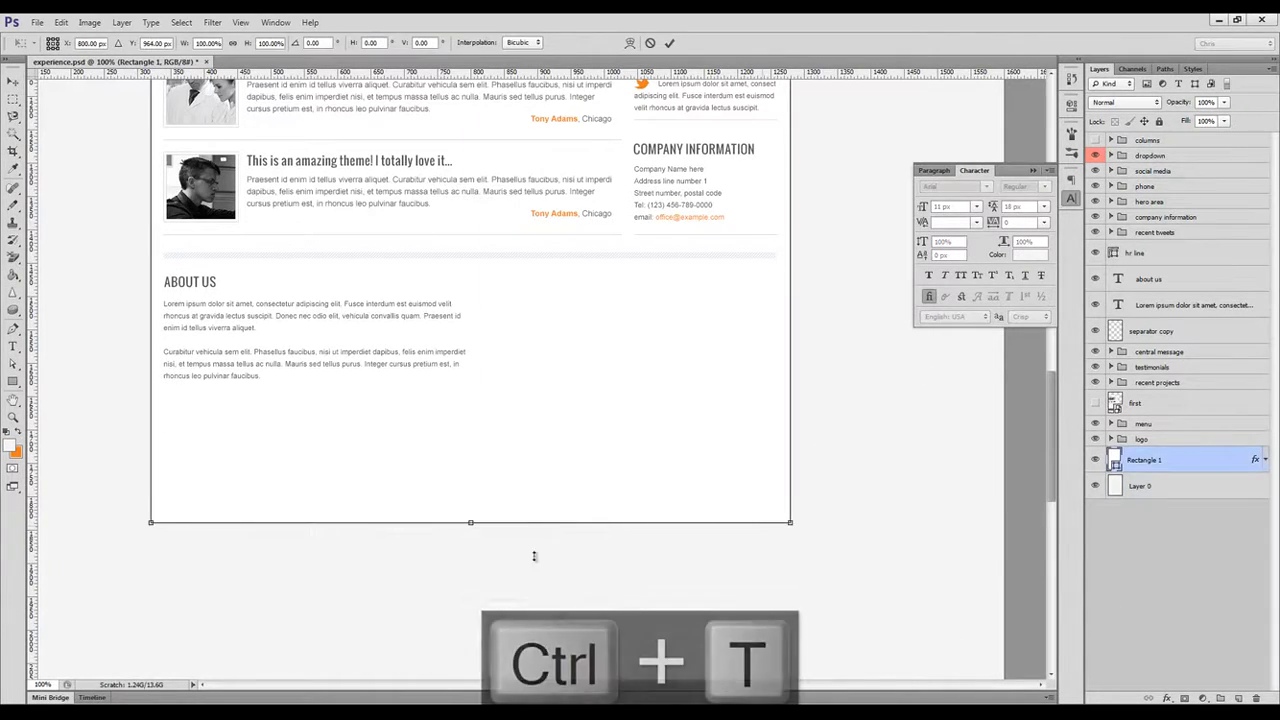
{"action": "left_click_drag", "start_coordinate": [534, 556], "coordinate": [537, 577]}
{"action": "key", "text": "Return"}
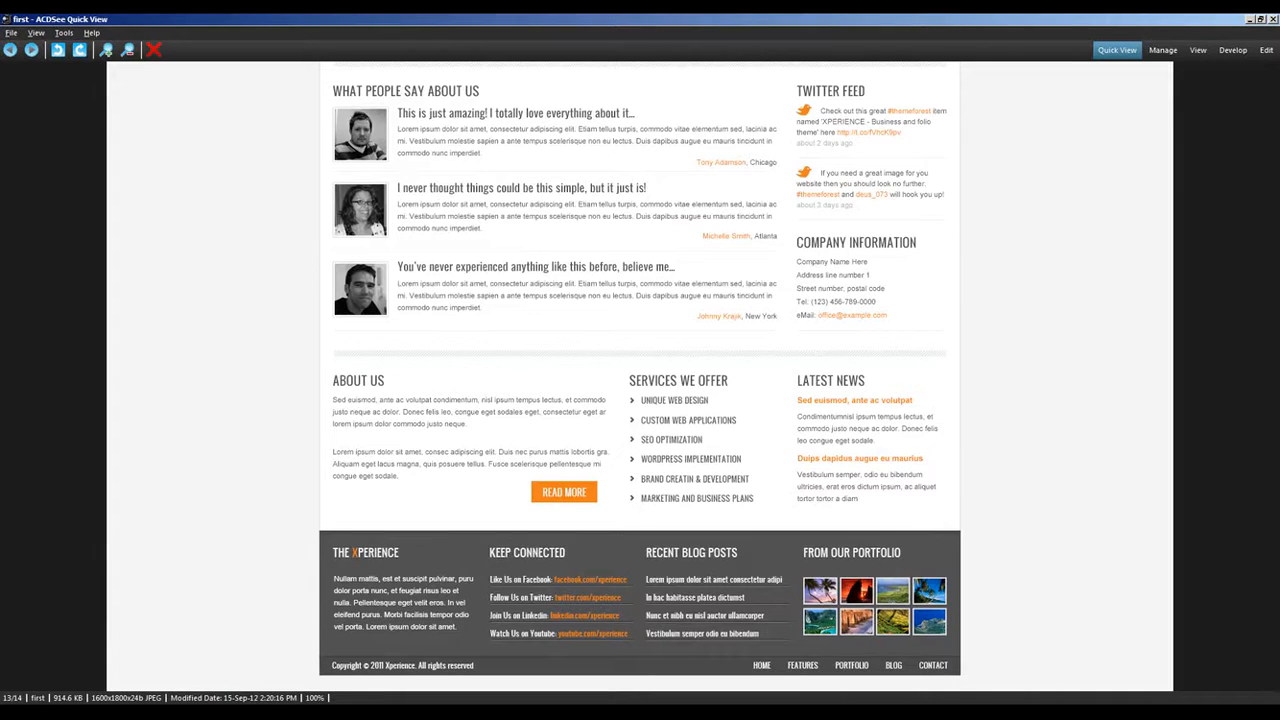
Check the reference layout and draw a button rectangle about 107 px wide below the About Us text, filled with the orange foreground color.
{"action": "key", "text": "alt+Tab"}
{"action": "left_click", "coordinate": [13, 382]}
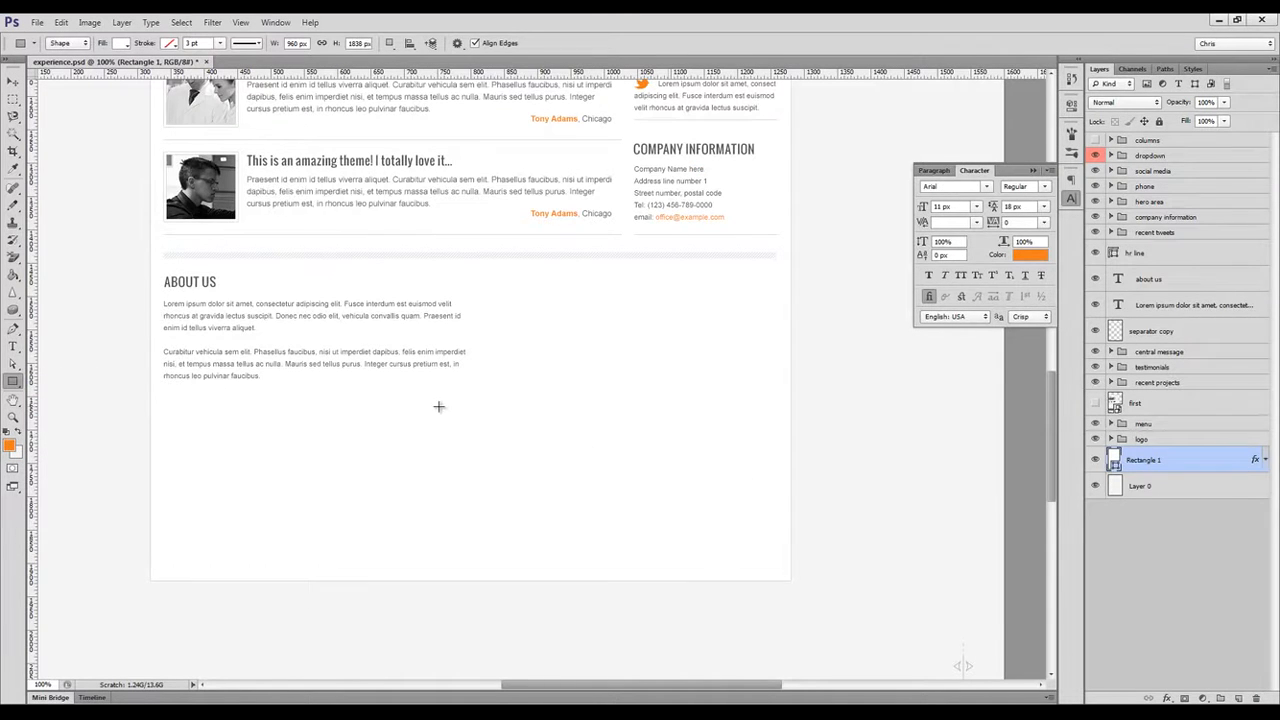
{"action": "key", "text": "alt+Tab"}
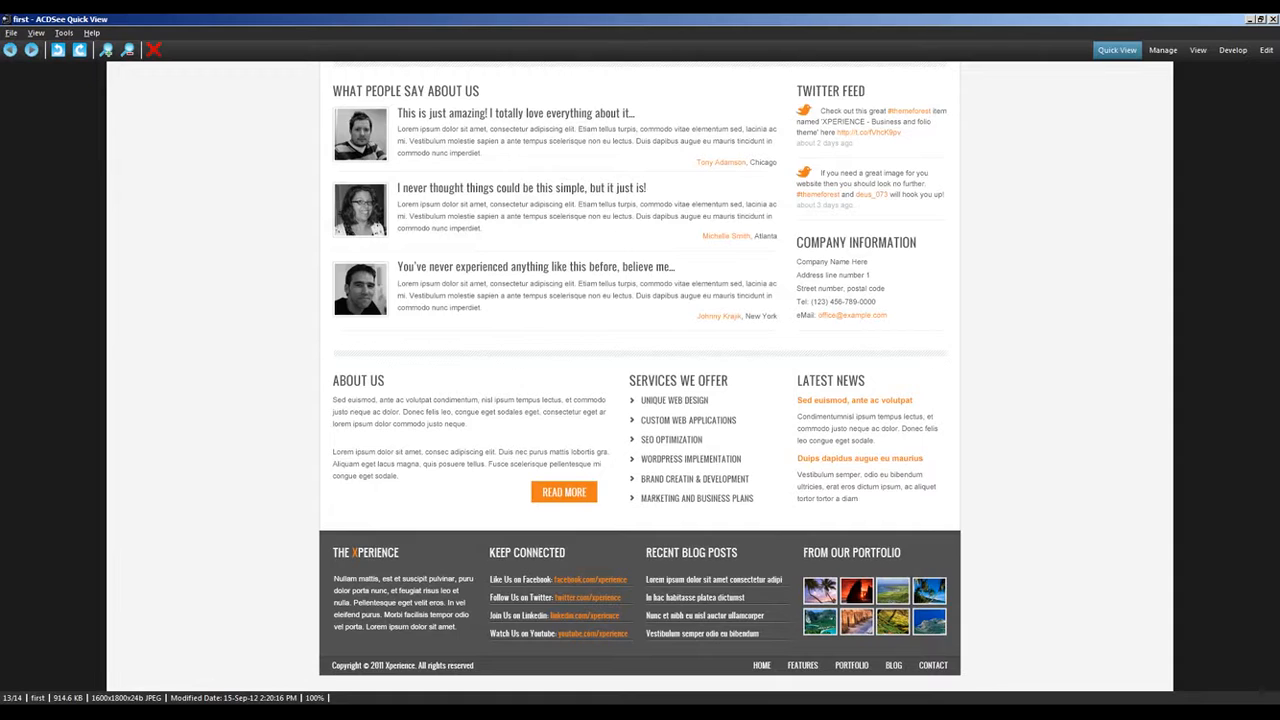
{"action": "key", "text": "alt+Tab"}
{"action": "left_click_drag", "start_coordinate": [386, 397], "coordinate": [458, 427]}
{"action": "double_click", "coordinate": [1113, 460]}
{"action": "left_click", "coordinate": [9, 444]}
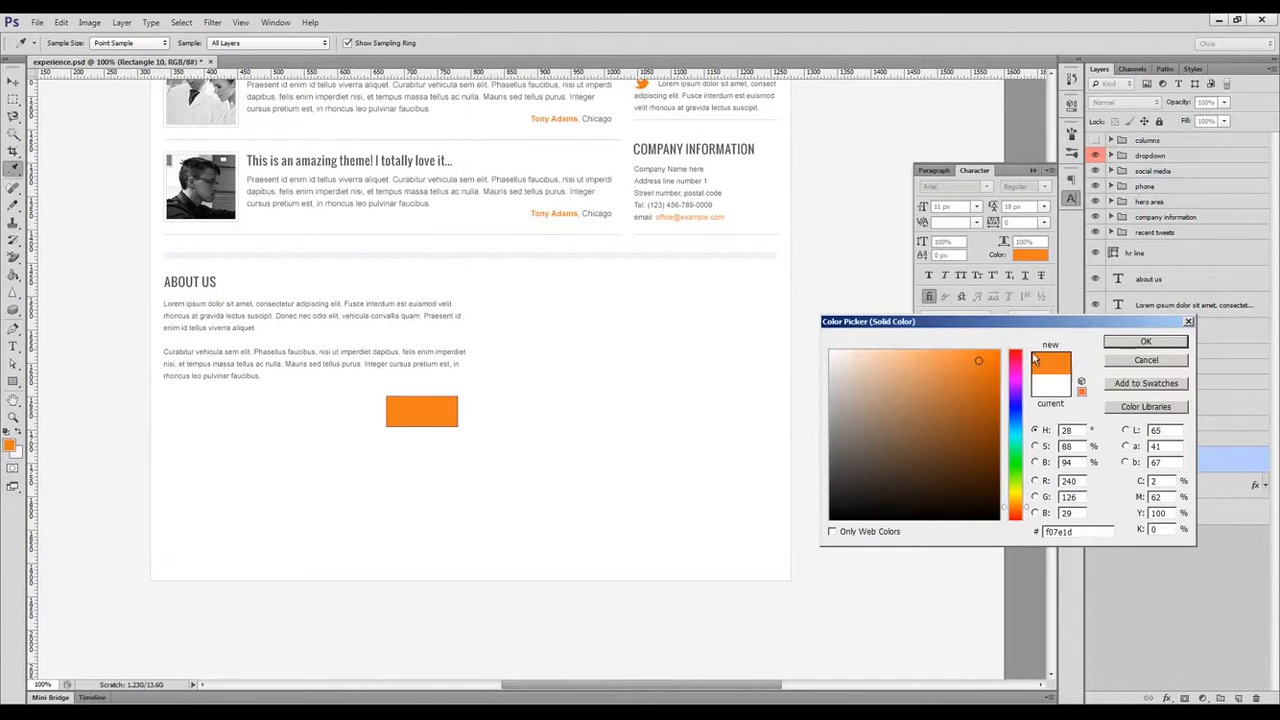
{"action": "left_click", "coordinate": [1142, 346]}
Reduce the orange button rectangle's height to 38 px and hide its path outline.
{"action": "key", "text": "ctrl+t"}
{"action": "left_click_drag", "start_coordinate": [458, 427], "coordinate": [458, 421]}
{"action": "key", "text": "Return"}
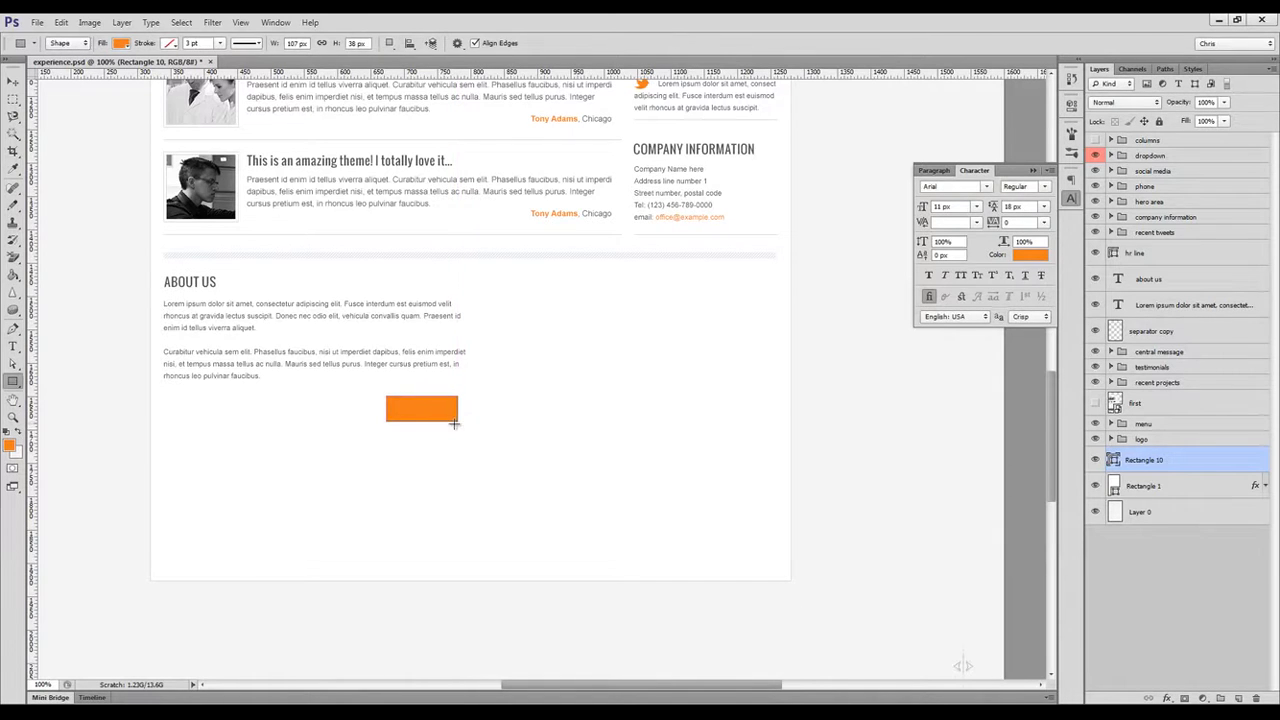
{"action": "key", "text": "ctrl+shift+h"}
Add the text "Read More" on the orange rectangle and color it white.
{"action": "key", "text": "t"}
{"action": "left_click", "coordinate": [397, 410]}
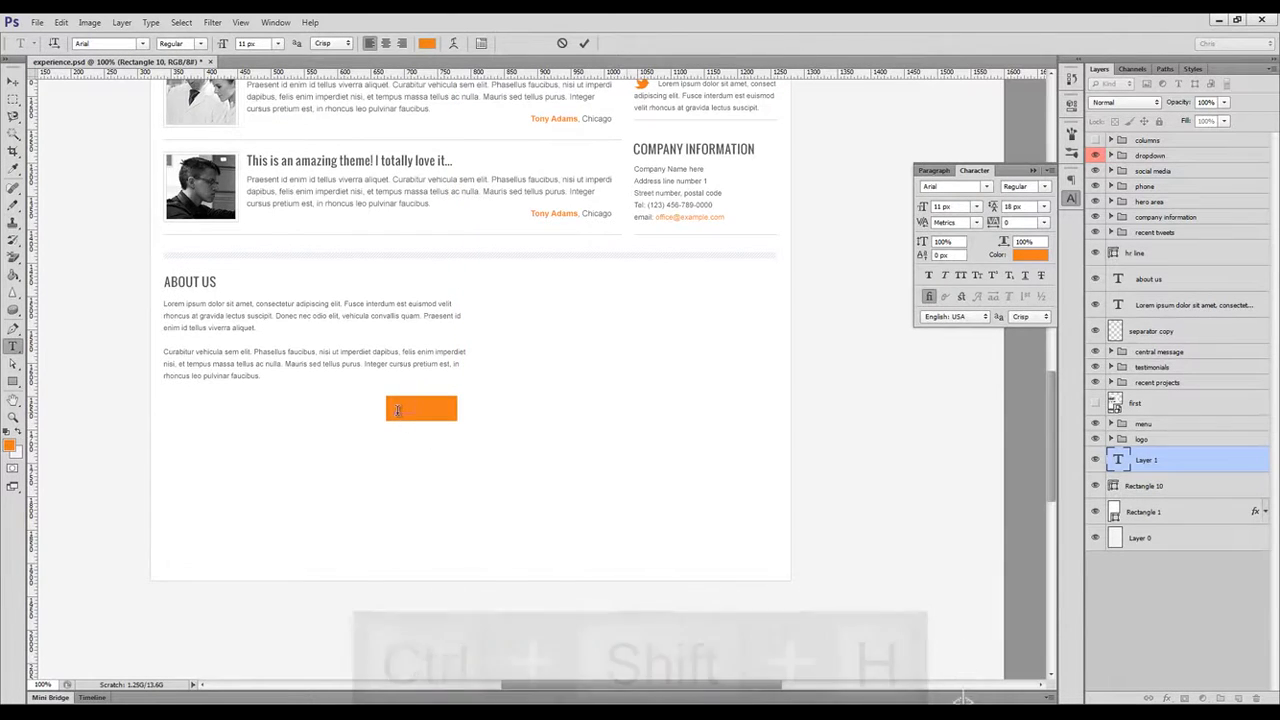
{"action": "type", "text": "Read More"}
{"action": "key", "text": "ctrl+a"}
{"action": "left_click", "coordinate": [1020, 256]}
{"action": "left_click", "coordinate": [831, 351]}
{"action": "key", "text": "Return"}
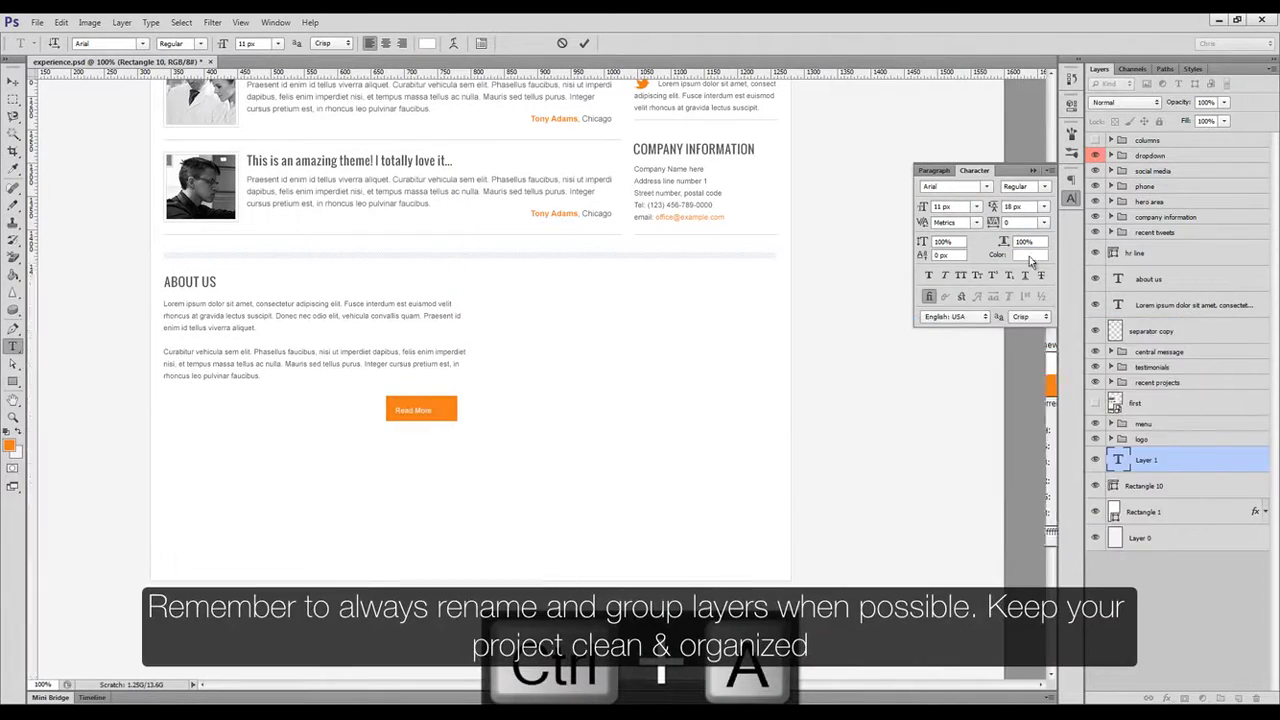
Format the Read More label as 17 px Oswald in all caps with Sharp anti-aliasing.
{"action": "left_click", "coordinate": [957, 188]}
{"action": "type", "text": "Oswald"}
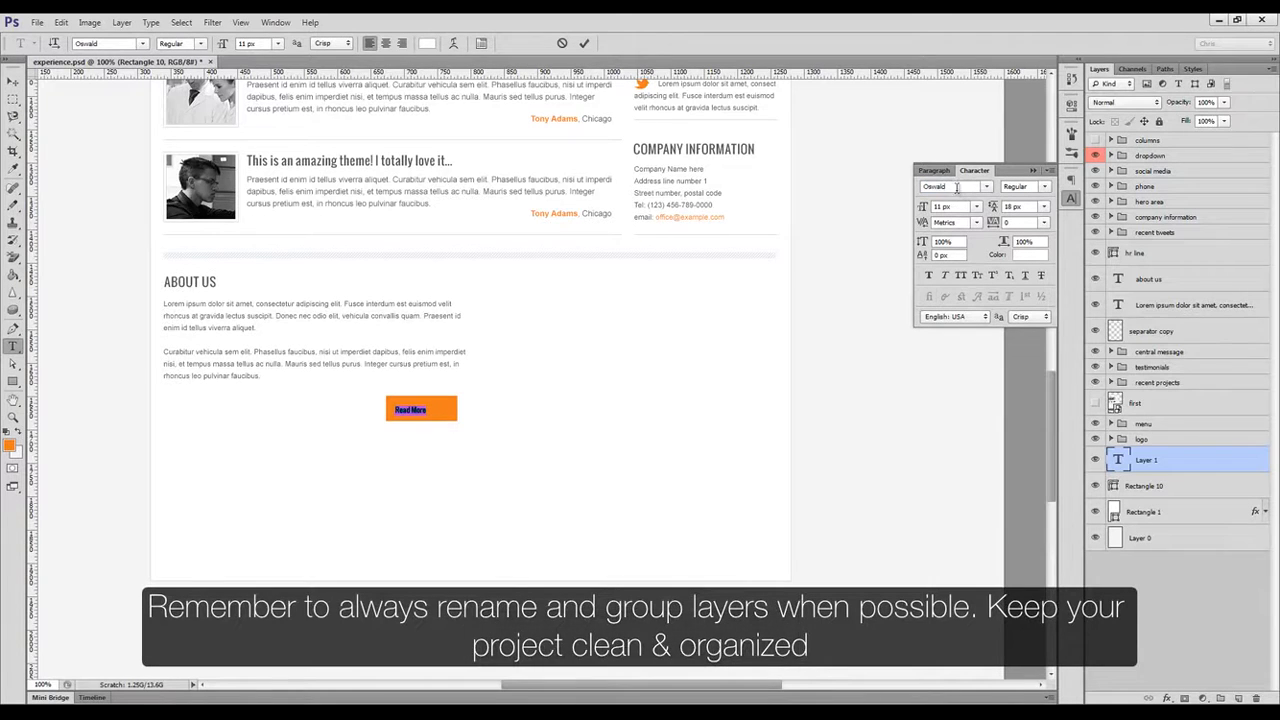
{"action": "left_click", "coordinate": [962, 278]}
{"action": "left_click", "coordinate": [1030, 316]}
{"action": "left_click", "coordinate": [1022, 320]}
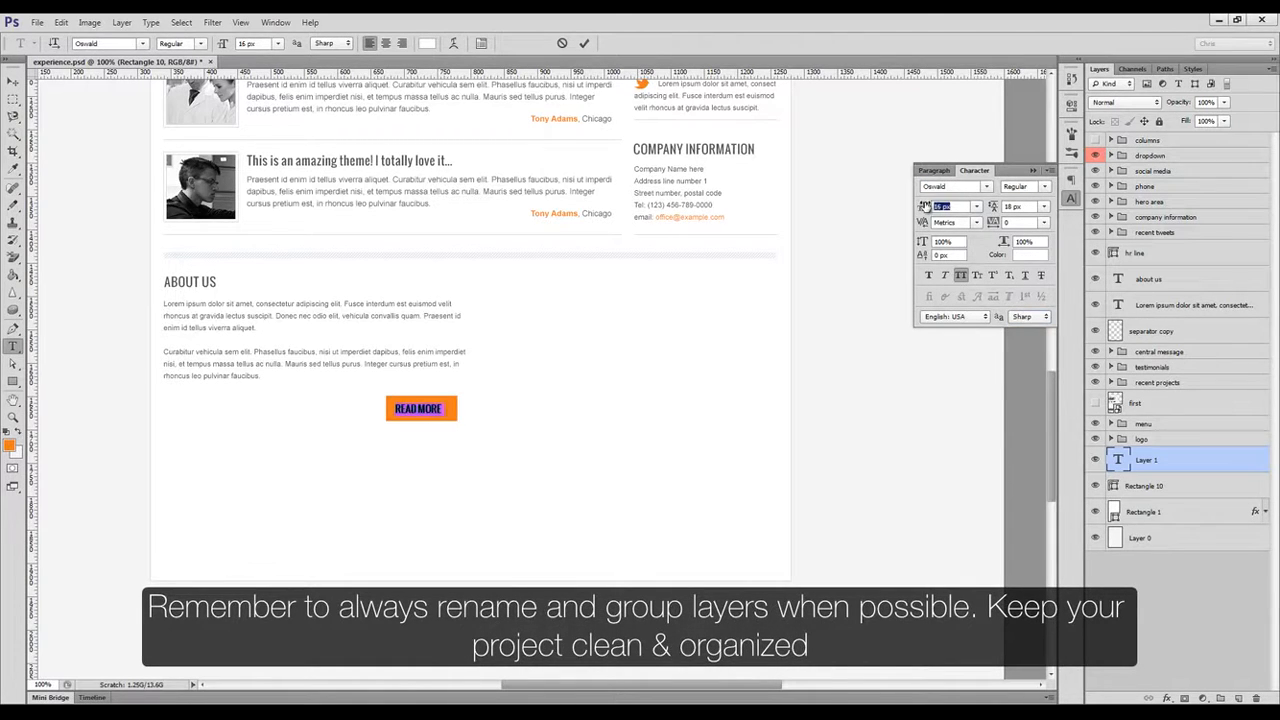
{"action": "left_click", "coordinate": [585, 44]}
Group the Read More label and its rectangle as "btn" and move the button up to the About Us text's right edge.
{"action": "key", "text": "v"}
{"action": "left_click", "coordinate": [454, 408], "text": "ctrl+shift"}
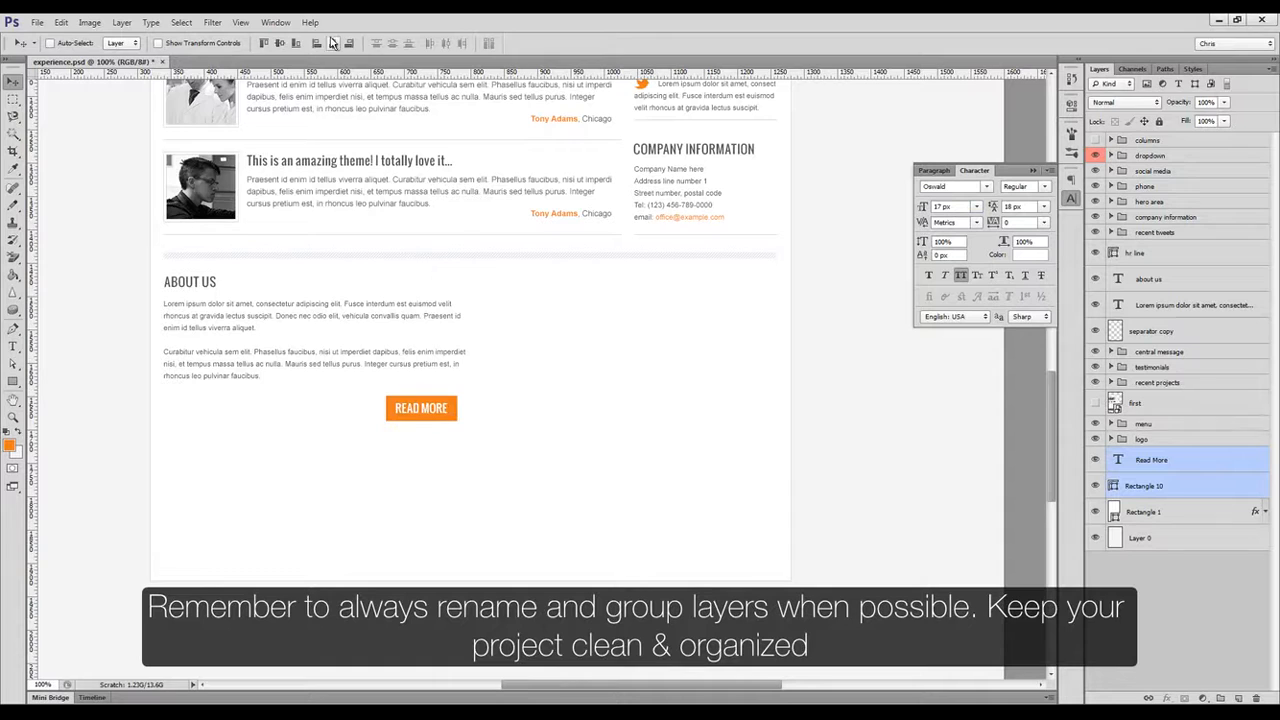
{"action": "key", "text": "ctrl+g"}
{"action": "double_click", "coordinate": [1145, 455]}
{"action": "type", "text": "btn"}
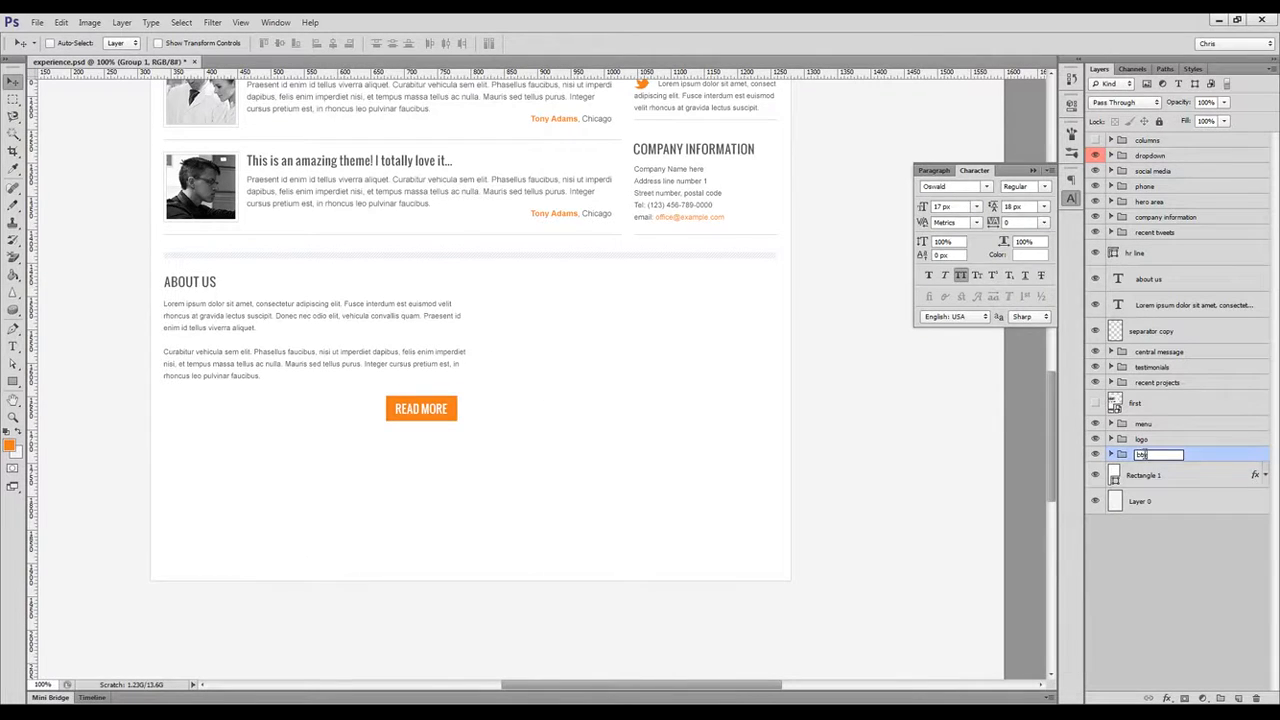
{"action": "left_click_drag", "start_coordinate": [457, 413], "coordinate": [466, 404]}
Set the Read More label's font size to 15 px and shrink the orange rectangle around it.
{"action": "left_click", "coordinate": [437, 406], "text": "ctrl"}
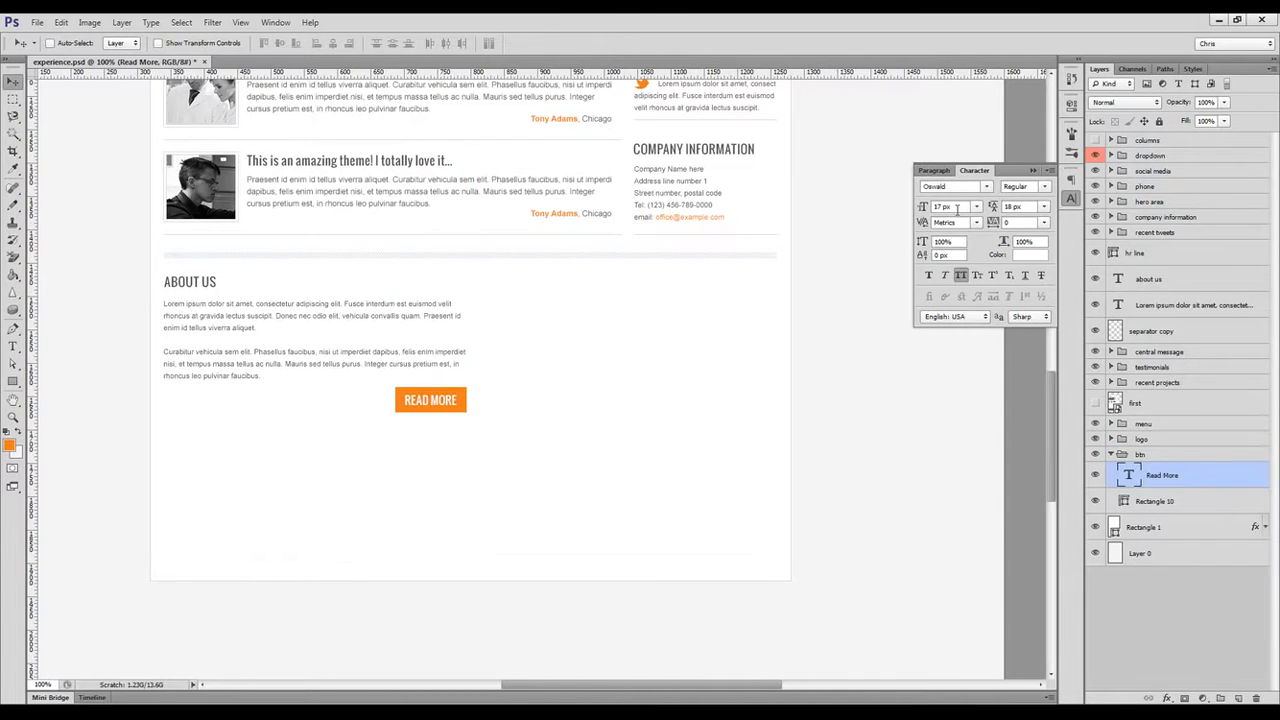
{"action": "key", "text": "z"}
{"action": "left_click_drag", "start_coordinate": [438, 378], "coordinate": [493, 415]}
{"action": "left_click", "coordinate": [500, 420], "text": "ctrl"}
{"action": "key", "text": "ctrl+t"}
{"action": "key", "text": "Return"}
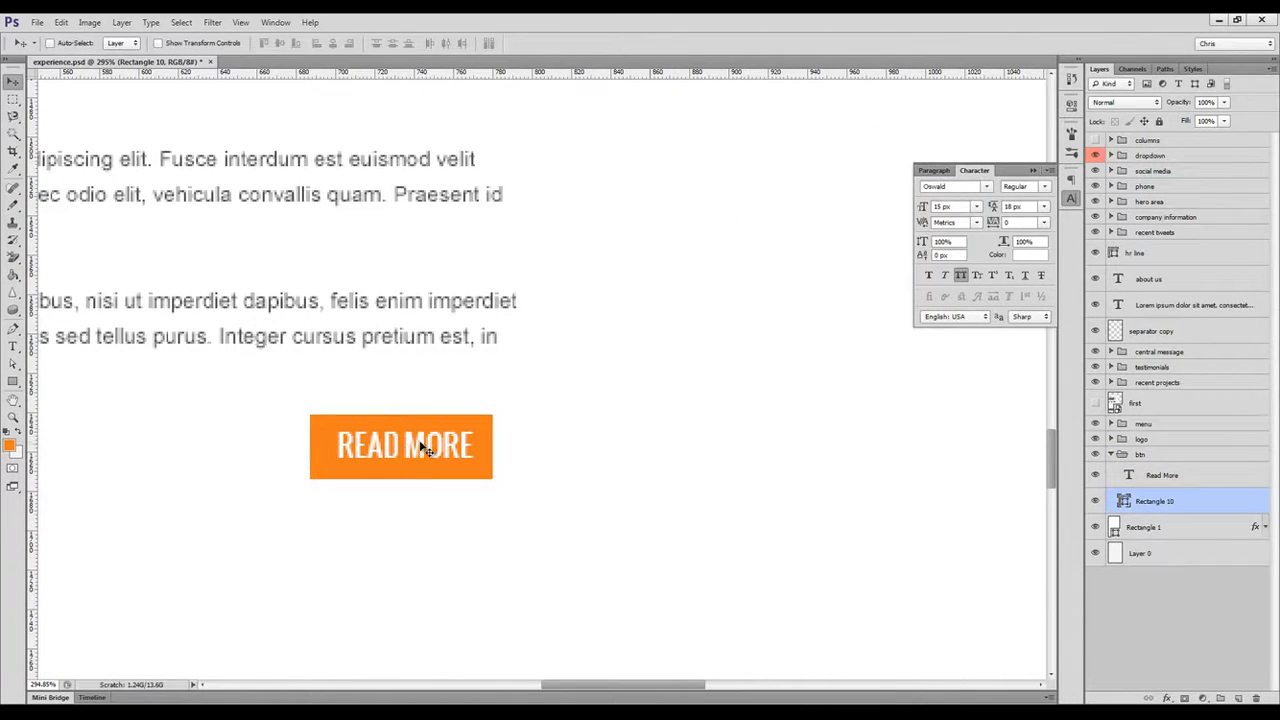
Center the Read More label on its rectangle and move the button flush with the About Us text's right edge.
{"action": "left_click", "coordinate": [424, 446], "text": "ctrl+shift"}
{"action": "left_click", "coordinate": [333, 44]}
{"action": "key", "text": "ctrl+1"}
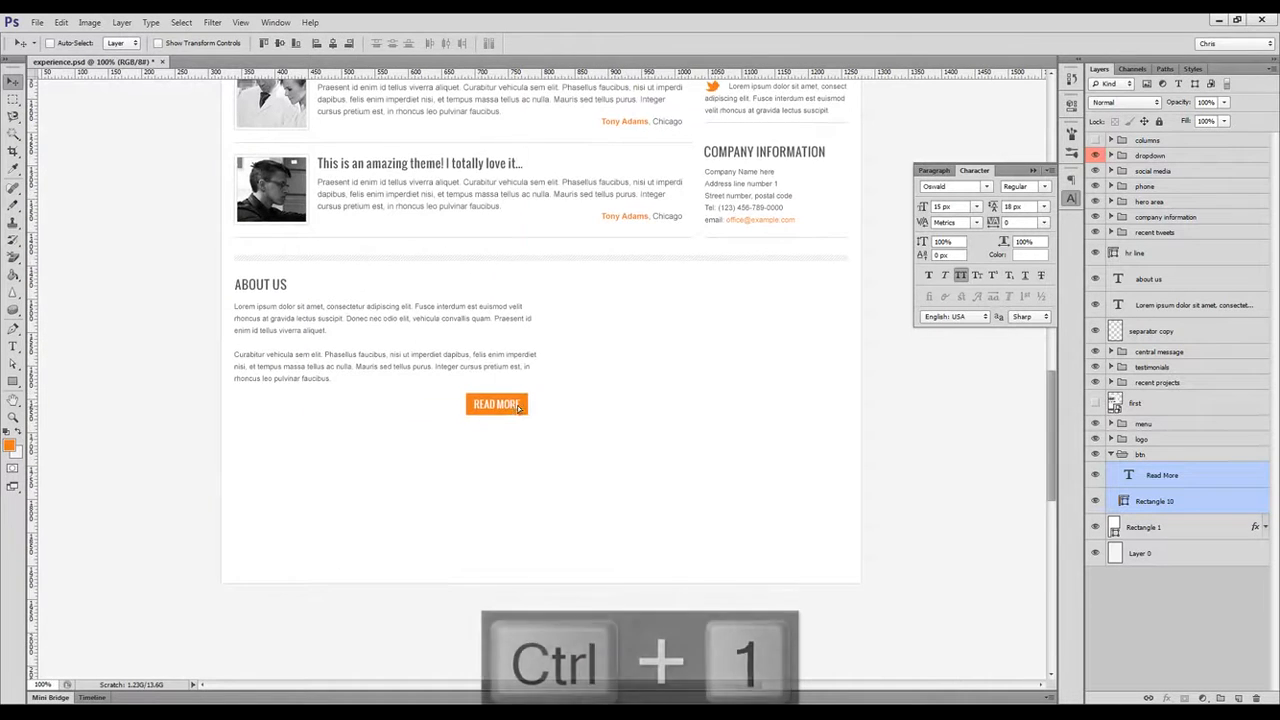
{"action": "left_click_drag", "start_coordinate": [511, 405], "coordinate": [523, 404]}
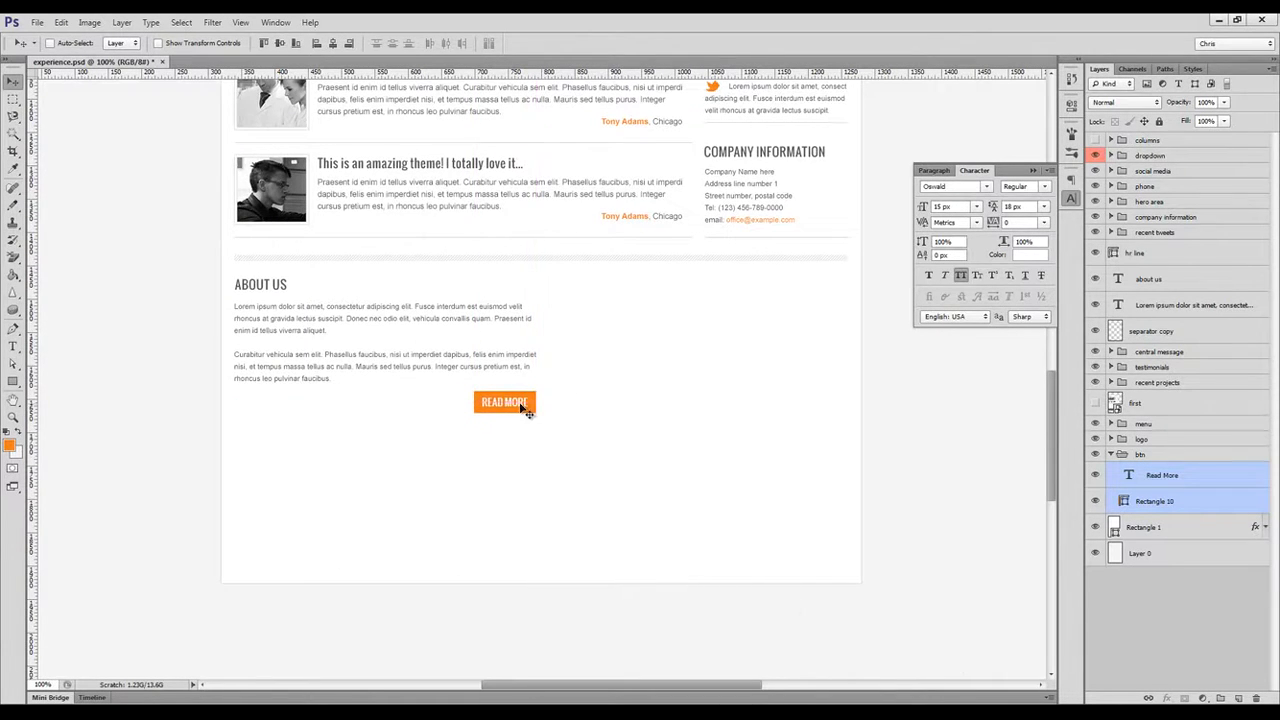
Group the About Us heading, paragraph and Read More button layers and name the group "about us".
{"action": "left_click", "coordinate": [285, 302], "text": "ctrl+shift"}
{"action": "left_click", "coordinate": [276, 287], "text": "ctrl+shift"}
{"action": "key", "text": "ctrl+g"}
{"action": "double_click", "coordinate": [1143, 273]}
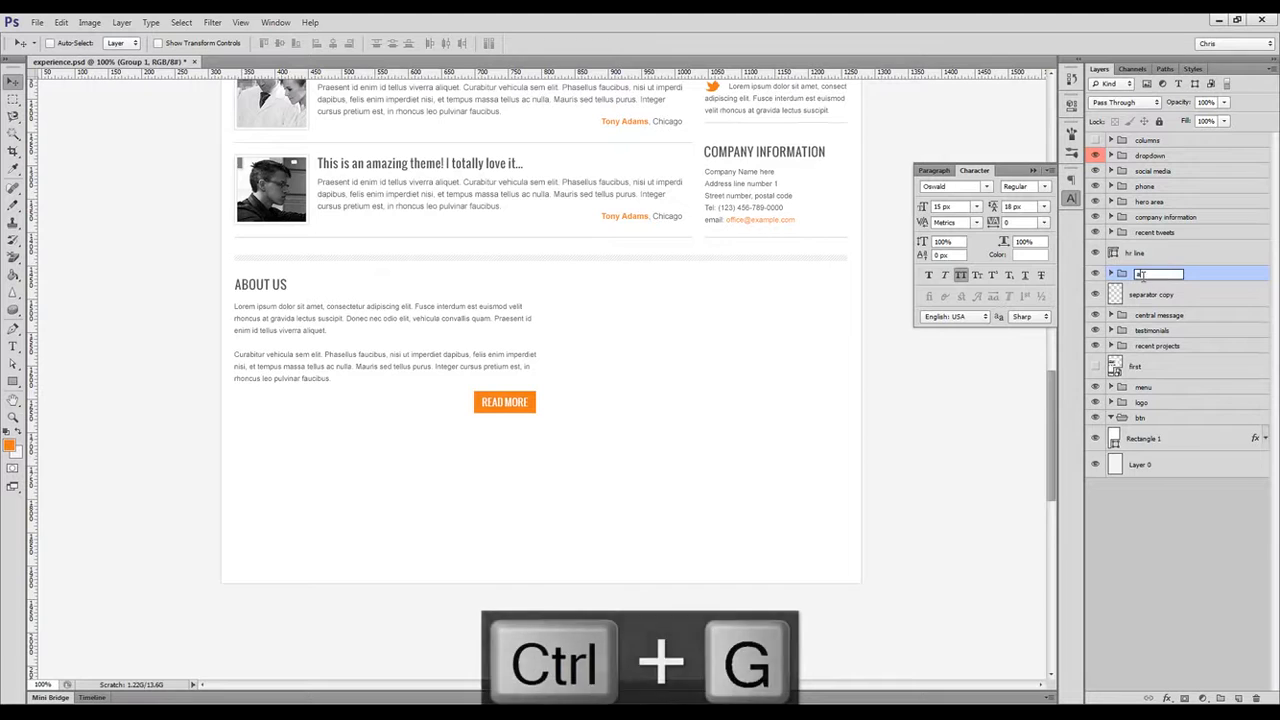
{"action": "type", "text": "about us"}
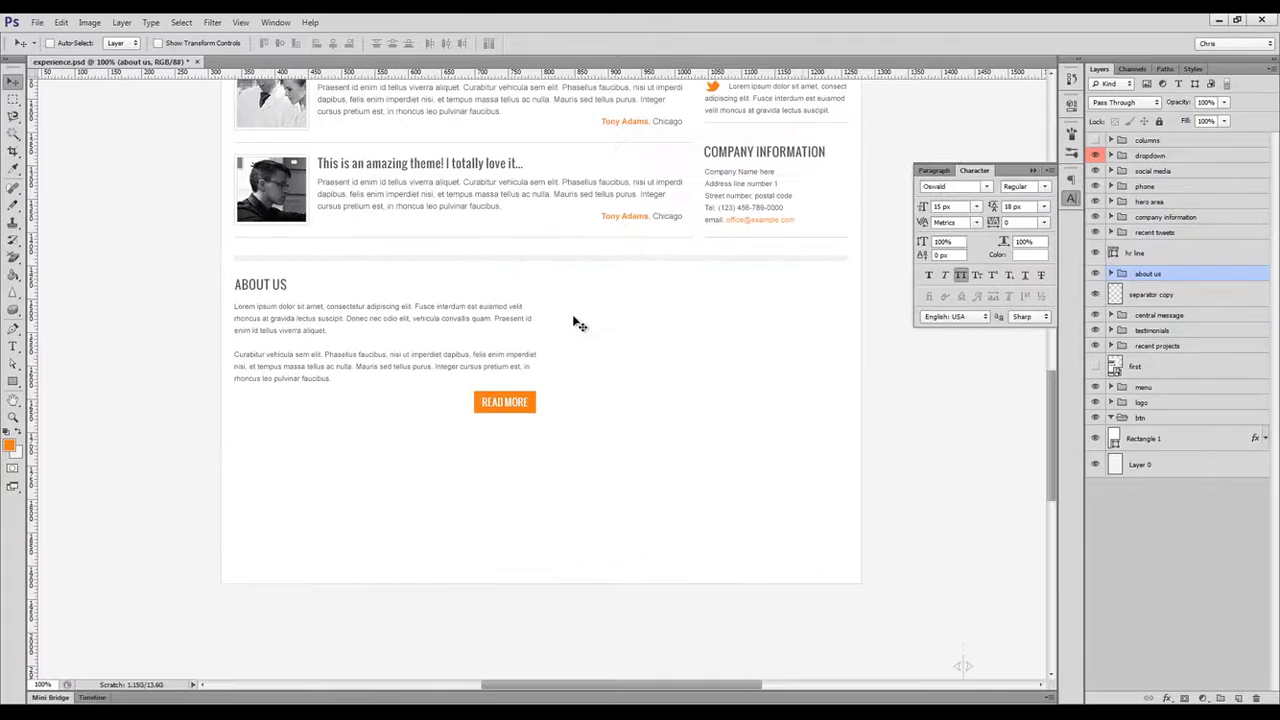
Duplicate the About Us heading to the right of the About Us column and change its text to "Services We Offer".
{"action": "left_click_drag", "start_coordinate": [1168, 261], "coordinate": [1166, 268]}
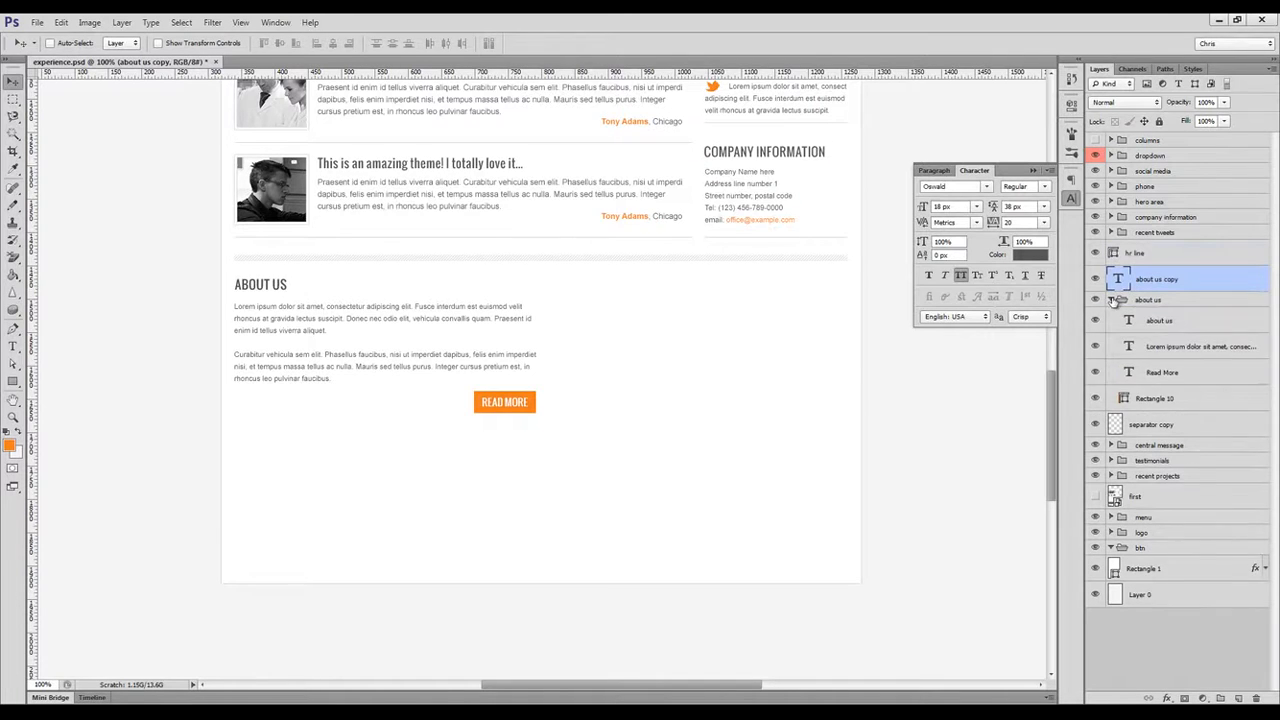
{"action": "left_click_drag", "start_coordinate": [277, 286], "coordinate": [614, 288]}
{"action": "double_click", "coordinate": [614, 288]}
{"action": "key", "text": "ctrl+a"}
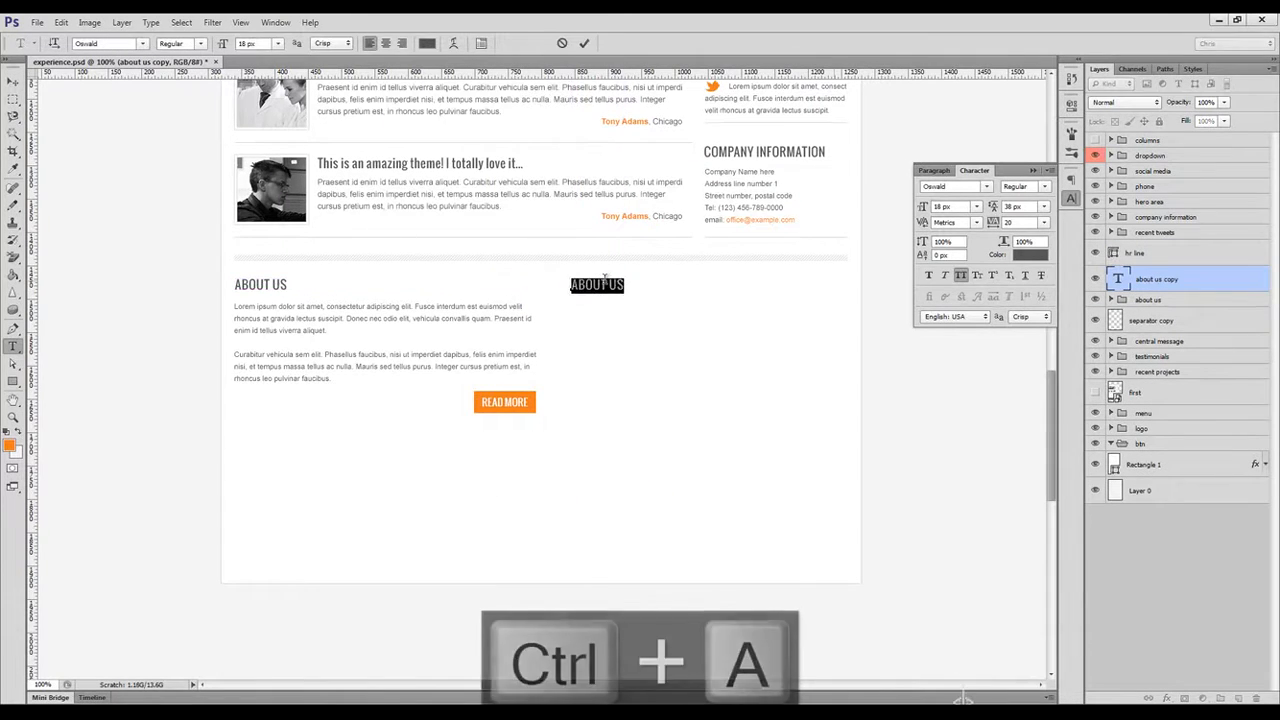
{"action": "type", "text": "SERVICES WE OFFER"}
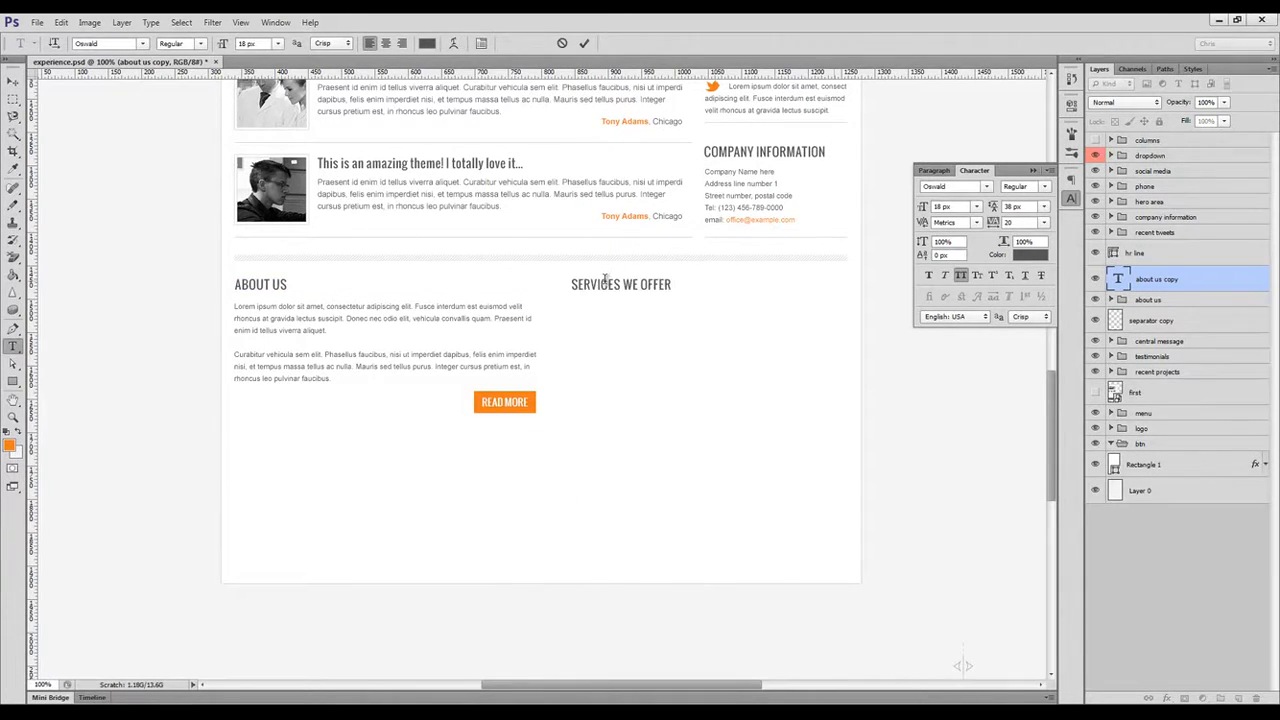
{"action": "key", "text": "ctrl+Return"}
Draw a small chevron custom shape below the Services We Offer heading and rotate it to point right.
{"action": "left_click_drag", "start_coordinate": [13, 381], "coordinate": [100, 444]}
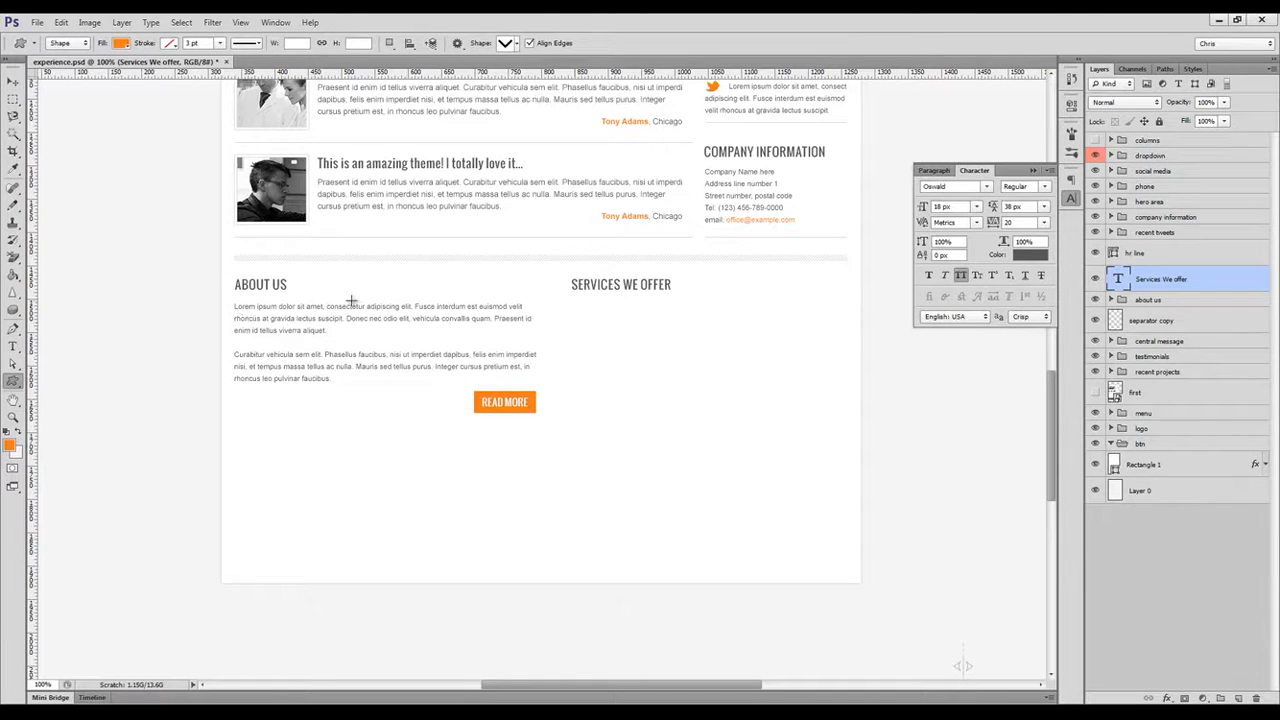
{"action": "left_click_drag", "start_coordinate": [580, 322], "coordinate": [597, 287]}
{"action": "key", "text": "ctrl+t"}
{"action": "key", "text": "Return"}
{"action": "key", "text": "v"}
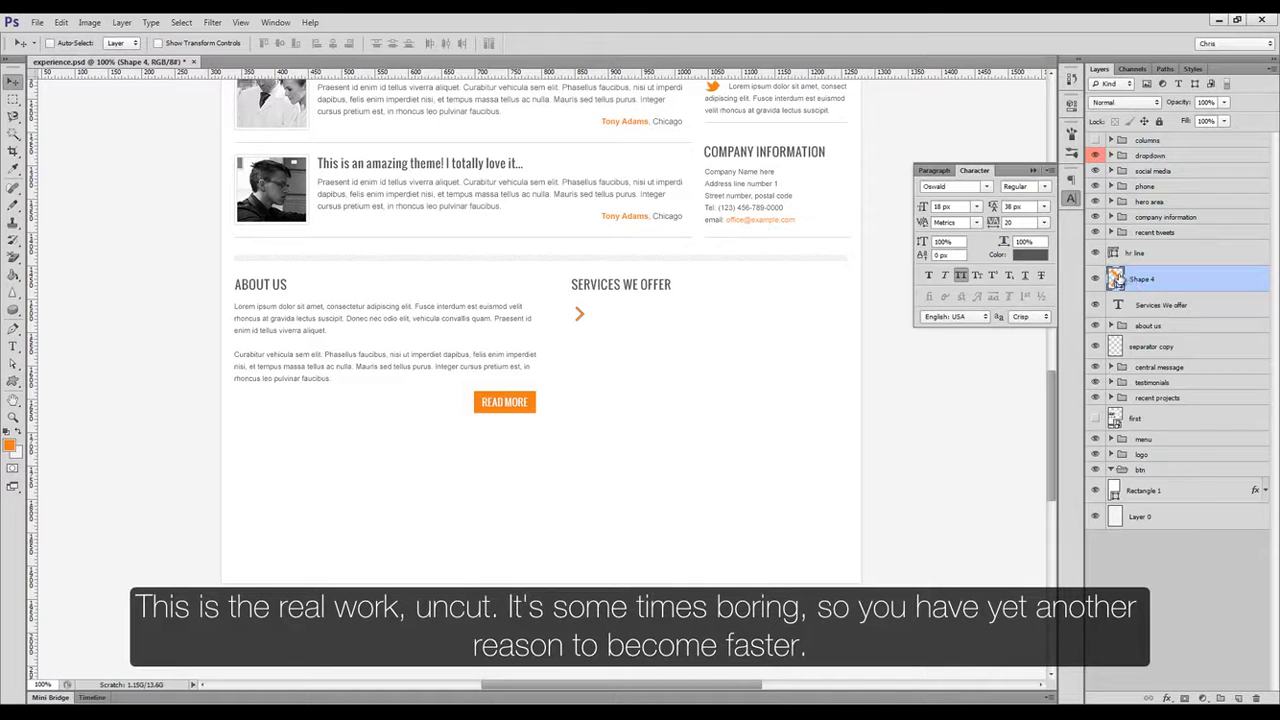
Recolor the chevron black and scale it down to about 12 by 20 px below the Services We Offer heading.
{"action": "double_click", "coordinate": [1114, 278]}
{"action": "left_click_drag", "start_coordinate": [832, 517], "coordinate": [810, 502]}
{"action": "left_click", "coordinate": [1135, 347]}
{"action": "scroll", "coordinate": [600, 320], "scroll_direction": "up", "scroll_amount": 3}
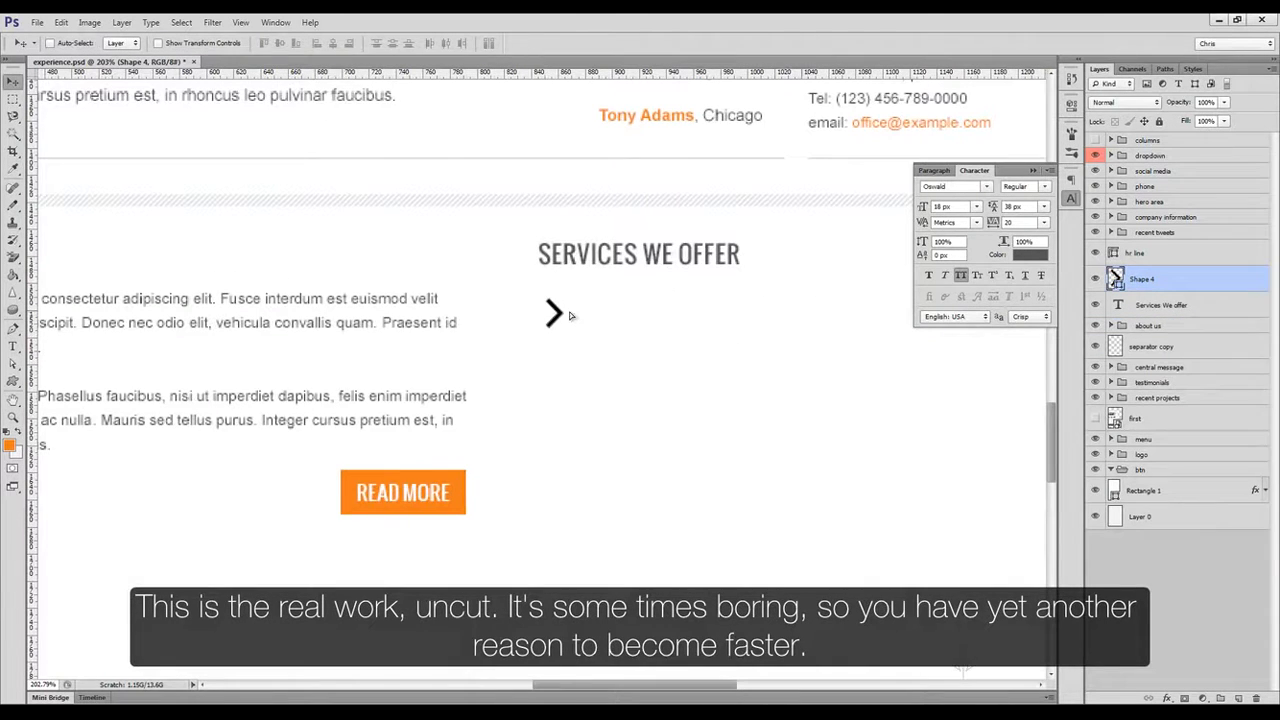
{"action": "left_click_drag", "start_coordinate": [571, 314], "coordinate": [563, 326]}
{"action": "key", "text": "ctrl+t"}
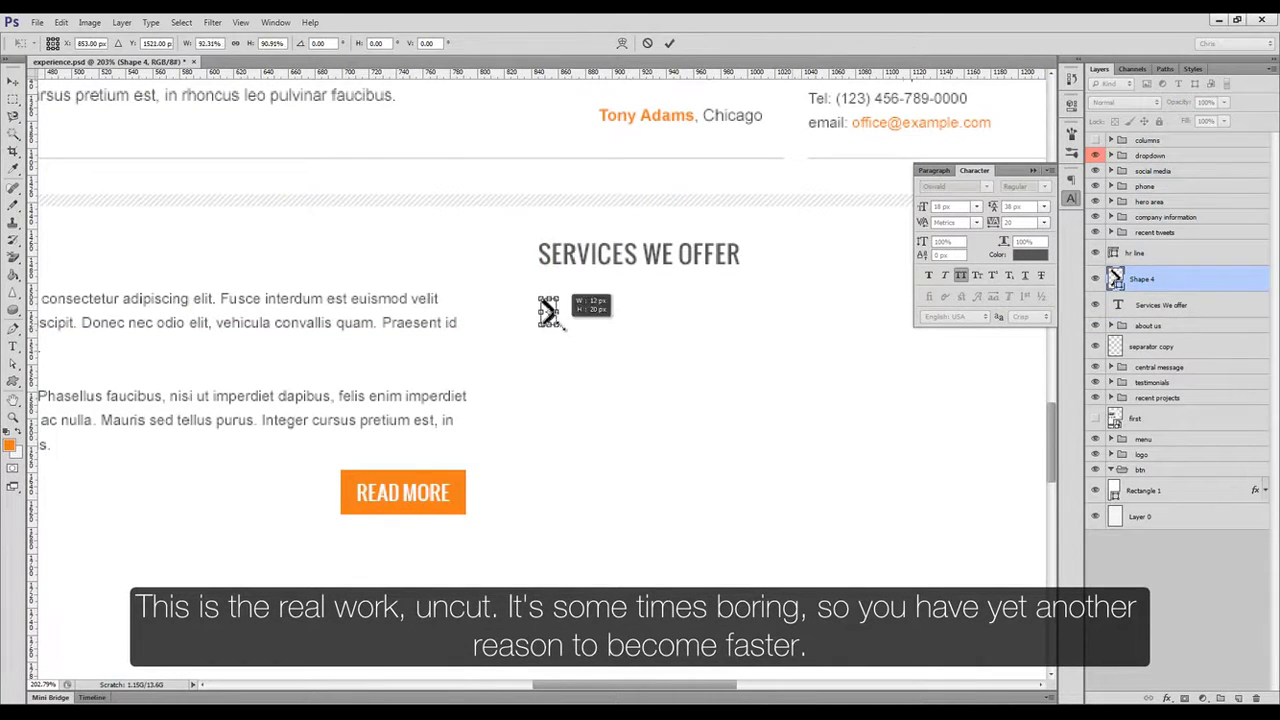
{"action": "key", "text": "Return"}
Add a text list beside the chevron reading Amazing Themes, WordPress Customization, SEO Enhancement, Best Designs and Superb Coding, one per line.
{"action": "key", "text": "t"}
{"action": "left_click", "coordinate": [571, 316]}
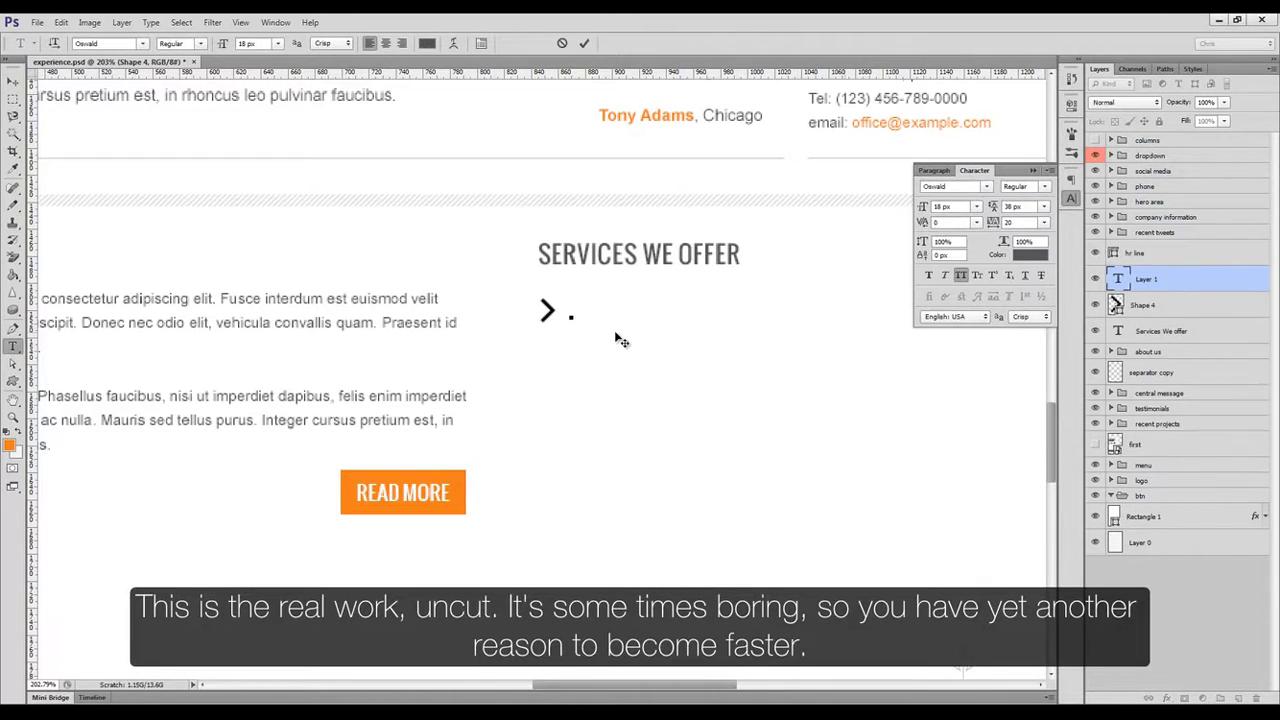
{"action": "type", "text": "AMAZING THEMES"}
{"action": "key", "text": "Return"}
{"action": "type", "text": "WORDPR"}
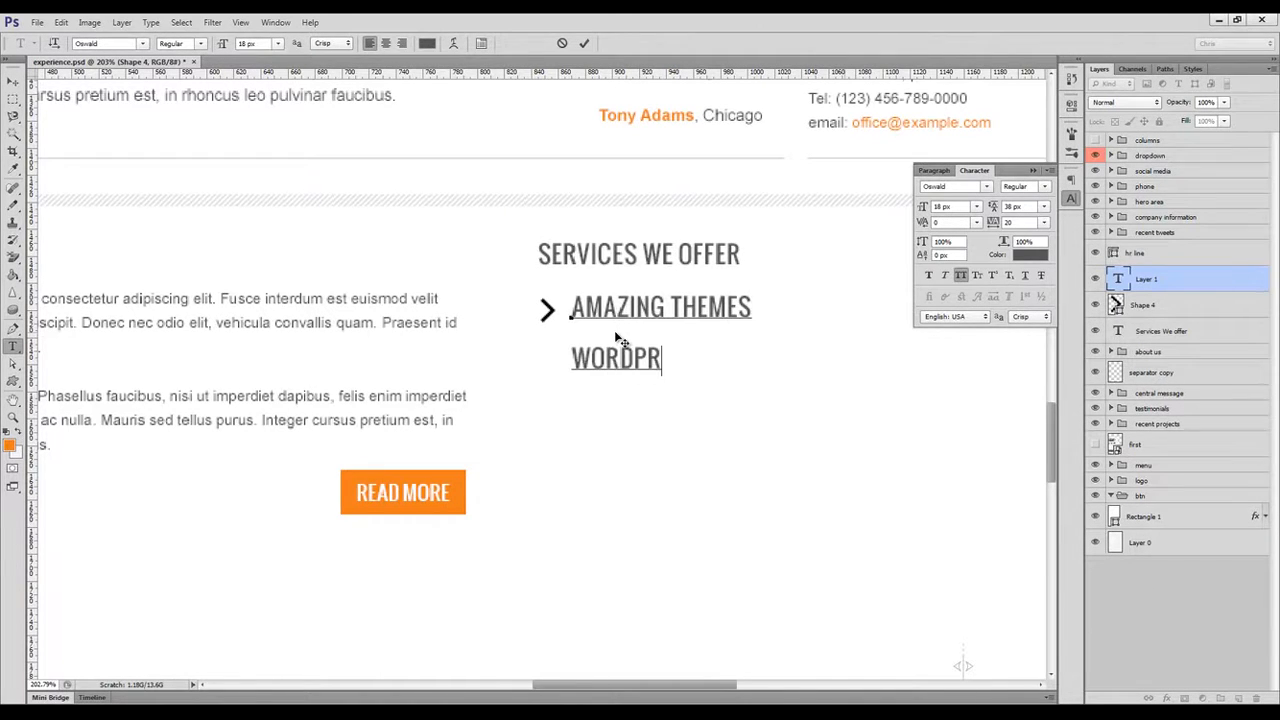
{"action": "type", "text": "ESS CUSTOMIZATION"}
{"action": "key", "text": "Return"}
{"action": "type", "text": "SEO ENHANCEMENT"}
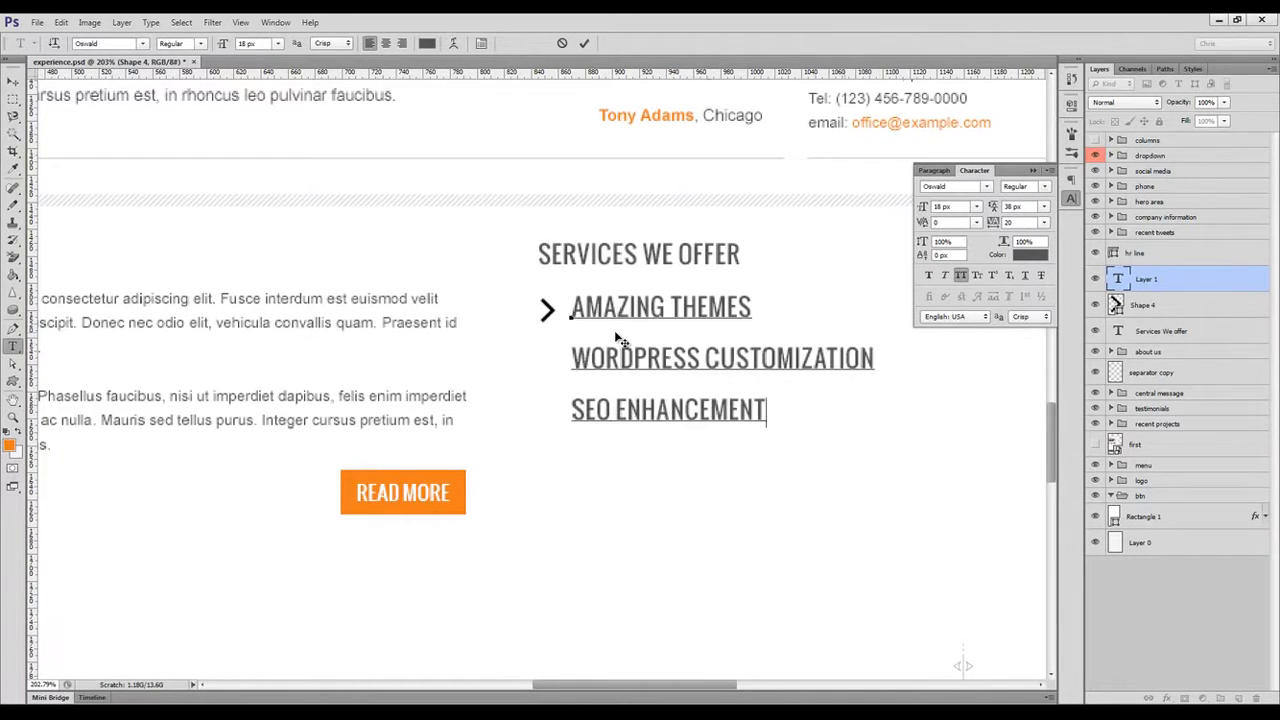
{"action": "key", "text": "Return"}
{"action": "type", "text": "BEST DESIGNS"}
{"action": "key", "text": "Return"}
{"action": "type", "text": "SUPERB CODING"}
{"action": "key", "text": "ctrl+Return"}
{"action": "key", "text": "v"}
Set the services list's tracking to 0, font size to 14 px and leading to 32 px.
{"action": "key", "text": "ctrl+1"}
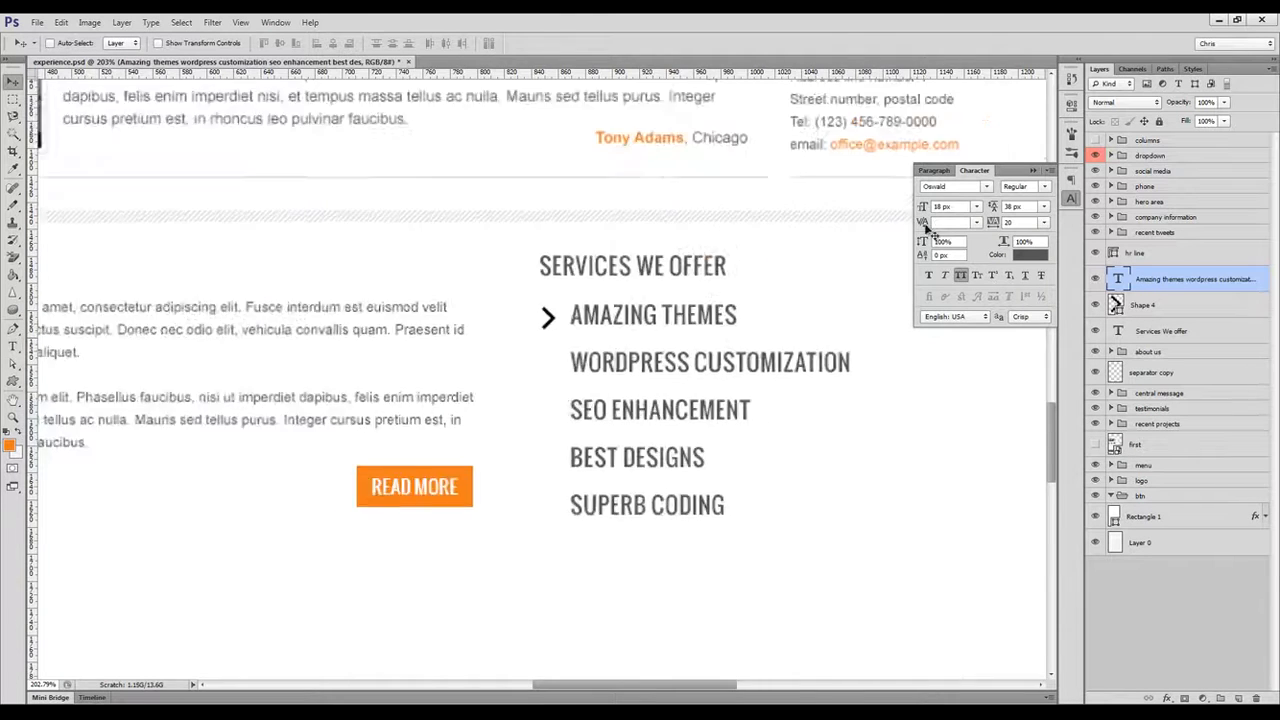
{"action": "double_click", "coordinate": [1011, 223]}
{"action": "type", "text": "0"}
{"action": "key", "text": "Return"}
{"action": "left_click", "coordinate": [400, 368], "text": "ctrl"}
{"action": "left_click", "coordinate": [455, 231], "text": "ctrl"}
{"action": "left_click", "coordinate": [714, 221], "text": "ctrl"}
{"action": "left_click", "coordinate": [625, 379], "text": "ctrl"}
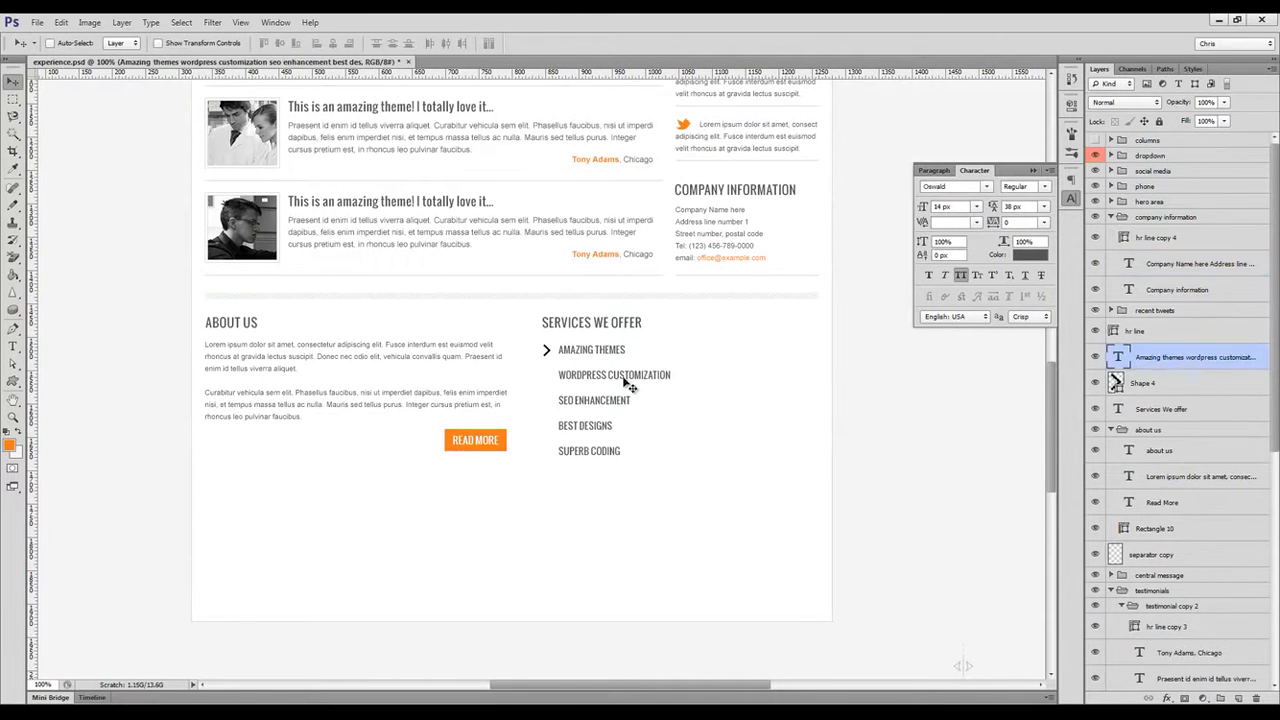
{"action": "type", "text": "32"}
{"action": "key", "text": "Return"}
Add Professional Designs as the sixth line of the services list, checking the number of items against the reference layout.
{"action": "key", "text": "z"}
{"action": "left_click", "coordinate": [598, 434]}
{"action": "key", "text": "t"}
{"action": "left_click", "coordinate": [660, 430]}
{"action": "key", "text": "Return"}
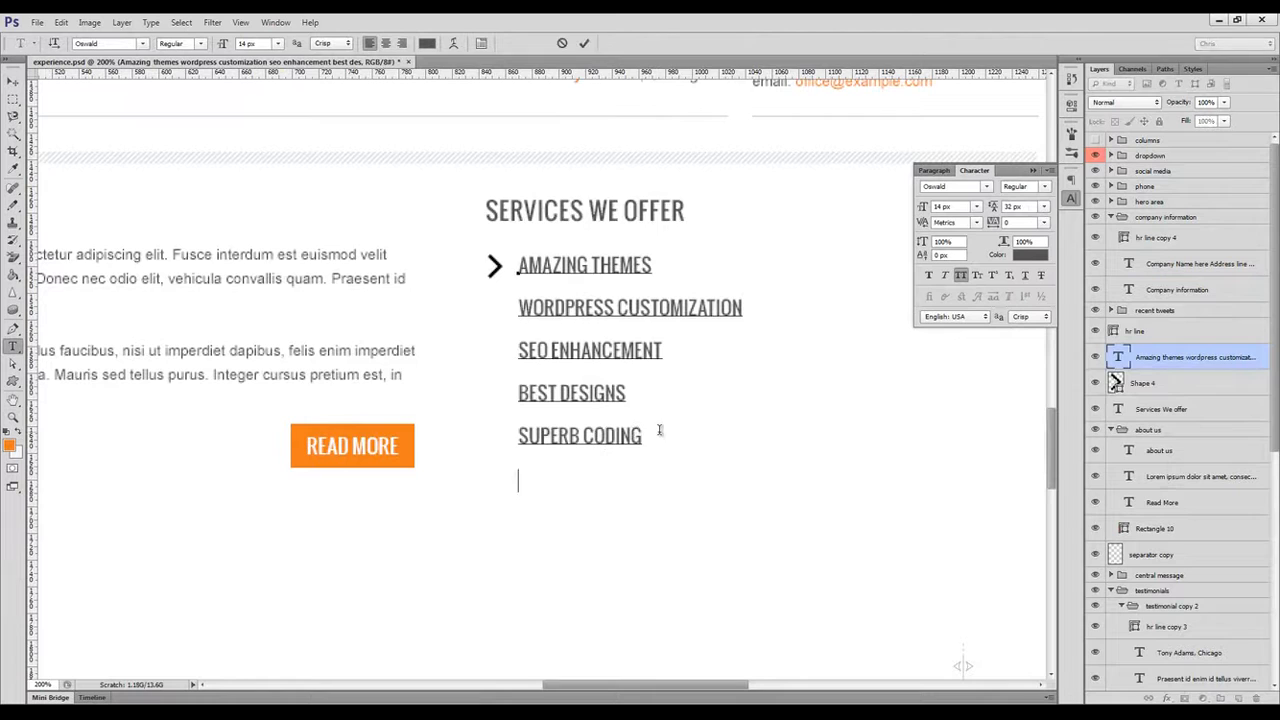
{"action": "key", "text": "ctrl+Return"}
{"action": "key", "text": "v"}
{"action": "key", "text": "alt+Tab"}
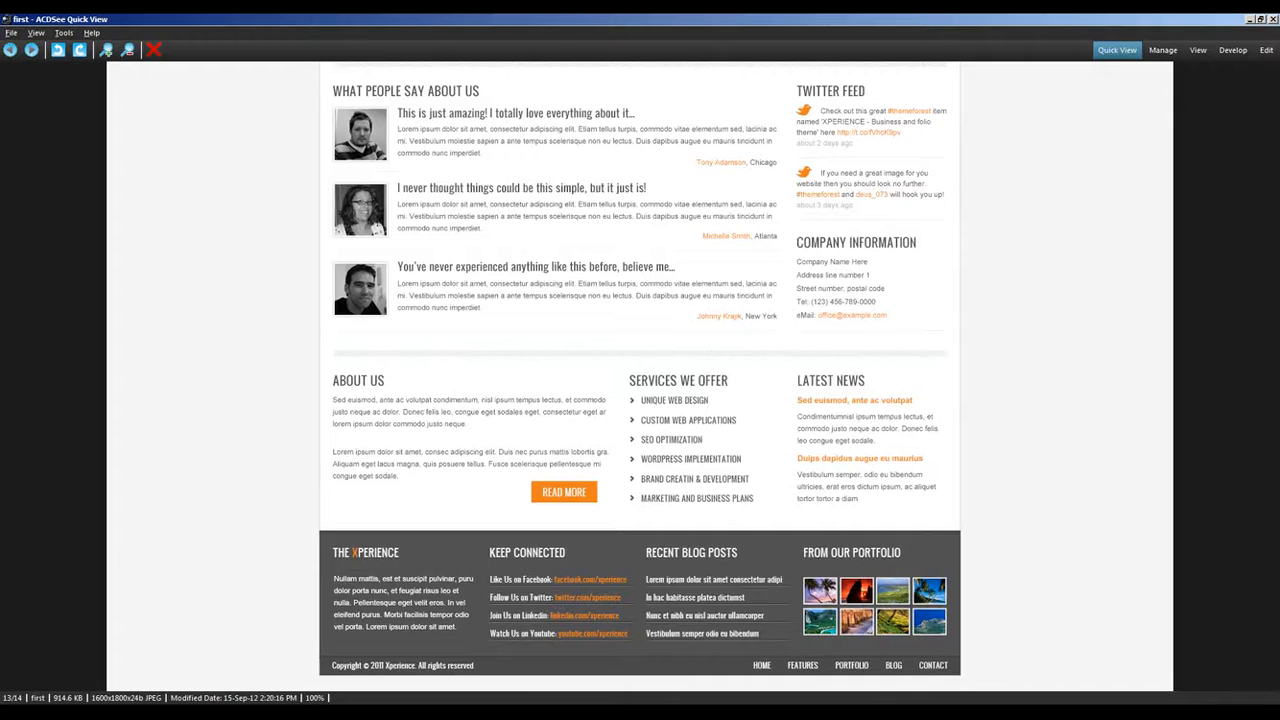
{"action": "key", "text": "alt+Tab"}
Reduce the services list's font size to 13 px and its leading to 30 px.
{"action": "key", "text": "z"}
{"action": "left_click_drag", "start_coordinate": [657, 450], "coordinate": [614, 424]}
{"action": "key", "text": "v"}
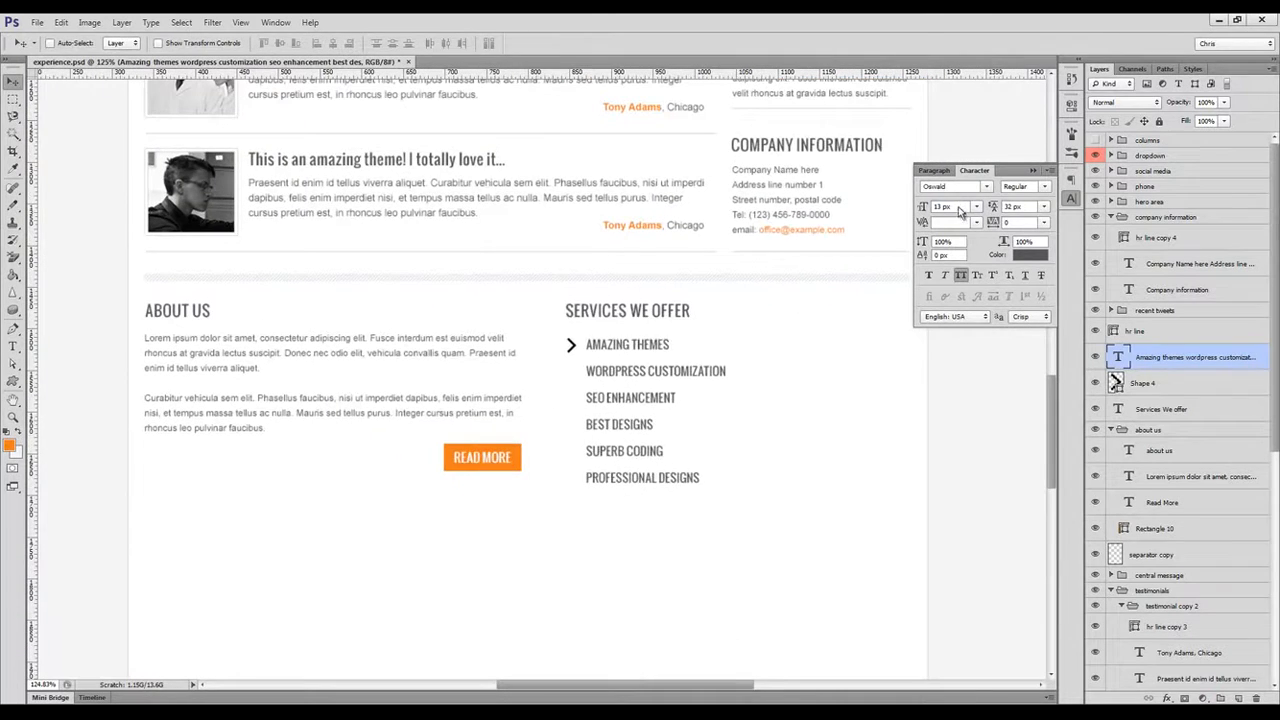
{"action": "double_click", "coordinate": [957, 208]}
{"action": "type", "text": "13"}
{"action": "key", "text": "Return"}
{"action": "type", "text": "30"}
{"action": "key", "text": "Return"}
Shrink the chevron slightly, align it with the heading's left edge, and move the services list closer to it.
{"action": "left_click", "coordinate": [1155, 383]}
{"action": "scroll", "coordinate": [601, 369], "scroll_direction": "up", "scroll_amount": 4}
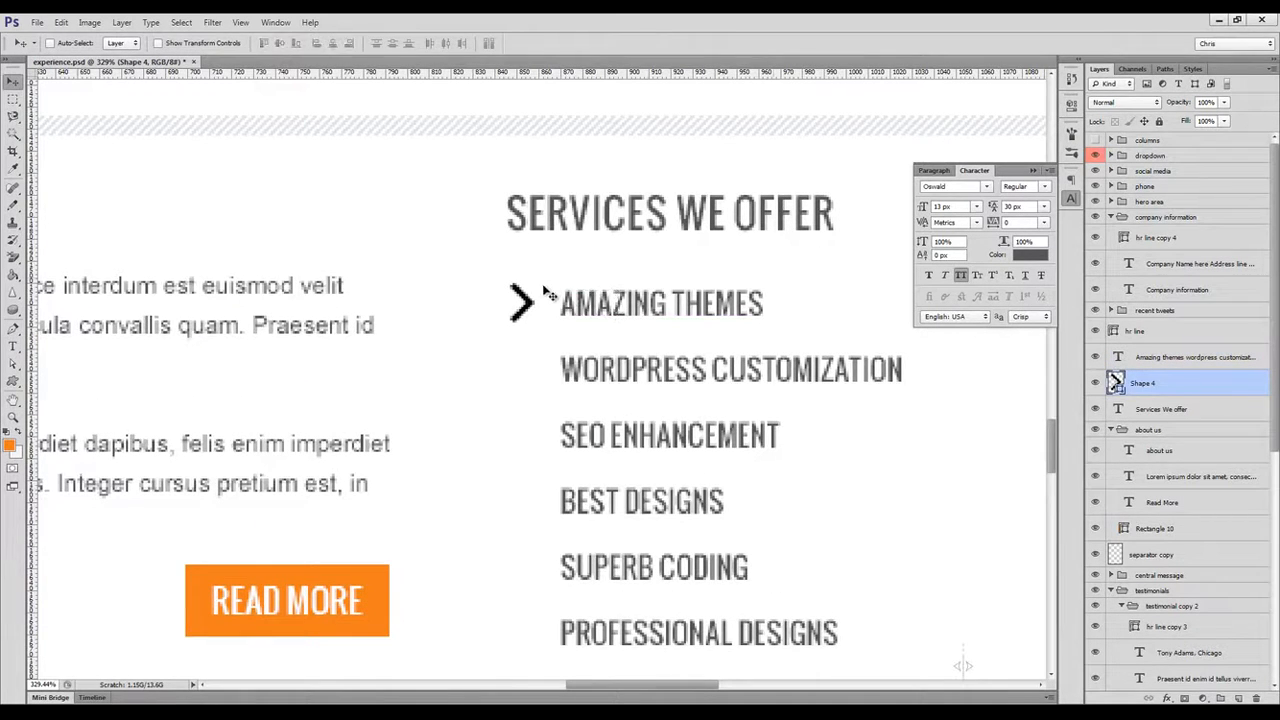
{"action": "key", "text": "ctrl+t"}
{"action": "left_click_drag", "start_coordinate": [535, 283], "coordinate": [531, 287]}
{"action": "key", "text": "Return"}
{"action": "left_click", "coordinate": [1161, 409], "text": "ctrl"}
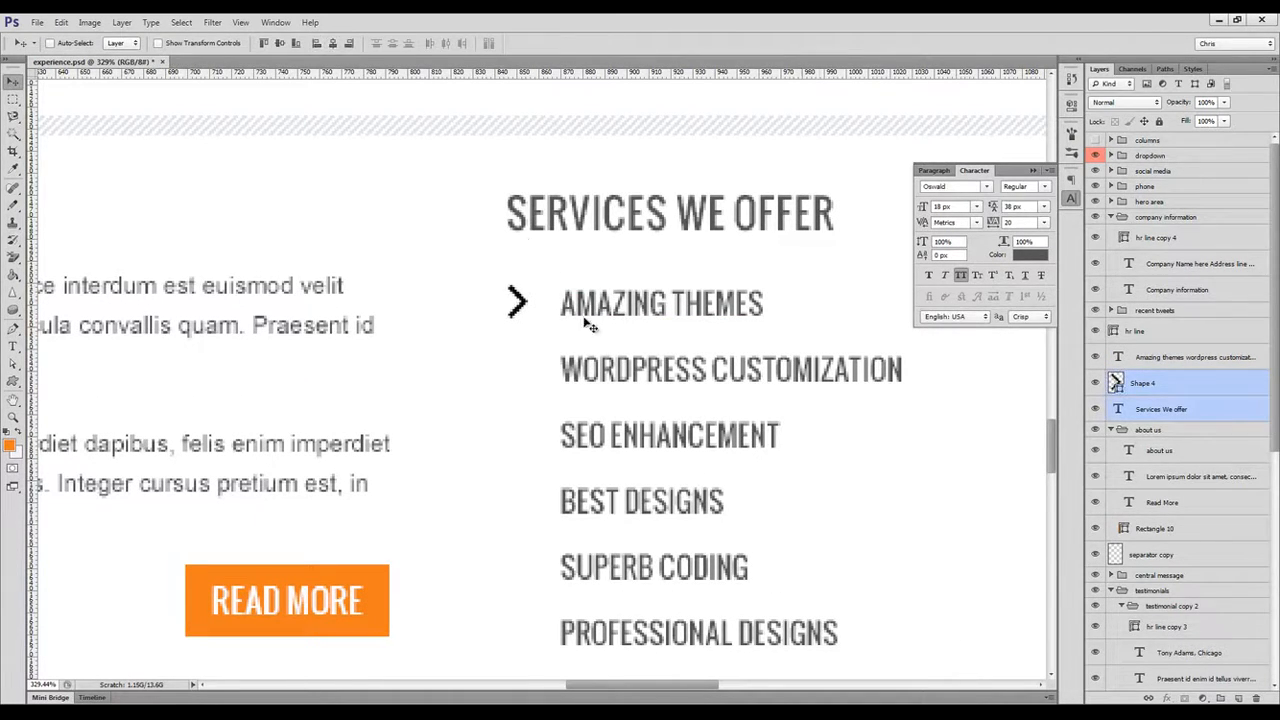
{"action": "left_click_drag", "start_coordinate": [602, 338], "coordinate": [589, 340]}
Set the chevron's fill color to hex 555.
{"action": "double_click", "coordinate": [1116, 384]}
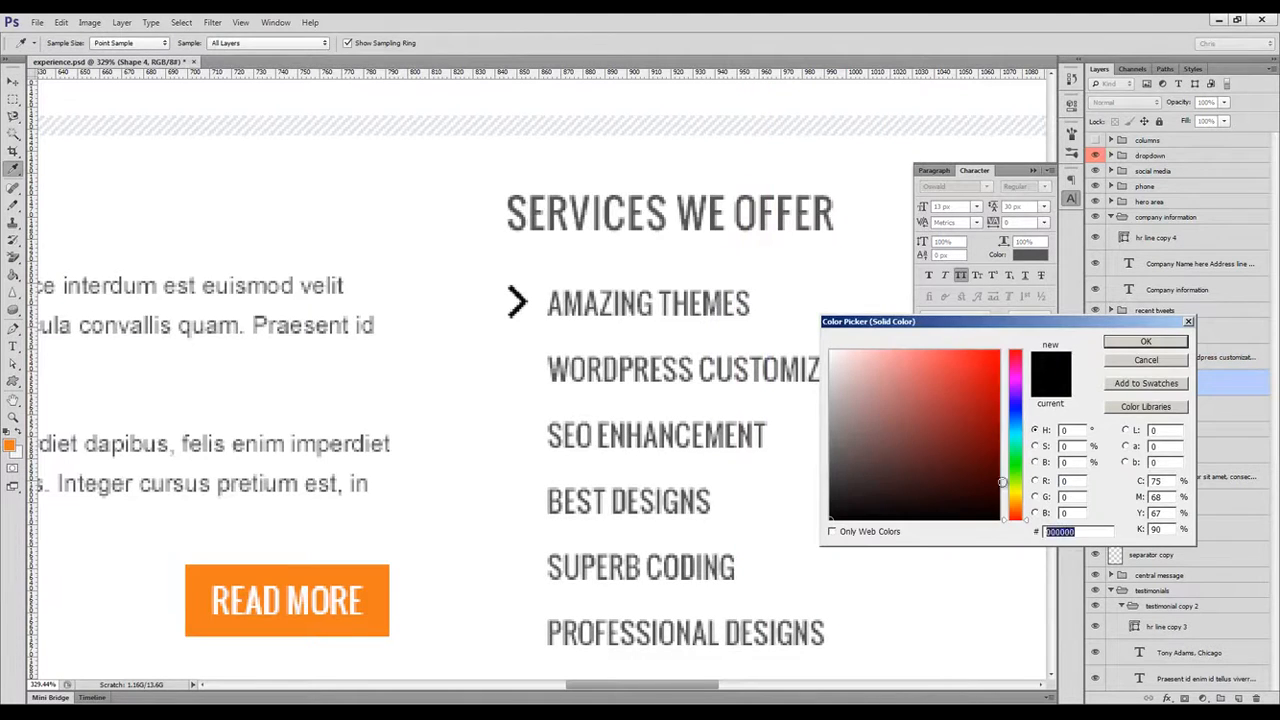
{"action": "type", "text": "555"}
{"action": "left_click", "coordinate": [1141, 343]}
Duplicate the chevron down the services list so that each of the other five lines has one beside it.
{"action": "scroll", "coordinate": [963, 663], "scroll_direction": "down", "scroll_amount": 2}
{"action": "left_click_drag", "start_coordinate": [537, 237], "coordinate": [531, 291]}
{"action": "left_click_drag", "start_coordinate": [531, 291], "coordinate": [531, 369]}
{"action": "left_click_drag", "start_coordinate": [530, 369], "coordinate": [530, 434]}
{"action": "left_click_drag", "start_coordinate": [530, 434], "coordinate": [527, 568]}
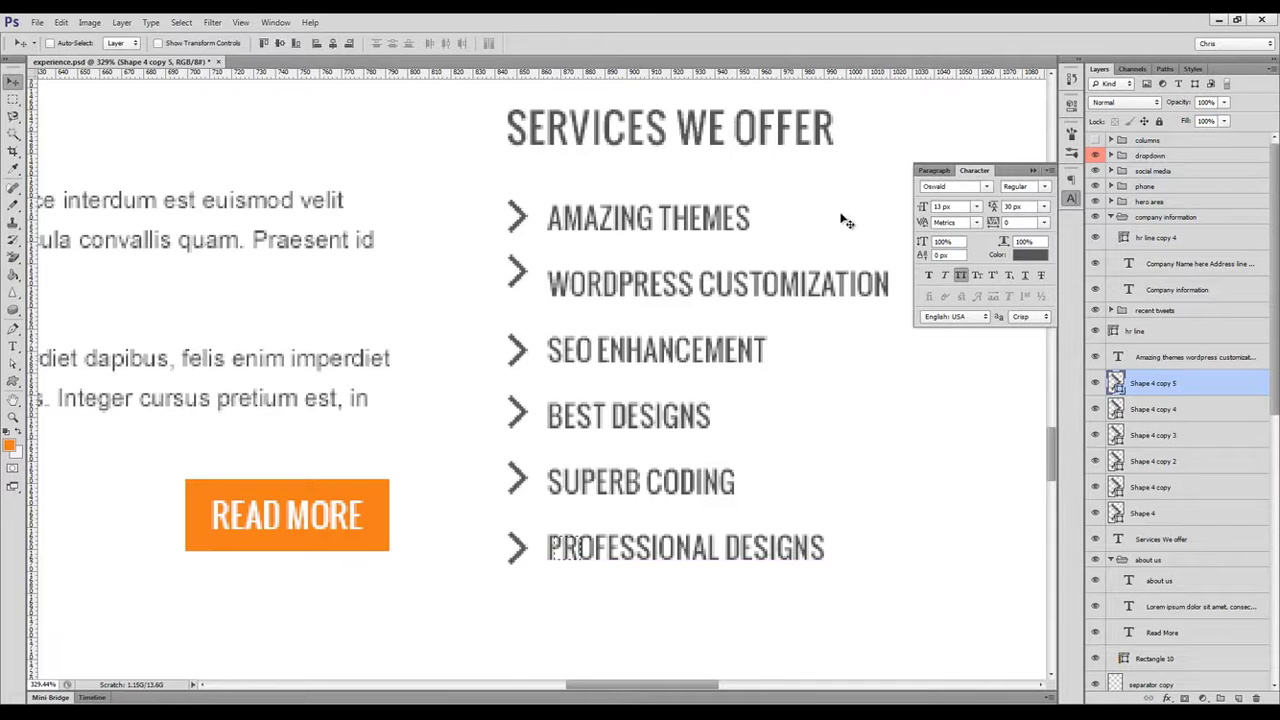
Group the six chevron shapes, name the group ">" and collapse all layer groups.
{"action": "left_click", "coordinate": [1150, 513], "text": "shift"}
{"action": "key", "text": "ctrl+g"}
{"action": "double_click", "coordinate": [1143, 377]}
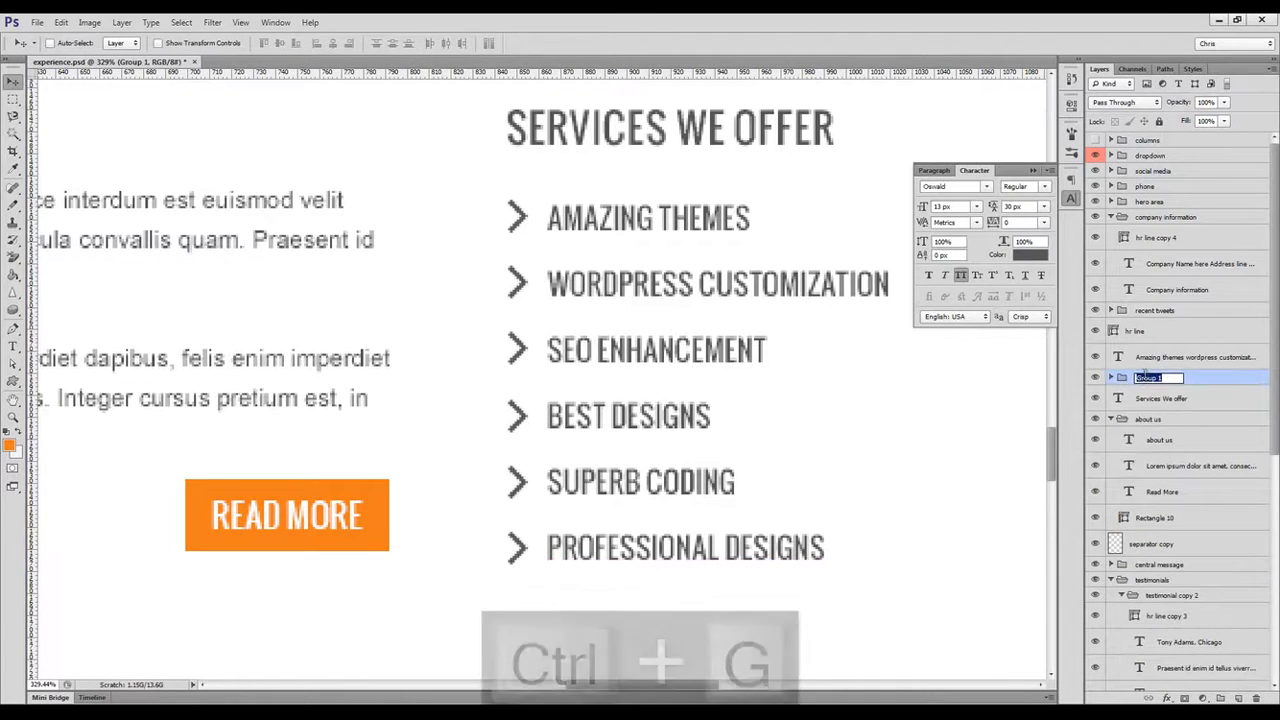
{"action": "left_click", "coordinate": [1111, 218], "text": "ctrl"}
Group the services heading, list and chevrons together and name the group "services we offer".
{"action": "left_click", "coordinate": [672, 316], "text": "ctrl+shift"}
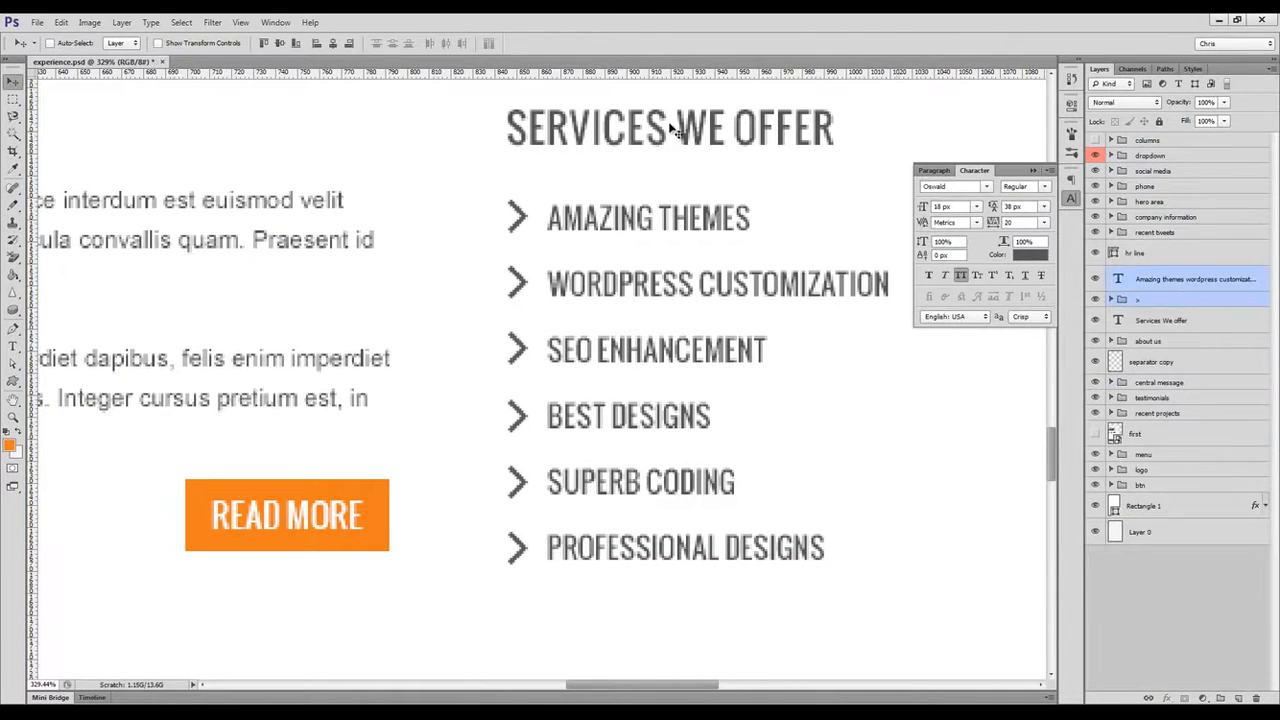
{"action": "left_click", "coordinate": [671, 125], "text": "ctrl+shift"}
{"action": "key", "text": "ctrl+g"}
{"action": "double_click", "coordinate": [1143, 274]}
{"action": "type", "text": "services we offer"}
{"action": "key", "text": "Return"}
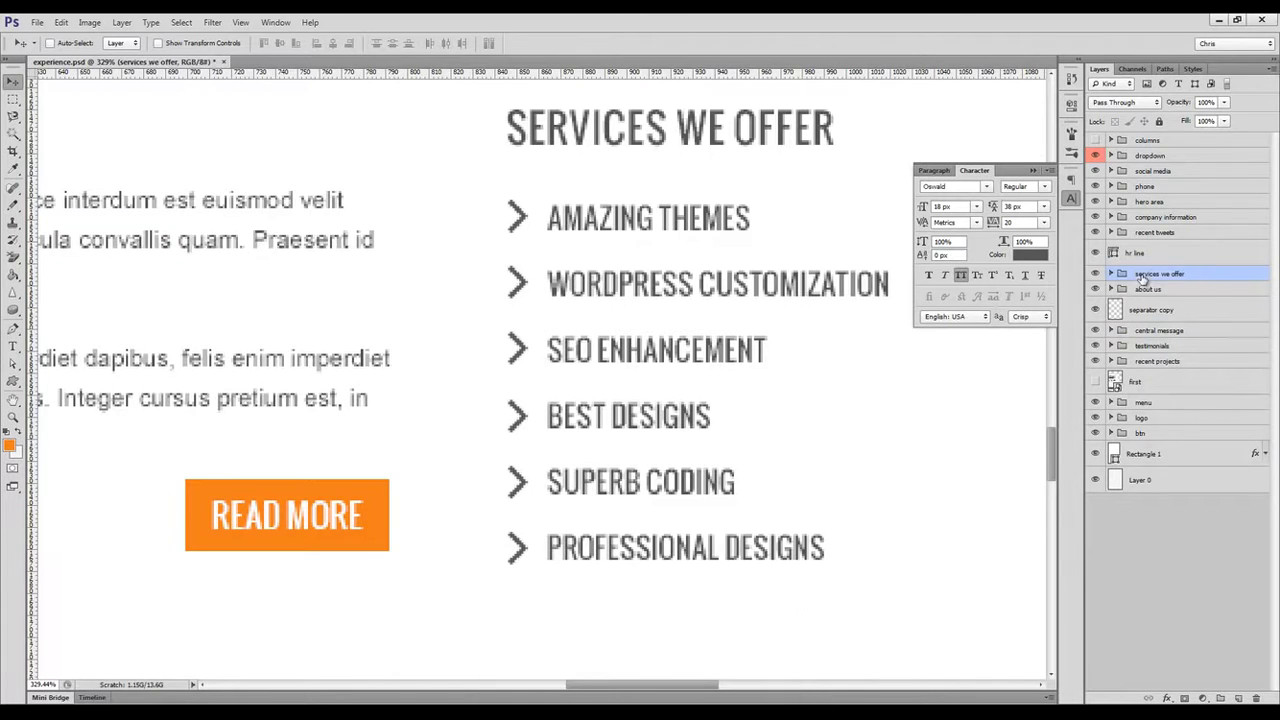
Duplicate the Services We Offer heading outside its group, align the copy under Company Information, and compare with the reference layout.
{"action": "key", "text": "ctrl+1"}
{"action": "left_click_drag", "start_coordinate": [643, 291], "coordinate": [612, 316]}
{"action": "left_click", "coordinate": [582, 322], "text": "ctrl"}
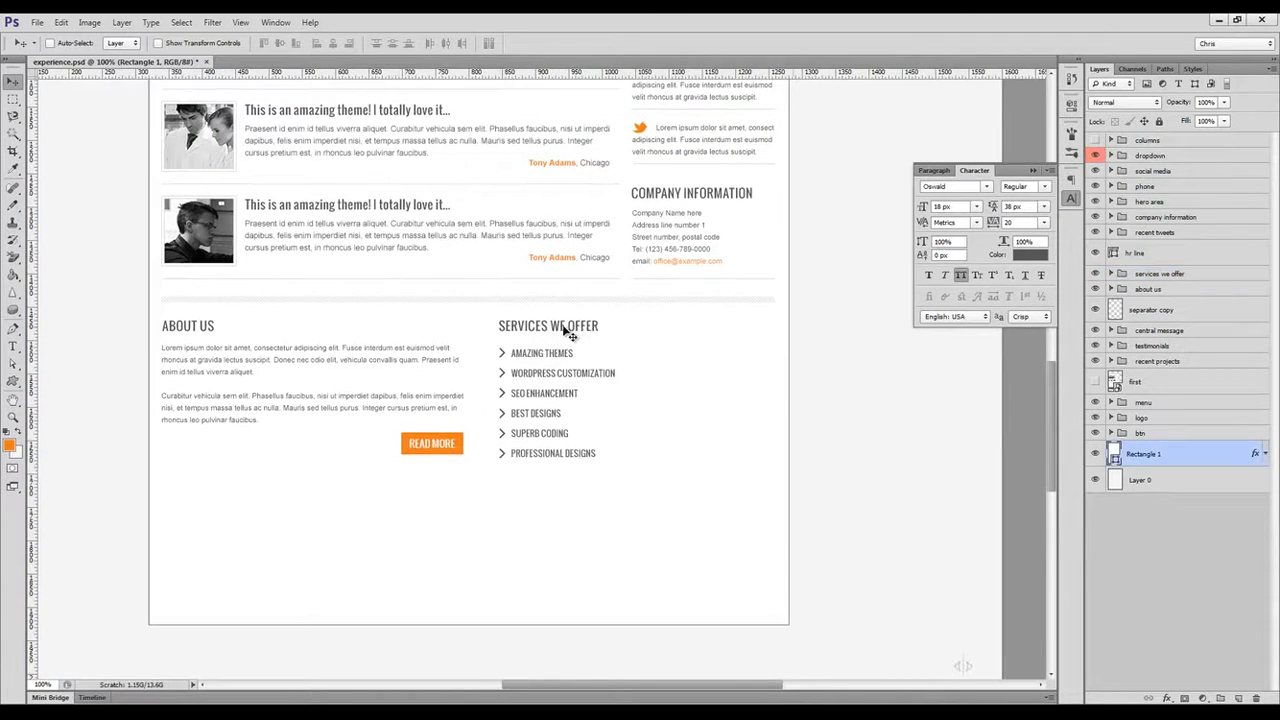
{"action": "left_click", "coordinate": [565, 328], "text": "ctrl"}
{"action": "left_click_drag", "start_coordinate": [1194, 328], "coordinate": [1172, 266]}
{"action": "left_click", "coordinate": [1111, 299]}
{"action": "left_click_drag", "start_coordinate": [592, 326], "coordinate": [725, 326]}
{"action": "key", "text": "alt+Tab"}
{"action": "key", "text": "alt+Tab"}
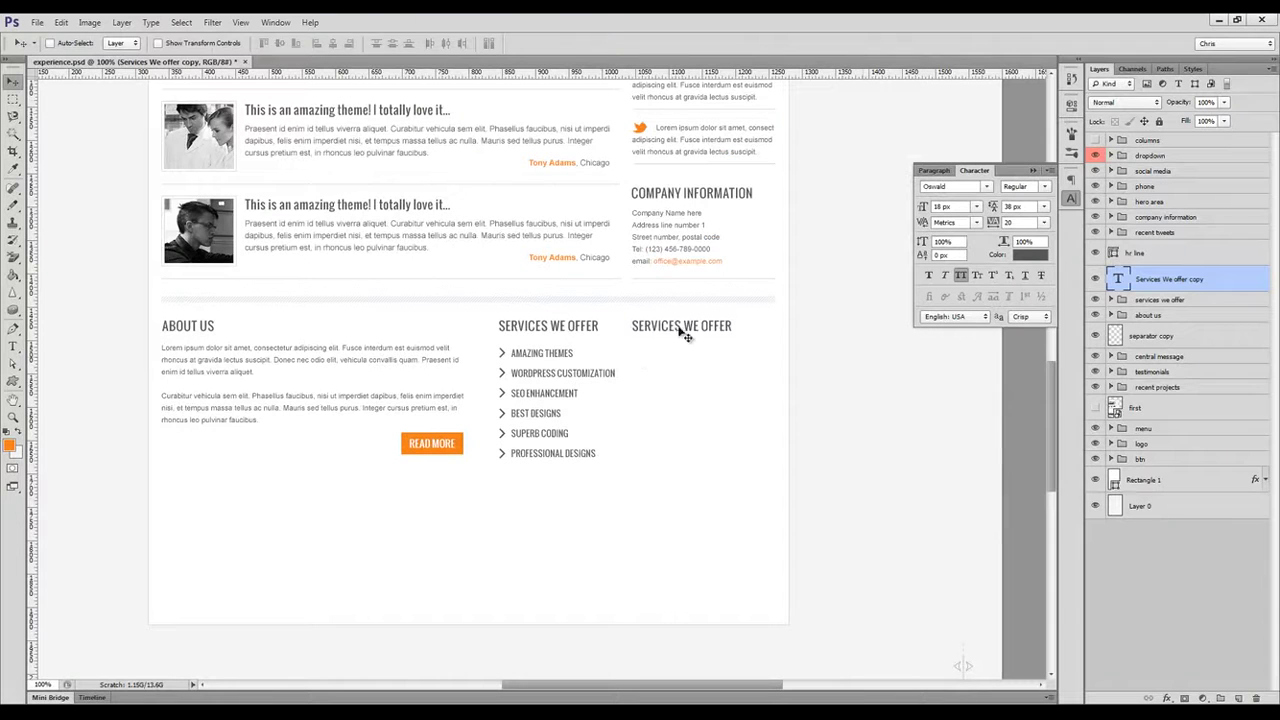
Change the duplicated heading's text to "Latest News".
{"action": "double_click", "coordinate": [680, 326]}
{"action": "type", "text": "Latest News"}
{"action": "key", "text": "ctrl+Return"}
{"action": "key", "text": "v"}
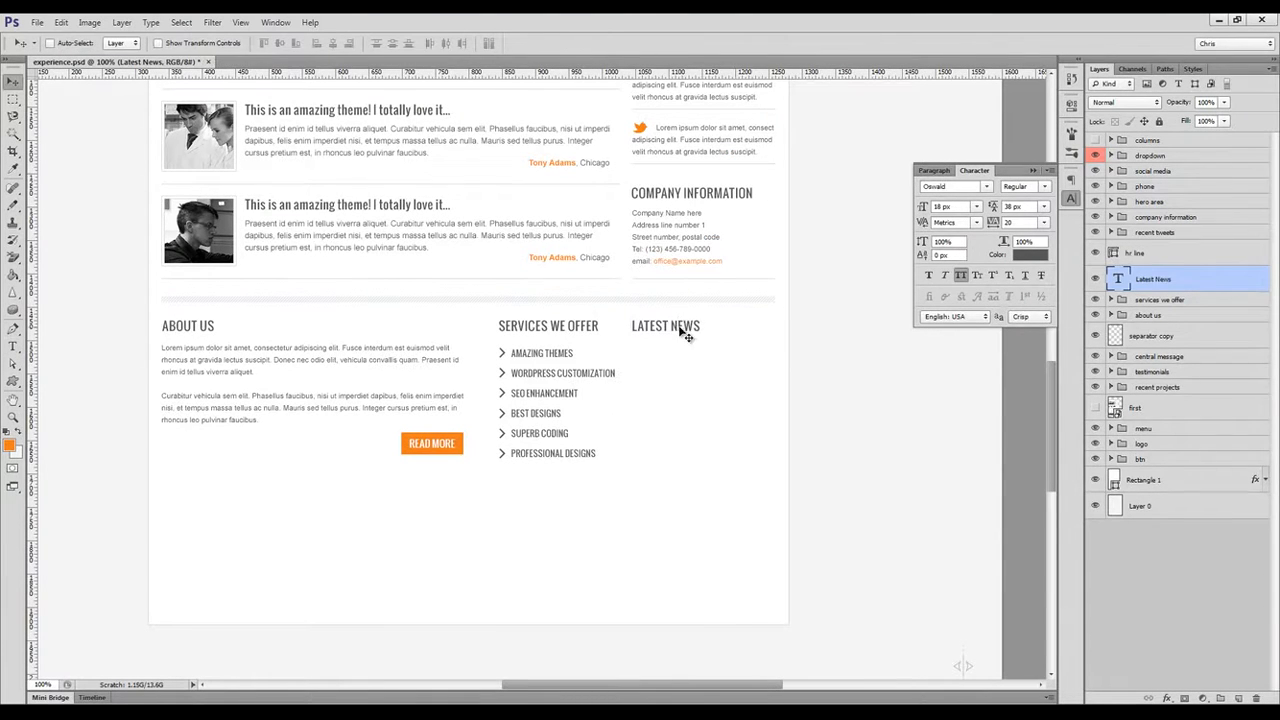
Duplicate the About Us paragraph below the Latest News heading and resize its text box to about 216 by 307 px.
{"action": "left_click", "coordinate": [361, 363], "text": "ctrl"}
{"action": "left_click_drag", "start_coordinate": [1180, 360], "coordinate": [1182, 292]}
{"action": "left_click_drag", "start_coordinate": [326, 367], "coordinate": [797, 370]}
{"action": "key", "text": "t"}
{"action": "left_click", "coordinate": [862, 409]}
{"action": "left_click_drag", "start_coordinate": [946, 445], "coordinate": [779, 552]}
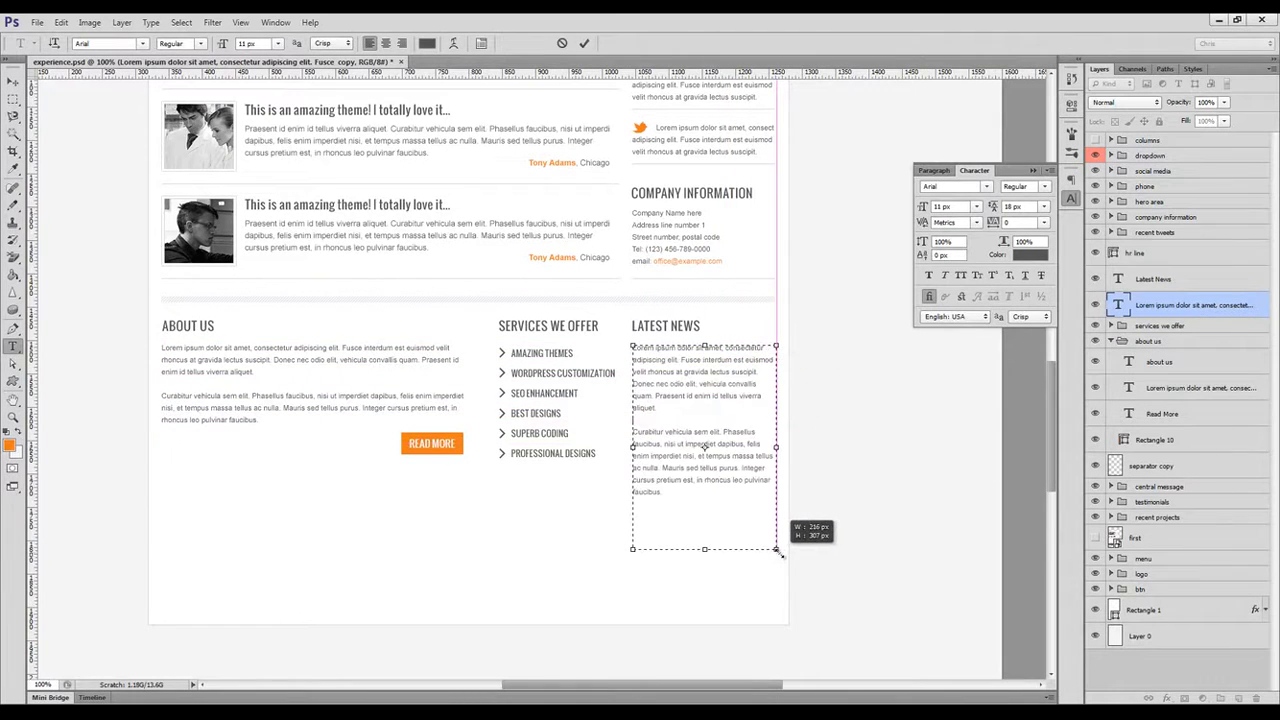
Shorten both Latest News paragraphs by deleting the text after "Mauris sed tellus purus" and after "Donec nec odio eli".
{"action": "left_click_drag", "start_coordinate": [740, 467], "coordinate": [662, 492]}
{"action": "key", "text": "BackSpace"}
{"action": "left_click_drag", "start_coordinate": [698, 384], "coordinate": [761, 396]}
{"action": "key", "text": "BackSpace"}
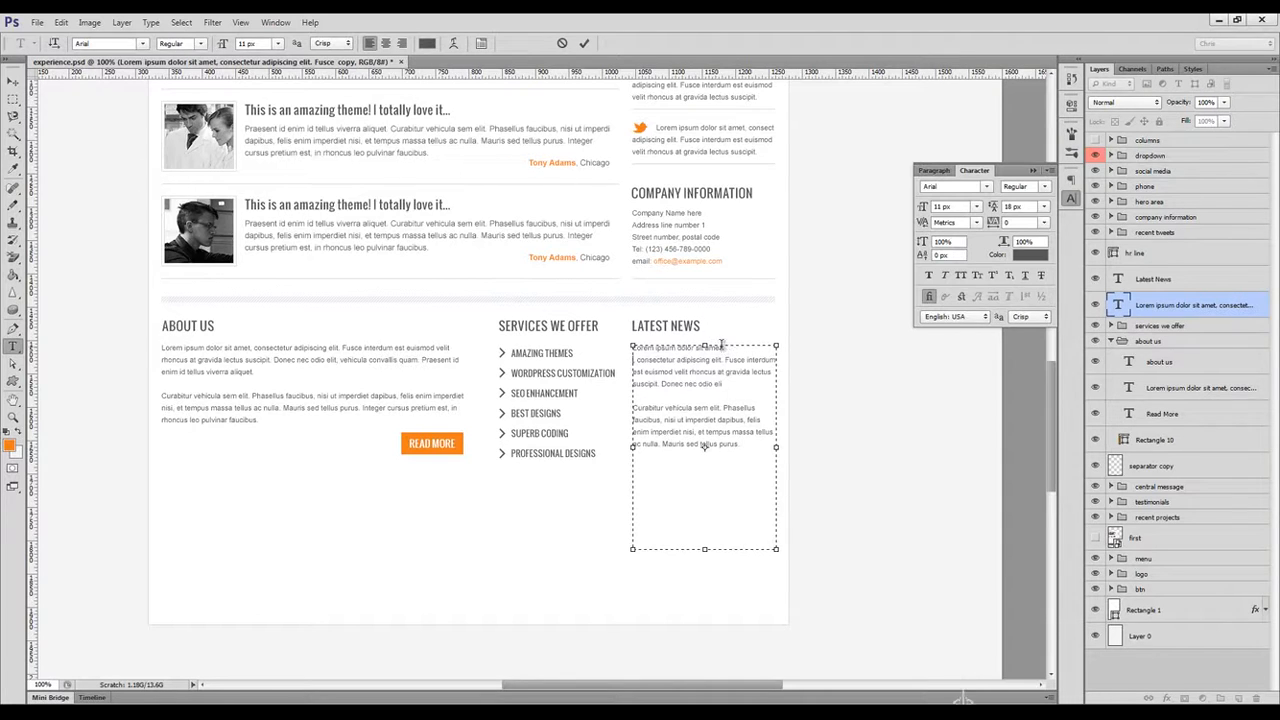
Format the first news title, "Lorem ipsum dolor sit amet", as 13 px Arial Bold in orange f07e1d.
{"action": "left_click", "coordinate": [966, 206]}
{"action": "key", "text": "Up"}
{"action": "key", "text": "Up"}
{"action": "left_click", "coordinate": [1016, 187]}
{"action": "key", "text": "Down"}
{"action": "key", "text": "Down"}
{"action": "left_click", "coordinate": [1030, 255]}
{"action": "left_click", "coordinate": [9, 442]}
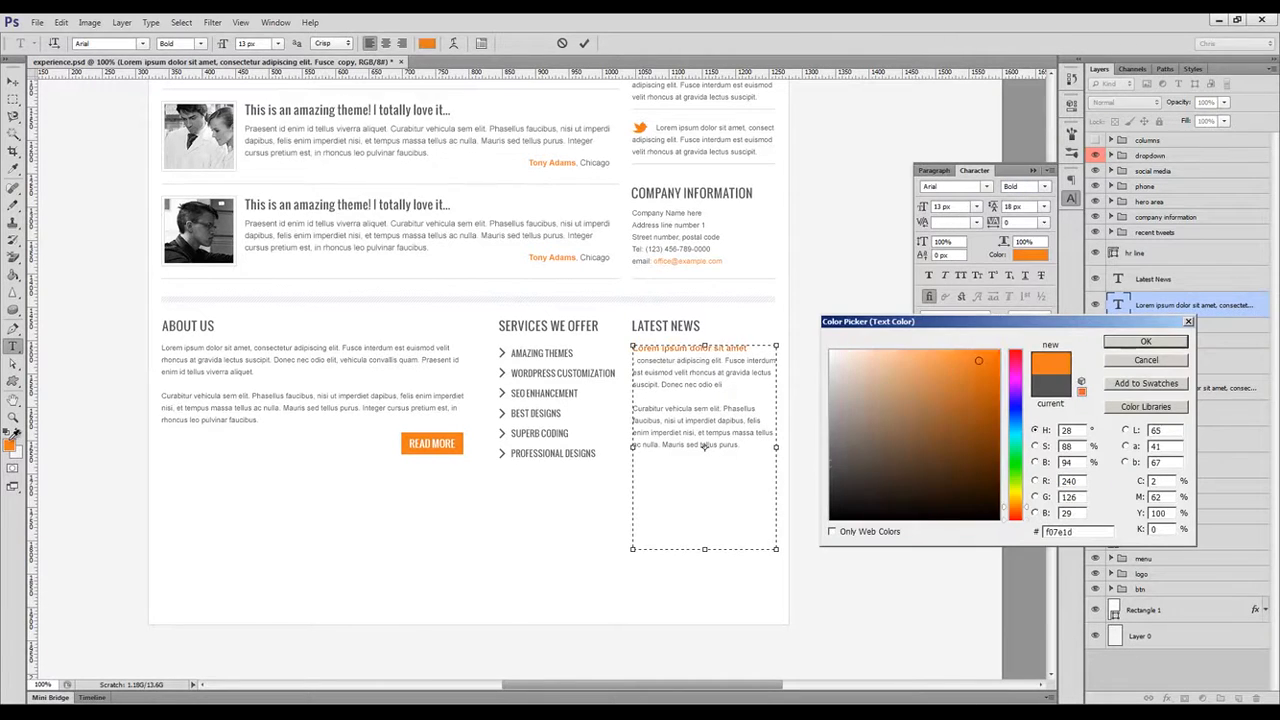
{"action": "left_click", "coordinate": [1143, 343]}
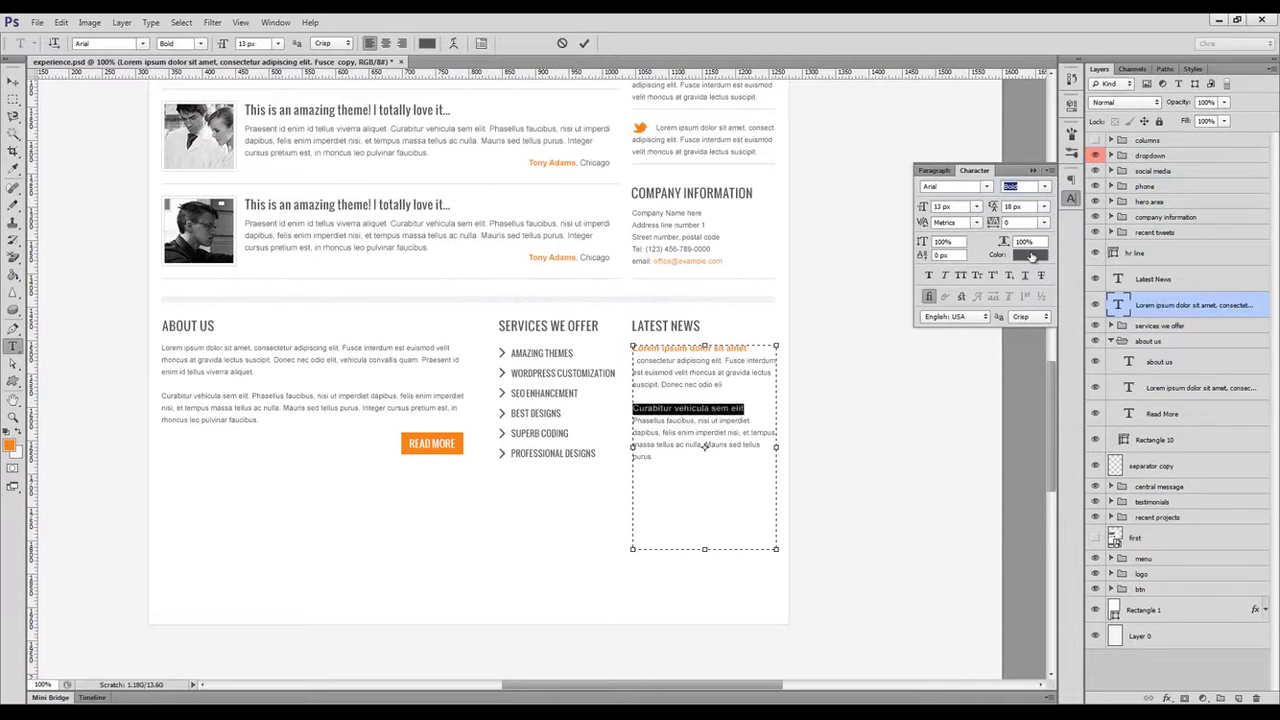
Color the second news title, "Curabitur vehicula sem elit", with the same orange as the first.
{"action": "left_click", "coordinate": [1031, 256]}
{"action": "left_click", "coordinate": [9, 442]}
{"action": "left_click", "coordinate": [1143, 340]}
{"action": "key", "text": "ctrl+Return"}
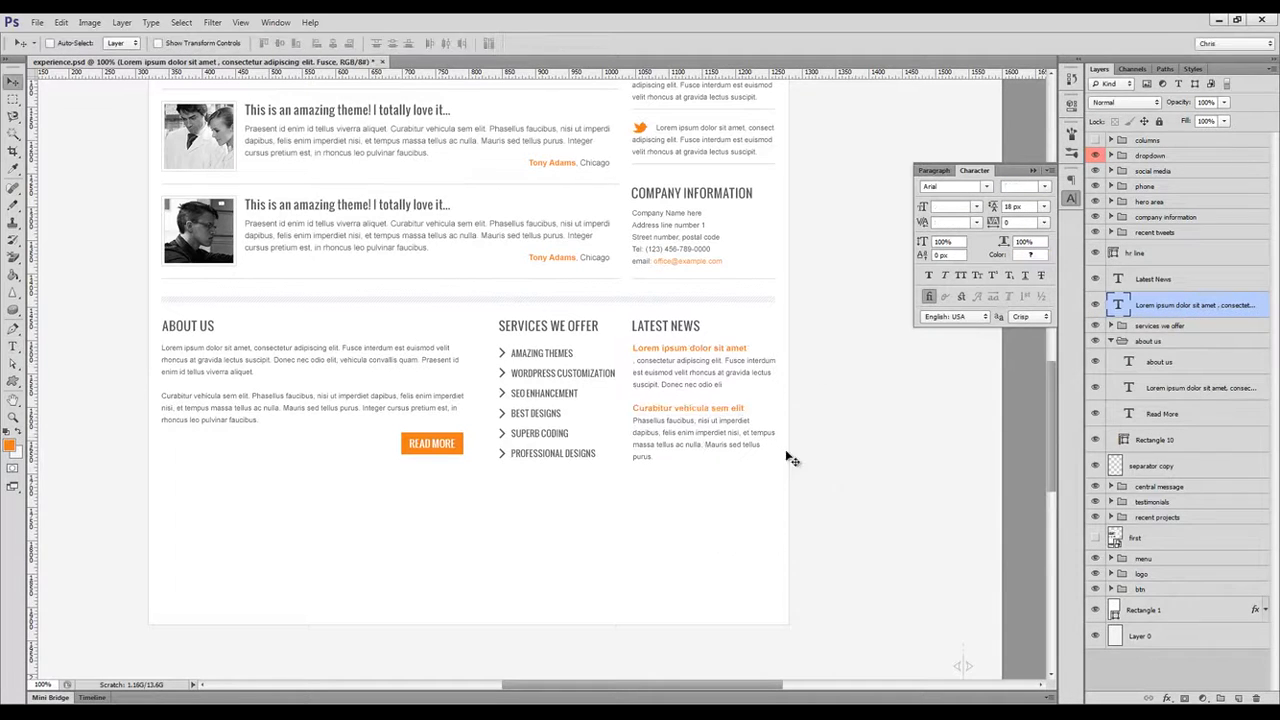
Shorten the second news paragraph so it ends with "Mauris sed", and check the reference layout.
{"action": "key", "text": "t"}
{"action": "key", "text": "Return"}
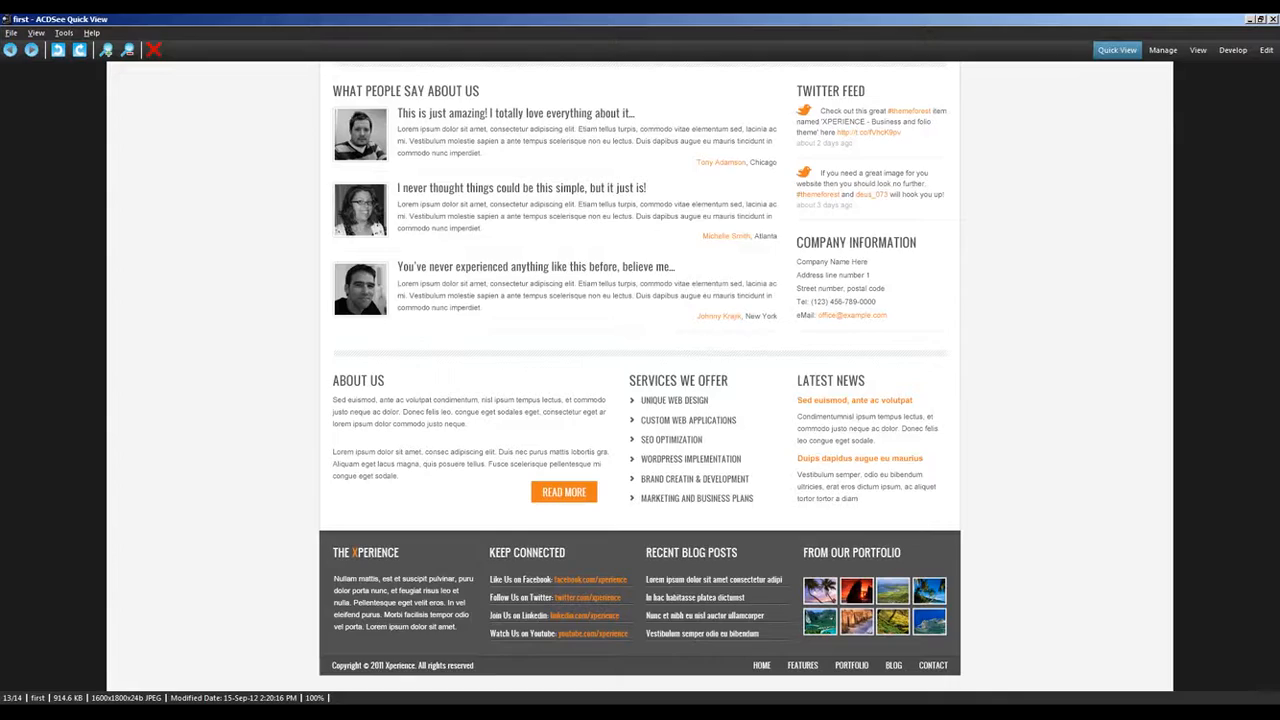
{"action": "key", "text": "ctrl+Return"}
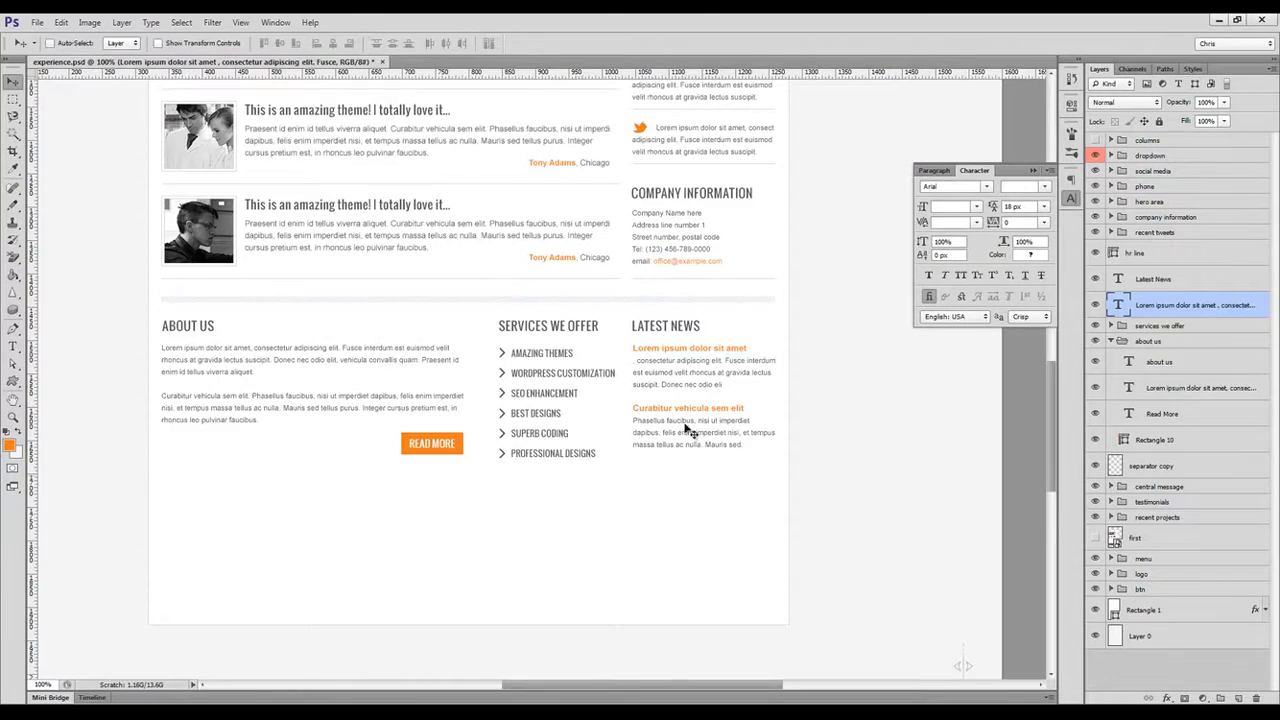
Remove the leading comma from the first news paragraph, start it with a capital "Consectetur", and check the footer in the reference layout.
{"action": "key", "text": "t"}
{"action": "scroll", "coordinate": [643, 362], "scroll_direction": "up", "scroll_amount": 5}
{"action": "left_click_drag", "start_coordinate": [616, 363], "coordinate": [639, 368]}
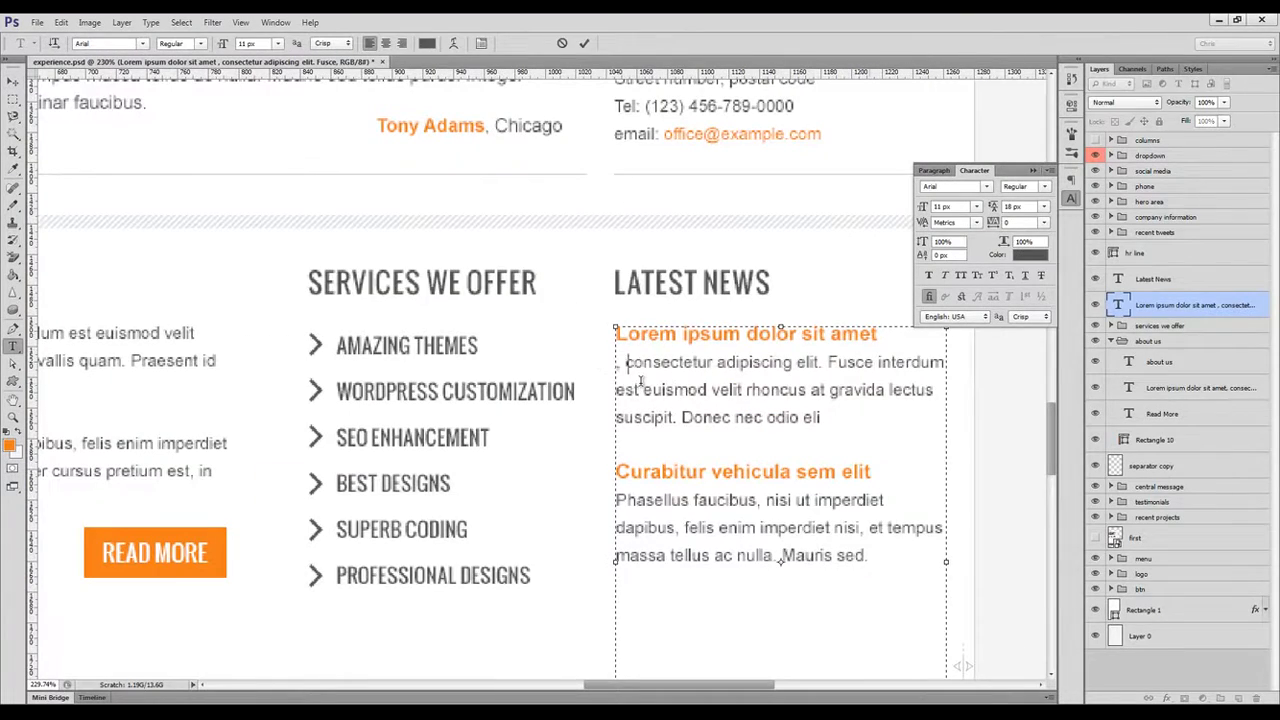
{"action": "type", "text": "C"}
{"action": "key", "text": "ctrl+Return"}
{"action": "key", "text": "ctrl+1"}
{"action": "left_click", "coordinate": [678, 400]}
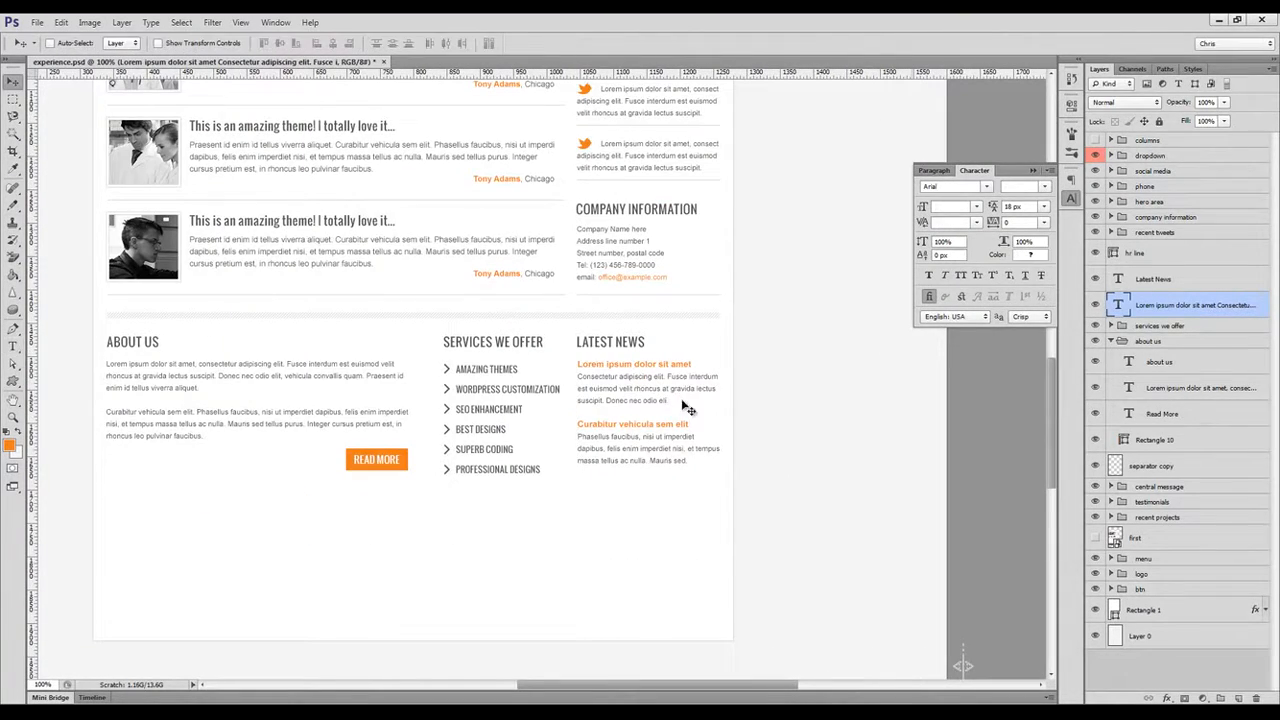
{"action": "left_click_drag", "start_coordinate": [723, 442], "coordinate": [774, 460]}
{"action": "key", "text": "ctrl+Return"}
{"action": "key", "text": "v"}
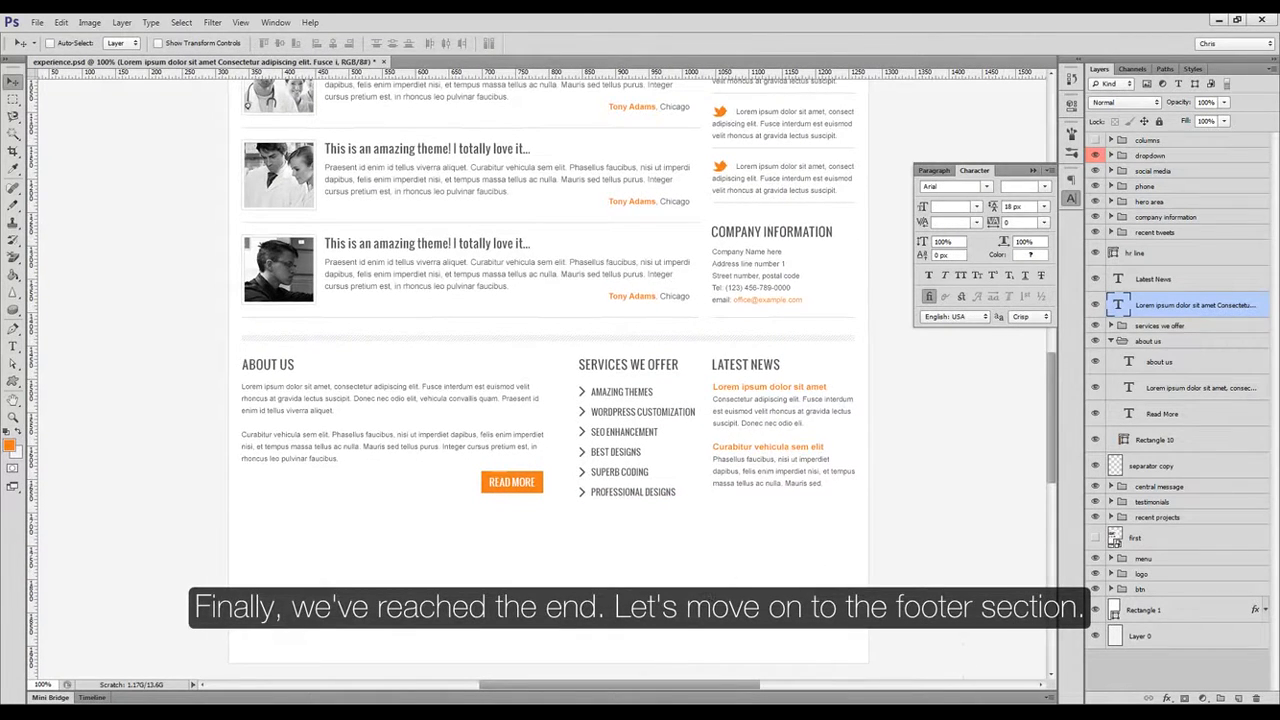
{"action": "key", "text": "alt+Tab"}
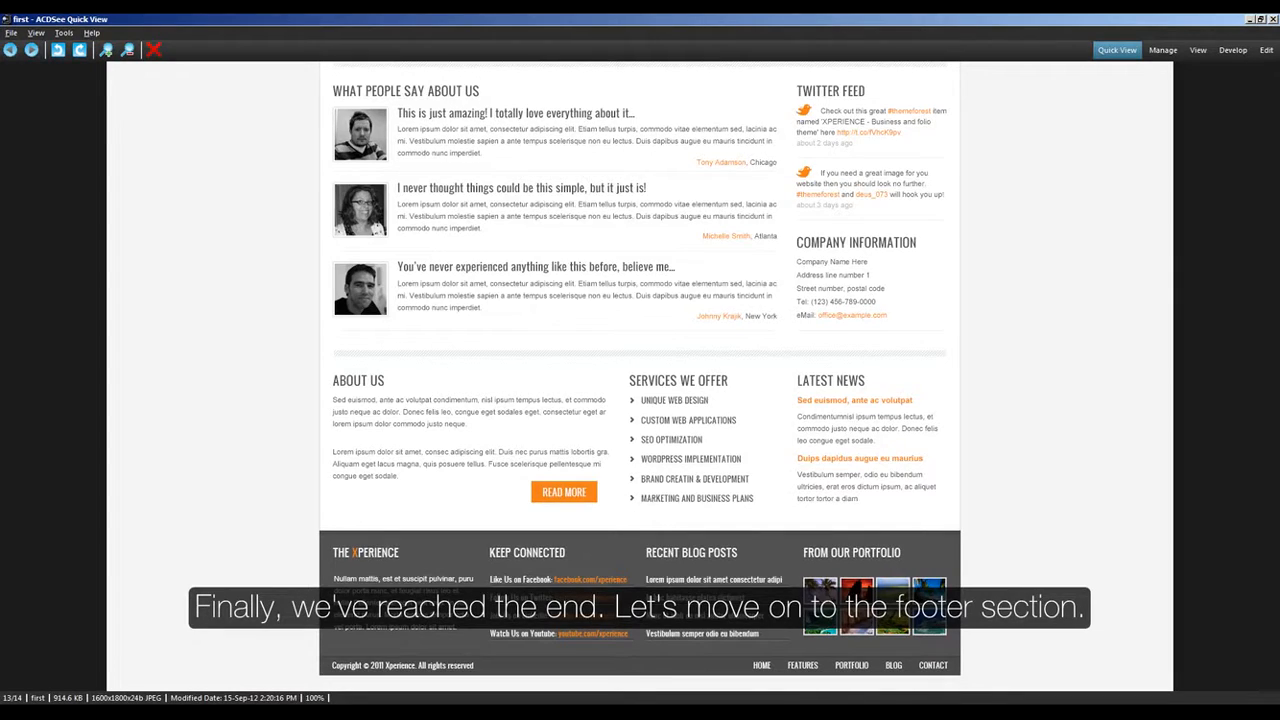
{"action": "key", "text": "alt+Tab"}
Group the Latest News heading and text layers into a group named "latest news".
{"action": "scroll", "coordinate": [655, 531], "scroll_direction": "down", "scroll_amount": 1}
{"action": "left_click", "coordinate": [1071, 199]}
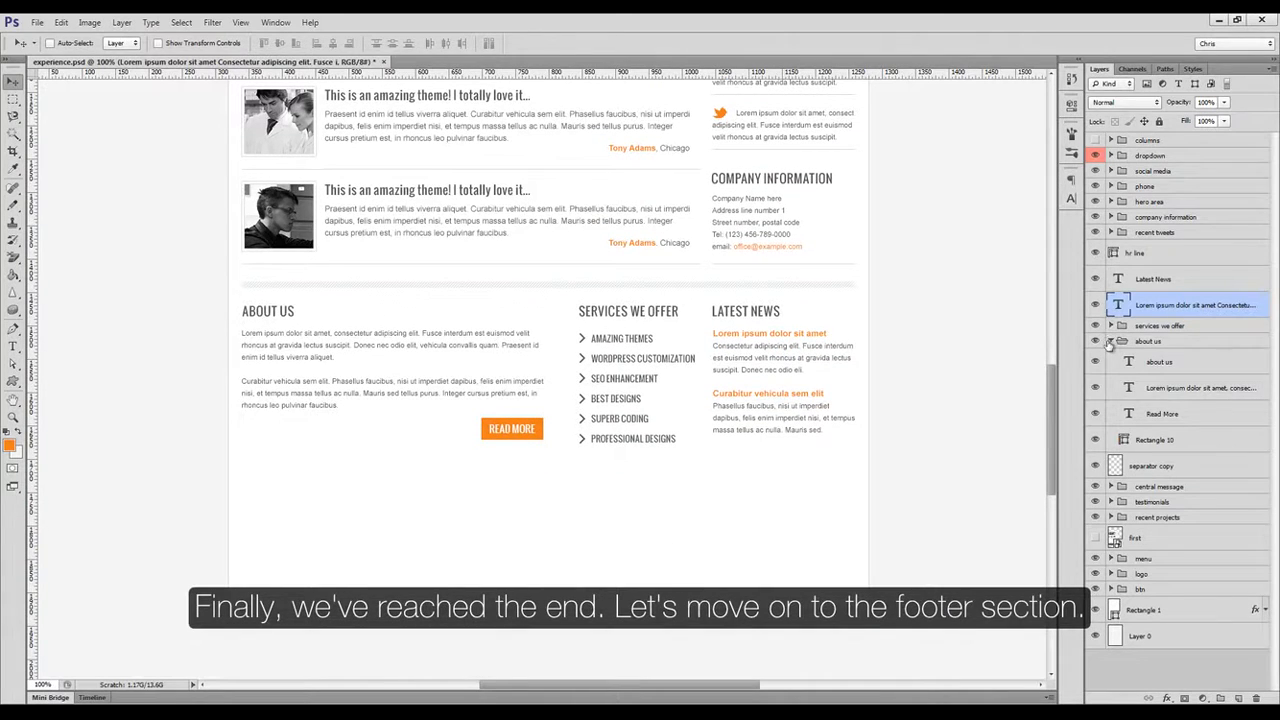
{"action": "left_click", "coordinate": [1105, 341]}
{"action": "left_click", "coordinate": [1111, 341]}
{"action": "left_click", "coordinate": [763, 330], "text": "ctrl"}
{"action": "key", "text": "ctrl+g"}
{"action": "double_click", "coordinate": [1151, 274]}
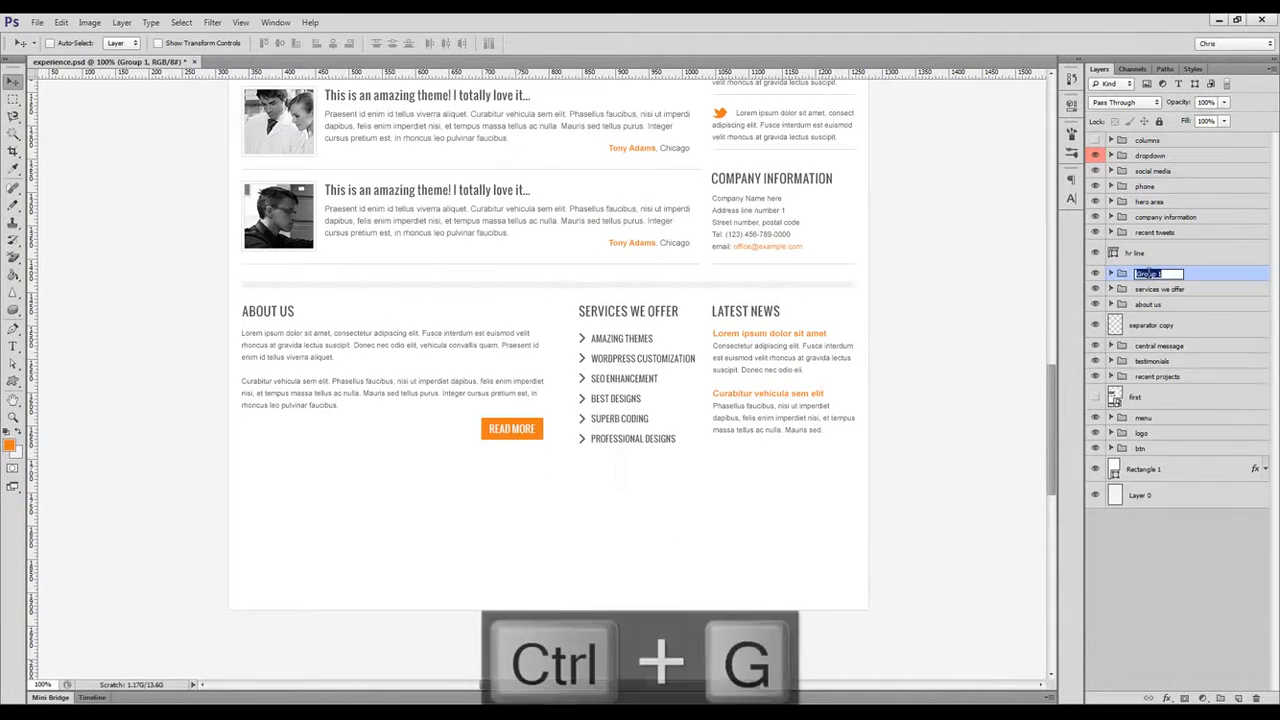
{"action": "type", "text": "latest news"}
{"action": "key", "text": "Return"}
Widen the About Us paragraph's text box slightly toward the Services We Offer column.
{"action": "key", "text": "t"}
{"action": "left_click", "coordinate": [528, 361]}
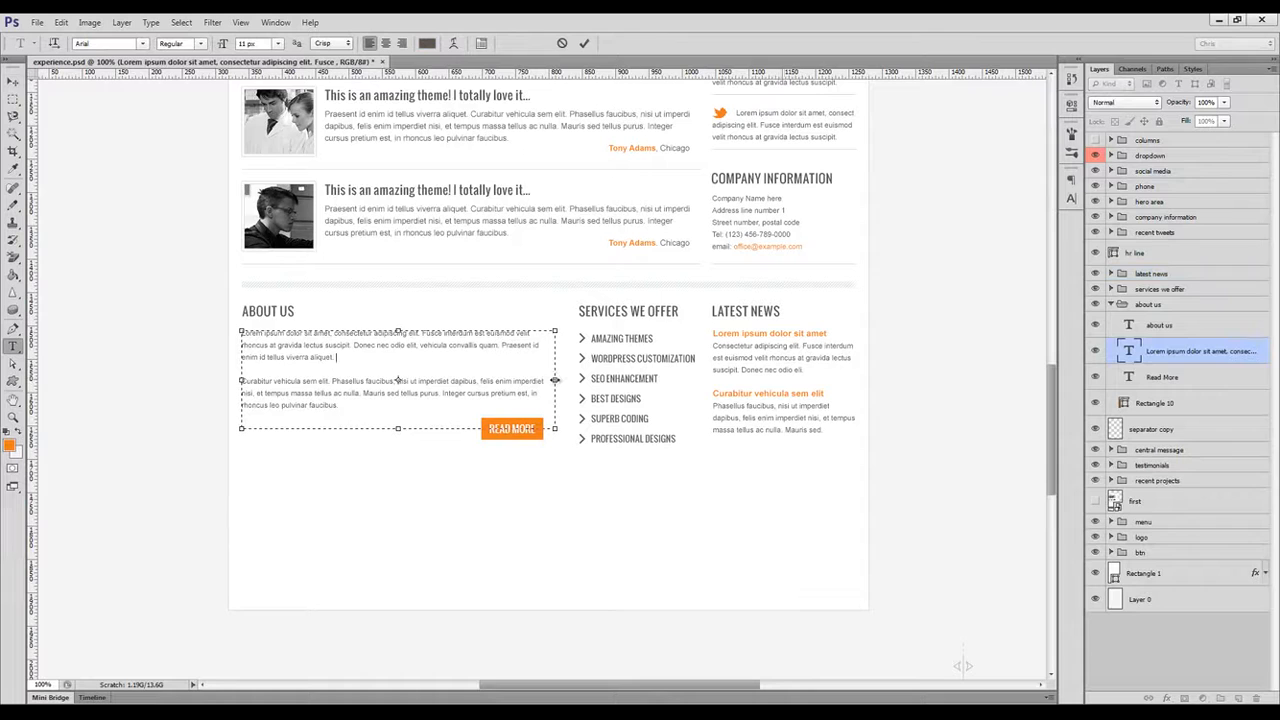
{"action": "left_click_drag", "start_coordinate": [556, 380], "coordinate": [565, 380]}
{"action": "key", "text": "ctrl+Return"}
{"action": "key", "text": "v"}
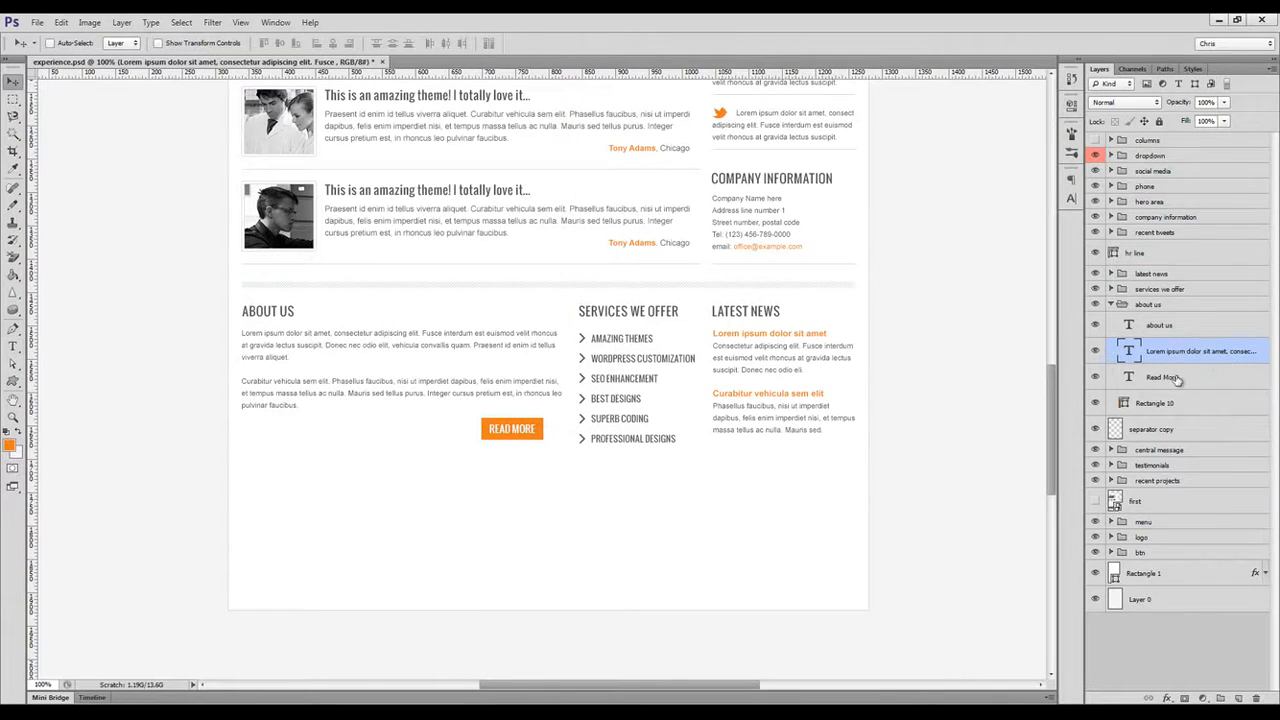
Shift the Read More button right to align with the About Us text edge, and group its layers as "btn".
{"action": "left_click", "coordinate": [1176, 379]}
{"action": "left_click", "coordinate": [1174, 402], "text": "shift"}
{"action": "left_click_drag", "start_coordinate": [669, 426], "coordinate": [688, 426]}
{"action": "key", "text": "ctrl+g"}
{"action": "double_click", "coordinate": [1156, 372]}
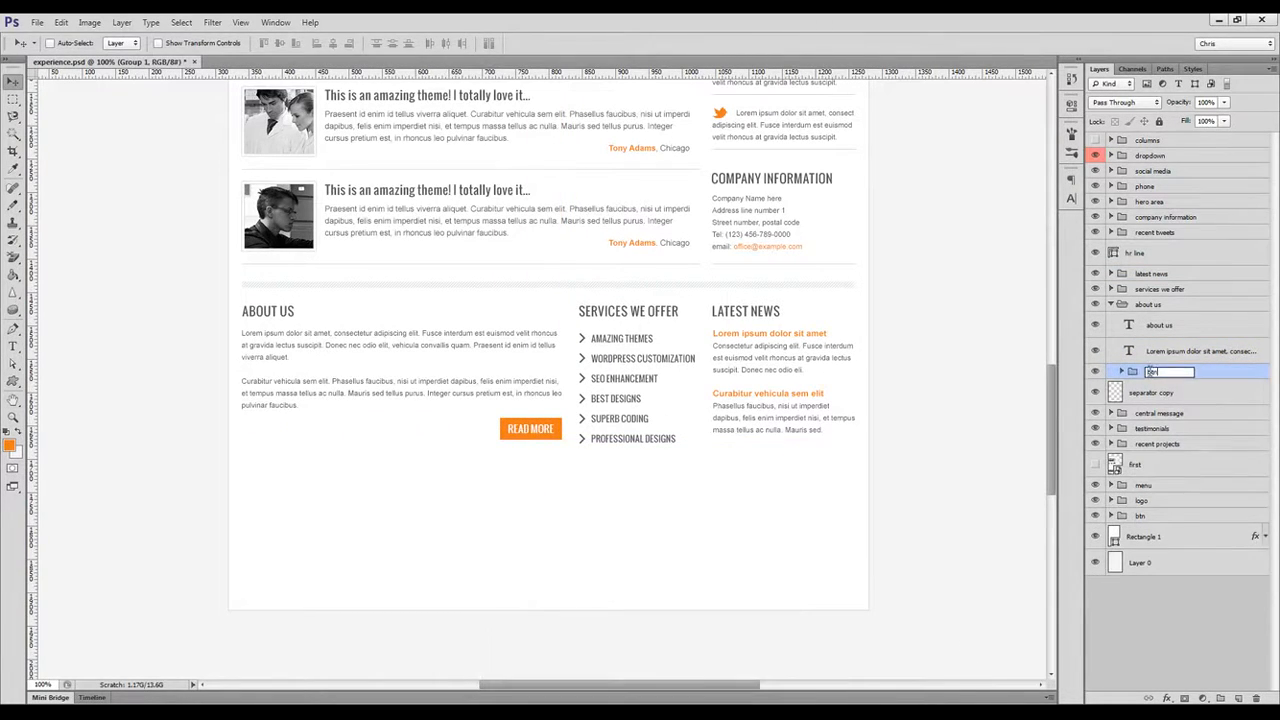
{"action": "type", "text": "btn"}
{"action": "key", "text": "Return"}
{"action": "left_click", "coordinate": [1112, 305]}
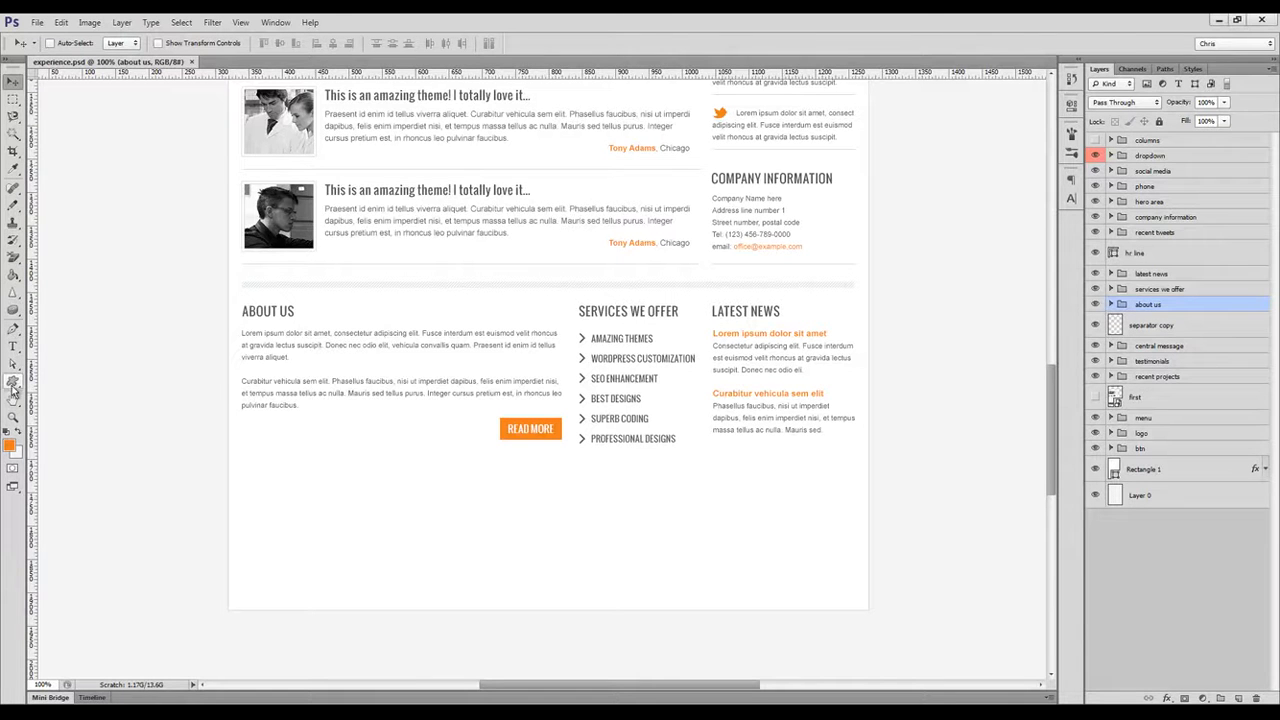
Draw a footer rectangle about 961 × 231 px across the page bottom and shift it slightly down from the columns.
{"action": "left_click_drag", "start_coordinate": [13, 388], "coordinate": [60, 378]}
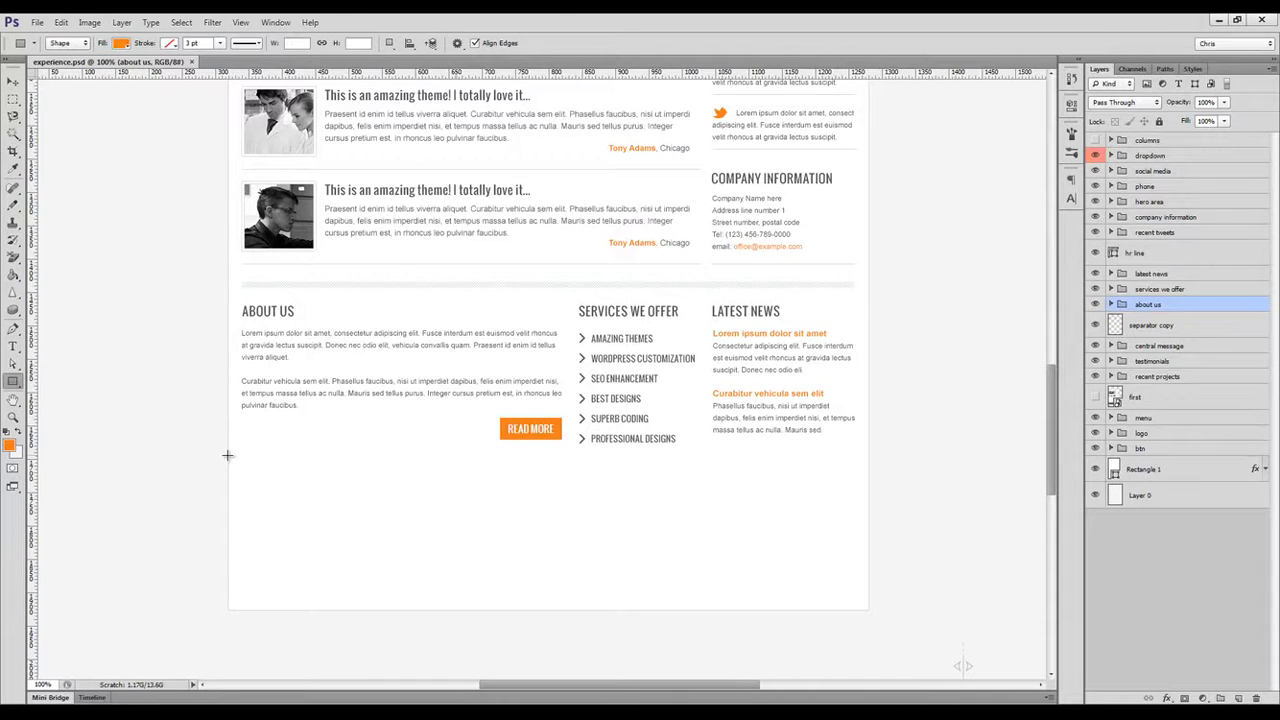
{"action": "left_click_drag", "start_coordinate": [228, 455], "coordinate": [868, 608]}
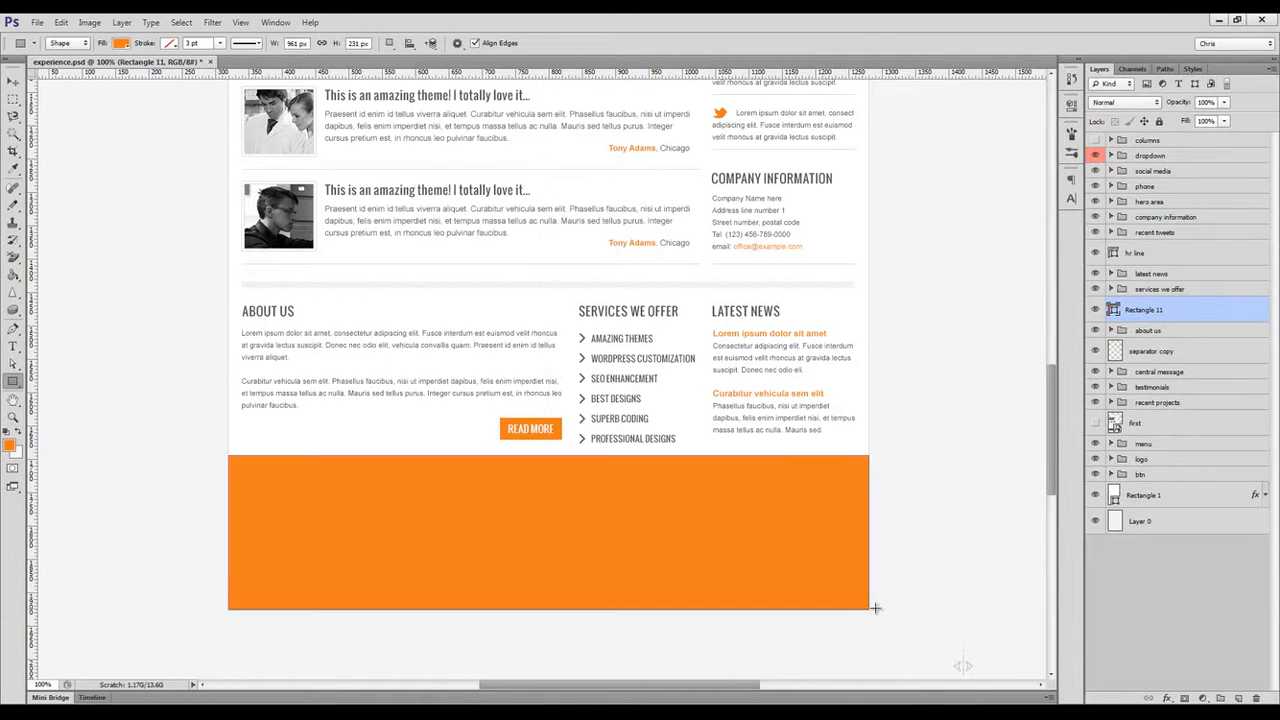
{"action": "key", "text": "v"}
{"action": "left_click_drag", "start_coordinate": [763, 529], "coordinate": [763, 546]}
Apply a Pattern Overlay with a dark gray pattern to the footer rectangle and lower the overlay's opacity to about 70%.
{"action": "left_click", "coordinate": [1172, 697]}
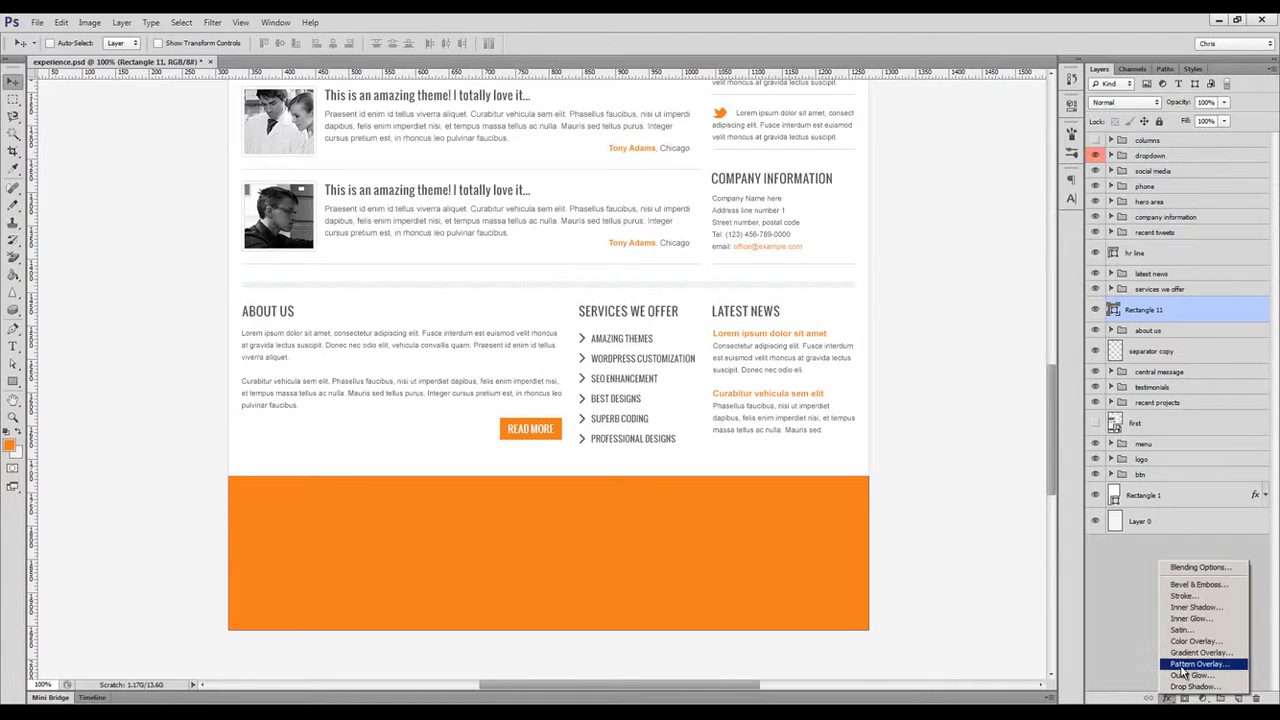
{"action": "left_click", "coordinate": [1181, 664]}
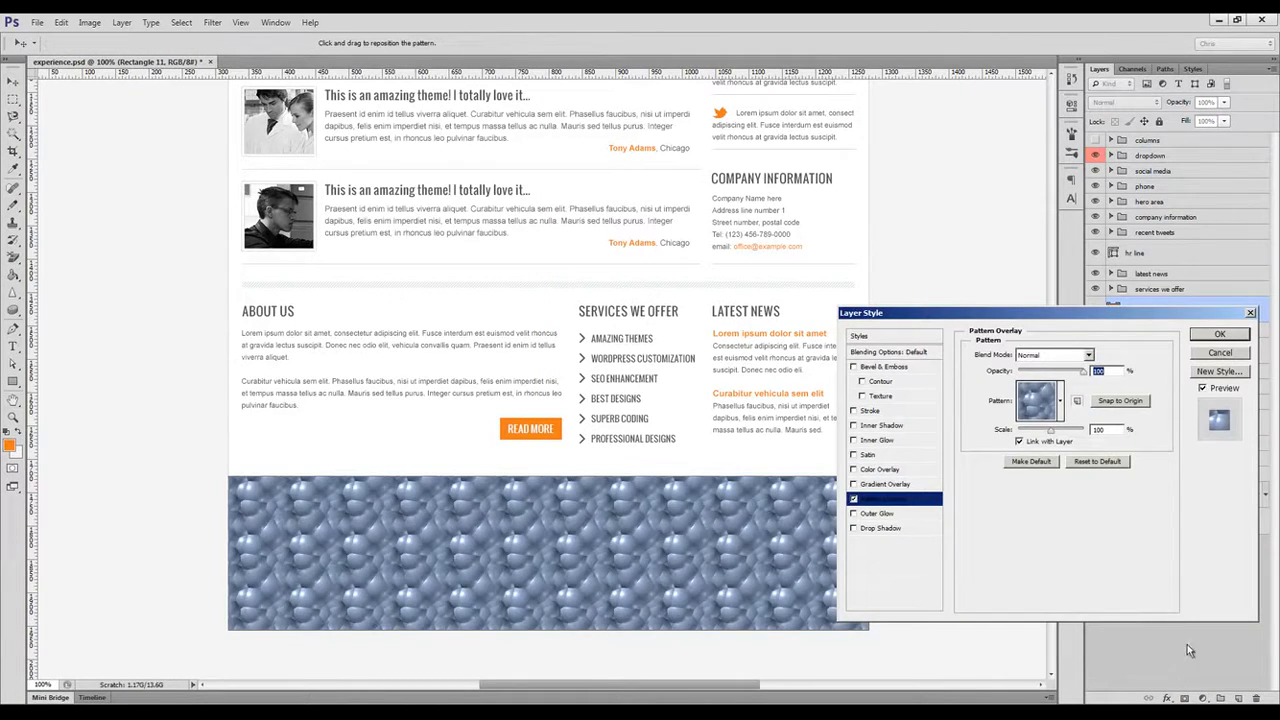
{"action": "left_click", "coordinate": [1061, 402]}
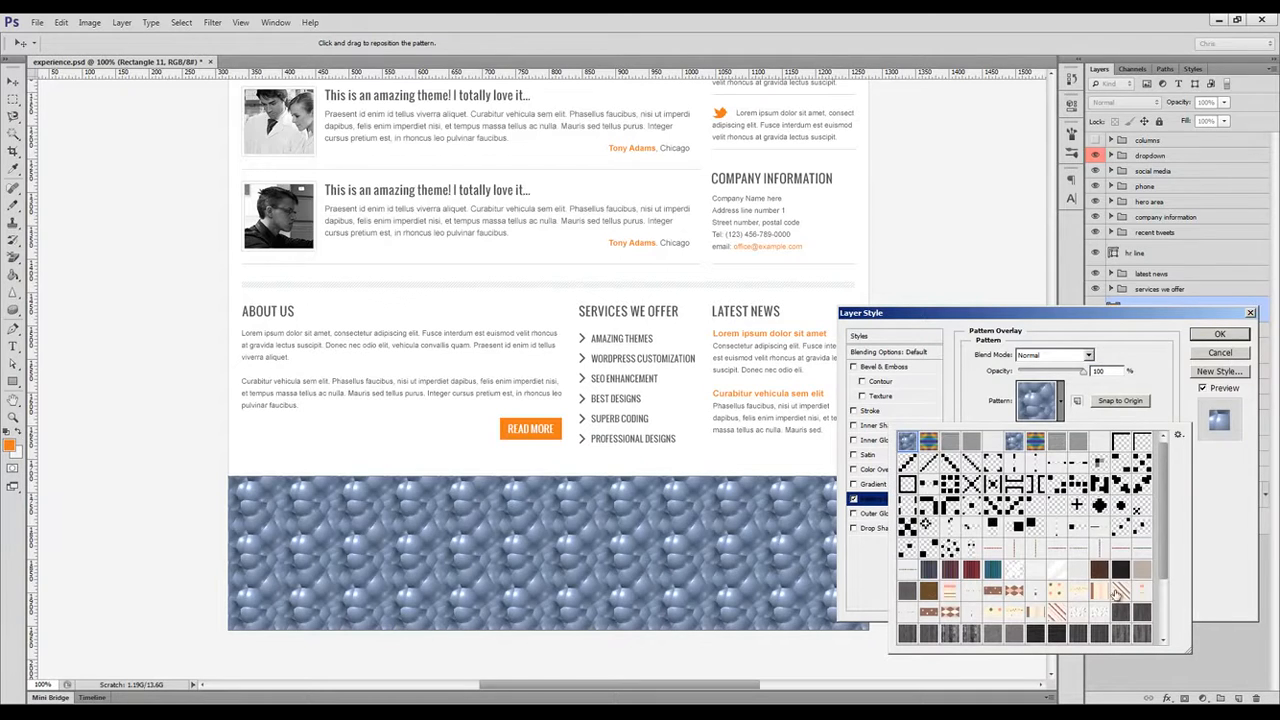
{"action": "left_click", "coordinate": [1120, 570]}
{"action": "scroll", "coordinate": [1121, 573], "scroll_direction": "down", "scroll_amount": 2}
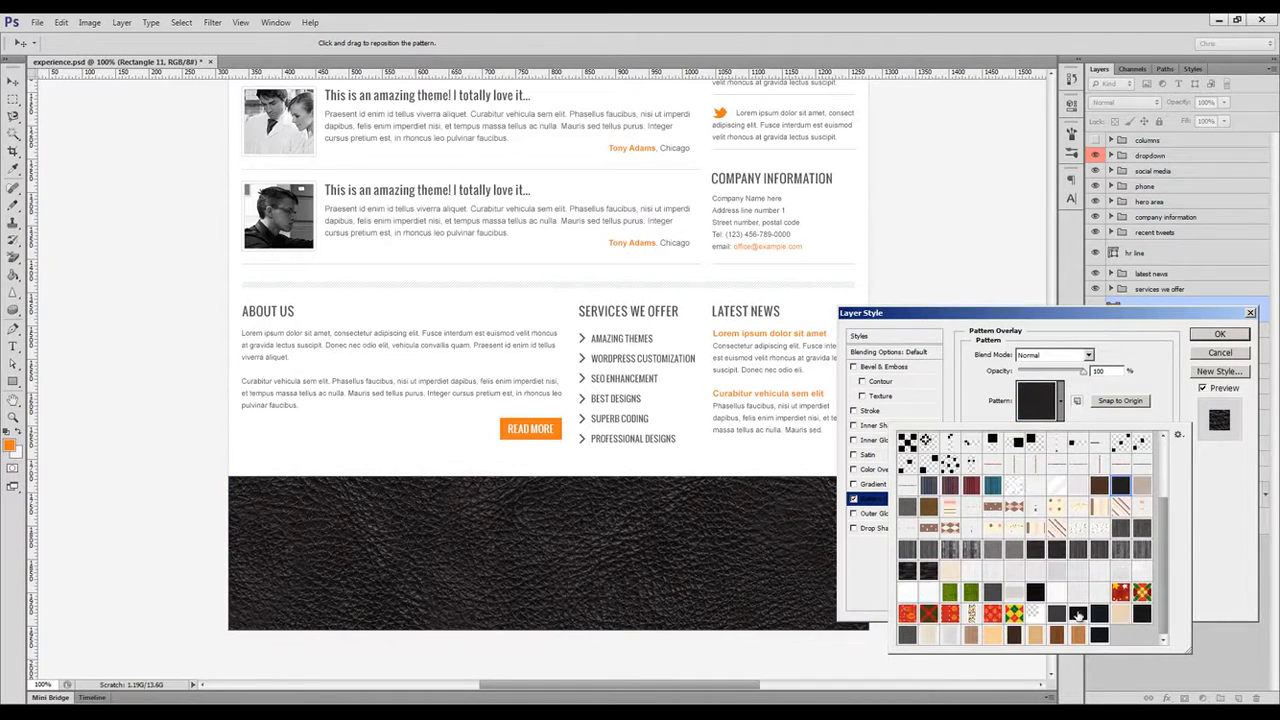
{"action": "left_click", "coordinate": [1078, 614]}
{"action": "left_click", "coordinate": [1057, 614]}
{"action": "left_click", "coordinate": [992, 380]}
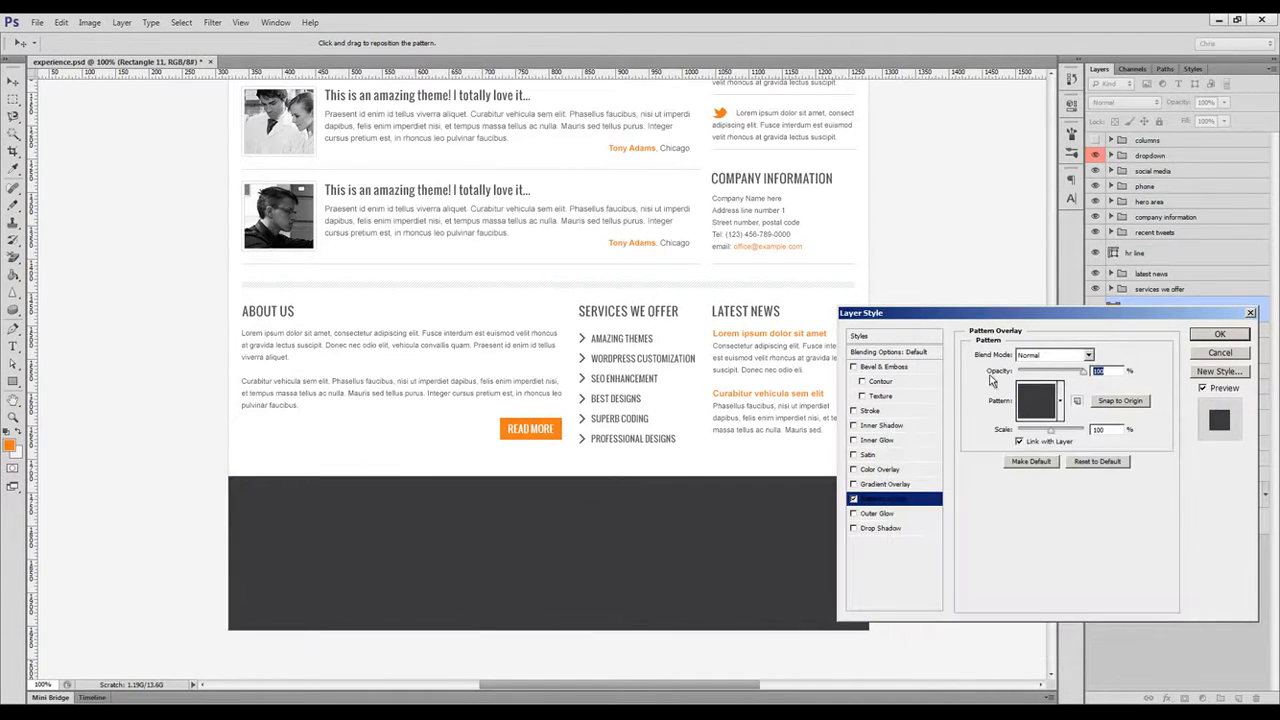
{"action": "left_click_drag", "start_coordinate": [1072, 373], "coordinate": [1066, 369]}
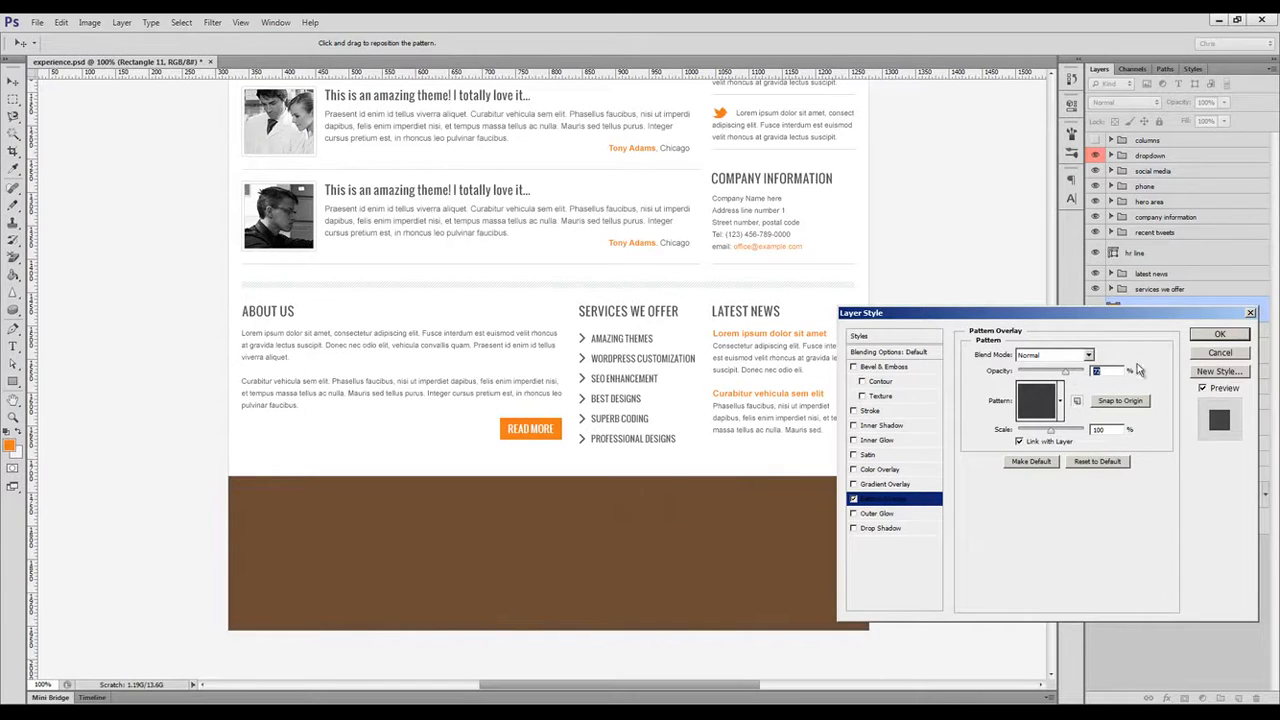
{"action": "left_click", "coordinate": [1219, 336]}
Change the footer rectangle's fill color to white ffffff and collapse its effects list.
{"action": "double_click", "coordinate": [1113, 309]}
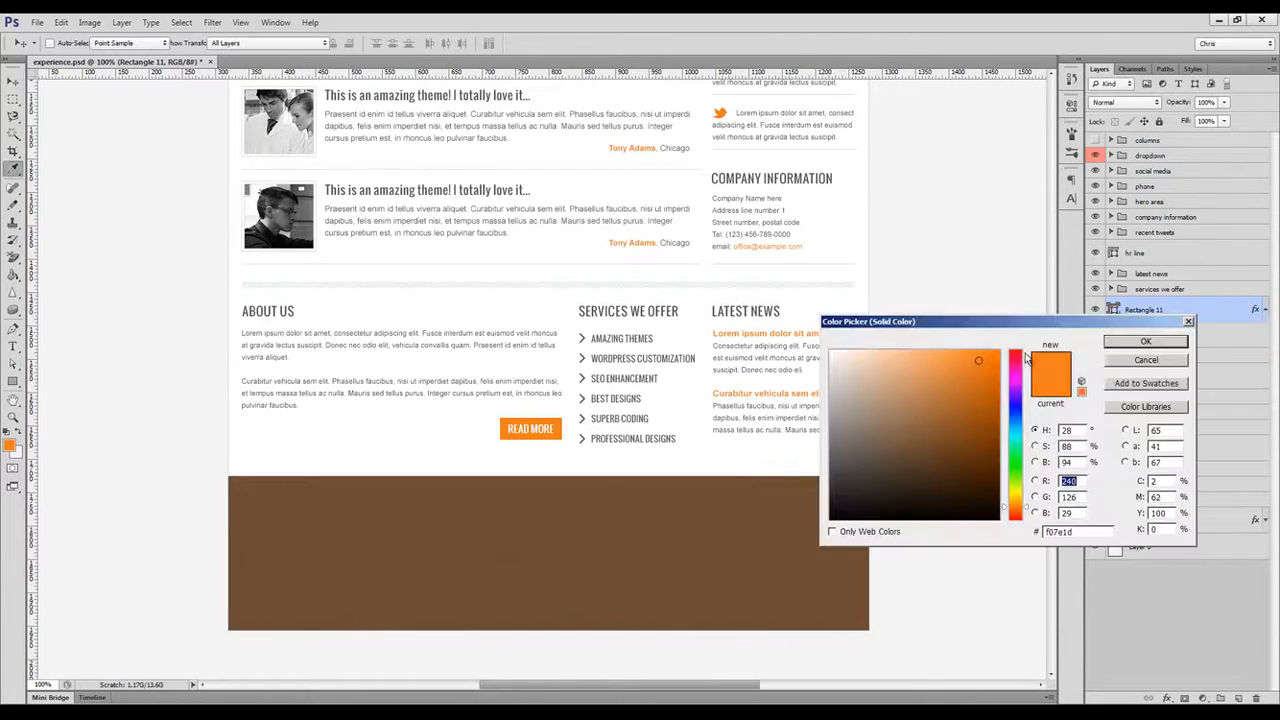
{"action": "left_click", "coordinate": [758, 297]}
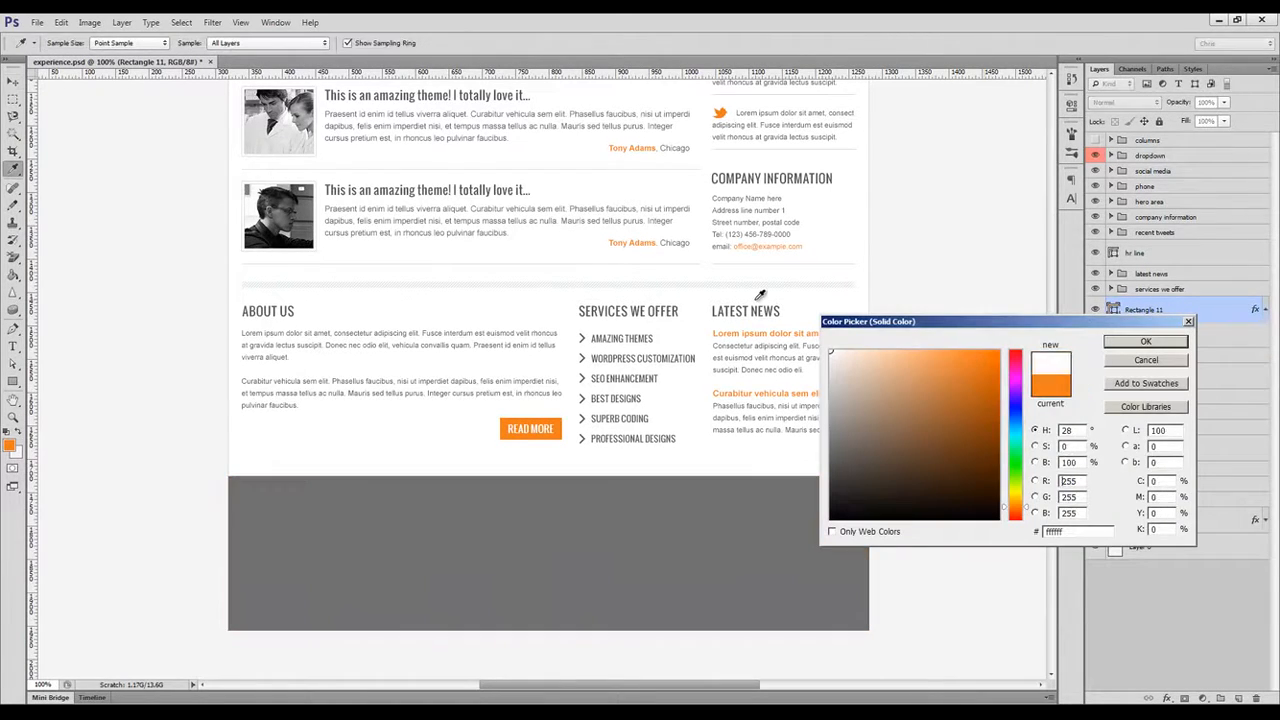
{"action": "left_click", "coordinate": [1140, 343]}
{"action": "left_click", "coordinate": [1266, 312]}
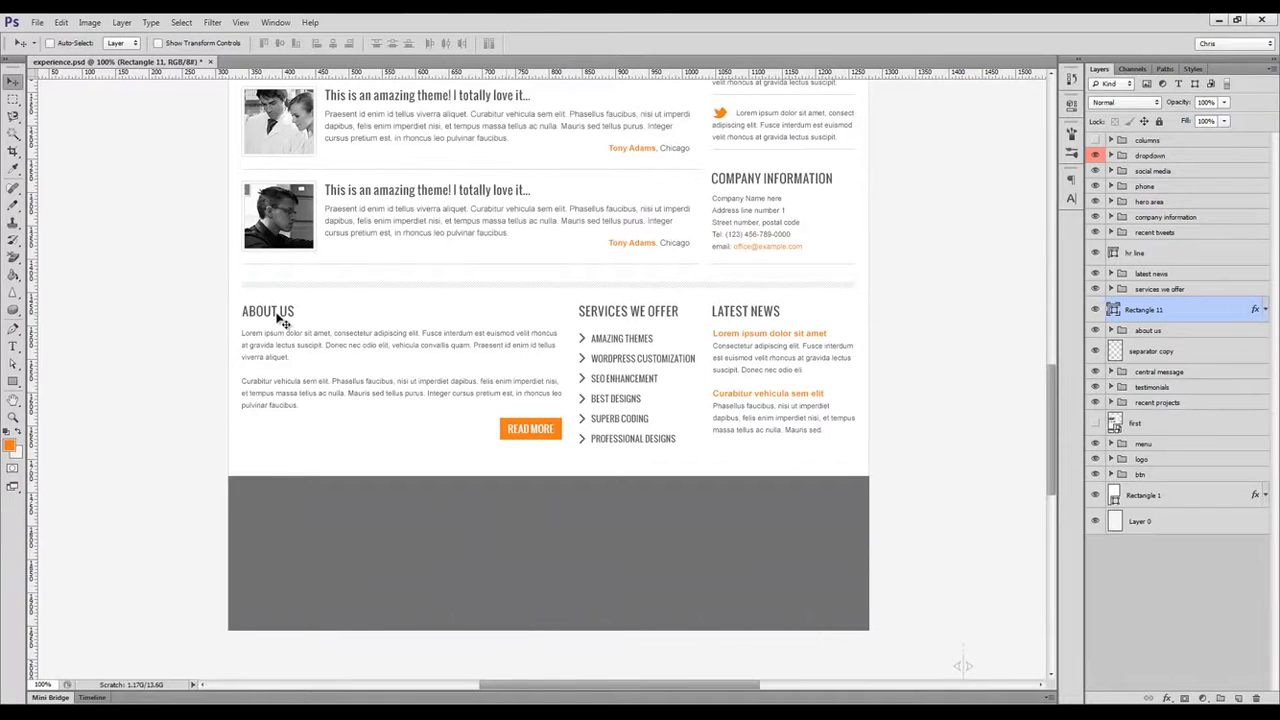
Duplicate the About Us heading above the footer rectangle layer, move it into the footer and retype it as "The Xperience".
{"action": "left_click", "coordinate": [279, 317], "text": "ctrl"}
{"action": "left_click_drag", "start_coordinate": [1147, 351], "coordinate": [1160, 300]}
{"action": "left_click", "coordinate": [1111, 356]}
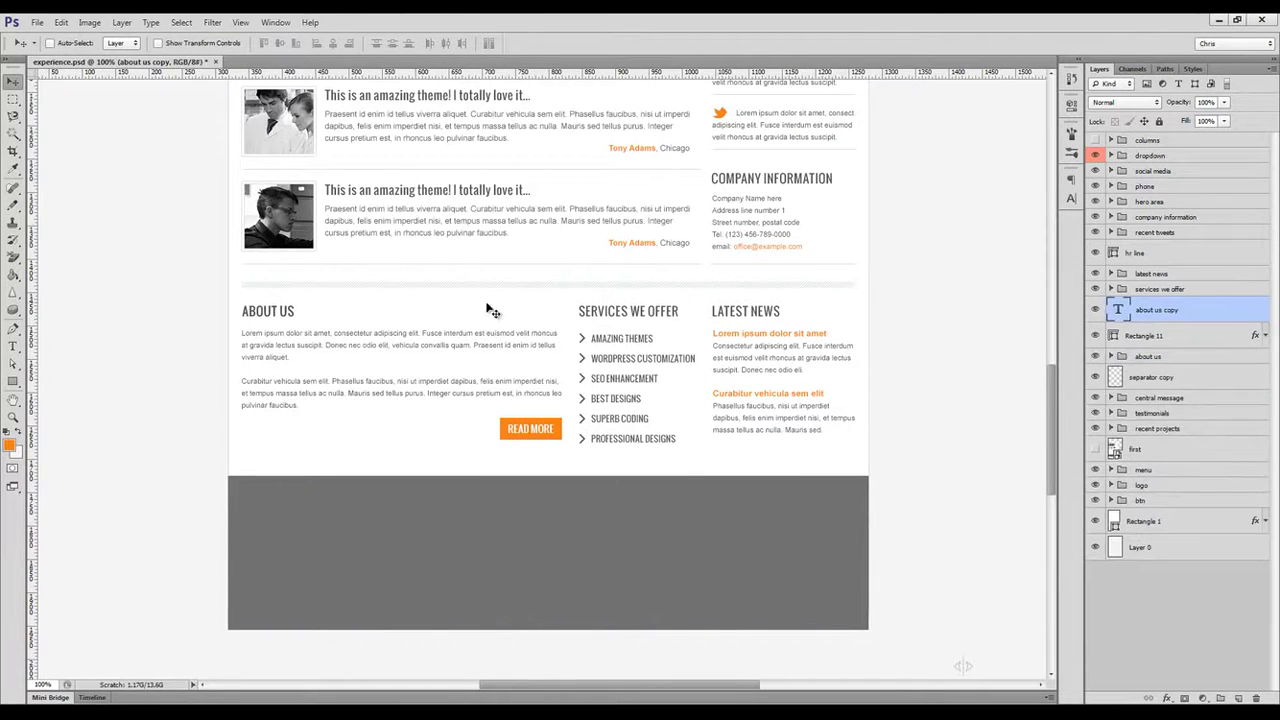
{"action": "left_click_drag", "start_coordinate": [490, 304], "coordinate": [505, 486]}
{"action": "key", "text": "t"}
{"action": "triple_click", "coordinate": [275, 496]}
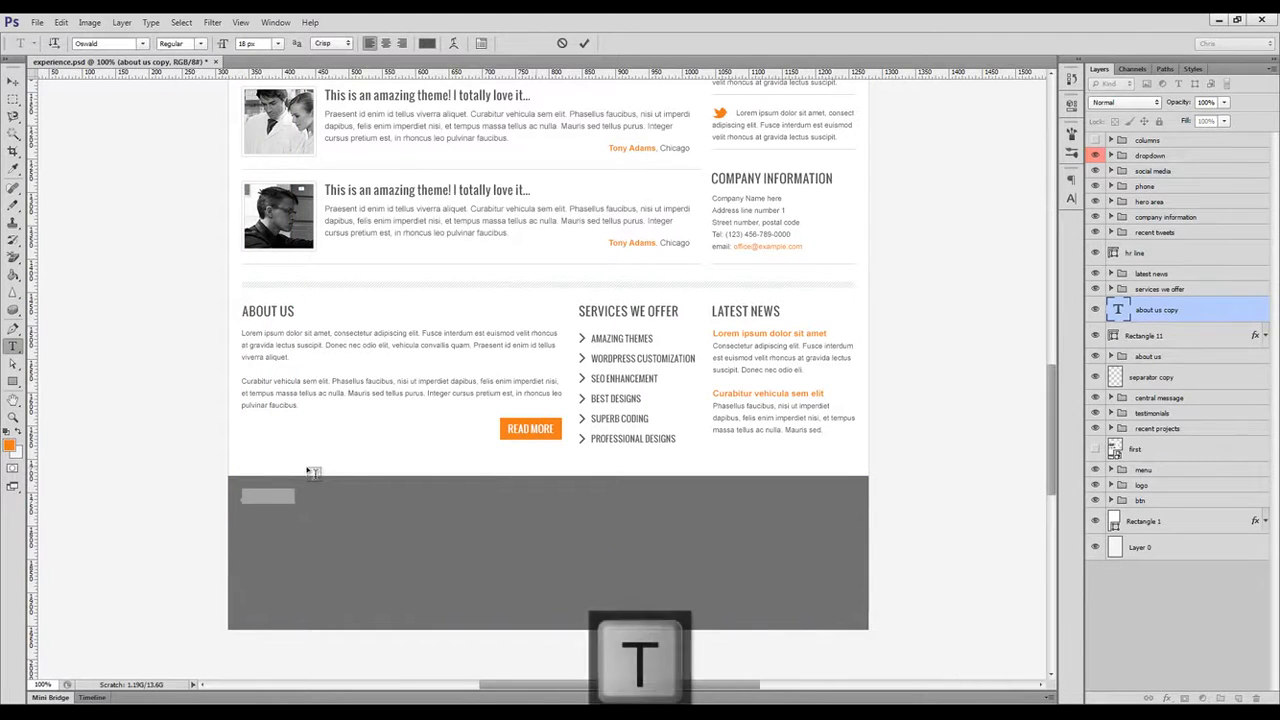
{"action": "type", "text": "THE XPERIENCE"}
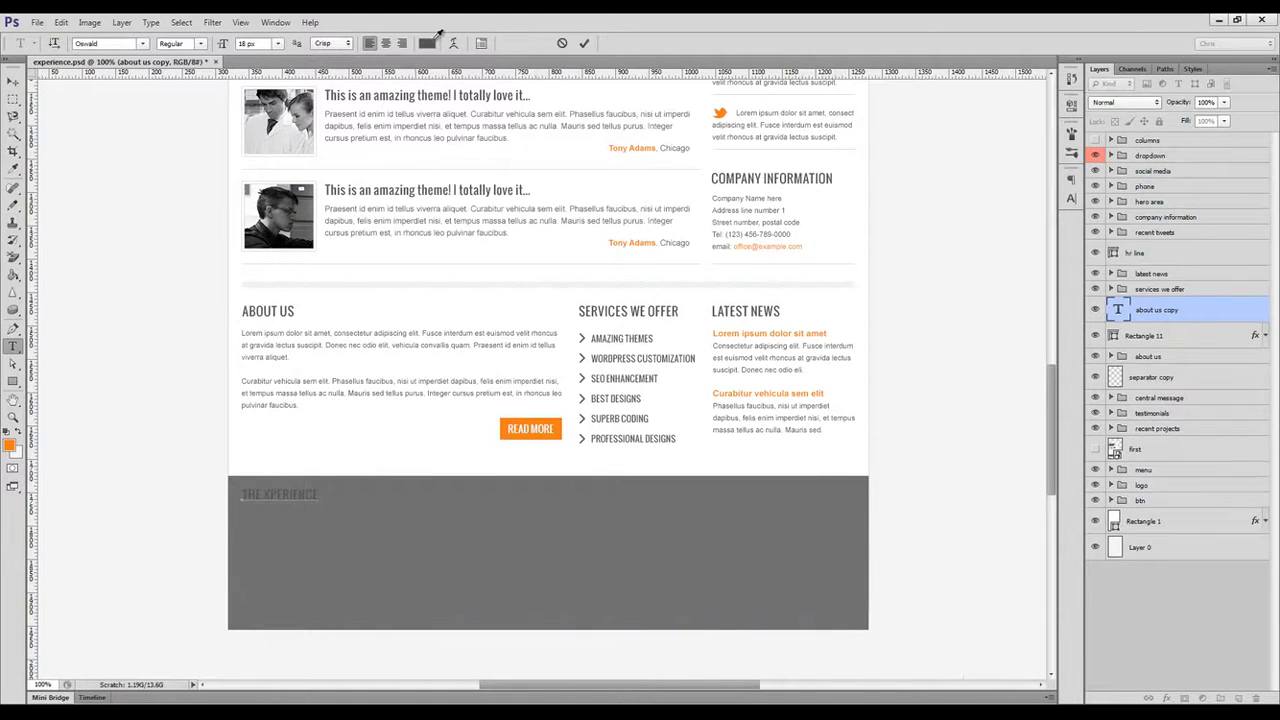
Color the footer heading "The Xperience" white, with its letter X in orange f07e1d.
{"action": "left_click", "coordinate": [429, 43]}
{"action": "left_click_drag", "start_coordinate": [830, 366], "coordinate": [566, 226]}
{"action": "key", "text": "Return"}
{"action": "key", "text": "ctrl+Return"}
{"action": "key", "text": "z"}
{"action": "left_click_drag", "start_coordinate": [264, 479], "coordinate": [270, 508]}
{"action": "left_click", "coordinate": [427, 43]}
{"action": "left_click", "coordinate": [11, 444]}
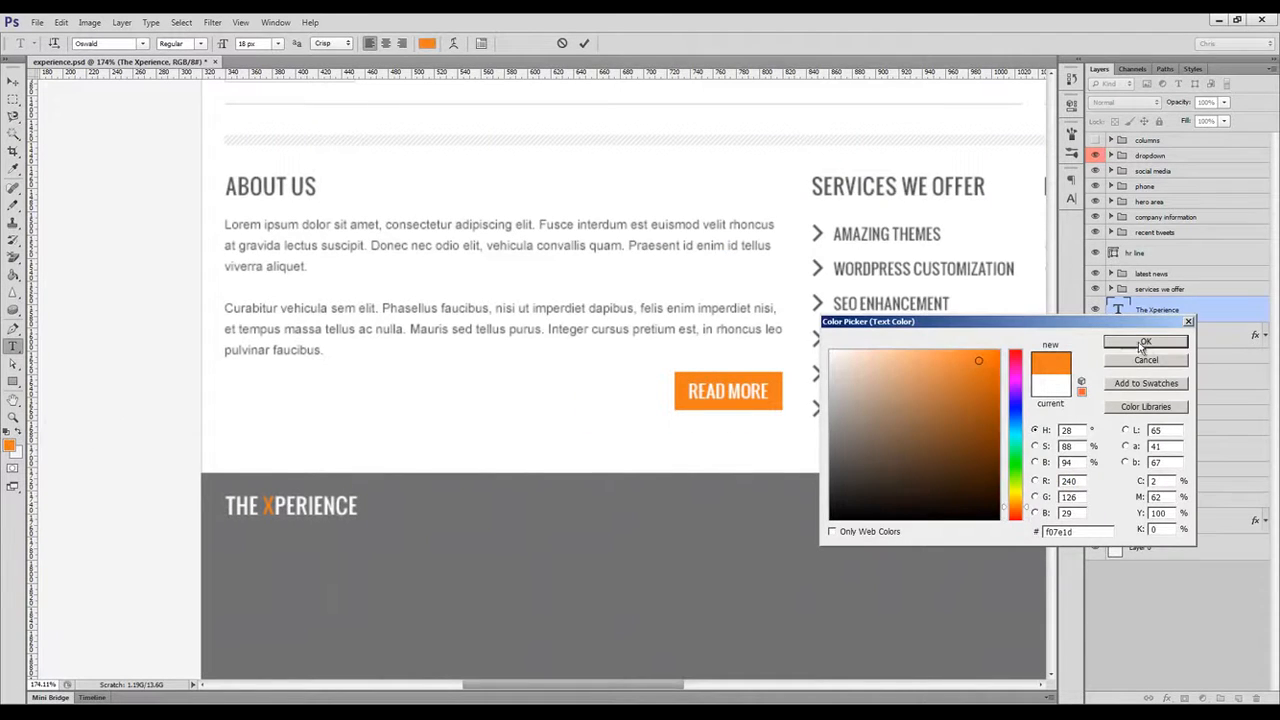
{"action": "left_click", "coordinate": [1143, 343]}
{"action": "key", "text": "ctrl+Return"}
Set the font size of the "The Xperience" footer heading to 16 px.
{"action": "left_click", "coordinate": [1071, 198]}
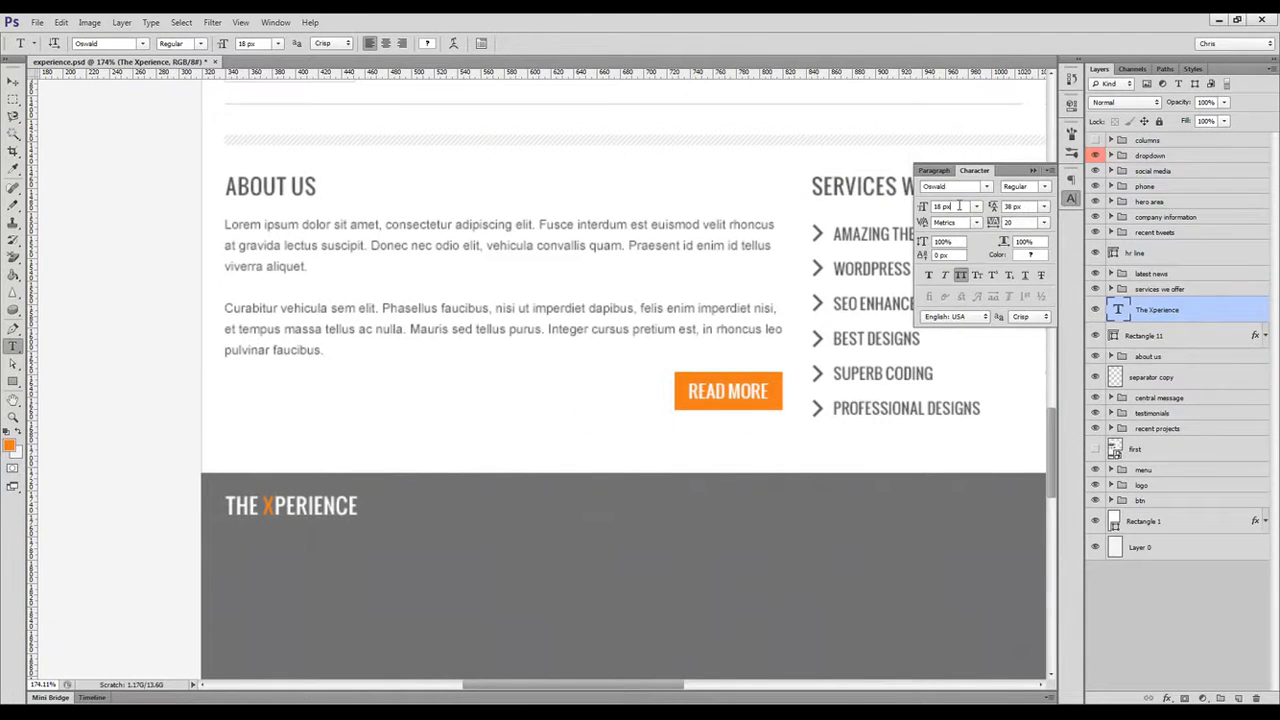
{"action": "left_click_drag", "start_coordinate": [959, 206], "coordinate": [932, 206]}
{"action": "type", "text": "16"}
{"action": "key", "text": "Return"}
{"action": "left_click", "coordinate": [1071, 198]}
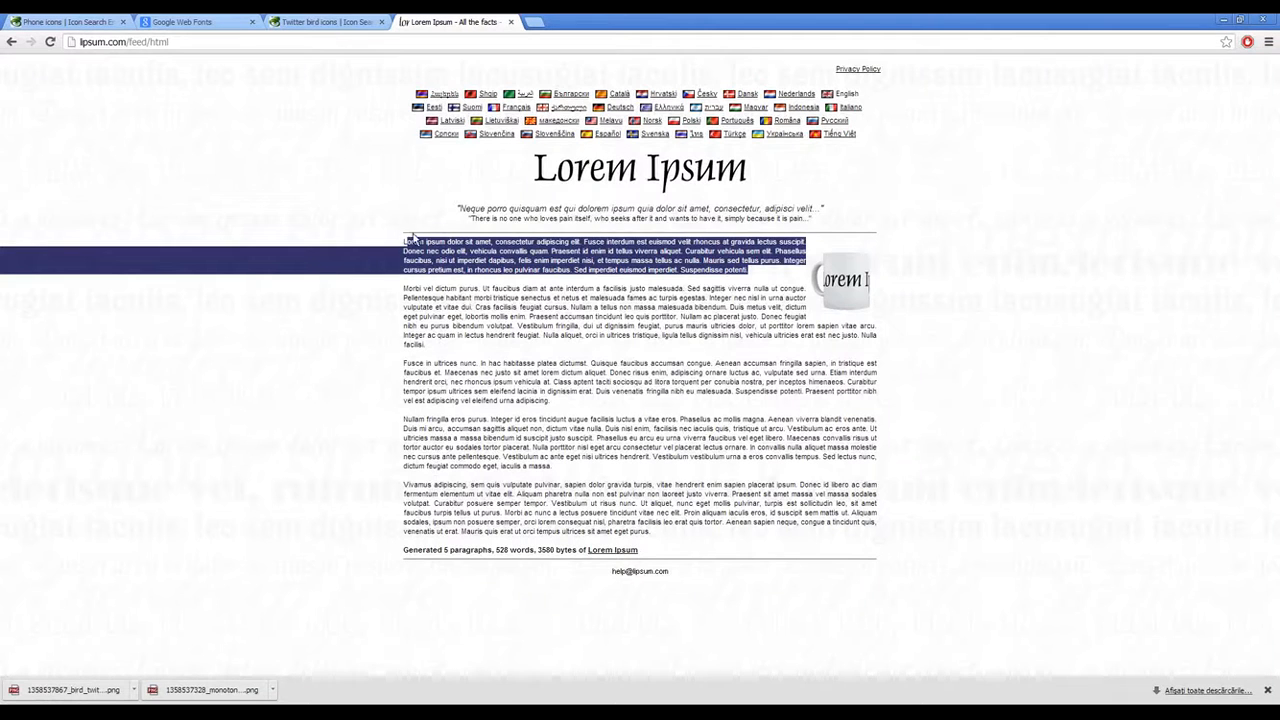
Copy the first Lorem Ipsum paragraph from the browser page and paste it into a new Photoshop text box below the footer heading.
{"action": "left_click_drag", "start_coordinate": [406, 241], "coordinate": [781, 268]}
{"action": "key", "text": "ctrl+c"}
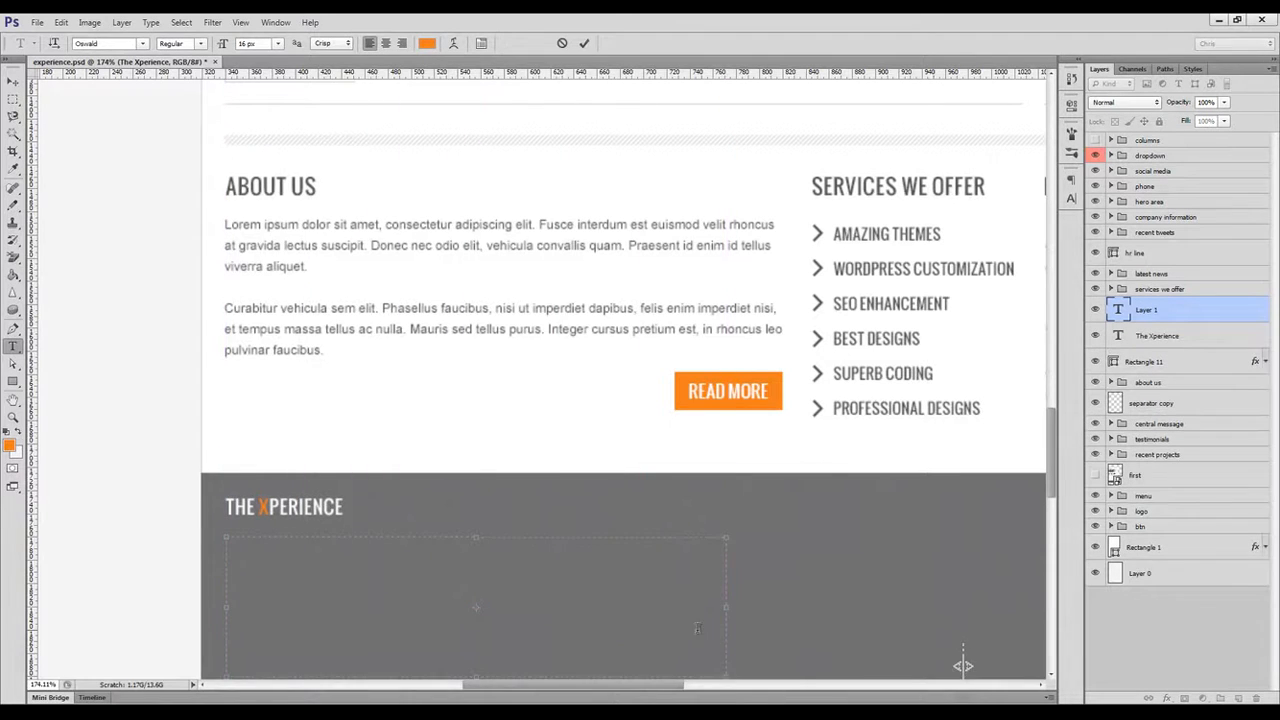
{"action": "key", "text": "ctrl+v"}
{"action": "key", "text": "ctrl+Return"}
{"action": "key", "text": "v"}
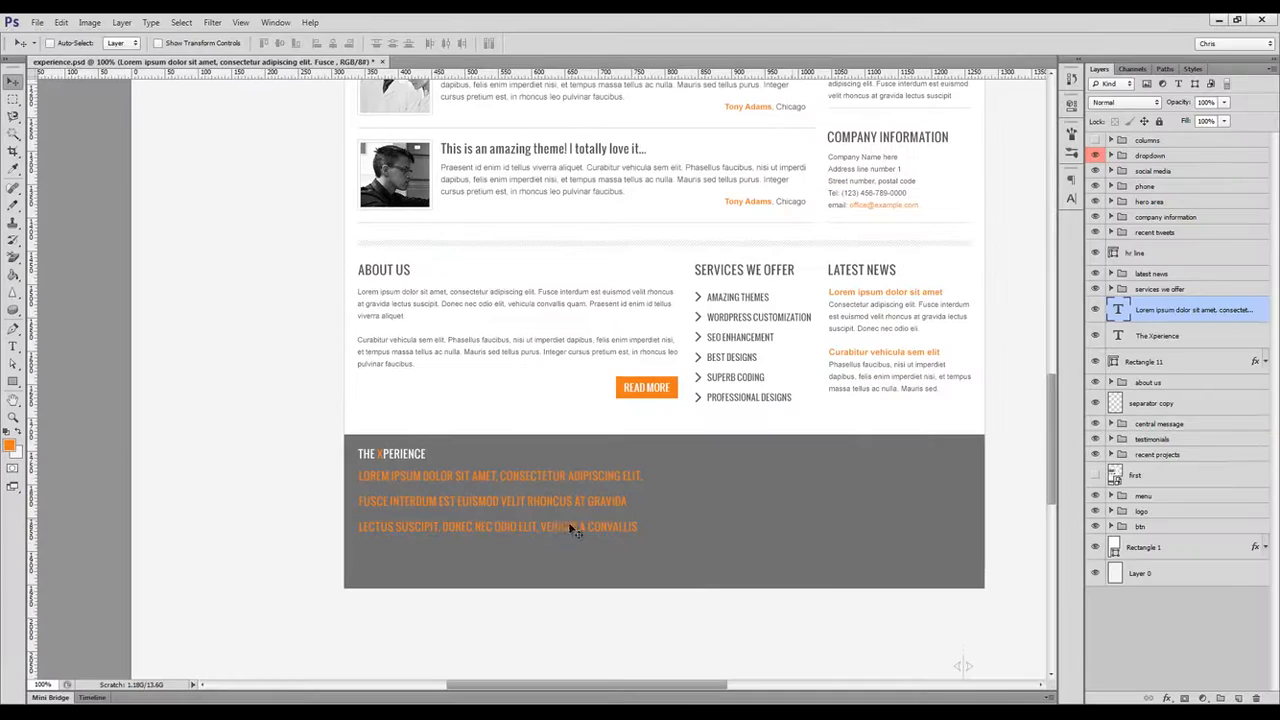
Resize the footer paragraph's text box to a narrower, taller column under "The Xperience".
{"action": "key", "text": "t"}
{"action": "left_click", "coordinate": [580, 530]}
{"action": "left_click_drag", "start_coordinate": [632, 540], "coordinate": [555, 580]}
{"action": "key", "text": "ctrl+Return"}
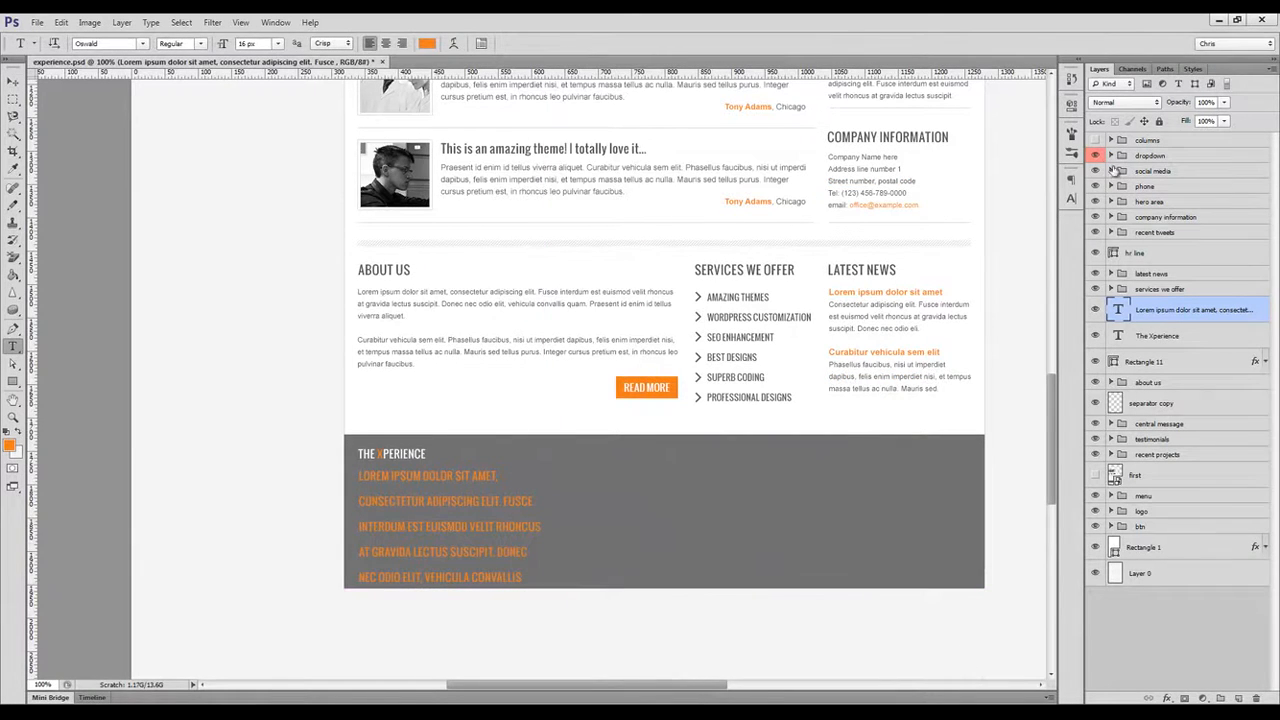
Turn off All Caps for the footer paragraph and set its leading to Auto, tracking to 0 and font to Arial.
{"action": "left_click", "coordinate": [1073, 200]}
{"action": "left_click", "coordinate": [961, 276]}
{"action": "left_click", "coordinate": [1044, 207]}
{"action": "left_click", "coordinate": [1034, 226]}
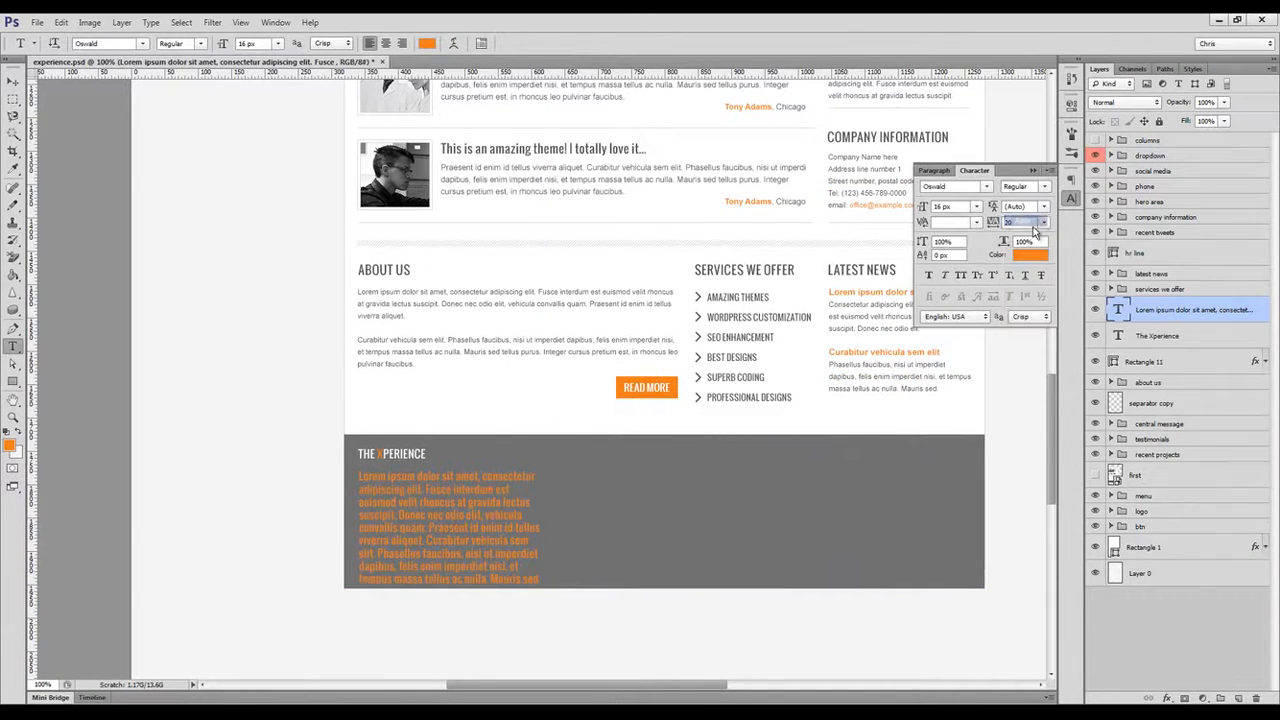
{"action": "left_click", "coordinate": [968, 187]}
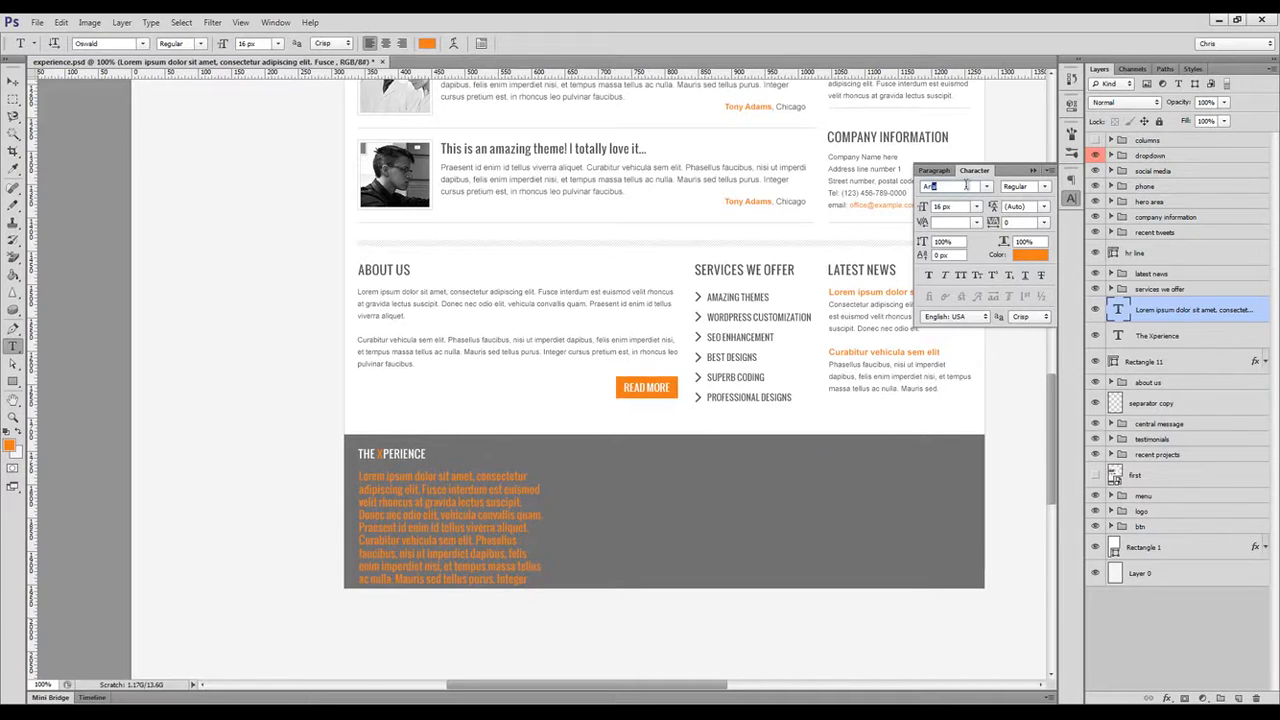
{"action": "type", "text": "Ari"}
{"action": "key", "text": "Return"}
Set the footer paragraph's text color to white and its font size to 11 px.
{"action": "left_click", "coordinate": [1028, 256]}
{"action": "left_click", "coordinate": [837, 354]}
{"action": "key", "text": "Return"}
{"action": "left_click", "coordinate": [977, 207]}
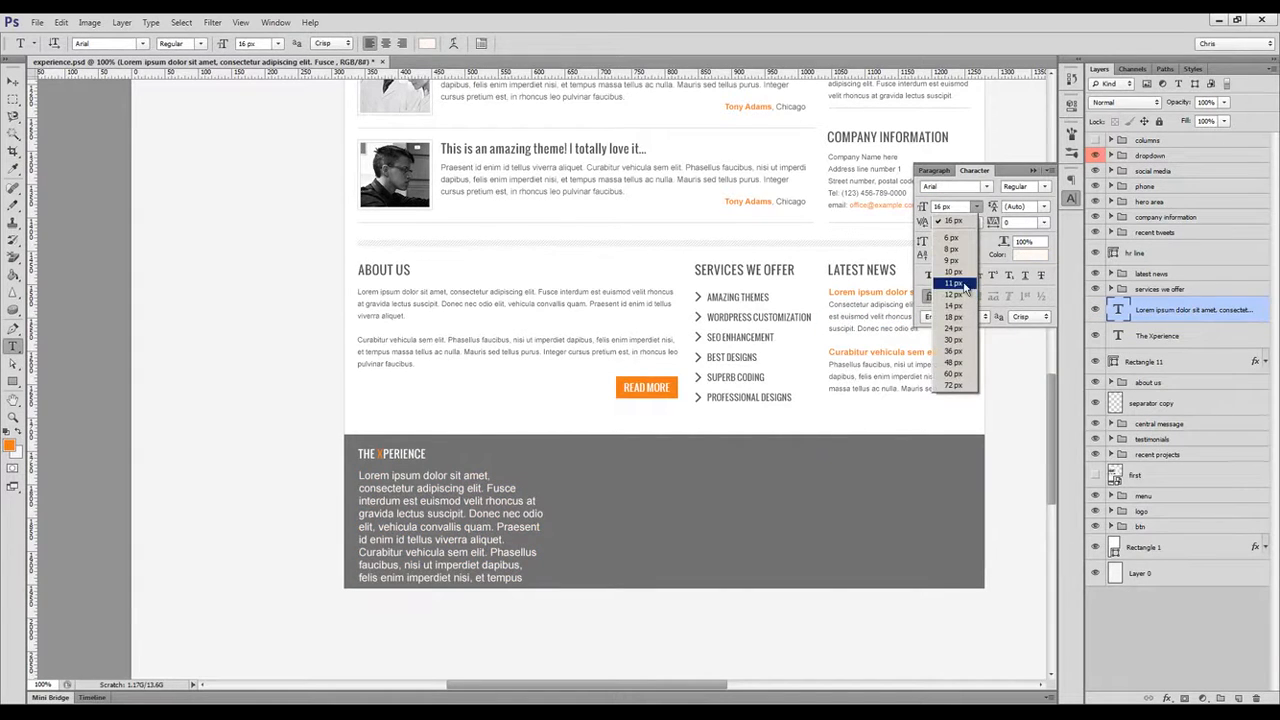
{"action": "left_click", "coordinate": [956, 284]}
{"action": "left_click", "coordinate": [1019, 256]}
{"action": "left_click_drag", "start_coordinate": [903, 380], "coordinate": [711, 287]}
{"action": "key", "text": "Return"}
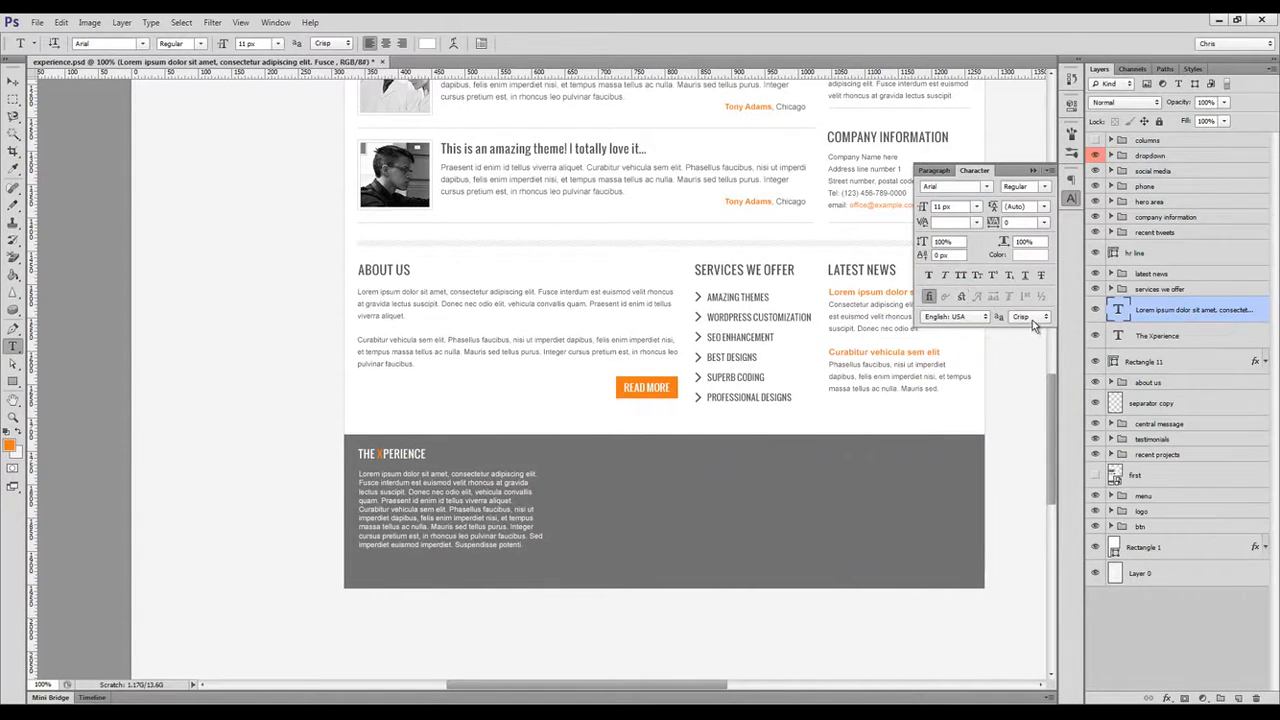
Set the footer paragraph's anti-aliasing to Sharp and its leading to 18 px, keeping the font size at 11 px.
{"action": "left_click", "coordinate": [1032, 318]}
{"action": "left_click", "coordinate": [1022, 341]}
{"action": "left_click", "coordinate": [945, 207]}
{"action": "key", "text": "Up"}
{"action": "left_click", "coordinate": [1045, 207]}
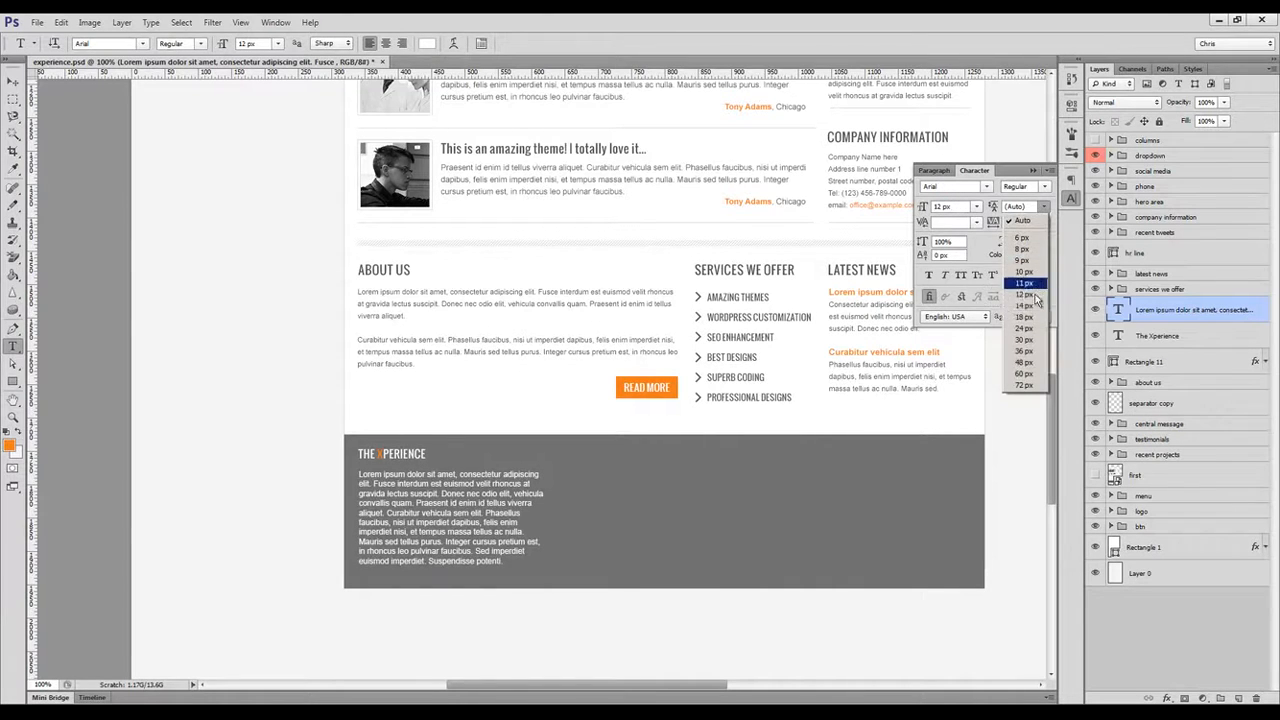
{"action": "left_click", "coordinate": [1024, 317]}
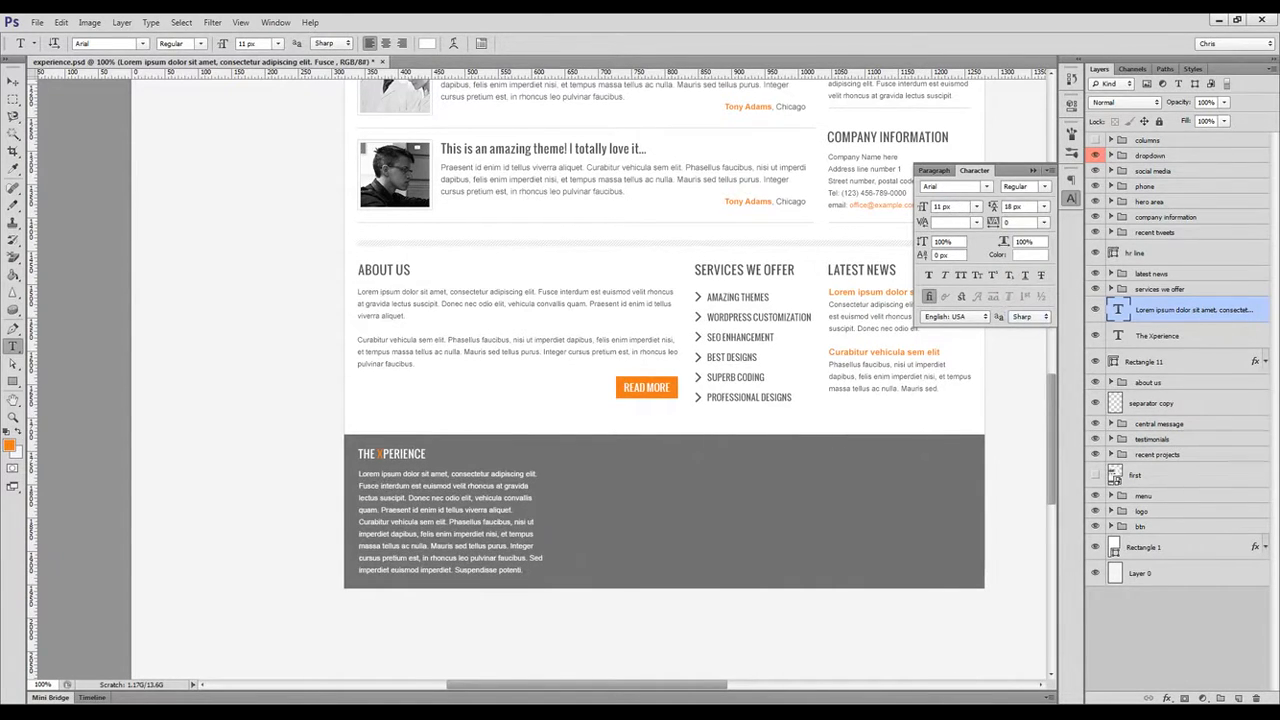
Shorten the footer paragraph so it ends at "Curabitur vehicula sem elit." and compare it with the reference image.
{"action": "key", "text": "alt+Tab"}
{"action": "key", "text": "alt+Tab"}
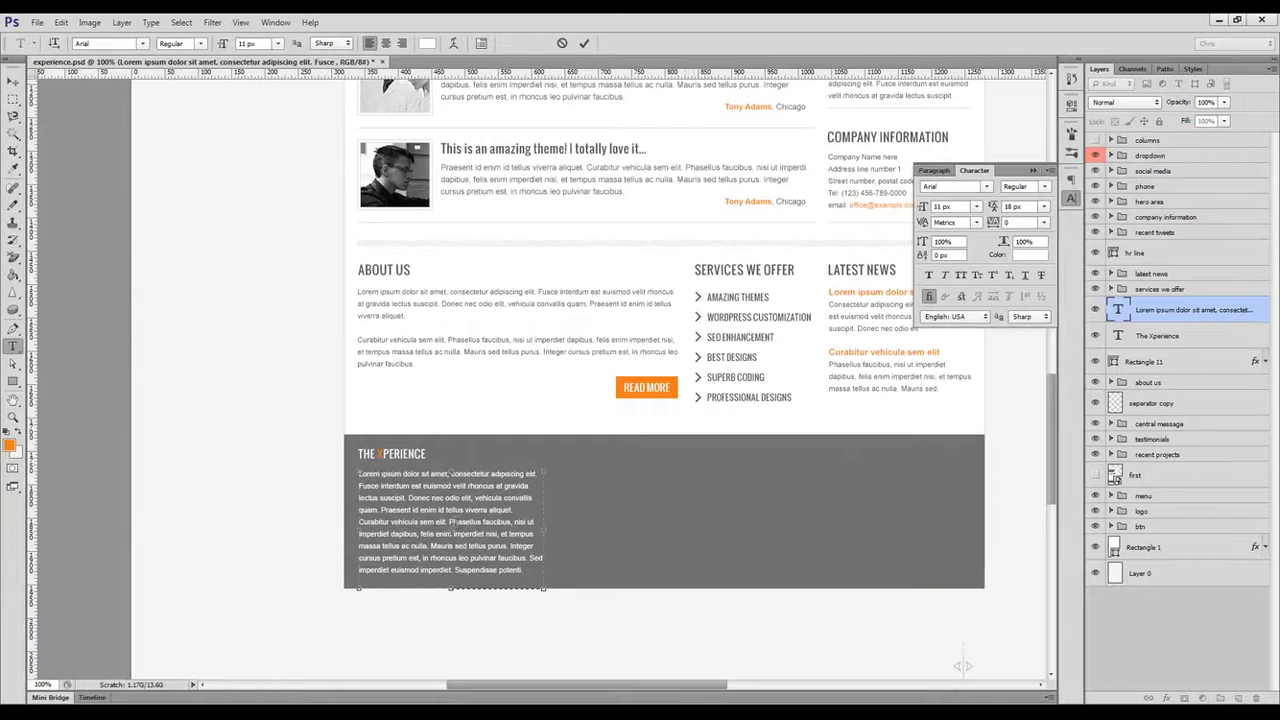
{"action": "key", "text": "ctrl+Return"}
{"action": "key", "text": "v"}
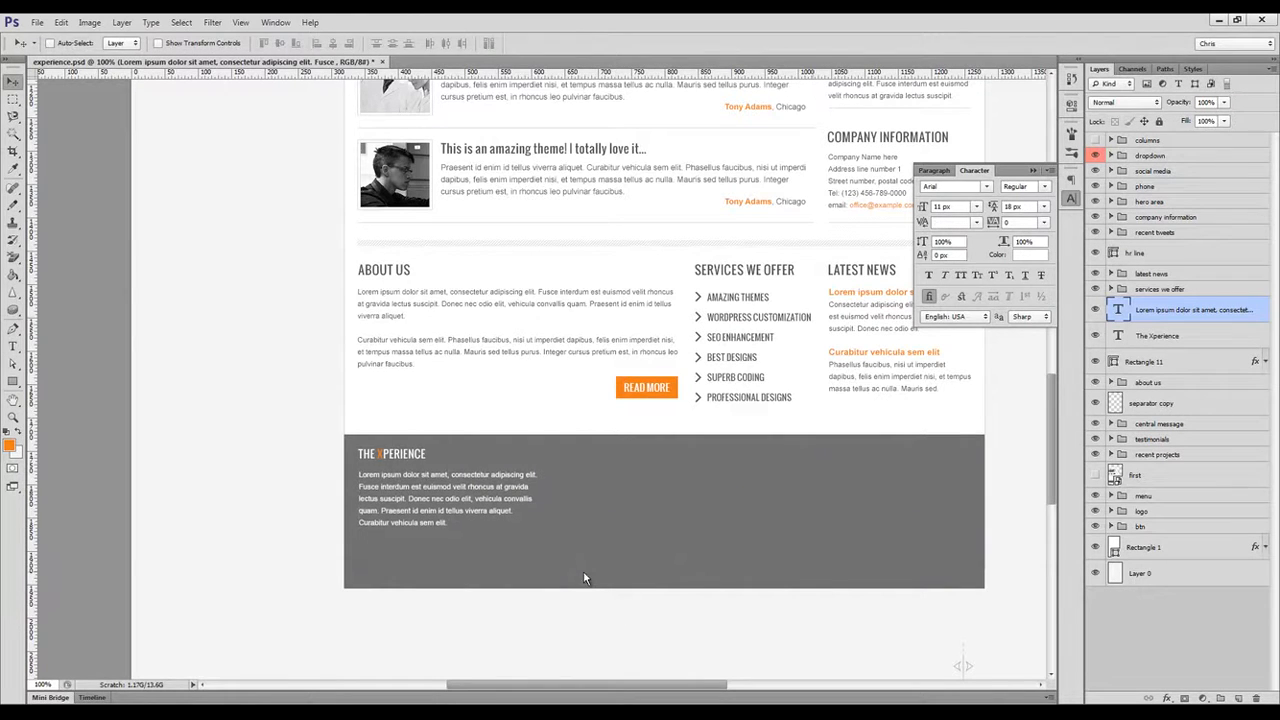
{"action": "key", "text": "alt+Tab"}
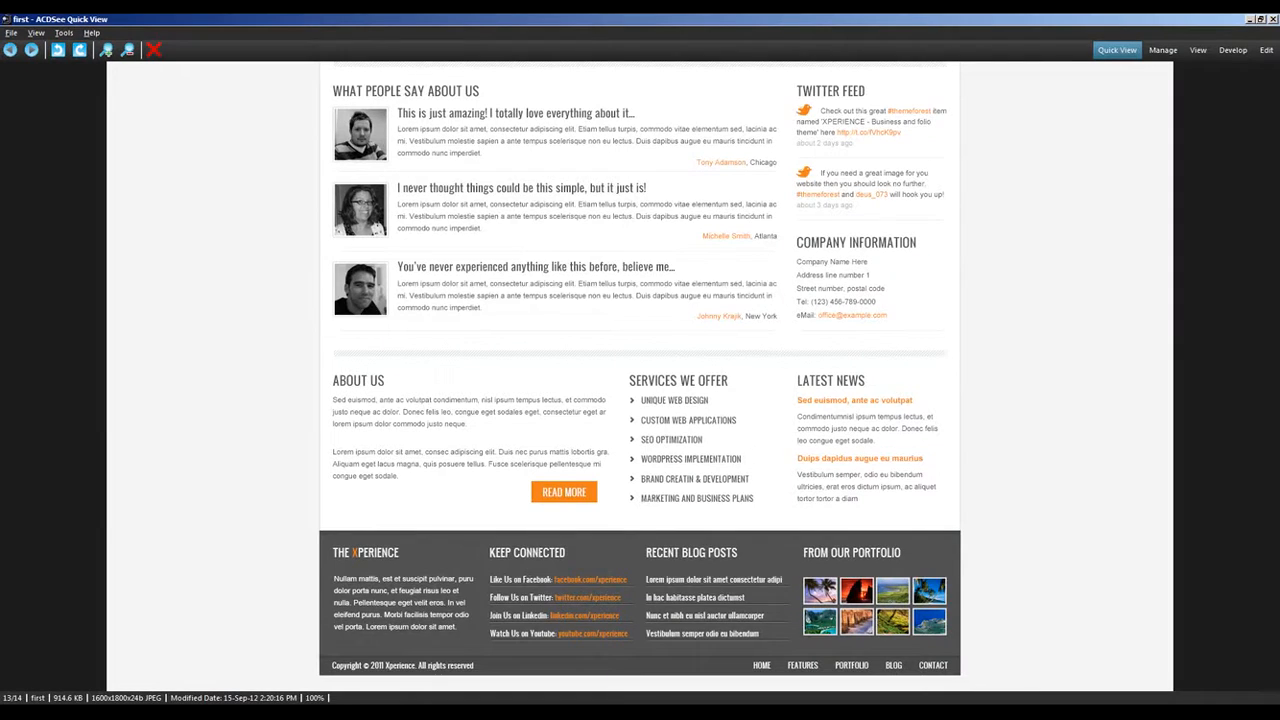
{"action": "key", "text": "alt+Tab"}
Raise the Pattern Overlay opacity of the footer background rectangle to make it darker.
{"action": "left_click", "coordinate": [750, 526], "text": "ctrl"}
{"action": "left_click", "coordinate": [1168, 698]}
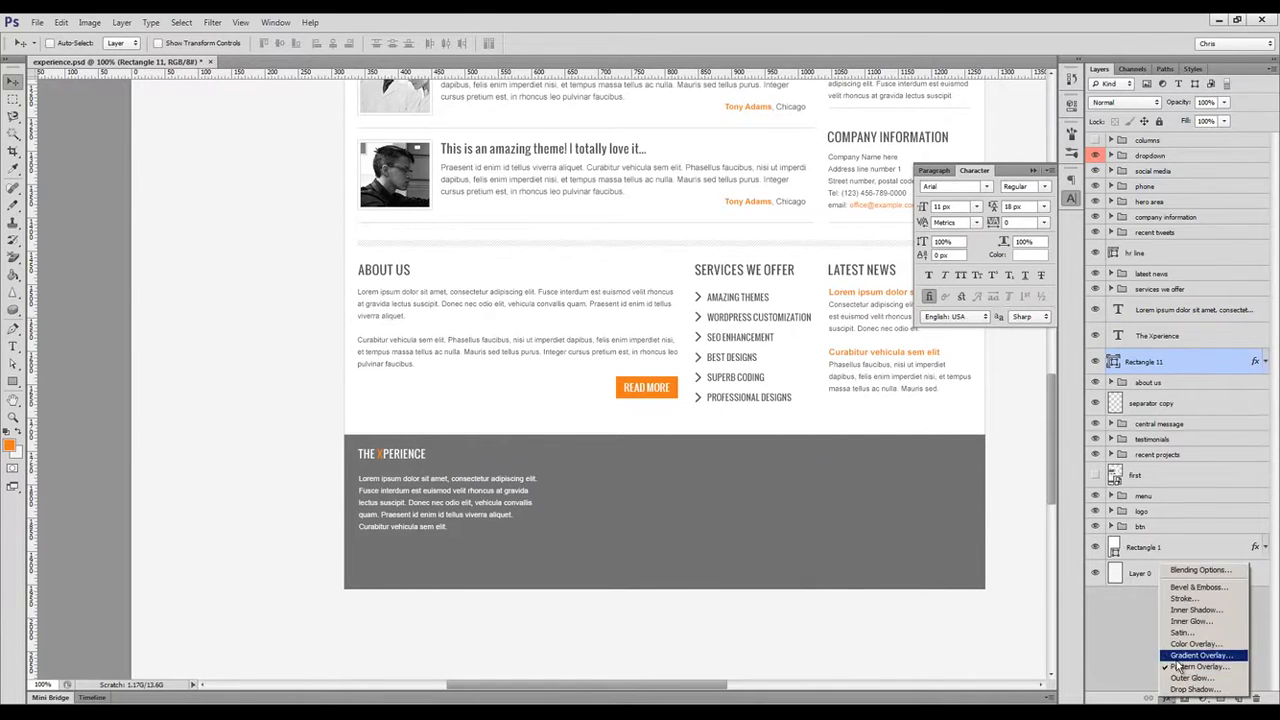
{"action": "left_click", "coordinate": [1198, 667]}
{"action": "left_click_drag", "start_coordinate": [1068, 375], "coordinate": [1080, 373]}
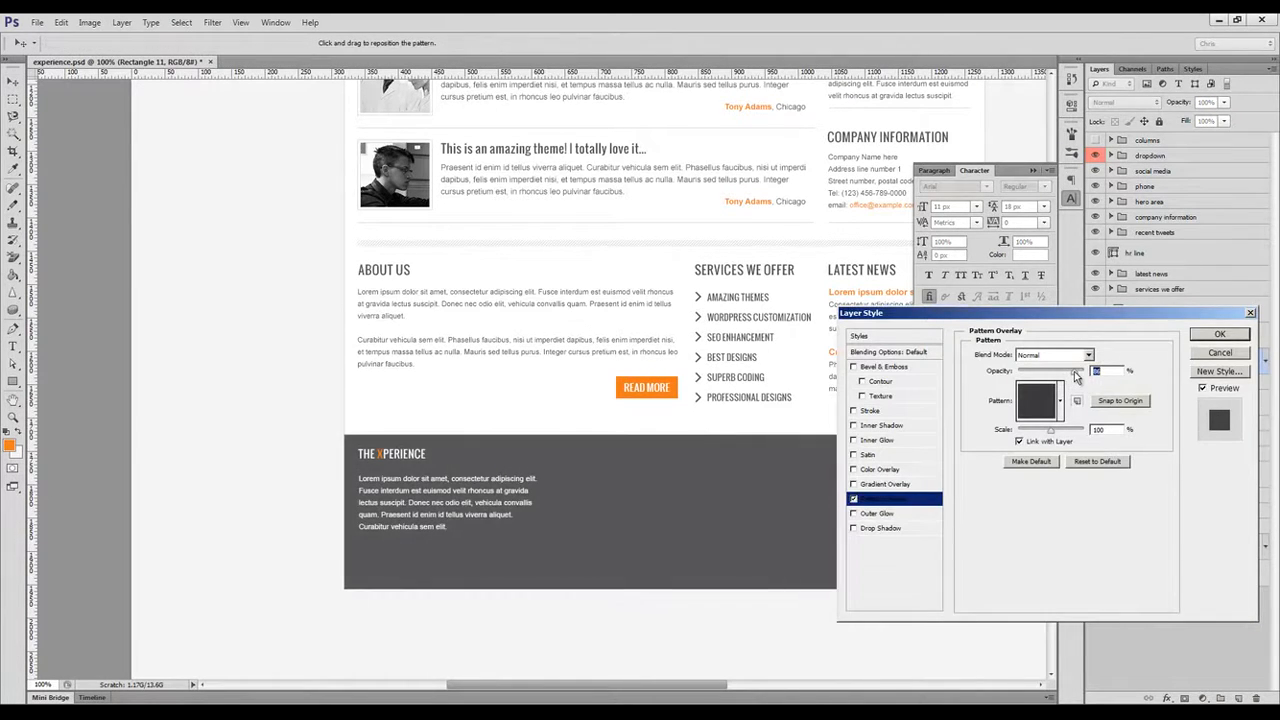
{"action": "left_click", "coordinate": [1220, 334]}
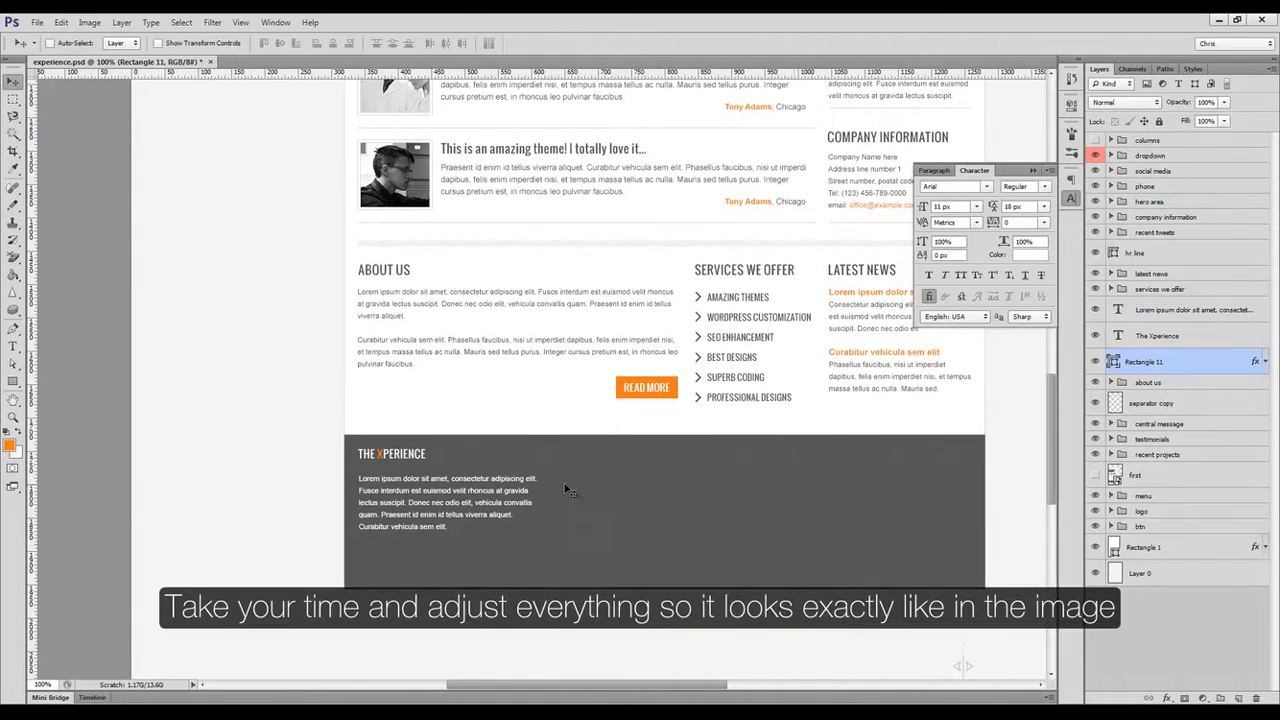
Duplicate "The Xperience" footer heading to a second column and change its text to "Keep Connected".
{"action": "left_click", "coordinate": [401, 454], "text": "ctrl"}
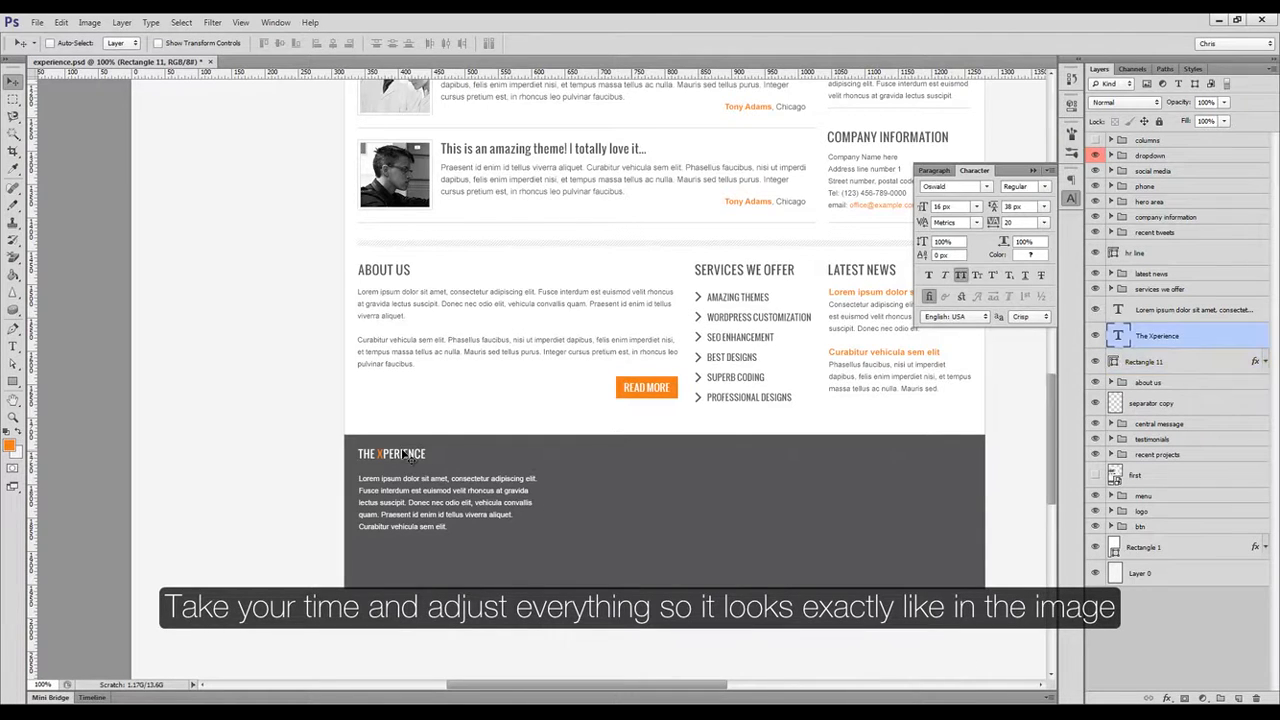
{"action": "left_click_drag", "start_coordinate": [401, 454], "coordinate": [591, 454]}
{"action": "key", "text": "t"}
{"action": "left_click", "coordinate": [575, 453]}
{"action": "key", "text": "ctrl+a"}
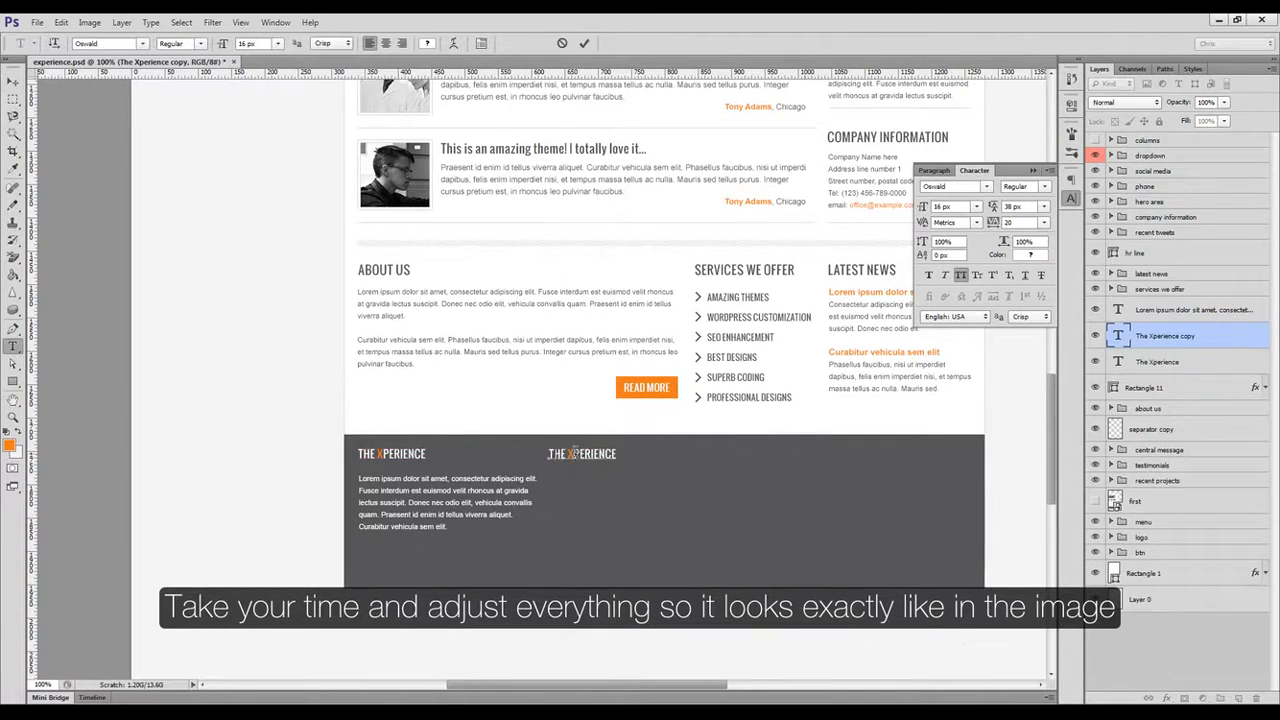
{"action": "type", "text": "KEEP CONNECTED"}
{"action": "key", "text": "ctrl+Return"}
{"action": "key", "text": "v"}
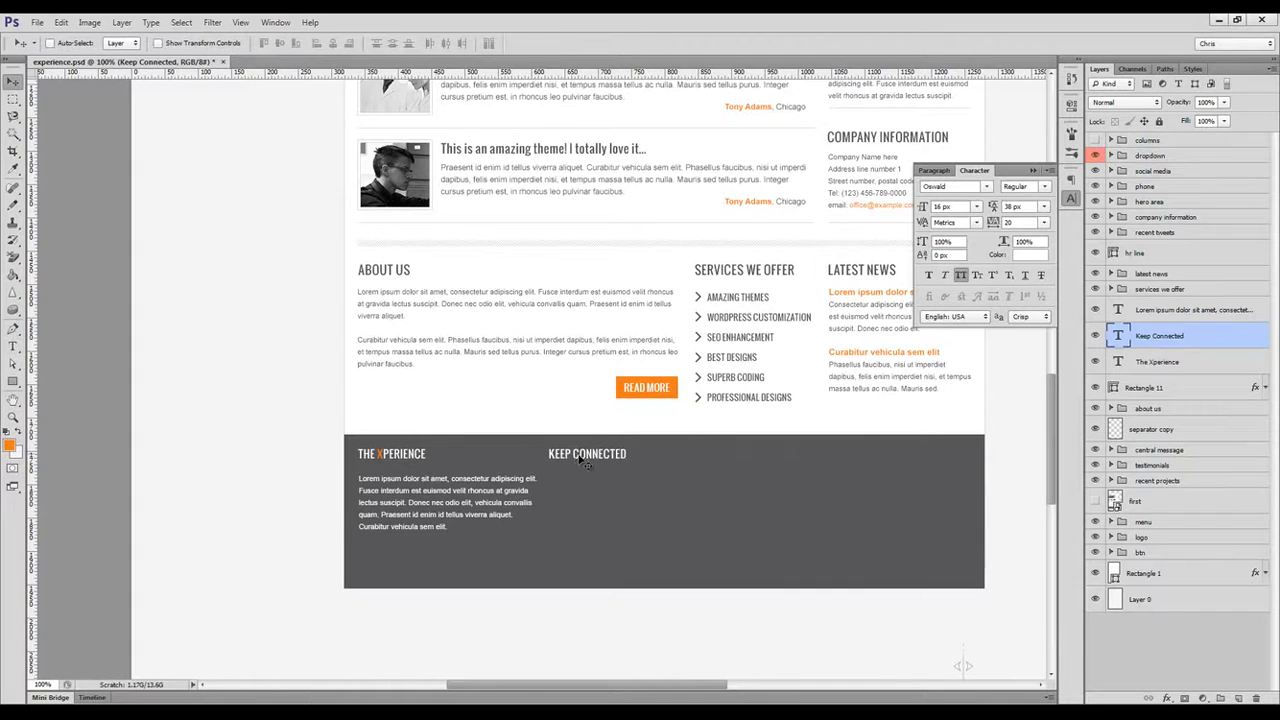
Show the "first" reference layer and move it sideways so its footer can be seen next to the mockup's footer.
{"action": "left_click", "coordinate": [625, 530], "text": "ctrl"}
{"action": "left_click_drag", "start_coordinate": [647, 558], "coordinate": [538, 506]}
{"action": "key", "text": "ctrl+minus"}
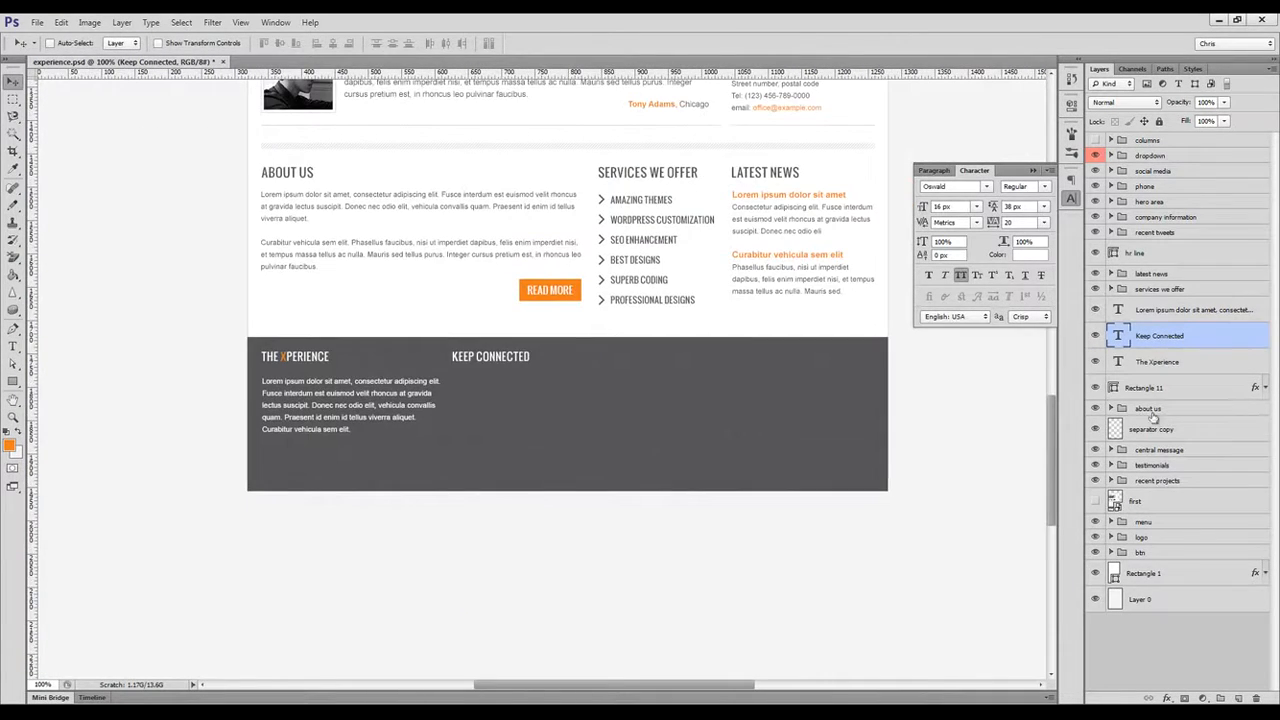
{"action": "left_click", "coordinate": [1096, 501]}
{"action": "left_click", "coordinate": [1135, 501]}
{"action": "left_click_drag", "start_coordinate": [370, 356], "coordinate": [899, 371]}
{"action": "left_click_drag", "start_coordinate": [681, 408], "coordinate": [608, 367]}
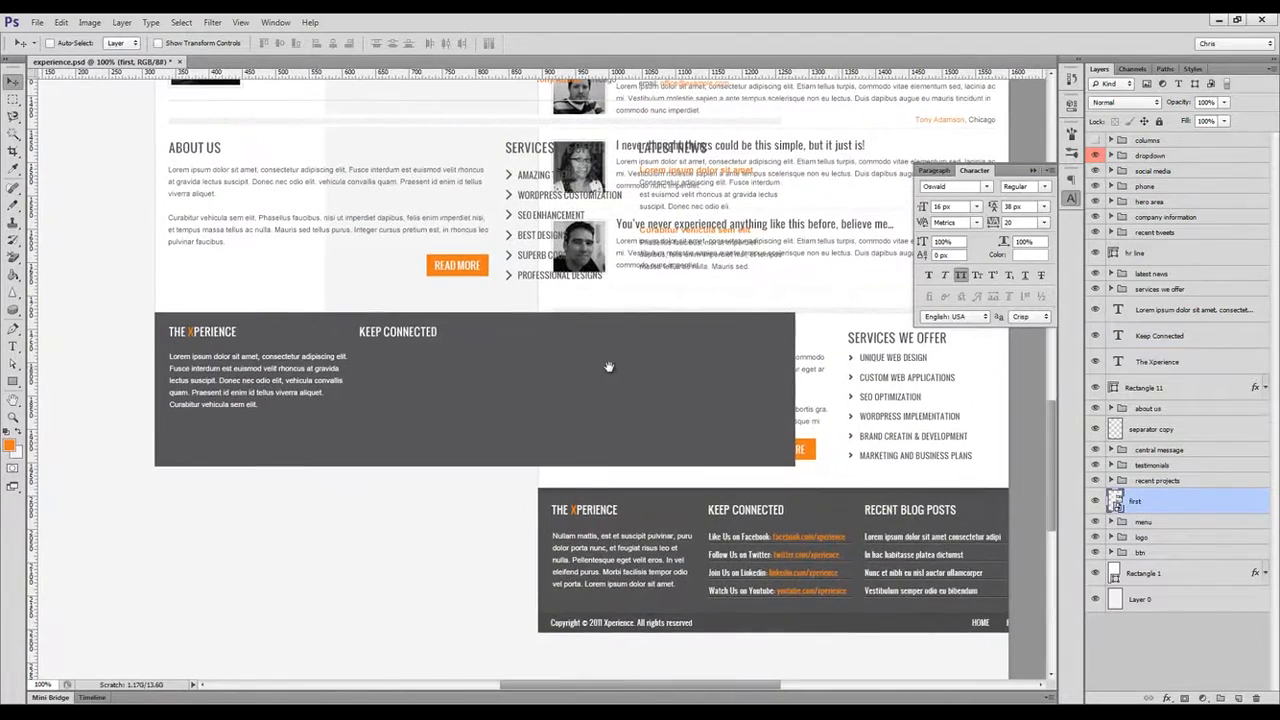
Duplicate the Keep Connected heading below itself and replace its text with four Facebook, Twitter, Linkedin and Youtube lines with their xperience addresses.
{"action": "left_click", "coordinate": [381, 334], "text": "ctrl"}
{"action": "left_click_drag", "start_coordinate": [381, 334], "coordinate": [381, 360]}
{"action": "key", "text": "t"}
{"action": "left_click", "coordinate": [390, 356]}
{"action": "key", "text": "ctrl+a"}
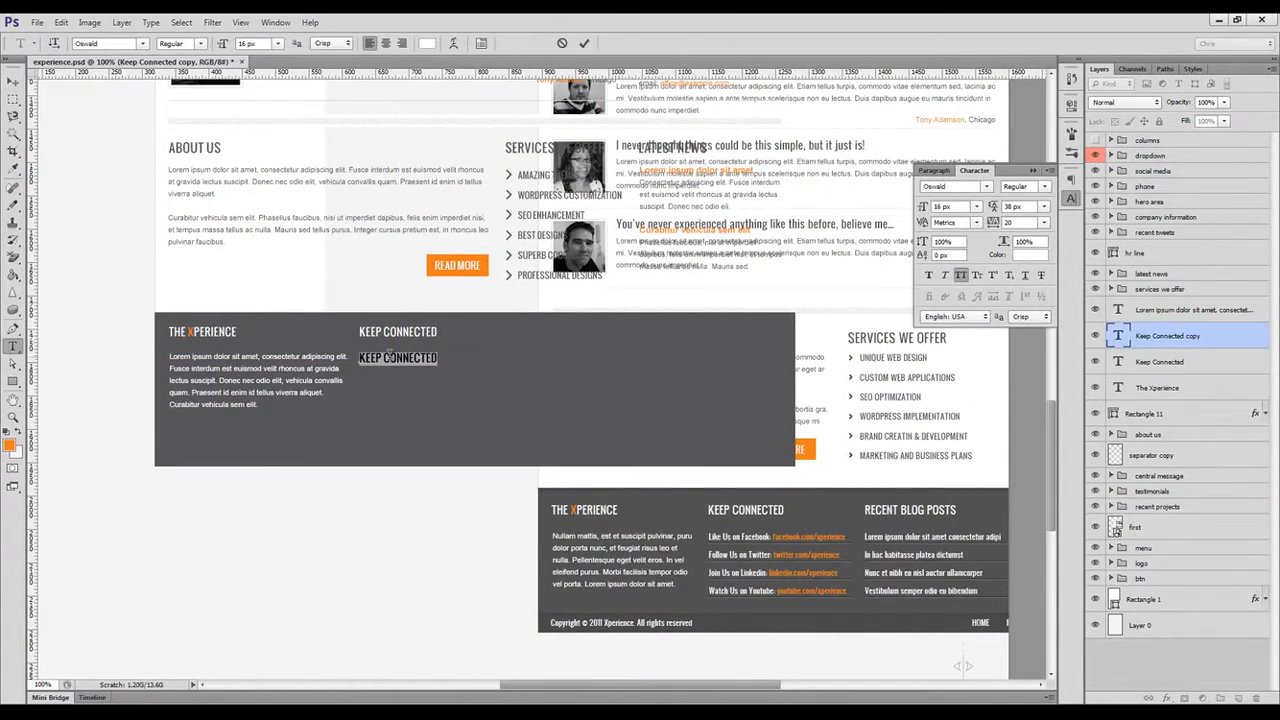
{"action": "type", "text": "LIKE US ON FACEBOOK:"}
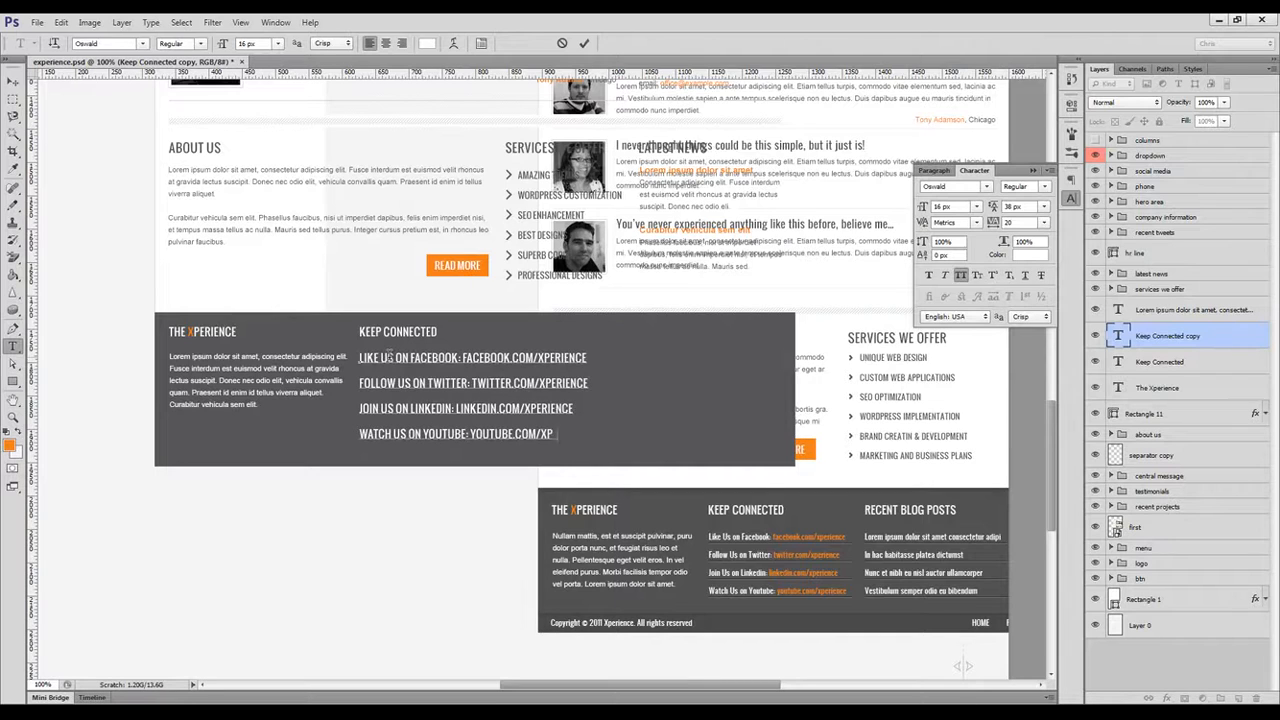
{"action": "type", "text": "erience"}
{"action": "key", "text": "ctrl+Return"}
{"action": "key", "text": "v"}
Set the social links text to a font size of 11 px, leading of 24 px and tracking of 0.
{"action": "key", "text": "Down"}
{"action": "key", "text": "Down"}
{"action": "key", "text": "Down"}
{"action": "key", "text": "Down"}
{"action": "key", "text": "Return"}
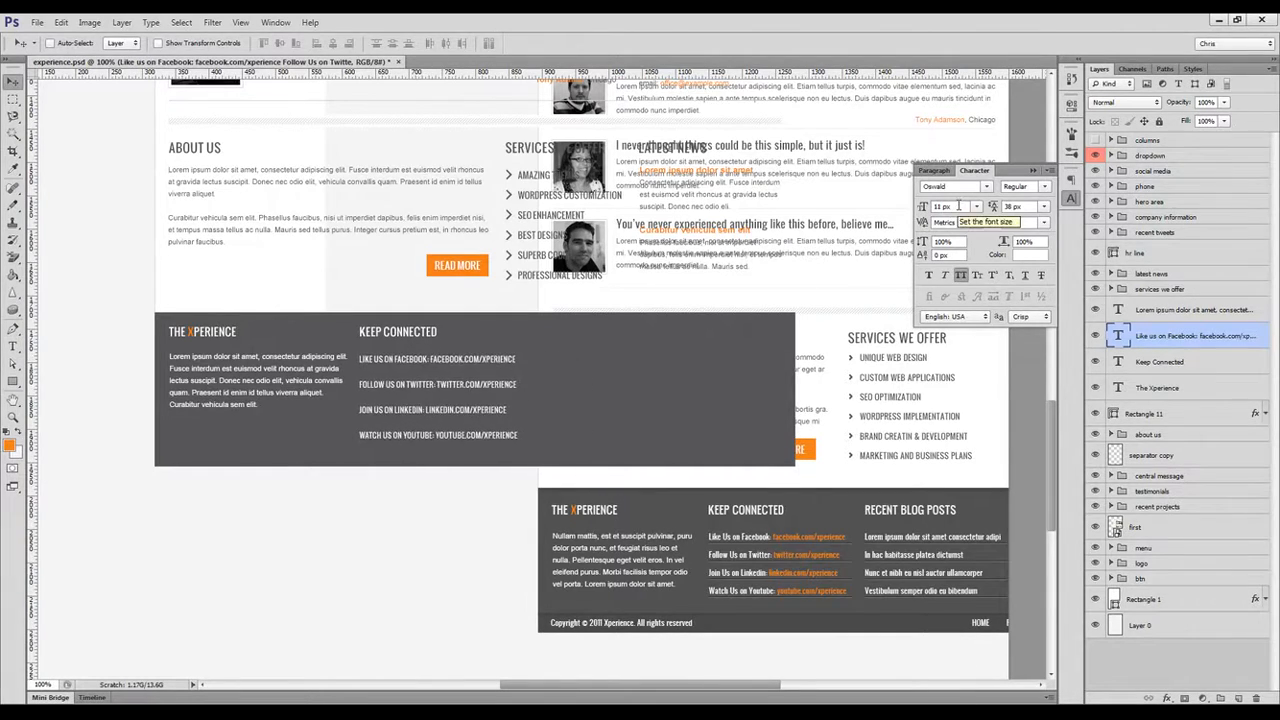
{"action": "left_click_drag", "start_coordinate": [995, 208], "coordinate": [987, 209]}
{"action": "double_click", "coordinate": [1023, 221]}
{"action": "type", "text": "0"}
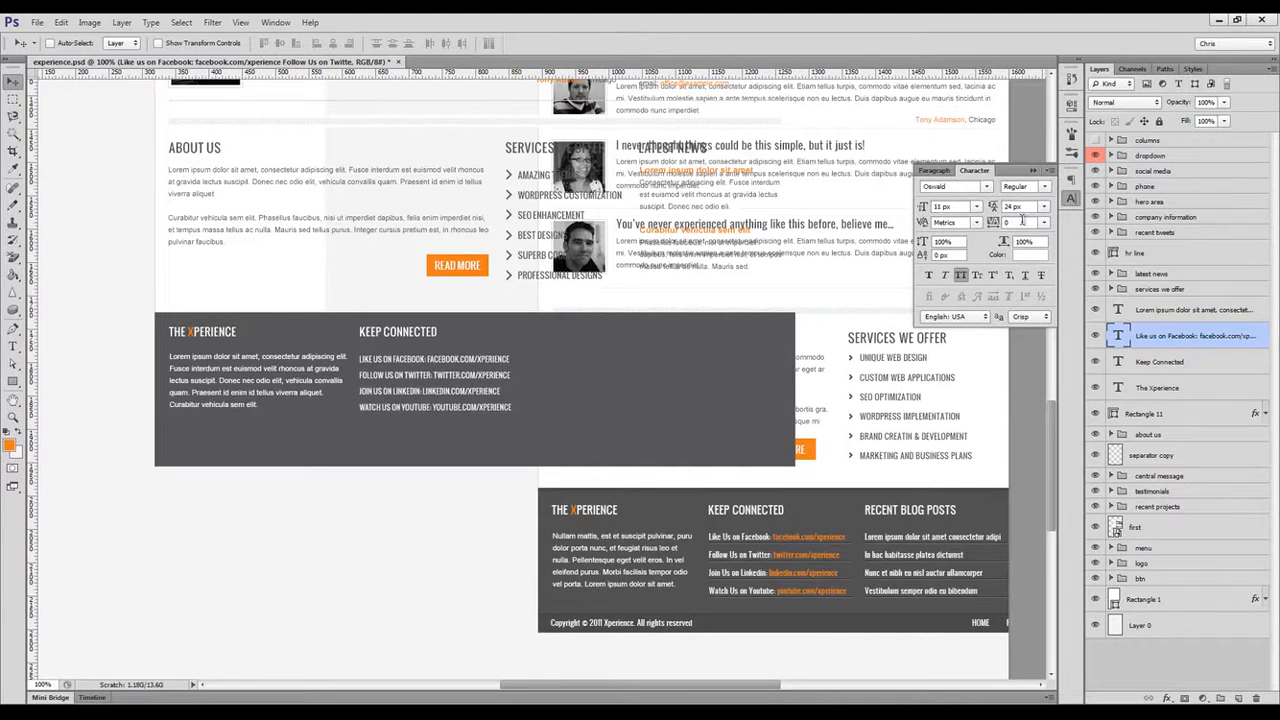
Turn off All Caps for the social links text and set Sharp anti-aliasing on it and the footer paragraph.
{"action": "left_click", "coordinate": [1039, 318]}
{"action": "left_click", "coordinate": [1028, 341]}
{"action": "left_click", "coordinate": [961, 275]}
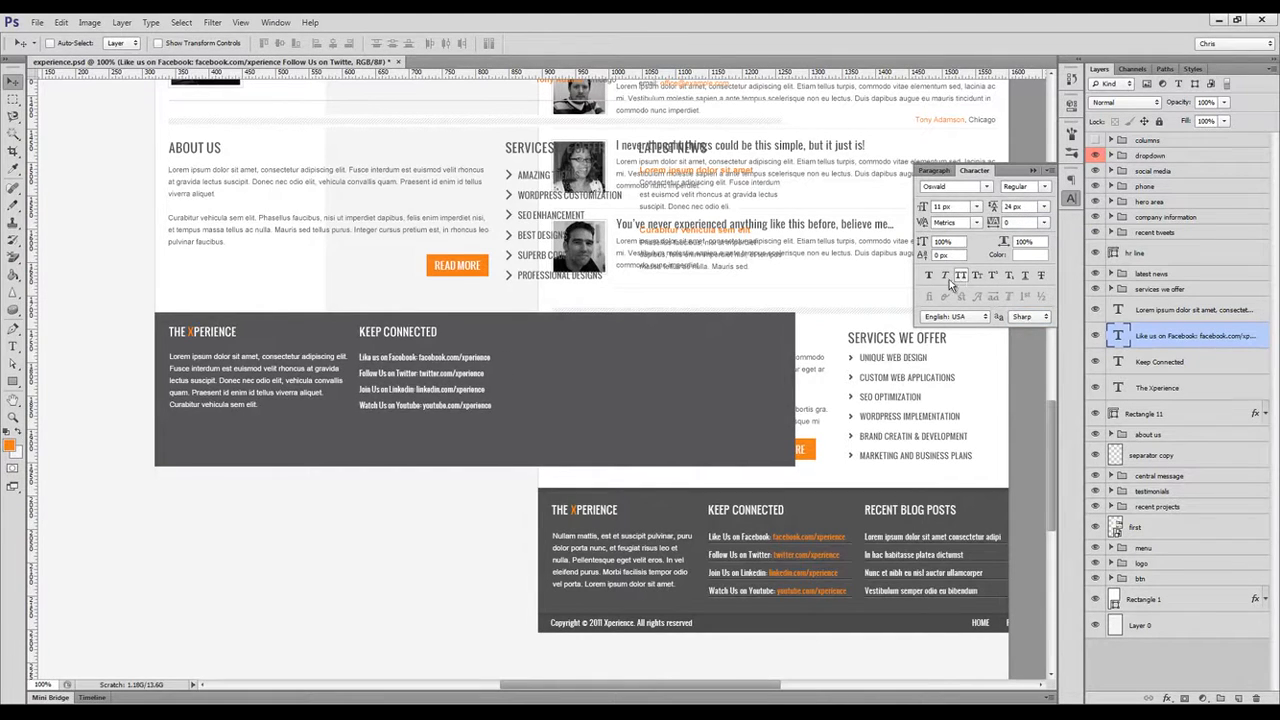
{"action": "left_click", "coordinate": [1038, 318]}
{"action": "left_click", "coordinate": [1027, 351]}
{"action": "left_click", "coordinate": [1160, 310], "text": "shift"}
{"action": "left_click", "coordinate": [1038, 318]}
{"action": "left_click", "coordinate": [1027, 342]}
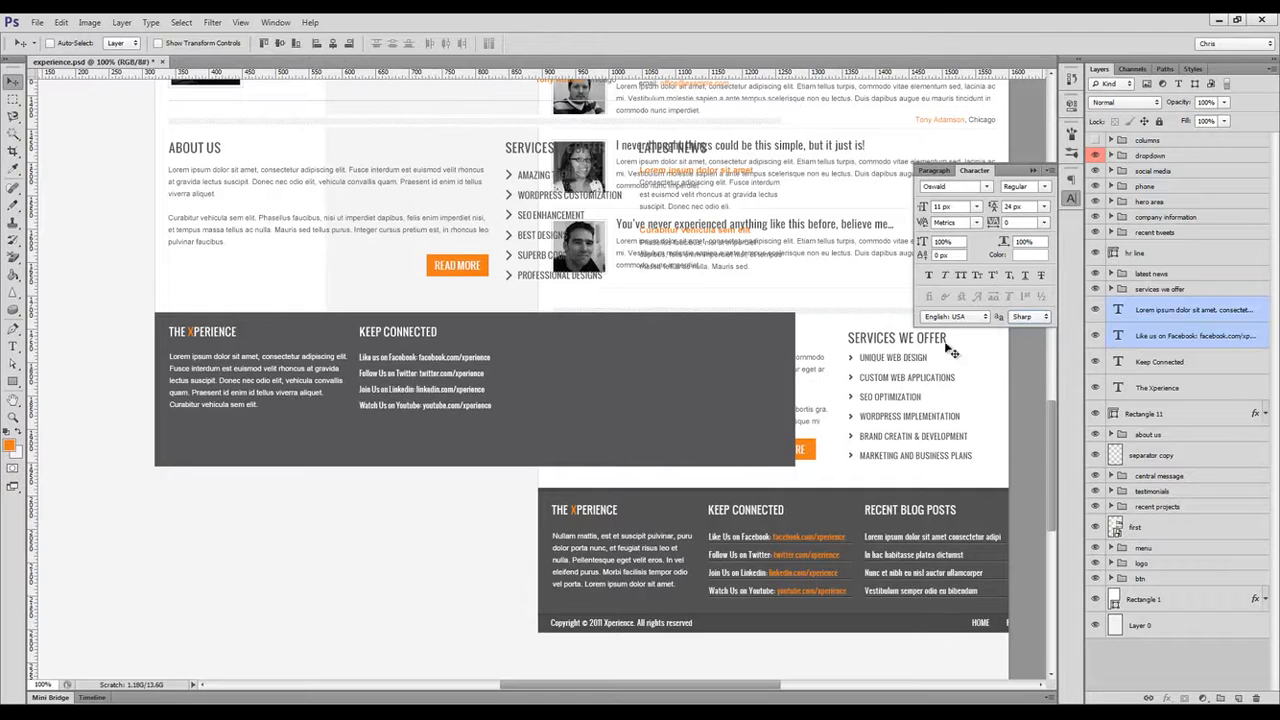
Increase the leading of the social links text to 27 px.
{"action": "left_click", "coordinate": [1160, 310]}
{"action": "left_click", "coordinate": [1190, 335]}
{"action": "key", "text": "z"}
{"action": "left_click", "coordinate": [419, 388]}
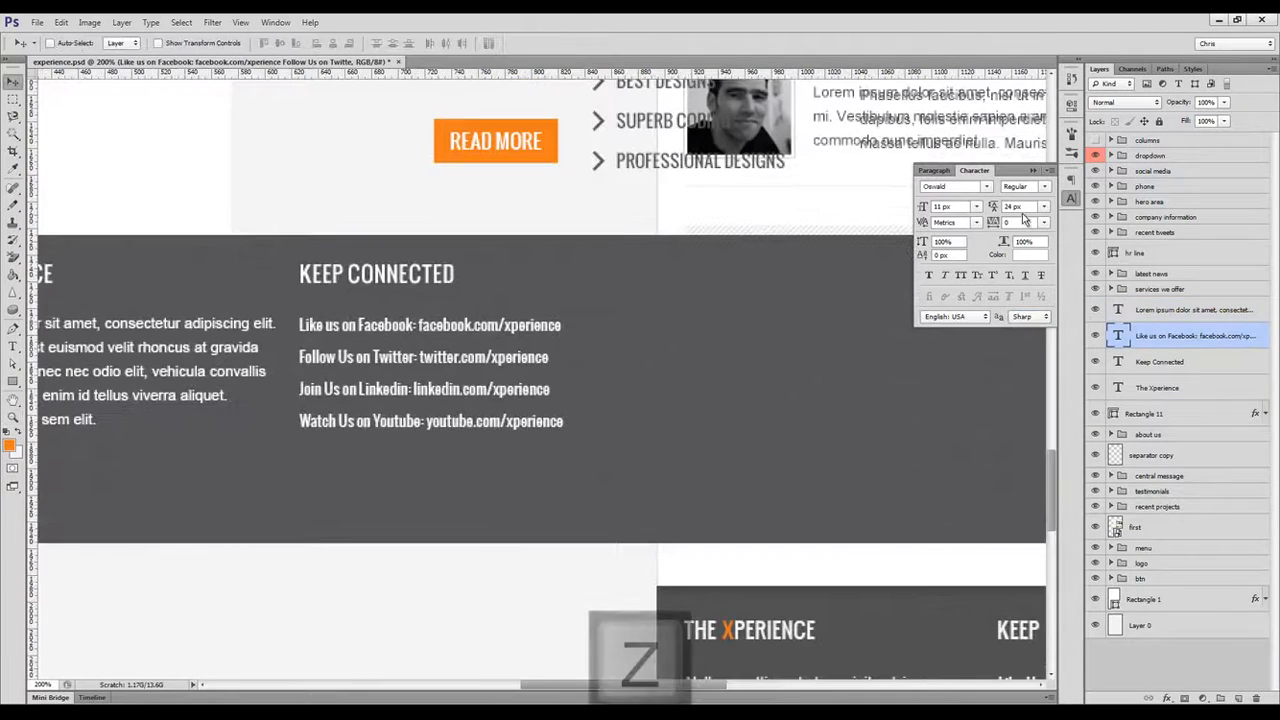
{"action": "scroll", "coordinate": [1025, 207], "scroll_direction": "up", "scroll_amount": 1}
Draw a 1 px horizontal line between the Facebook and Twitter rows and color it near-black.
{"action": "left_click", "coordinate": [13, 382]}
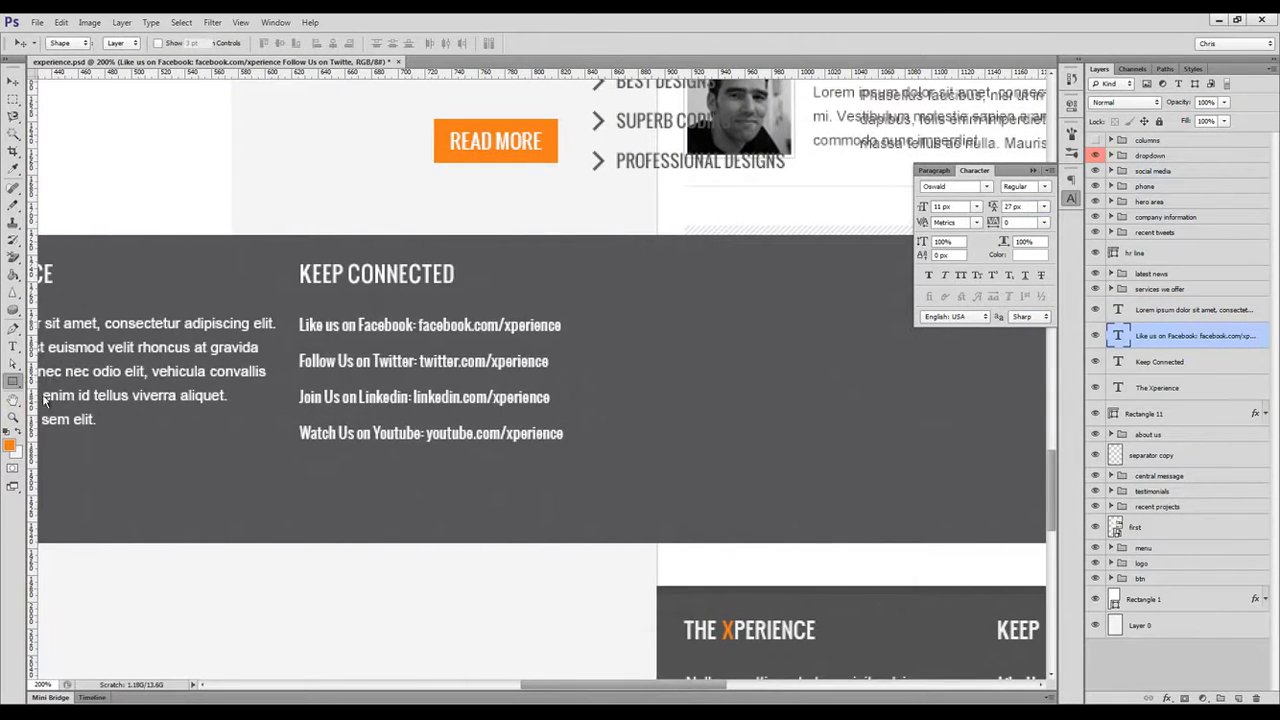
{"action": "left_click", "coordinate": [67, 430]}
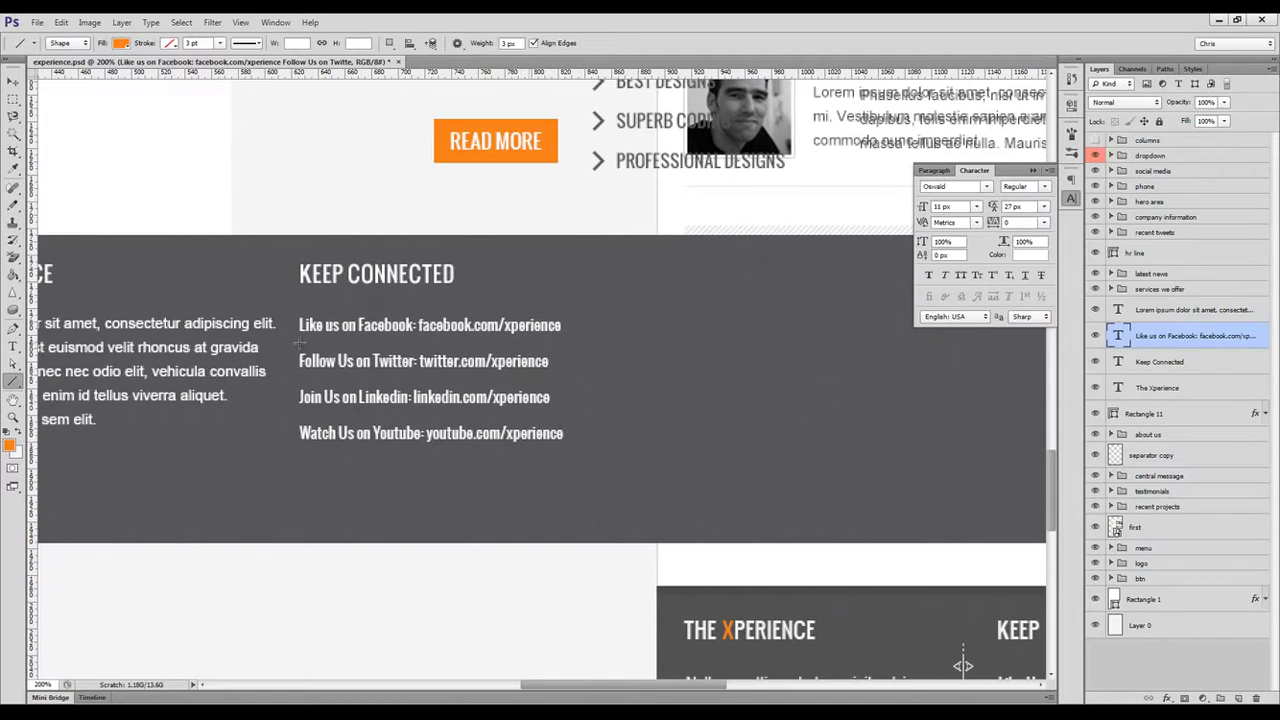
{"action": "left_click_drag", "start_coordinate": [299, 343], "coordinate": [569, 344]}
{"action": "key", "text": "ctrl+z"}
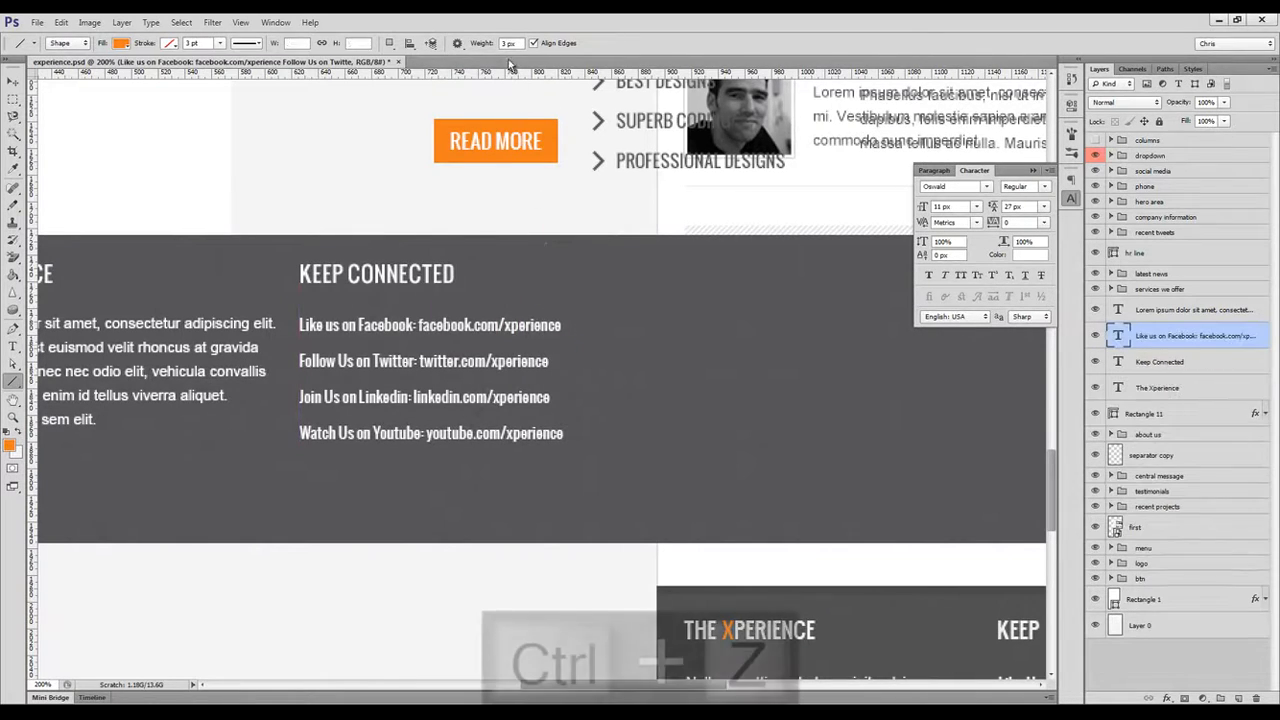
{"action": "left_click_drag", "start_coordinate": [507, 45], "coordinate": [481, 50]}
{"action": "type", "text": "1"}
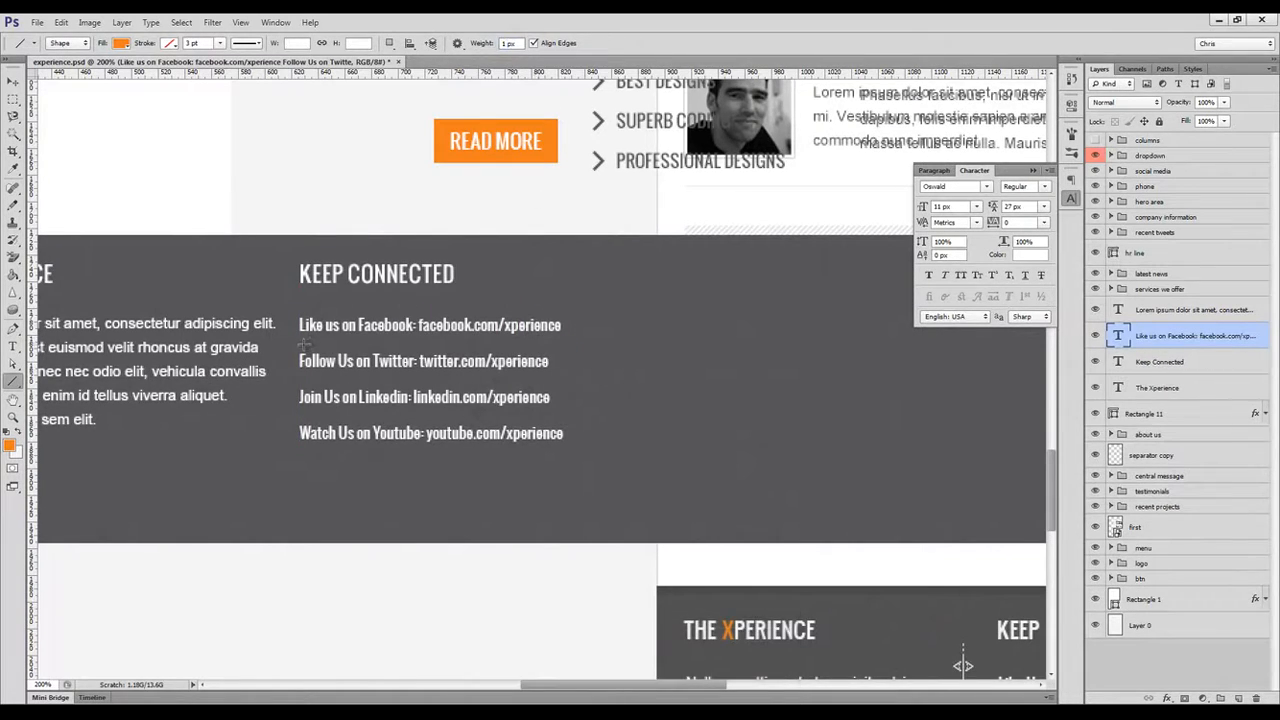
{"action": "left_click_drag", "start_coordinate": [301, 343], "coordinate": [579, 341]}
{"action": "double_click", "coordinate": [1113, 336]}
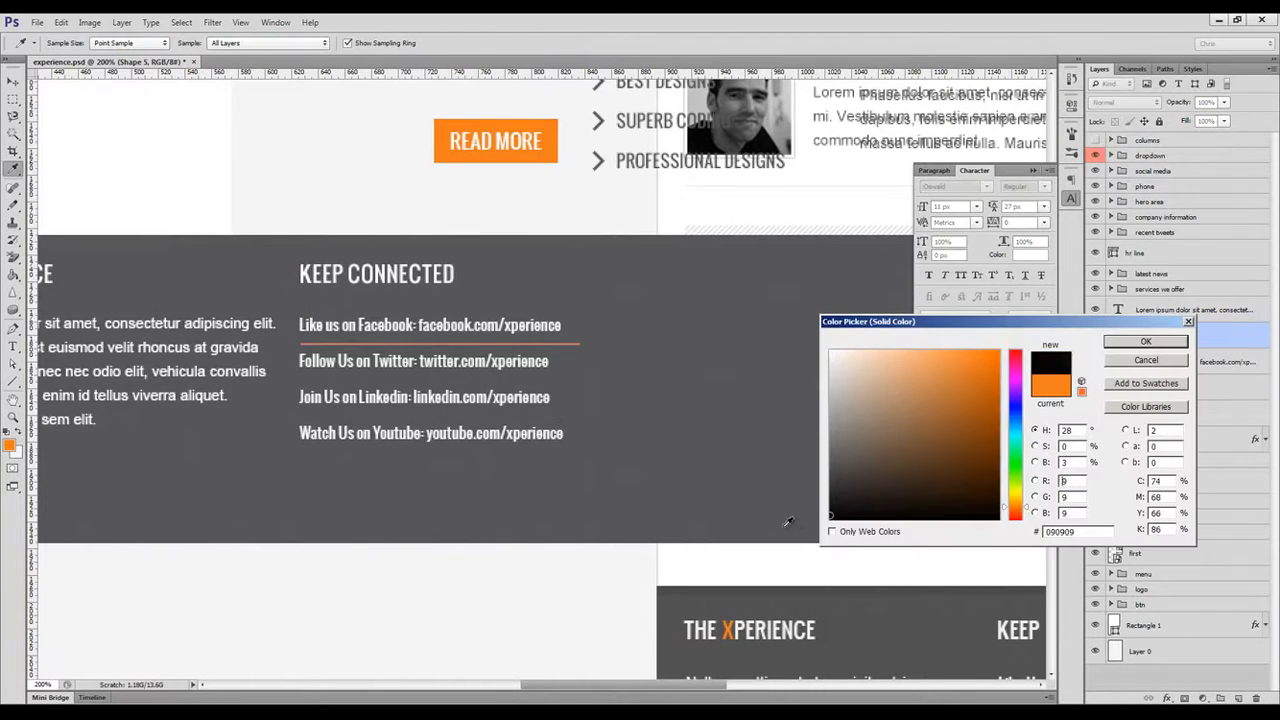
{"action": "left_click", "coordinate": [1140, 342]}
Duplicate the dark separator line, fill the copy with white (#ffffff) and place it directly against the original.
{"action": "key", "text": "v"}
{"action": "key", "text": "ctrl+j"}
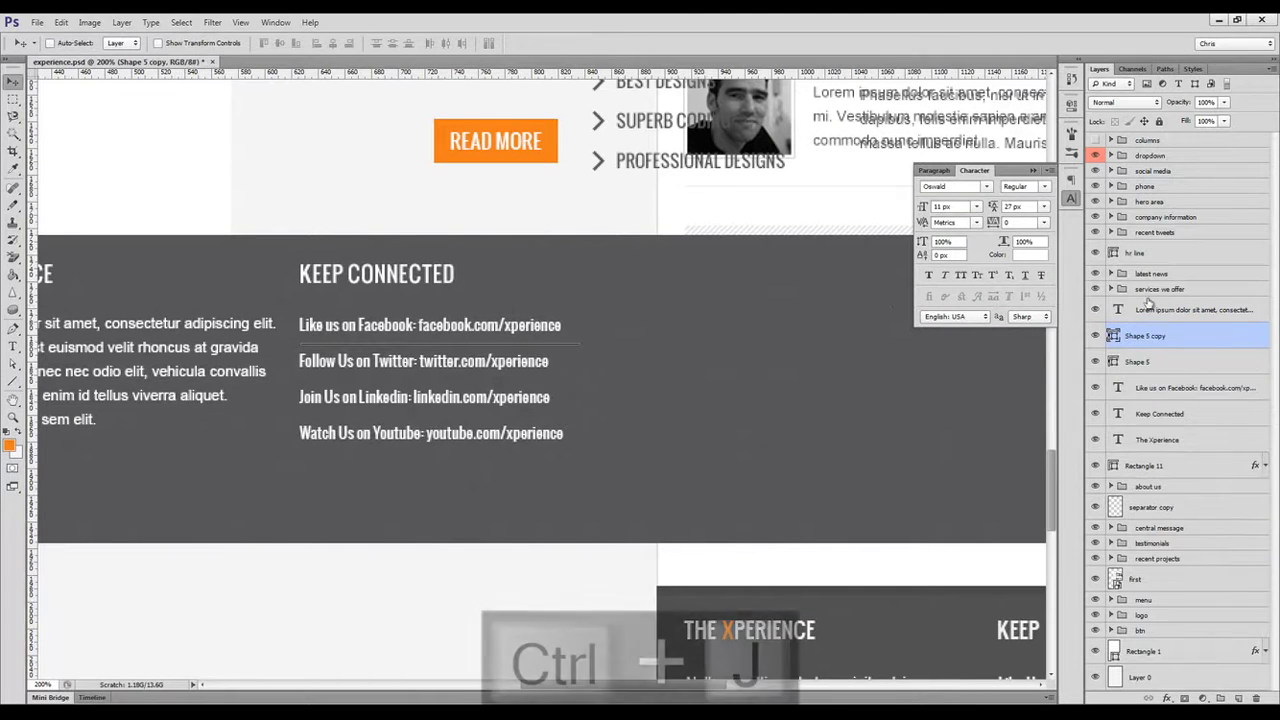
{"action": "double_click", "coordinate": [1114, 337]}
{"action": "left_click_drag", "start_coordinate": [871, 377], "coordinate": [677, 295]}
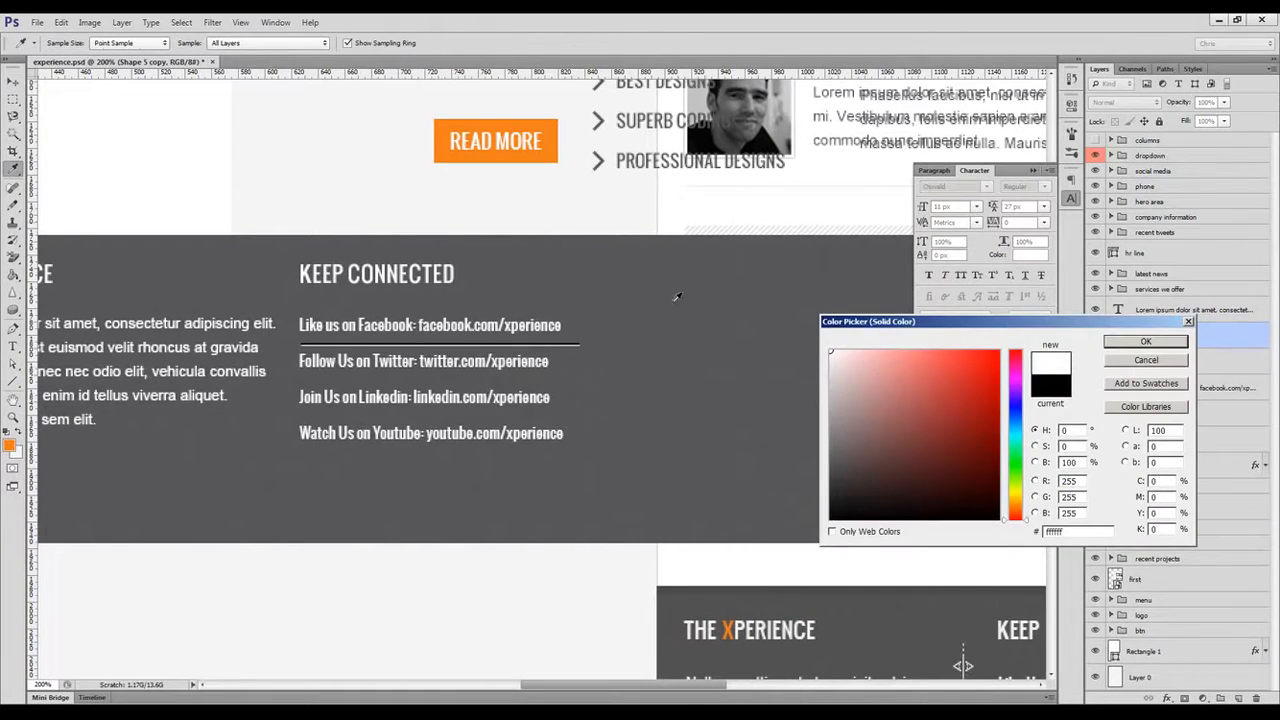
{"action": "key", "text": "Return"}
Lower the opacity of the white separator line and set the dark line's opacity to 35%.
{"action": "left_click_drag", "start_coordinate": [834, 498], "coordinate": [655, 326]}
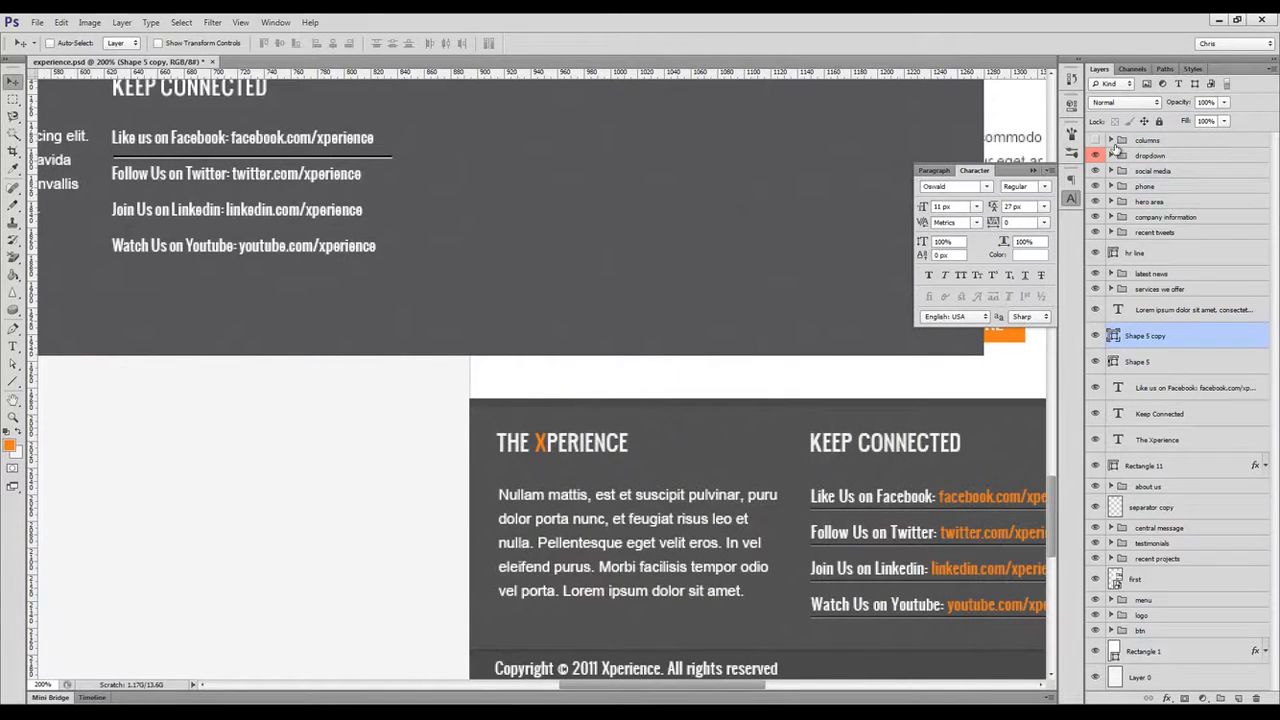
{"action": "key", "text": "ctrl+shift+h"}
{"action": "left_click_drag", "start_coordinate": [1190, 102], "coordinate": [1175, 105]}
{"action": "left_click", "coordinate": [1163, 360]}
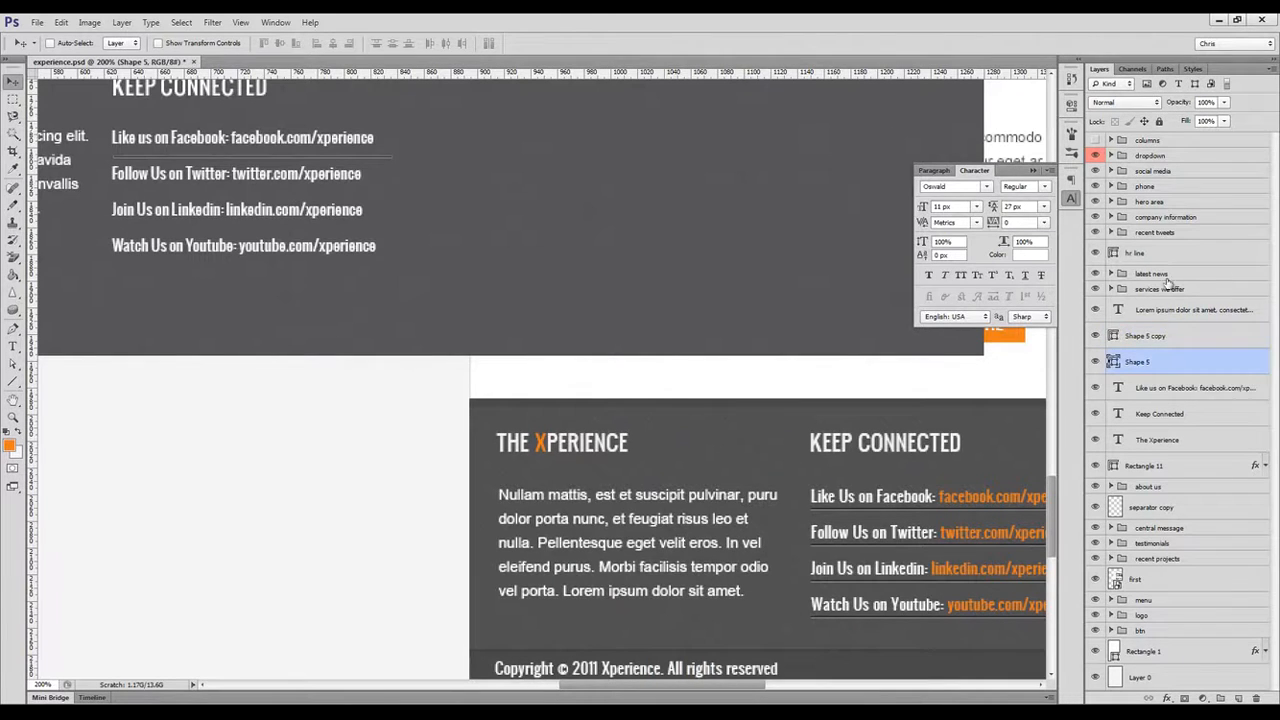
{"action": "key", "text": "ctrl+shift+h"}
{"action": "left_click_drag", "start_coordinate": [1187, 104], "coordinate": [1168, 105]}
{"action": "key", "text": "ctrl+minus"}
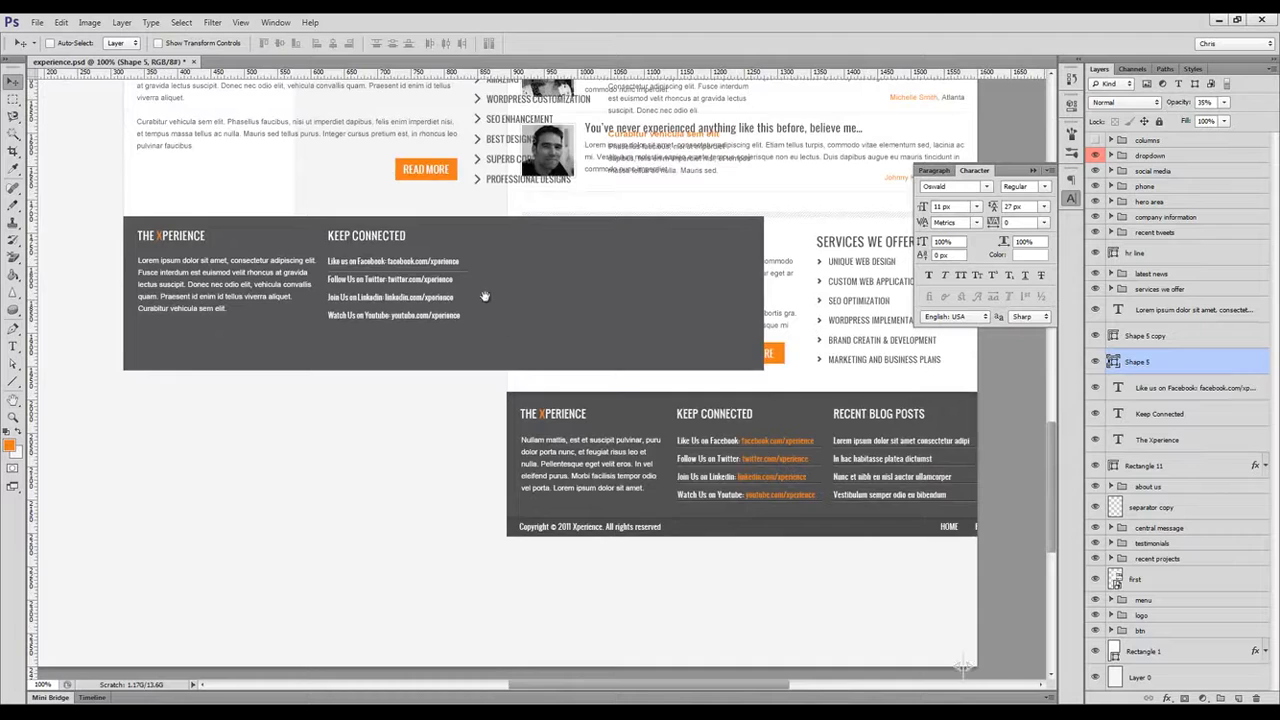
Increase the leading of the social links text to 34 px.
{"action": "left_click_drag", "start_coordinate": [484, 295], "coordinate": [582, 370]}
{"action": "key", "text": "ctrl+plus"}
{"action": "left_click", "coordinate": [530, 321], "text": "ctrl"}
{"action": "scroll", "coordinate": [1028, 210], "scroll_direction": "up", "scroll_amount": 5}
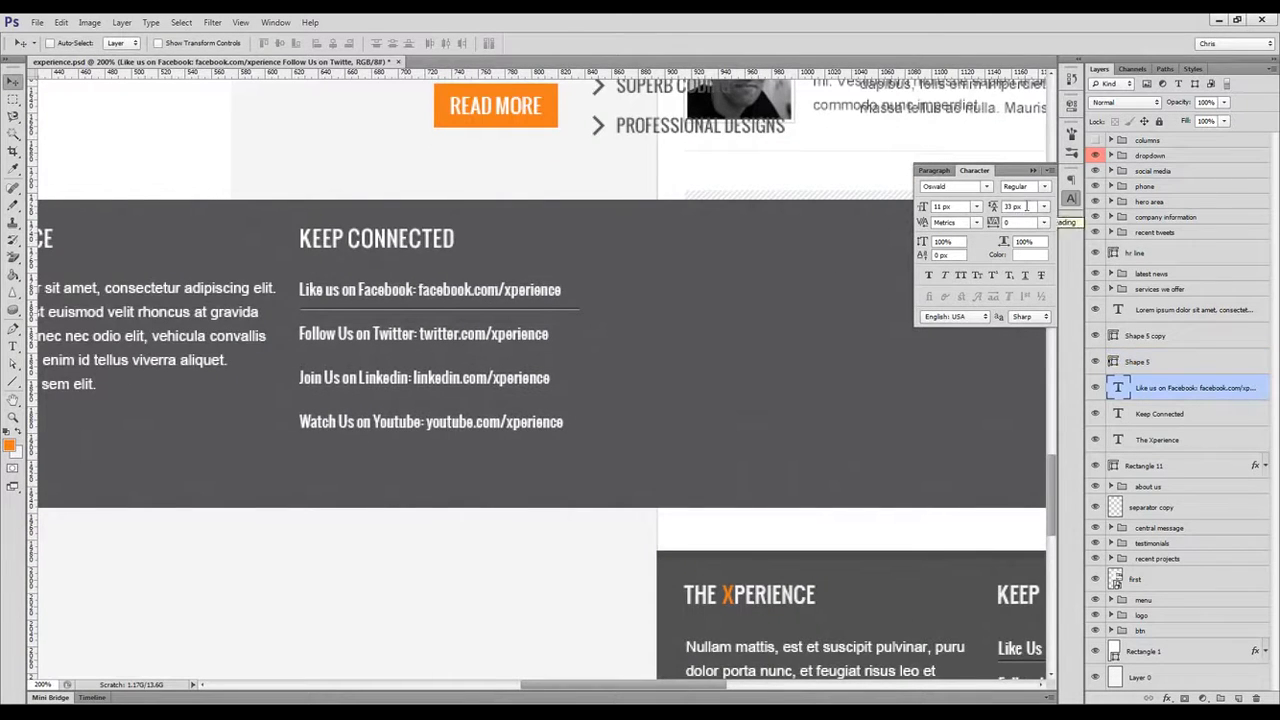
Color the facebook.com/xperience and twitter.com/xperience addresses orange, sampled from the Read More button.
{"action": "key", "text": "t"}
{"action": "left_click_drag", "start_coordinate": [562, 290], "coordinate": [418, 290]}
{"action": "left_click", "coordinate": [427, 43]}
{"action": "left_click", "coordinate": [443, 109]}
{"action": "key", "text": "Return"}
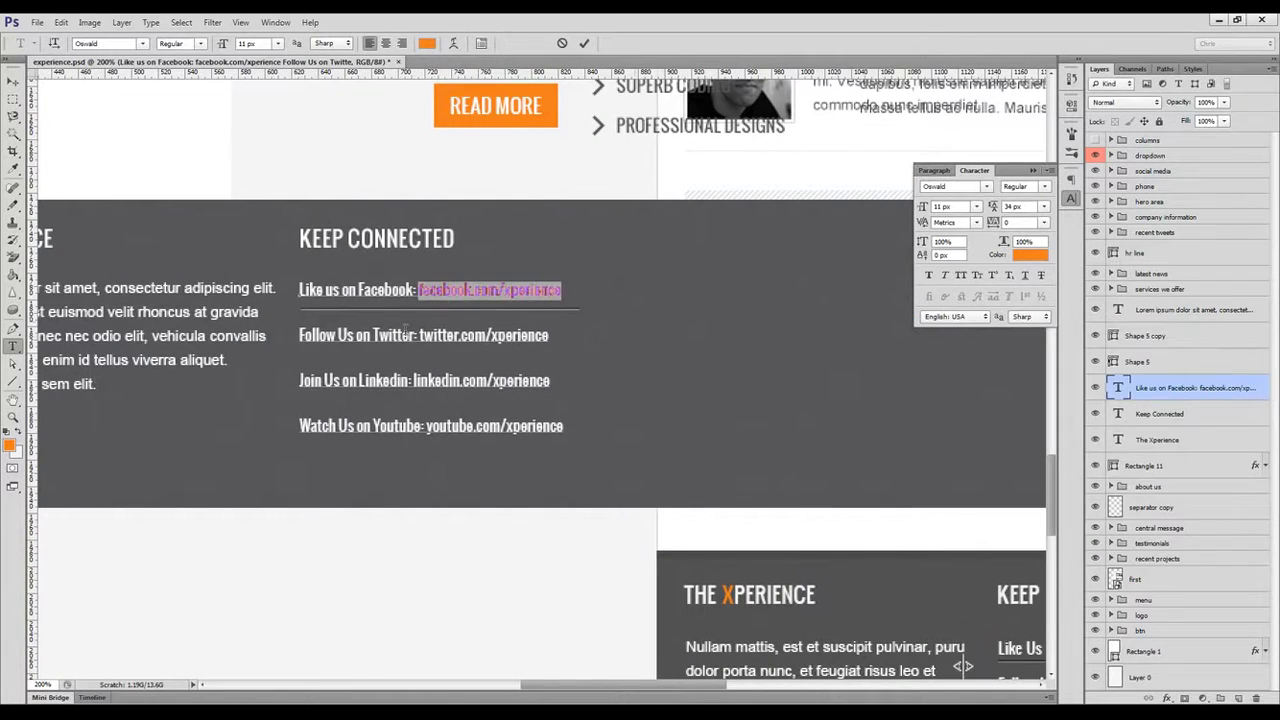
{"action": "left_click_drag", "start_coordinate": [419, 336], "coordinate": [550, 336]}
{"action": "left_click", "coordinate": [427, 44]}
{"action": "left_click", "coordinate": [444, 108]}
{"action": "key", "text": "Return"}
Color the linkedin.com/xperience and youtube.com/xperience addresses the same orange (#f07e1d).
{"action": "left_click_drag", "start_coordinate": [414, 381], "coordinate": [551, 381]}
{"action": "left_click", "coordinate": [427, 43]}
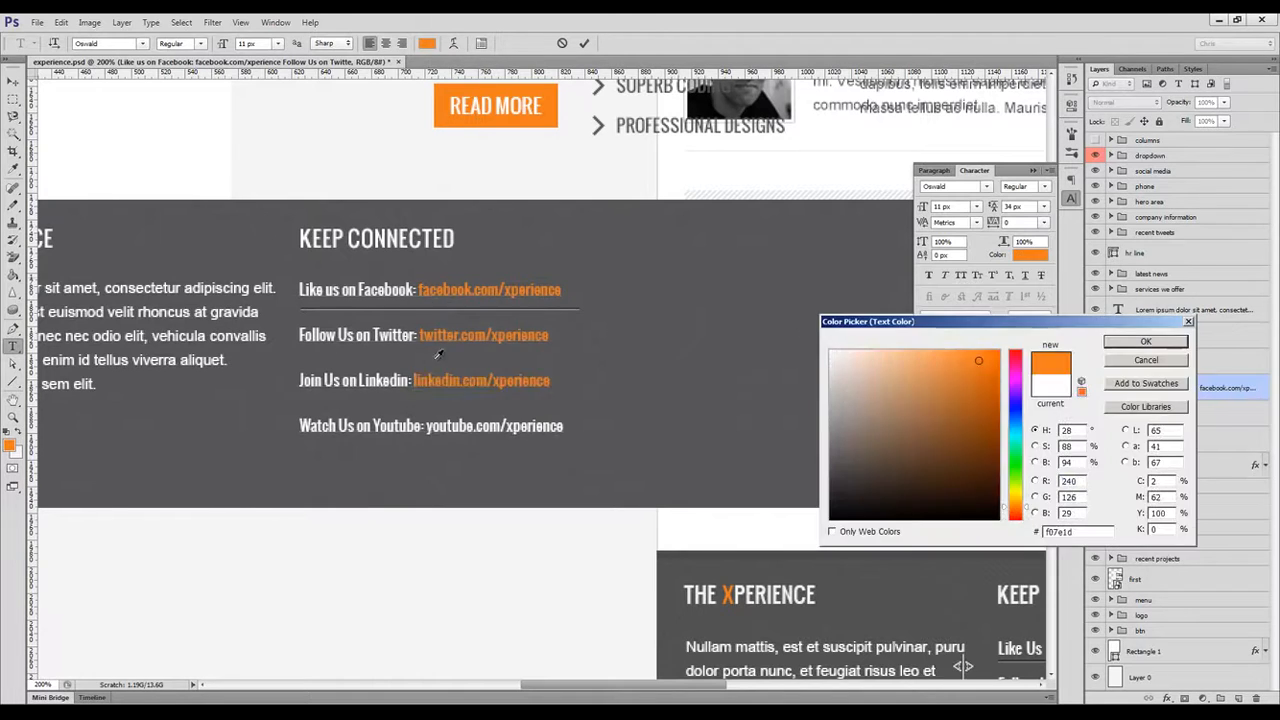
{"action": "left_click", "coordinate": [444, 108]}
{"action": "key", "text": "Return"}
{"action": "left_click_drag", "start_coordinate": [426, 426], "coordinate": [564, 426]}
{"action": "left_click", "coordinate": [427, 43]}
{"action": "left_click", "coordinate": [444, 108]}
{"action": "key", "text": "Return"}
Group the two separator line shapes and name the group "line".
{"action": "left_click", "coordinate": [1172, 388]}
{"action": "left_click", "coordinate": [1150, 362]}
{"action": "left_click", "coordinate": [1142, 336], "text": "shift"}
{"action": "key", "text": "ctrl+g"}
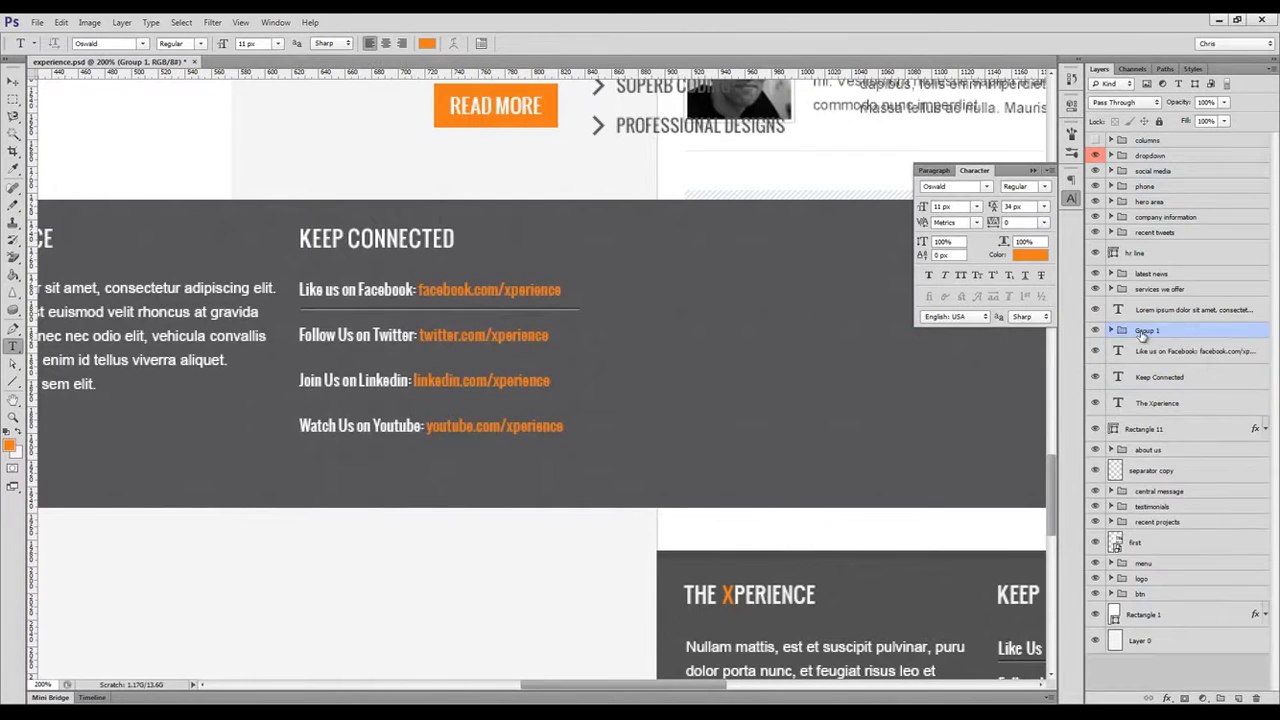
{"action": "type", "text": "line"}
{"action": "key", "text": "Return"}
Duplicate the separator line group below the Follow Us on Twitter row and centre it vertically between the neighbouring rows.
{"action": "mouse_move", "coordinate": [318, 305]}
{"action": "left_mouse_down"}
{"action": "mouse_move", "coordinate": [355, 305]}
{"action": "mouse_move", "coordinate": [335, 338]}
{"action": "mouse_move", "coordinate": [390, 390]}
{"action": "mouse_move", "coordinate": [394, 459]}
{"action": "left_mouse_up"}
{"action": "key", "text": "m"}
{"action": "key", "text": "v"}
{"action": "left_click", "coordinate": [280, 43]}
{"action": "key", "text": "ctrl+d"}
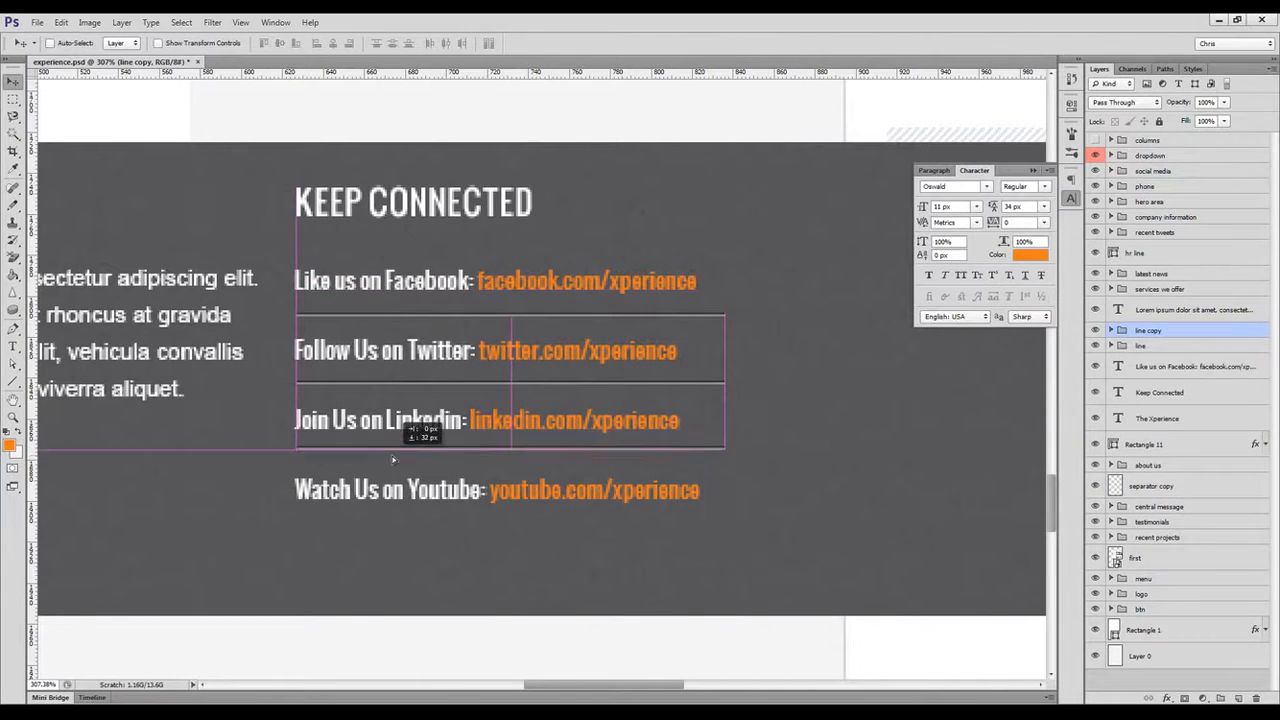
Centre another separator line copy between the Join Us on Linkedin and Watch Us on Youtube rows and distribute the three lines evenly.
{"action": "key", "text": "m"}
{"action": "left_click_drag", "start_coordinate": [297, 431], "coordinate": [336, 474]}
{"action": "key", "text": "v"}
{"action": "left_click", "coordinate": [264, 43]}
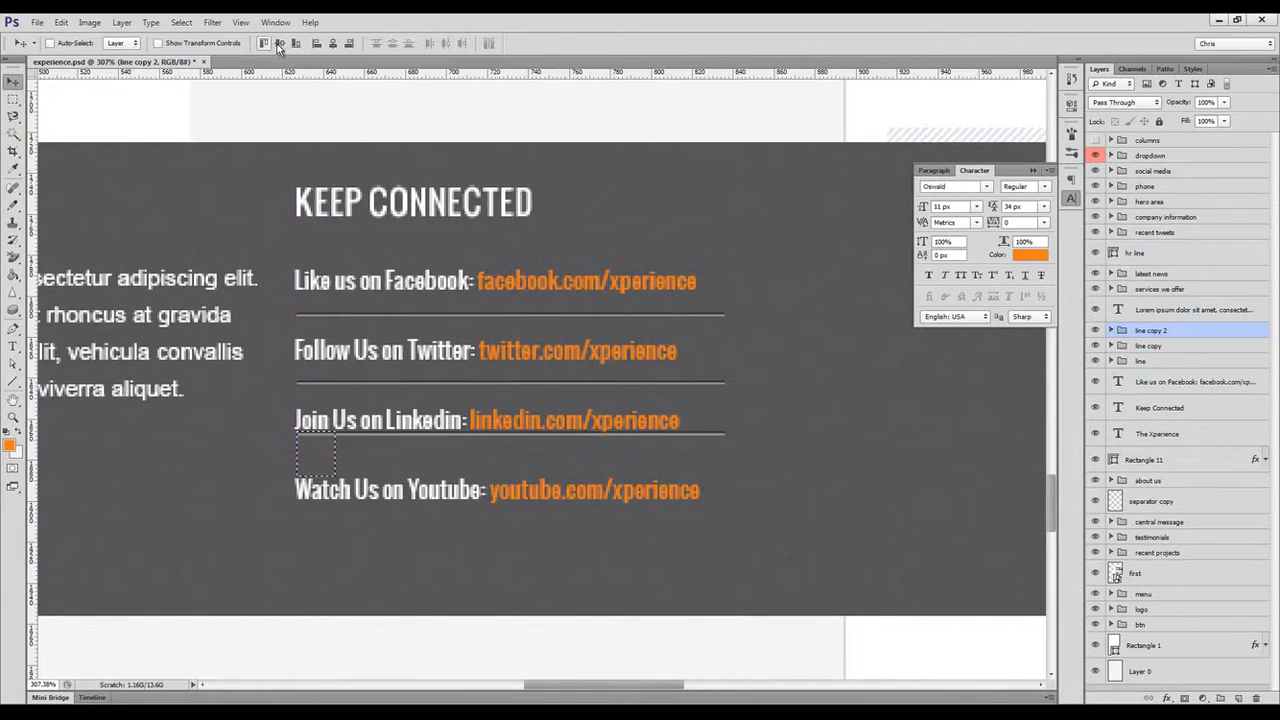
{"action": "left_click", "coordinate": [280, 43]}
{"action": "key", "text": "ctrl+d"}
{"action": "left_click", "coordinate": [1147, 360], "text": "shift"}
{"action": "left_click", "coordinate": [394, 43]}
{"action": "left_click", "coordinate": [1168, 330]}
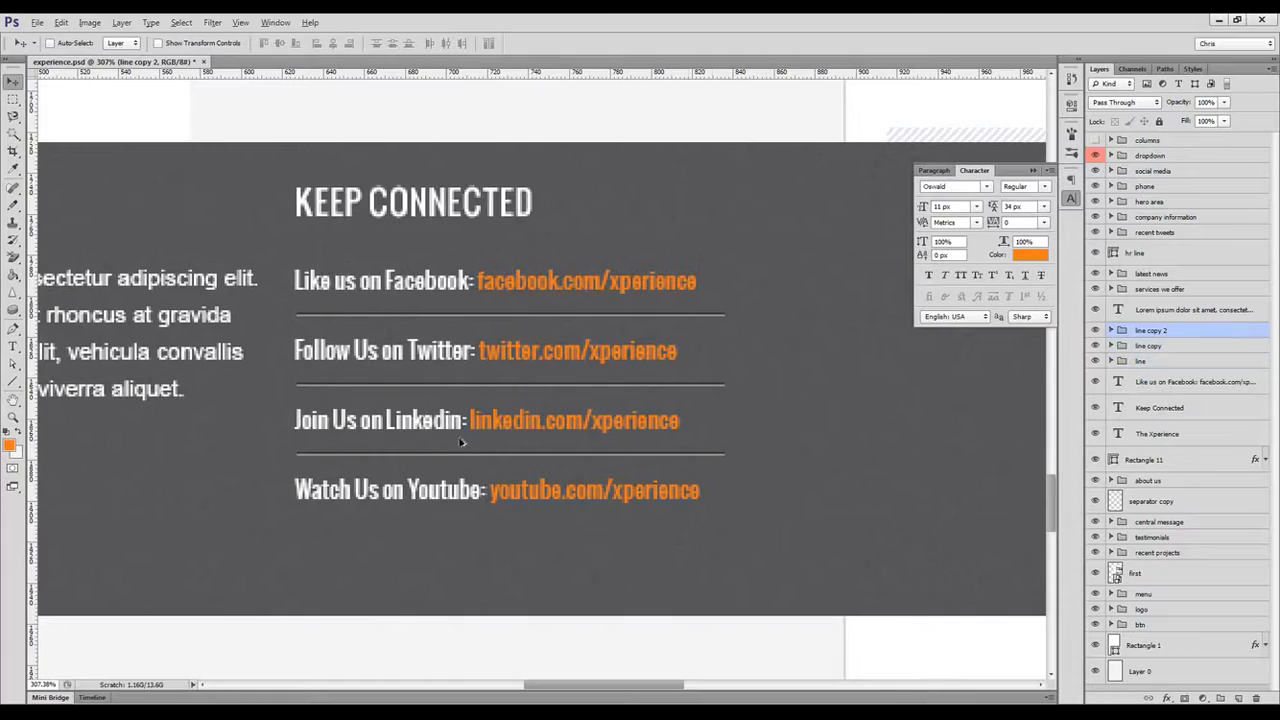
Add a fourth separator line copy below the Watch Us on Youtube row at the same spacing as the others.
{"action": "left_click_drag", "start_coordinate": [445, 449], "coordinate": [437, 517]}
{"action": "left_click_drag", "start_coordinate": [294, 477], "coordinate": [380, 472]}
{"action": "key", "text": "m"}
{"action": "left_click_drag", "start_coordinate": [303, 421], "coordinate": [345, 481]}
{"action": "key", "text": "ctrl+d"}
{"action": "key", "text": "v"}
{"action": "left_click_drag", "start_coordinate": [402, 598], "coordinate": [403, 545]}
{"action": "key", "text": "Down"}
{"action": "key", "text": "Down"}
{"action": "key", "text": "Down"}
{"action": "key", "text": "Down"}
{"action": "key", "text": "Down"}
{"action": "key", "text": "Down"}
{"action": "key", "text": "Down"}
{"action": "key", "text": "Down"}
{"action": "key", "text": "ctrl+1"}
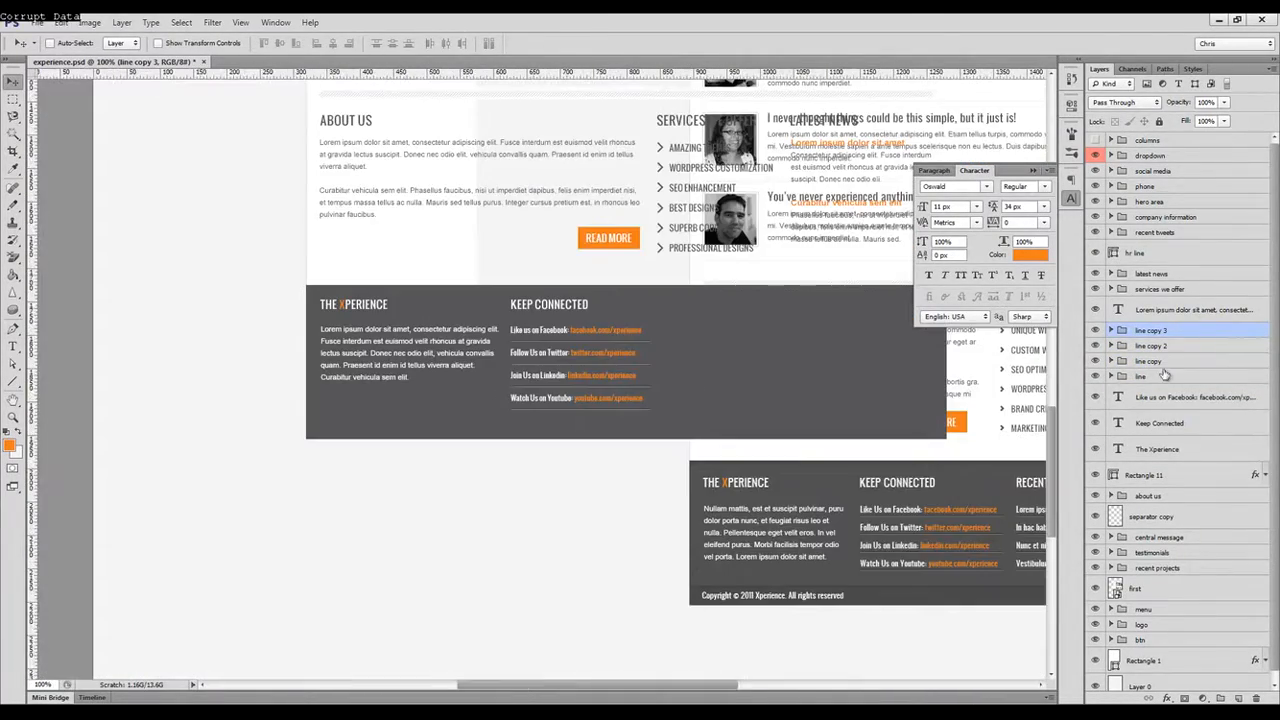
Group the four separator line groups and name the new group "lines".
{"action": "left_click", "coordinate": [1155, 377], "text": "shift"}
{"action": "key", "text": "ctrl+g"}
{"action": "double_click", "coordinate": [1145, 330]}
{"action": "type", "text": "lines"}
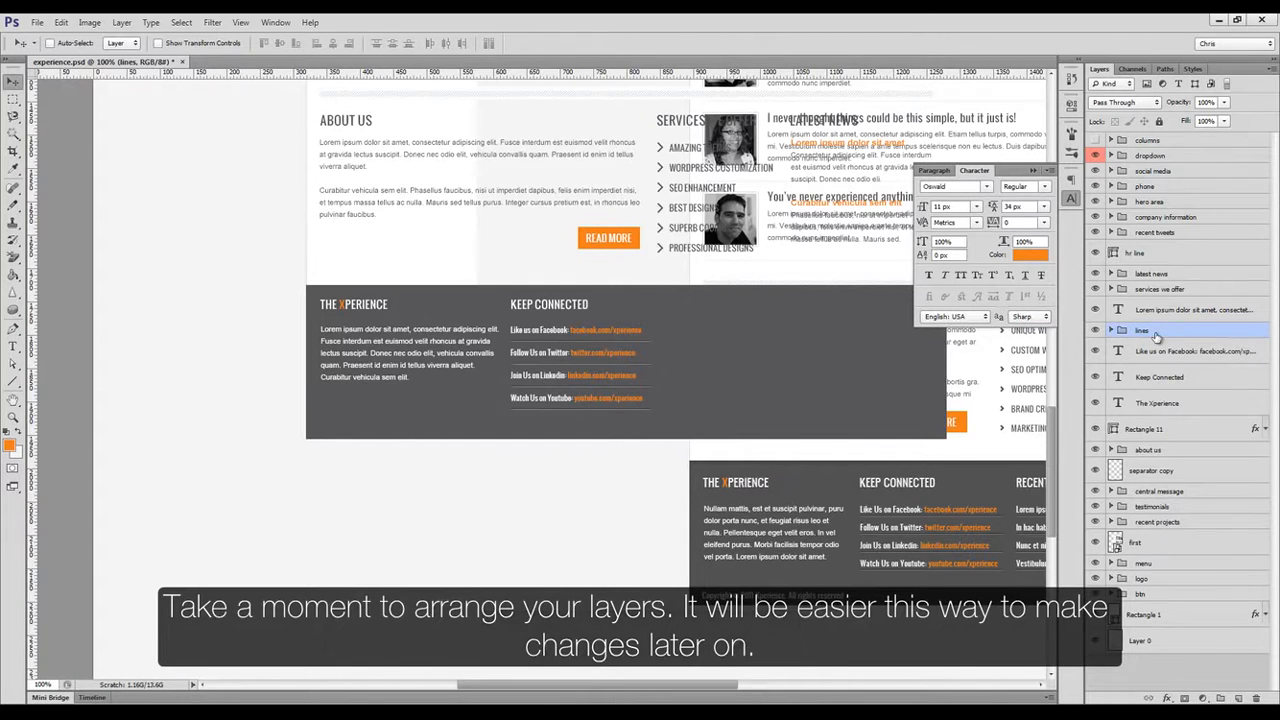
{"action": "key", "text": "Return"}
Group the lines with the Keep Connected heading and social links text, and name the group "keep connected".
{"action": "left_click_drag", "start_coordinate": [688, 326], "coordinate": [537, 352]}
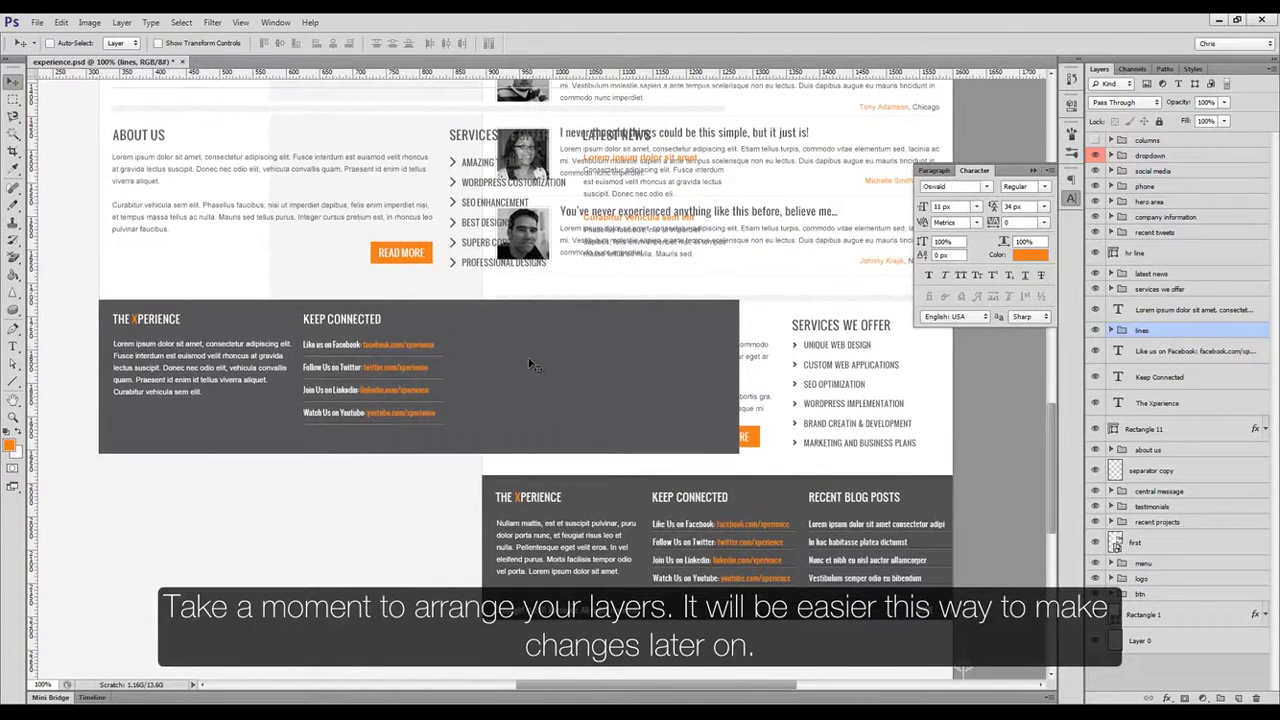
{"action": "left_click", "coordinate": [355, 322], "text": "ctrl+shift"}
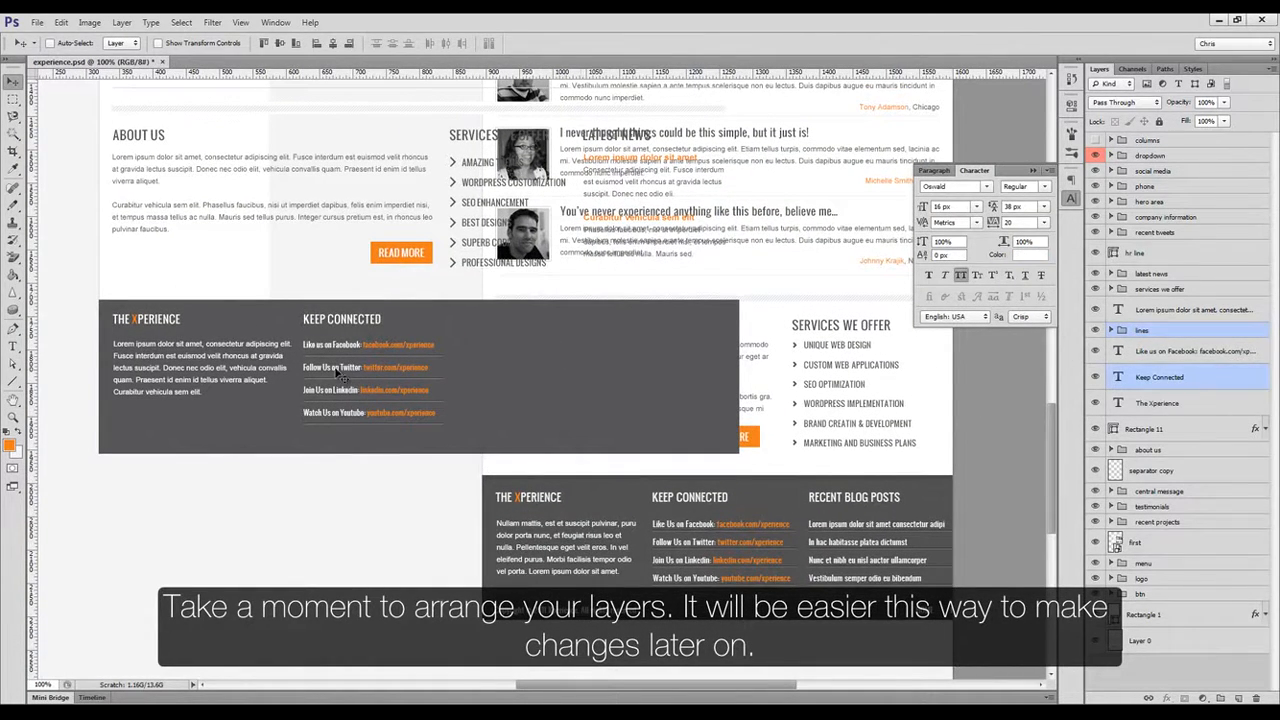
{"action": "key", "text": "ctrl+g"}
{"action": "double_click", "coordinate": [1150, 330]}
{"action": "type", "text": "Keep connected"}
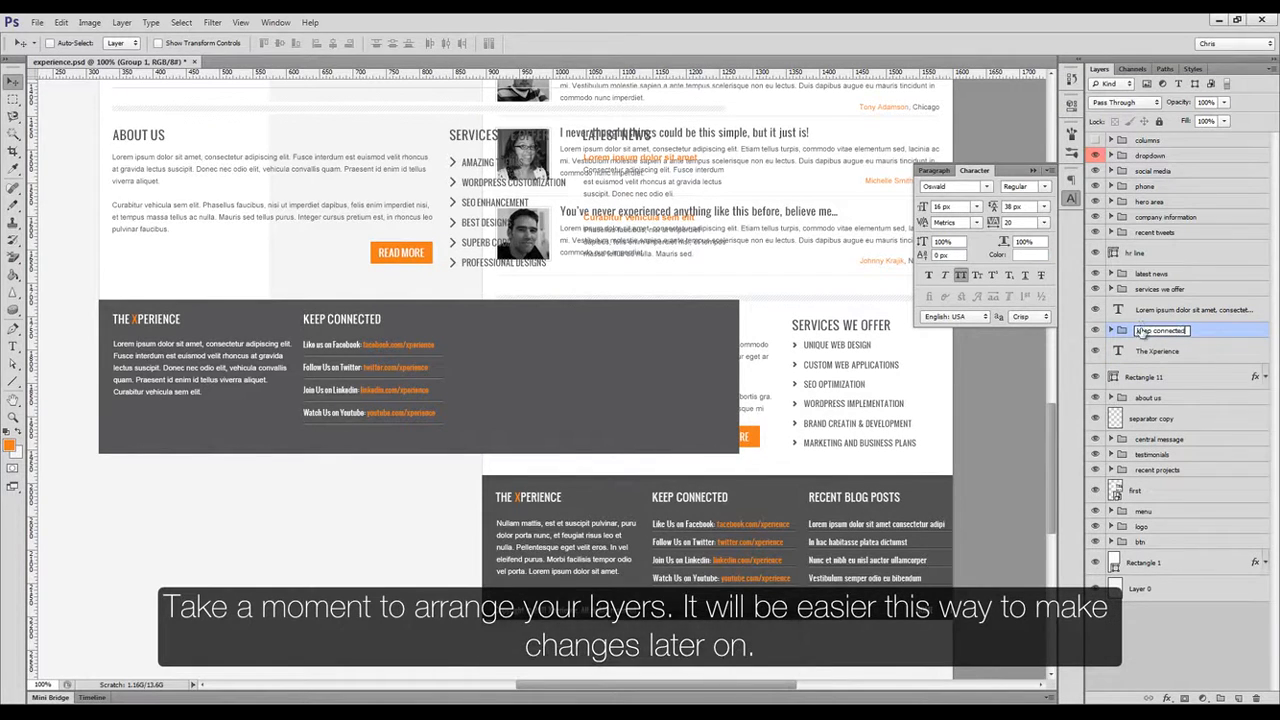
{"action": "key", "text": "Return"}
Group The Xperience heading with its paragraph and name the group "the experience".
{"action": "left_click", "coordinate": [214, 391], "text": "ctrl"}
{"action": "left_click", "coordinate": [162, 322], "text": "ctrl+shift"}
{"action": "key", "text": "ctrl+g"}
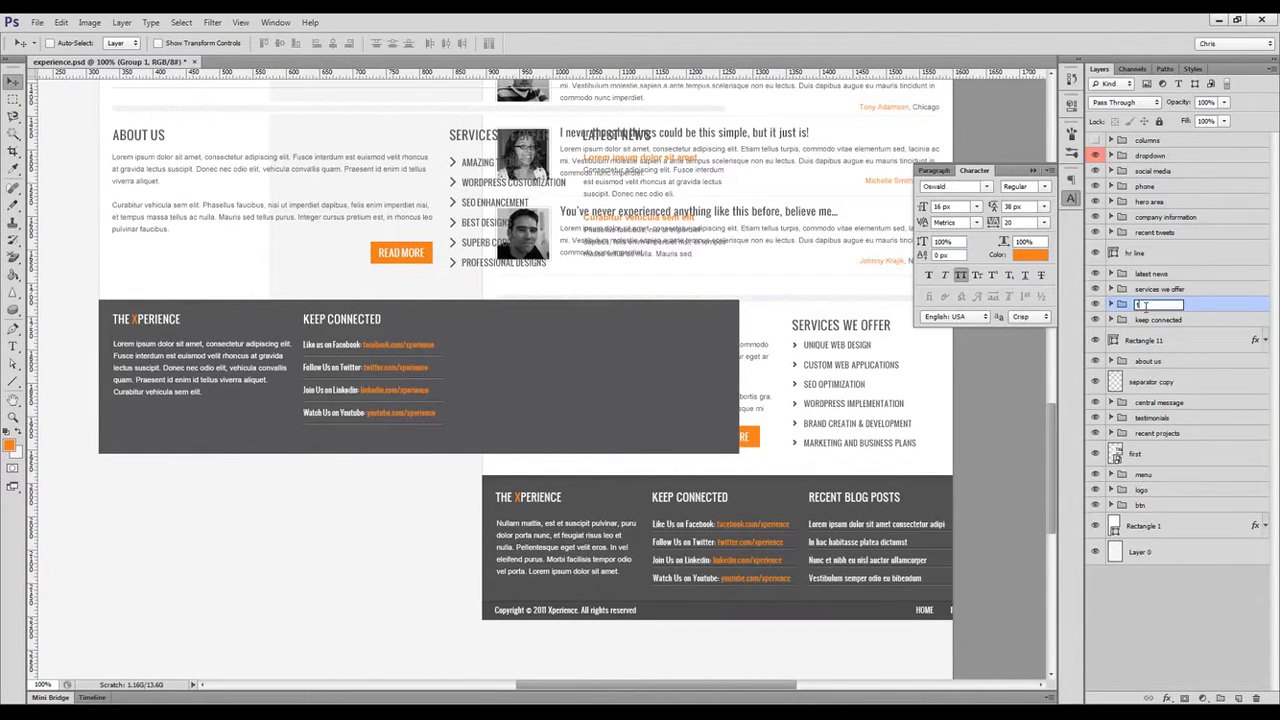
{"action": "left_click", "coordinate": [1146, 306]}
{"action": "type", "text": "the experience"}
{"action": "key", "text": "Return"}
Rename the footer rectangle "footer bg" and group it with both column groups as "footer", placed below the separator copy layer.
{"action": "left_click", "coordinate": [557, 362], "text": "ctrl"}
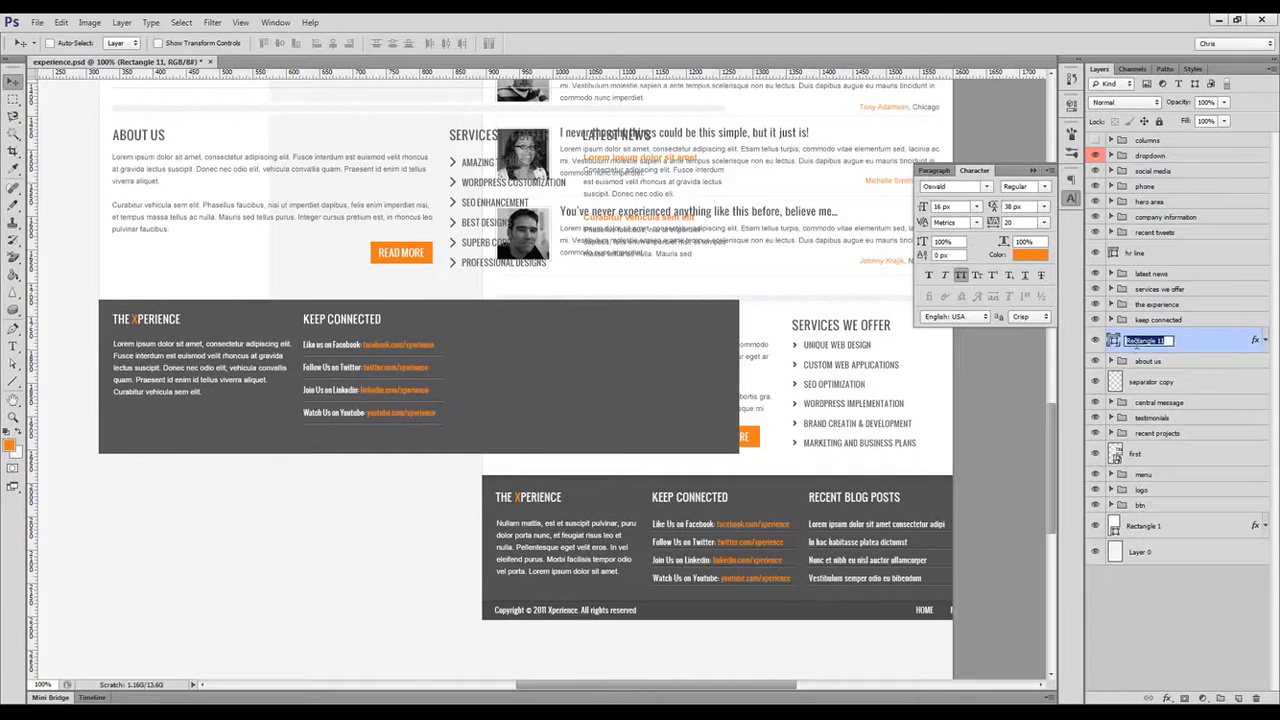
{"action": "key", "text": "Return"}
{"action": "left_click", "coordinate": [1150, 304], "text": "shift"}
{"action": "key", "text": "ctrl+g"}
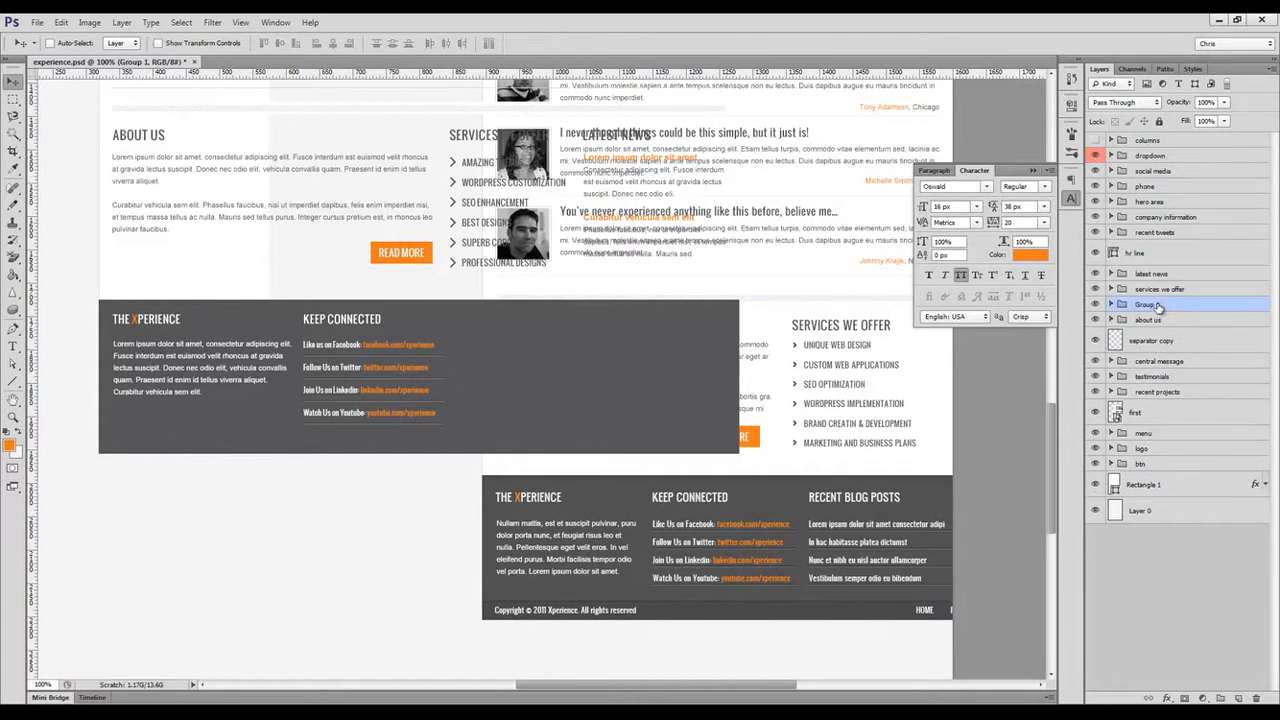
{"action": "left_click_drag", "start_coordinate": [1158, 308], "coordinate": [1152, 348]}
{"action": "scroll", "coordinate": [365, 347], "scroll_direction": "right", "scroll_amount": 2}
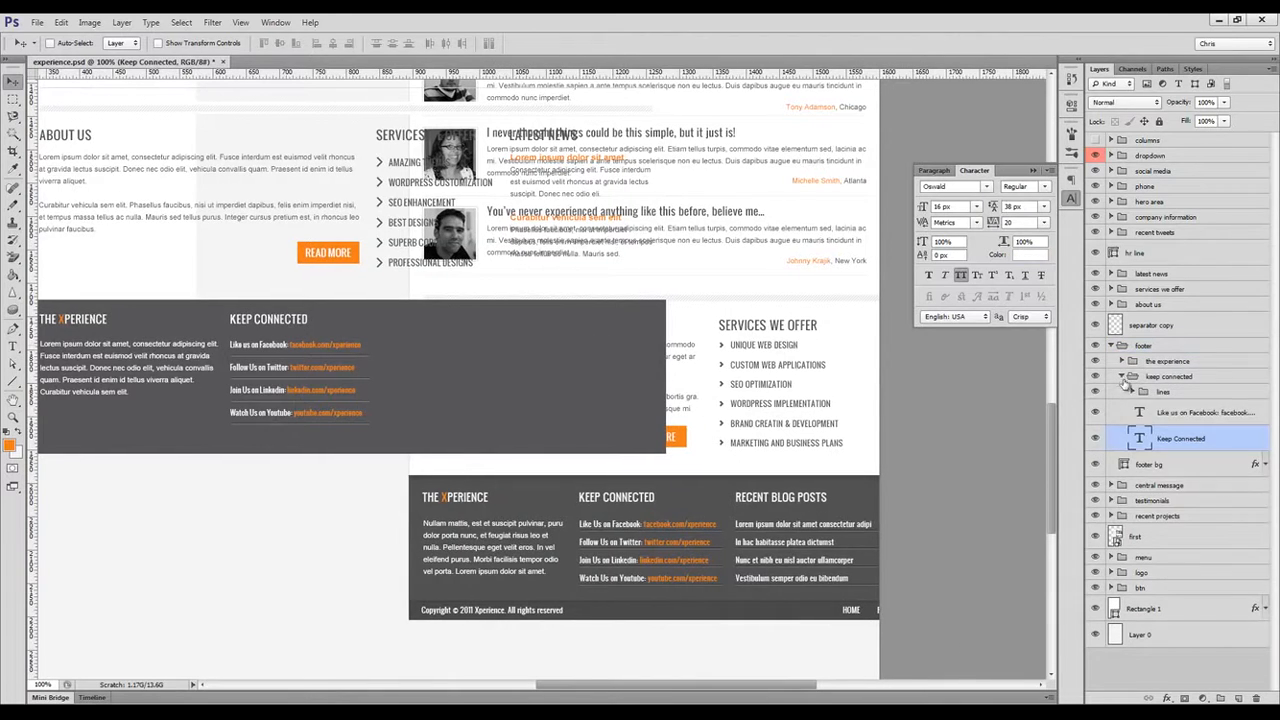
{"action": "left_click", "coordinate": [1122, 377]}
{"action": "left_click_drag", "start_coordinate": [331, 334], "coordinate": [482, 337]}
{"action": "key", "text": "ctrl+z"}
Duplicate the keep connected group as a third footer column beside it and change the copy's heading to "Recent blog posts".
{"action": "left_click", "coordinate": [1122, 377]}
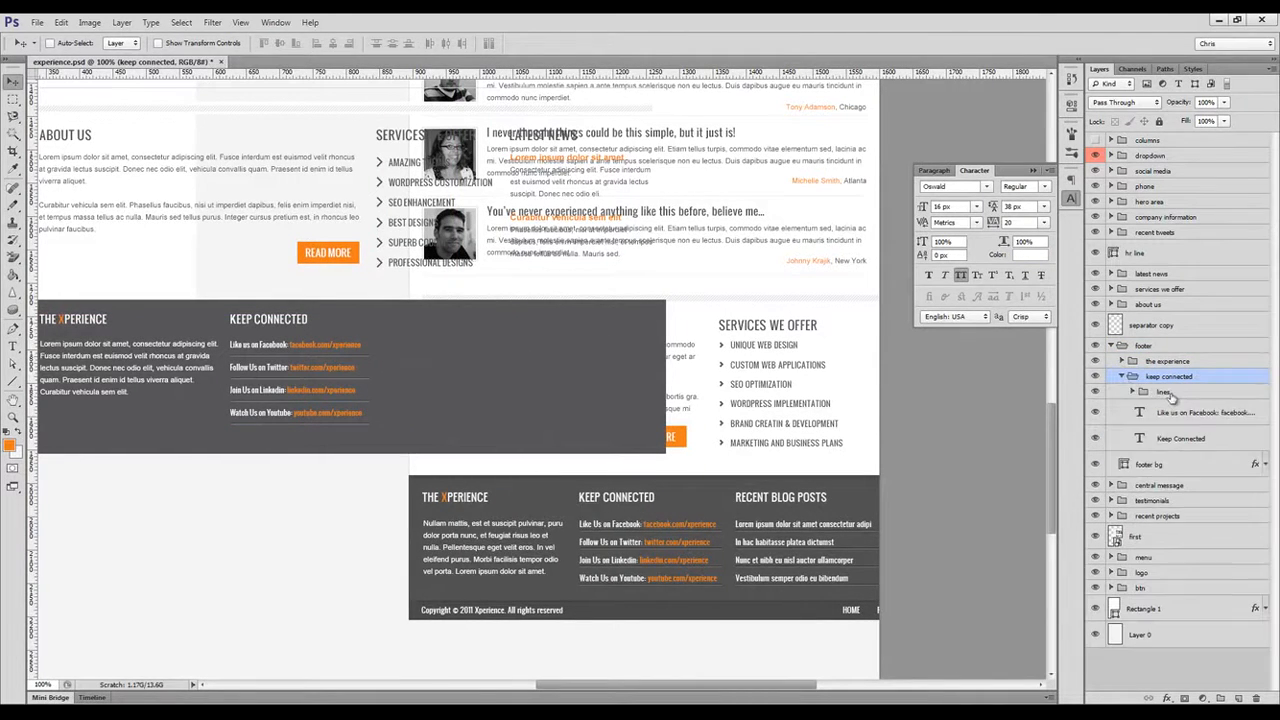
{"action": "left_click", "coordinate": [1122, 377]}
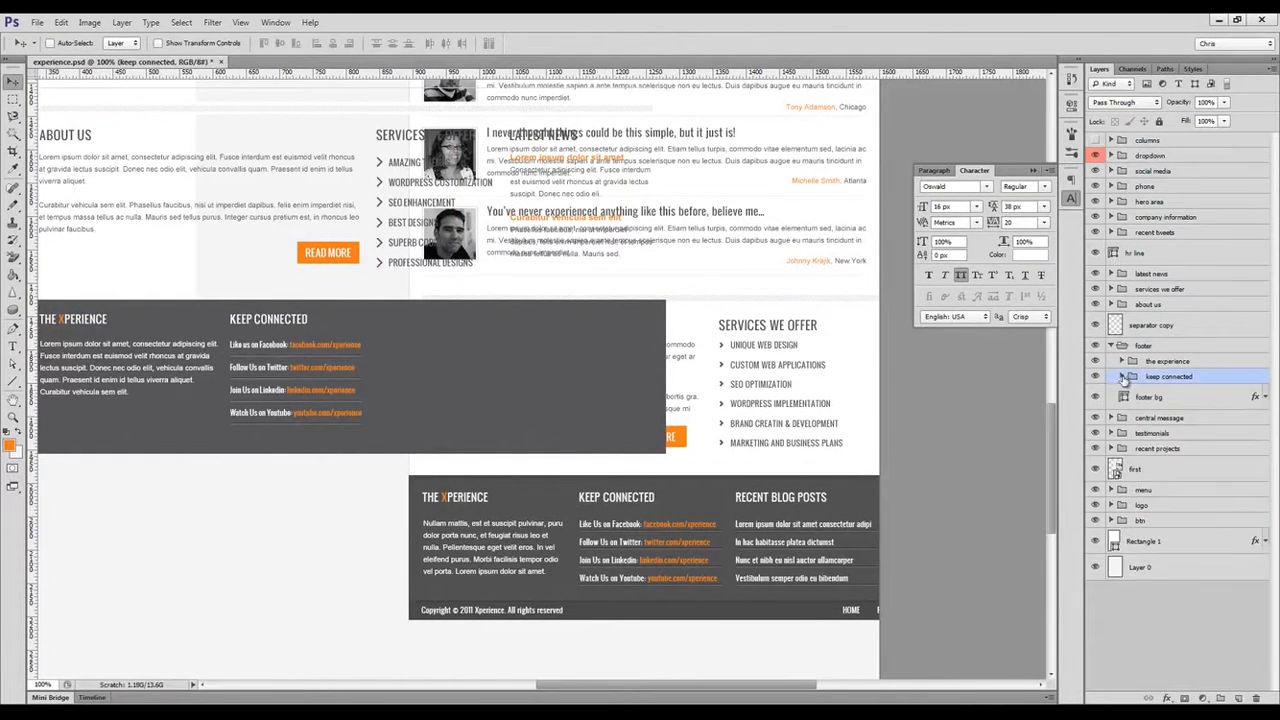
{"action": "left_click_drag", "start_coordinate": [323, 351], "coordinate": [477, 351]}
{"action": "key", "text": "t"}
{"action": "triple_click", "coordinate": [457, 316]}
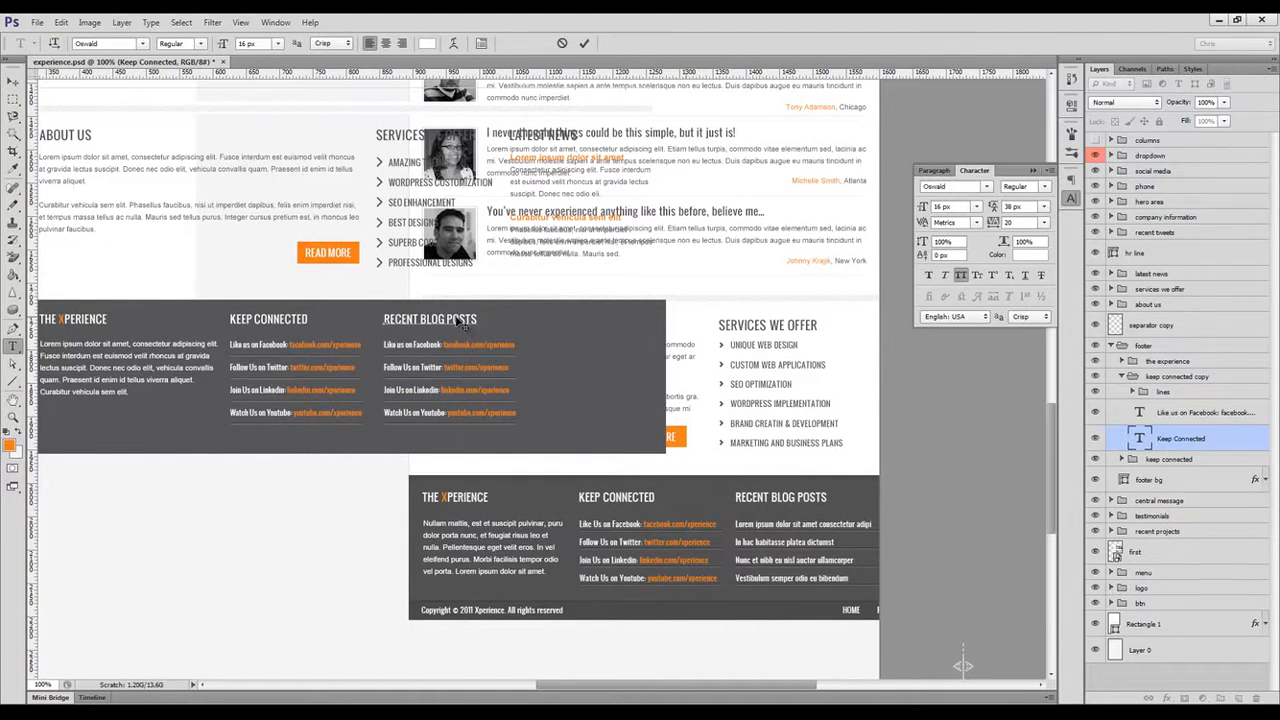
{"action": "key", "text": "ctrl+Return"}
Replace the third column's social links with the lipsum.com passage from "Fusce in ultrices nunc" to "Maecenas nec justo sit amet lorem dict".
{"action": "left_click", "coordinate": [450, 344]}
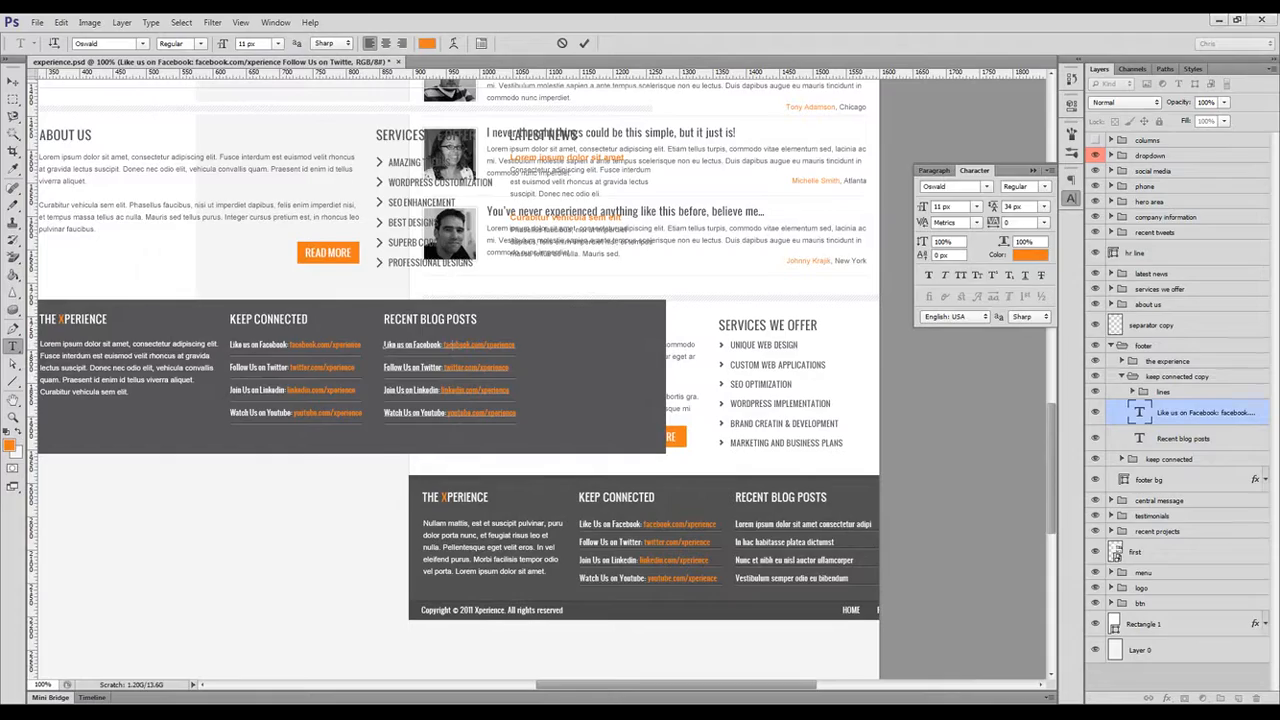
{"action": "key", "text": "alt+Tab"}
{"action": "left_click_drag", "start_coordinate": [403, 363], "coordinate": [558, 363]}
{"action": "key", "text": "ctrl+c"}
{"action": "key", "text": "alt+Tab"}
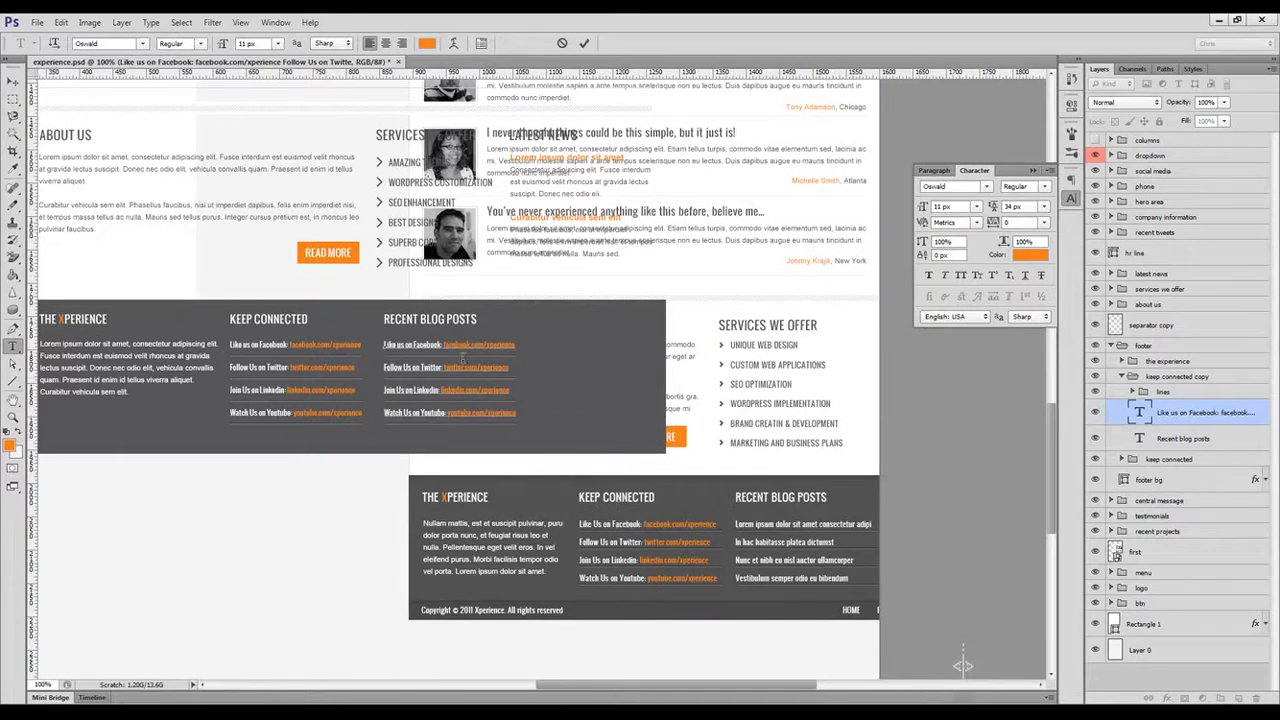
{"action": "key", "text": "ctrl+a"}
{"action": "key", "text": "ctrl+v"}
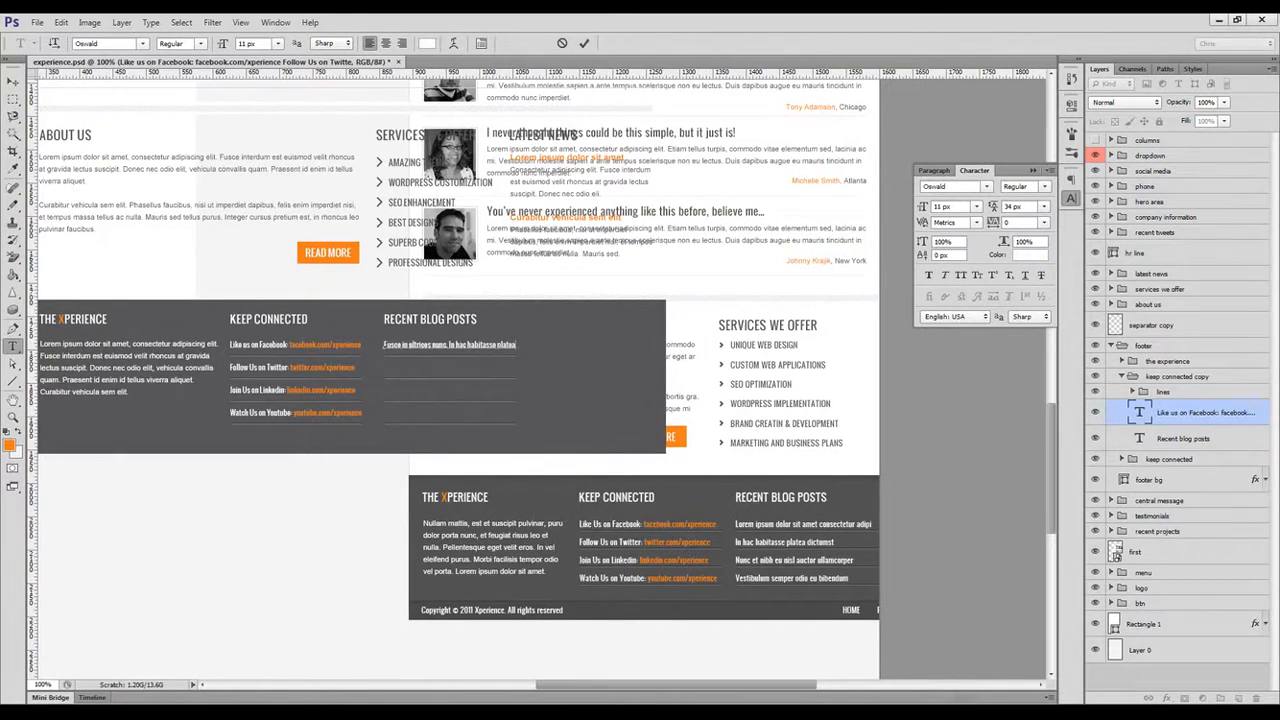
{"action": "key", "text": "alt+Tab"}
{"action": "left_click_drag", "start_coordinate": [404, 363], "coordinate": [580, 373]}
{"action": "key", "text": "ctrl+c"}
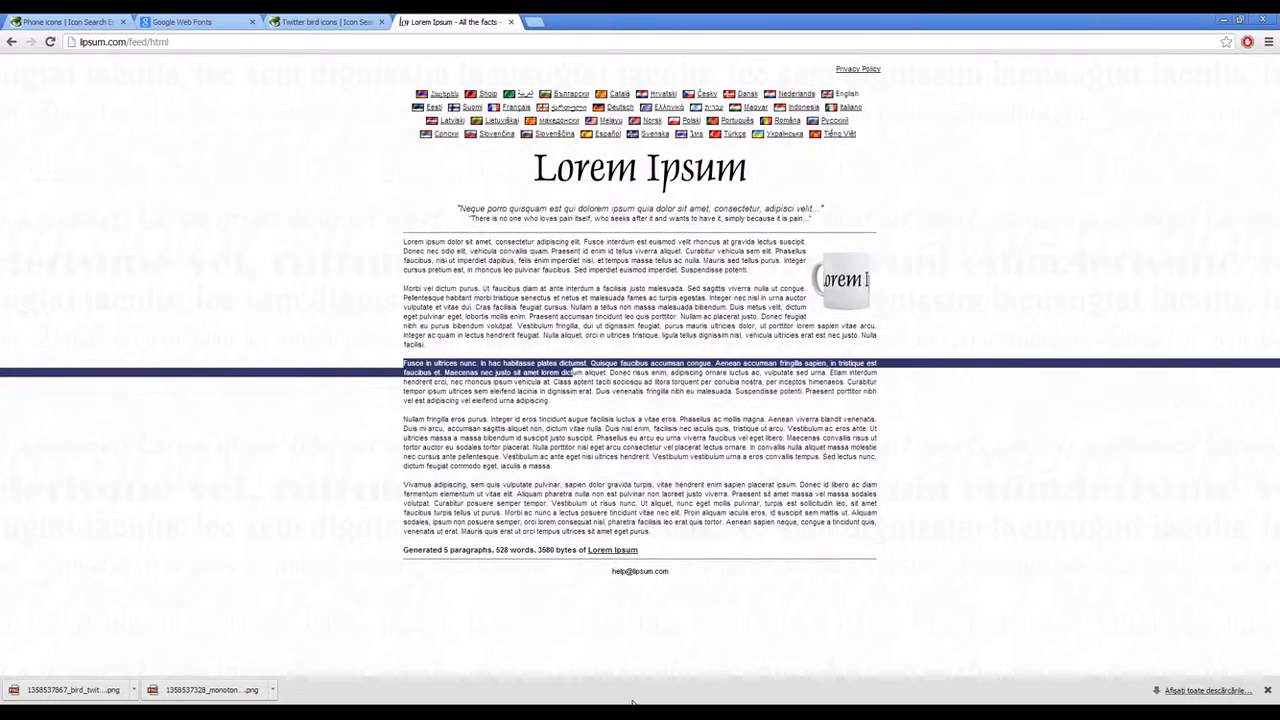
{"action": "key", "text": "alt+Tab"}
{"action": "key", "text": "ctrl+a"}
{"action": "key", "text": "ctrl+v"}
Break the pasted blog text into separate lines before "dictumst" and before "Aenean".
{"action": "left_click", "coordinate": [517, 345]}
{"action": "key", "text": "Return"}
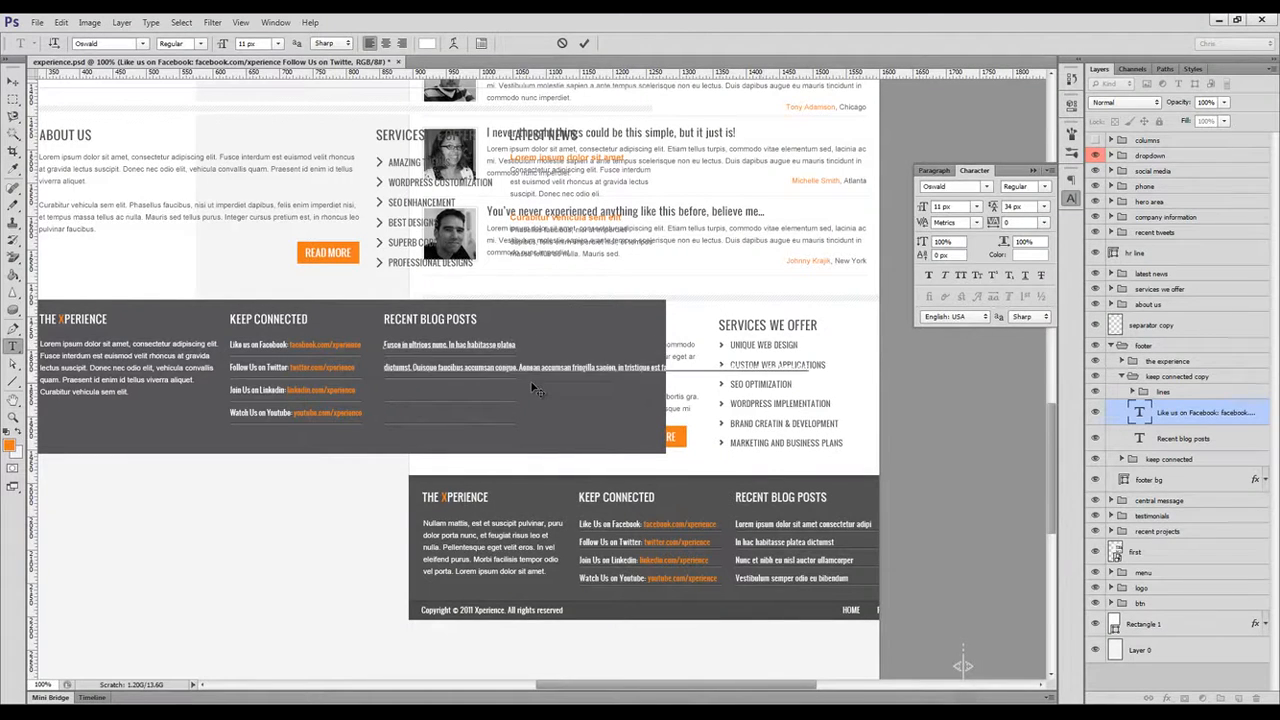
{"action": "left_click_drag", "start_coordinate": [469, 355], "coordinate": [570, 365]}
{"action": "left_click", "coordinate": [573, 384]}
{"action": "key", "text": "Return"}
{"action": "key", "text": "Return"}
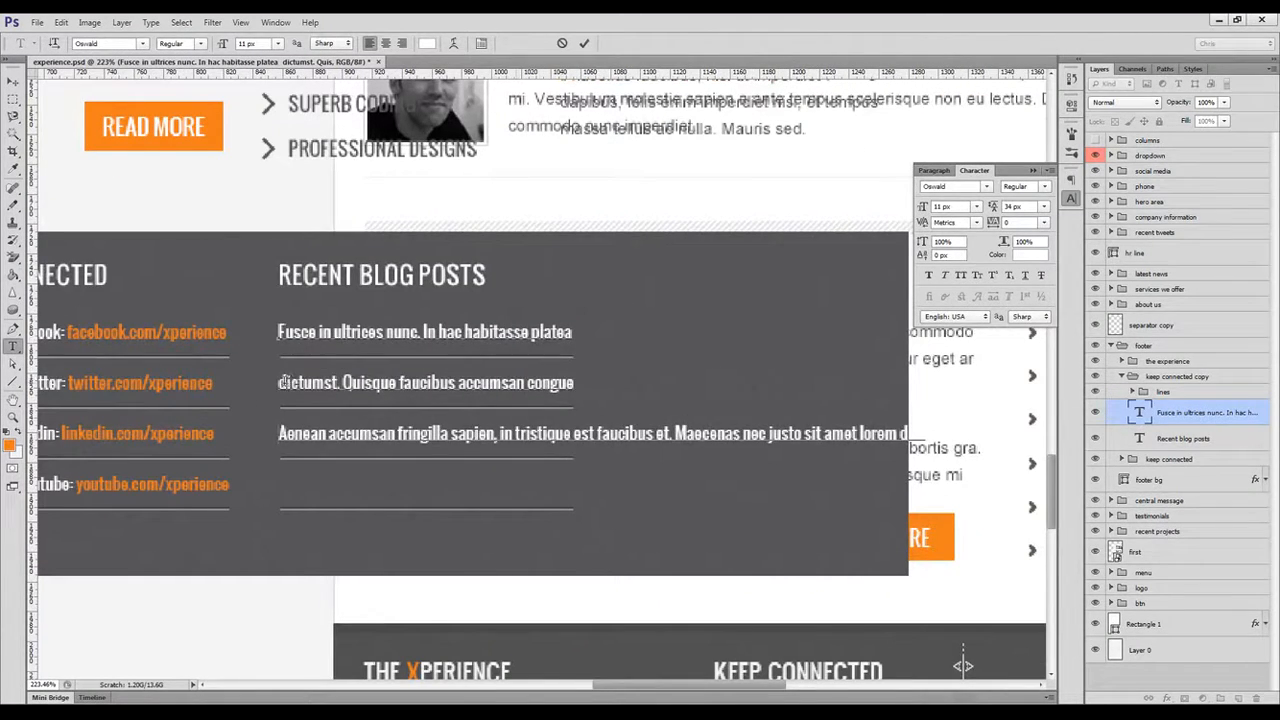
Capitalize "Dictumst" in the second blog post line and break the third line after "tristique".
{"action": "left_click_drag", "start_coordinate": [284, 382], "coordinate": [277, 382]}
{"action": "type", "text": "D"}
{"action": "left_click", "coordinate": [571, 434]}
{"action": "key", "text": "Return"}
{"action": "key", "text": "Delete"}
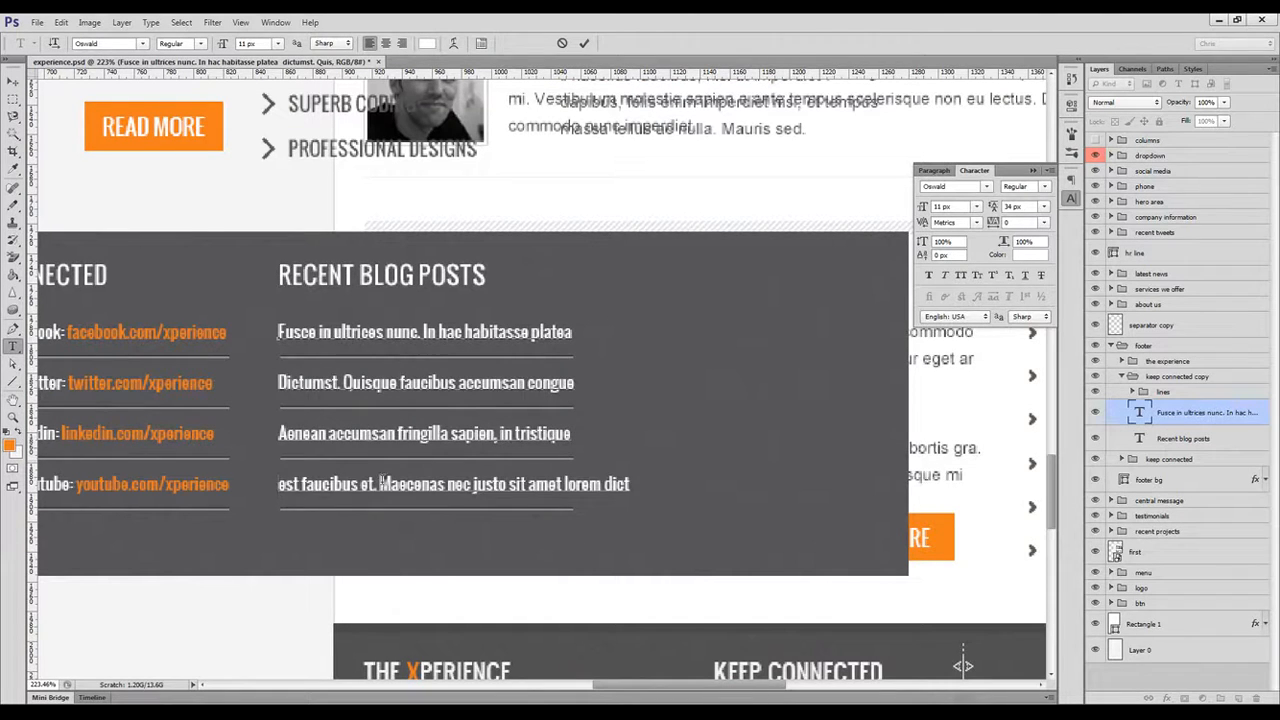
Trim the last three blog lines to "Dictumst. Quisque faucibus accumsan", "Aenean accumsan fringilla sapie" and "Maecenas nec justo sit amet lorem dict".
{"action": "left_click_drag", "start_coordinate": [383, 481], "coordinate": [258, 480]}
{"action": "key", "text": "Delete"}
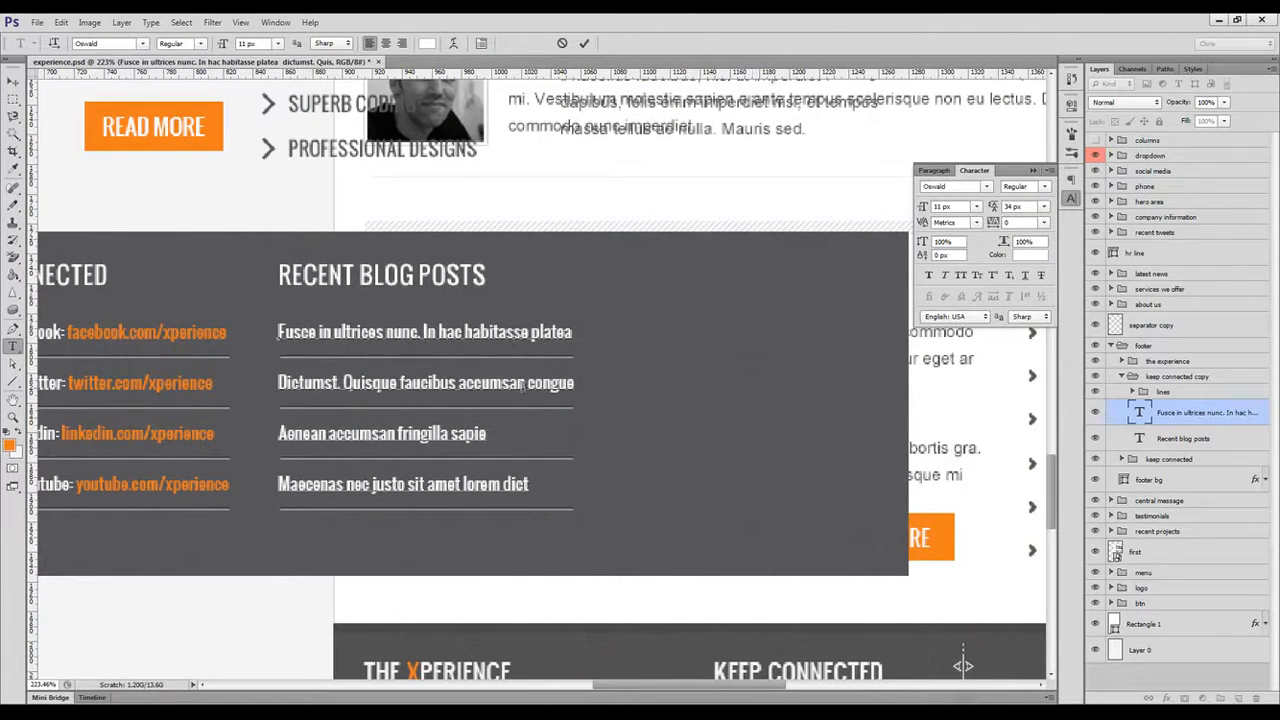
{"action": "key", "text": "ctrl+Return"}
{"action": "key", "text": "v"}
{"action": "key", "text": "ctrl+1"}
Shift the reference layout image left and slightly down so its From Our Portfolio column can be seen.
{"action": "left_click_drag", "start_coordinate": [749, 503], "coordinate": [692, 471]}
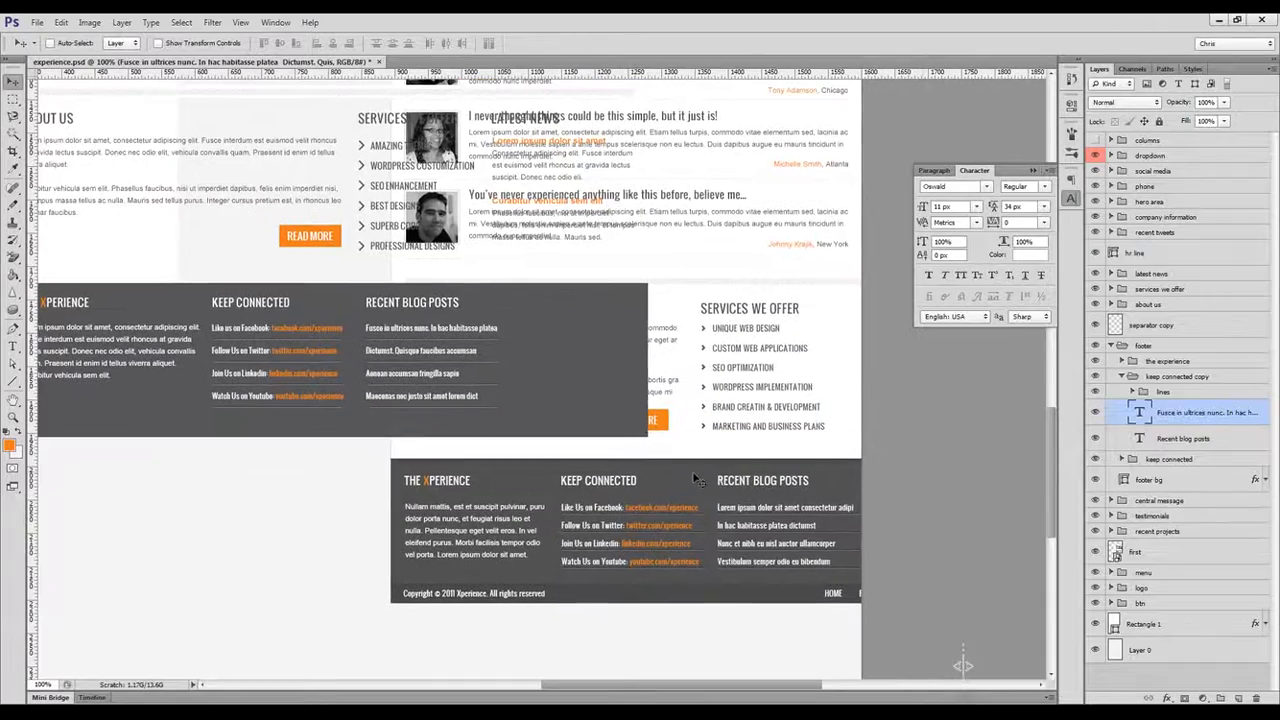
{"action": "left_click", "coordinate": [773, 472], "text": "ctrl"}
{"action": "left_click_drag", "start_coordinate": [773, 472], "coordinate": [563, 508]}
{"action": "left_click_drag", "start_coordinate": [447, 312], "coordinate": [505, 318]}
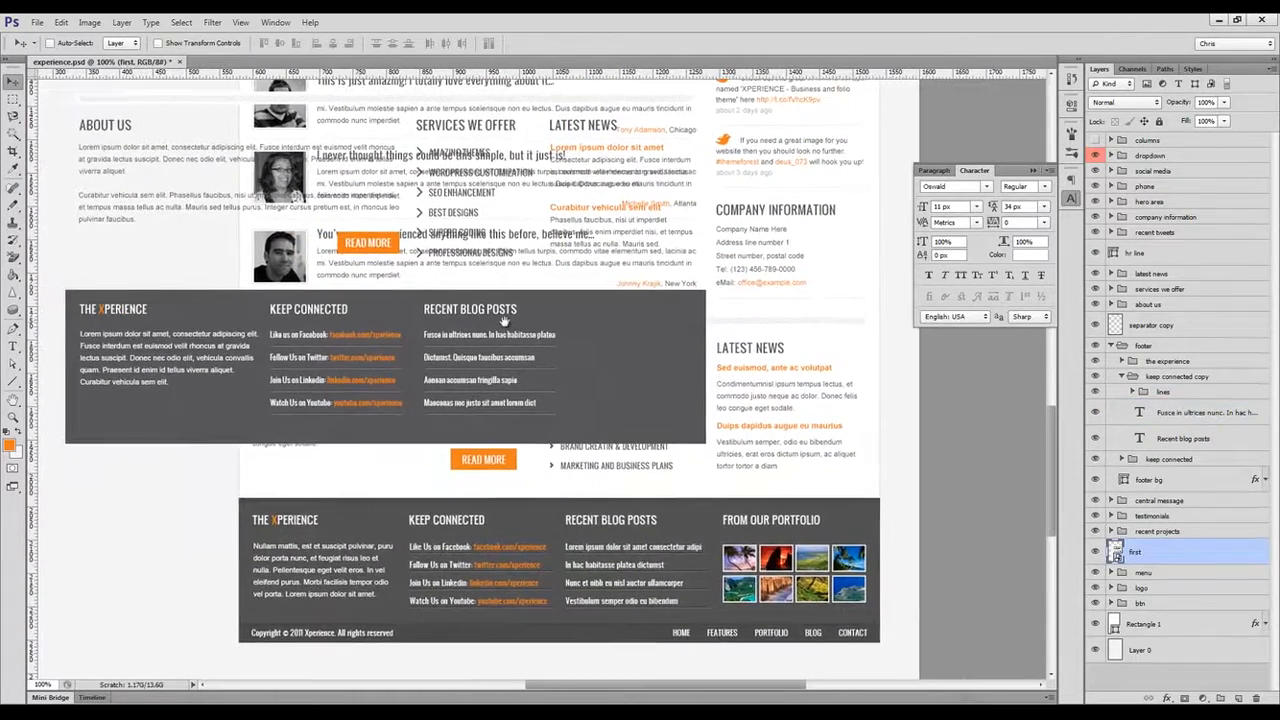
Rename the third column's group "recent blog posts" and collapse it.
{"action": "left_click", "coordinate": [499, 312], "text": "ctrl"}
{"action": "left_click", "coordinate": [1121, 376]}
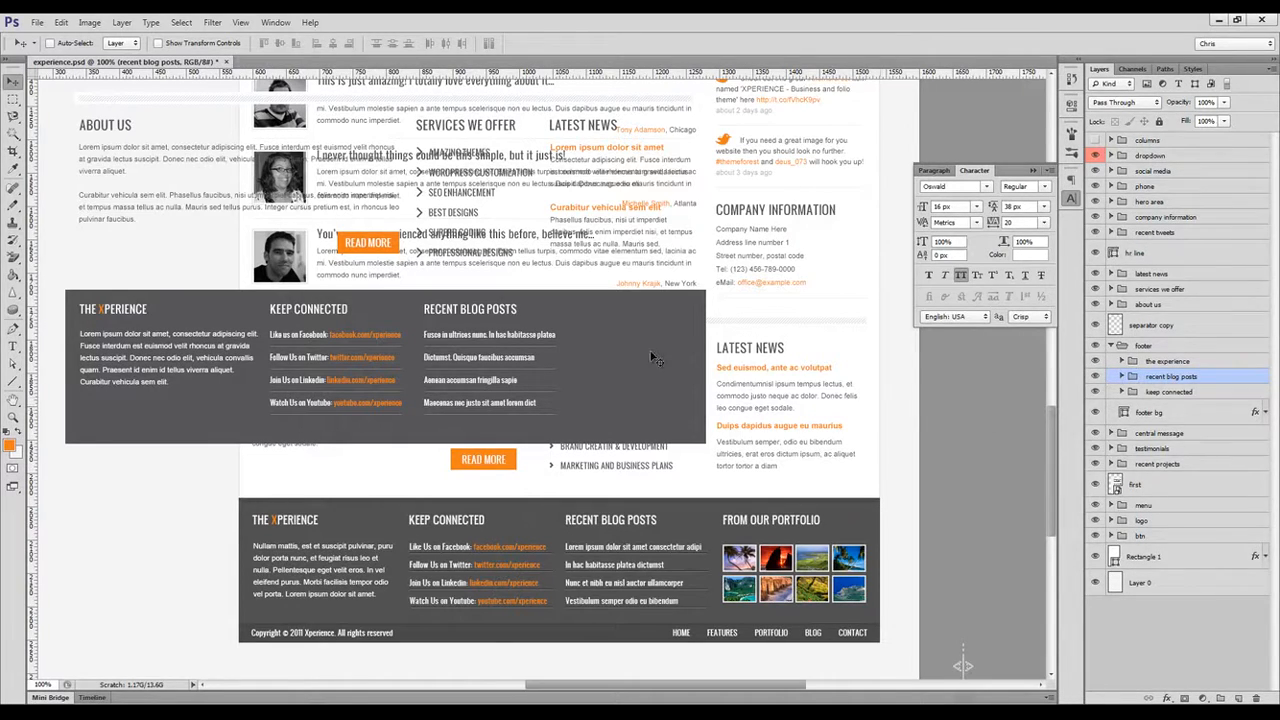
{"action": "left_click", "coordinate": [478, 310], "text": "ctrl"}
{"action": "left_click_drag", "start_coordinate": [1174, 372], "coordinate": [1172, 356]}
{"action": "left_click", "coordinate": [1168, 403]}
{"action": "left_click_drag", "start_coordinate": [587, 320], "coordinate": [671, 319]}
{"action": "key", "text": "ctrl+alt+z"}
{"action": "key", "text": "ctrl+alt+z"}
Duplicate the Recent Blog Posts heading to the top of the footer group and place it as a fourth column's heading.
{"action": "left_click", "coordinate": [492, 312], "text": "ctrl"}
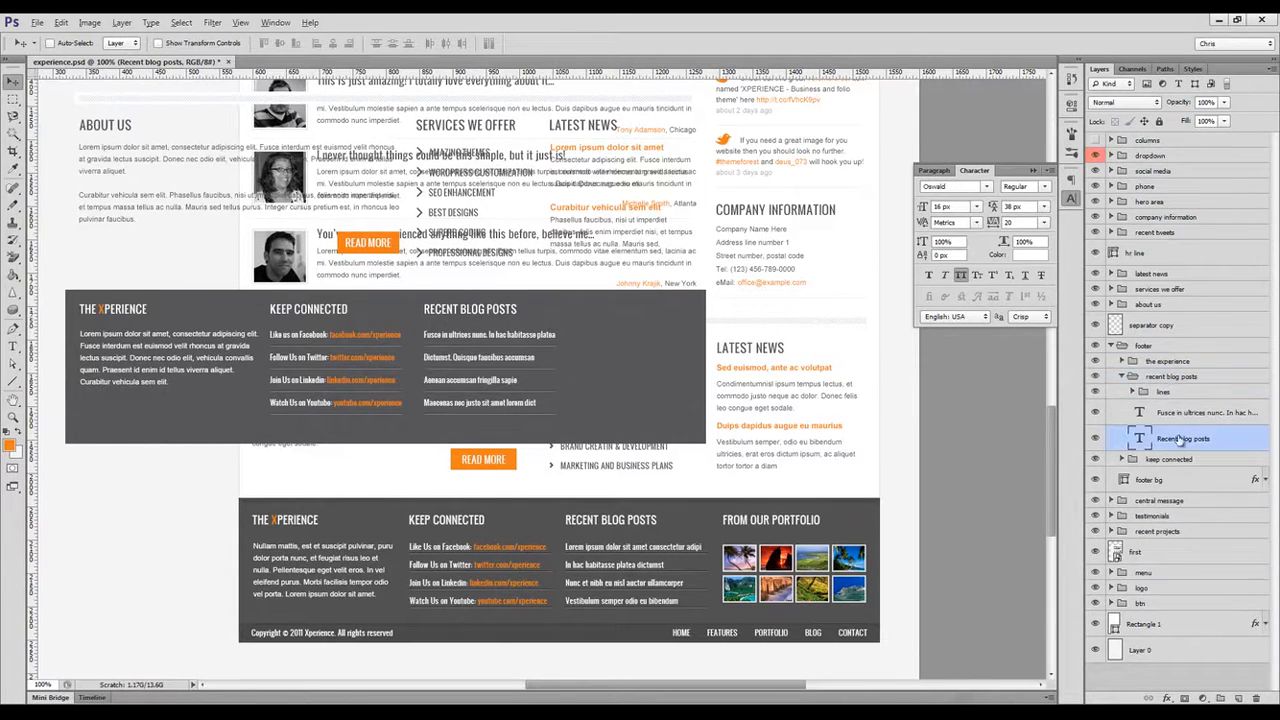
{"action": "left_click_drag", "start_coordinate": [1180, 440], "coordinate": [1170, 356]}
{"action": "left_click", "coordinate": [1122, 402]}
{"action": "left_click_drag", "start_coordinate": [565, 298], "coordinate": [705, 295]}
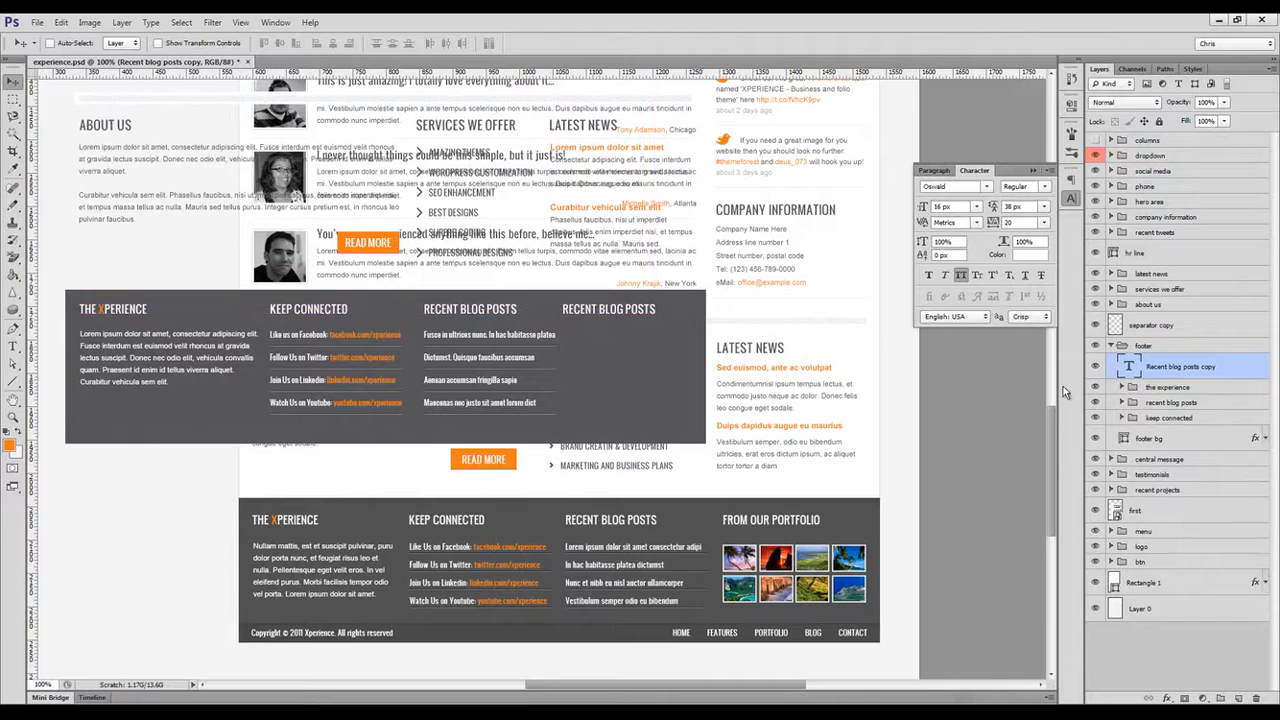
Hide the reference layer "first" and change the fourth column's heading to "From our portfolio".
{"action": "left_click", "coordinate": [1095, 510]}
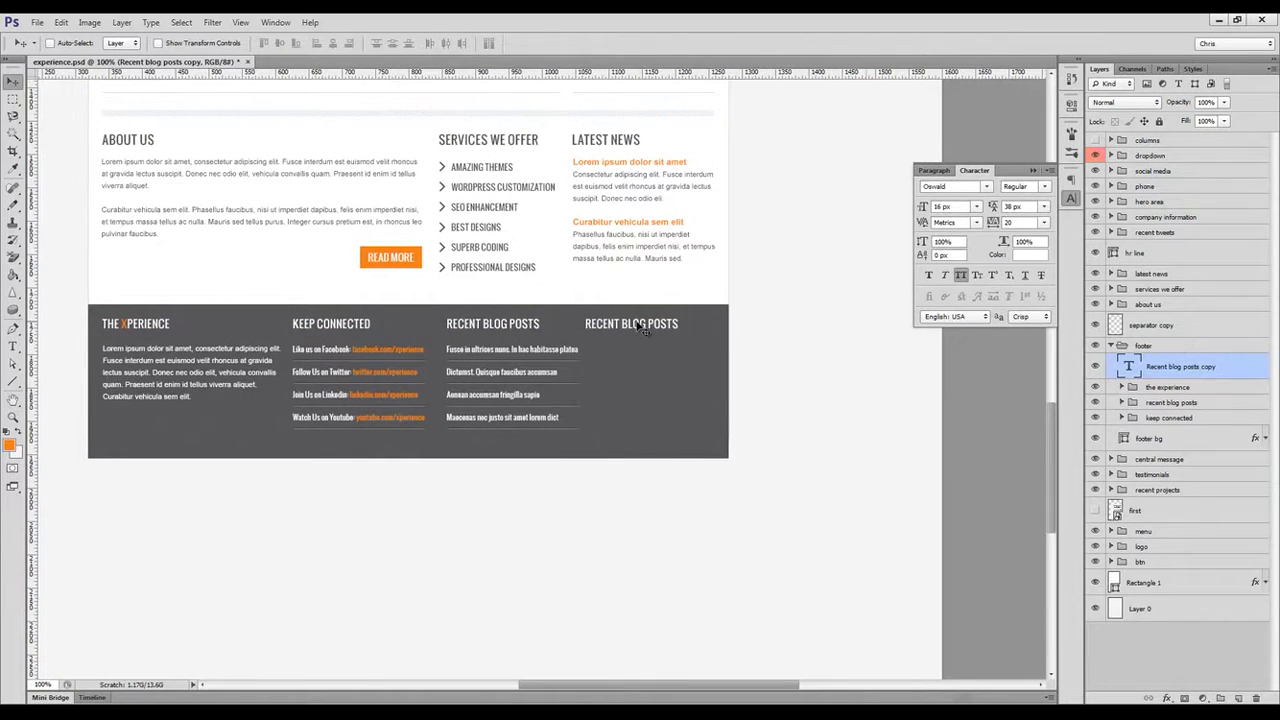
{"action": "double_click", "coordinate": [640, 326]}
{"action": "type", "text": "Fr"}
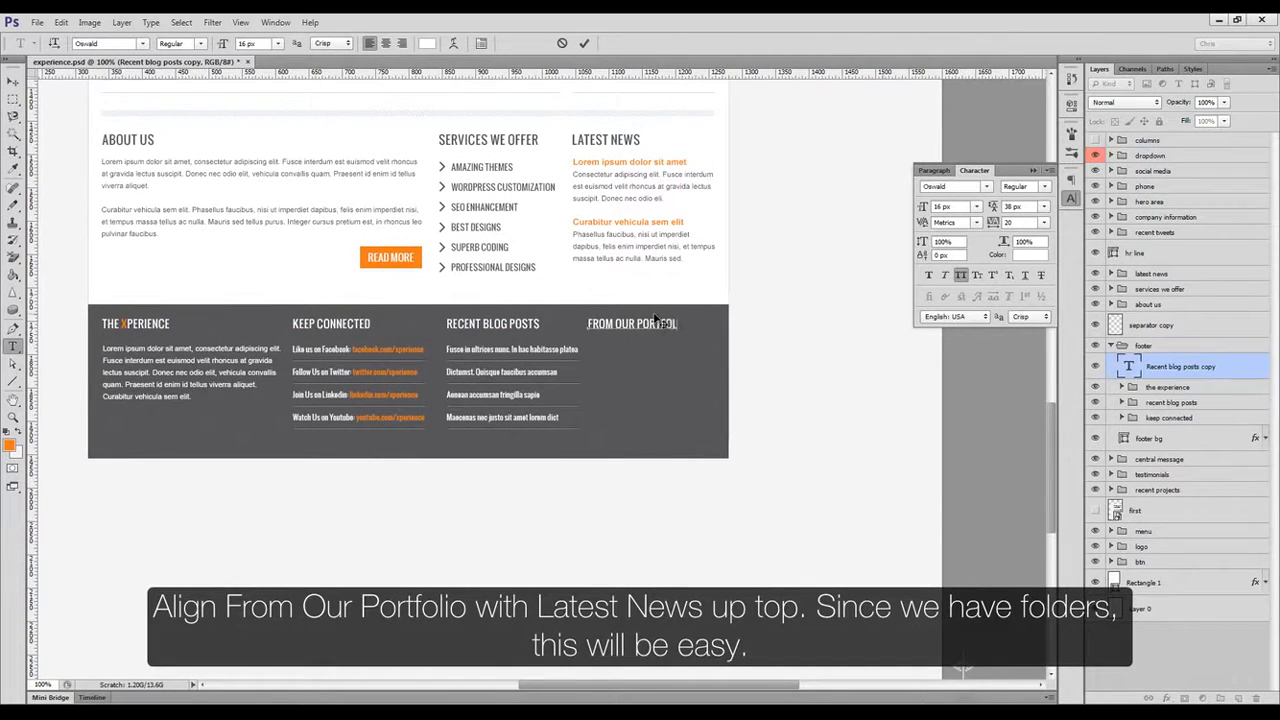
{"action": "key", "text": "ctrl+Return"}
Align the From Our Portfolio heading with Latest News above and nudge the Recent Blog Posts and Keep Connected columns left.
{"action": "key", "text": "v"}
{"action": "left_click_drag", "start_coordinate": [657, 324], "coordinate": [647, 367]}
{"action": "left_click", "coordinate": [1124, 402]}
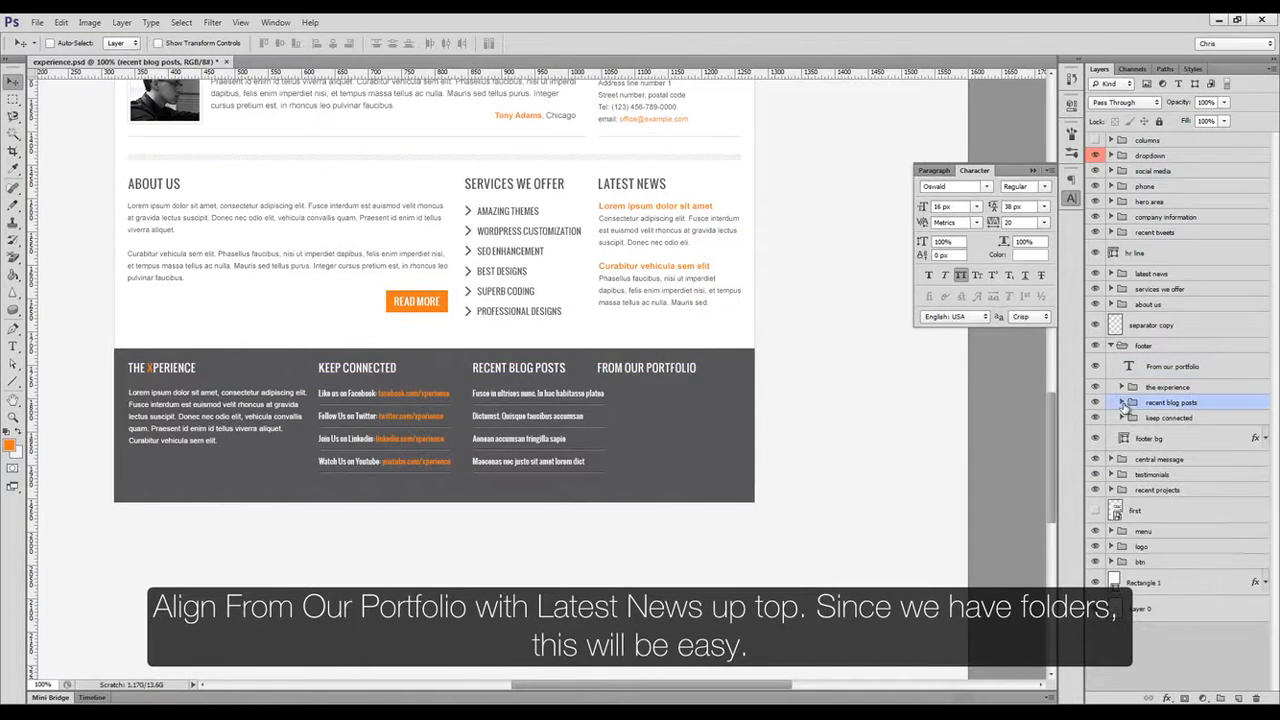
{"action": "key", "text": "shift+Left"}
{"action": "key", "text": "shift+Left"}
{"action": "left_click", "coordinate": [1168, 418]}
{"action": "key", "text": "shift+Left"}
{"action": "key", "text": "shift+Left"}
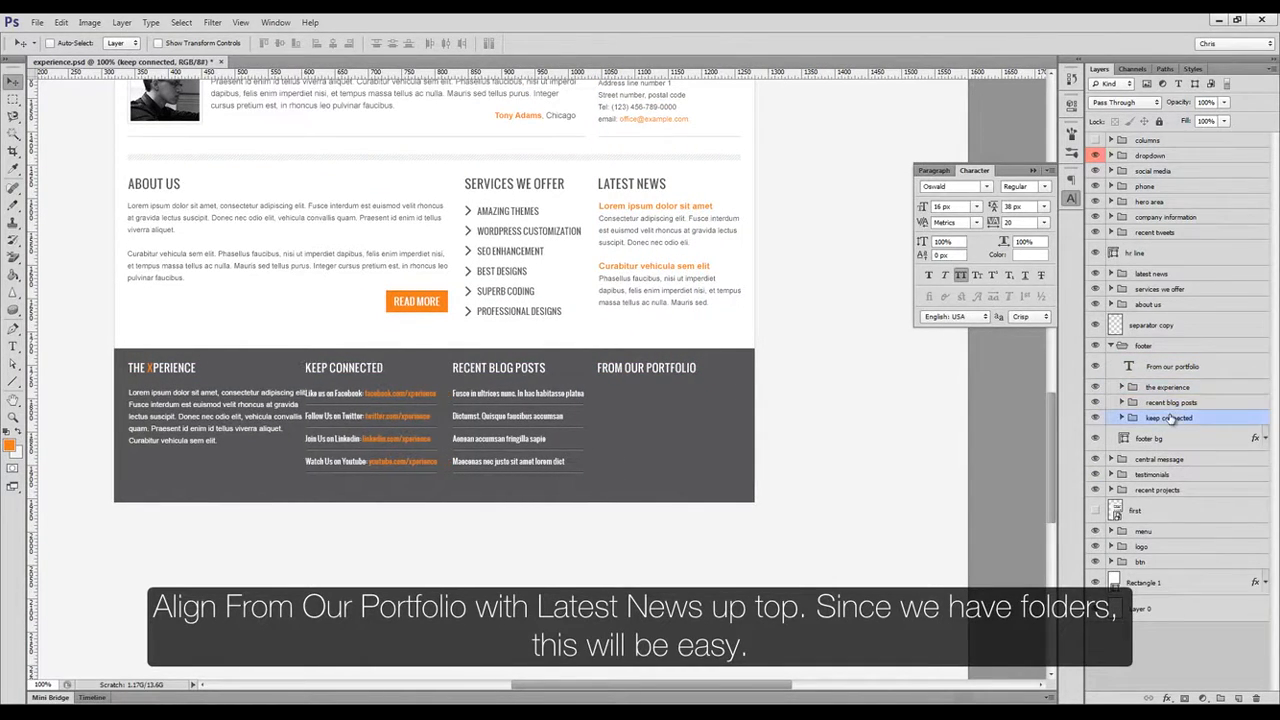
Narrow the text box of The Xperience paragraph so it clears the Keep Connected column.
{"action": "key", "text": "t"}
{"action": "left_click", "coordinate": [240, 404]}
{"action": "left_click_drag", "start_coordinate": [308, 510], "coordinate": [280, 503]}
{"action": "key", "text": "ctrl+Return"}
{"action": "key", "text": "v"}
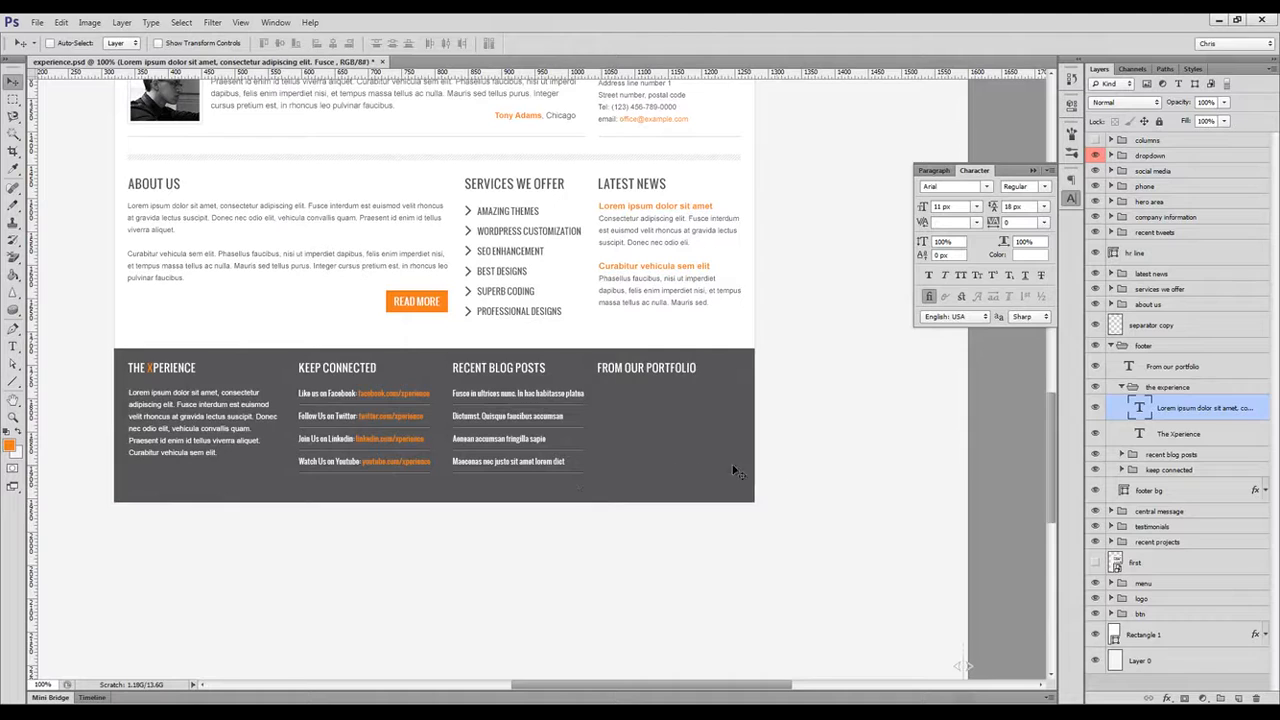
Draw a small orange rectangle as the first portfolio thumbnail placeholder below the From Our Portfolio heading.
{"action": "scroll", "coordinate": [715, 414], "scroll_direction": "up", "scroll_amount": 1}
{"action": "left_click", "coordinate": [1121, 387]}
{"action": "left_click", "coordinate": [1154, 370]}
{"action": "right_click", "coordinate": [13, 382]}
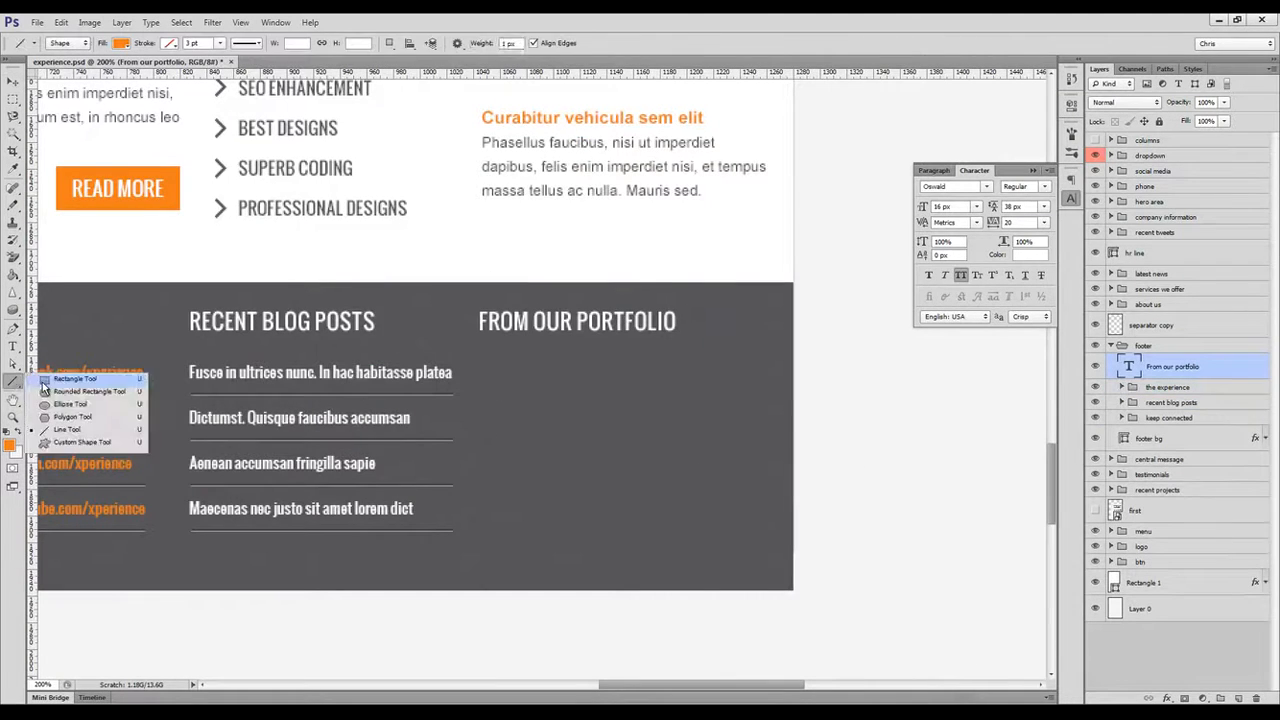
{"action": "left_click", "coordinate": [44, 380]}
{"action": "left_click_drag", "start_coordinate": [479, 365], "coordinate": [594, 407]}
Duplicate the orange rectangle three times to form a row of four thumbnail placeholders under From Our Portfolio.
{"action": "key", "text": "v"}
{"action": "left_click_drag", "start_coordinate": [600, 408], "coordinate": [725, 407]}
{"action": "key", "text": "ctrl+minus"}
{"action": "left_click_drag", "start_coordinate": [677, 366], "coordinate": [683, 403]}
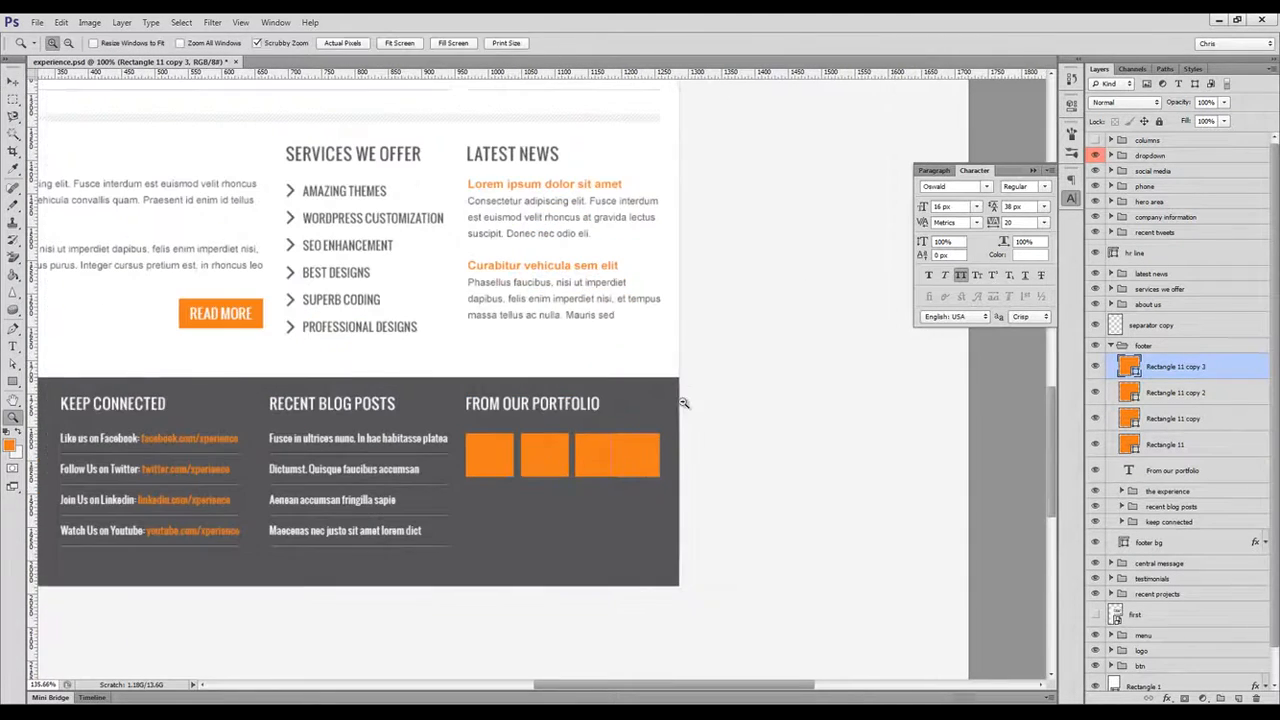
Shrink the four orange thumbnail placeholders slightly and space them evenly in a row within the From Our Portfolio column.
{"action": "left_click_drag", "start_coordinate": [622, 461], "coordinate": [644, 474]}
{"action": "left_click", "coordinate": [1163, 442], "text": "shift"}
{"action": "key", "text": "ctrl+t"}
{"action": "key", "text": "Return"}
{"action": "left_click", "coordinate": [1172, 368]}
{"action": "left_click_drag", "start_coordinate": [680, 431], "coordinate": [707, 431]}
{"action": "left_click", "coordinate": [1163, 443], "text": "shift"}
{"action": "scroll", "coordinate": [593, 448], "scroll_direction": "up", "scroll_amount": 4}
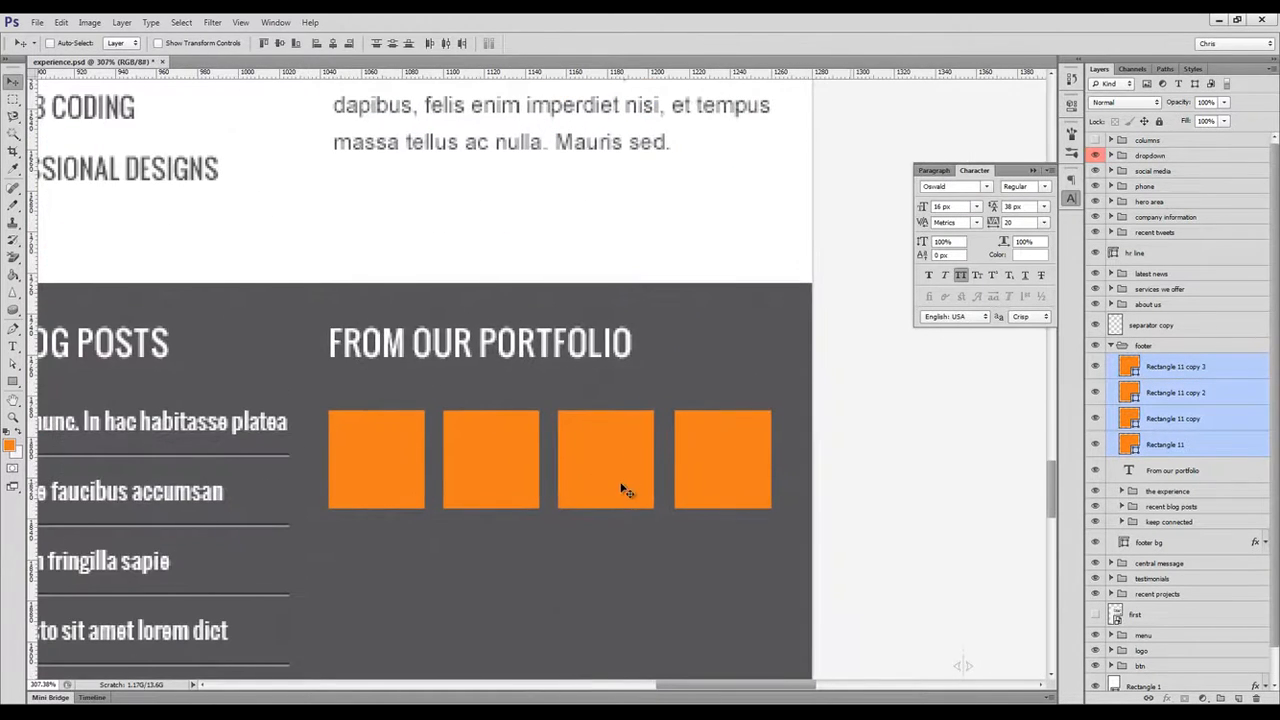
Delete the three duplicate placeholders and fill the remaining thumbnail rectangle with white.
{"action": "left_click", "coordinate": [1190, 373]}
{"action": "left_click", "coordinate": [1184, 418], "text": "shift"}
{"action": "key", "text": "Delete"}
{"action": "key", "text": "ctrl+t"}
{"action": "left_click_drag", "start_coordinate": [377, 509], "coordinate": [475, 478]}
{"action": "key", "text": "Return"}
{"action": "double_click", "coordinate": [1130, 369]}
{"action": "left_click_drag", "start_coordinate": [892, 374], "coordinate": [824, 345]}
{"action": "left_click", "coordinate": [1146, 340]}
Duplicate the white thumbnail rectangle and shrink the copy slightly so the original forms a thin border around it.
{"action": "key", "text": "ctrl+j"}
{"action": "key", "text": "ctrl+t"}
{"action": "left_click_drag", "start_coordinate": [473, 527], "coordinate": [465, 519]}
{"action": "key", "text": "Return"}
{"action": "key", "text": "ctrl+1"}
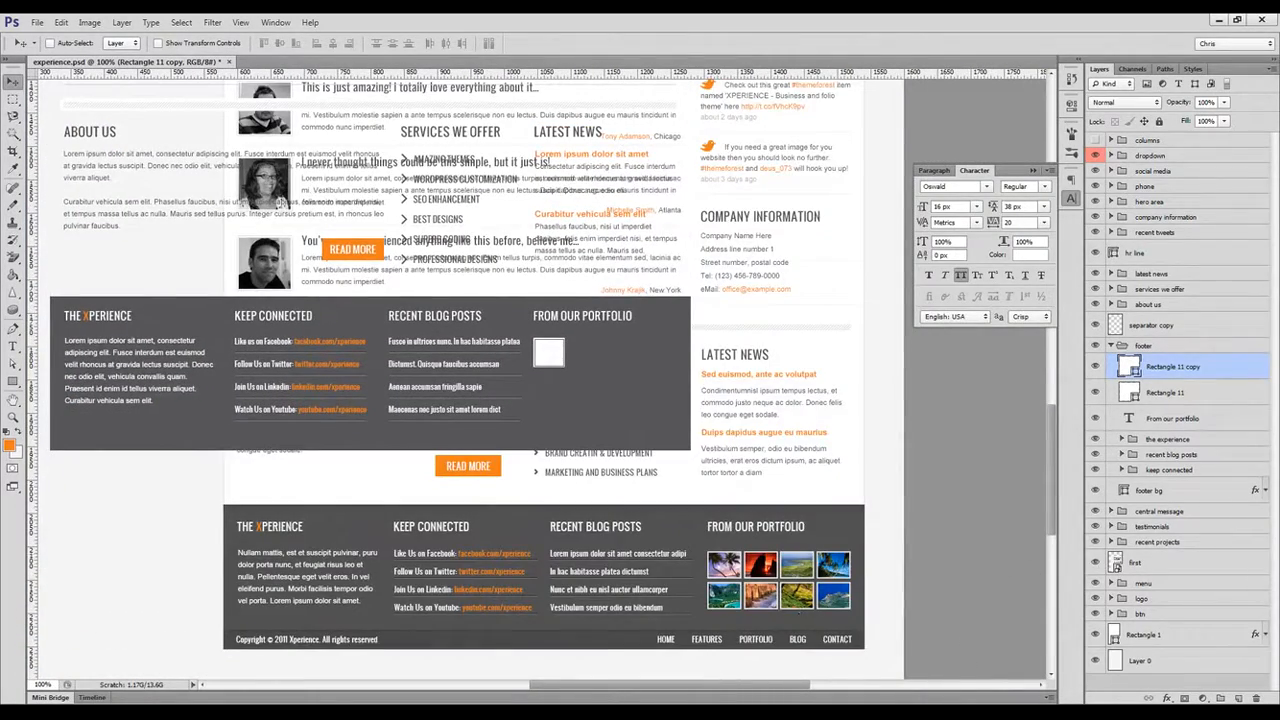
Switch to the stock images folder and place the crane photo FreeImageWorks.com_56845987 into the mockup.
{"action": "key", "text": "alt+Tab"}
{"action": "scroll", "coordinate": [1221, 432], "scroll_direction": "down", "scroll_amount": 5}
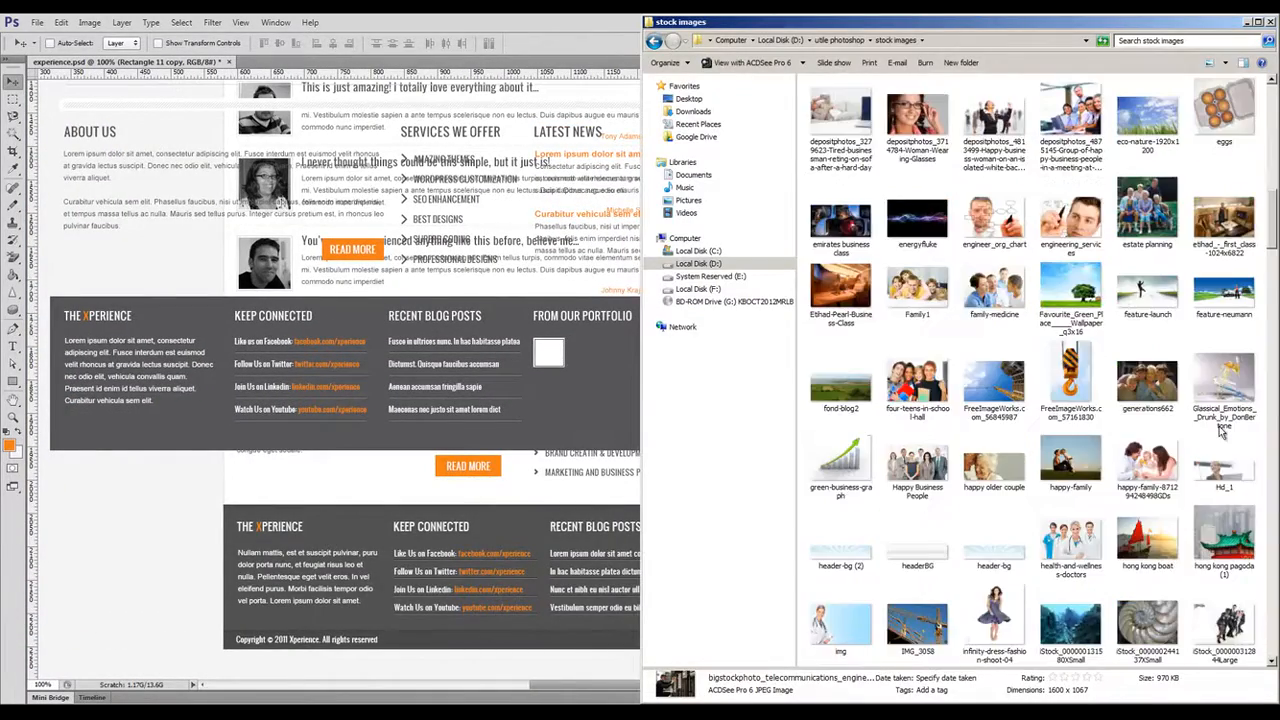
{"action": "left_click_drag", "start_coordinate": [993, 395], "coordinate": [712, 443]}
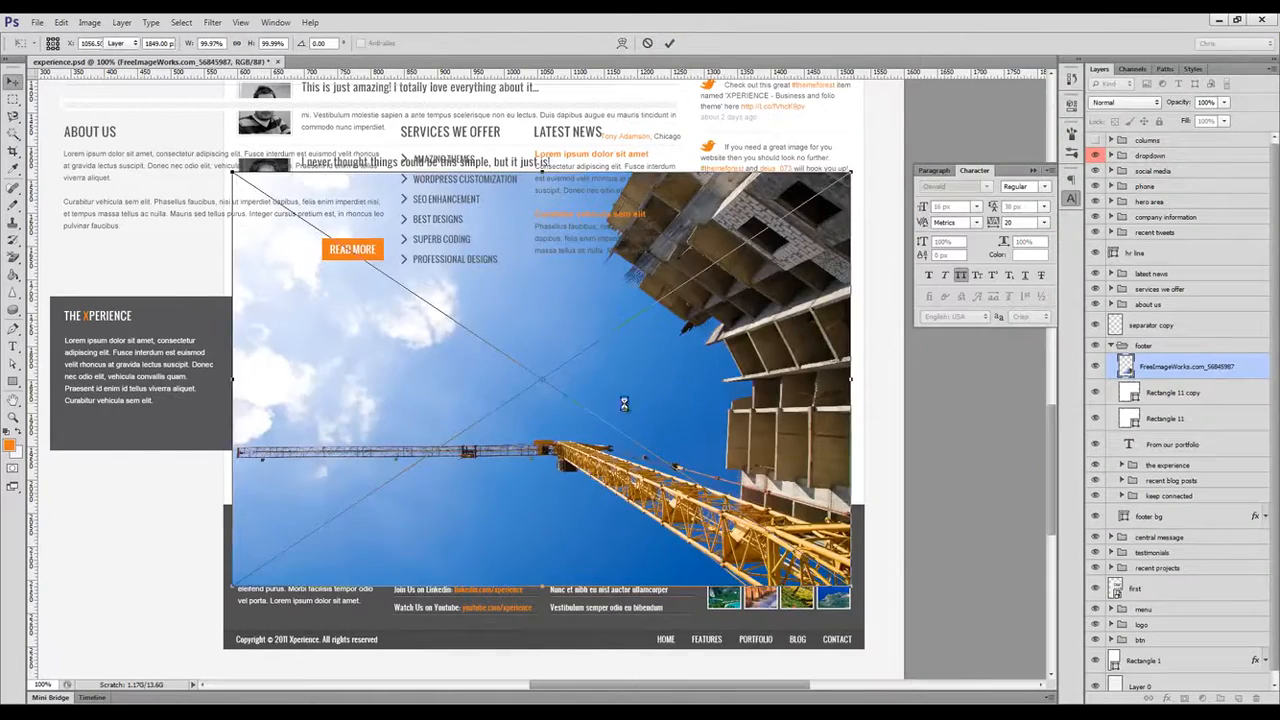
{"action": "key", "text": "Return"}
Clip the crane photo to the inner thumbnail rectangle and scale it down to fit the small frame.
{"action": "key", "text": "ctrl+alt+g"}
{"action": "key", "text": "ctrl+t"}
{"action": "left_click_drag", "start_coordinate": [852, 570], "coordinate": [569, 365]}
{"action": "key", "text": "Return"}
Group the crane photo with its two rectangles and name the group "thumb".
{"action": "left_click", "coordinate": [1167, 416], "text": "shift"}
{"action": "key", "text": "ctrl+g"}
{"action": "double_click", "coordinate": [1157, 362]}
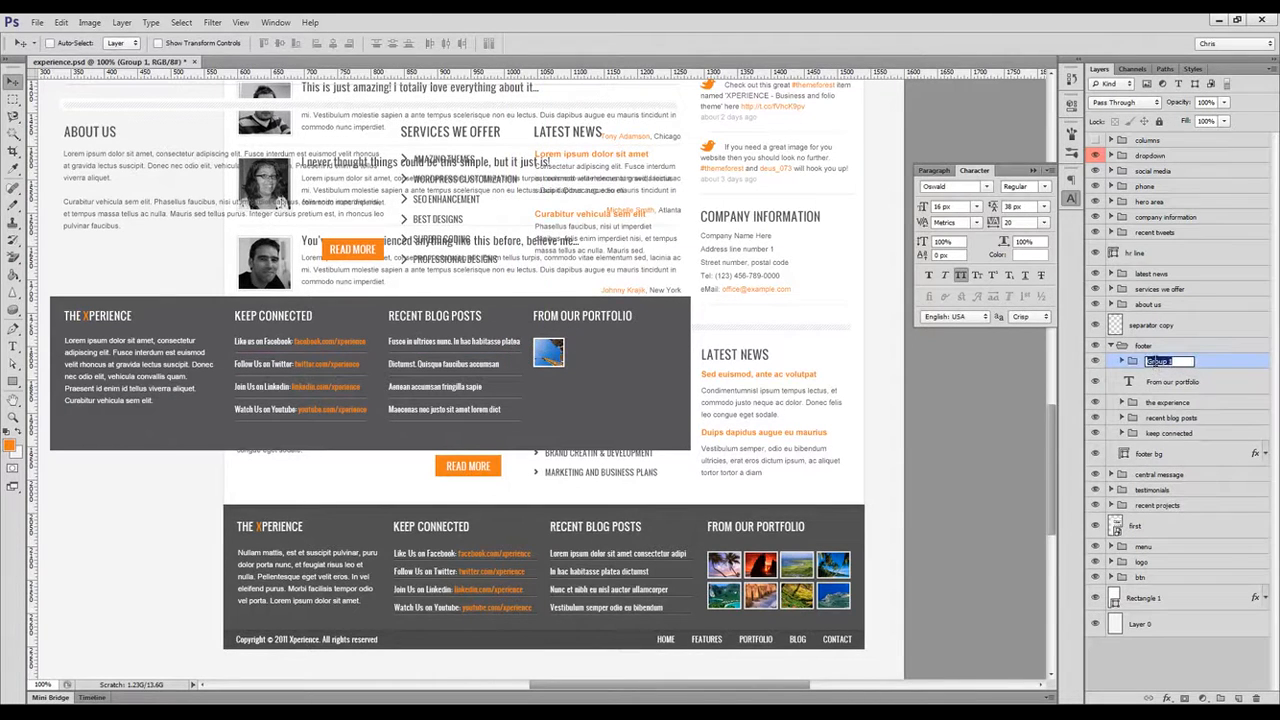
Extend the lower edge of the thumbnail's white frame rectangle to make the frame taller.
{"action": "left_click", "coordinate": [608, 376], "text": "ctrl"}
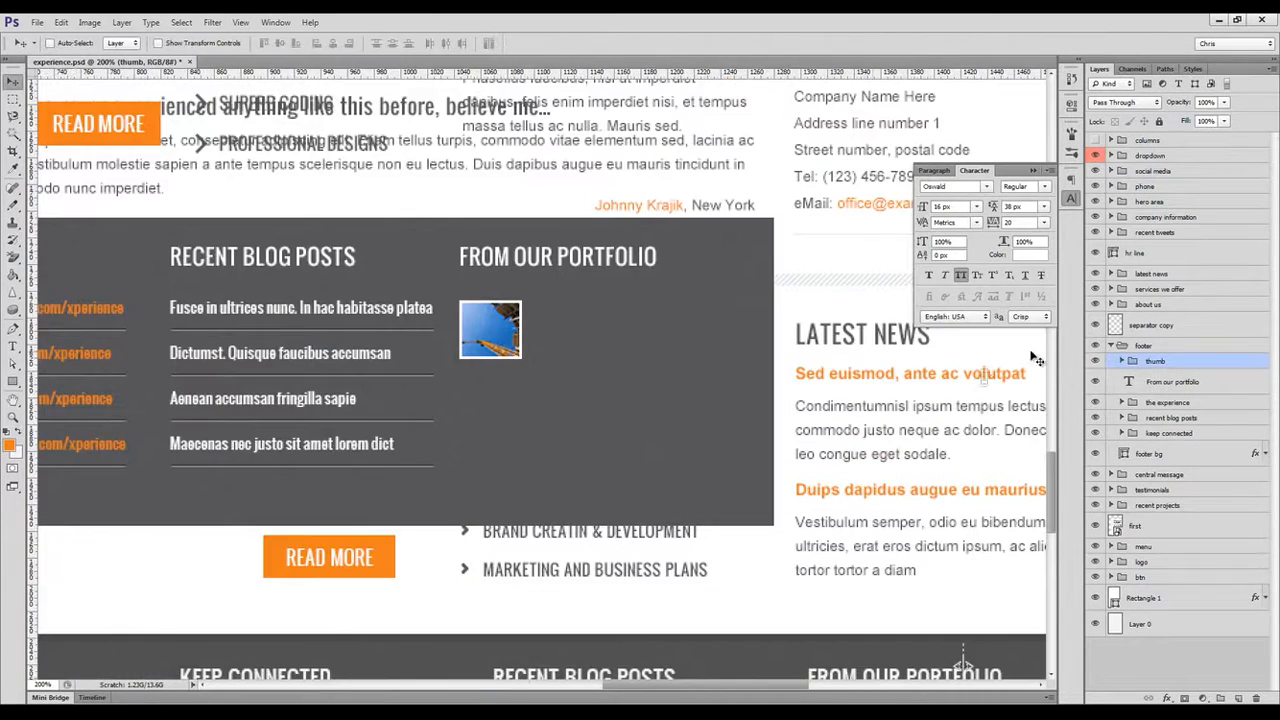
{"action": "left_click", "coordinate": [1122, 361]}
{"action": "left_click", "coordinate": [1157, 382]}
{"action": "left_click_drag", "start_coordinate": [624, 382], "coordinate": [649, 391]}
{"action": "left_click", "coordinate": [1168, 408]}
{"action": "key", "text": "ctrl+t"}
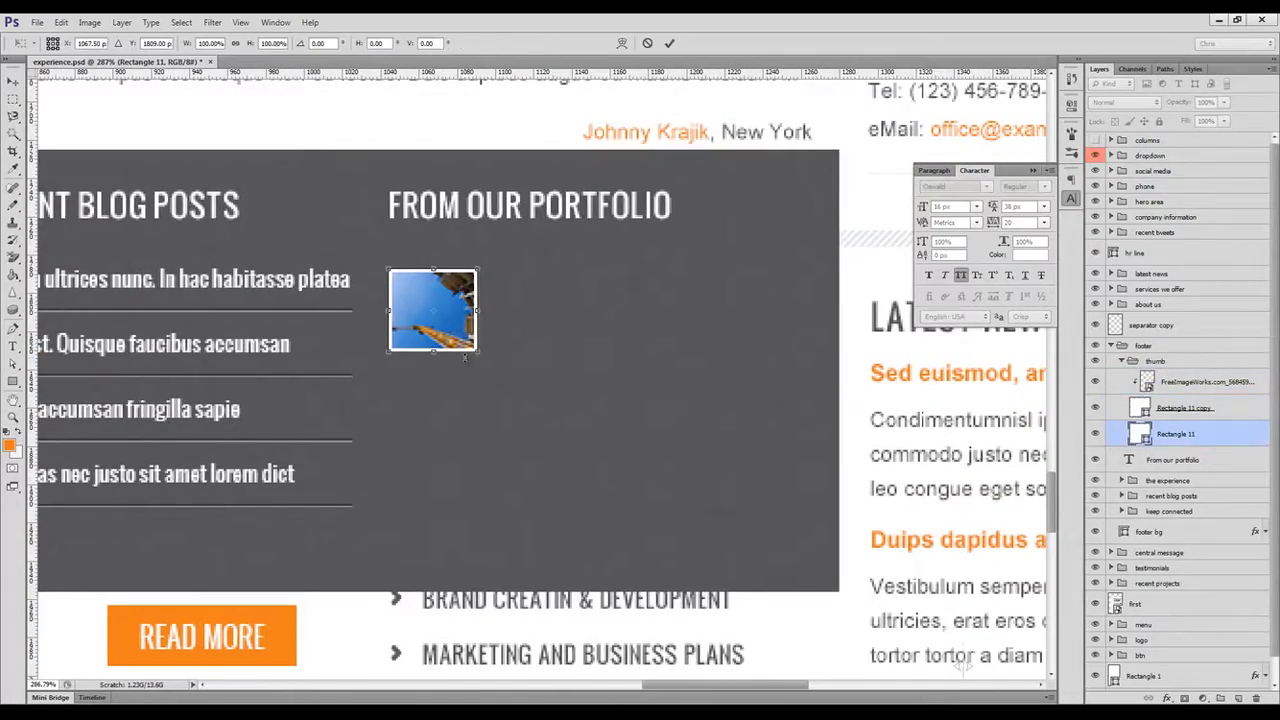
{"action": "left_click_drag", "start_coordinate": [433, 351], "coordinate": [455, 366]}
{"action": "key", "text": "Return"}
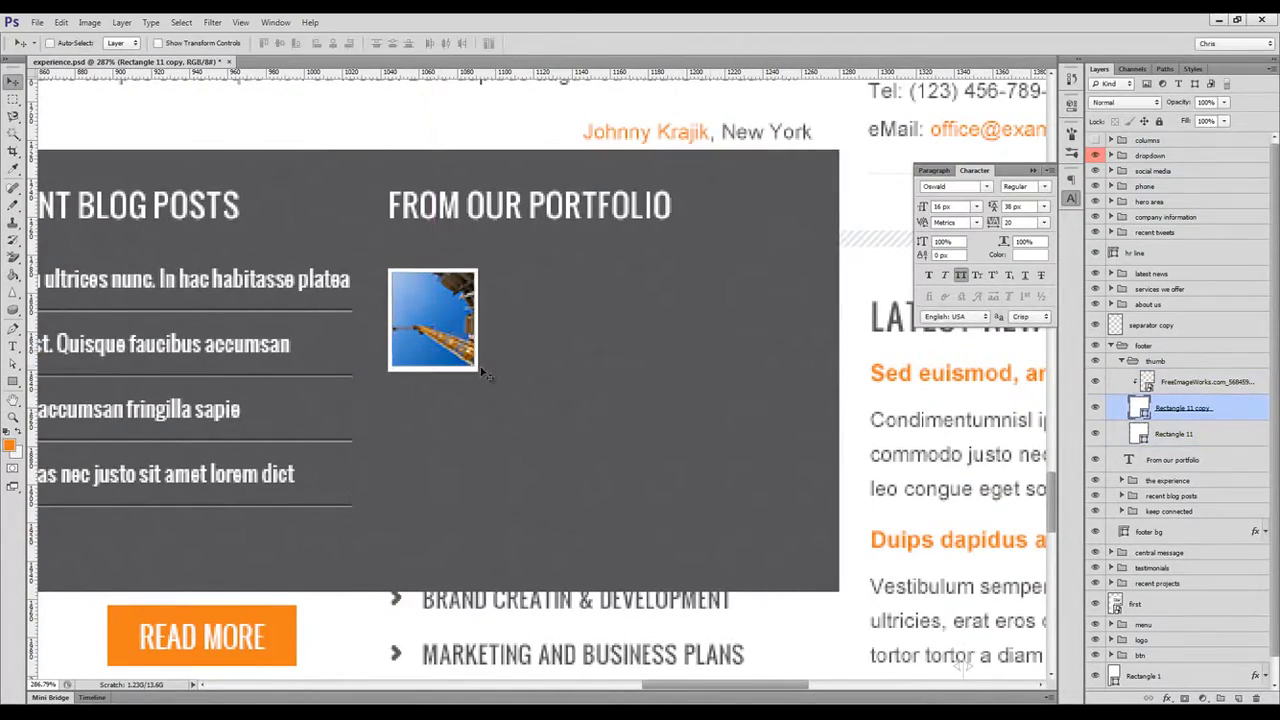
Stretch the inner rectangle's lower edge so the white border is equally thick around the crane photo.
{"action": "scroll", "coordinate": [408, 360], "scroll_direction": "up", "scroll_amount": 8}
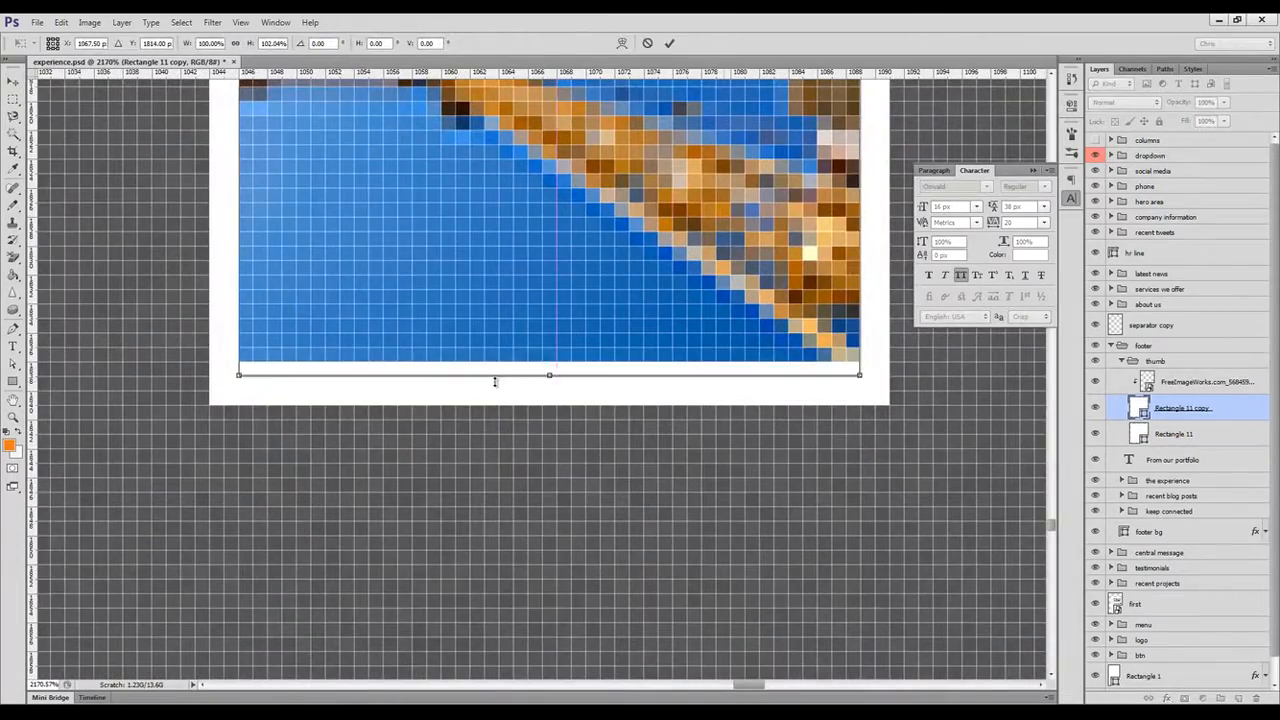
{"action": "left_click", "coordinate": [632, 318], "text": "ctrl"}
{"action": "key", "text": "Down"}
{"action": "key", "text": "ctrl+1"}
Duplicate the thumb group three times into a row and, with guides shown, nudge the last copy to the column's right edge.
{"action": "left_click", "coordinate": [1121, 361]}
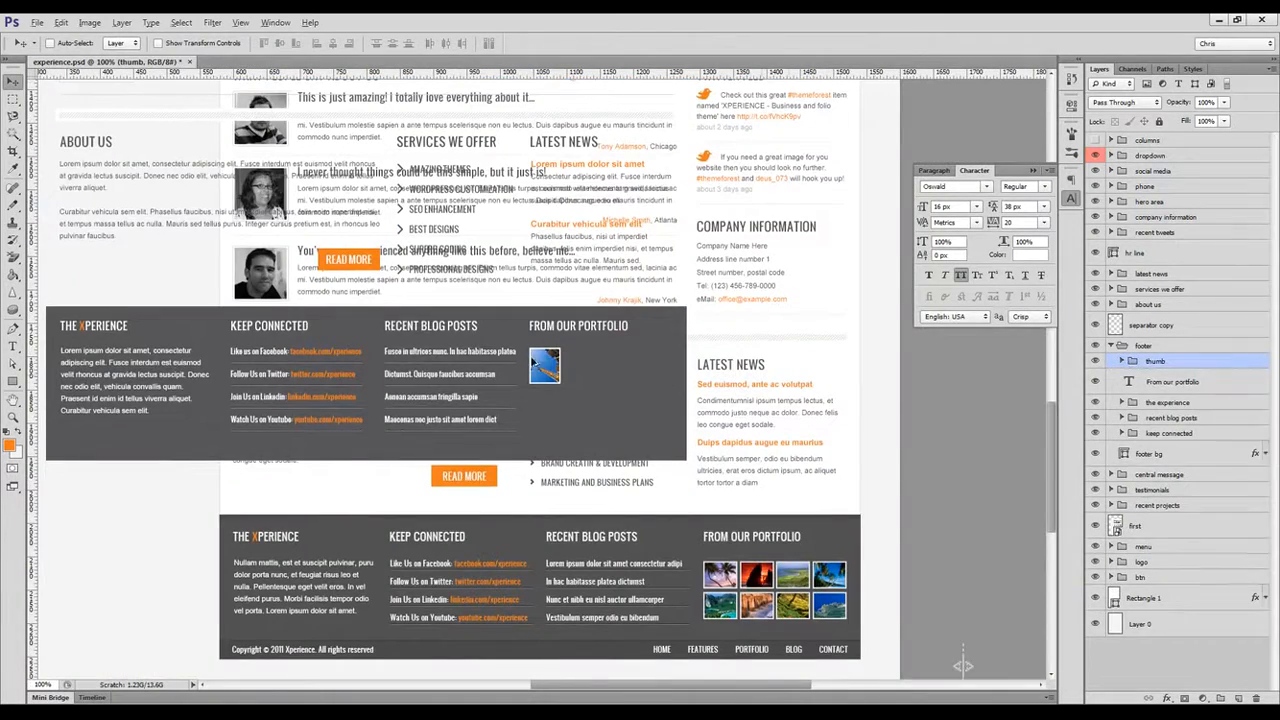
{"action": "left_click_drag", "start_coordinate": [533, 362], "coordinate": [658, 358]}
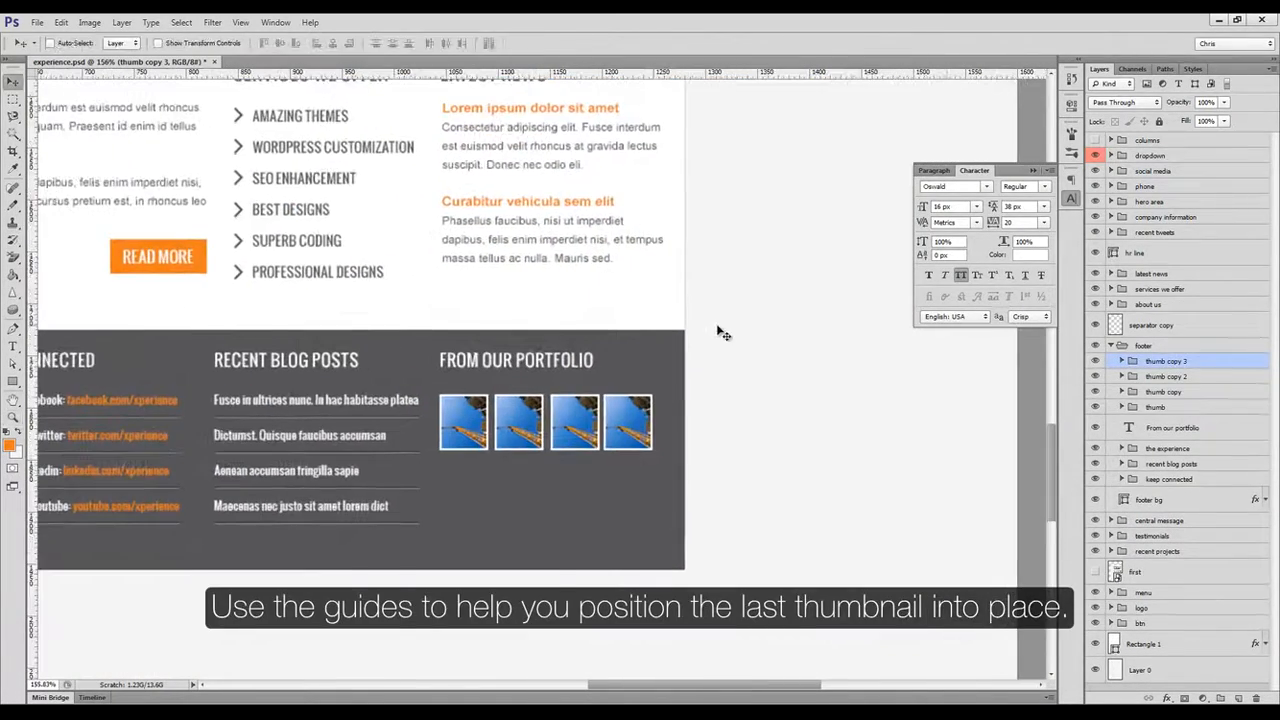
{"action": "key", "text": "ctrl+semicolon"}
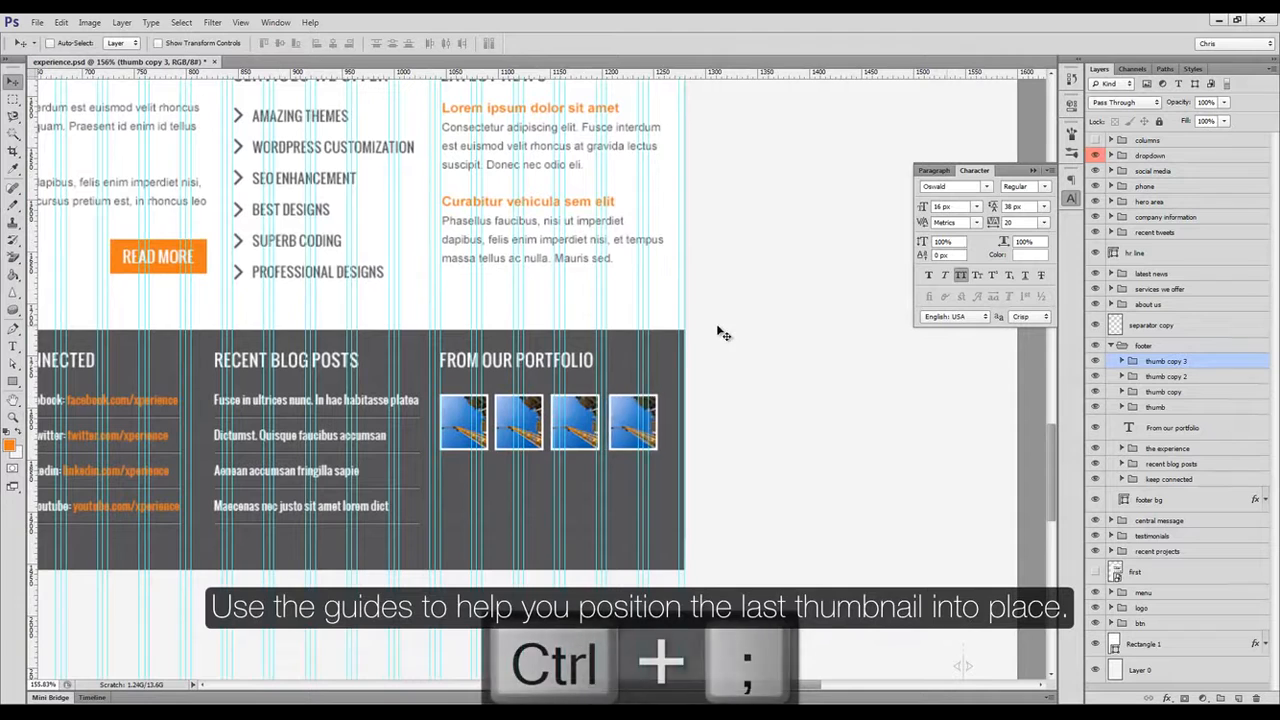
{"action": "key", "text": "Right"}
{"action": "key", "text": "Right"}
{"action": "key", "text": "Right"}
{"action": "key", "text": "Right"}
{"action": "key", "text": "Right"}
{"action": "key", "text": "Right"}
{"action": "key", "text": "Right"}
{"action": "key", "text": "Right"}
{"action": "key", "text": "Right"}
Distribute the four thumbnails evenly and duplicate the whole row directly below as a second row of four.
{"action": "left_click_drag", "start_coordinate": [31, 392], "coordinate": [664, 297]}
{"action": "left_click", "coordinate": [1163, 407], "text": "shift"}
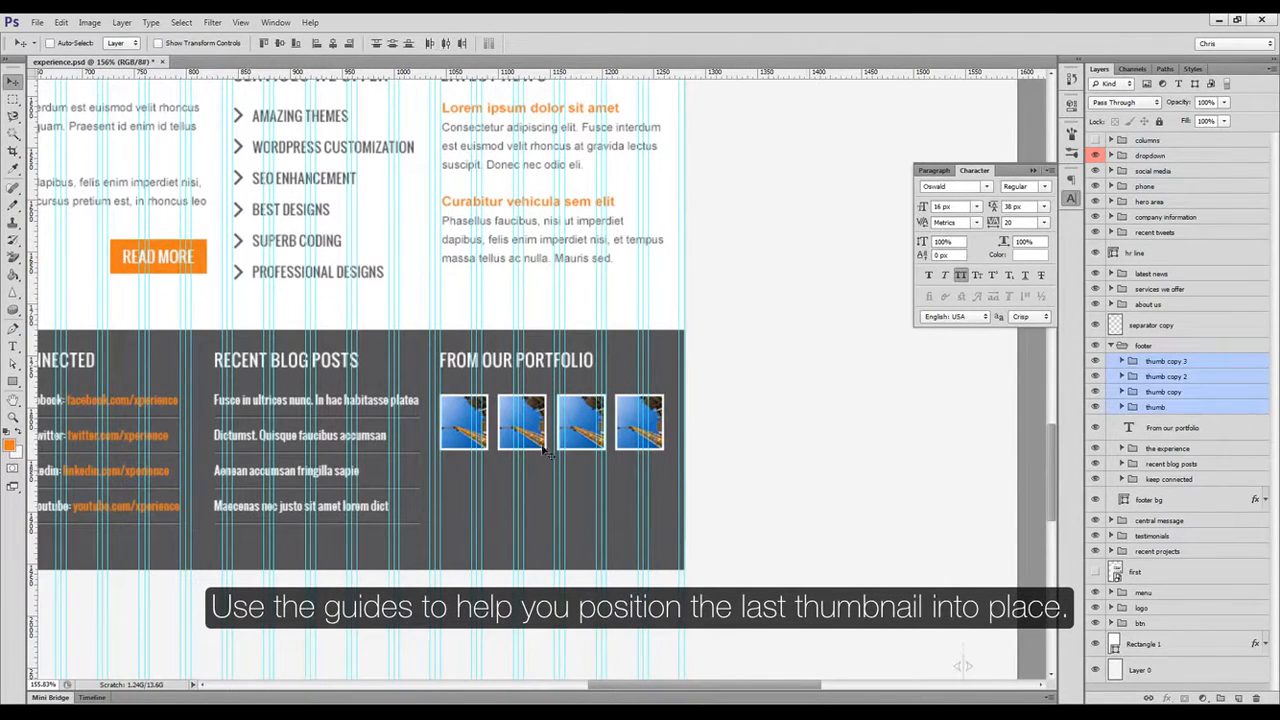
{"action": "left_click_drag", "start_coordinate": [529, 425], "coordinate": [531, 497]}
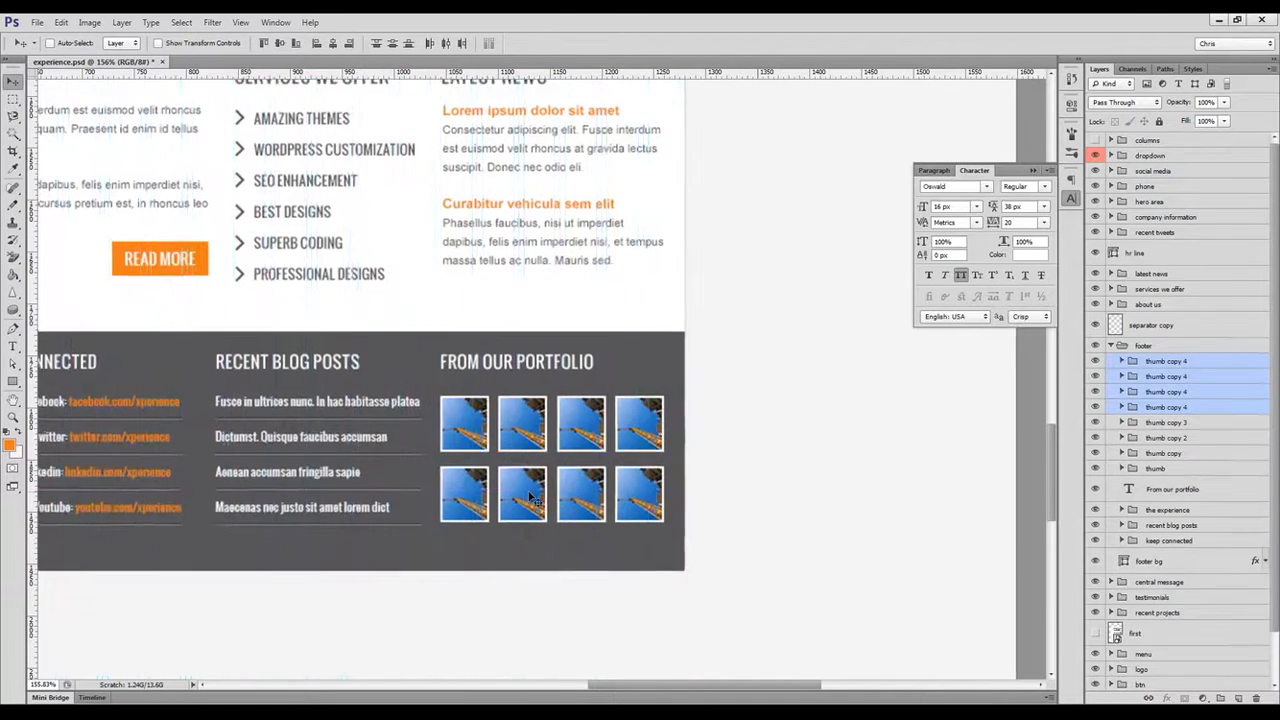
{"action": "key", "text": "ctrl+minus"}
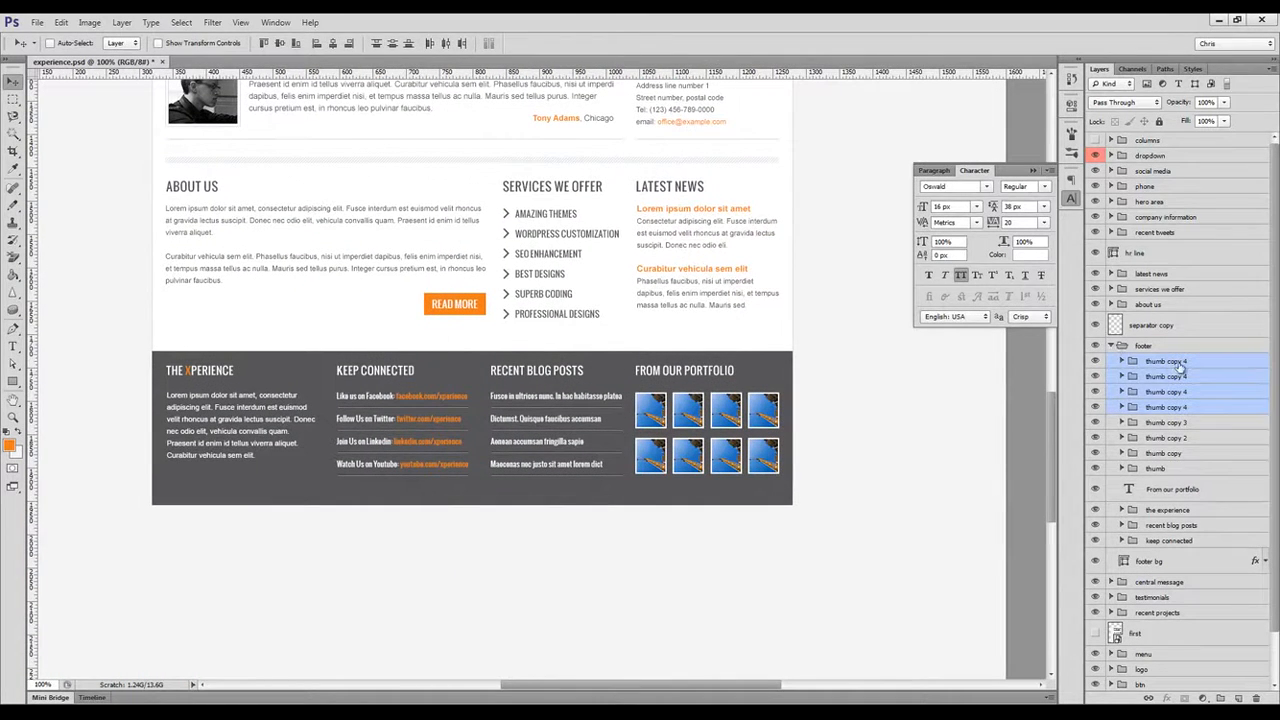
Group all eight thumbnails with the From Our Portfolio heading and name the group "folio".
{"action": "left_click", "coordinate": [1180, 365]}
{"action": "left_click", "coordinate": [1168, 489], "text": "shift"}
{"action": "key", "text": "ctrl+g"}
{"action": "double_click", "coordinate": [1158, 361]}
{"action": "type", "text": "folio"}
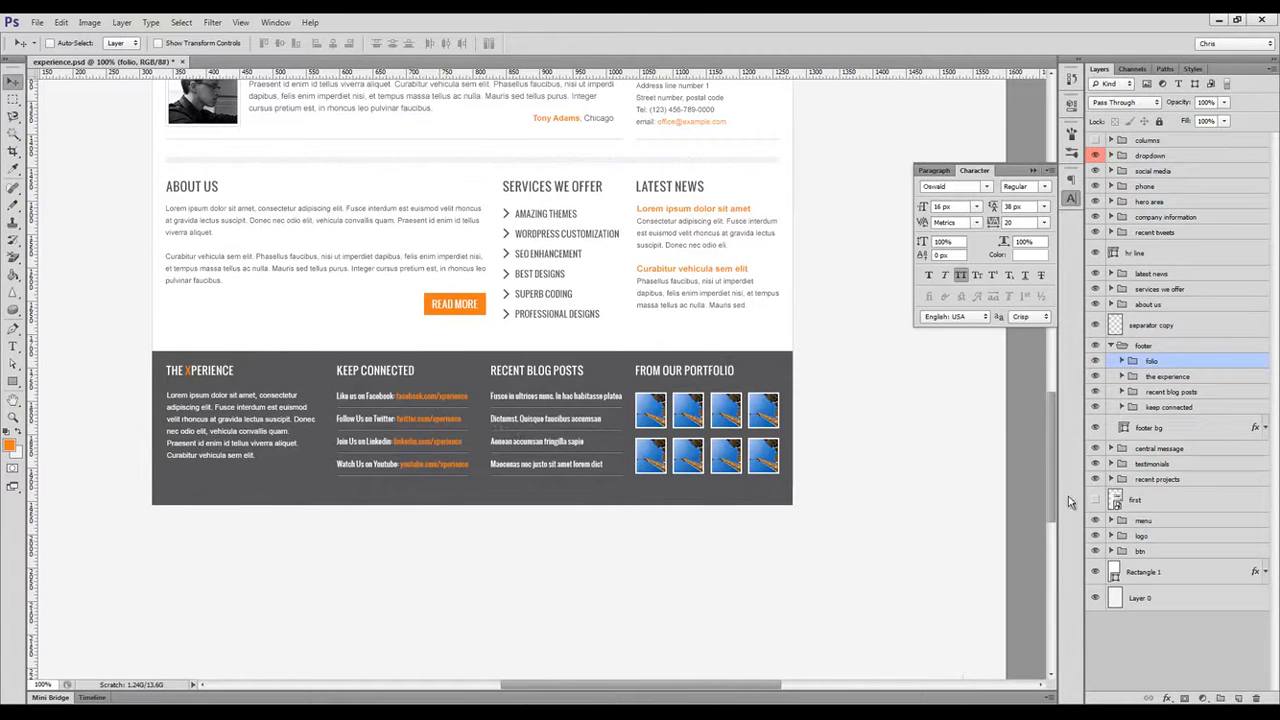
Draw a thin full-width rectangle along the footer's upper edge, after checking the reference layout, and hide its path outline.
{"action": "left_click", "coordinate": [1094, 500]}
{"action": "left_click", "coordinate": [1135, 500]}
{"action": "left_click", "coordinate": [1094, 500]}
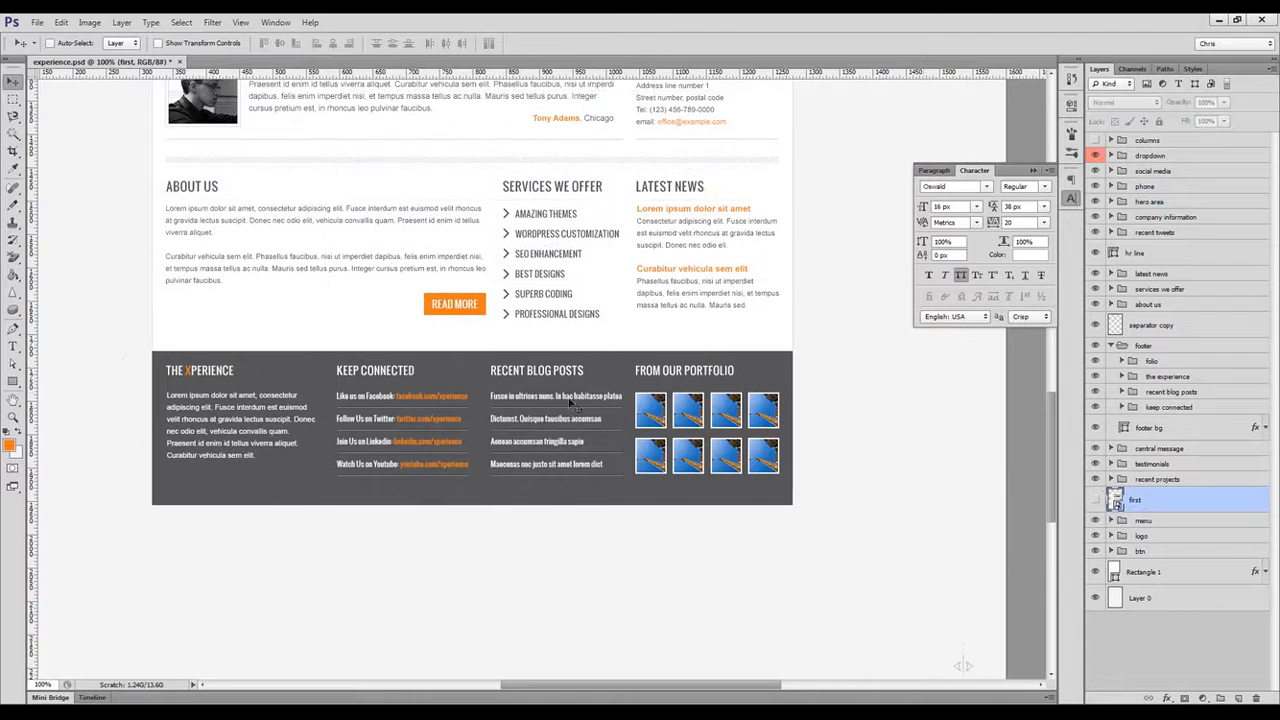
{"action": "left_click", "coordinate": [14, 381]}
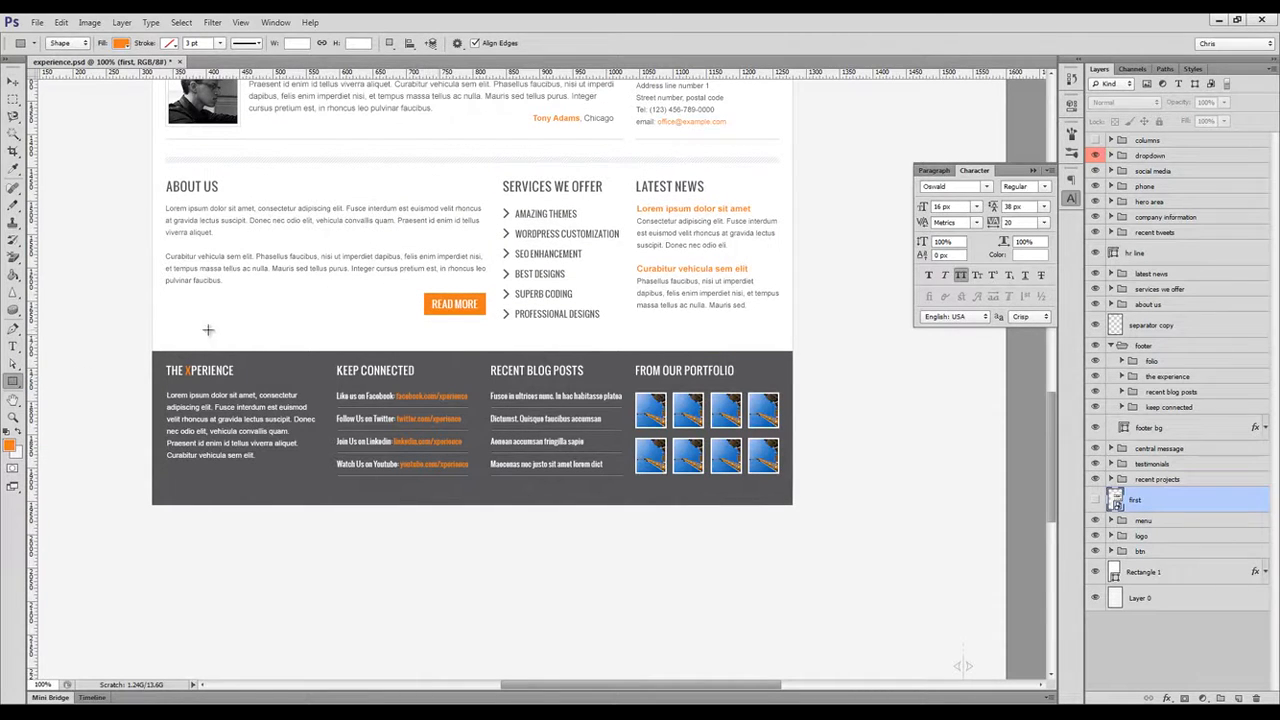
{"action": "left_click", "coordinate": [192, 360], "text": "ctrl"}
{"action": "left_click_drag", "start_coordinate": [152, 350], "coordinate": [243, 411]}
{"action": "key", "text": "v"}
{"action": "key", "text": "ctrl+t"}
{"action": "left_click_drag", "start_coordinate": [127, 380], "coordinate": [120, 381]}
{"action": "key", "text": "Return"}
{"action": "key", "text": "ctrl+shift+h"}
Fill the new strip with a darker shade of the footer's grey.
{"action": "double_click", "coordinate": [1123, 427]}
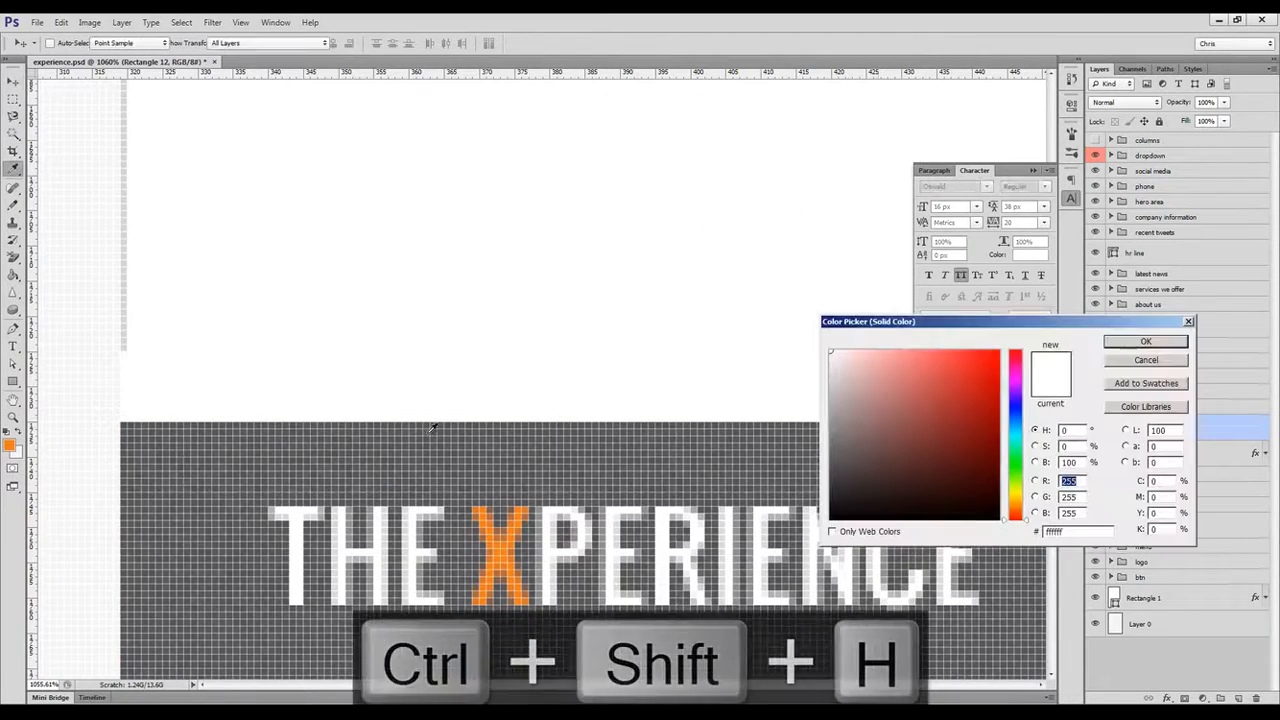
{"action": "left_click", "coordinate": [208, 453]}
{"action": "left_click", "coordinate": [835, 475]}
{"action": "left_click", "coordinate": [1145, 343]}
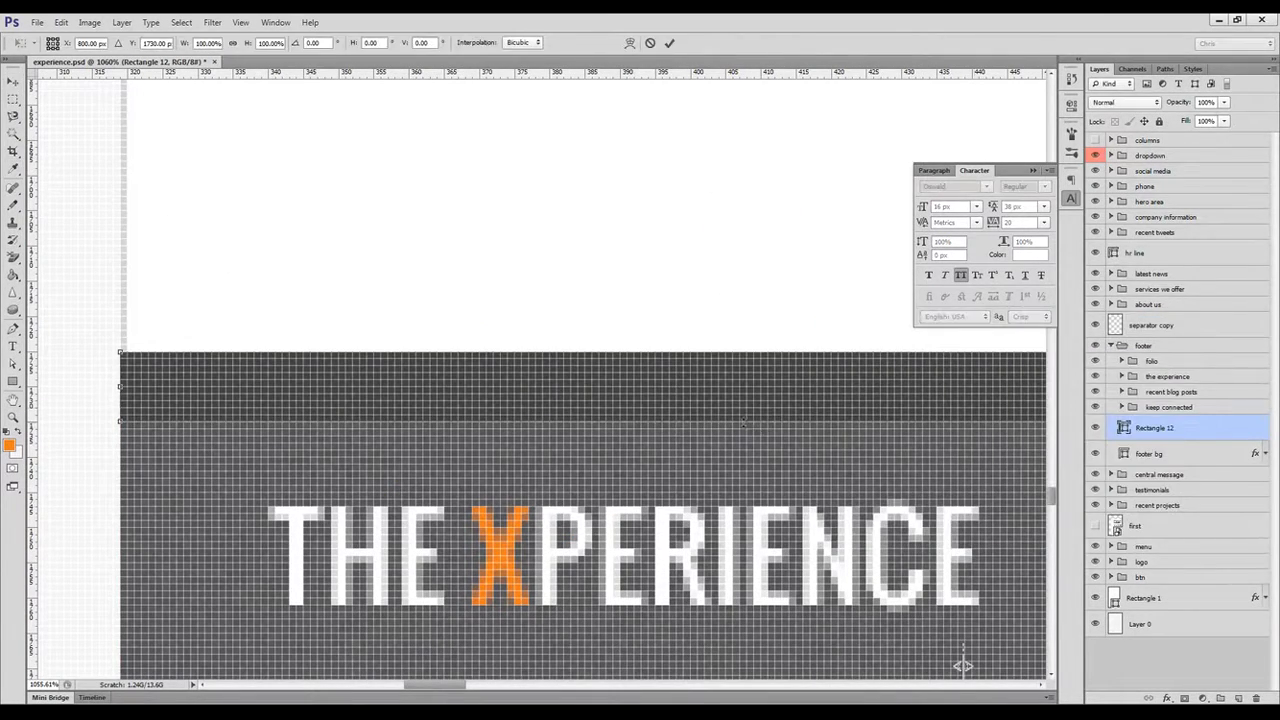
Reduce the height of the dark strip along the footer's upper edge and check its left end.
{"action": "key", "text": "ctrl+1"}
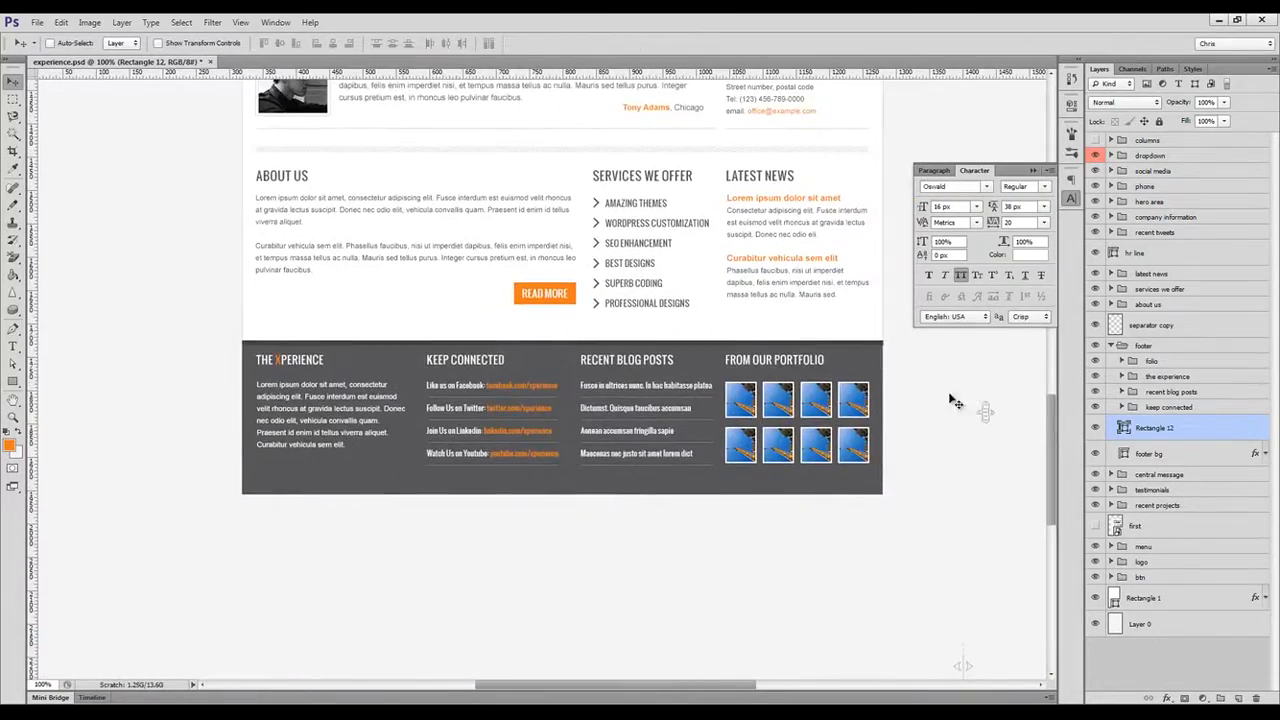
{"action": "scroll", "coordinate": [929, 449], "scroll_direction": "up", "scroll_amount": 5}
{"action": "key", "text": "ctrl+t"}
{"action": "key", "text": "ctrl+1"}
{"action": "left_click_drag", "start_coordinate": [302, 399], "coordinate": [543, 414]}
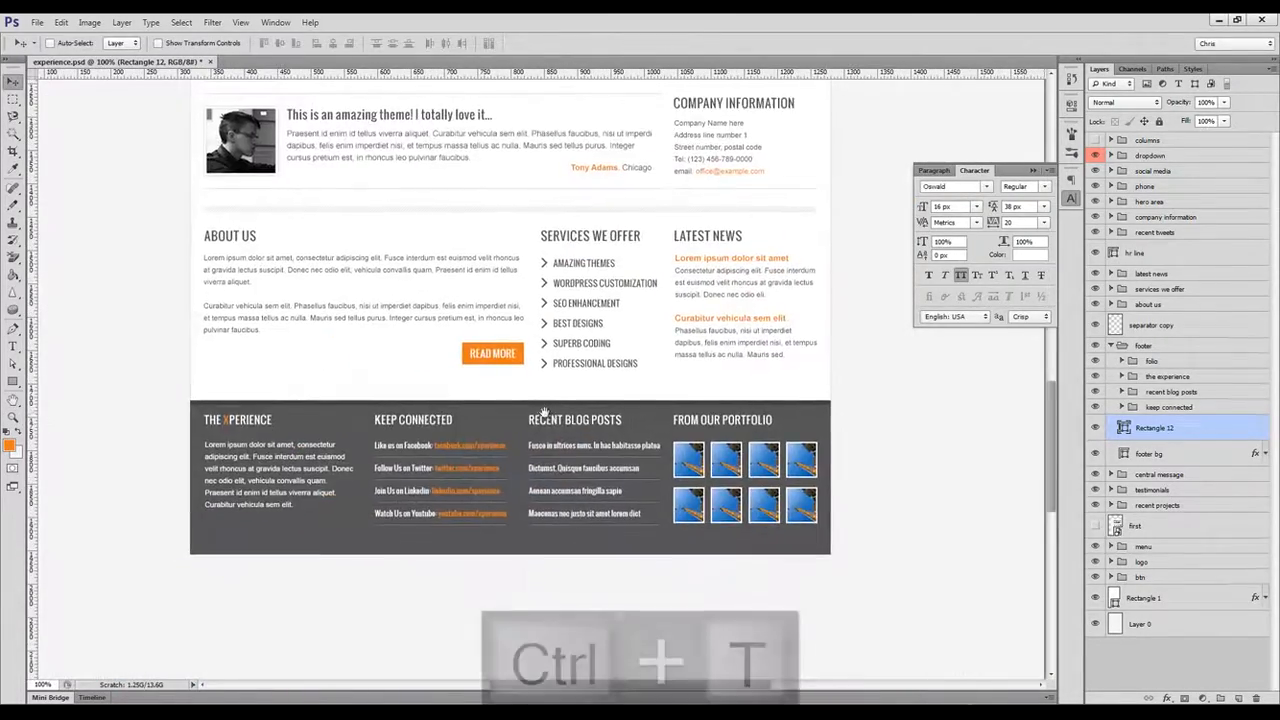
{"action": "left_click_drag", "start_coordinate": [171, 397], "coordinate": [285, 466]}
{"action": "key", "text": "ctrl+1"}
{"action": "left_click_drag", "start_coordinate": [713, 416], "coordinate": [410, 397]}
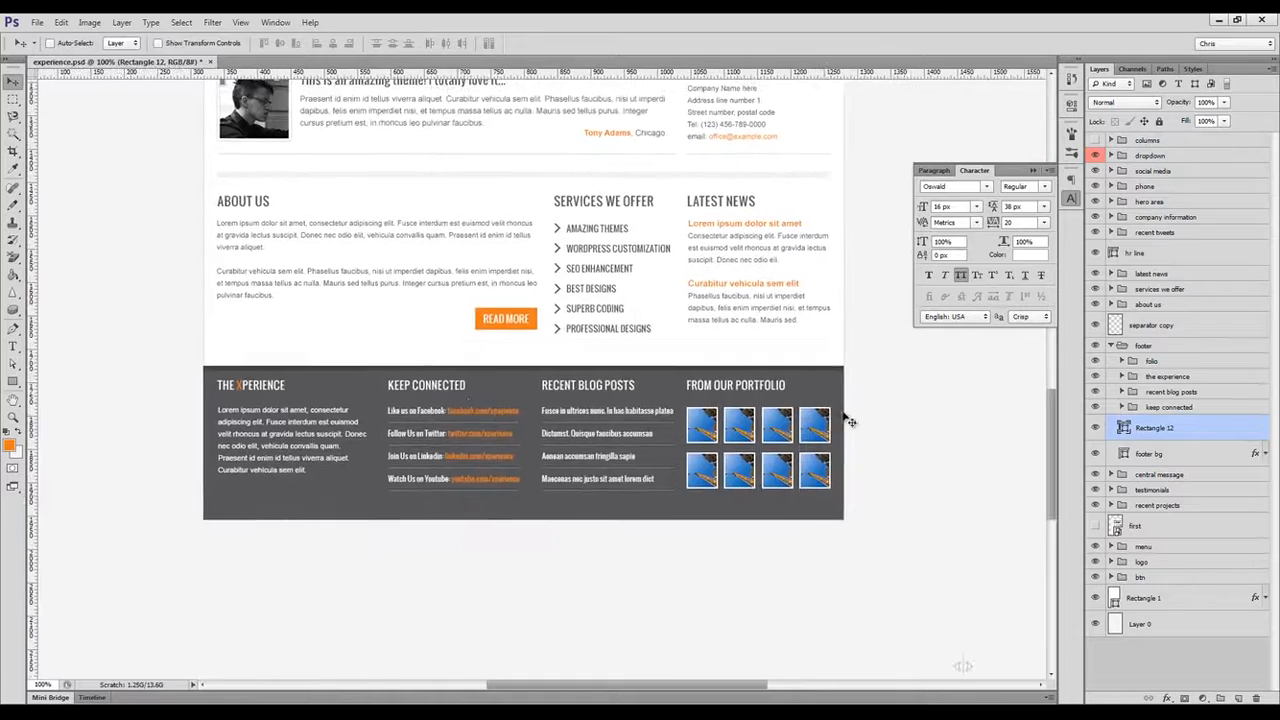
Adjust the dark strip's right end to line up with the footer's right edge.
{"action": "left_click_drag", "start_coordinate": [864, 370], "coordinate": [943, 466]}
{"action": "left_click", "coordinate": [762, 420], "text": "ctrl"}
{"action": "key", "text": "ctrl+t"}
{"action": "left_click_drag", "start_coordinate": [766, 413], "coordinate": [840, 446]}
{"action": "key", "text": "Return"}
{"action": "key", "text": "ctrl+t"}
{"action": "key", "text": "Return"}
{"action": "left_click_drag", "start_coordinate": [765, 411], "coordinate": [753, 384]}
{"action": "left_click", "coordinate": [728, 392], "text": "ctrl"}
{"action": "key", "text": "ctrl+t"}
{"action": "key", "text": "Return"}
{"action": "key", "text": "ctrl+1"}
{"action": "left_click_drag", "start_coordinate": [389, 412], "coordinate": [688, 361]}
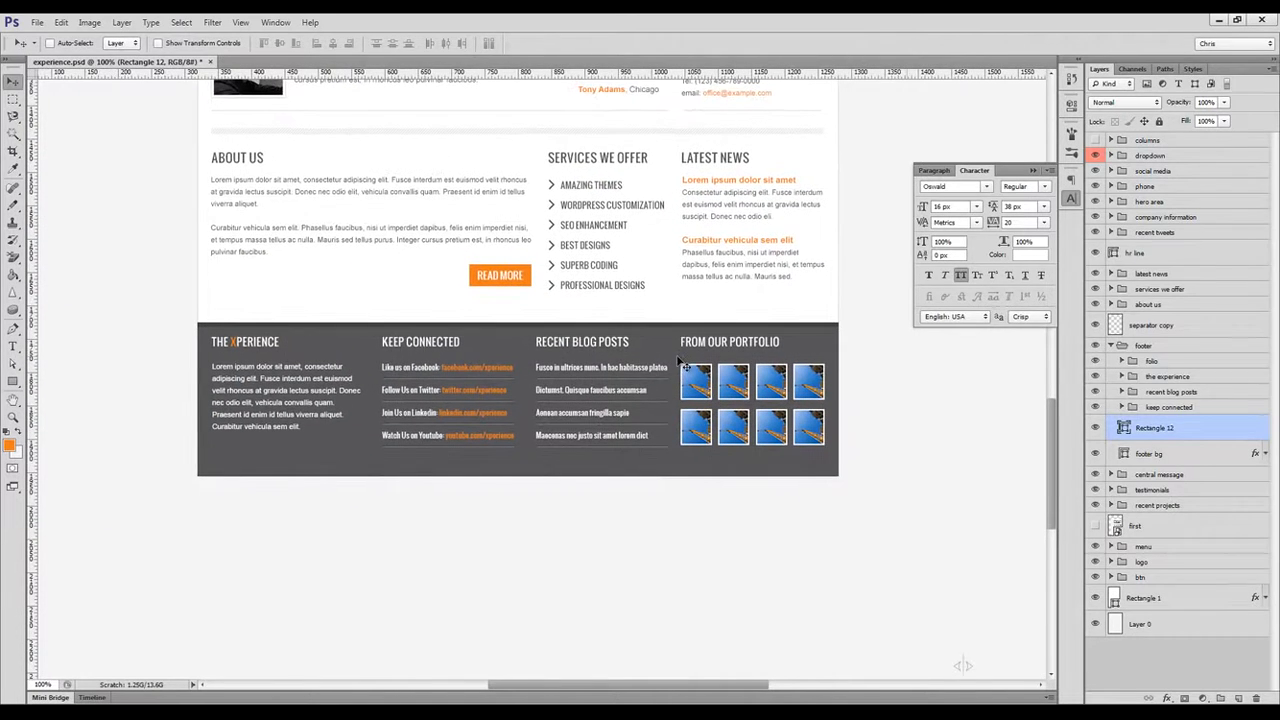
Duplicate the dark strip to the footer's lower edge and make the copy taller as a copyright bar.
{"action": "left_click", "coordinate": [11, 447]}
{"action": "key", "text": "Escape"}
{"action": "left_click_drag", "start_coordinate": [447, 330], "coordinate": [444, 456]}
{"action": "key", "text": "ctrl+t"}
{"action": "key", "text": "Return"}
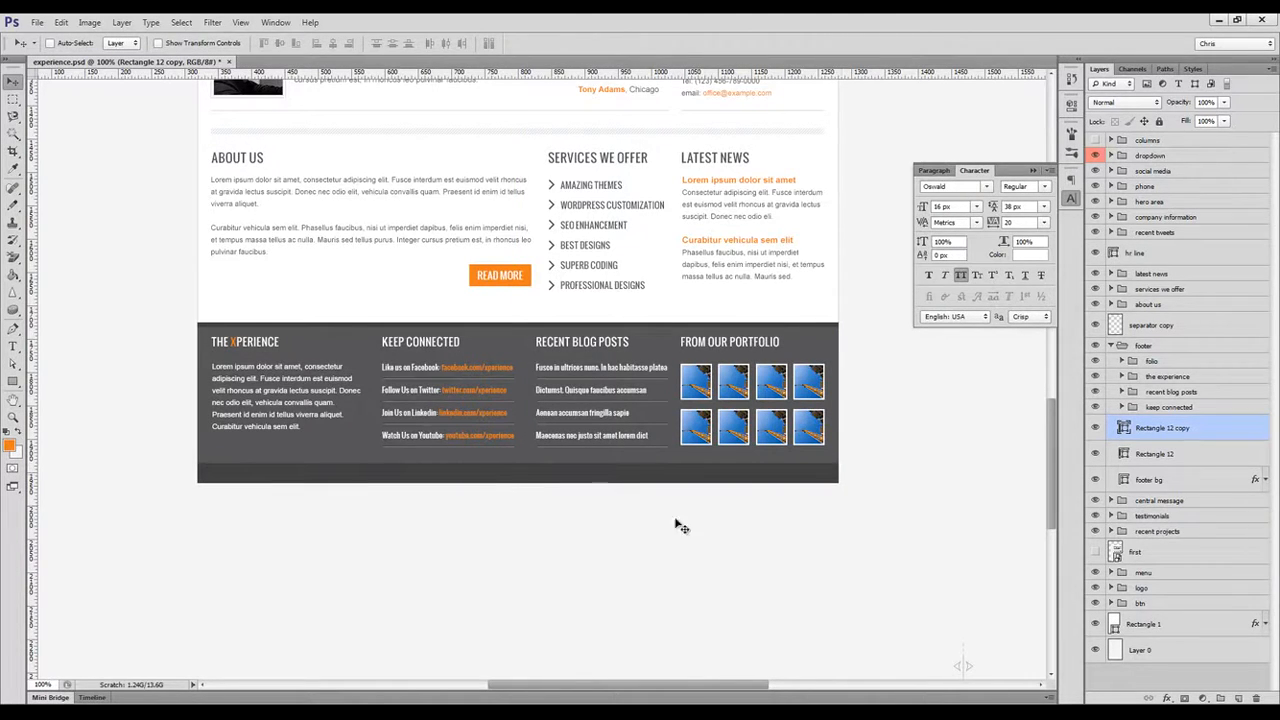
Add an Inner Shadow to the copyright bar with 20% opacity, 1 px distance and 1 px size.
{"action": "left_click", "coordinate": [1168, 698]}
{"action": "left_click", "coordinate": [1190, 611]}
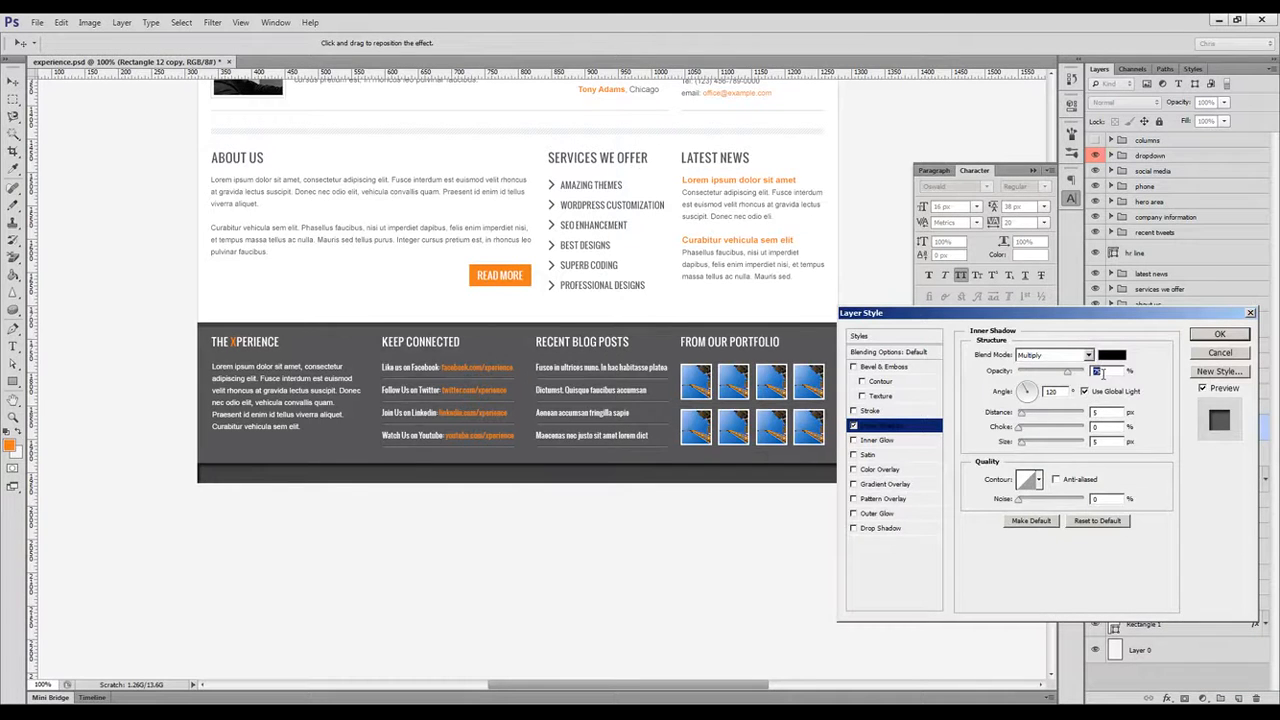
{"action": "type", "text": "20"}
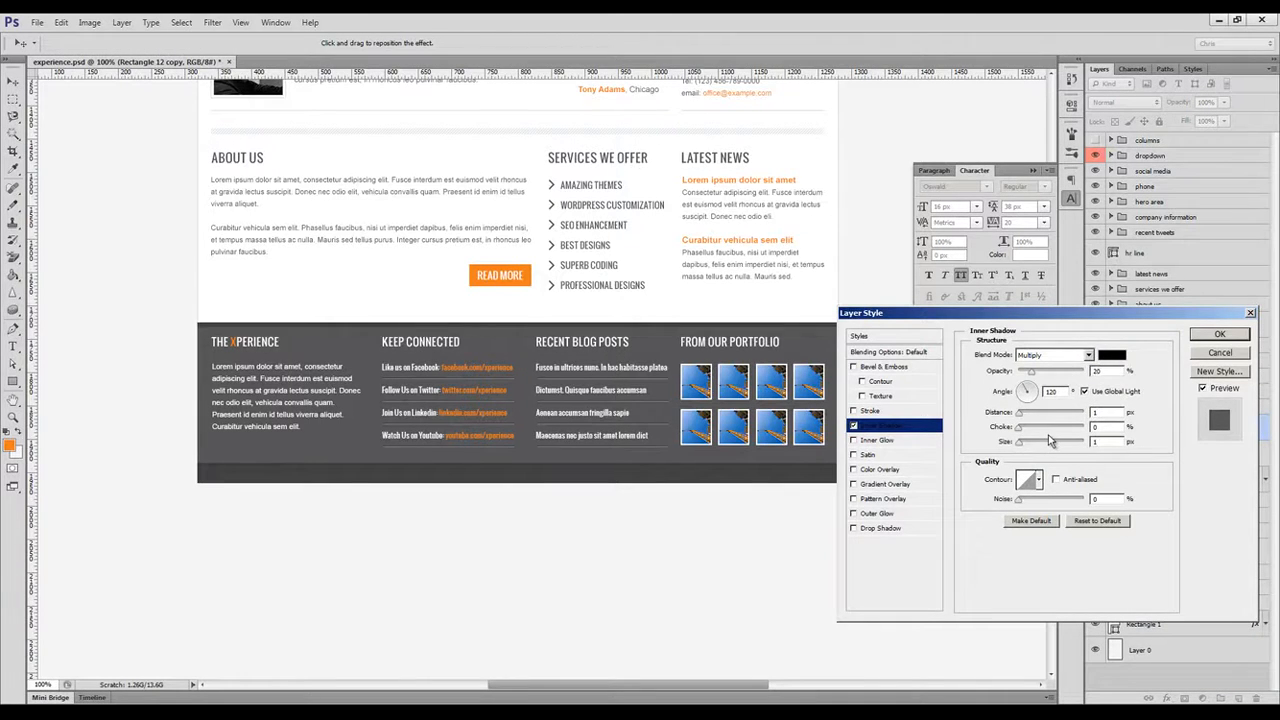
{"action": "left_click", "coordinate": [1208, 334]}
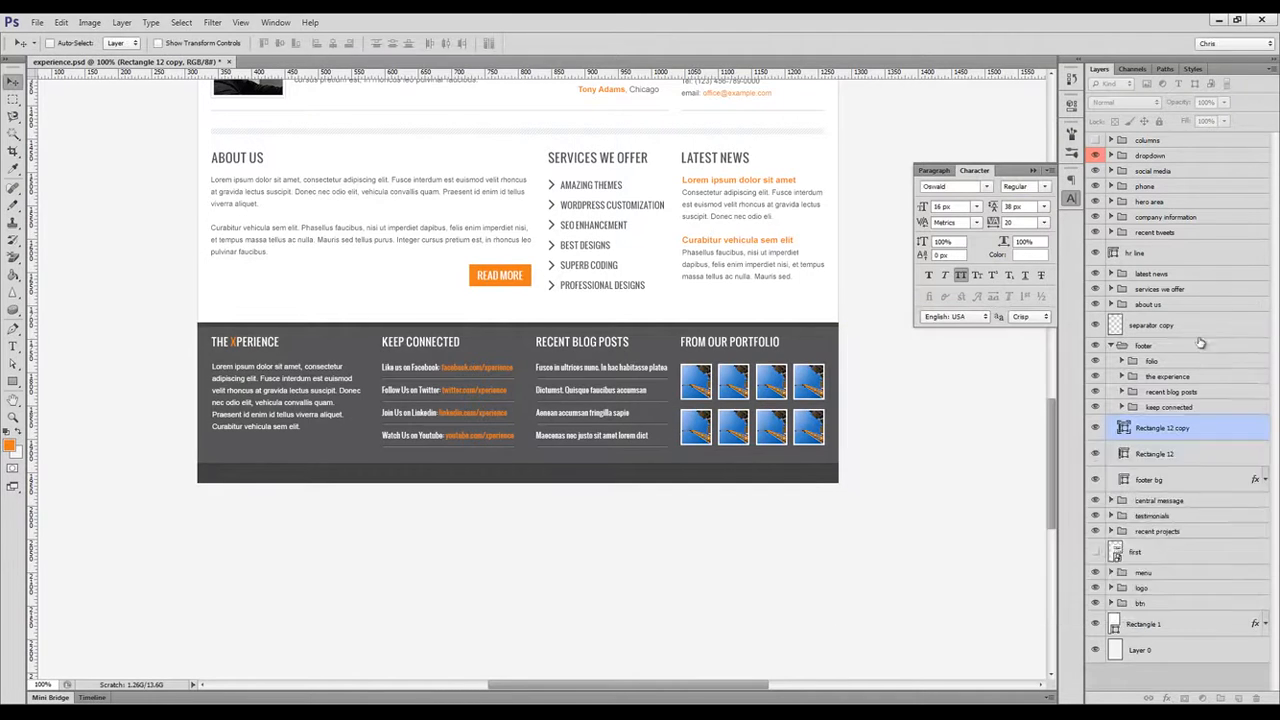
{"action": "left_click", "coordinate": [1265, 428]}
Add the text "Copyright @ 2013 Xperience. All rights reserved." on the copyright bar and move its layer above the bar in the footer group.
{"action": "left_click", "coordinate": [1095, 552]}
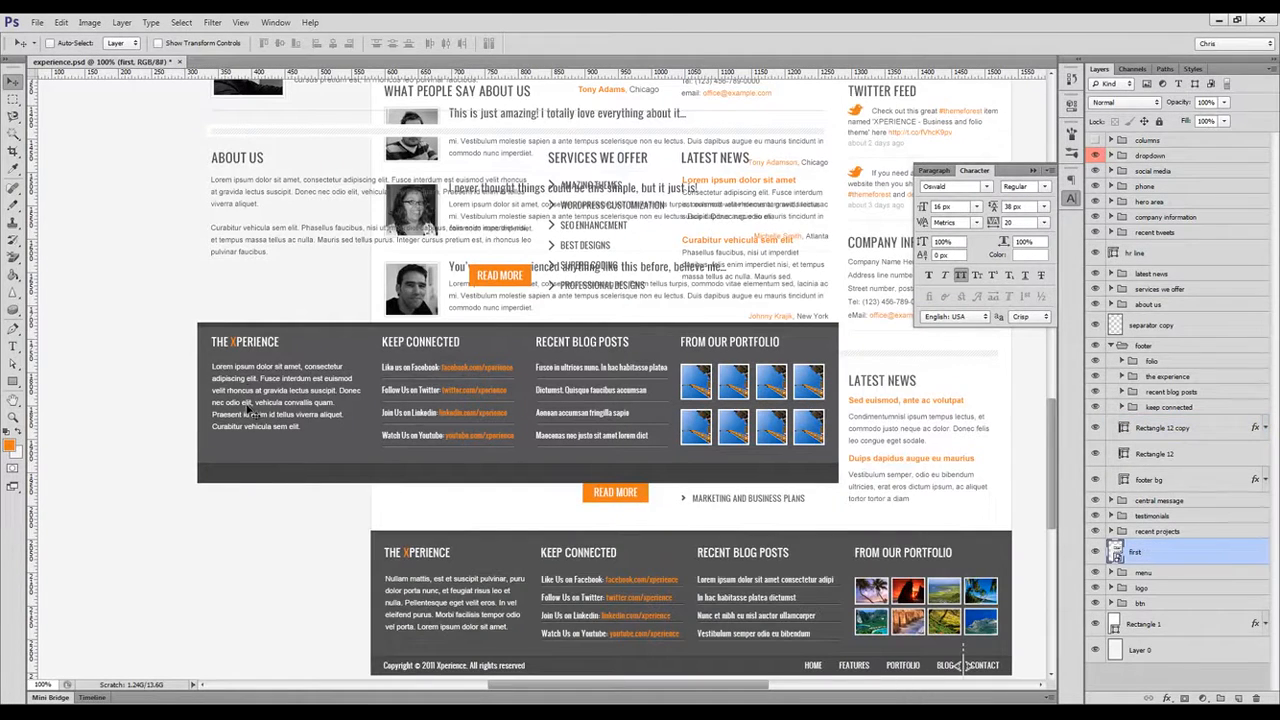
{"action": "key", "text": "t"}
{"action": "left_click", "coordinate": [220, 476]}
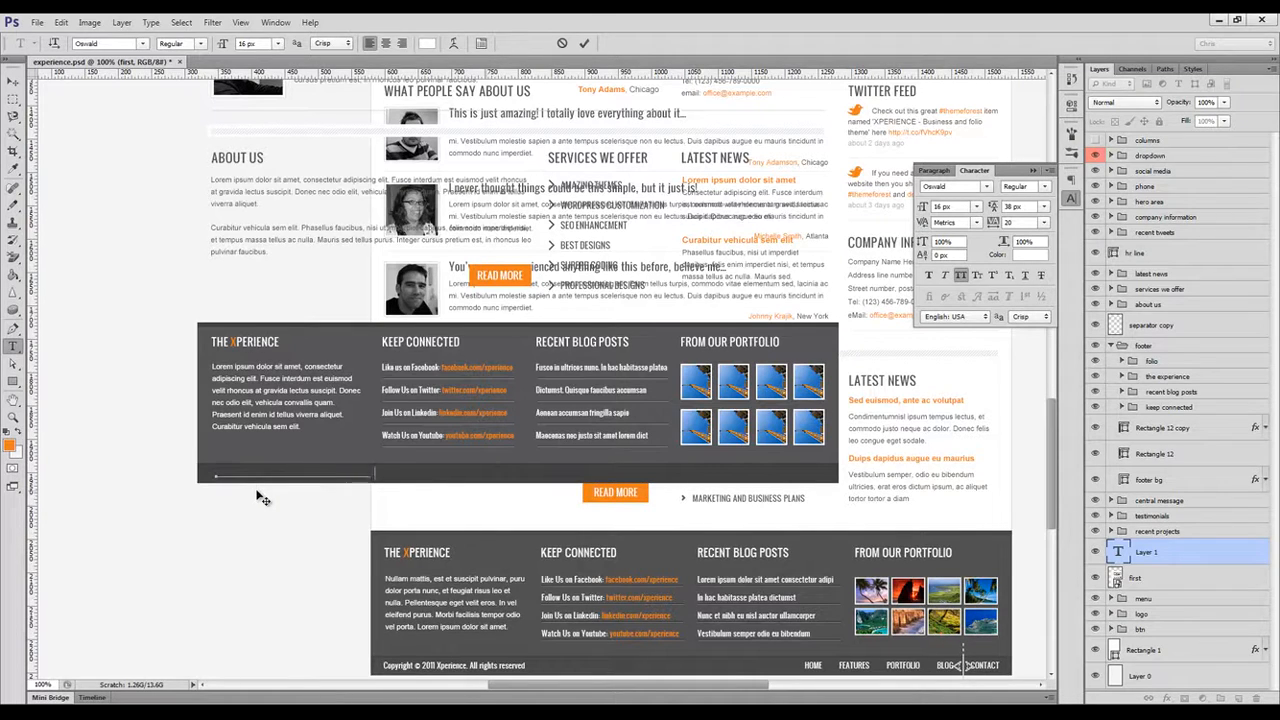
{"action": "key", "text": "ctrl+Return"}
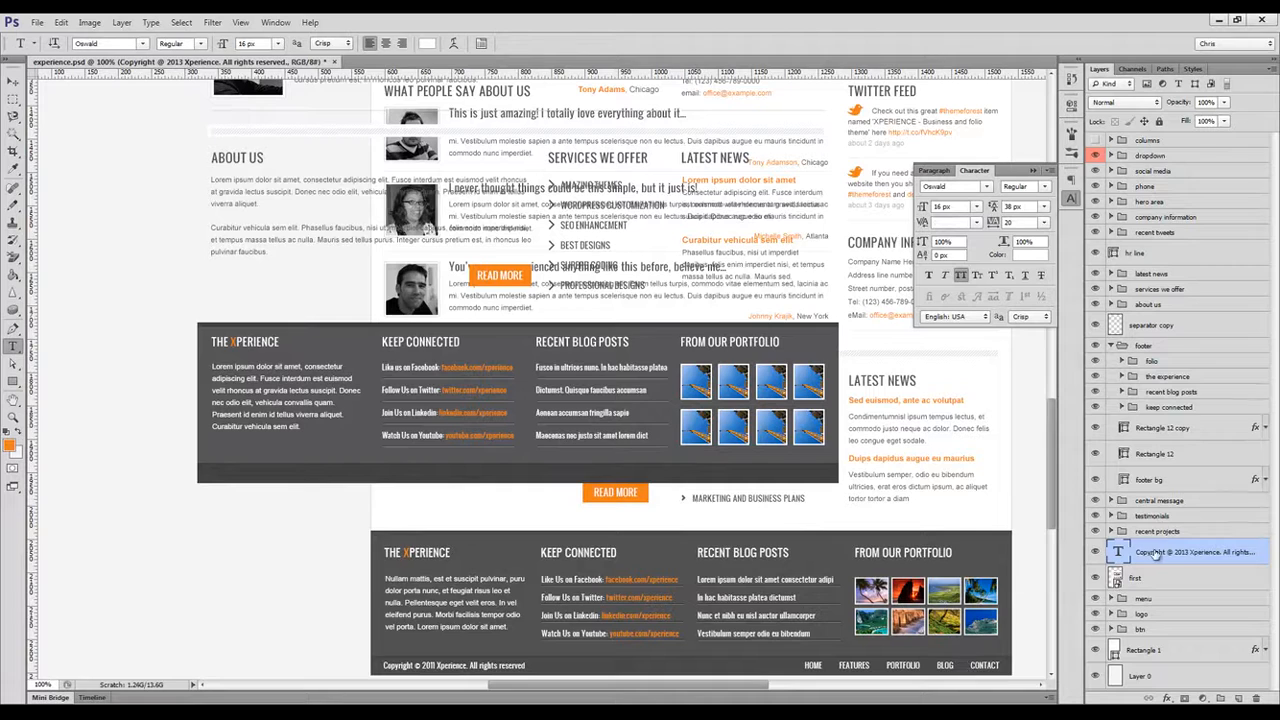
{"action": "left_click_drag", "start_coordinate": [1155, 554], "coordinate": [1166, 424]}
Format the copyright text at 10 px with tracking 0, no All Caps and Sharp anti-aliasing.
{"action": "left_click_drag", "start_coordinate": [922, 208], "coordinate": [918, 208]}
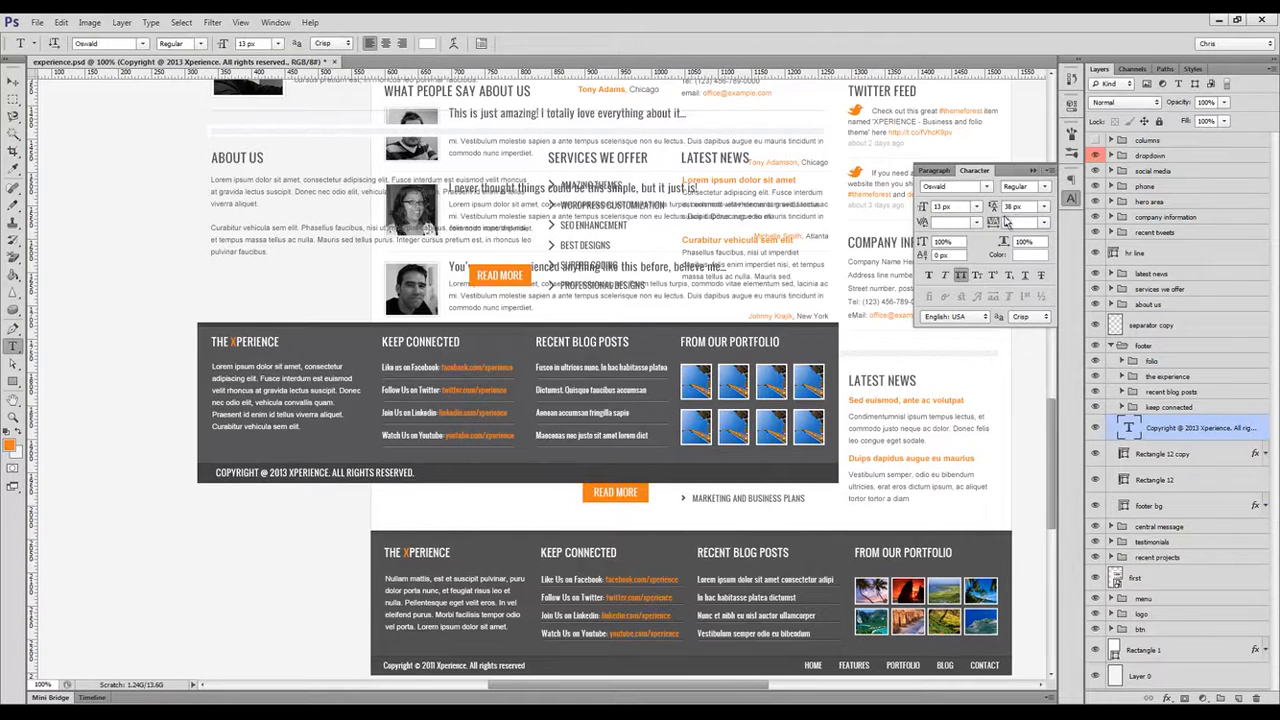
{"action": "left_click", "coordinate": [1030, 316]}
{"action": "left_click", "coordinate": [1020, 320]}
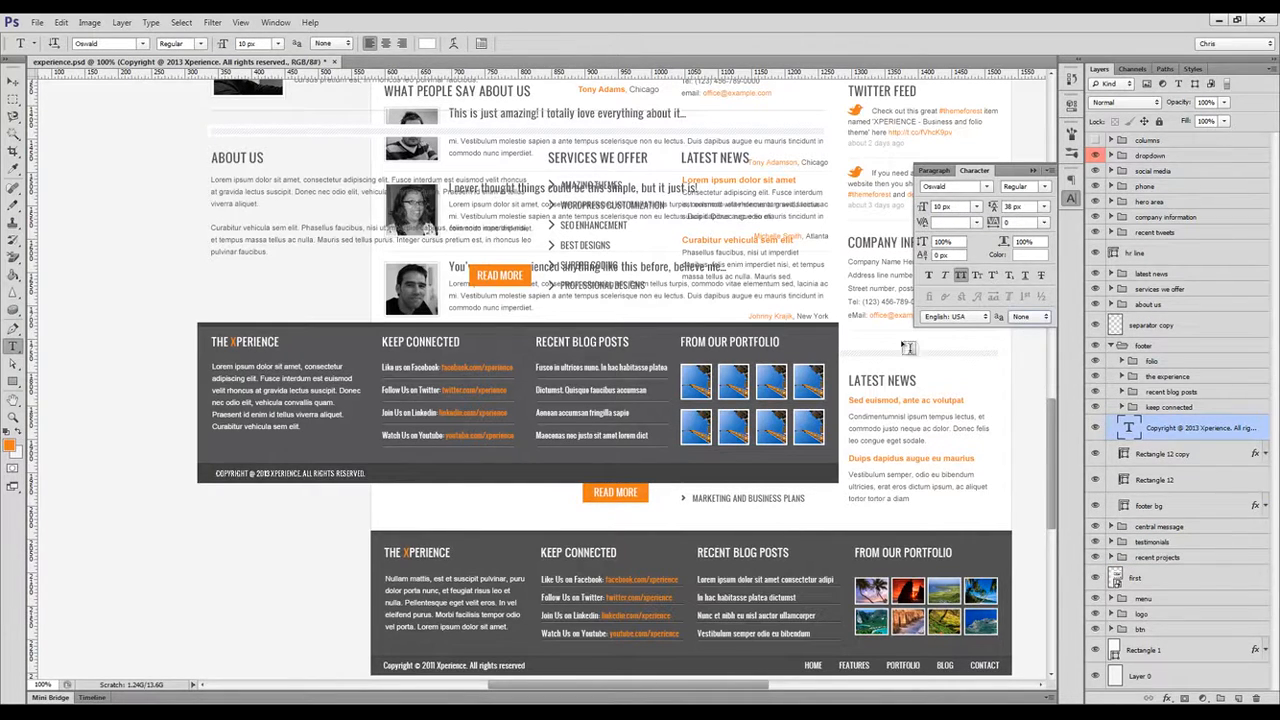
{"action": "left_click", "coordinate": [1030, 316]}
{"action": "left_click", "coordinate": [1030, 331]}
Duplicate the copyright text and place the copy toward the right end of the copyright bar.
{"action": "key", "text": "v"}
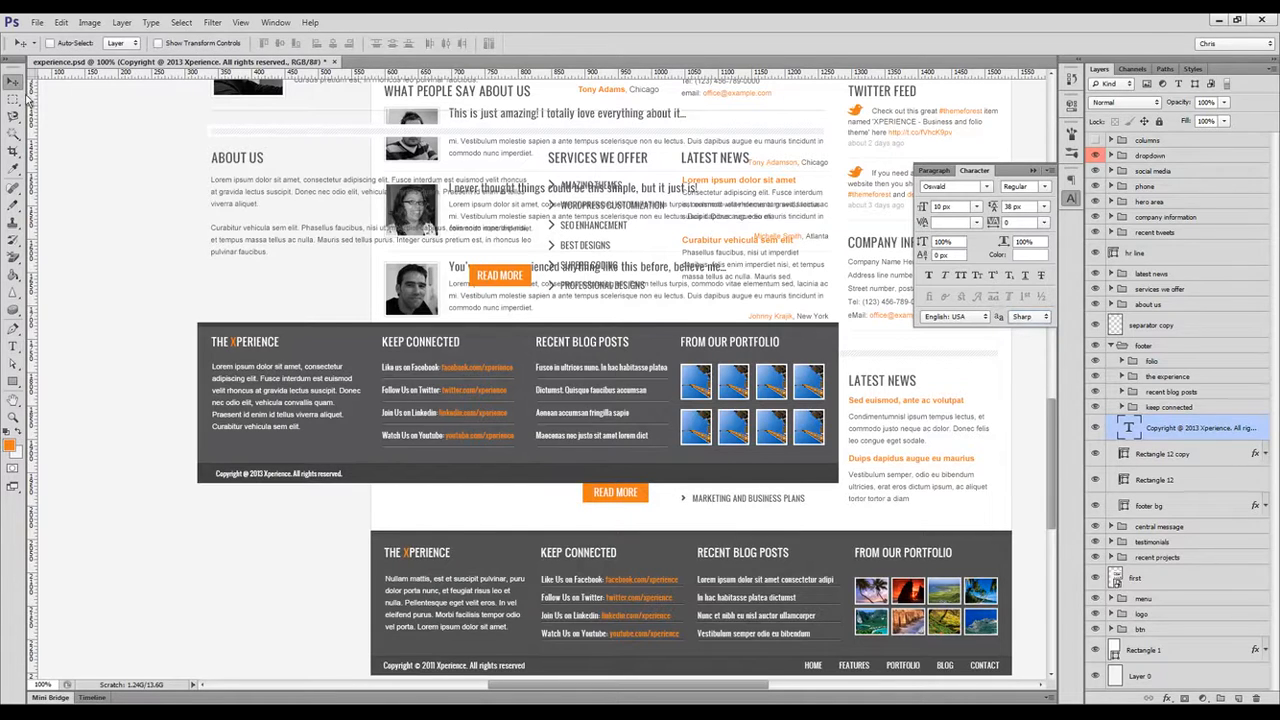
{"action": "left_click_drag", "start_coordinate": [265, 480], "coordinate": [742, 483]}
{"action": "left_click", "coordinate": [378, 479], "text": "ctrl+shift"}
{"action": "left_click", "coordinate": [280, 43]}
{"action": "key", "text": "t"}
{"action": "key", "text": "v"}
{"action": "left_click", "coordinate": [320, 479]}
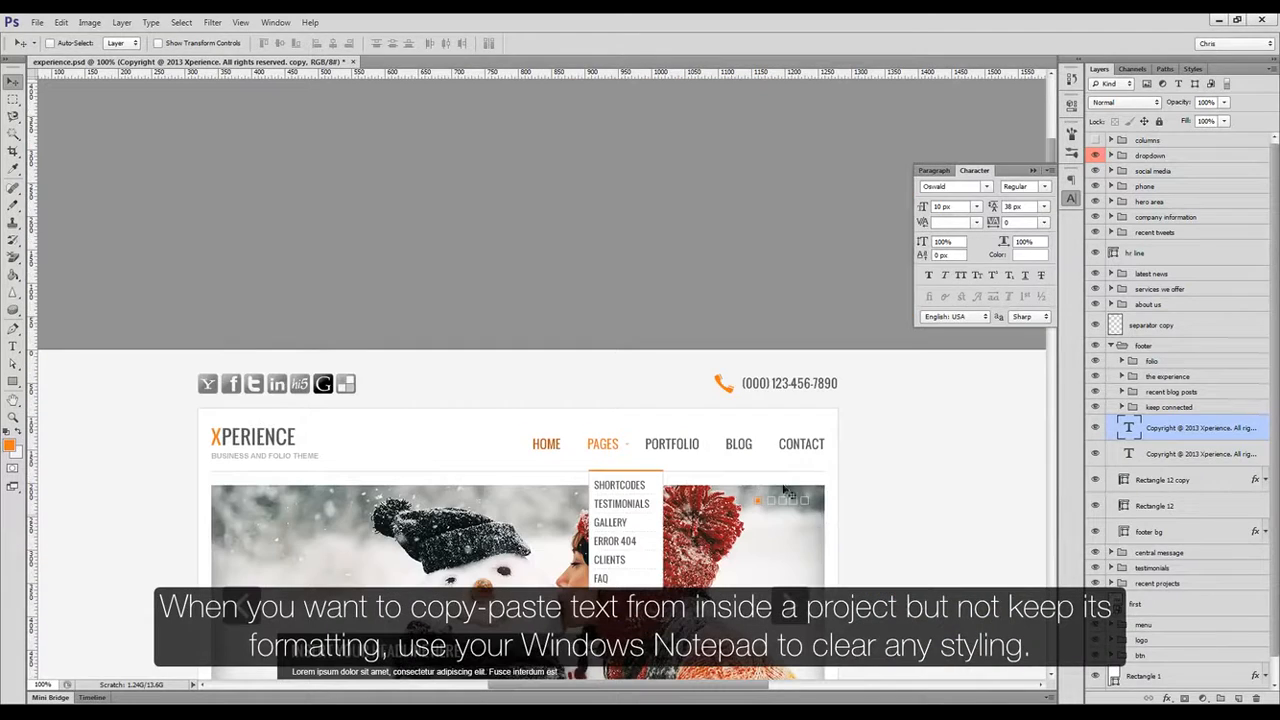
Copy the header's main menu text and open Notepad to strip its formatting.
{"action": "key", "text": "t"}
{"action": "left_click", "coordinate": [665, 450]}
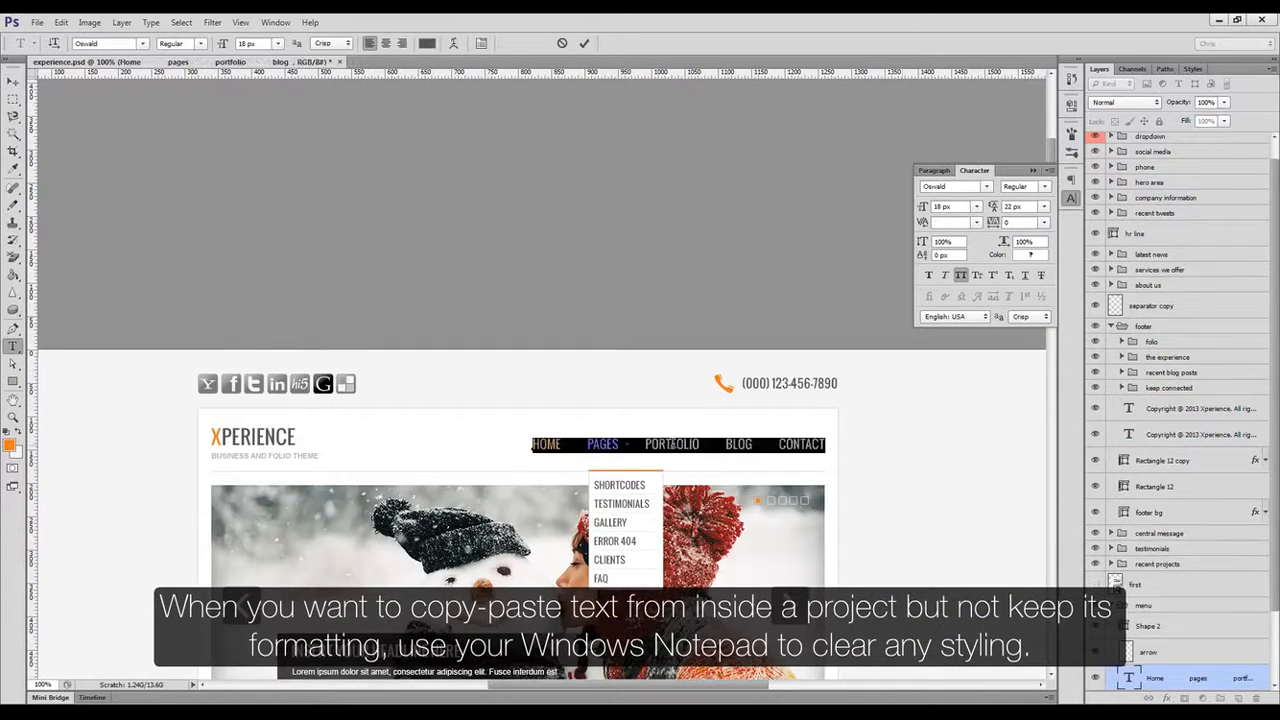
{"action": "key", "text": "ctrl+Return"}
{"action": "key", "text": "v"}
{"action": "scroll", "coordinate": [652, 451], "scroll_direction": "down", "scroll_amount": 10}
{"action": "key", "text": "super"}
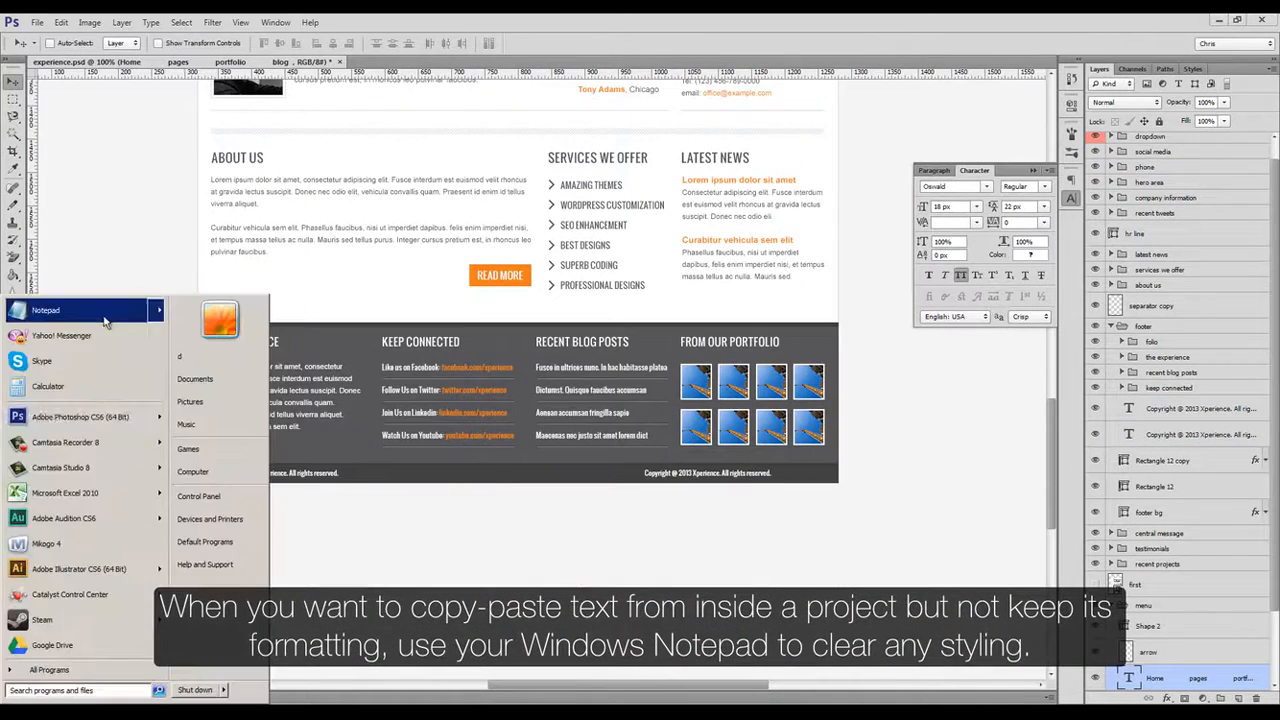
{"action": "left_click", "coordinate": [106, 312]}
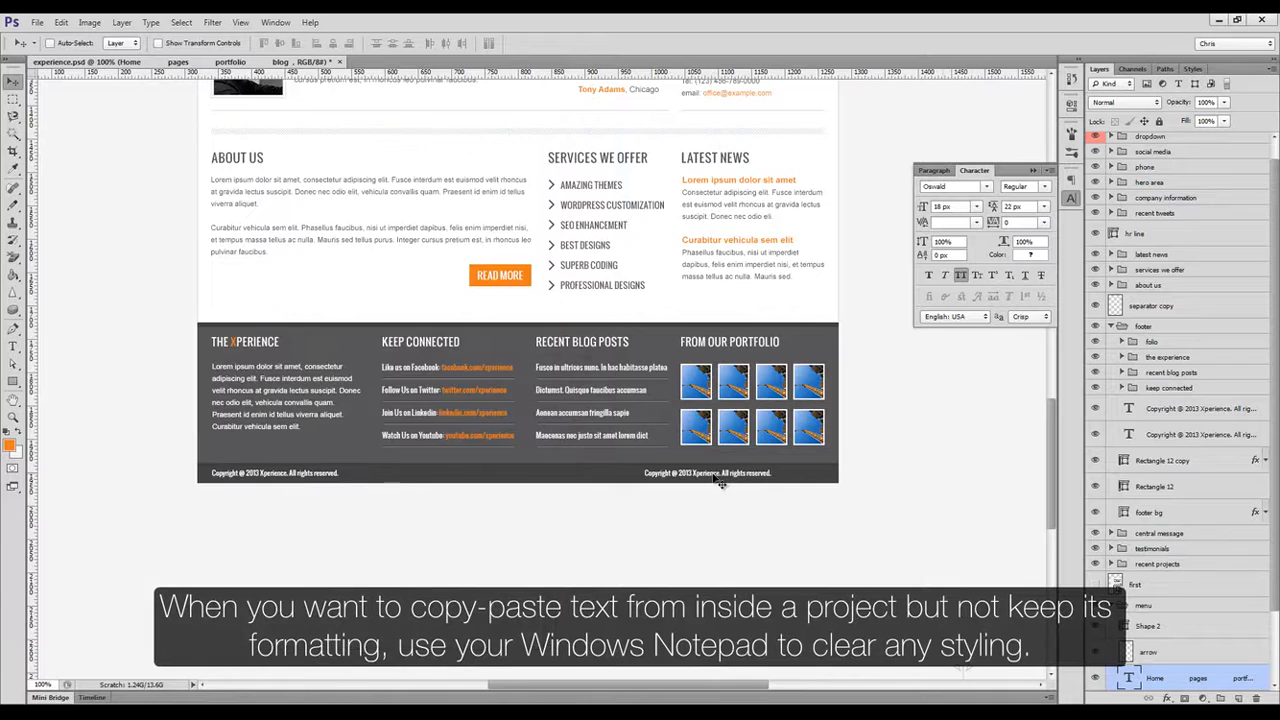
Replace the duplicated copyright text with the unstyled menu text in All Caps, align it to the footer's right margin and collapse the footer group.
{"action": "key", "text": "ctrl+Return"}
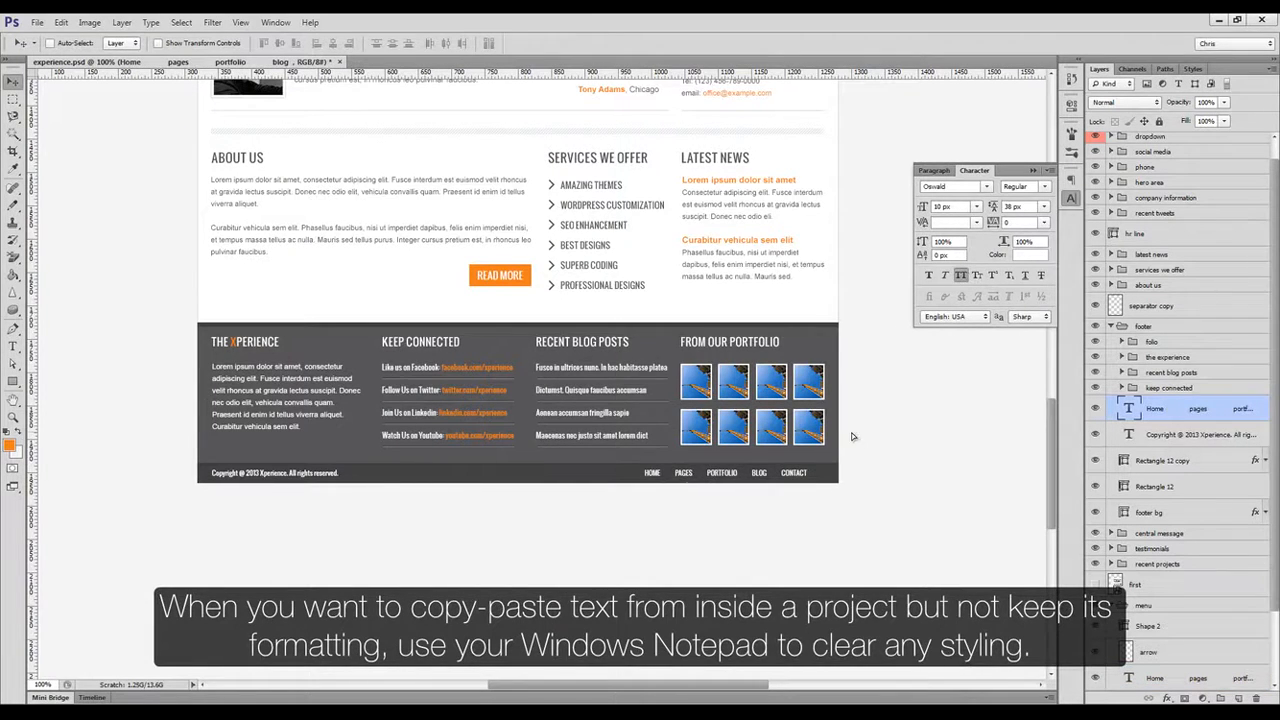
{"action": "left_click_drag", "start_coordinate": [852, 436], "coordinate": [869, 436]}
{"action": "left_click", "coordinate": [1110, 326]}
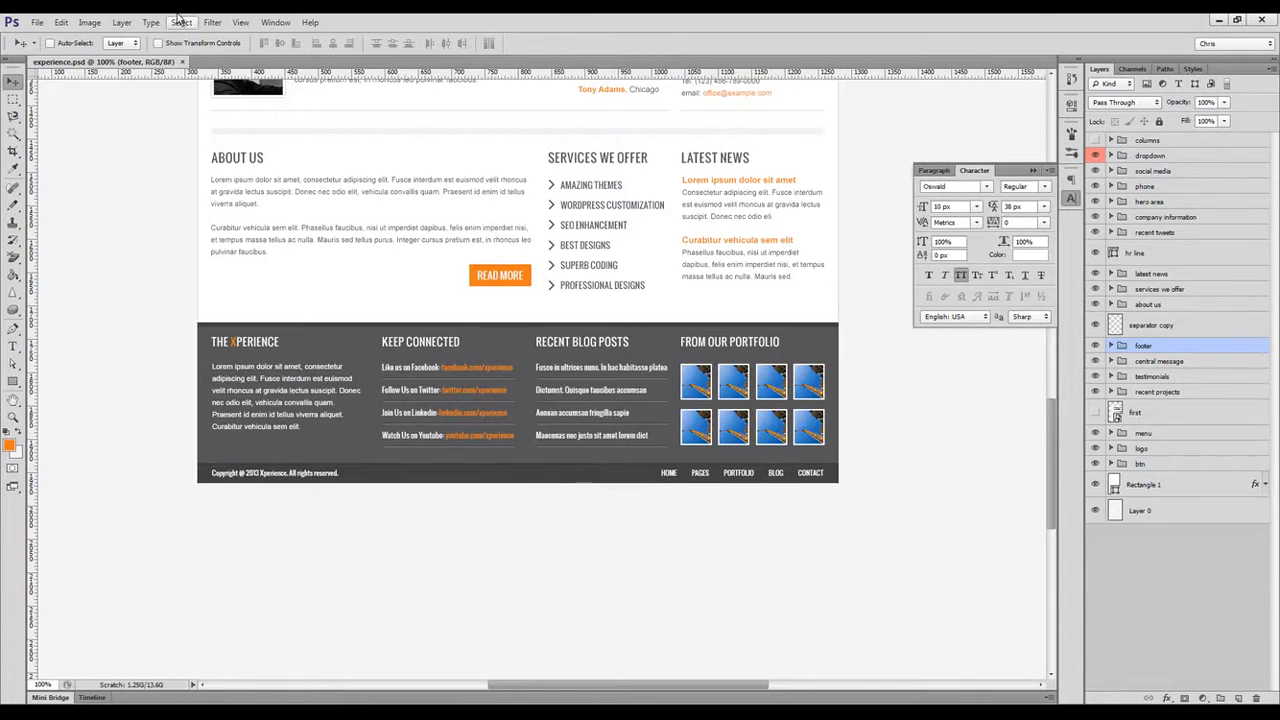
Reduce the canvas height to 2050 pixels with the anchor at top center, accepting the clipping.
{"action": "left_click", "coordinate": [89, 22]}
{"action": "left_click", "coordinate": [110, 124]}
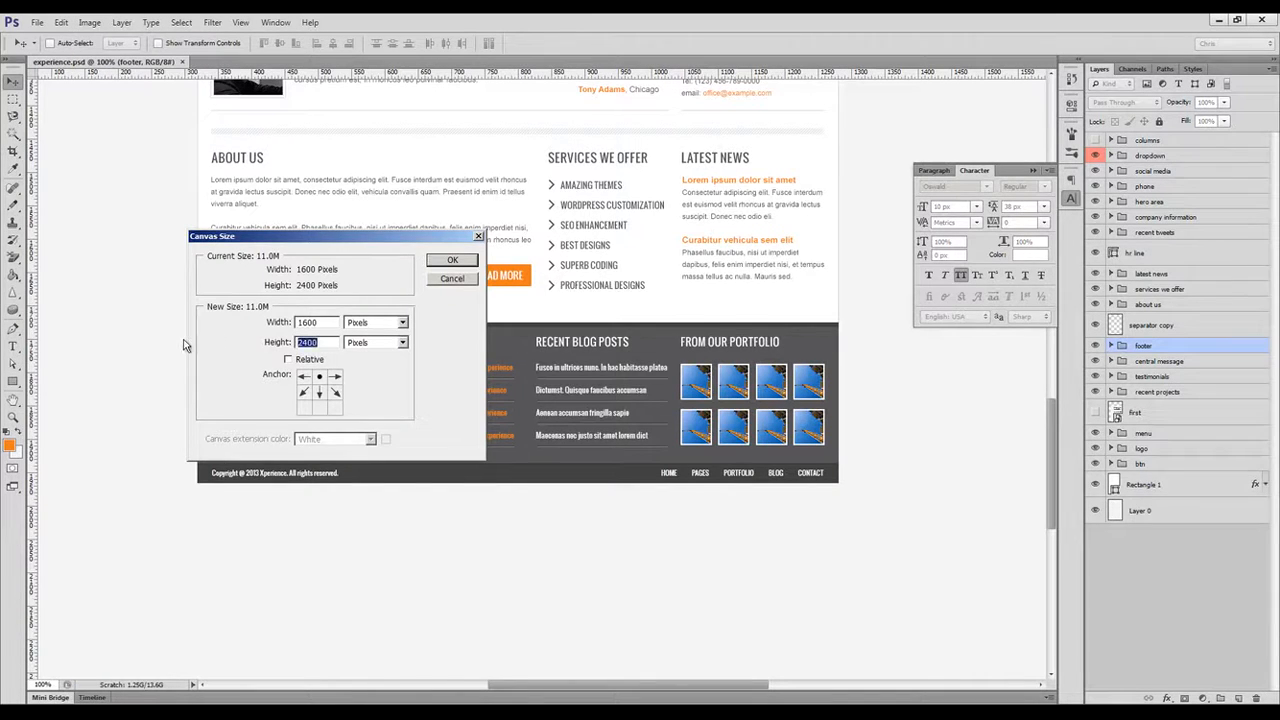
{"action": "type", "text": "2050"}
{"action": "key", "text": "Return"}
{"action": "key", "text": "Return"}
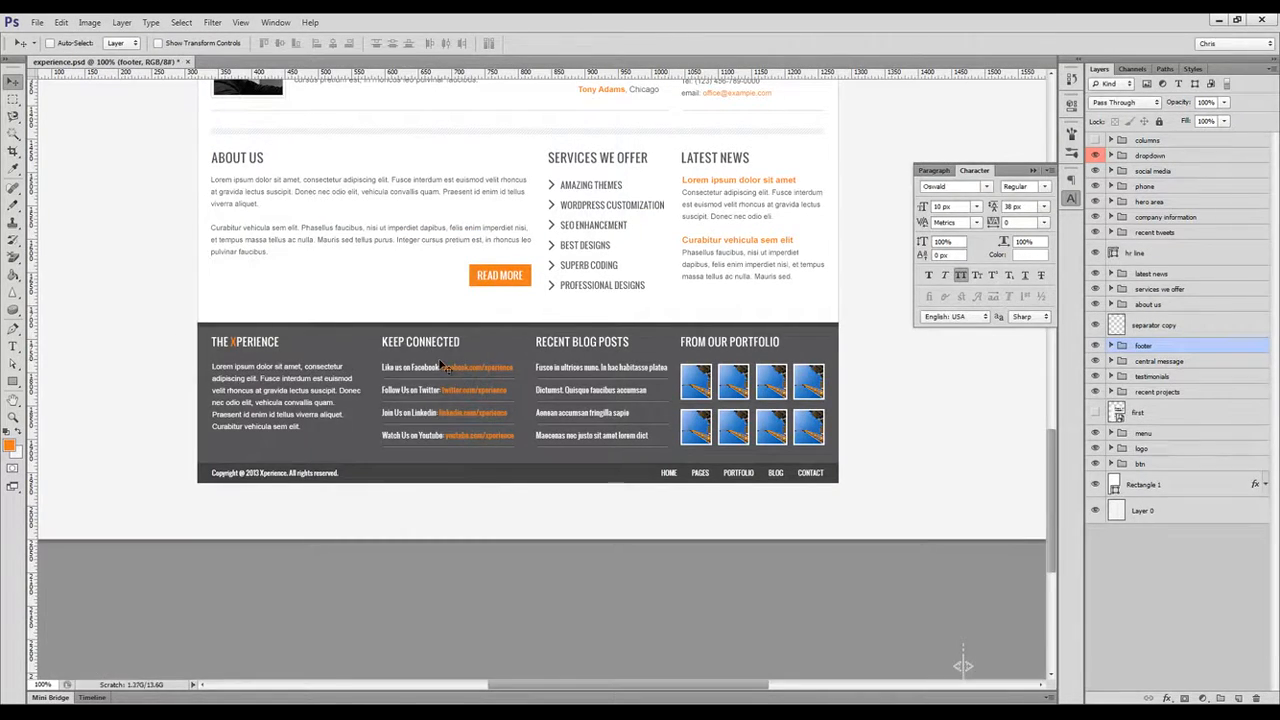
Review the whole page design in full-screen view, then return to the standard view.
{"action": "key", "text": "f"}
{"action": "key", "text": "f"}
{"action": "left_click_drag", "start_coordinate": [568, 228], "coordinate": [540, 645]}
{"action": "left_click_drag", "start_coordinate": [562, 348], "coordinate": [510, 645]}
{"action": "left_click_drag", "start_coordinate": [494, 447], "coordinate": [480, 420]}
{"action": "key", "text": "f"}
Export the page for web as a Maximum-quality JPEG named "experience" on the Desktop.
{"action": "left_click", "coordinate": [36, 22]}
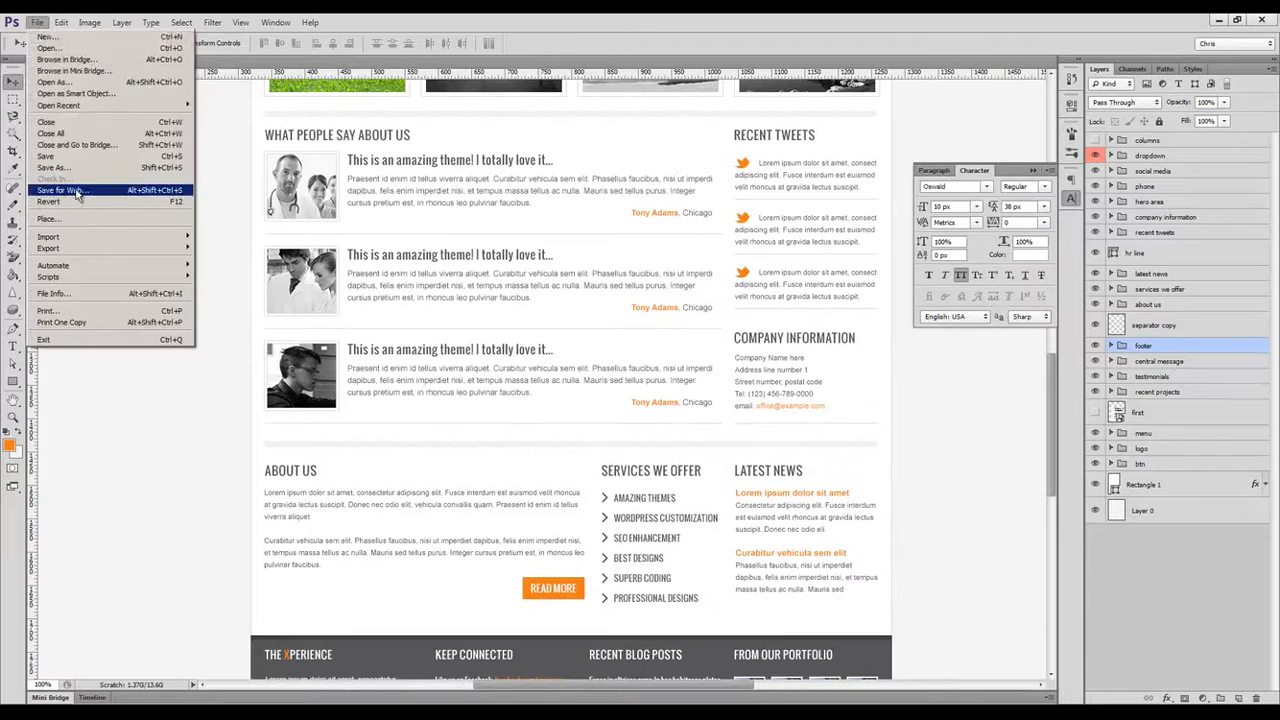
{"action": "left_click", "coordinate": [80, 195]}
{"action": "left_click", "coordinate": [840, 147]}
{"action": "left_click", "coordinate": [838, 149]}
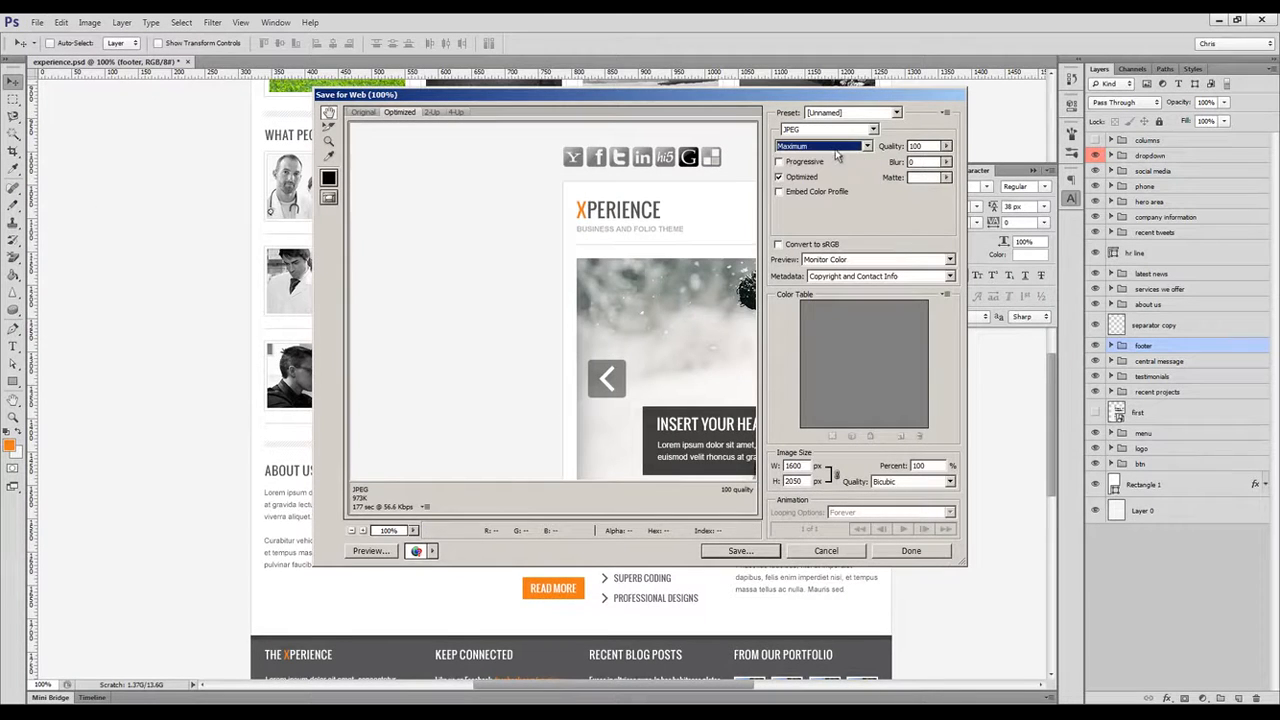
{"action": "left_click", "coordinate": [737, 551]}
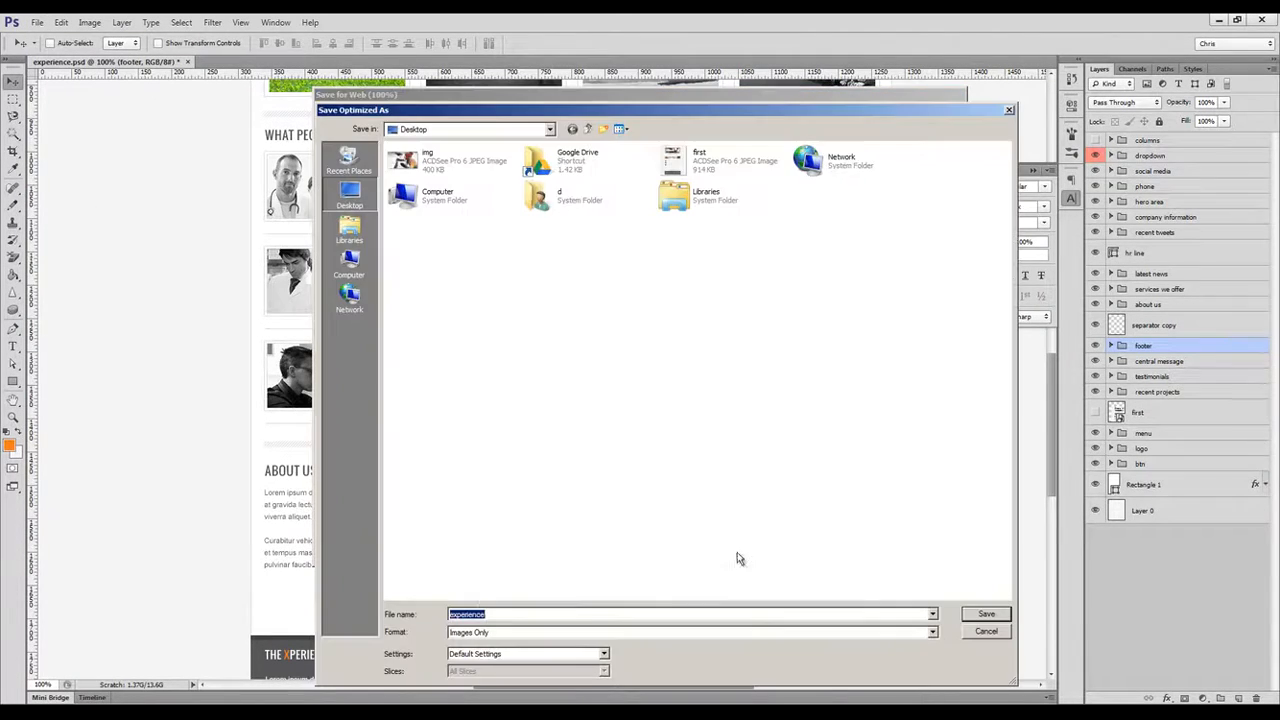
{"action": "left_click", "coordinate": [982, 615]}
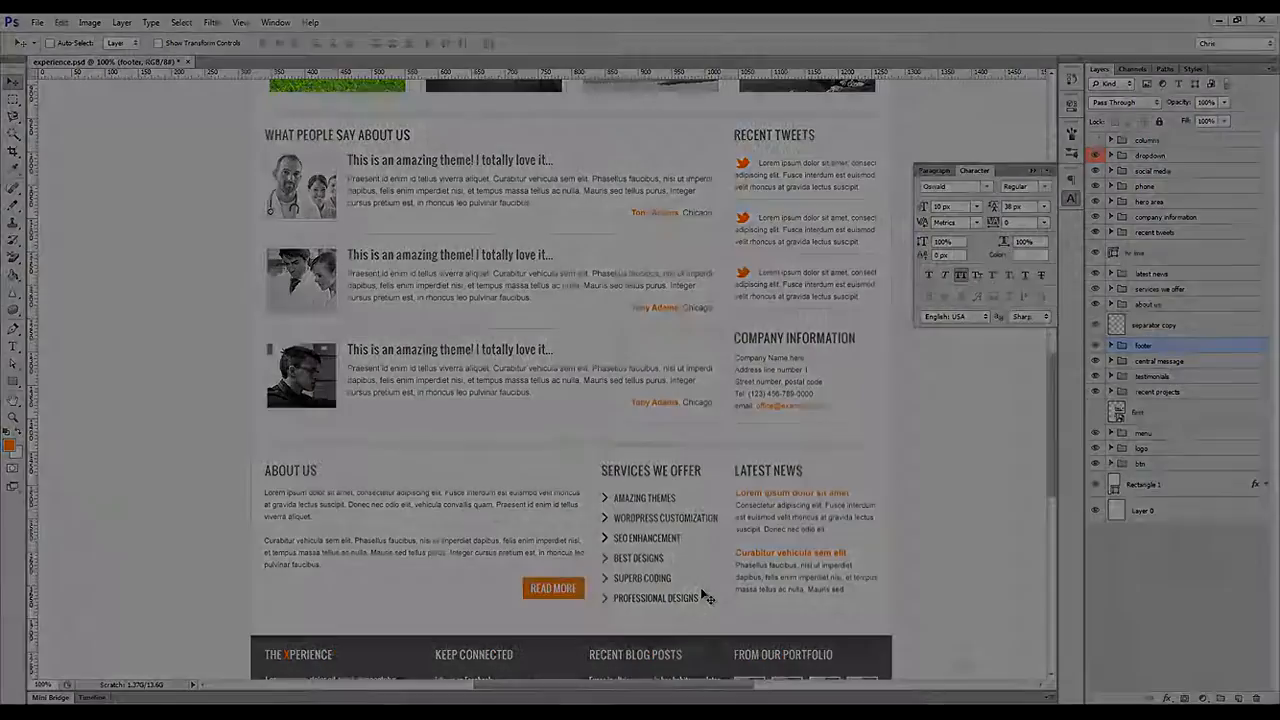